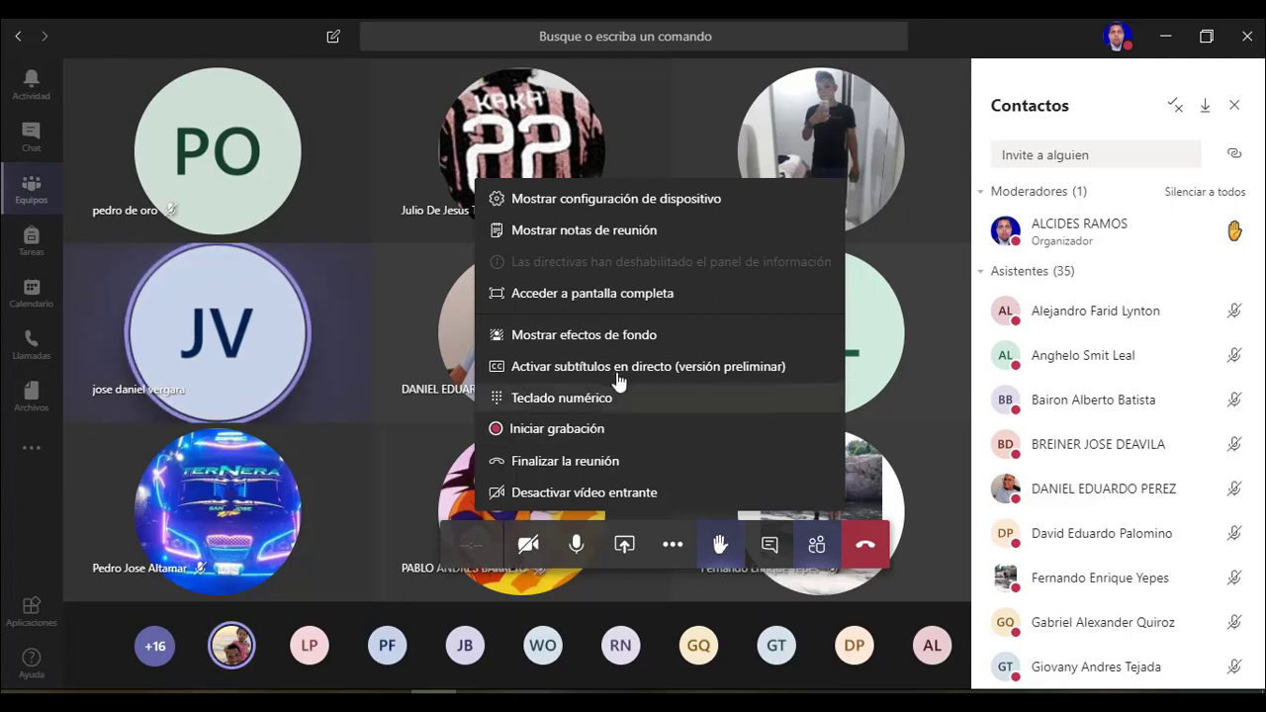
Step: Share the whole desktop, Pantalla 1, with the meeting participants
click(614, 556)
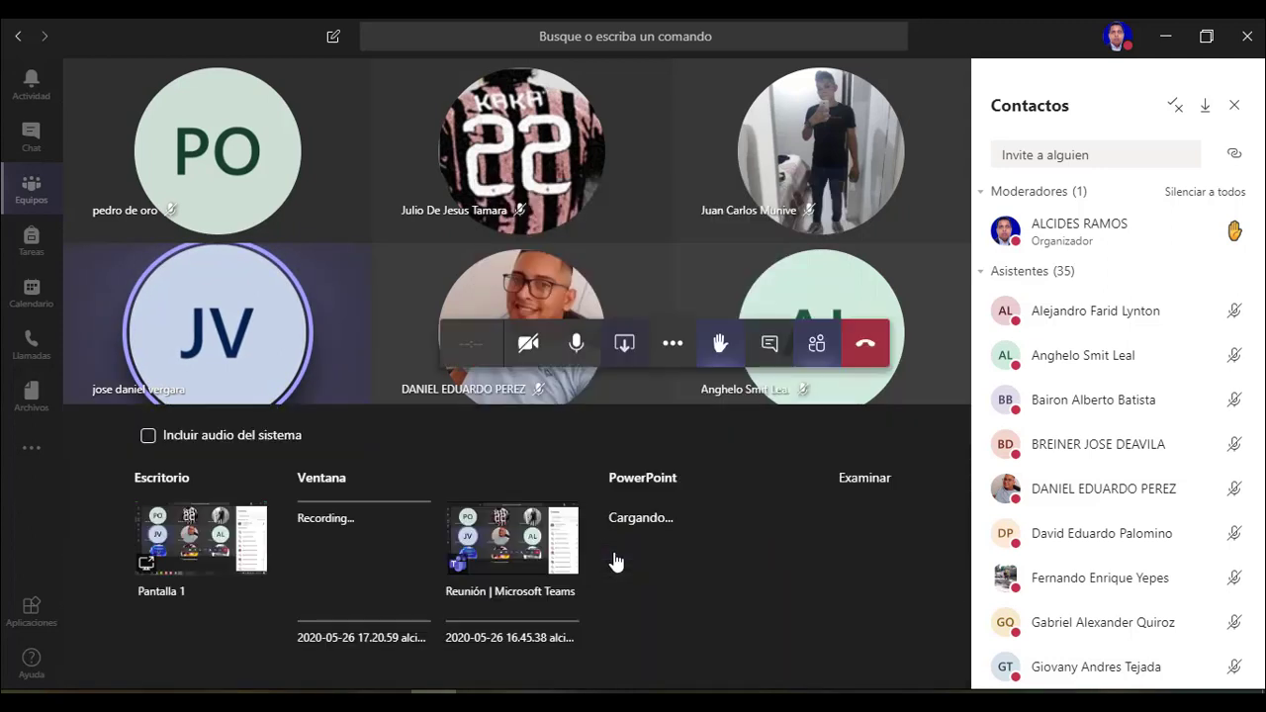
click(181, 510)
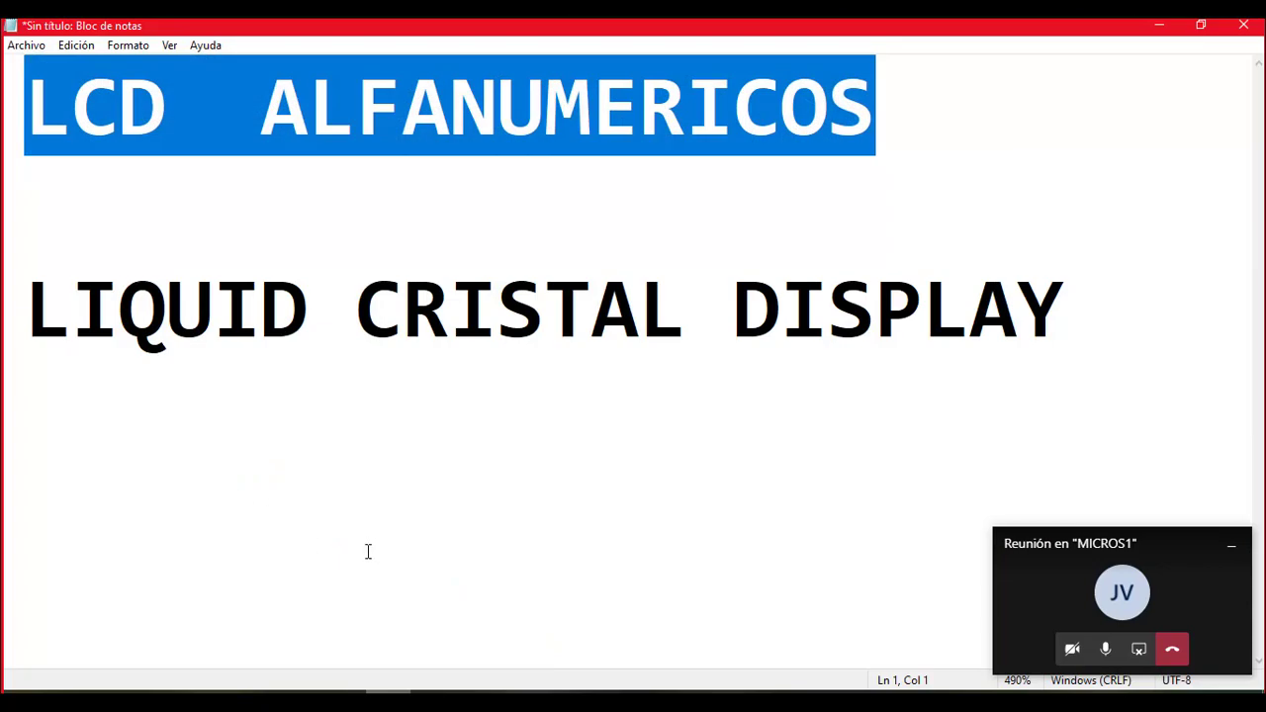
Step: Highlight the words LIQUID CRISTAL DISPLAY and the LCD ALFANUMERICOS heading in the notes
click(494, 433)
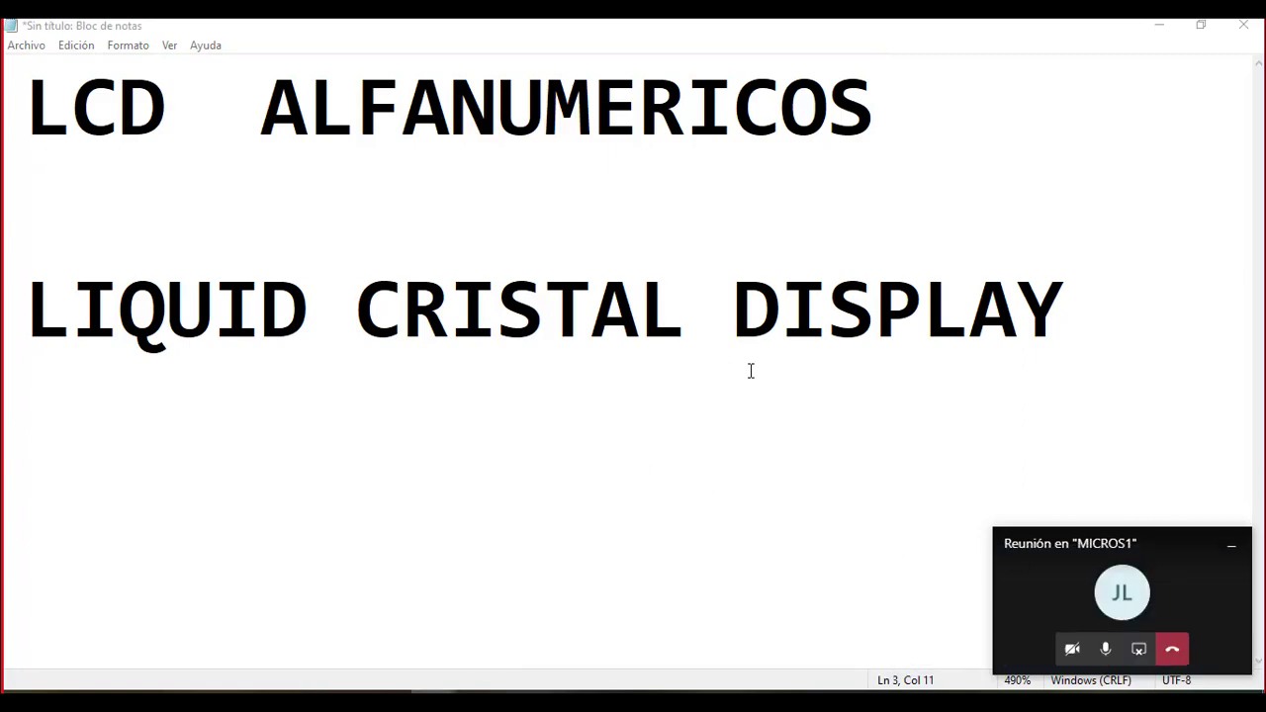
drag(83, 323, 961, 307)
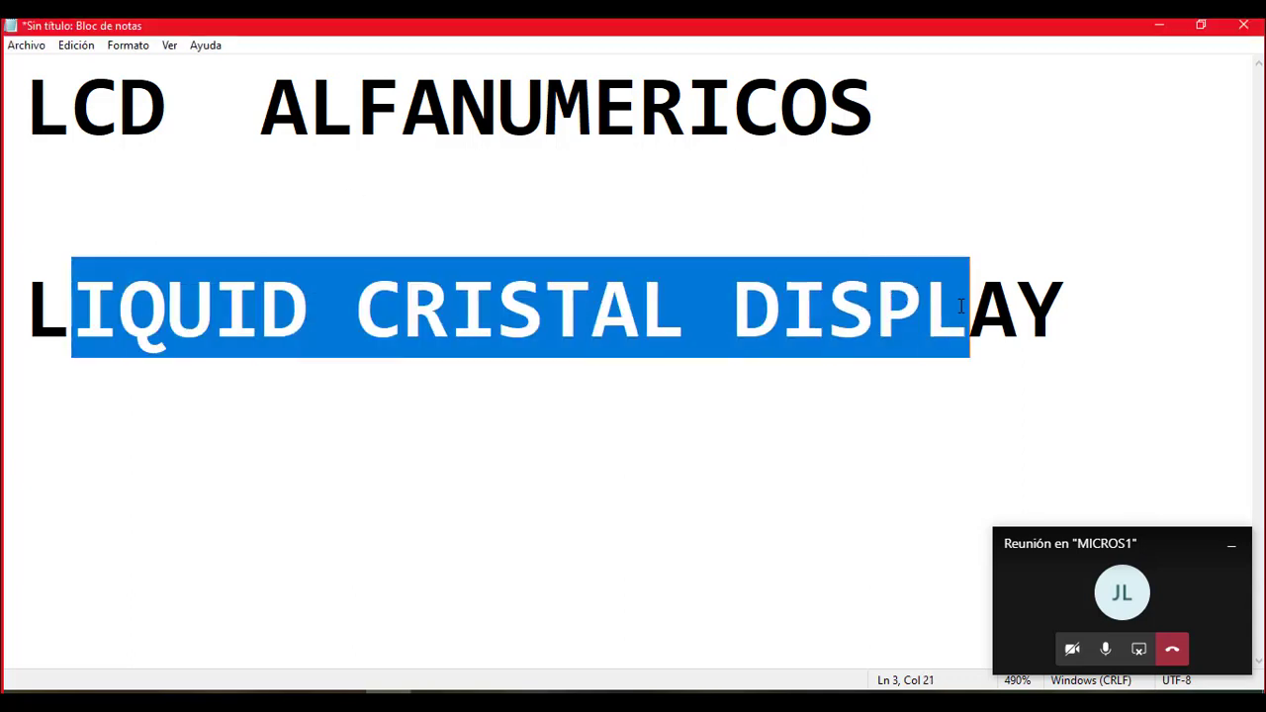
click(961, 307)
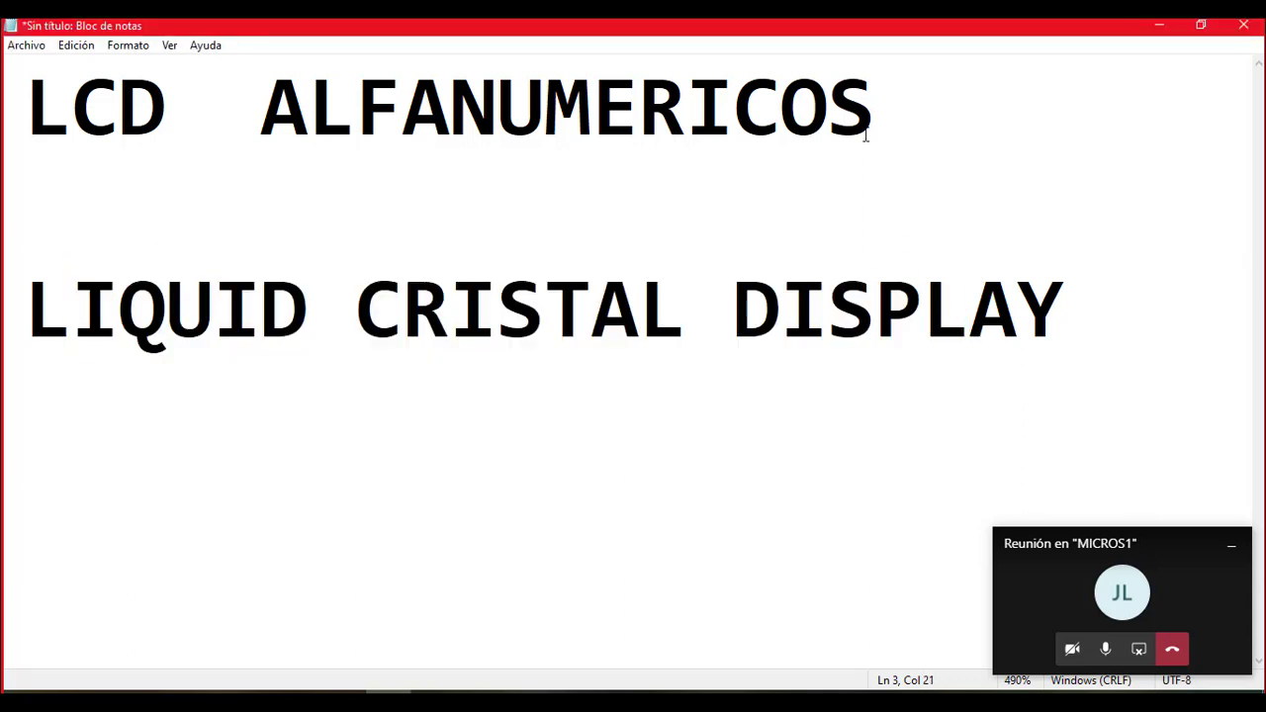
drag(903, 94, 26, 99)
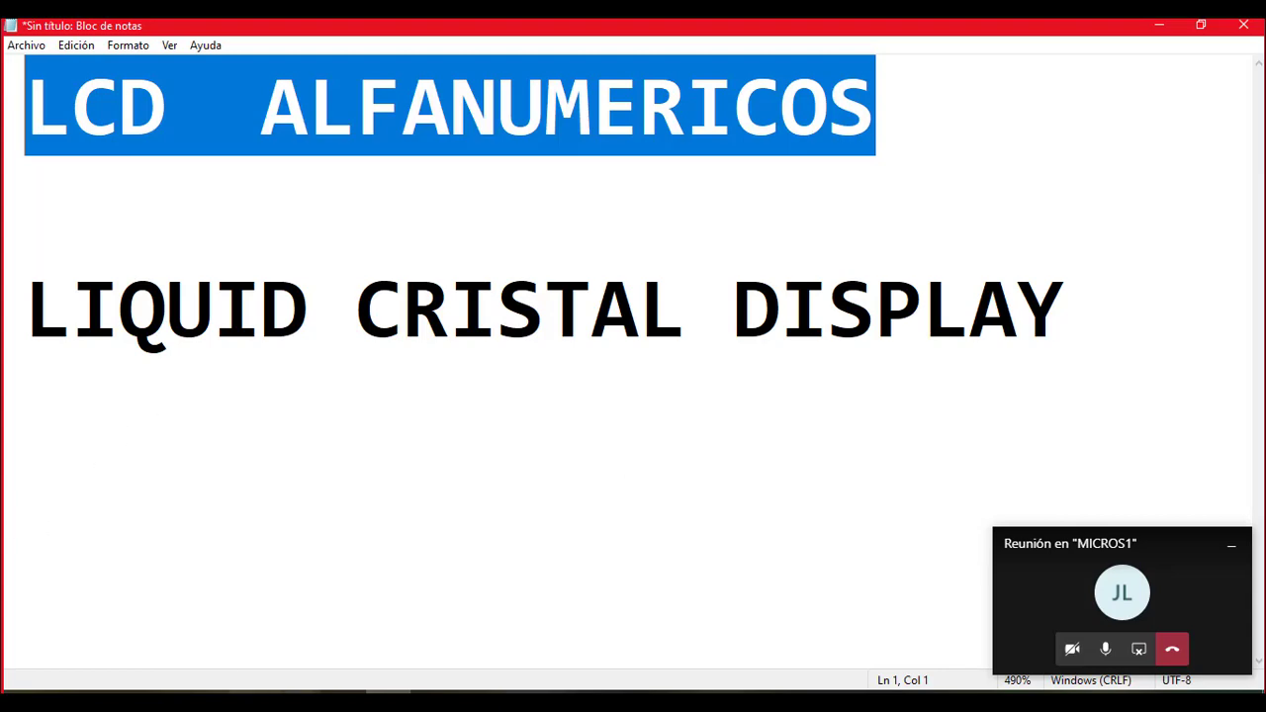
Step: Switch to mikroC PRO for PIC, closing the old Help window and opening the Help afresh
mouse_move(339, 692)
mouse_move(401, 625)
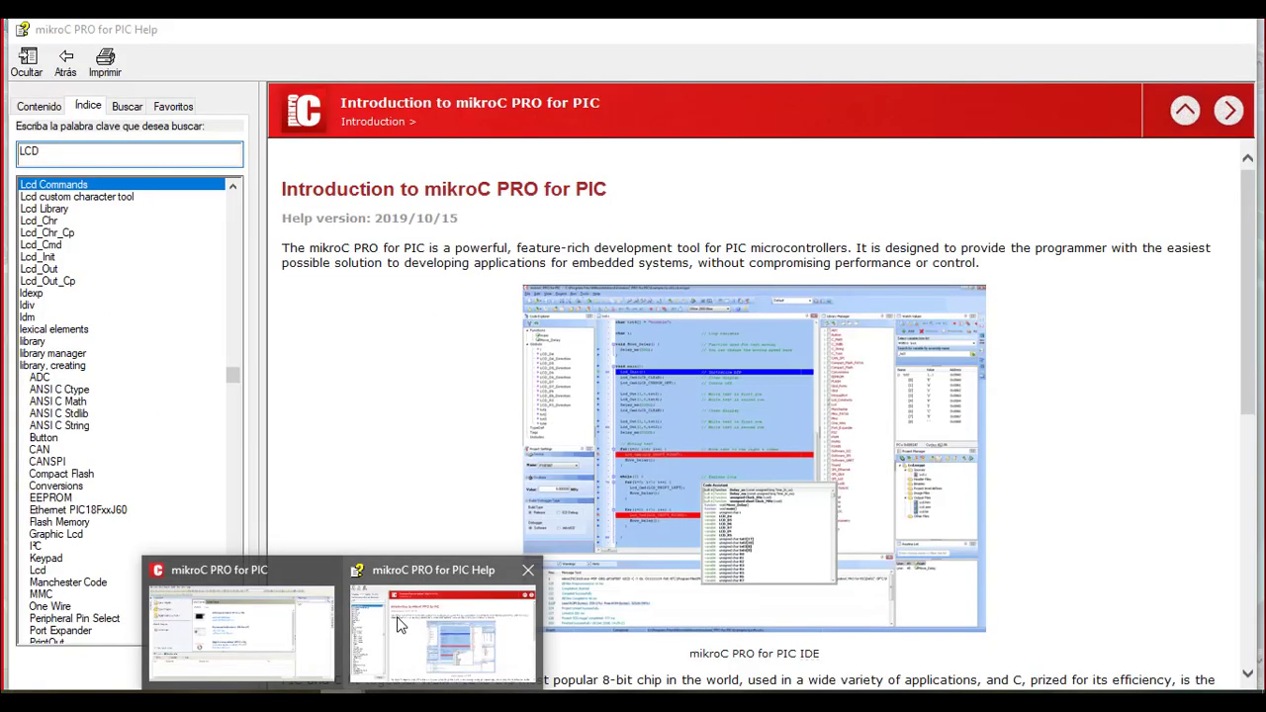
click(528, 570)
click(341, 623)
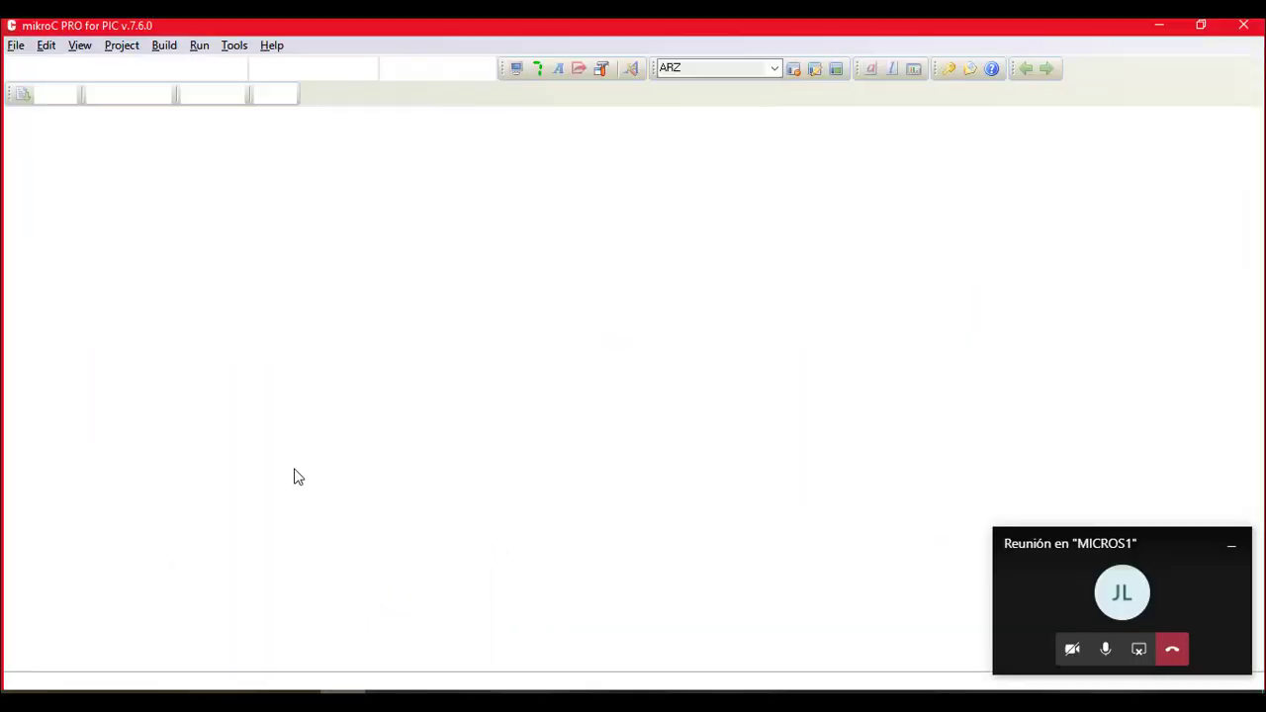
click(271, 46)
click(287, 68)
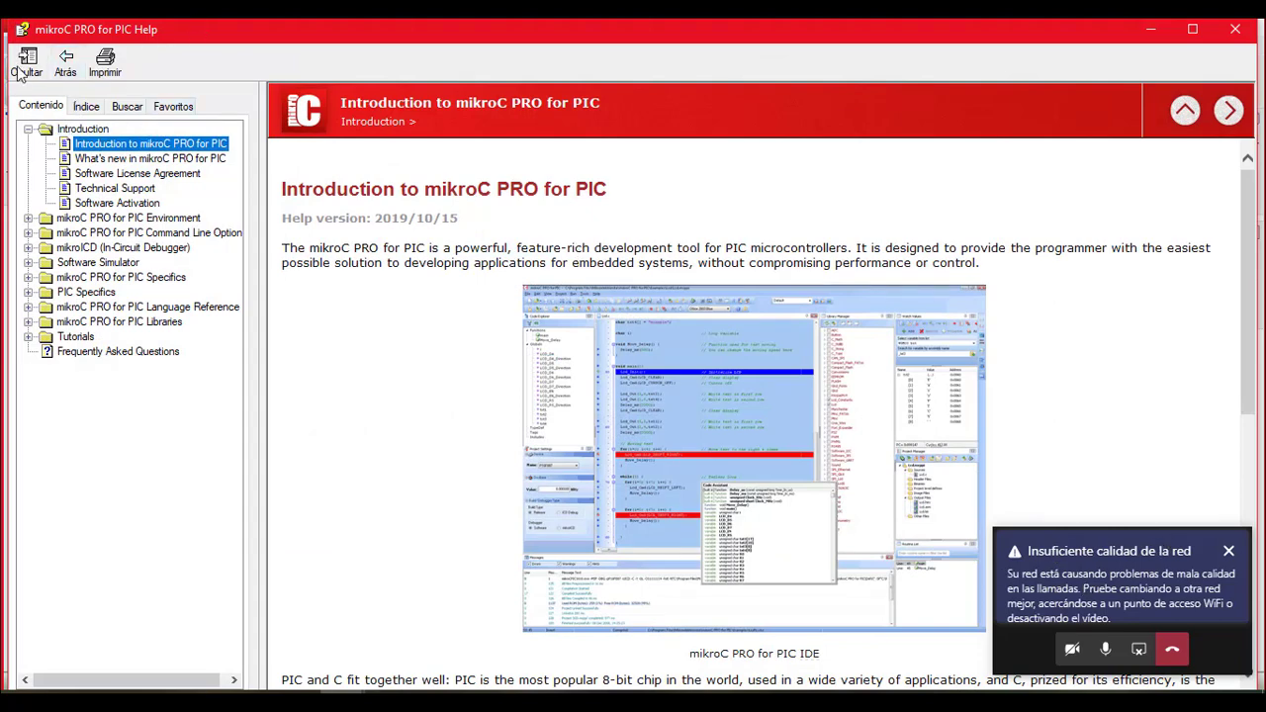
Step: Look up LCD in the help index and display the Lcd Library topic
click(86, 109)
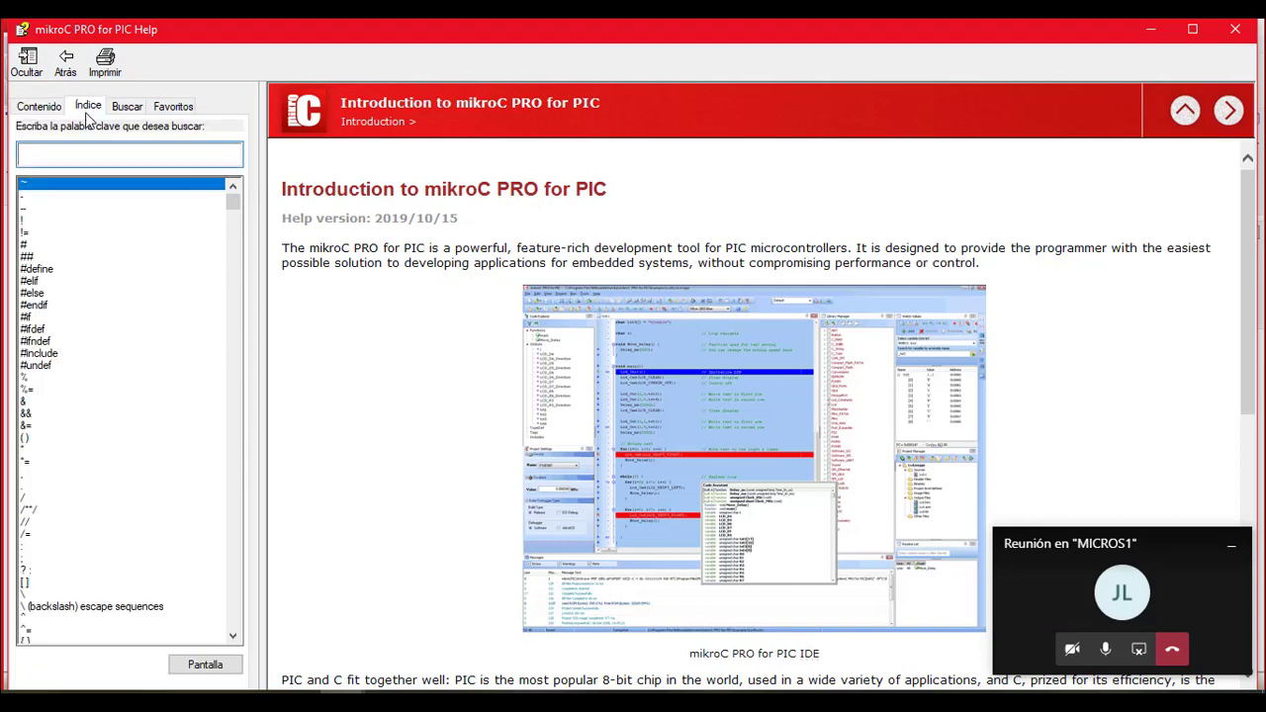
text(LCD)
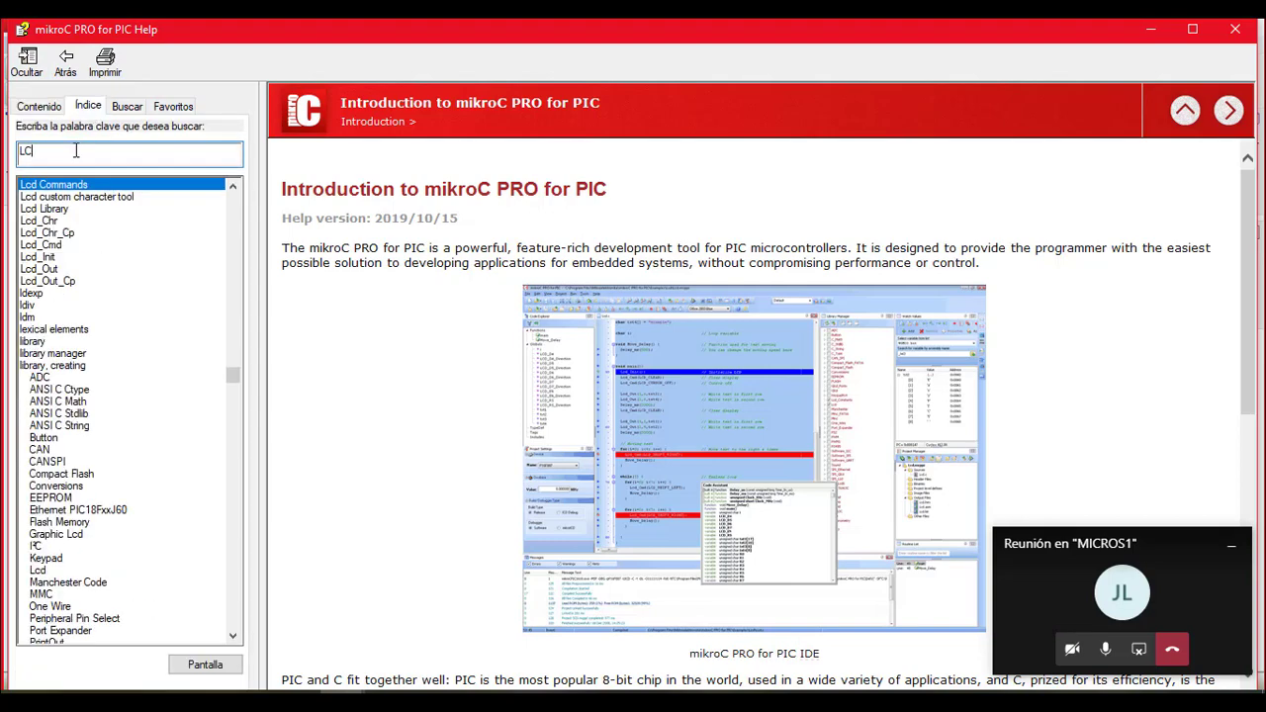
click(40, 210)
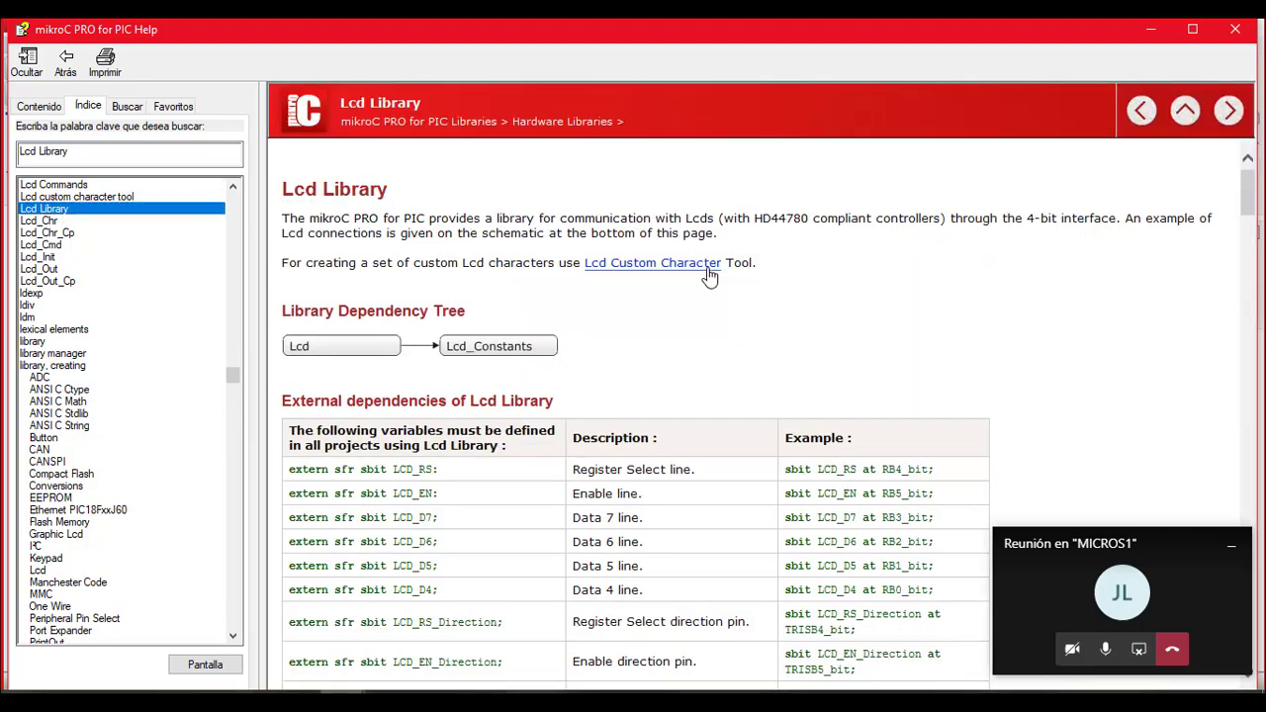
Step: View the linked Lcd Custom Character tool topic and return to the Lcd Library page
click(709, 264)
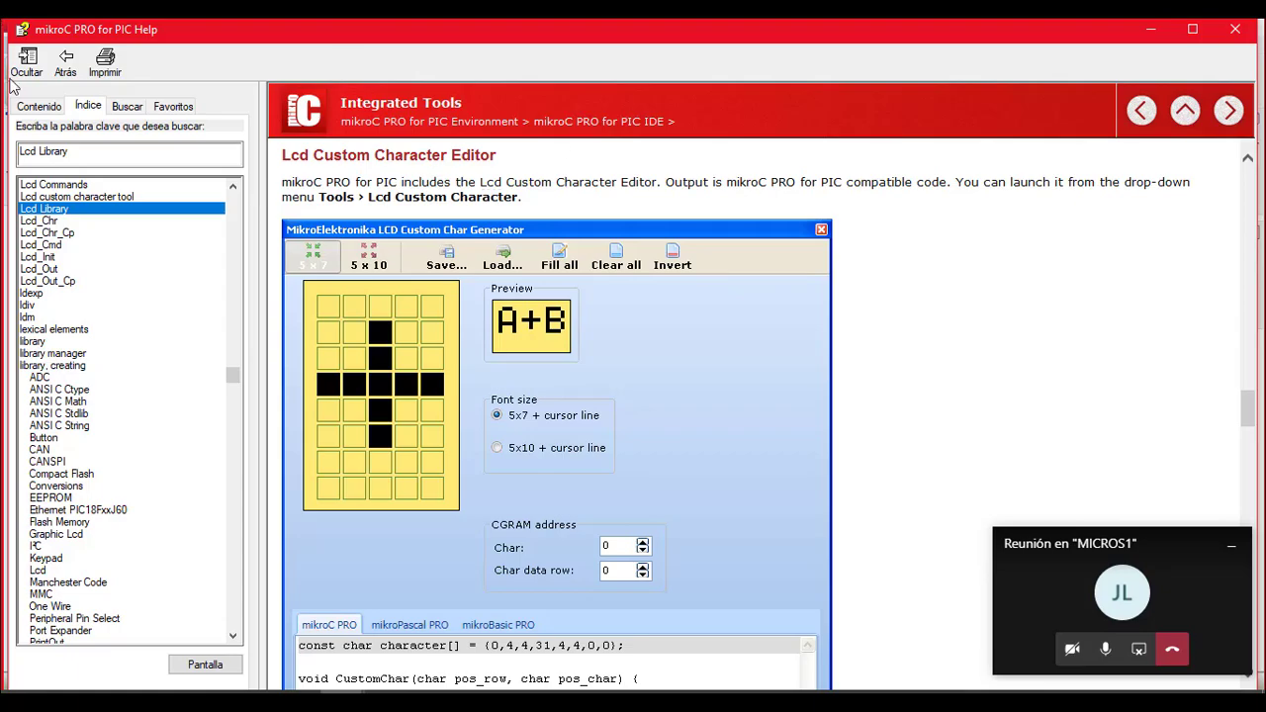
click(66, 62)
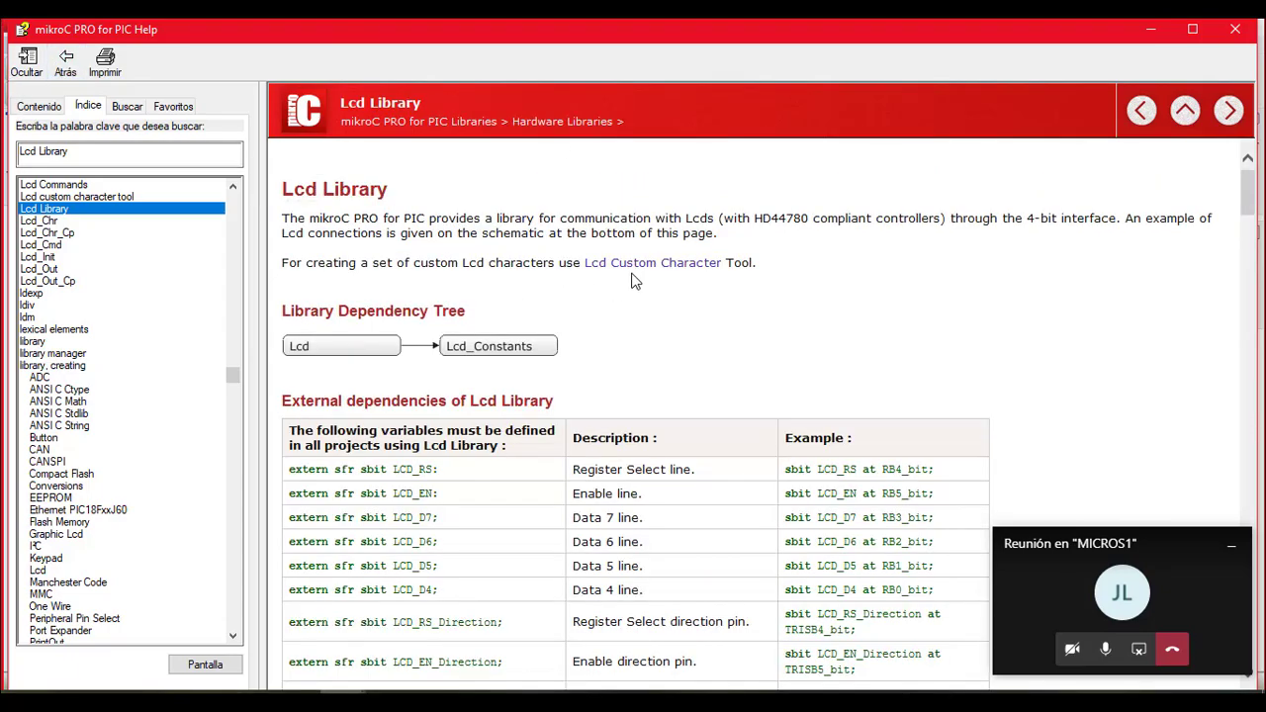
Step: Examine the Lcd Library page's code example and the enlarged wiring diagram between the PIC16F887 and the LCD
scroll(635, 281, down, 20)
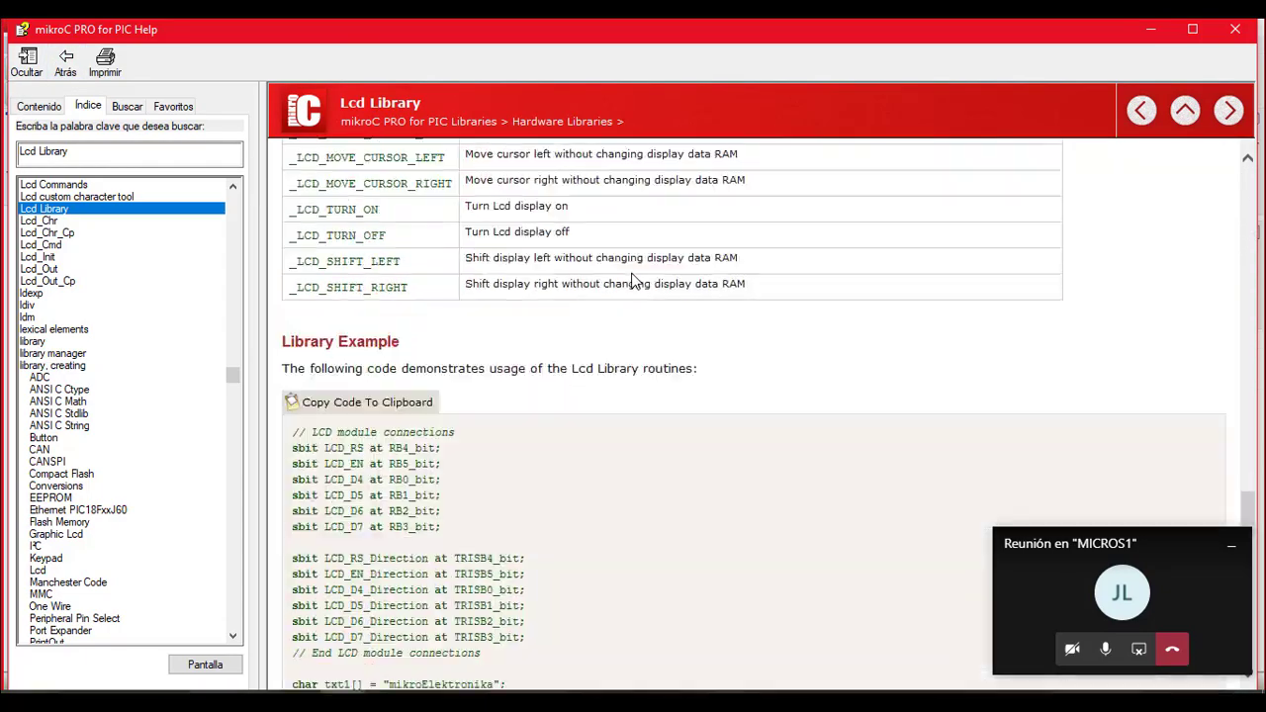
scroll(635, 281, down, 15)
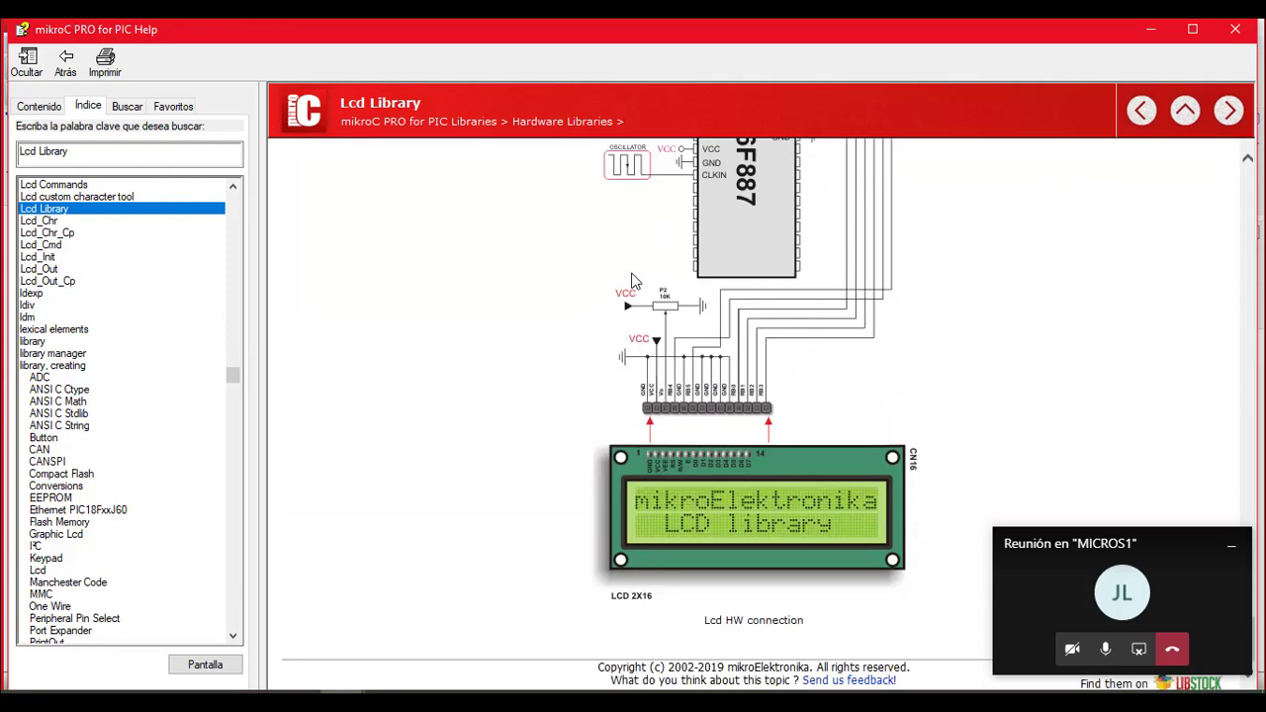
scroll(730, 448, up, 10)
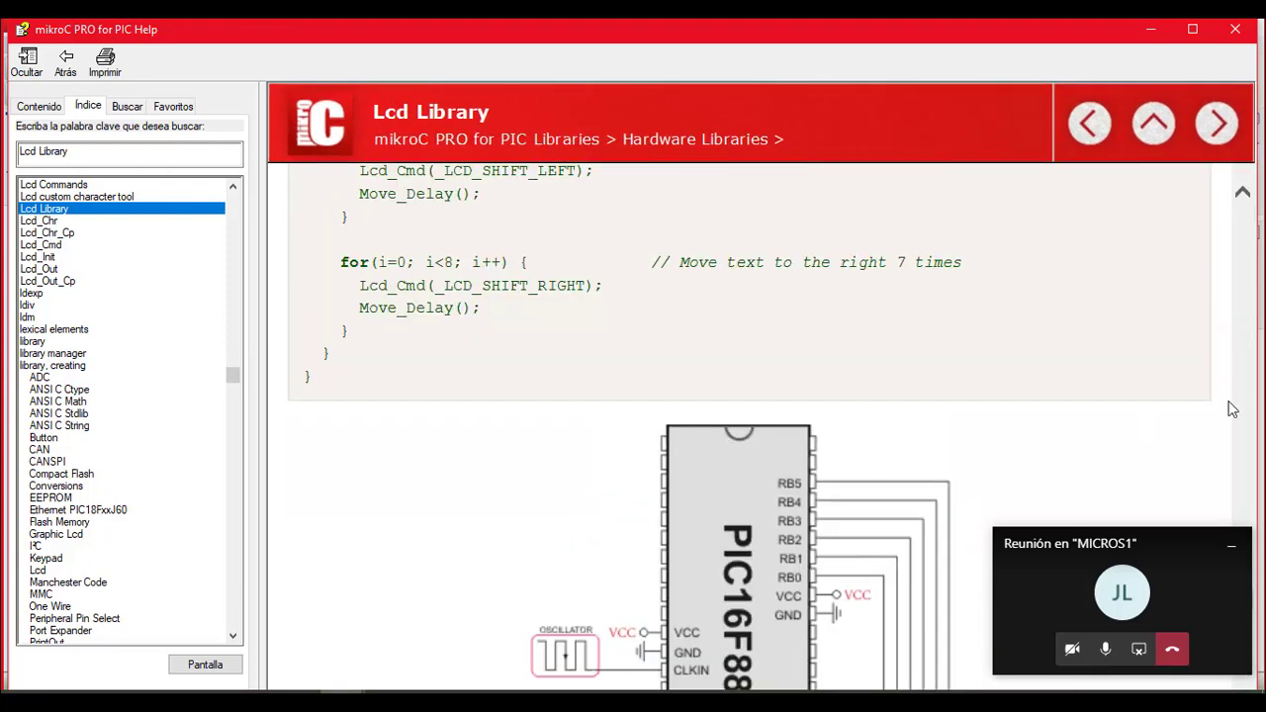
scroll(1245, 430, up, 2)
scroll(1244, 430, up, 2)
scroll(1244, 430, down, 8)
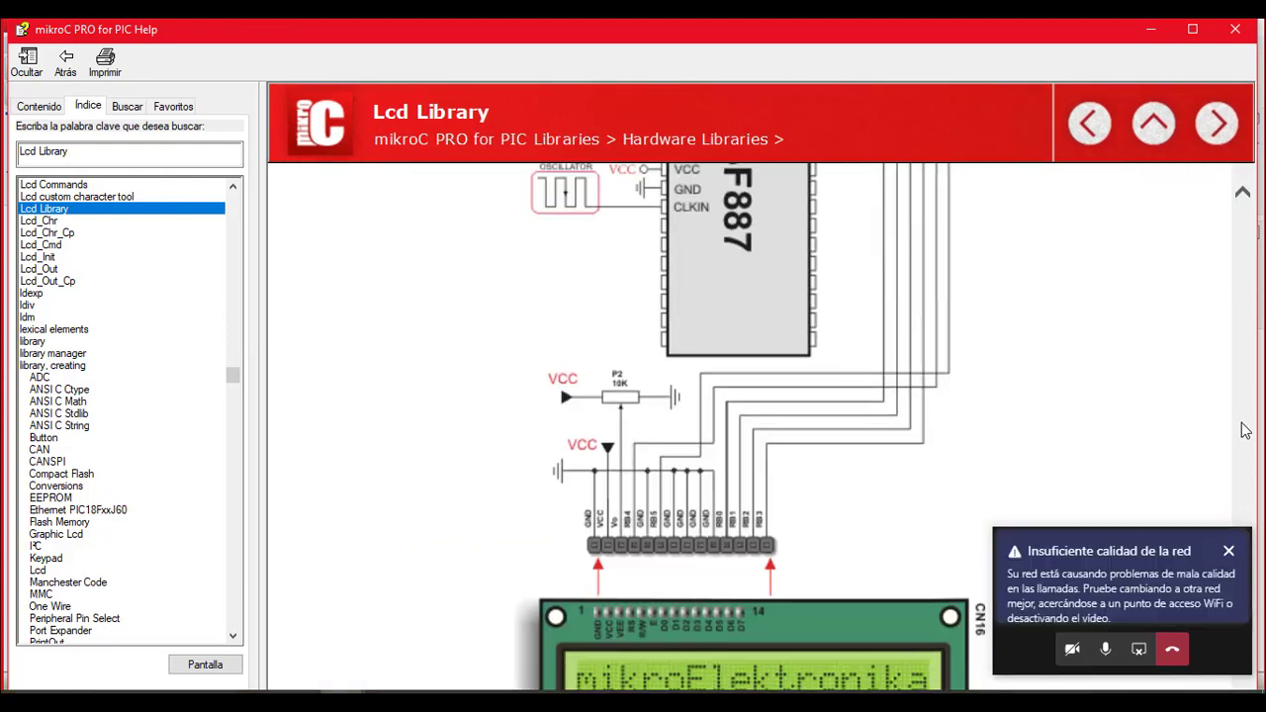
scroll(1244, 430, down, 5)
scroll(1187, 436, up, 1)
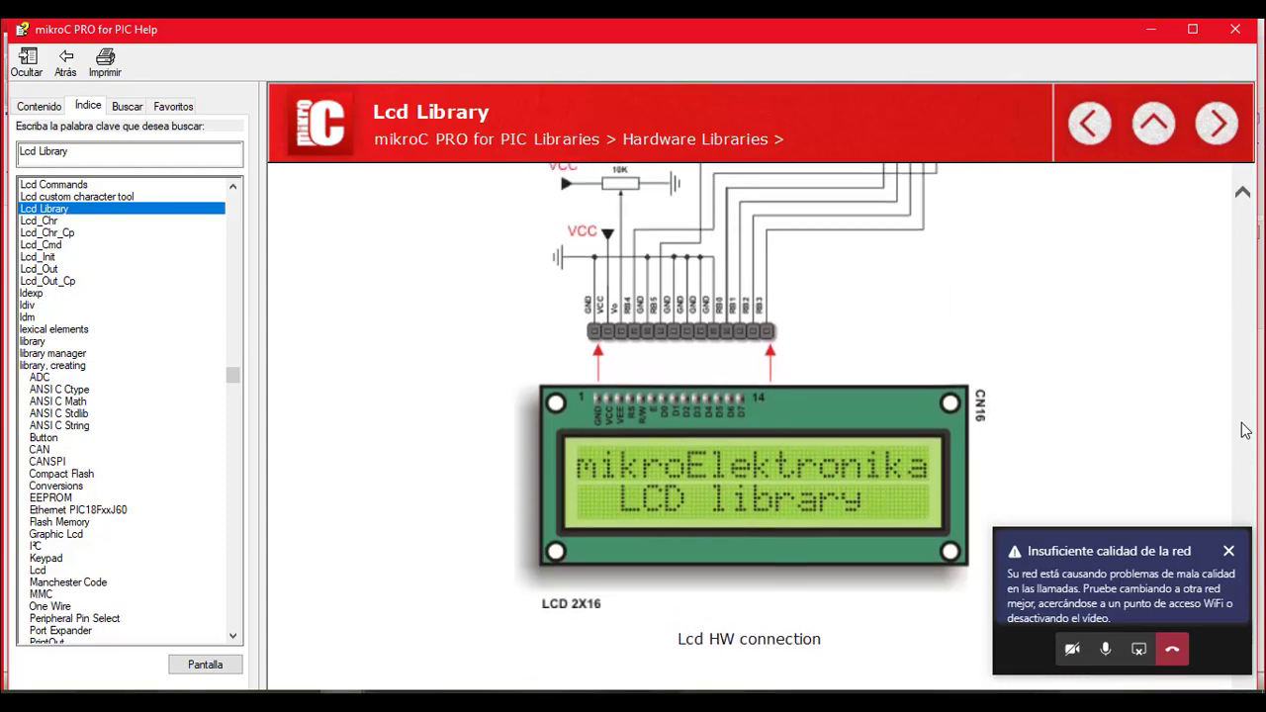
scroll(700, 305, up, 2)
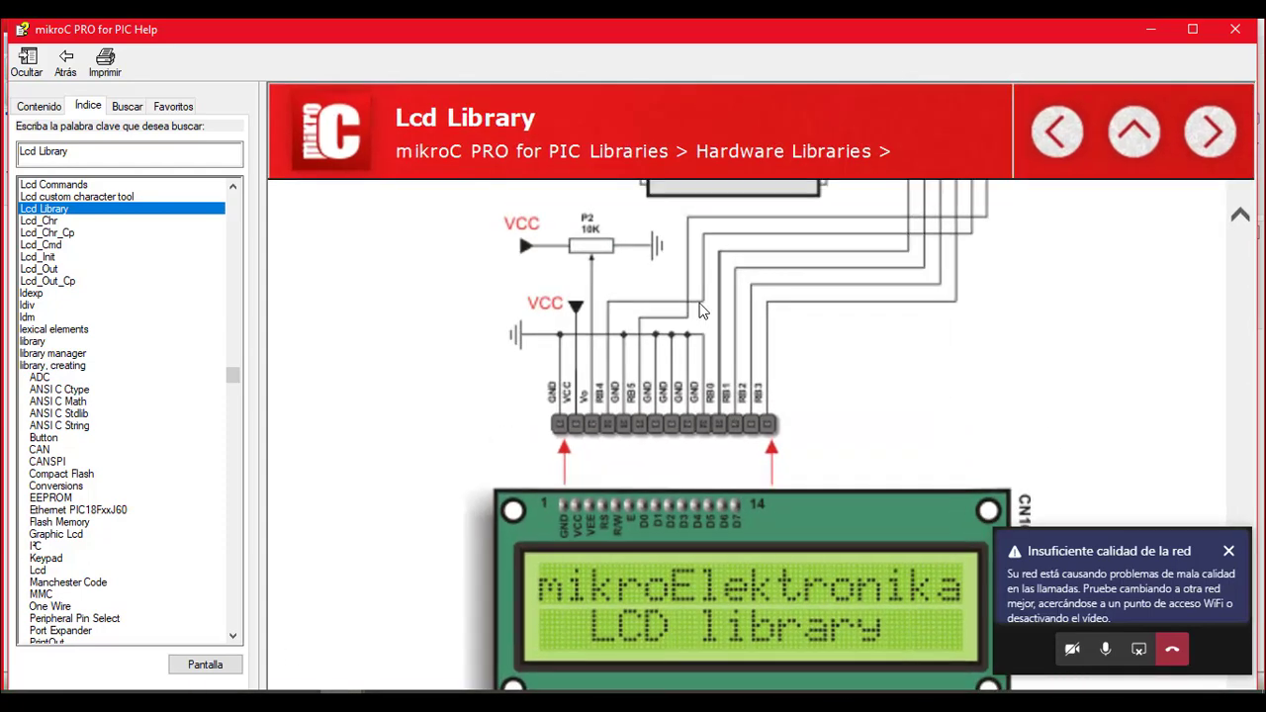
scroll(752, 503, up, 3)
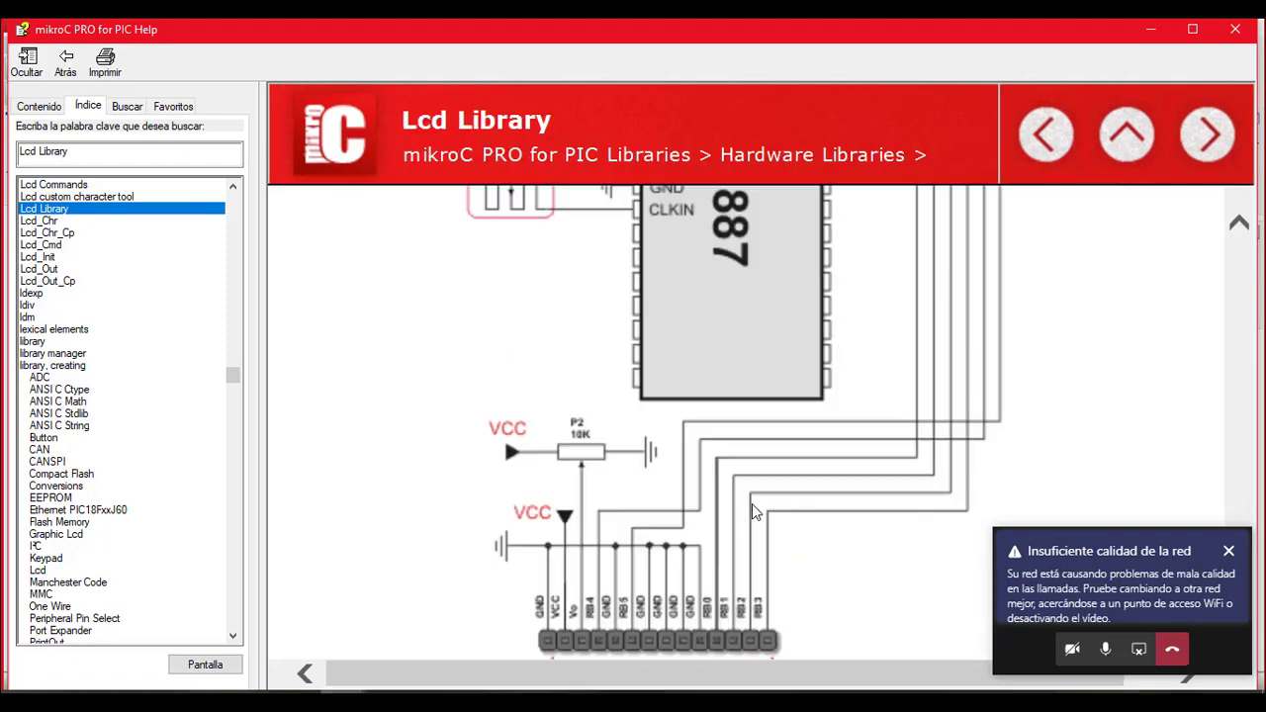
Step: Dismiss the network warning, minimize the floating meeting window, and bring the LCD 2X16 drawing into view
click(1229, 551)
click(1232, 545)
scroll(1238, 628, down, 3)
scroll(1243, 639, down, 4)
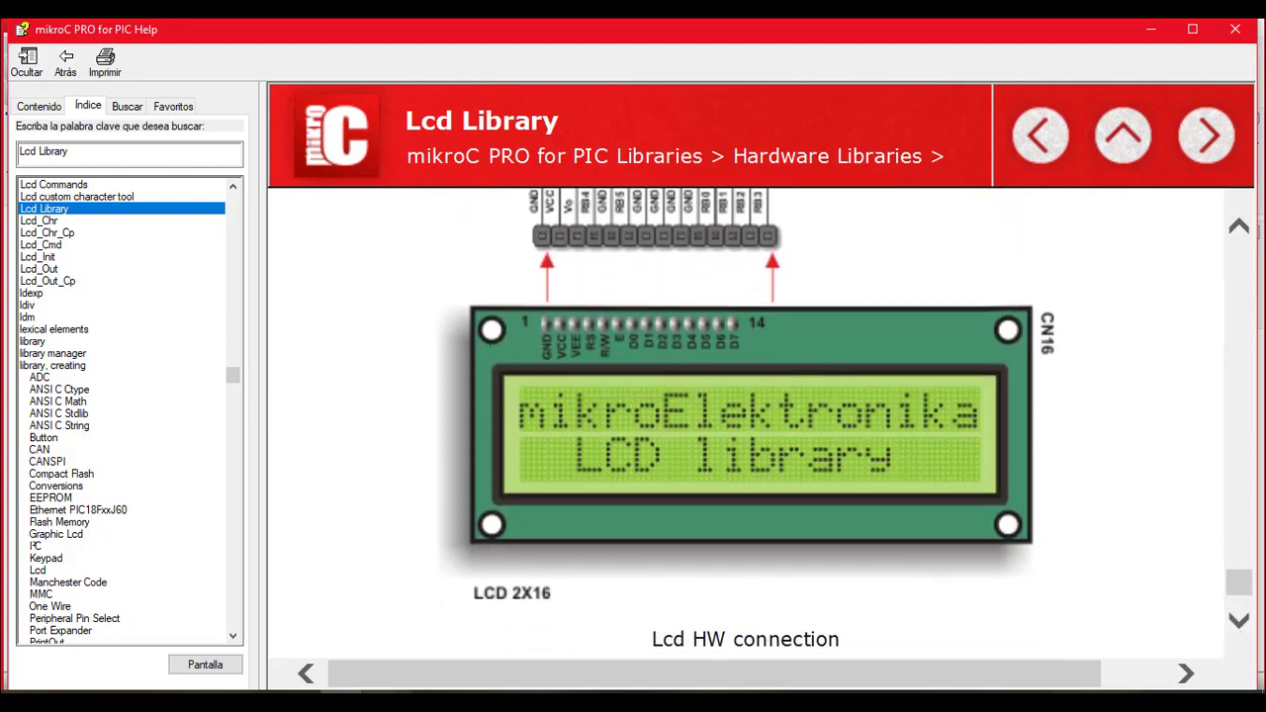
Step: Switch to Notepad, restore it to a smaller window, and place it just below the LCD pin header in the diagram
key(alt+Tab)
click(1196, 31)
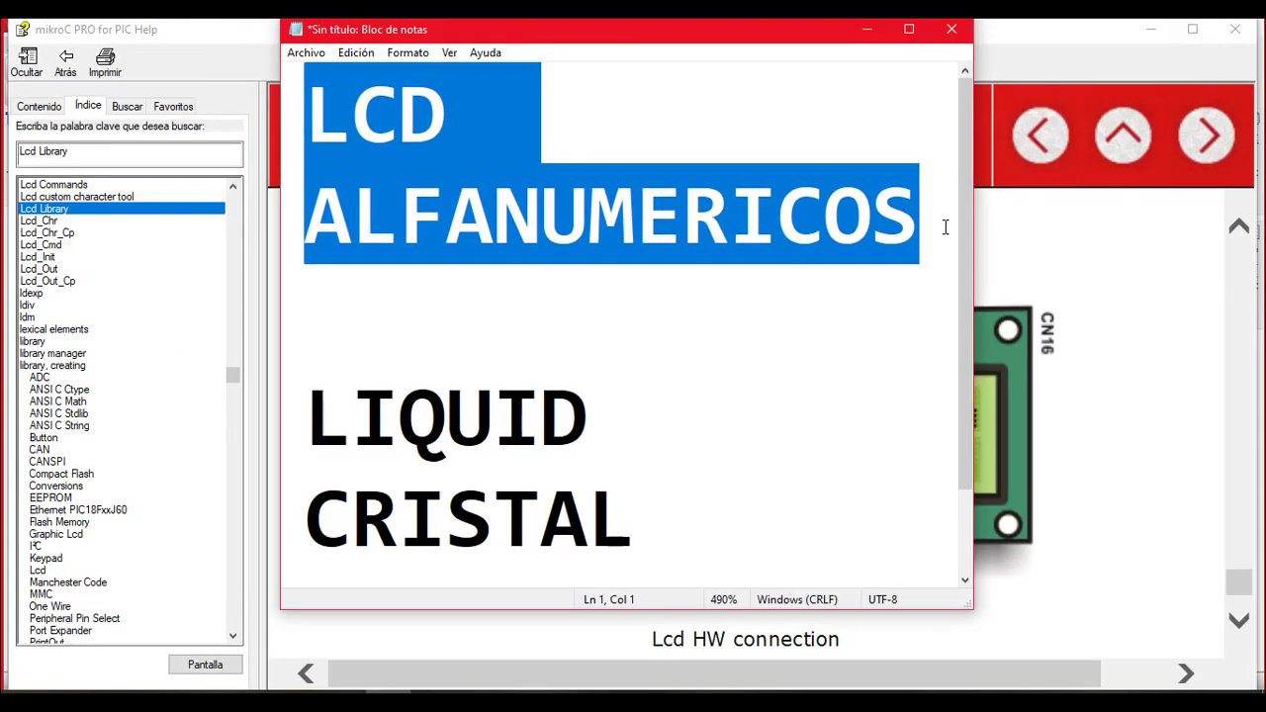
drag(795, 40, 952, 319)
Step: Replace the selected LCD ALFANUMERICOS heading with "14 16 PINES" and highlight the new line
key(BackSpace)
text(14 )
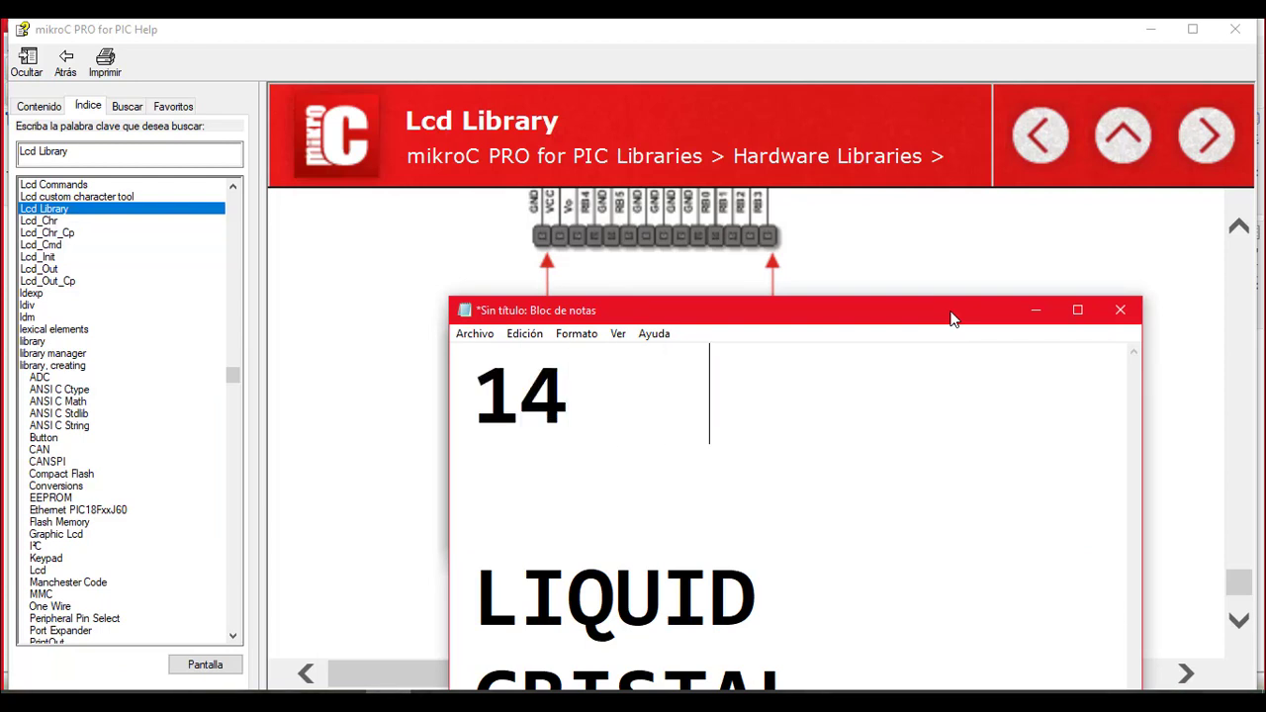
text(  16 PINES)
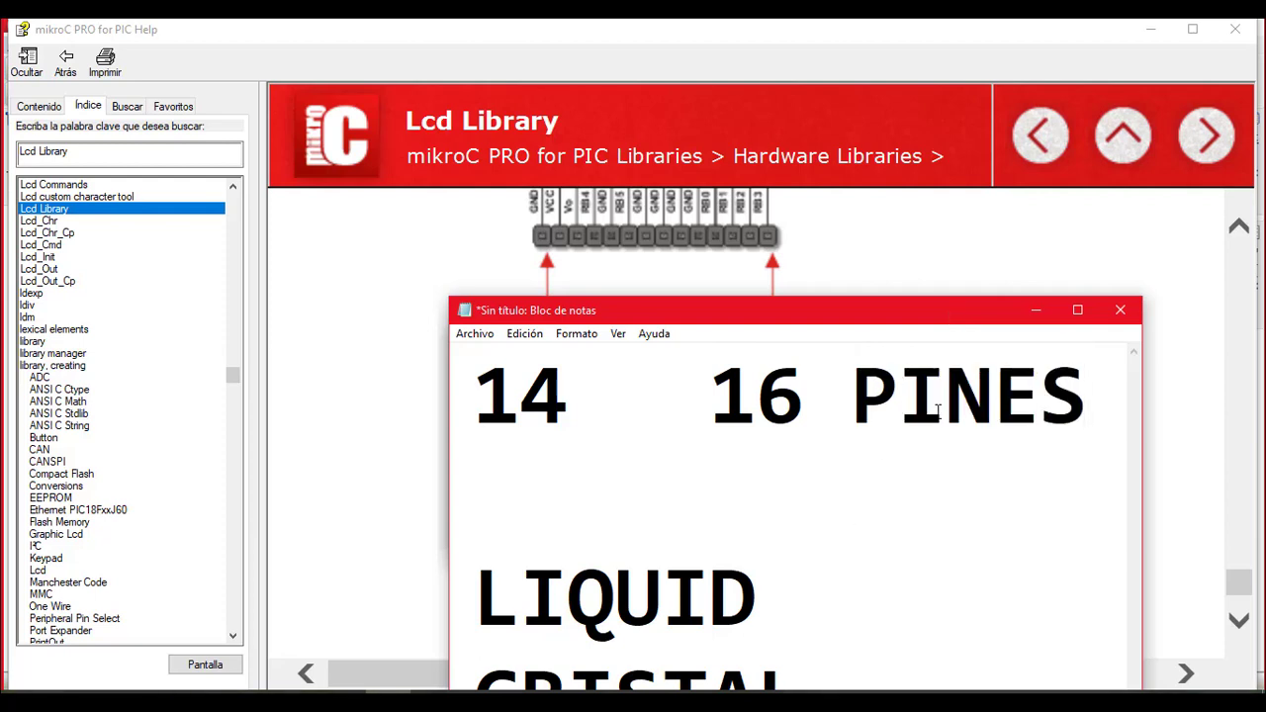
drag(1069, 405, 322, 396)
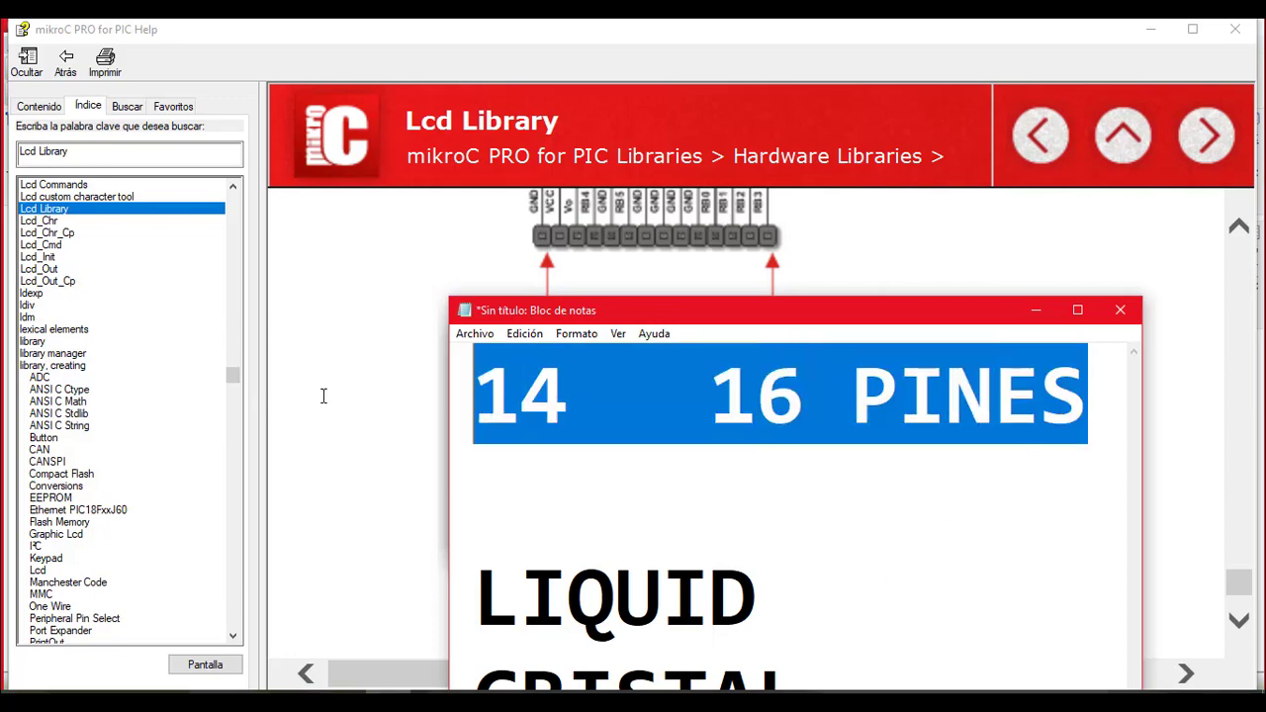
Step: Move the Office apps folder in Start to the space above the FCC tile and open Excel with a blank workbook
key(super)
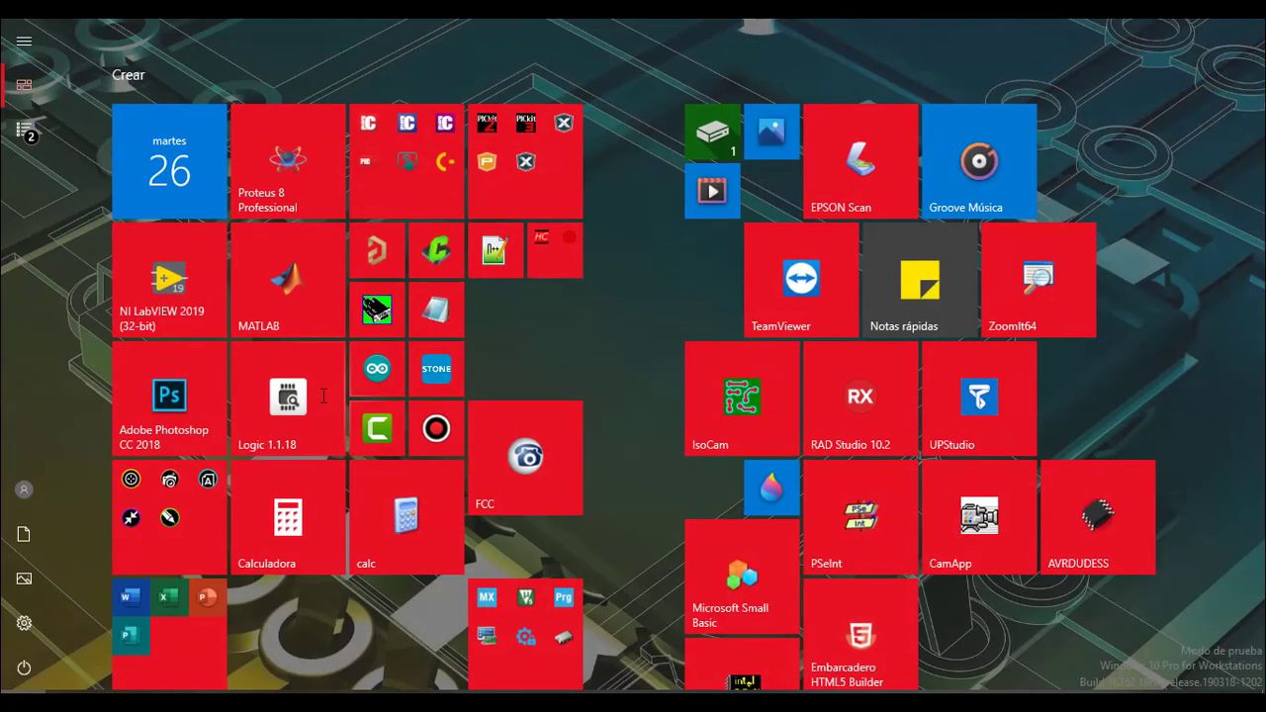
click(161, 613)
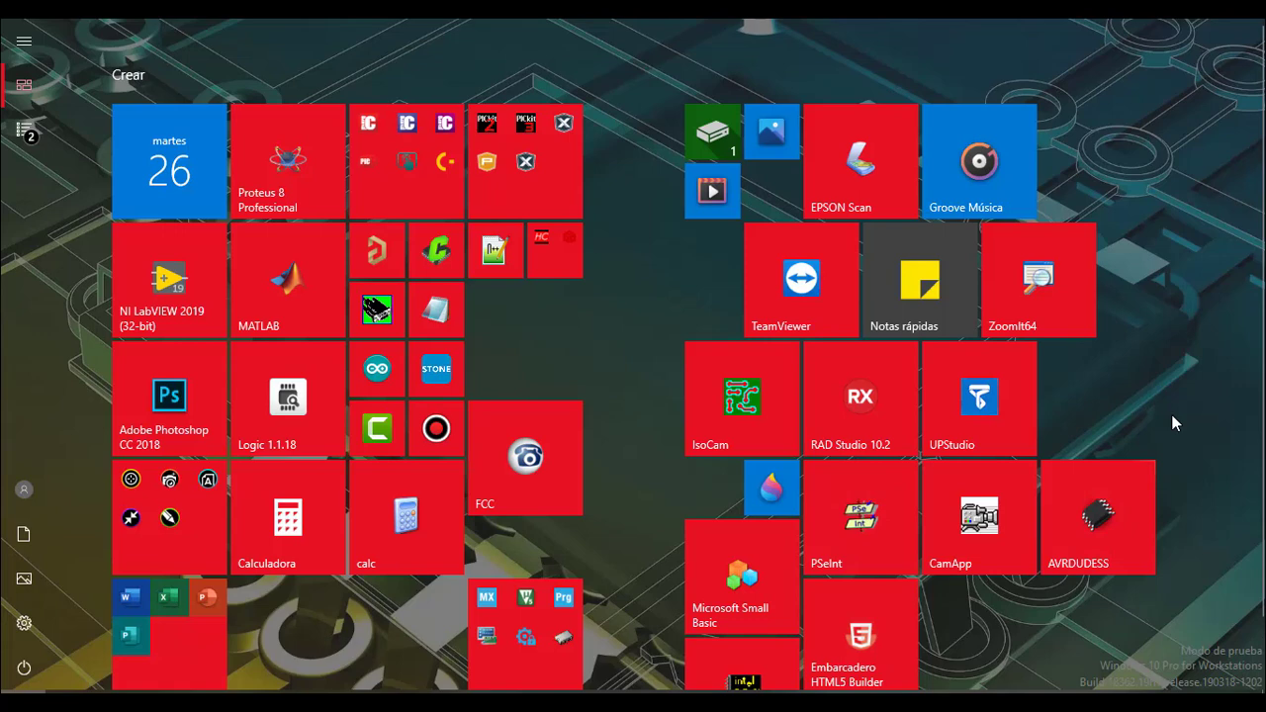
click(127, 651)
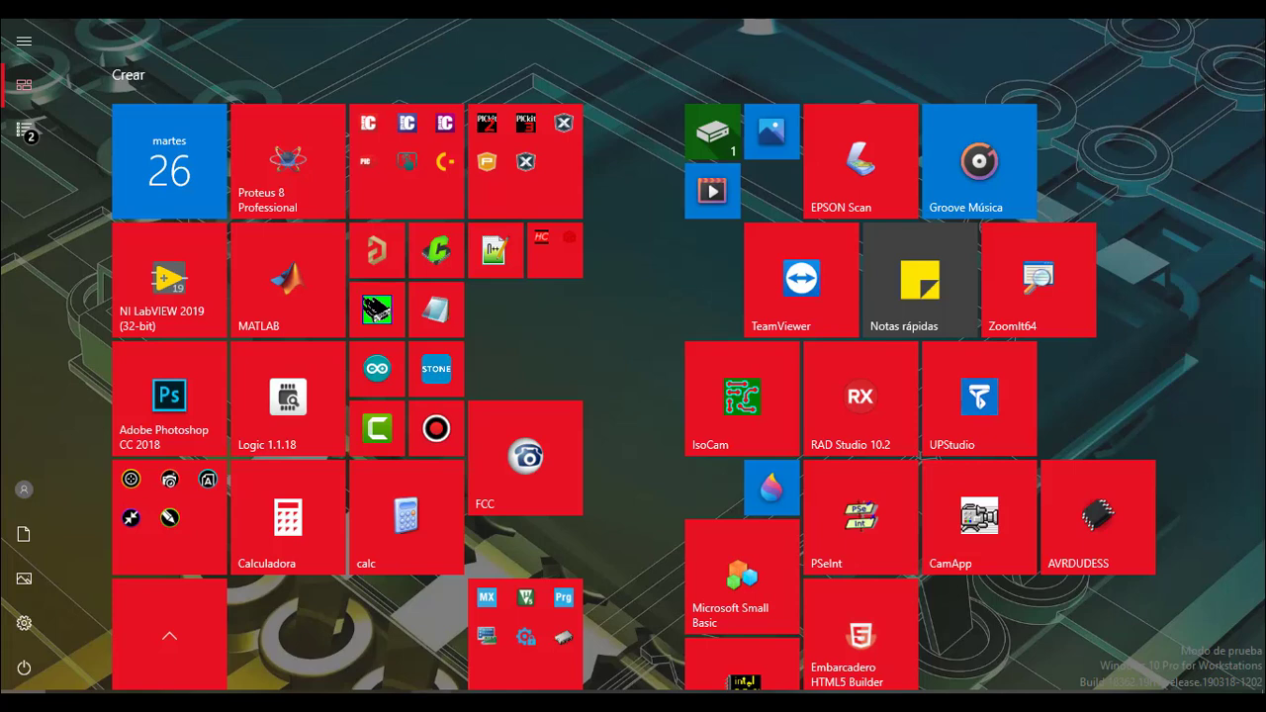
click(168, 653)
drag(168, 649, 540, 332)
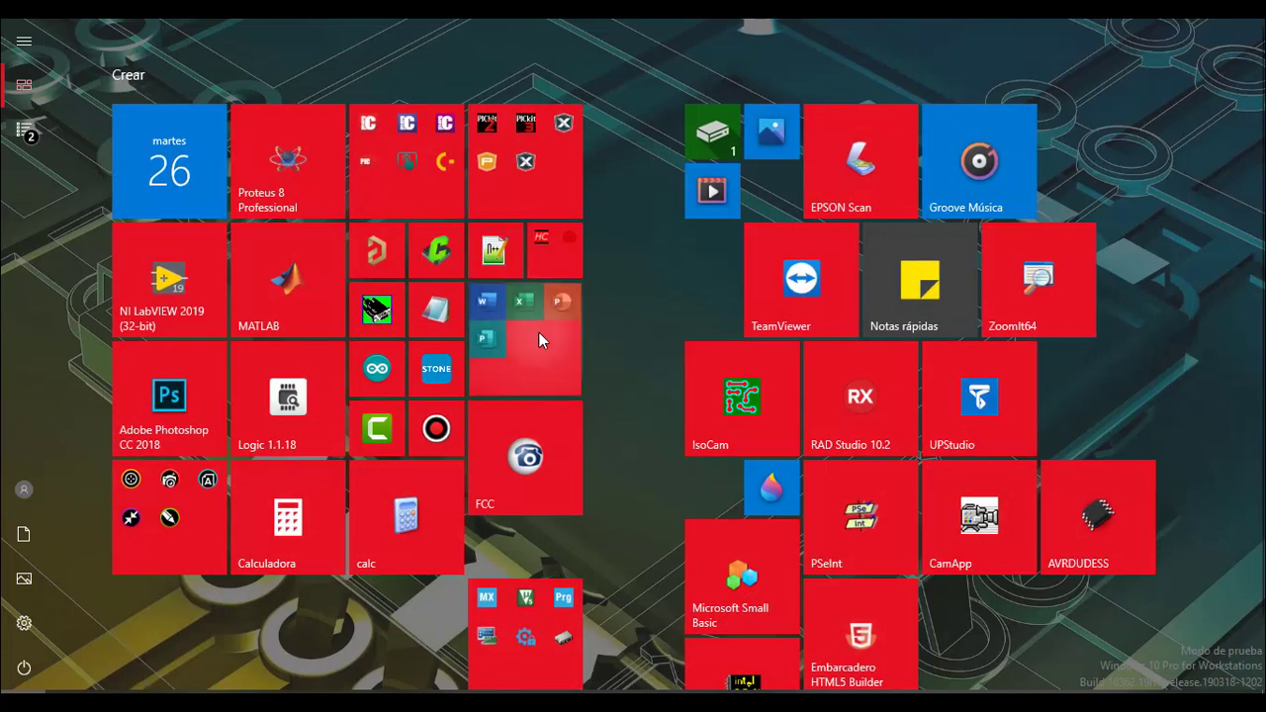
click(539, 333)
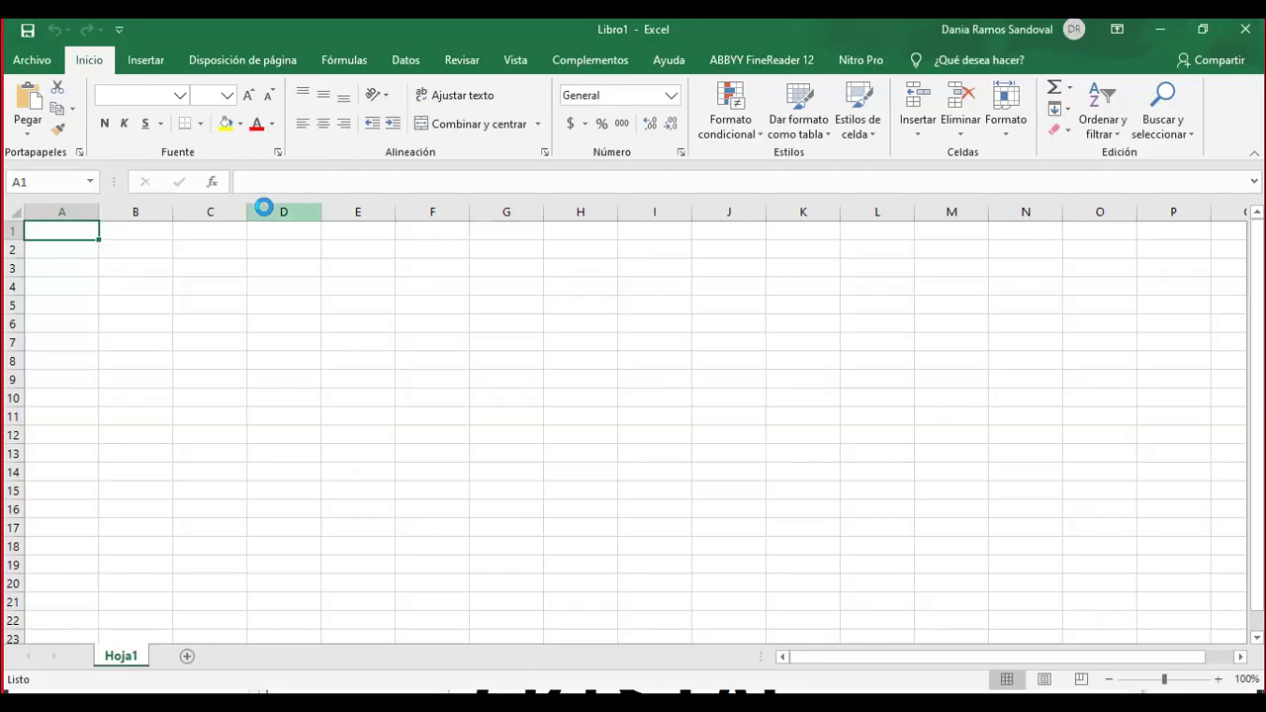
Step: Apply borders to all sides of the 16 cells in D8:S8
click(263, 209)
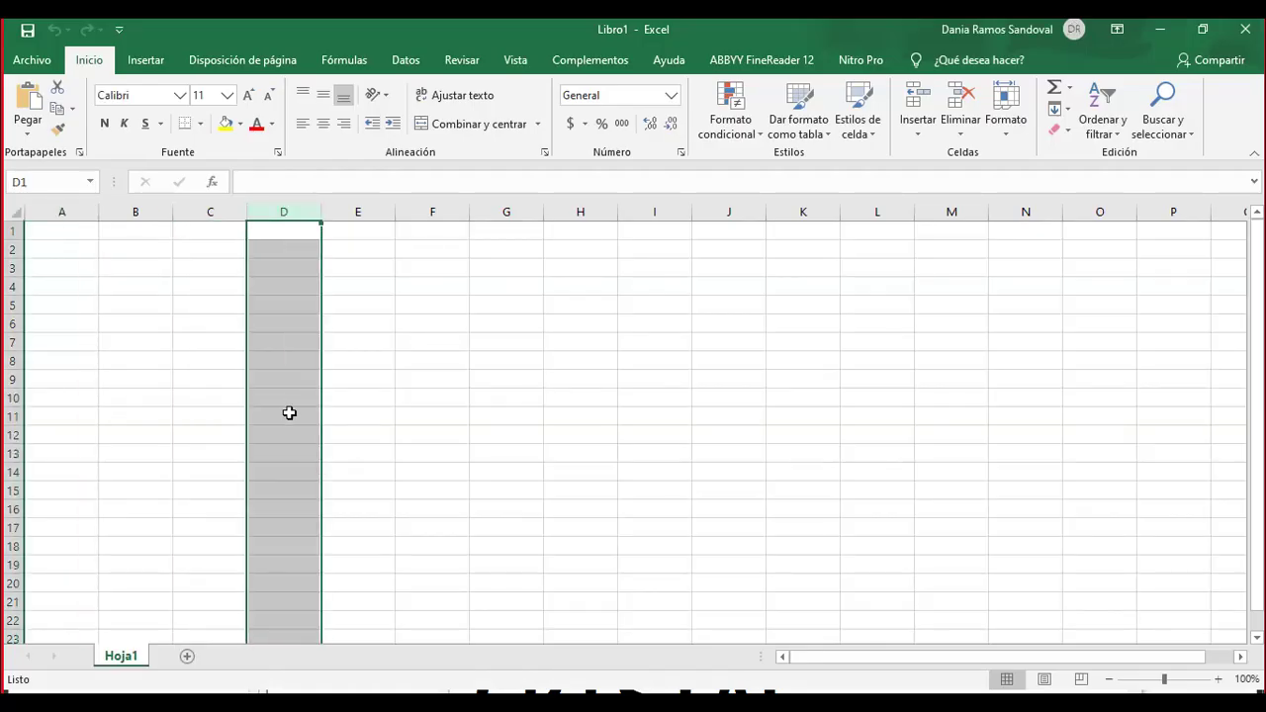
click(264, 362)
key(shift+Right)
key(shift+Right)
key(shift+Right)
key(shift+Right)
key(shift+Right)
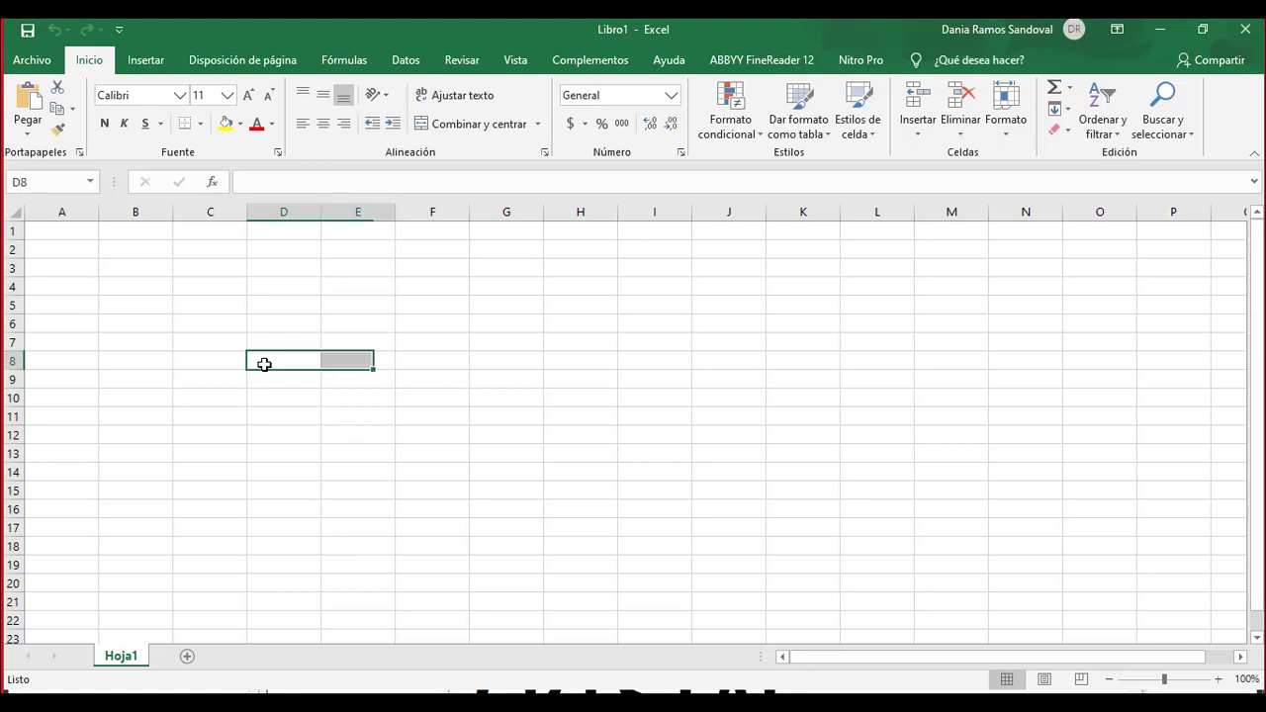
key(shift+Right)
key(shift+Right)
key(shift+Right)
key(shift+Right)
key(shift+Right)
key(shift+Right)
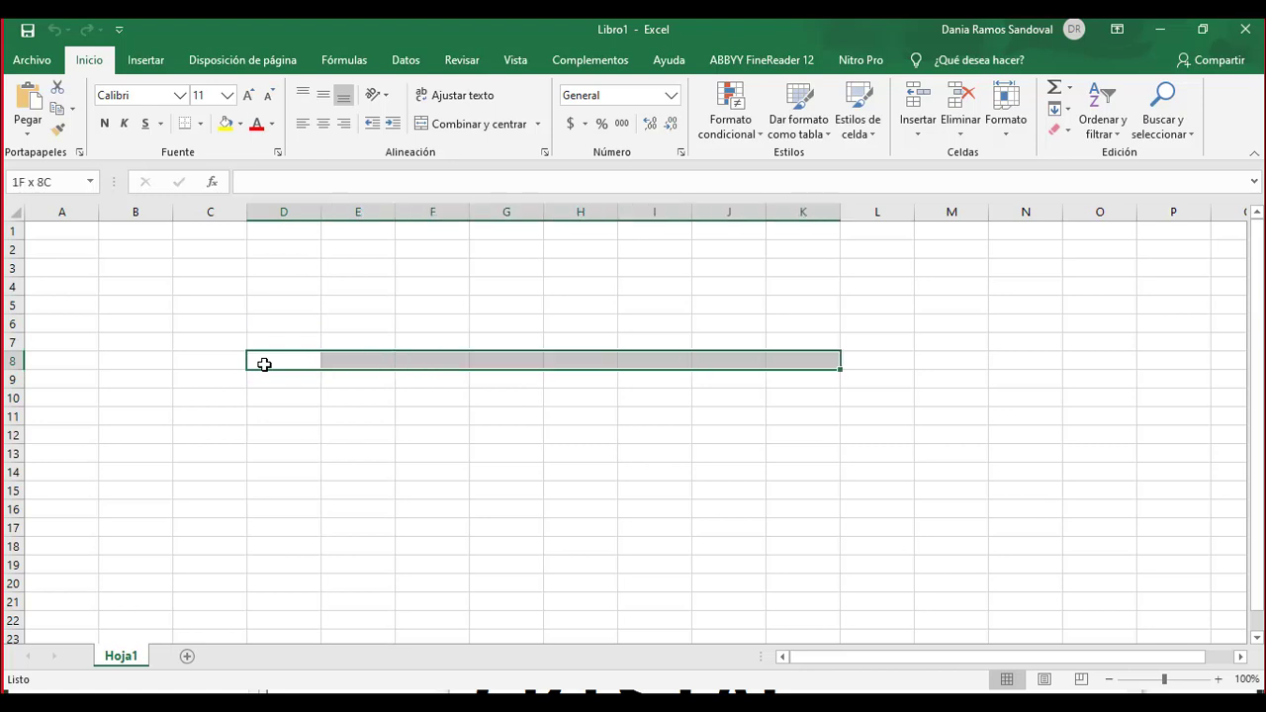
key(shift+Right)
key(shift+Right)
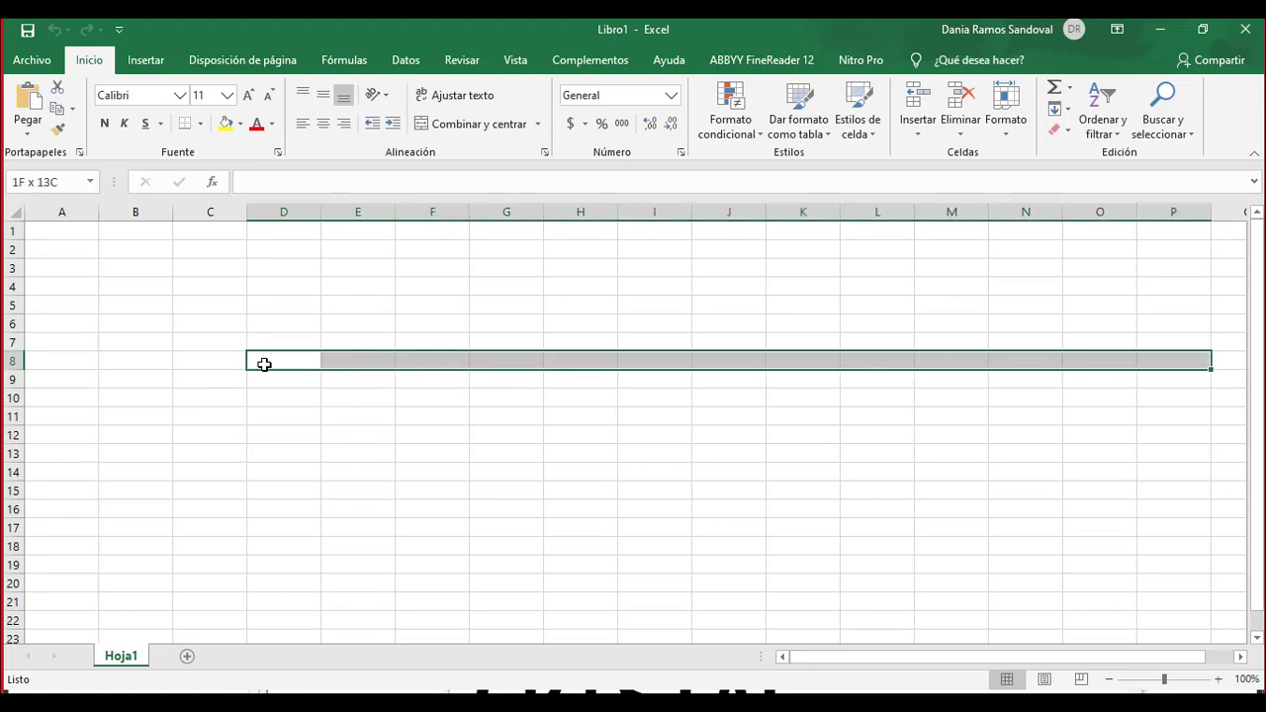
key(shift+Right)
key(shift+Right)
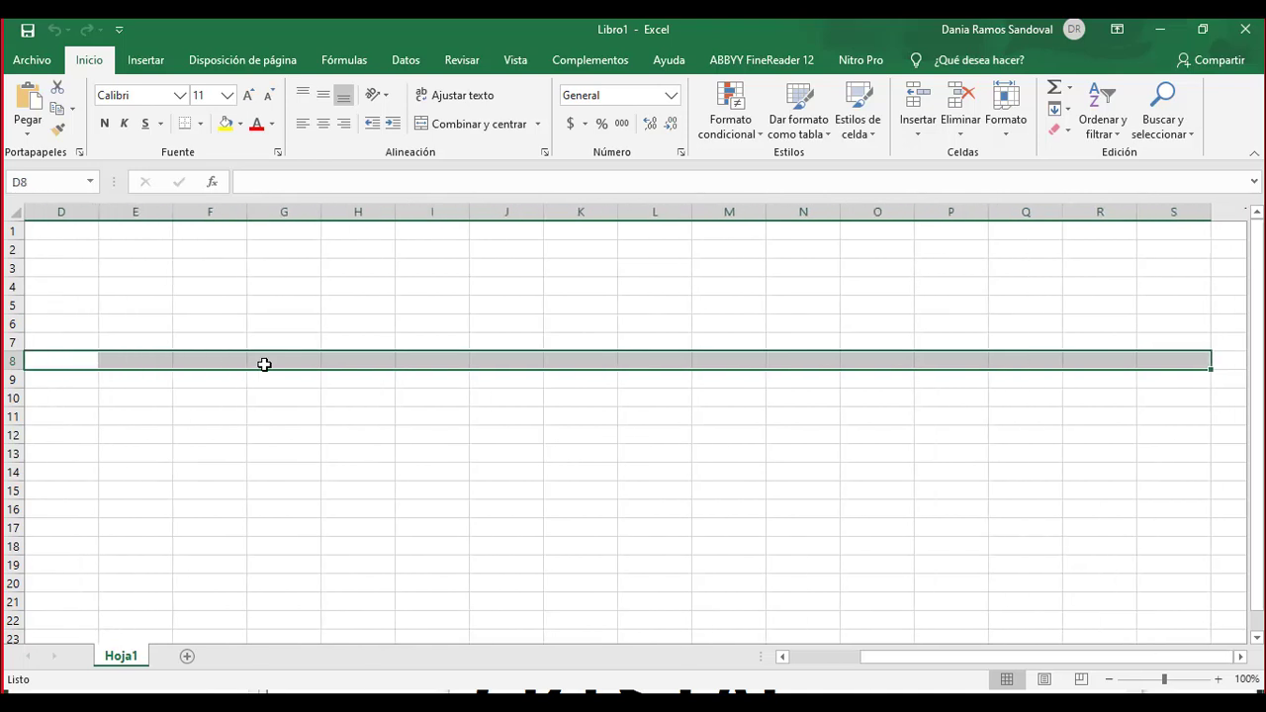
click(200, 124)
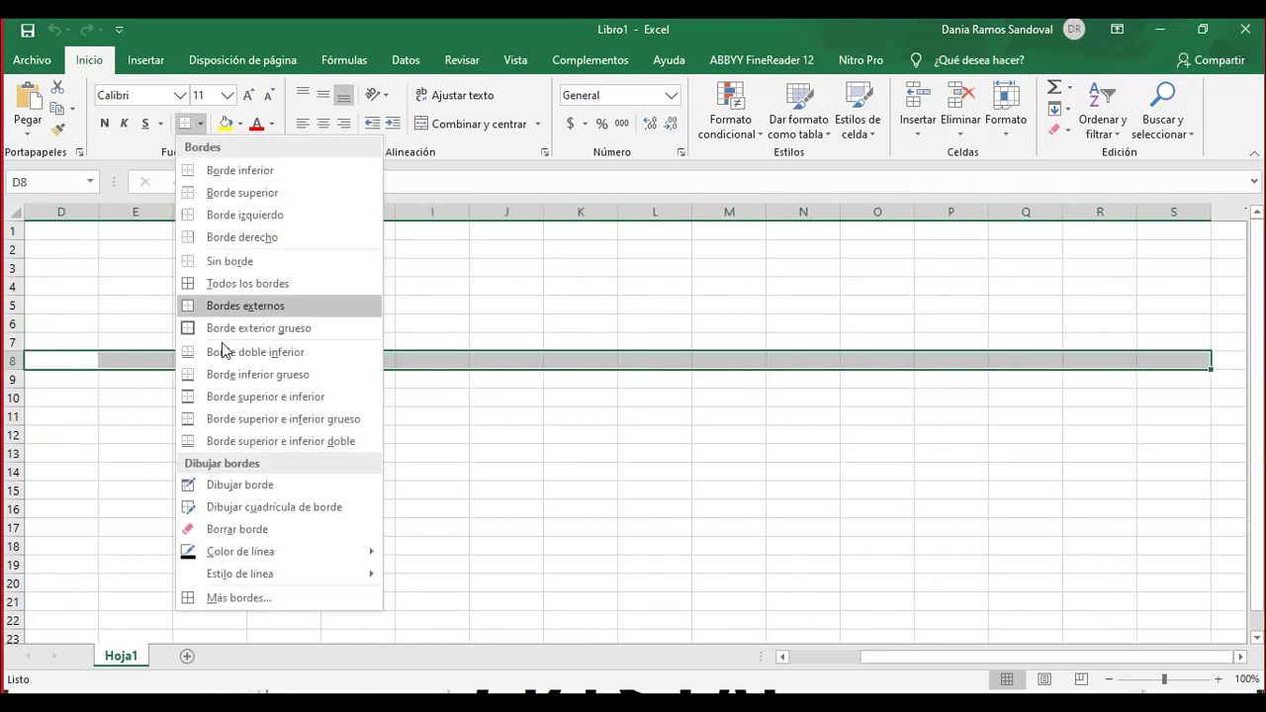
click(237, 284)
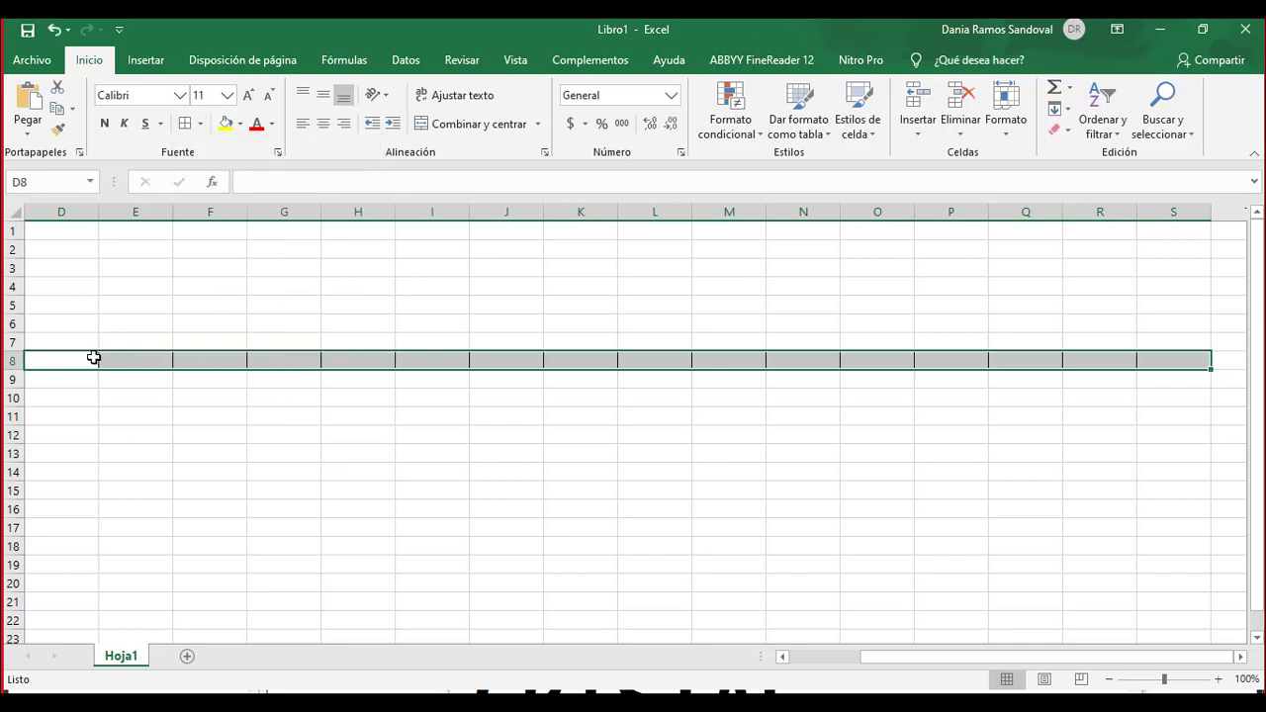
Step: Number the bordered cells by entering 1 through 16 in D7:S7, directly above them
click(118, 288)
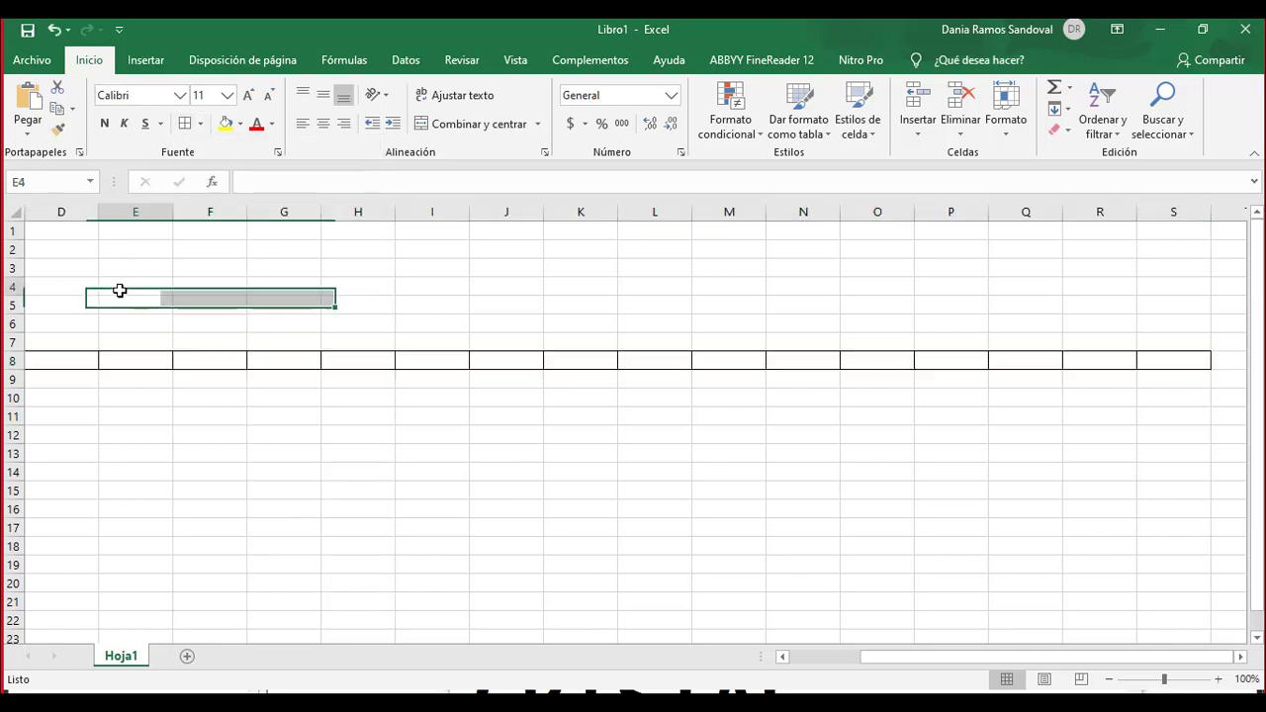
click(73, 360)
key(Up)
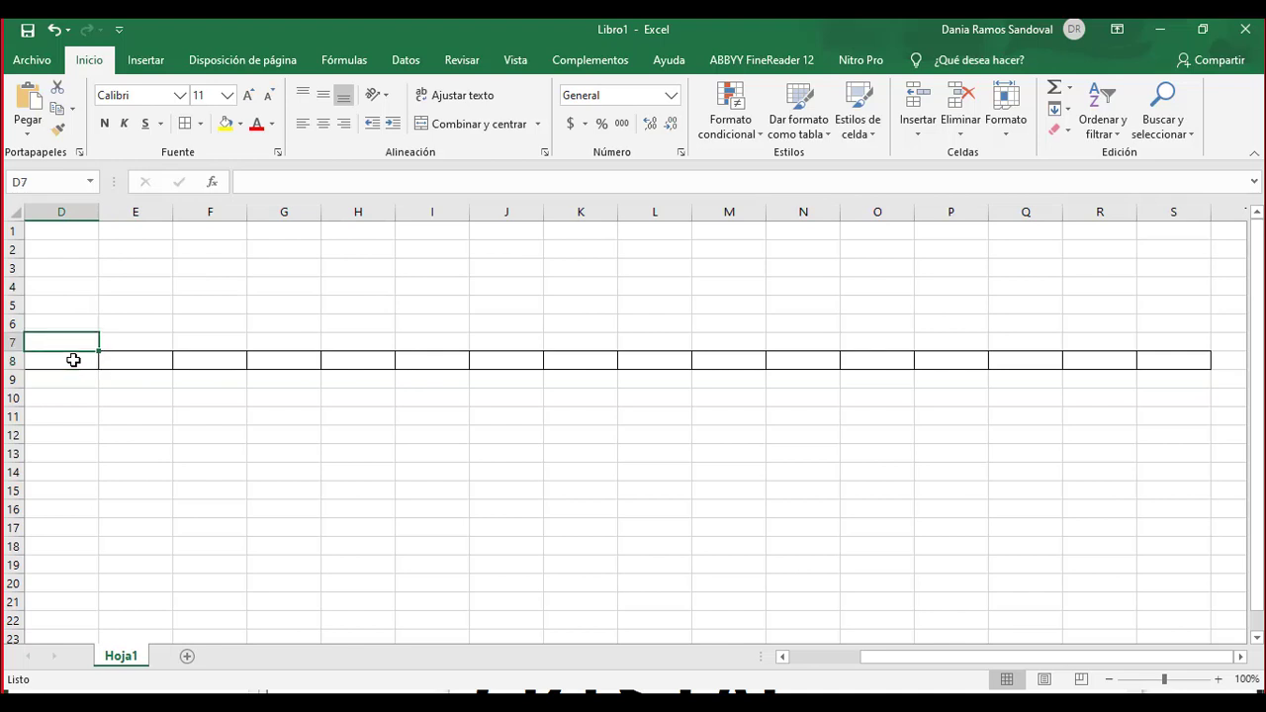
text(1)
key(Tab)
text(2)
key(Tab)
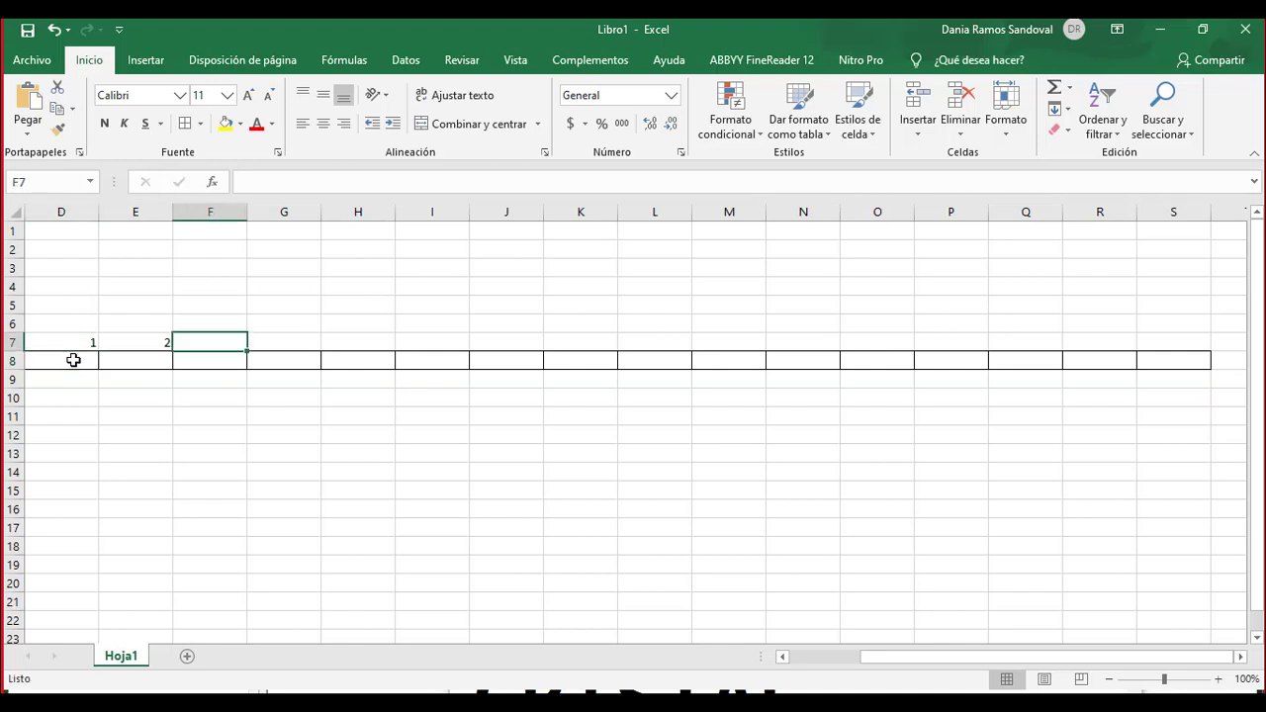
text(3)
key(Tab)
text(4)
key(Tab)
text(5)
key(Tab)
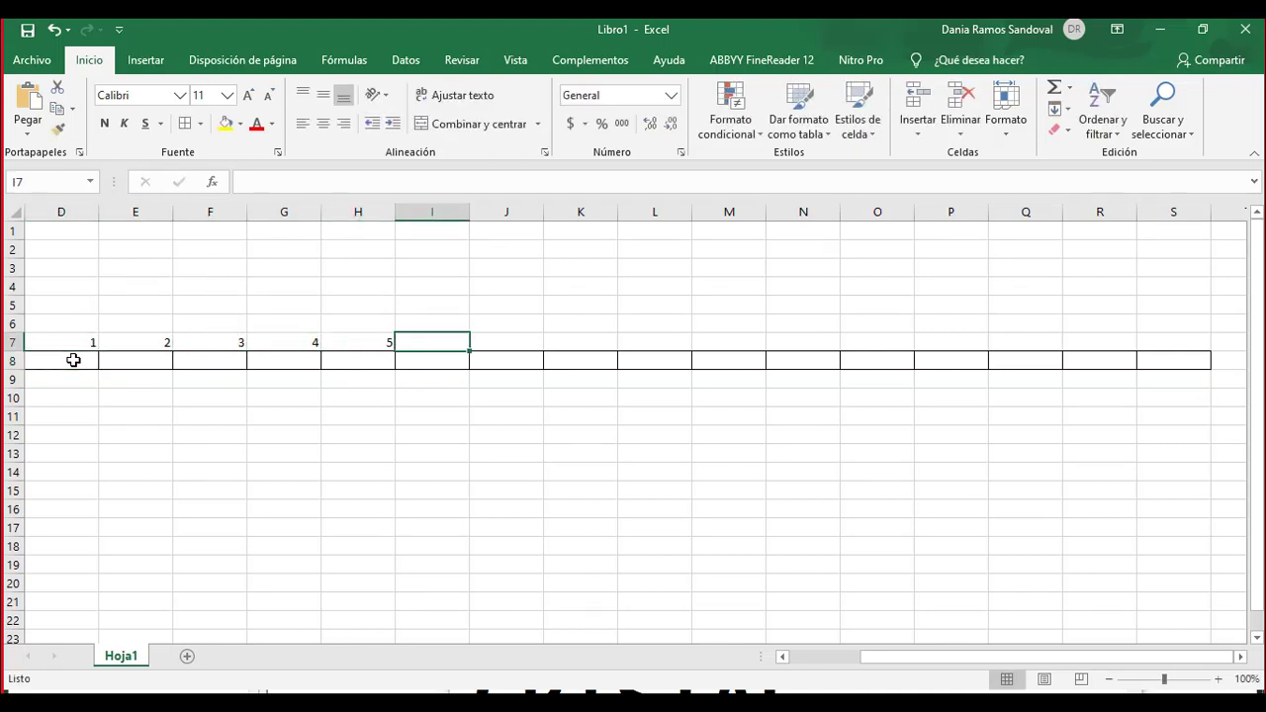
text(6)
key(Tab)
text(7)
key(Tab)
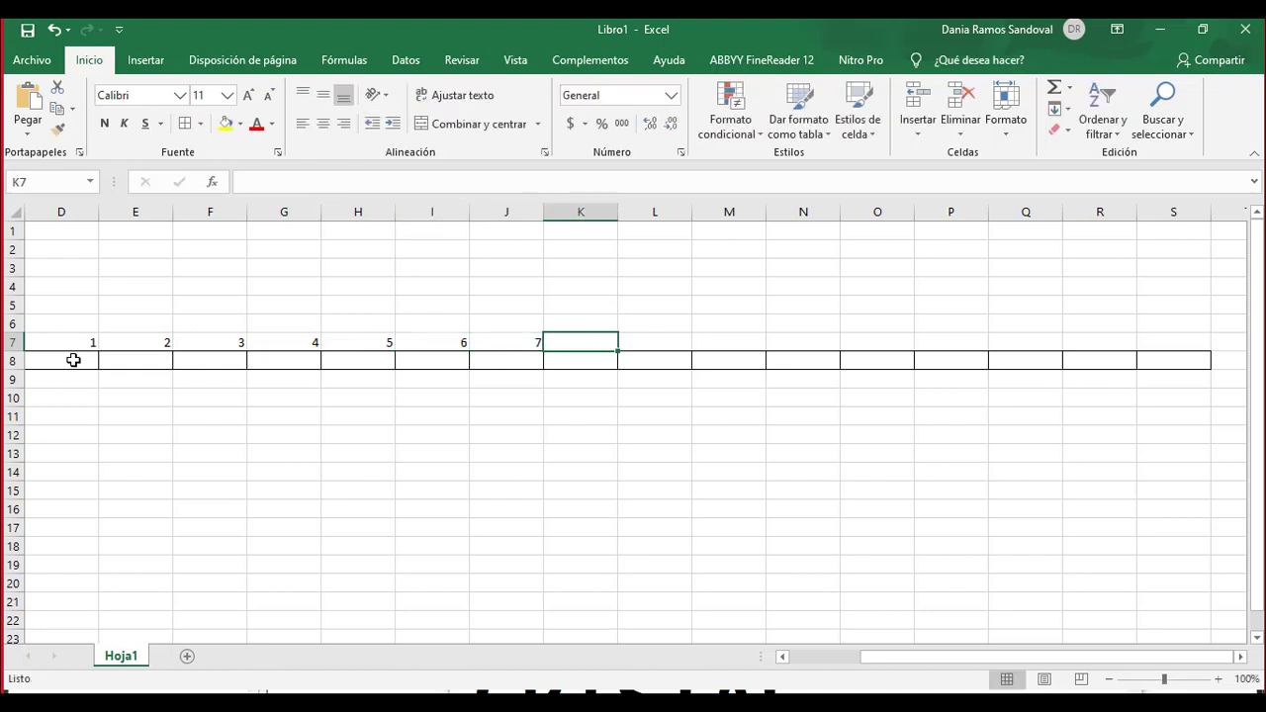
text(8)
key(Tab)
text(9)
key(Tab)
text(10)
key(Return)
text(1)
key(Up)
key(Down)
key(Up)
key(Tab)
text(11)
key(Tab)
text(12)
key(Tab)
text(13)
key(Tab)
text(14)
key(Tab)
text(15)
key(Tab)
text(1)
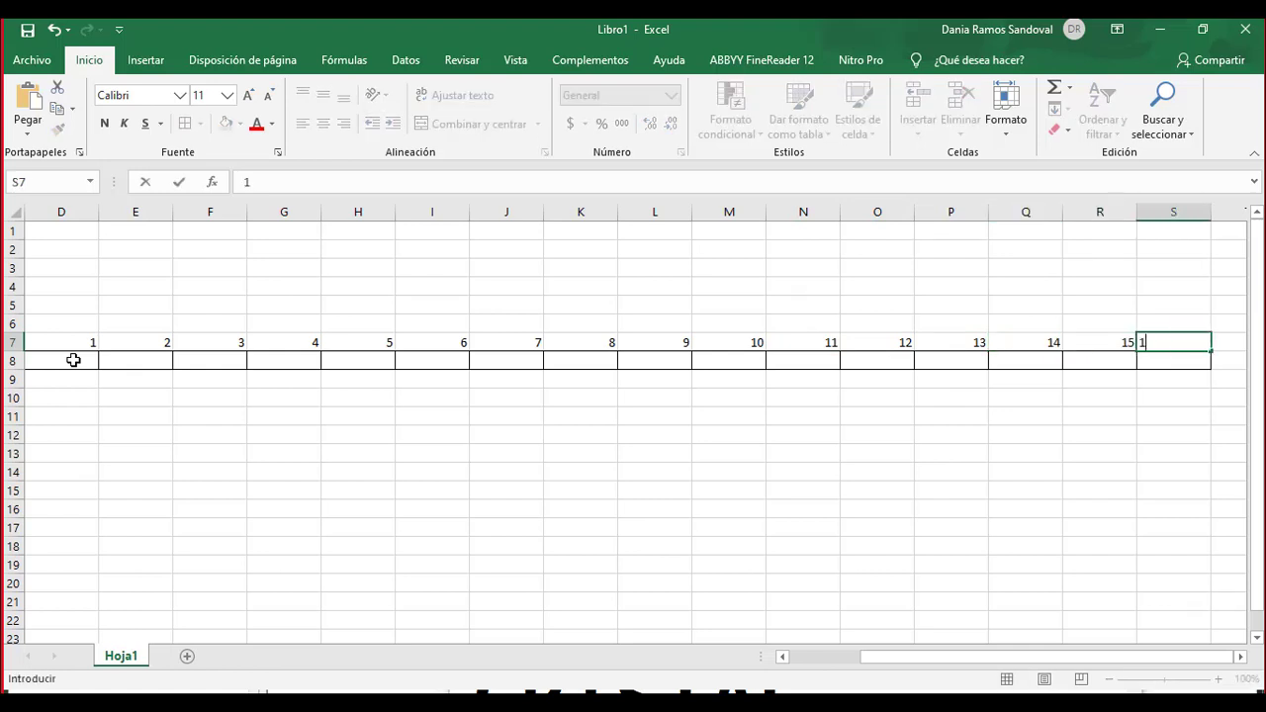
text(6)
click(603, 467)
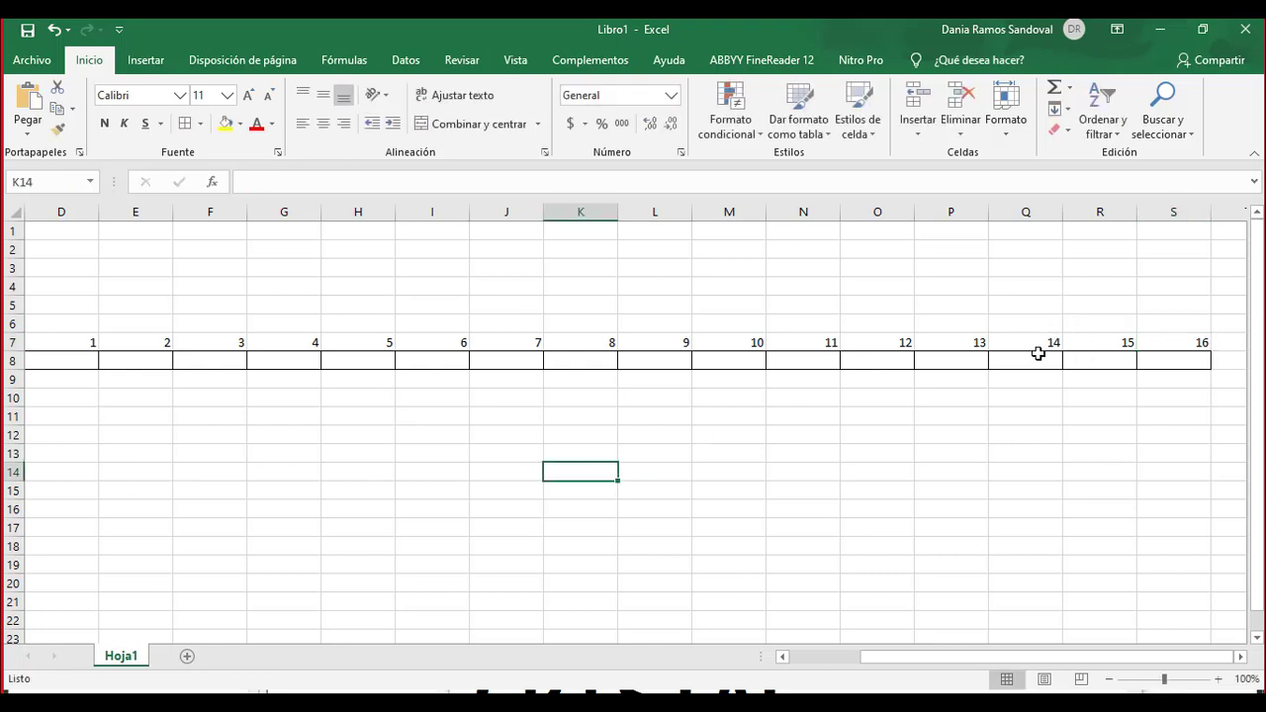
Step: Fill the cells under numbers 15 and 16 (R8:S8) with light green
drag(1077, 361, 1080, 363)
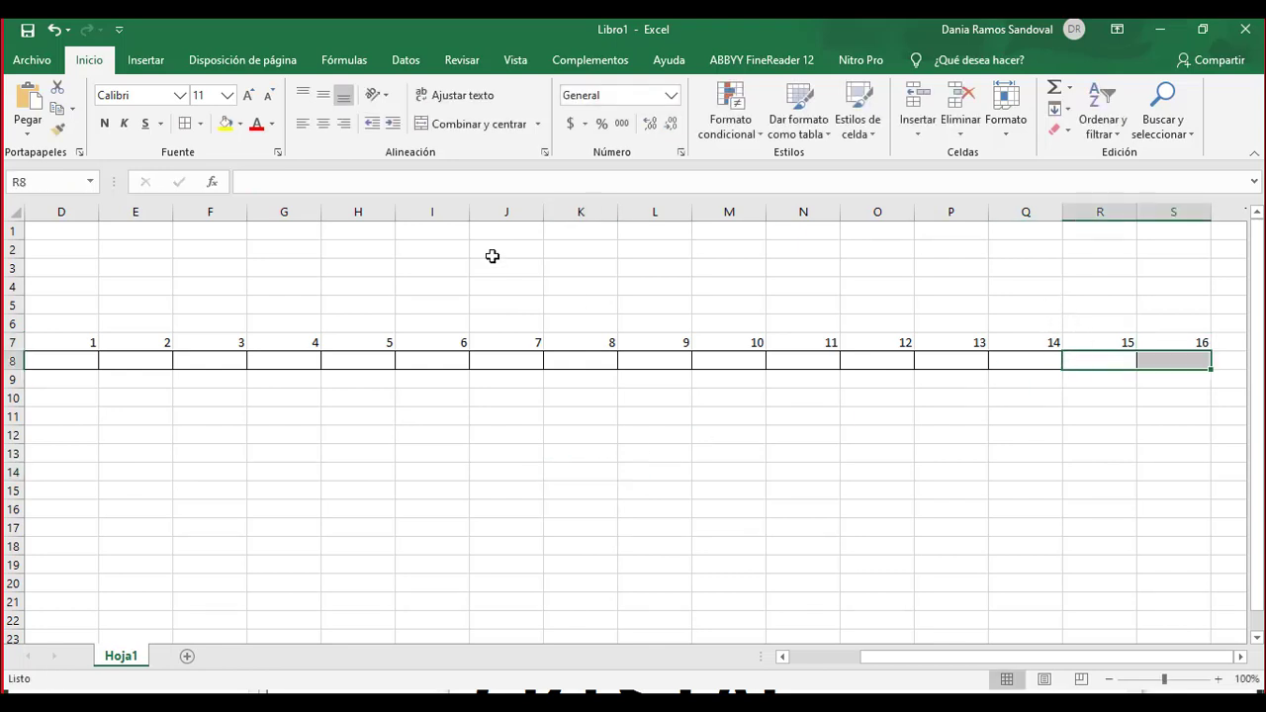
click(272, 123)
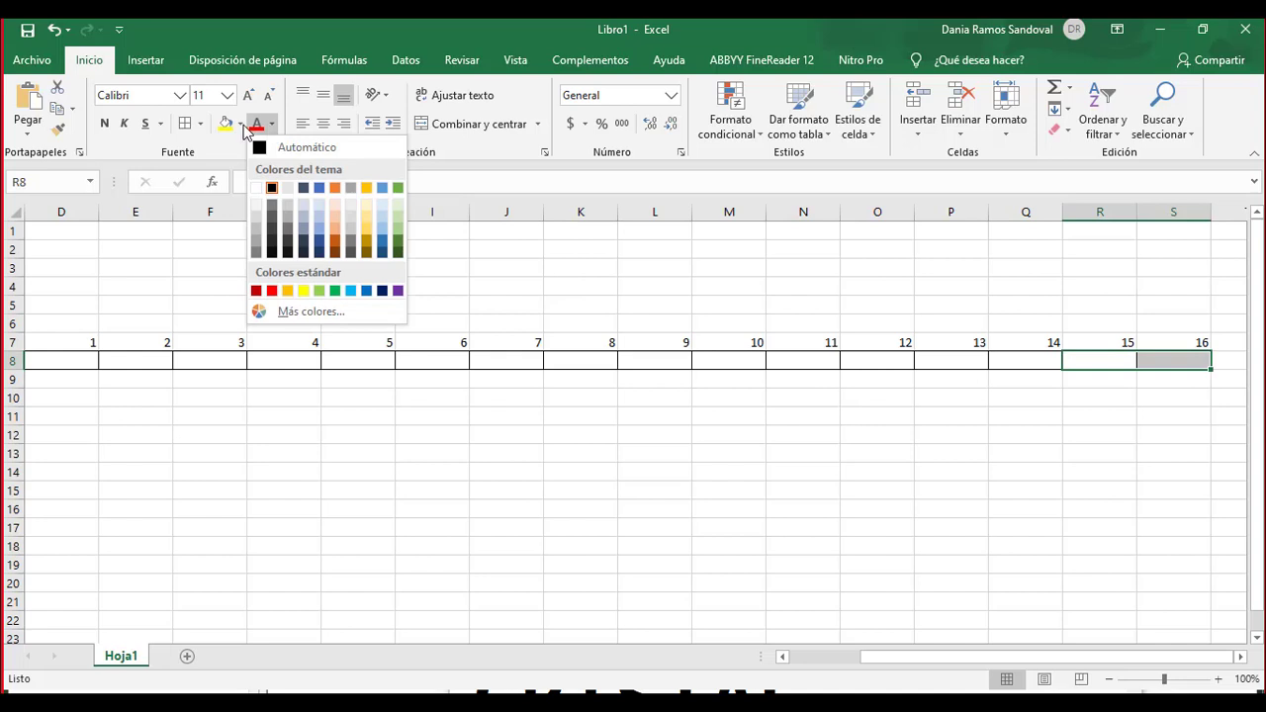
click(239, 123)
click(288, 268)
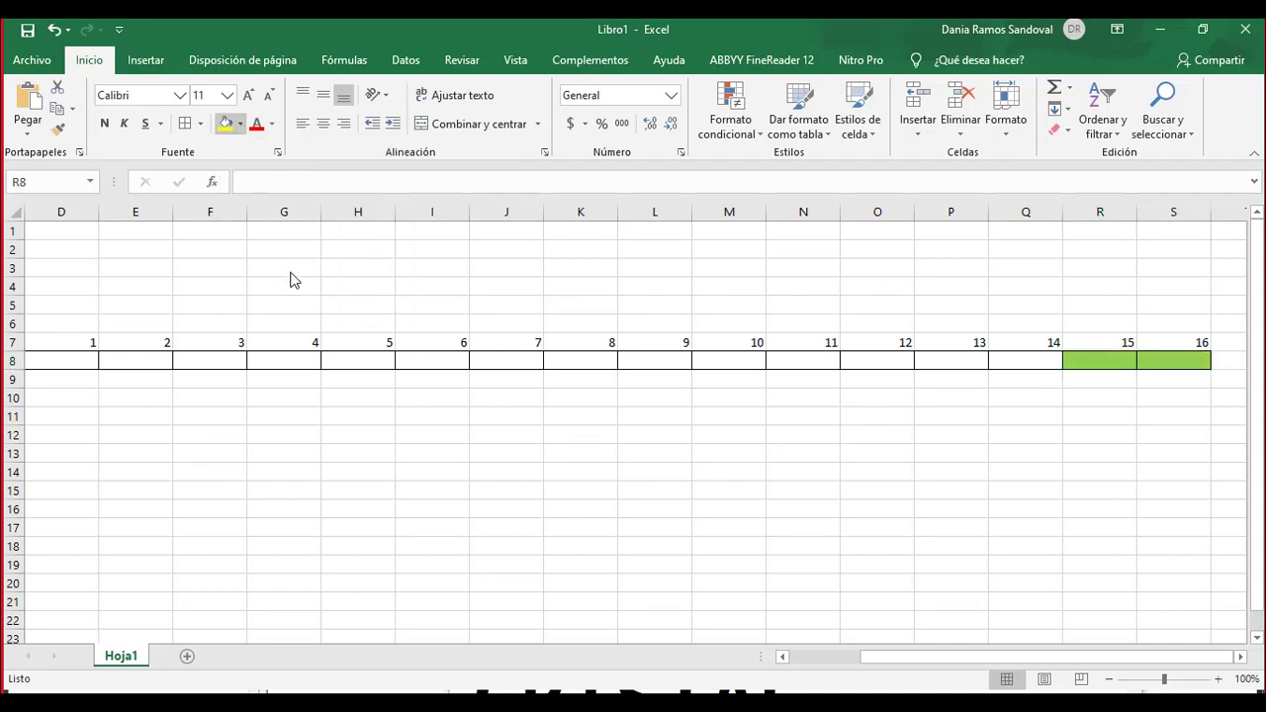
click(342, 468)
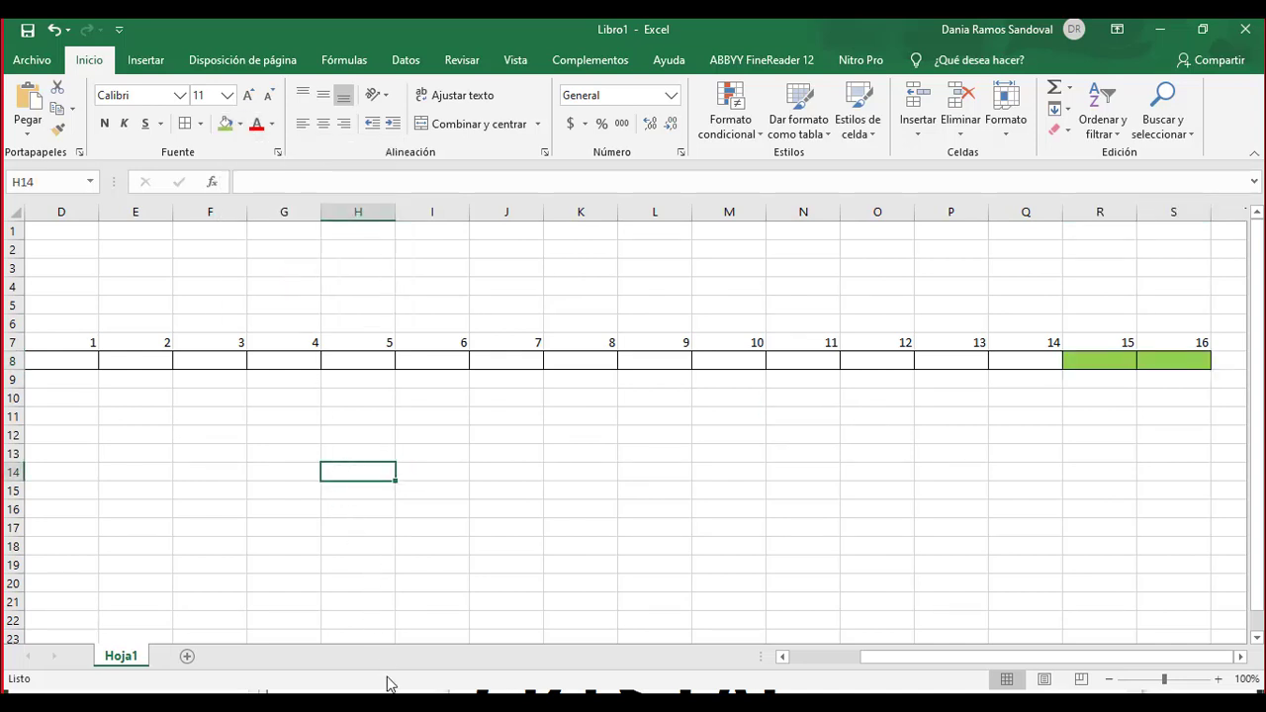
Step: Center the numbers 1 through 16 within their cells in D7:S7
key(alt+Tab)
click(1037, 311)
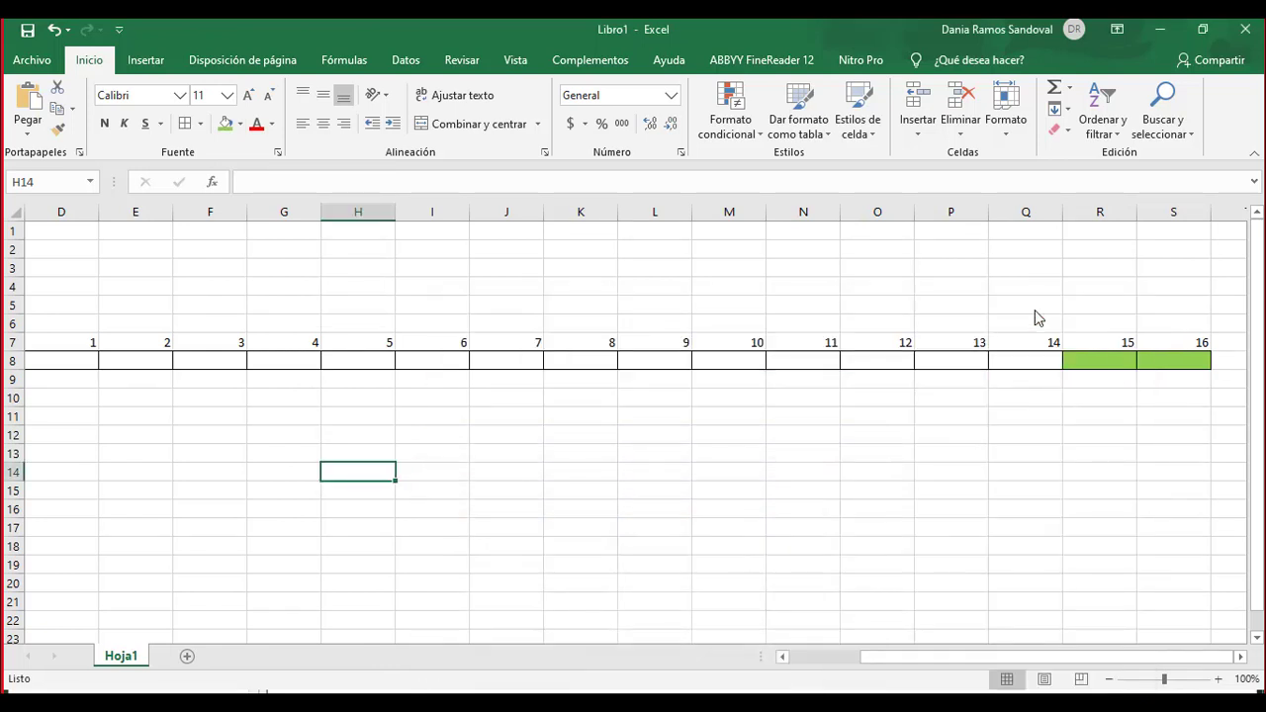
click(782, 657)
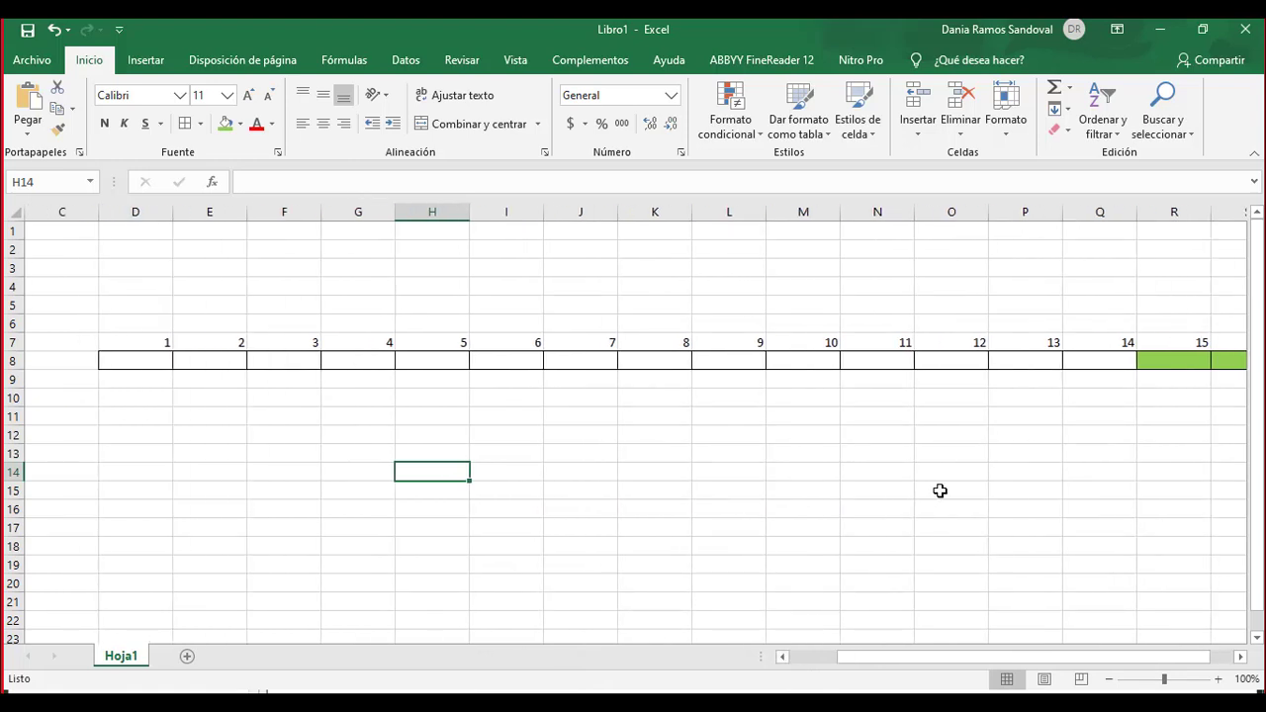
click(1109, 679)
click(439, 421)
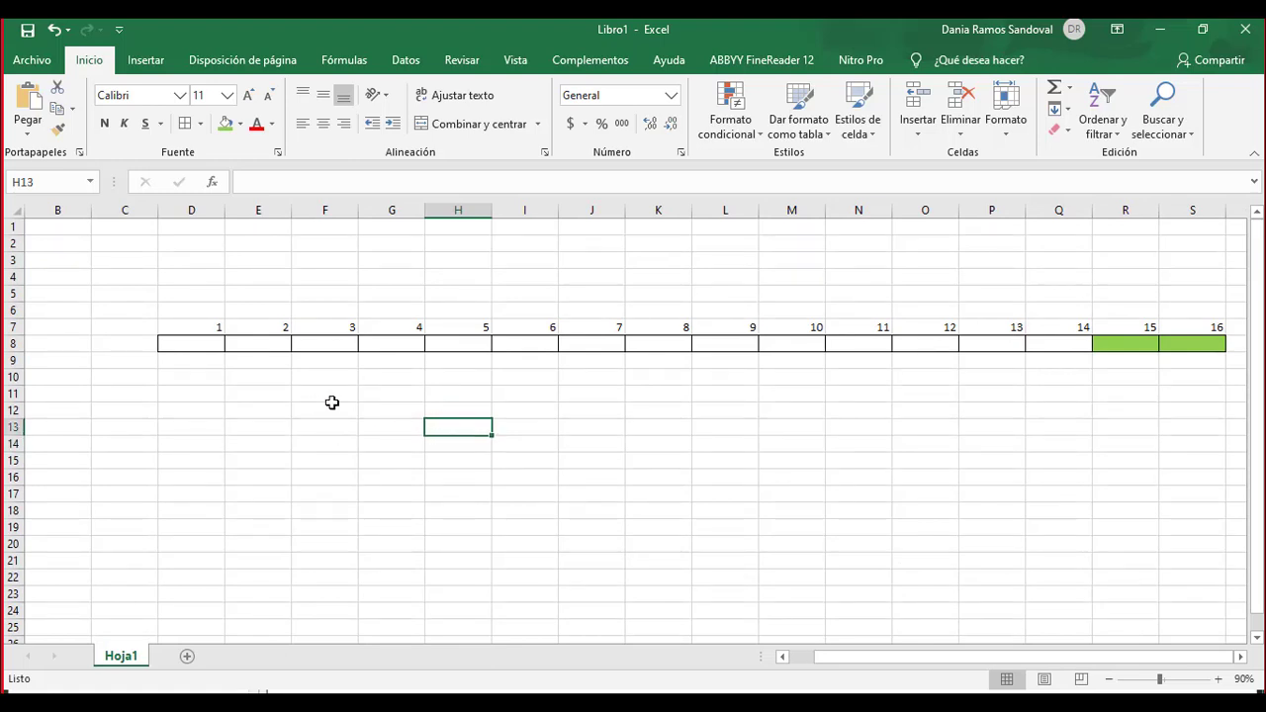
click(187, 328)
key(shift+Right)
key(shift+Right)
key(shift+Right)
key(shift+Right)
key(shift+Right)
key(shift+Right)
key(shift+Right)
key(shift+Right)
key(shift+Right)
key(shift+Right)
key(shift+Right)
key(shift+Right)
key(shift+Right)
key(shift+Right)
key(shift+Right)
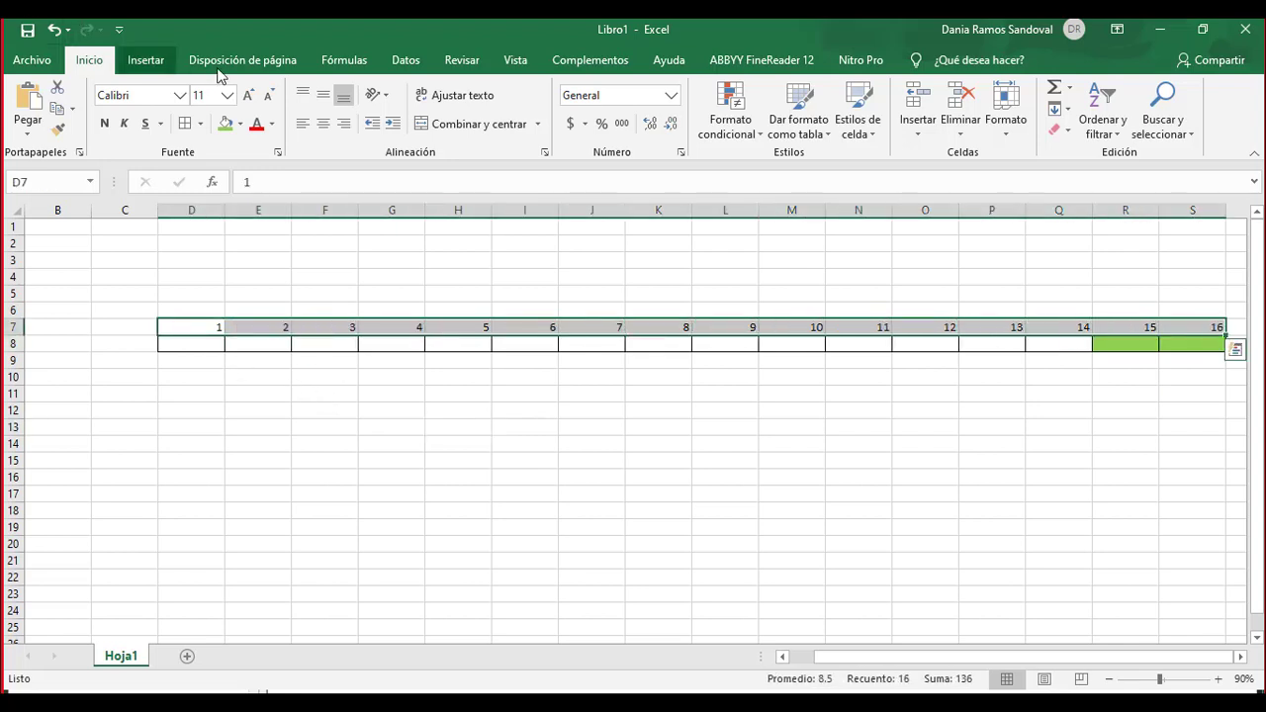
click(323, 124)
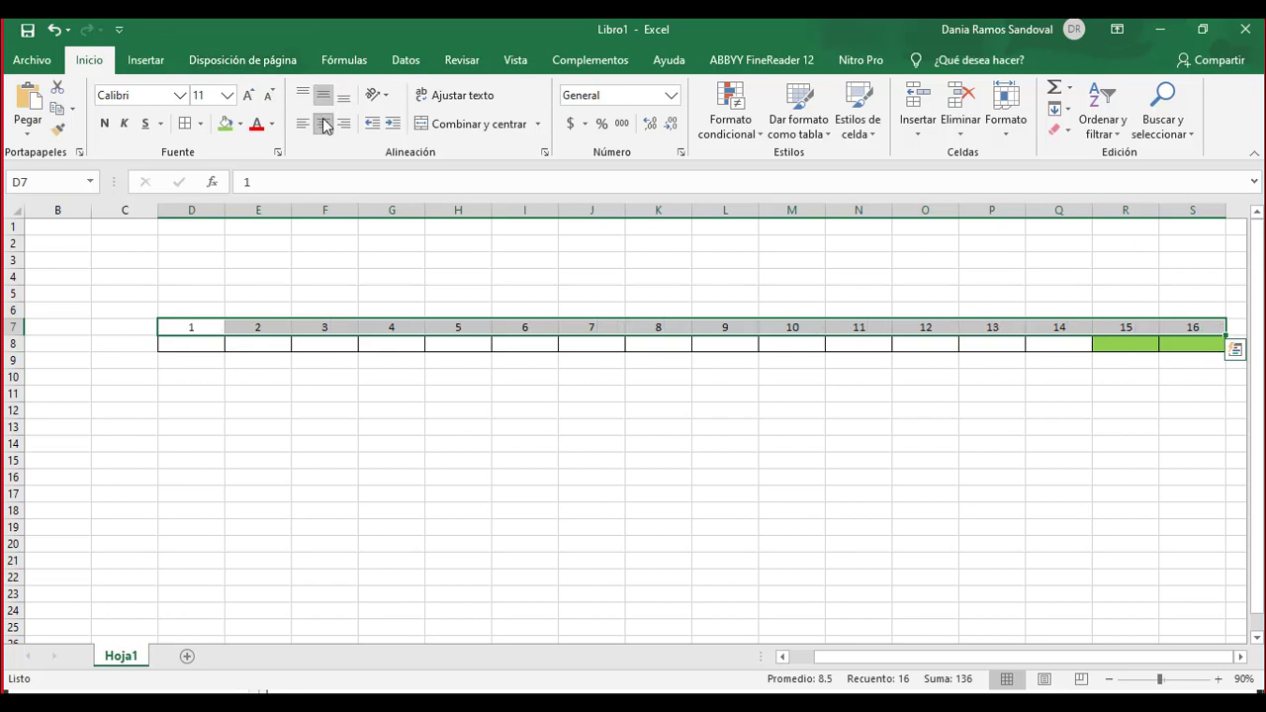
Step: Enter GND in cell D8 as the label for pin 1
click(196, 346)
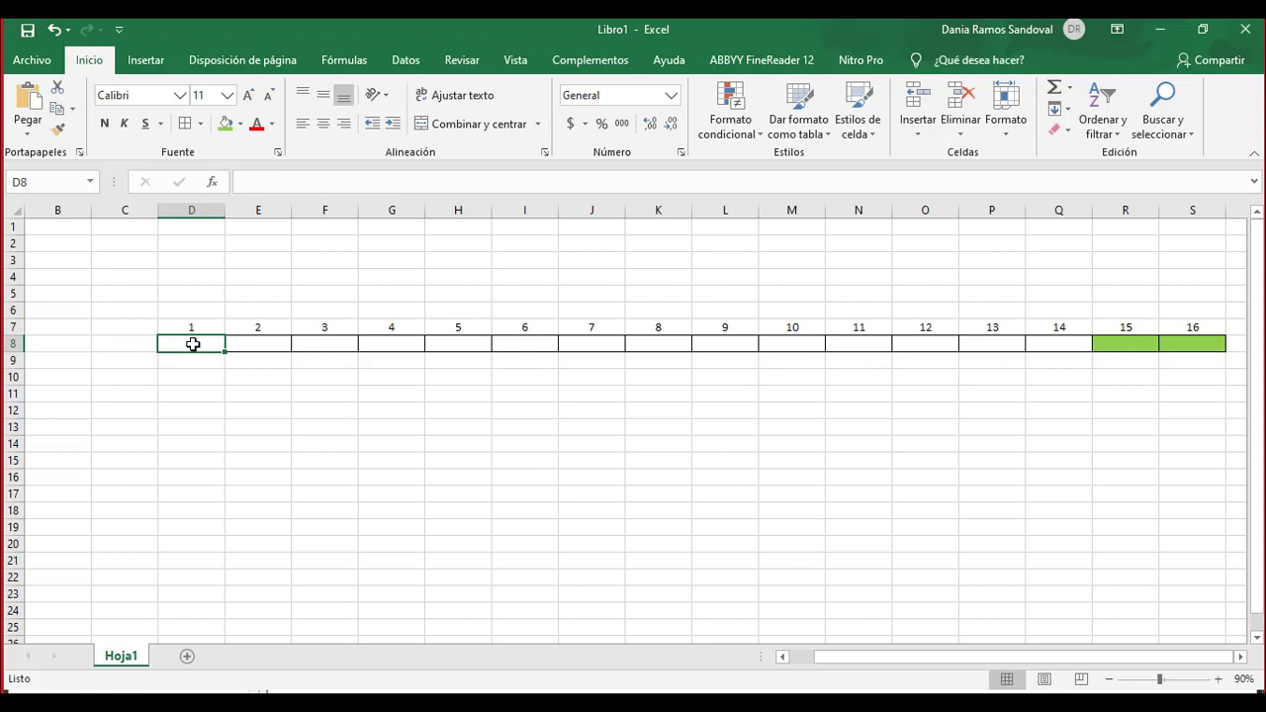
text(gnd)
key(BackSpace)
key(BackSpace)
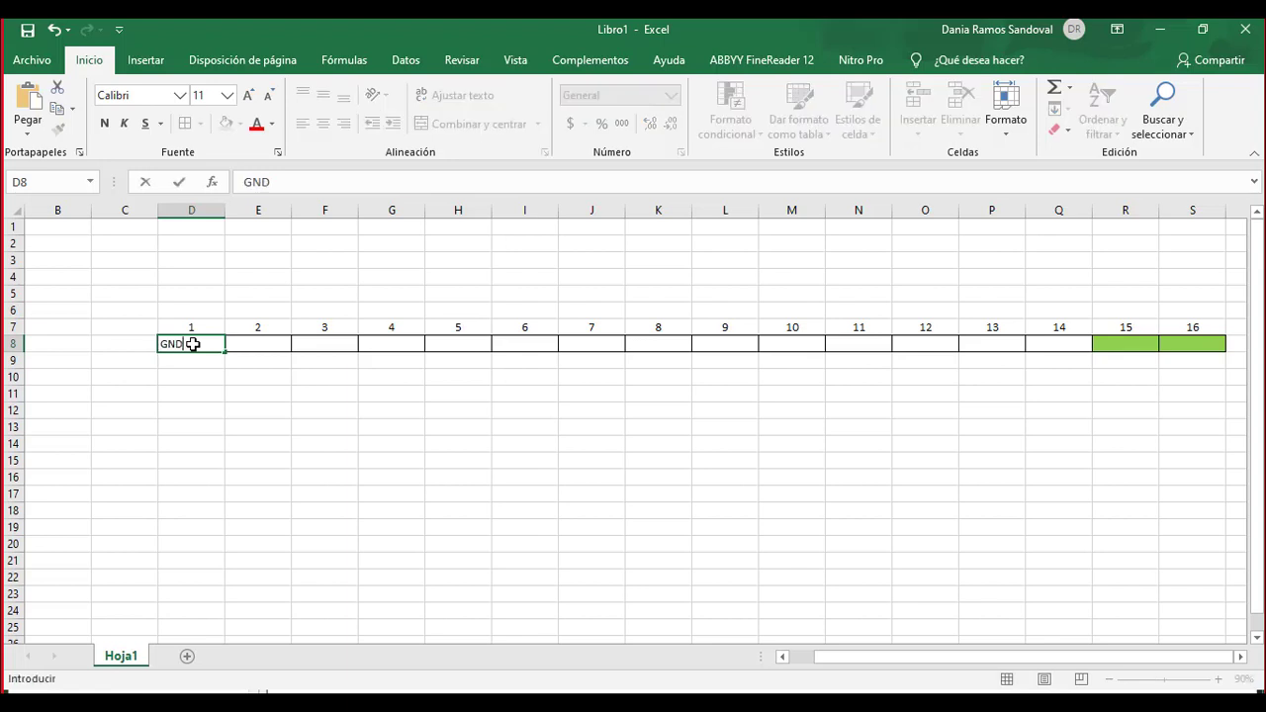
text(ND)
key(Return)
Step: Center D8:S8 horizontally and vertically and set its font color to red
click(193, 343)
key(shift+Right)
key(shift+Right)
key(shift+Right)
key(shift+Right)
key(shift+Right)
key(shift+Right)
key(shift+Right)
key(shift+Right)
key(shift+Right)
key(shift+Right)
key(shift+Right)
key(shift+Right)
key(shift+Right)
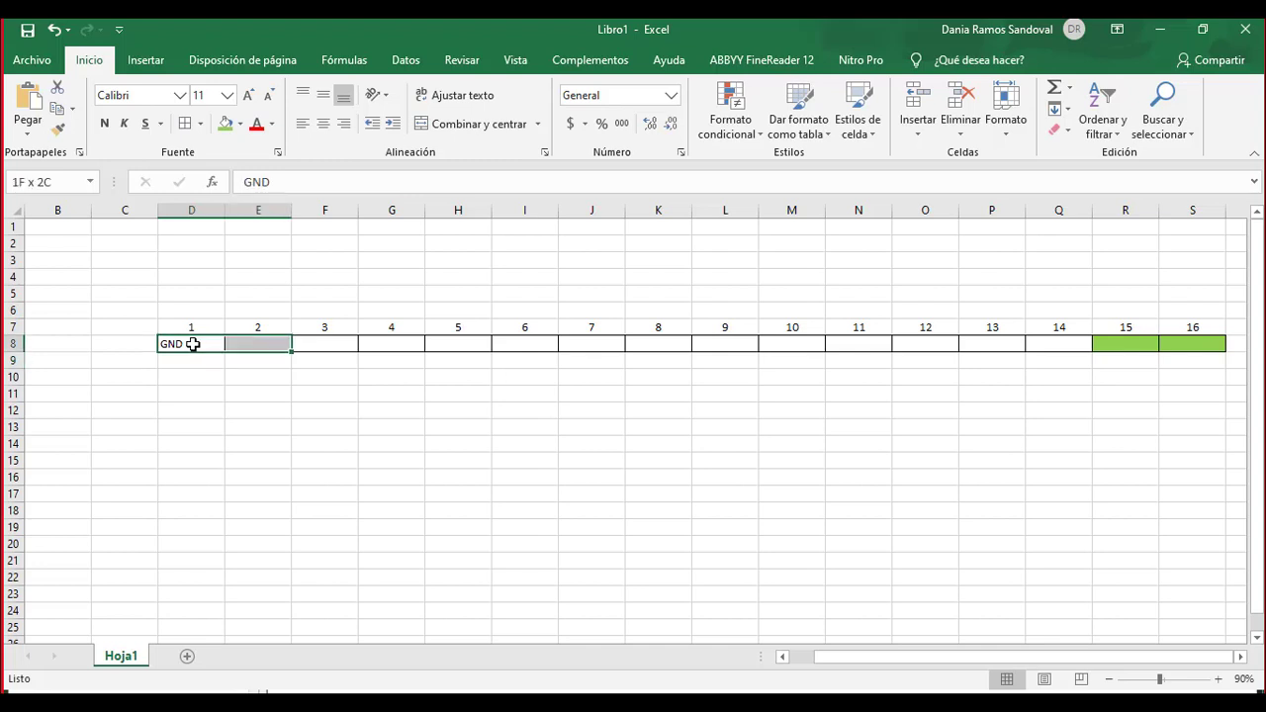
key(shift+Right)
key(shift+Right)
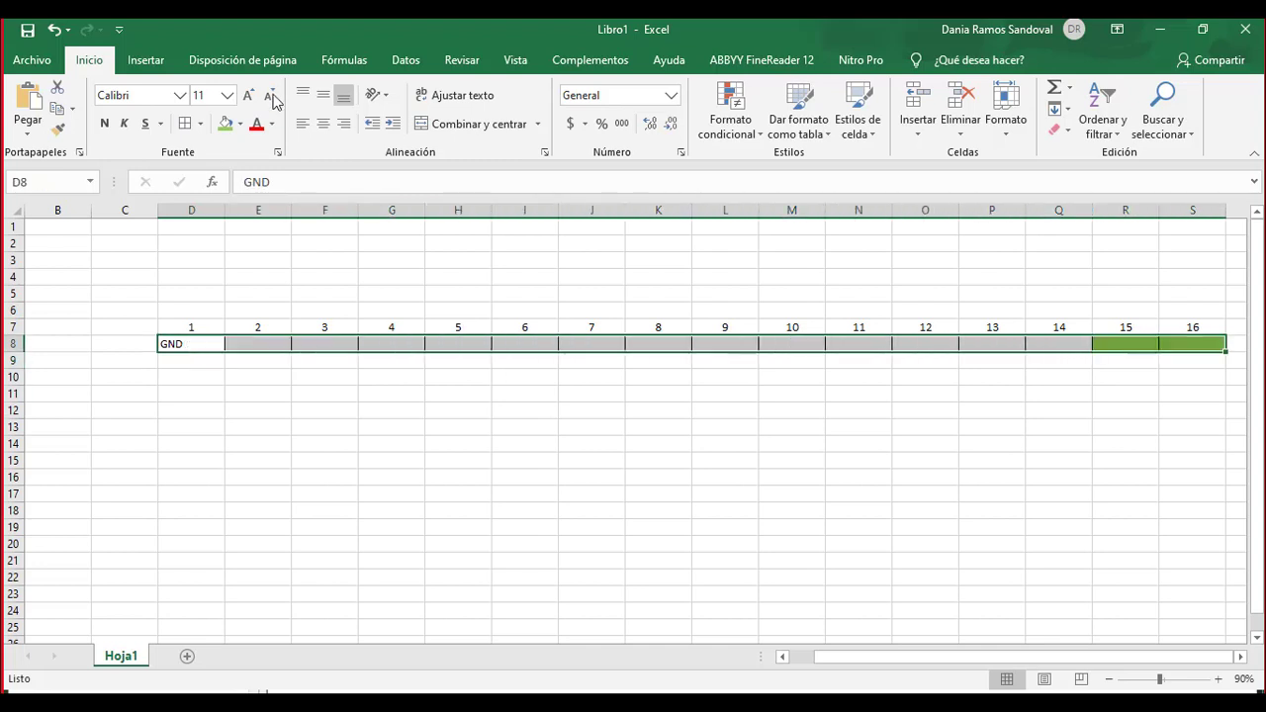
click(324, 123)
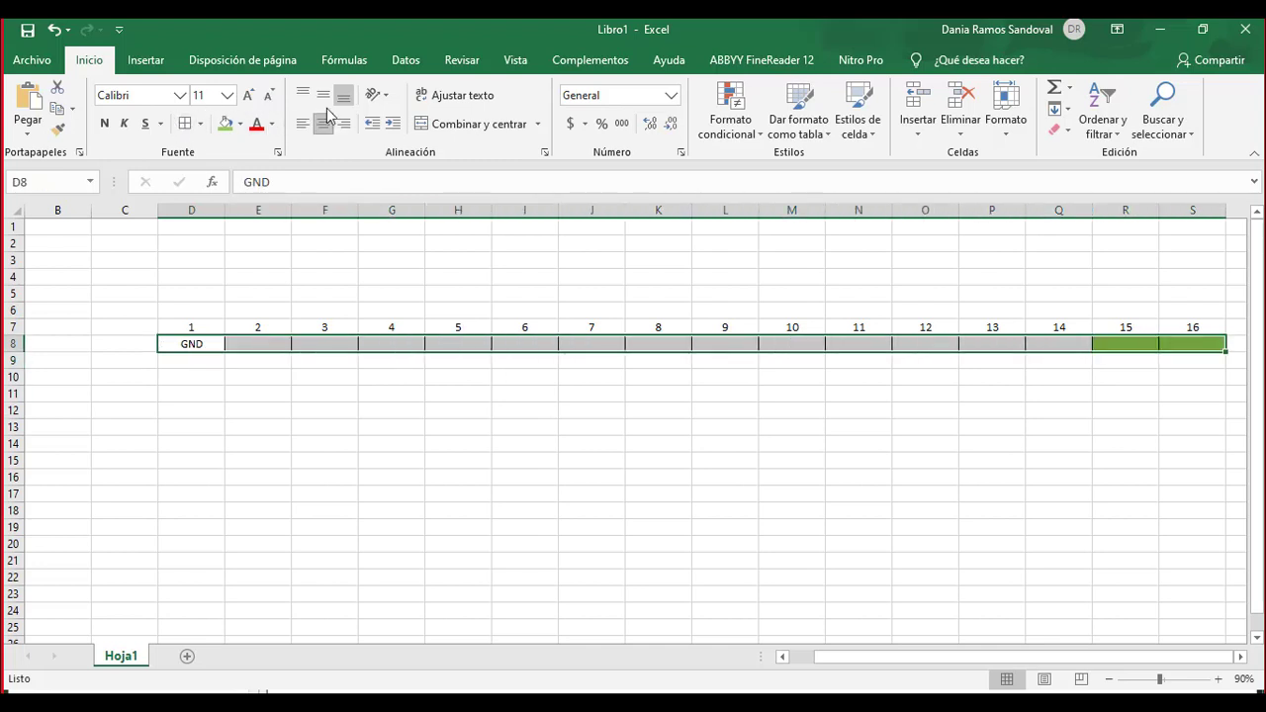
click(323, 94)
click(255, 124)
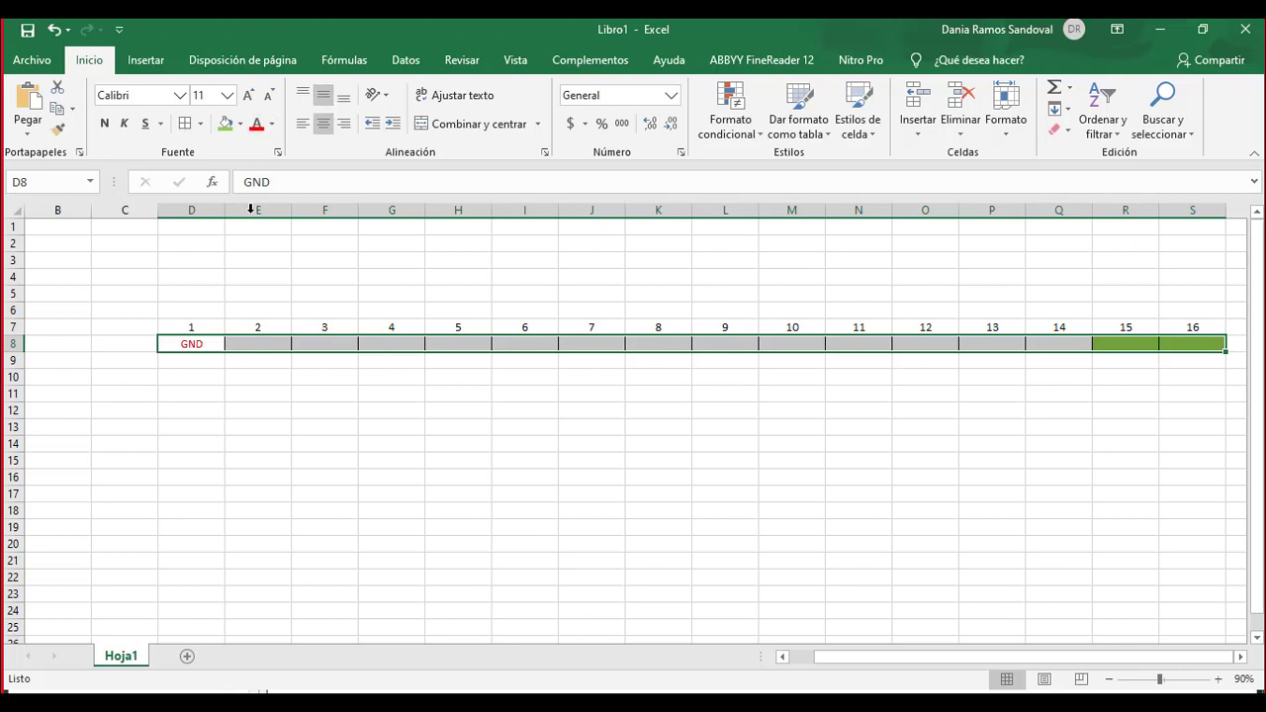
click(255, 376)
Step: Enter VDD in cell E8 as the label for pin 2
click(261, 338)
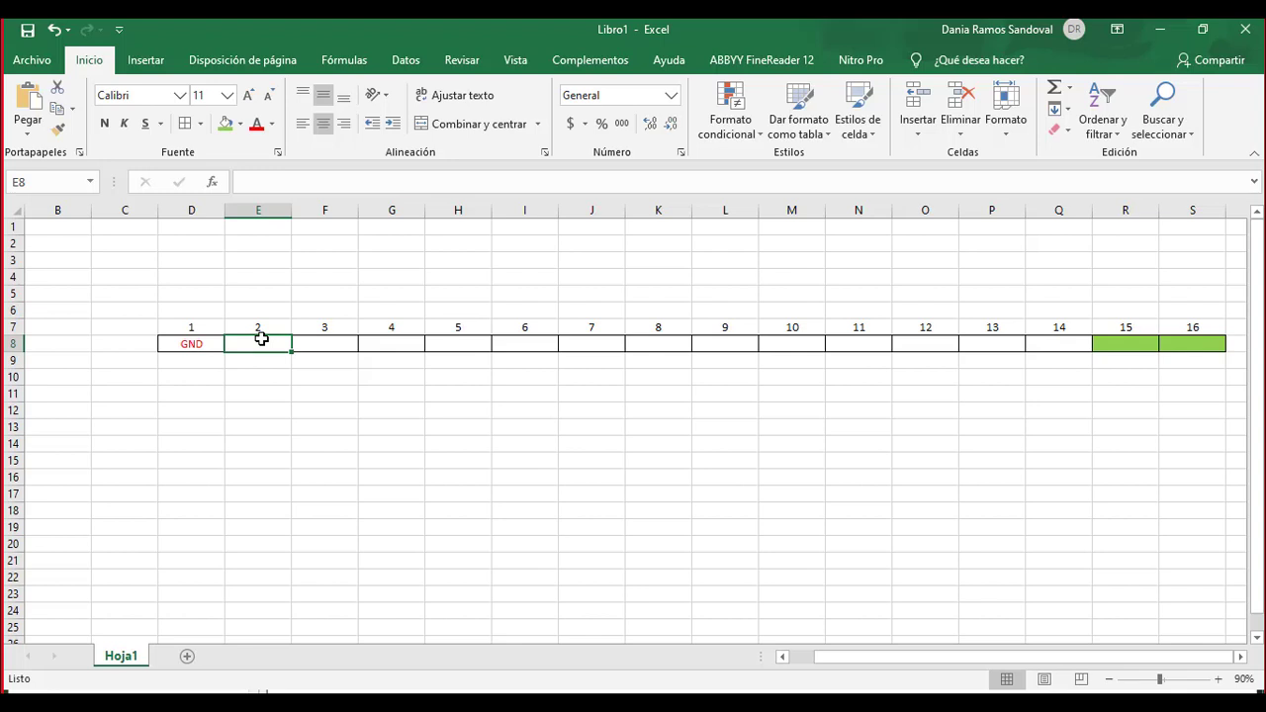
text(VDD)
key(Return)
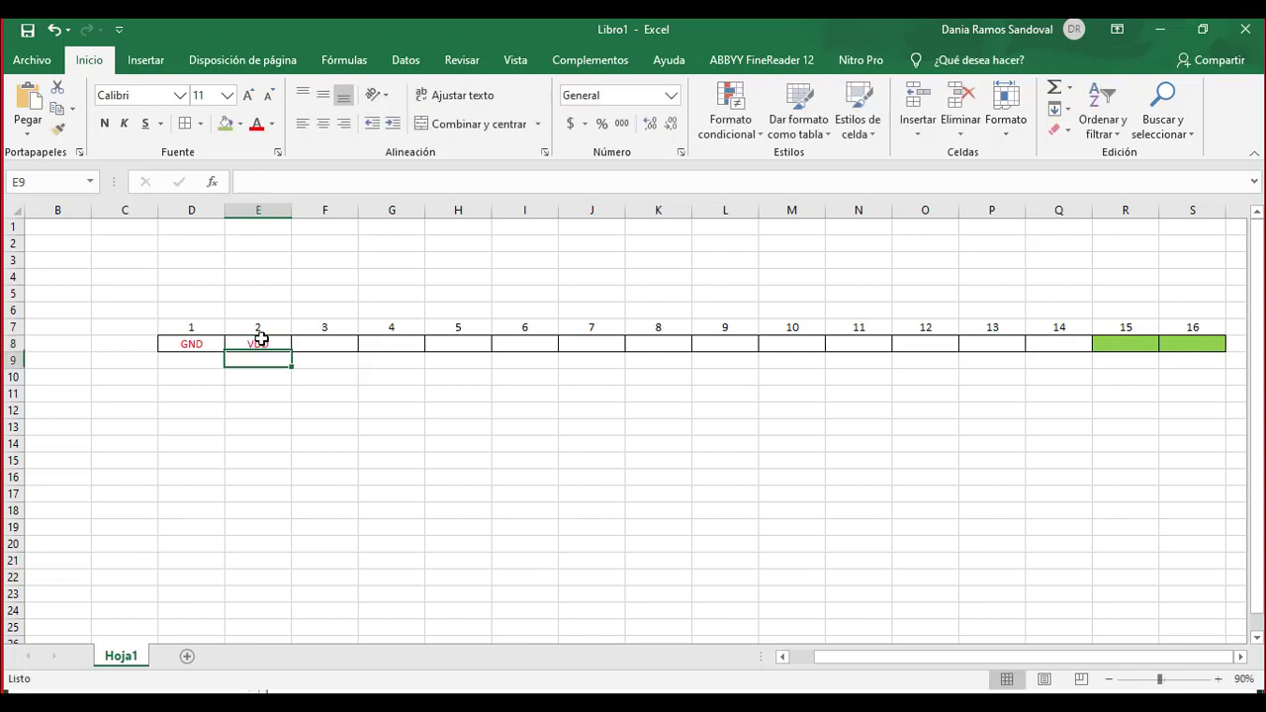
click(191, 361)
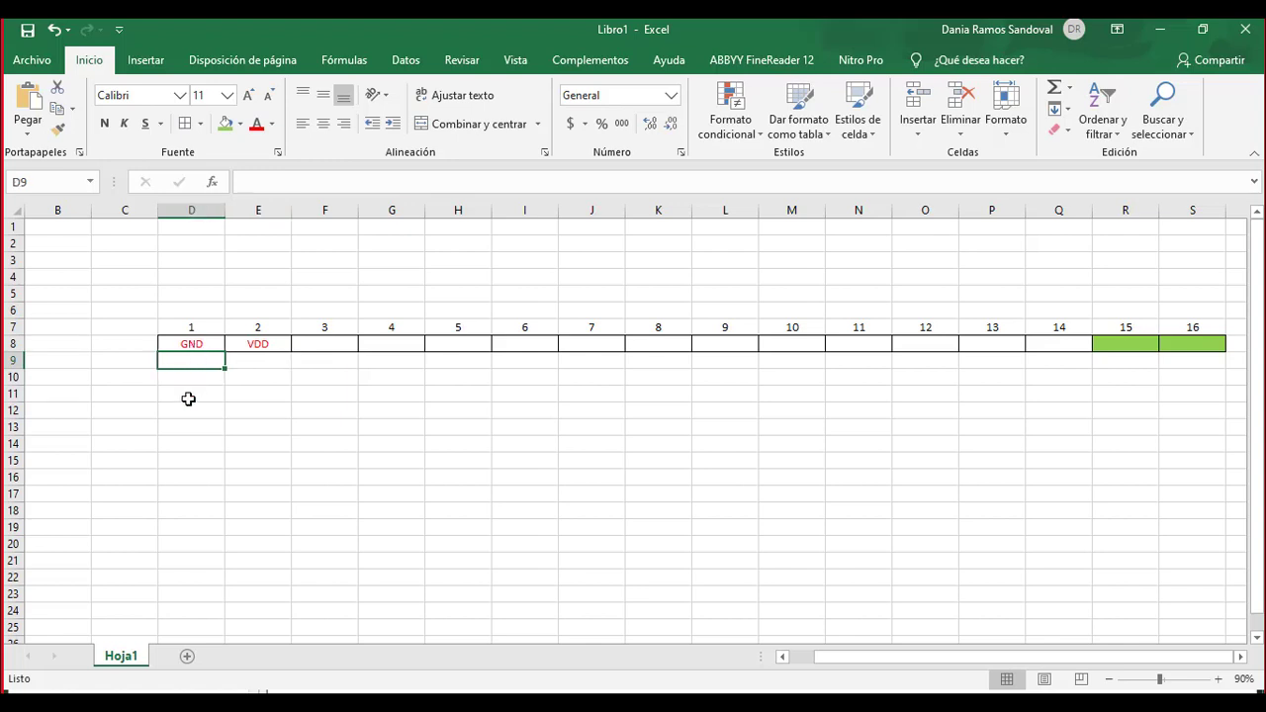
click(263, 345)
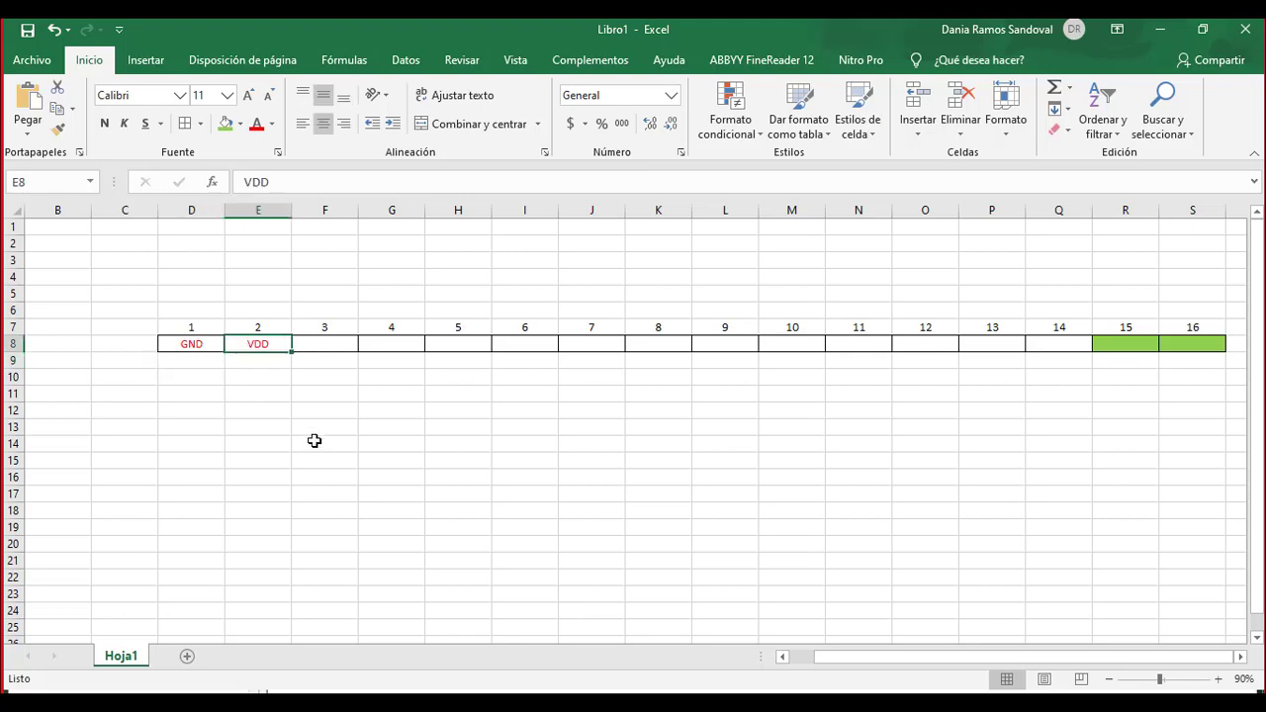
Step: Open Proteus 8 Professional
key(super)
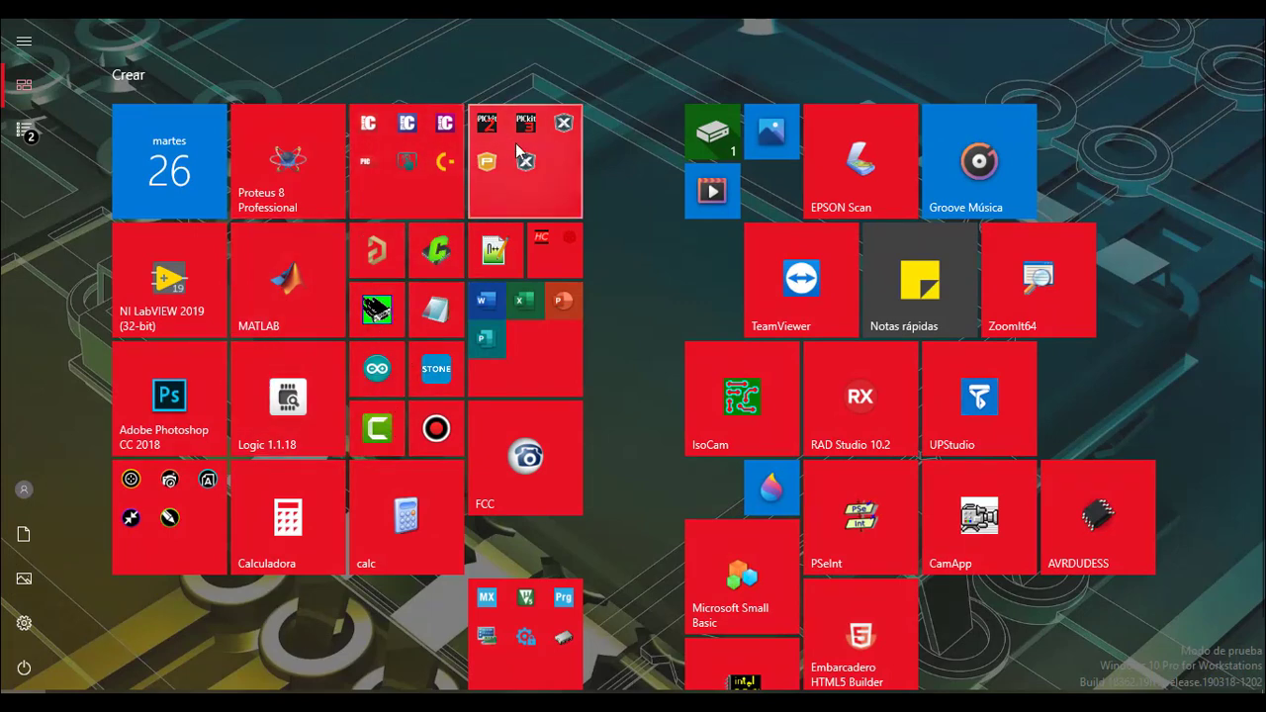
click(266, 203)
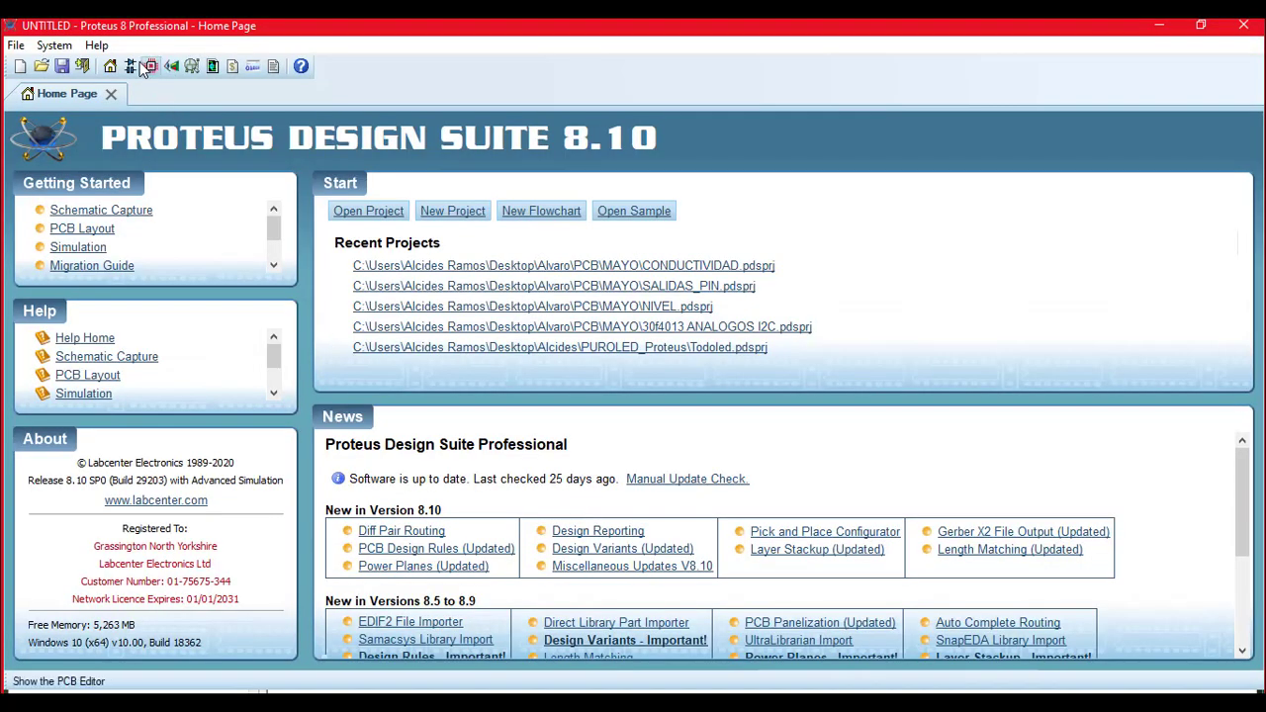
Step: Open Schematic Capture and search the device library for LCD, filter to Optoelectronics, Alphanumeric LCDs, and select the LM016L 16x2 display
click(130, 65)
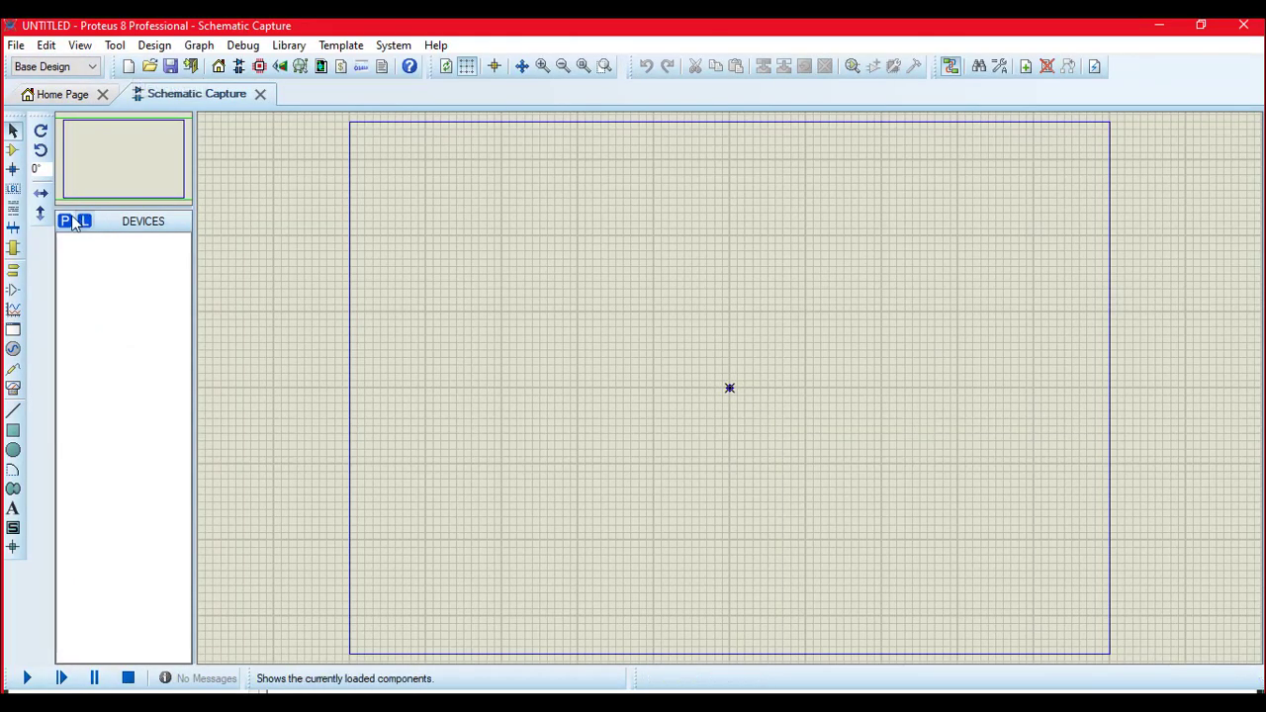
click(67, 225)
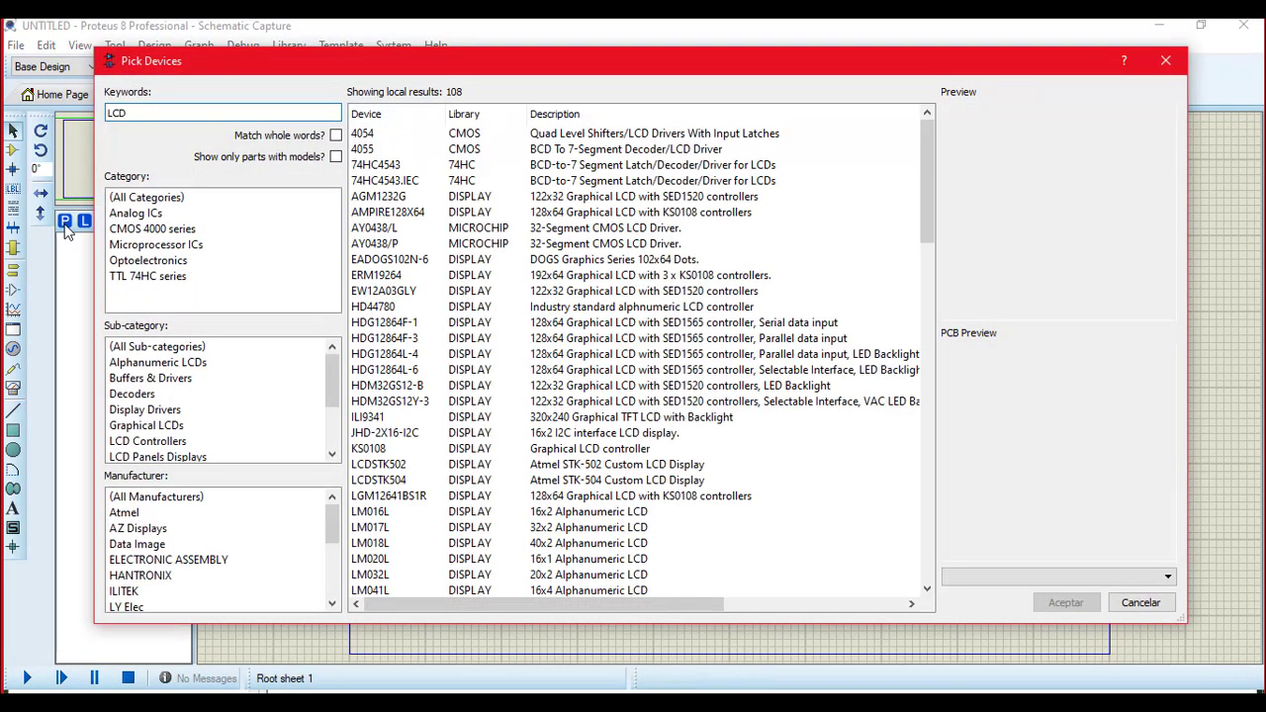
click(179, 262)
click(183, 364)
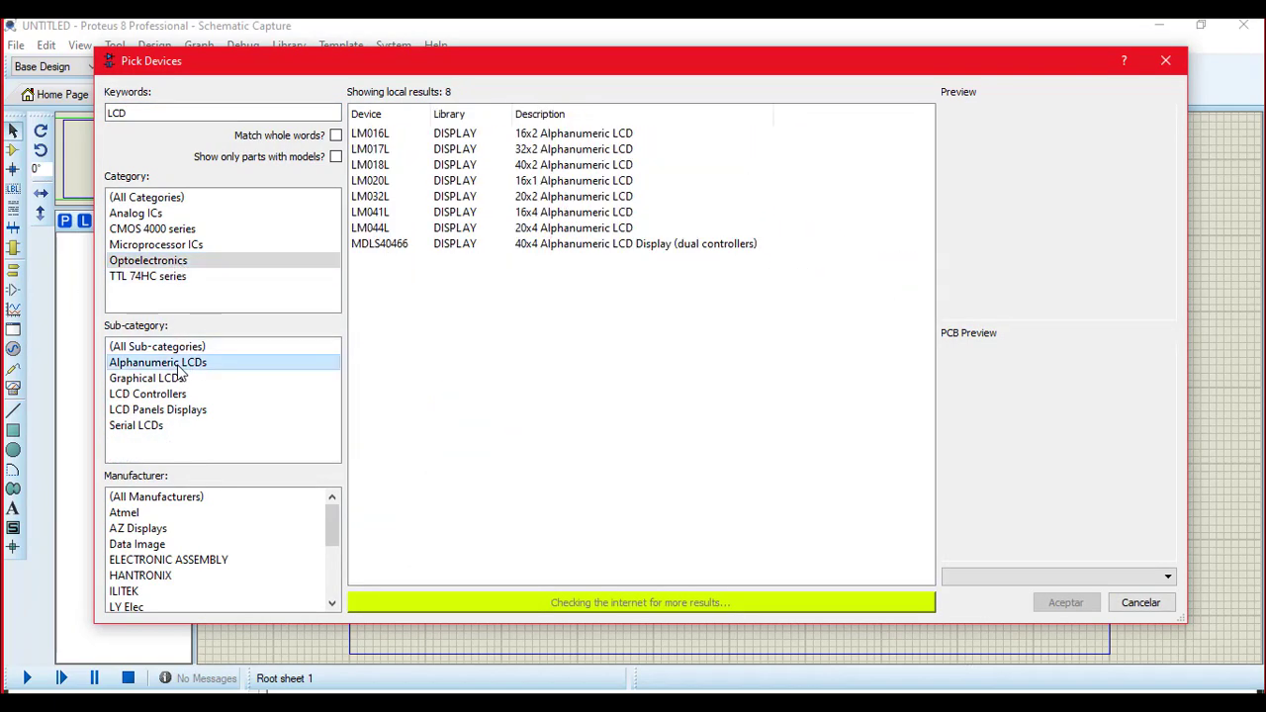
click(410, 135)
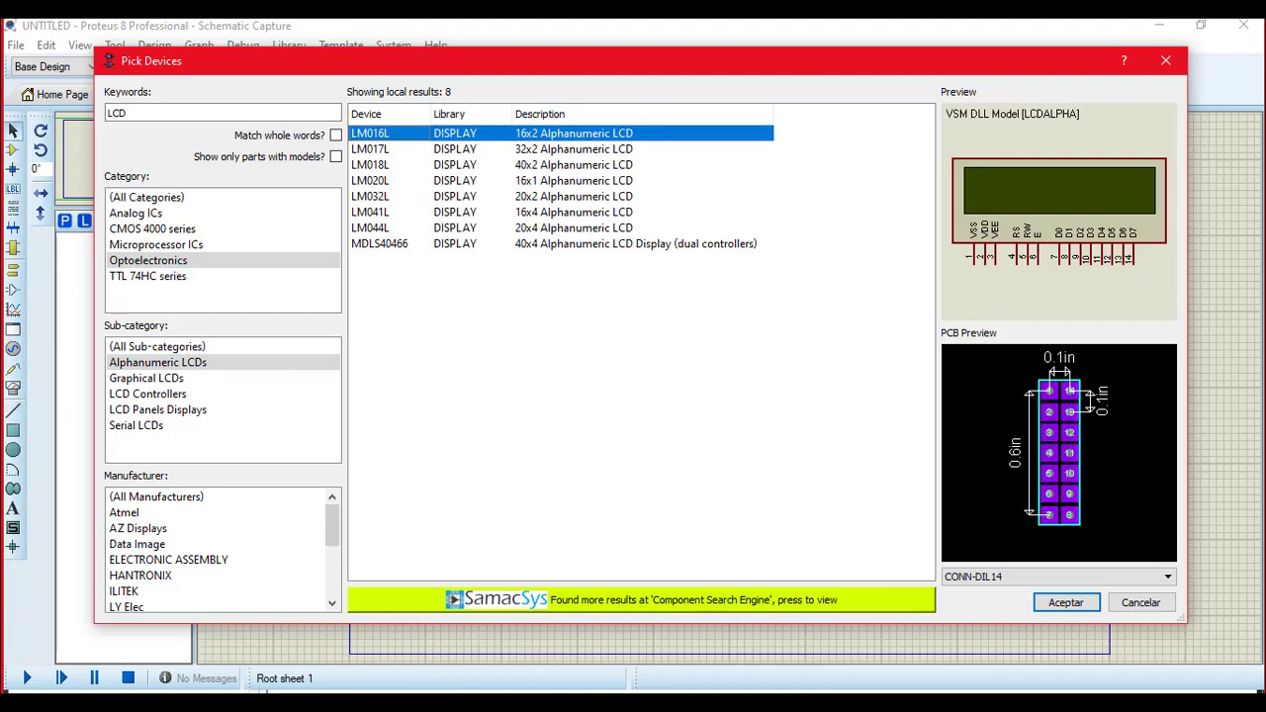
Step: Switch to Excel, add borders to cells D12:S12 and fill them with yellow
key(alt+Tab)
click(303, 418)
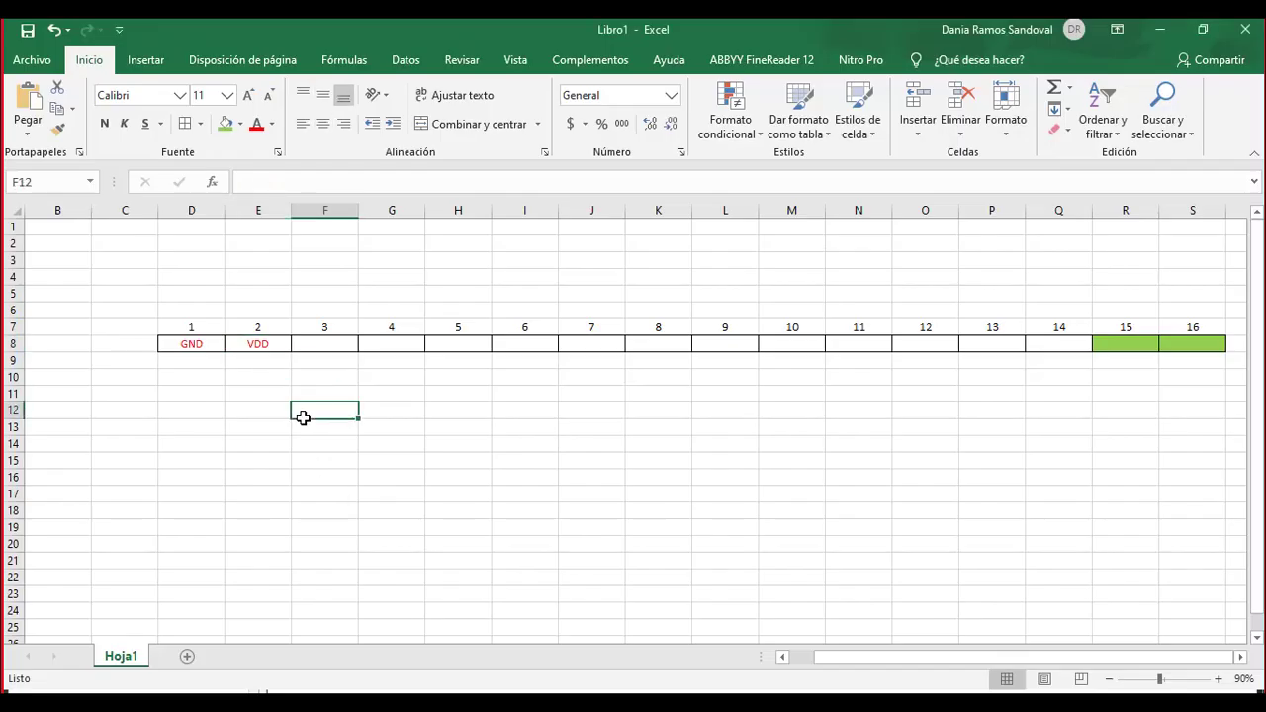
drag(303, 417, 859, 414)
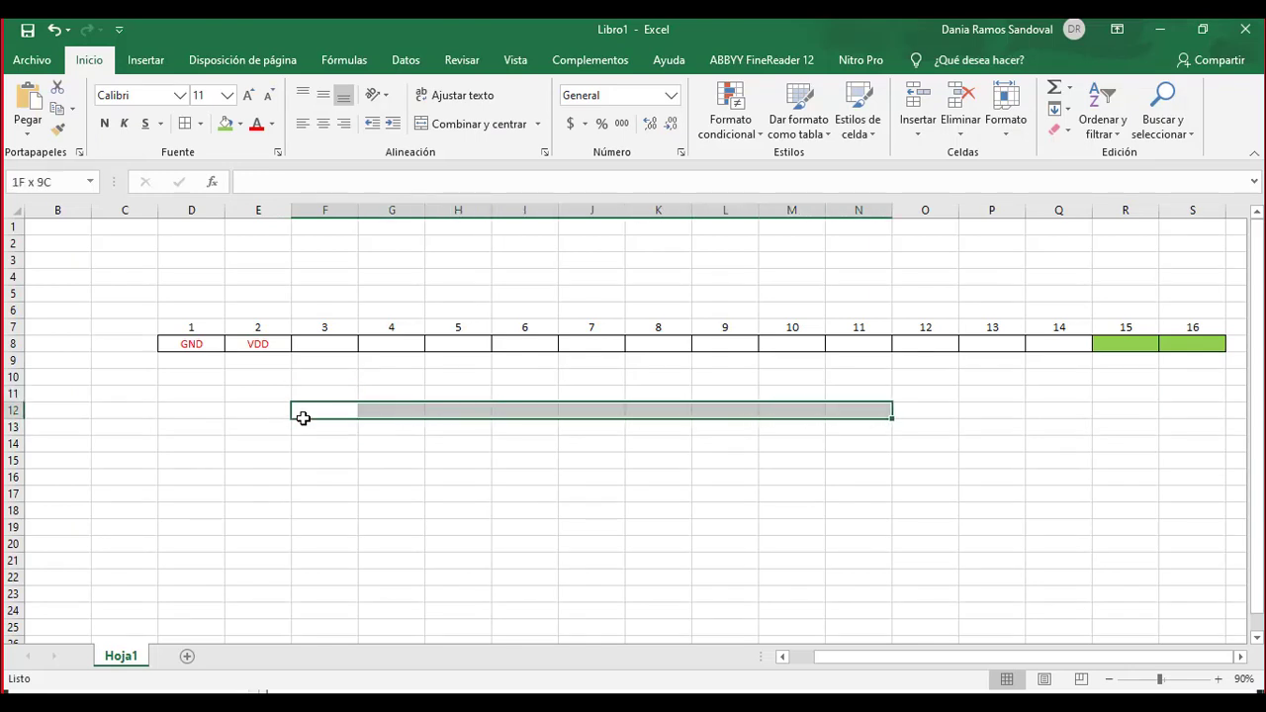
key(shift+Right)
key(shift+Right)
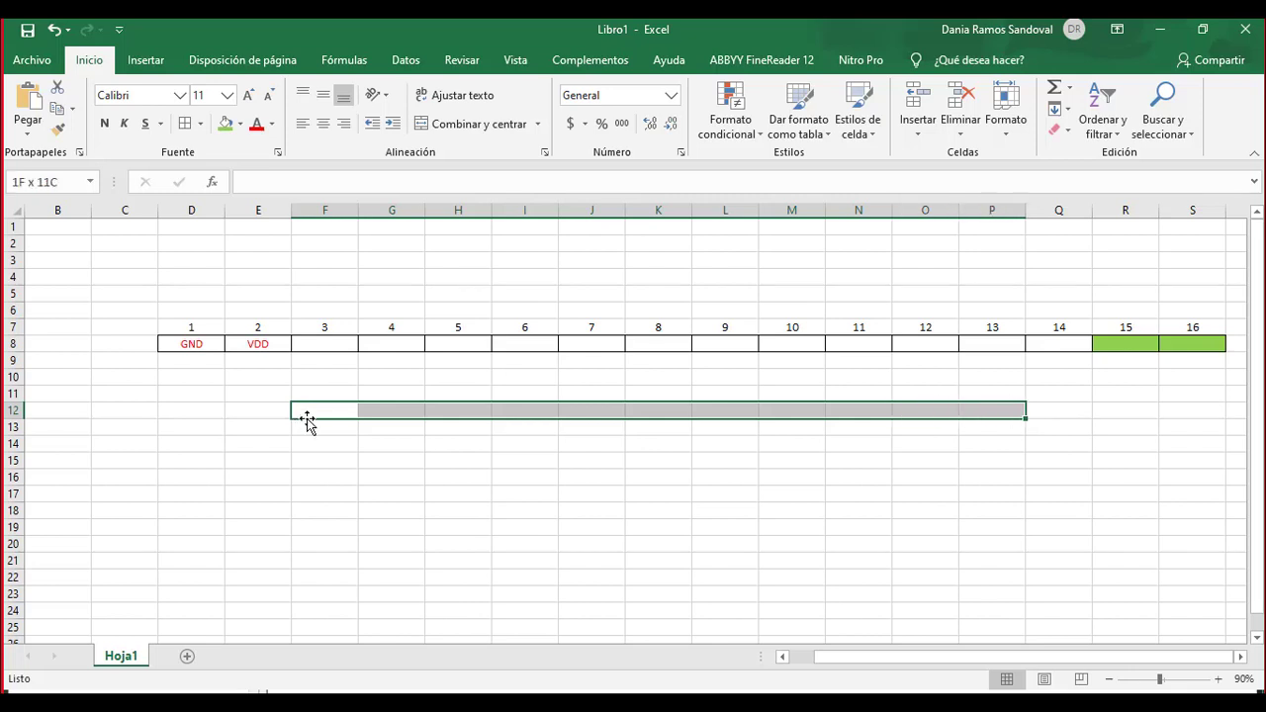
key(shift+Right)
key(shift+Right)
key(shift+Right)
key(Left)
key(Left)
key(shift+Right)
key(shift+Right)
key(shift+Right)
key(shift+Right)
key(shift+Right)
key(shift+Right)
key(shift+Right)
key(shift+Right)
key(shift+Right)
key(shift+Right)
key(shift+Right)
key(shift+Right)
key(shift+Right)
key(shift+Right)
key(shift+Right)
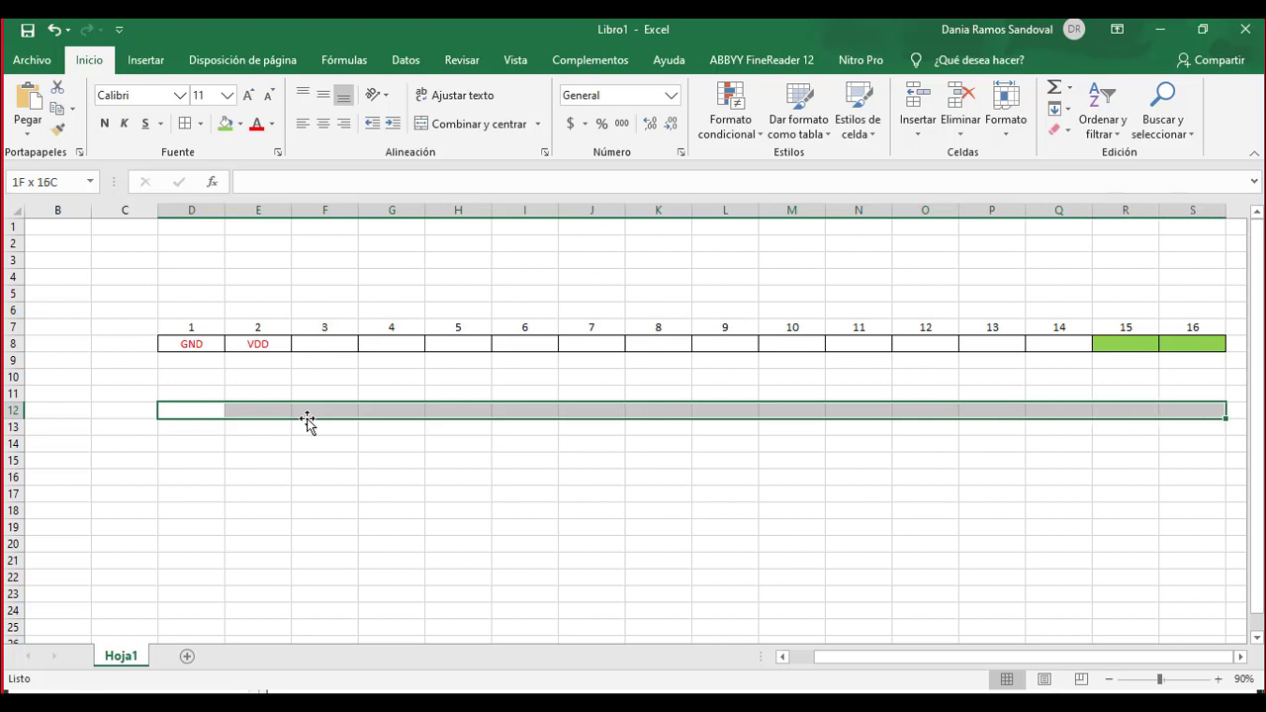
click(184, 125)
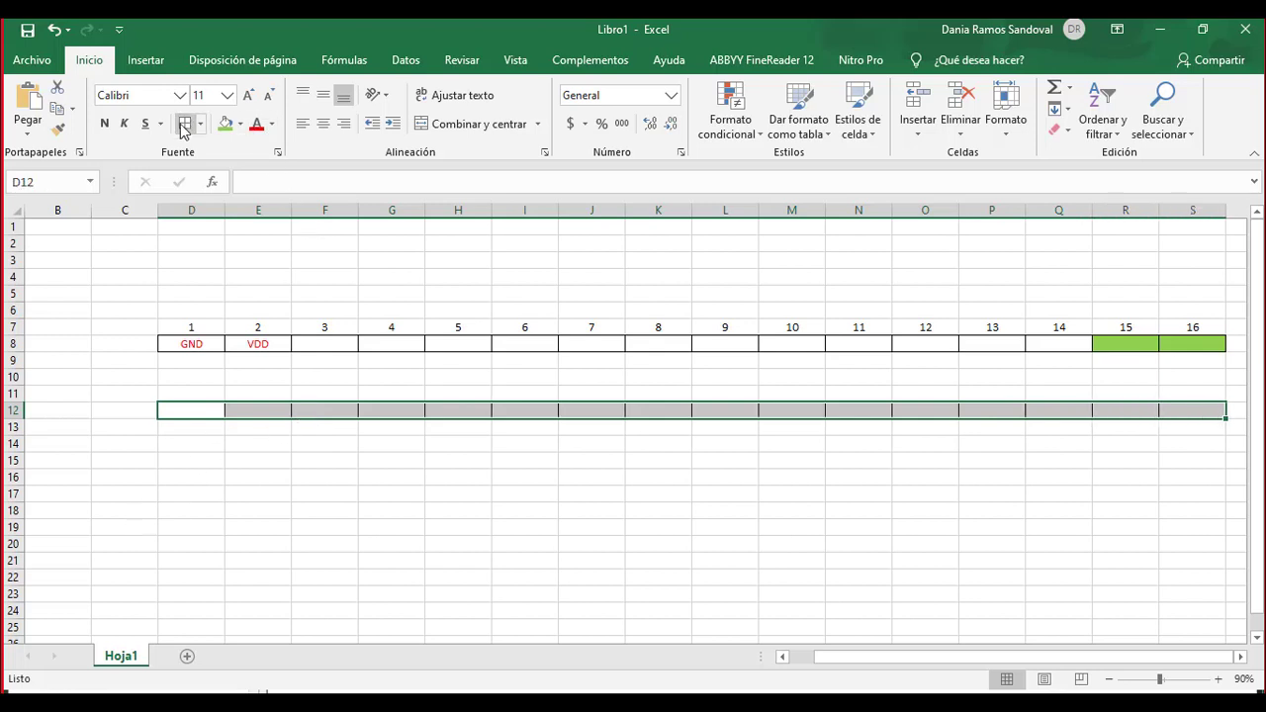
click(240, 125)
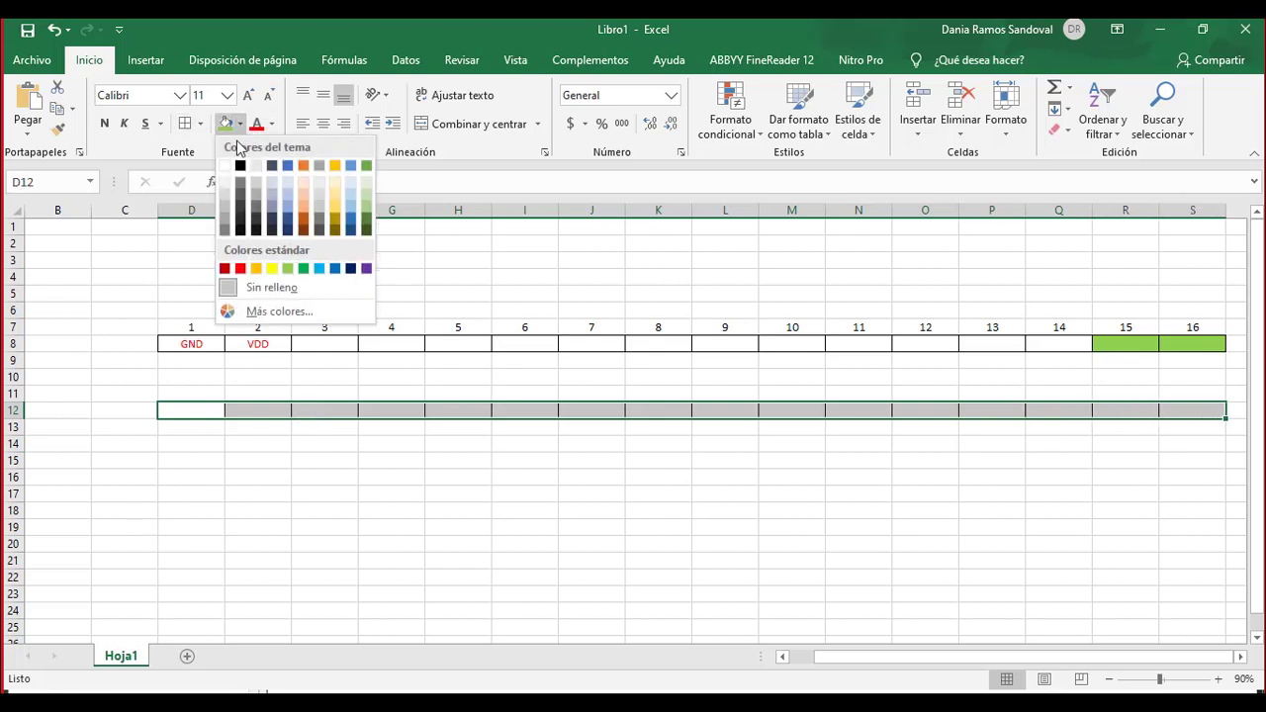
click(276, 269)
Step: Enter 1*16 in cell C12 as the label for the yellow row
click(120, 412)
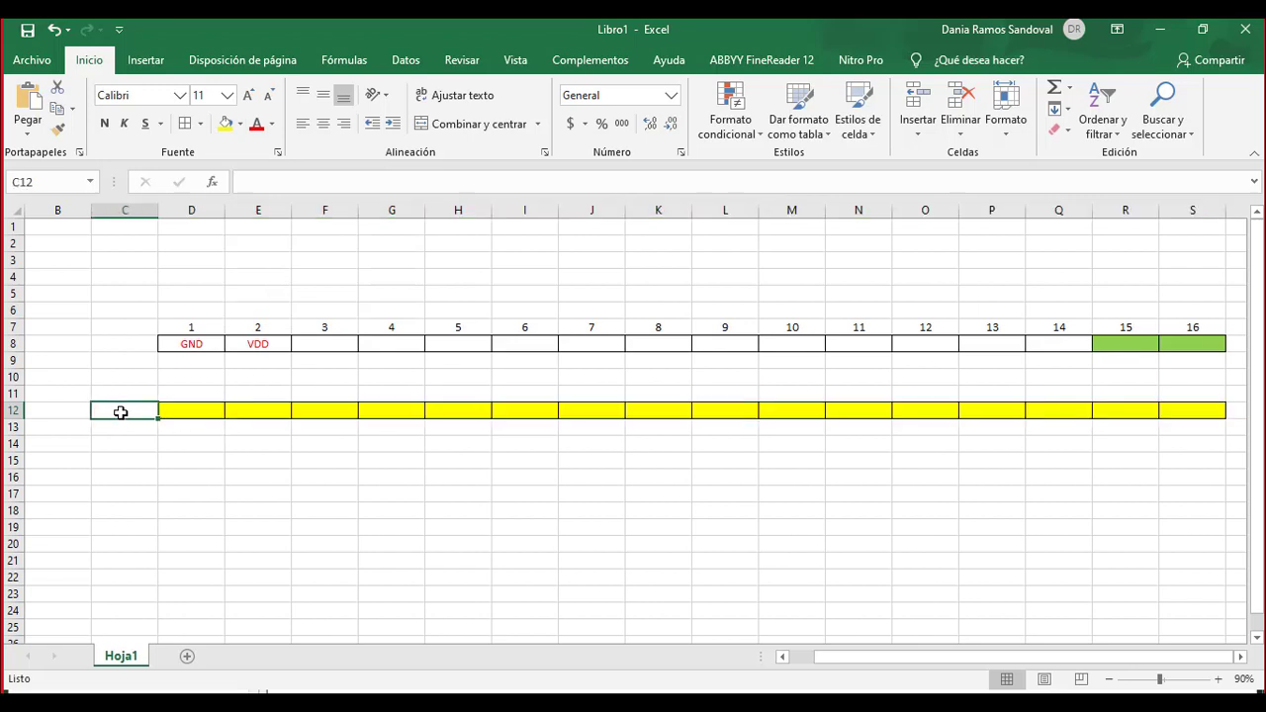
text(1*16)
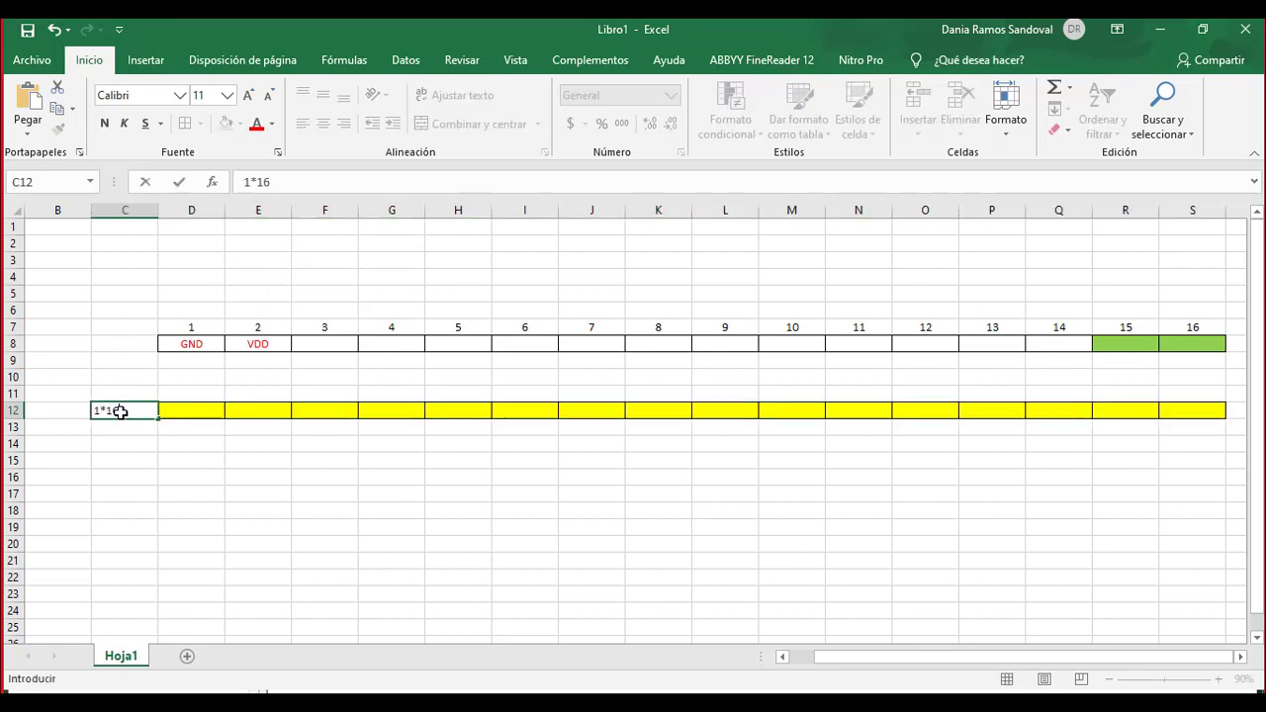
key(Return)
Step: Fill in sample display characters in row 12: A in D12, 6, 7 and 8 in E12:G12, and R in K12
click(203, 408)
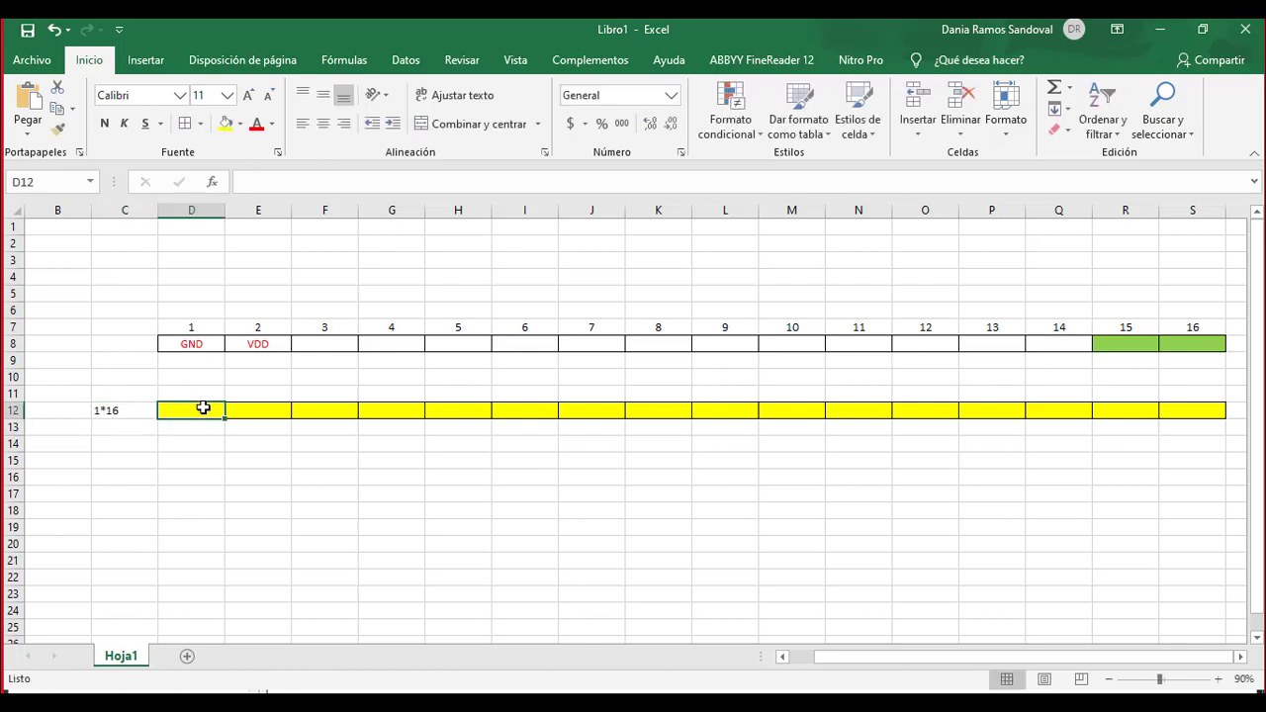
text(A)
key(Tab)
text(6)
key(Tab)
text(7)
key(Tab)
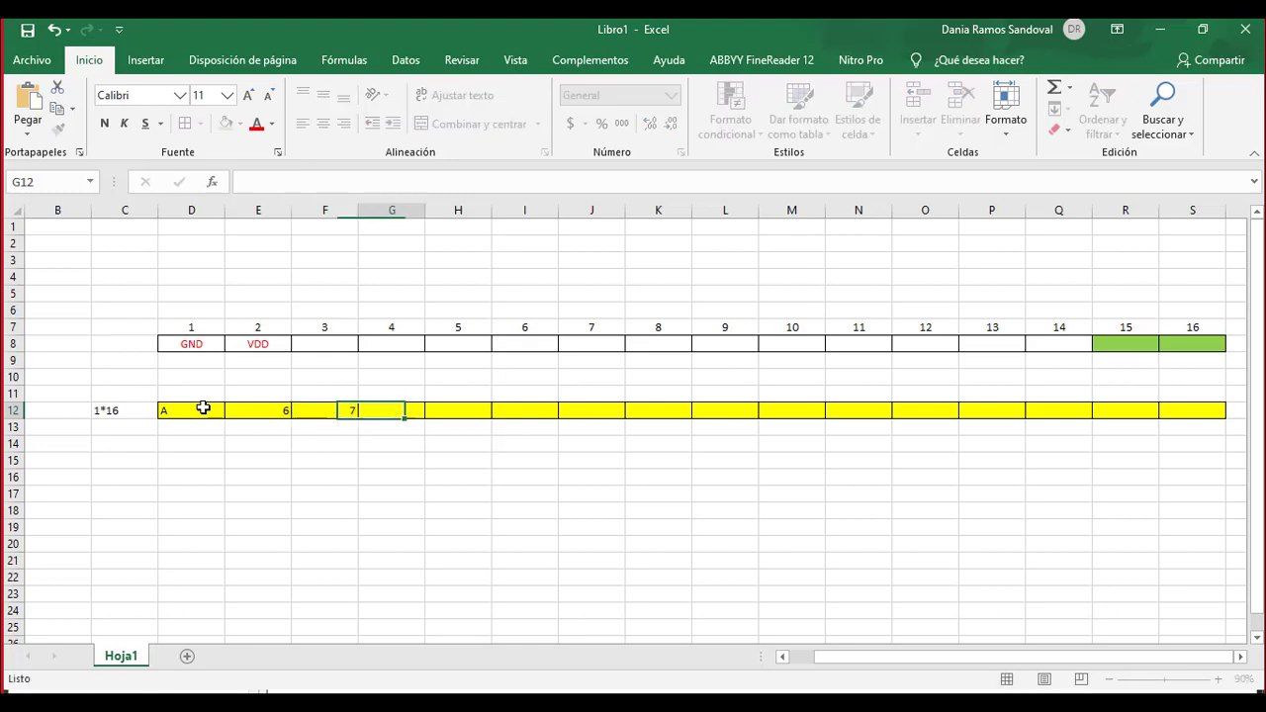
text(8)
key(Tab)
key(Tab)
key(Tab)
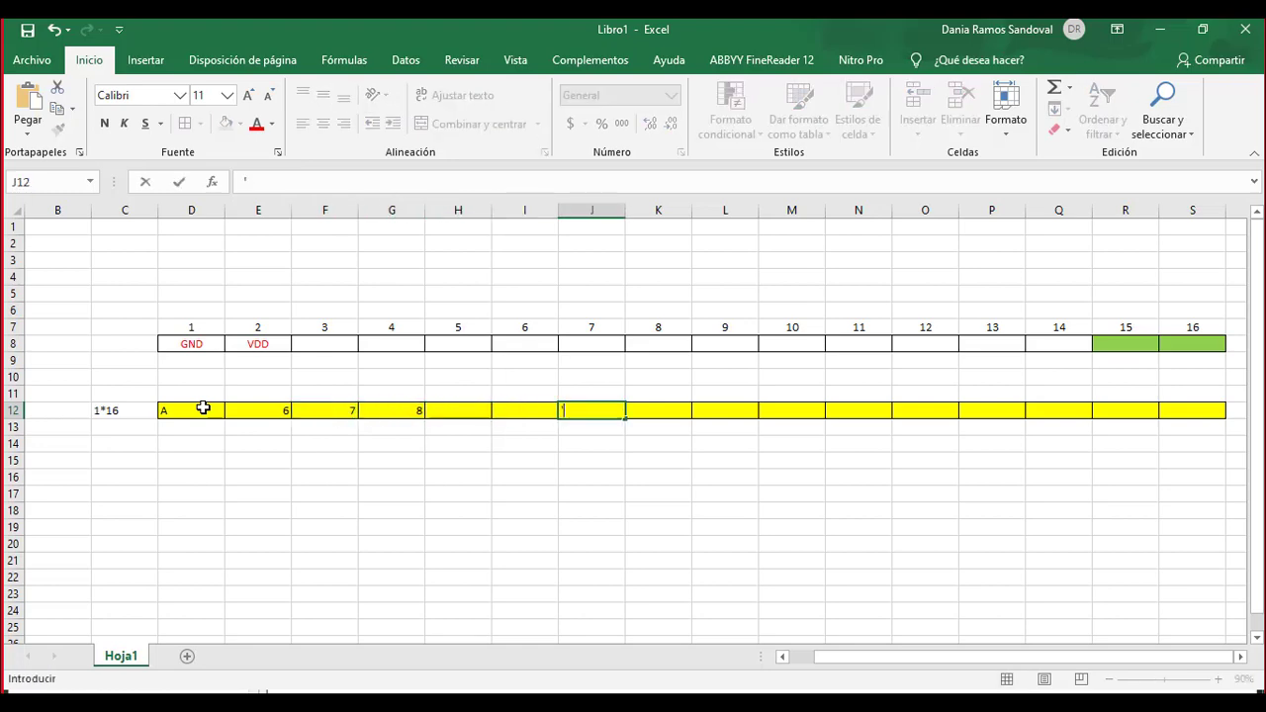
key(Tab)
text(R)
key(Tab)
key(Tab)
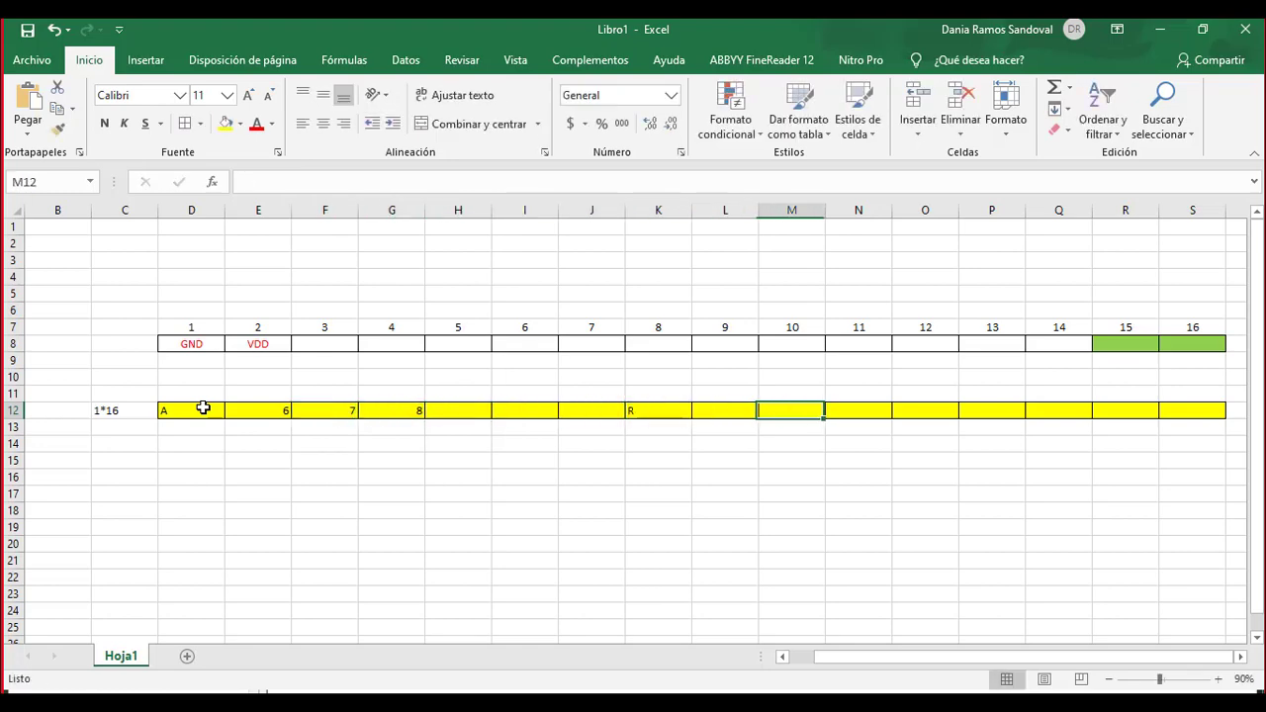
Step: Extend the bordered yellow display grid to a second row, covering D12:S13
click(177, 415)
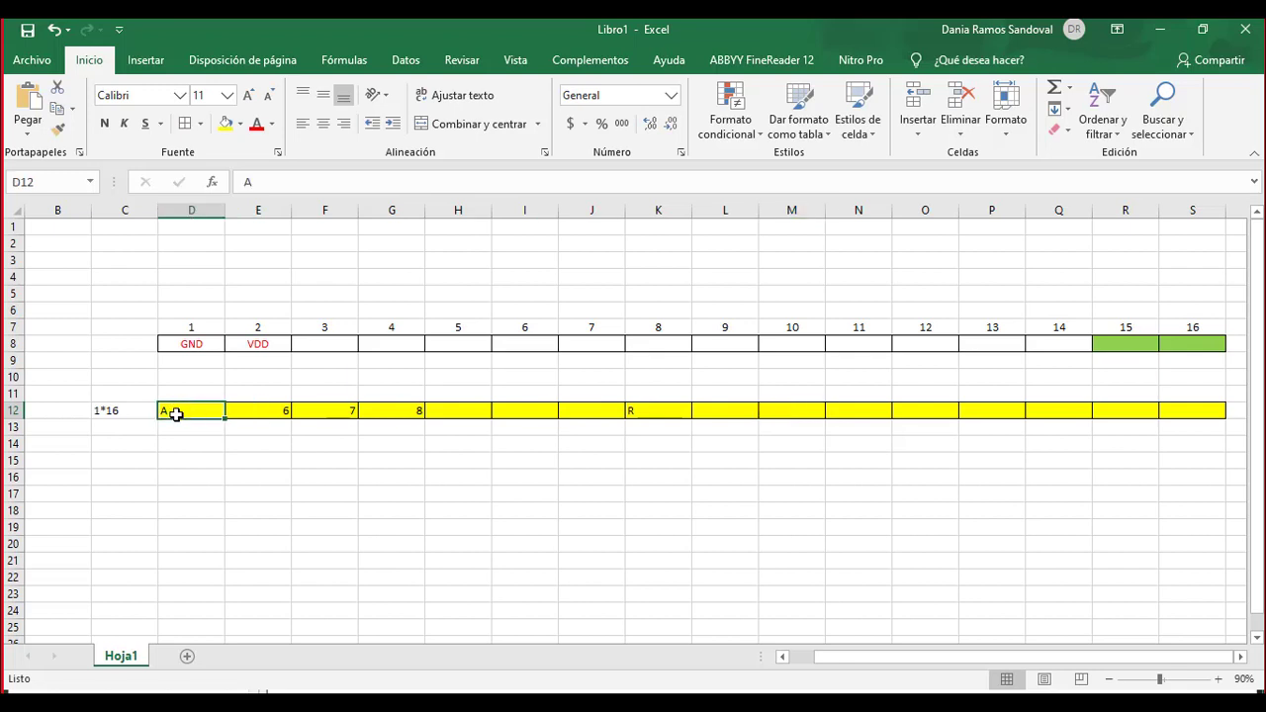
key(shift+Down)
key(shift+Right)
key(shift+Right)
key(shift+Right)
key(shift+Right)
key(shift+Right)
key(shift+Right)
key(shift+Right)
key(shift+Right)
key(shift+Right)
key(shift+Right)
key(shift+Right)
key(shift+Right)
key(shift+Right)
key(shift+Right)
key(shift+Right)
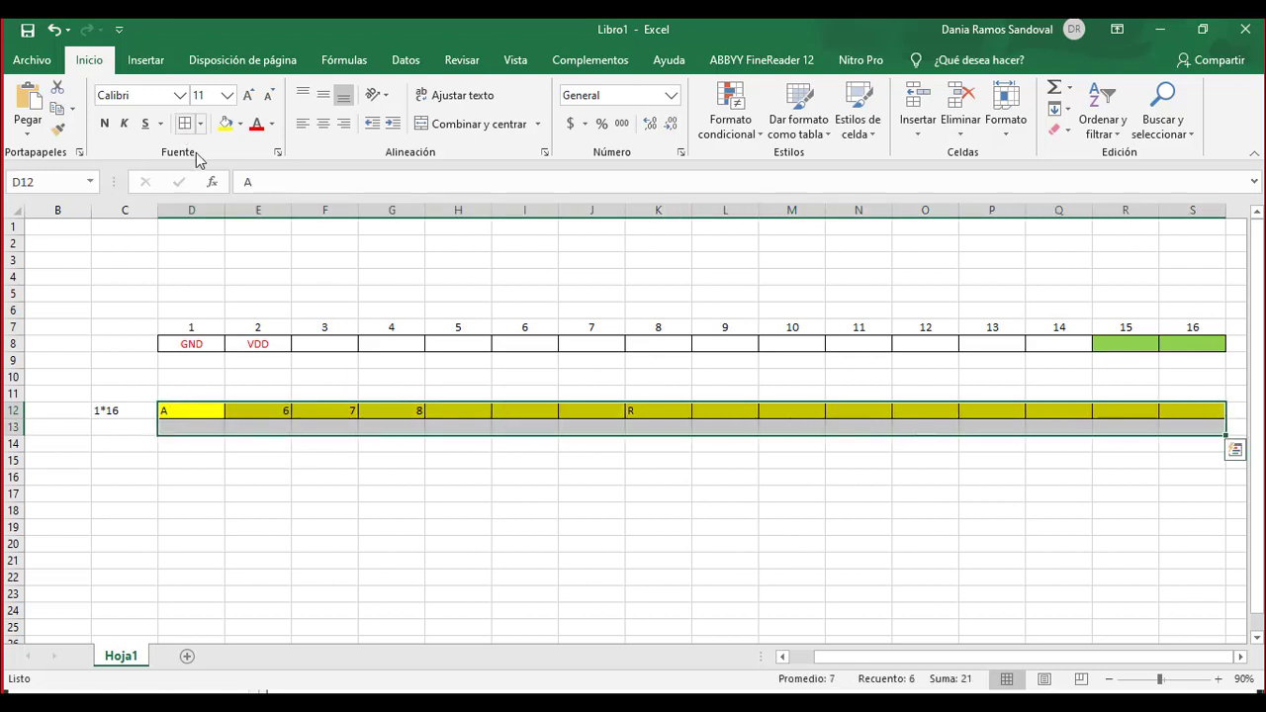
click(224, 124)
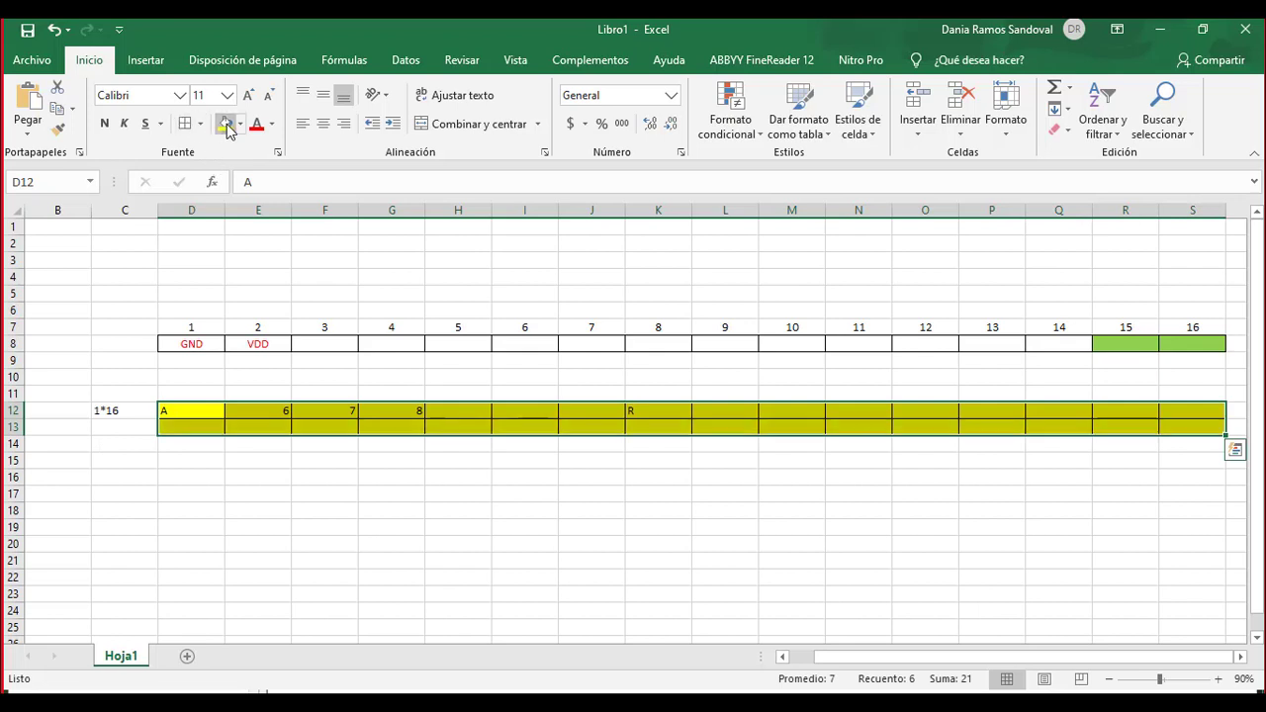
click(178, 447)
Step: Merge and center cells C12:C13 and enter 2-16 as the grid's label
drag(104, 414, 105, 426)
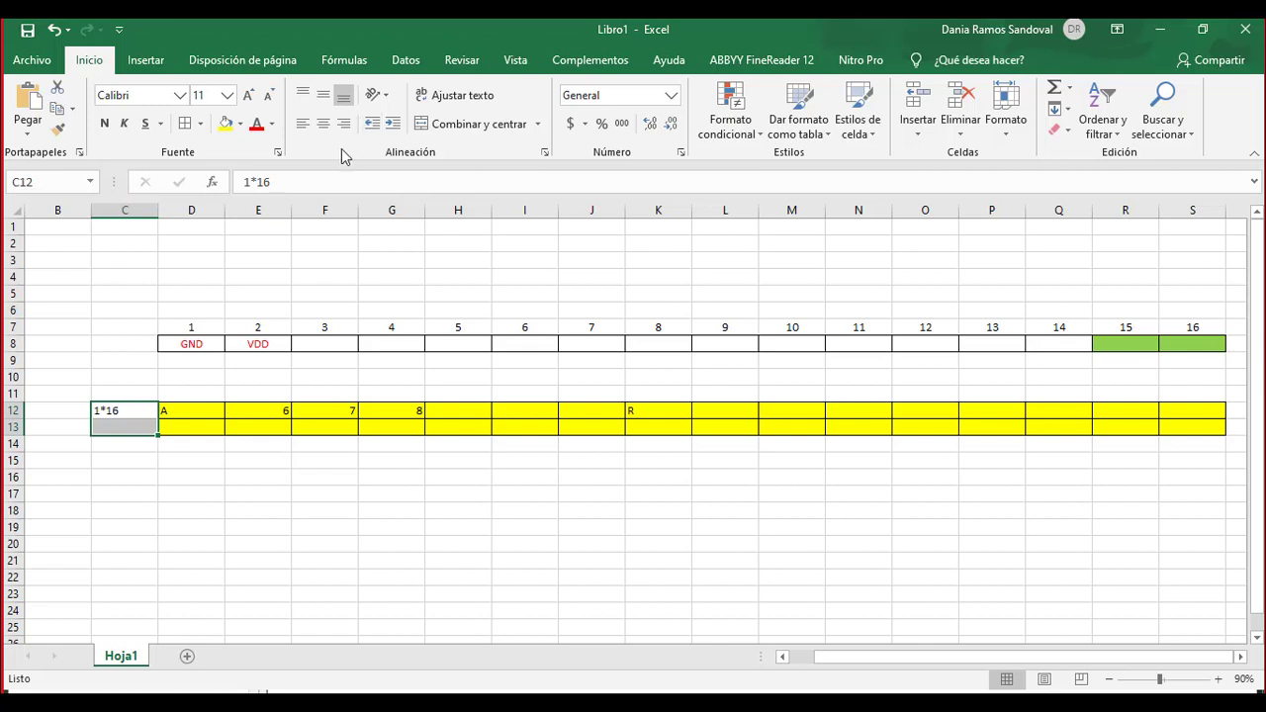
click(495, 126)
text(2)
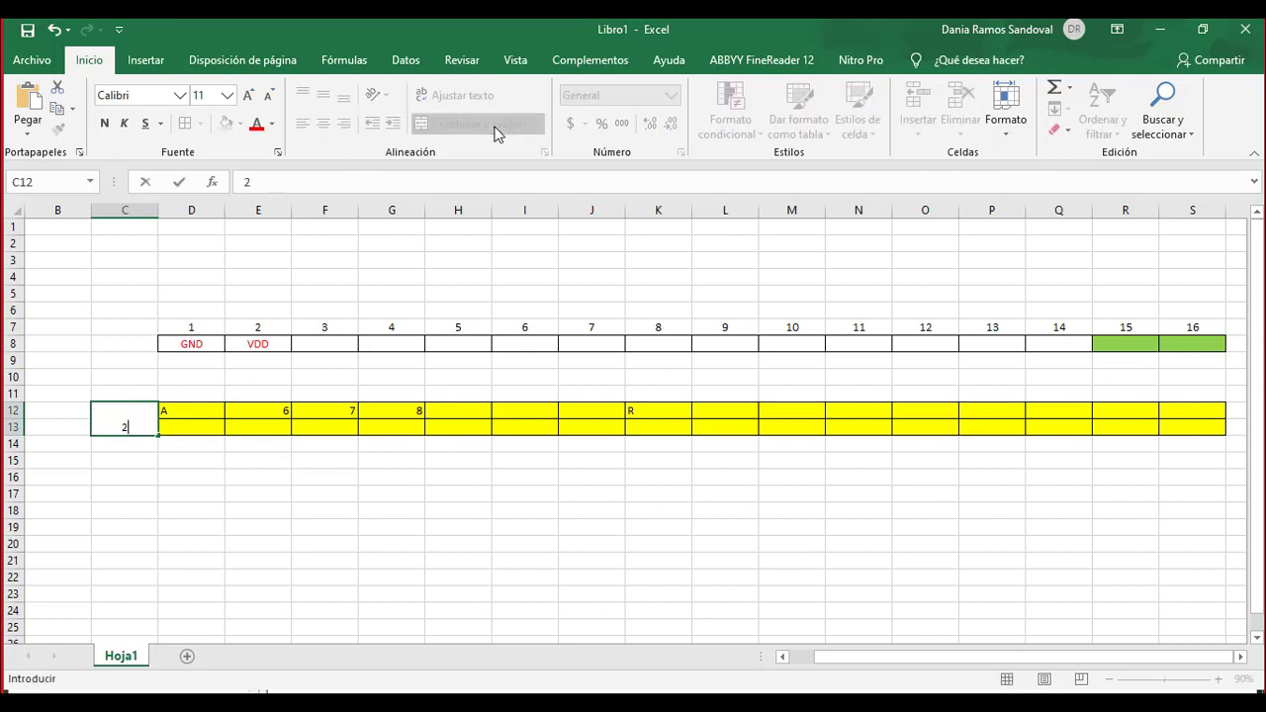
text(-16)
click(486, 560)
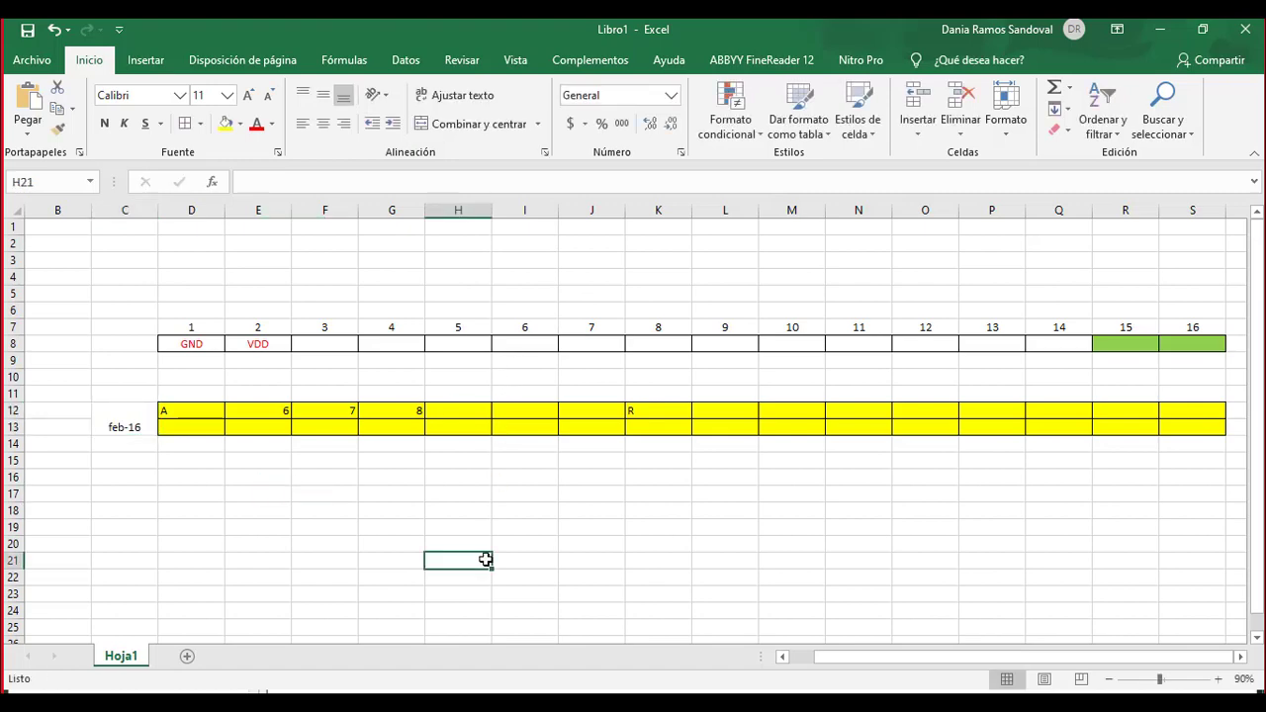
Step: Replace the content of the merged cell C12 with 2 *16
click(125, 429)
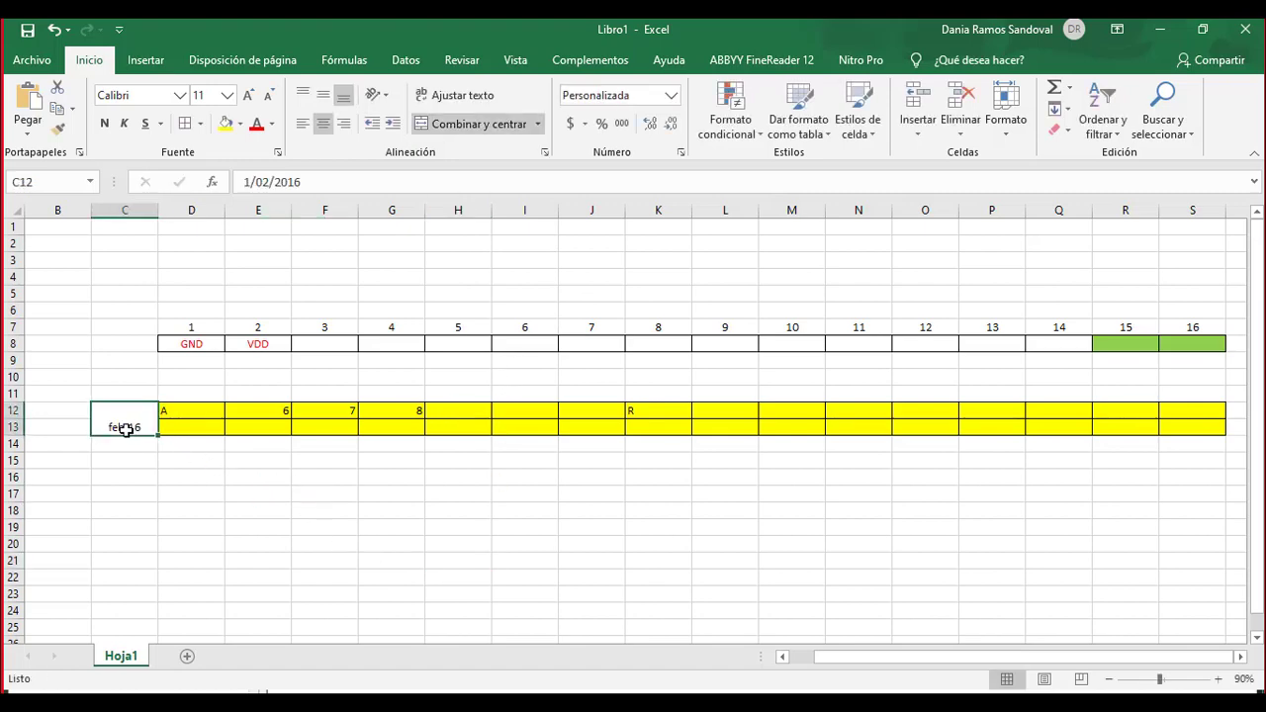
double_click(126, 430)
key(Escape)
text(2 *)
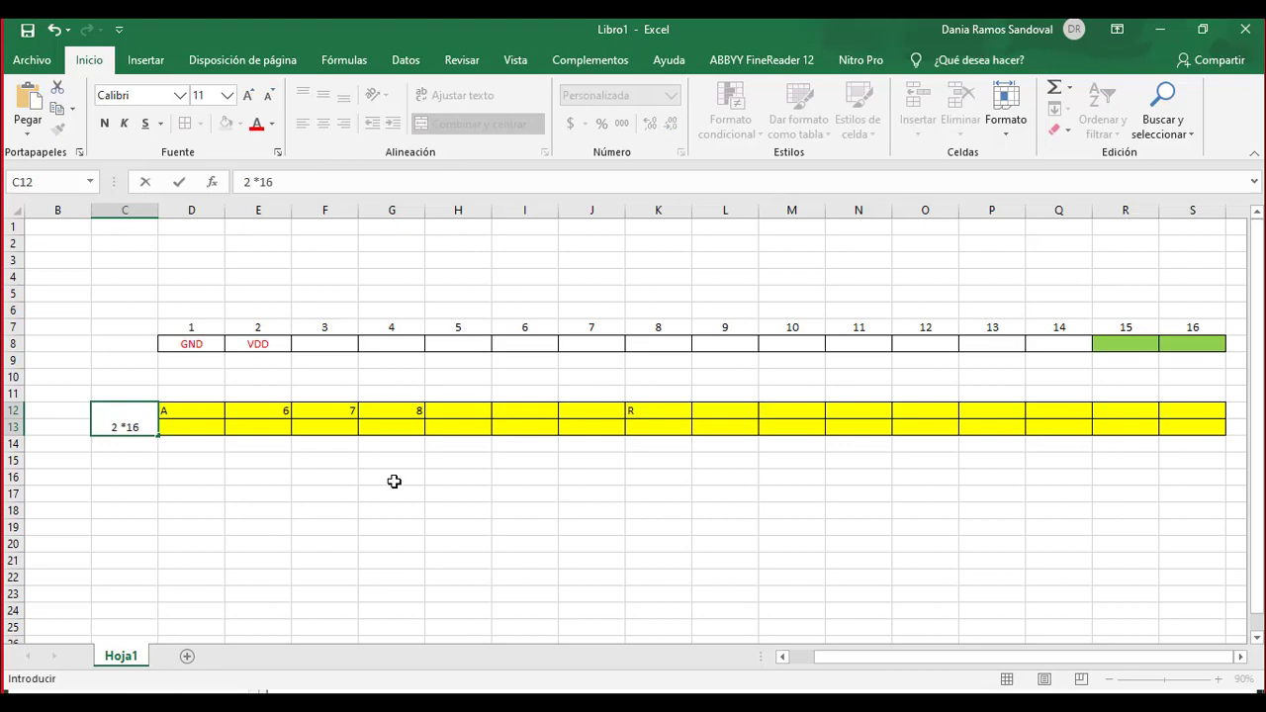
click(391, 479)
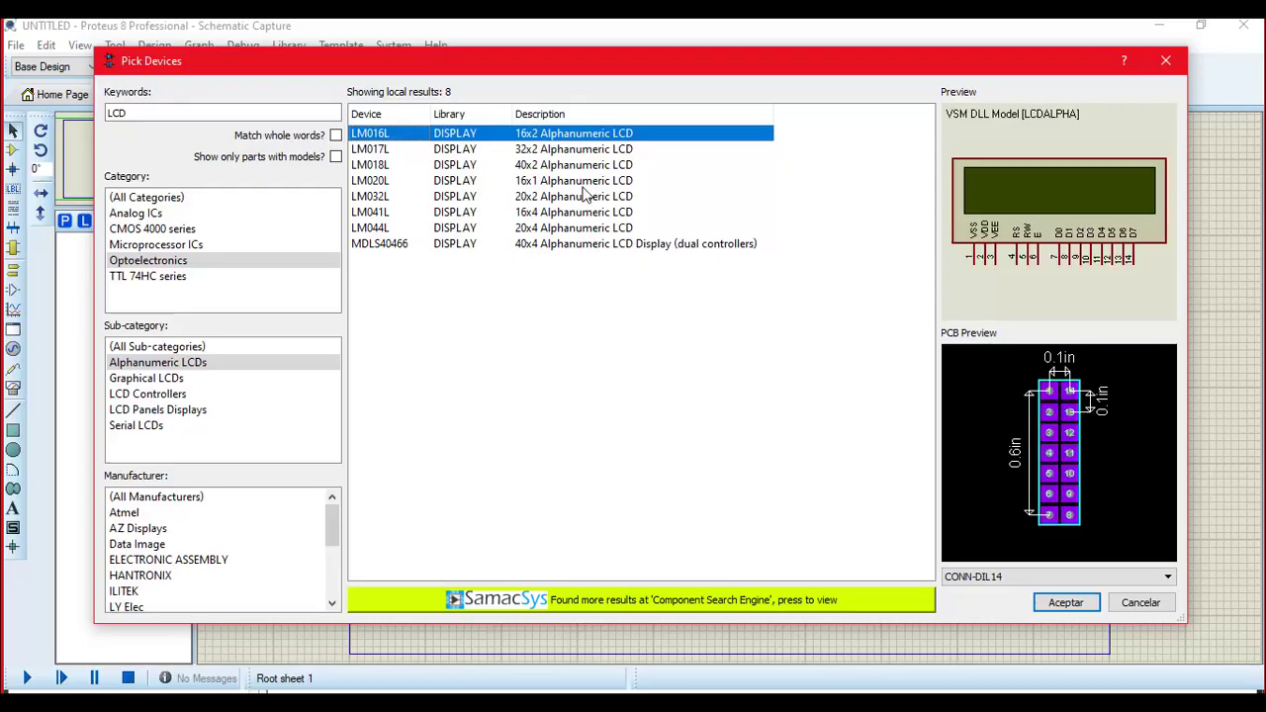
Step: Switch to Proteus and preview the alphanumeric LCD models from the 40x4 MDLS40466 back to the 16x2 LM016L
click(540, 245)
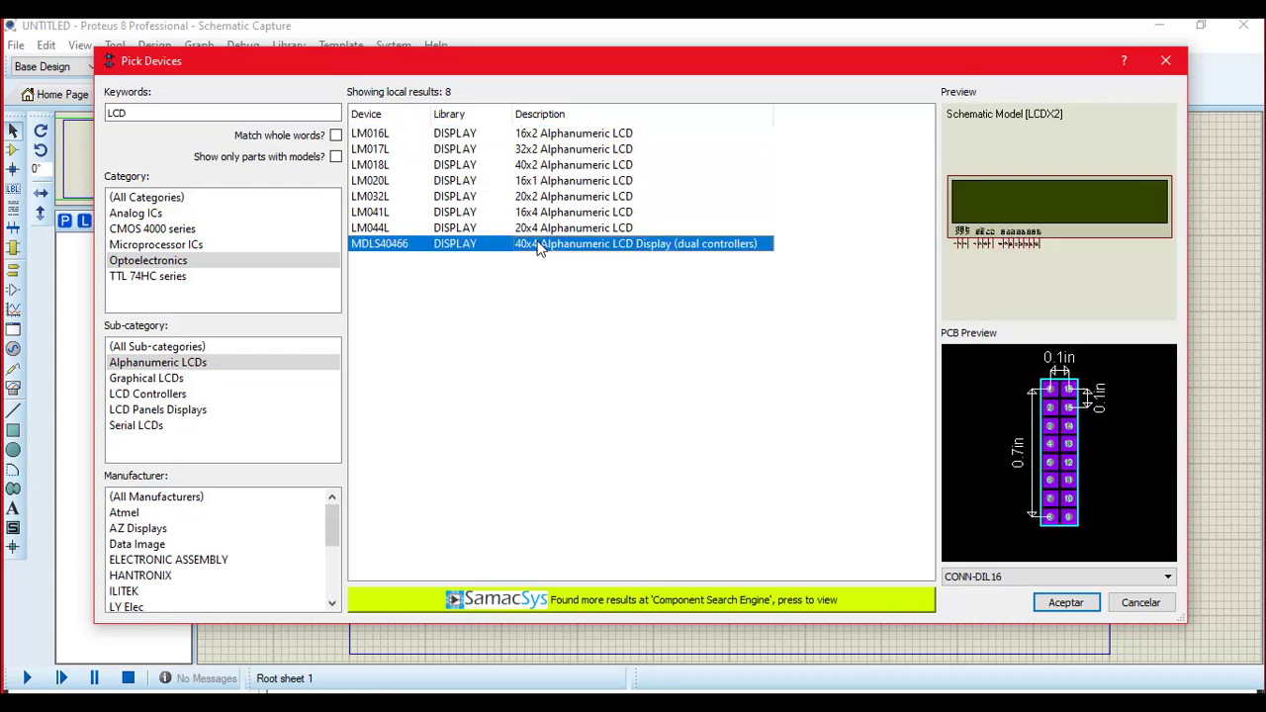
key(Up)
key(Up)
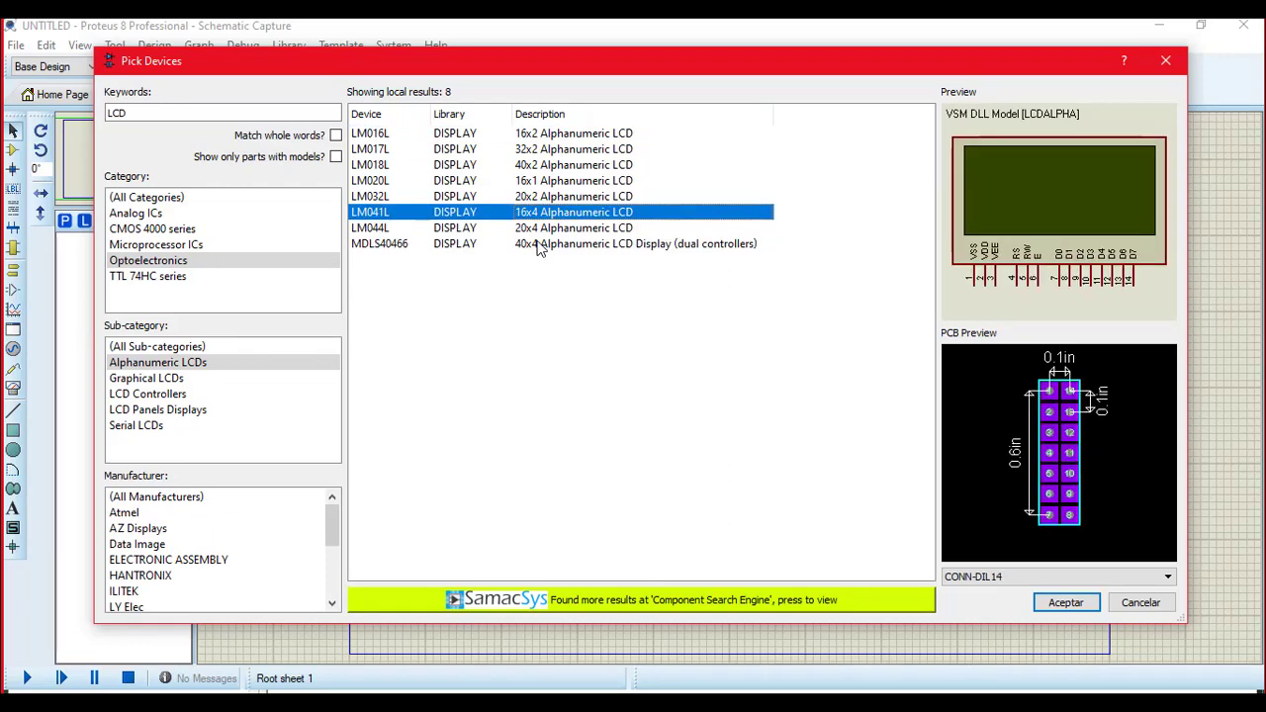
key(Up)
key(Up)
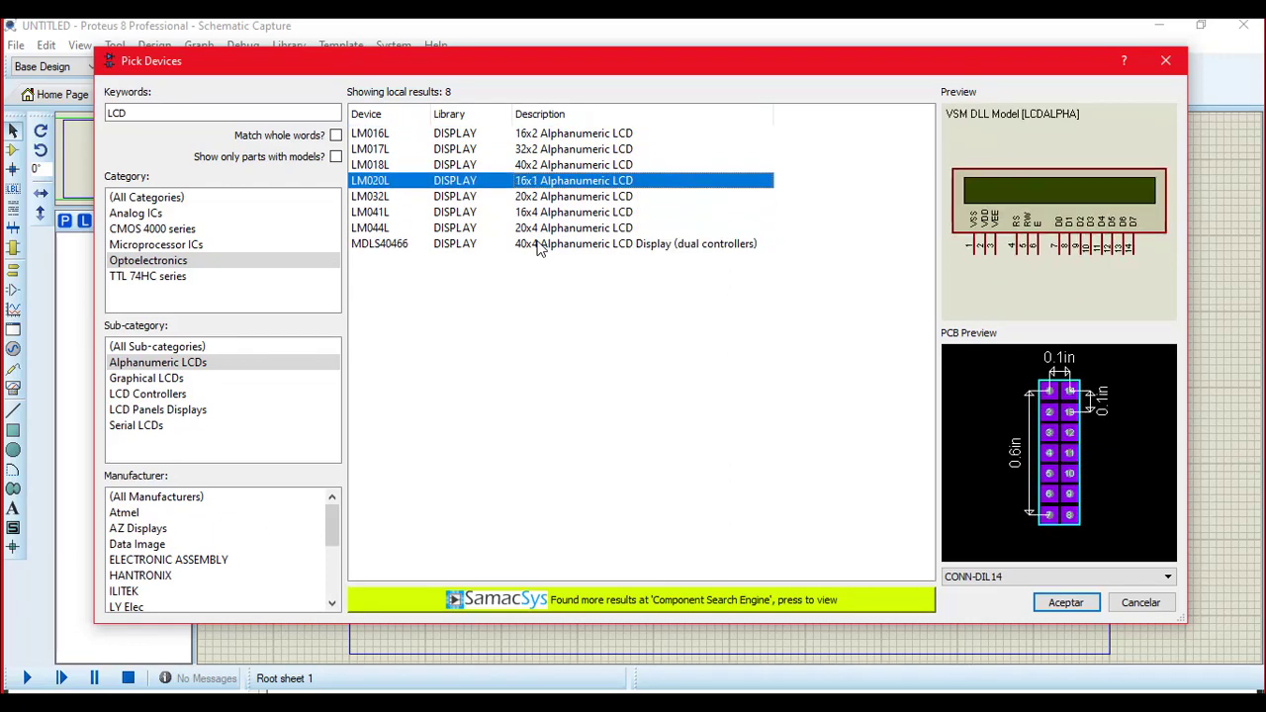
key(Up)
key(Up)
key(Up)
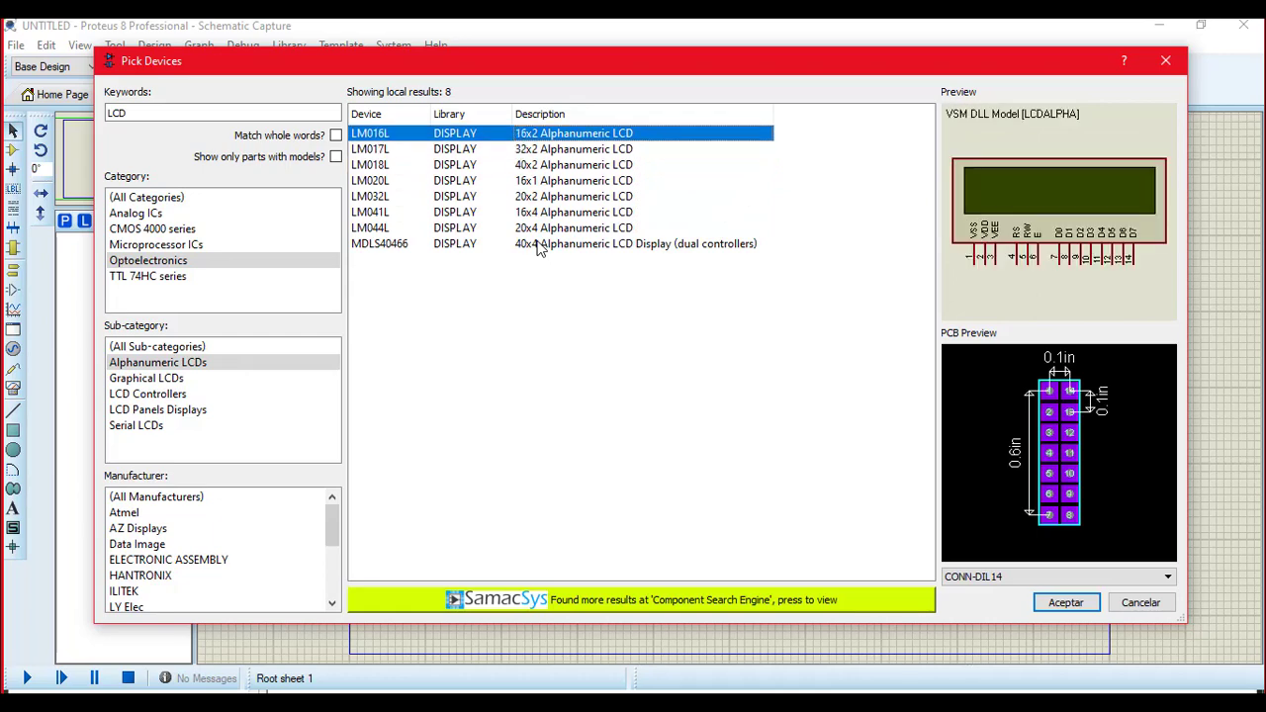
Step: Compare the 20x4 LM044L, 16x1 LM020L and 16x2 LM016L previews, ending on the 16x4 LM041L model
key(Down)
key(Down)
key(Down)
key(Down)
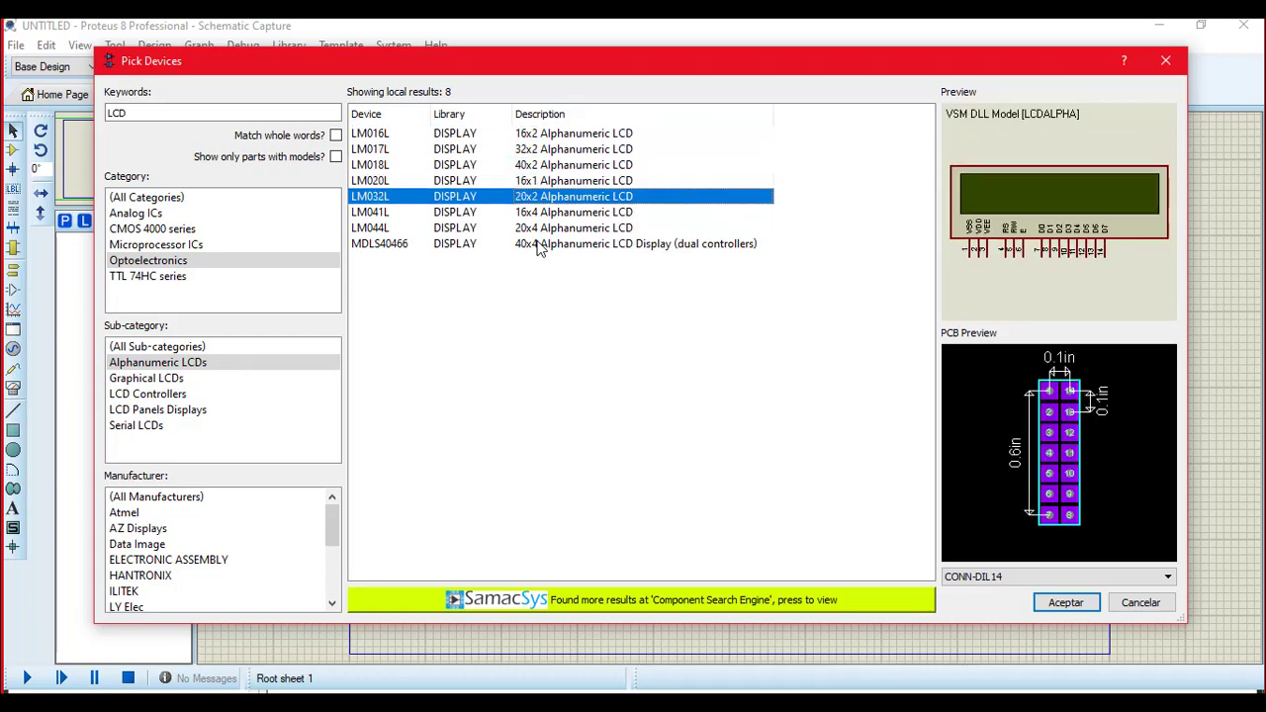
key(Down)
key(Down)
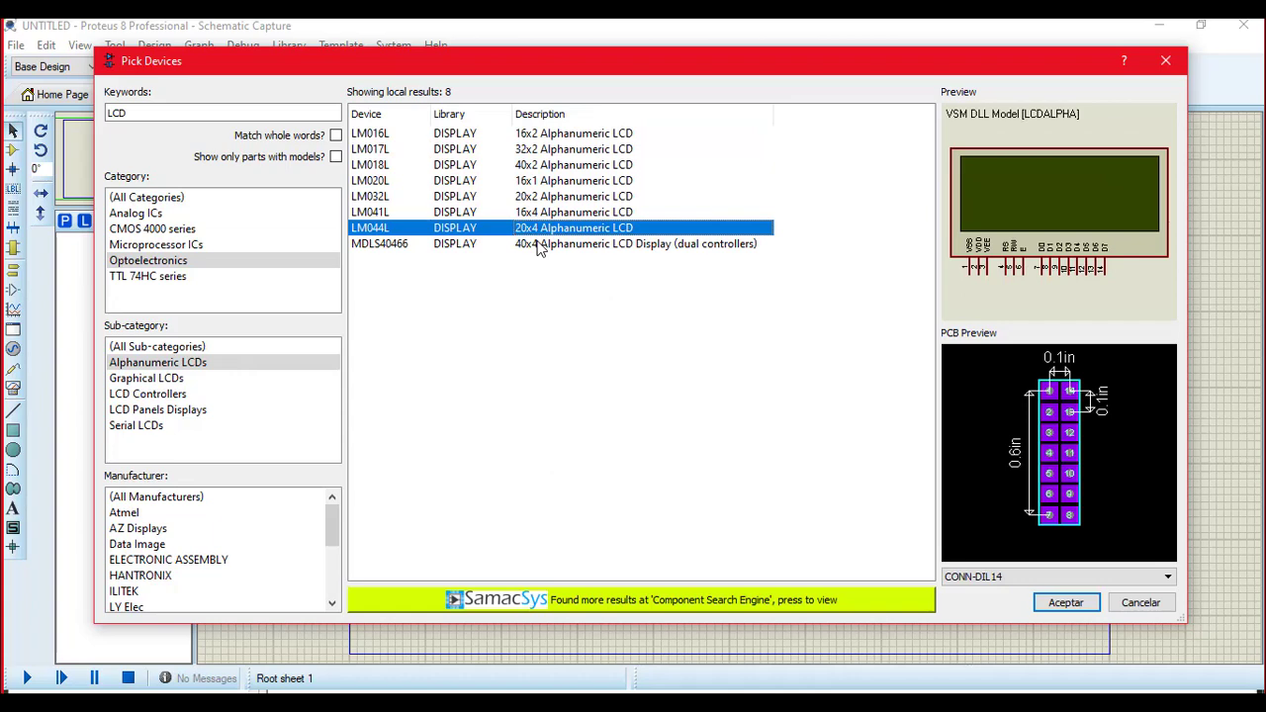
key(Up)
key(Up)
key(Up)
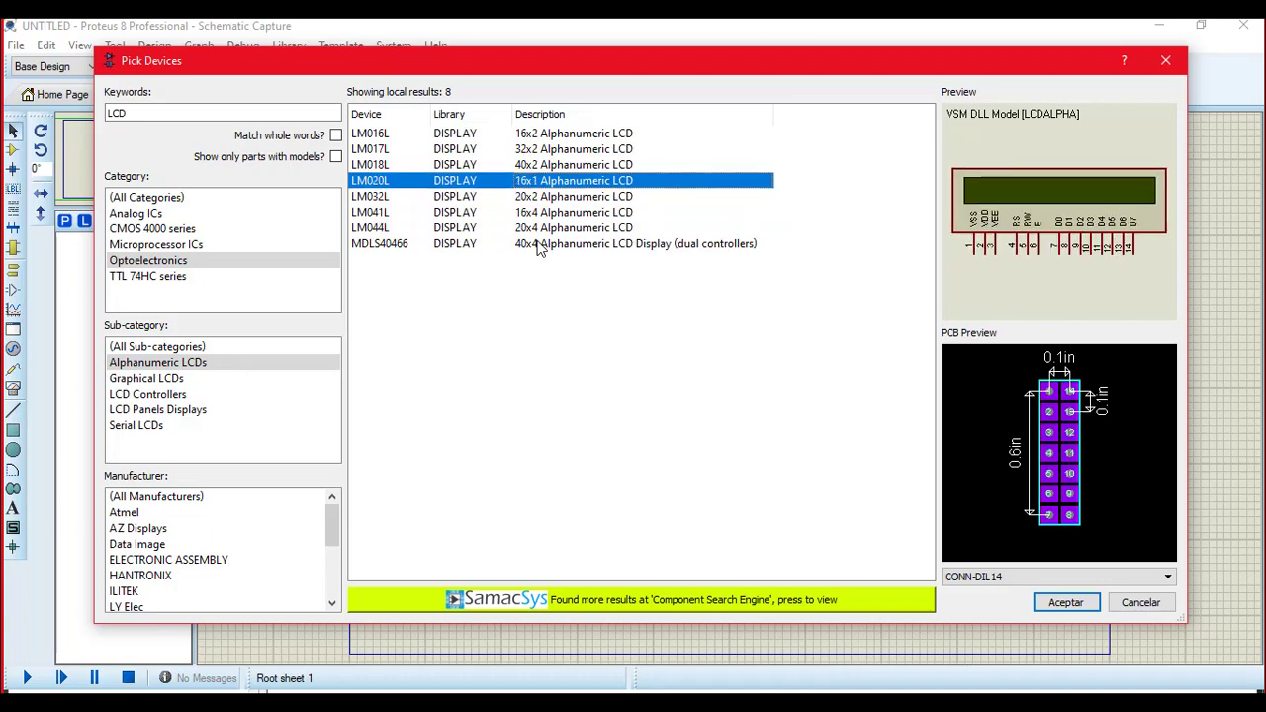
key(Up)
key(Up)
key(Up)
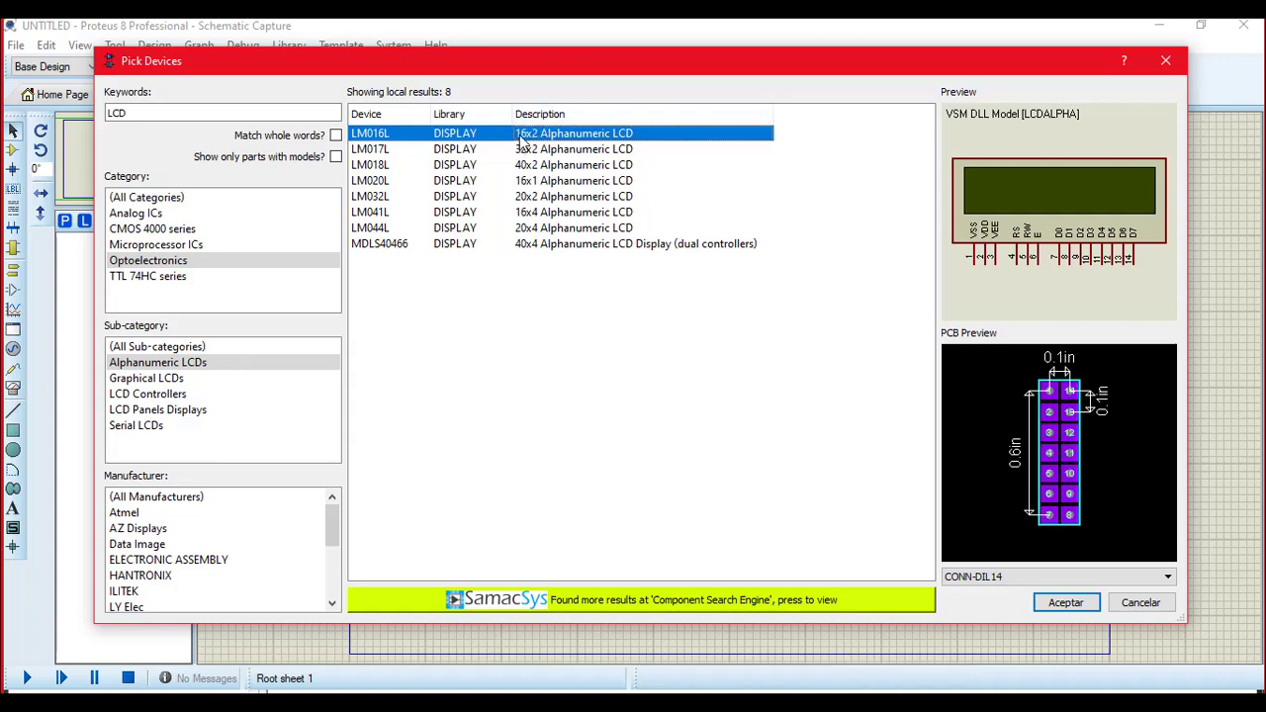
mouse_move(521, 142)
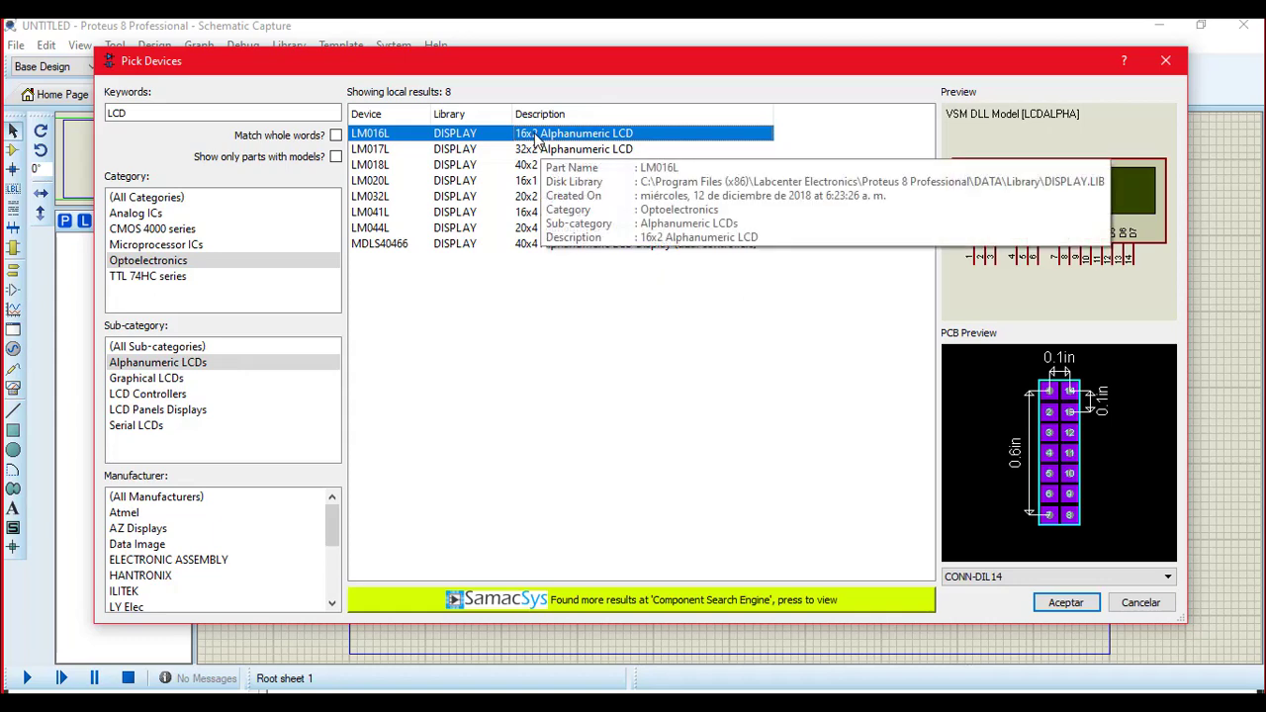
click(520, 213)
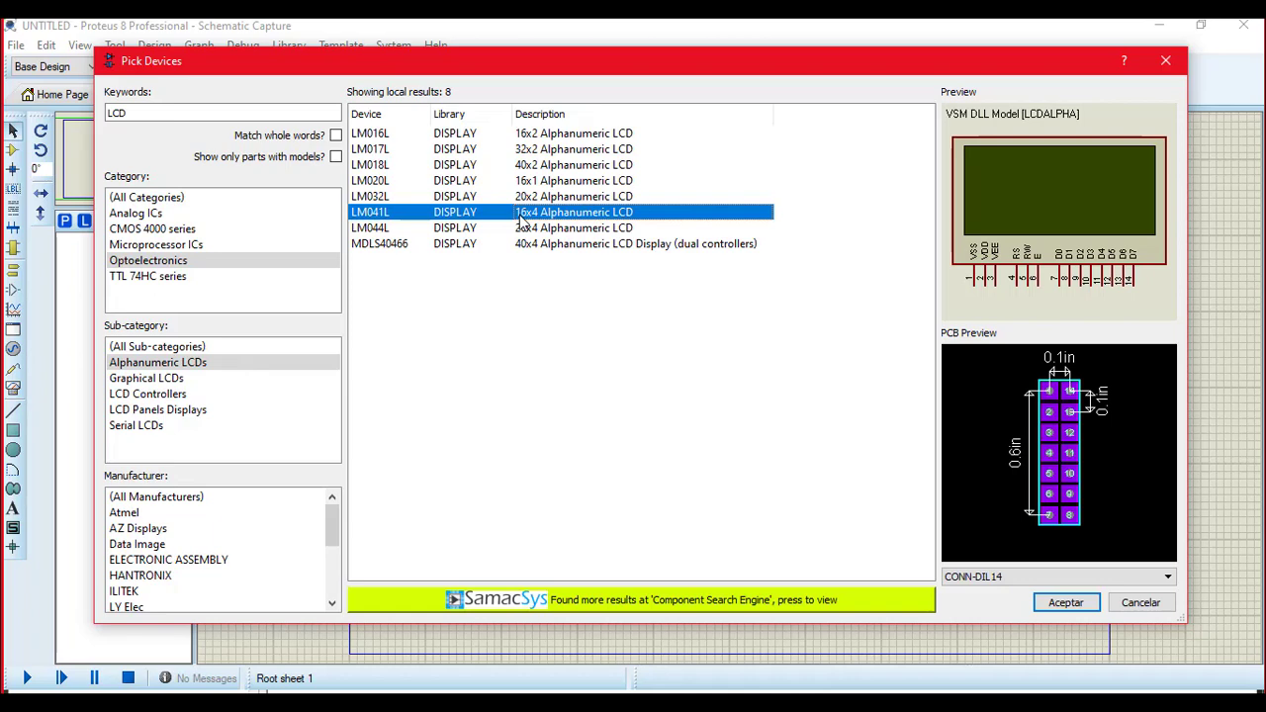
Step: Preview the 40x4 MDLS40466, 20x4 LM044L and 20x2 LM032L alphanumeric LCD models
click(585, 245)
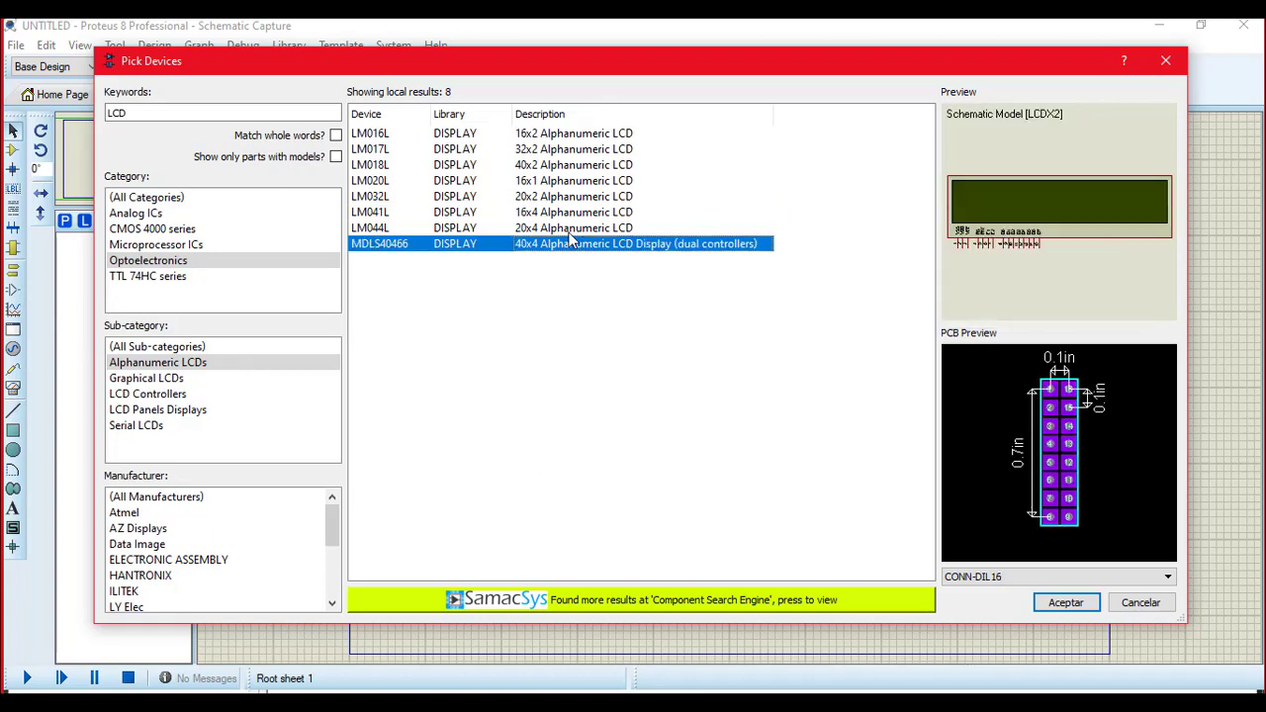
click(568, 230)
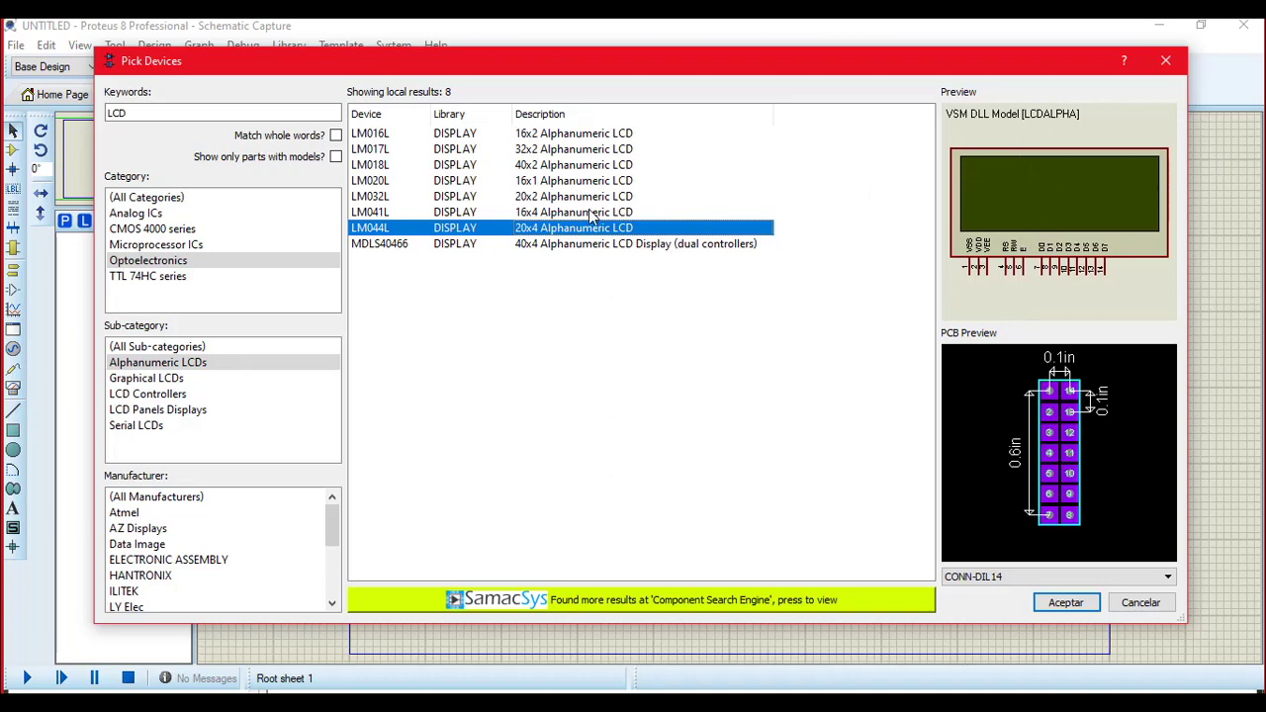
click(560, 198)
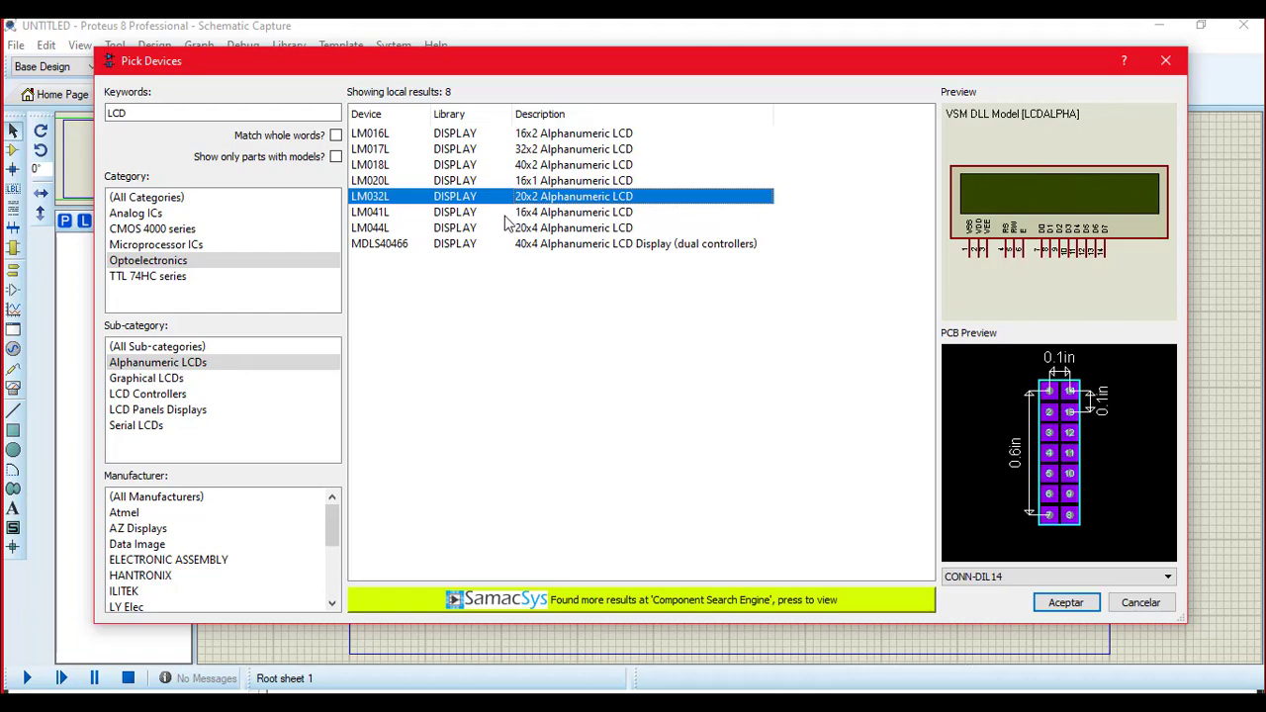
Step: Pick the 20x4 LM044L alphanumeric LCD and place it in the upper half of the schematic sheet
click(576, 229)
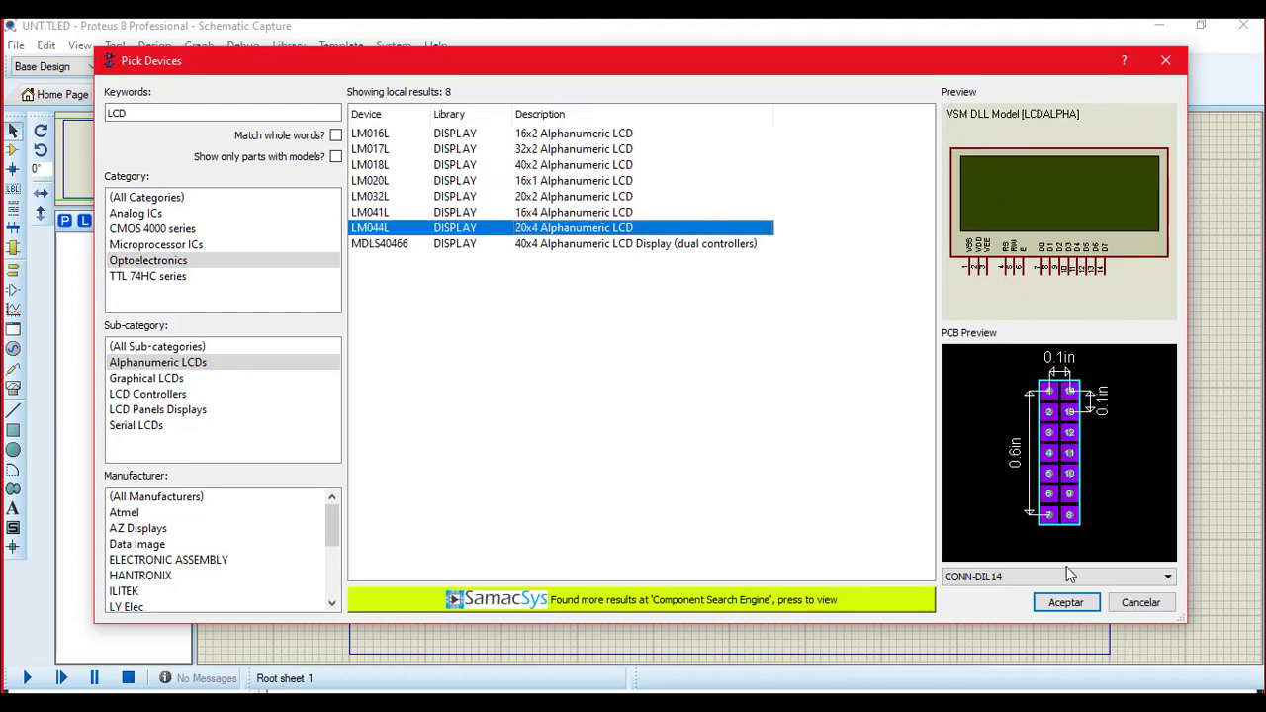
click(1064, 602)
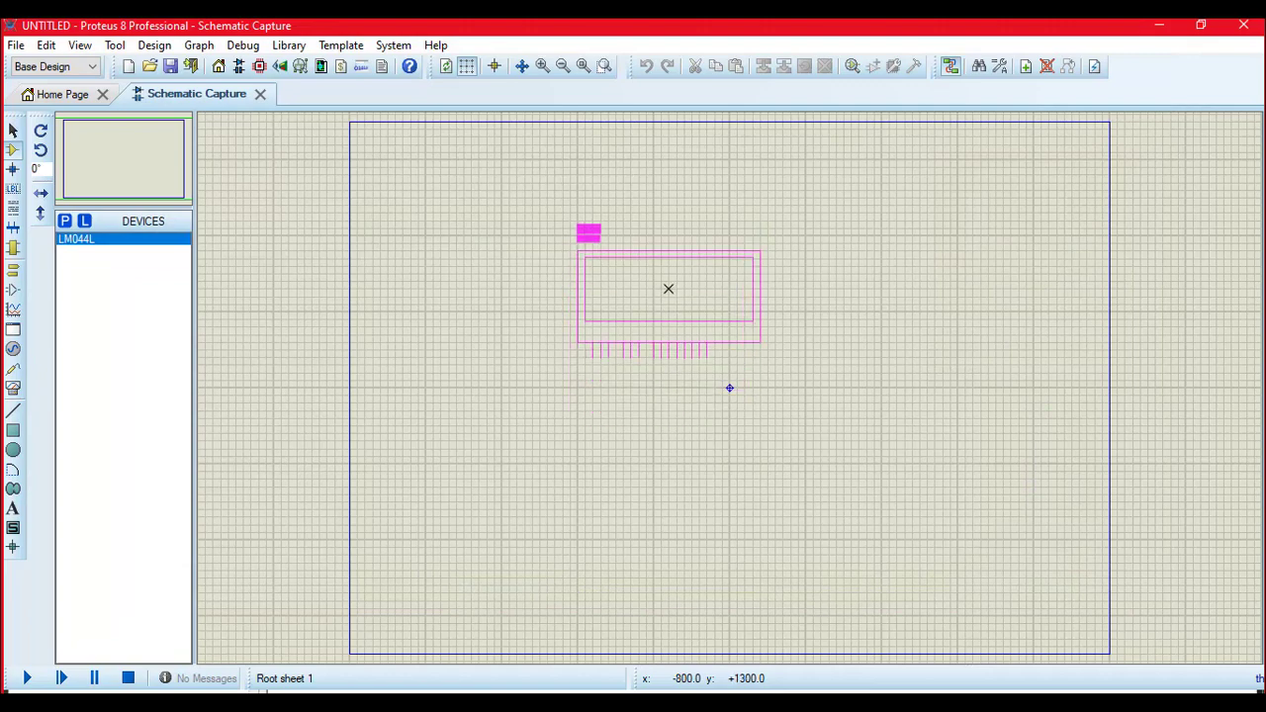
click(730, 388)
scroll(730, 386, up, 3)
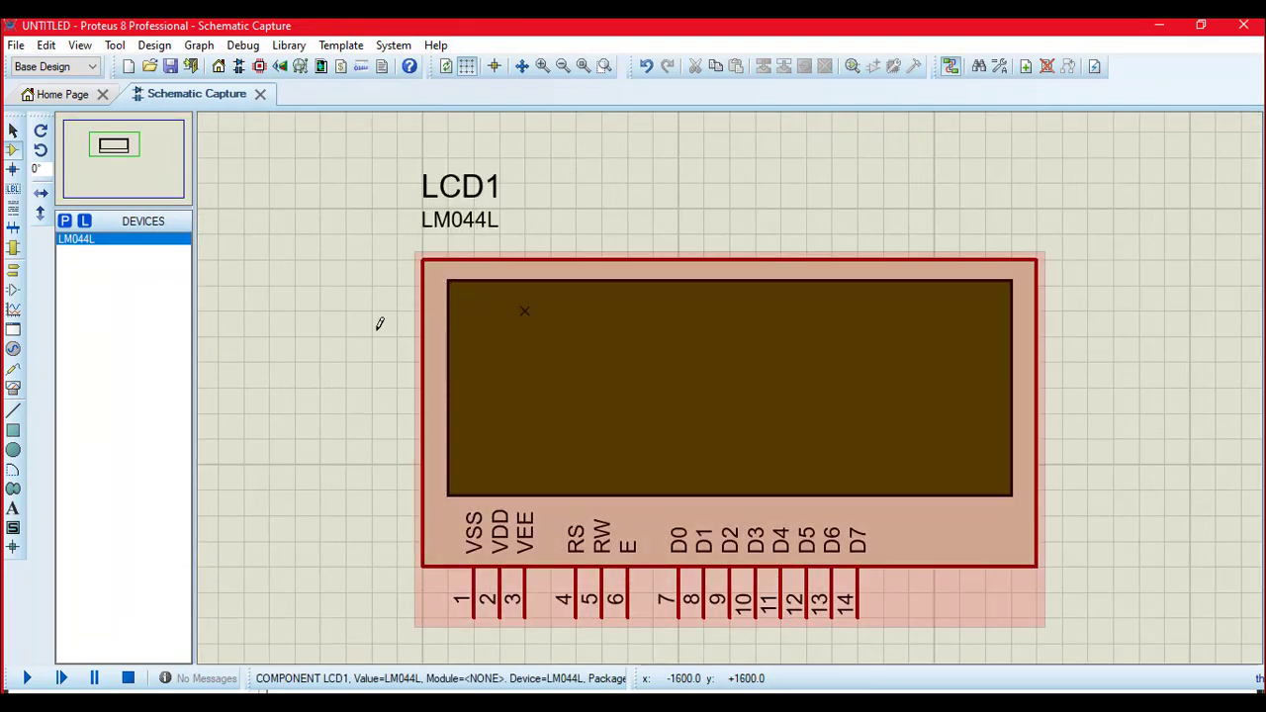
Step: Run the simulation with the placed LM044L display and stop it
click(27, 679)
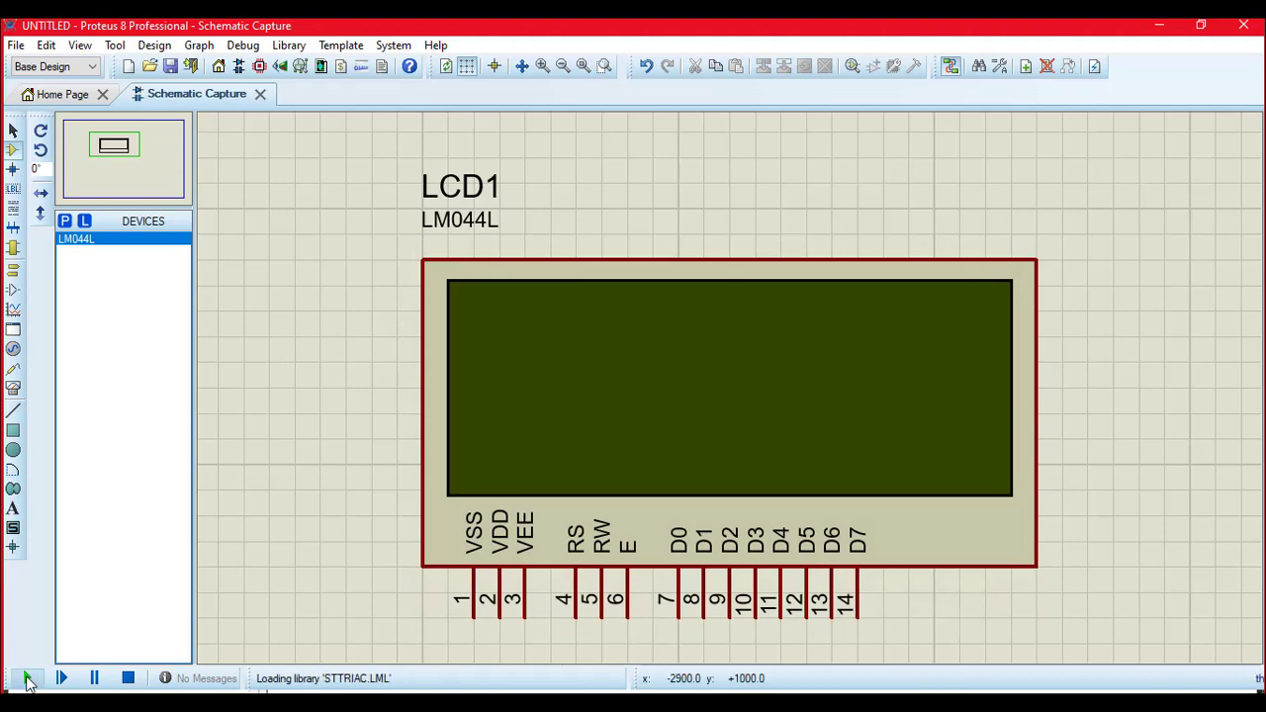
click(127, 678)
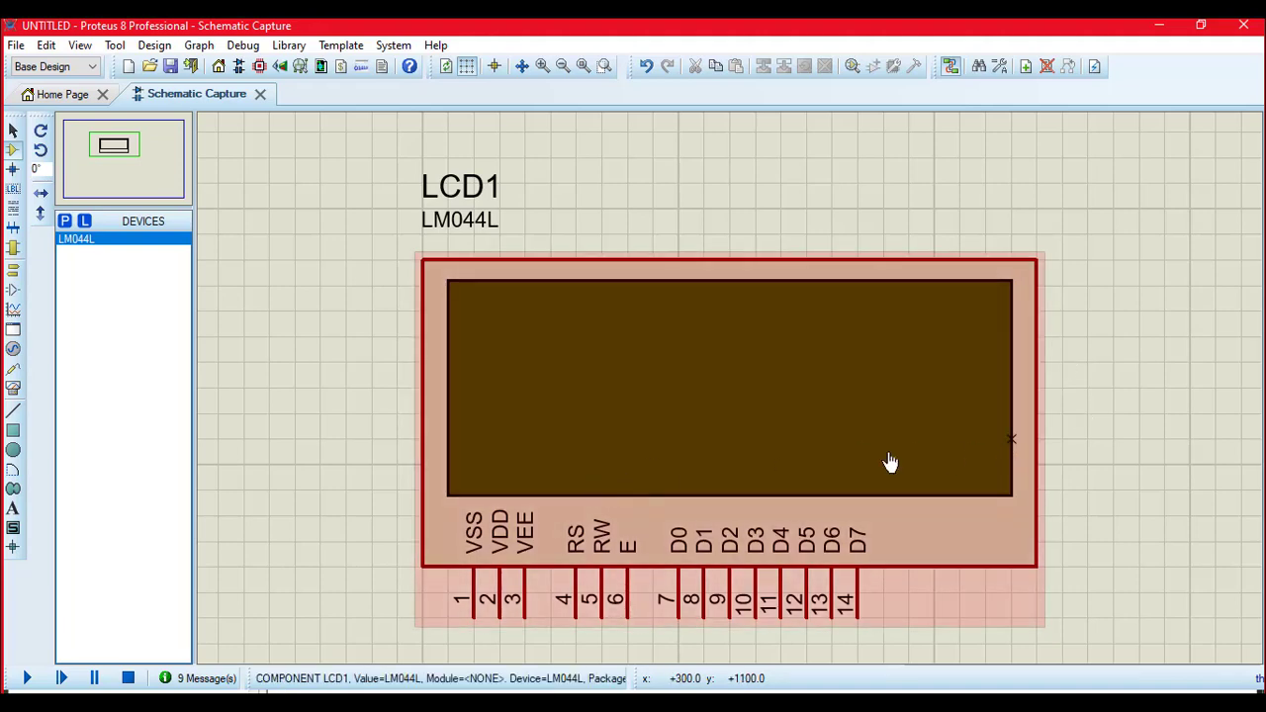
Step: Switch to Excel and extend the LCD grid to four rows by applying yellow fill and cell borders to D12:S15
key(alt+Tab)
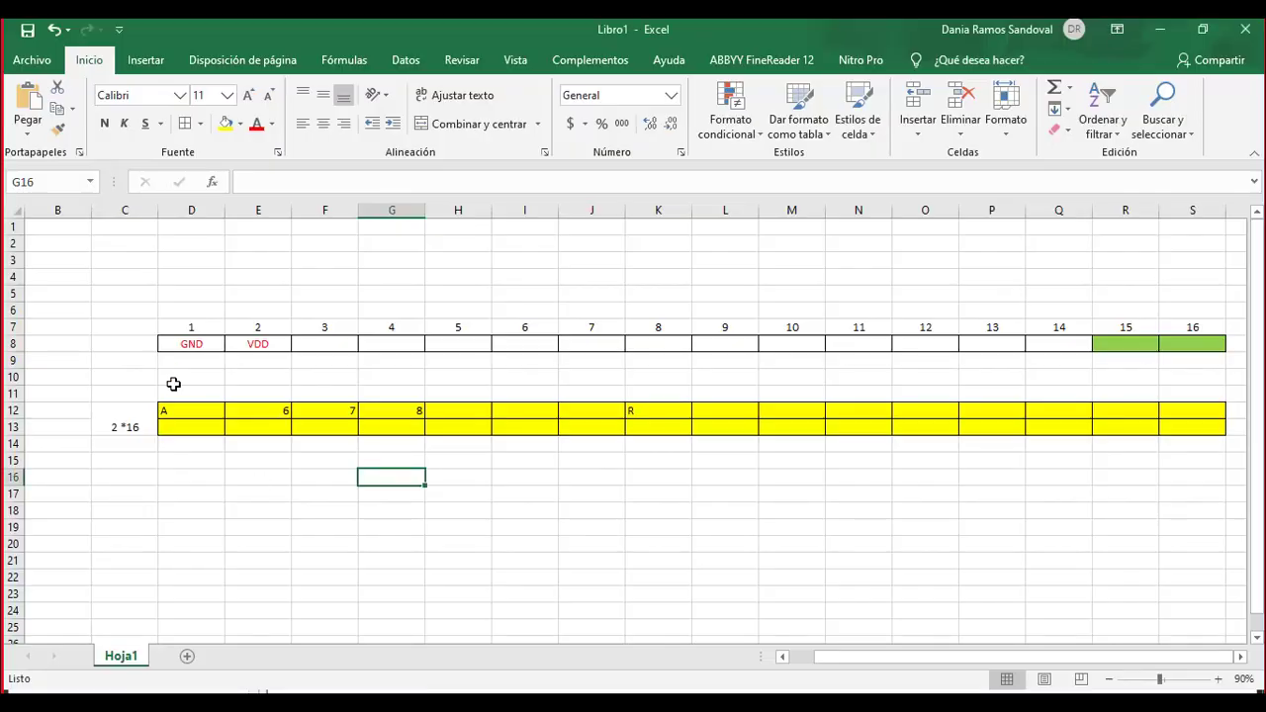
click(187, 412)
key(shift+Down)
key(shift+Down)
key(shift+Down)
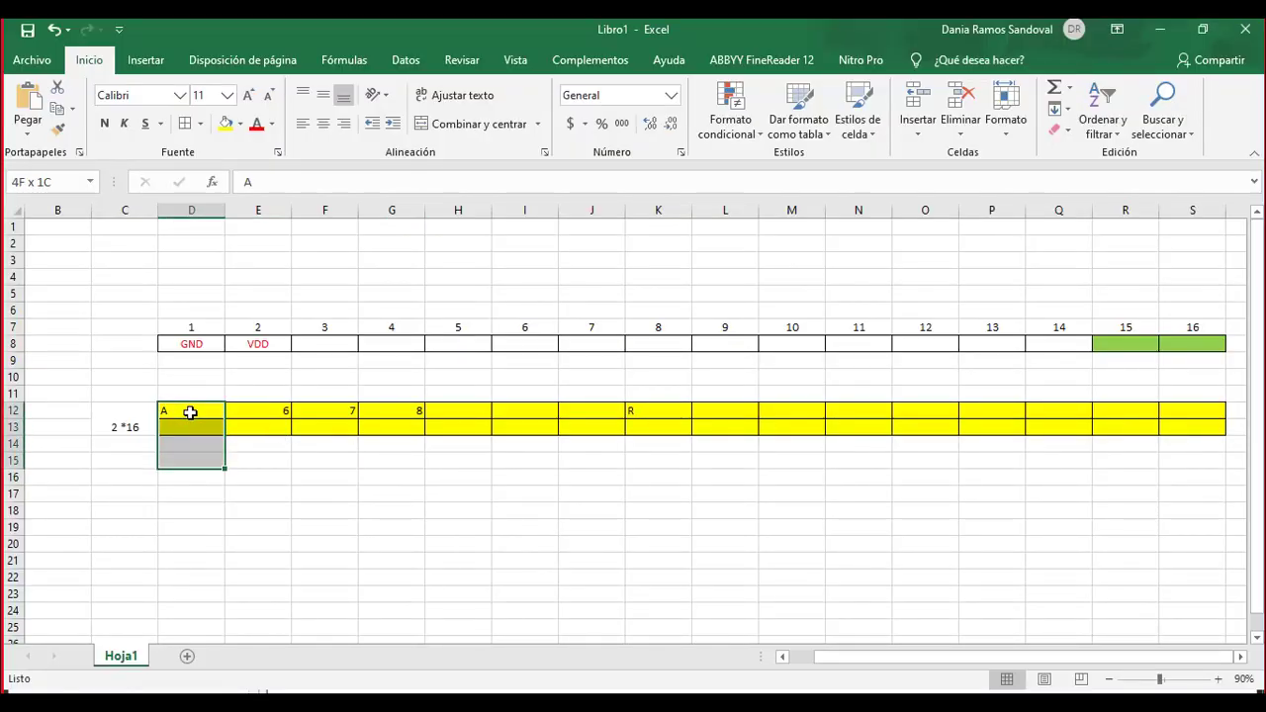
key(shift+Right)
key(shift+Right)
key(shift+Right)
key(shift+Right)
key(shift+Right)
key(shift+Right)
key(shift+Right)
key(shift+Right)
key(shift+Right)
key(shift+Right)
key(shift+Right)
key(shift+Right)
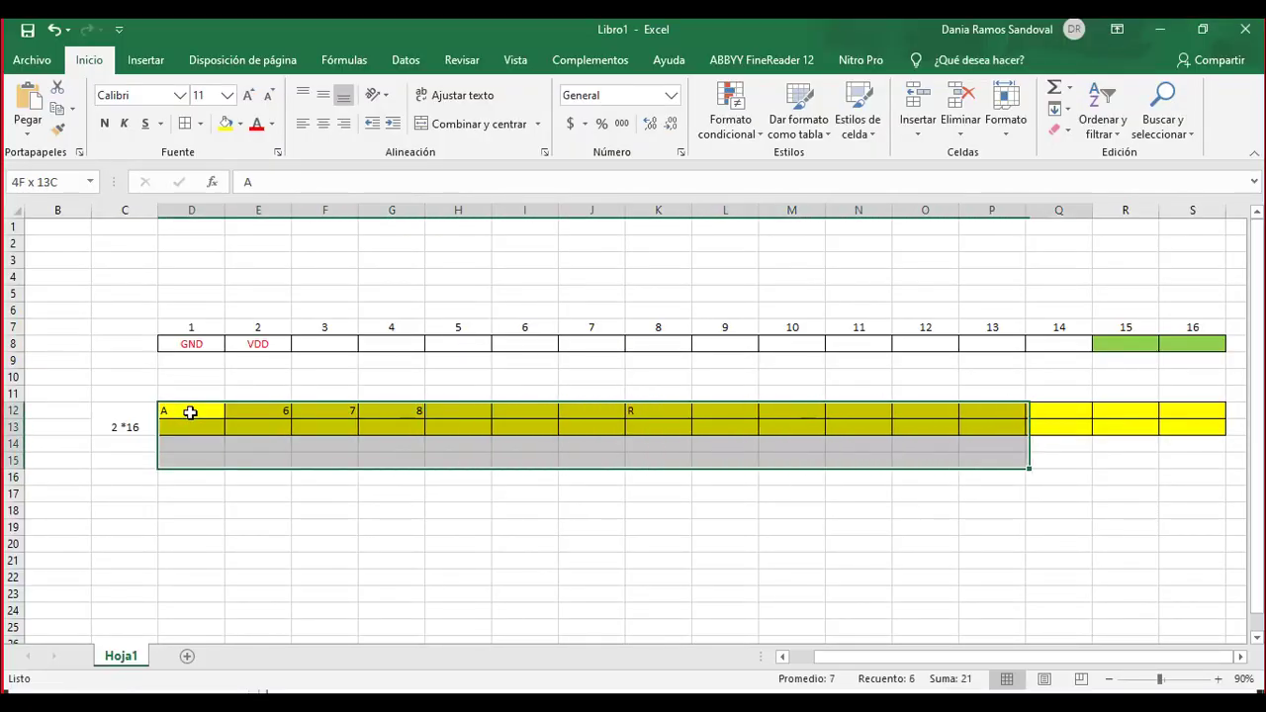
key(shift+Right)
key(shift+Right)
key(shift+Right)
click(239, 126)
click(224, 127)
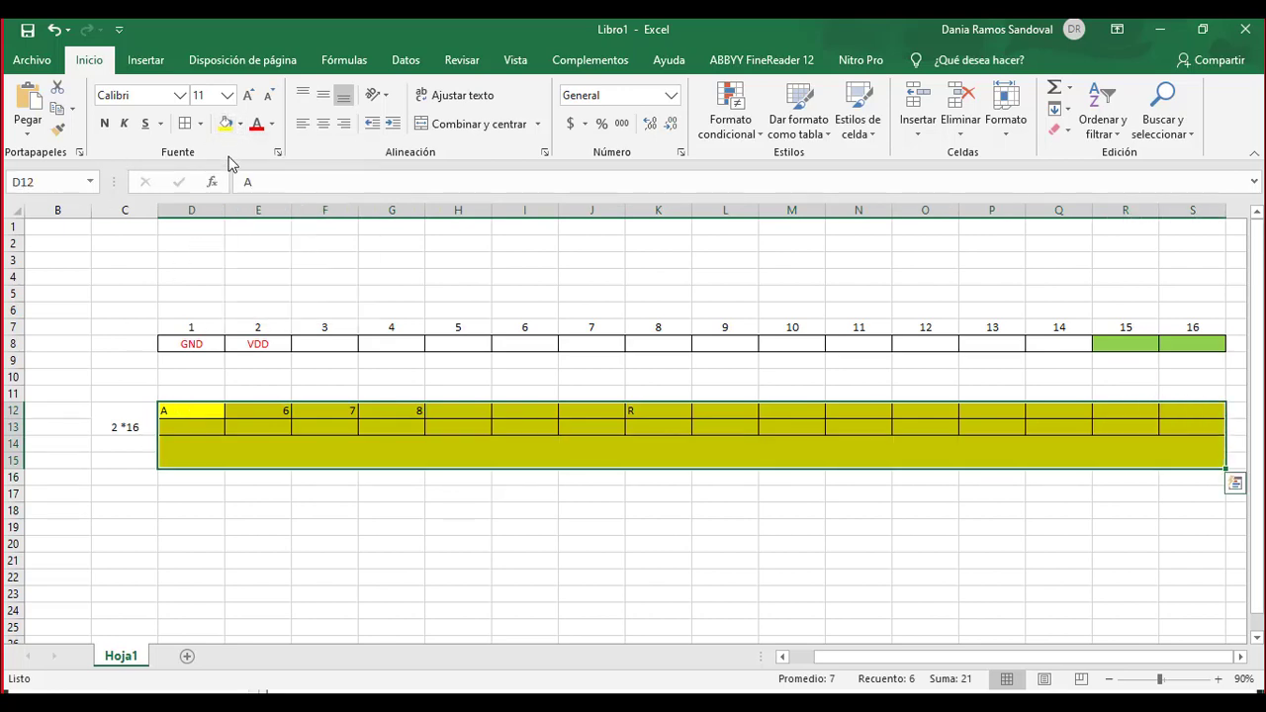
click(185, 123)
Step: Write HOLA in the grid's third row, one letter per cell from I14 to L14
click(255, 458)
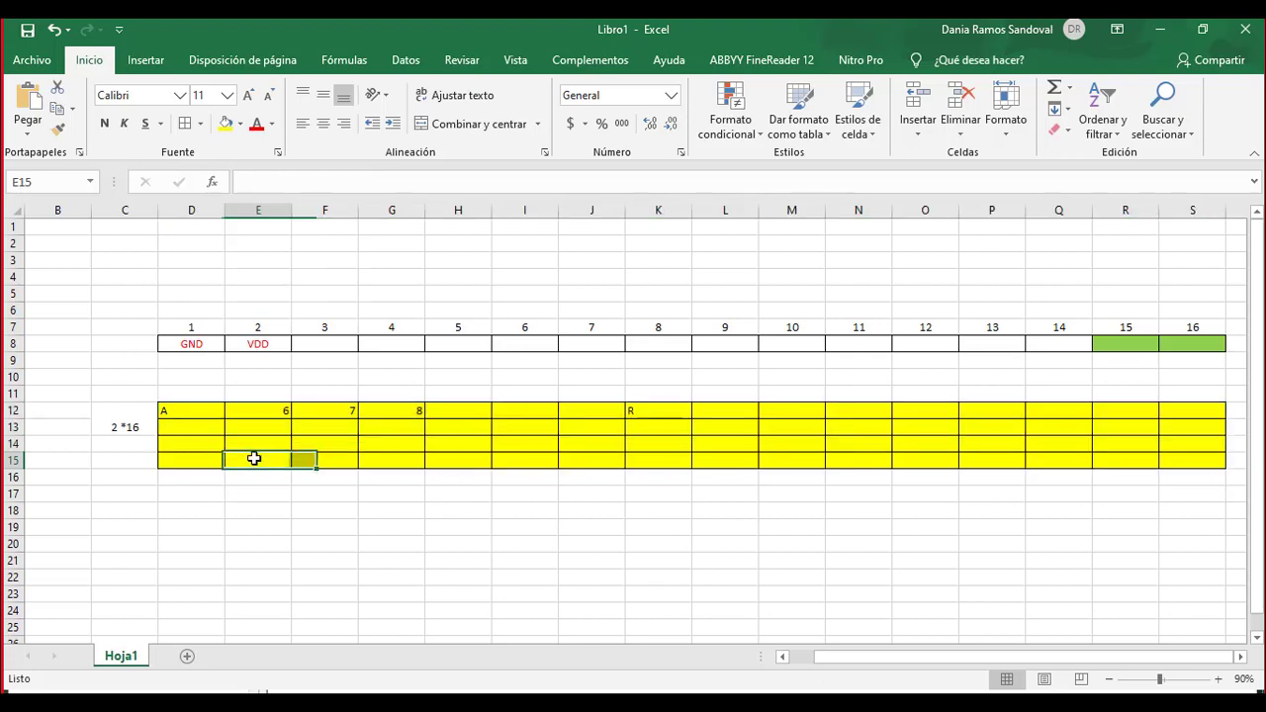
key(Up)
key(Up)
key(Right)
key(Right)
key(Right)
key(Right)
key(Right)
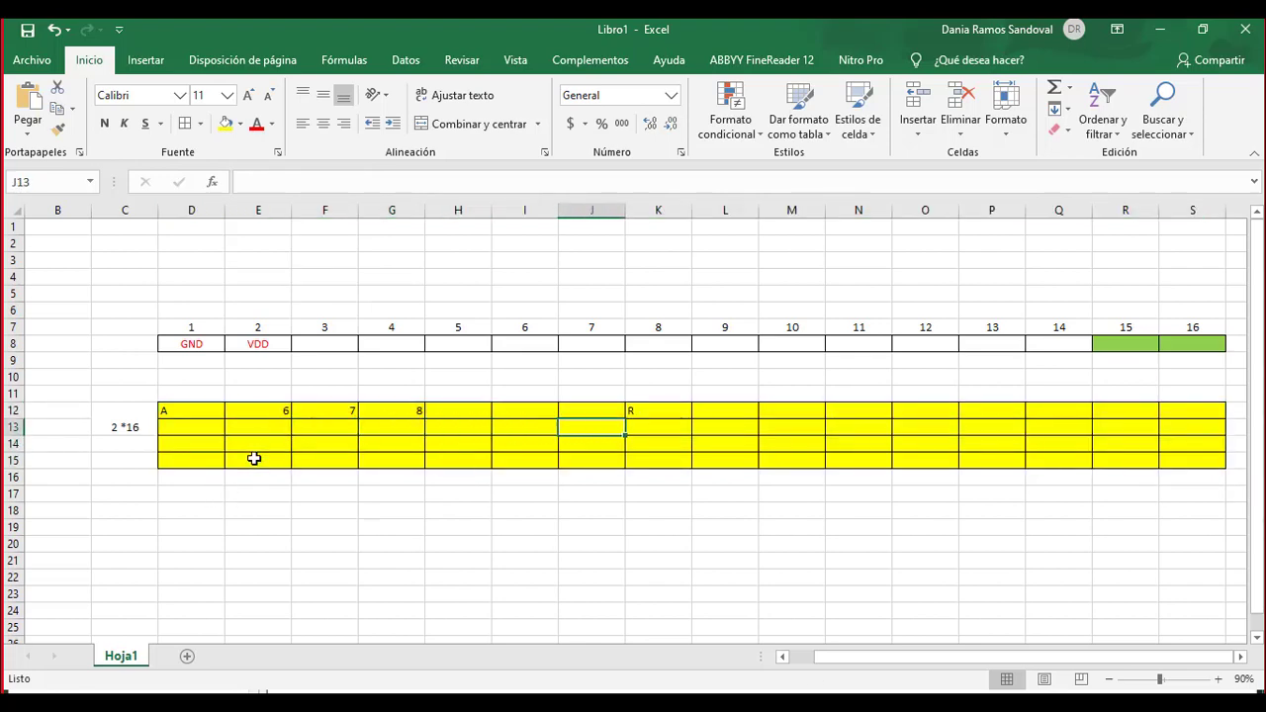
key(Down)
key(Left)
text(H)
key(Right)
text(O)
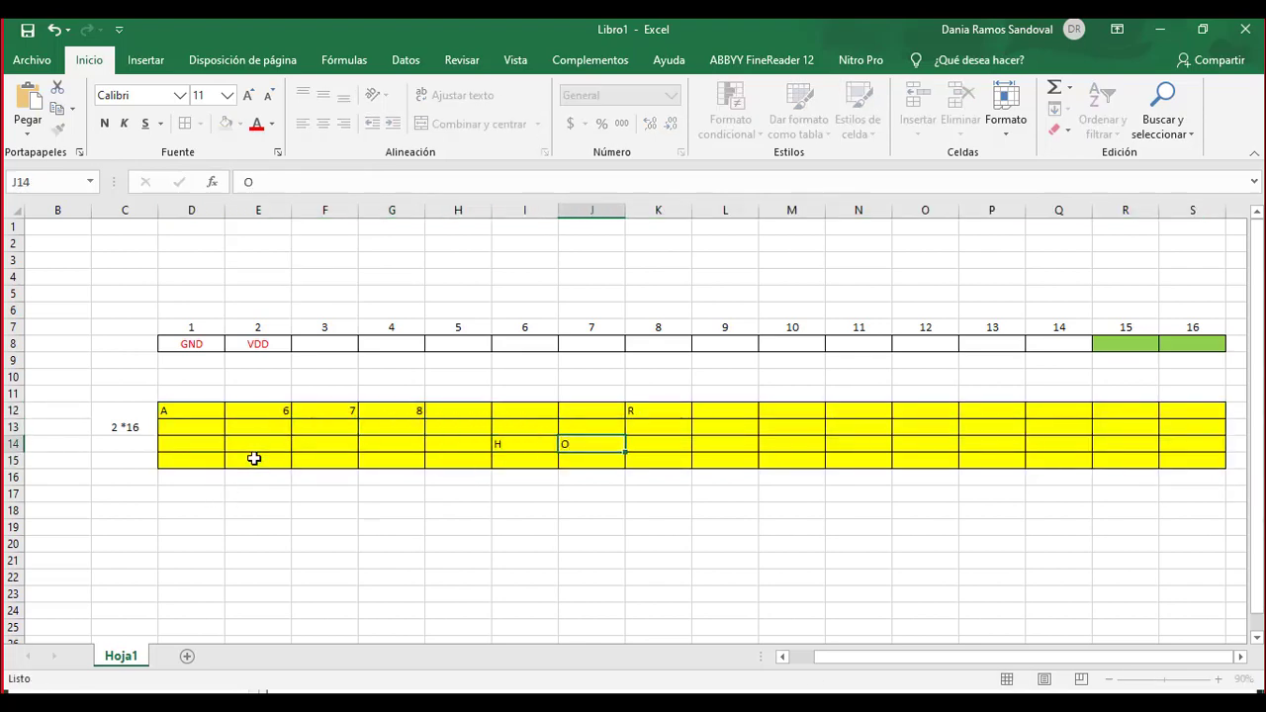
key(Right)
text(L)
key(Return)
key(Up)
key(Right)
text(A)
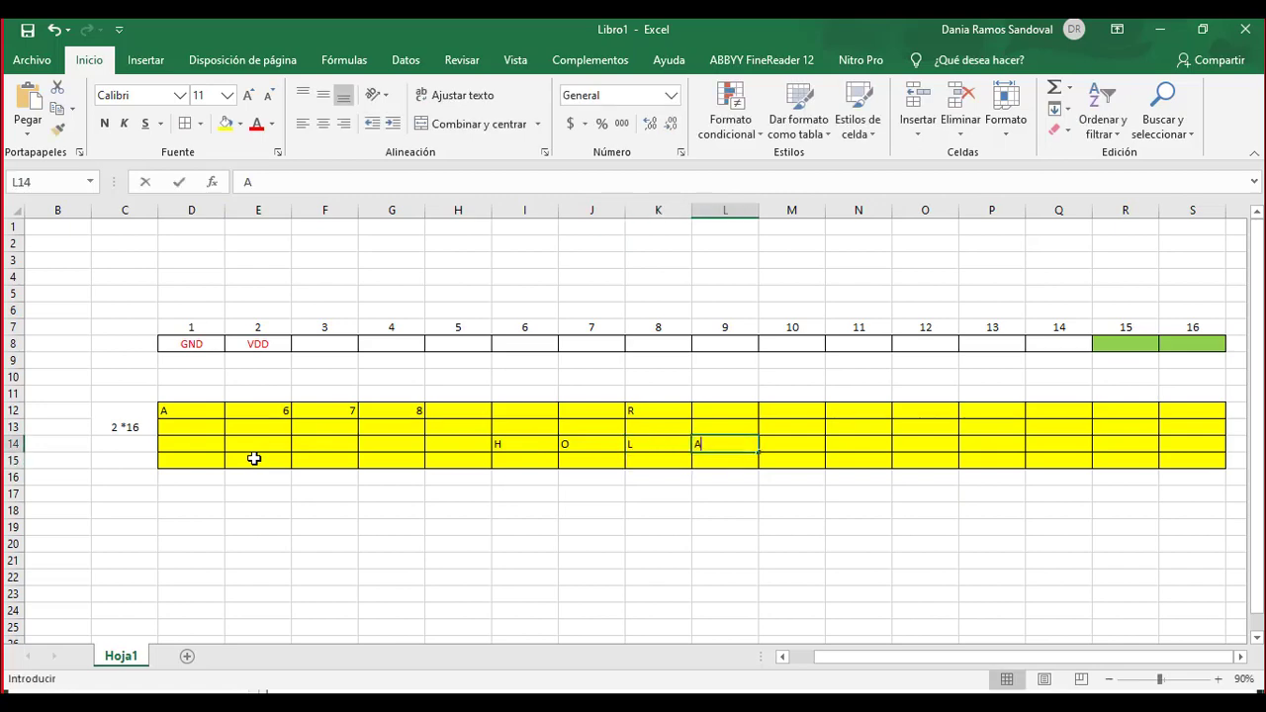
key(Left)
Step: Unmerge the 2 *16 label cell C12 and enter the row labels F1, F2, F3 and F4 in C12:C15
key(Left)
key(Left)
key(Left)
key(Left)
key(Up)
key(Left)
key(Left)
key(Left)
key(Left)
key(Left)
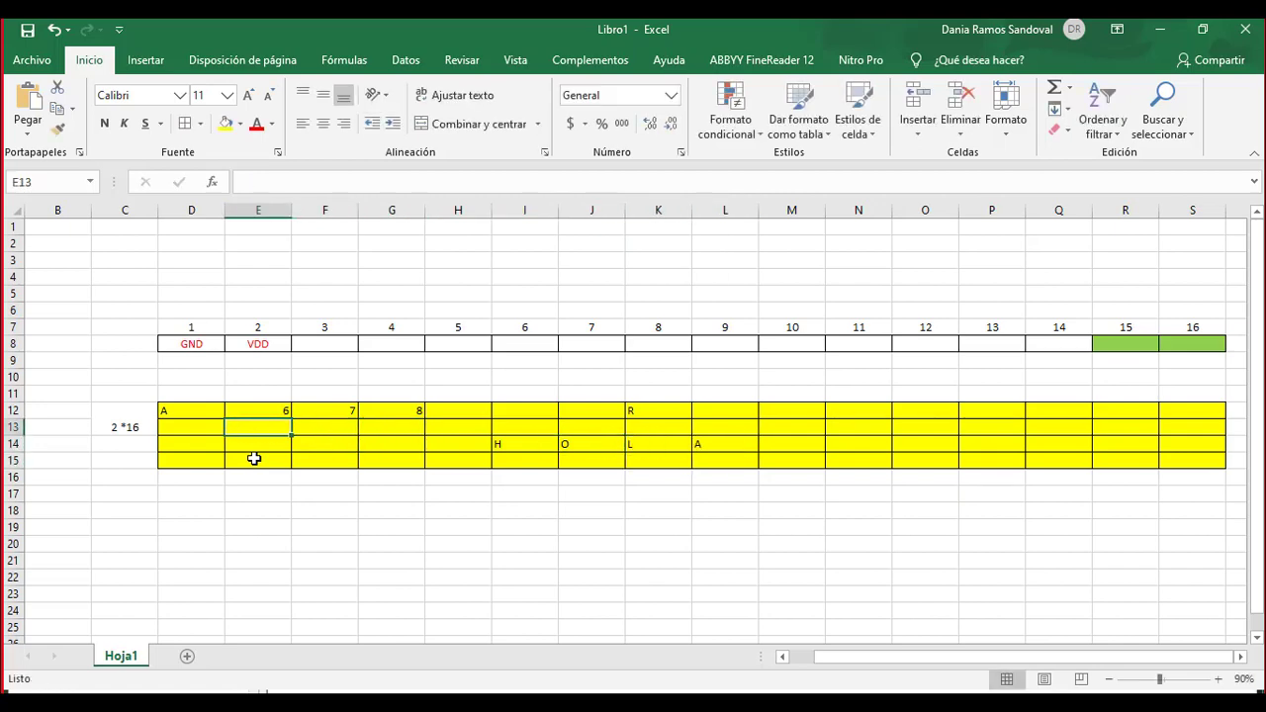
key(Up)
key(Right)
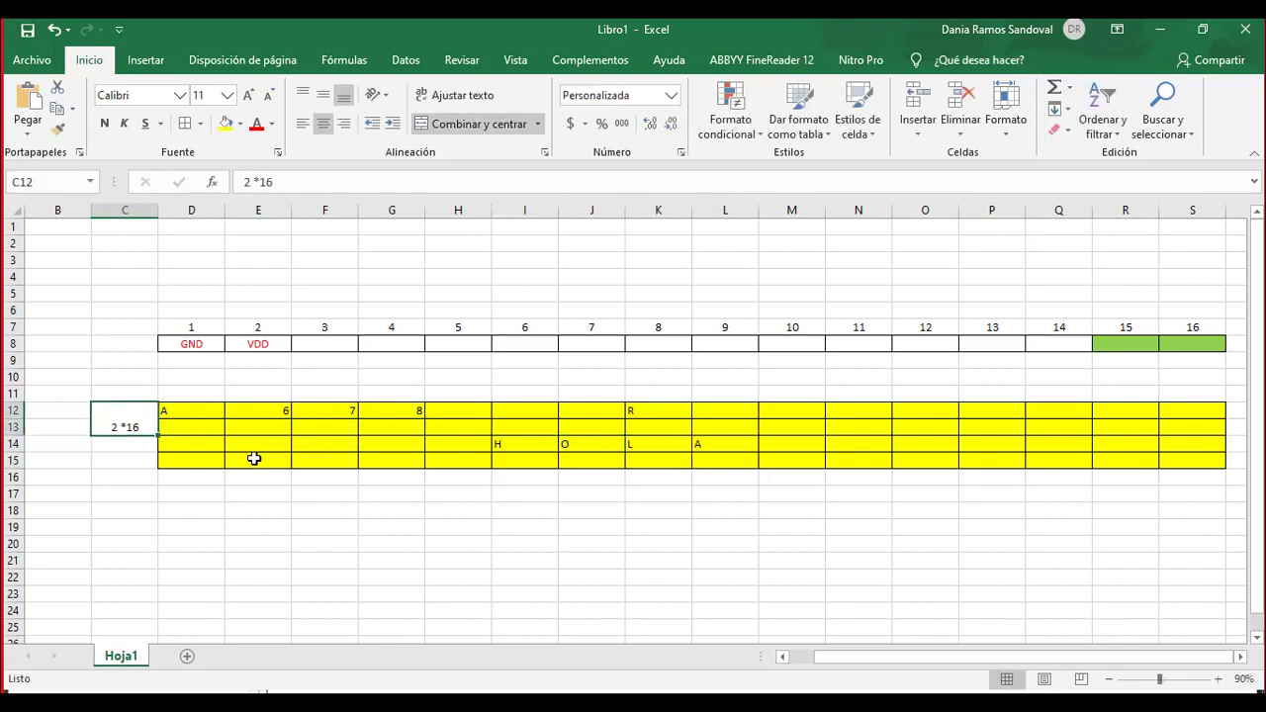
click(495, 128)
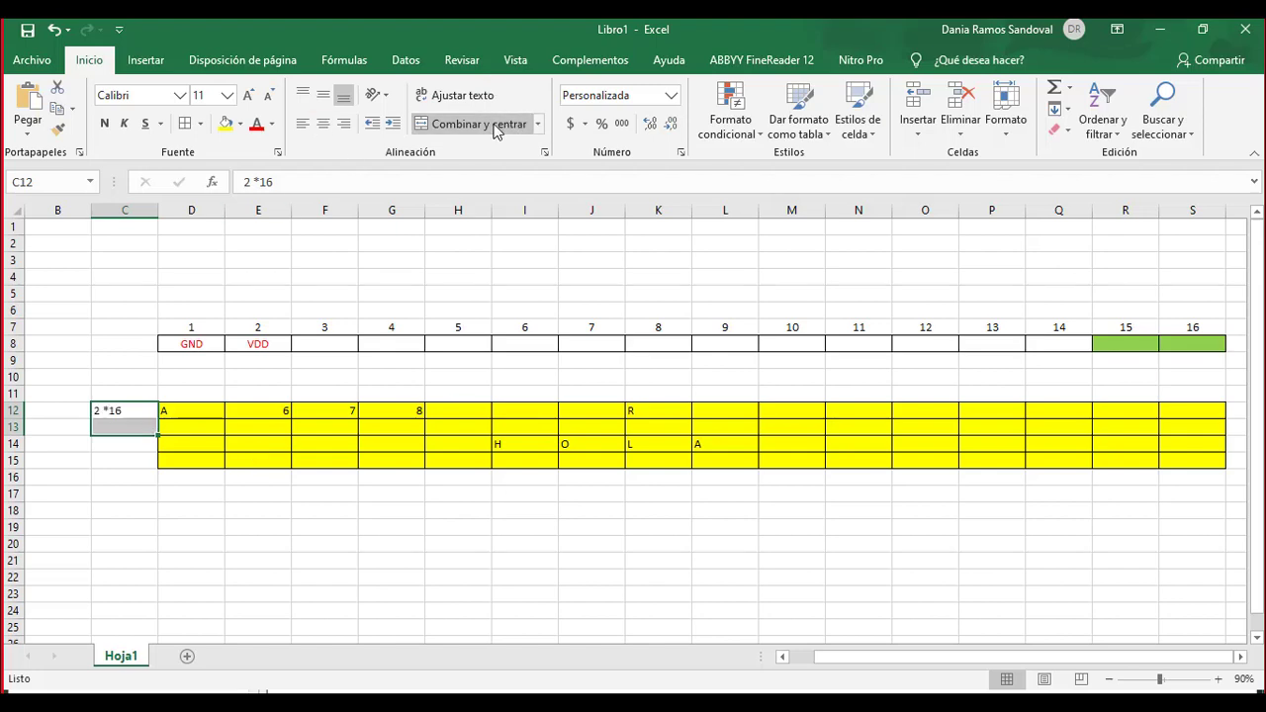
key(Return)
text(F1)
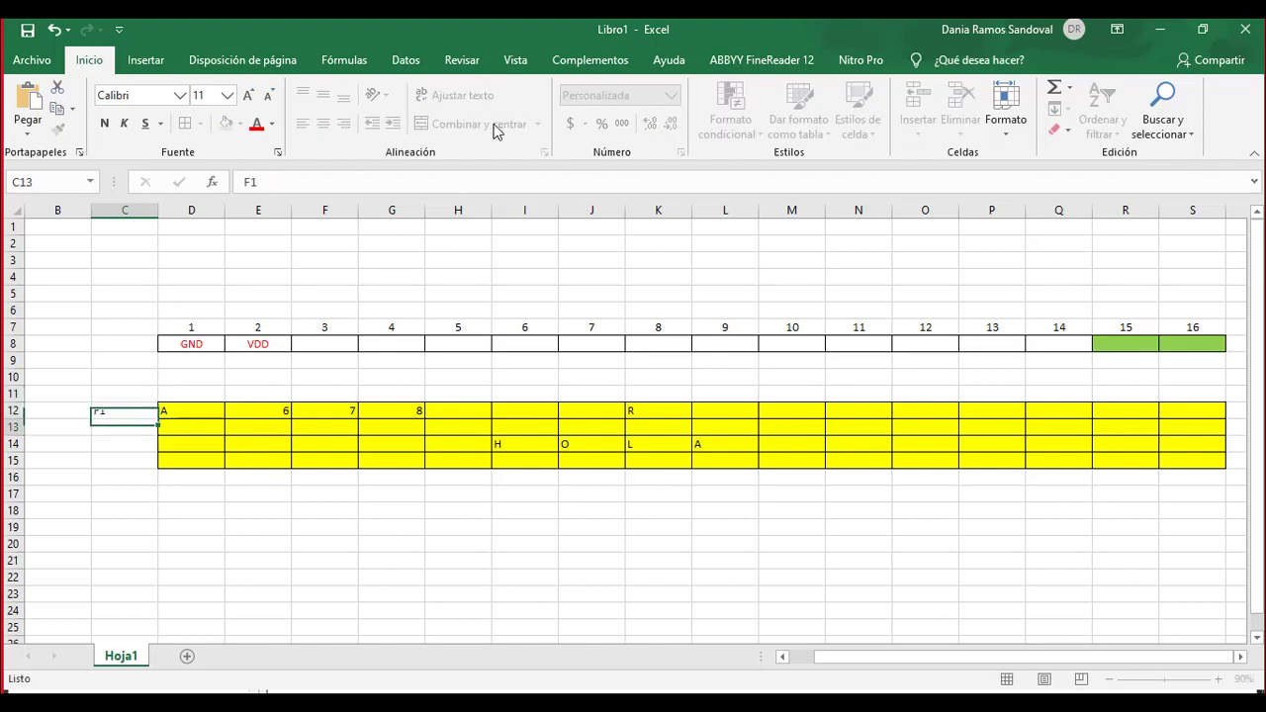
key(Return)
text(F2)
key(Return)
text(F3)
key(Return)
text(F4)
key(Up)
Step: Label the grid's first and last columns with C1 in D11 and C16 in S11
key(Up)
key(Up)
key(Up)
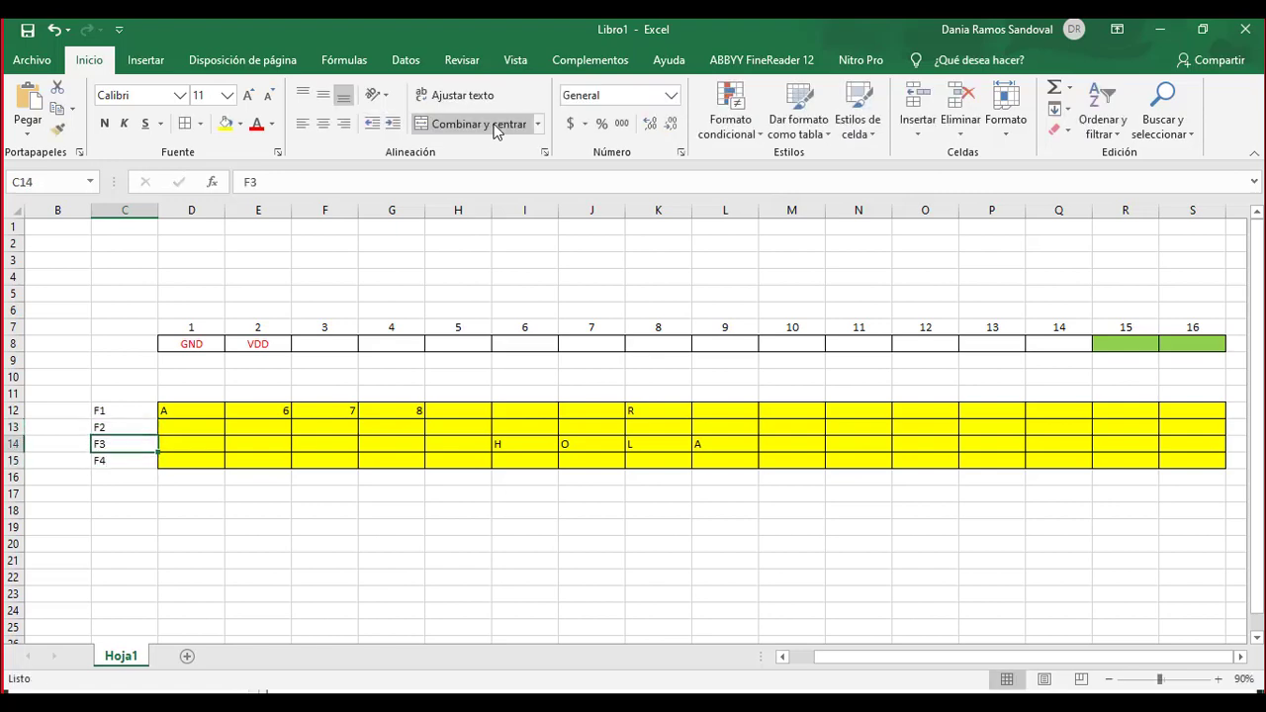
key(Right)
text(C1)
key(Right)
key(Right)
key(Right)
key(Right)
key(Right)
key(Right)
key(Right)
key(Right)
key(Right)
key(Right)
key(Right)
key(Right)
key(Right)
key(Right)
key(Right)
key(Right)
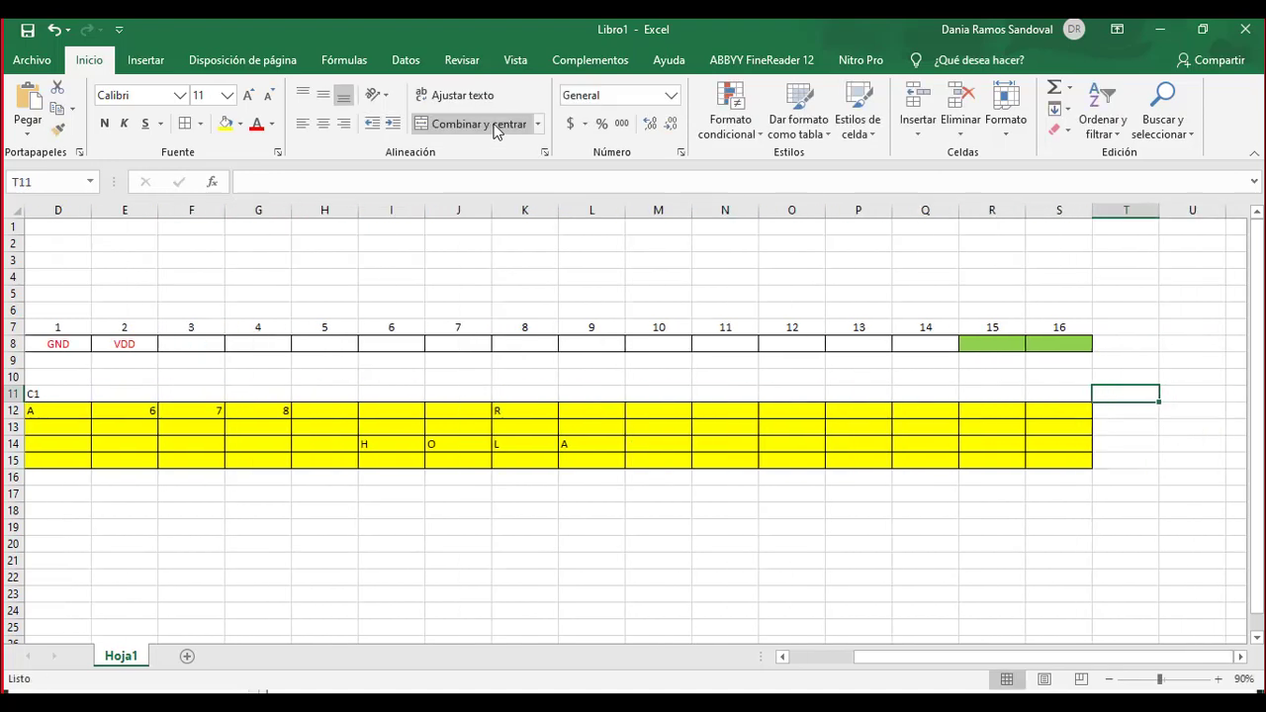
key(Left)
text(C)
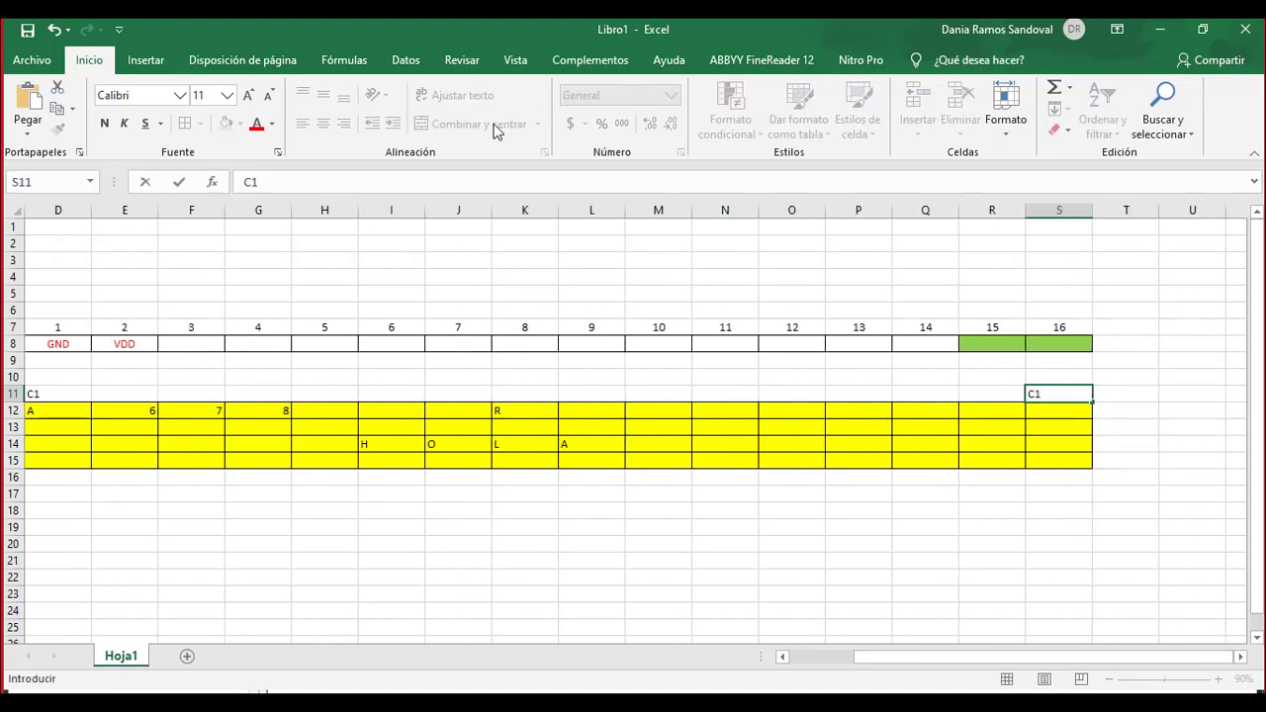
text(16)
key(Left)
Step: Enter 2-16 in cell C10 as the grid's size label
key(Left)
key(Left)
key(Left)
key(Left)
key(Left)
key(Left)
key(Left)
key(Left)
key(Left)
key(Left)
key(Left)
key(Left)
key(Left)
key(Left)
key(Left)
key(Left)
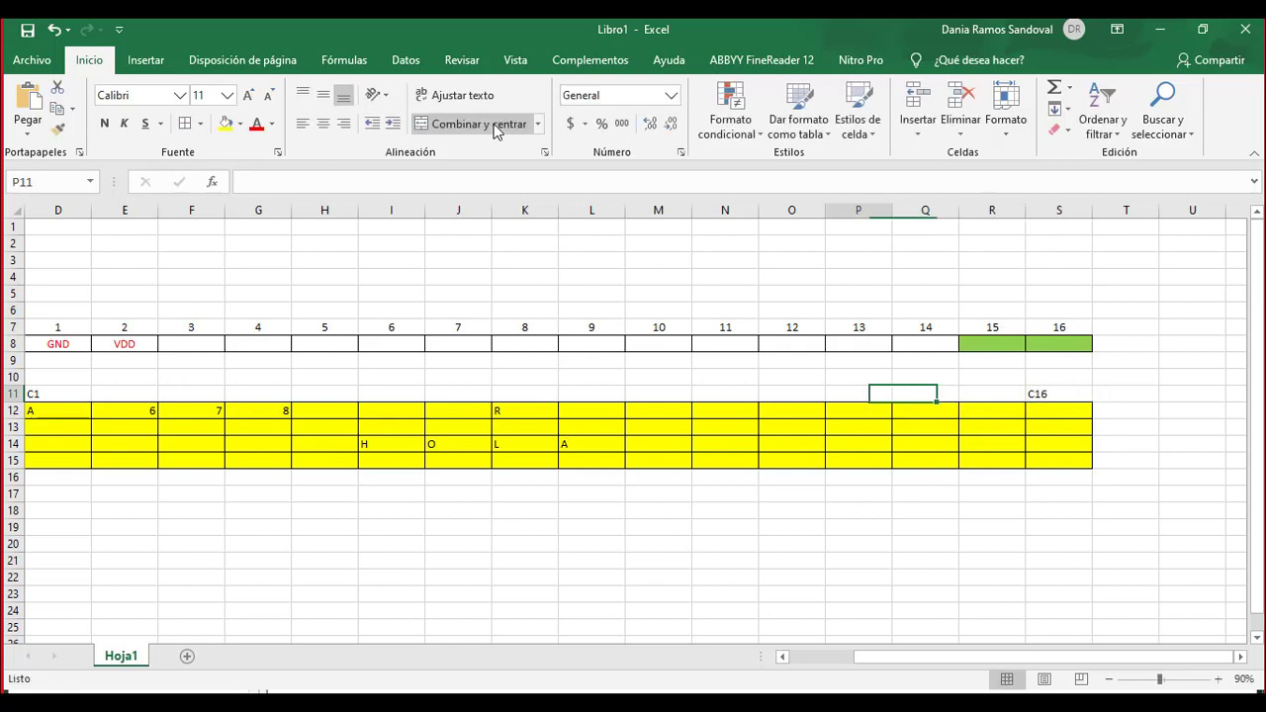
key(Up)
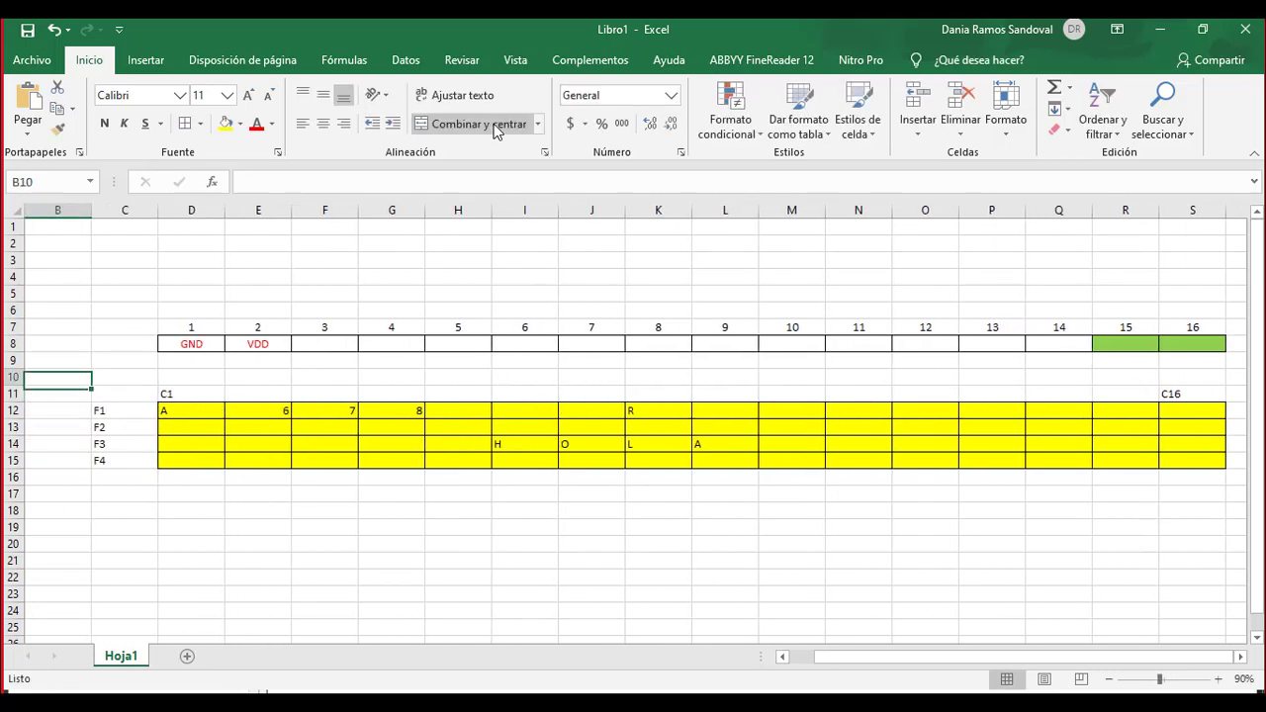
key(Right)
text(2)
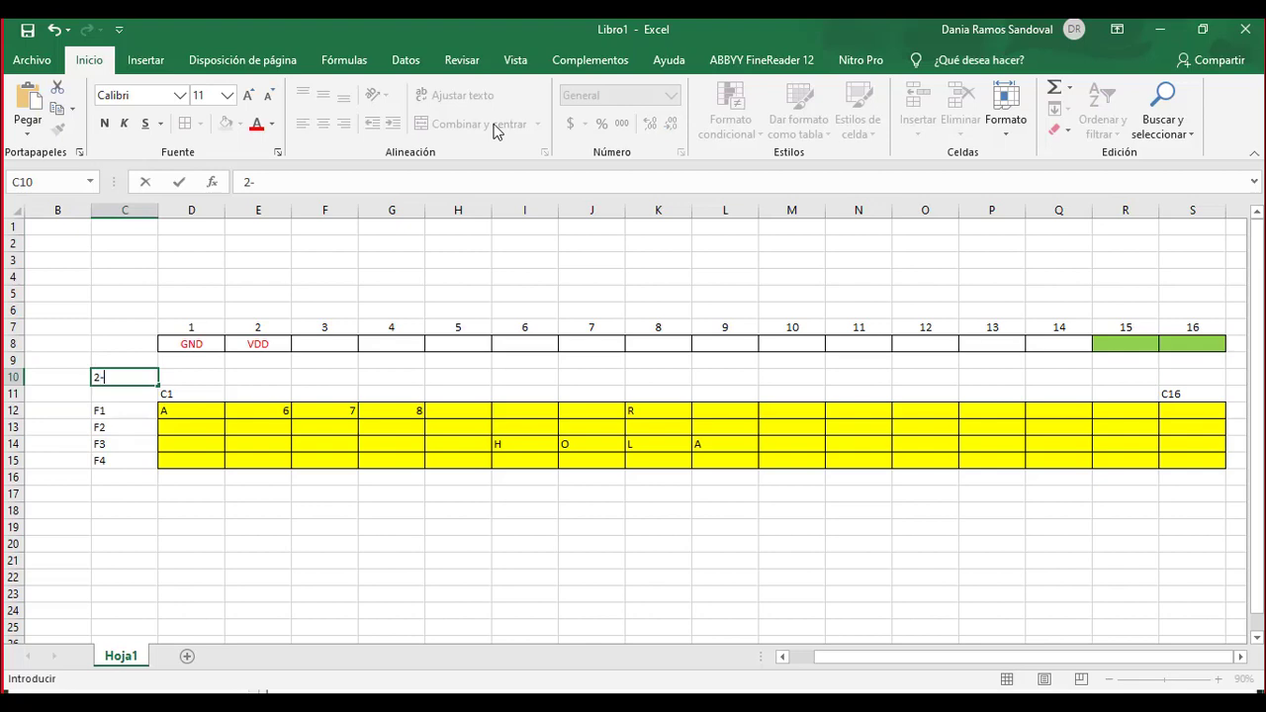
key(Return)
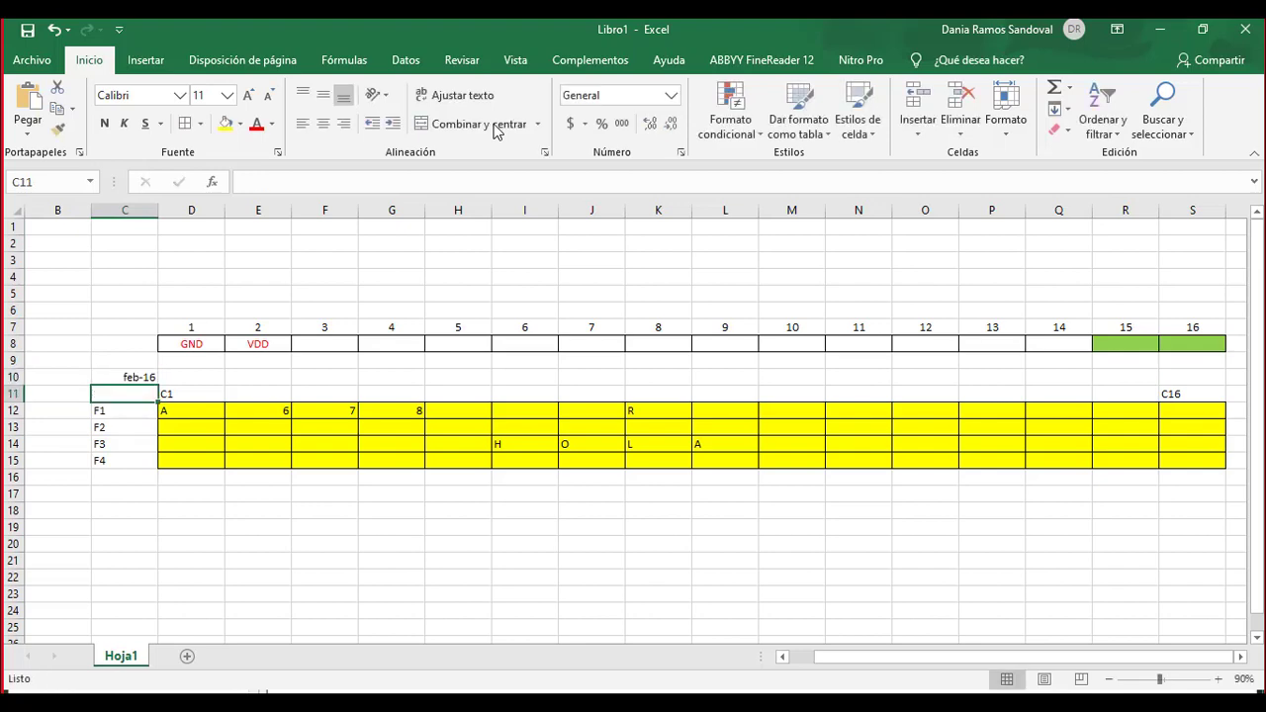
Step: Replace the content of C10 with 2 *13
click(129, 377)
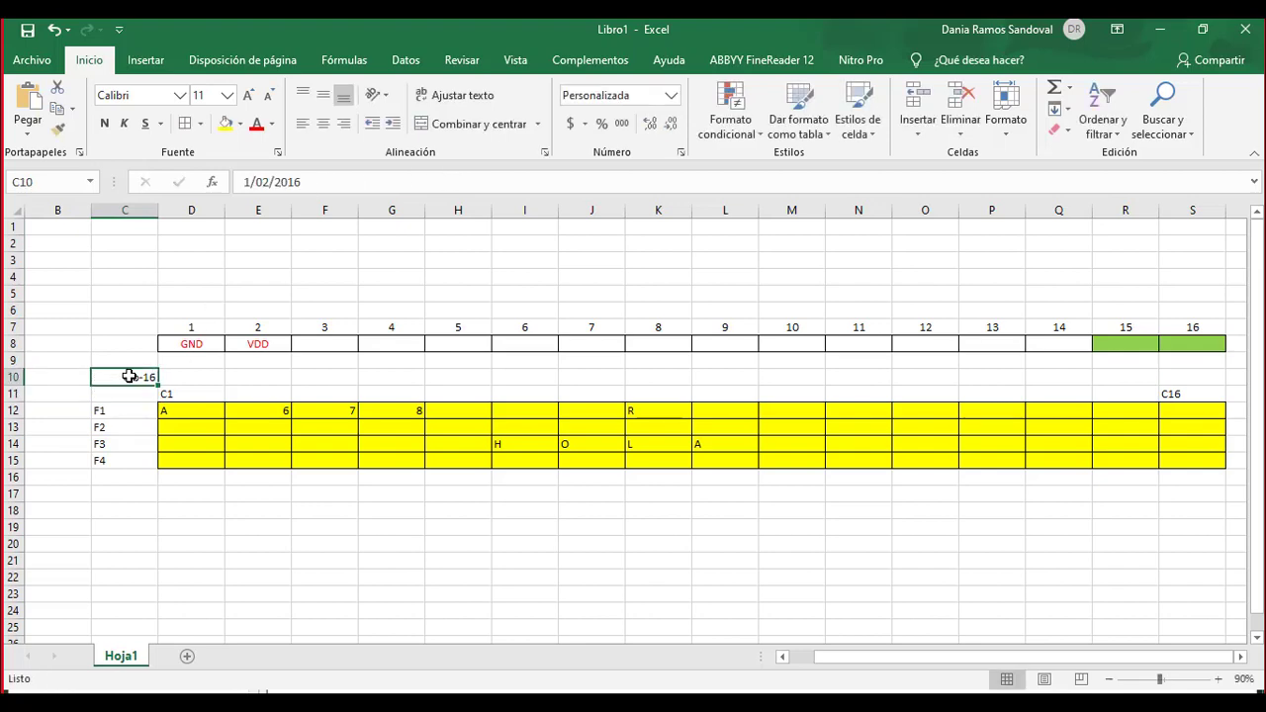
text(2 *13)
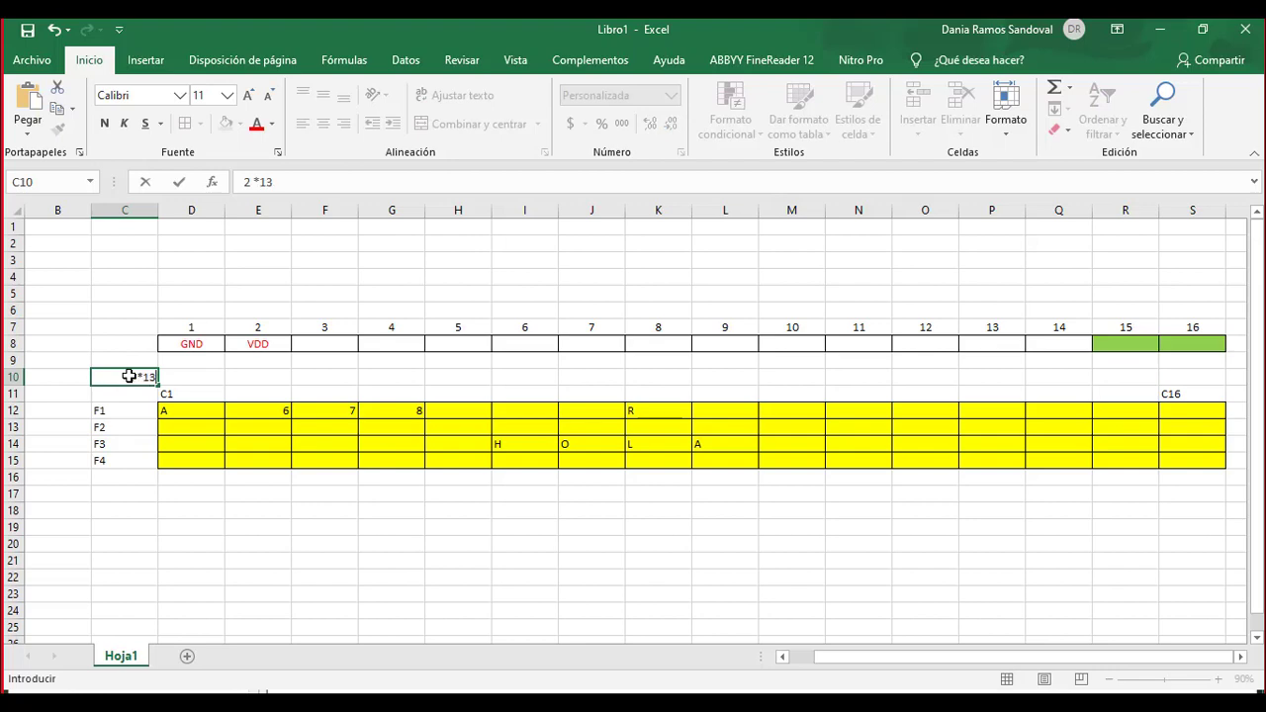
click(108, 449)
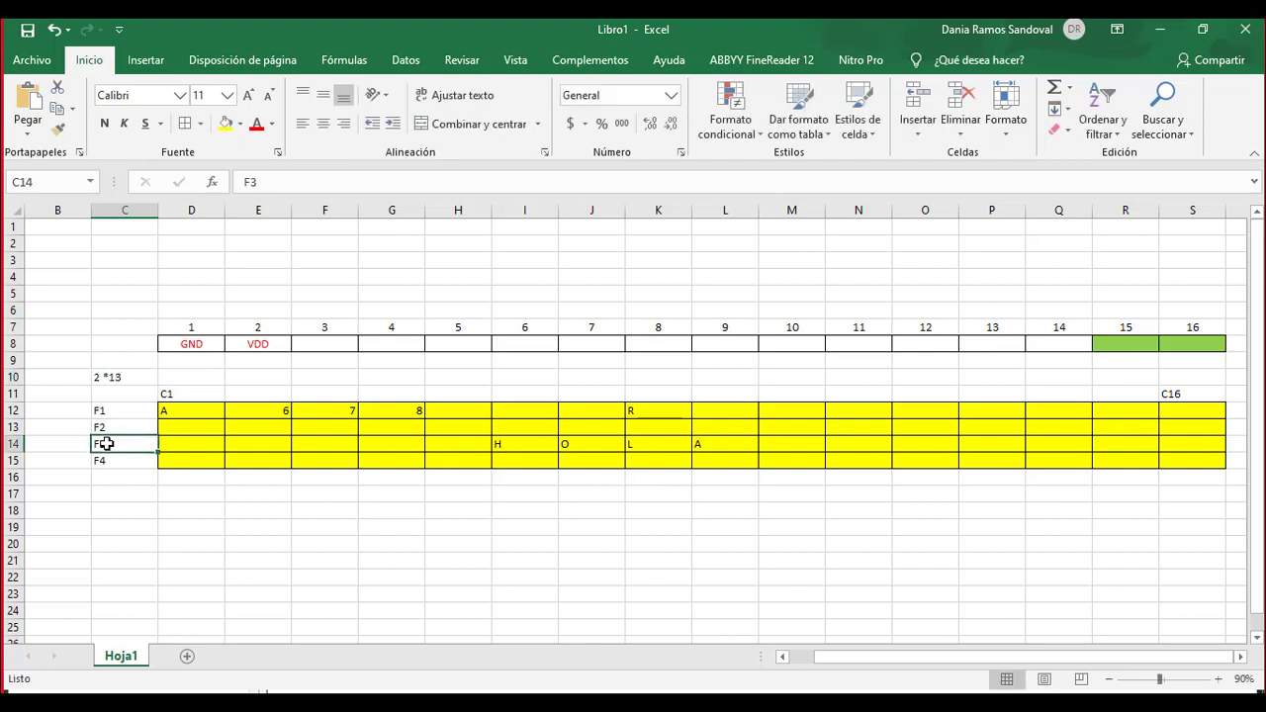
Step: Replace the size label in C10 with 20*4
click(126, 378)
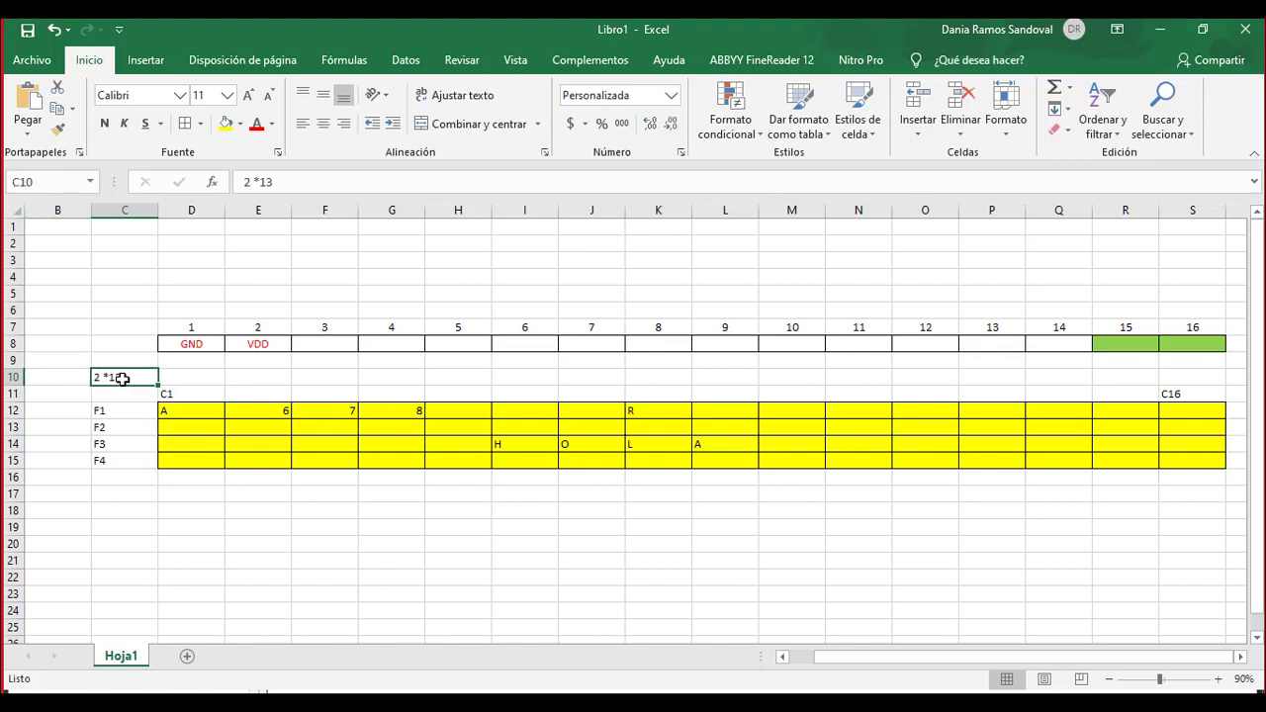
text(20*)
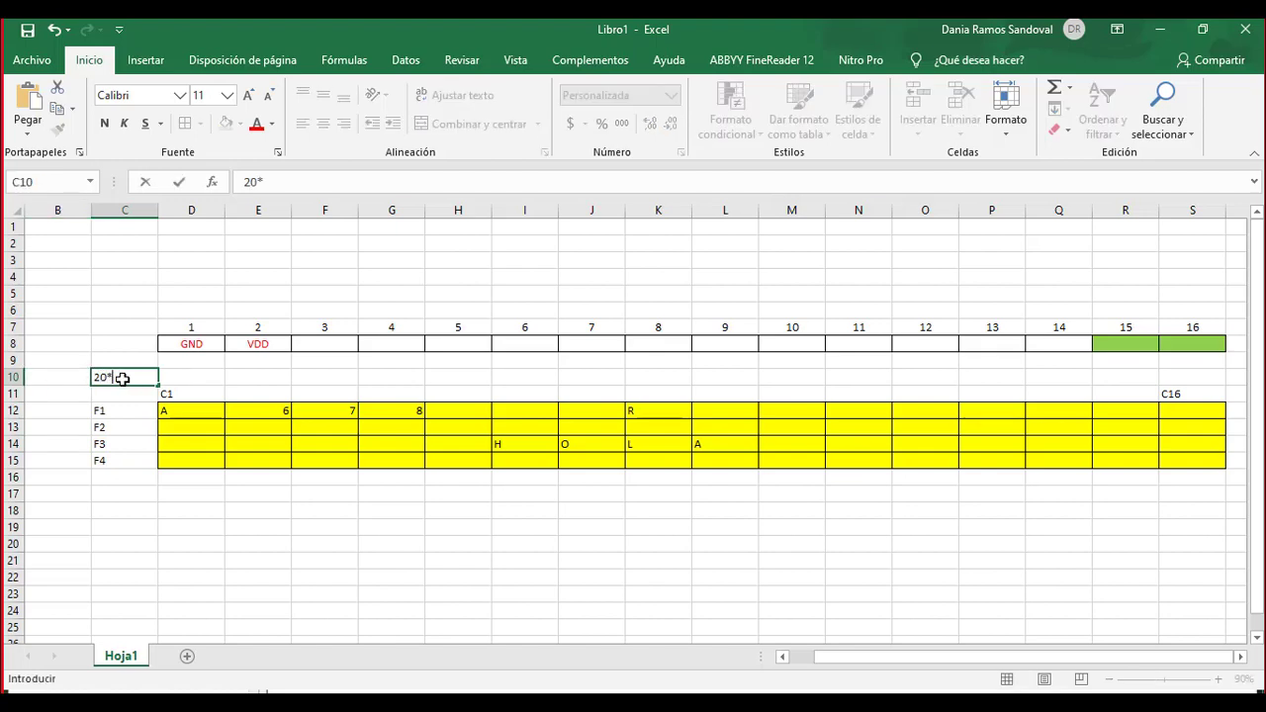
text(4)
click(115, 444)
Step: Try to replace the last column's label in S11 with 0, and undo the entry
click(119, 386)
click(1189, 396)
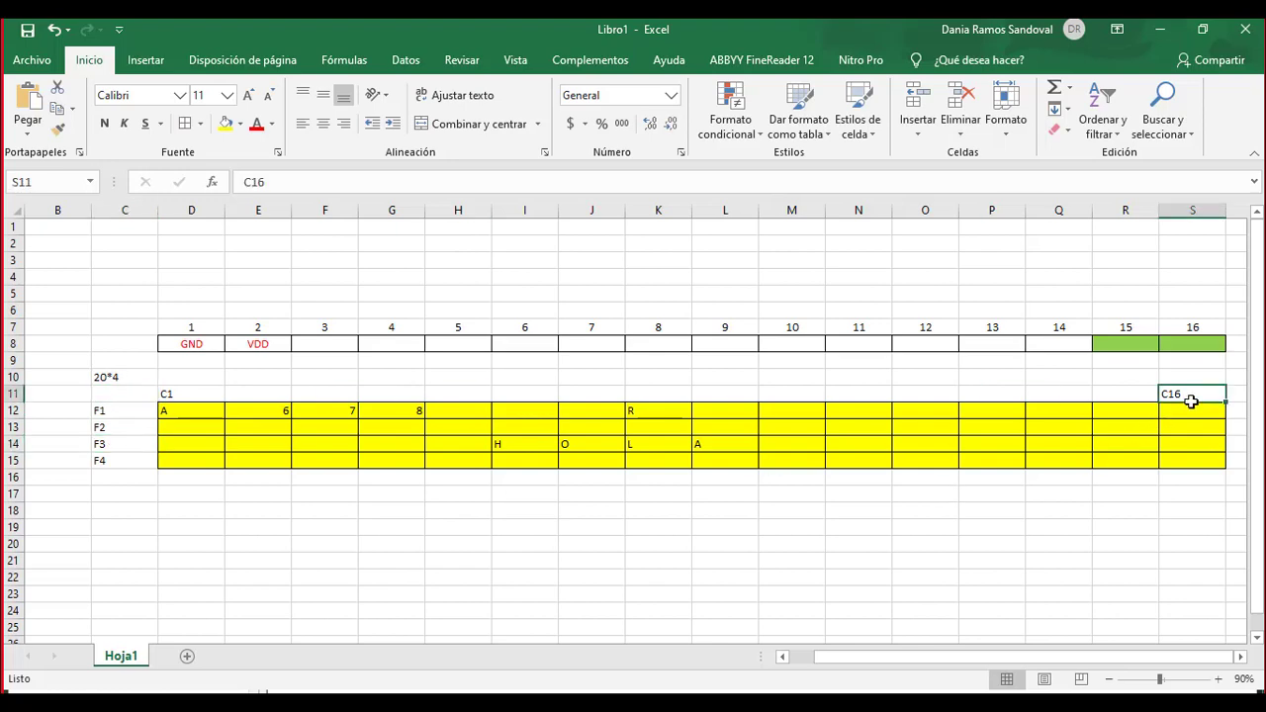
text(0)
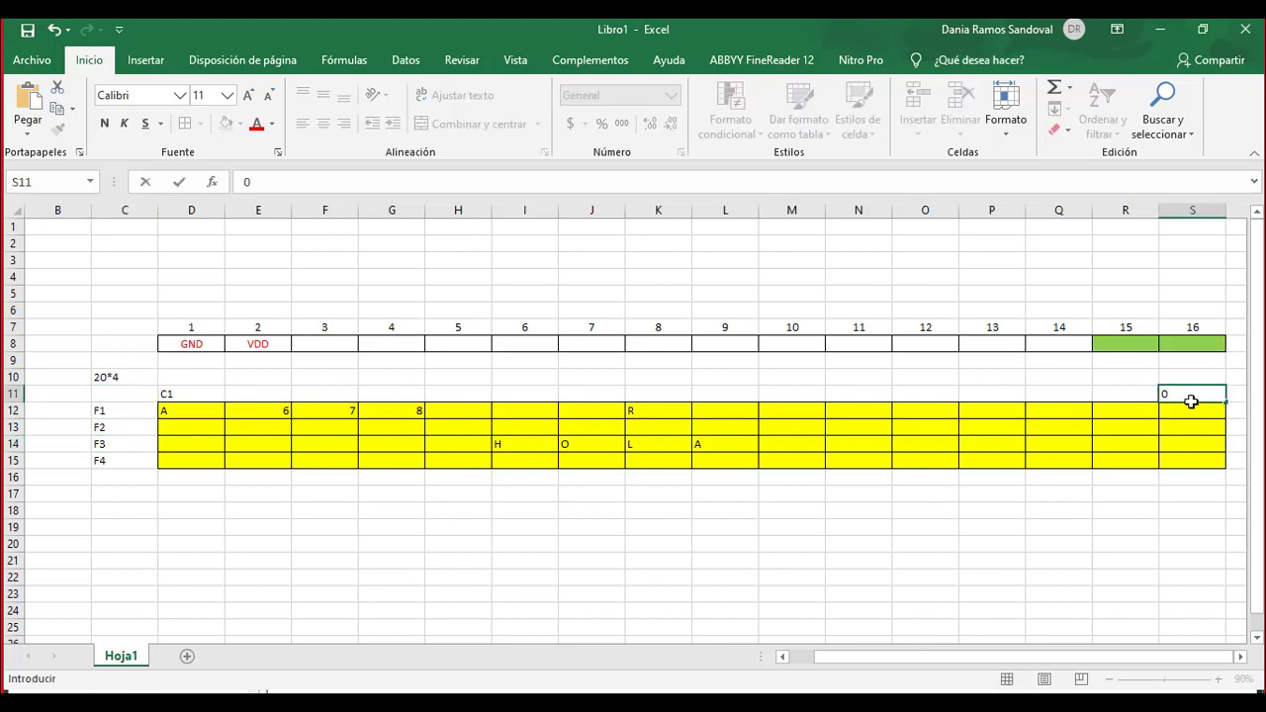
key(ctrl+z)
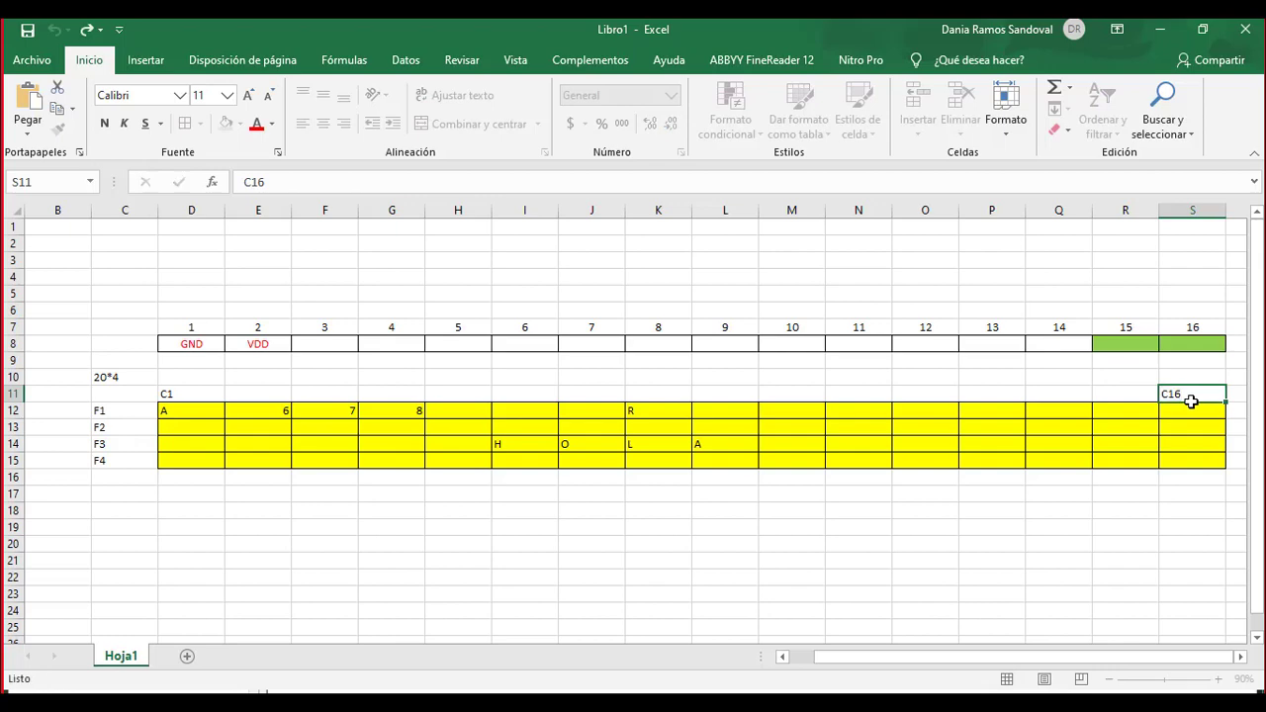
Step: Extend the grid three columns over T12:V15 with yellow fill and borders on all cells
key(Return)
key(Right)
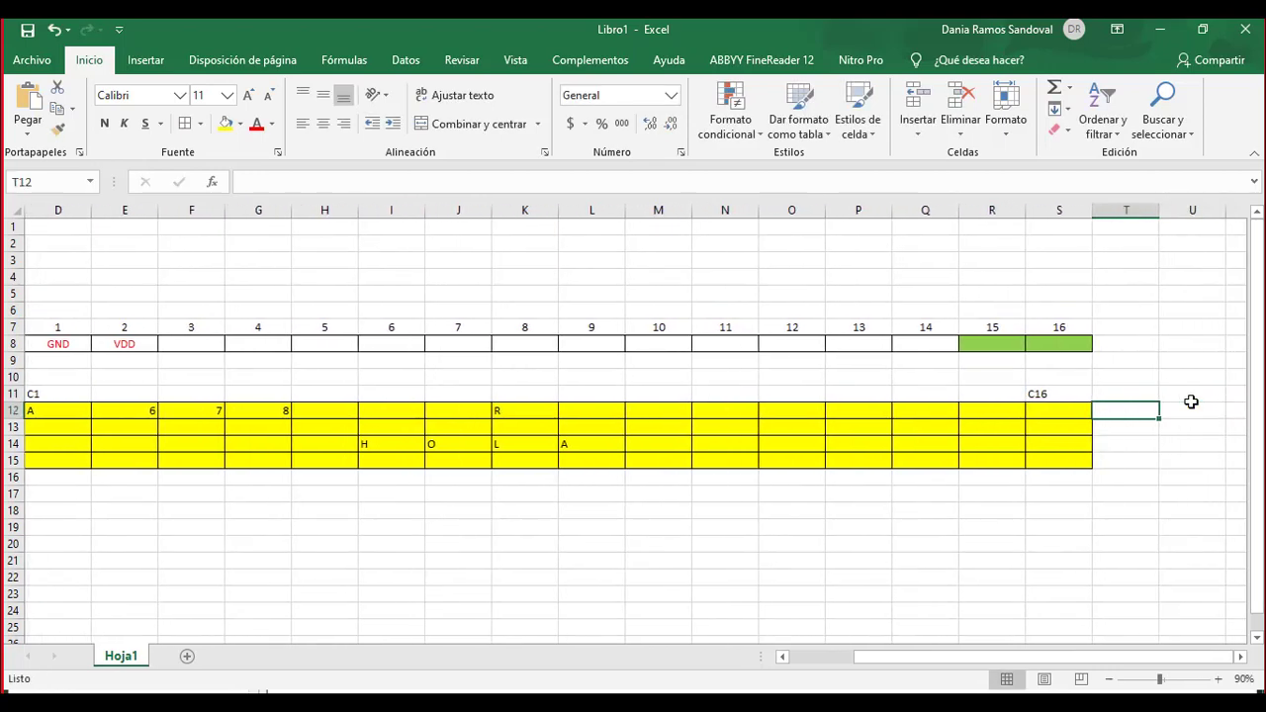
key(shift+Right)
key(shift+Right)
key(shift+Down)
key(shift+Down)
key(shift+Down)
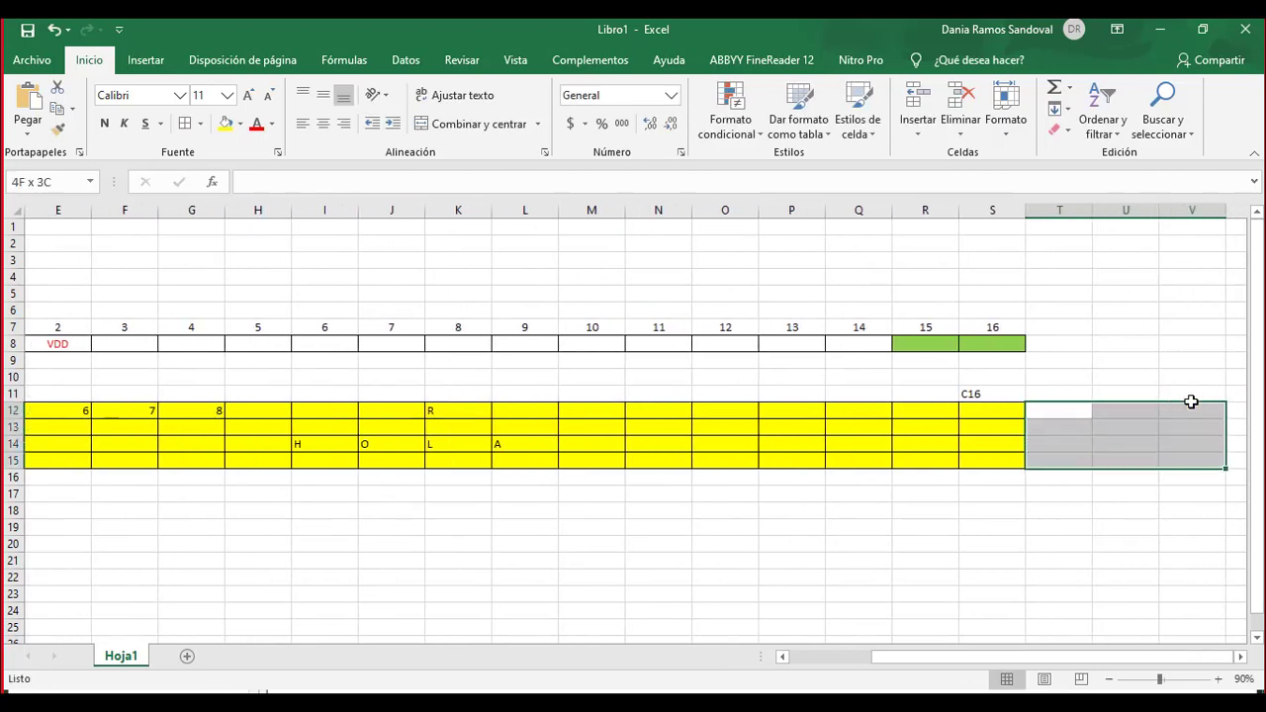
click(225, 123)
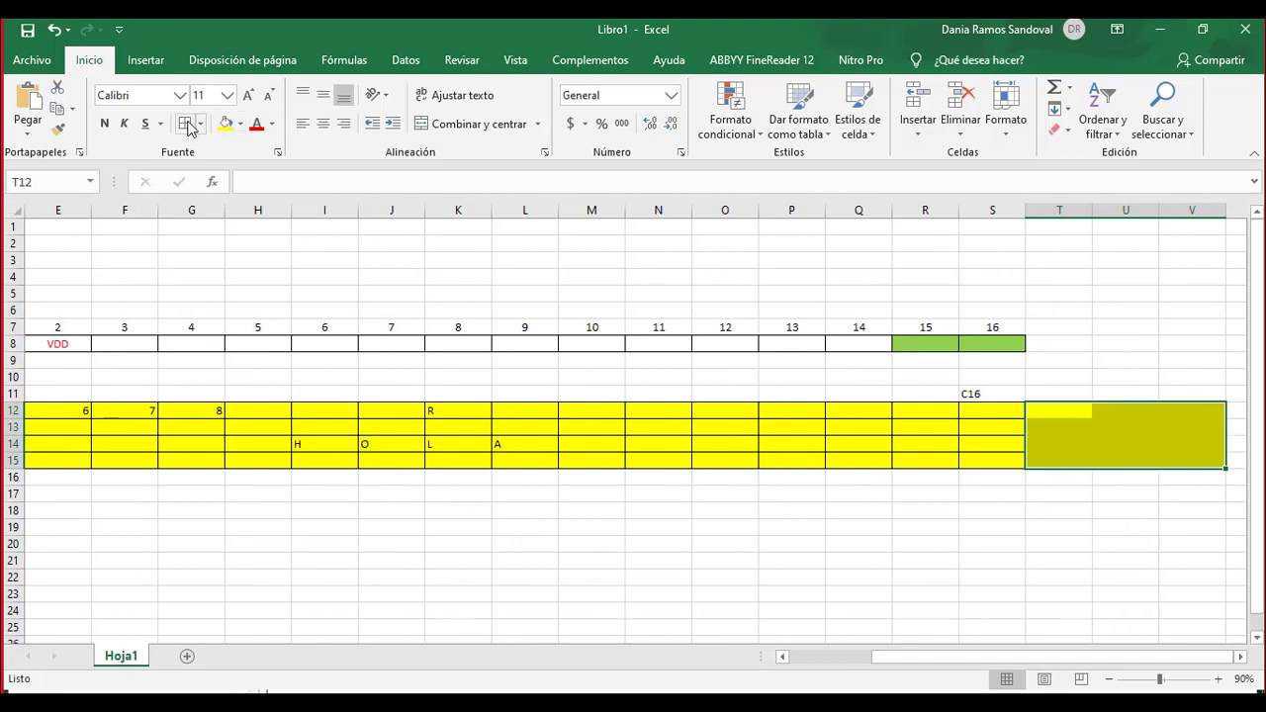
Step: Enter C20 in cell V11 as the label of the grid's last column
click(1182, 398)
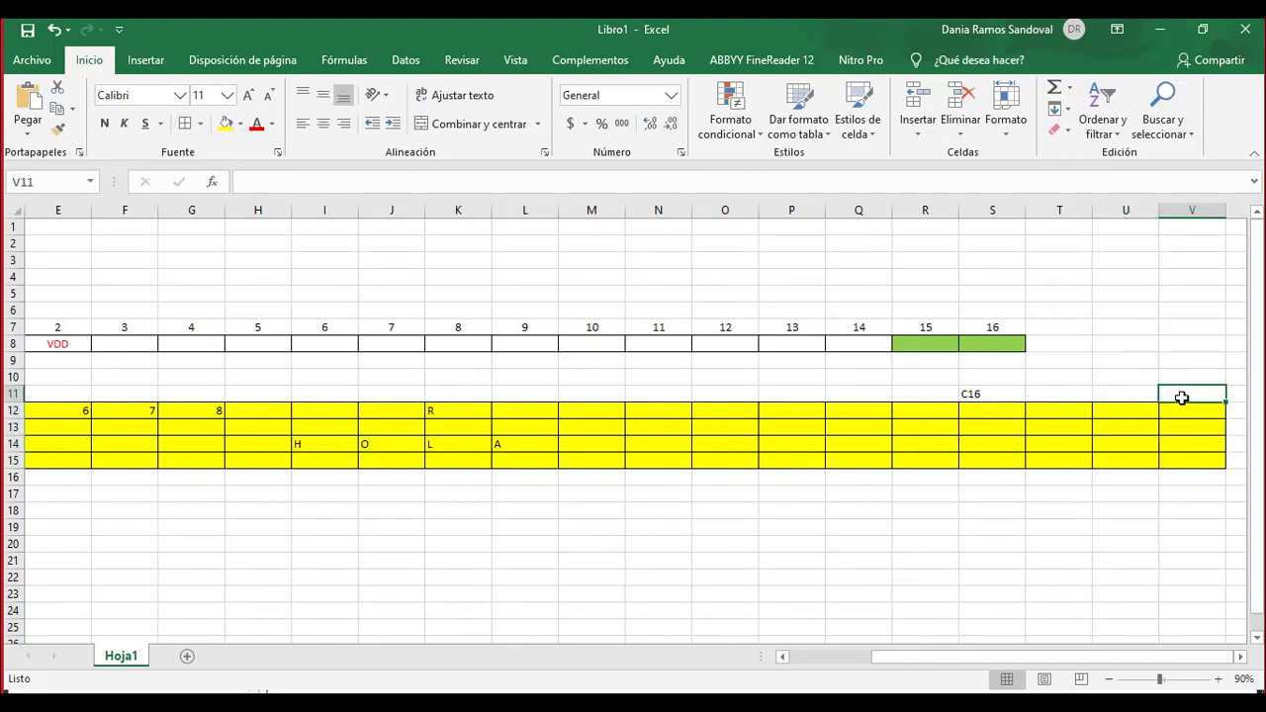
text(C)
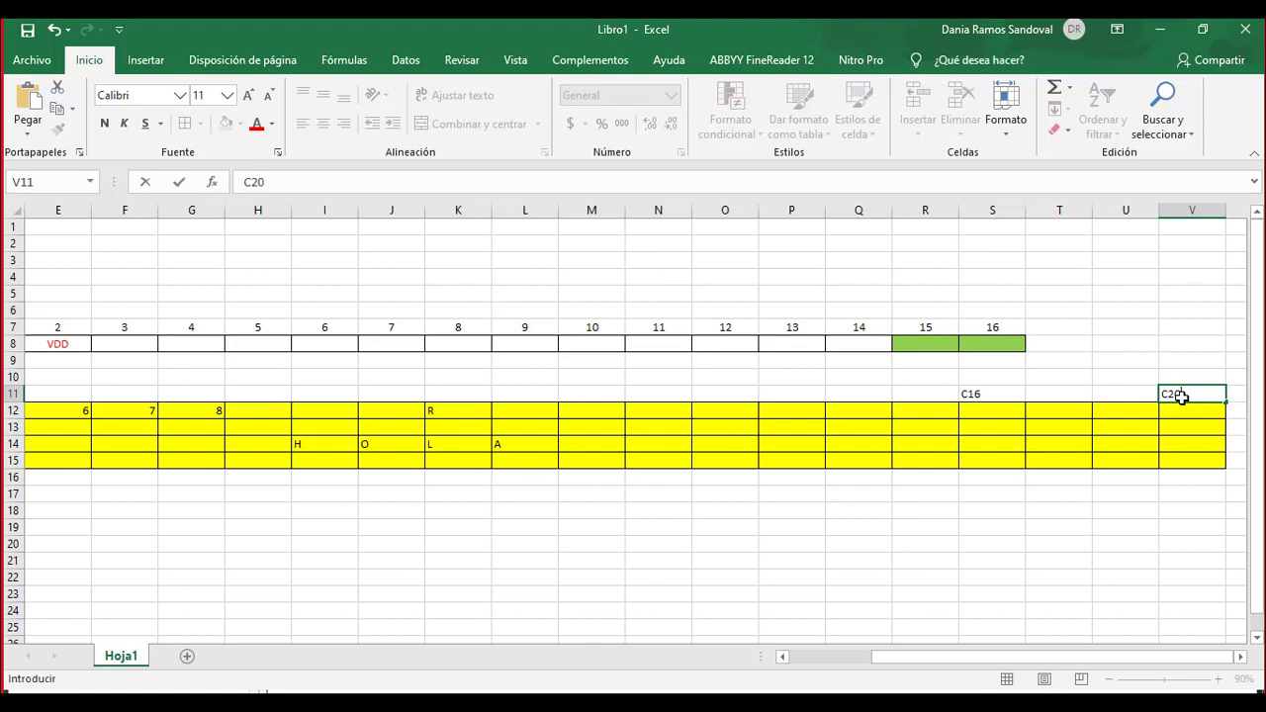
text(20)
key(Left)
Step: Examine the row labels F2 to F4 at the start of the grid
key(Left)
key(Left)
key(Left)
key(Left)
key(Left)
key(Left)
key(Left)
key(Left)
key(Left)
key(Left)
key(Left)
key(Left)
key(Left)
key(Left)
key(Left)
key(Left)
key(Left)
key(Left)
key(Left)
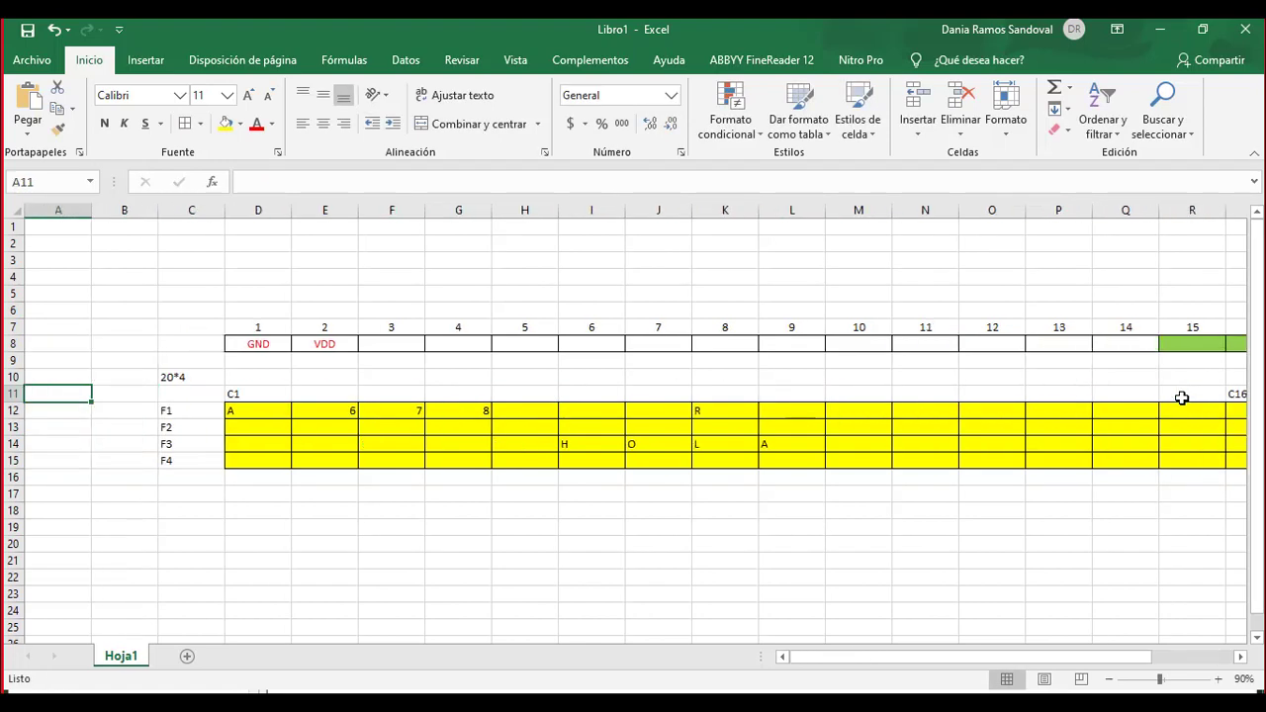
key(Right)
key(Right)
key(Down)
key(Down)
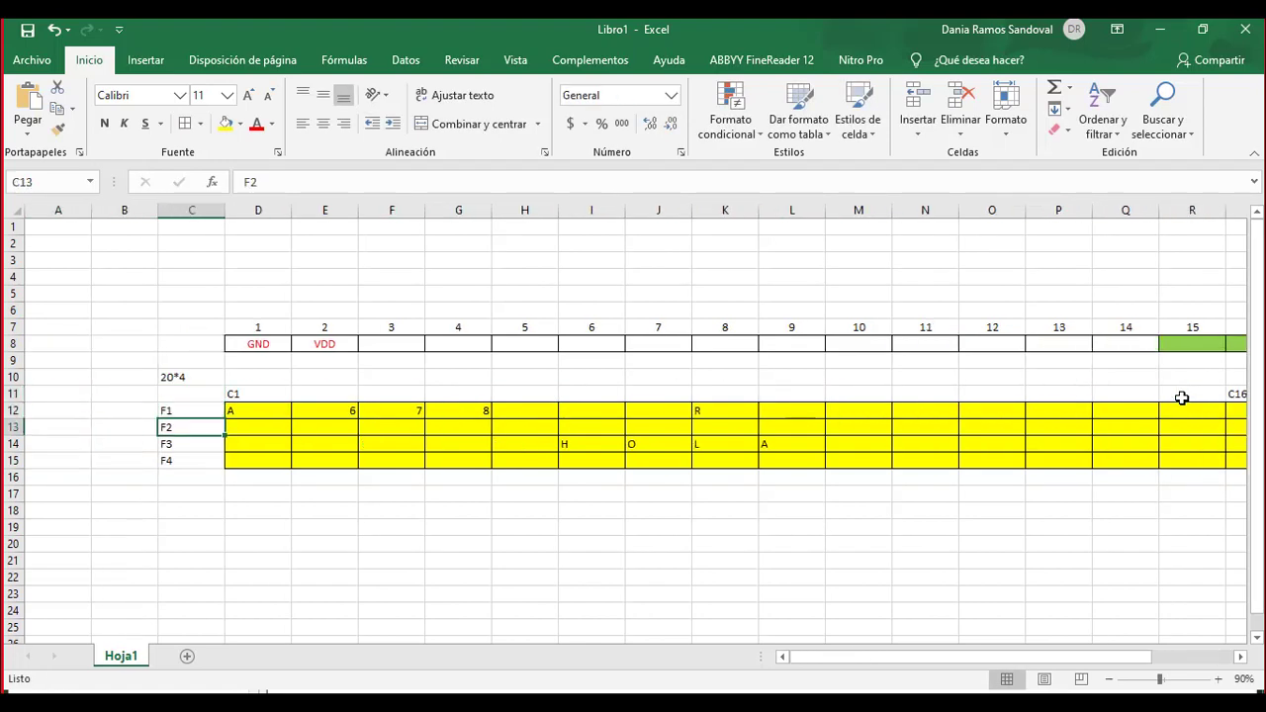
key(shift+Down)
key(shift+Down)
key(shift+Down)
key(shift+Up)
Step: Examine the column heading cells after C1, the size label in C10 and the first cells of the grid
key(Up)
key(Up)
key(Right)
key(Right)
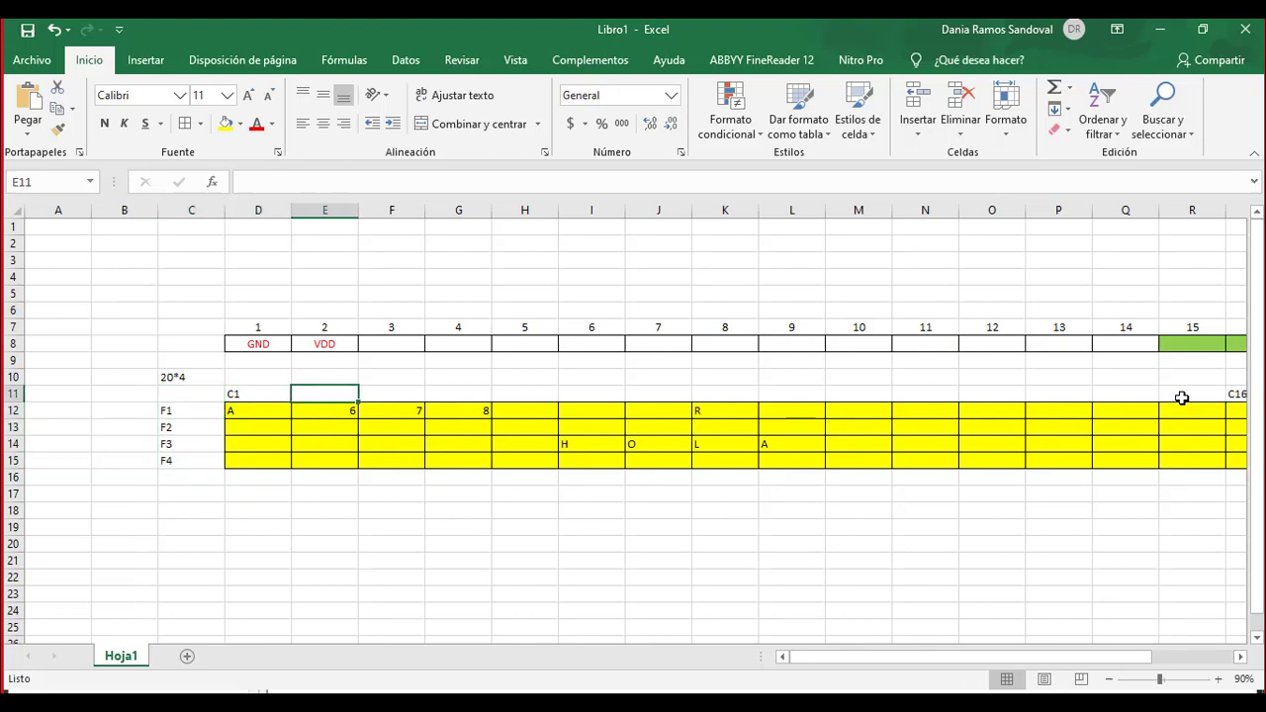
key(shift+Right)
key(shift+Right)
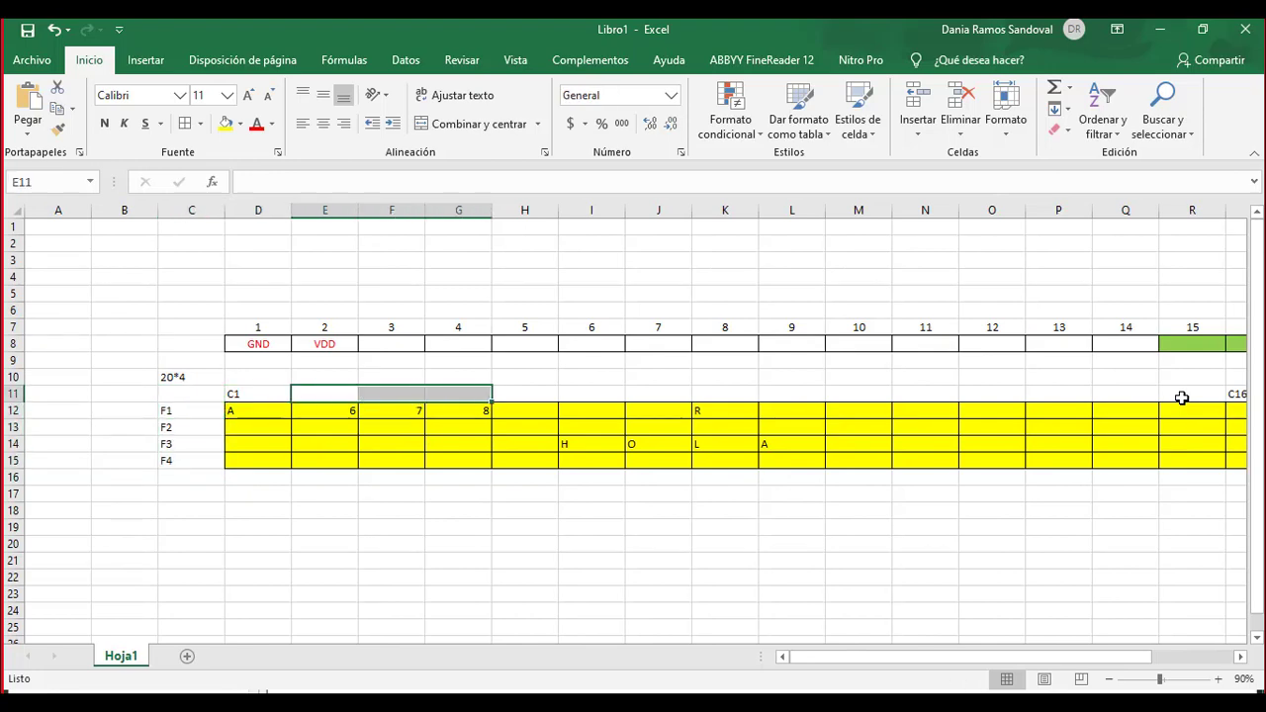
click(164, 378)
click(258, 412)
key(Down)
key(Down)
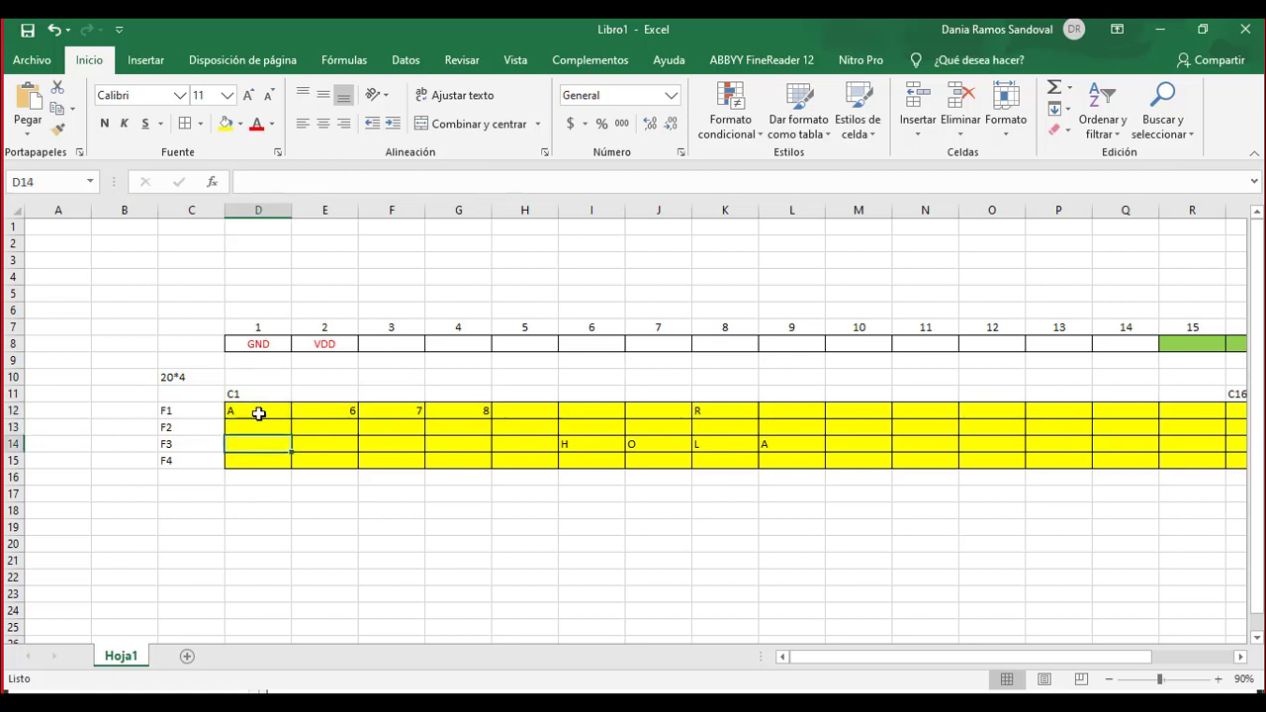
click(205, 379)
click(196, 423)
key(Up)
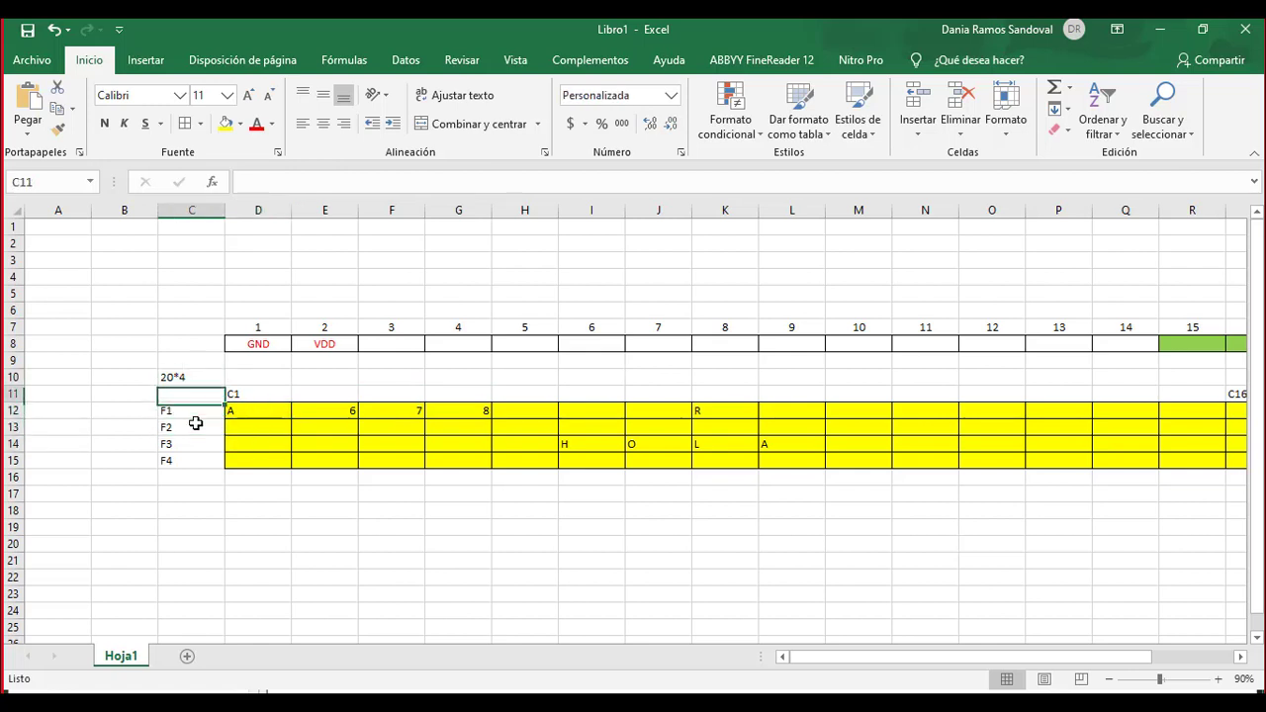
Step: Enter R in cell N13 and T in cell O14 as sample characters in the grid
key(Up)
key(Right)
key(Right)
key(Down)
key(Down)
key(Right)
key(Right)
key(Right)
key(Right)
key(Right)
key(Right)
key(Right)
key(Right)
key(Right)
key(Right)
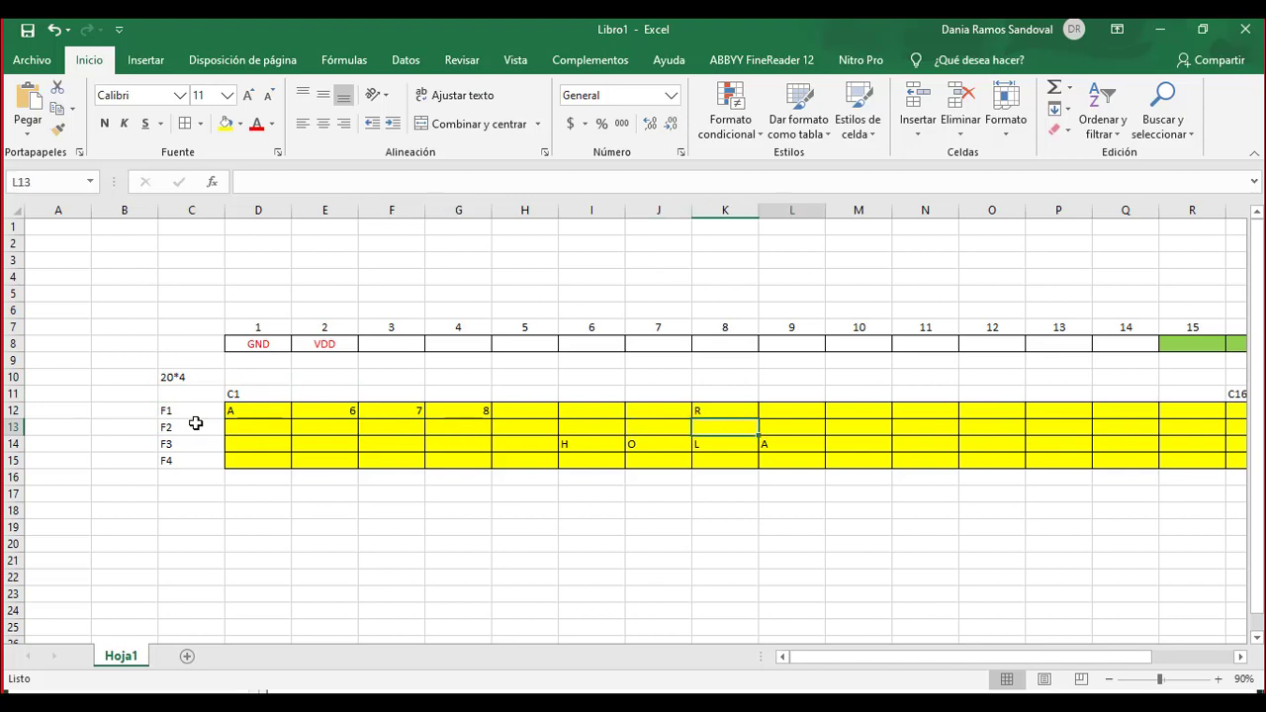
key(Left)
text(R)
key(Right)
key(Down)
text(T)
key(Return)
Step: Highlight row F1 from its label in C12 across the grid to review its character positions
key(Left)
key(Left)
key(Left)
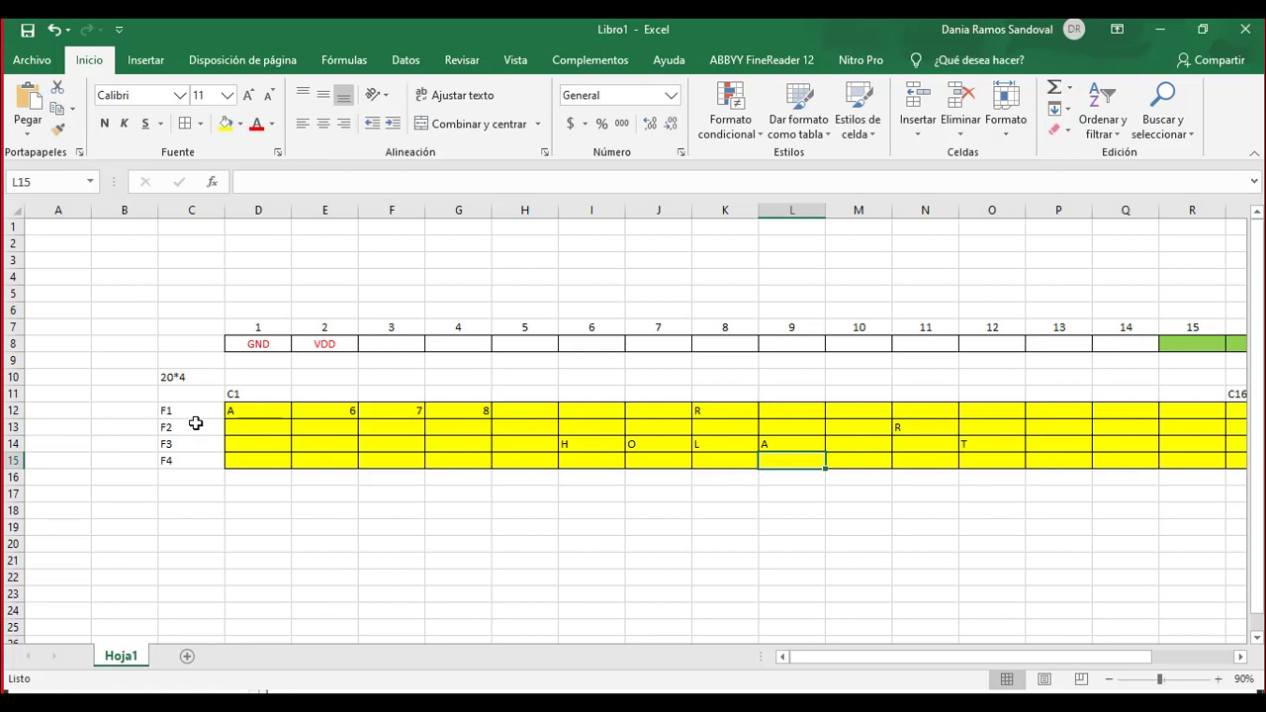
key(Left)
key(Left)
key(Left)
key(Left)
key(Left)
key(Left)
key(Left)
key(Left)
key(Left)
key(Left)
key(Left)
key(Up)
key(Up)
key(Right)
key(Right)
key(Up)
key(Right)
key(Left)
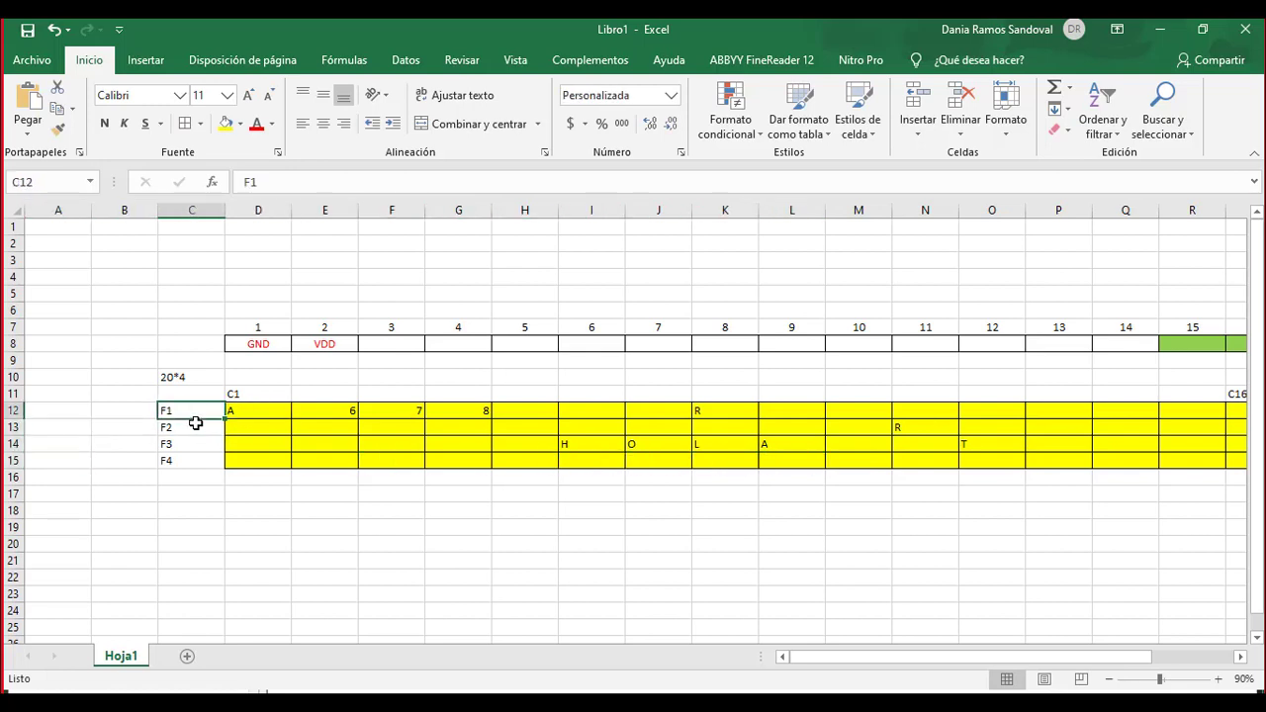
key(shift+Right)
key(shift+Right)
key(shift+Right)
key(shift+Right)
key(shift+Right)
key(shift+Right)
key(shift+Right)
key(shift+Right)
key(shift+Right)
key(shift+Right)
key(shift+Right)
key(shift+Right)
key(shift+Right)
key(shift+Right)
key(shift+Right)
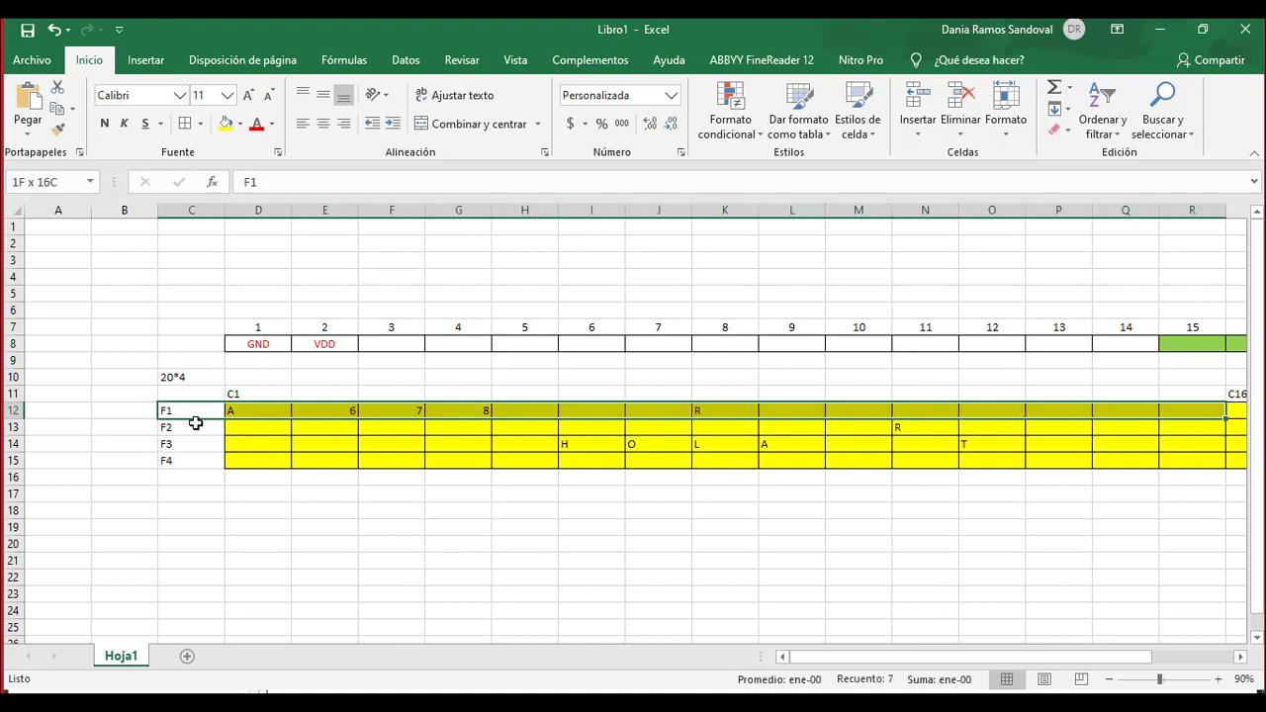
key(shift+Right)
key(shift+Right)
Step: Highlight row F2 from its label in C13 across to column S to review its character positions
key(Left)
key(Down)
key(Right)
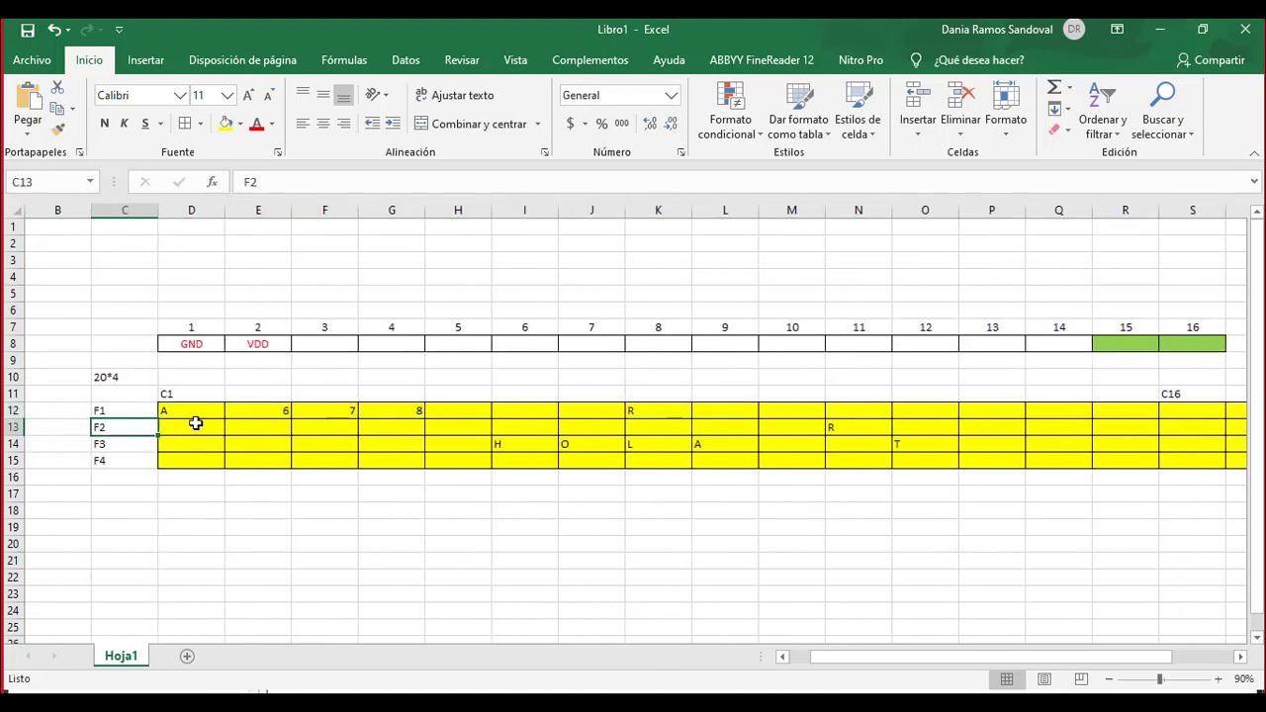
key(shift+Right)
key(shift+Right)
key(shift+Right)
key(shift+Right)
key(shift+Right)
key(shift+Right)
key(shift+Right)
key(shift+Right)
key(shift+Right)
key(shift+Right)
key(shift+Right)
key(shift+Right)
key(shift+Right)
key(shift+Right)
key(shift+Right)
key(shift+Right)
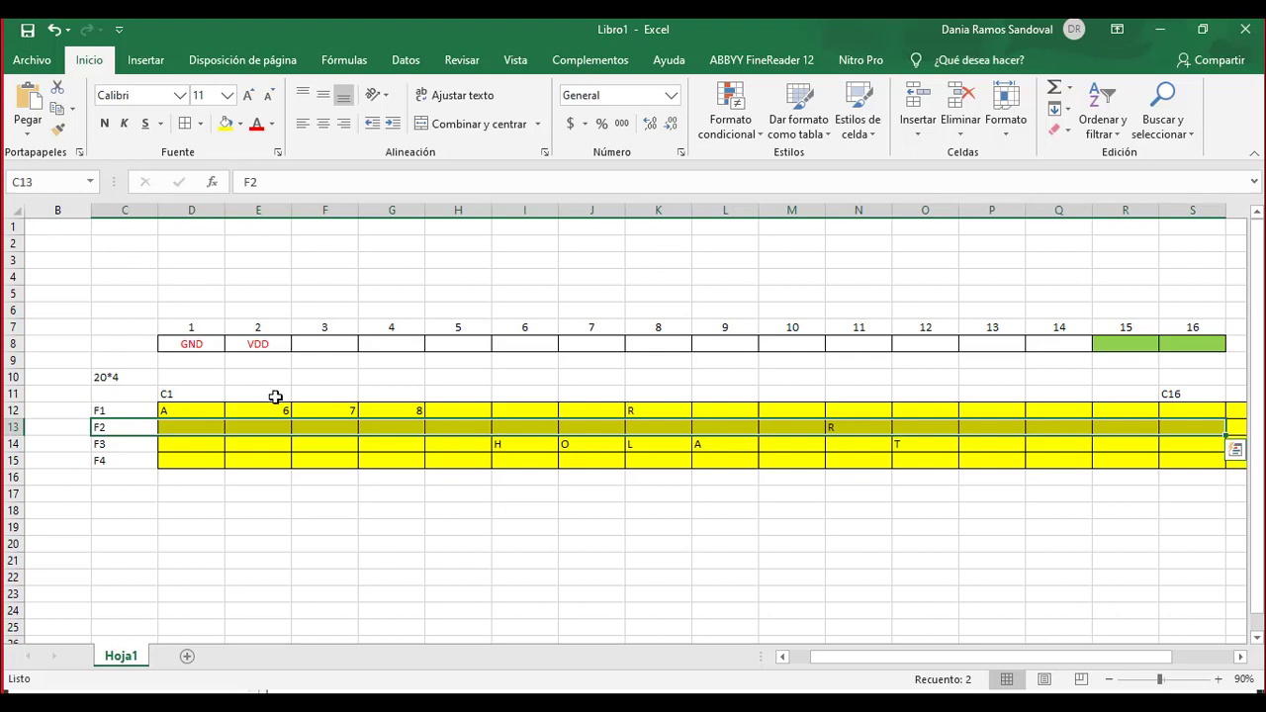
click(484, 448)
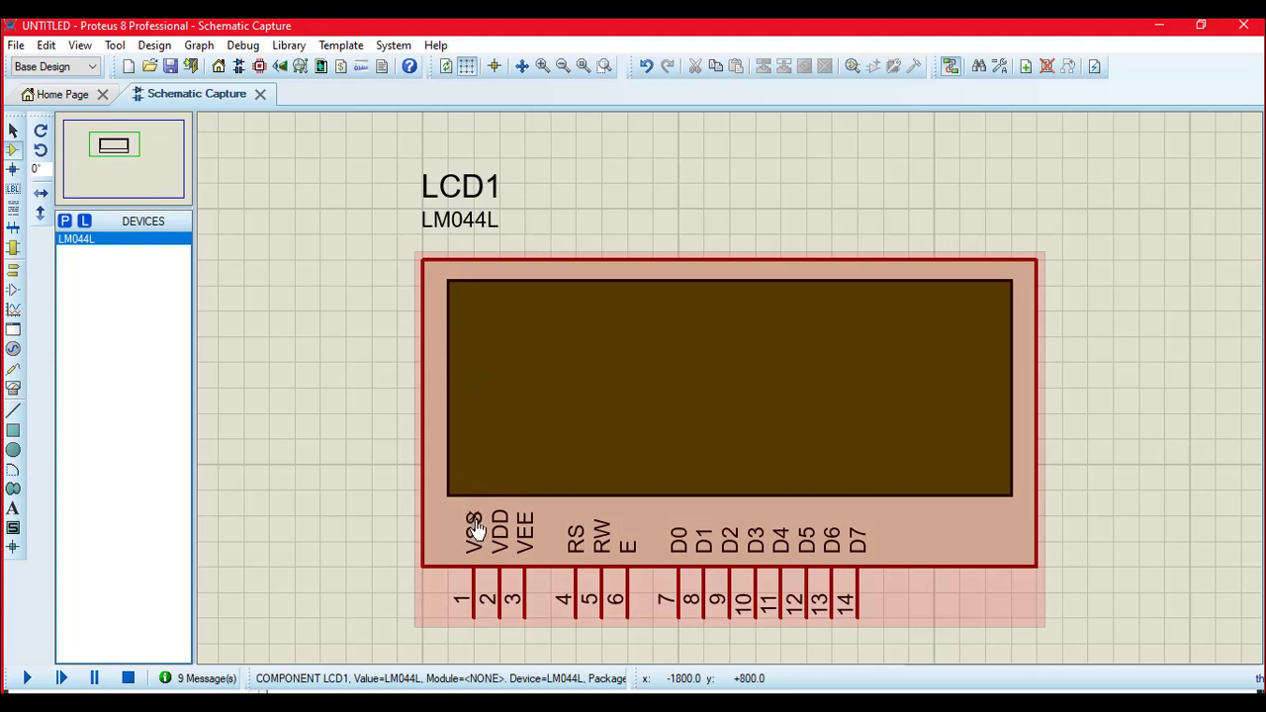
Step: In the Proteus schematic, place a ground terminal below the LM044L LCD and wire it to the VSS pin
scroll(709, 461, down, 1)
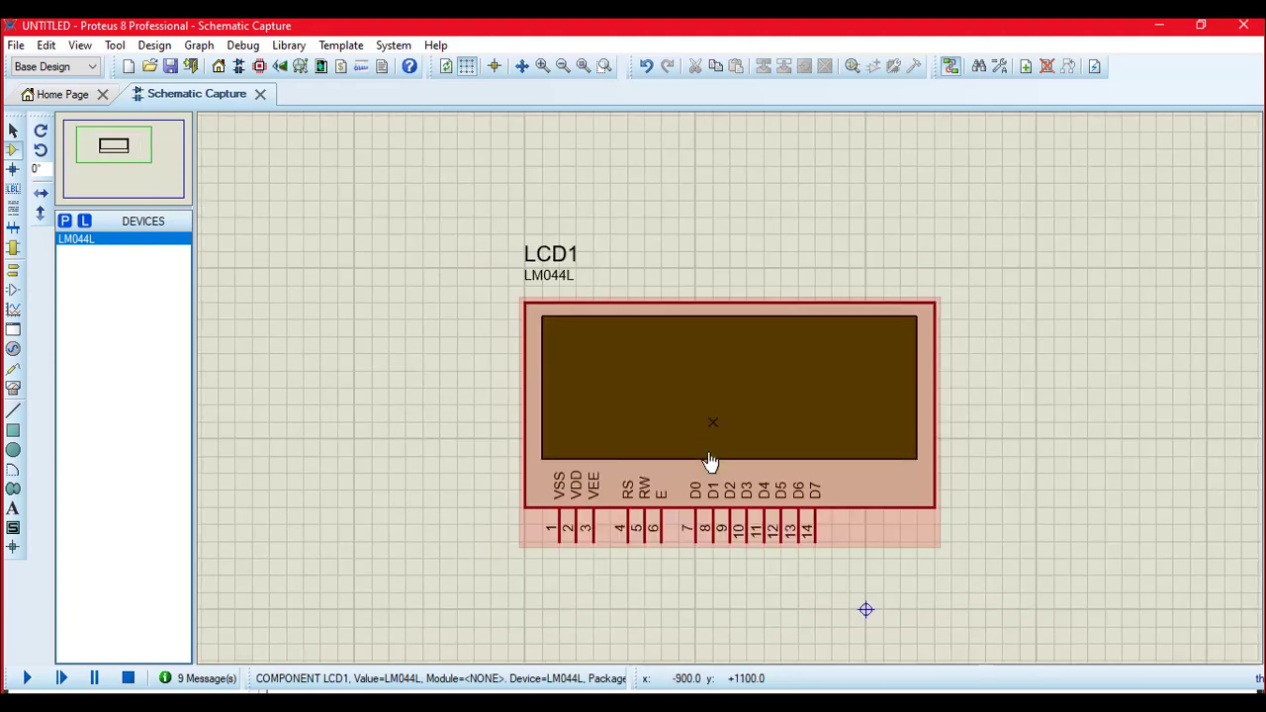
drag(159, 188, 109, 149)
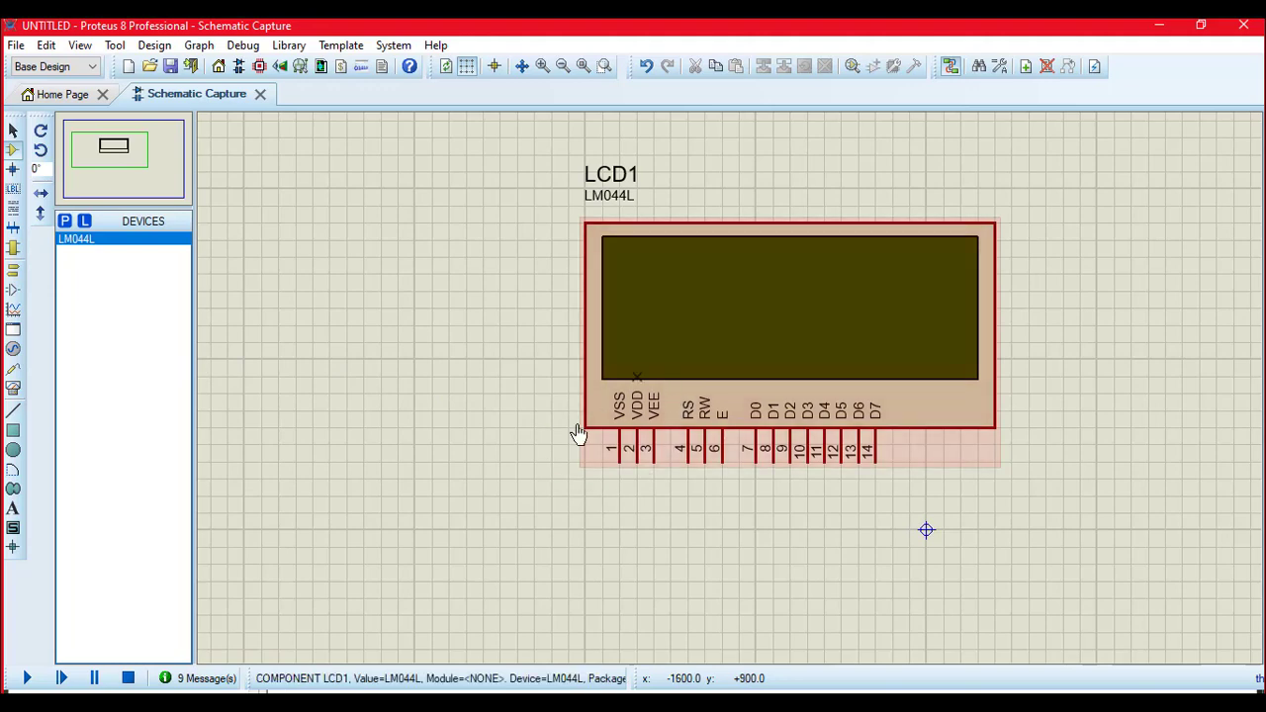
click(13, 273)
click(87, 300)
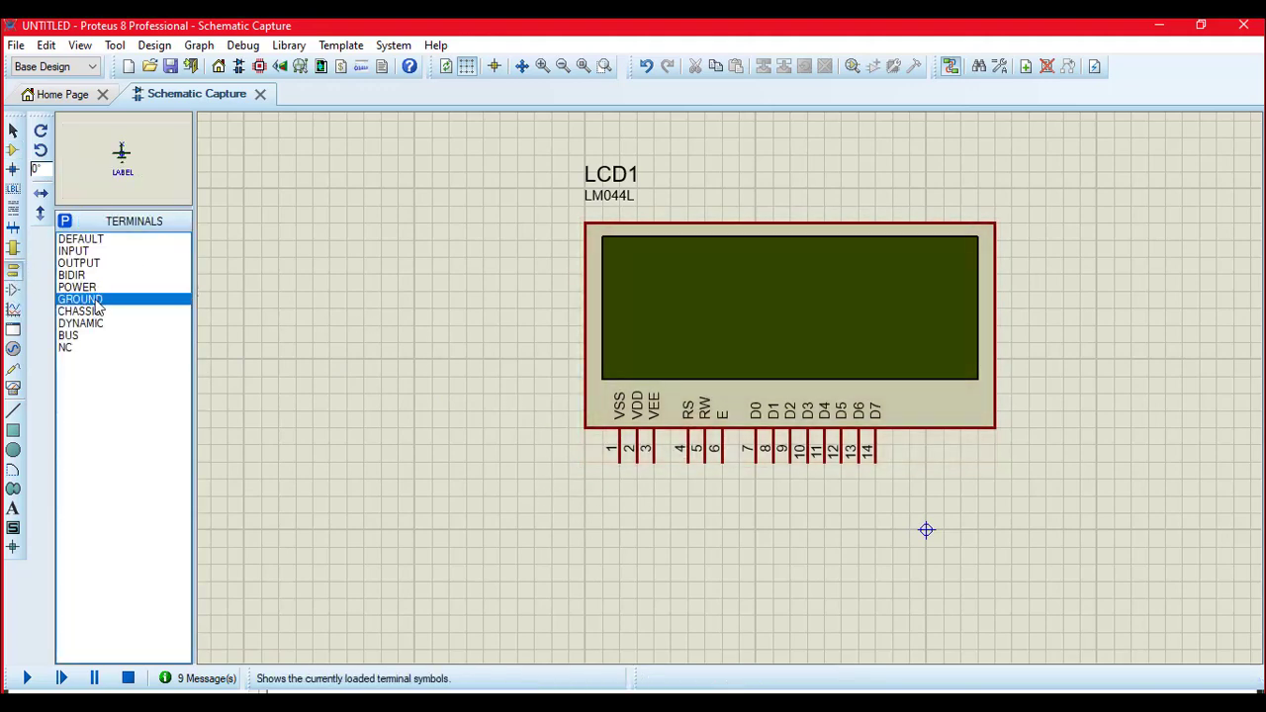
click(551, 494)
click(551, 462)
click(620, 462)
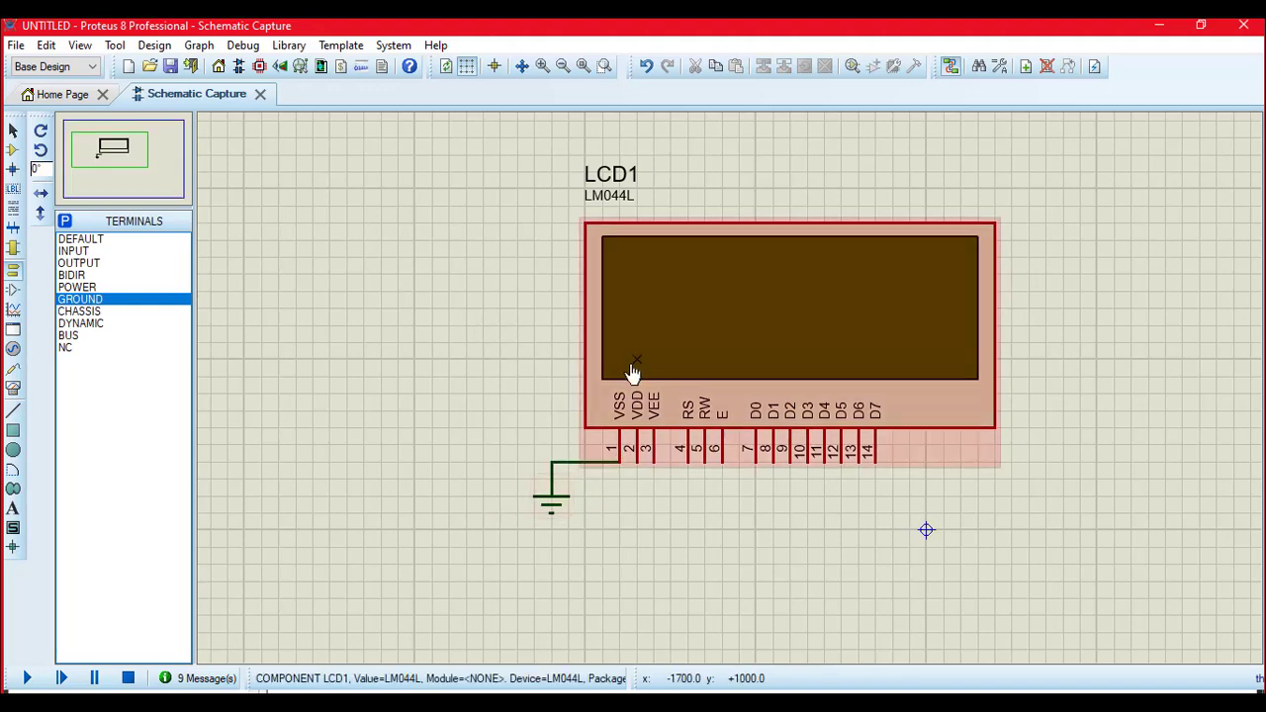
Step: Place a power terminal below the LCD, wire it to the VDD pin and label it VDD
click(77, 287)
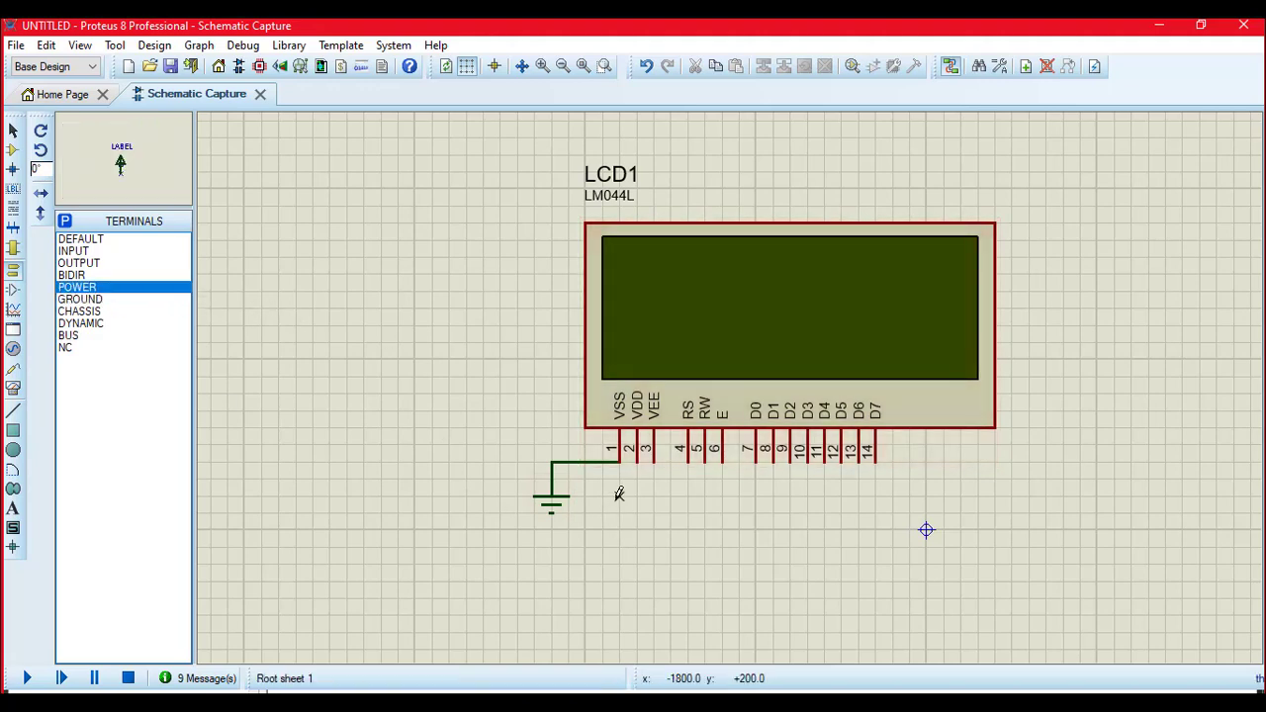
click(603, 512)
click(637, 457)
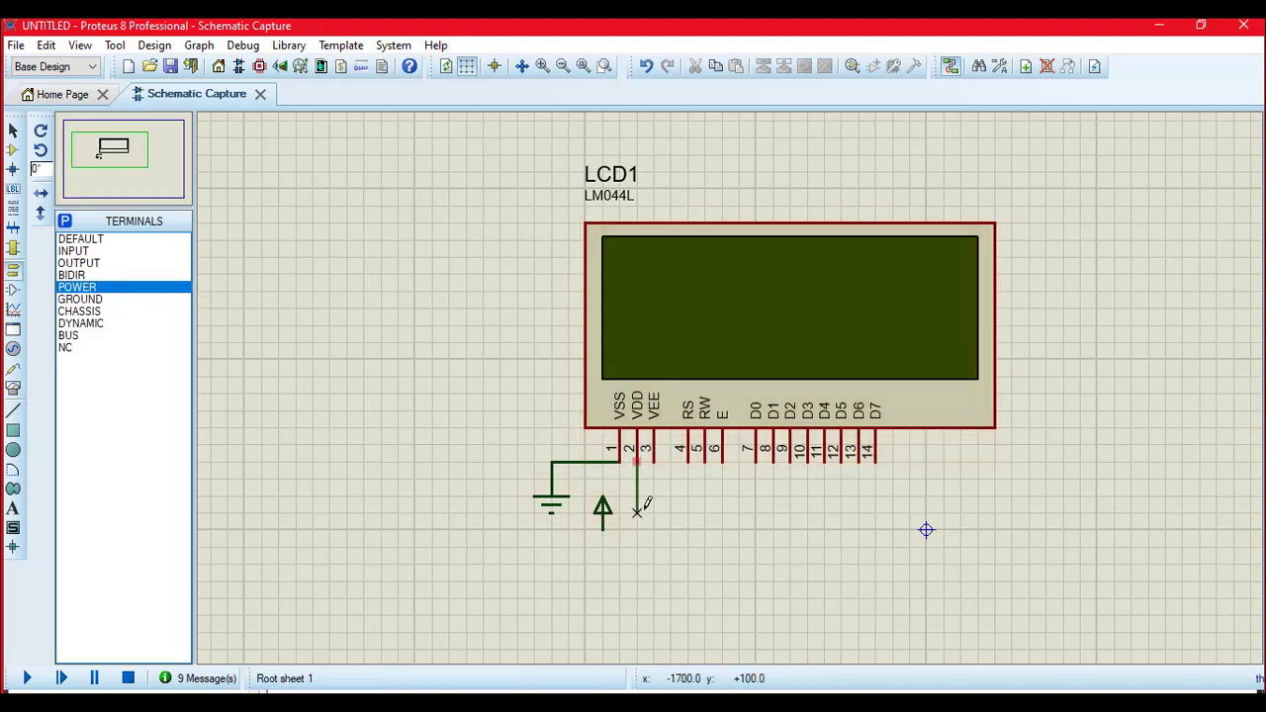
click(603, 528)
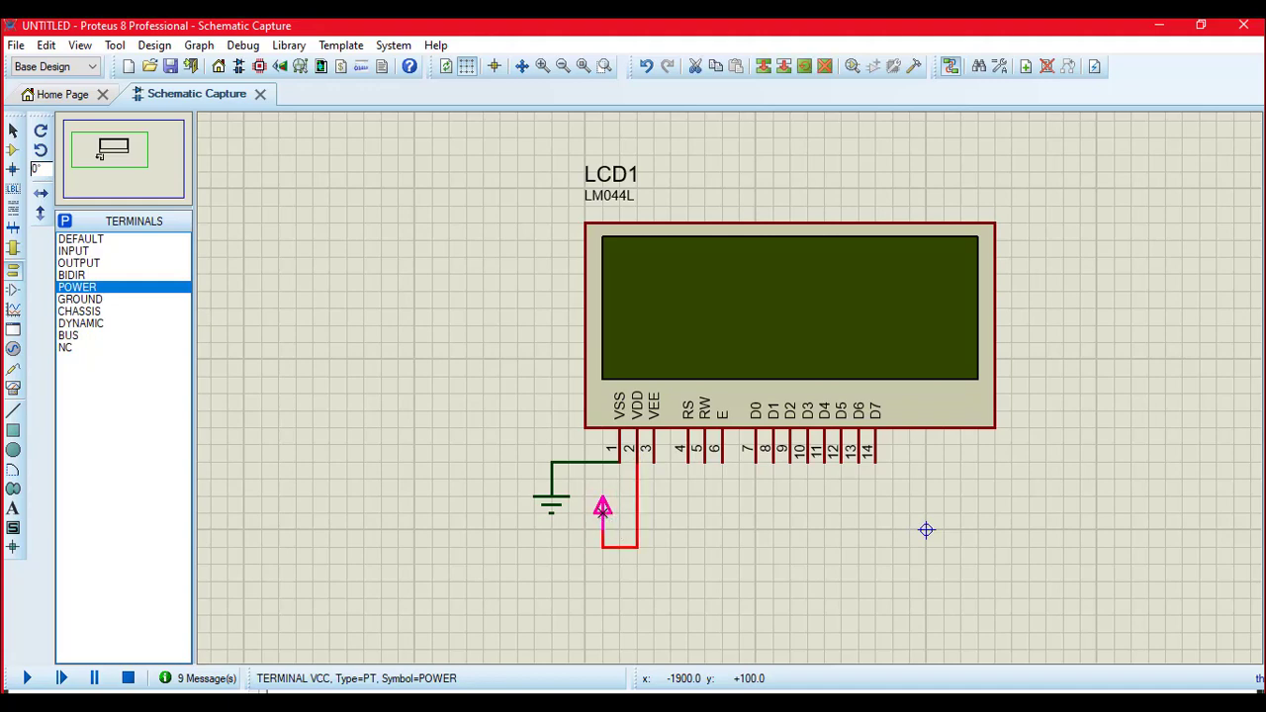
double_click(603, 514)
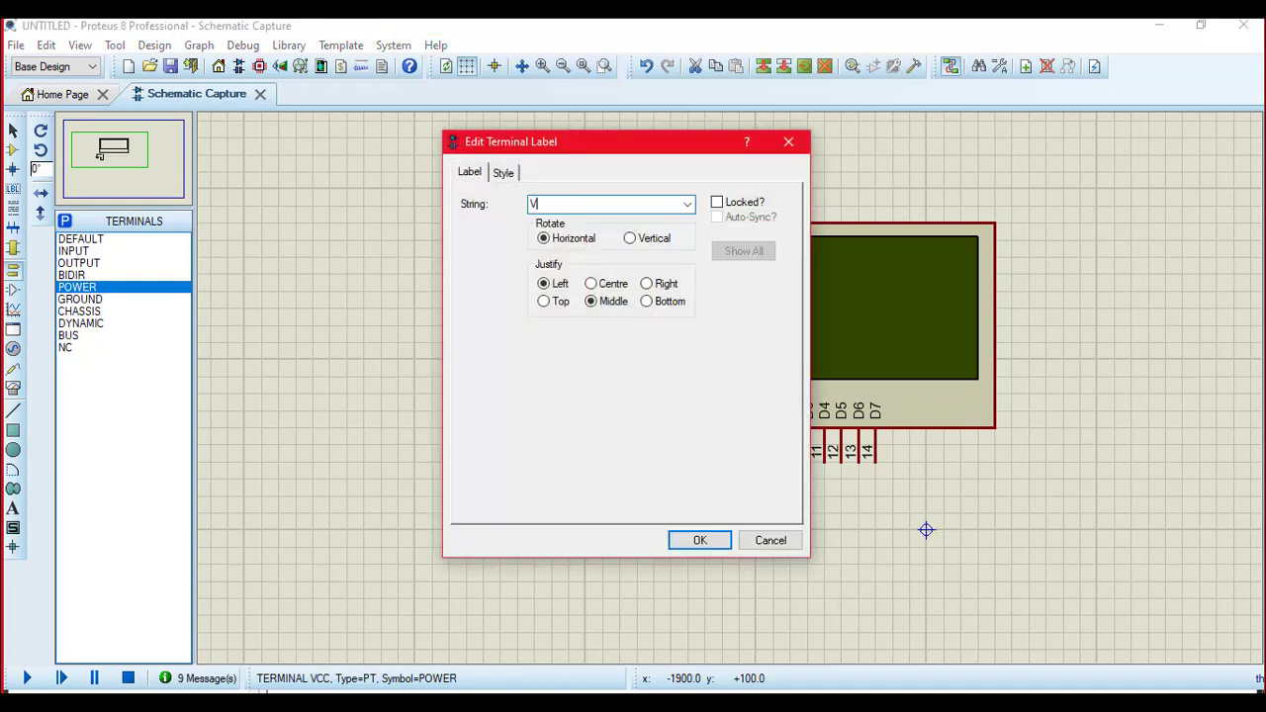
key(Return)
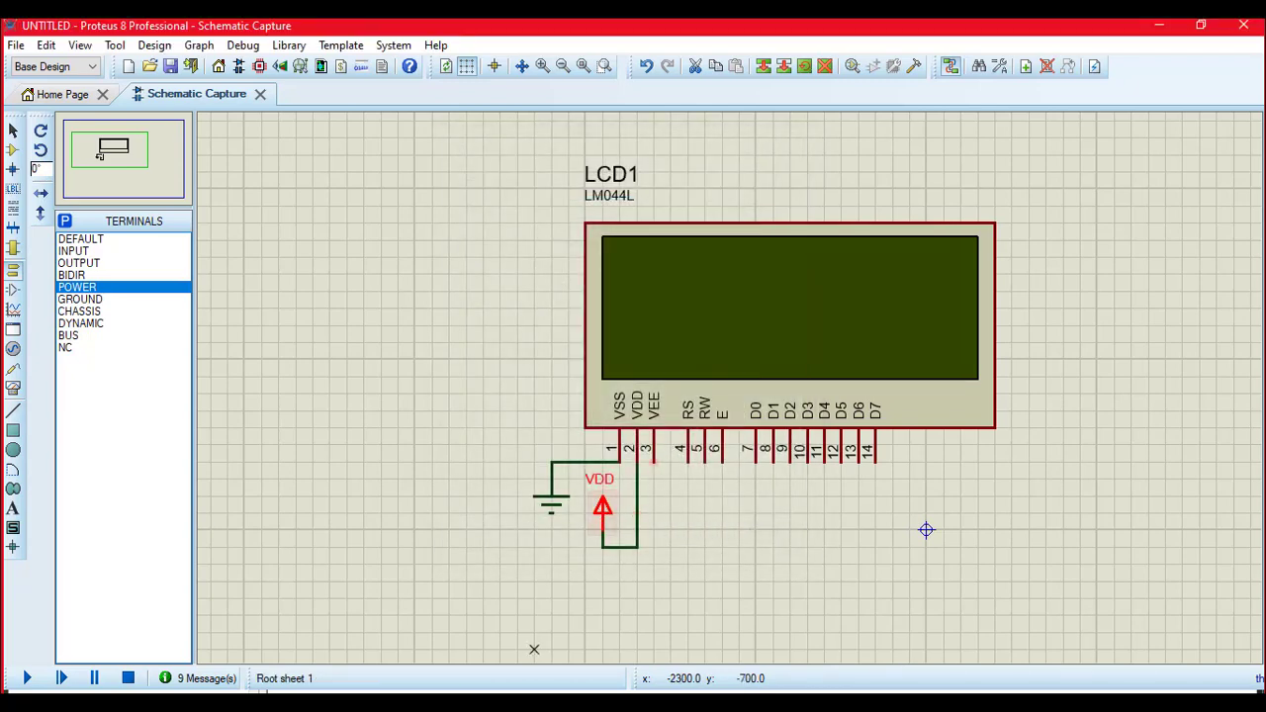
Step: Switch to Excel and enter CONSTRASTE in F8 as the function of pin 3
click(480, 594)
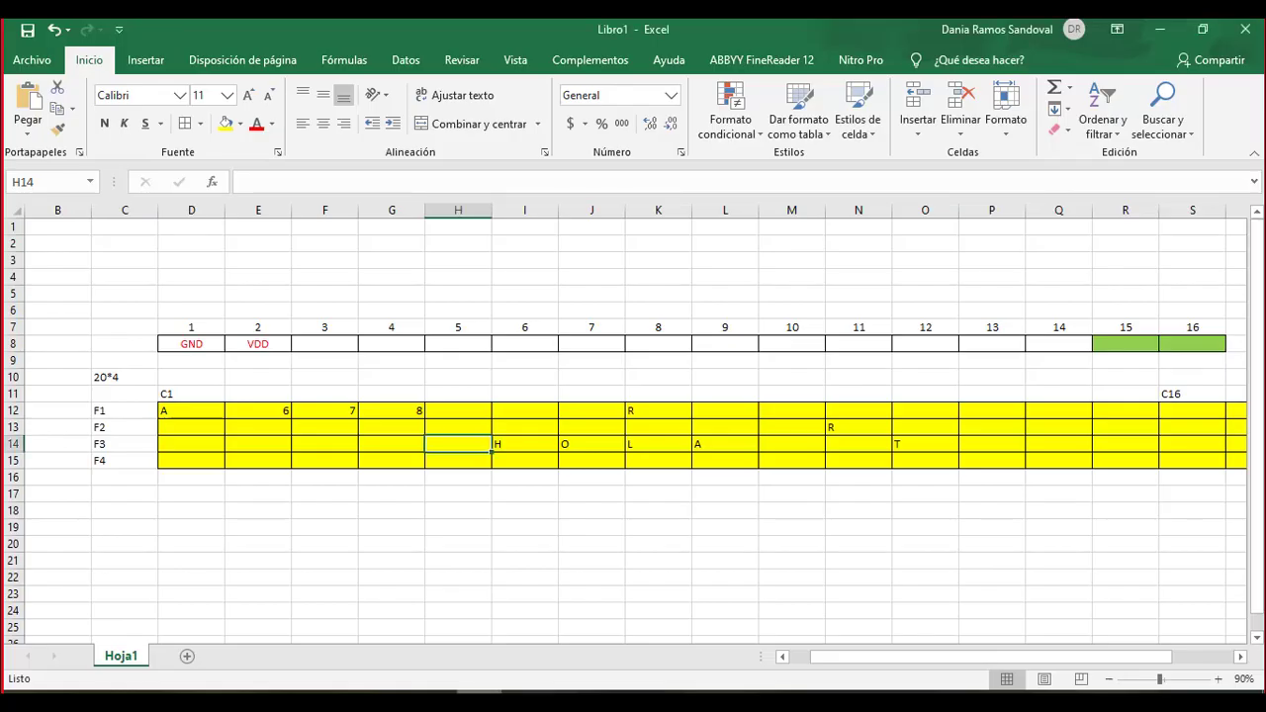
click(317, 341)
text(CONSTRASTE)
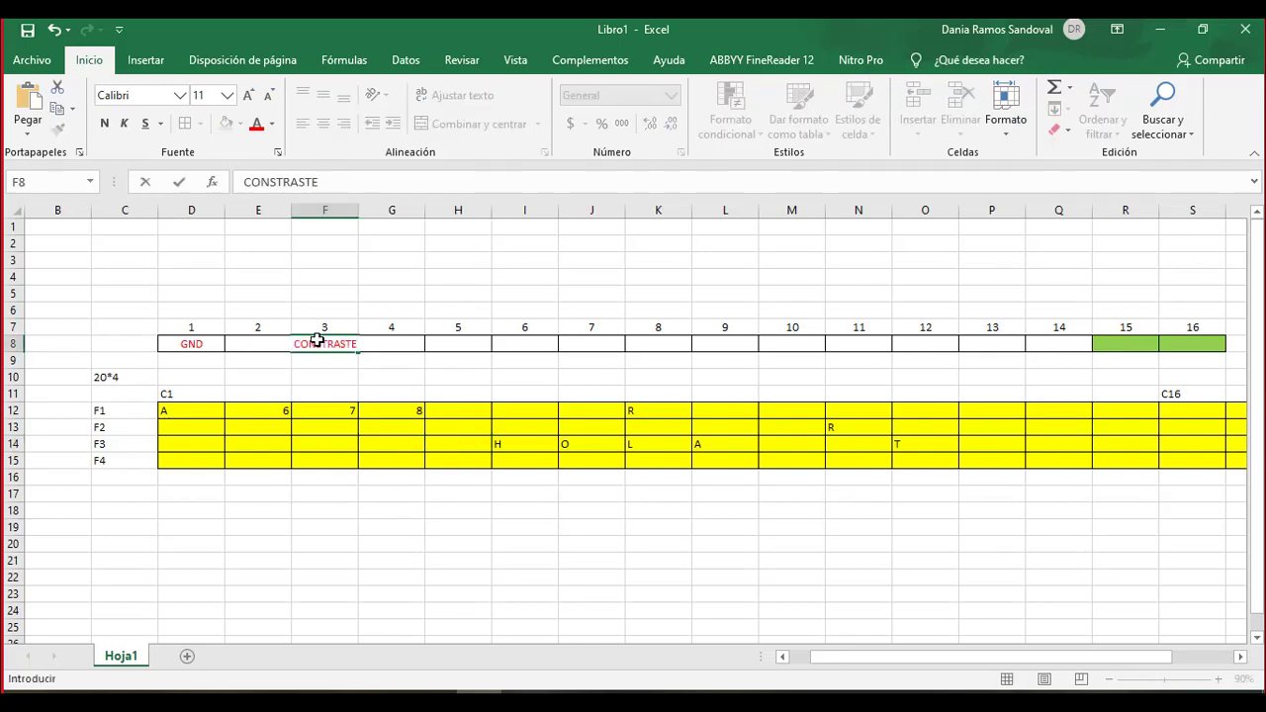
key(Return)
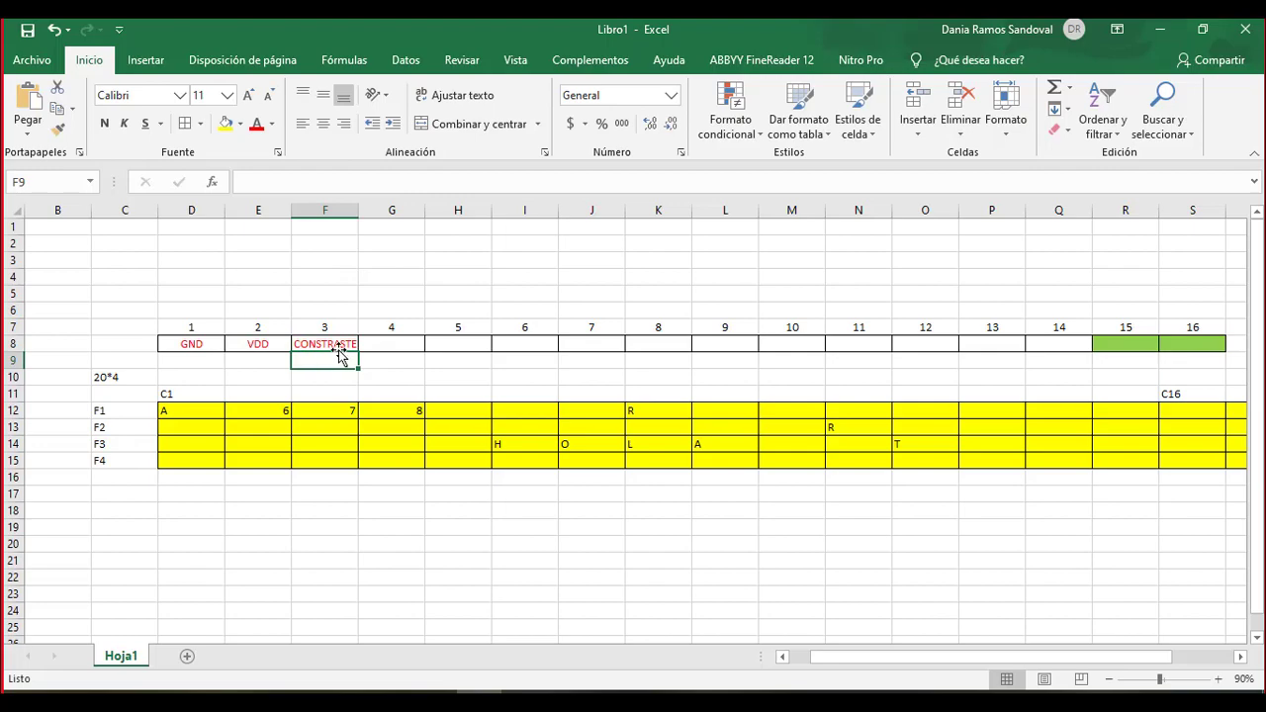
click(333, 344)
Step: Switch to Proteus, search the parts library for GRAN and add the POT-HG potentiometer from the USERDVC library to the devices
key(alt+Tab)
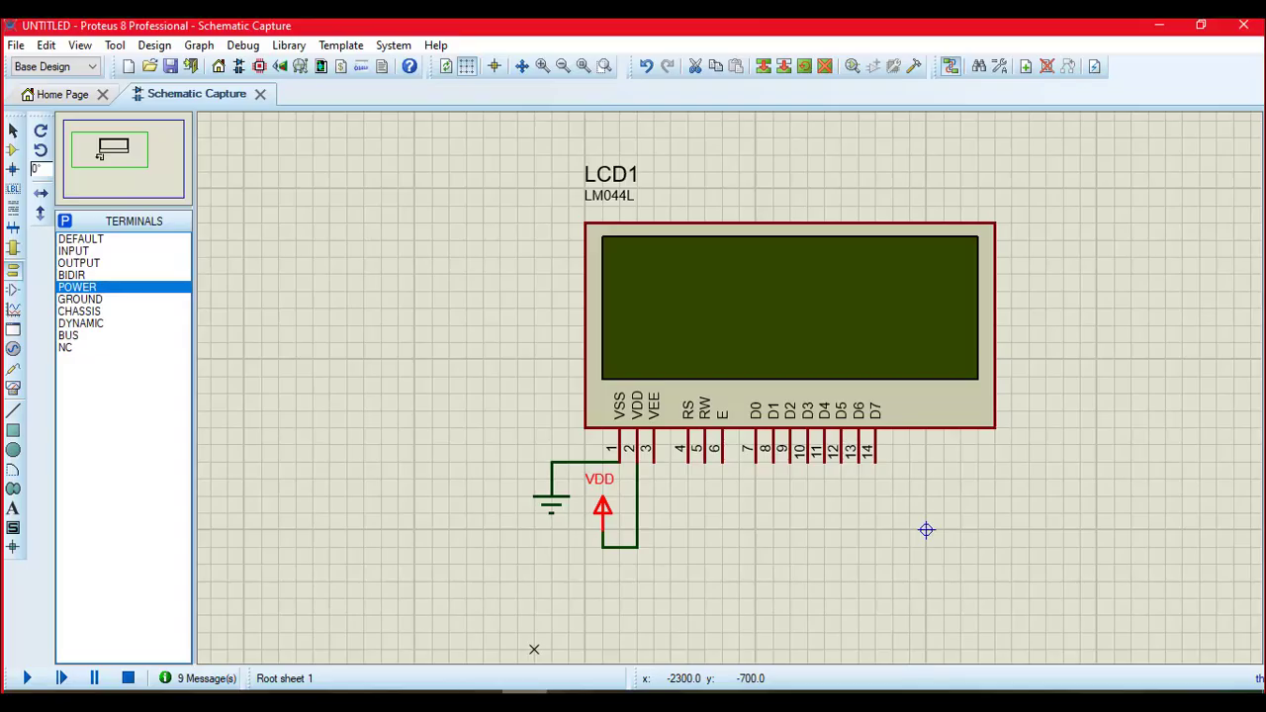
click(13, 149)
click(65, 220)
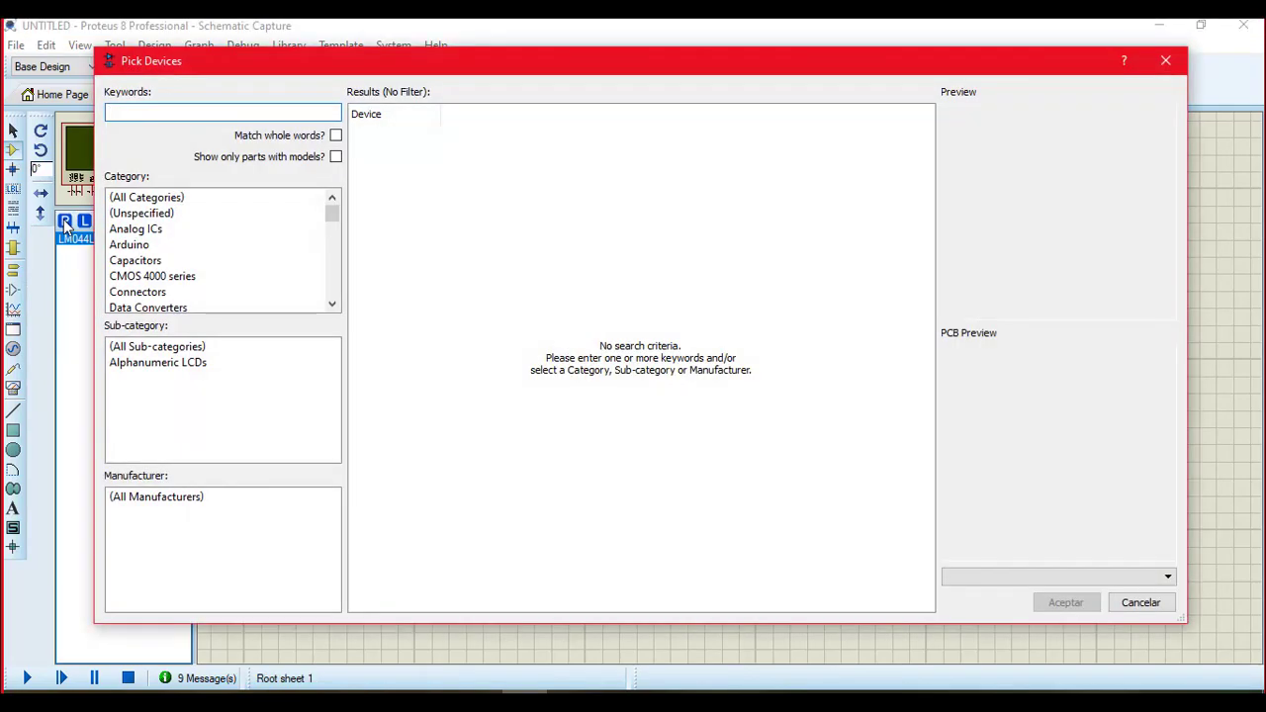
text(GRAN)
click(446, 150)
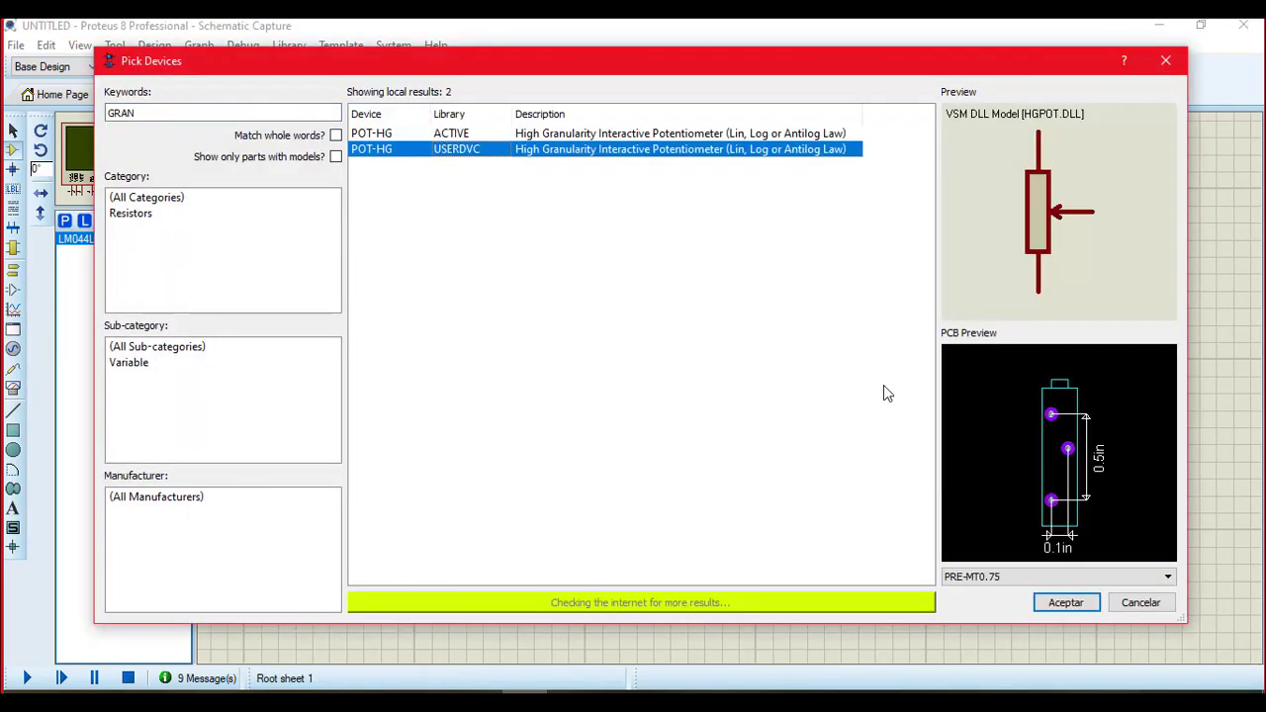
click(1066, 602)
Step: Place the POT-HG potentiometer on the schematic below the VDD power terminal
click(701, 511)
click(703, 511)
click(619, 613)
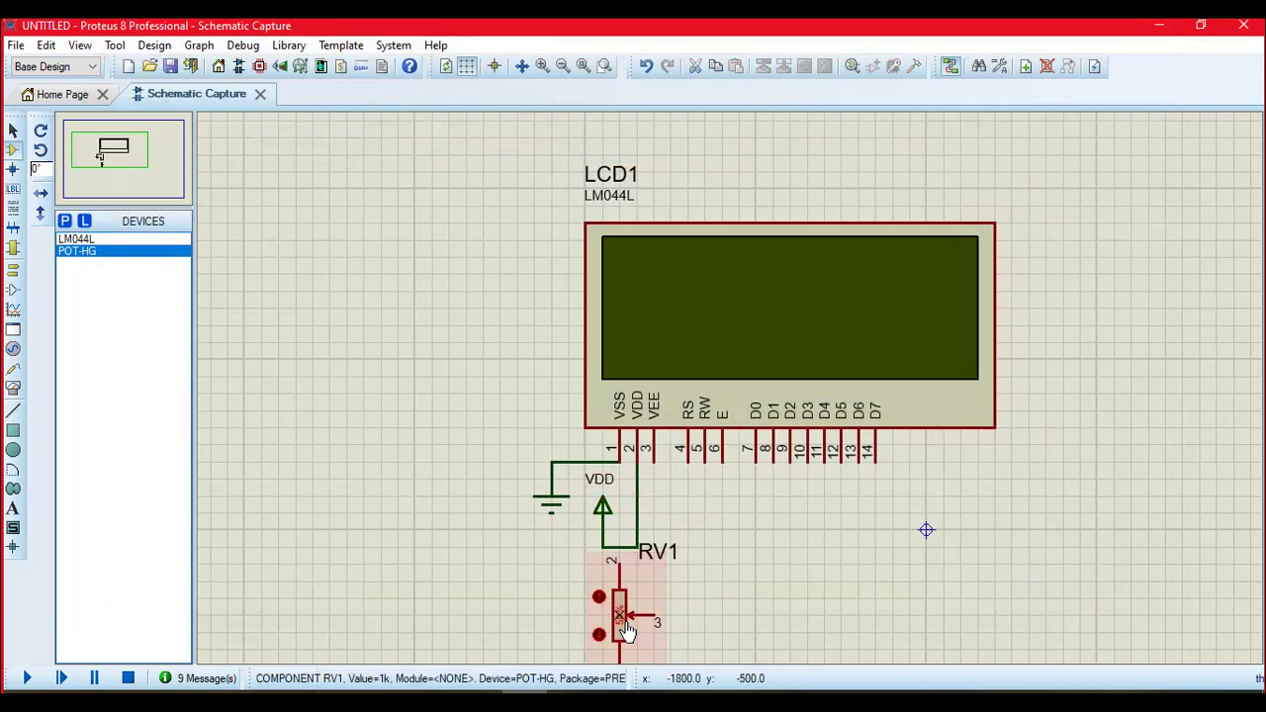
Step: Wire the potentiometer's pin 2 to the VDD supply wire above it
click(726, 517)
key(Escape)
click(619, 560)
click(635, 546)
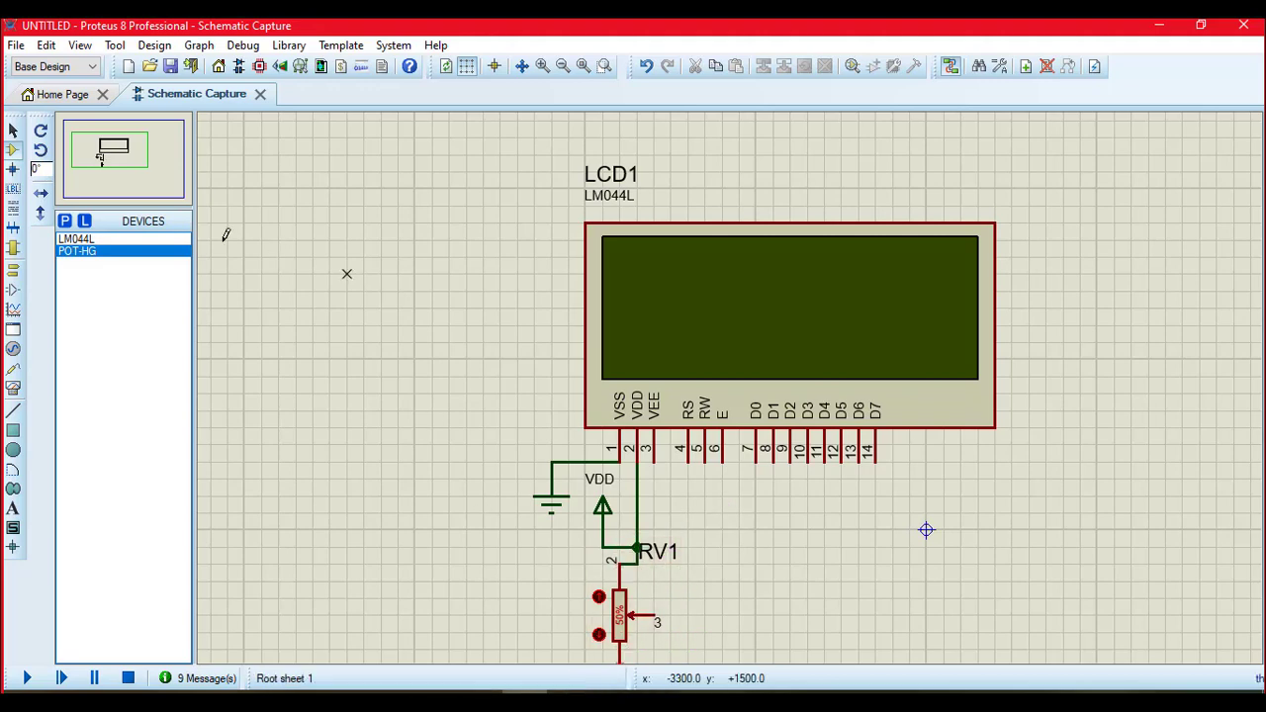
Step: Wire the potentiometer's pin 1 around the ground symbol to the VSS ground wire
click(99, 173)
click(98, 160)
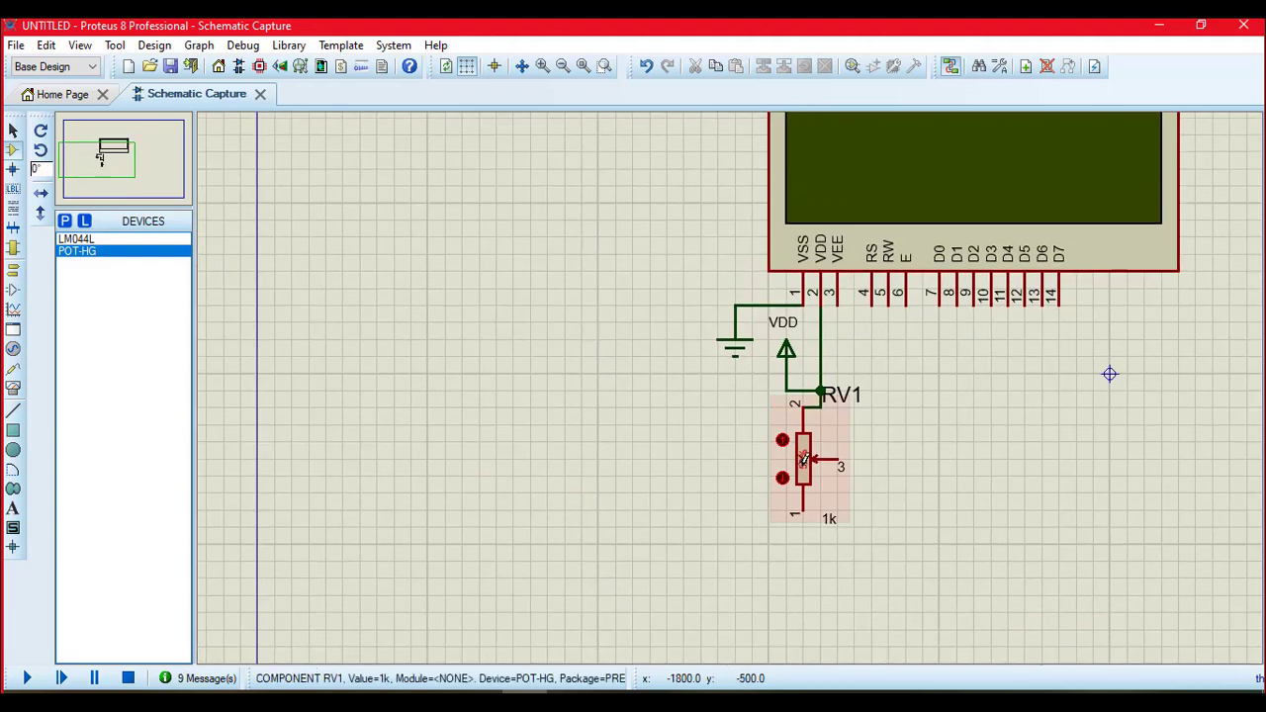
click(801, 510)
click(683, 510)
click(684, 323)
click(736, 306)
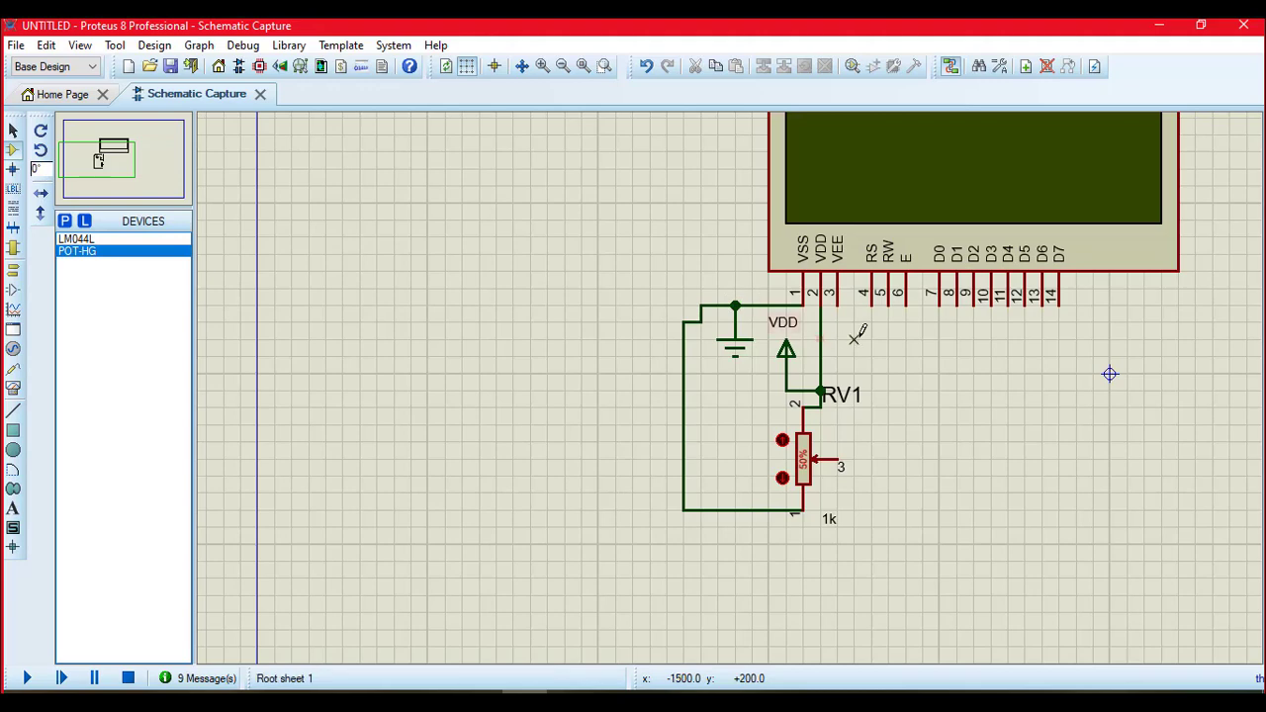
Step: Wire the potentiometer's wiper directly to the LCD's VEE pin and delete that wire again
click(841, 457)
click(837, 306)
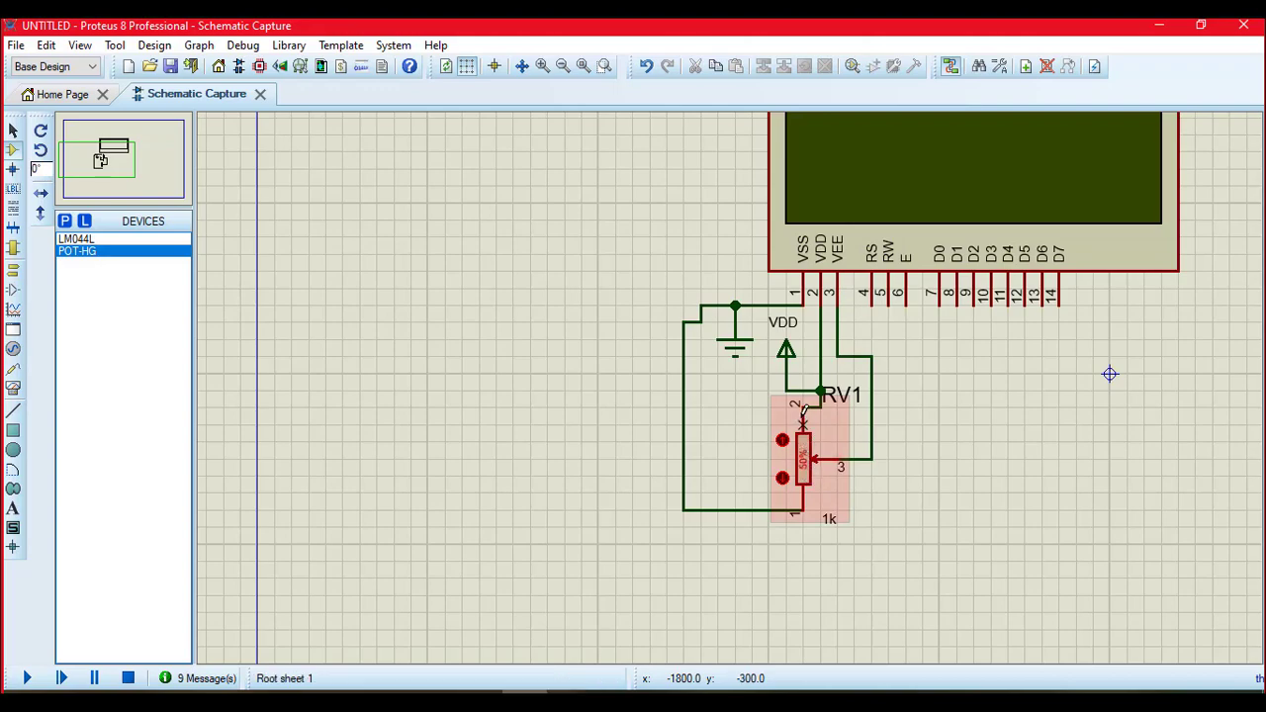
drag(117, 188, 117, 155)
click(118, 155)
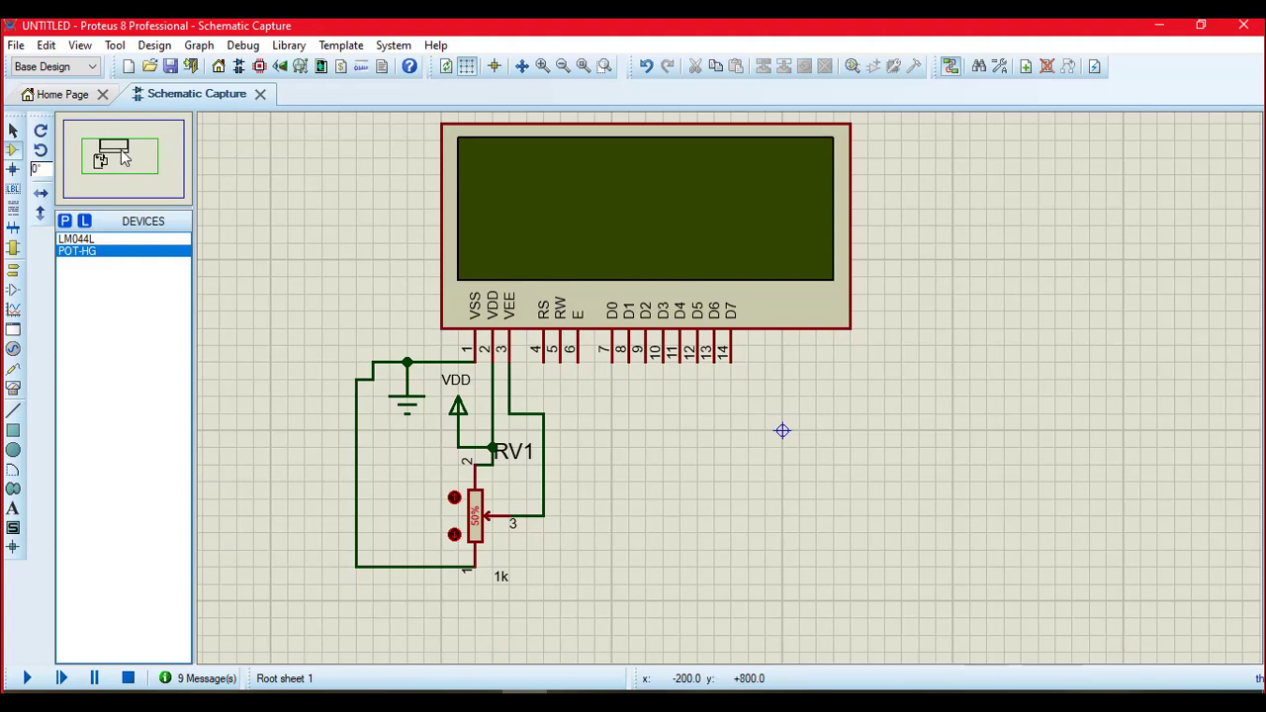
right_click(543, 477)
click(617, 284)
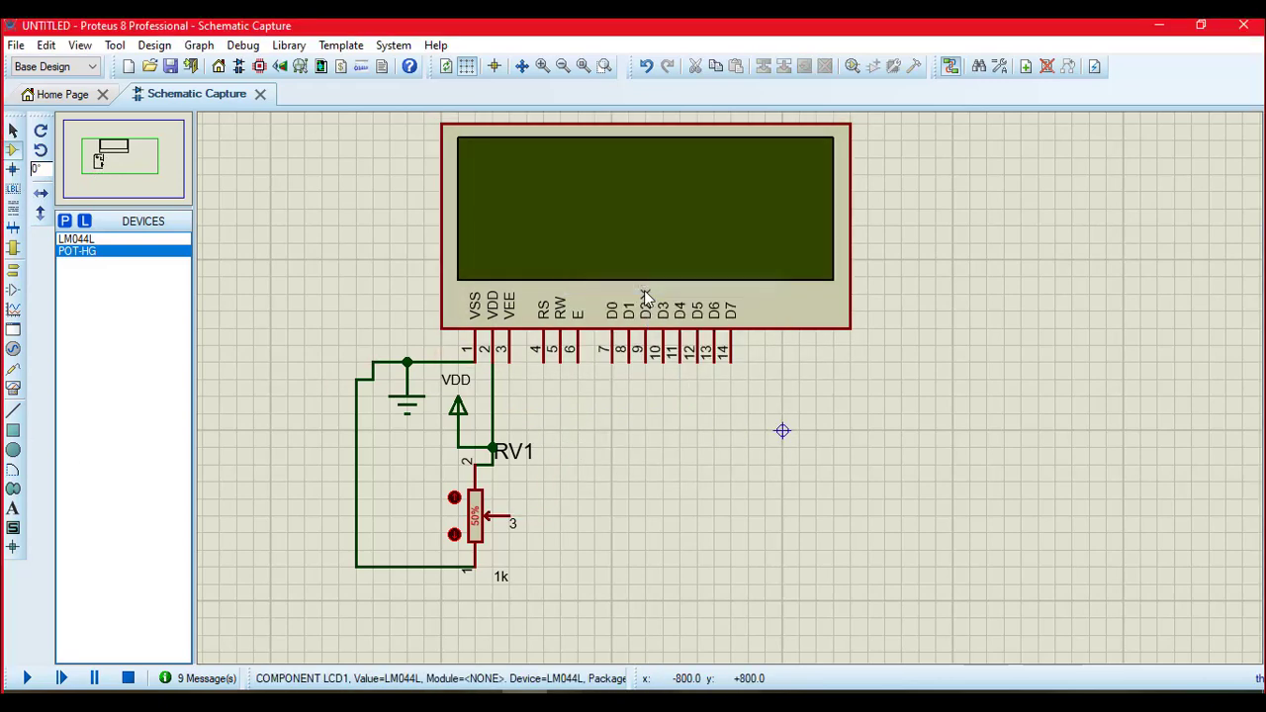
Step: Add the MINRES330R resistor from a 330R library search and place it rotated 90° to the right of the potentiometer
click(67, 225)
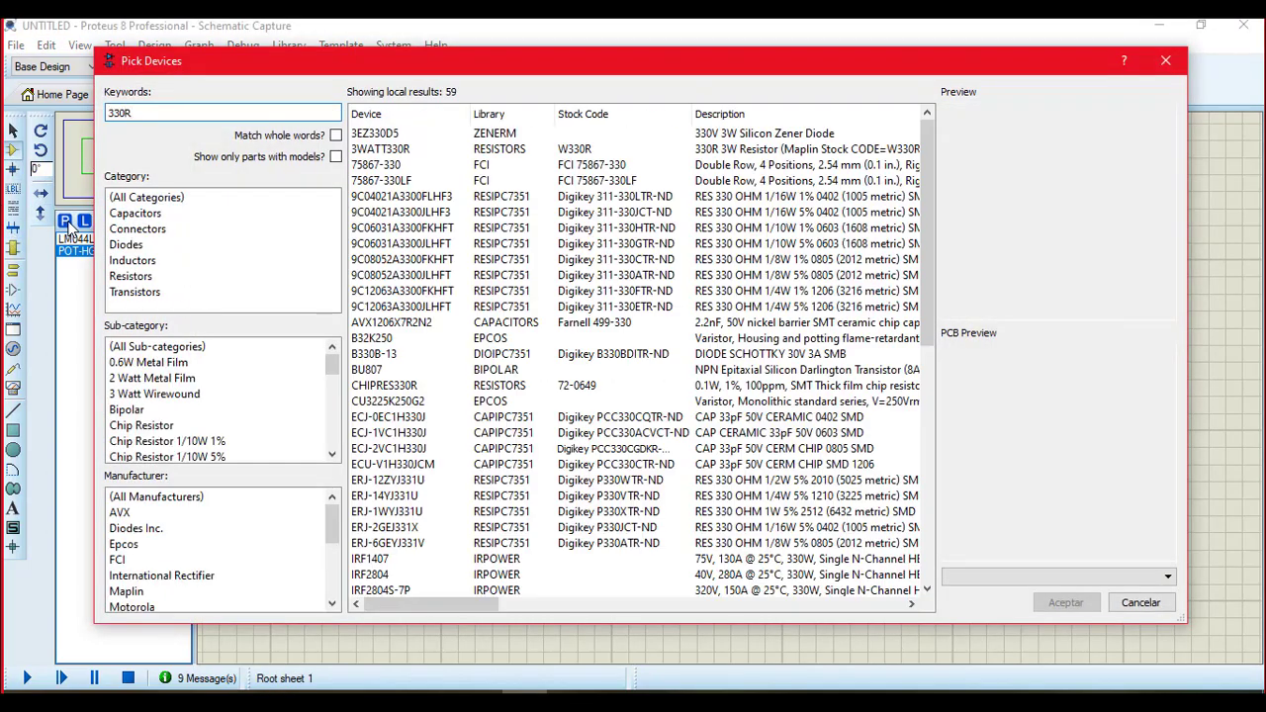
click(161, 364)
click(1035, 594)
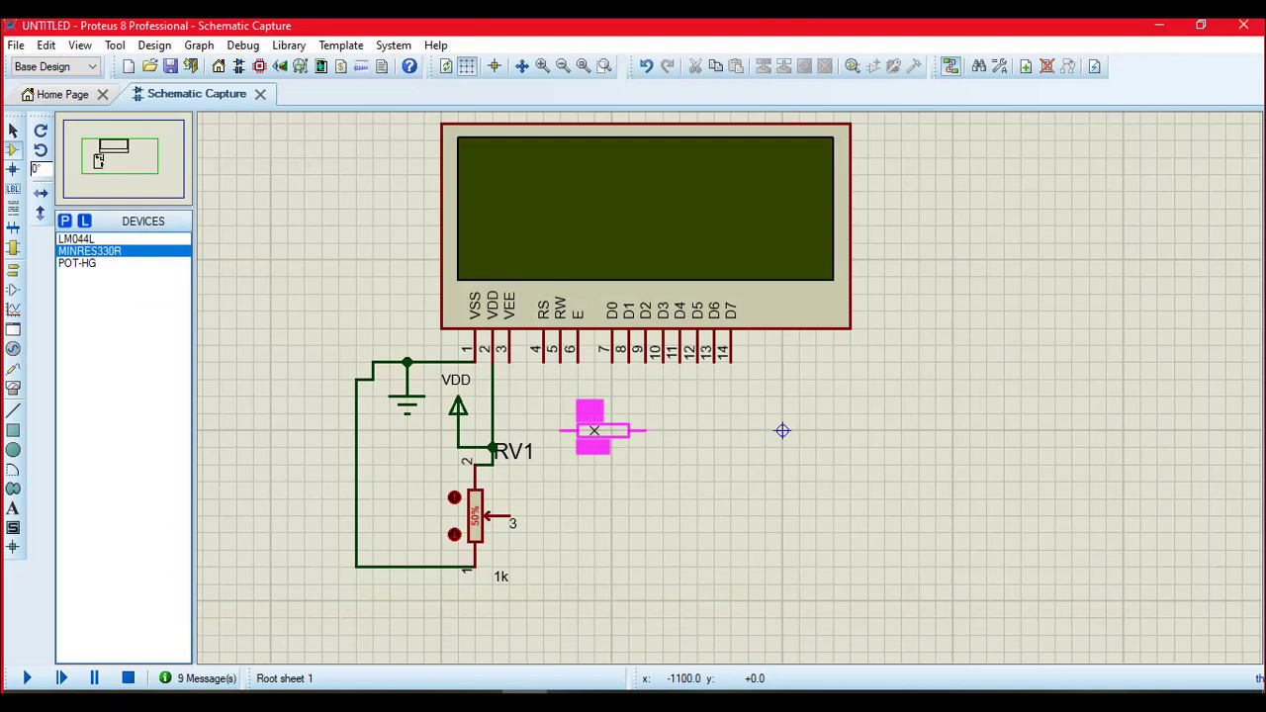
key(KP_Add)
click(543, 472)
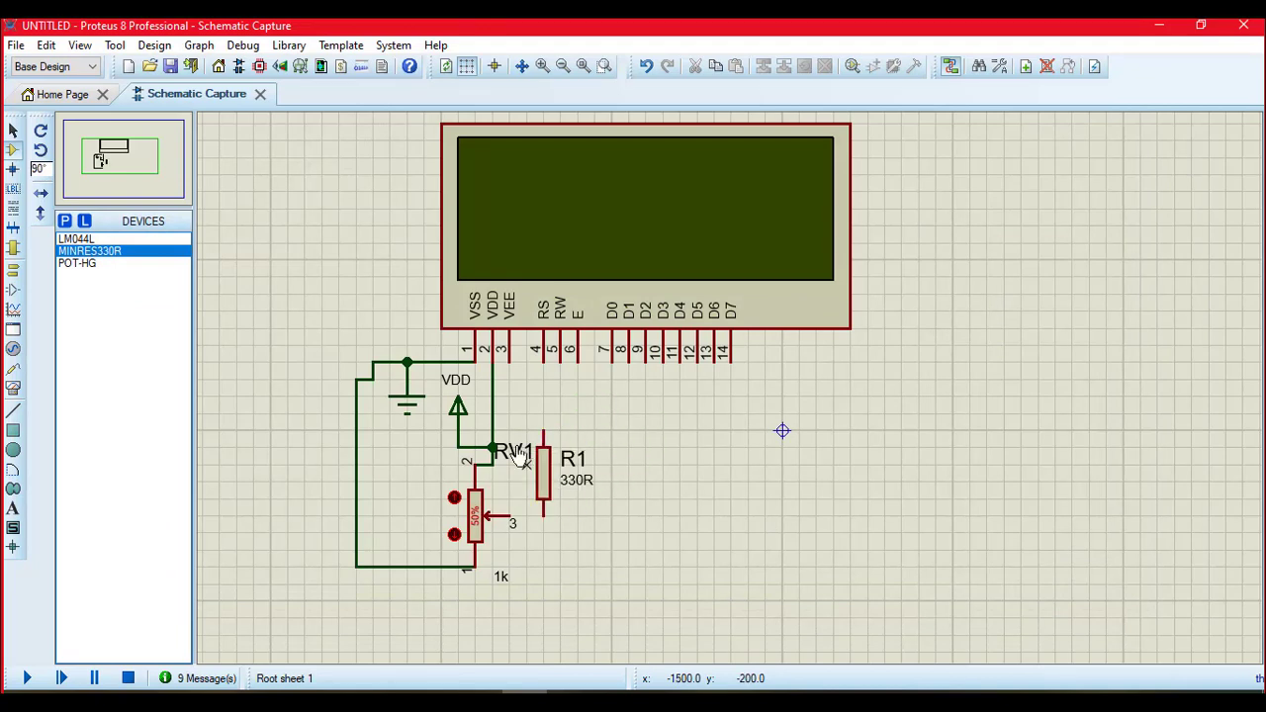
Step: Wire the LCD's VEE pin to the upper end of R1 and its lower end to the potentiometer's grounded pin 1
click(509, 363)
click(543, 430)
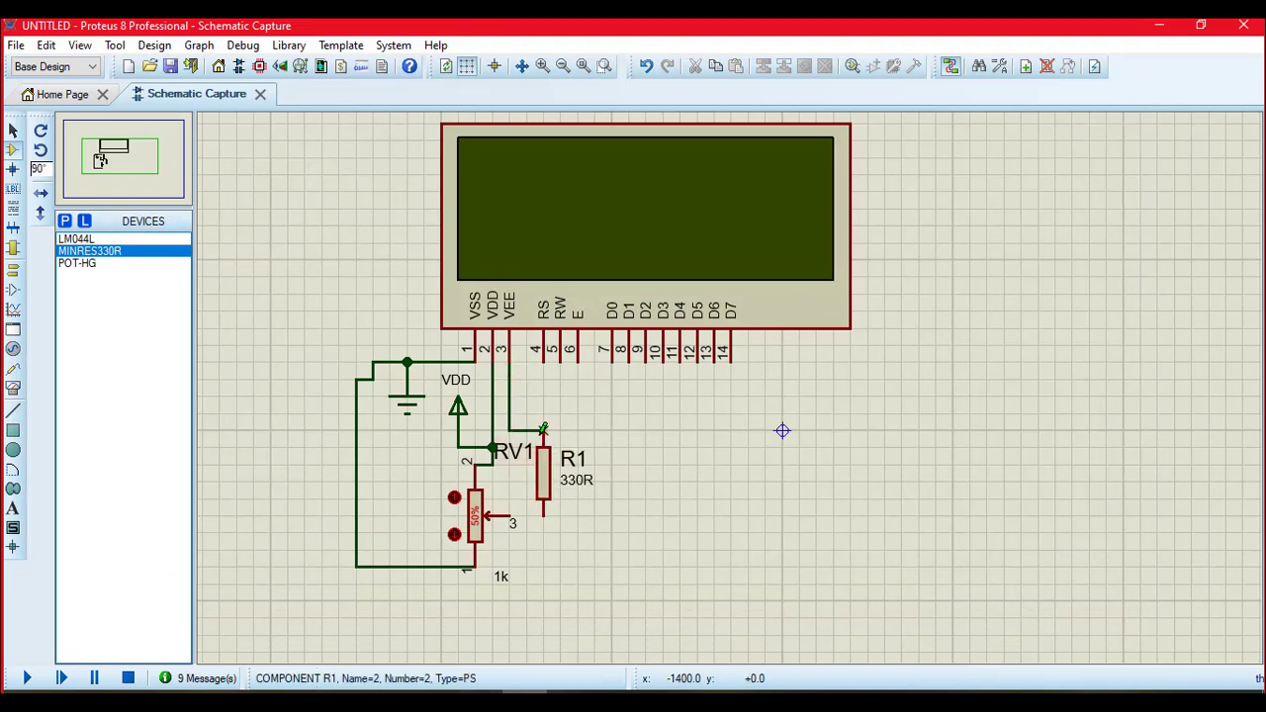
click(543, 515)
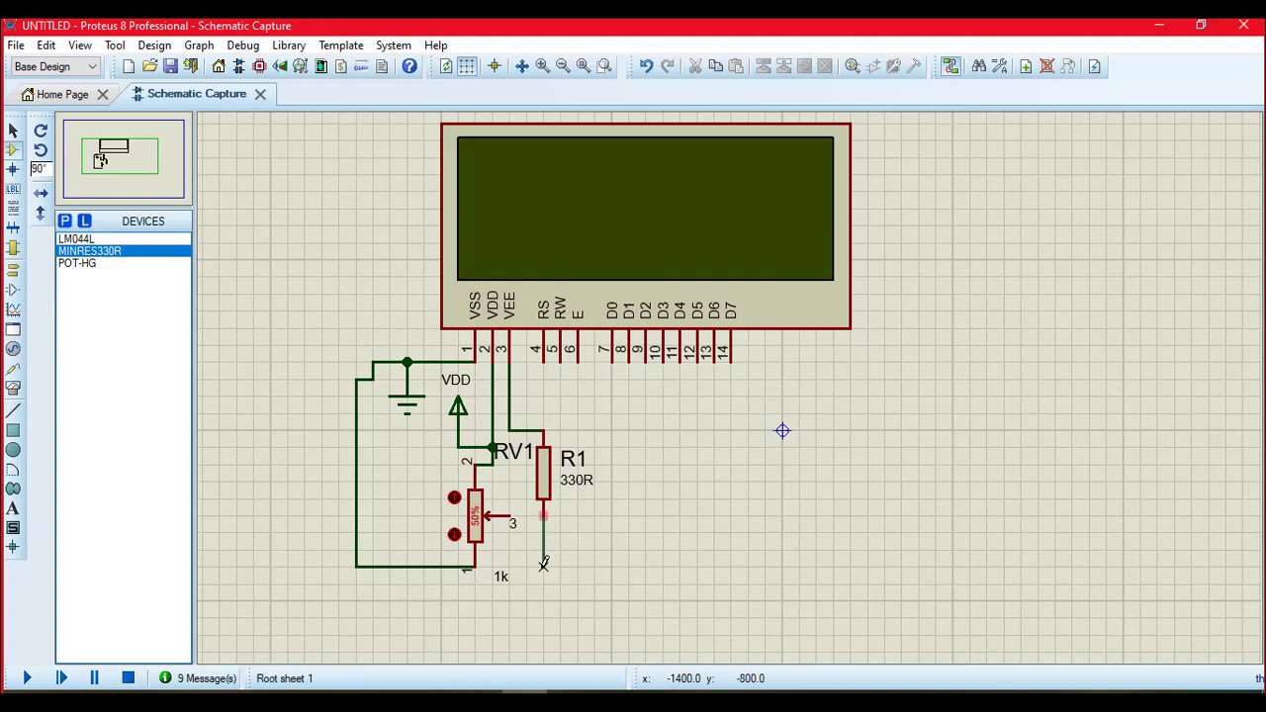
click(475, 567)
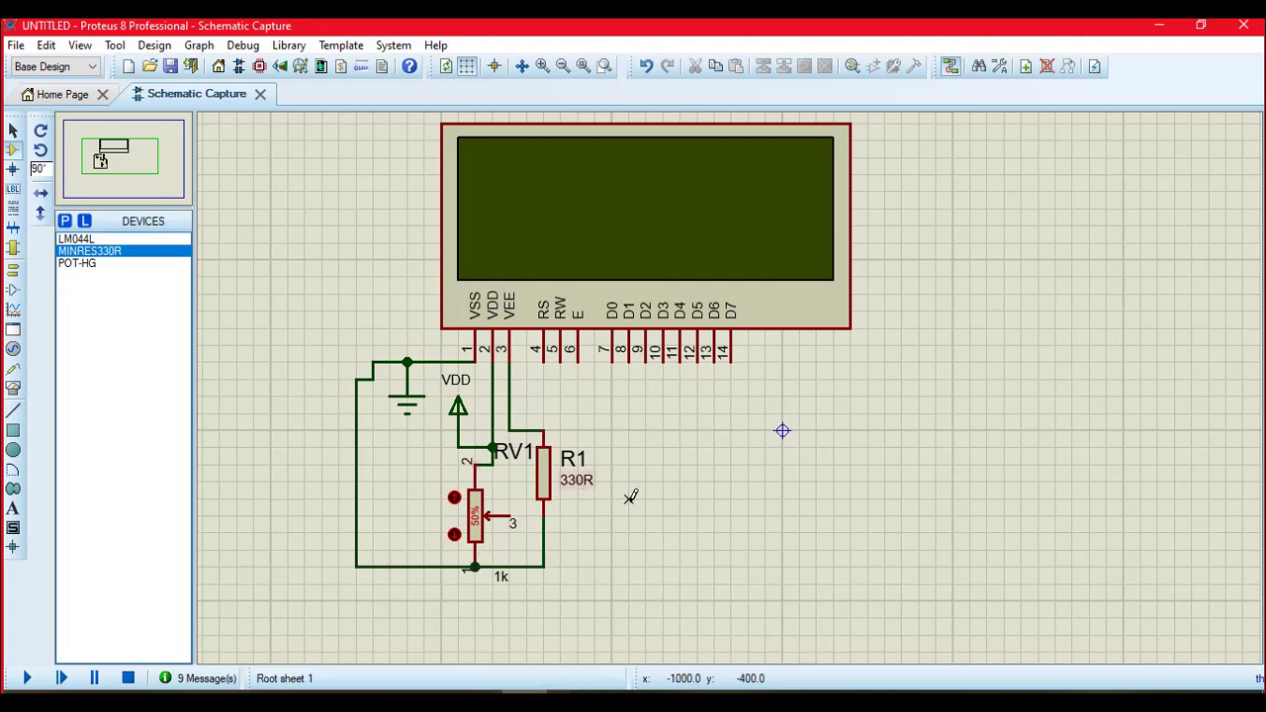
Step: Place a text note beside R1 listing the resistor values 220, 330, 1K and 2.2K
click(13, 508)
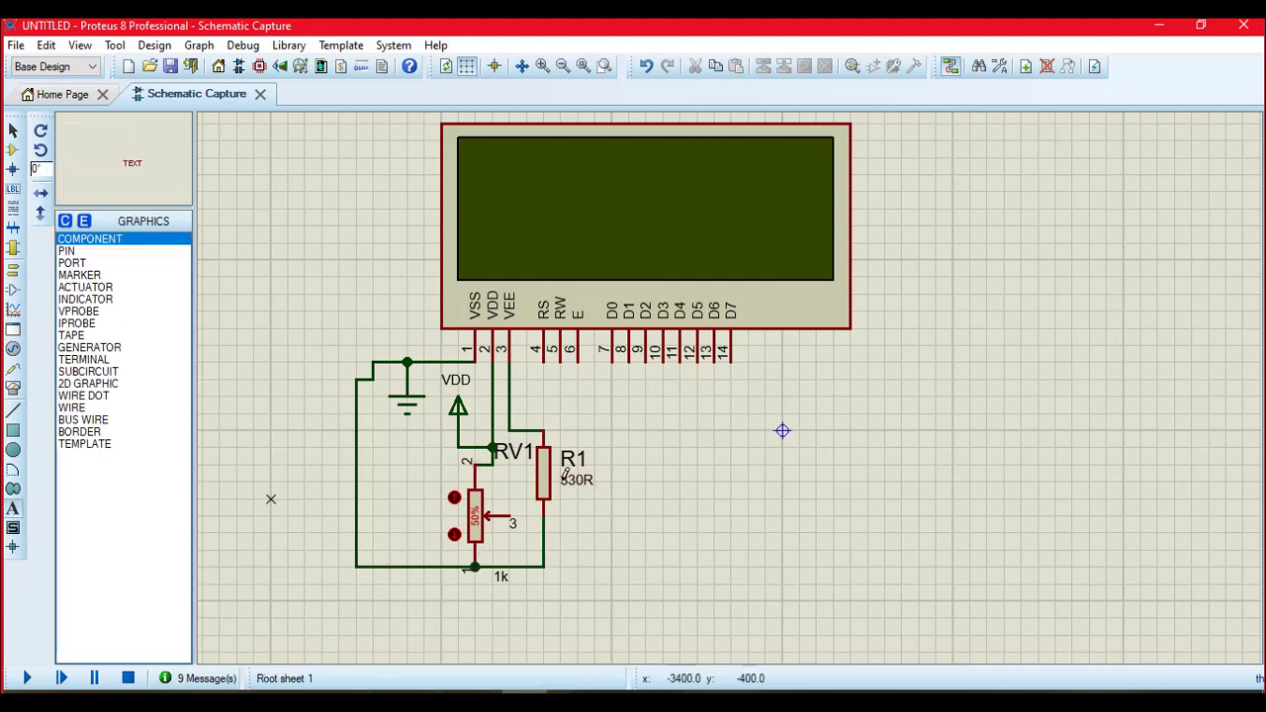
click(628, 474)
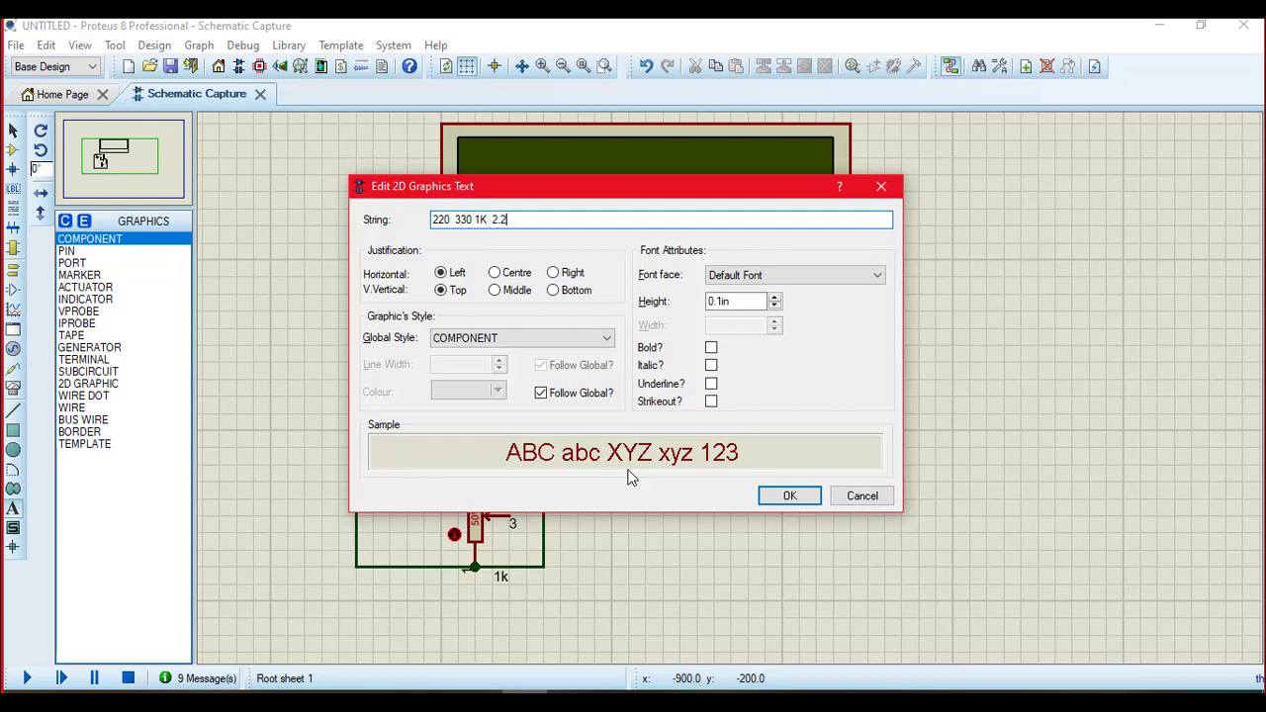
key(Return)
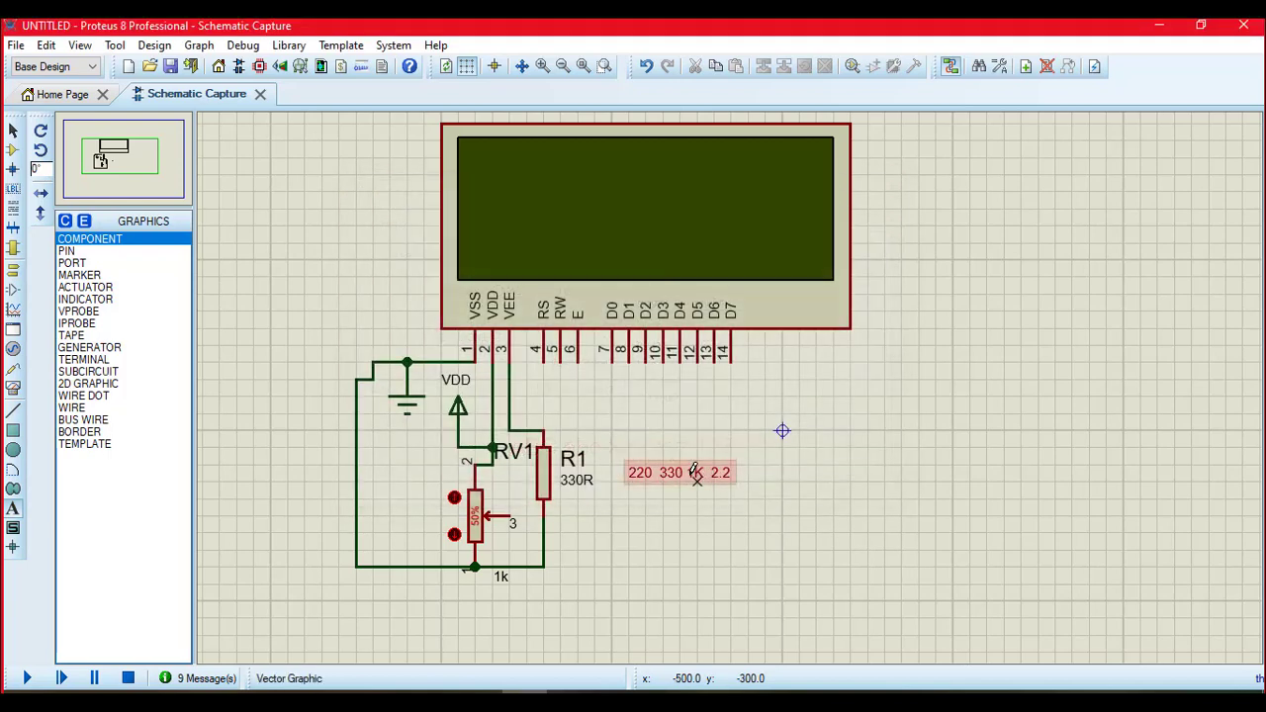
click(13, 129)
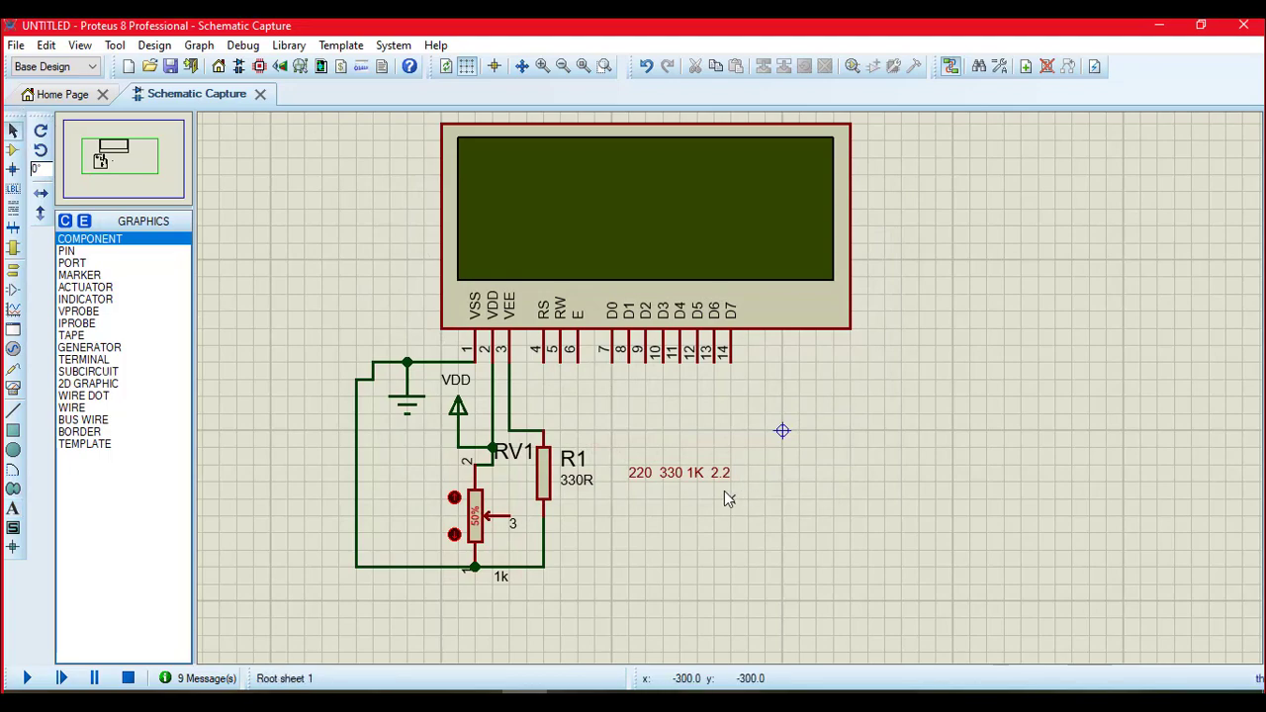
double_click(693, 474)
click(530, 220)
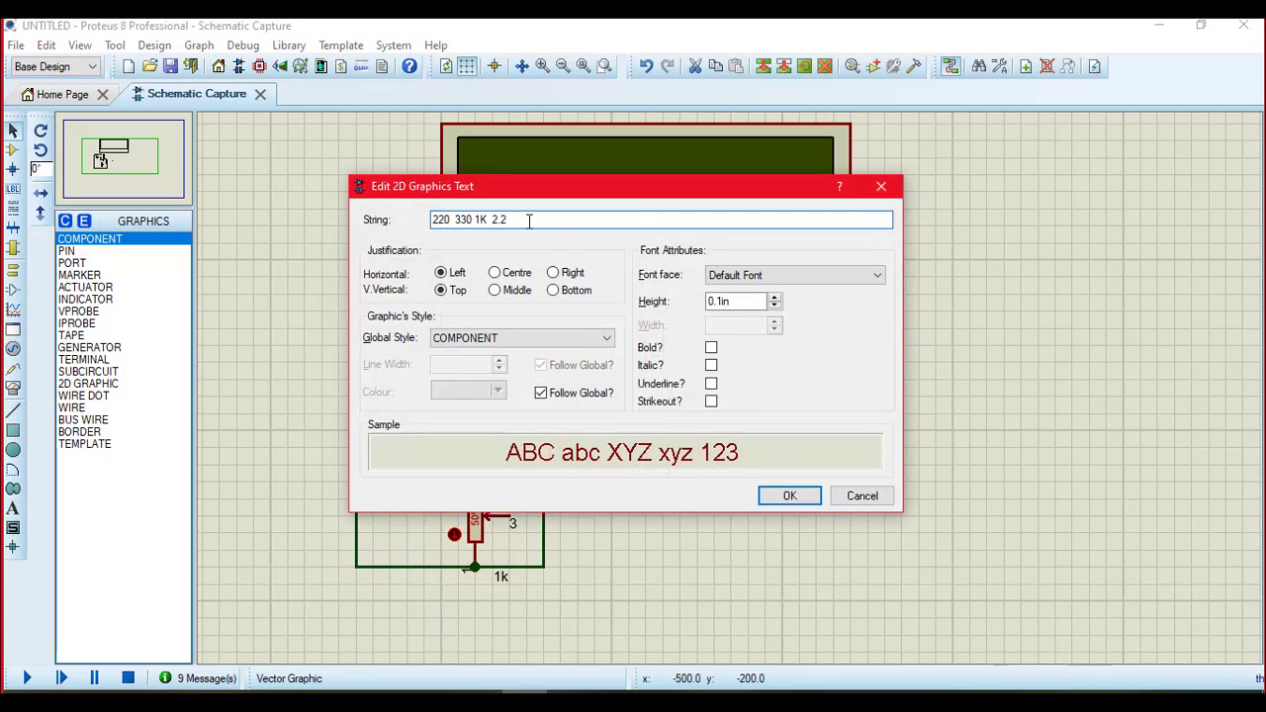
text(K)
key(Return)
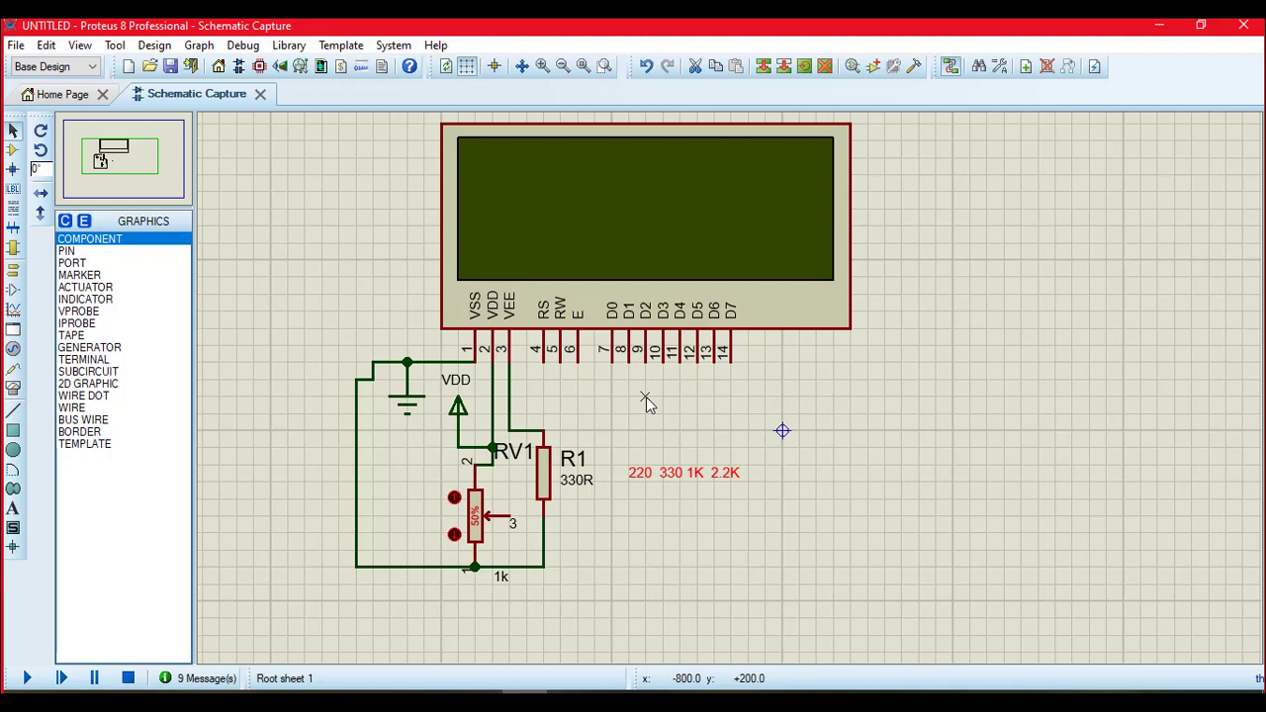
Step: Replace the wire between VEE and R1 with one from the potentiometer's wiper to VEE
right_click(508, 421)
click(580, 455)
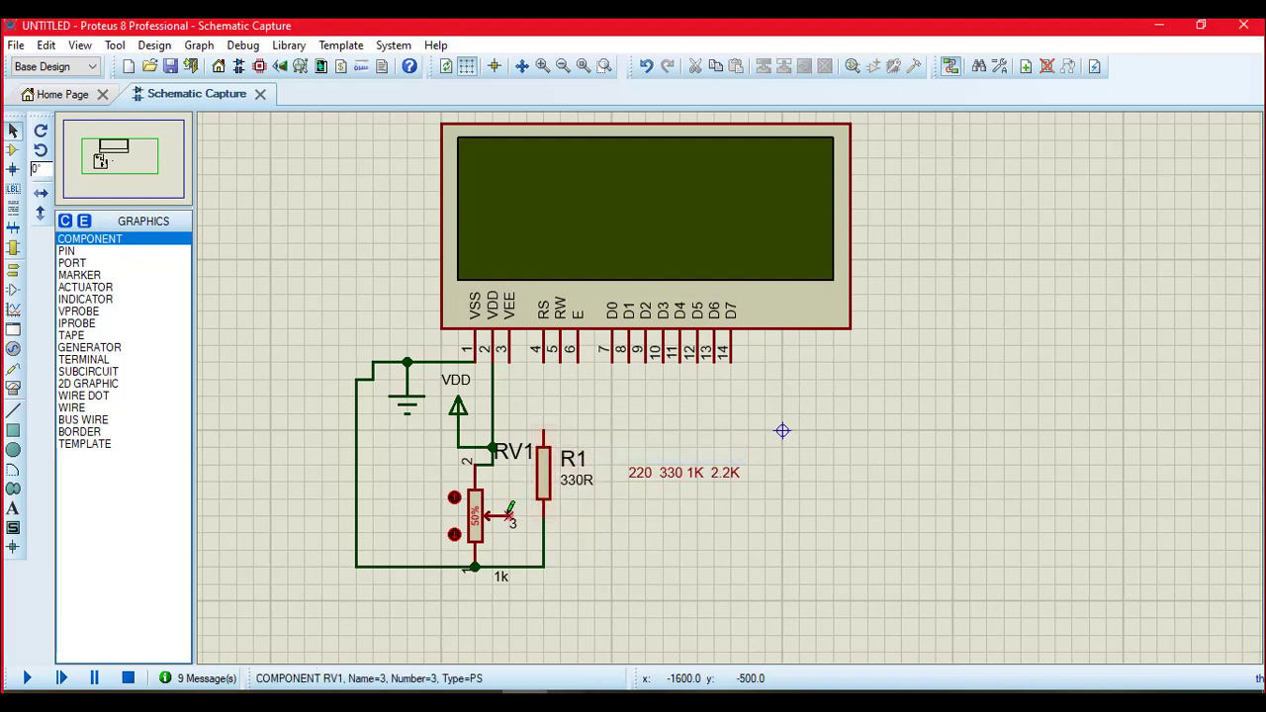
click(511, 362)
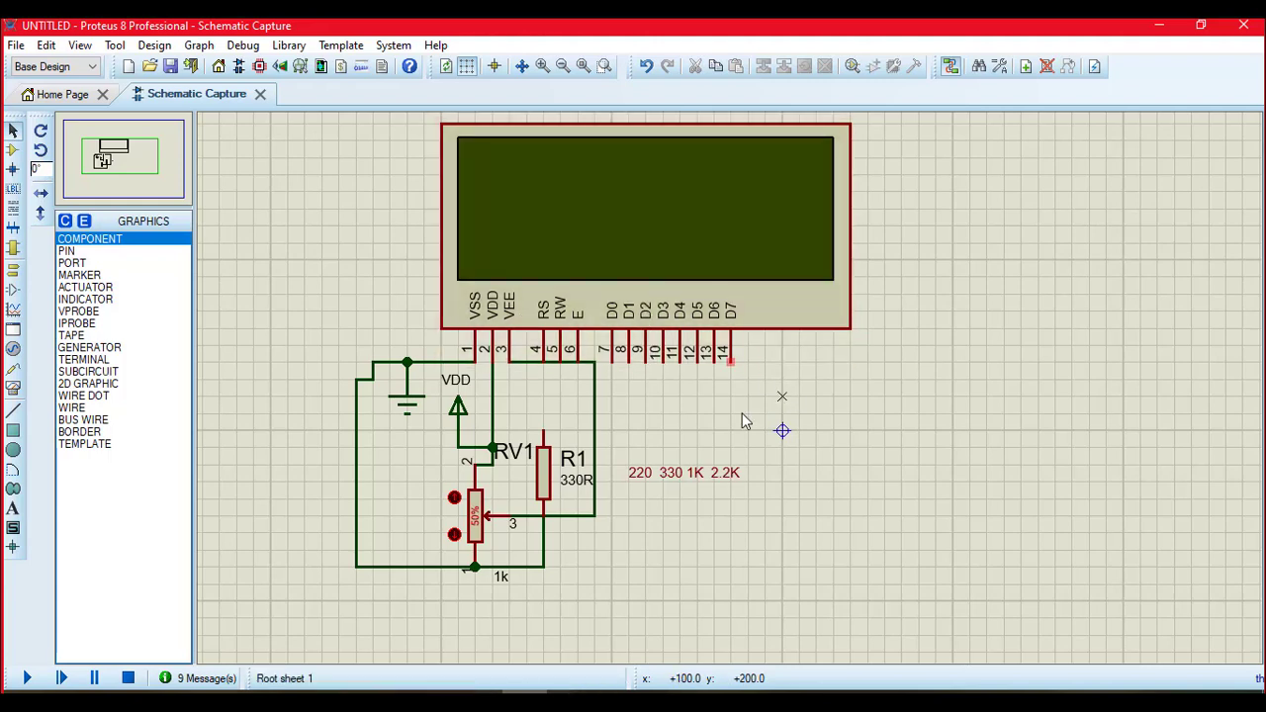
Step: Delete the wiper-to-VEE wire and connect the VEE pin to the upper end of R1
right_click(596, 399)
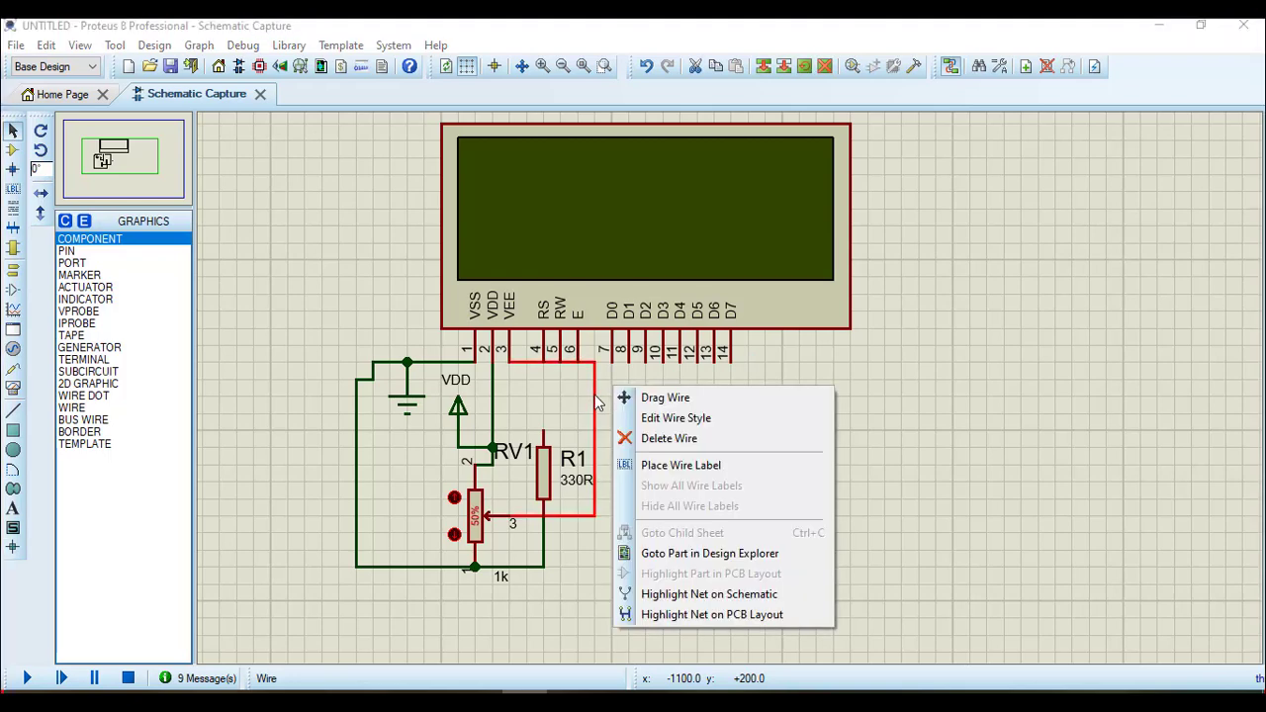
click(653, 439)
click(510, 364)
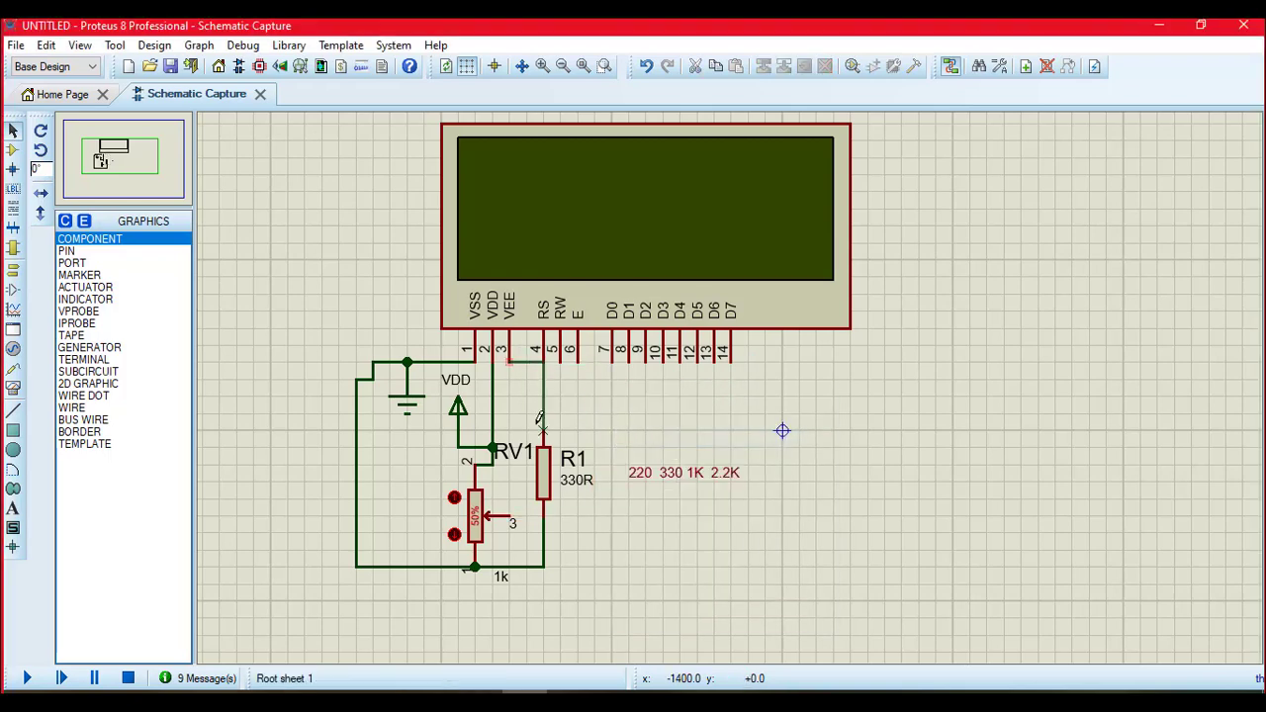
click(542, 432)
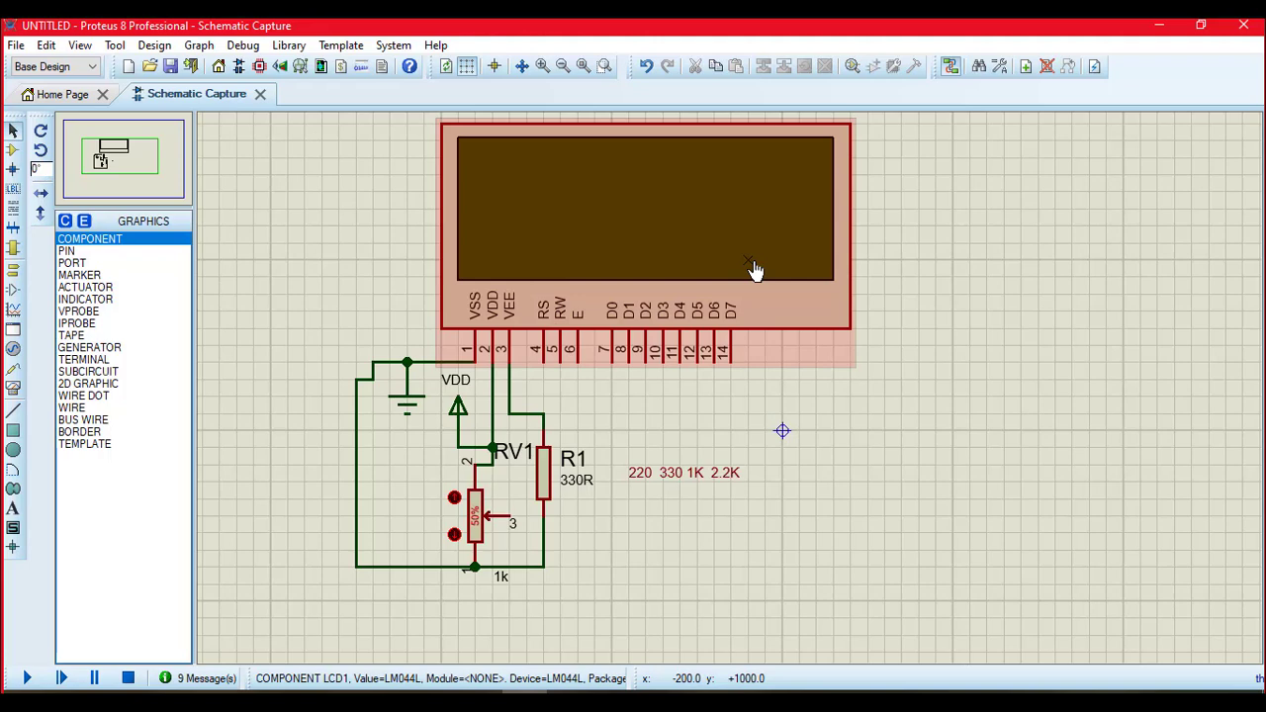
Step: Delete the VEE-to-R1 wire and route a wire from the potentiometer's wiper around R1 to the VEE pin
right_click(534, 414)
click(608, 455)
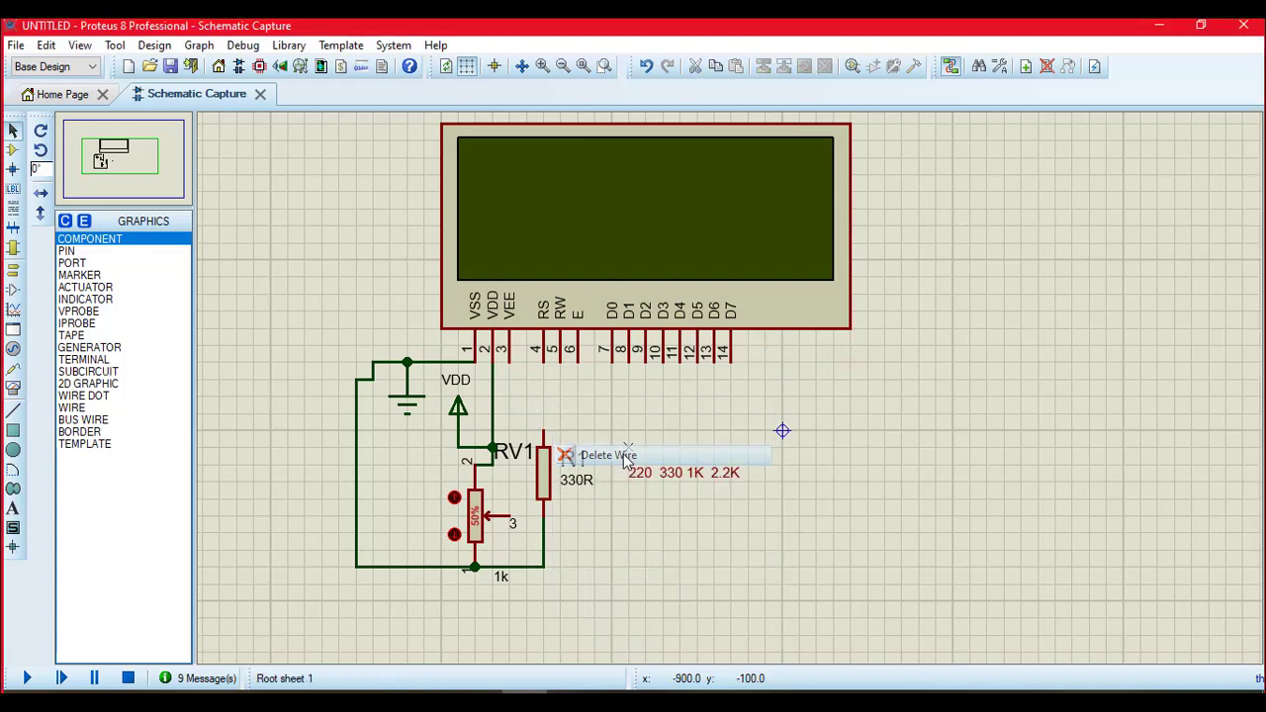
click(511, 516)
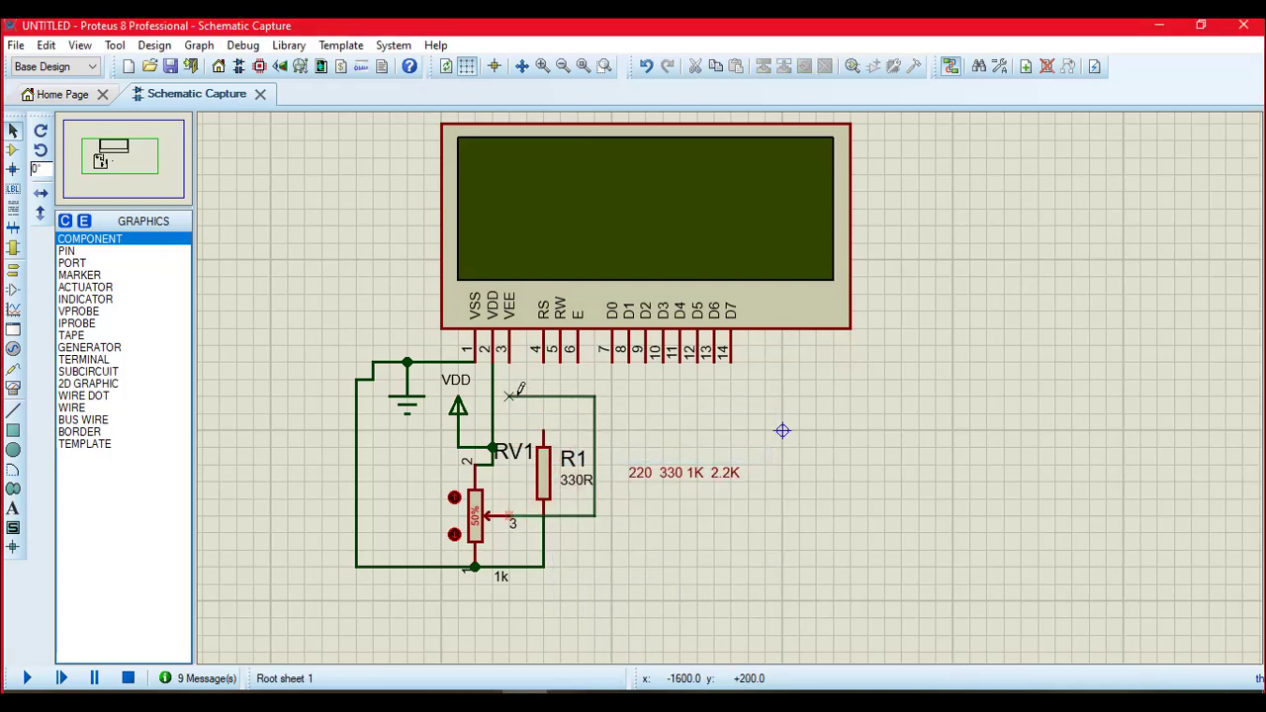
click(509, 362)
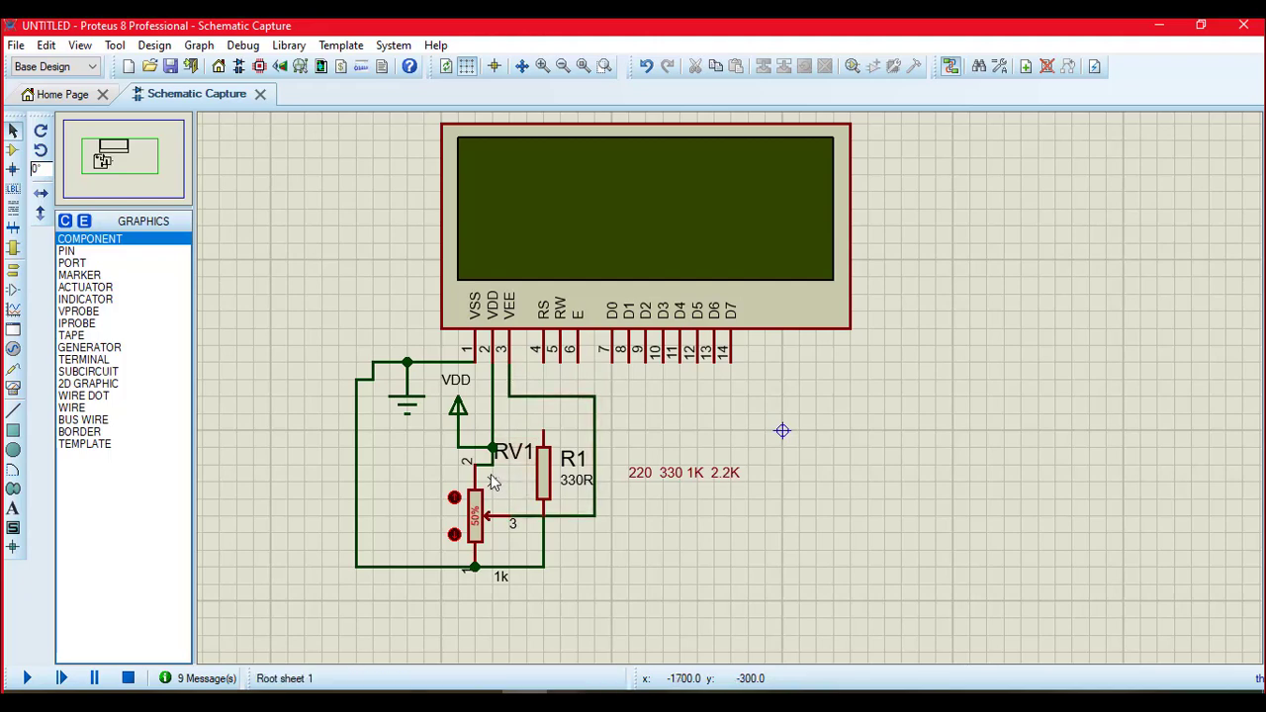
Step: Move the potentiometer's wiper to 58% and set its value to 10K
click(455, 533)
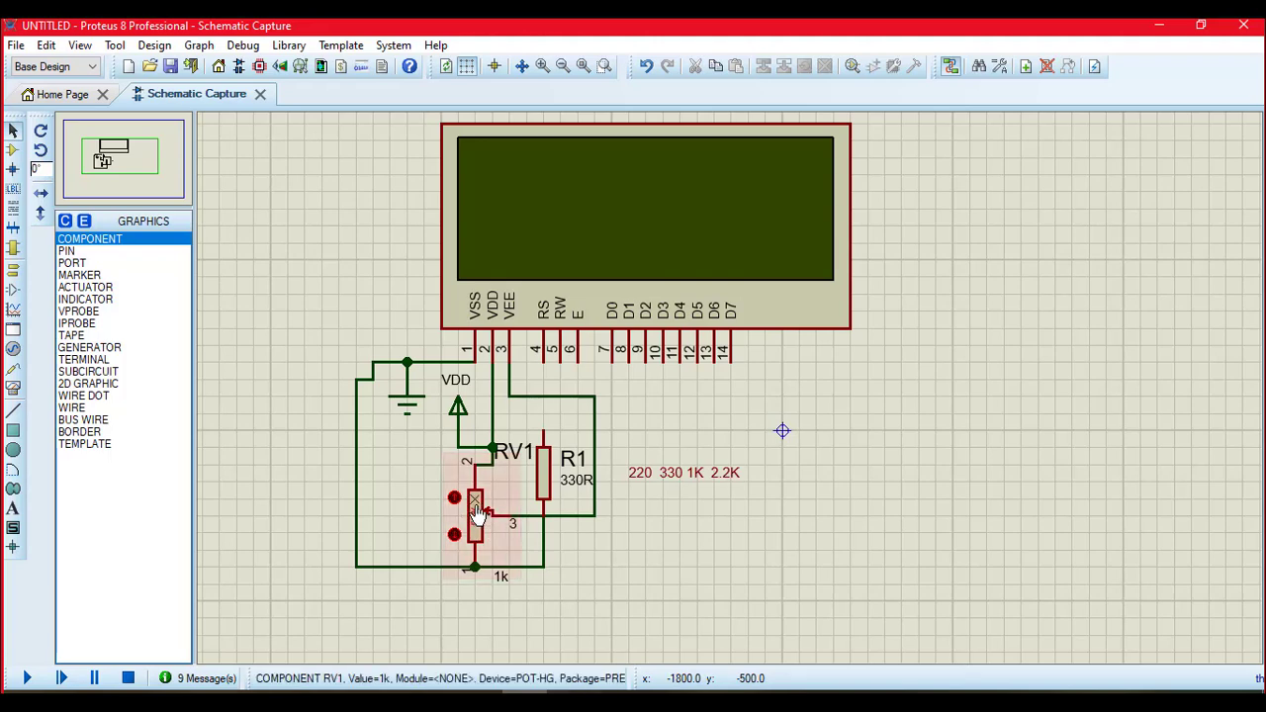
double_click(505, 581)
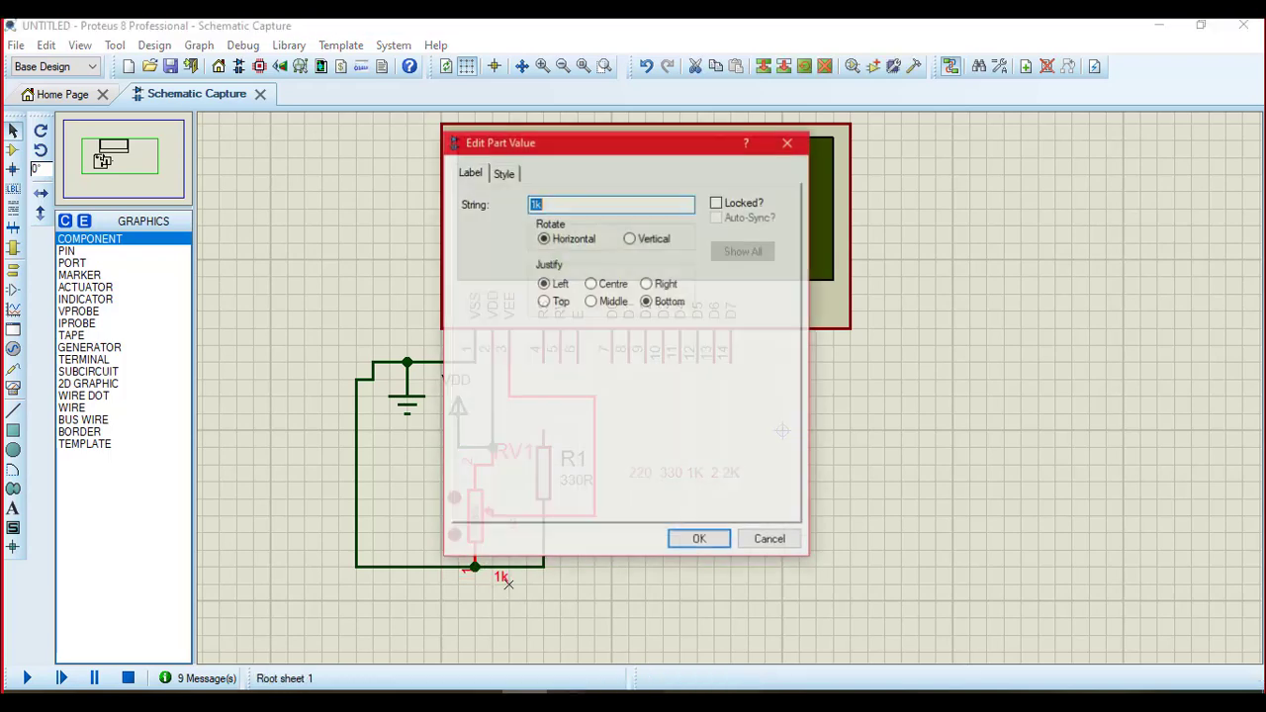
text(10K)
key(Return)
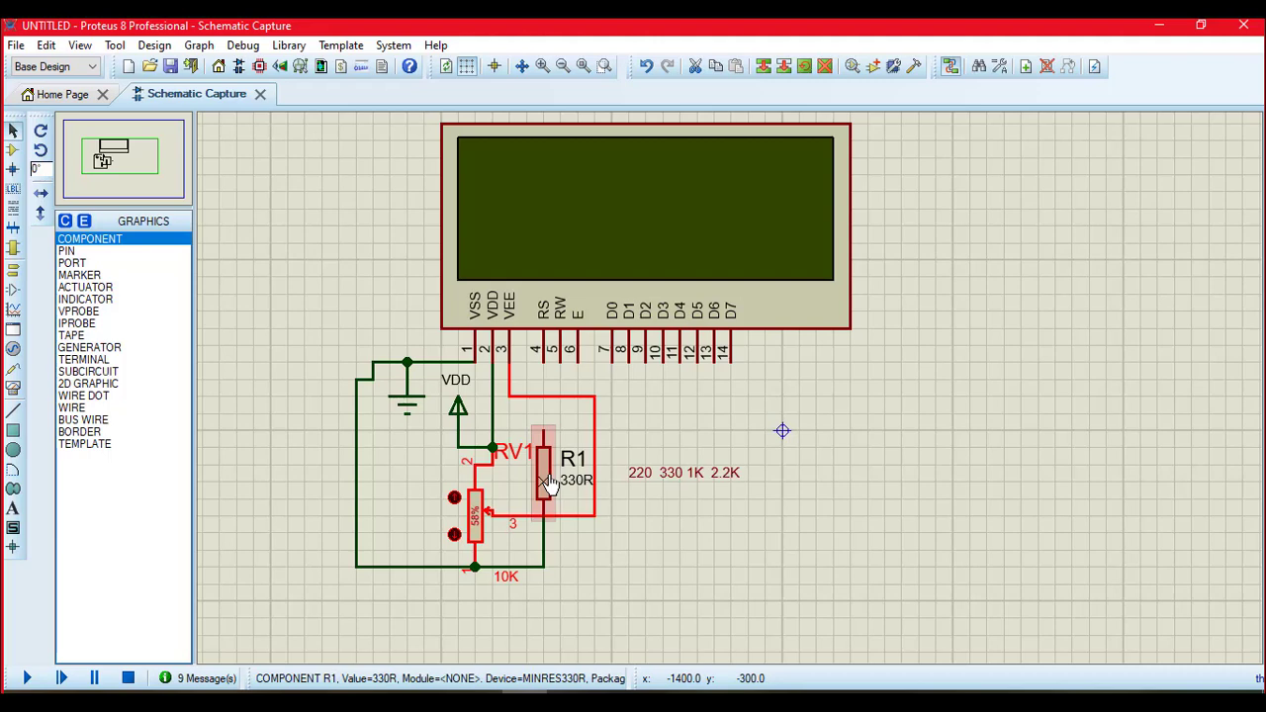
Step: Remove the wire between the potentiometer's wiper and VEE, and wire VEE to the upper end of R1 instead
double_click(598, 427)
click(754, 433)
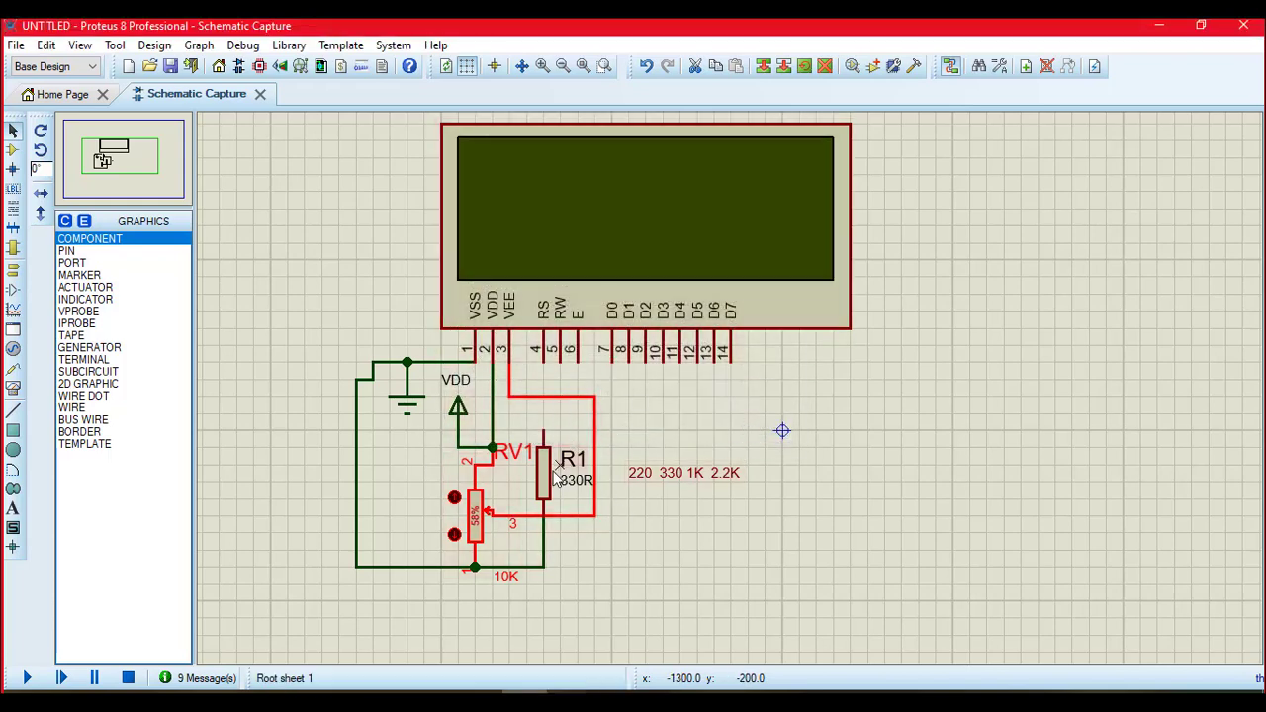
right_click(595, 407)
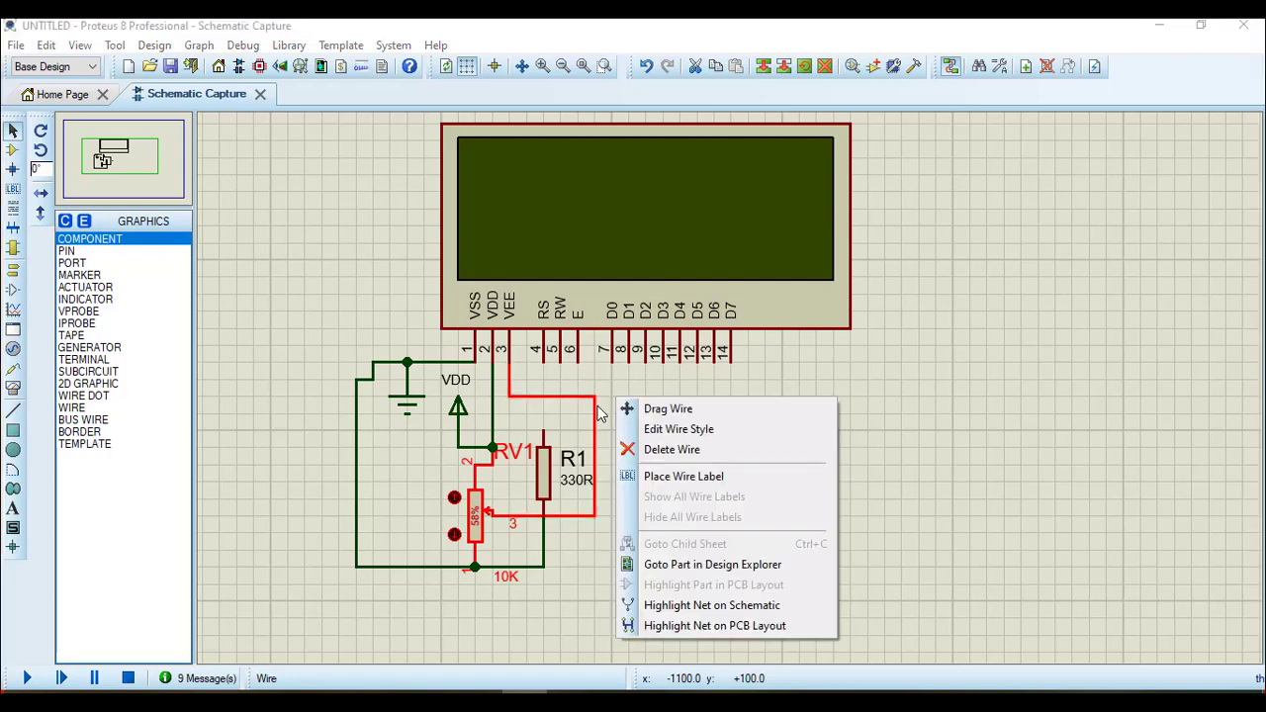
click(661, 448)
click(509, 360)
click(542, 431)
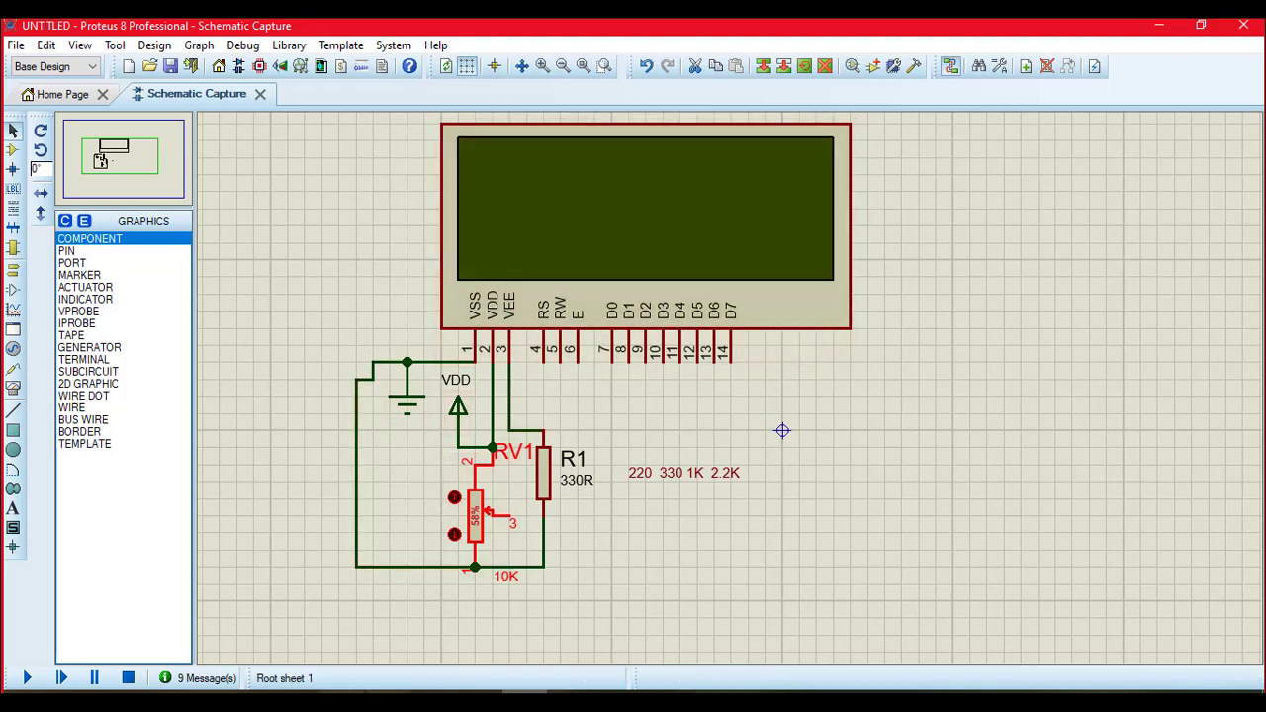
Step: Switch to Excel and merge and center cells D9:F9 below the GND, VDD and CONSTRASTE cells
key(alt+Tab)
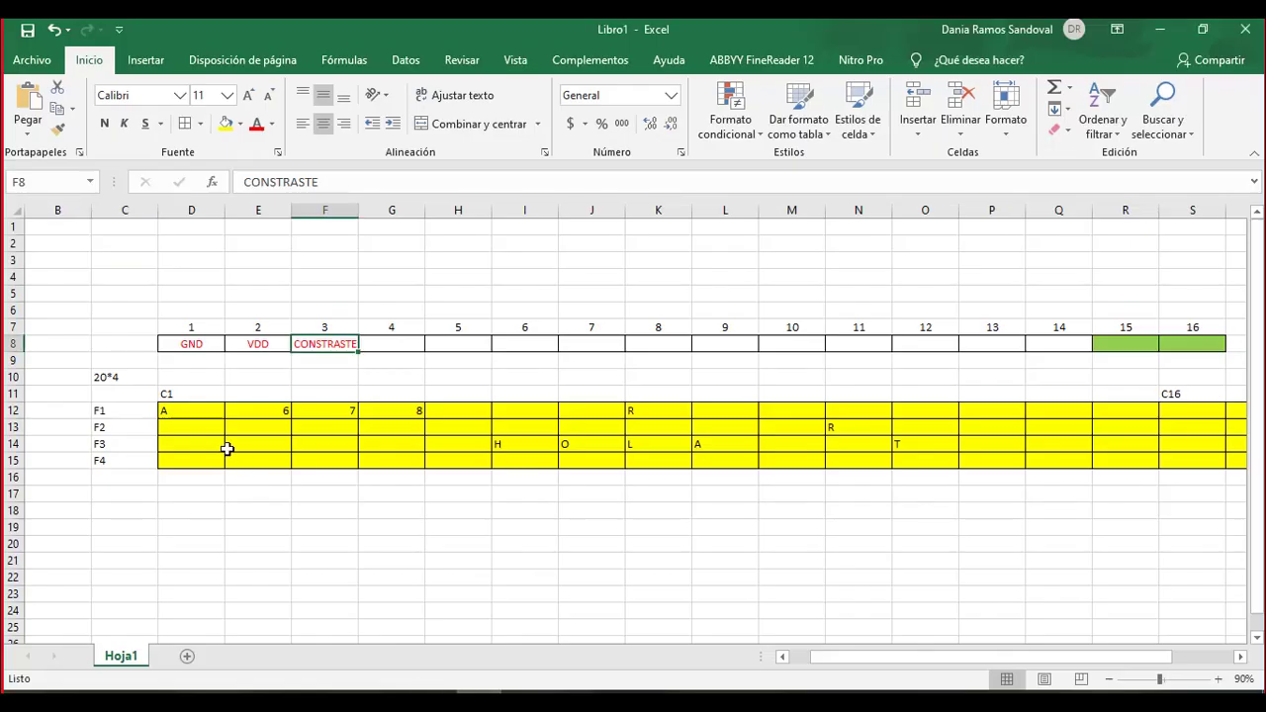
click(192, 360)
key(shift+Right)
key(shift+Right)
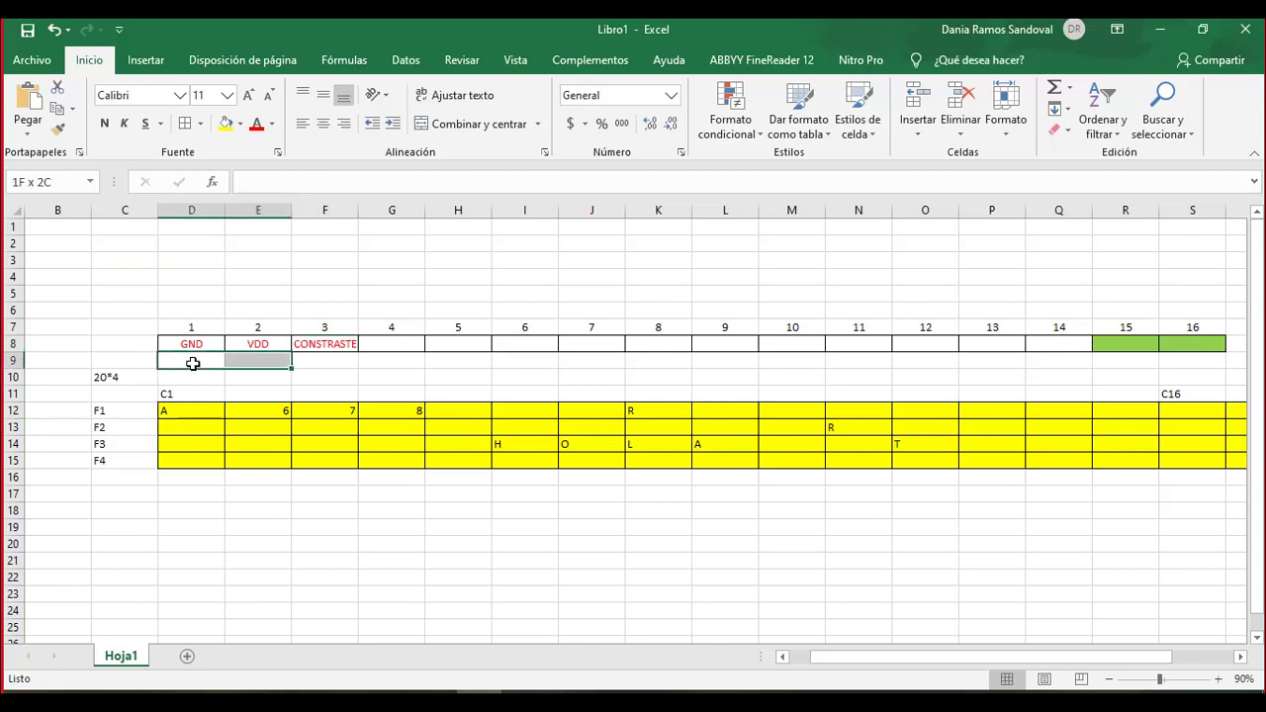
click(465, 124)
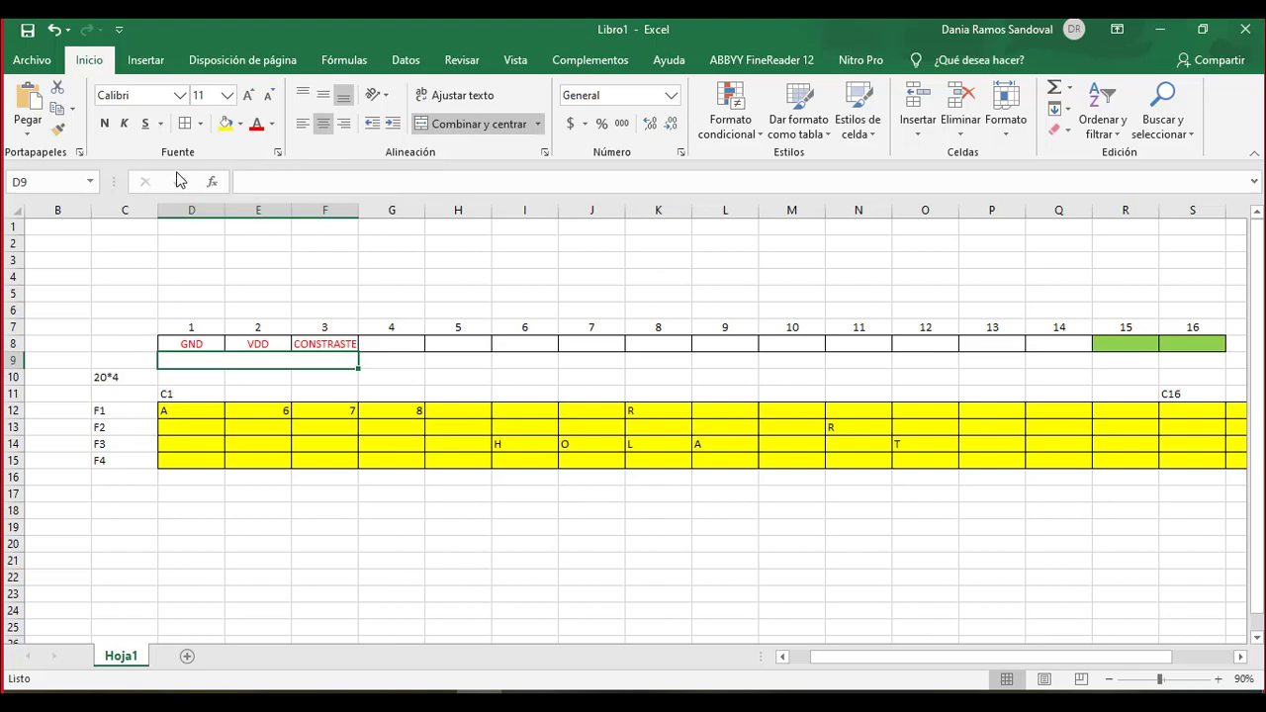
Step: Enter "NO NECESARIO SIMULACION" in the merged cell D9 below the GND, VDD and CONSTRASTE labels
text(NO NEVE)
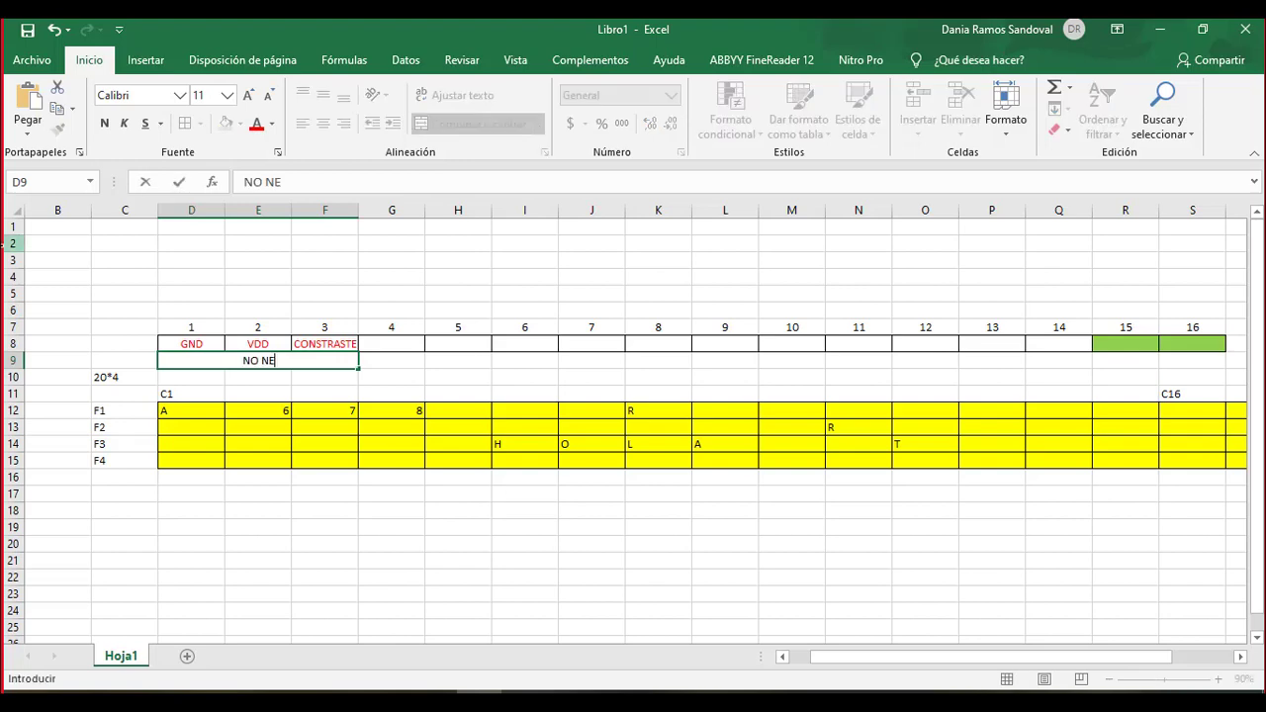
key(BackSpace)
key(BackSpace)
text(CESARIO SIMU)
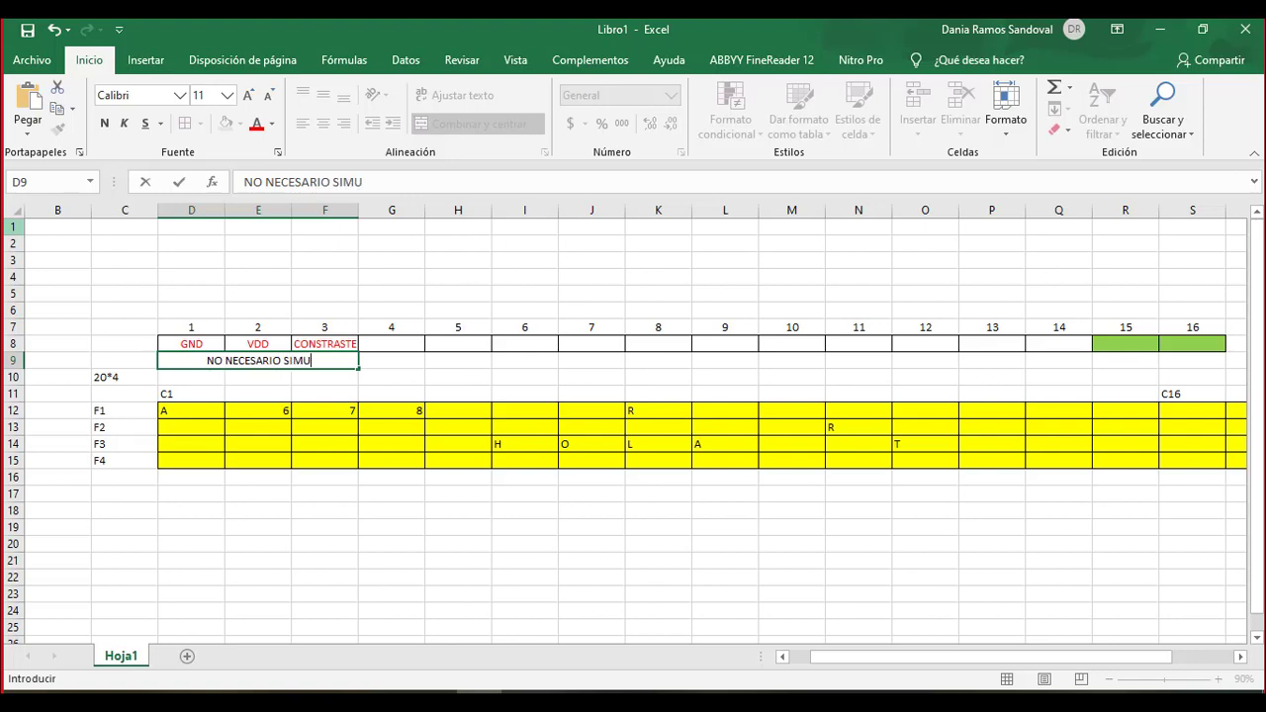
text(LACION)
key(Return)
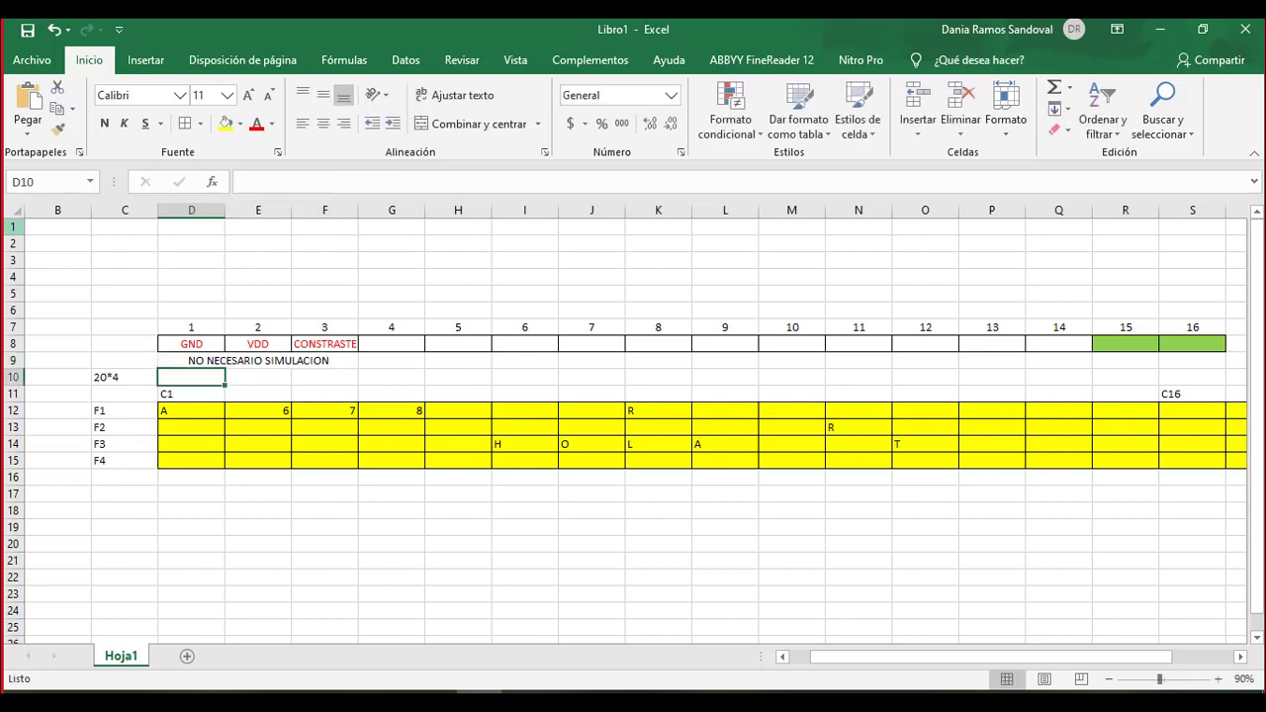
click(178, 362)
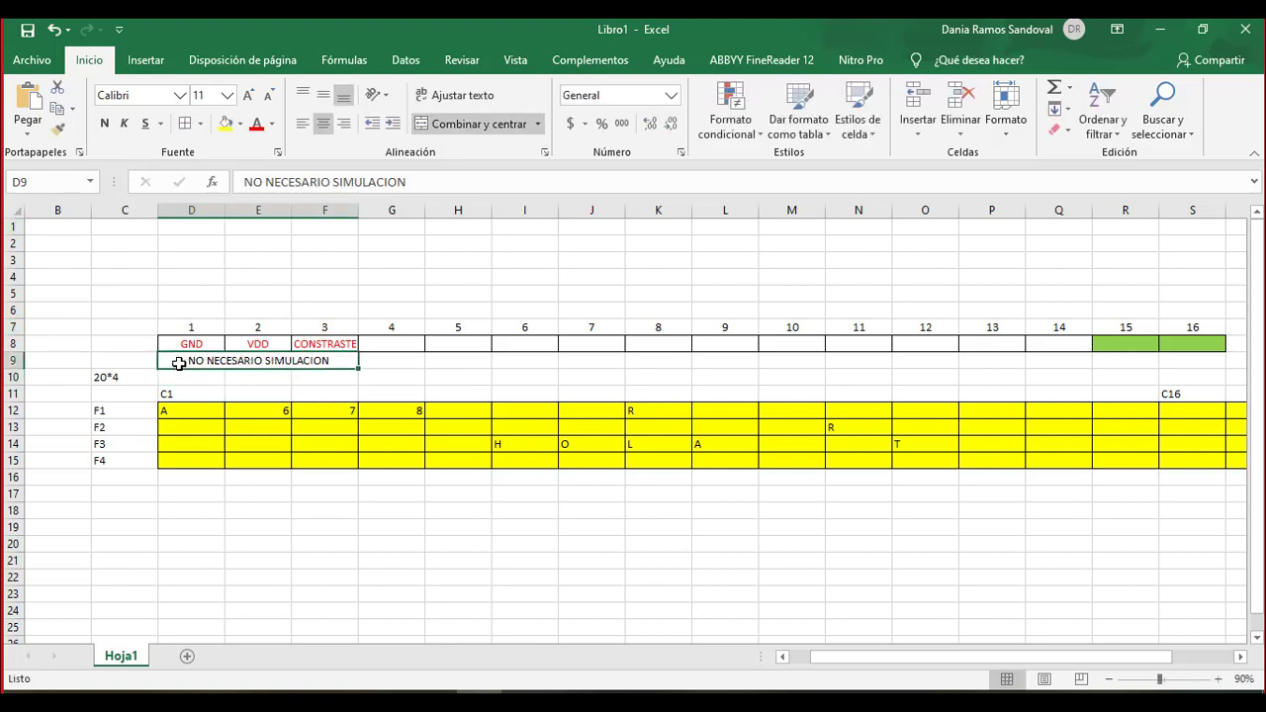
click(203, 379)
click(259, 360)
Step: Switch to Proteus and delete resistor R1 with its wires and the "220 330 1K 2.2K" note beside it
click(522, 690)
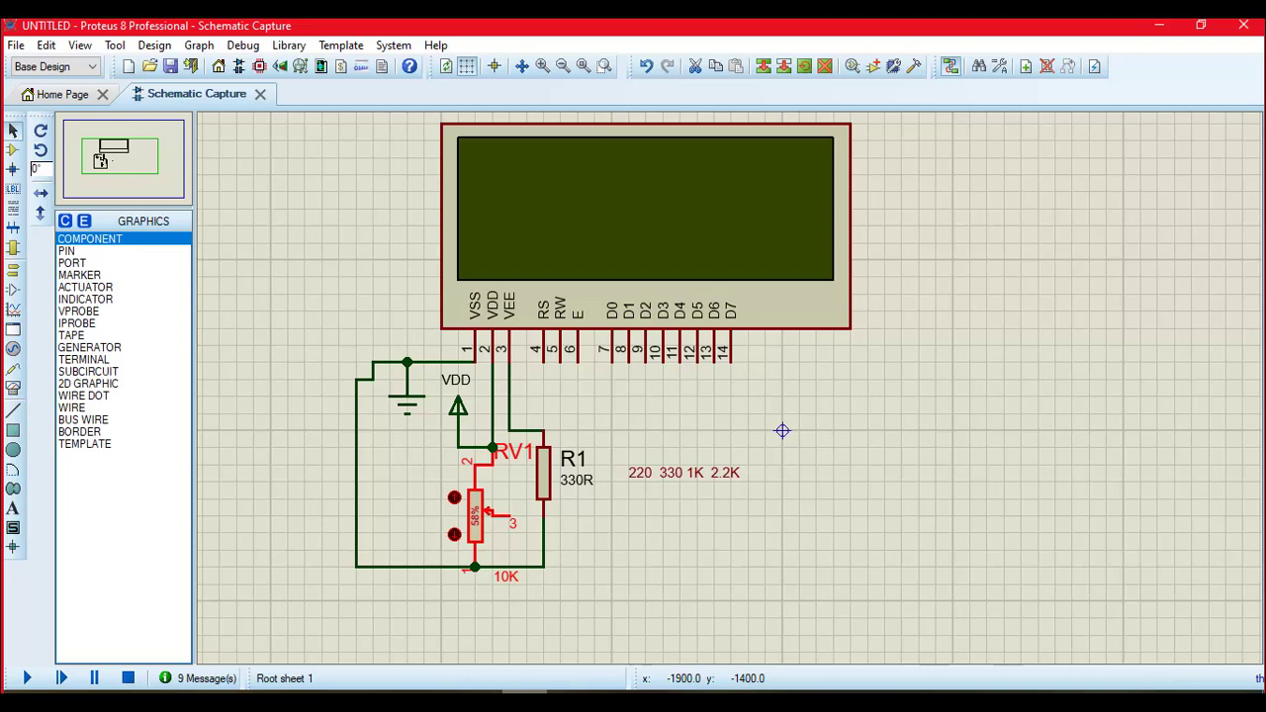
drag(322, 327, 629, 617)
key(Delete)
drag(593, 447, 818, 516)
key(Delete)
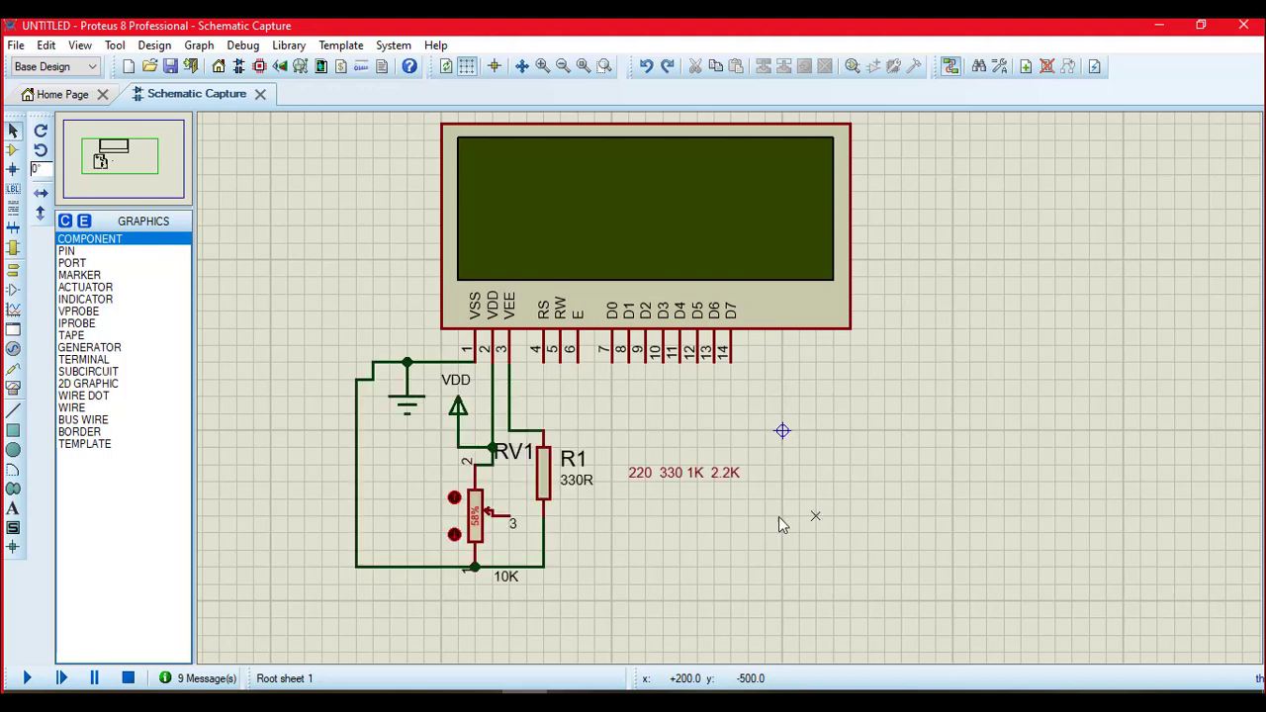
click(543, 485)
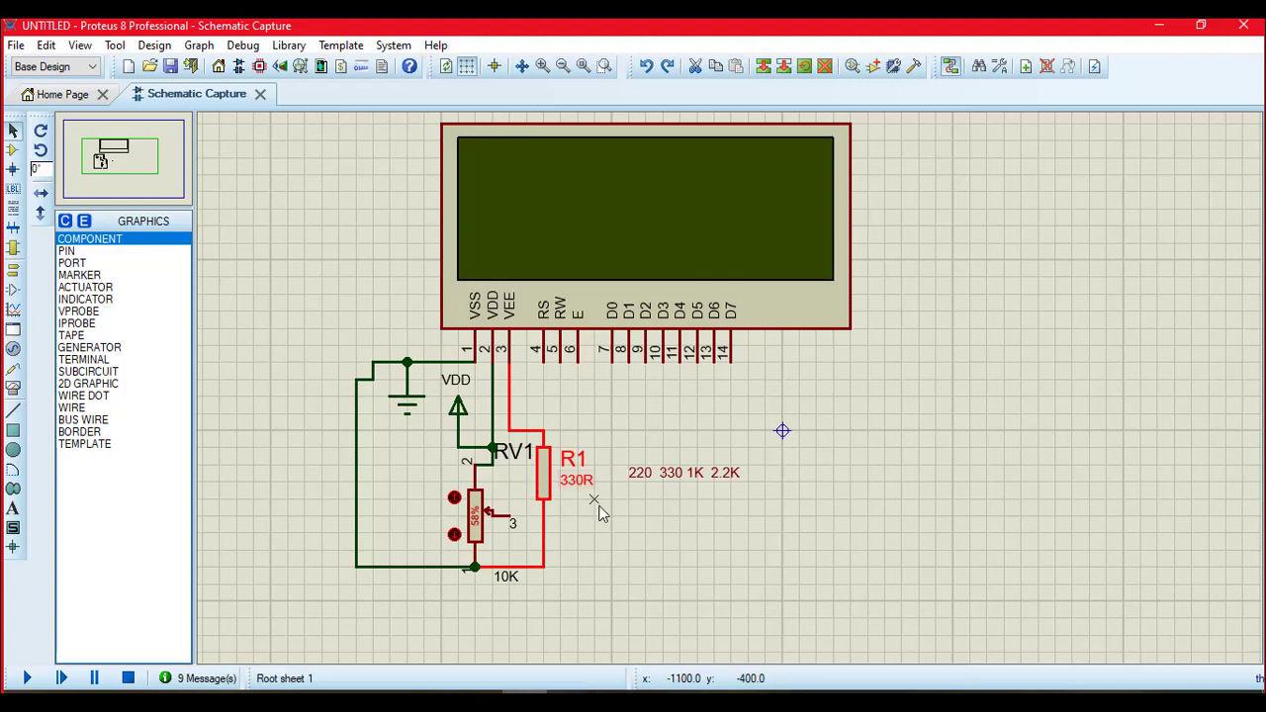
key(Delete)
drag(594, 430, 817, 562)
key(Delete)
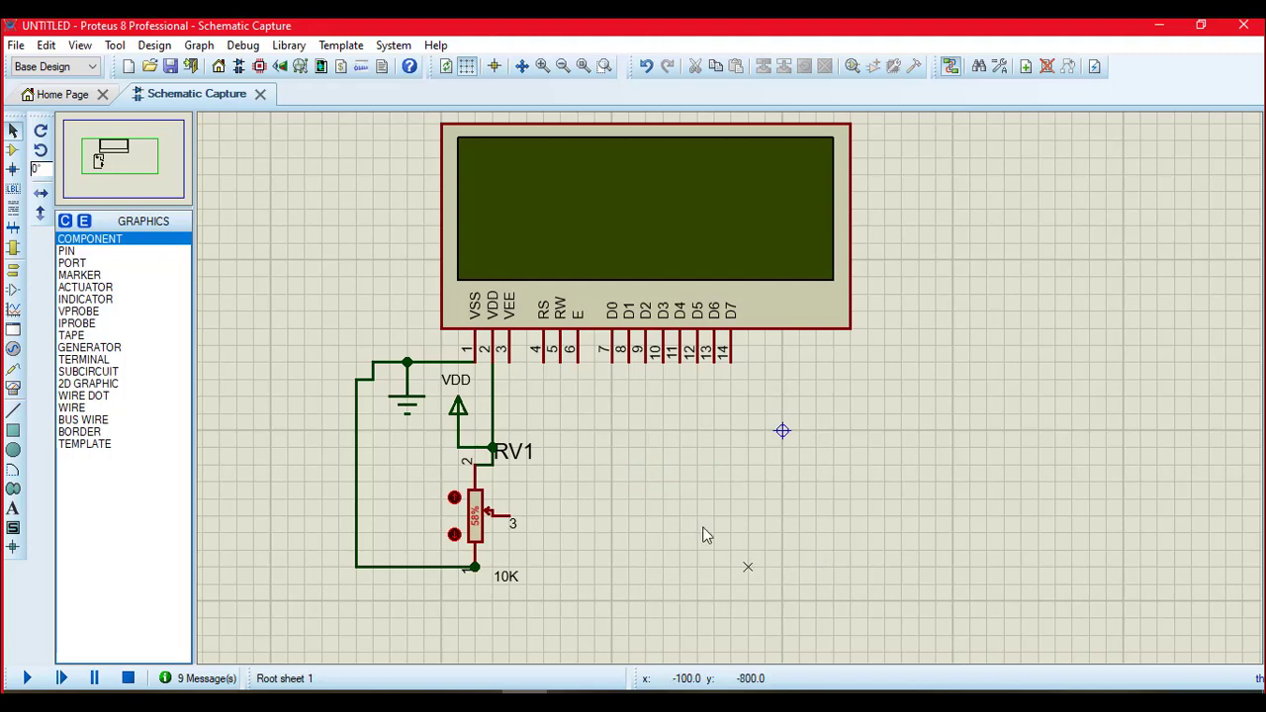
Step: Wire the LCD's VEE pin to the wiper of potentiometer RV1, routing the wire around RV1's label
click(508, 363)
click(509, 515)
key(ctrl+z)
click(508, 363)
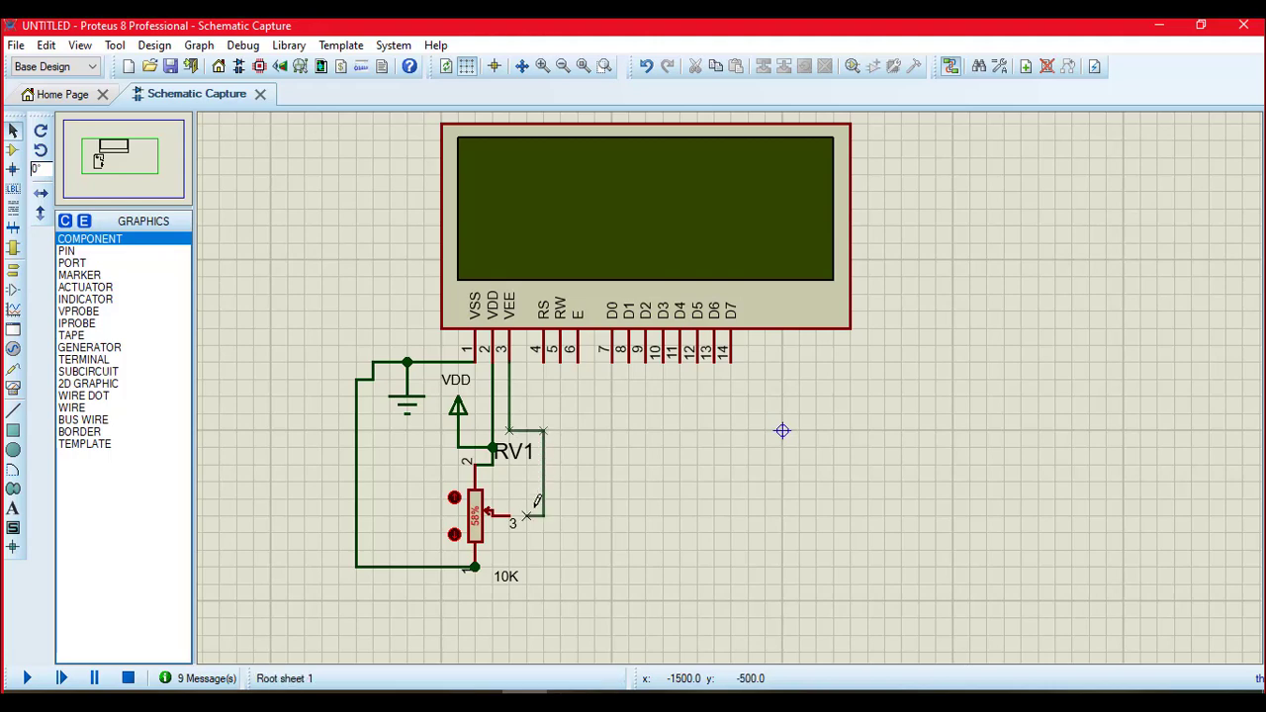
click(510, 511)
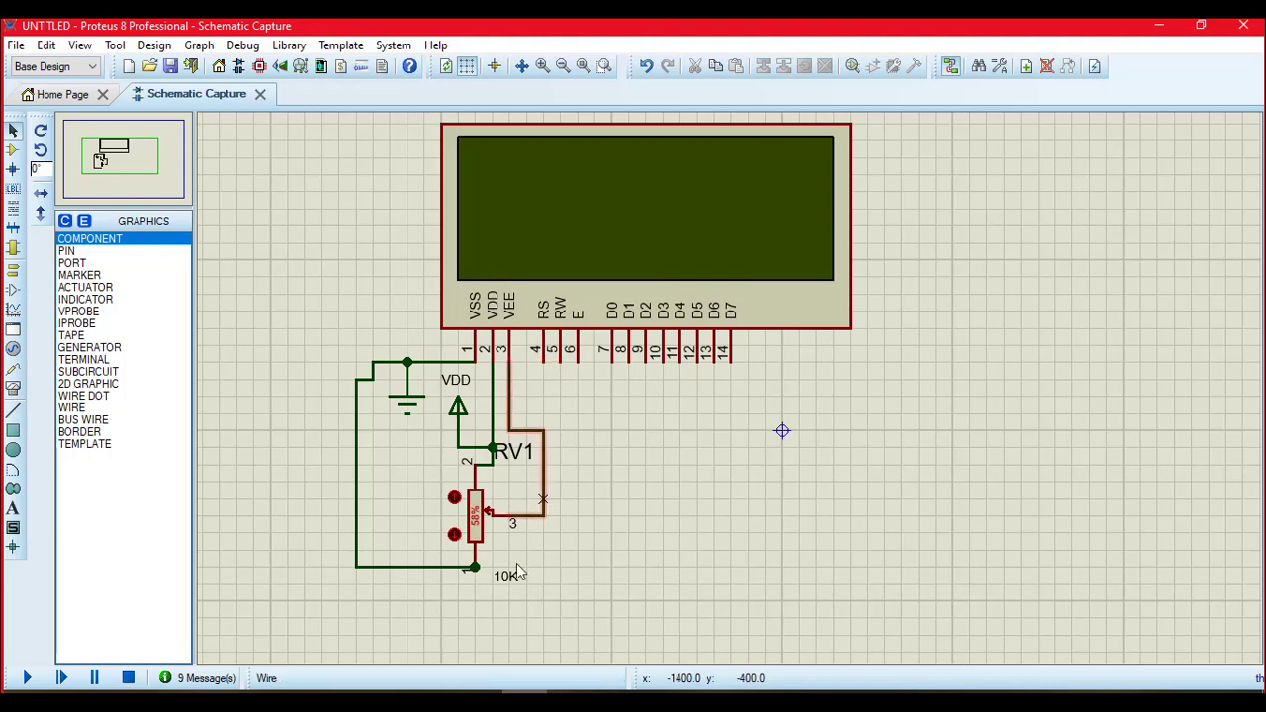
Step: Switch to Excel and label pins 4, 5 and 6 as RS, RW and EN in cells G8:I8
key(alt+Tab)
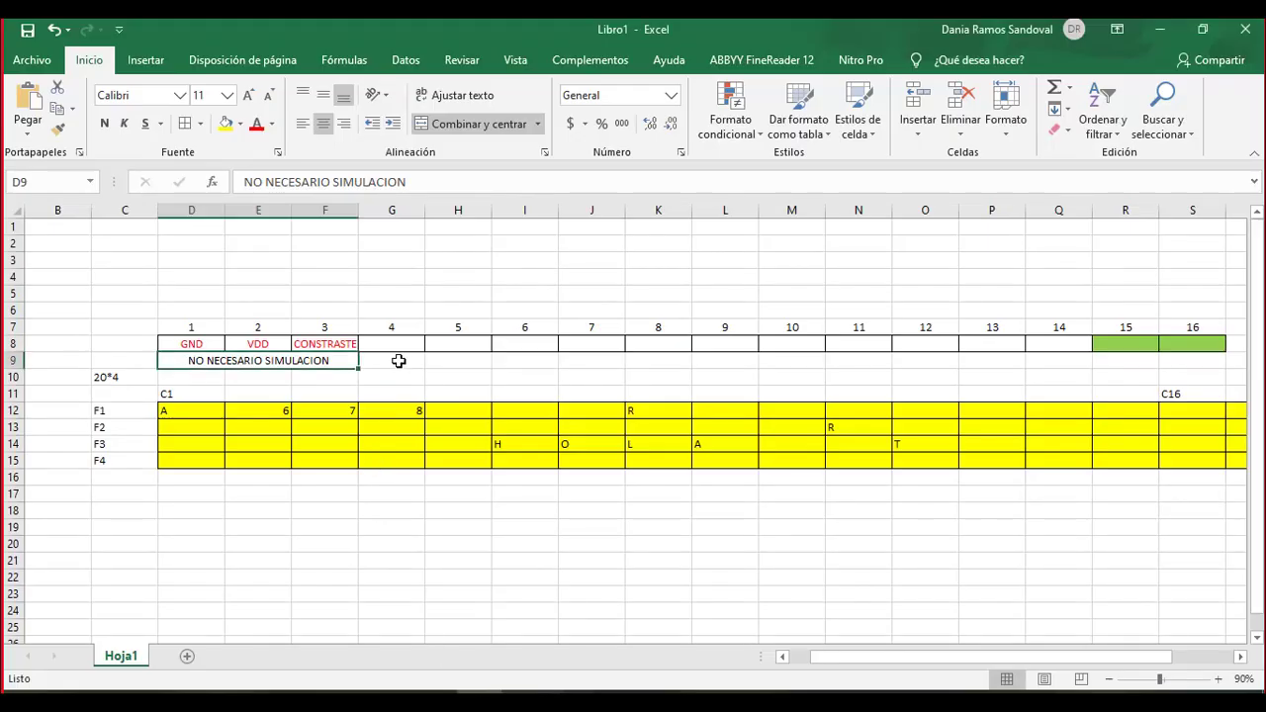
click(393, 339)
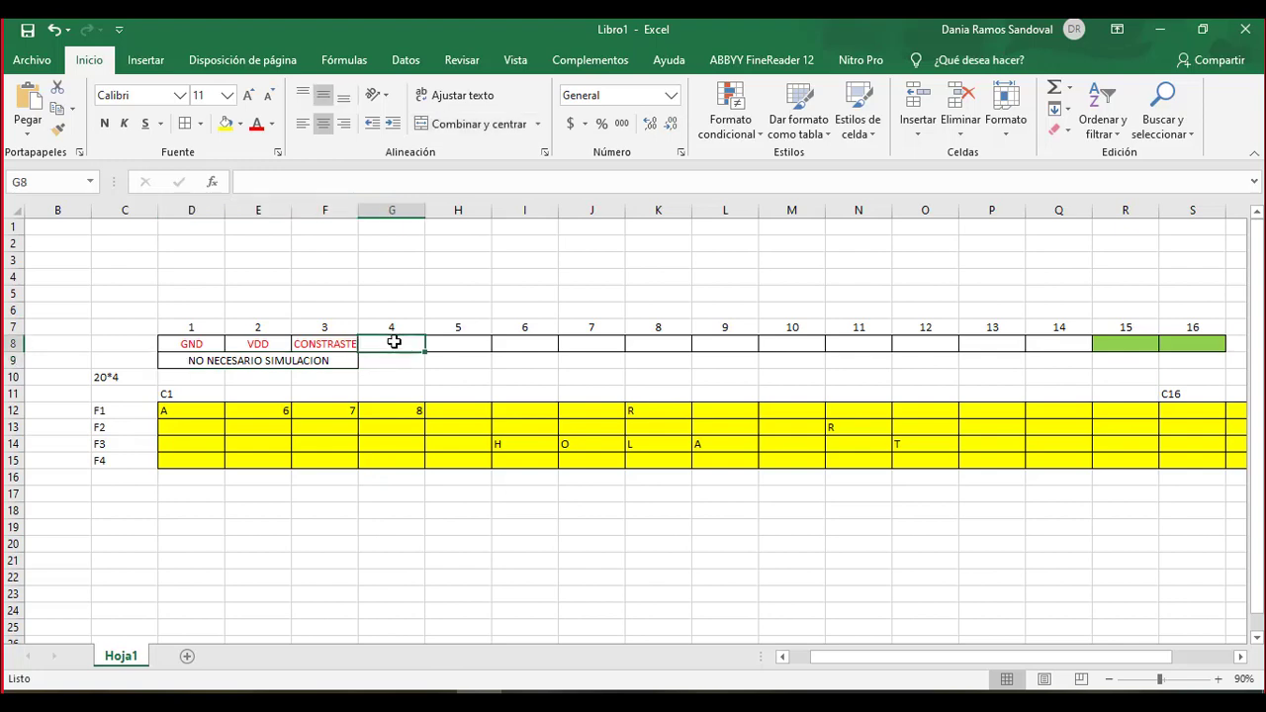
text(RS)
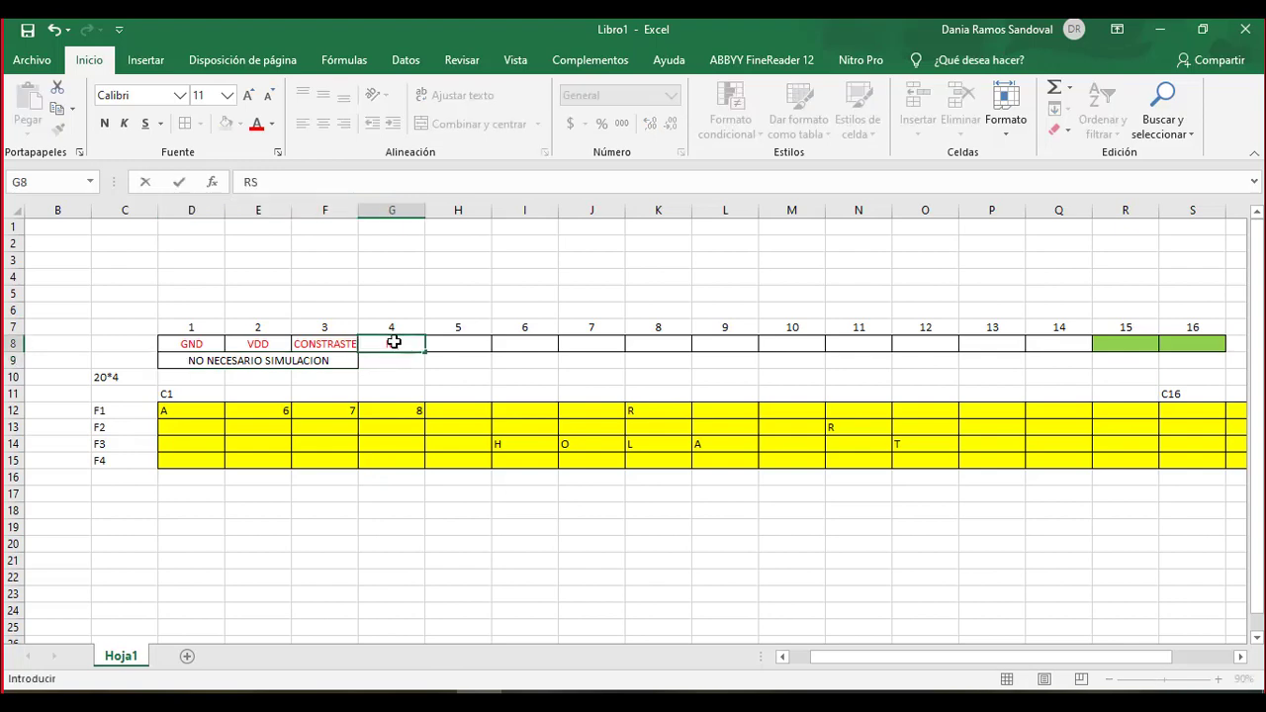
key(Tab)
text(RW)
key(Tab)
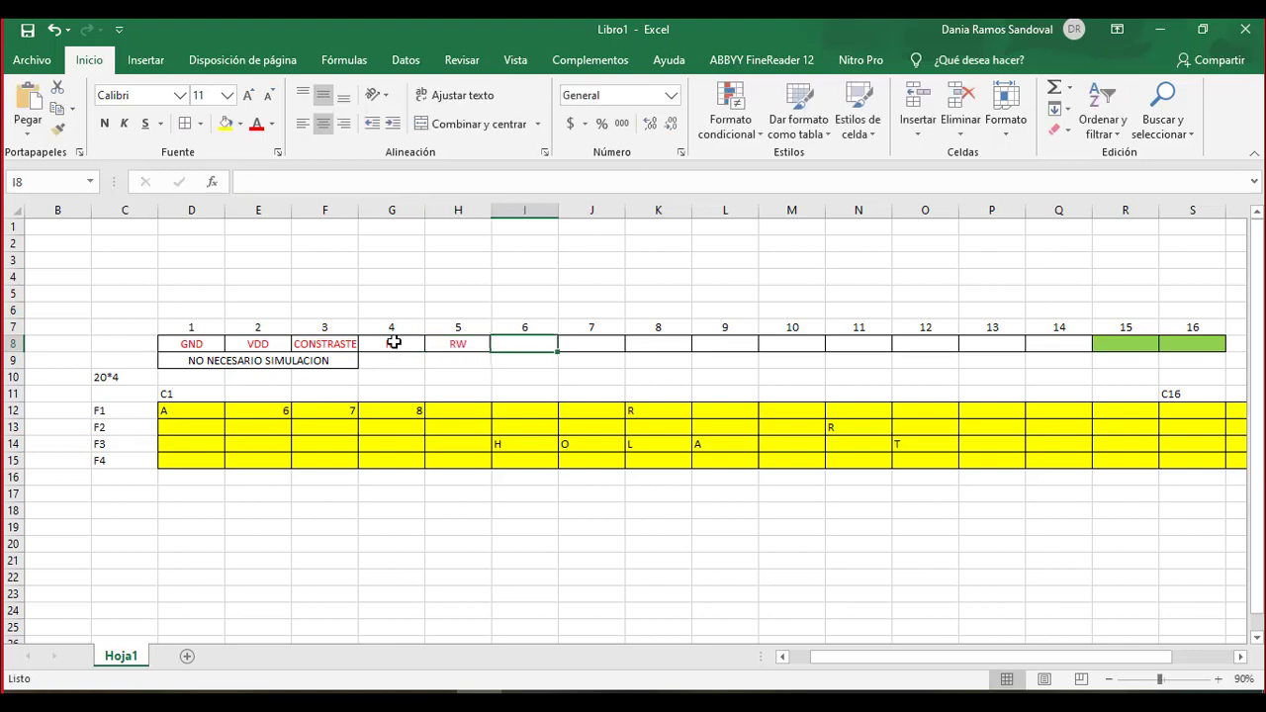
text(EN)
key(Down)
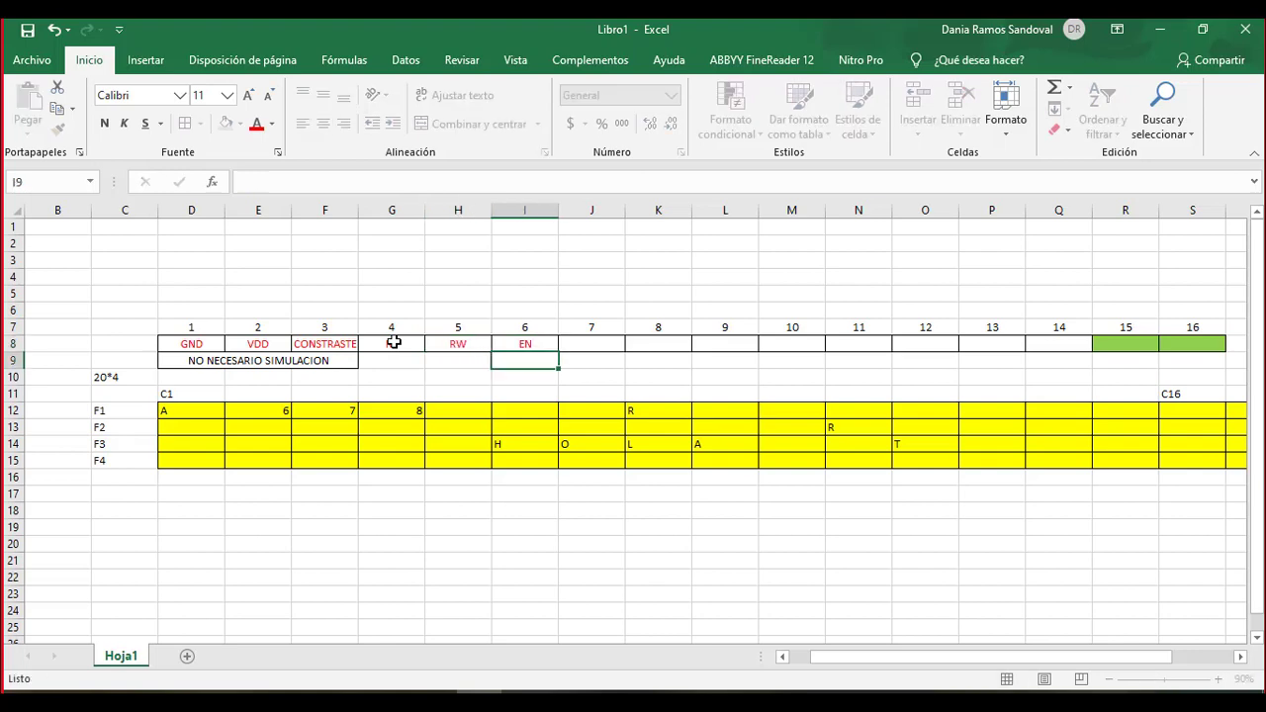
Step: Merge and center cells G9:I9 and enter "CONTROL" in the merged cell
key(shift+Left)
key(shift+Left)
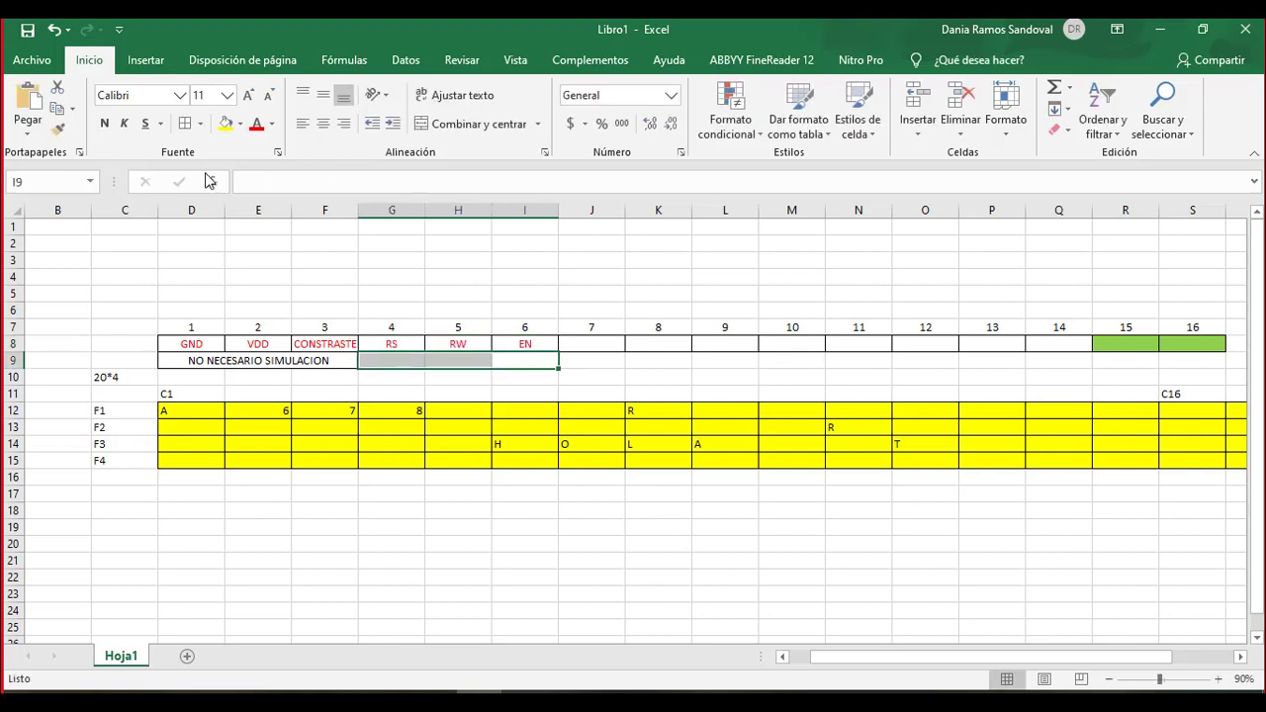
click(466, 127)
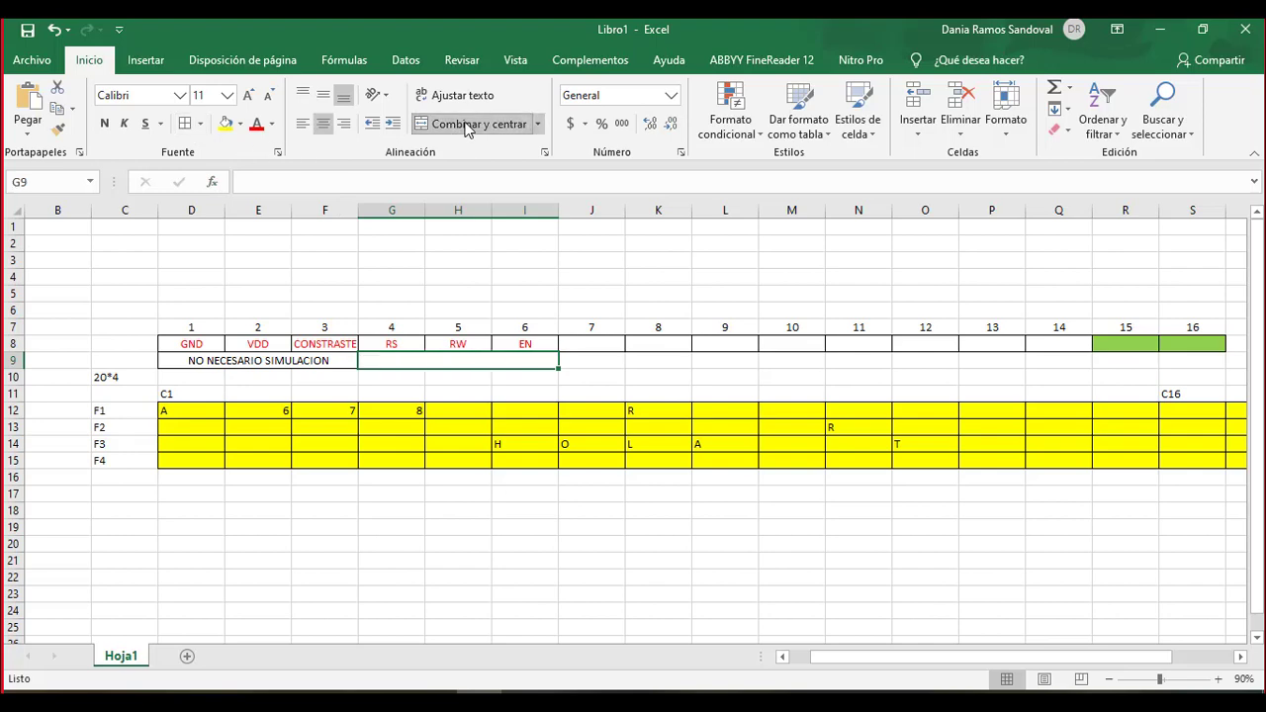
text(CONTROL)
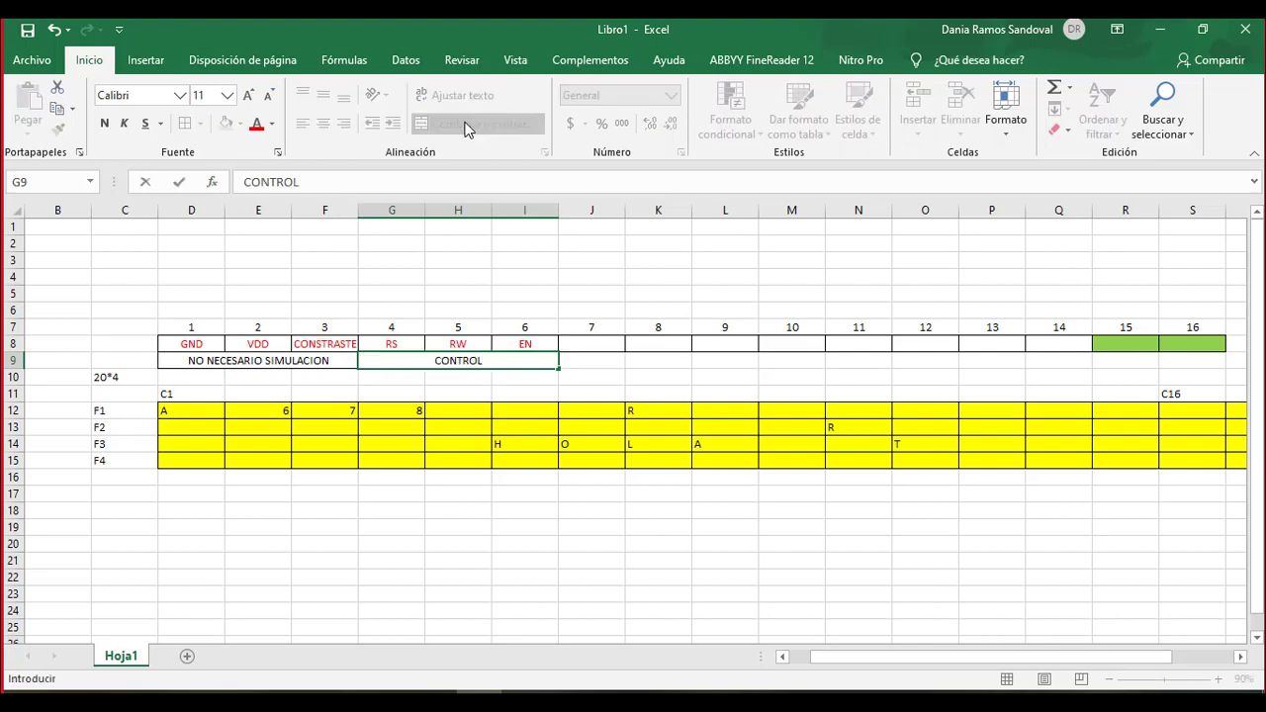
Step: Switch to Proteus, wire a 90° input terminal labelled UC to the RS pin, and shift the VEE wire clear of it
click(542, 303)
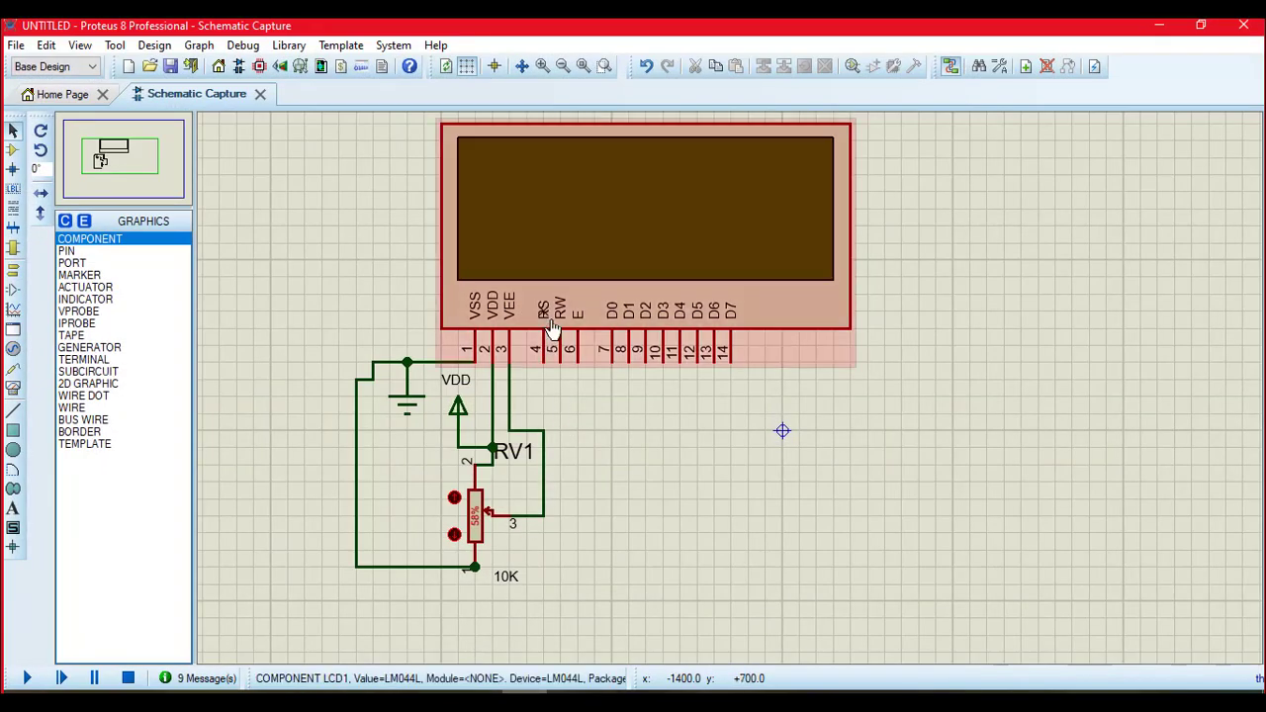
click(13, 269)
click(83, 254)
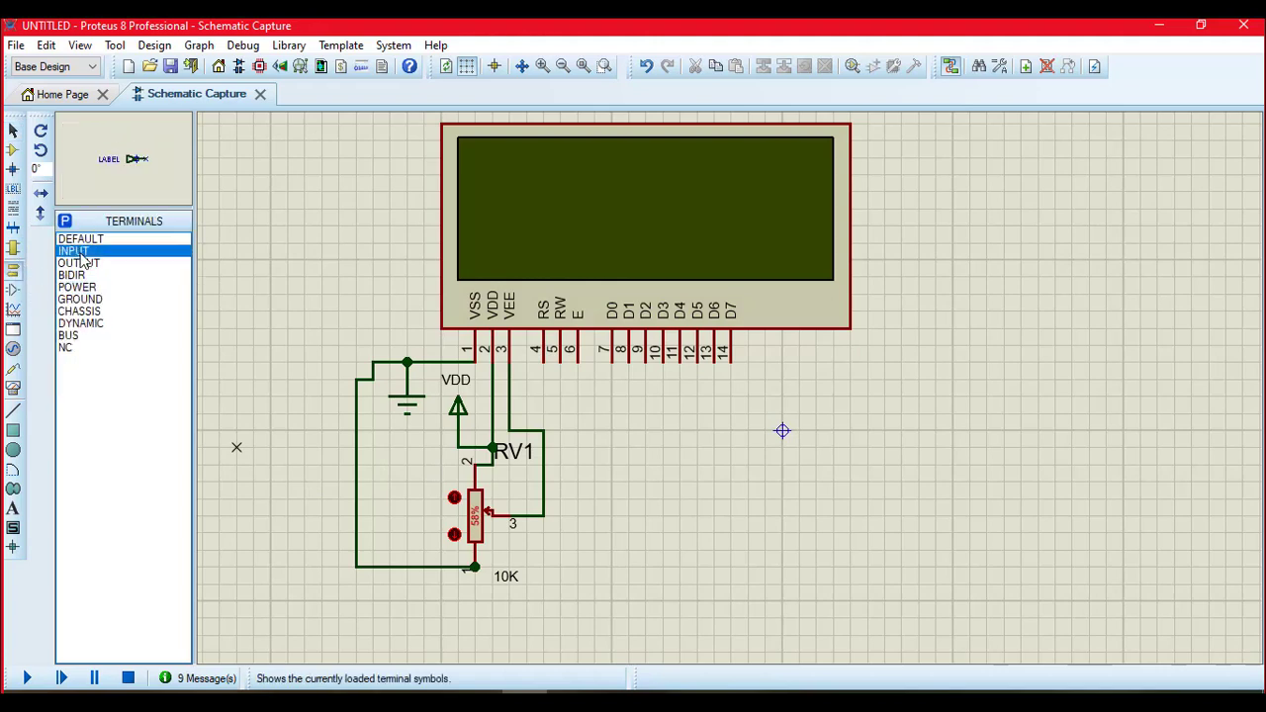
key(KP_Add)
click(543, 396)
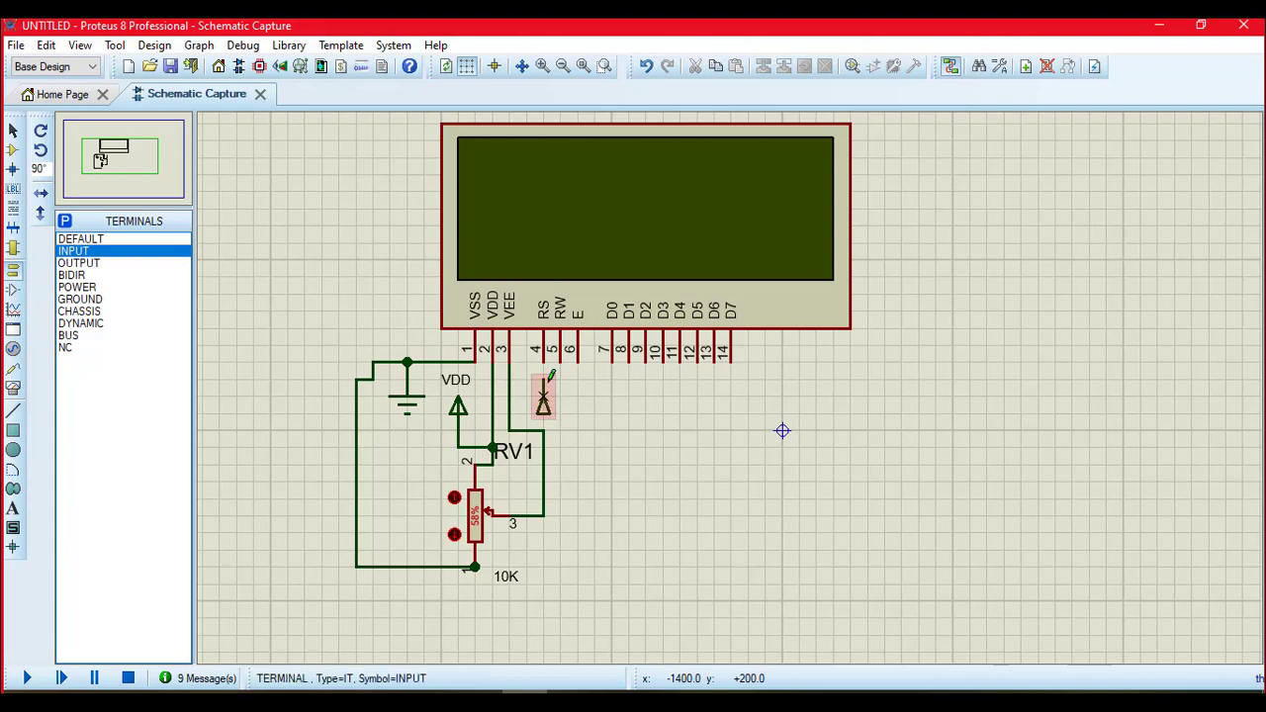
click(543, 361)
double_click(543, 406)
text(UC)
key(Return)
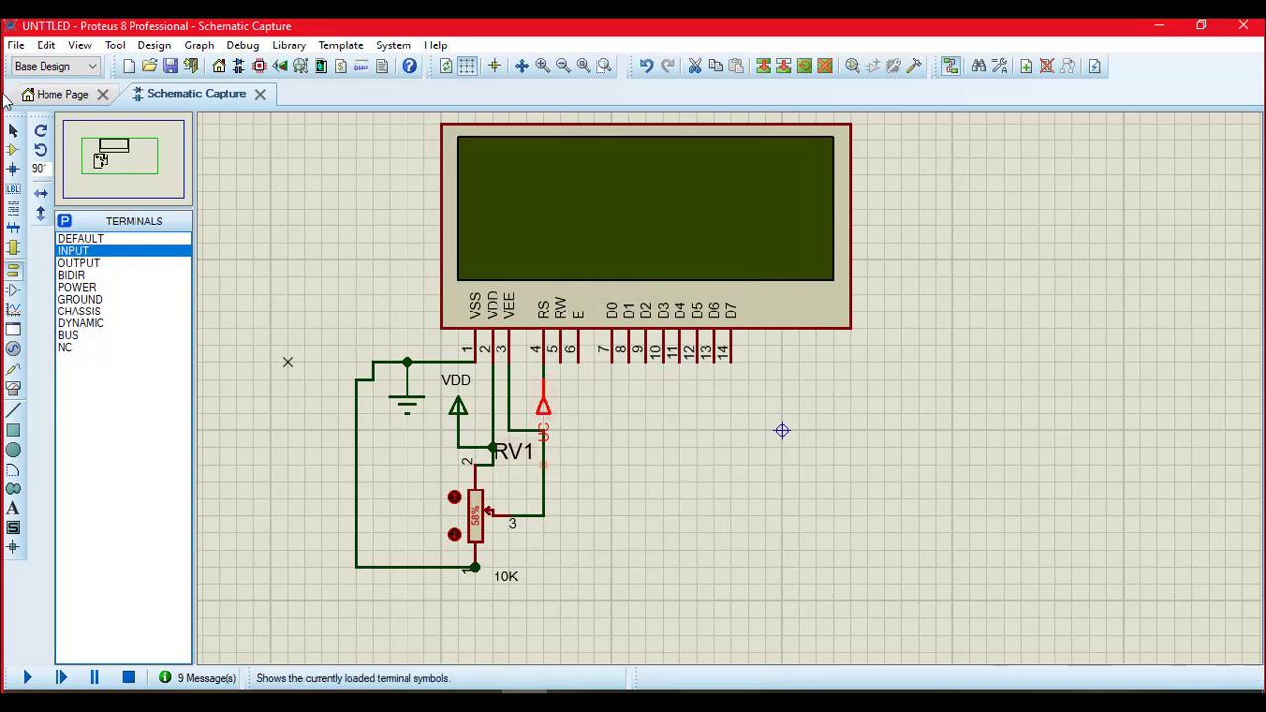
drag(543, 494, 538, 484)
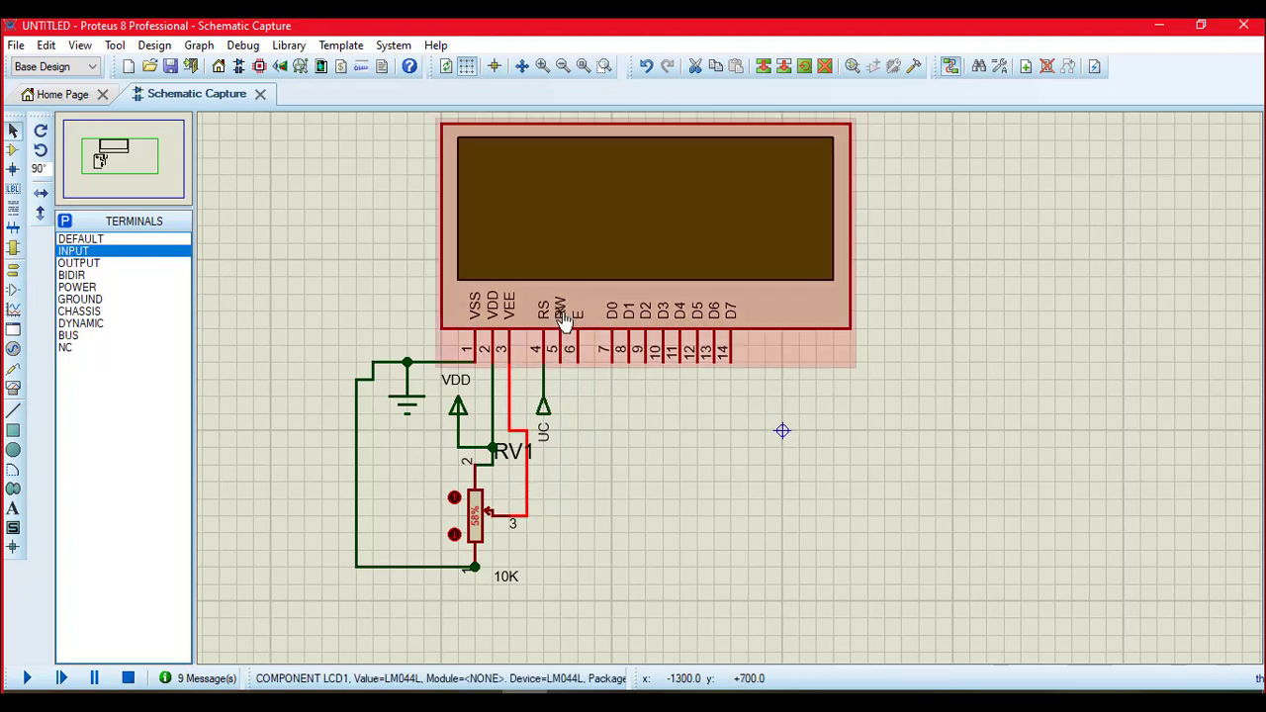
Step: Place an unrotated ground terminal below the RW pin, wire it to RW and move it lower, clear of the UC terminal
click(81, 299)
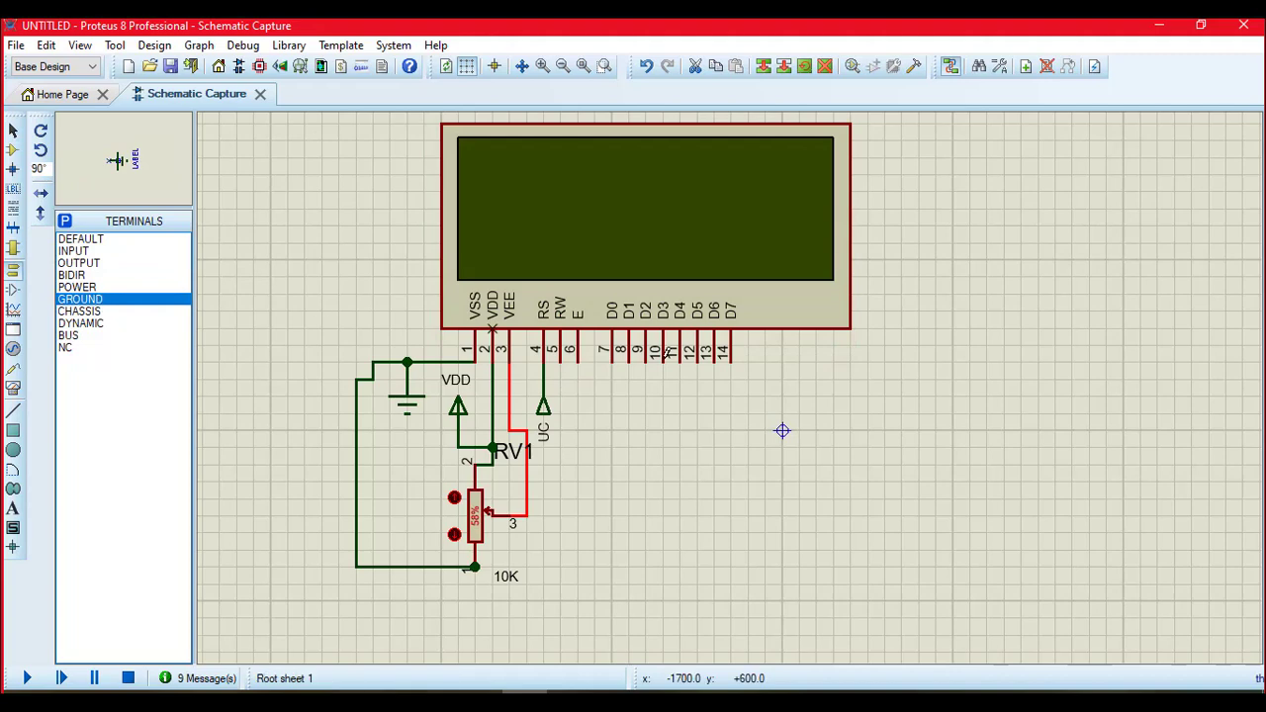
key(KP_Subtract)
click(560, 447)
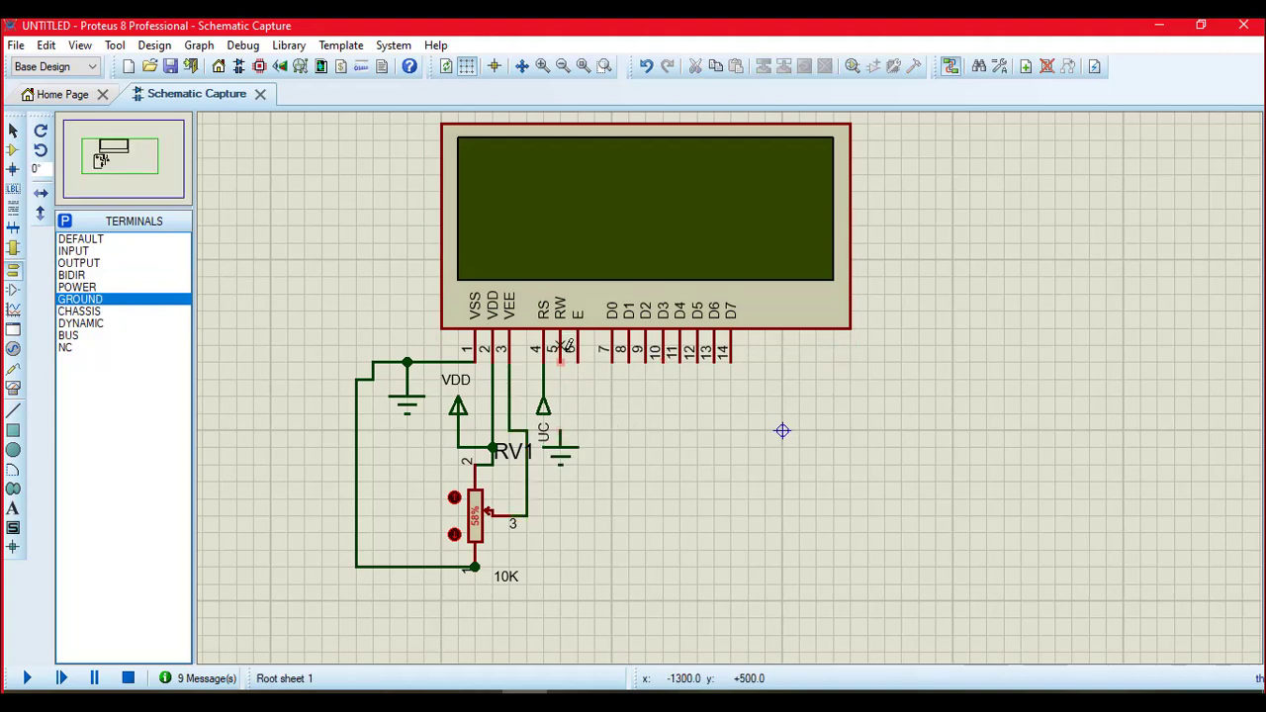
click(561, 360)
click(562, 431)
drag(560, 451, 562, 504)
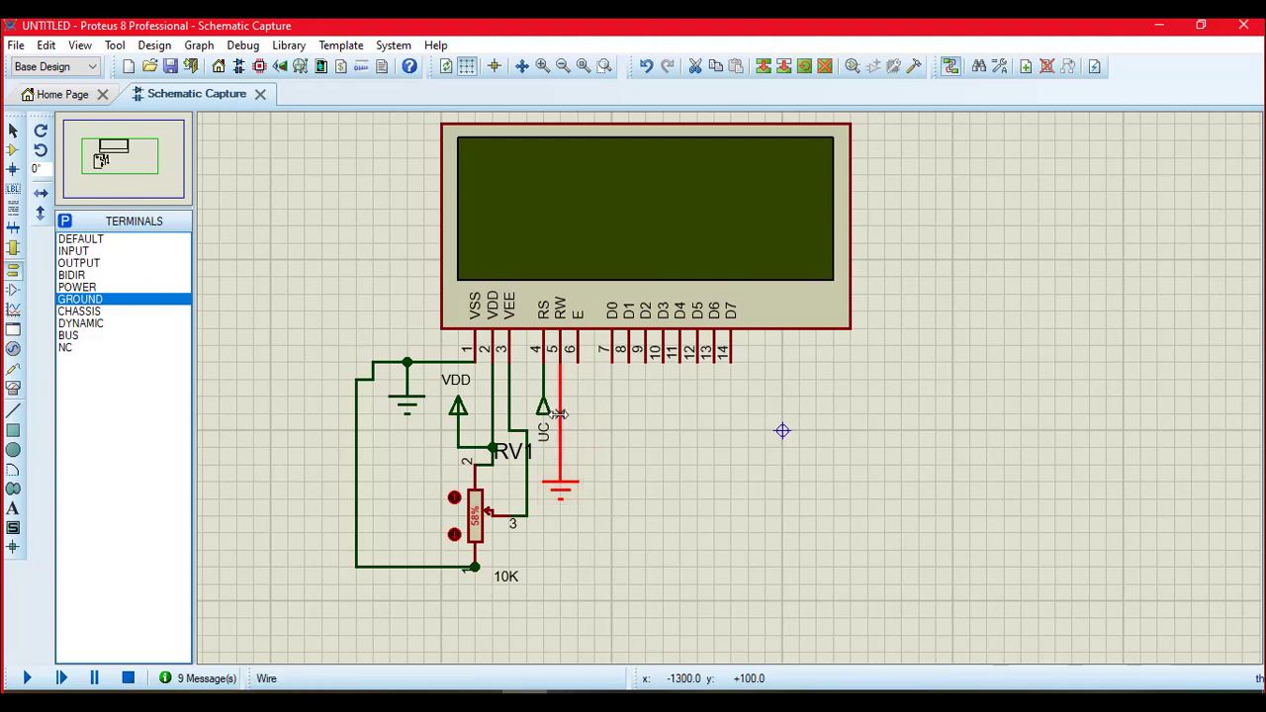
Step: Copy the UC input terminal with its wire from the RS pin onto the E pin
click(545, 401)
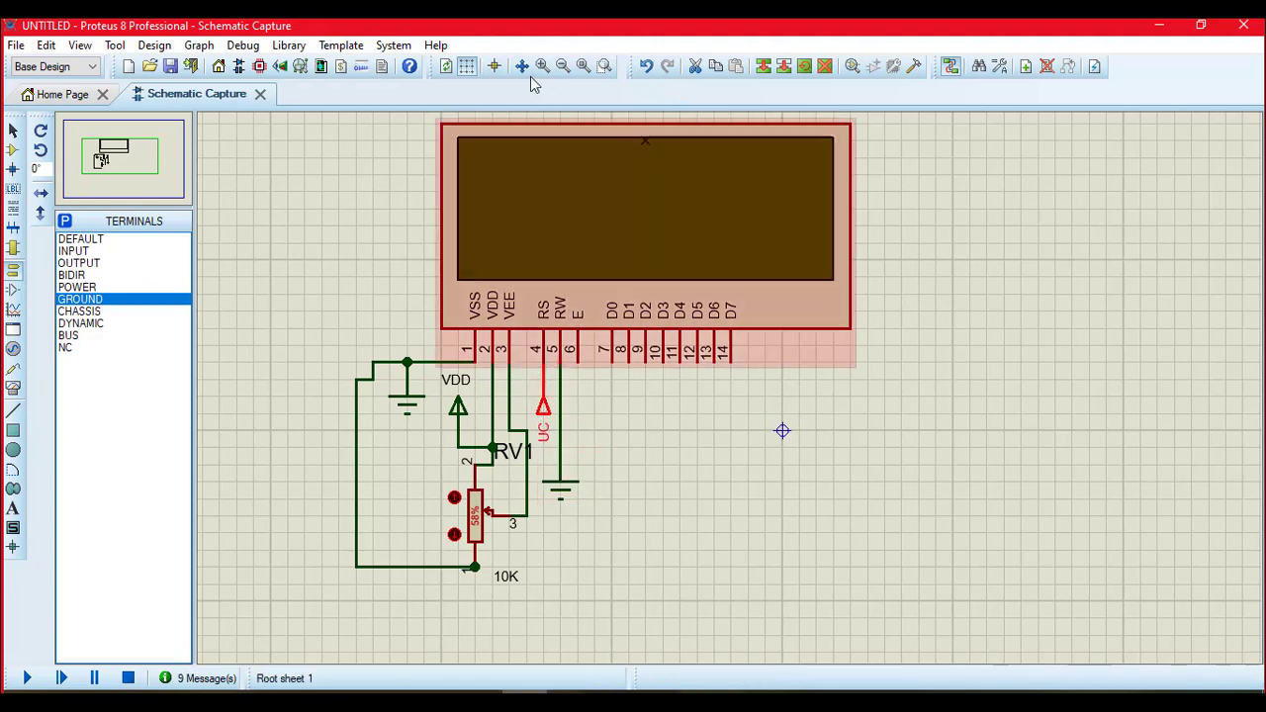
click(763, 66)
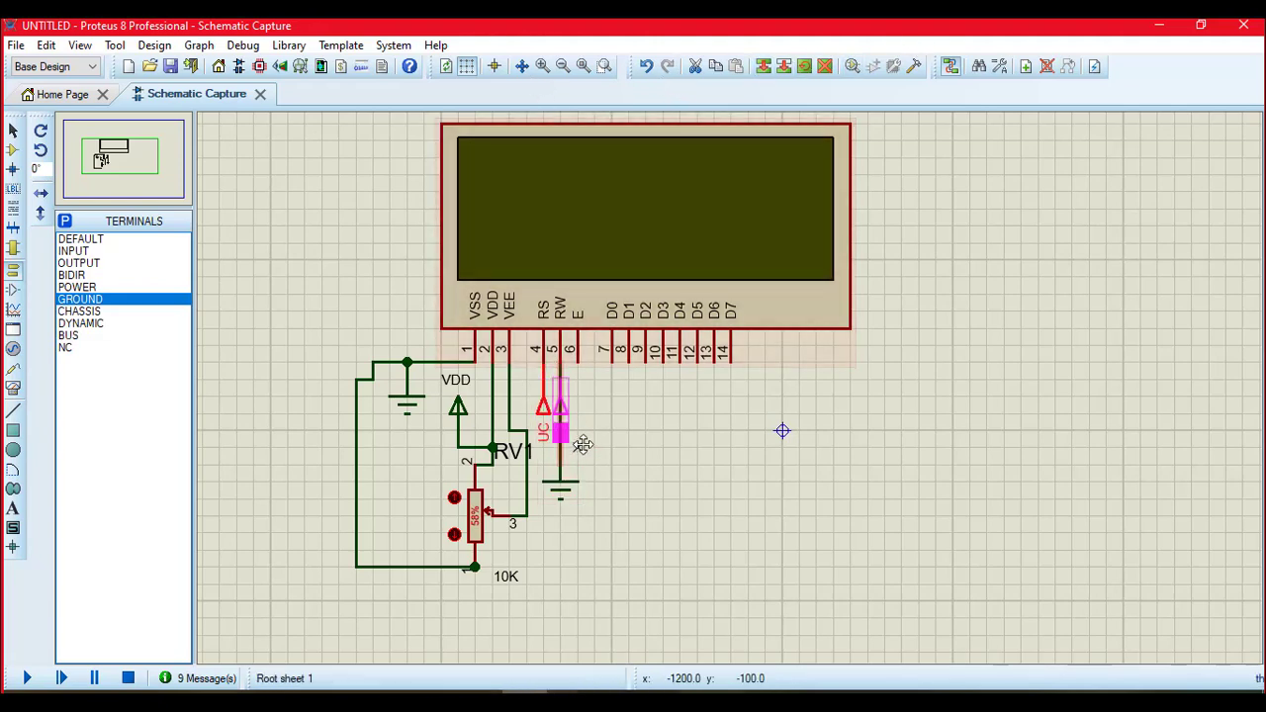
click(594, 447)
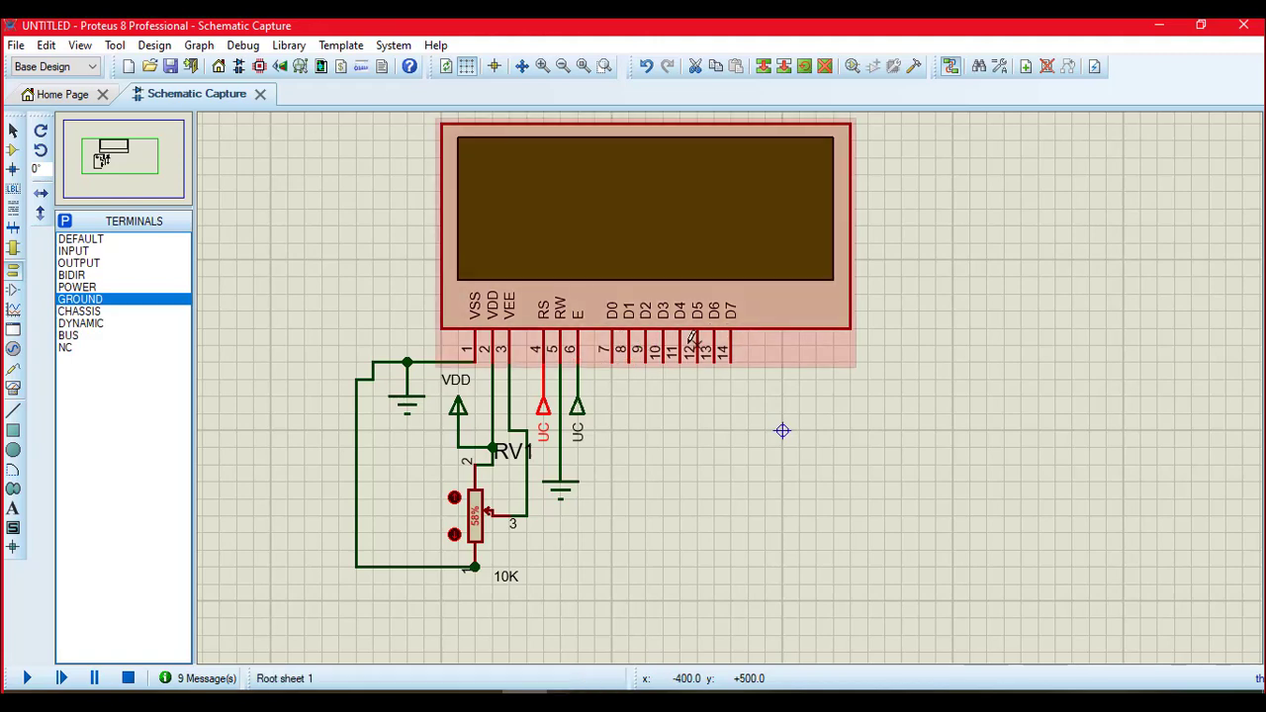
Step: Switch to Excel and label pins 7 to 14 as D0 through D7 in cells J8:Q8
click(525, 692)
click(603, 345)
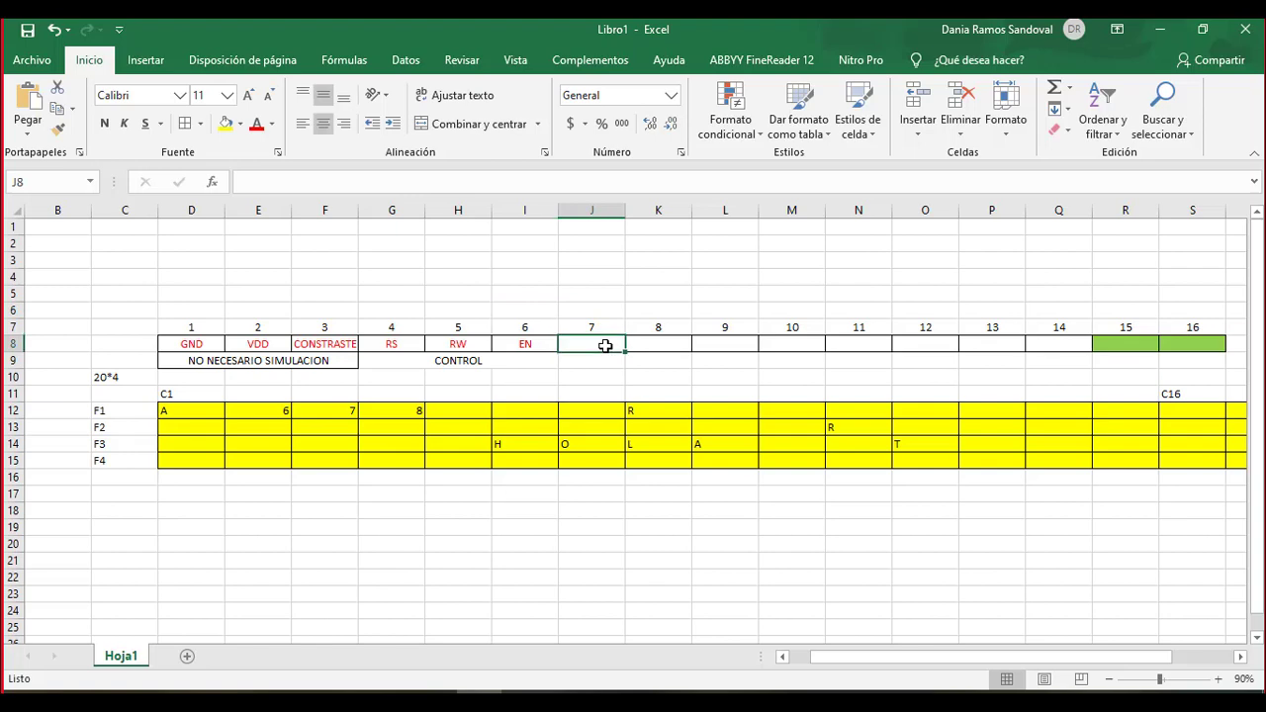
text(D)
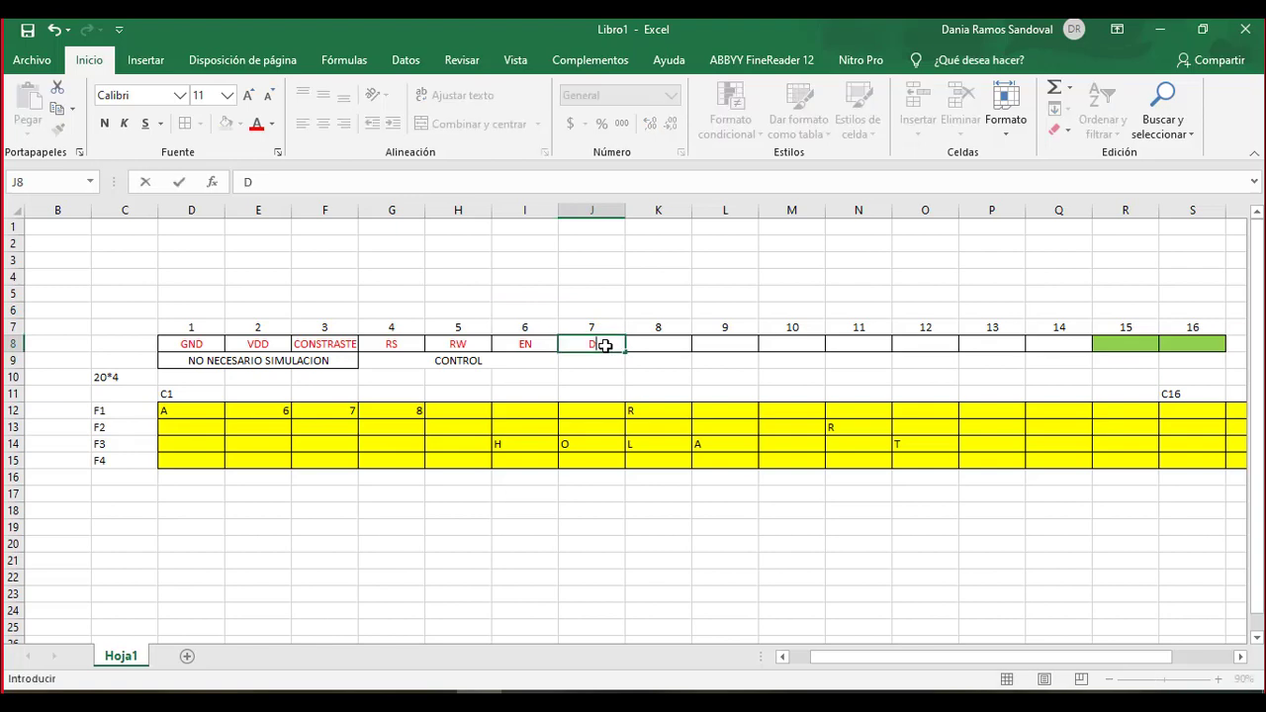
key(Tab)
text(D)
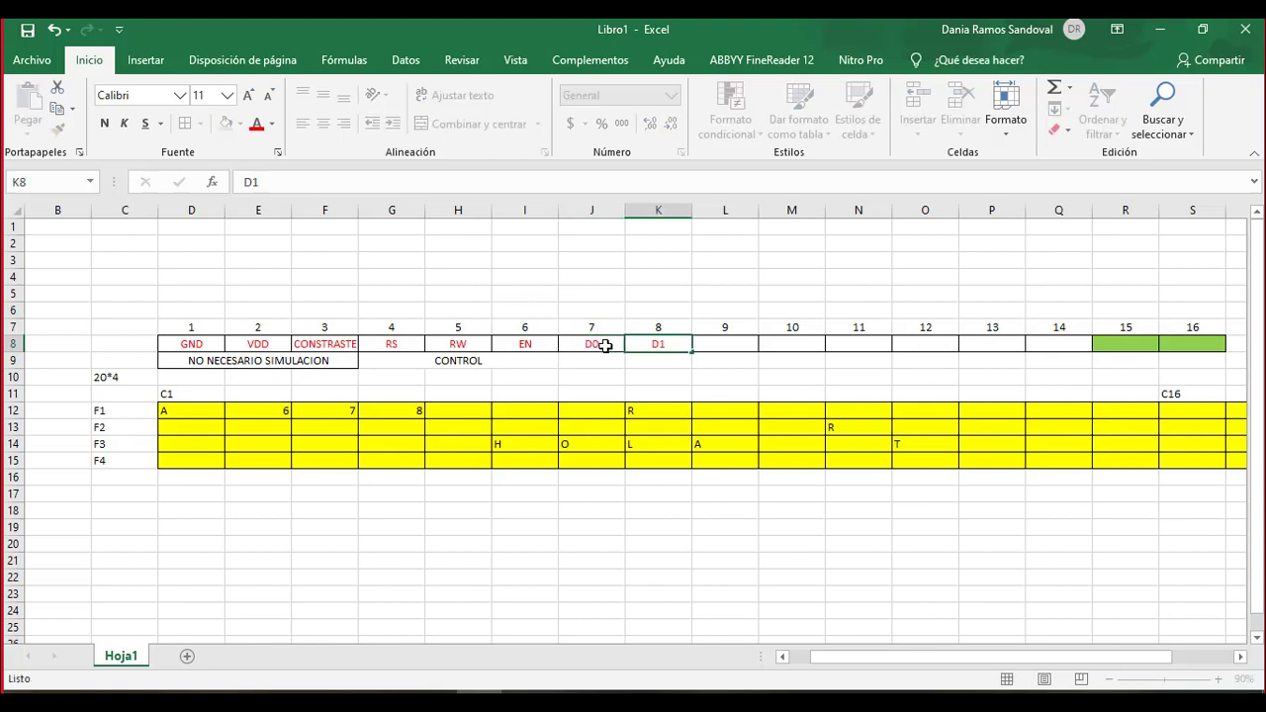
text(1)
key(Tab)
text(D)
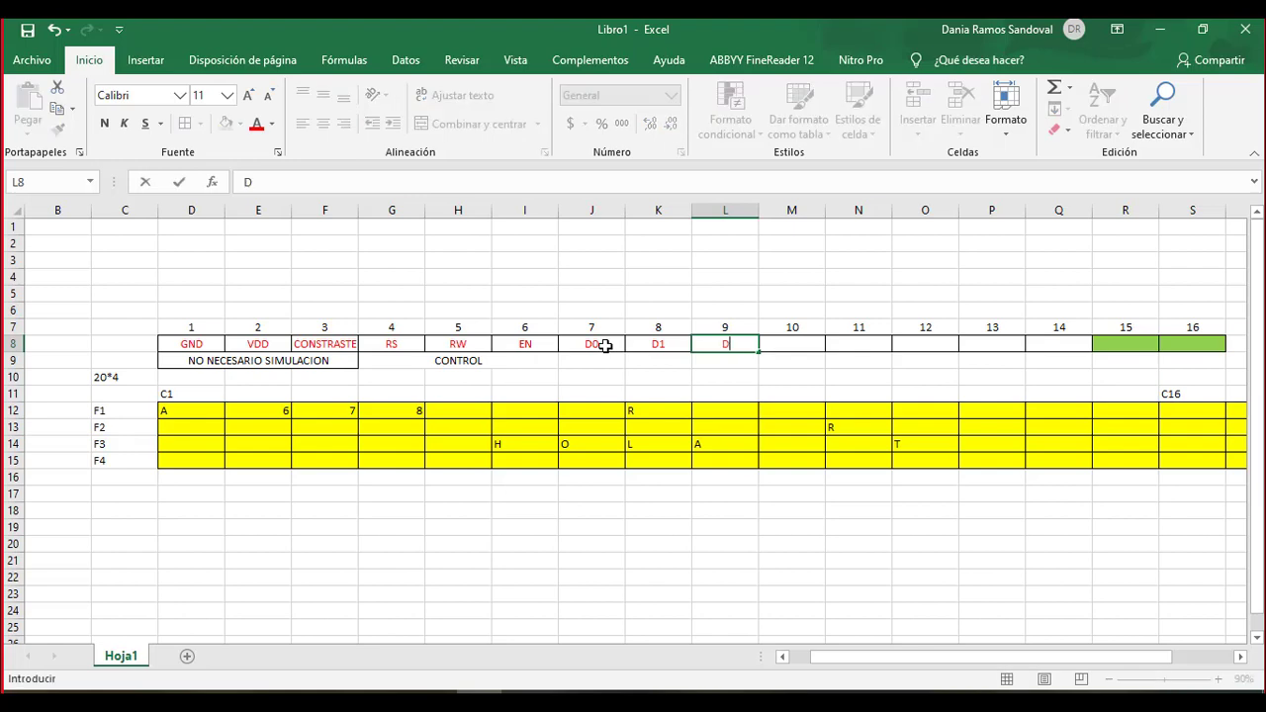
text(2)
key(Tab)
text(D3)
key(Tab)
text(D)
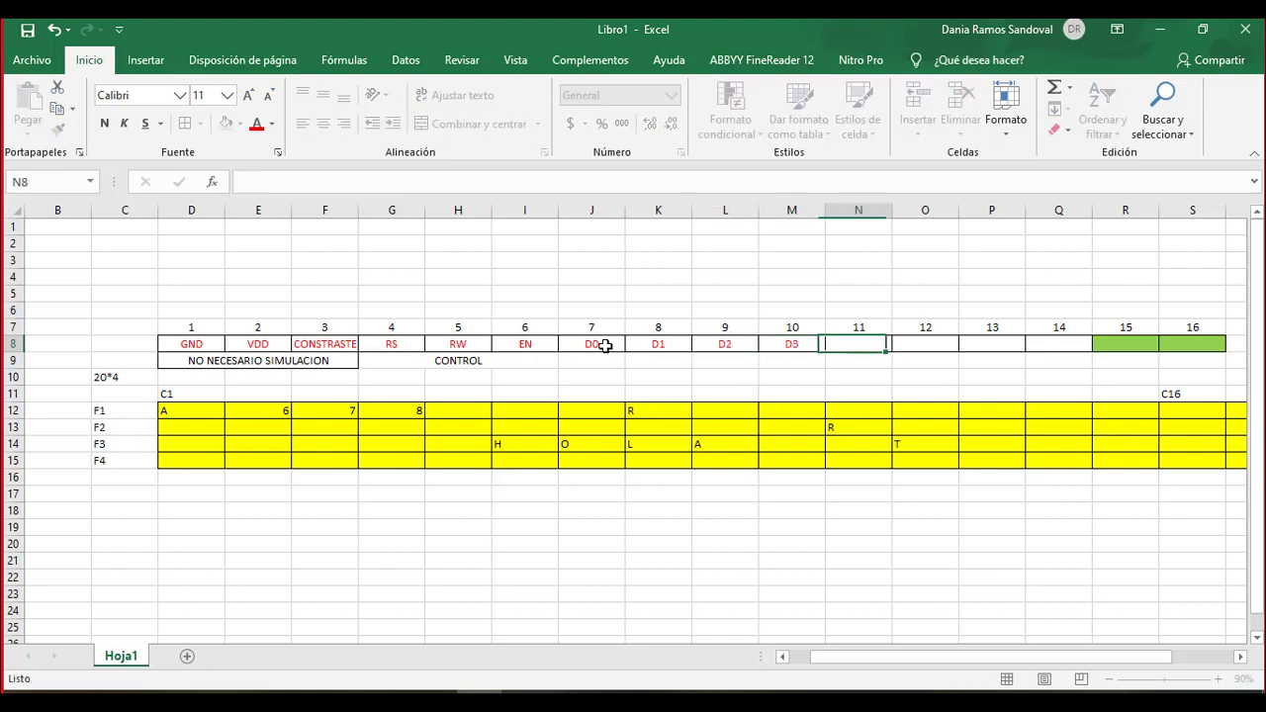
text(4)
key(Tab)
text(D5)
key(Tab)
text(D6)
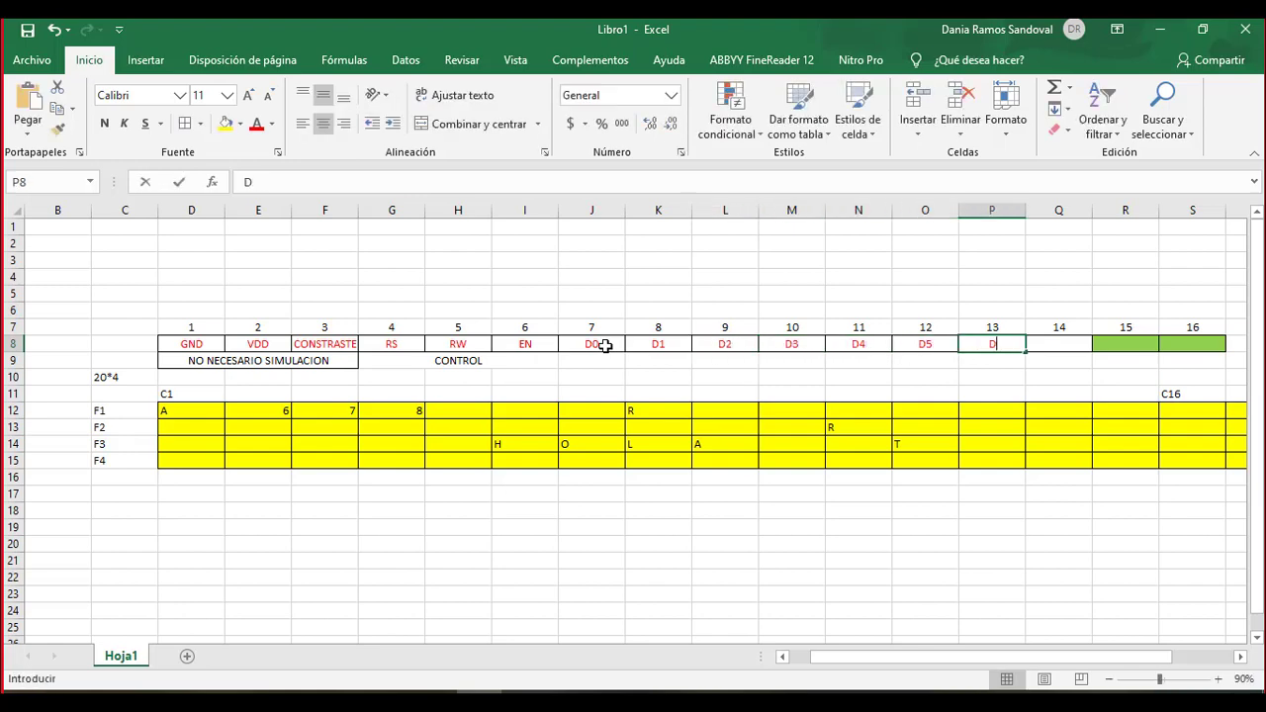
key(Tab)
text(D7)
key(Tab)
Step: Merge and center cells J9:Q9 below the D0–D7 labels and enter "DATOS" in the merged cell
key(Left)
key(shift+Left)
key(Down)
key(shift+Left)
key(shift+Left)
key(shift+Left)
key(shift+Left)
key(shift+Left)
key(shift+Left)
key(shift+Left)
key(shift+Left)
key(shift+Left)
key(shift+Left)
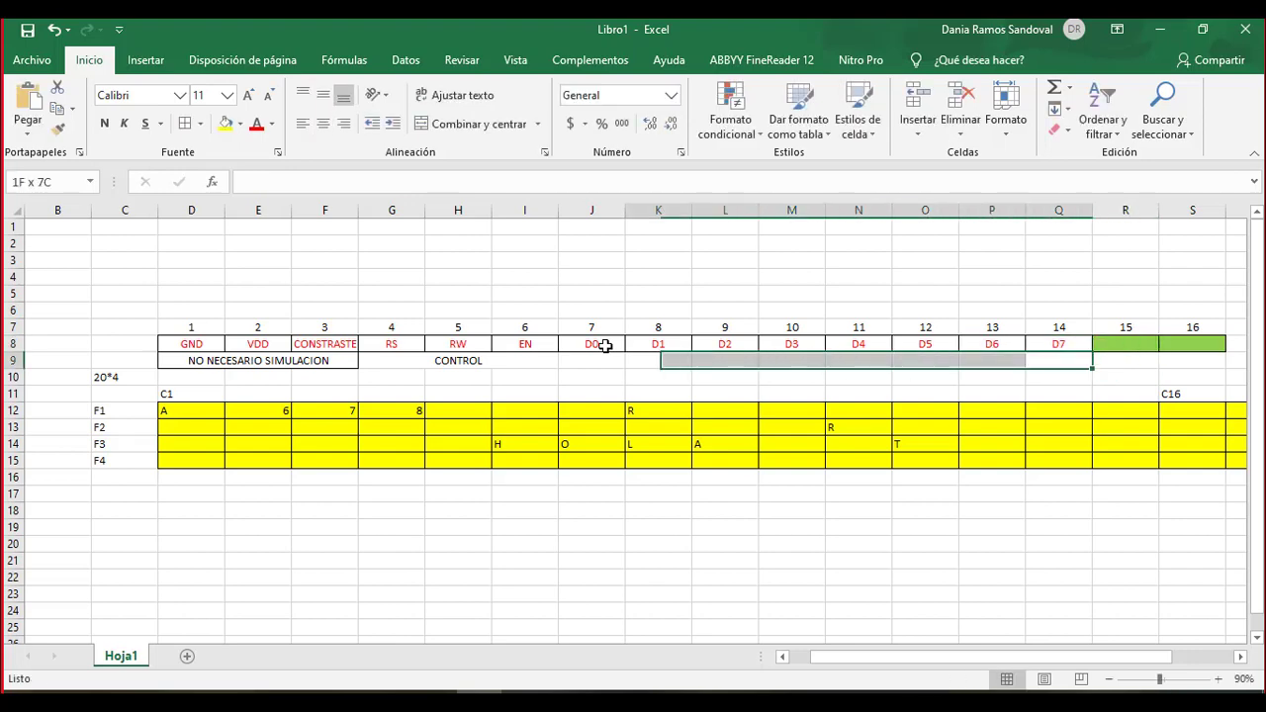
key(shift+Right)
key(shift+Right)
key(shift+Right)
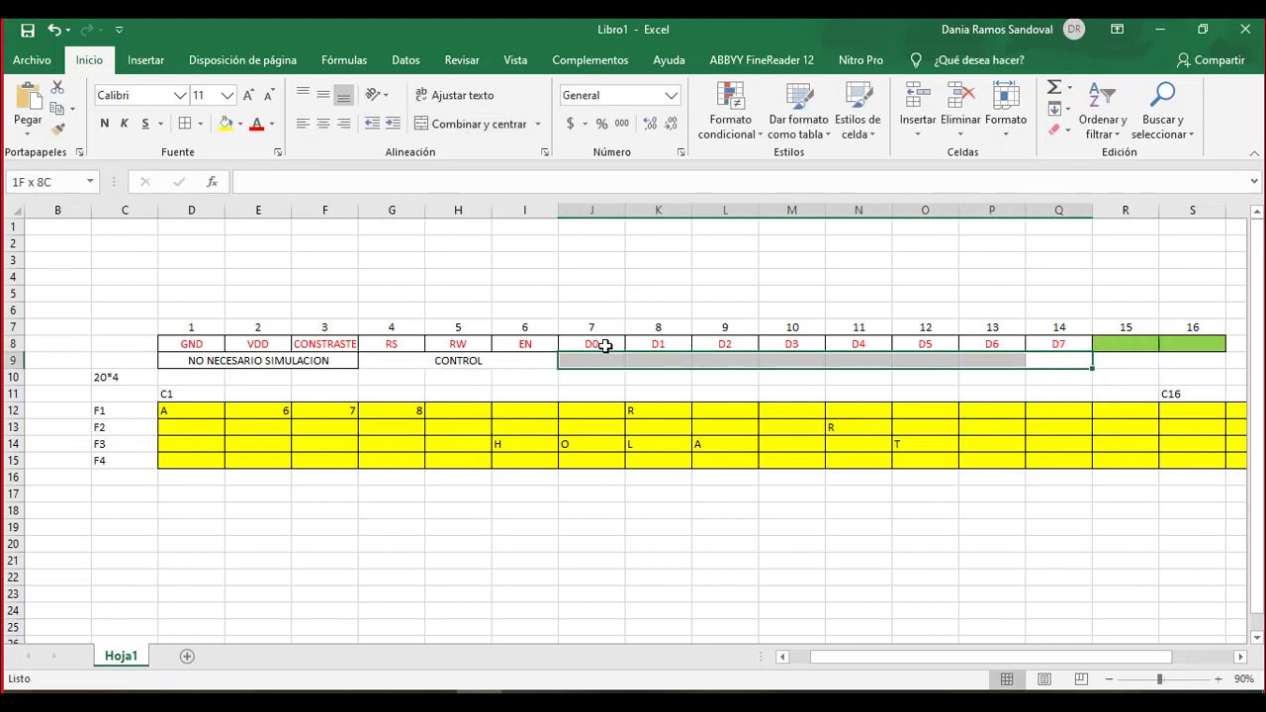
click(495, 131)
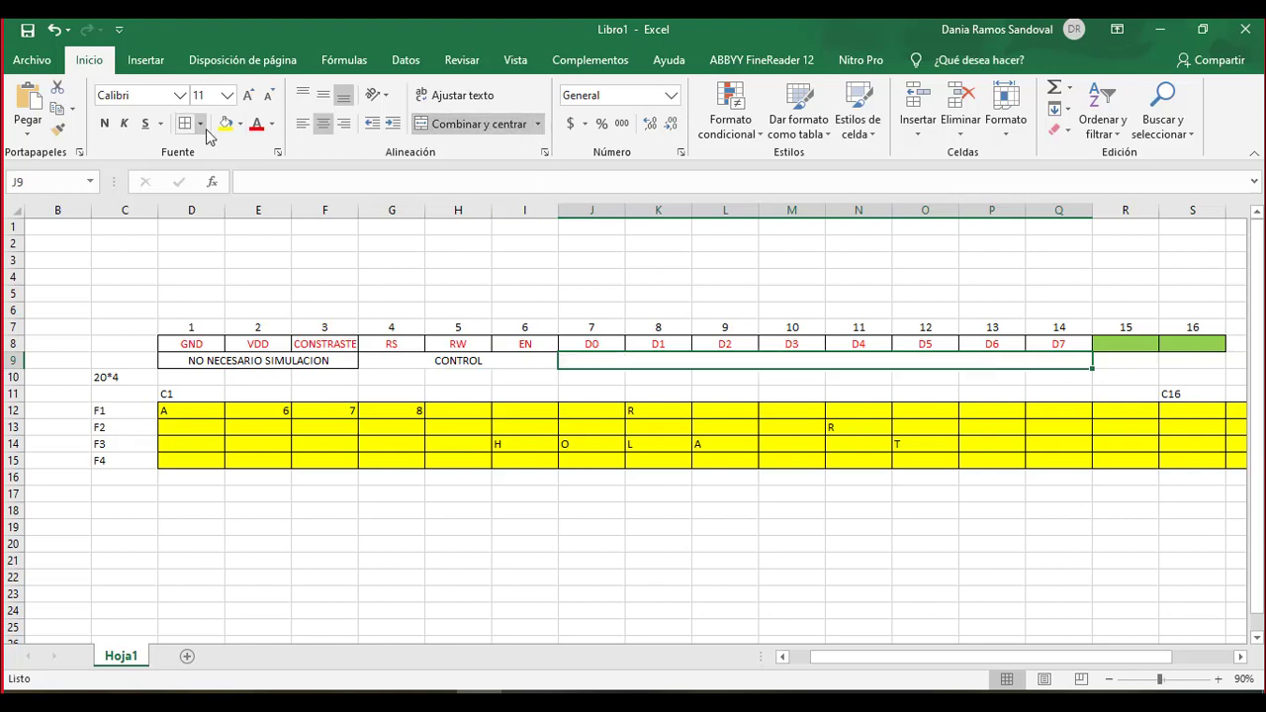
text(D0)
key(BackSpace)
text(ATOS)
key(Return)
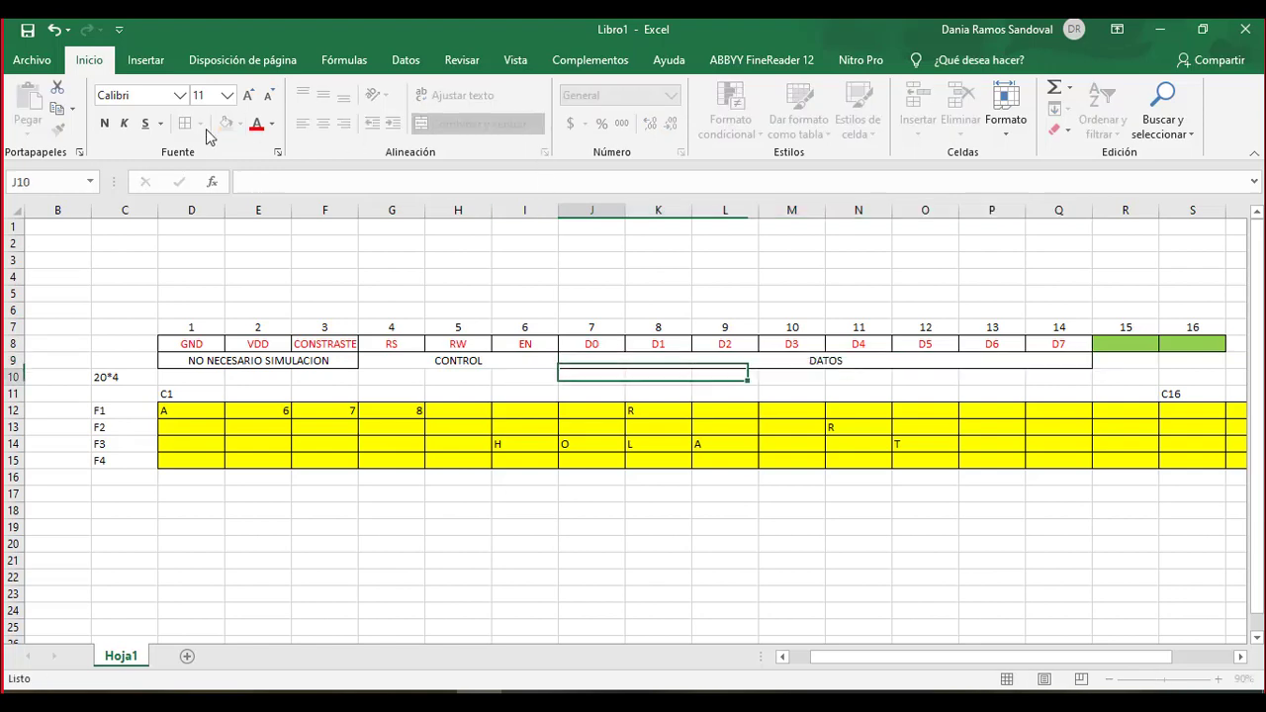
Step: Fill the CONTROL cell with yellow and the DATOS cell with blue
key(Up)
key(Left)
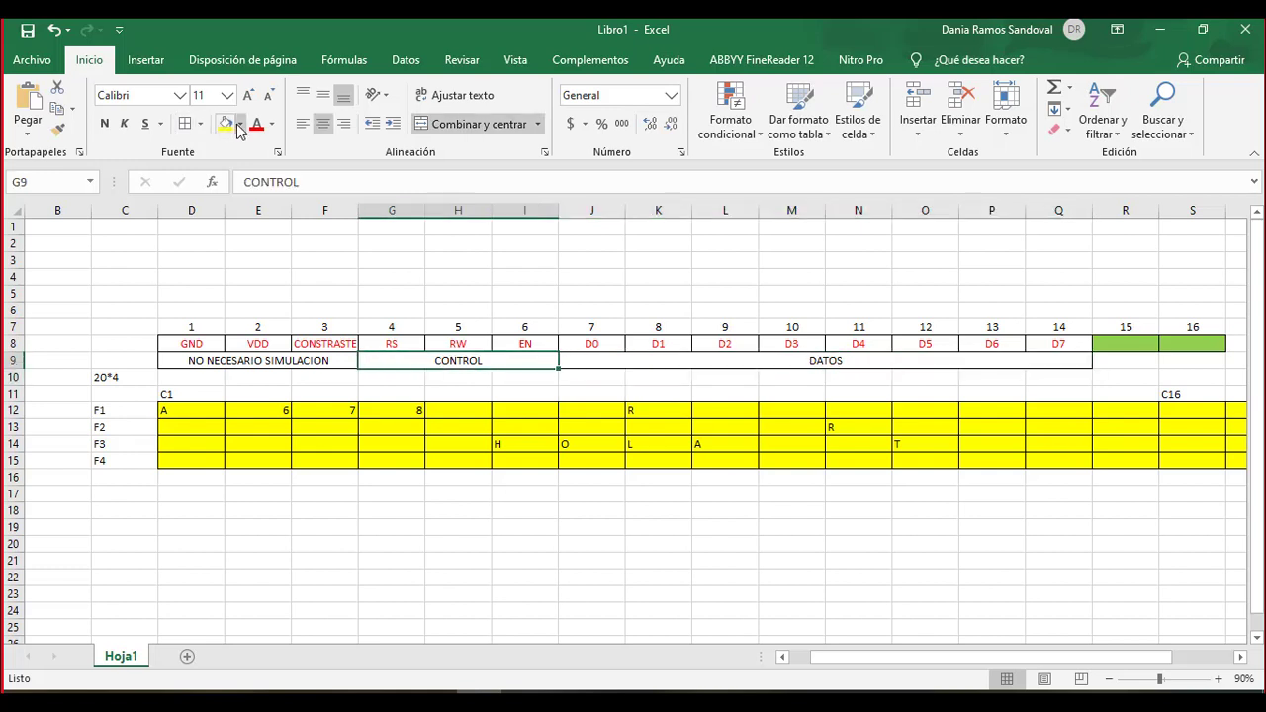
click(227, 127)
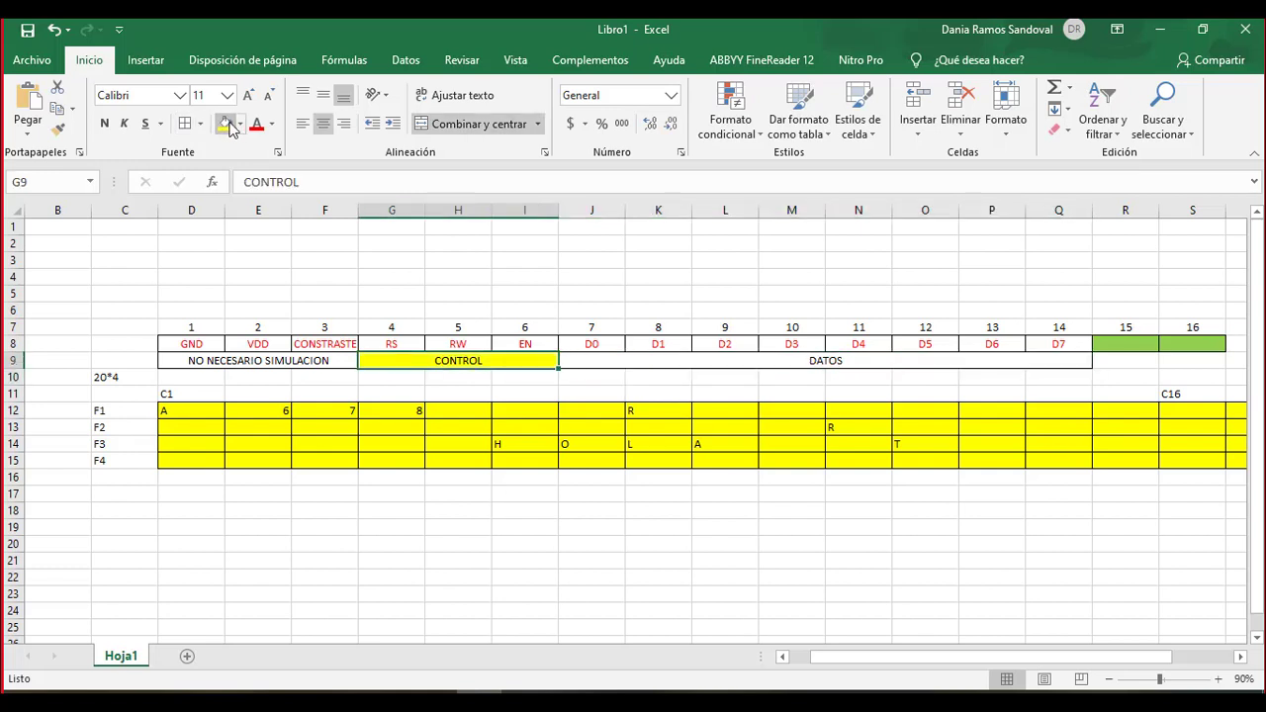
key(Right)
key(Right)
key(Left)
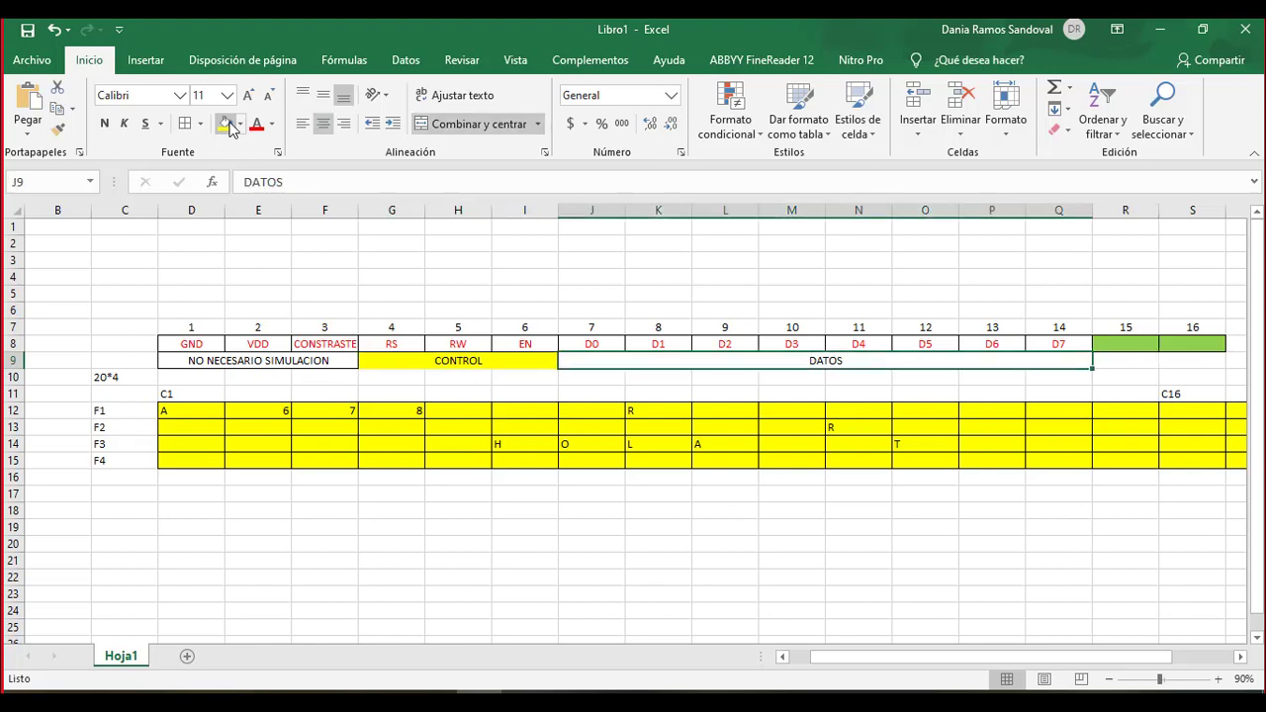
click(230, 125)
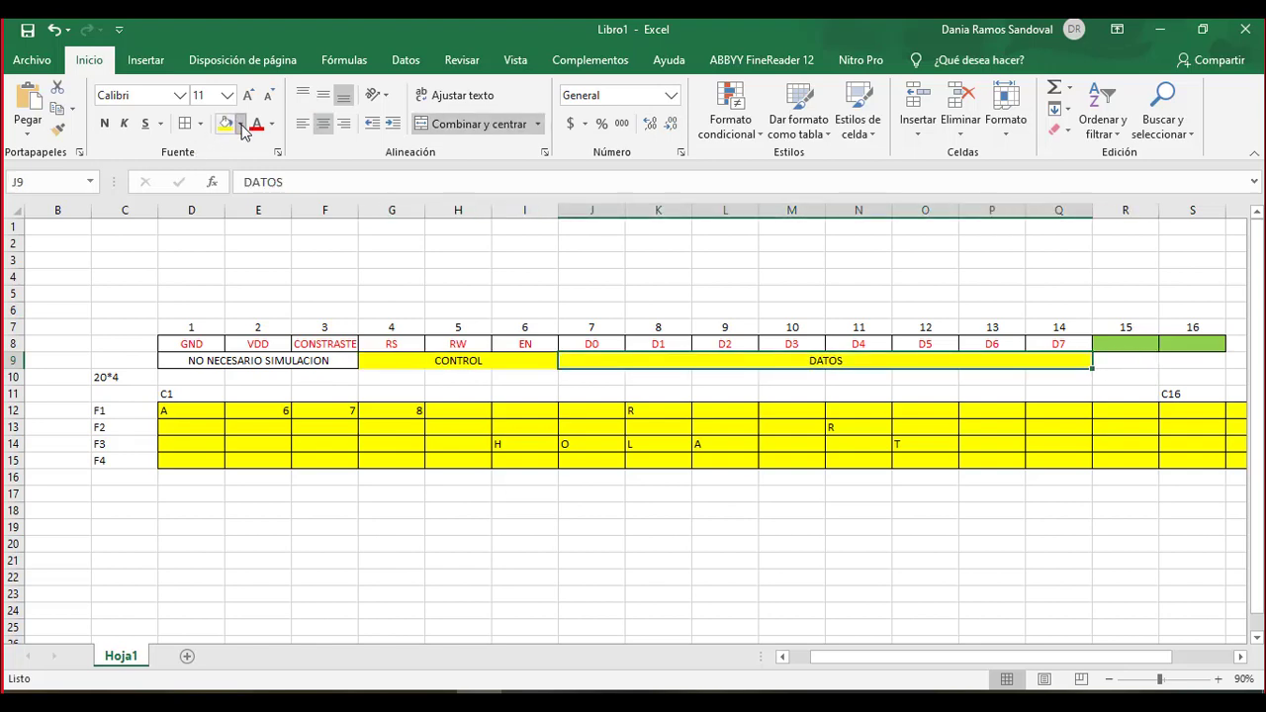
click(239, 125)
click(319, 268)
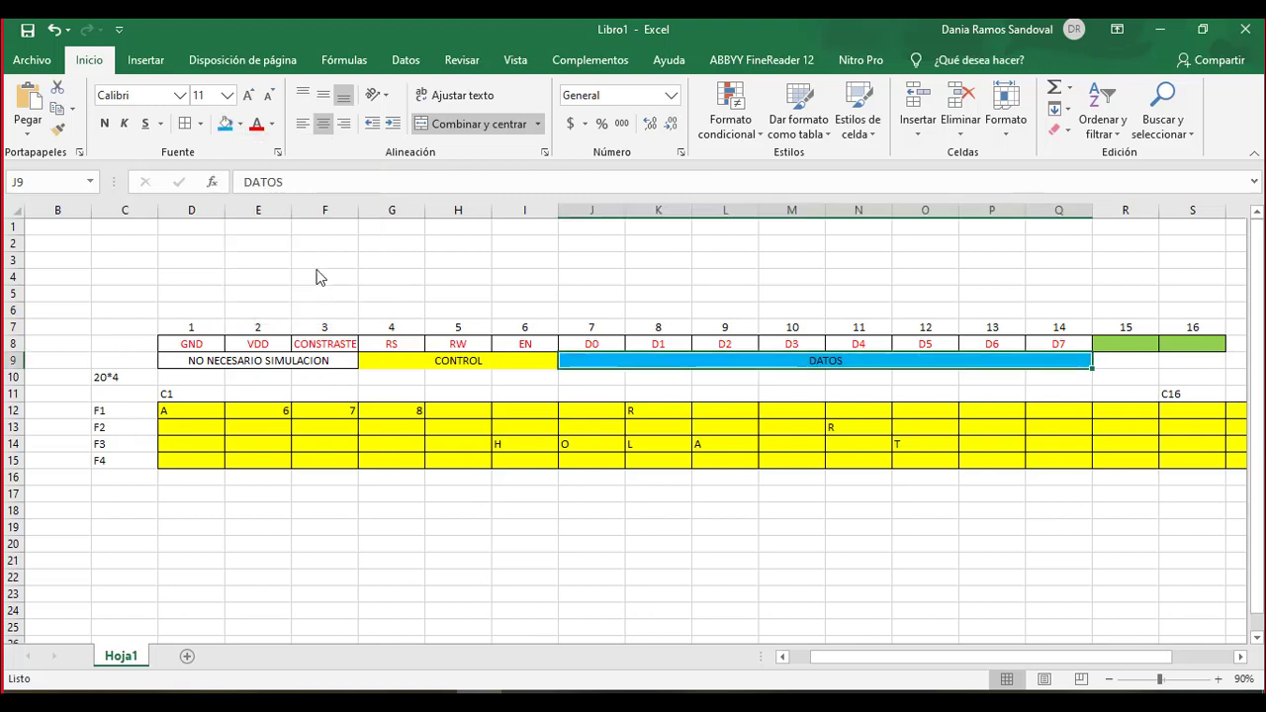
click(585, 400)
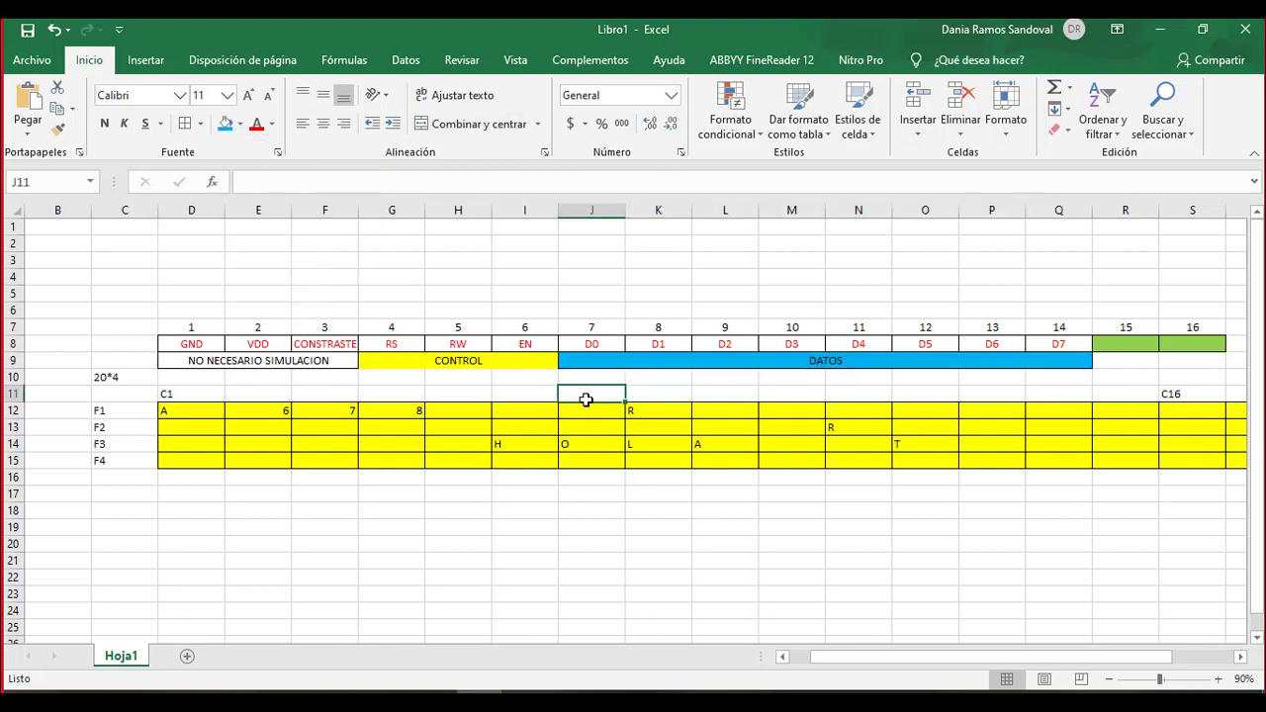
Step: Enter 8 in cell L4 and 4 in cell L5, above the data pins
click(722, 276)
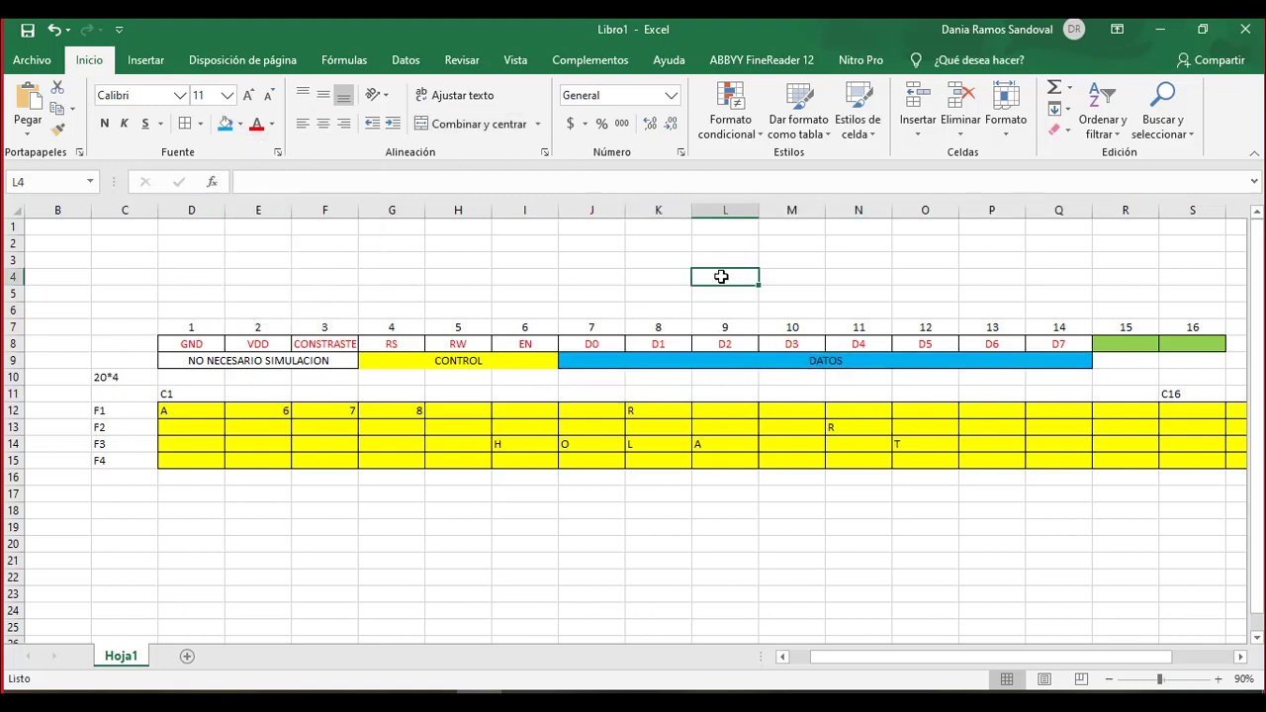
text(8)
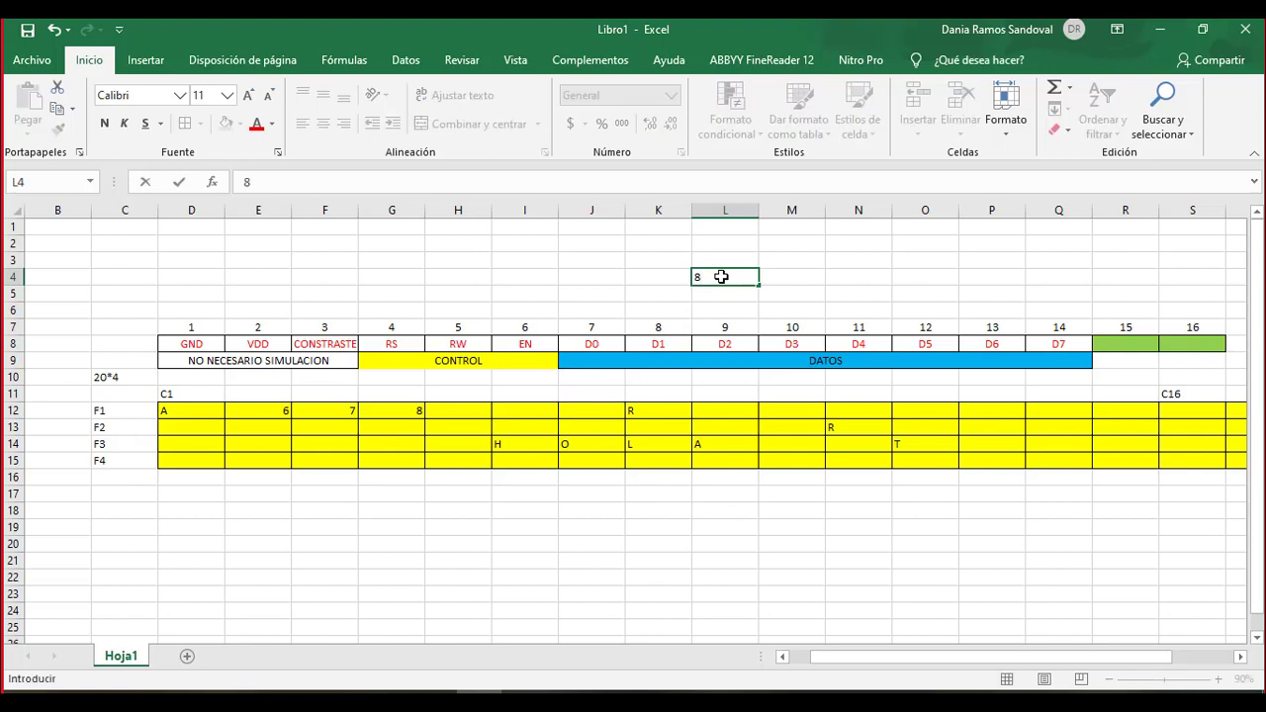
key(Return)
text(4)
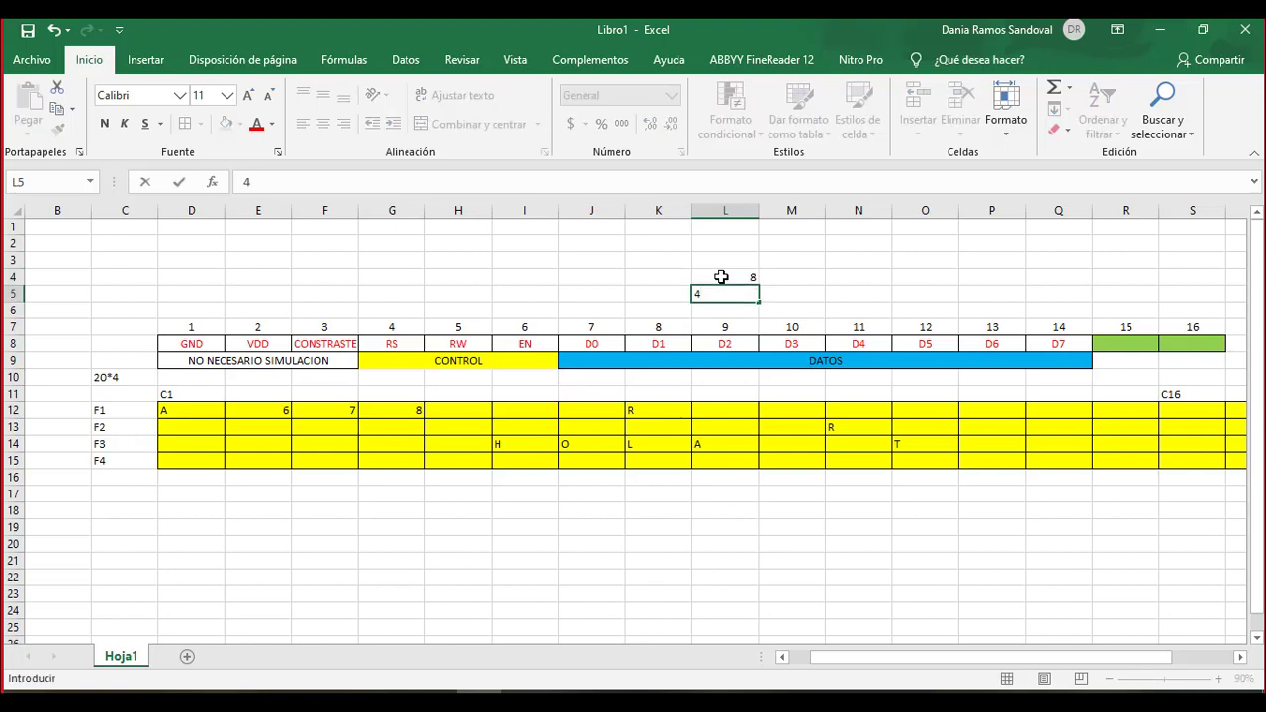
key(Return)
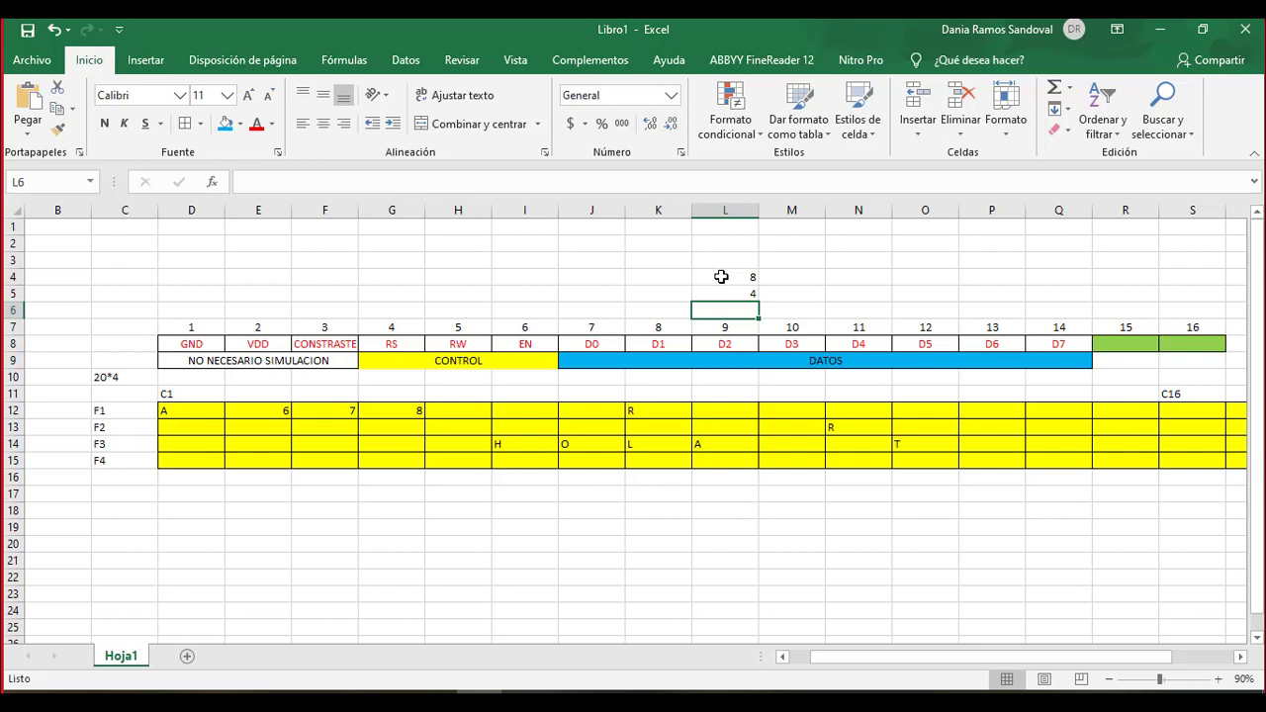
key(Up)
key(Up)
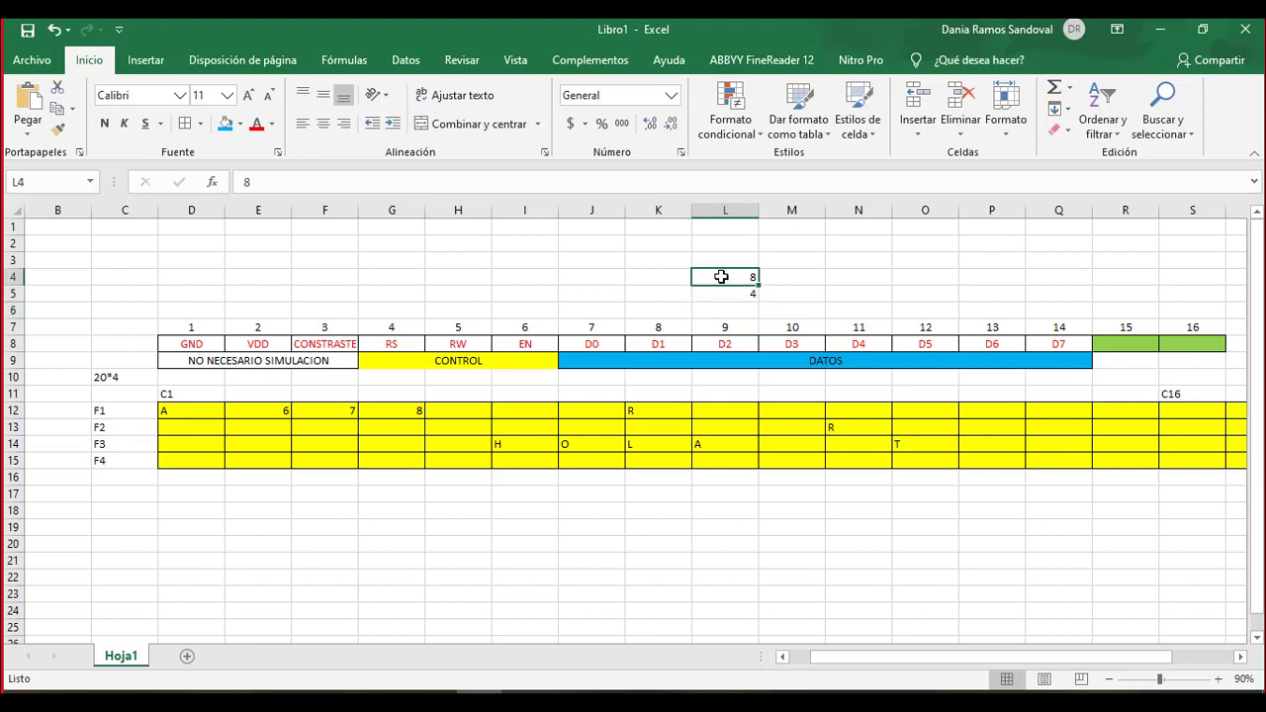
key(shift+Down)
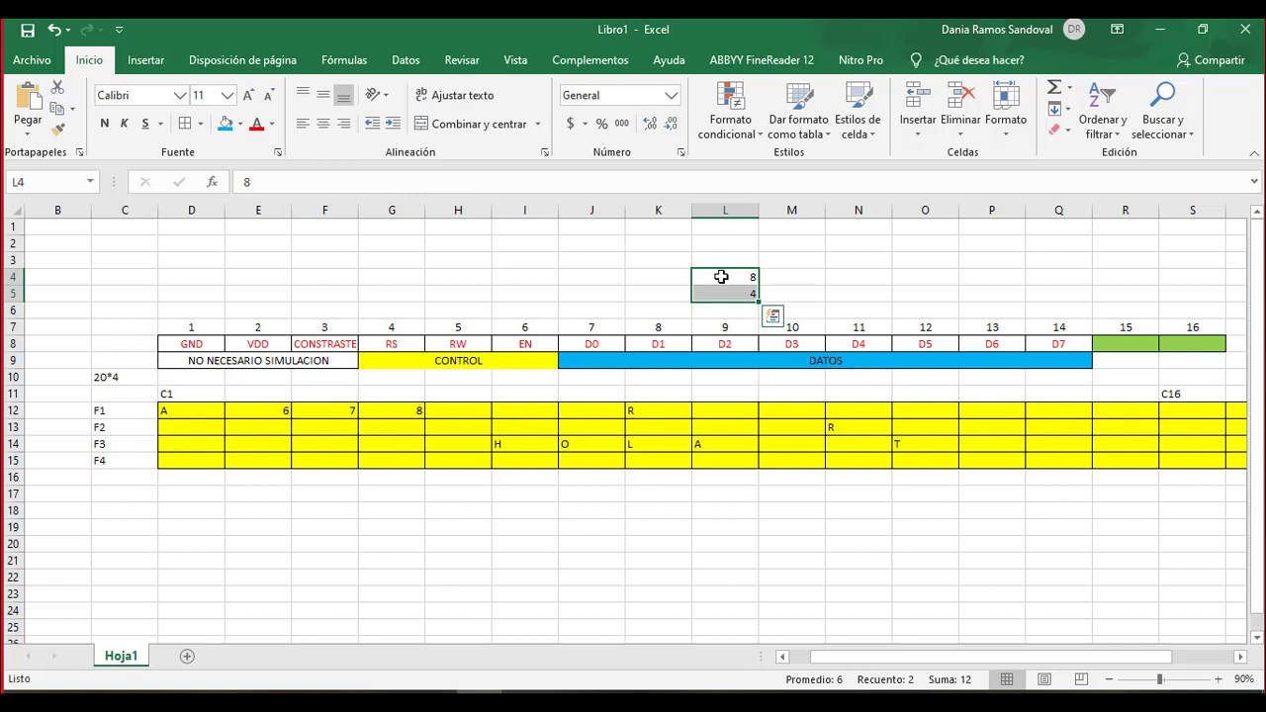
click(680, 359)
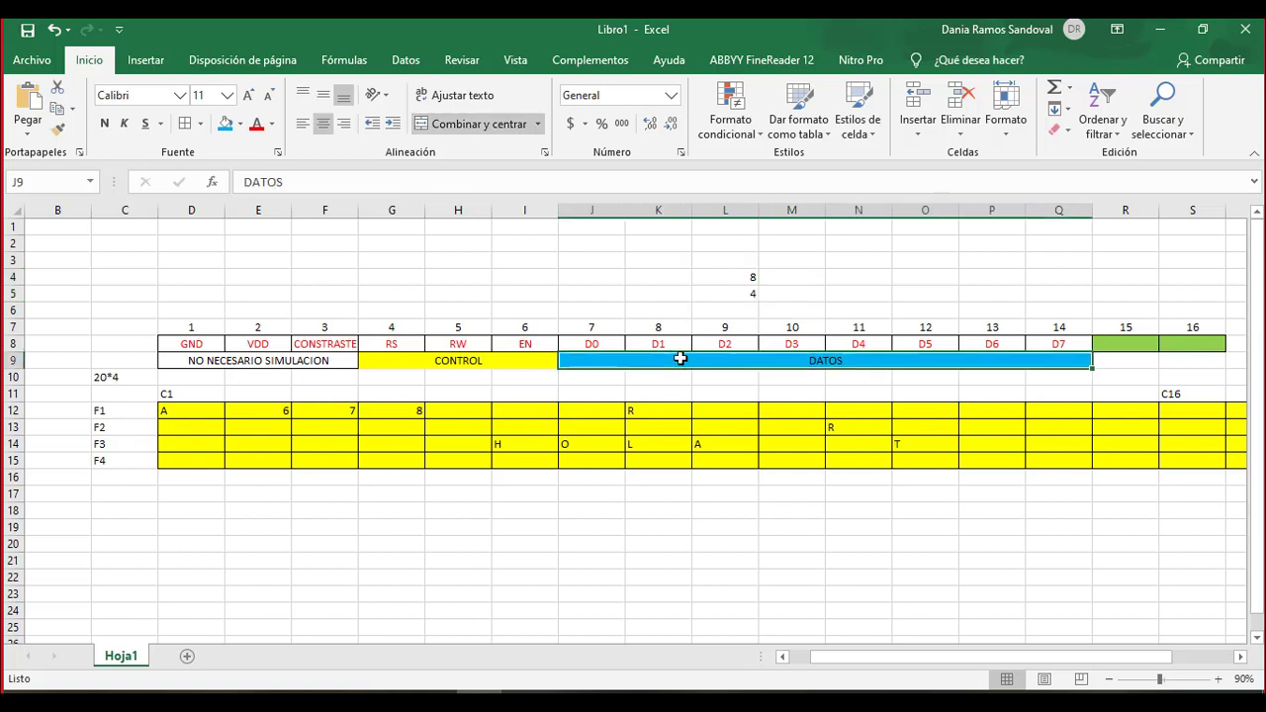
key(Up)
key(Up)
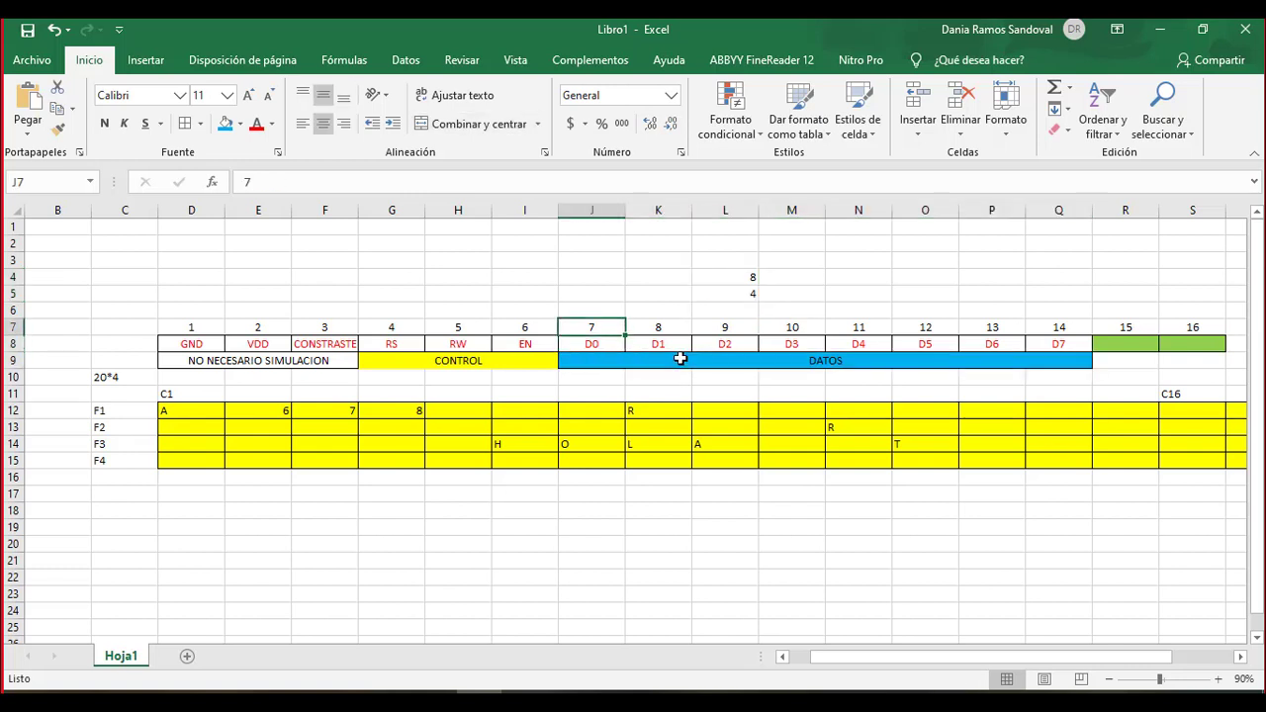
key(Down)
key(Down)
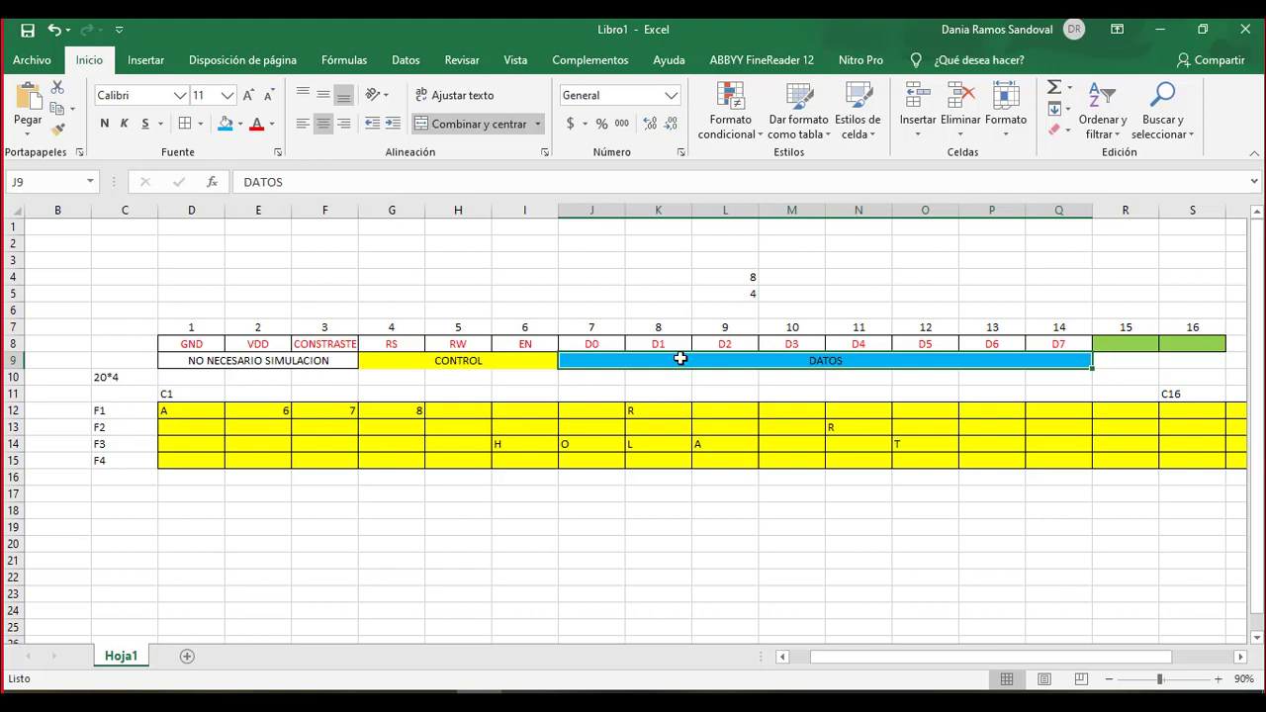
Step: Switch to Chrome and search Google for "lcd alphanumeric display"
key(alt+Tab)
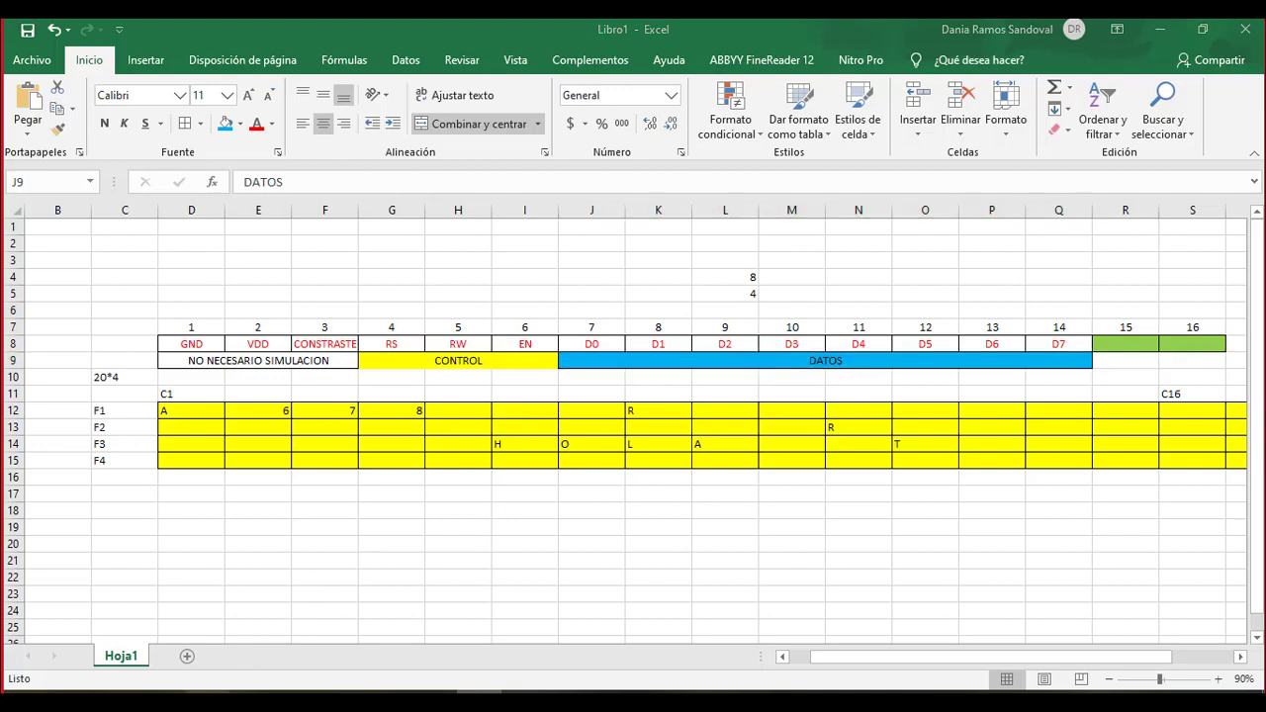
click(338, 61)
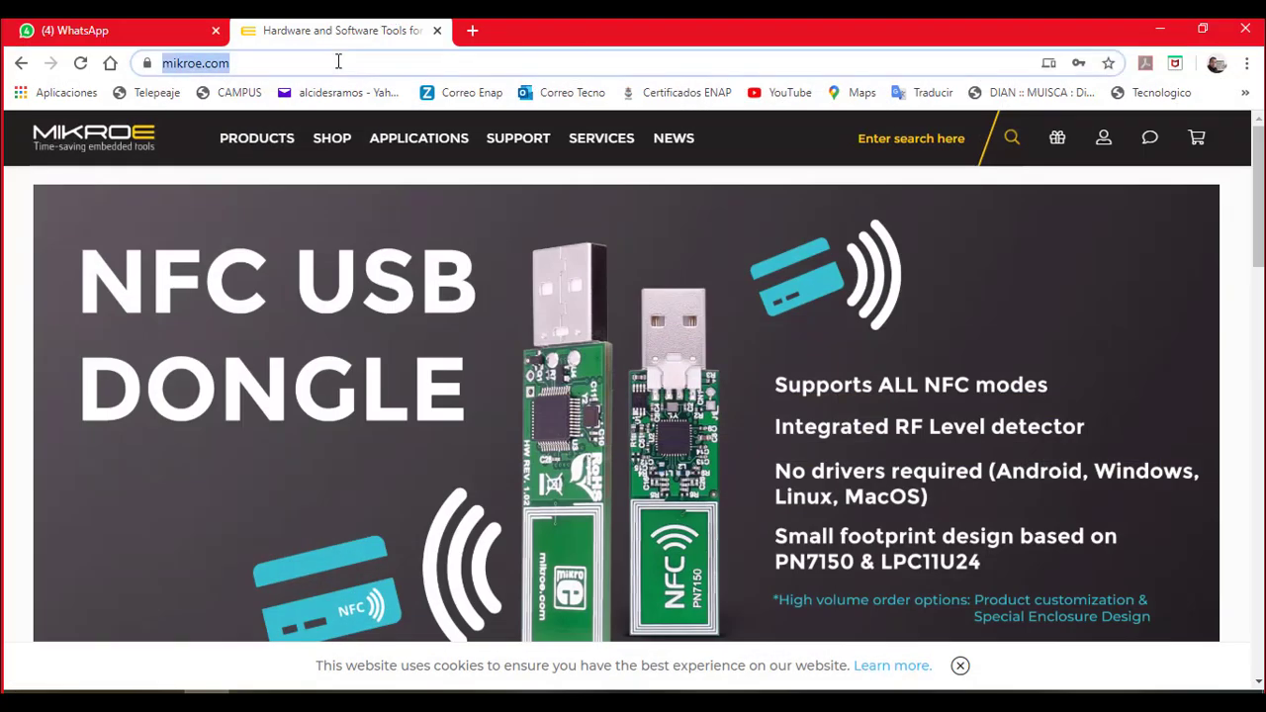
text(LCD ALFA)
key(Down)
key(Down)
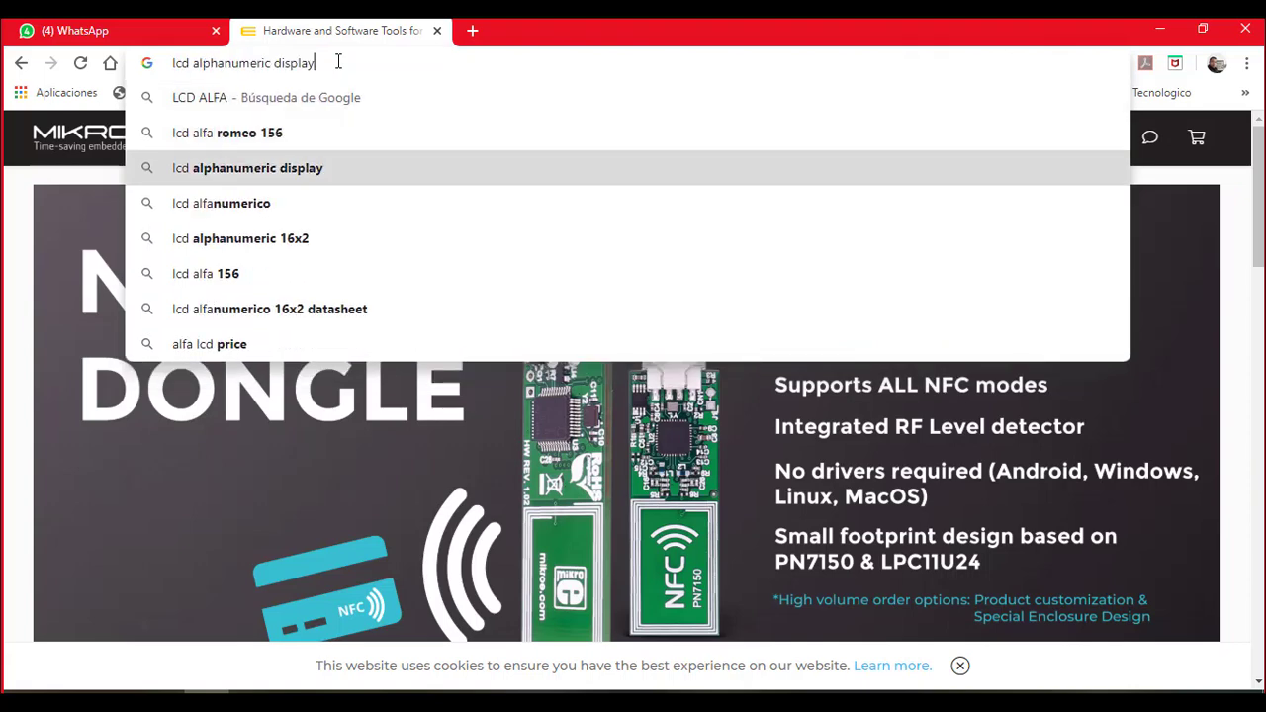
key(Return)
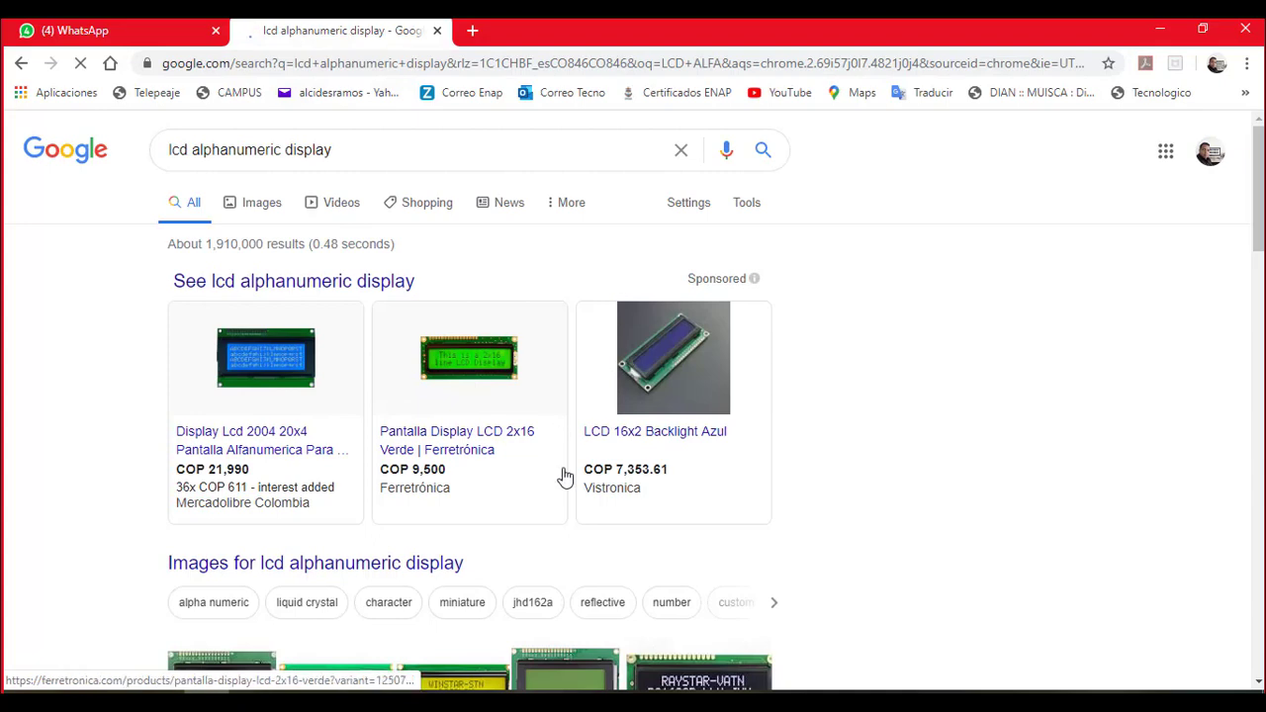
Step: Enlarge the search results and open the Mercado Libre listing for the Display Lcd 2004 20x4
key(ctrl+plus)
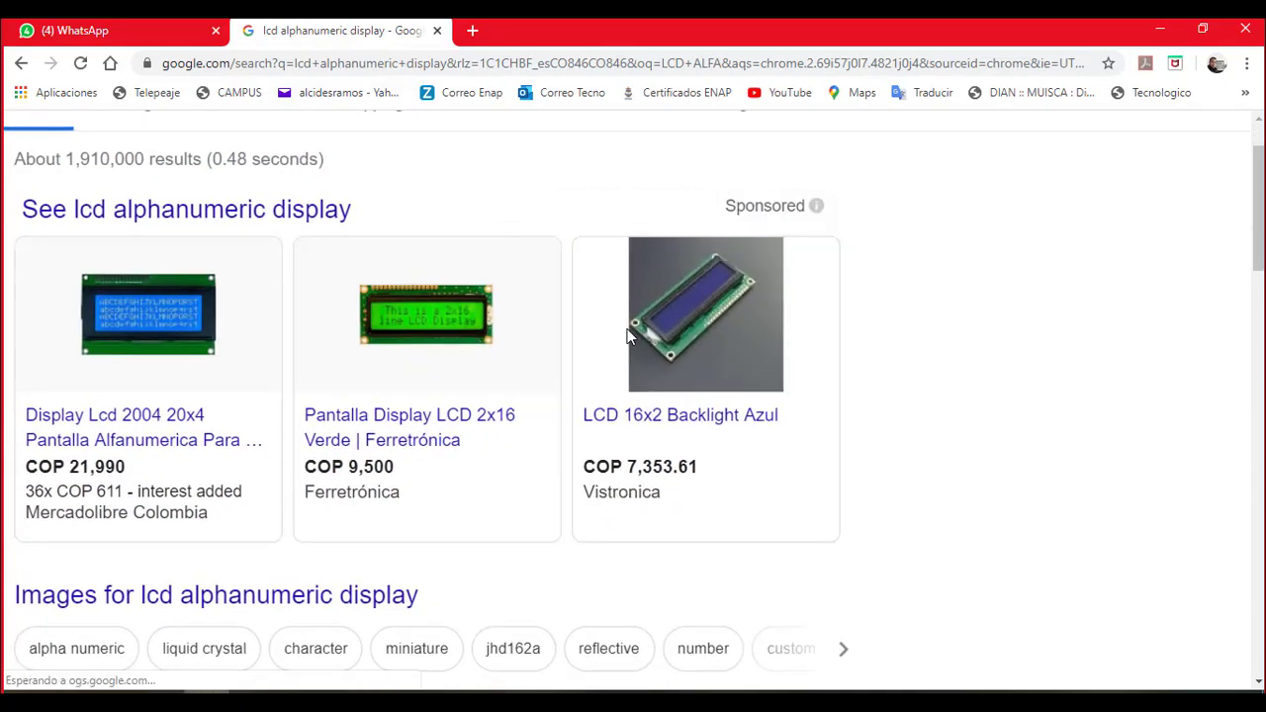
mouse_move(192, 337)
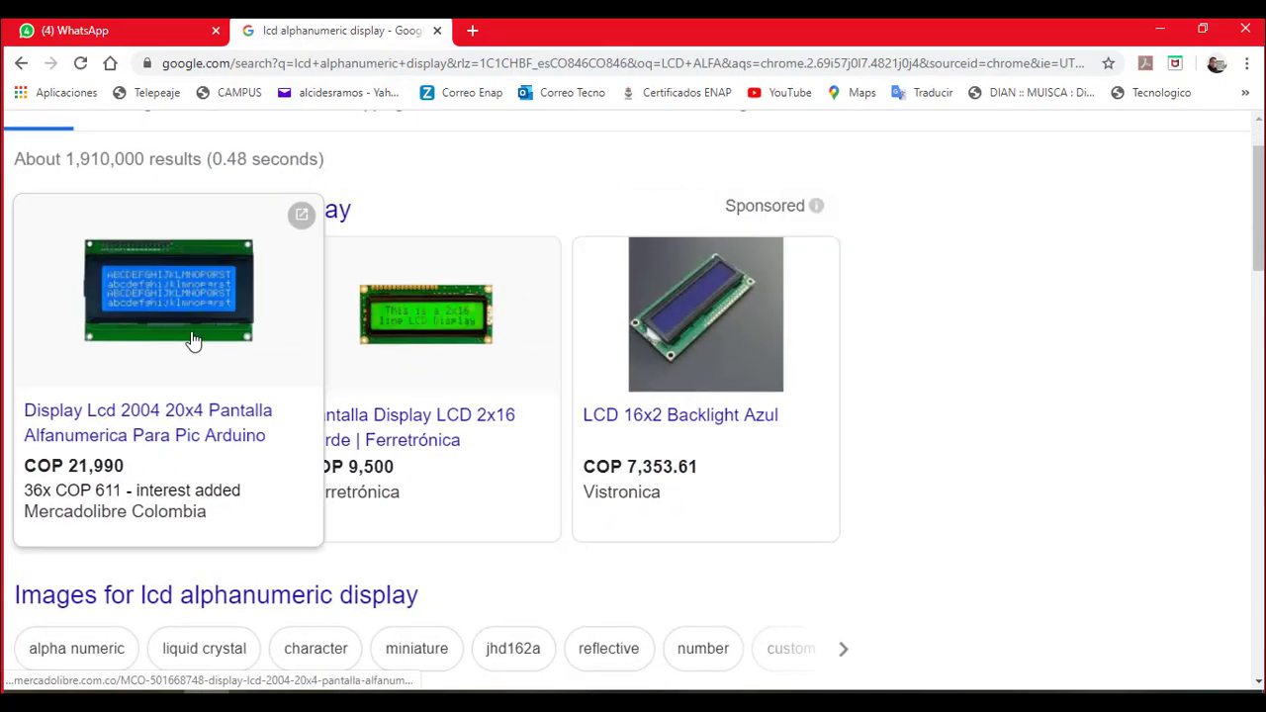
click(227, 418)
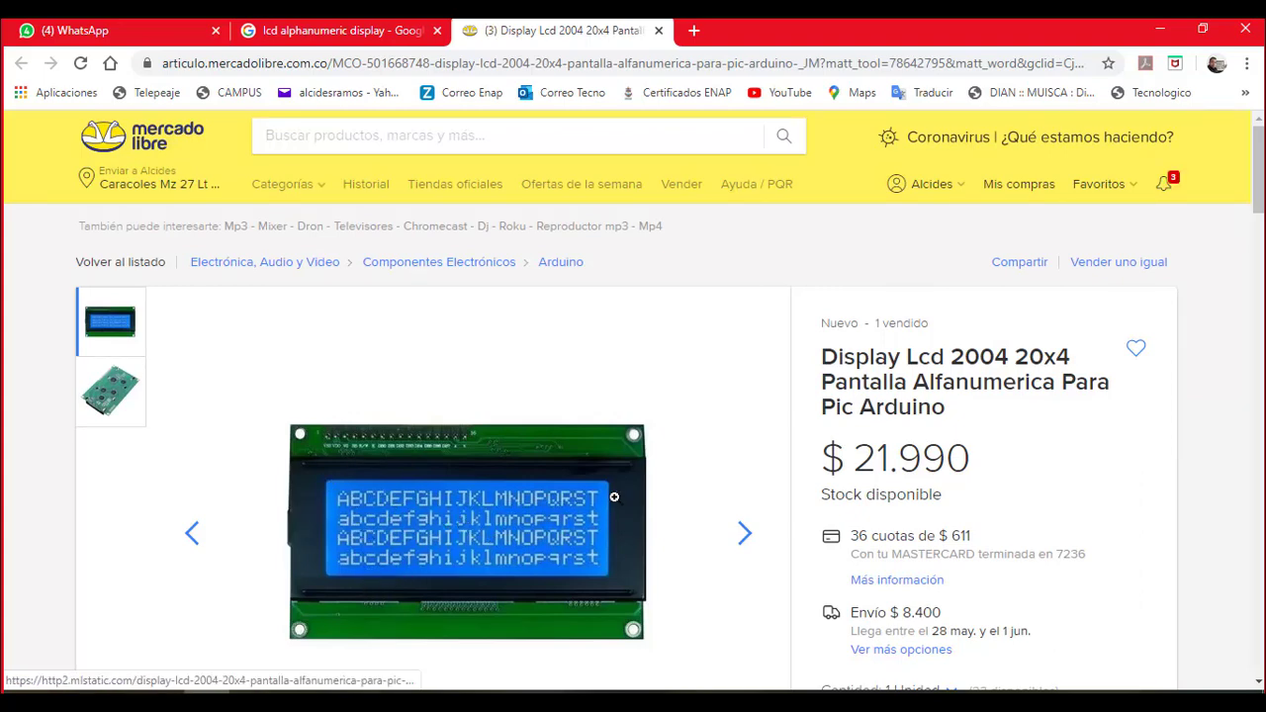
Step: Examine the LCD's pin header in the enlarged front and rear product photos, and return to Excel
scroll(403, 460, up, 5)
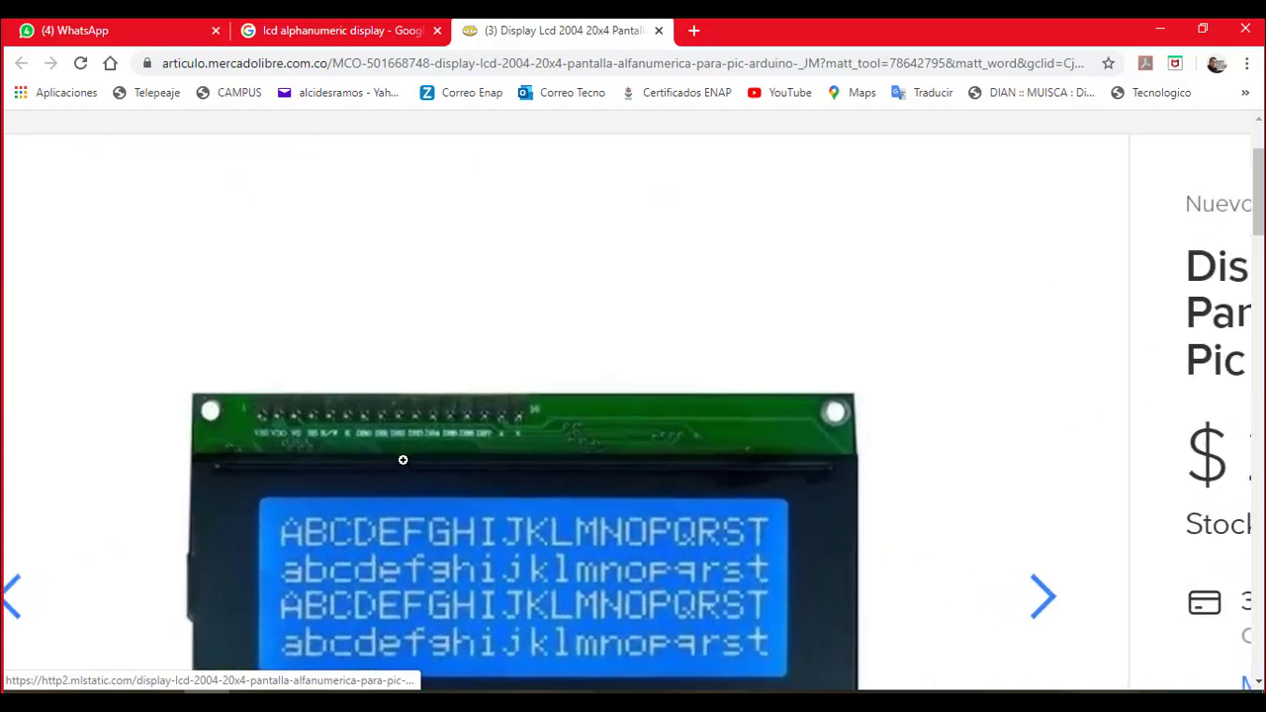
click(1051, 597)
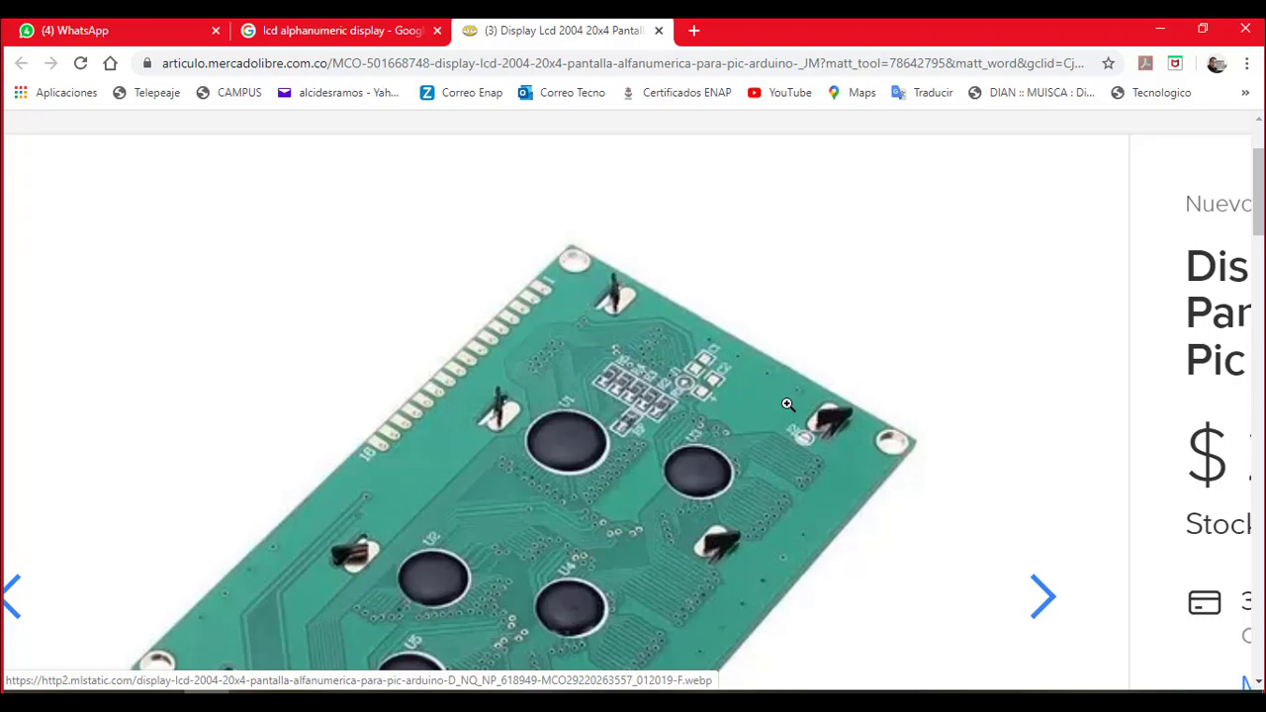
click(1159, 31)
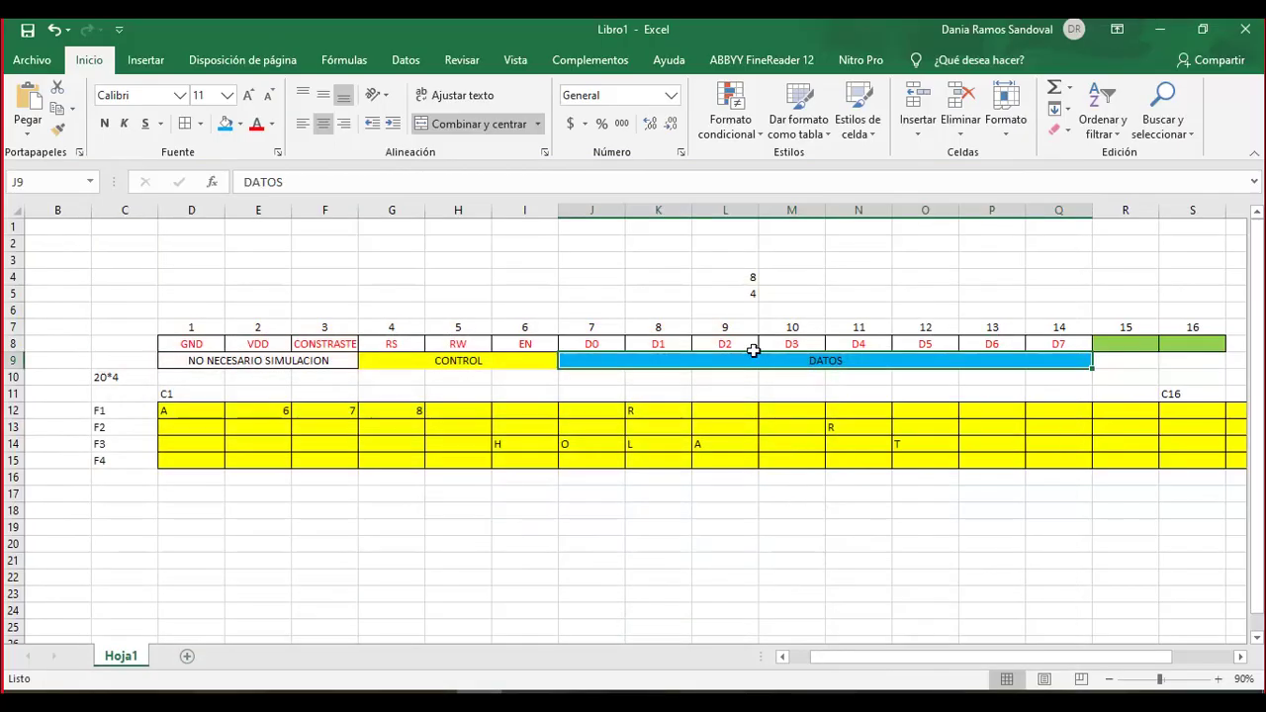
Step: Fill the D4 to D7 header cells (N8:Q8) with orange
click(850, 342)
key(shift+Right)
key(shift+Right)
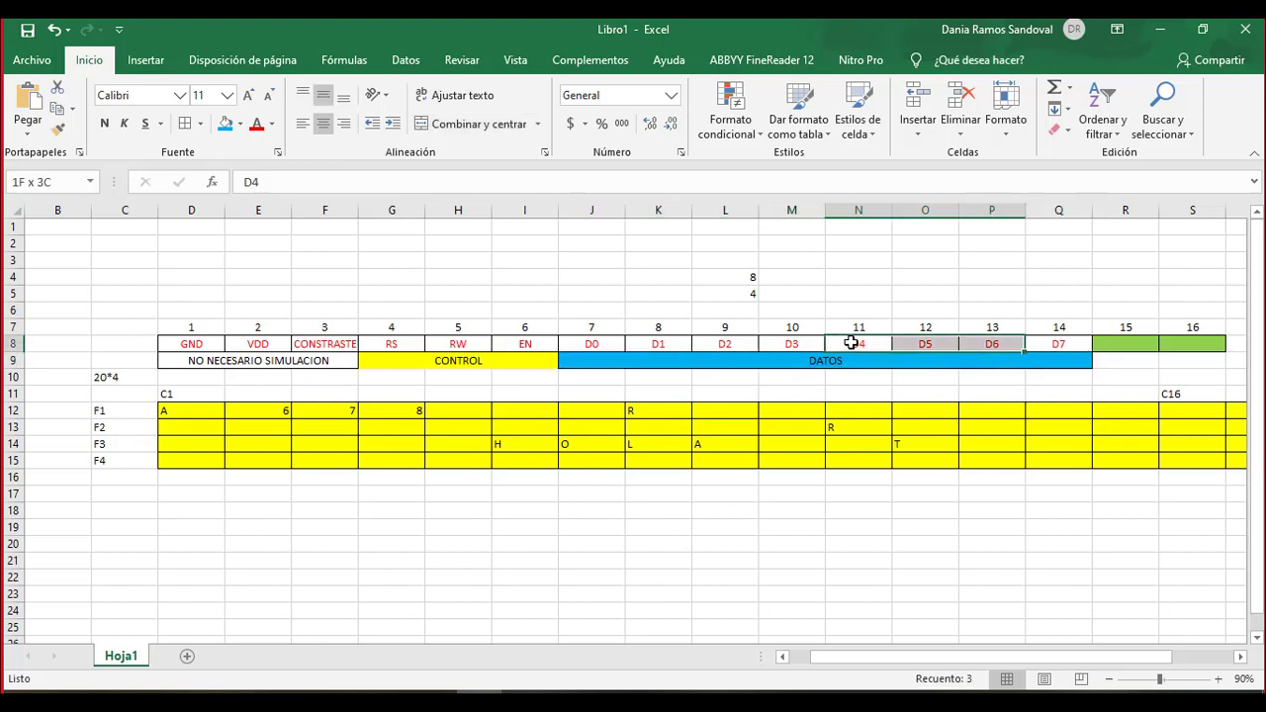
key(shift+Right)
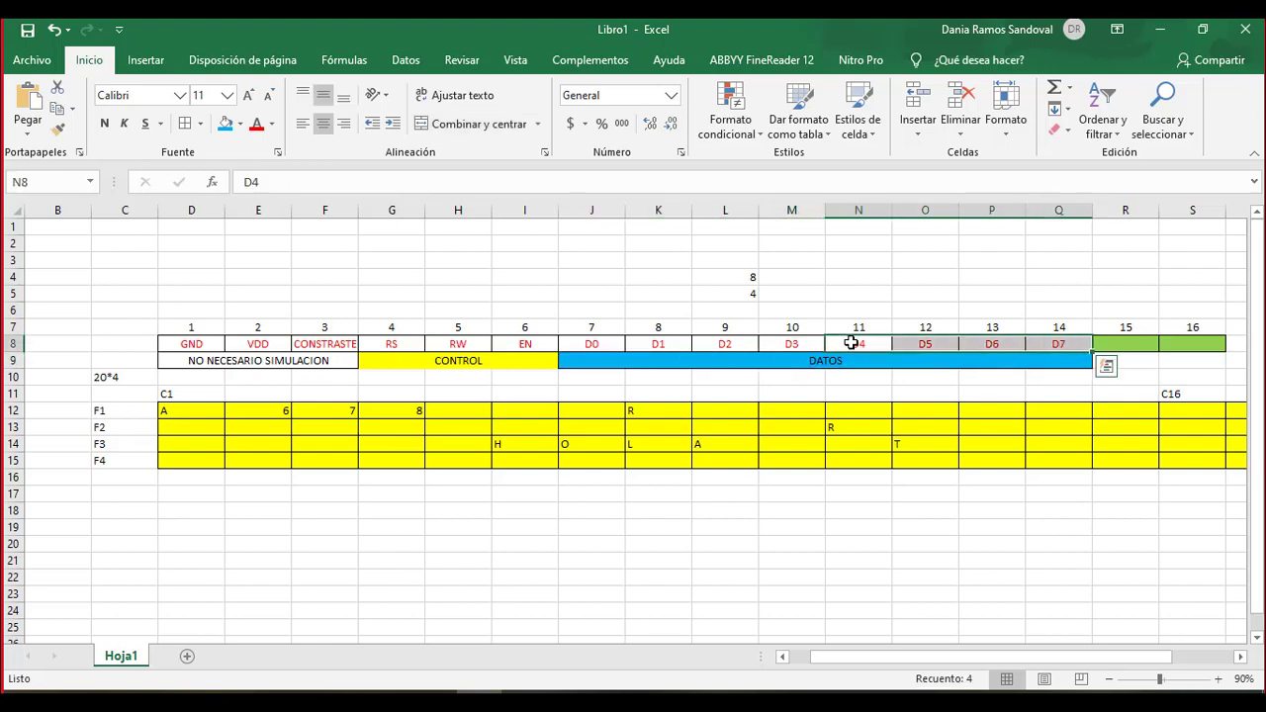
click(241, 127)
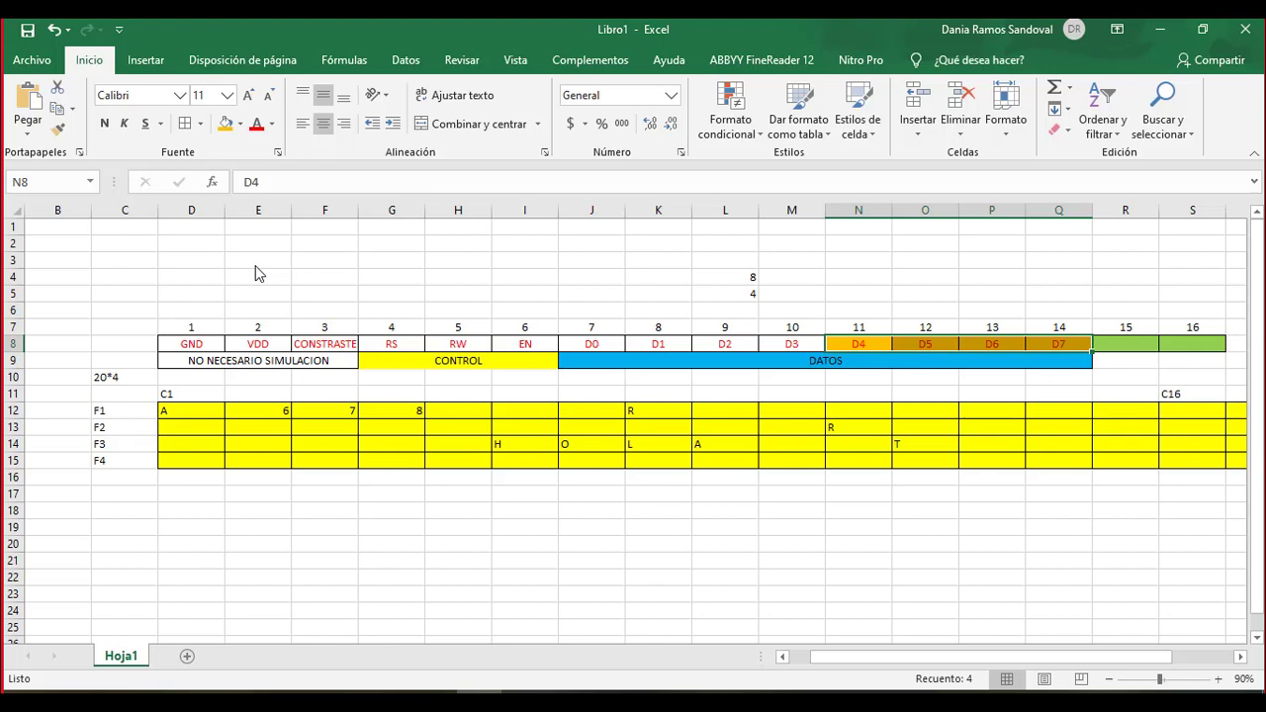
Step: Fill cell L5, which holds the 4, with the same orange as the D4 to D7 cells
key(Left)
key(Left)
key(Left)
key(Left)
key(Right)
key(Up)
key(Up)
key(Up)
key(Right)
key(shift+Right)
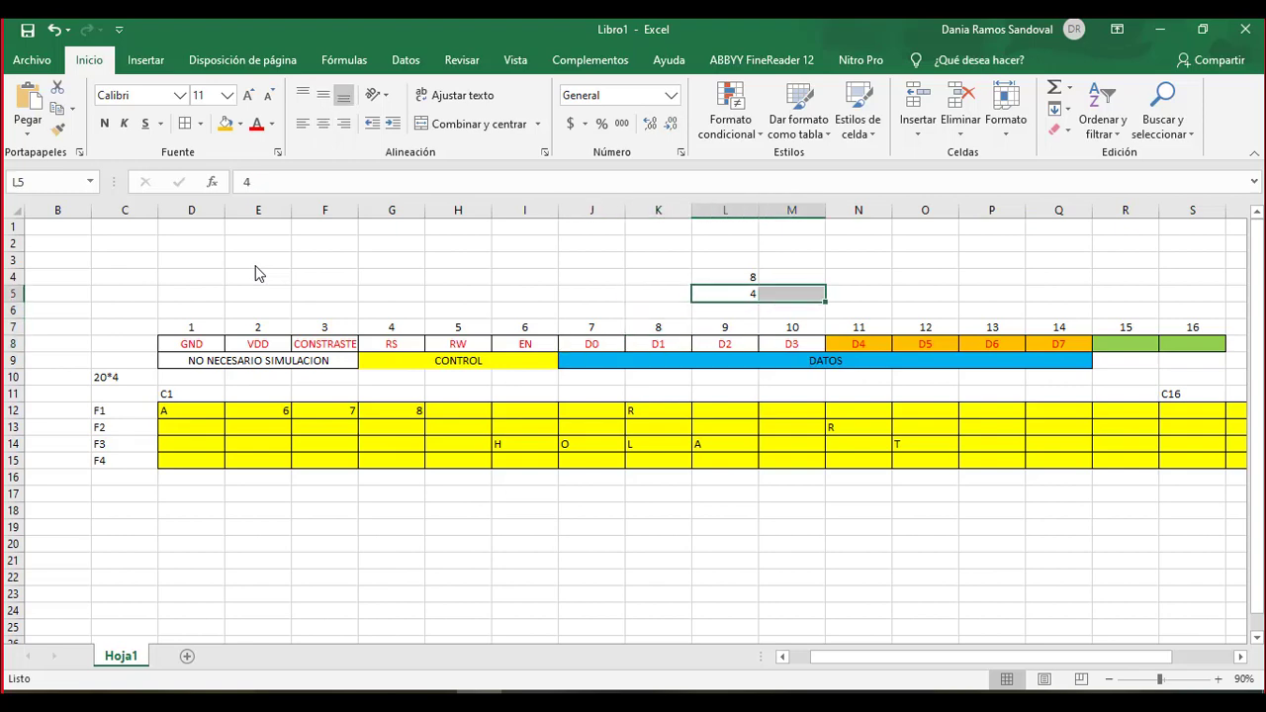
key(shift+Left)
key(shift+Down)
key(shift+Up)
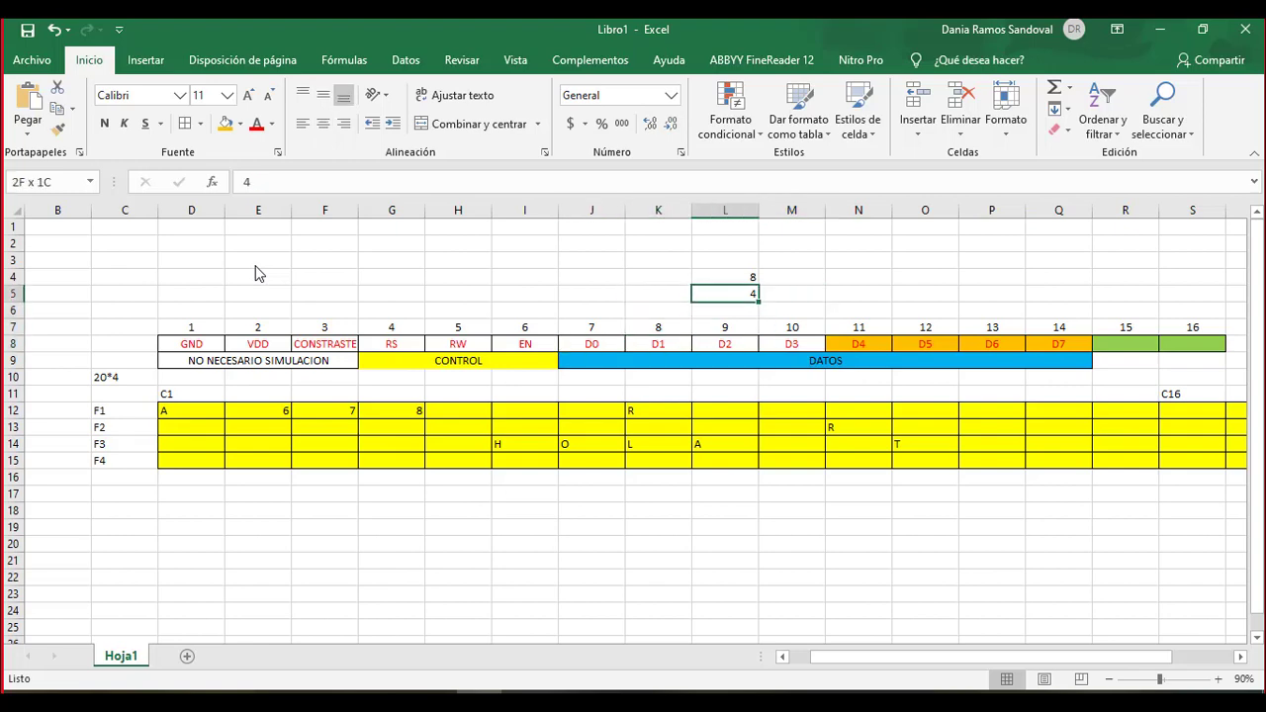
click(227, 129)
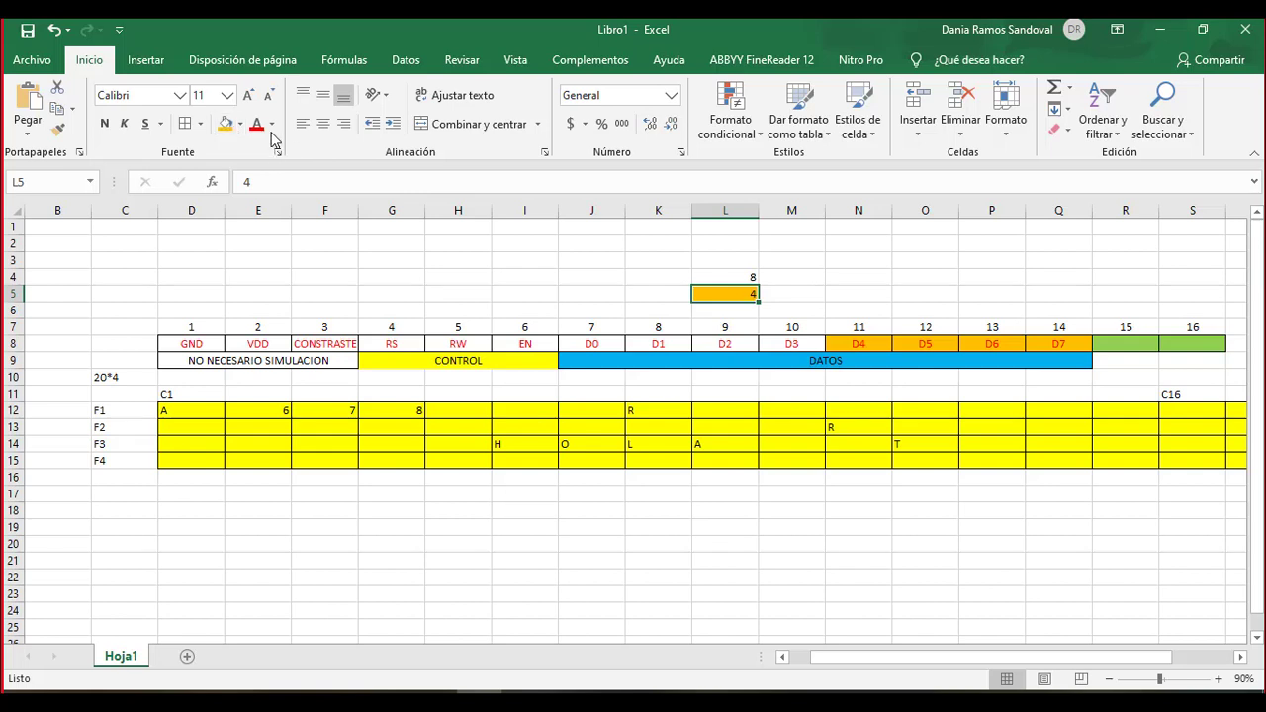
Step: Select the orange D4 to D7 cells in row 8 to point out the data pins used
click(883, 409)
click(864, 342)
key(shift+Right)
key(shift+Right)
key(shift+Right)
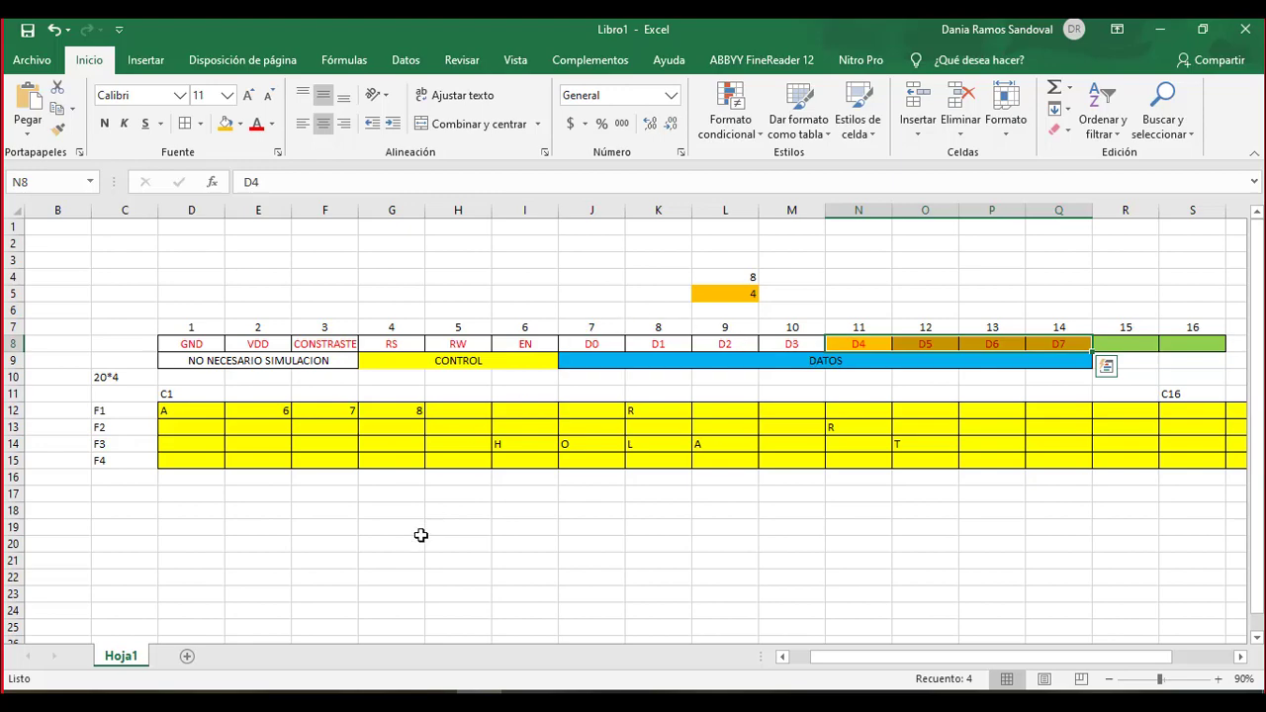
Step: Switch to mikroC PRO for PIC Help and examine the pin wiring in the Lcd Library hardware connection diagram
mouse_move(435, 691)
click(457, 643)
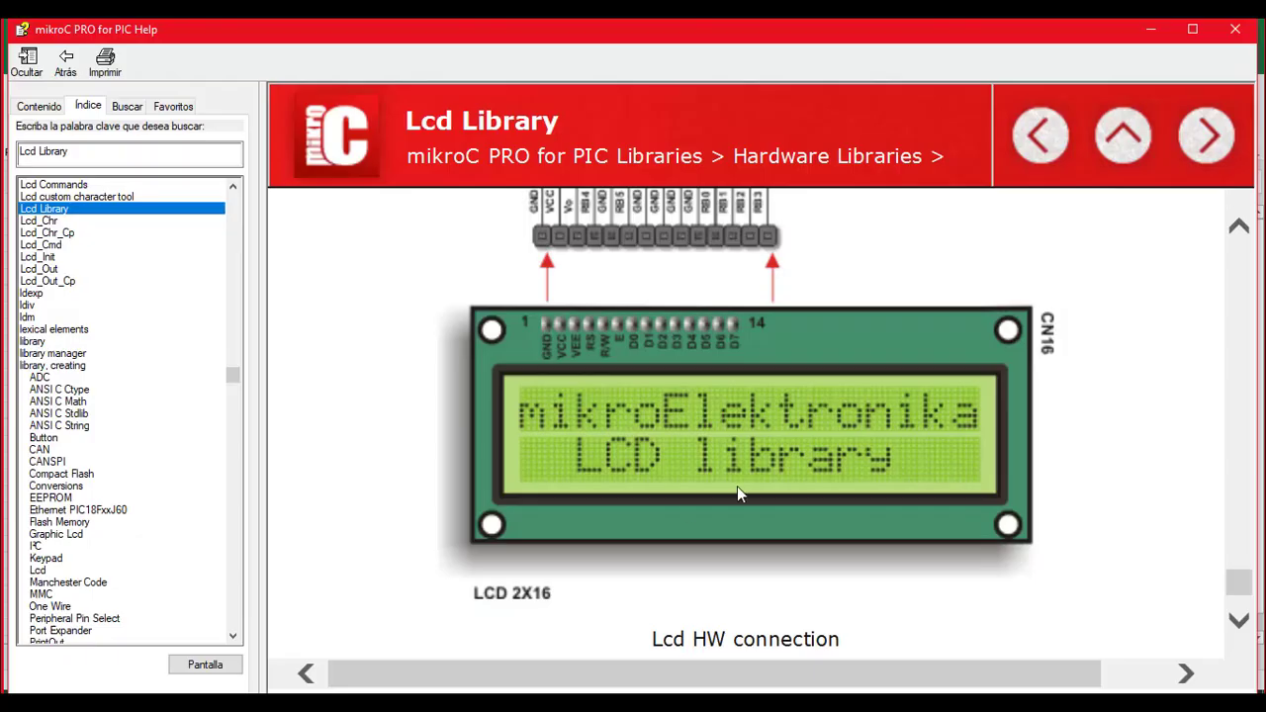
click(1241, 229)
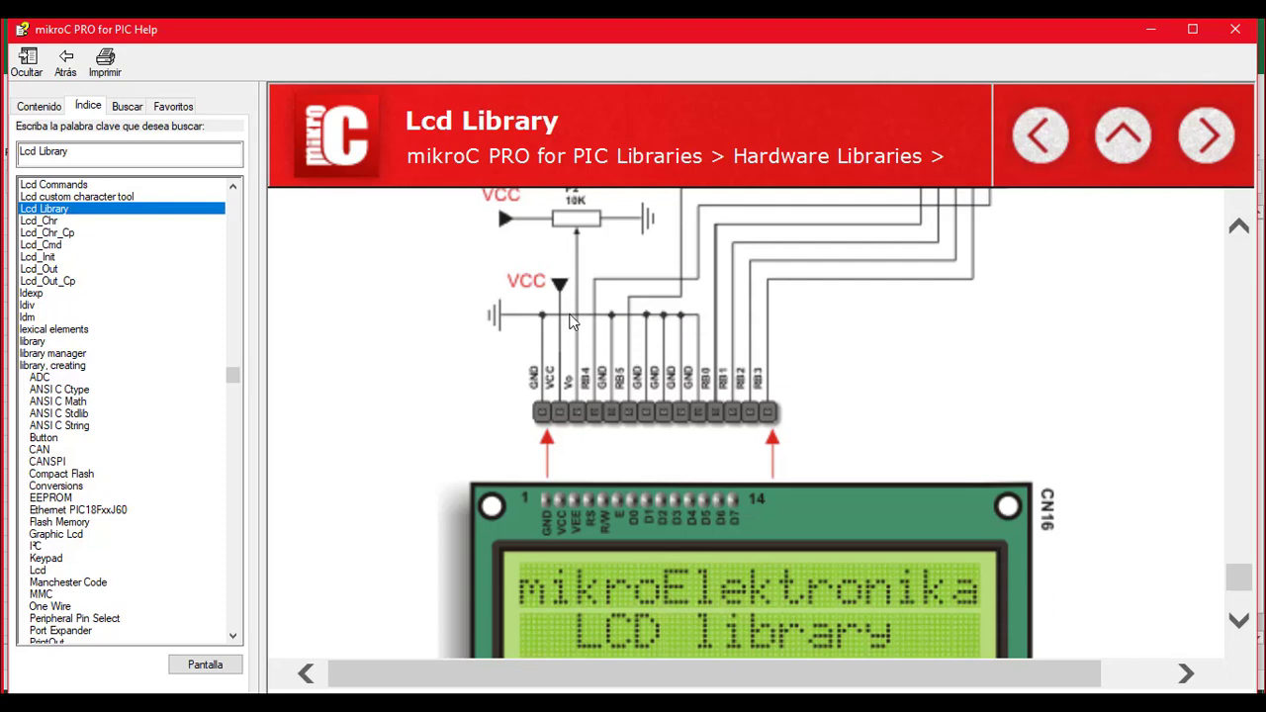
Step: Switch to Proteus and copy the UC terminal on the LCD's E pin onto pins D4, D5, D6 and D7
key(alt+Tab)
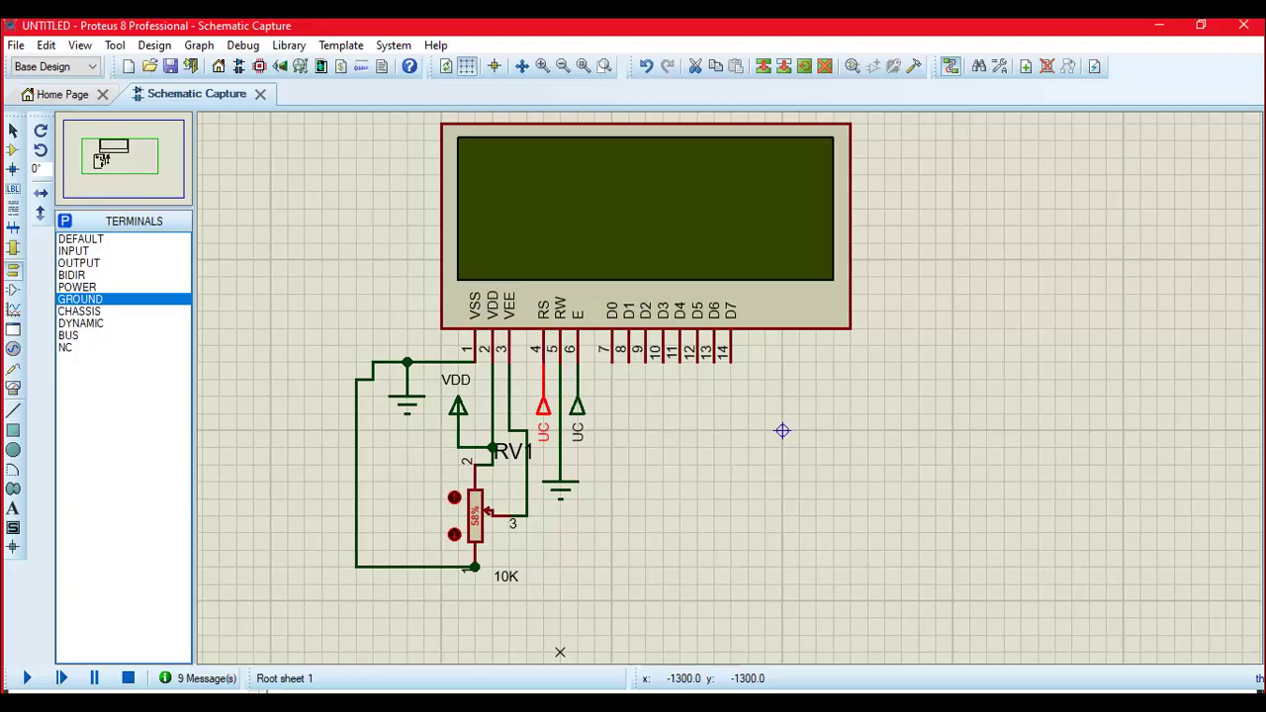
click(581, 419)
click(765, 66)
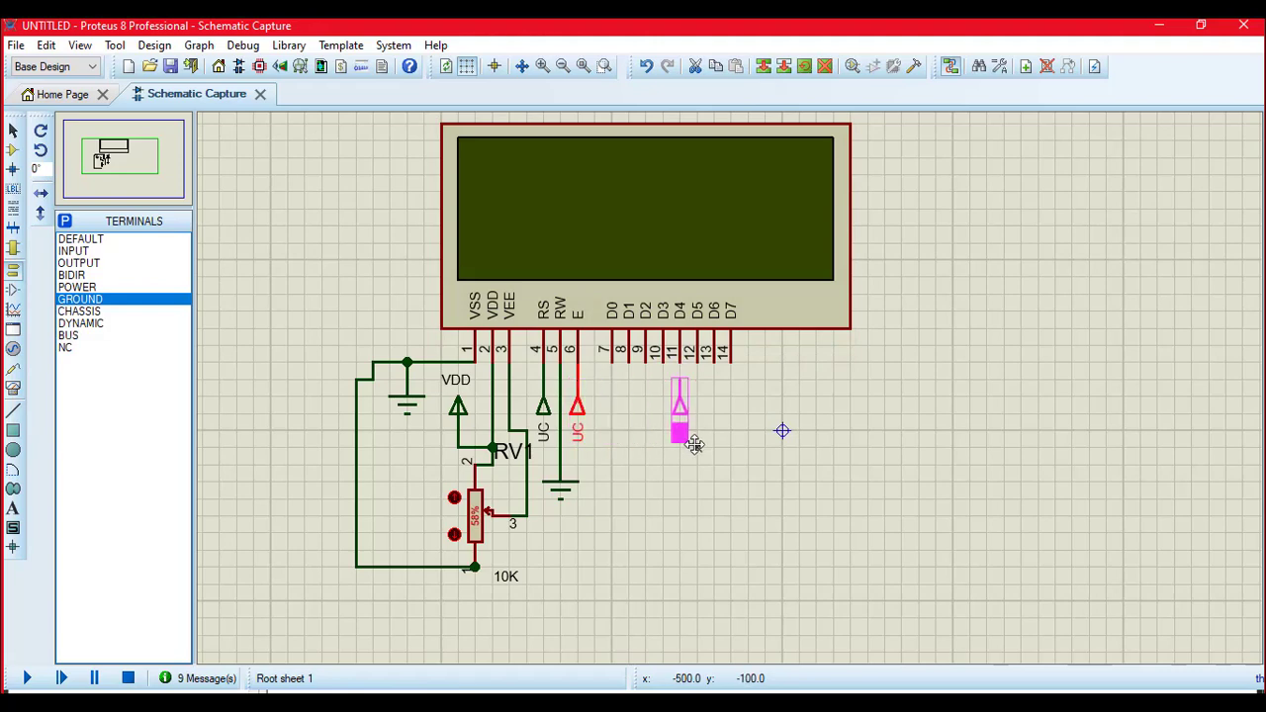
click(696, 444)
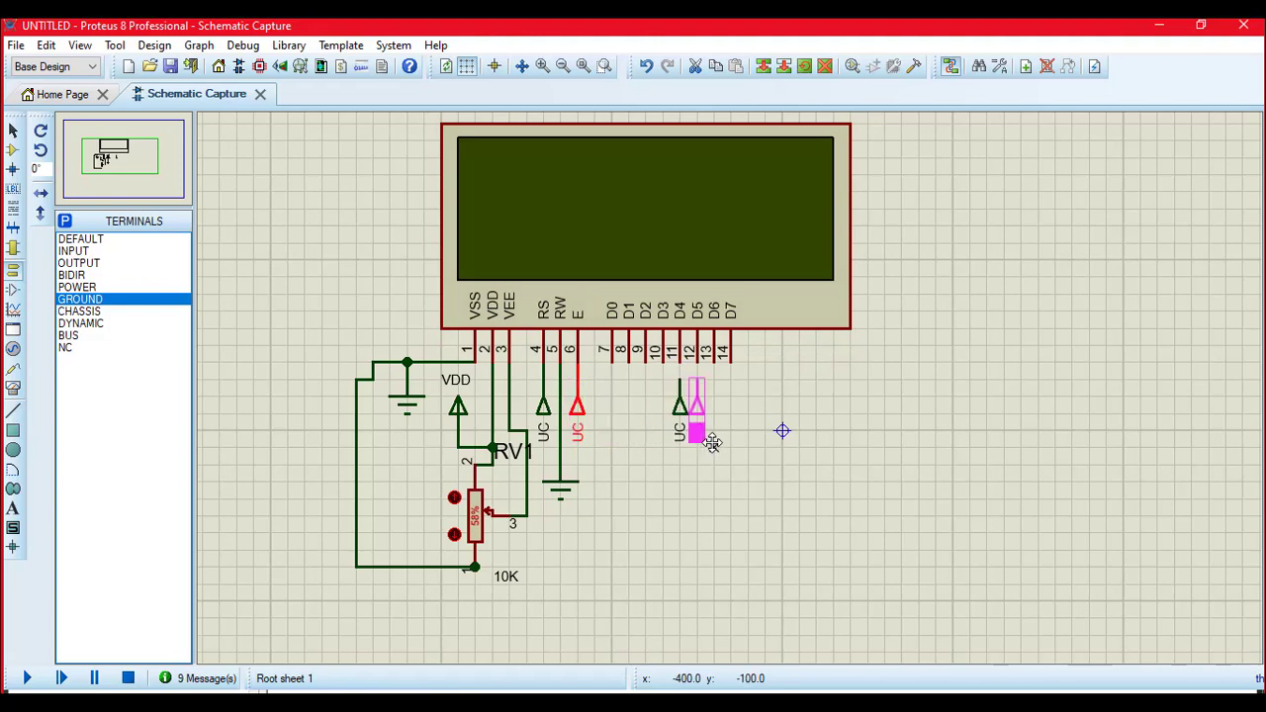
click(712, 442)
click(730, 444)
click(749, 444)
right_click(761, 444)
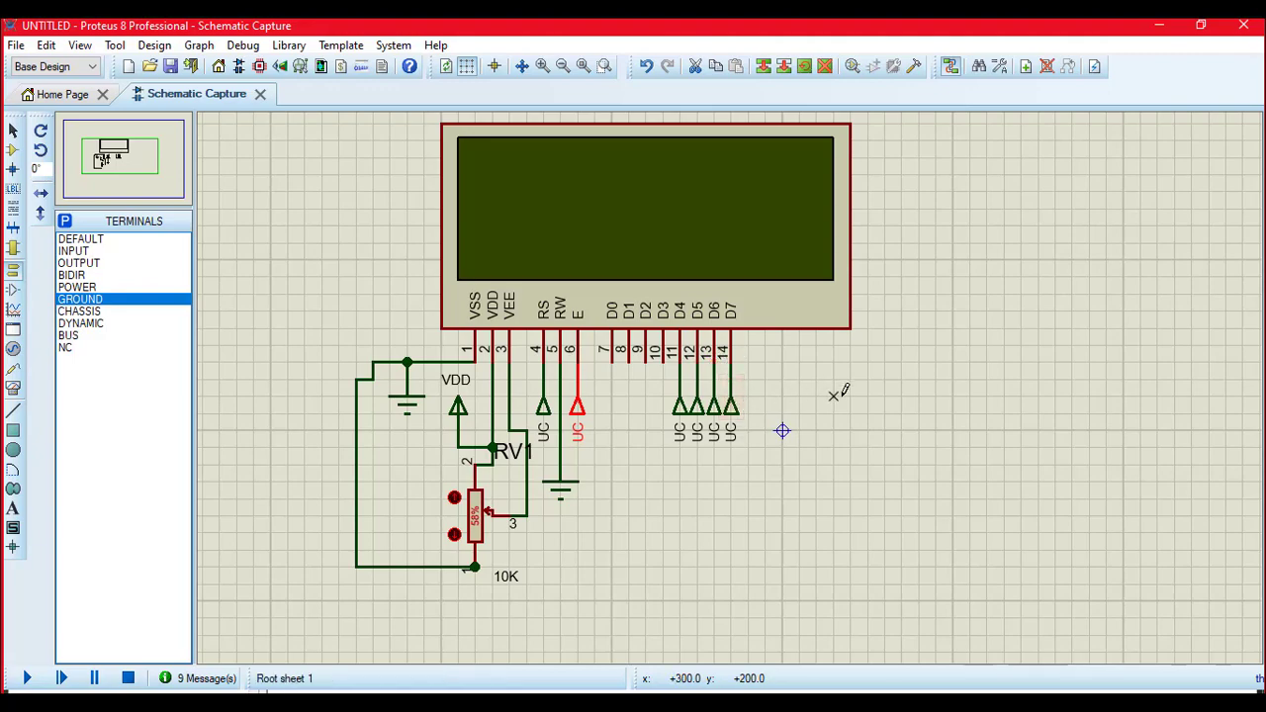
Step: Switch to Notepad, move its window off the LCD pins, and replace the "14 16 PINES" line with 6
key(super)
key(super)
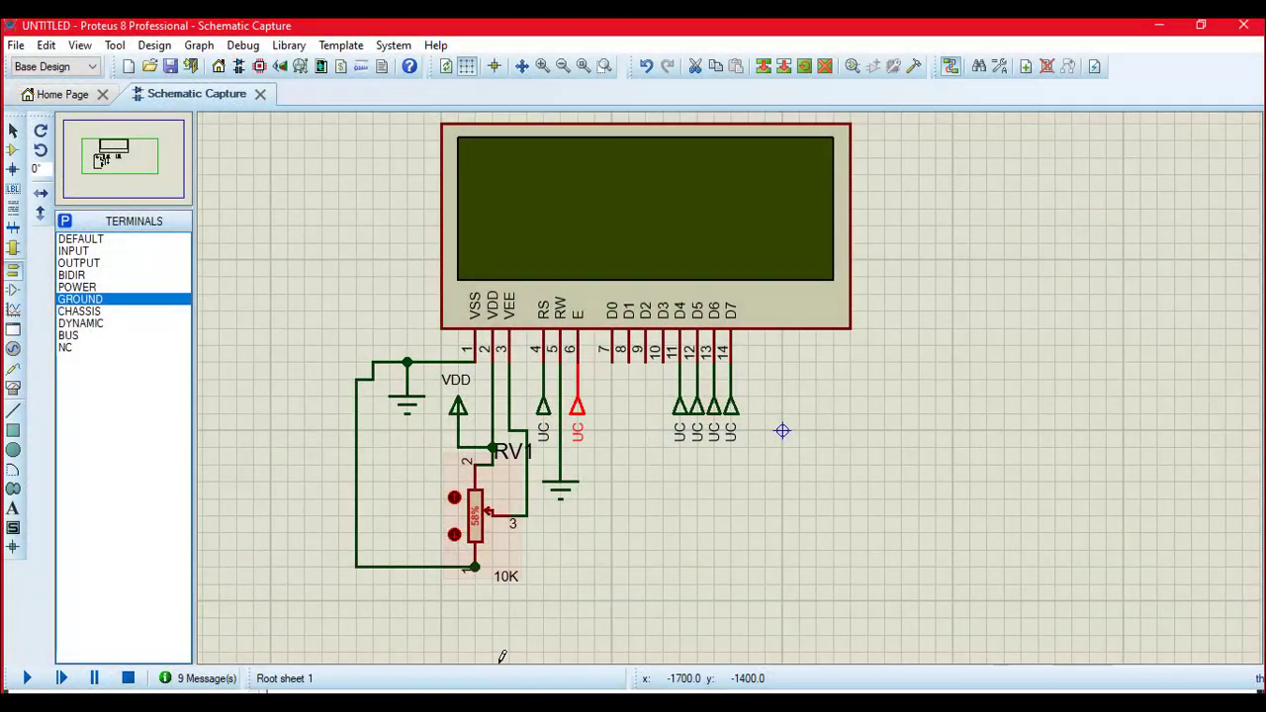
key(alt+Tab)
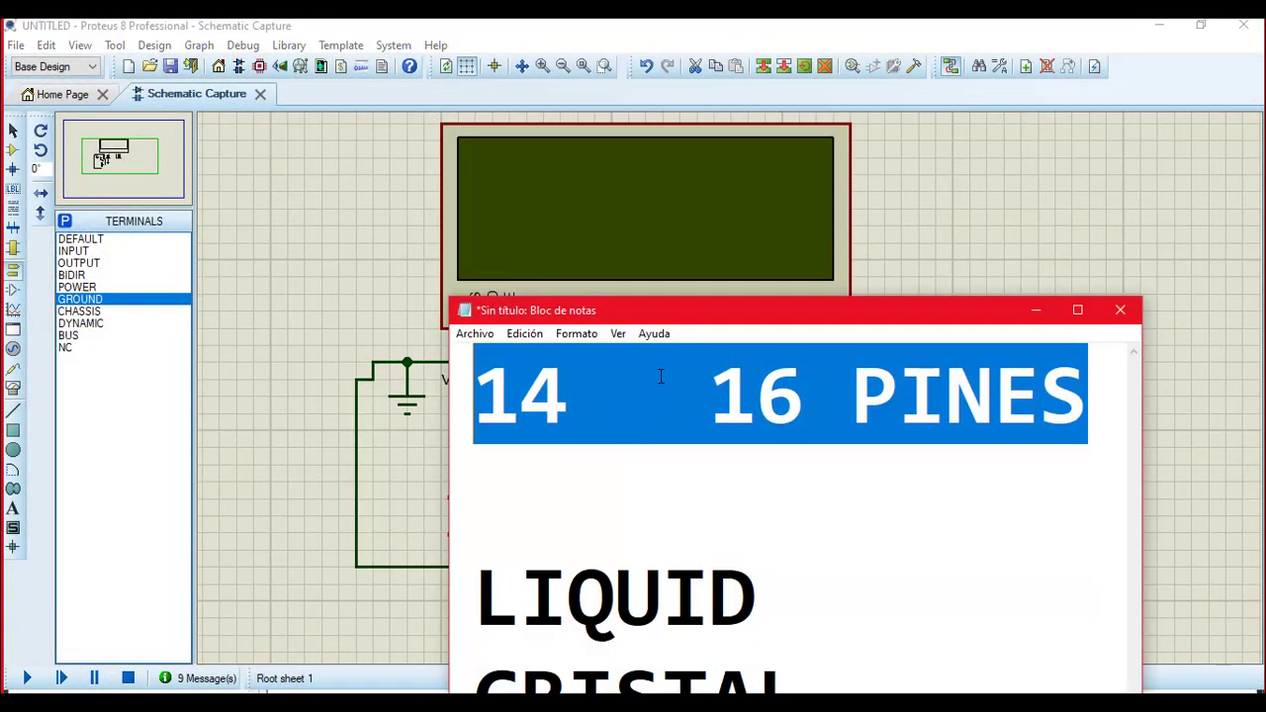
drag(698, 315, 1056, 176)
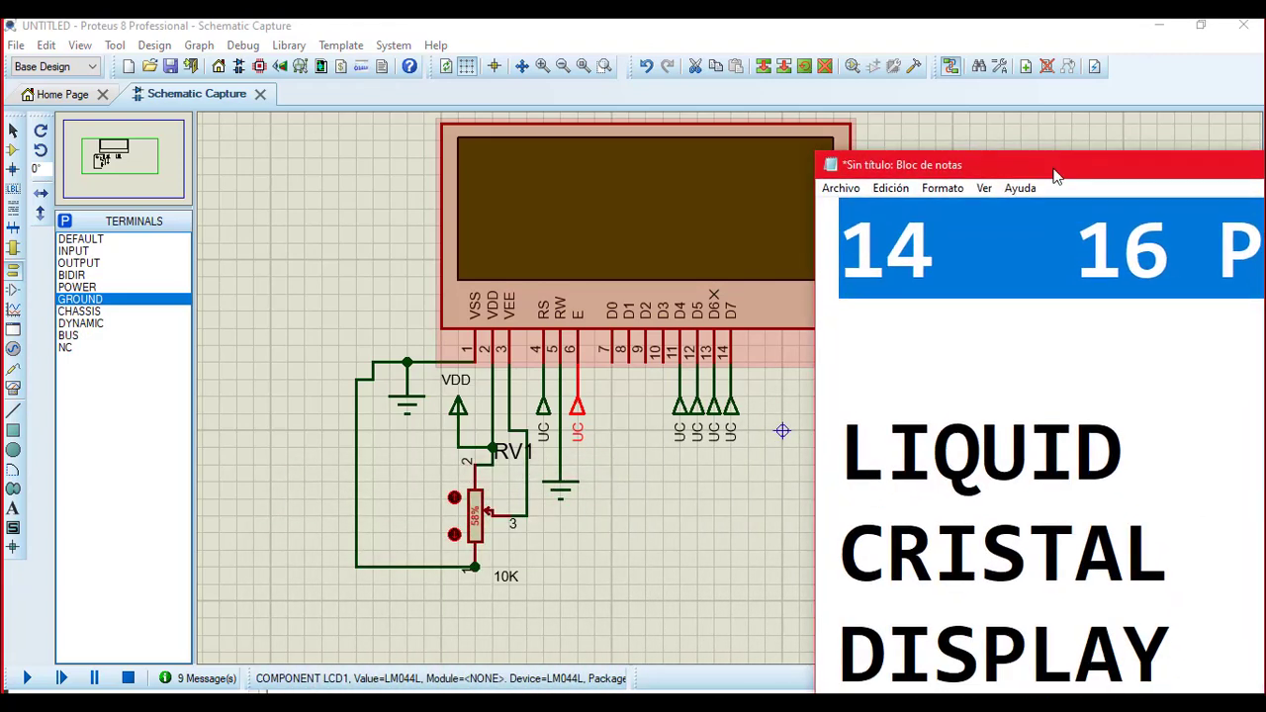
key(Delete)
text(6)
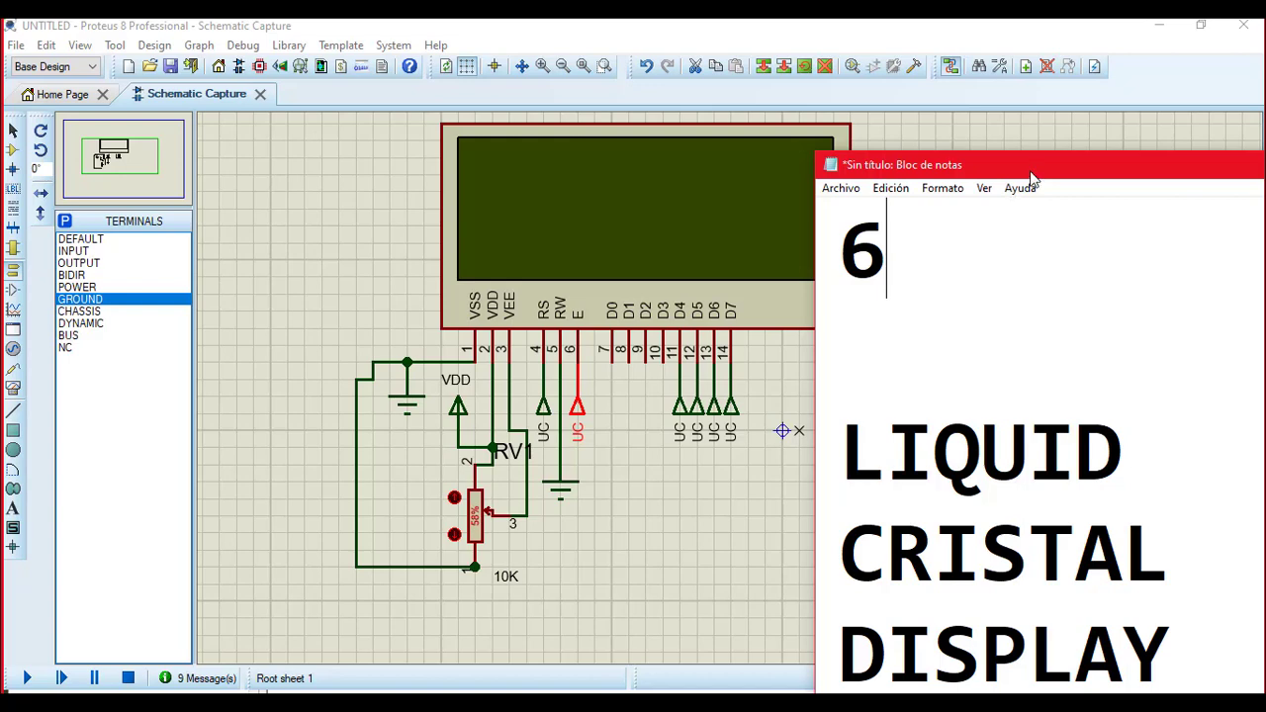
Step: Move the Notepad window back over the schematic and delete all of its text
drag(1042, 161, 605, 74)
drag(758, 588, 389, 200)
key(Delete)
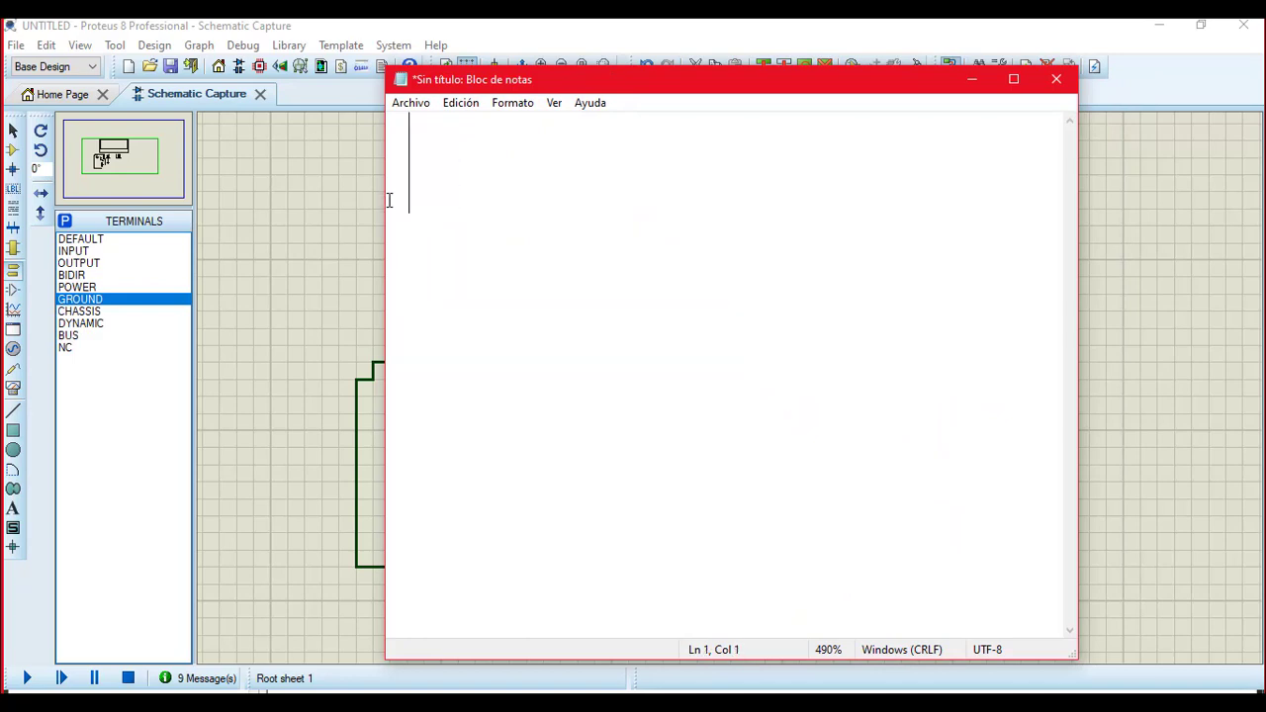
Step: Write "I2C" in the note and, after a blank line, "DOS PINES", keeping the window lower over the schematic
drag(545, 83, 547, 162)
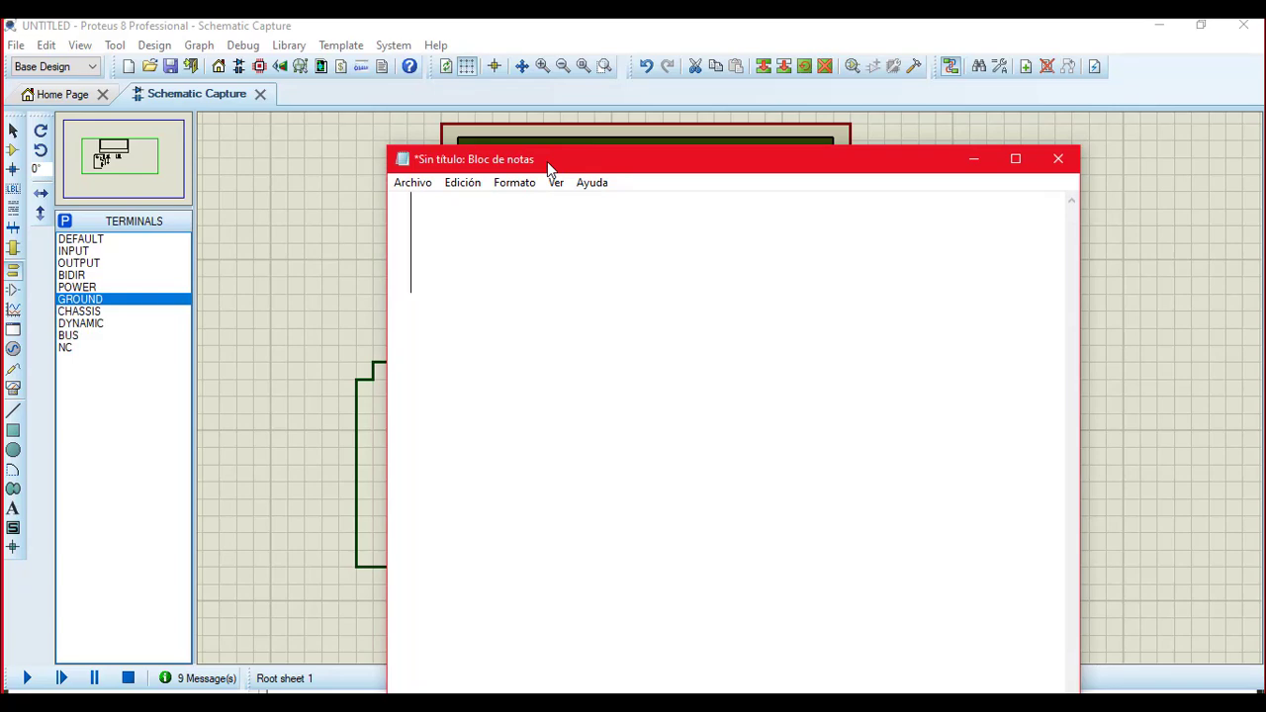
text(I2C)
key(Return)
key(Return)
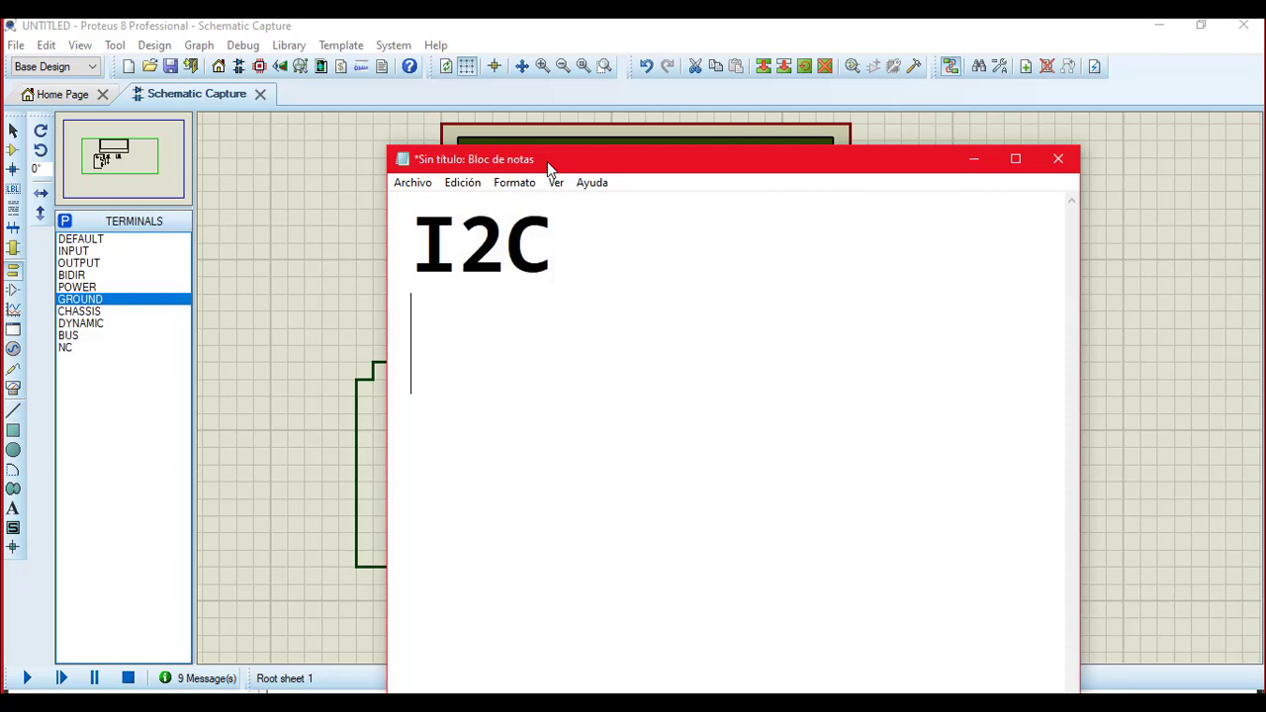
text(DOS HI)
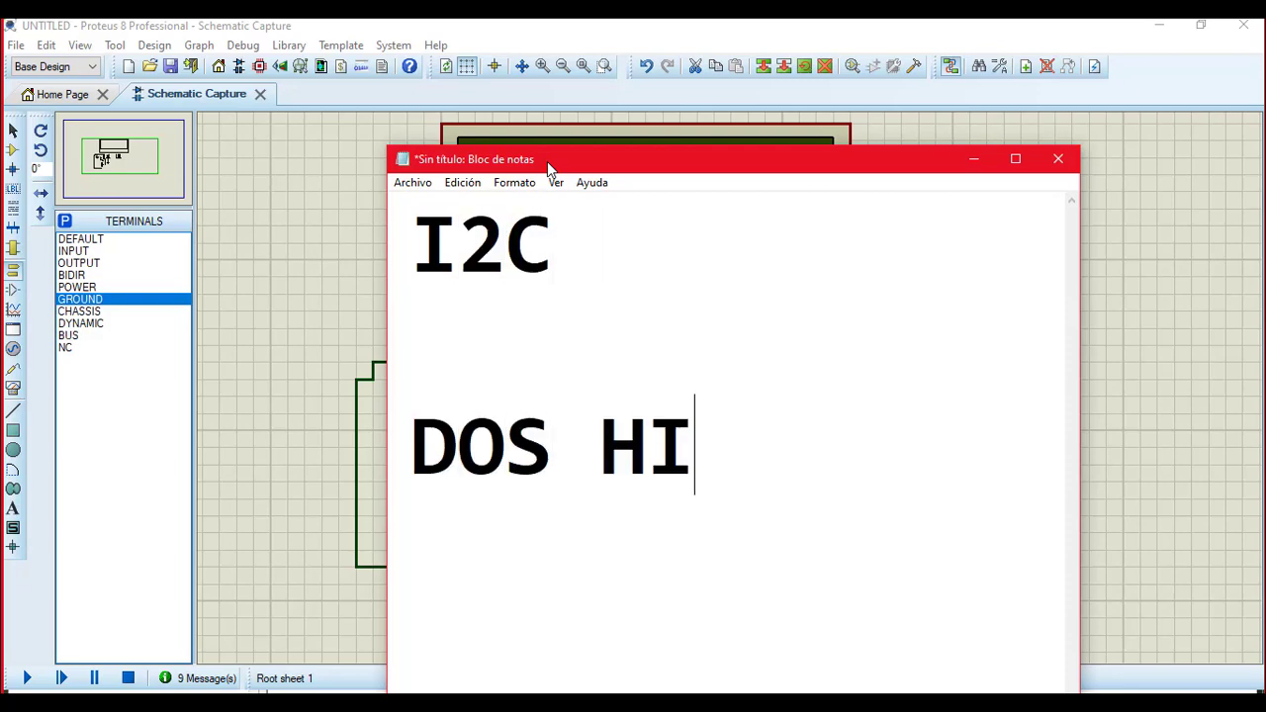
key(BackSpace)
key(BackSpace)
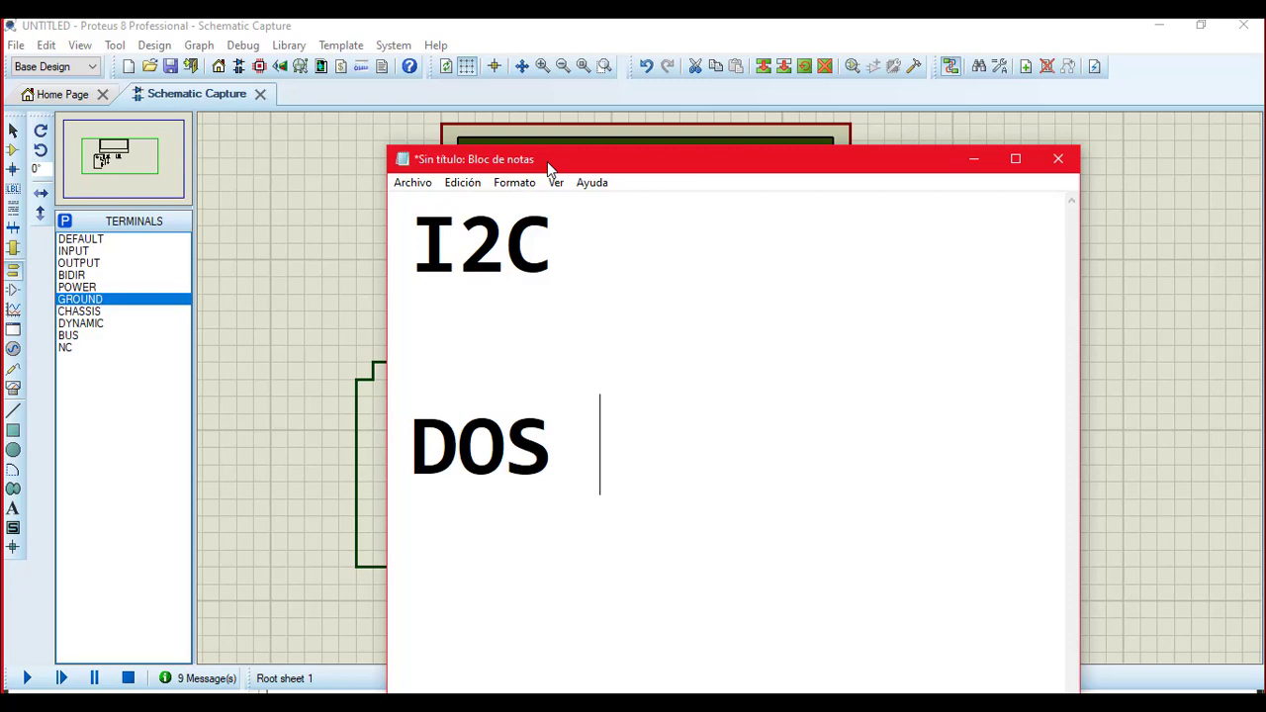
text(PINES)
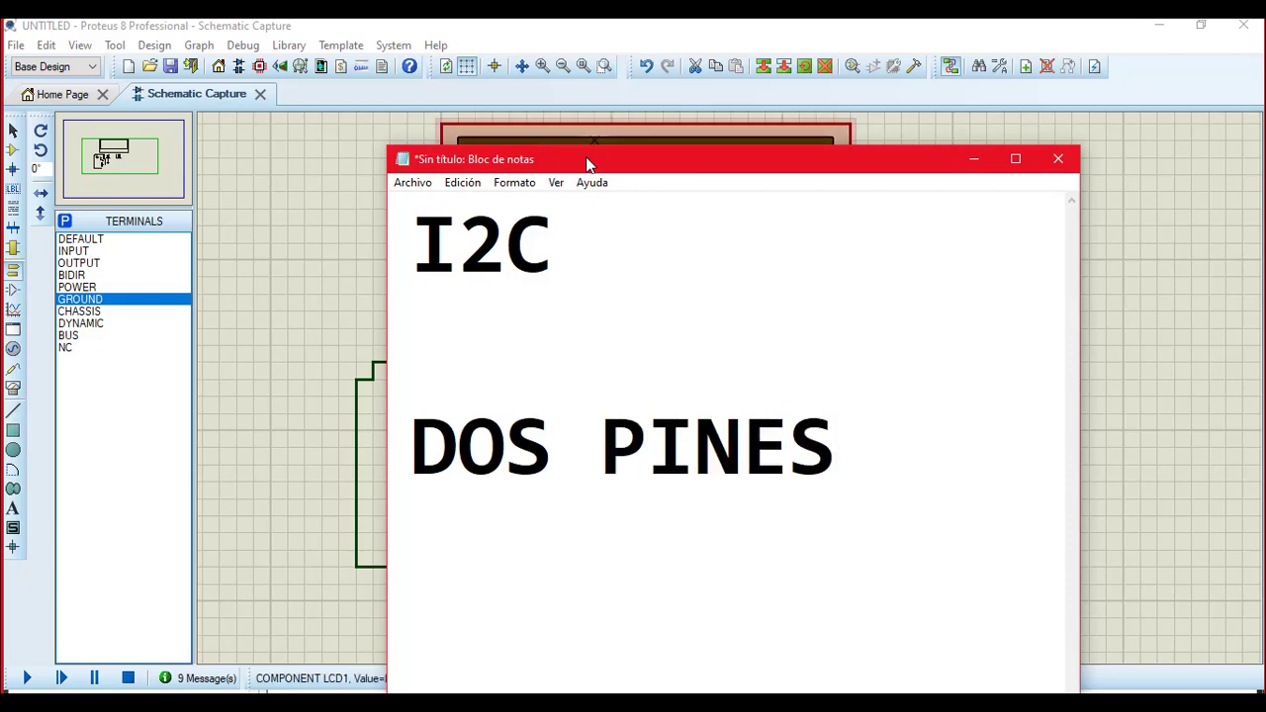
drag(586, 159, 577, 261)
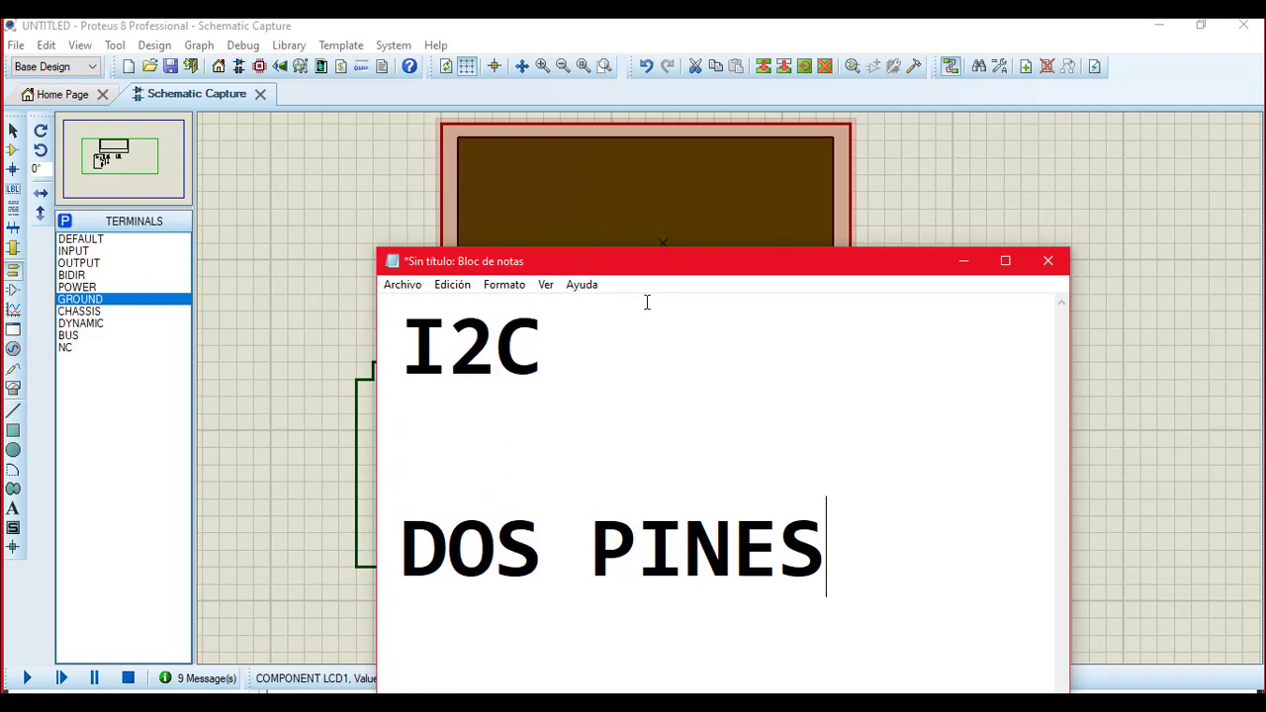
drag(560, 364, 441, 347)
drag(543, 551, 378, 537)
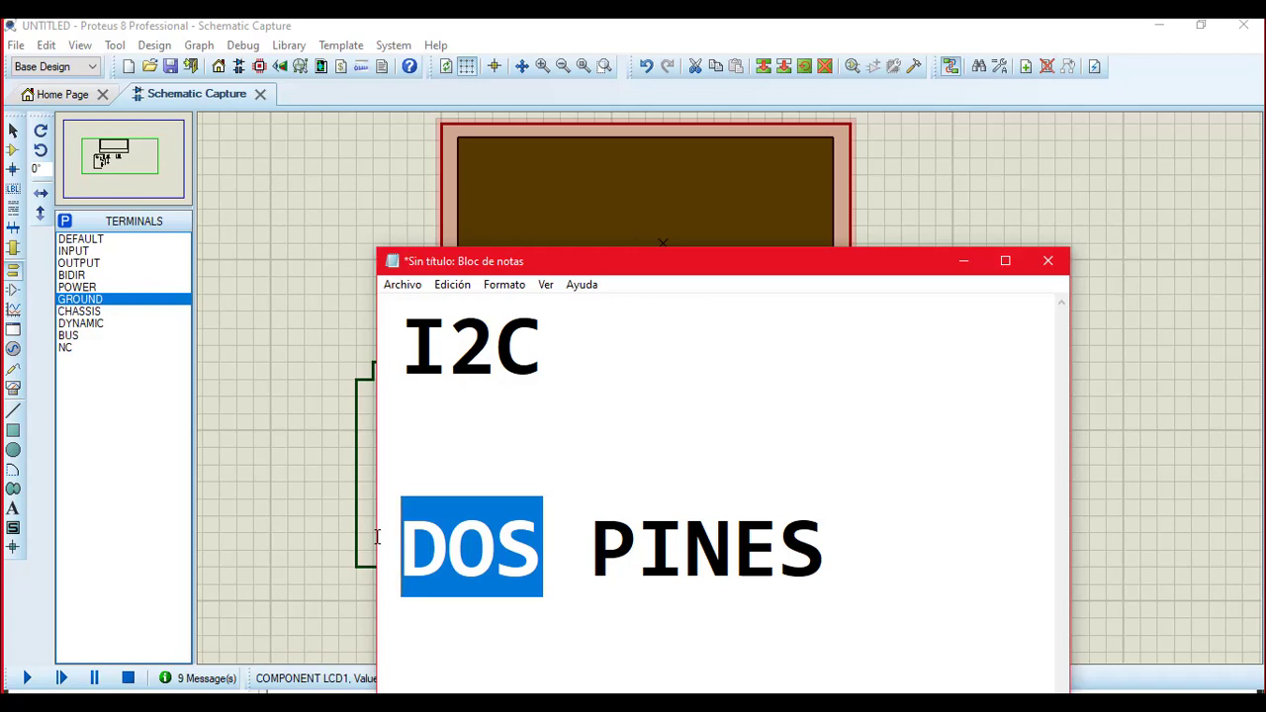
click(667, 612)
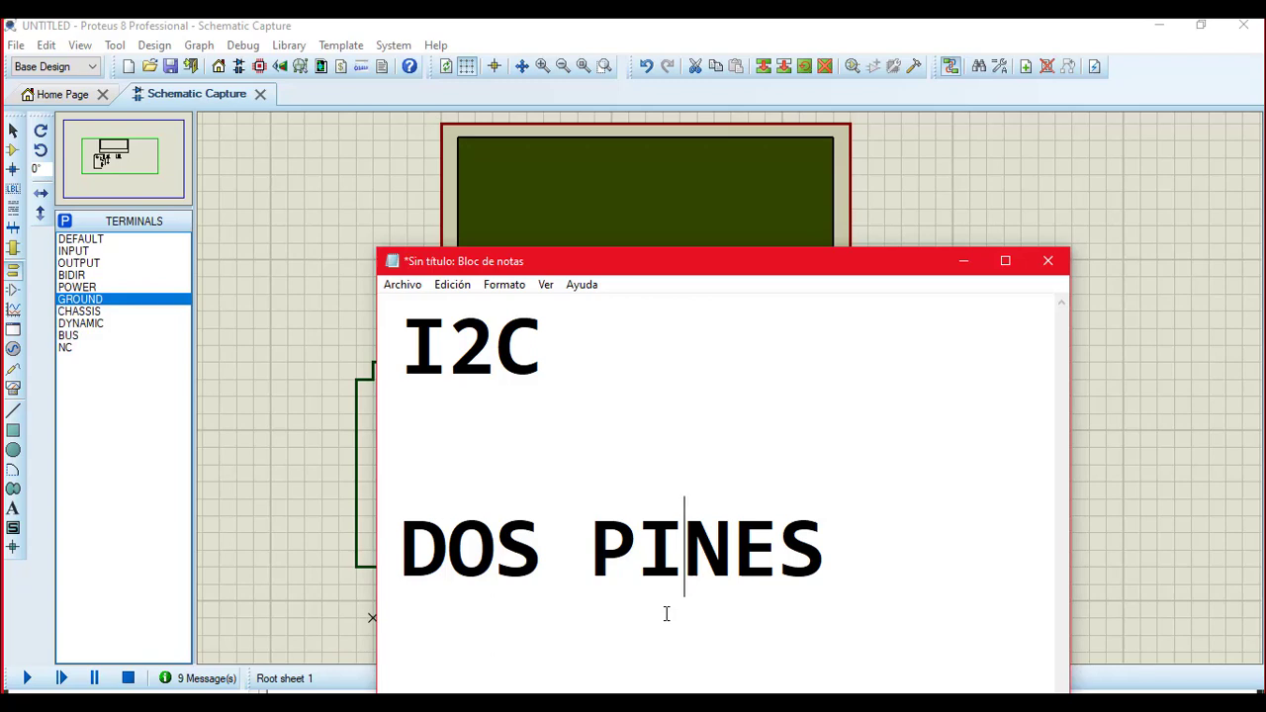
drag(545, 362, 464, 362)
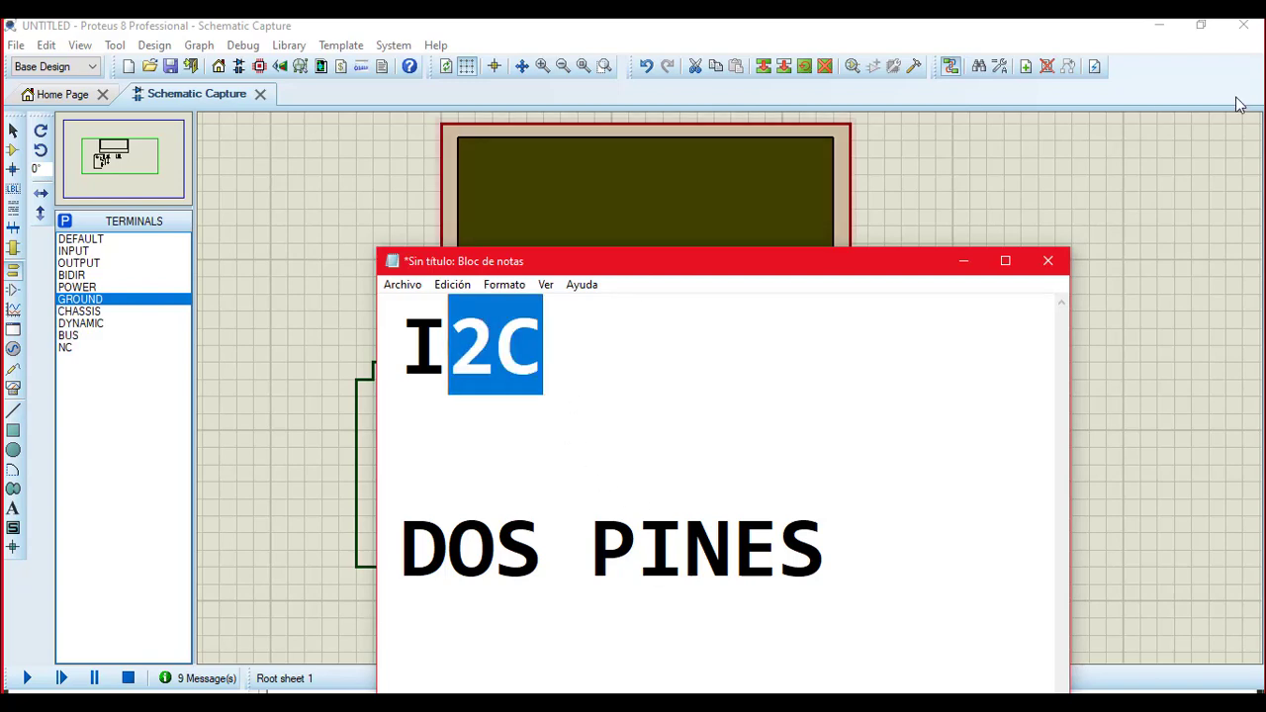
click(887, 303)
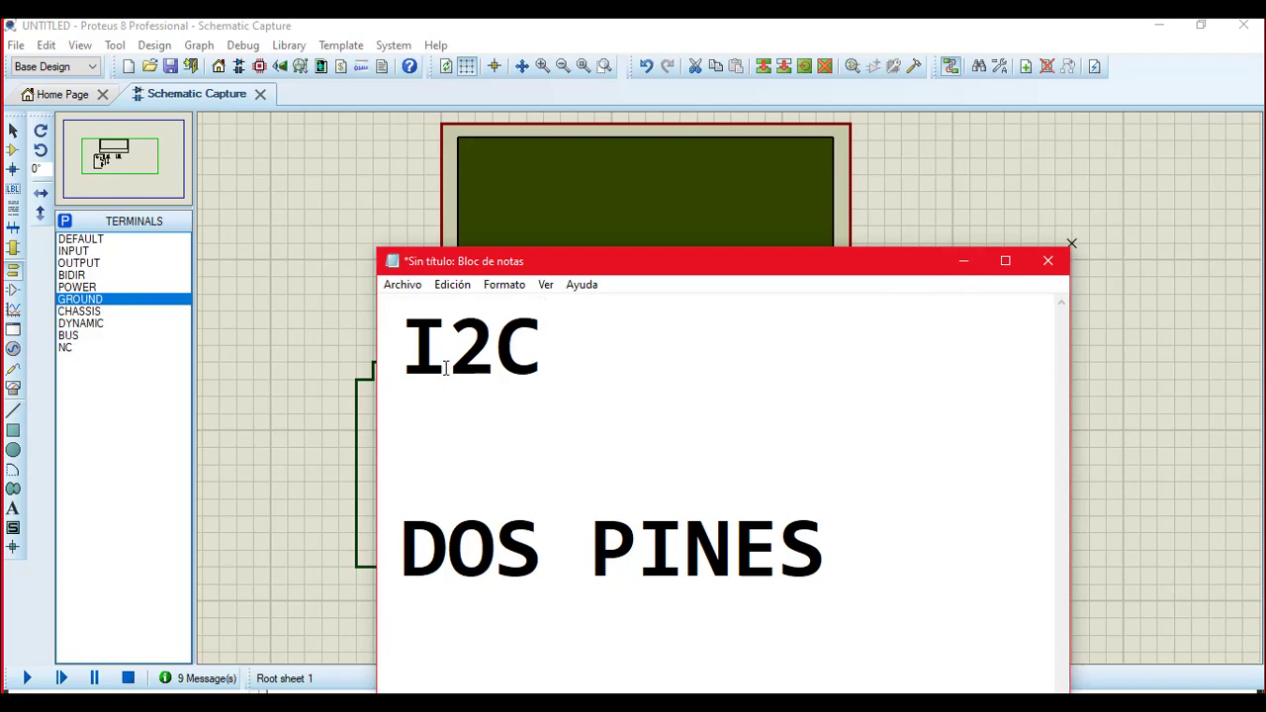
Step: Replace the first line "I2C" with "1 BYTE 8 BIT", widening the note window to fit the text
drag(565, 356, 401, 354)
key(Delete)
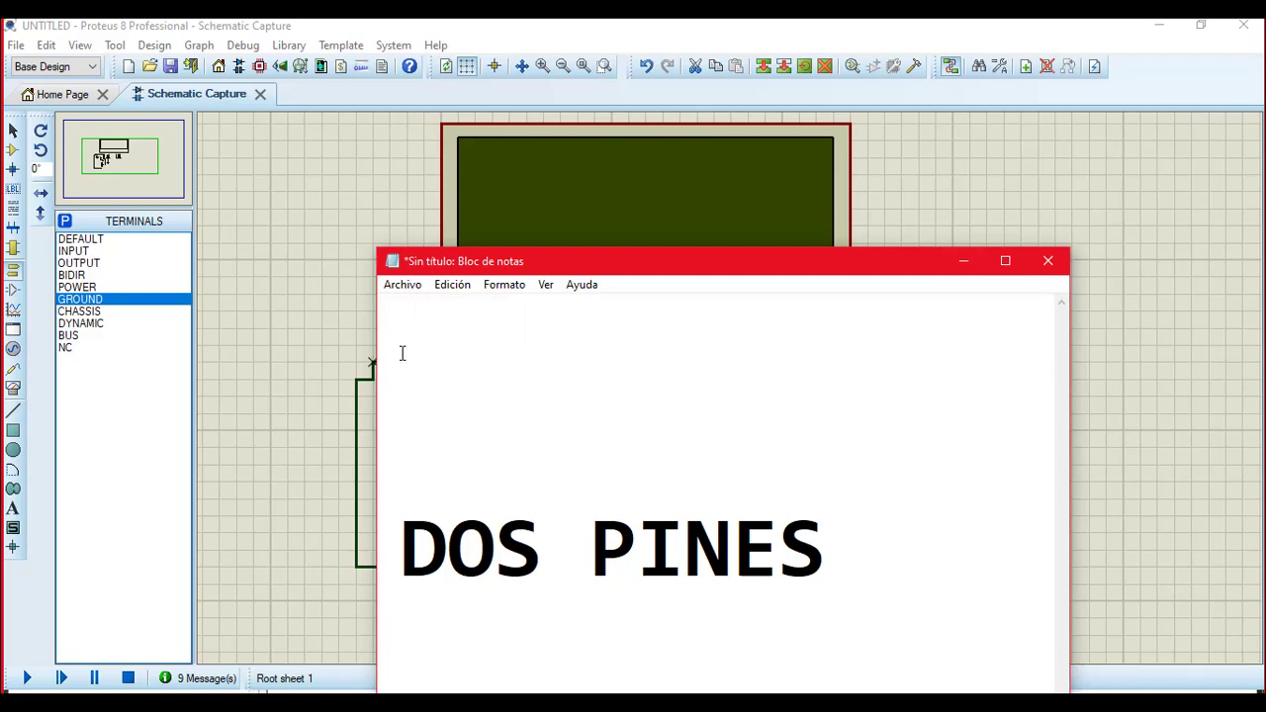
text(1)
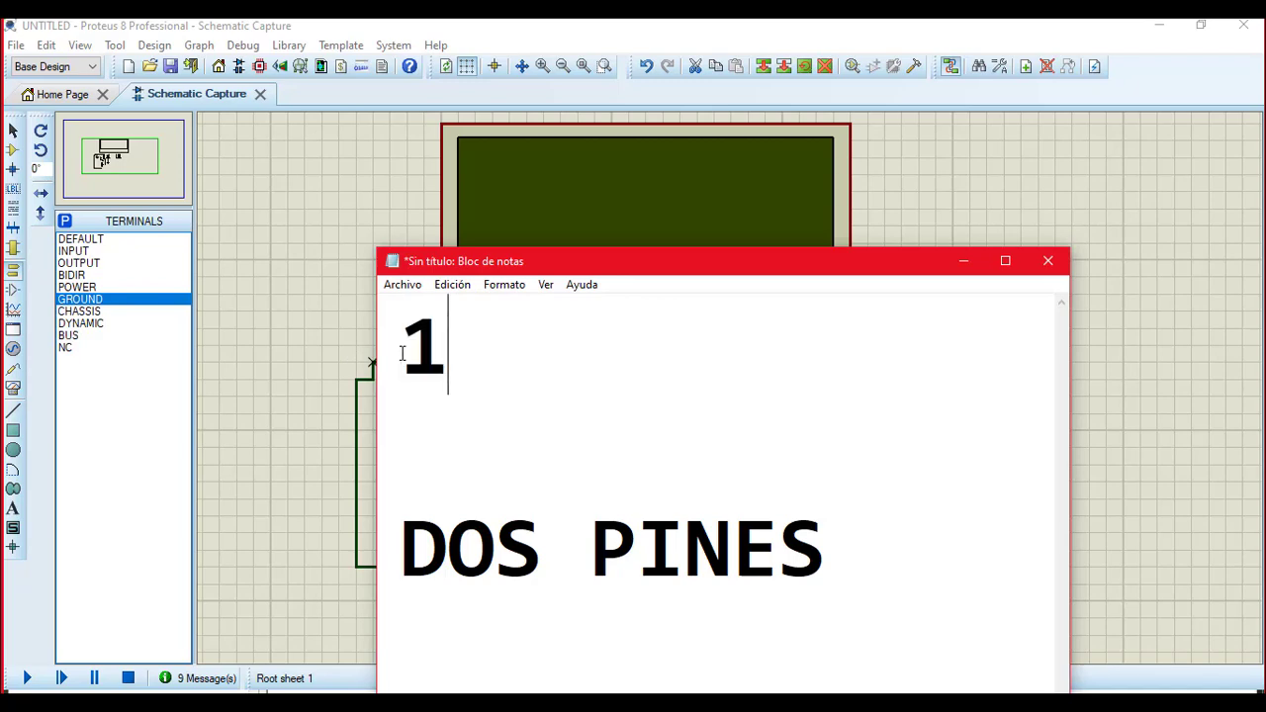
text( BYR)
key(BackSpace)
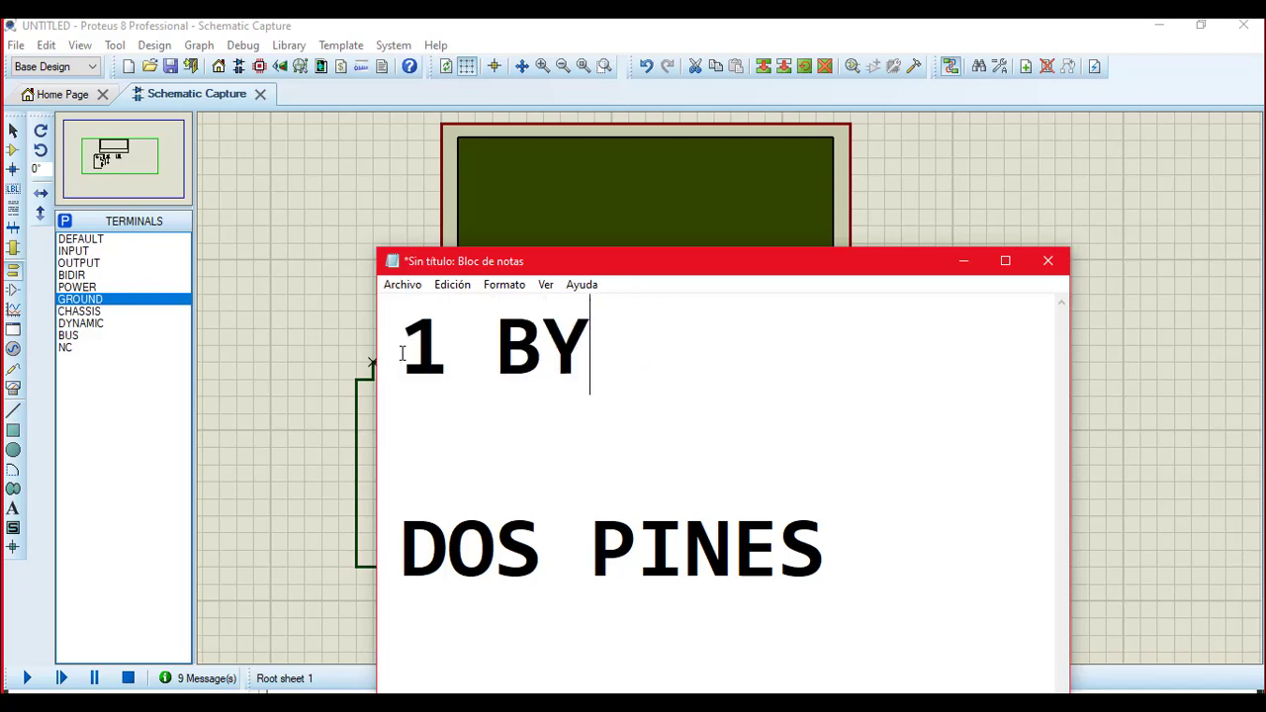
text(TES)
key(BackSpace)
key(BackSpace)
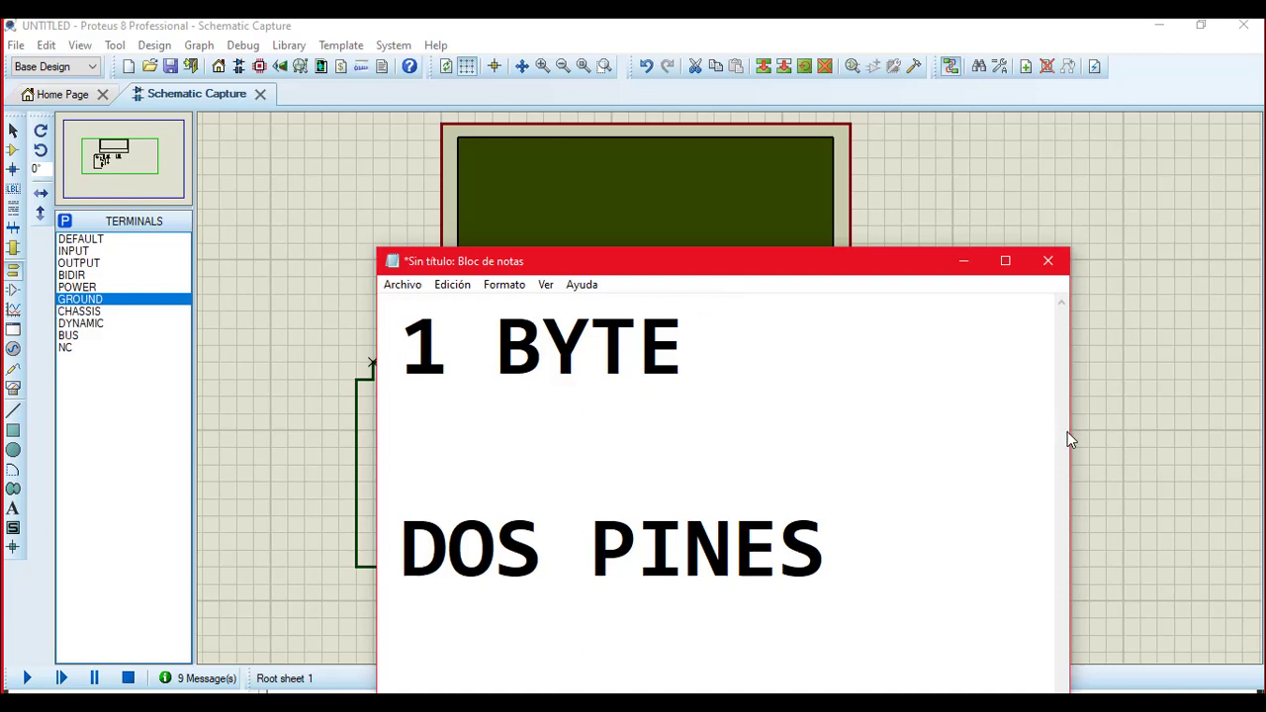
drag(1070, 433, 1217, 432)
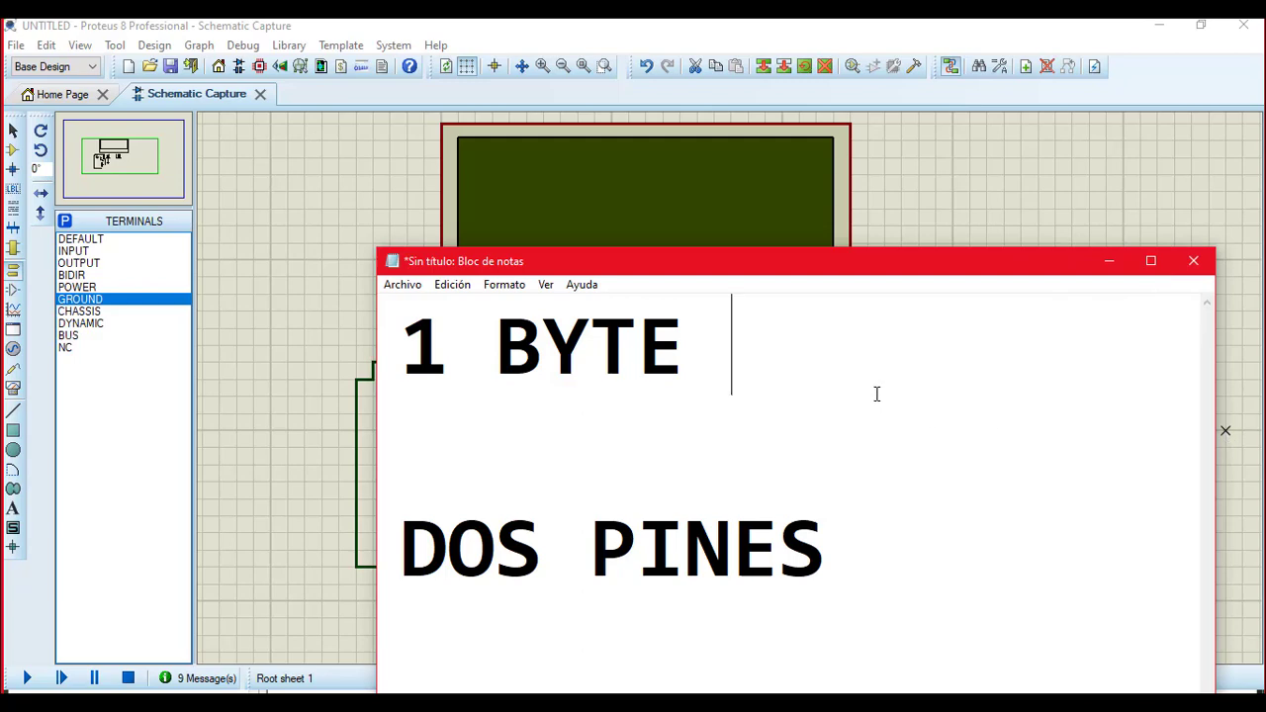
text(8 BIT)
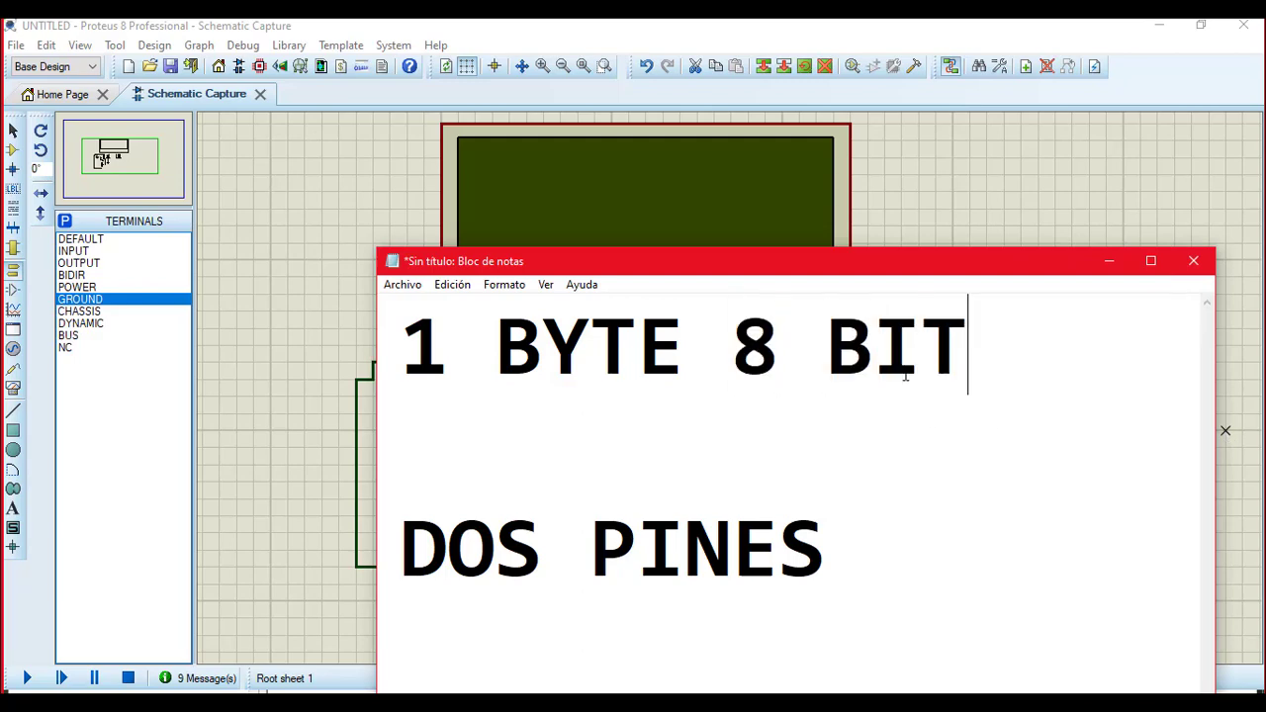
Step: Add a second line reading "4 BIT", aligned under "8 BIT"
key(Return)
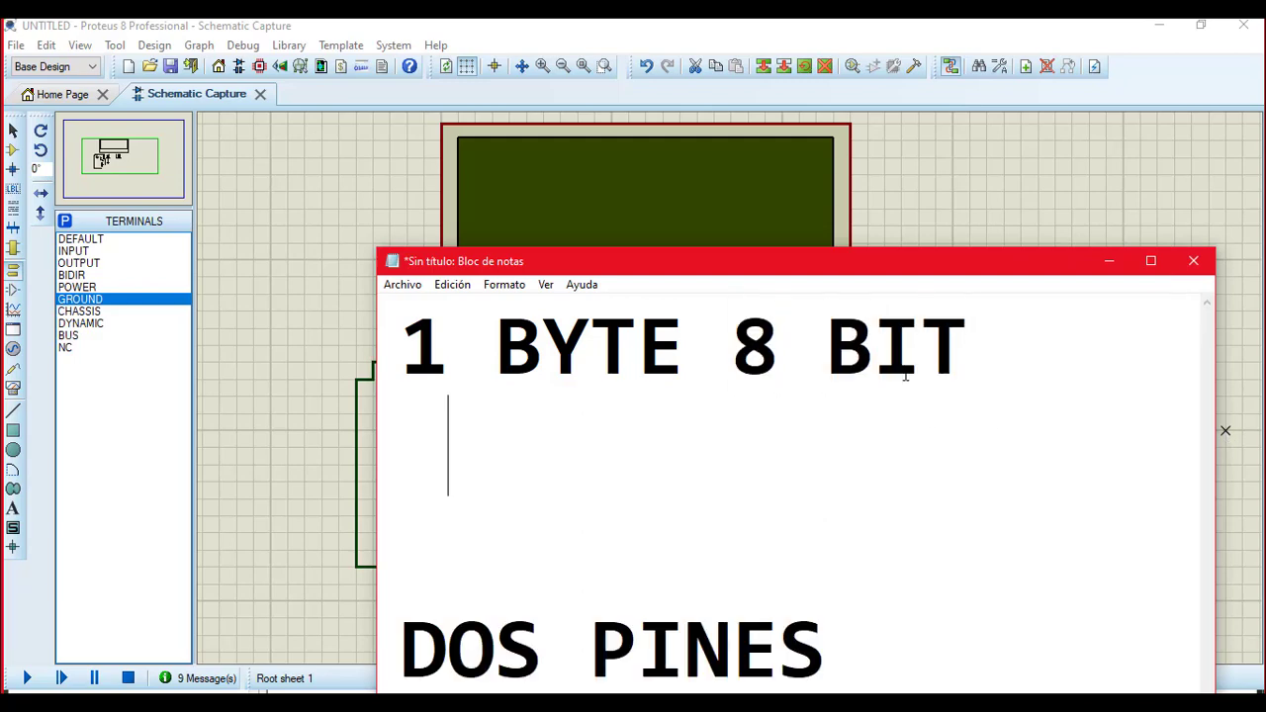
text(4 )
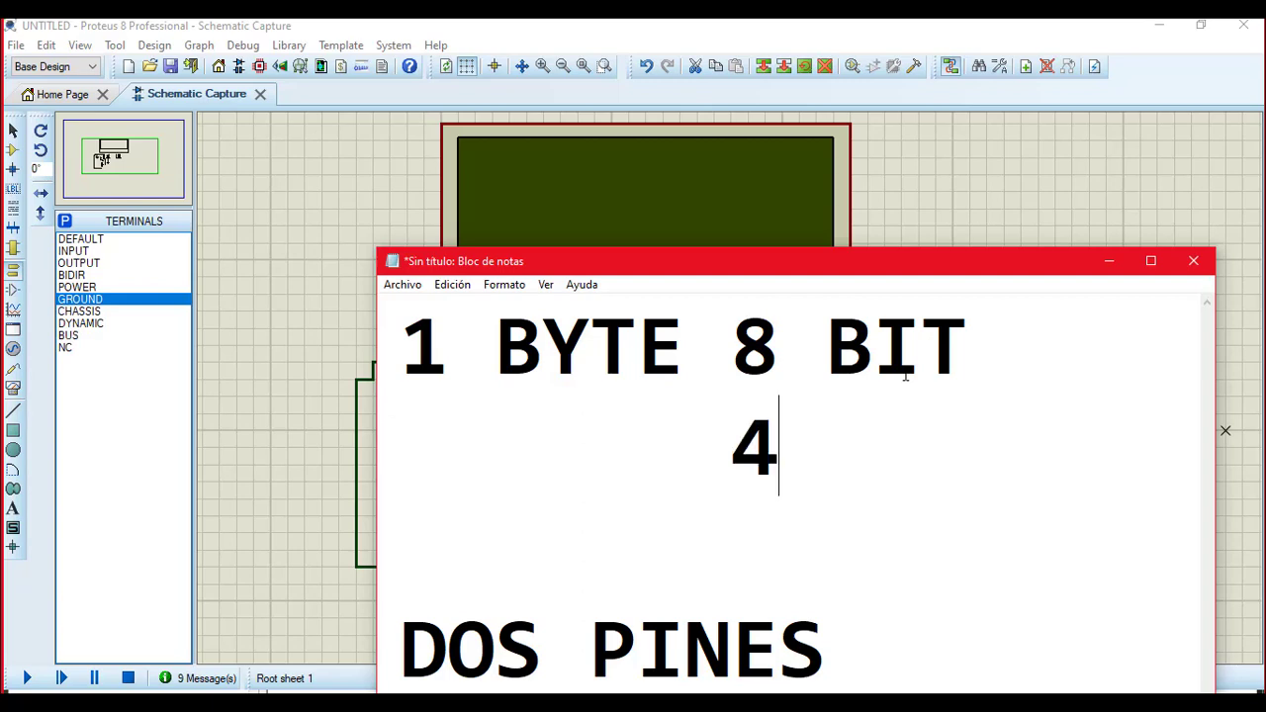
text(BIT)
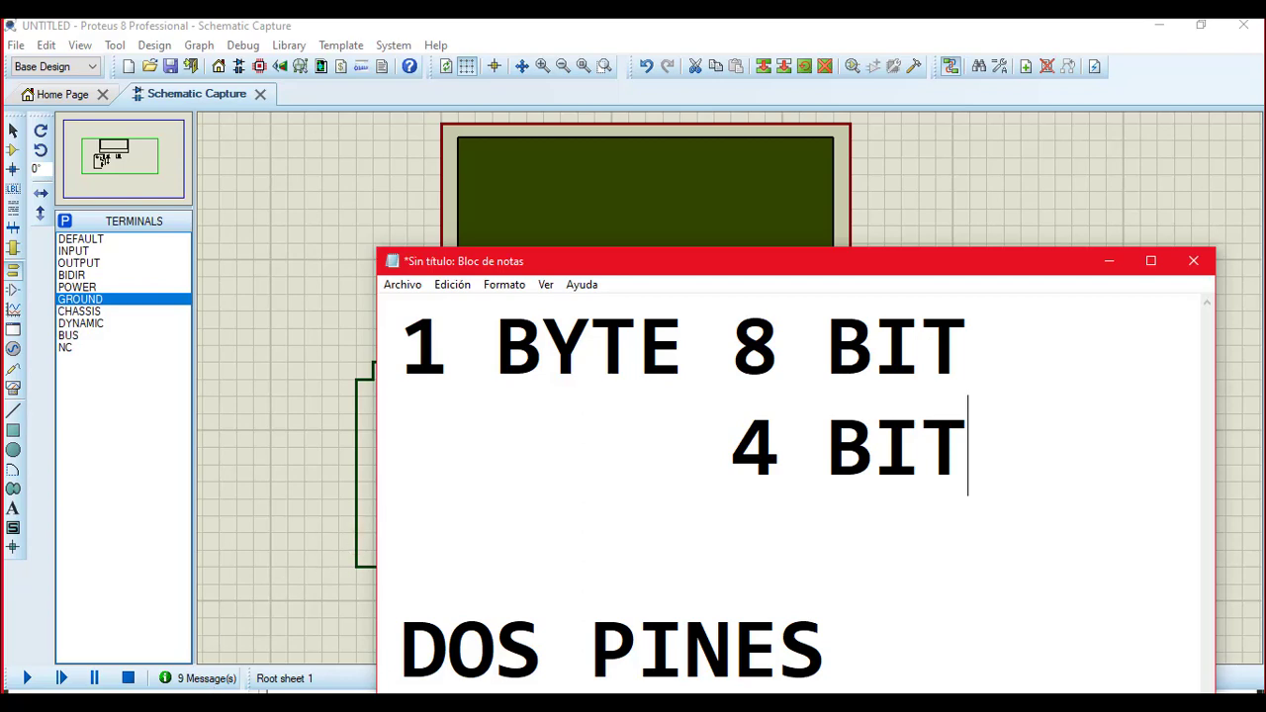
Step: Insert "1 nibble" at the start of the "4 BIT" line and maximize the note window
mouse_move(206, 693)
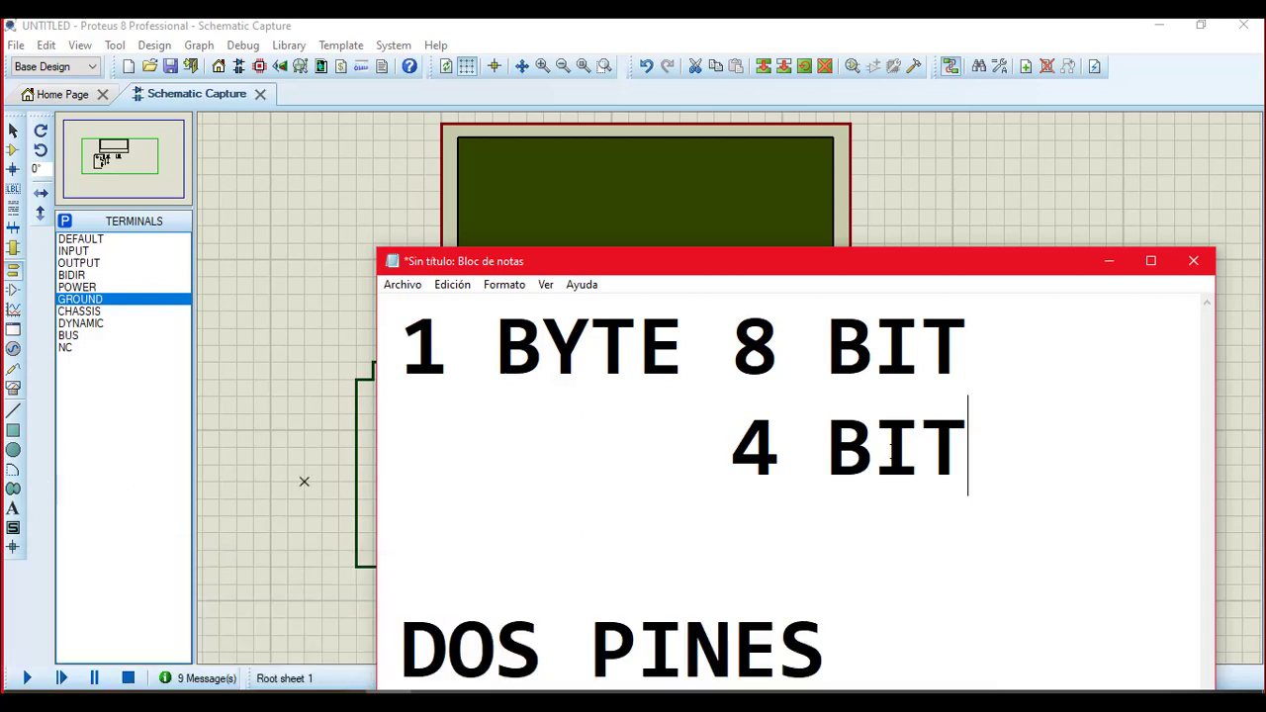
click(799, 380)
click(459, 342)
click(788, 451)
click(400, 436)
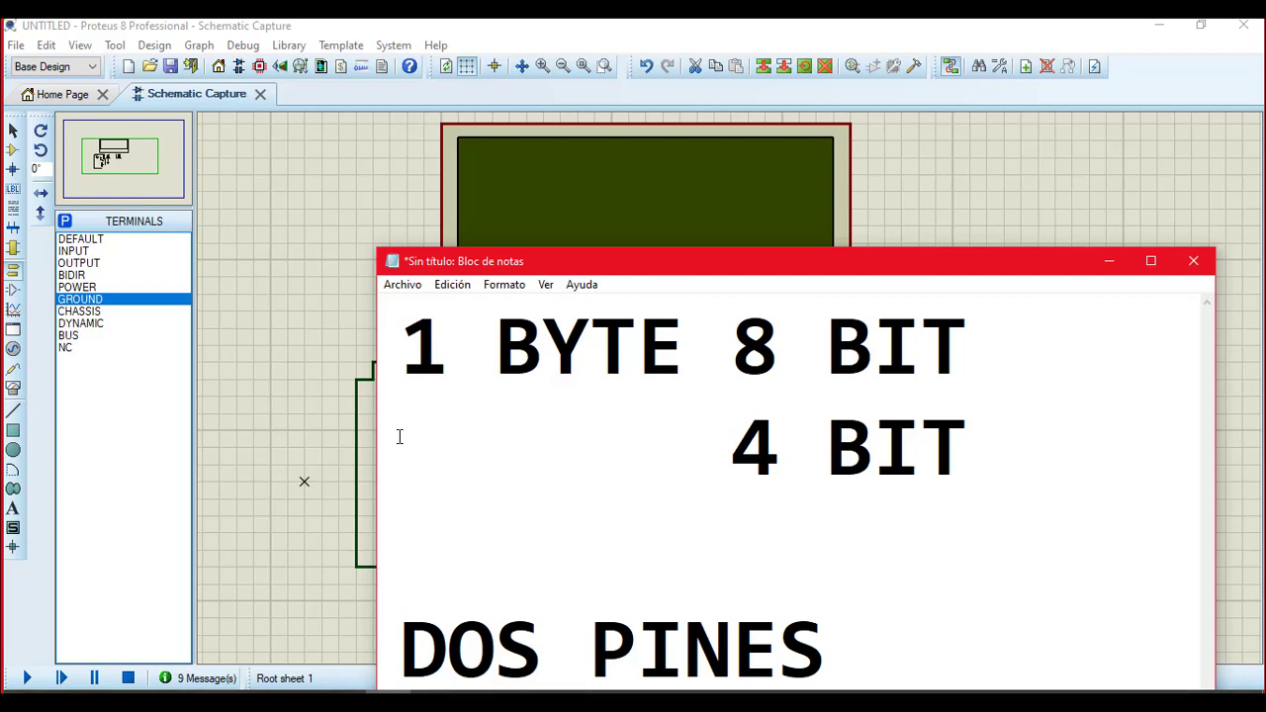
text(nibble)
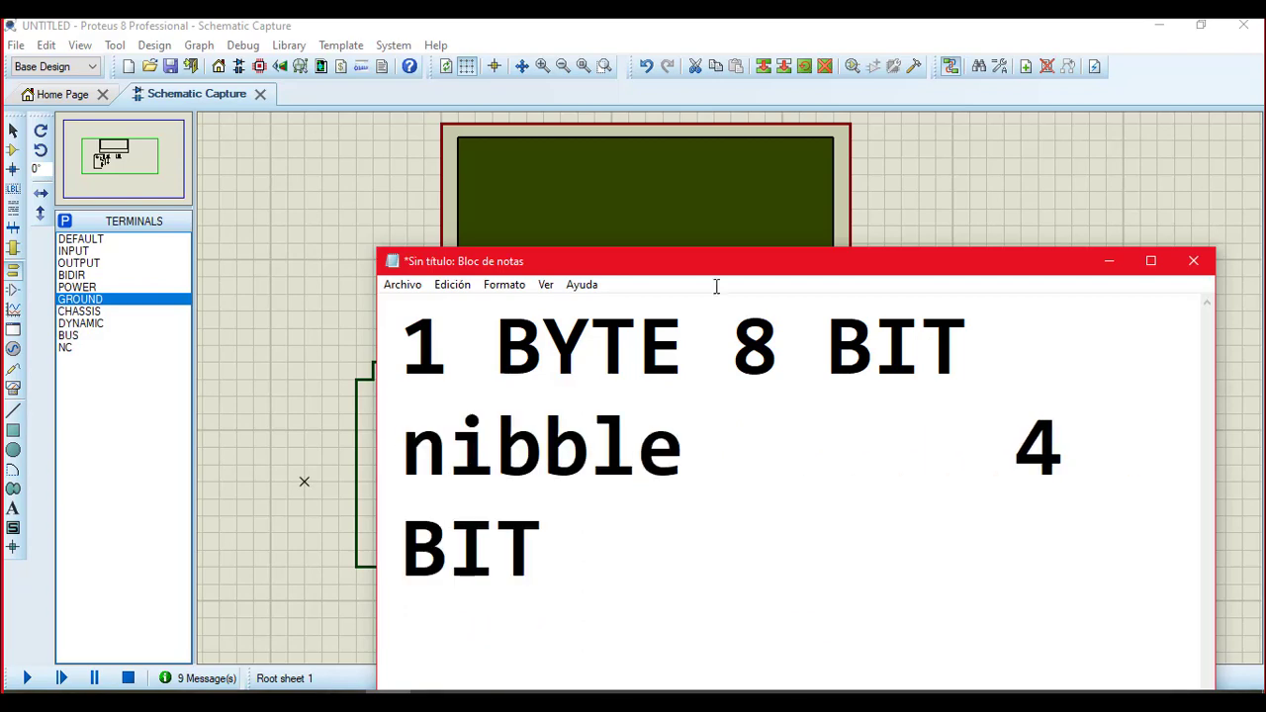
click(1151, 260)
key(Left)
key(Left)
key(Left)
key(Left)
key(Left)
key(Left)
text(1)
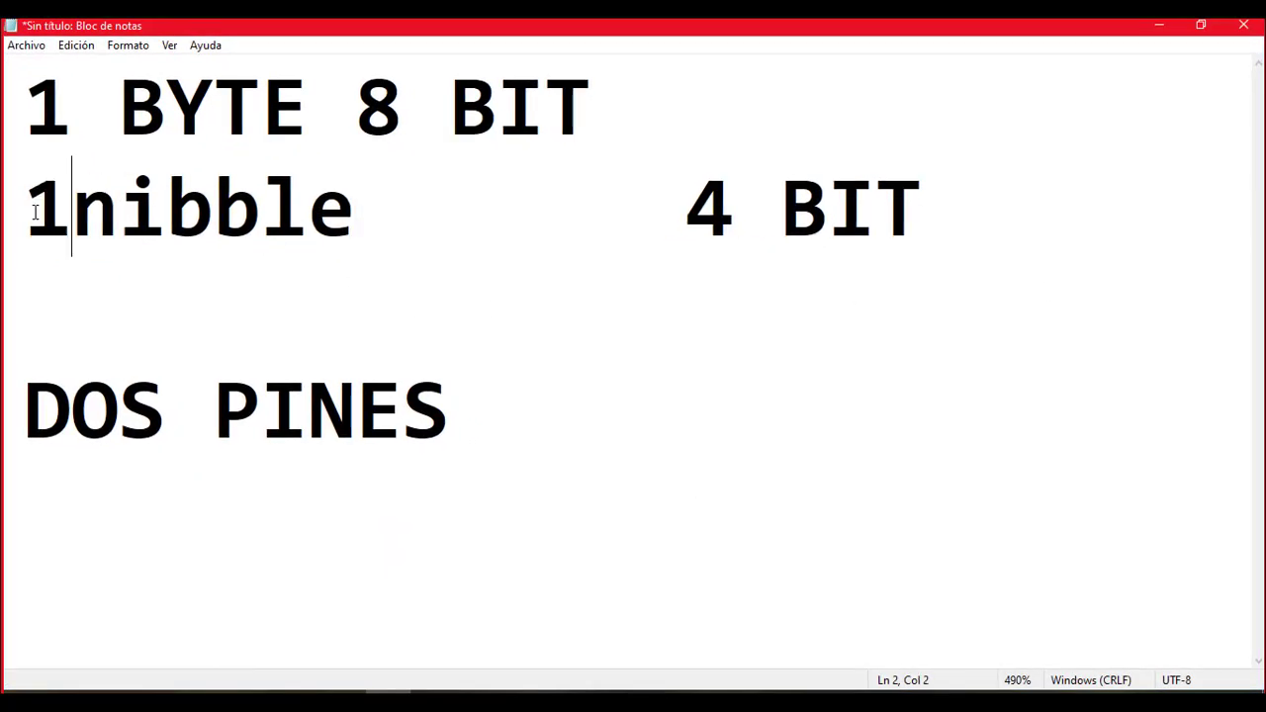
drag(406, 226, 118, 227)
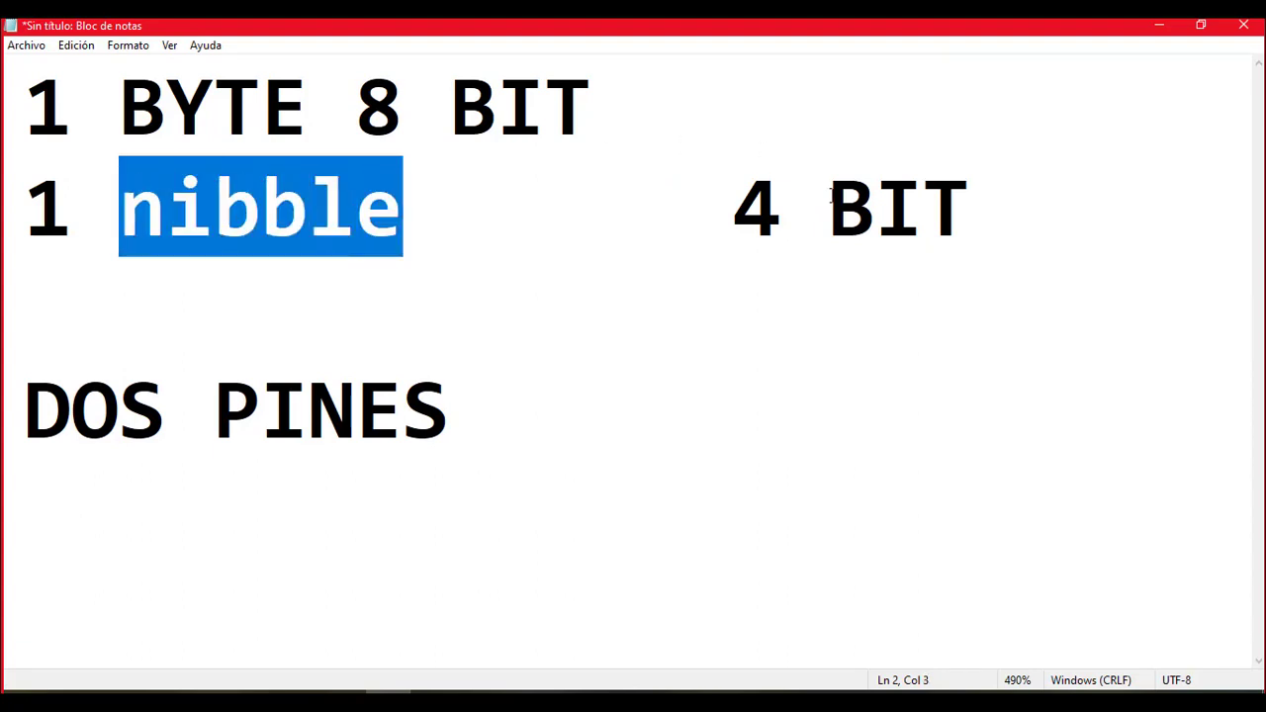
click(829, 197)
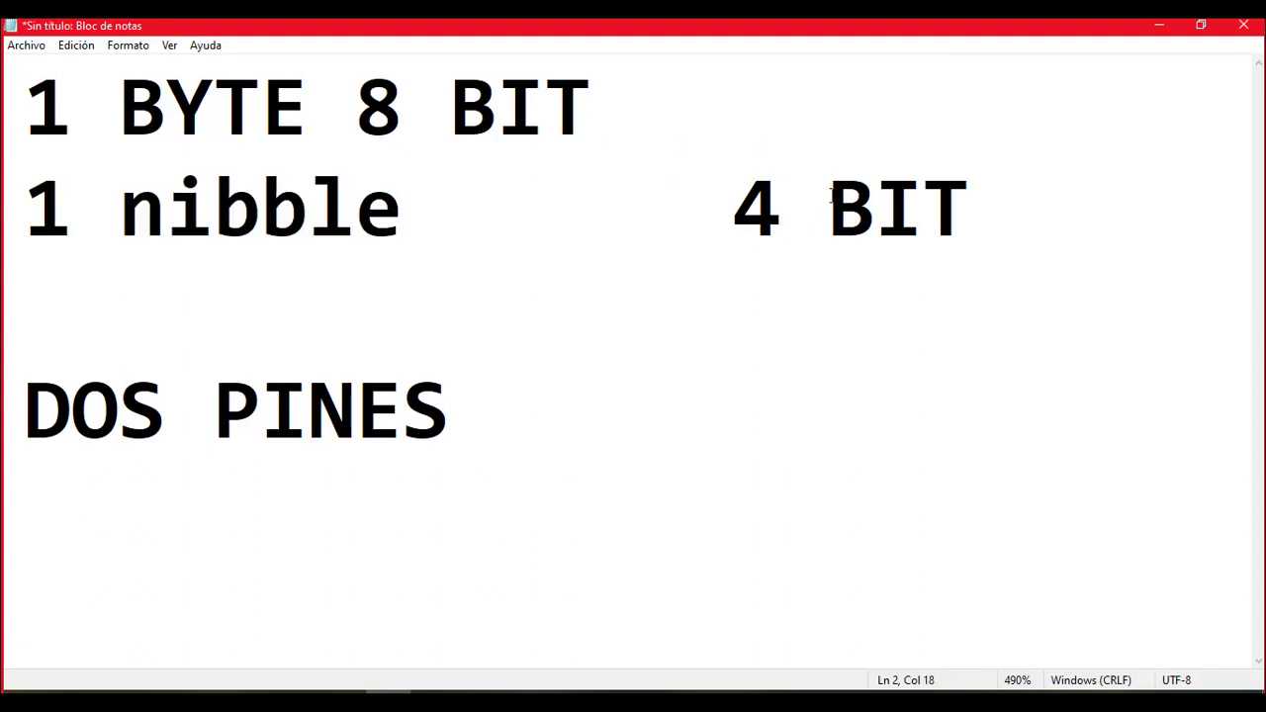
drag(404, 226, 125, 230)
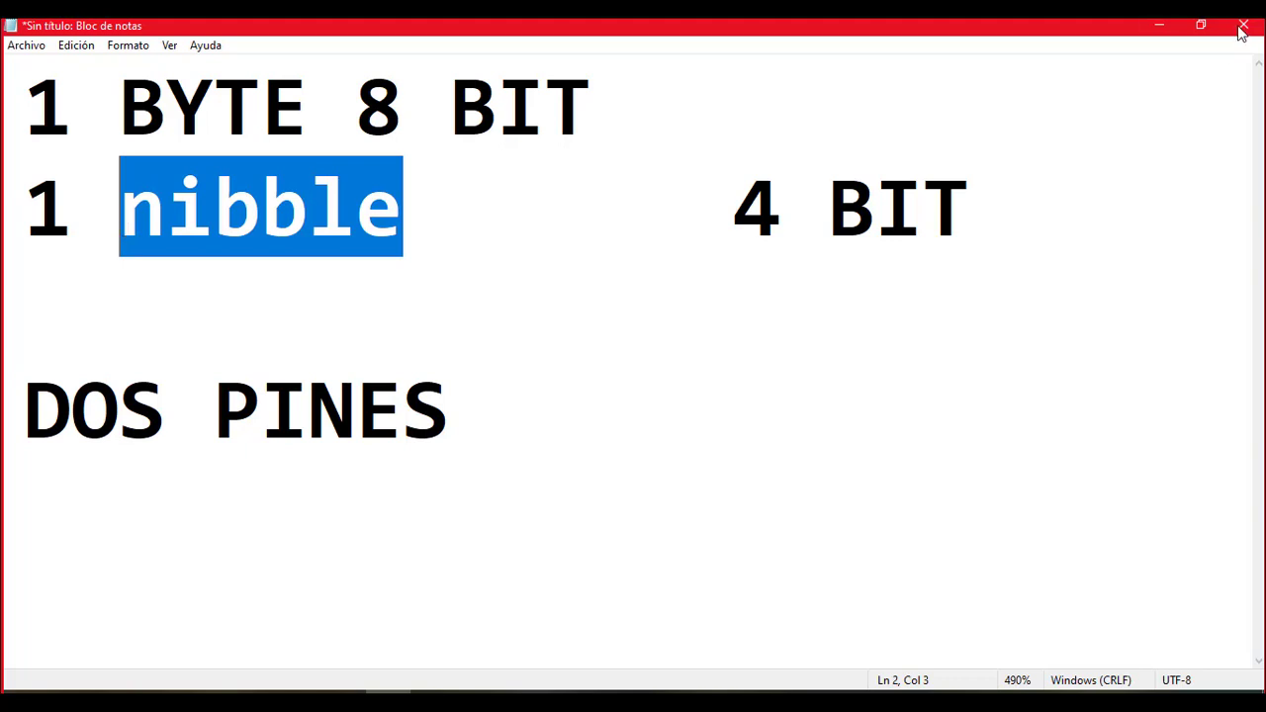
Step: Minimize the note, switch to the Excel pin table and enter 1 in cell S4, above pin 16
click(1159, 26)
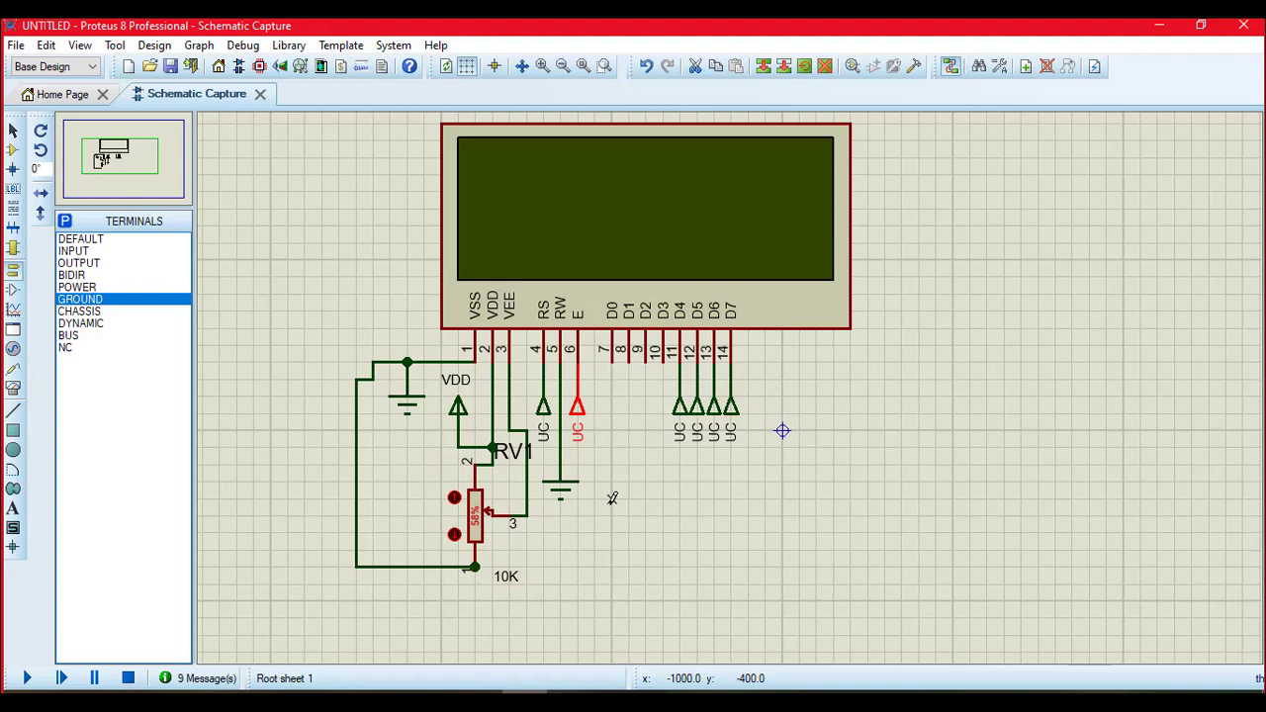
key(alt+Tab)
drag(1129, 340, 1133, 344)
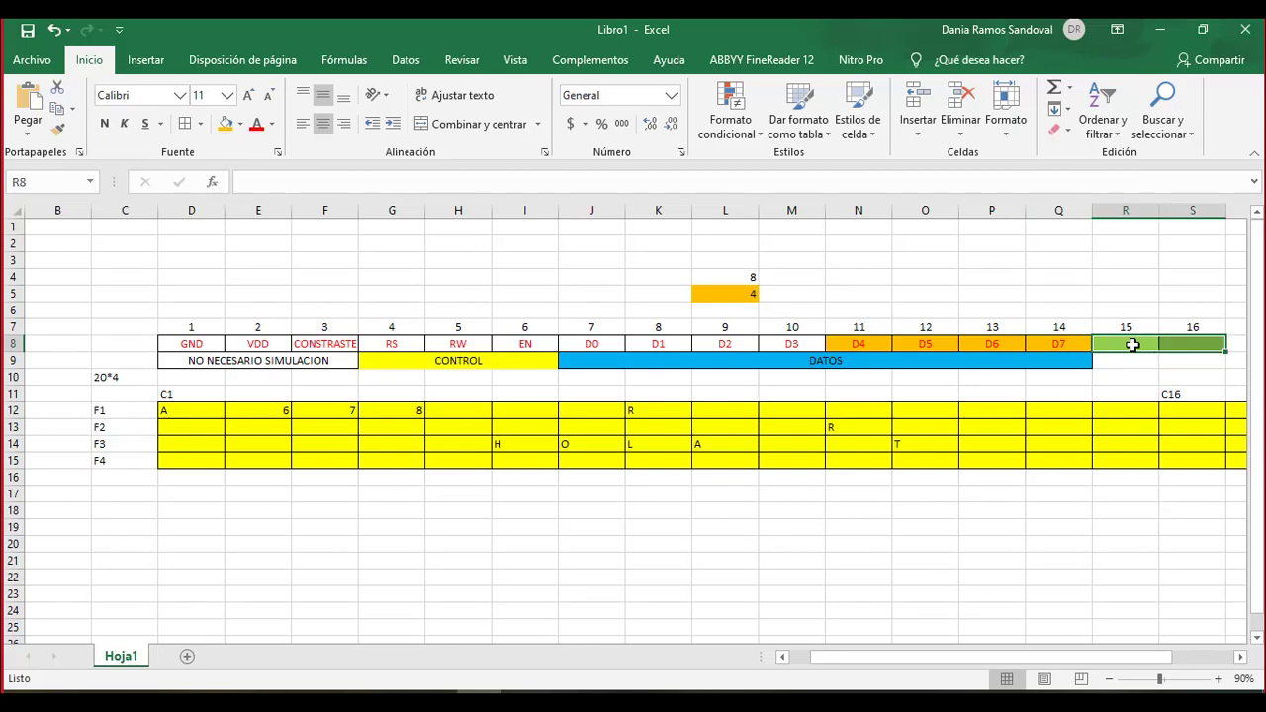
drag(990, 659, 1057, 659)
click(987, 274)
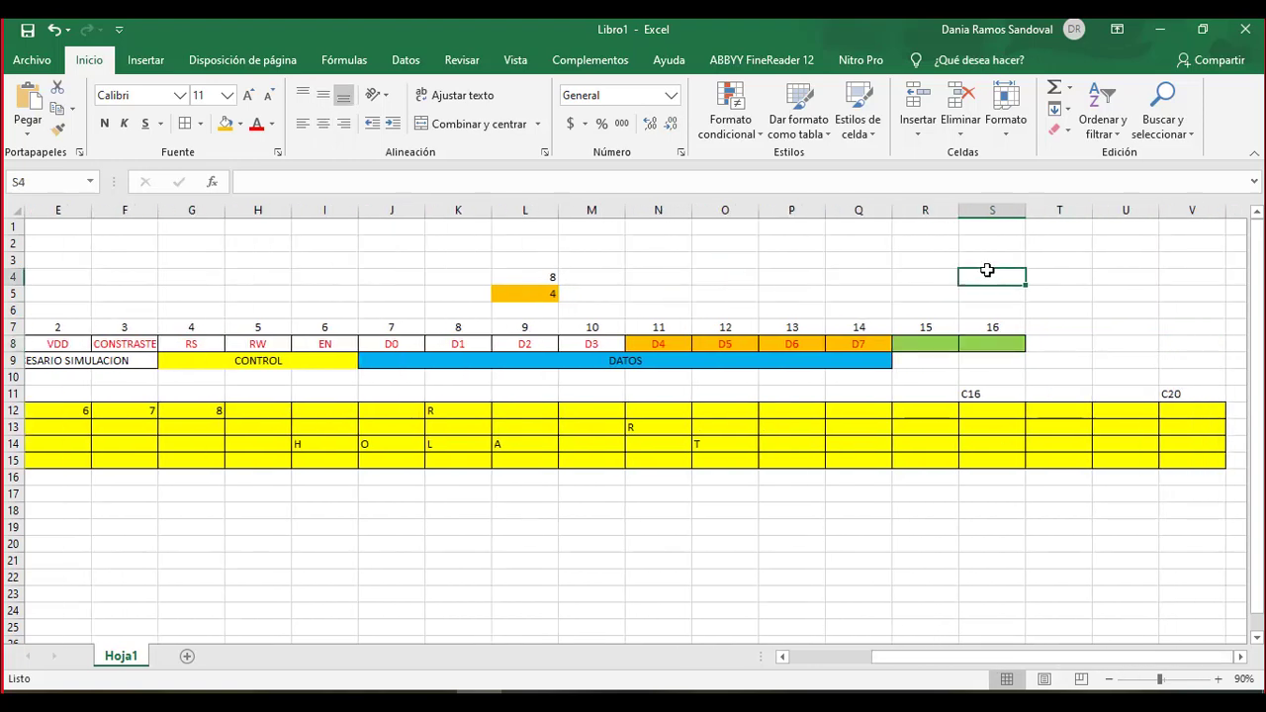
key(shift+Down)
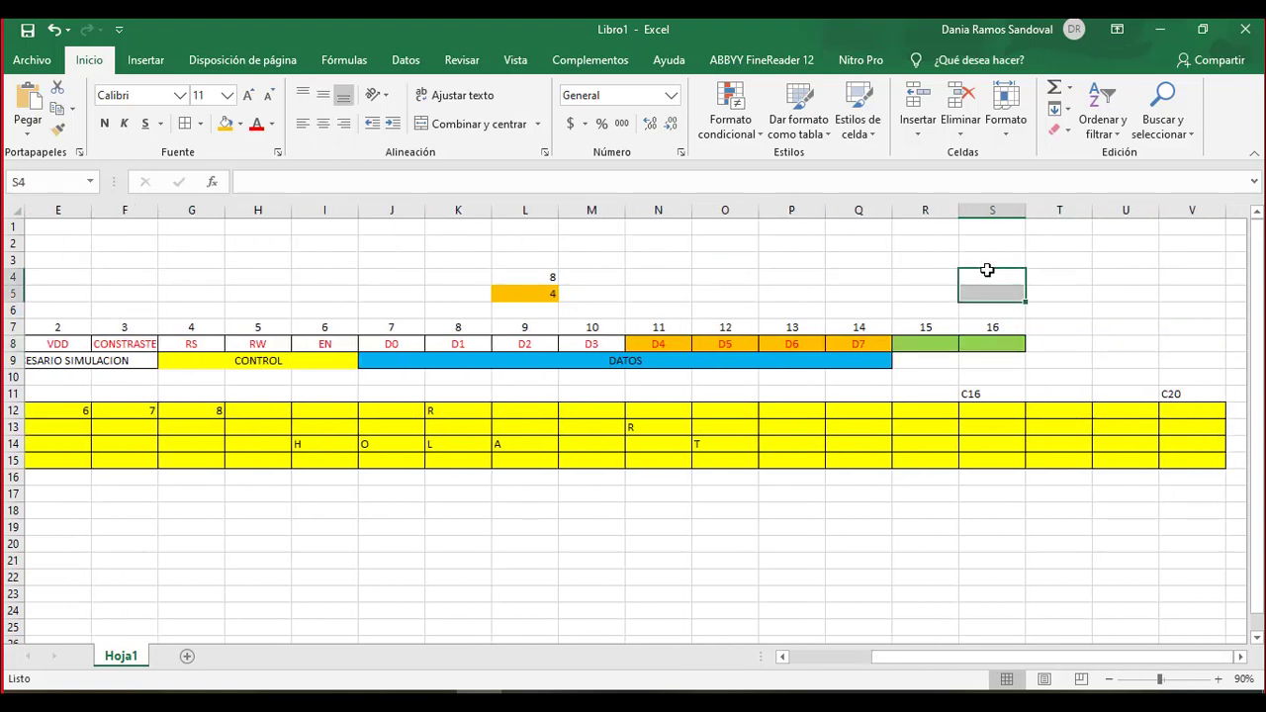
text(1)
Step: Enter the label "baclight" in cell R4, beside the 1 in S4
click(914, 280)
key(shift+Right)
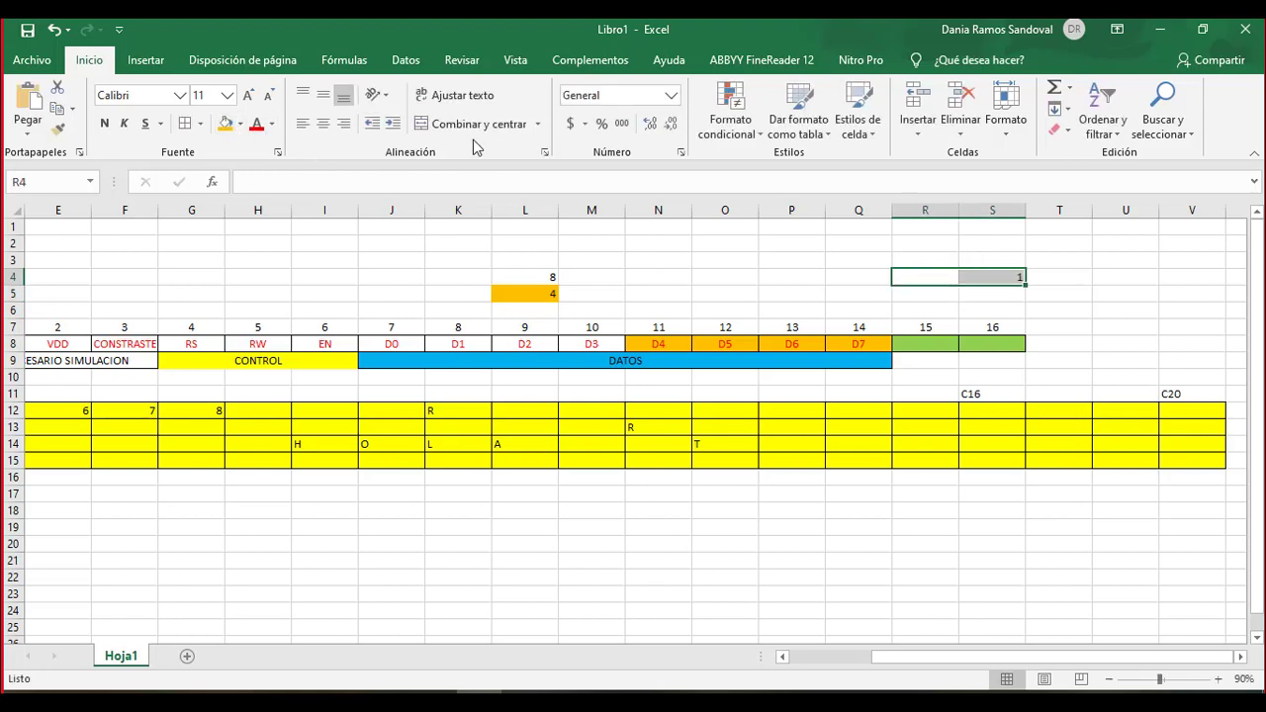
text(bac)
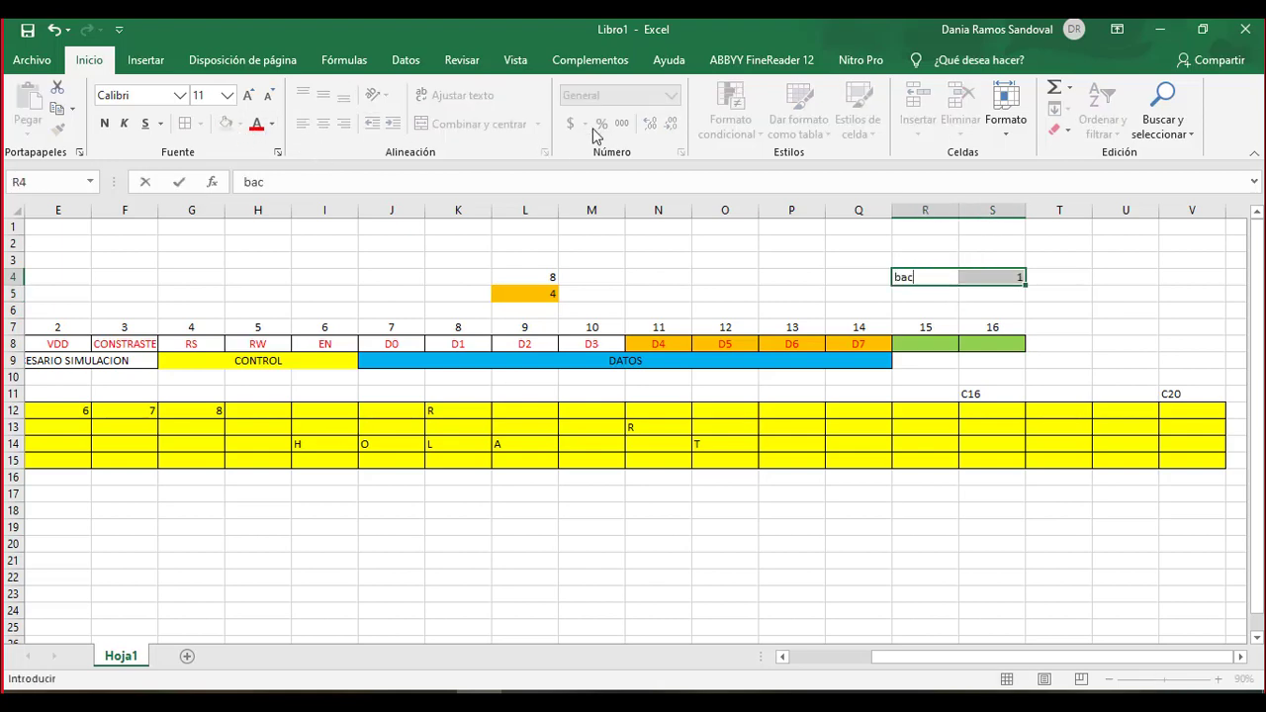
text(light)
click(1049, 354)
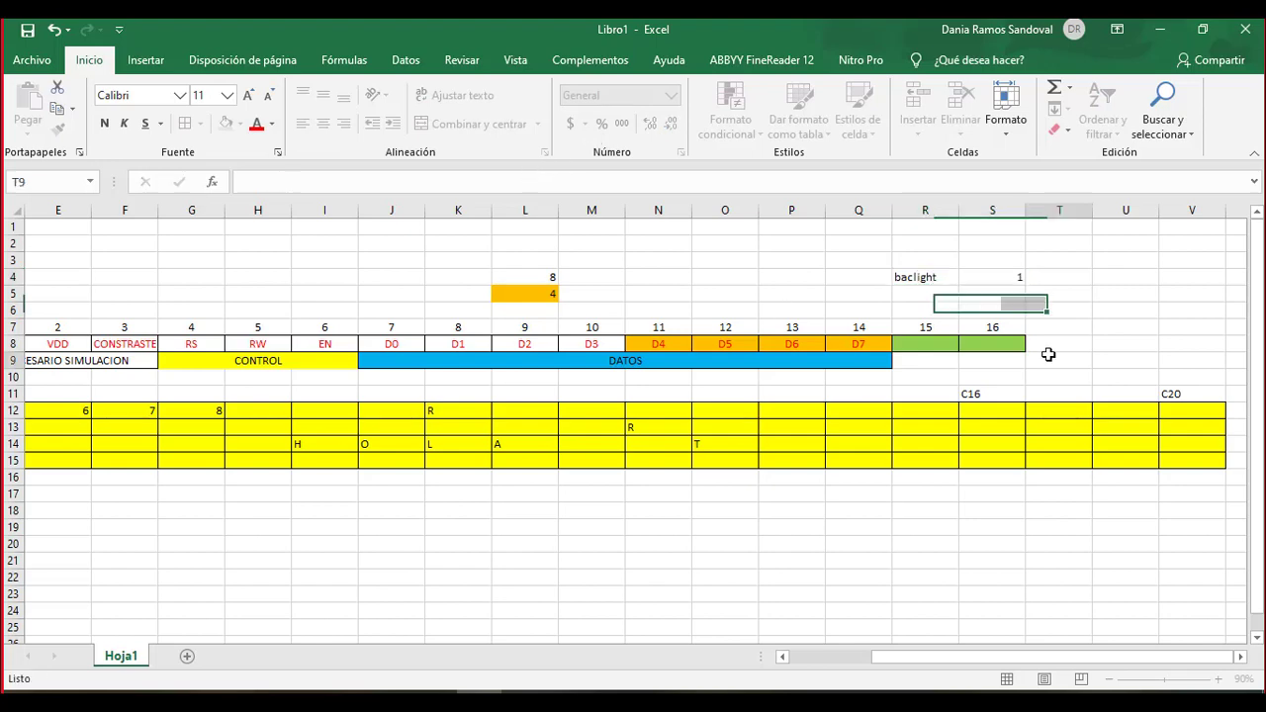
Step: Replace the label in cell R4 with "BACKLIGHT"
click(925, 278)
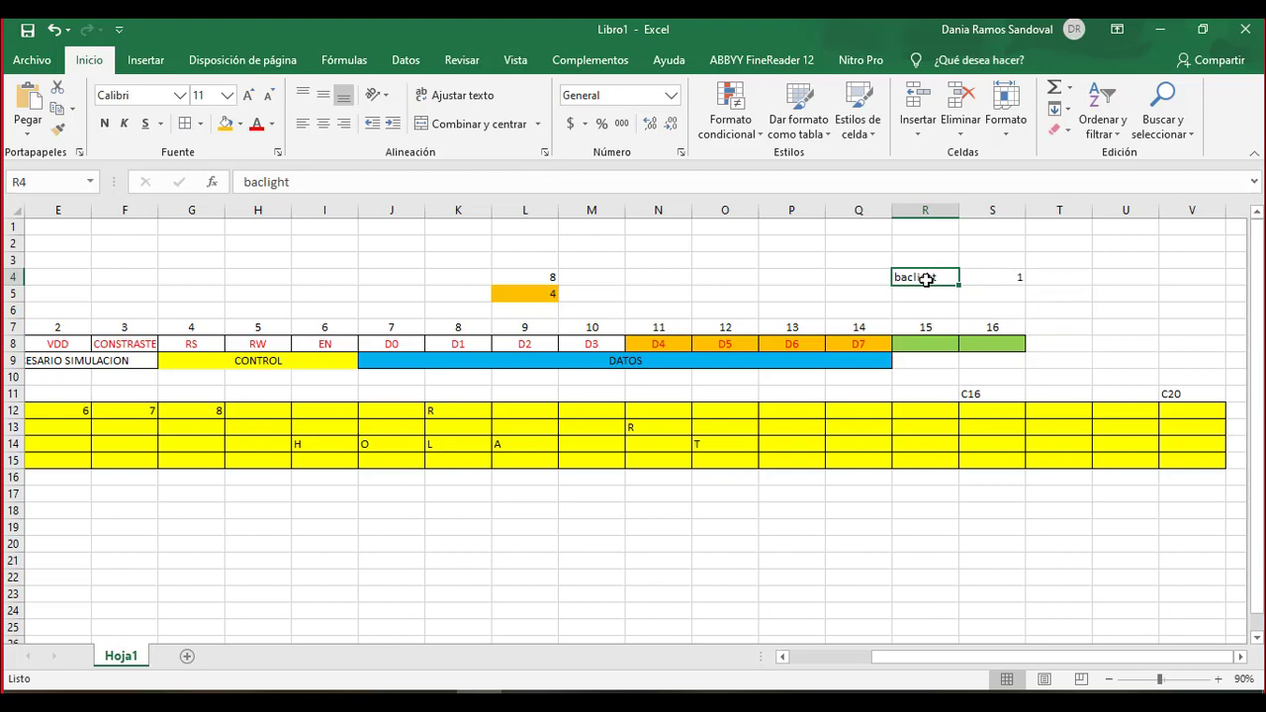
text(BAC)
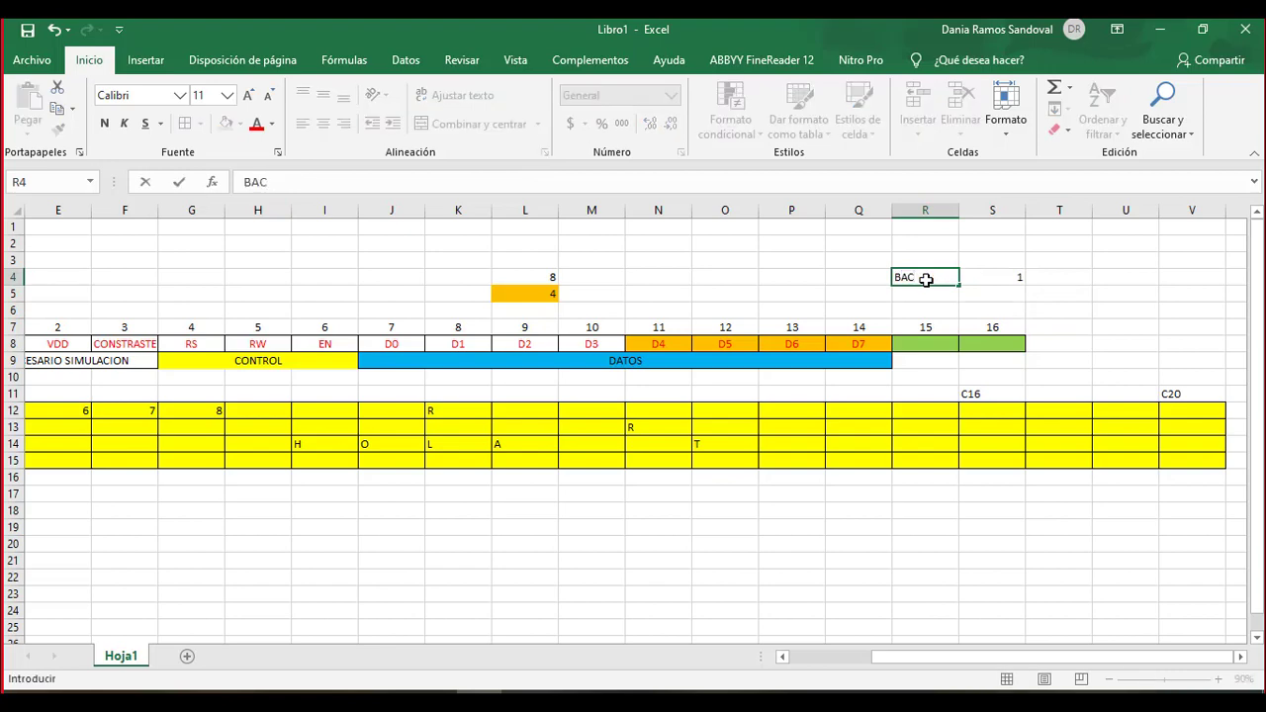
text(KLIGHT)
key(Return)
text(1)
key(BackSpace)
click(925, 280)
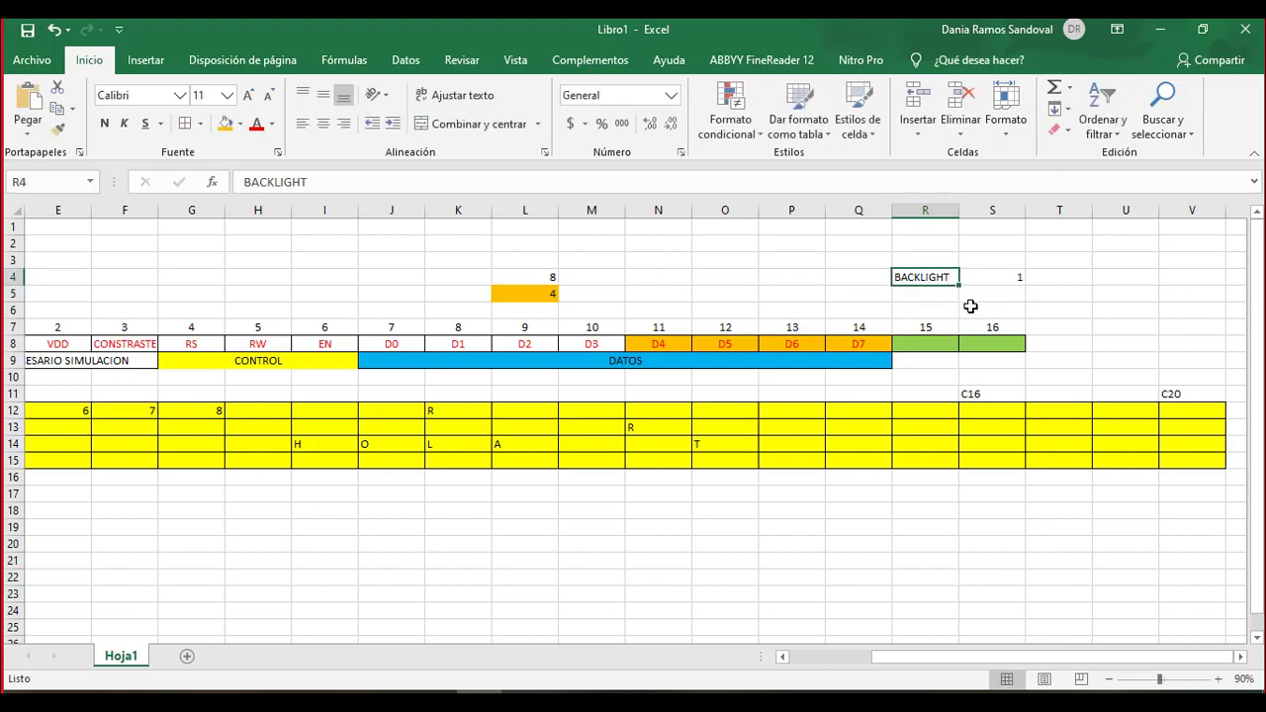
click(927, 342)
click(1010, 342)
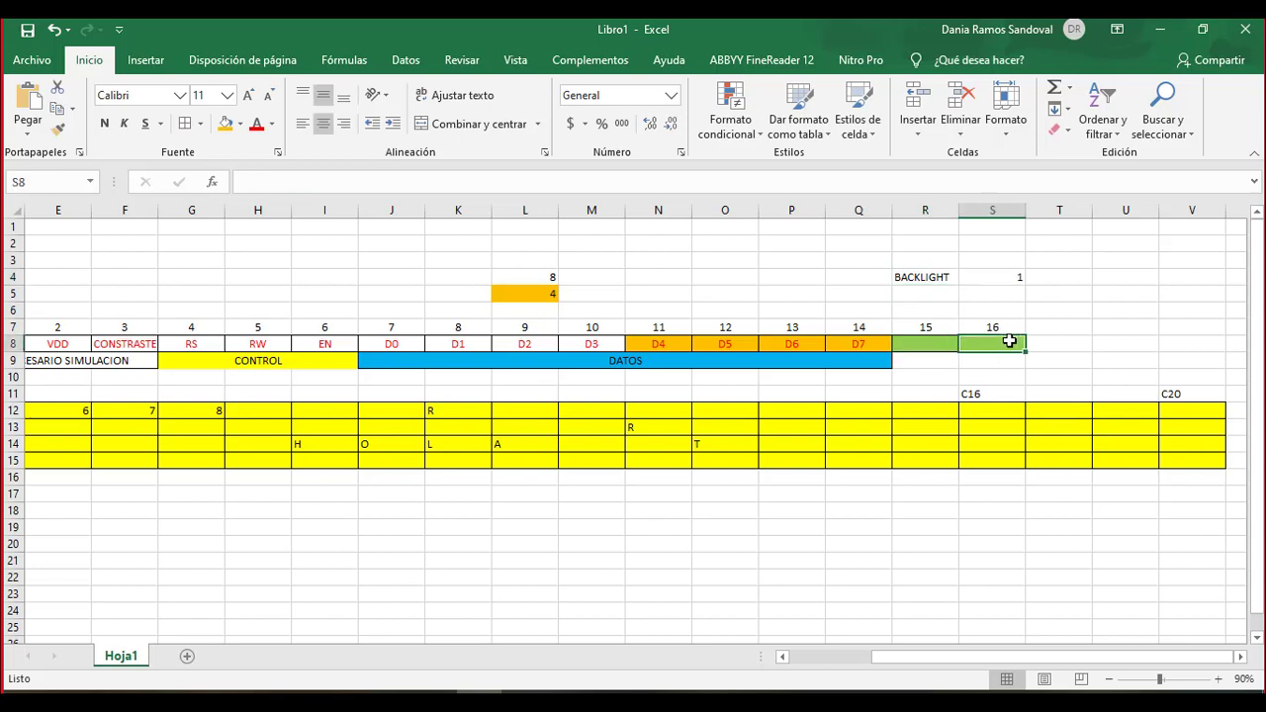
click(925, 342)
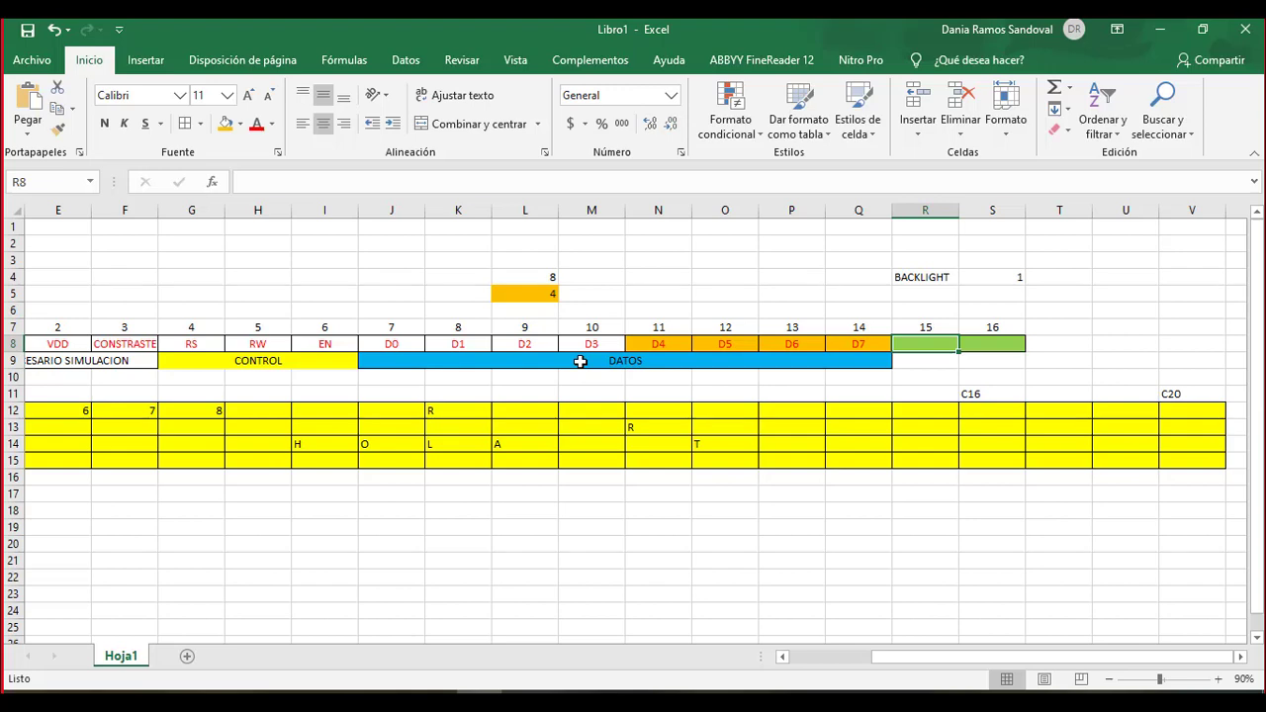
click(133, 344)
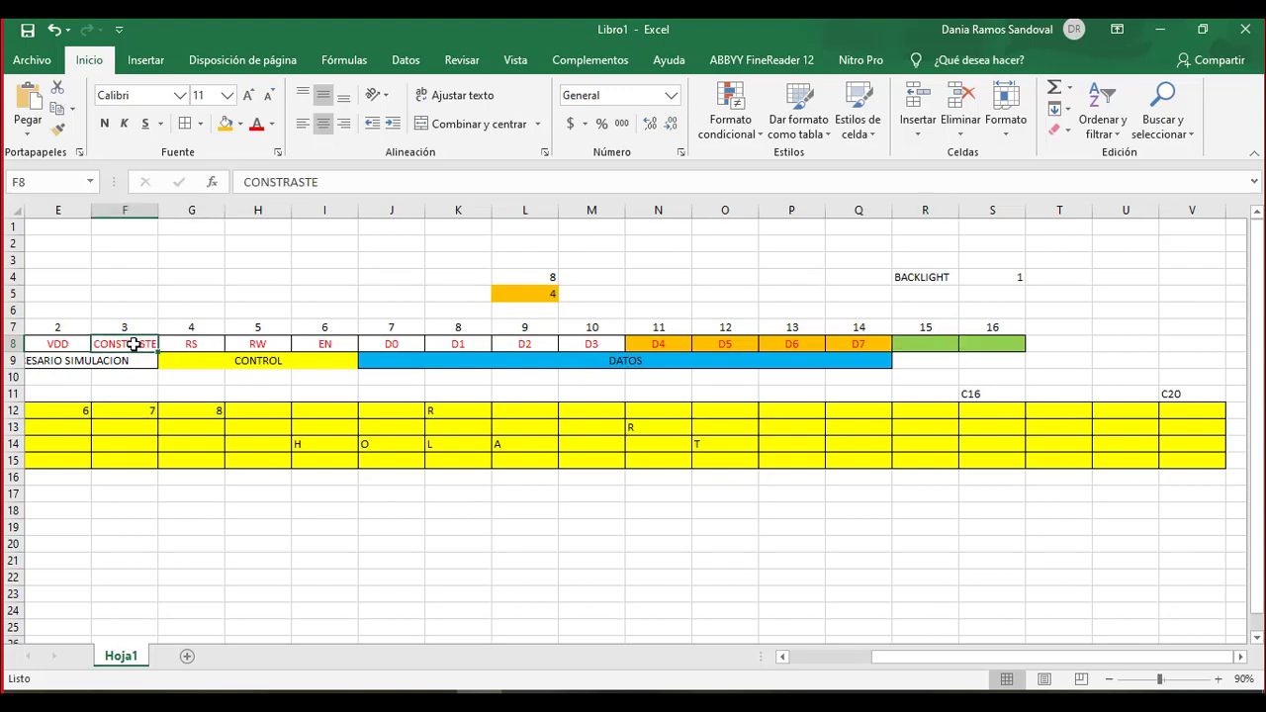
key(Down)
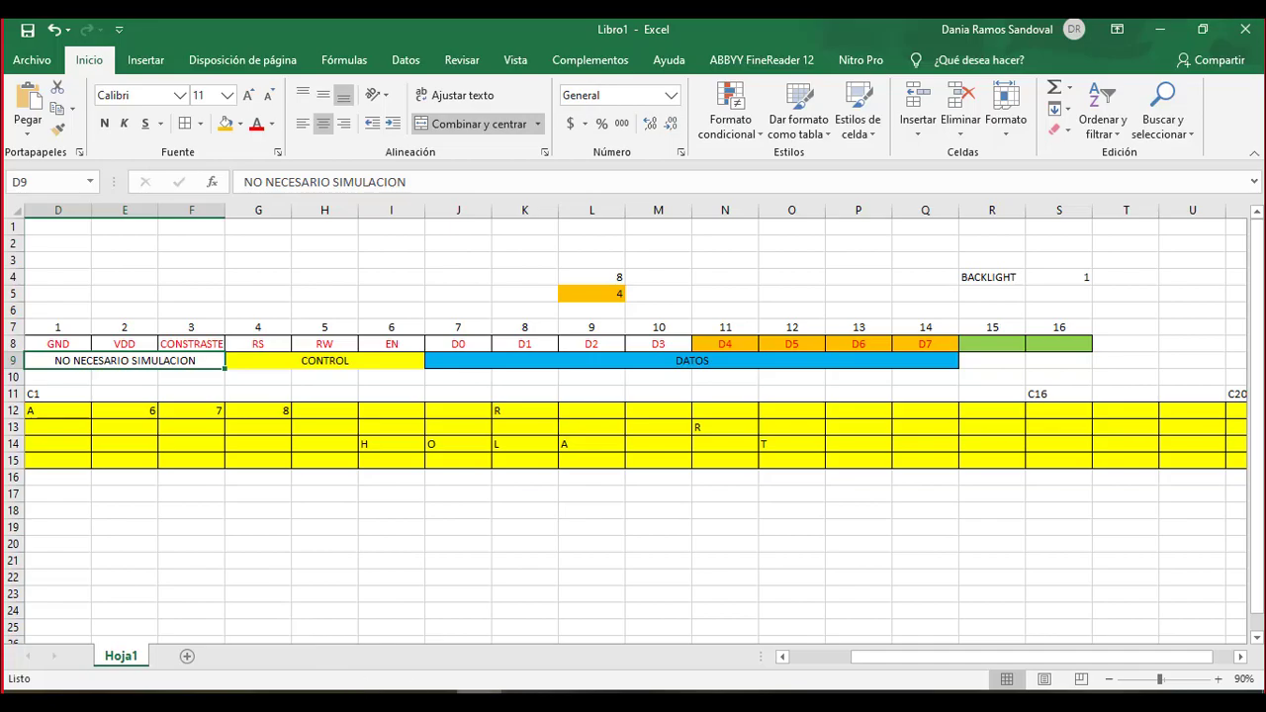
Step: Switch to Proteus, add the LED-YELLOW device from the library and place it rotated 90° to the right of the LCD
key(alt+Tab)
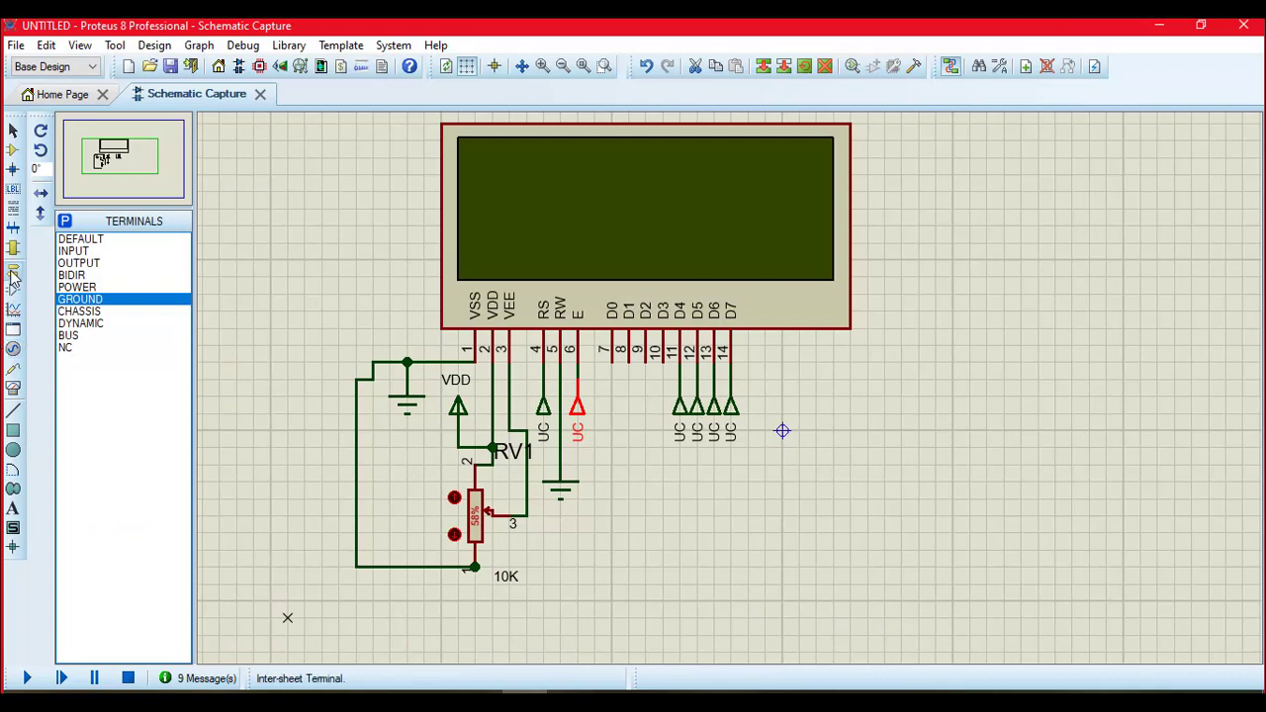
click(13, 152)
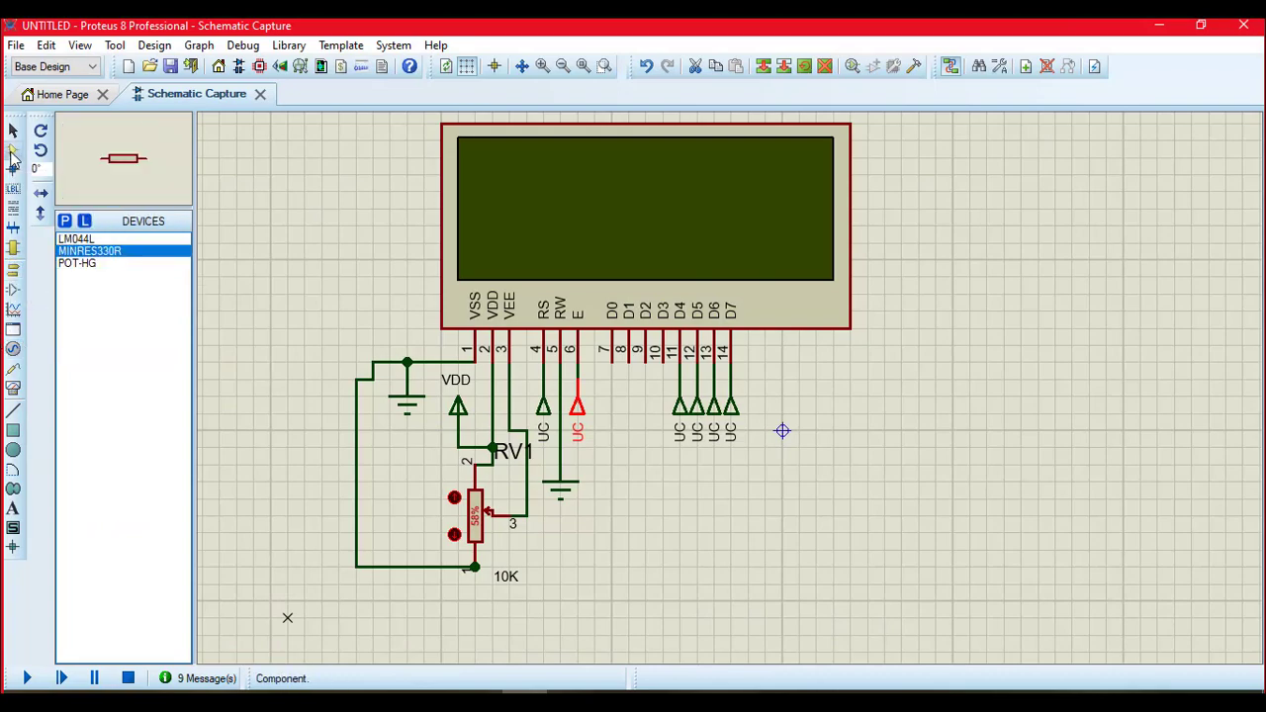
click(65, 221)
text(D)
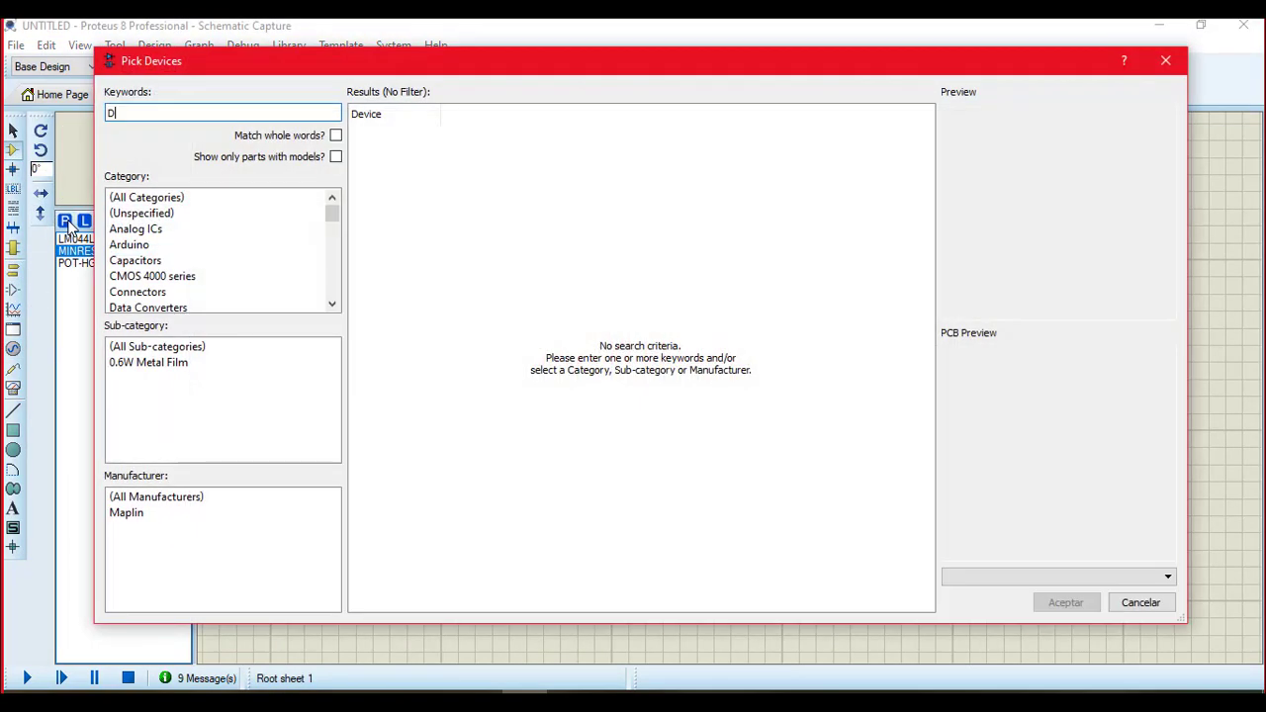
key(BackSpace)
key(BackSpace)
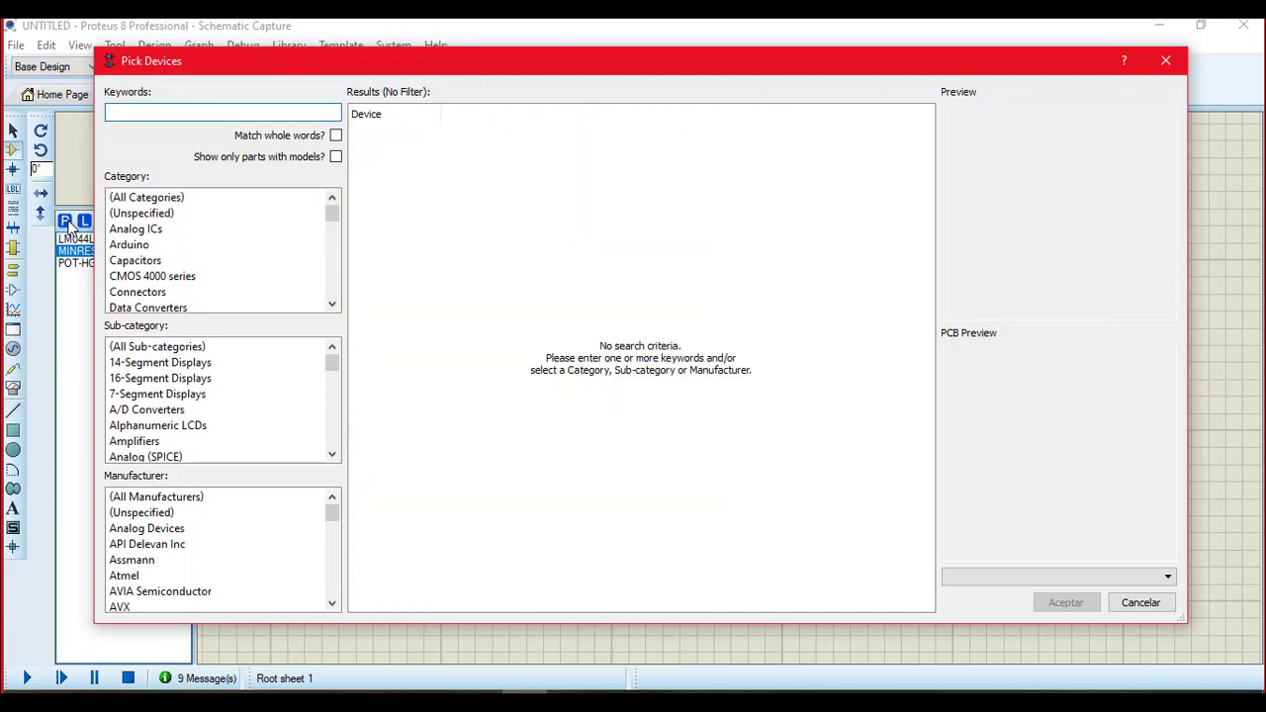
text(LED YE)
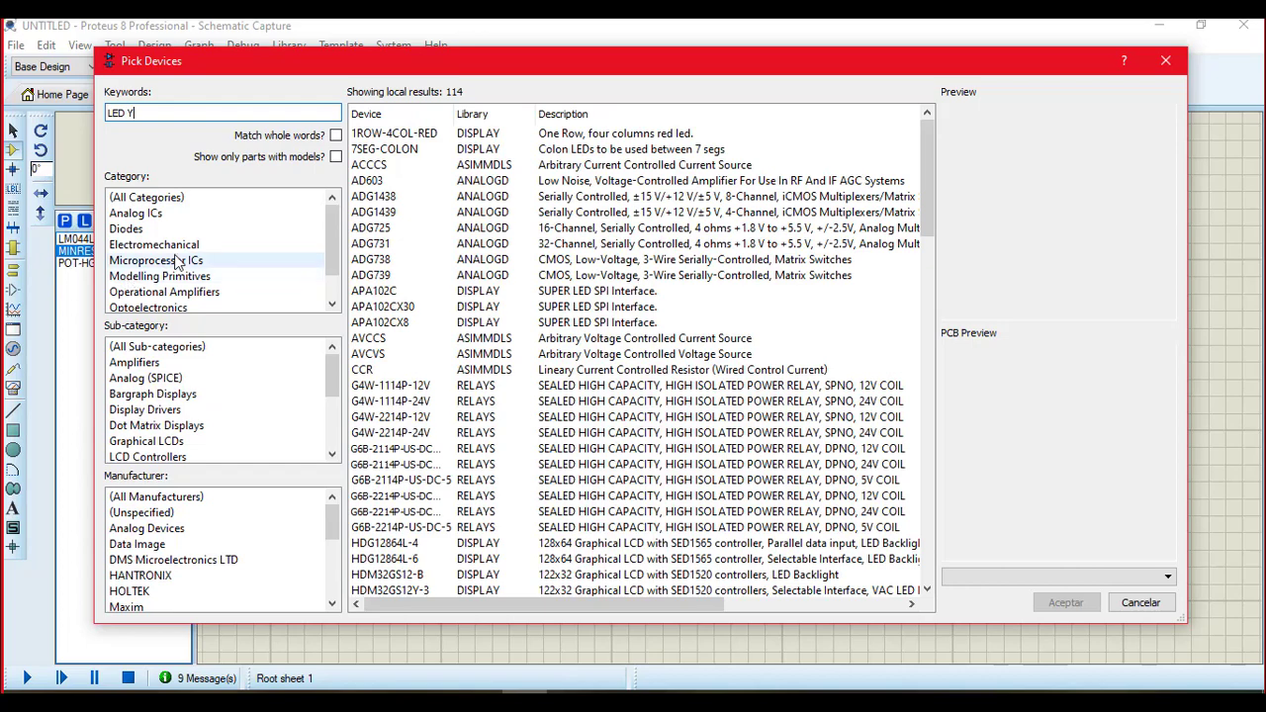
click(454, 168)
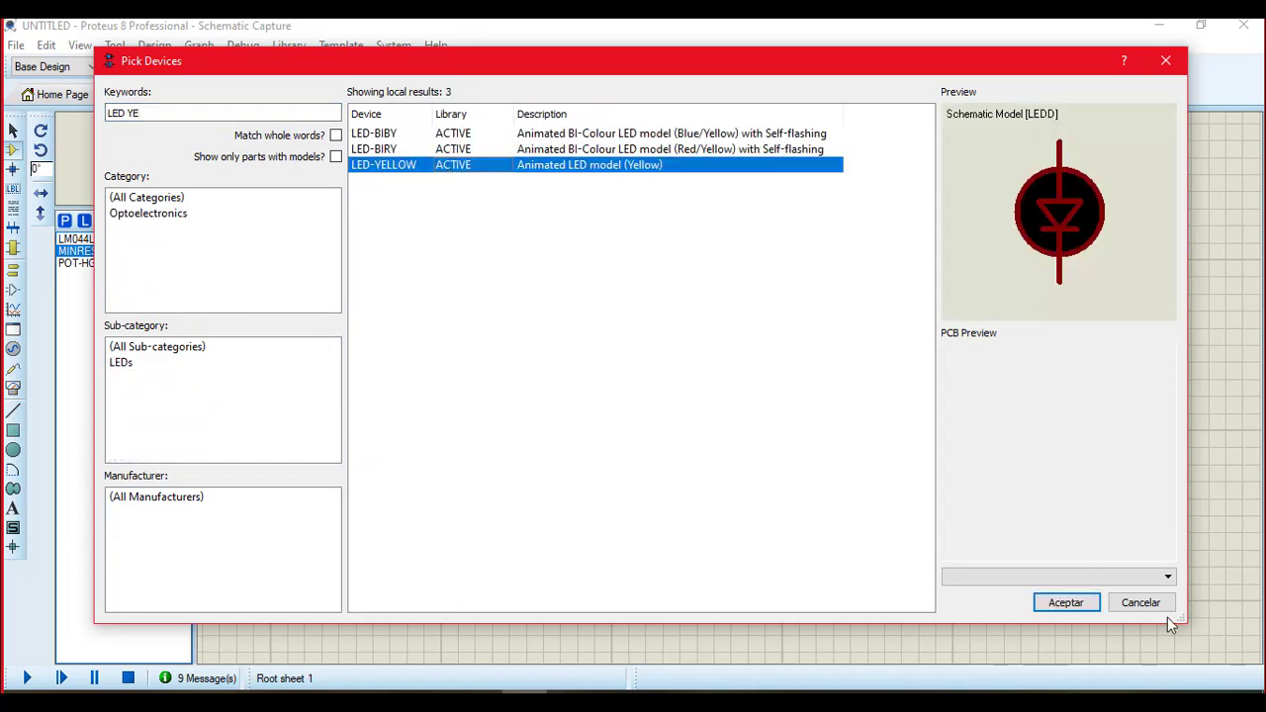
click(1067, 603)
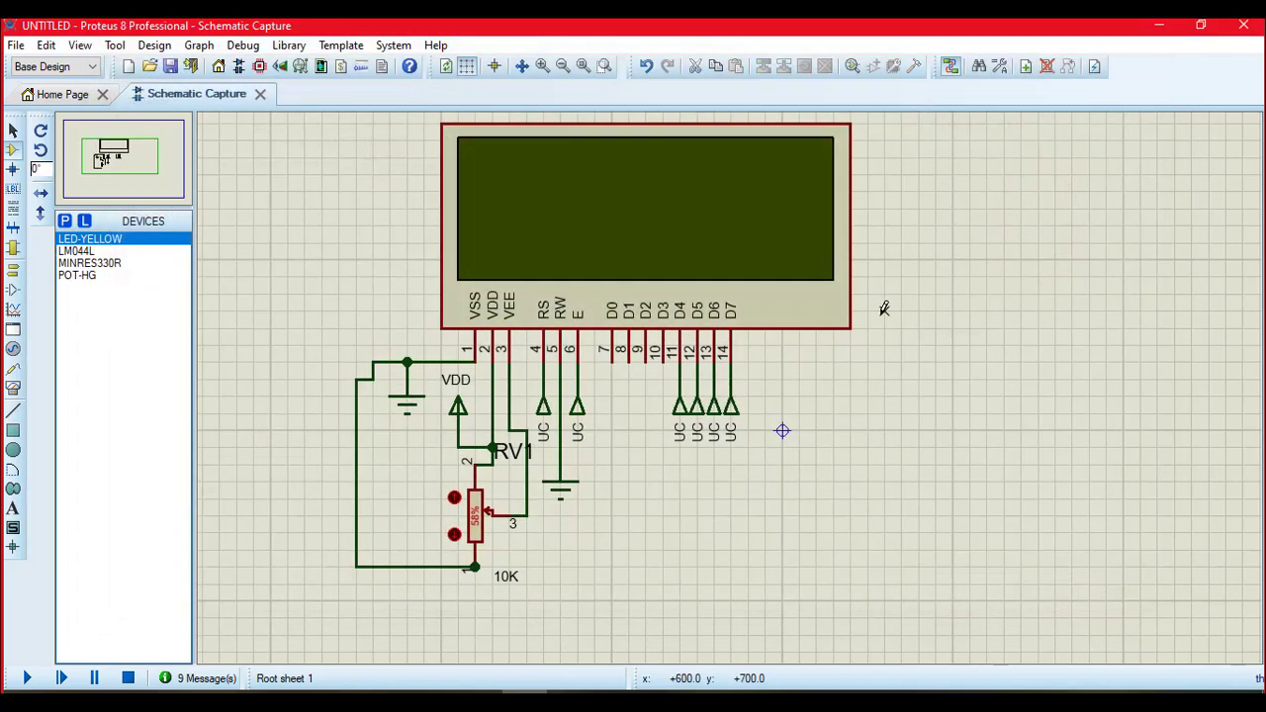
key(KP_Add)
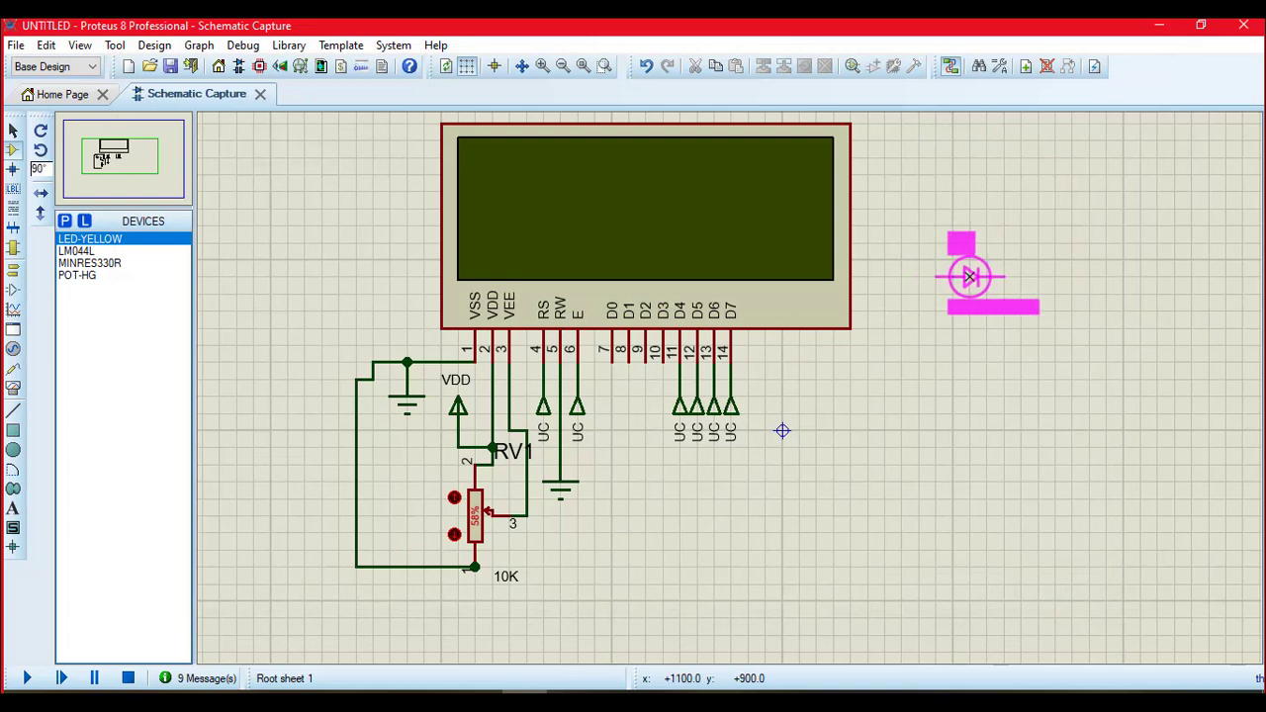
click(970, 277)
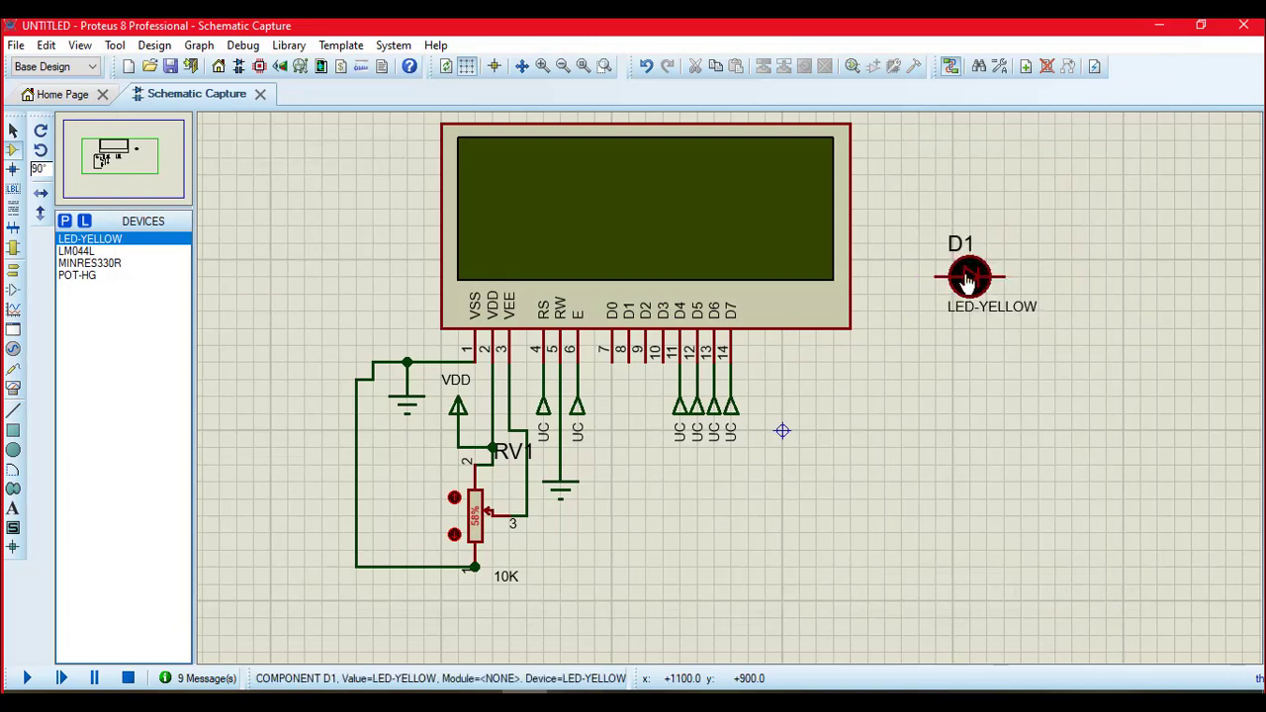
Step: Place an output terminal rotated 90° to the left of LED D1 and wire it to the LED's left lead
click(13, 273)
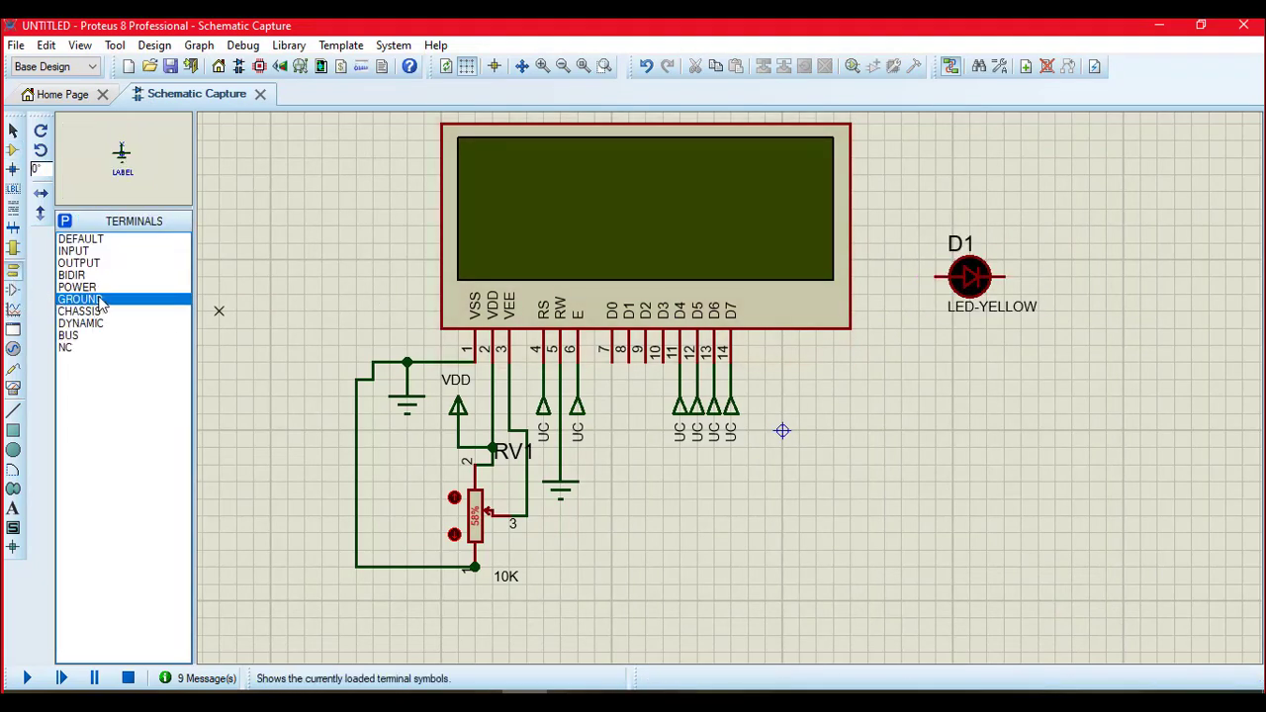
click(91, 263)
key(KP_Add)
click(902, 257)
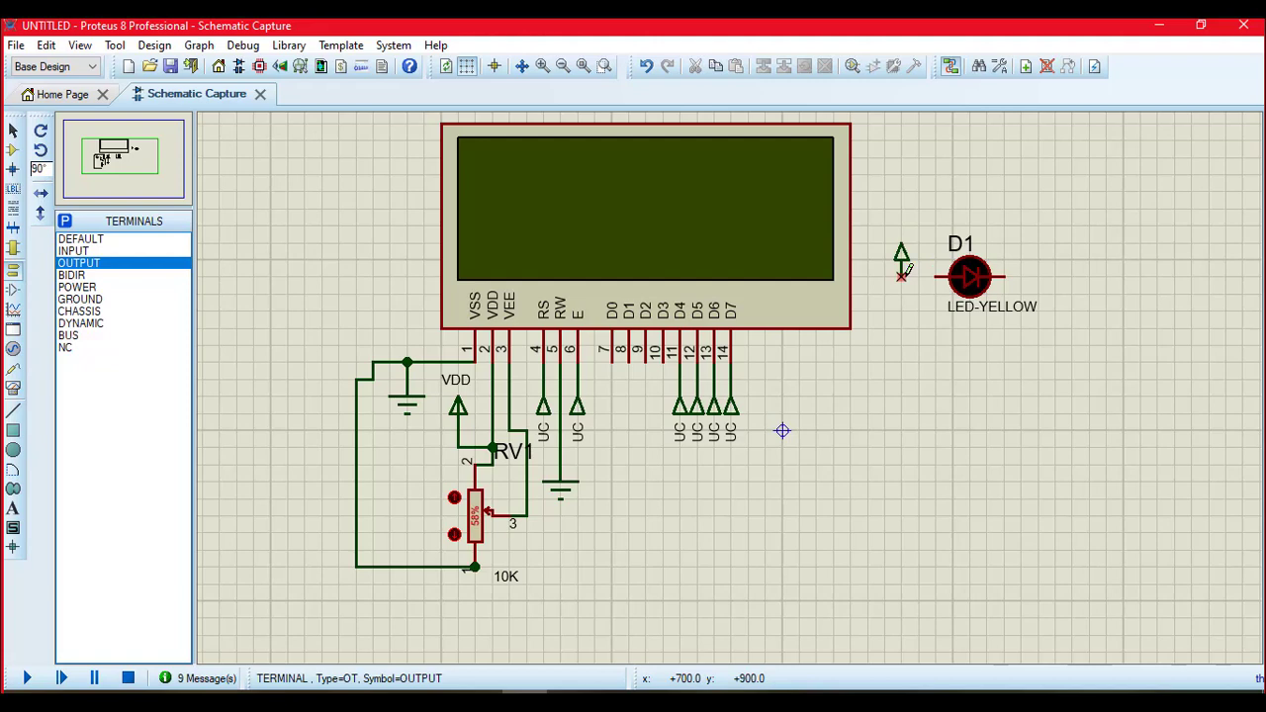
click(901, 276)
click(935, 277)
Step: Label the output terminal on the LED's left side "15"
click(902, 254)
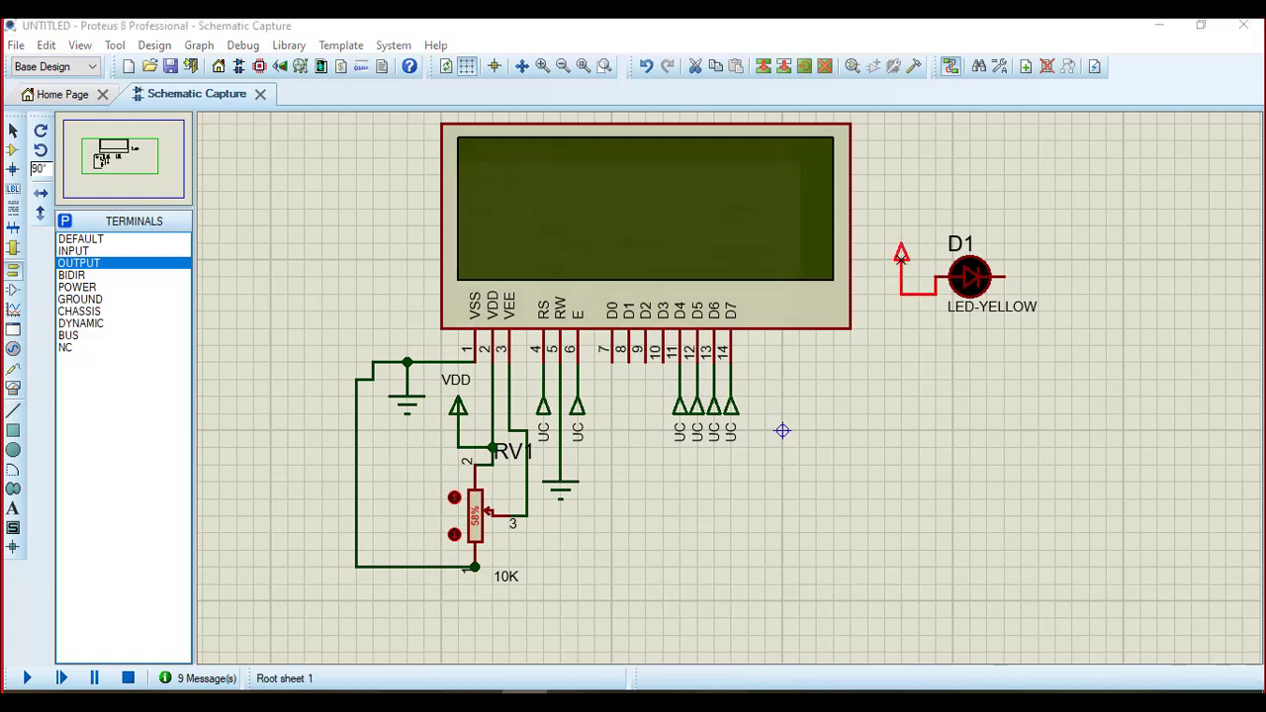
click(902, 254)
text(15)
key(Return)
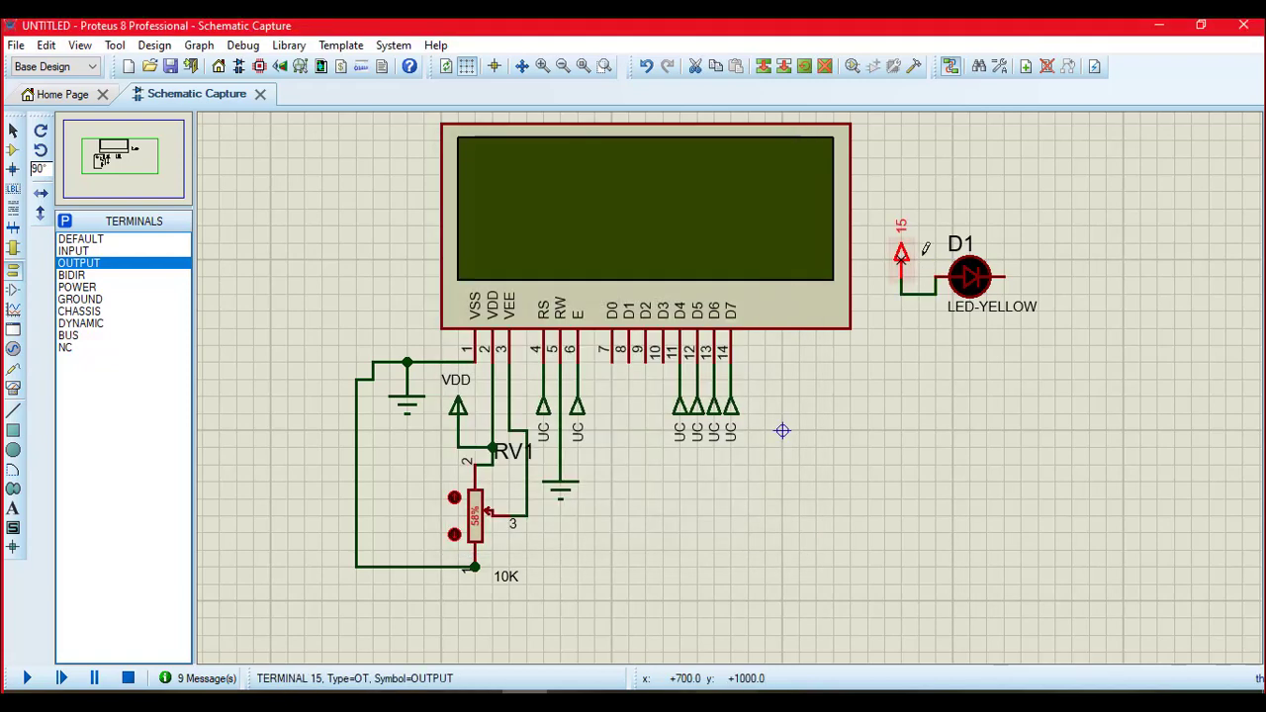
Step: Place a second output terminal rotated 90° to the right of the LED and wire it to the LED's right lead
click(1036, 263)
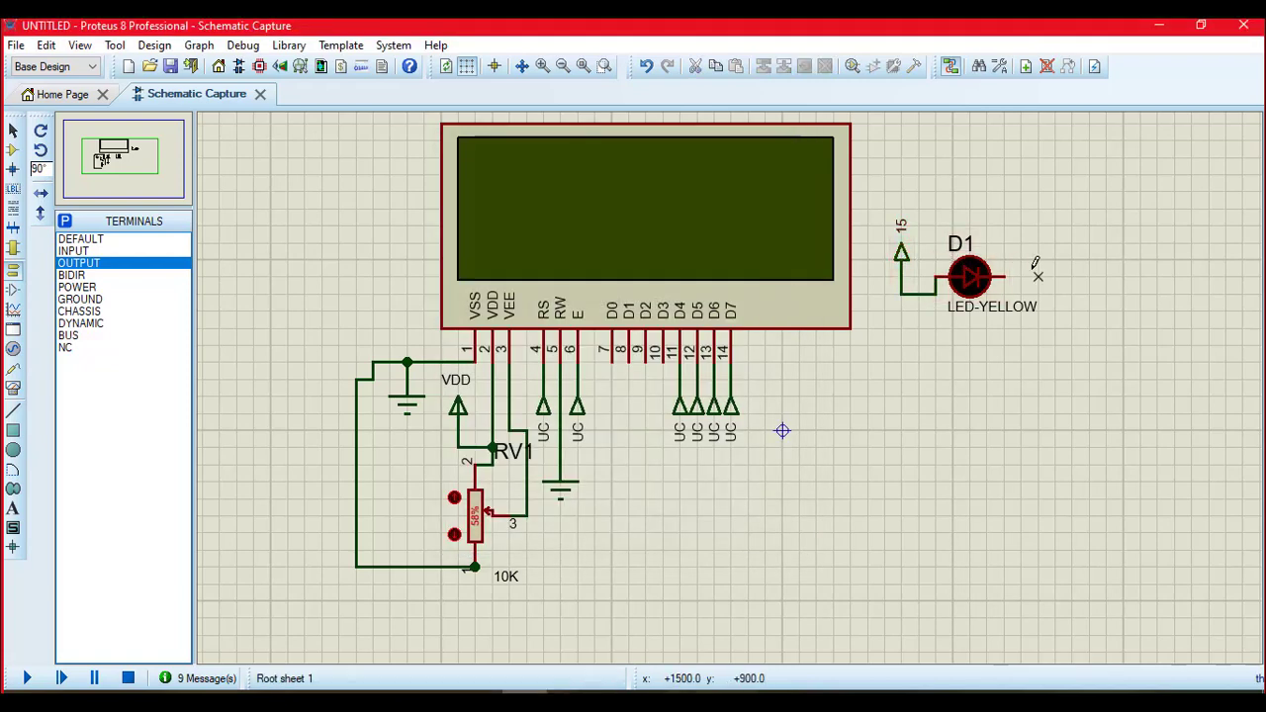
key(KP_Add)
key(KP_Subtract)
key(KP_Add)
key(KP_Subtract)
click(1106, 259)
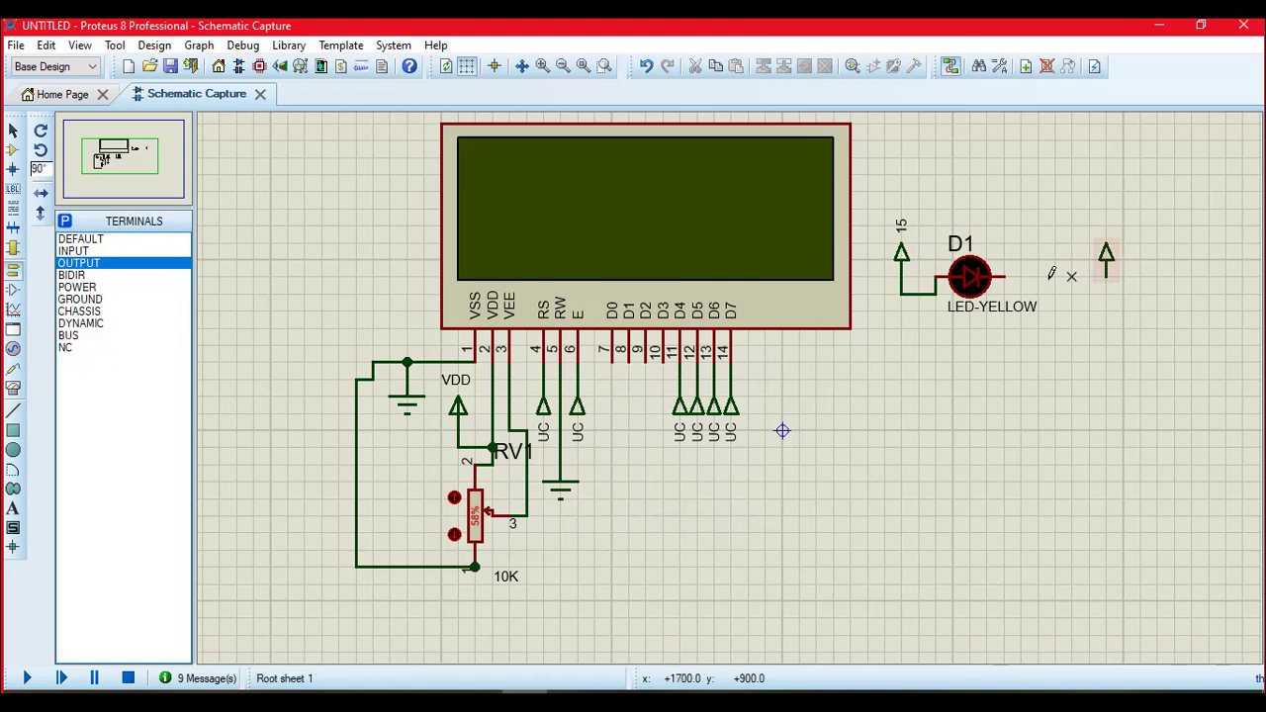
click(1005, 276)
click(1108, 276)
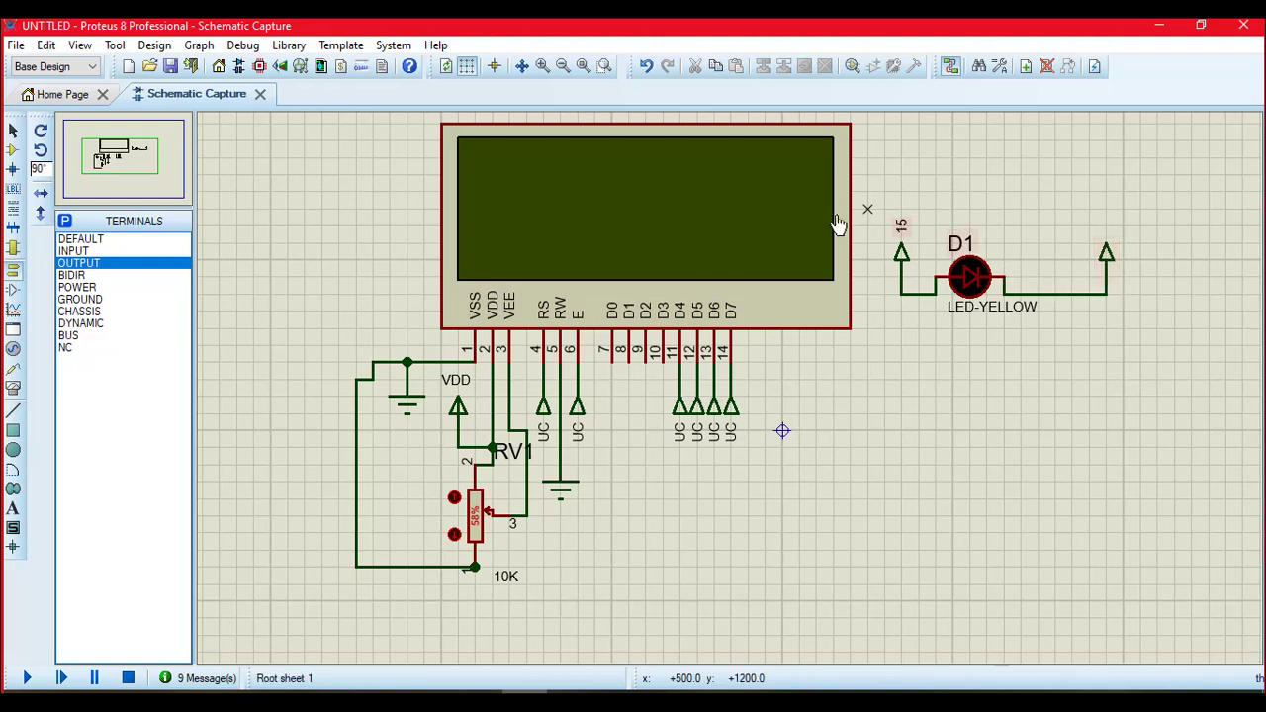
Step: Clear the label of the LED's left terminal and add the graphic text "15" below its wire
double_click(902, 257)
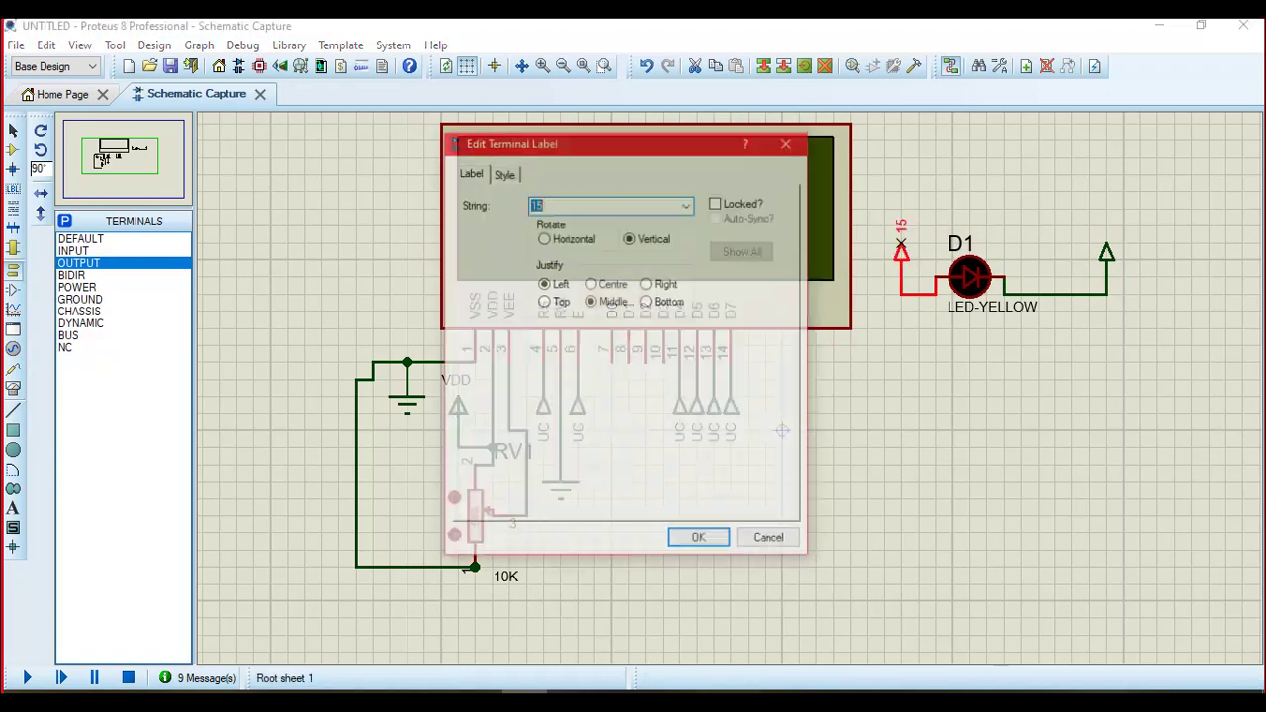
key(Return)
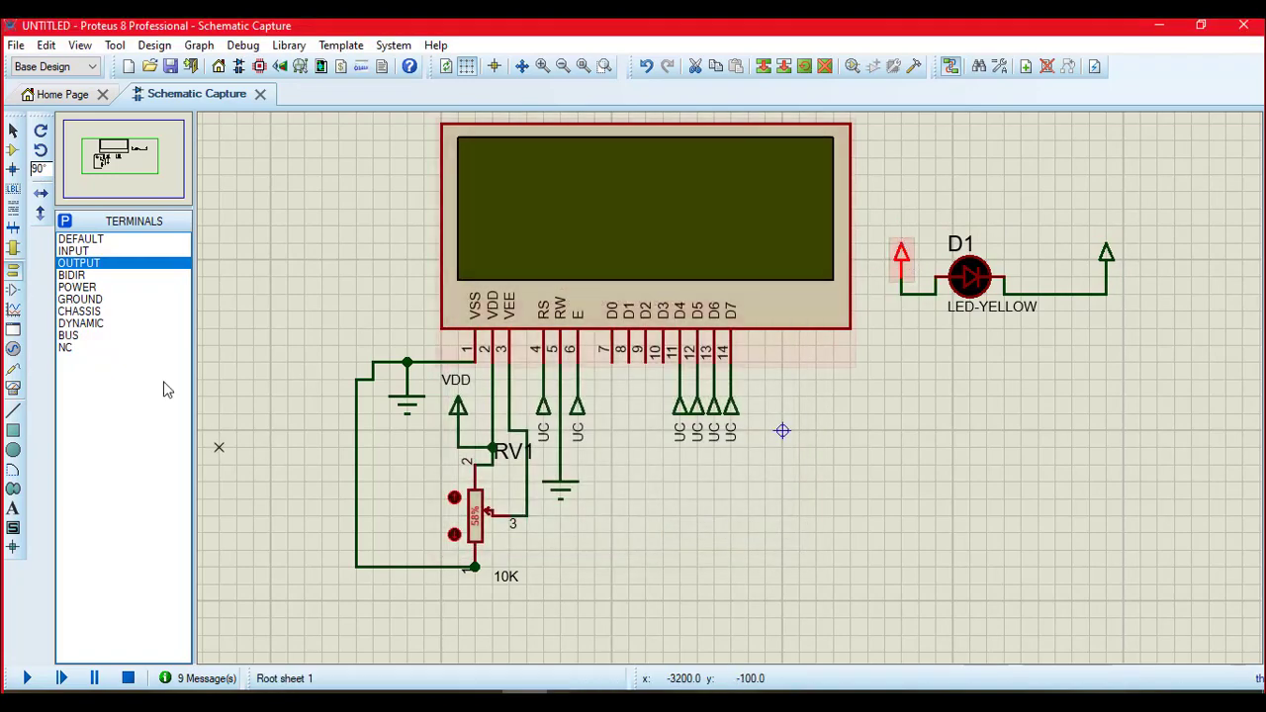
click(13, 529)
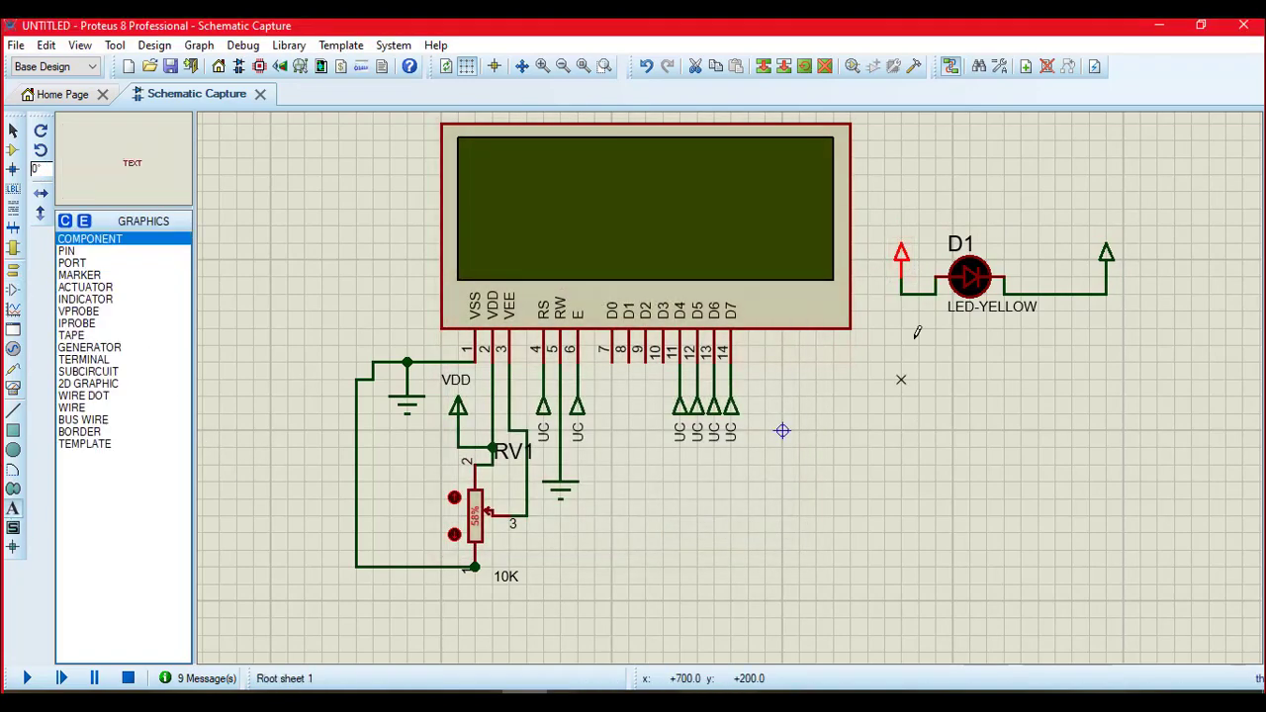
click(923, 310)
text(TE)
key(Escape)
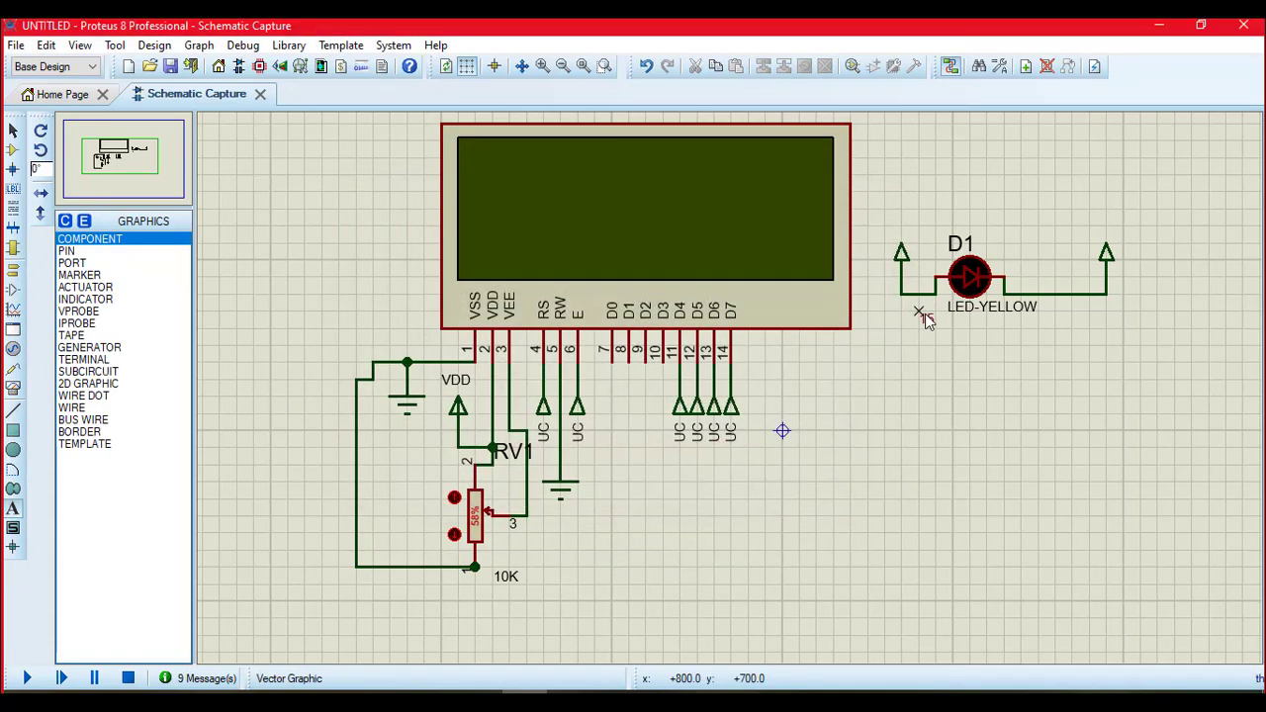
Step: Add the graphic text "16" below the wire of the LED's right terminal
click(1088, 314)
text(16)
key(Return)
Step: Add the graphic text "VDD" at the LED's left terminal and move it just above the terminal's arrow
click(902, 263)
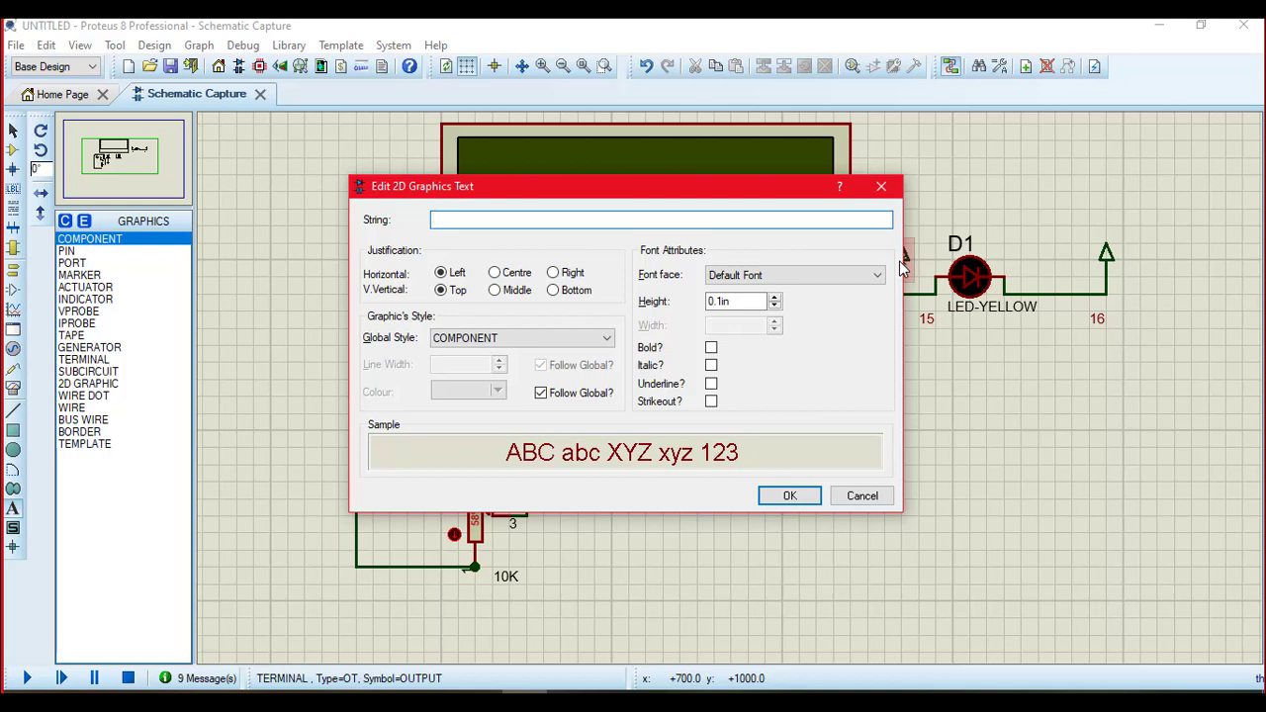
drag(727, 182, 606, 163)
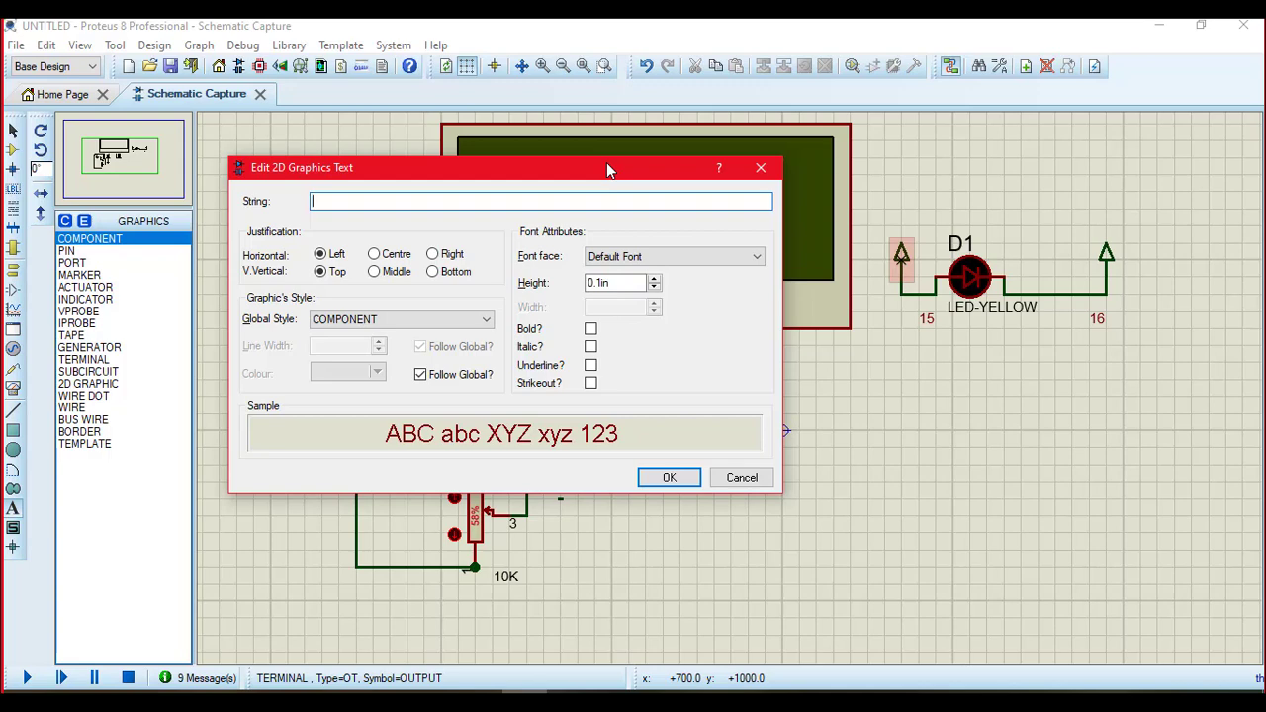
key(Return)
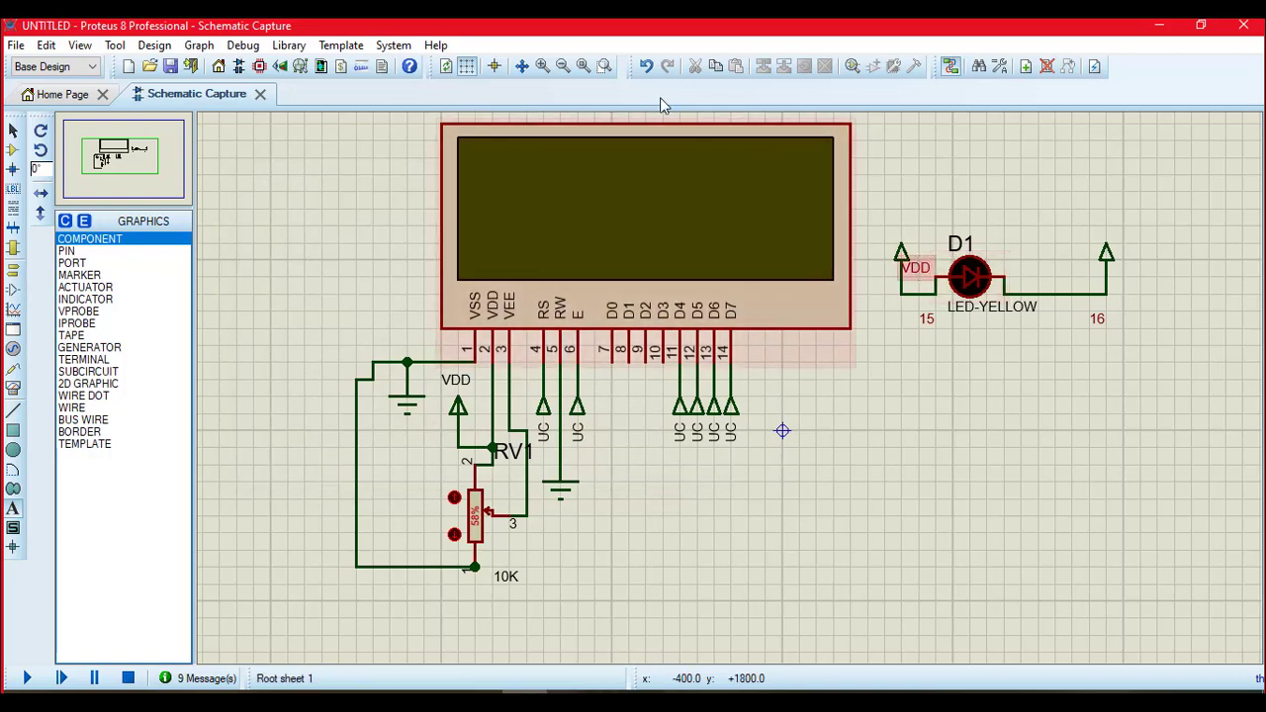
click(13, 129)
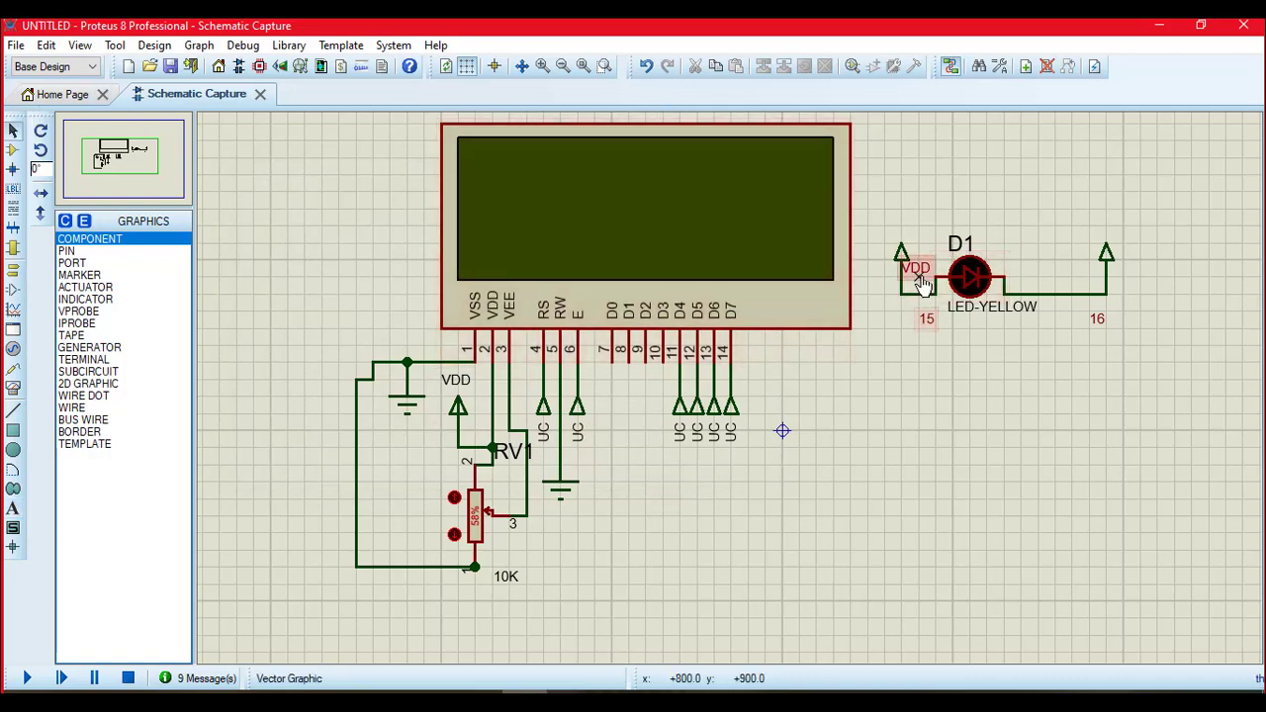
drag(916, 269, 917, 239)
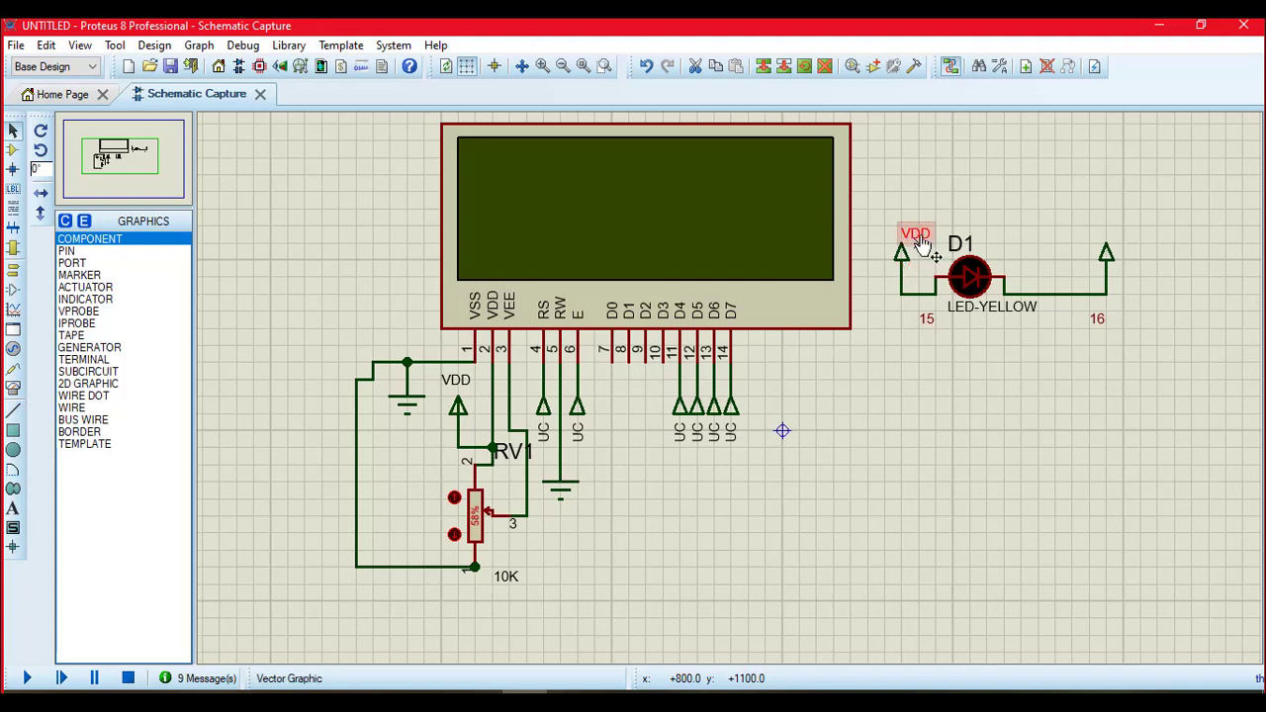
Step: Label the LED's right output terminal "GND"
double_click(1107, 256)
text(GND)
key(Return)
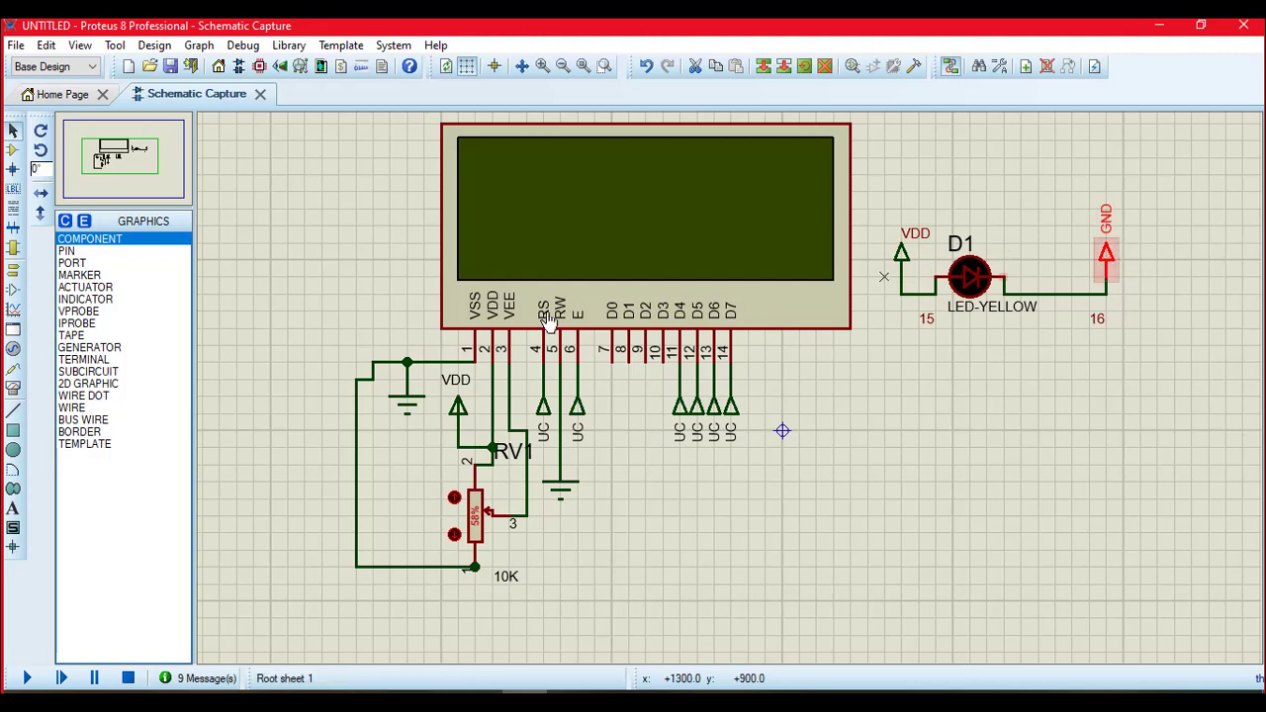
Step: Insert a MINRES330R resistor into the wire between the LED and the GND terminal
click(13, 150)
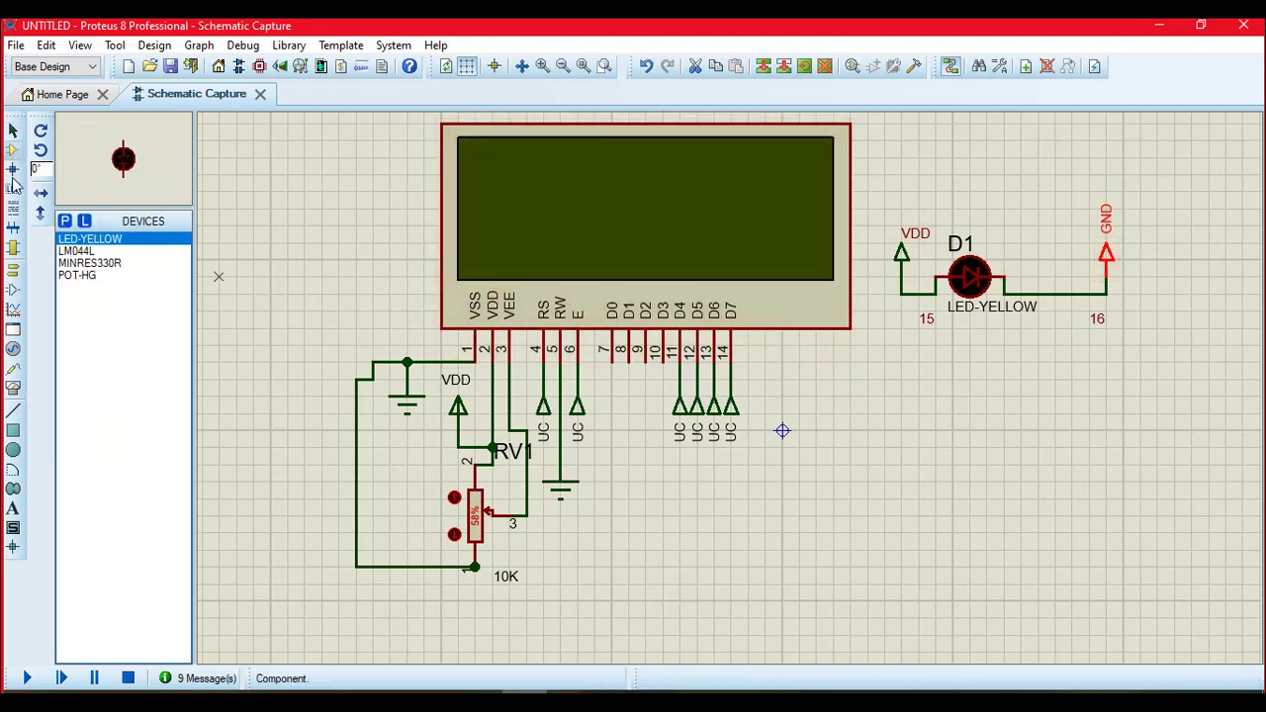
click(103, 263)
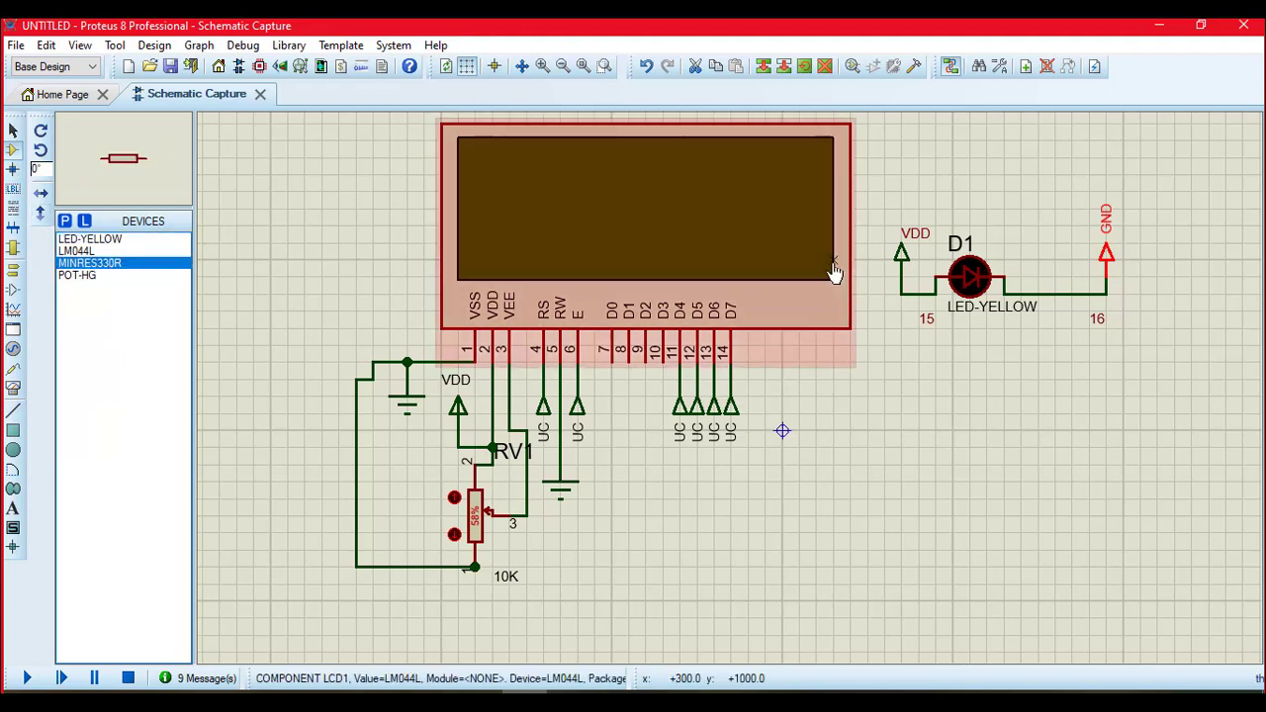
click(1054, 175)
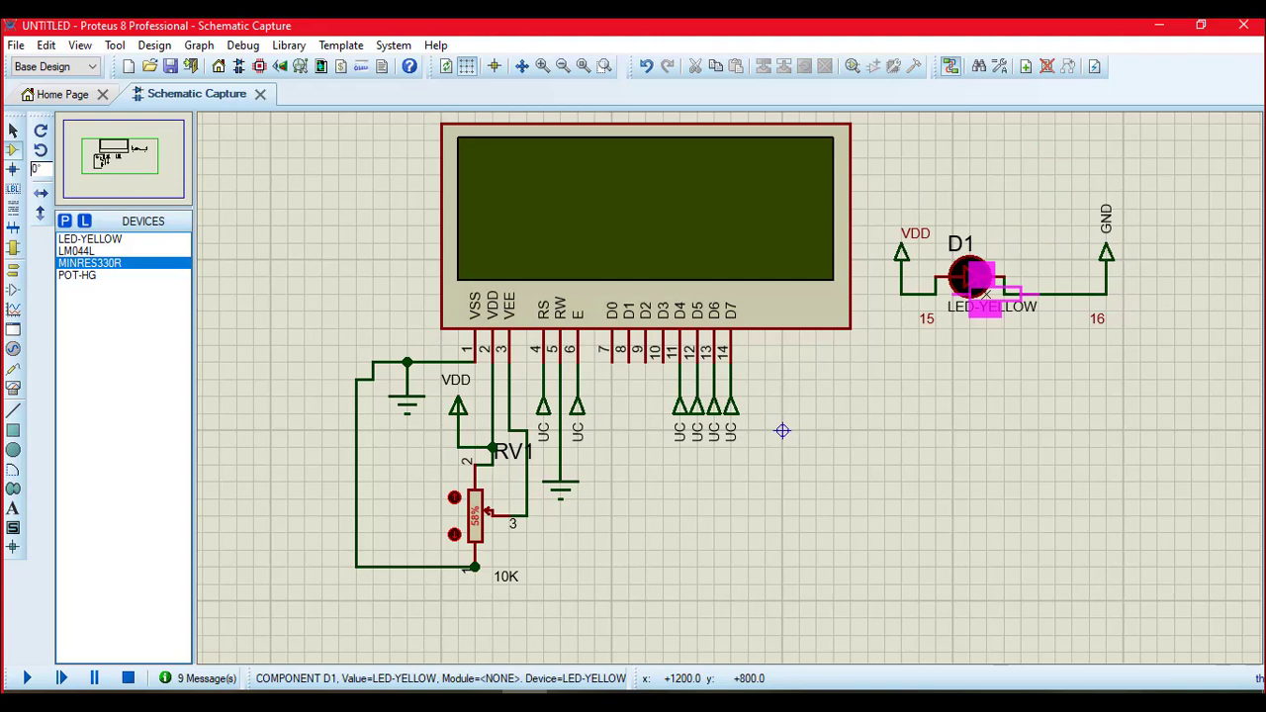
click(1055, 294)
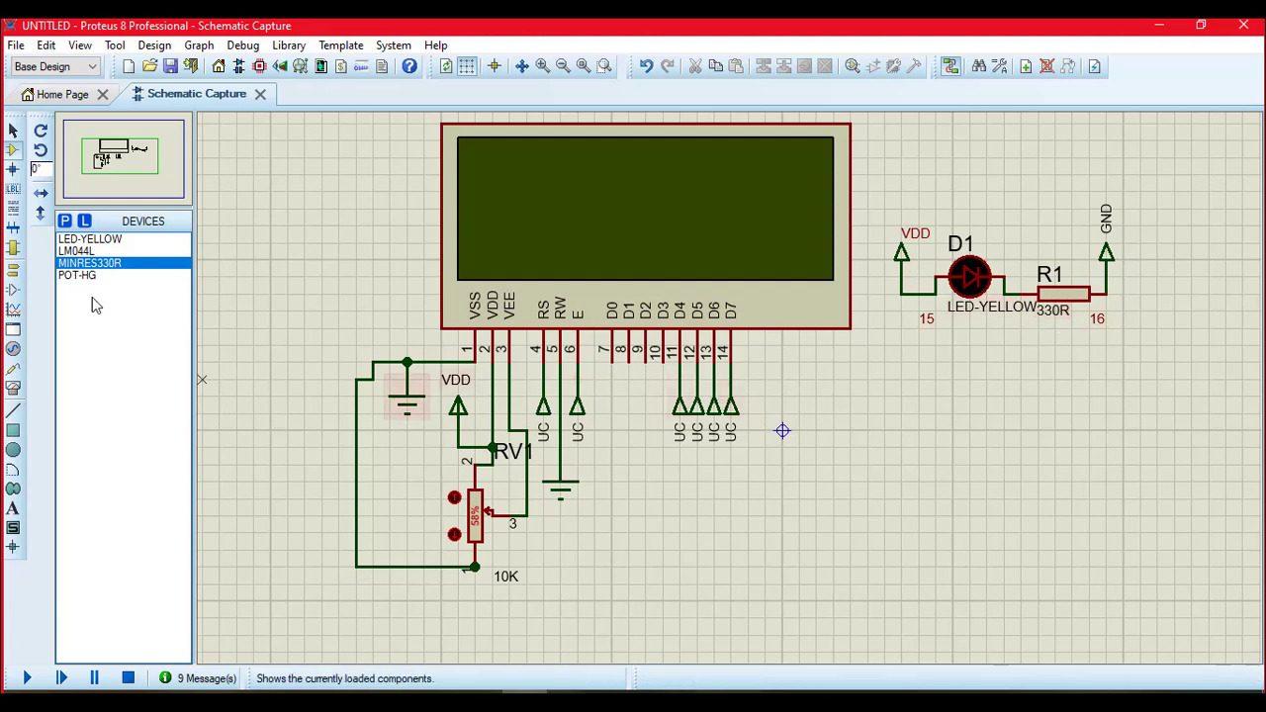
Step: Draw a graphic box enclosing the LED and its resistor, leaving the VDD terminal outside
click(12, 434)
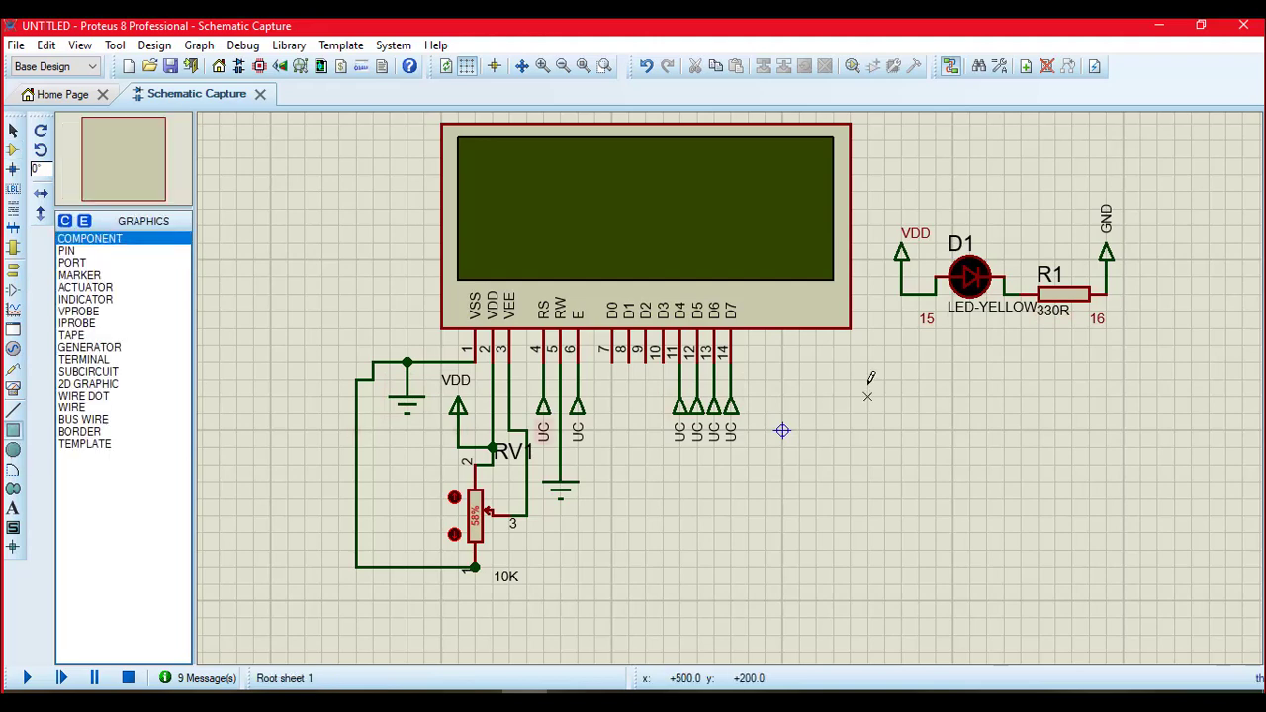
drag(934, 206, 1106, 379)
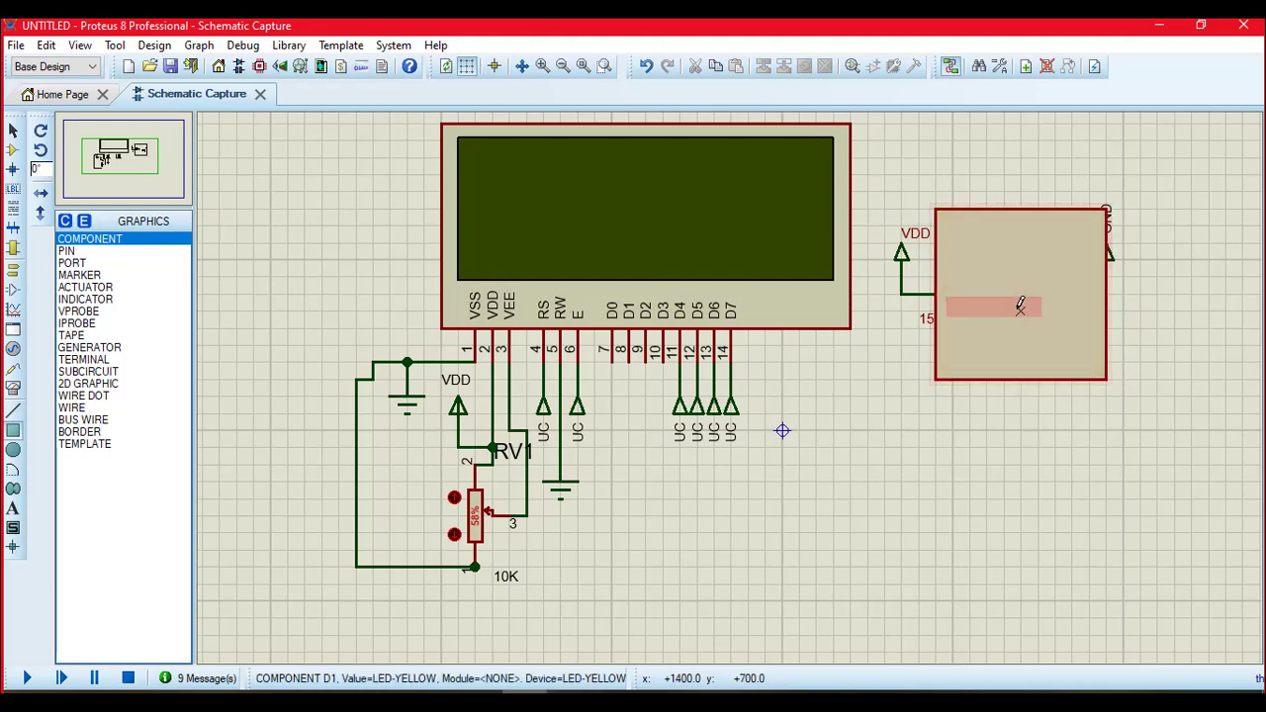
click(13, 130)
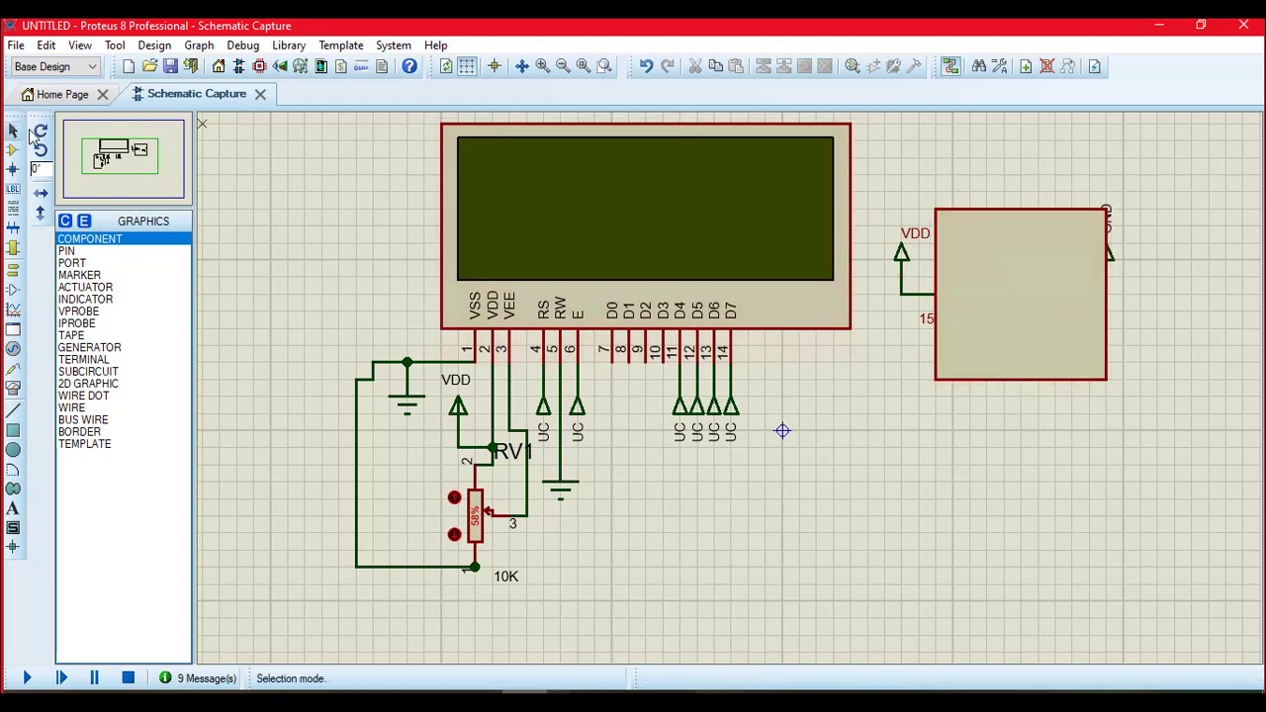
right_click(998, 250)
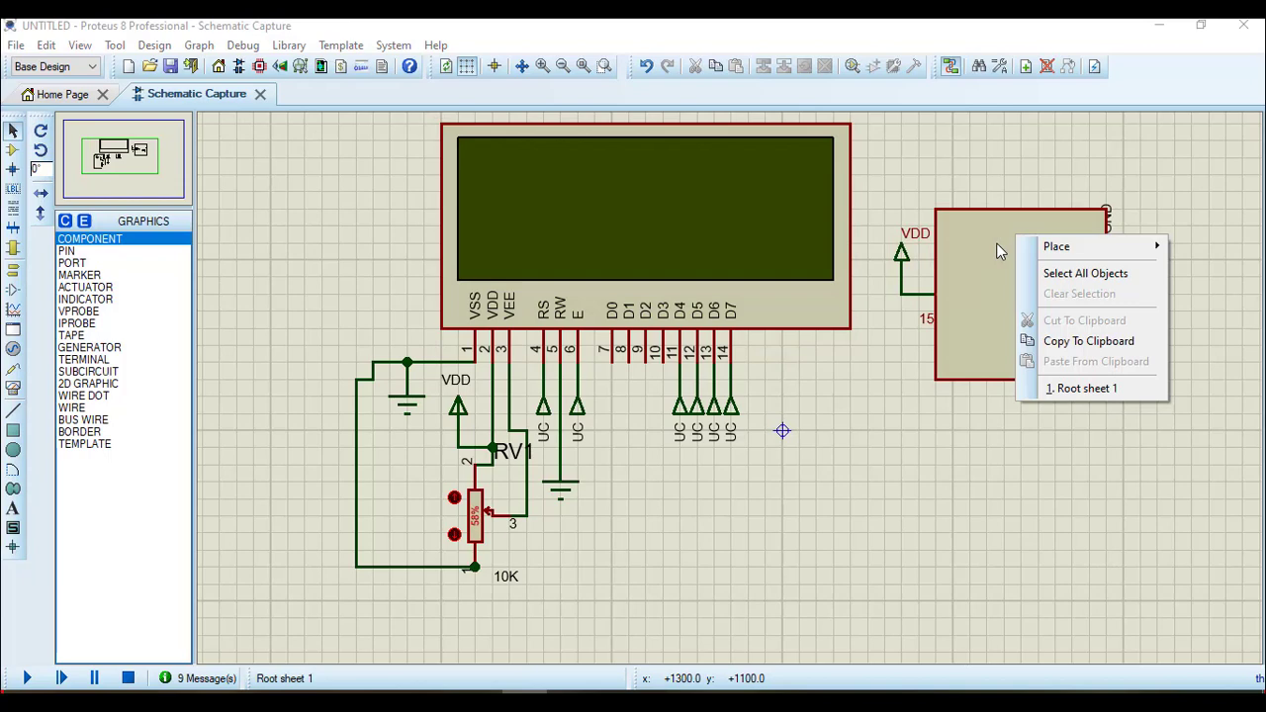
click(393, 49)
click(393, 46)
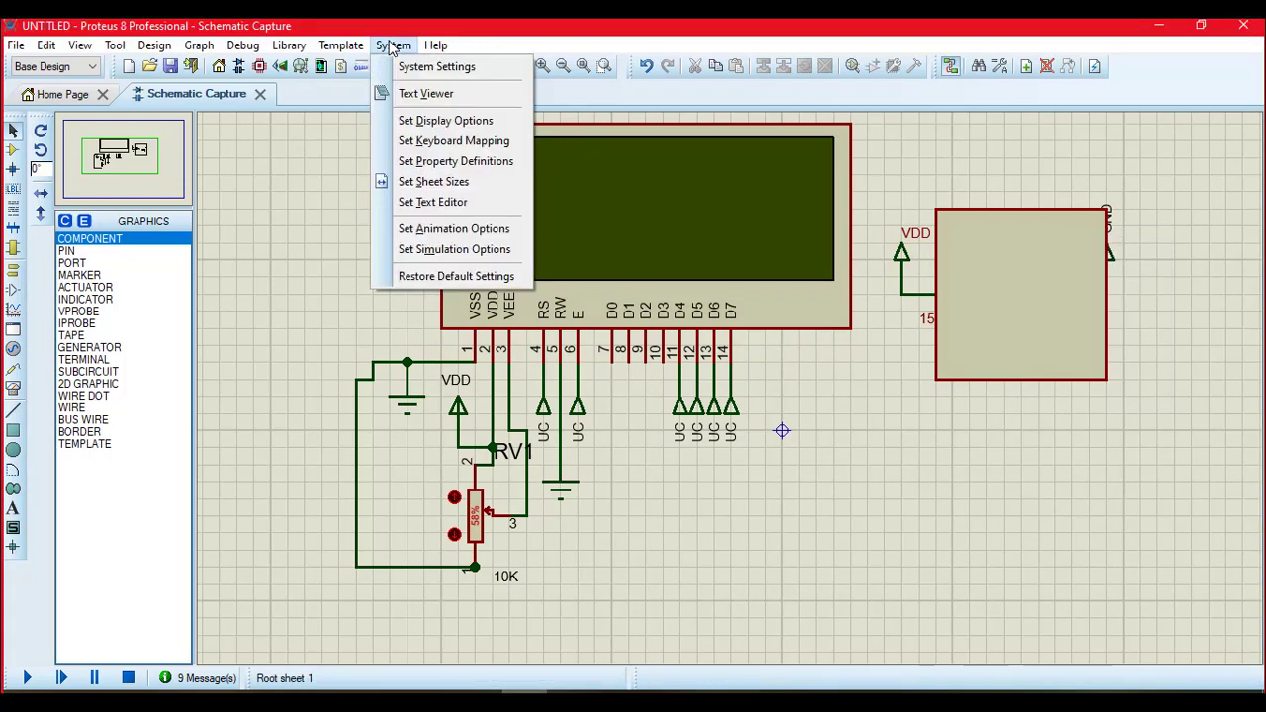
mouse_move(326, 51)
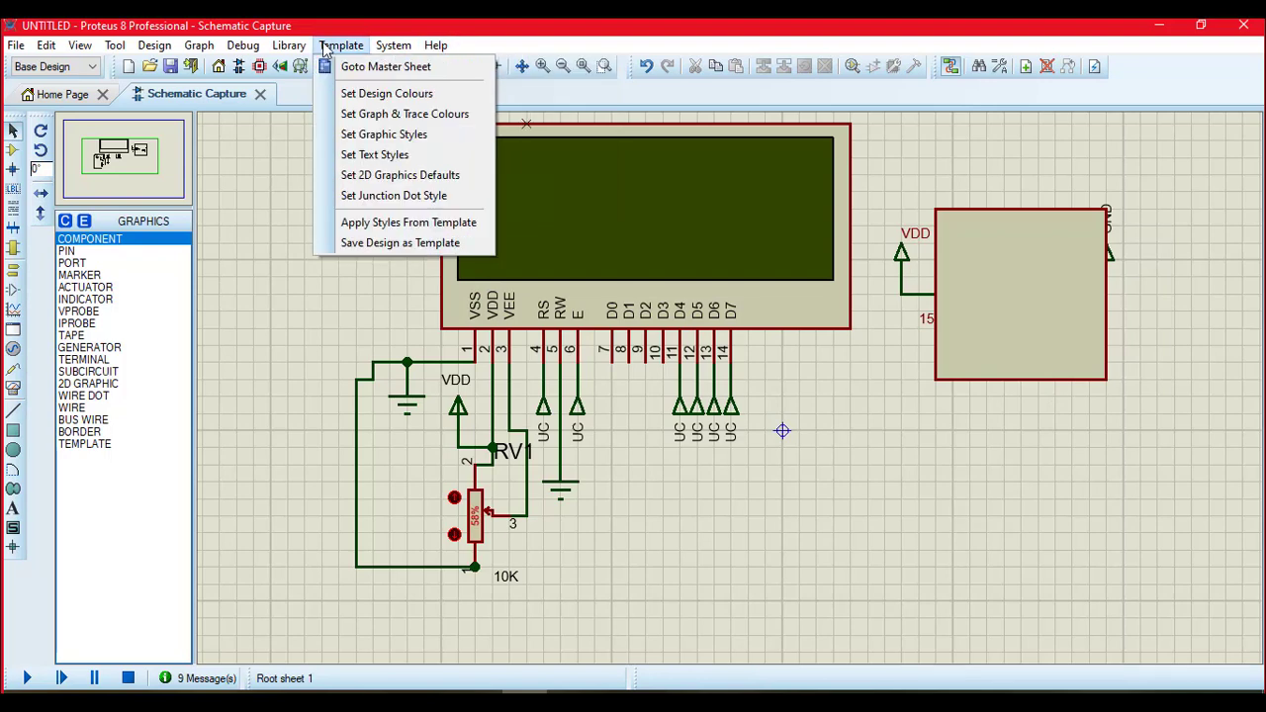
mouse_move(286, 50)
click(561, 27)
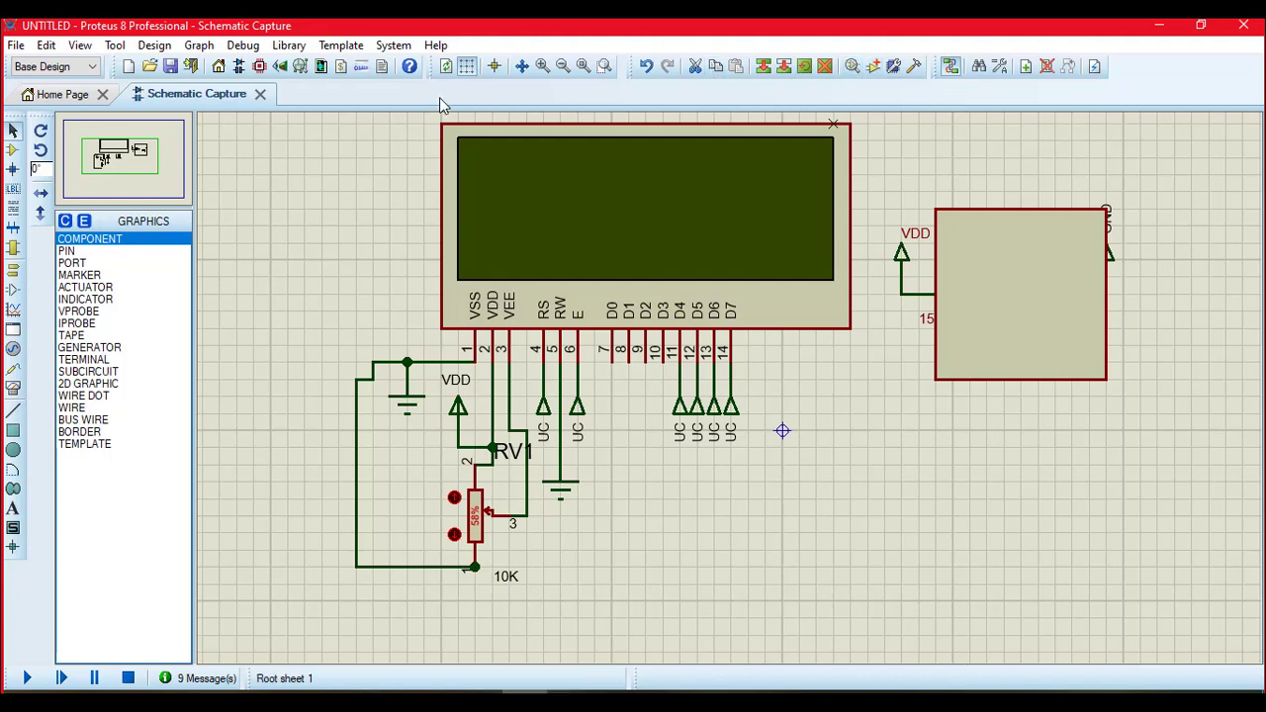
click(339, 47)
mouse_move(297, 50)
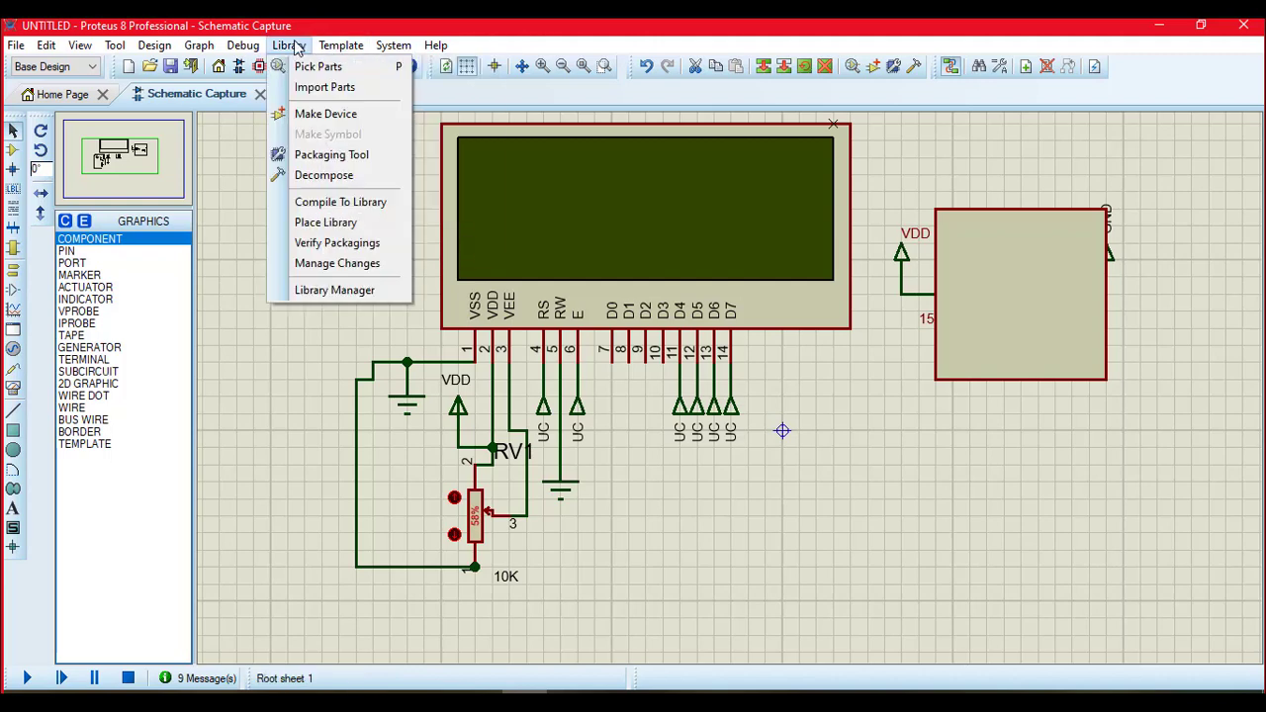
mouse_move(252, 51)
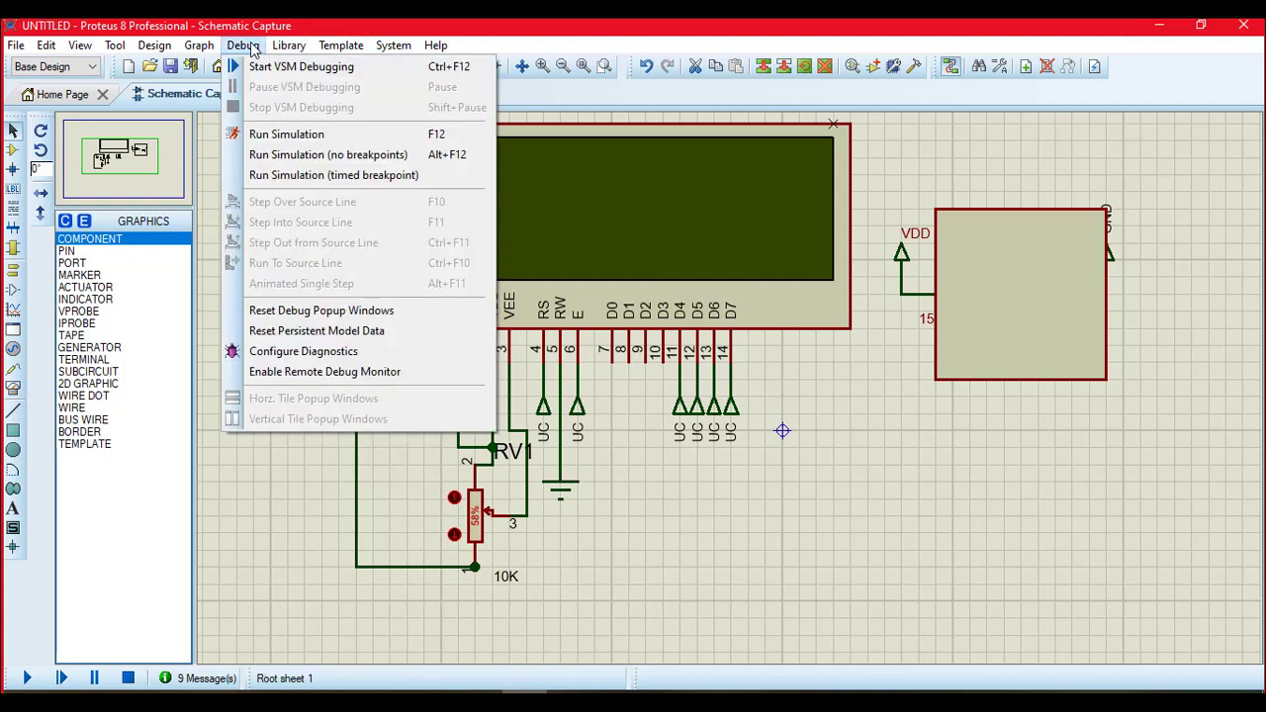
mouse_move(200, 54)
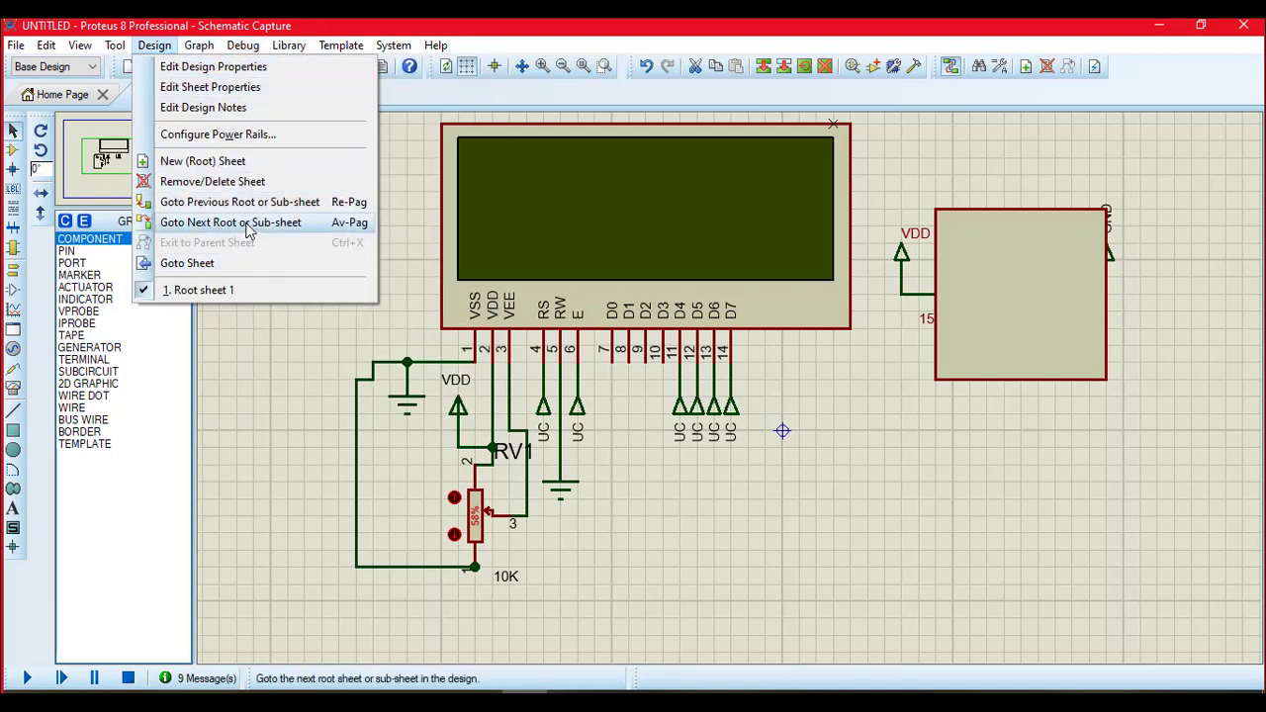
mouse_move(116, 51)
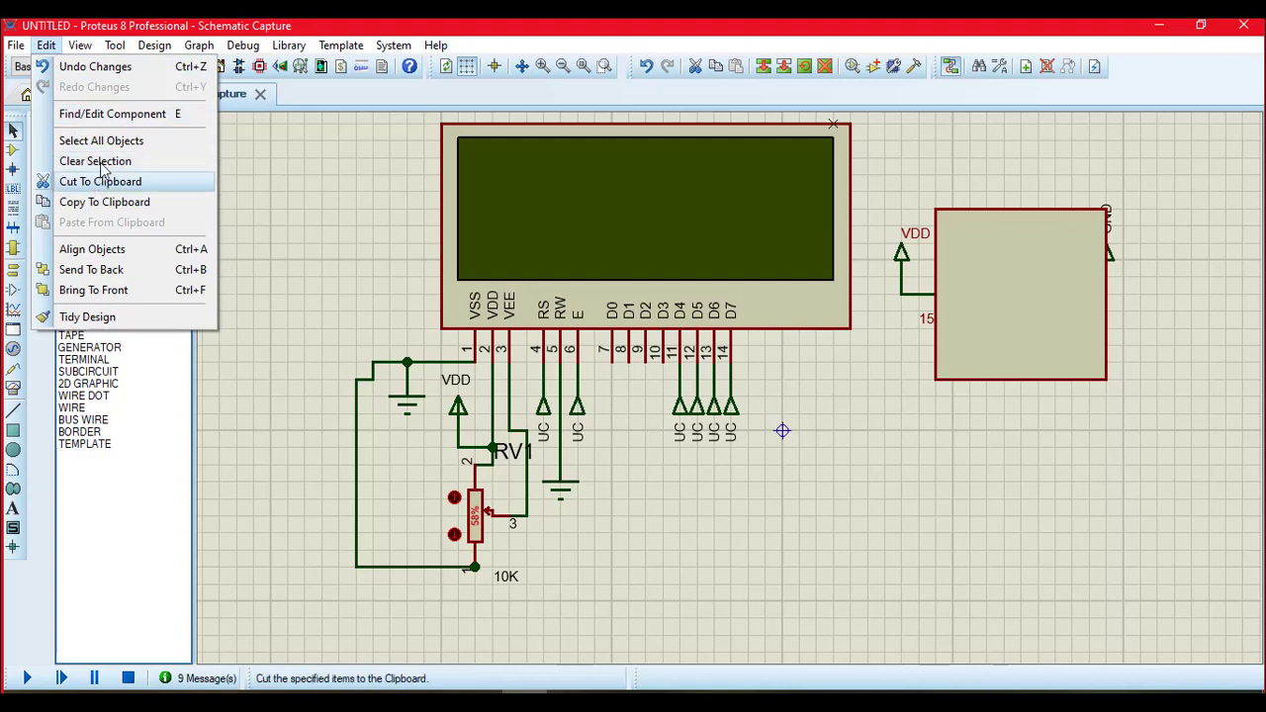
click(121, 270)
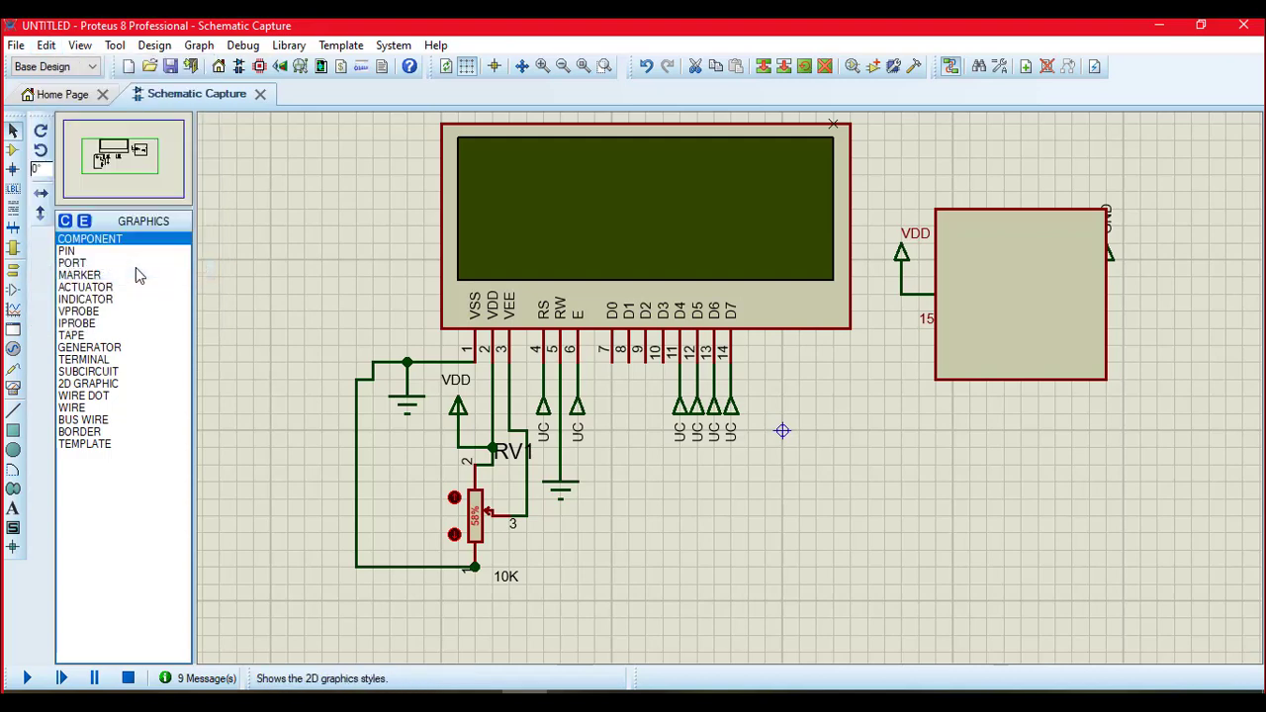
Step: Send the graphic box to the back, behind the LED and the resistor
click(1027, 257)
right_click(994, 220)
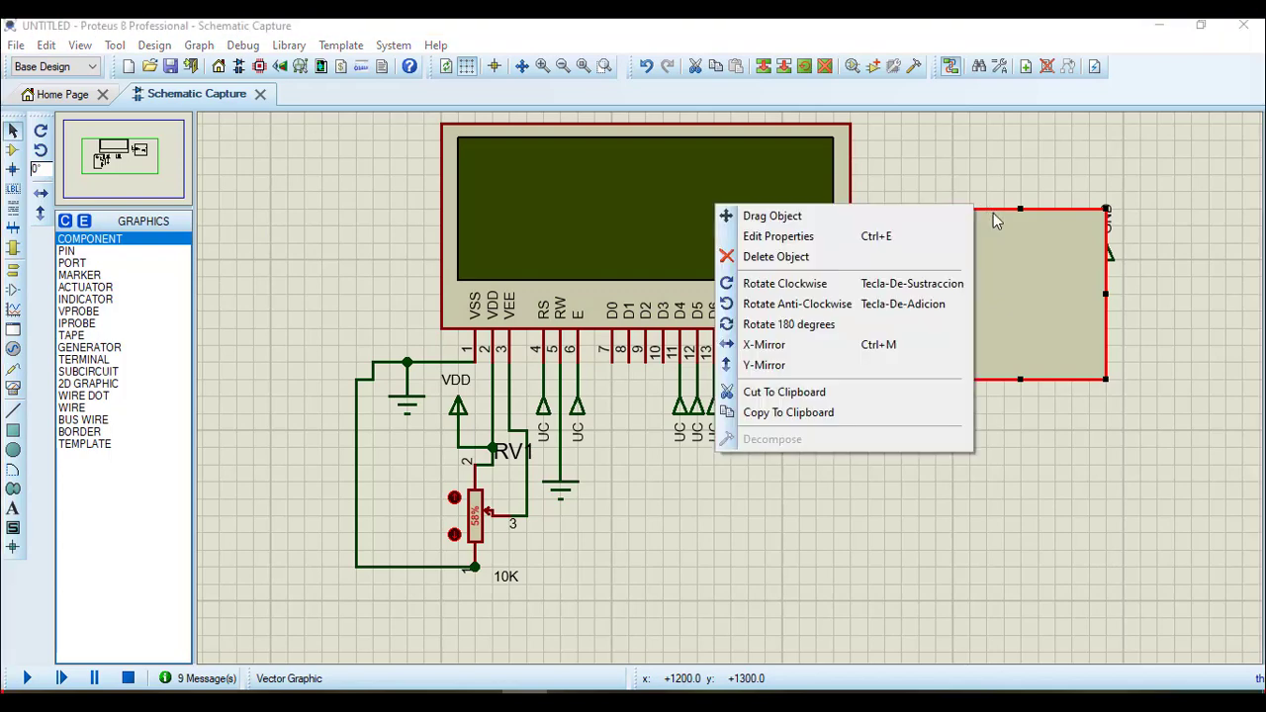
click(64, 52)
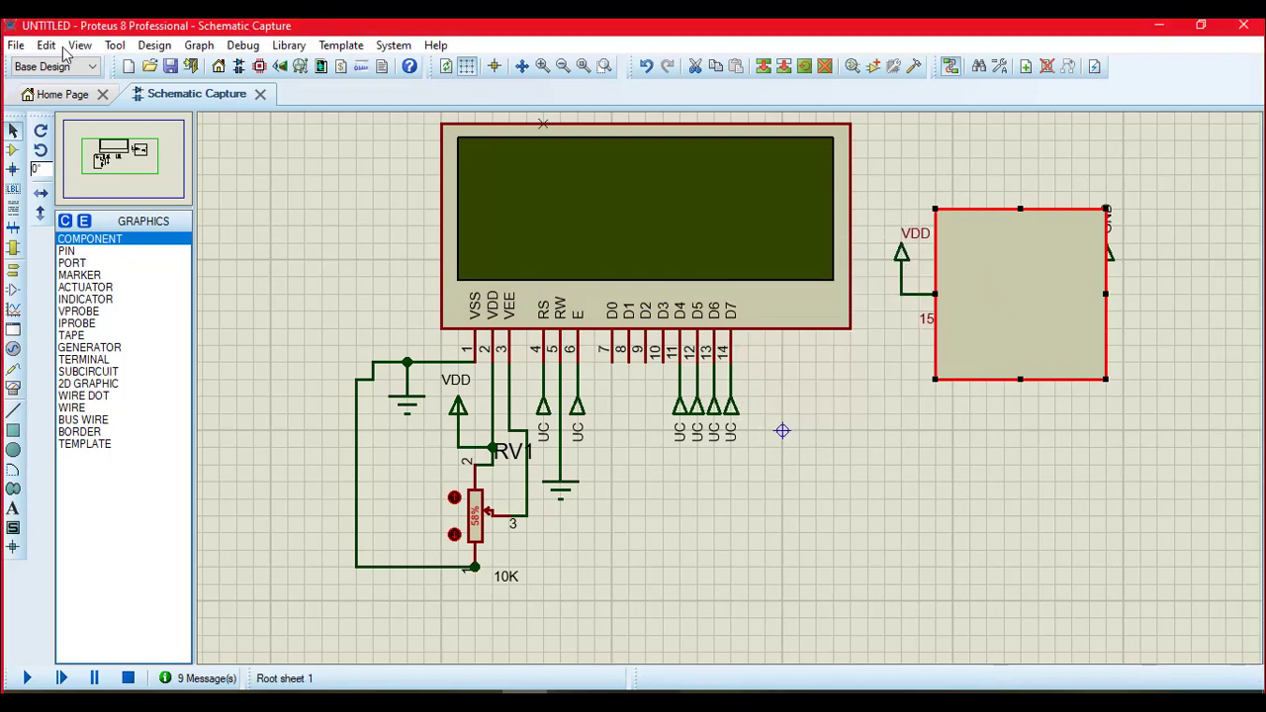
click(45, 47)
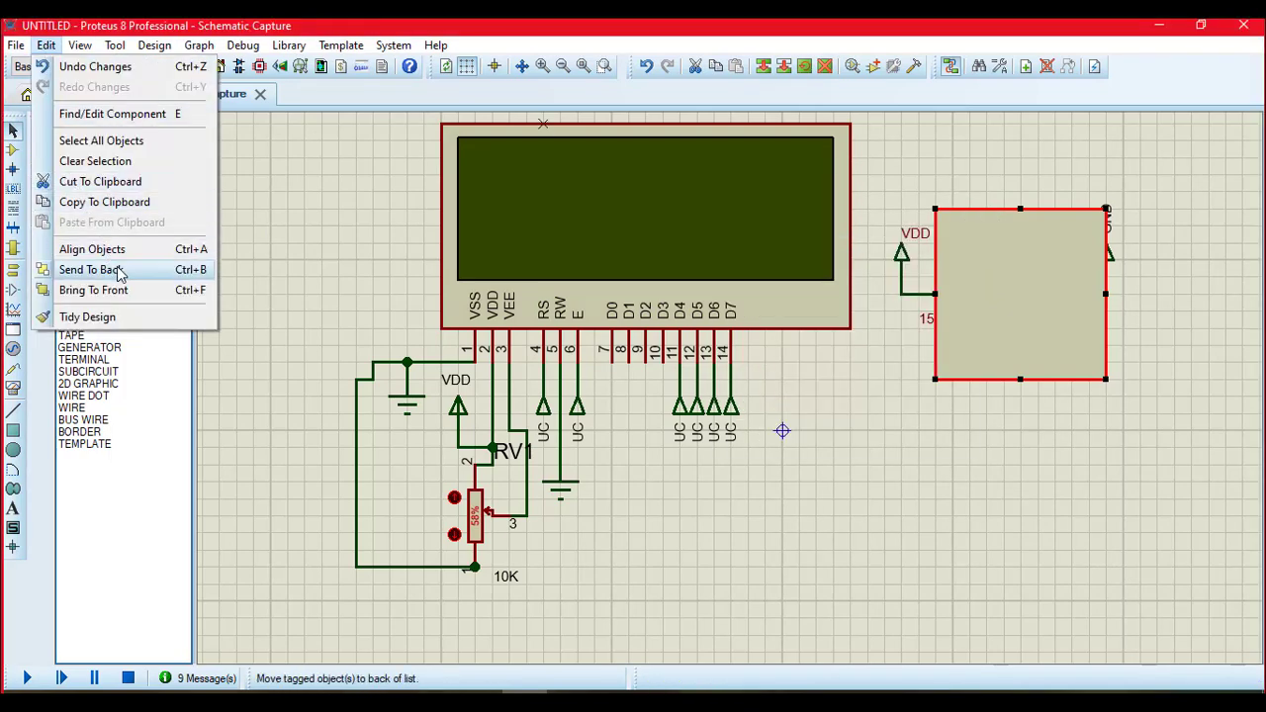
click(117, 269)
click(940, 511)
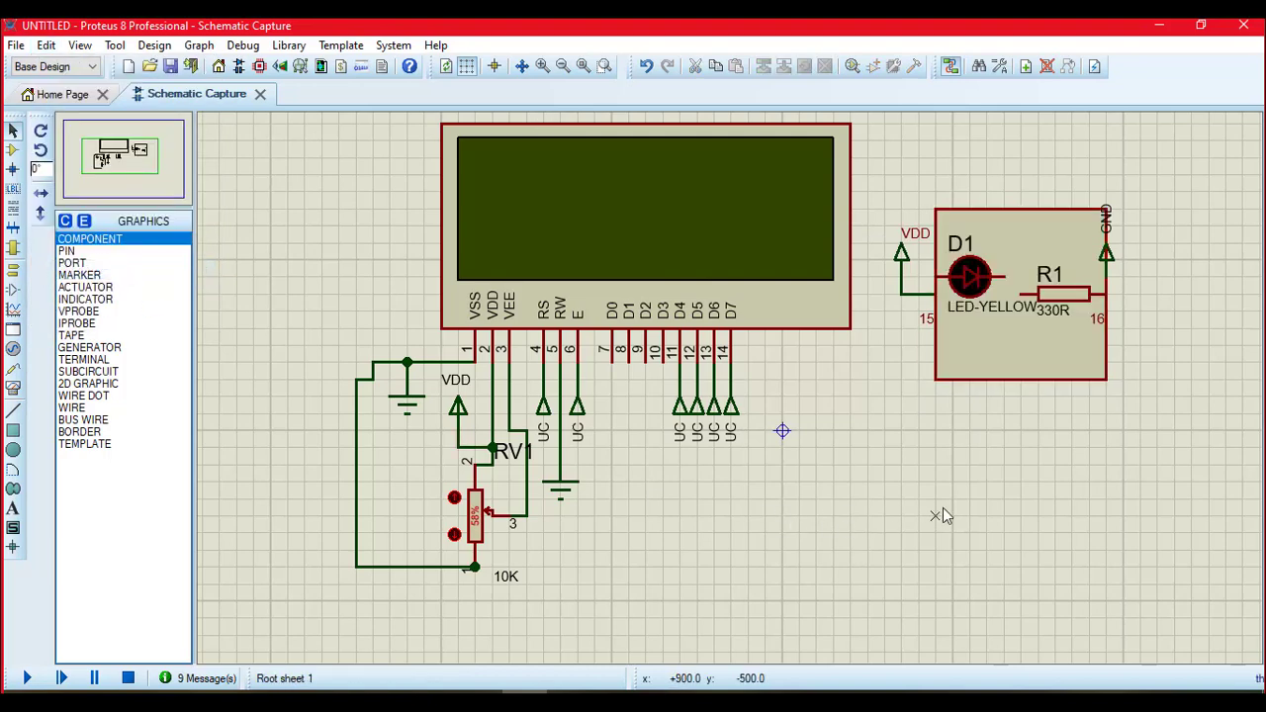
Step: Move the GND terminal to the right, outside the graphic box
click(1106, 256)
drag(1106, 256, 1140, 255)
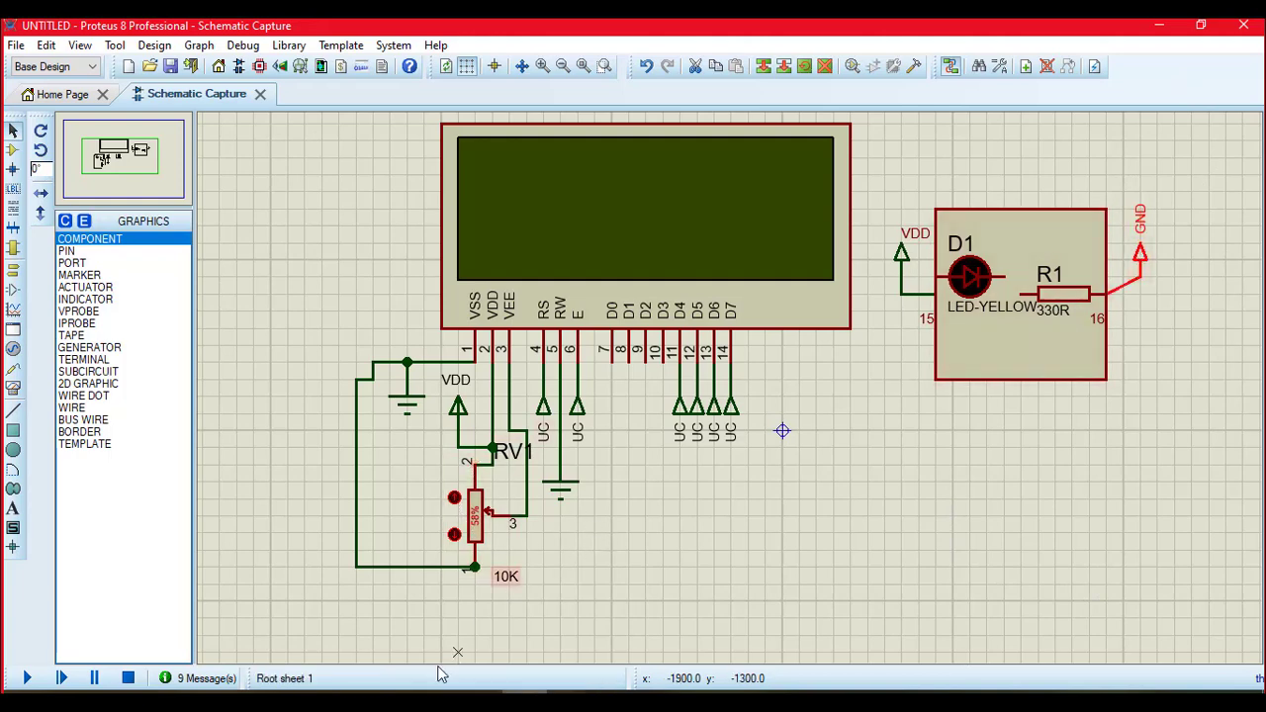
Step: Check the Microsoft Teams meeting window and return to the Proteus schematic
click(435, 703)
click(465, 613)
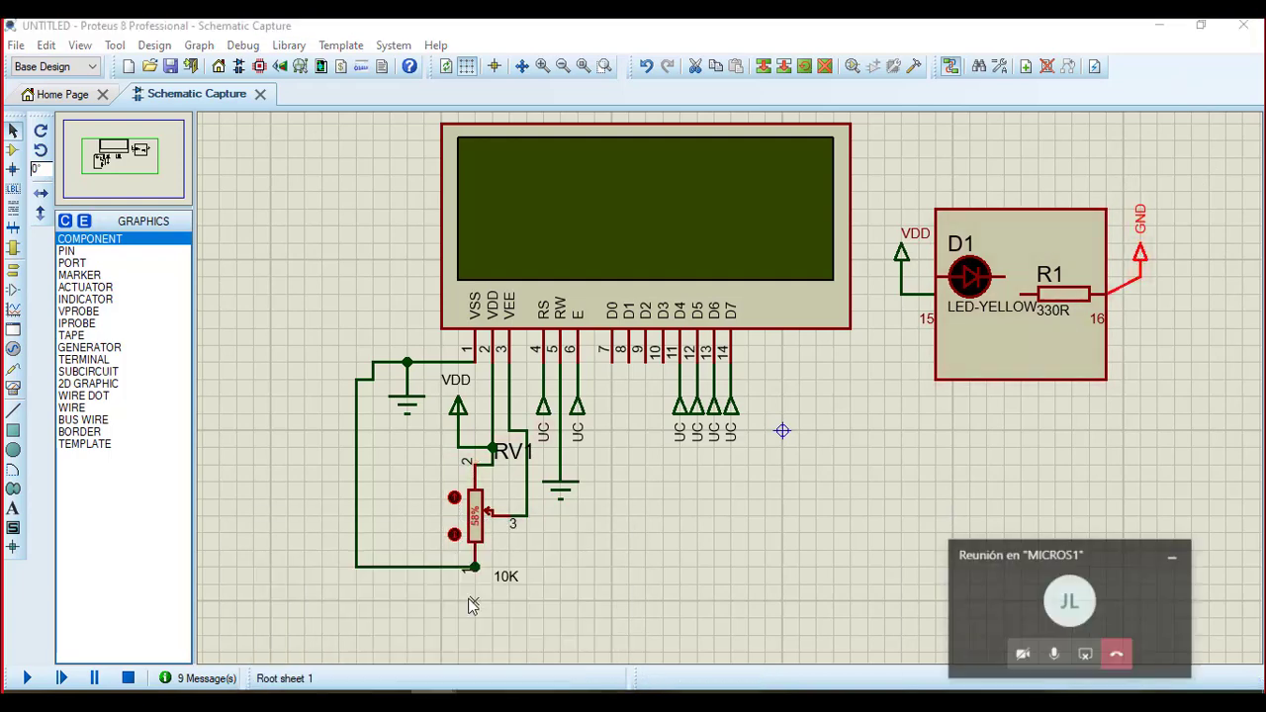
mouse_move(436, 705)
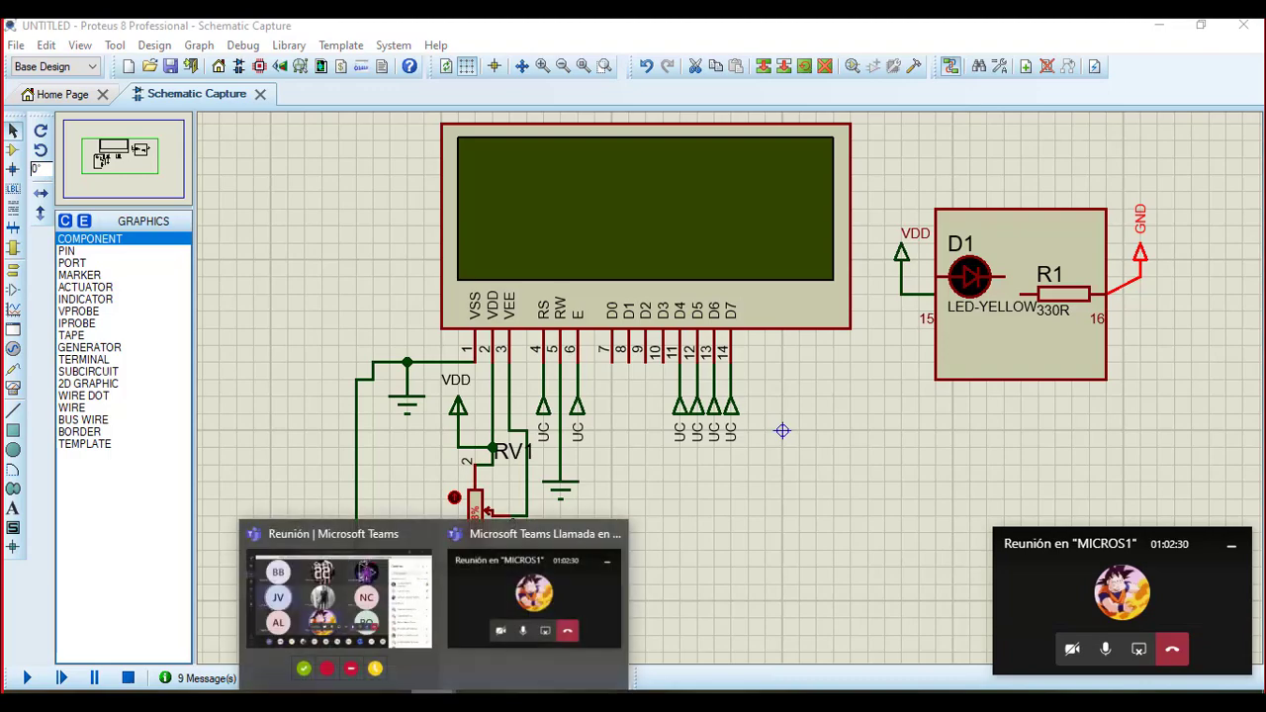
click(366, 604)
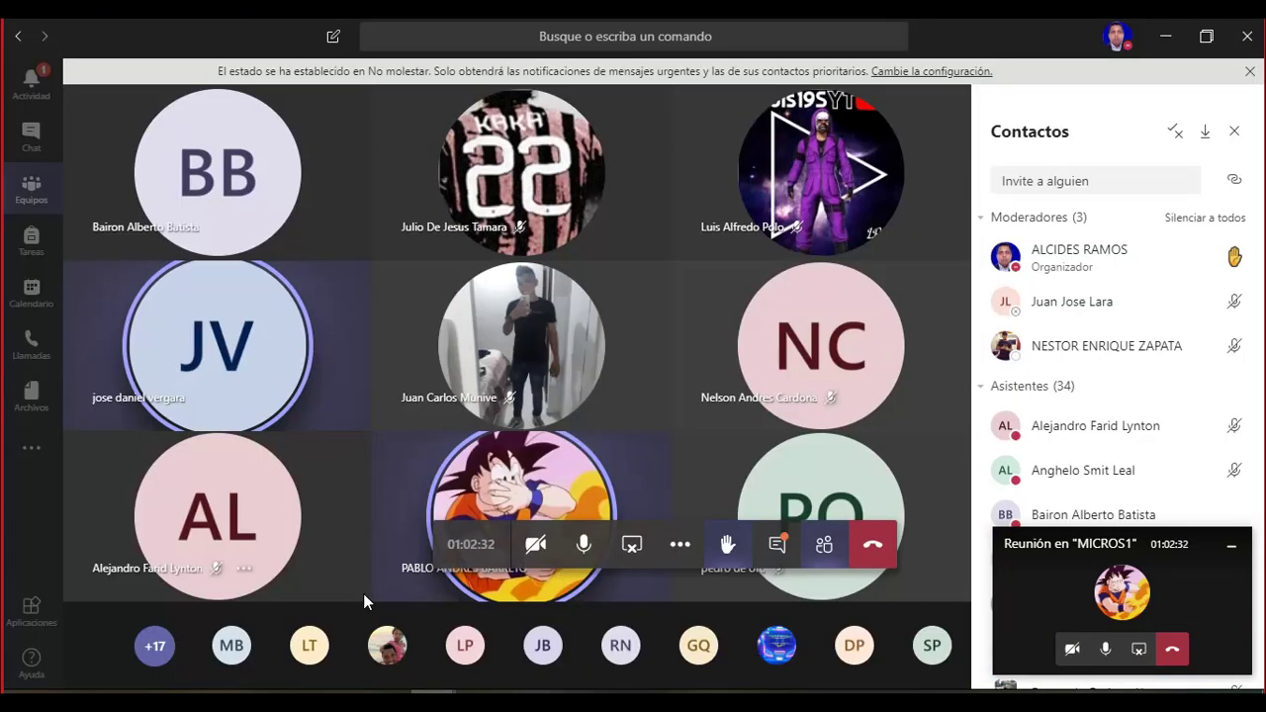
click(1167, 36)
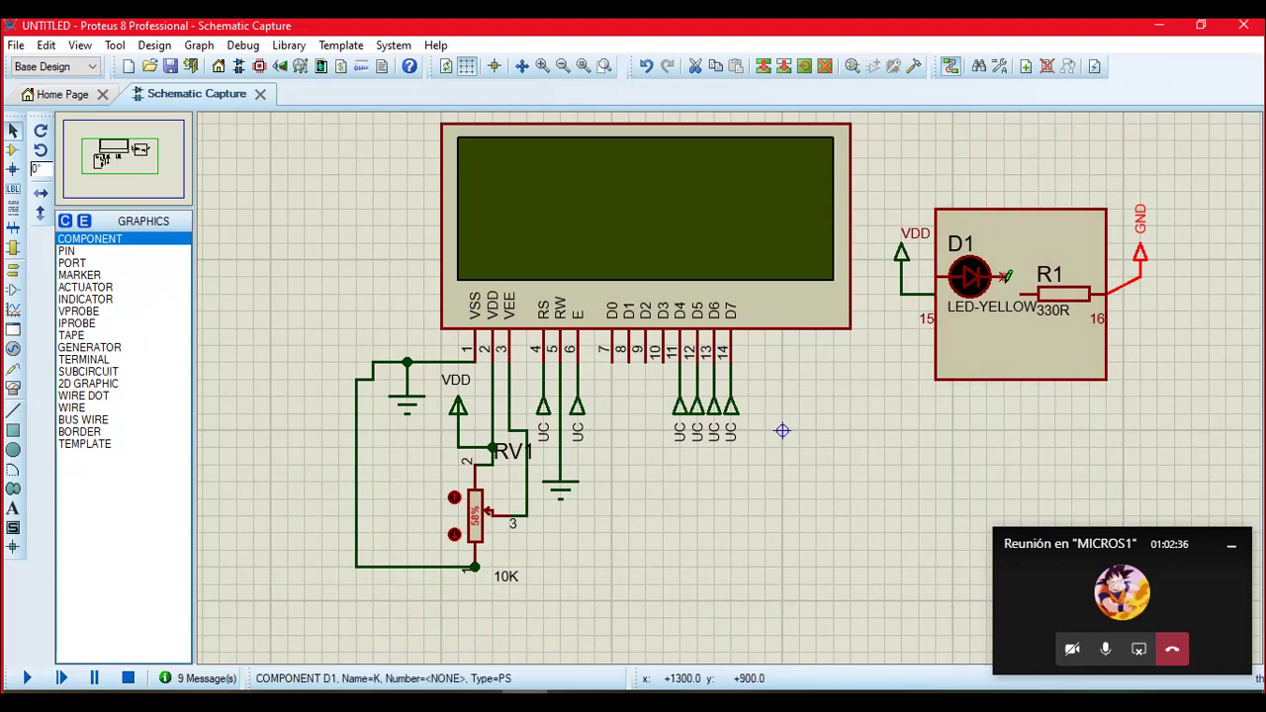
Step: Try to wire the LED's right pin to the left pin of resistor R1 inside the box
click(1004, 279)
click(1021, 294)
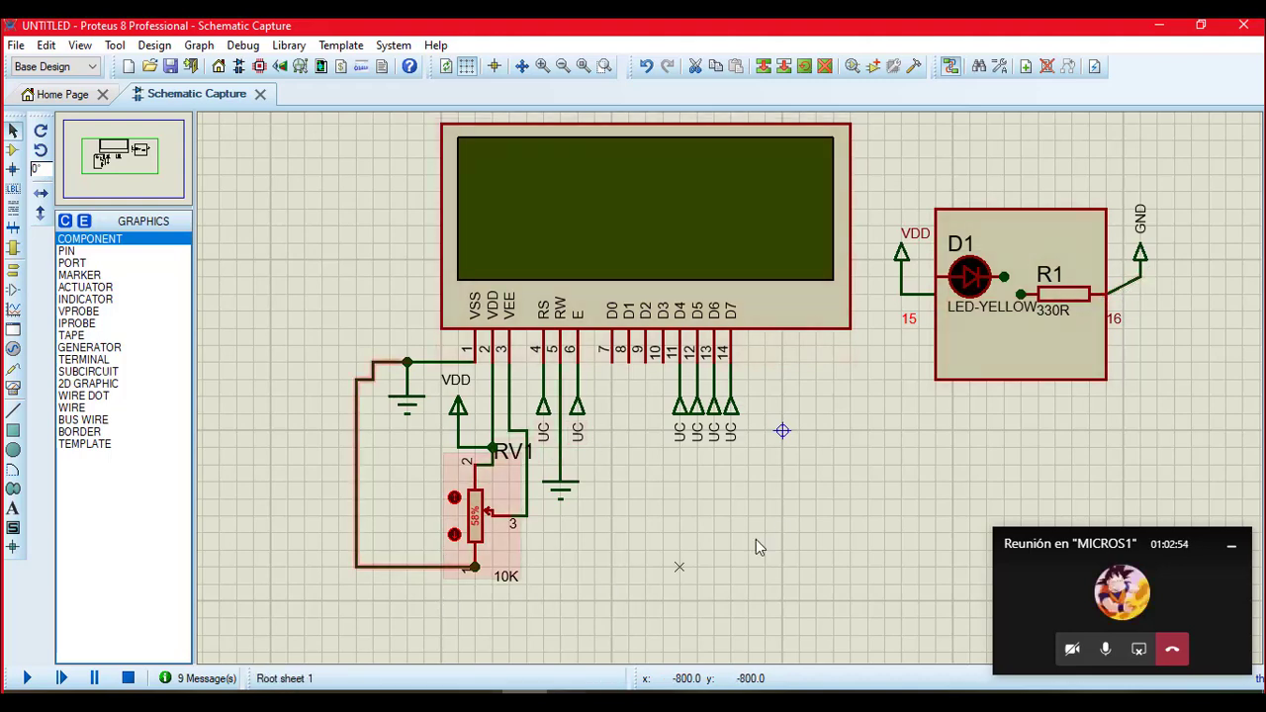
Step: Switch to Microsoft Teams, stop and restart the screen sharing, and minimize the floating call window over the schematic
click(371, 610)
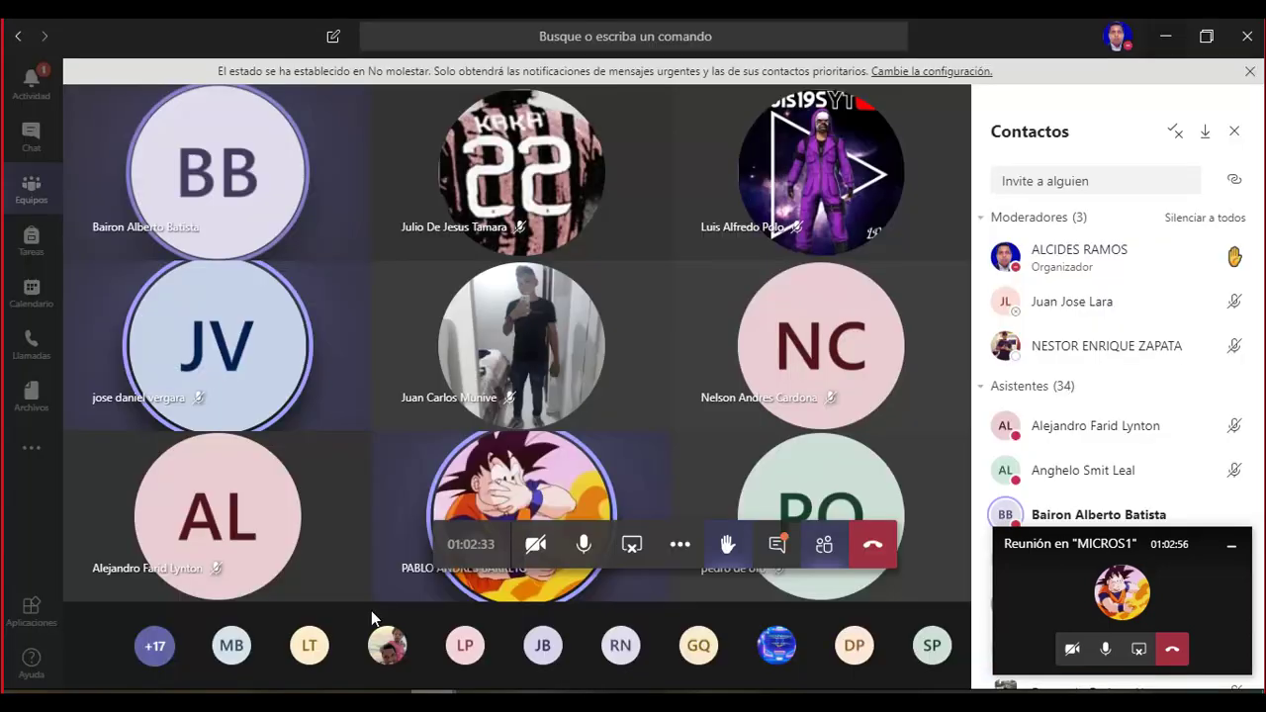
click(639, 553)
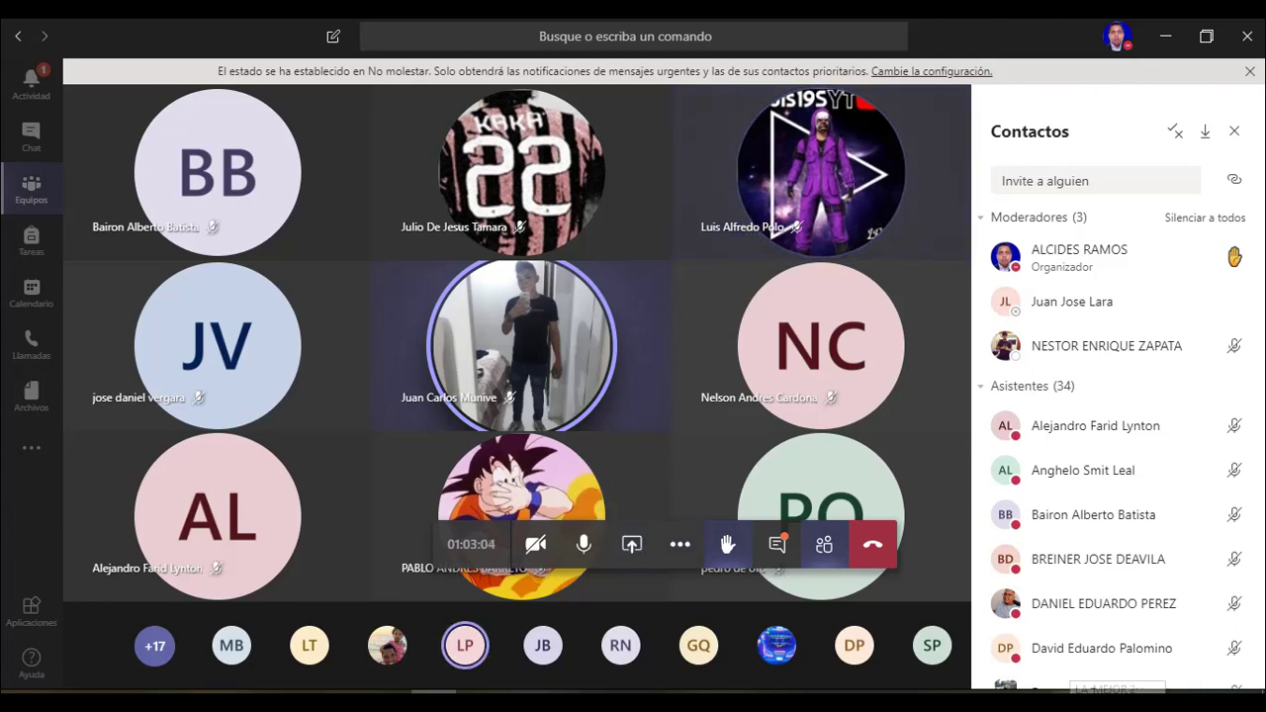
click(682, 550)
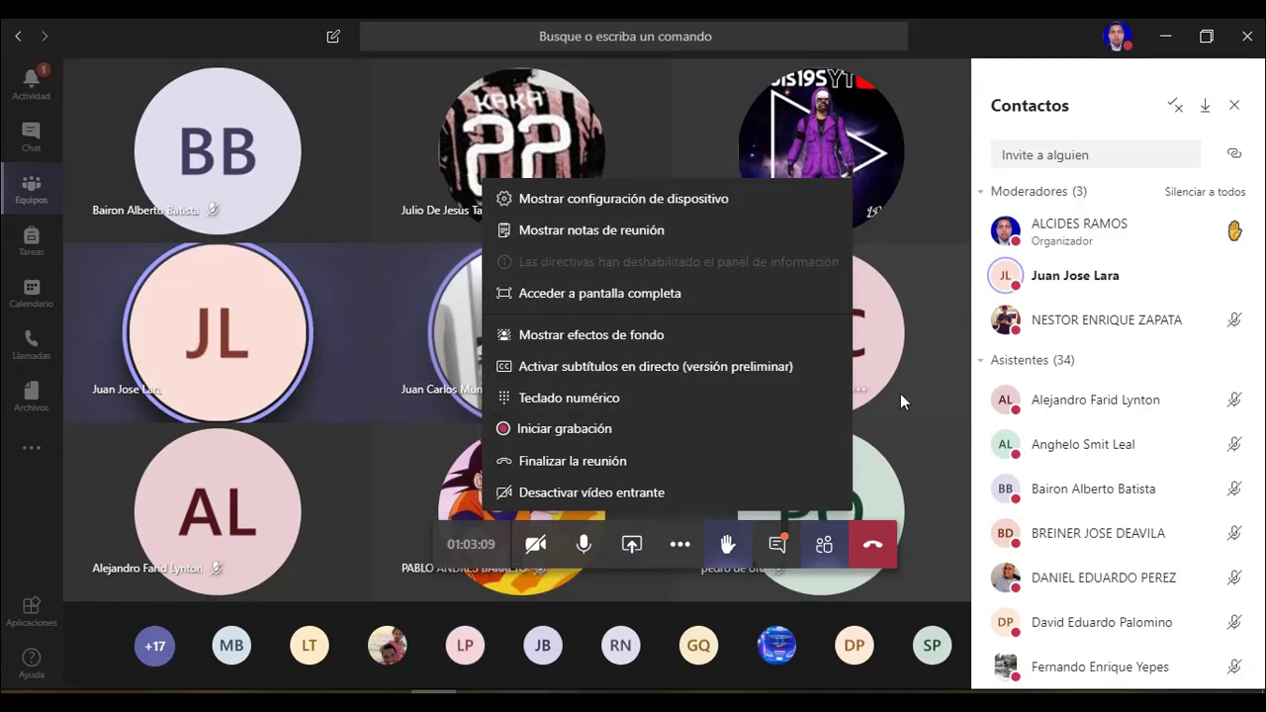
click(901, 398)
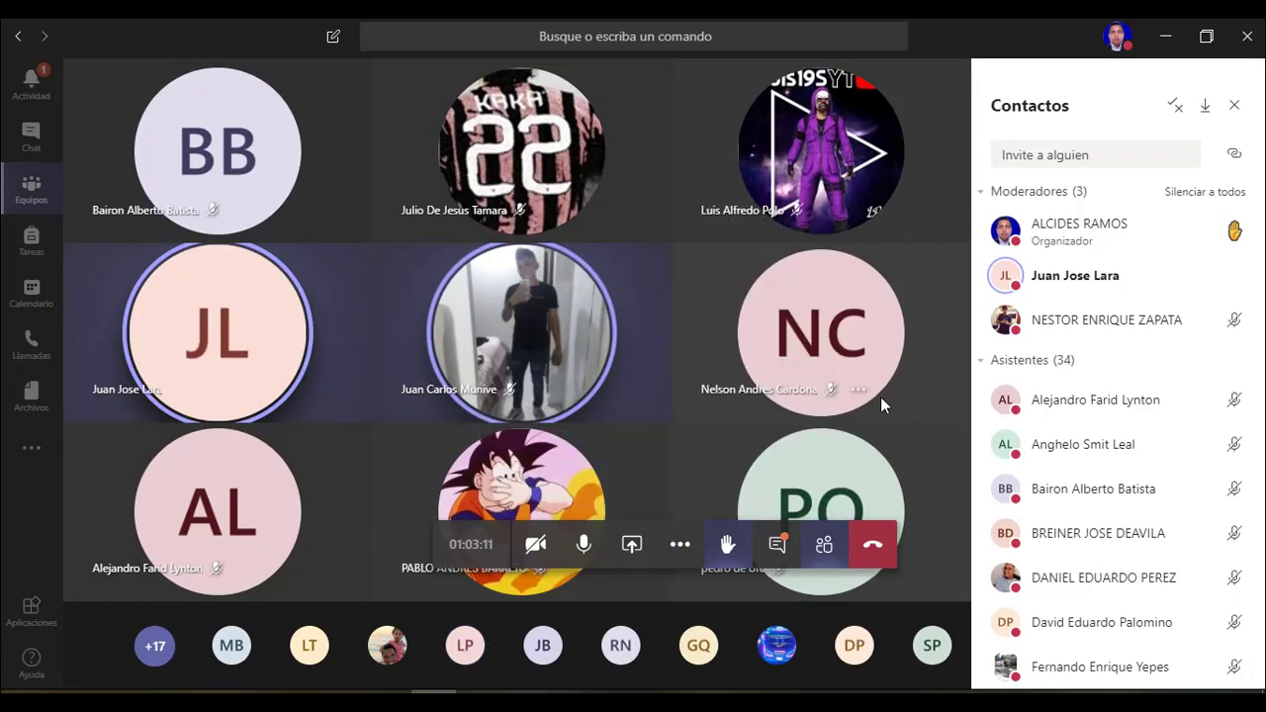
click(631, 547)
click(211, 534)
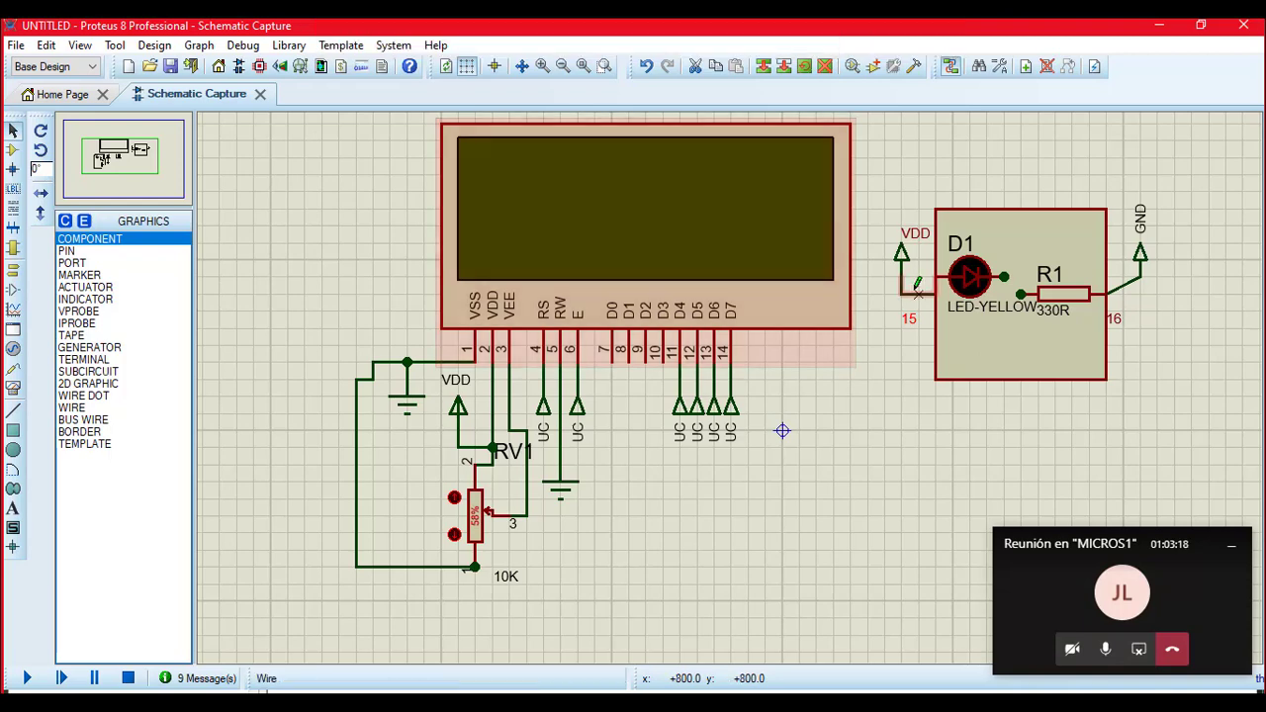
click(1231, 551)
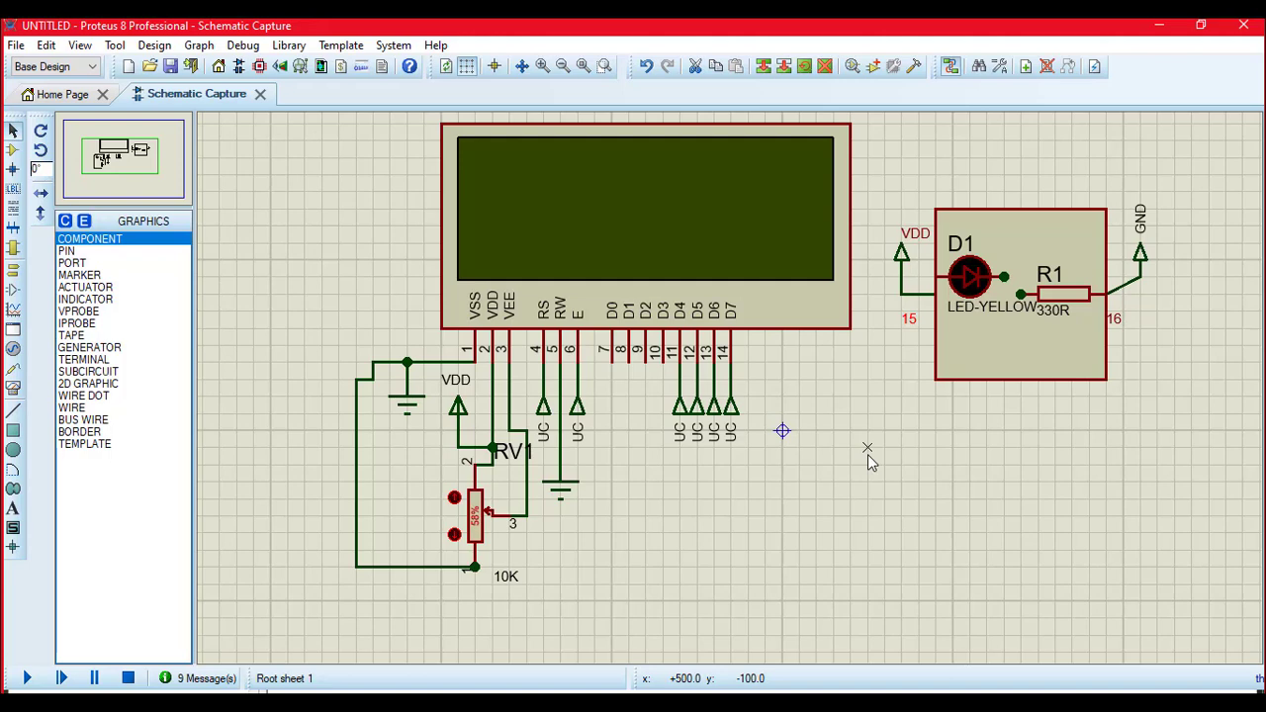
Step: Move the graphic text "16" away from the box's right edge to just below the GND terminal
drag(1119, 317, 1171, 295)
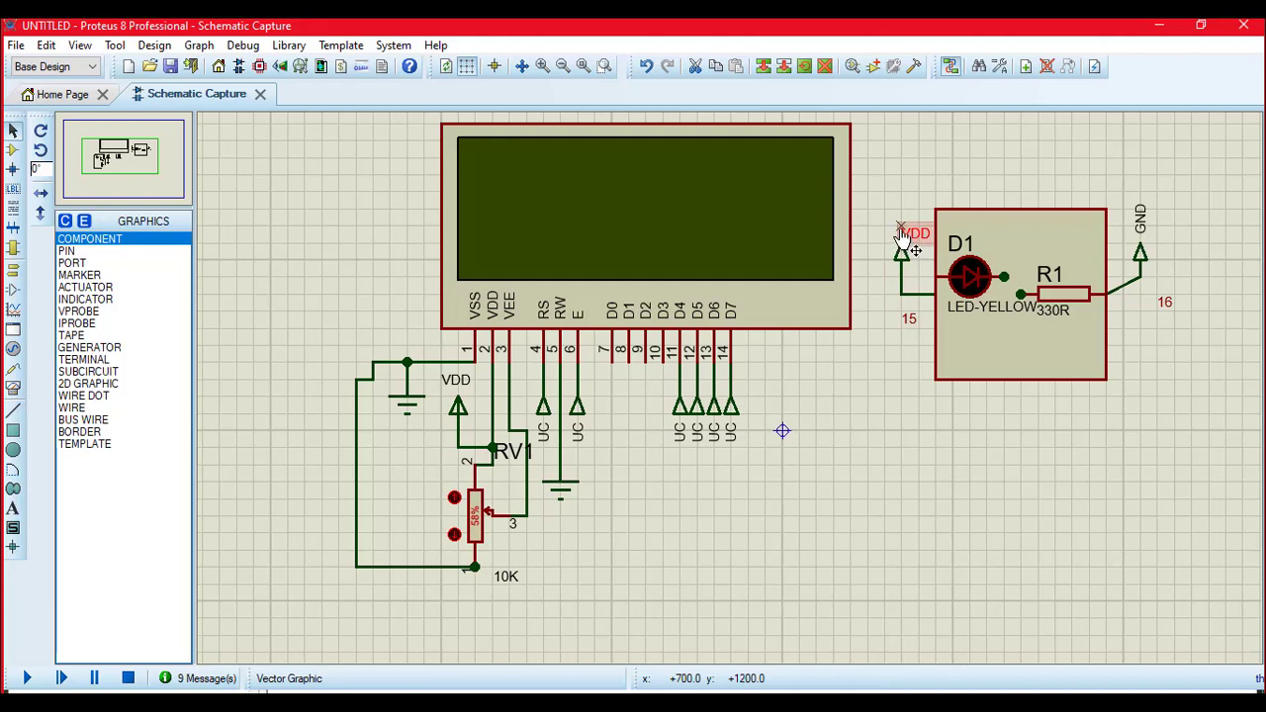
Step: Delete the wire between resistor R1 and the GND terminal
click(1145, 227)
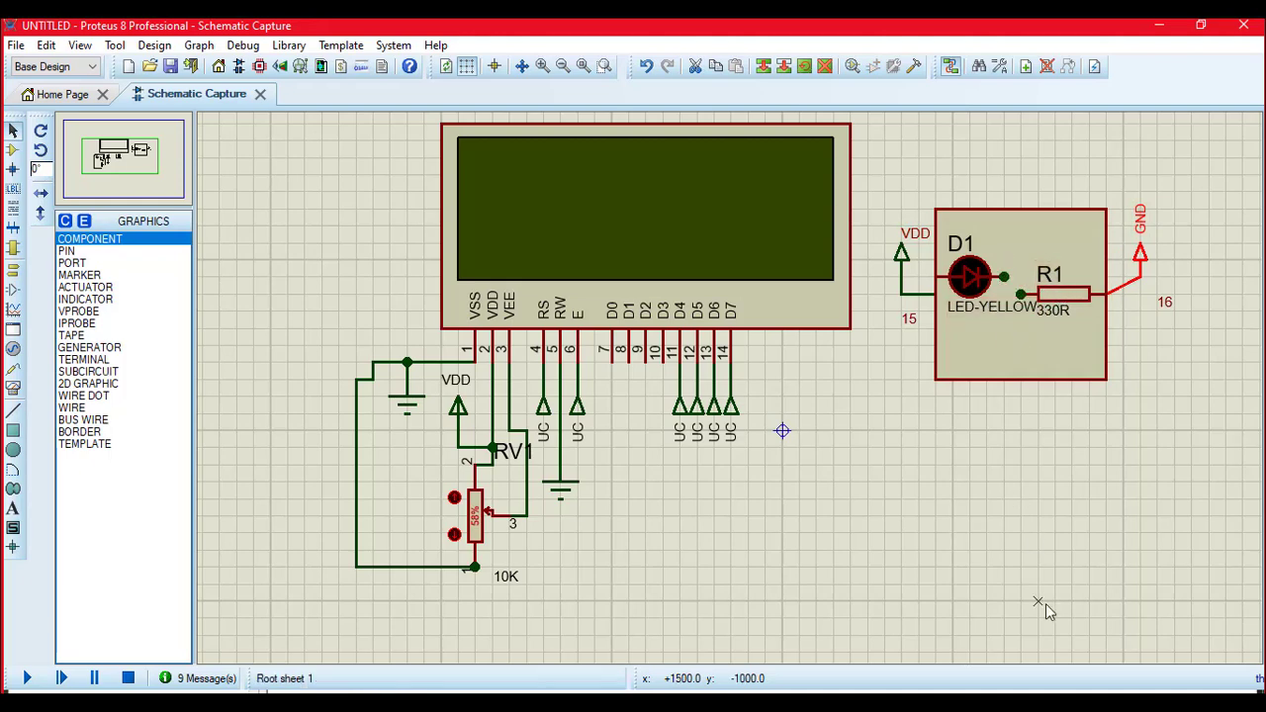
right_click(1127, 282)
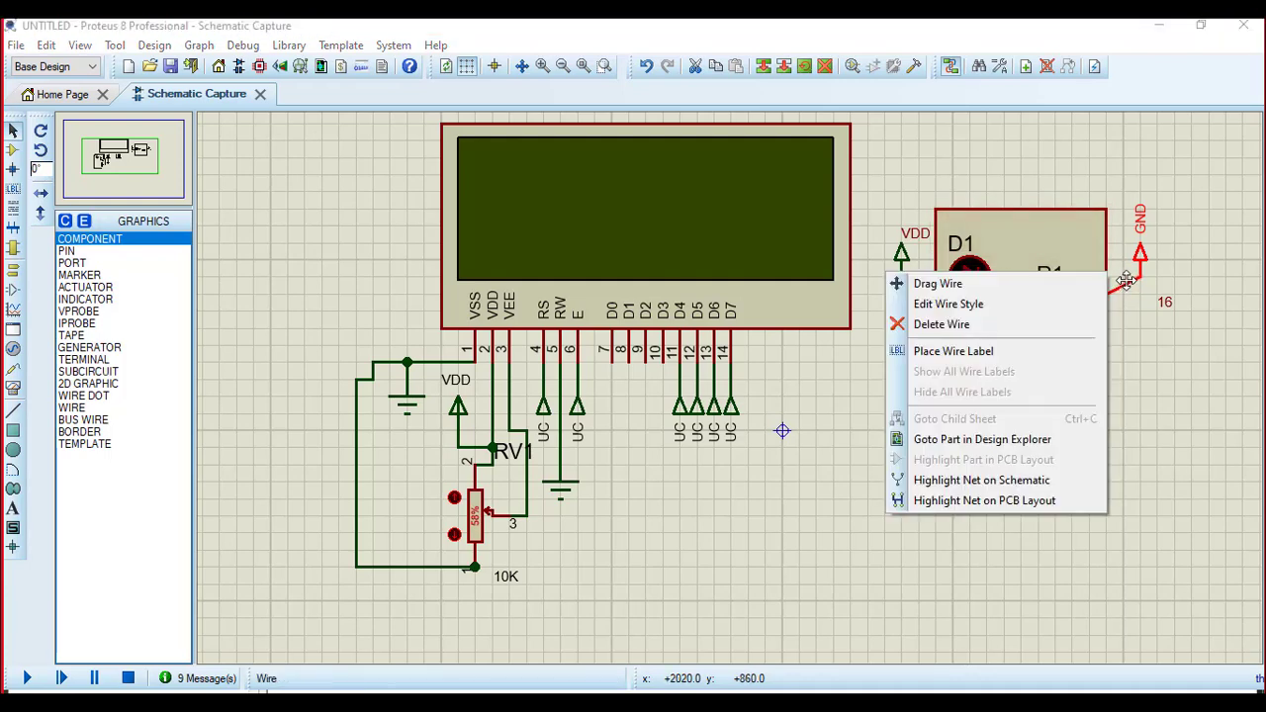
click(975, 334)
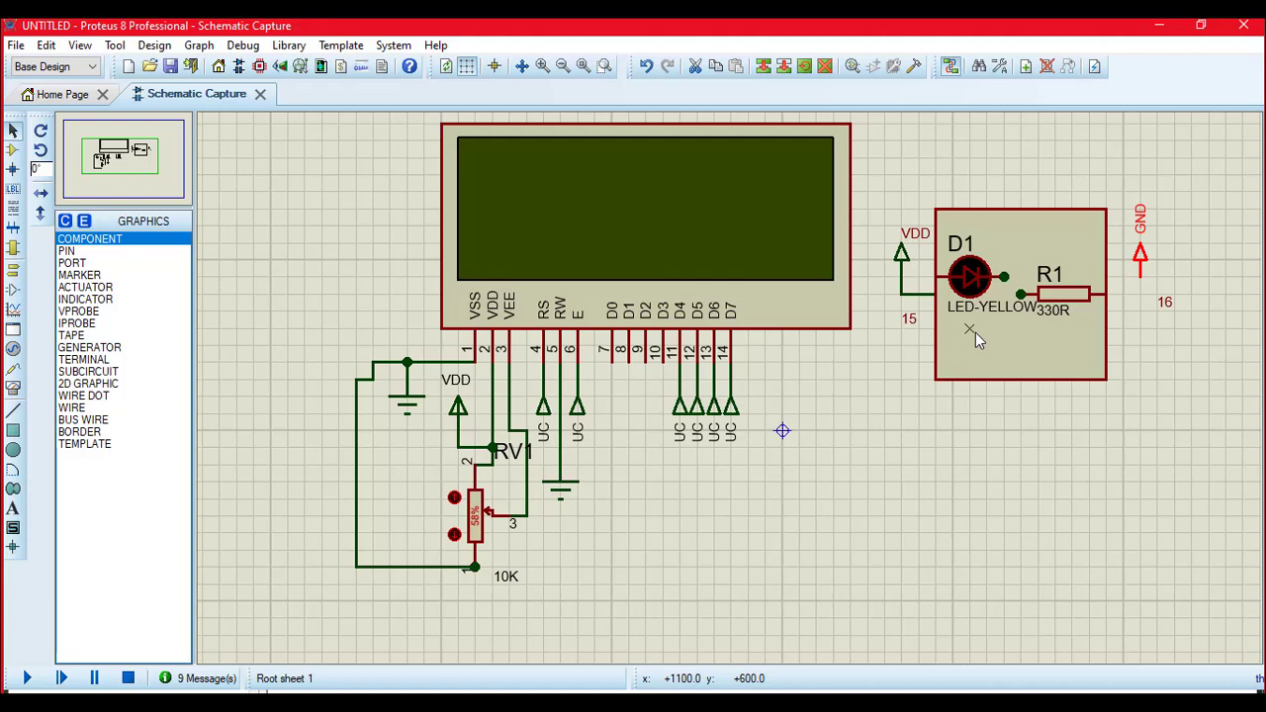
Step: Place a second MINRES330R resistor vertically below the GND terminal and wire its upper pin to R1's right pin
click(13, 150)
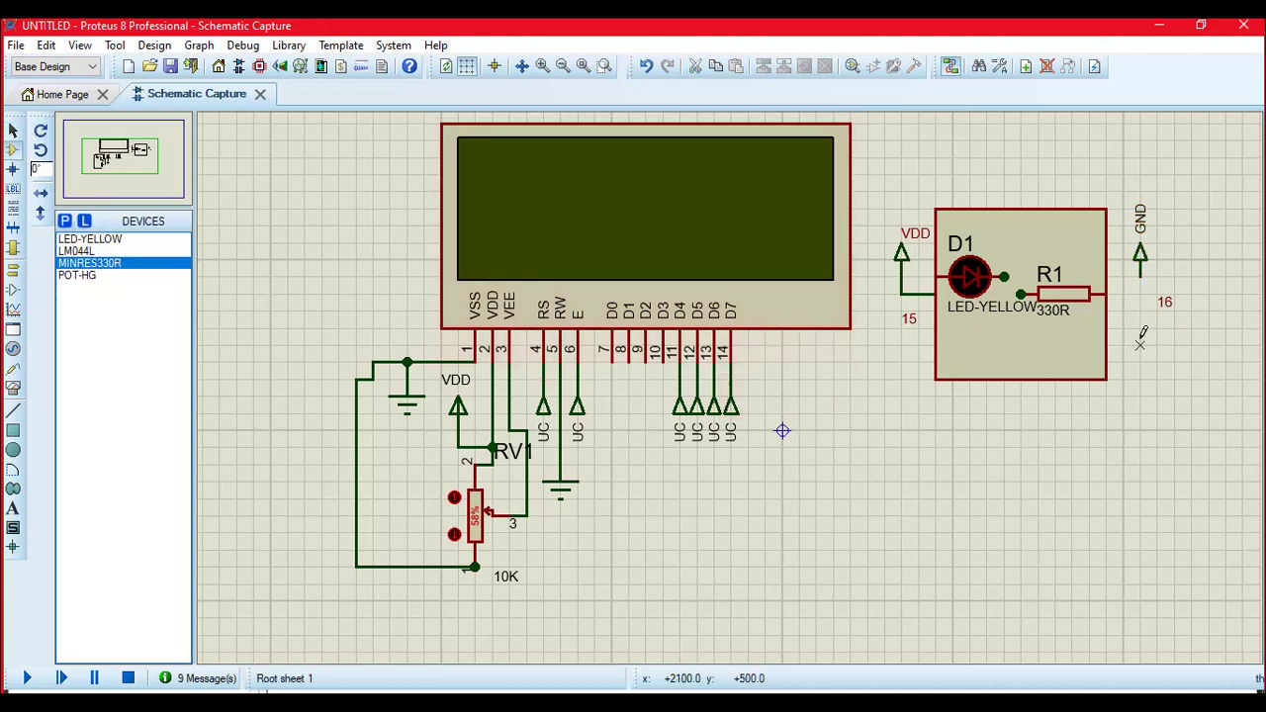
key(KP_Add)
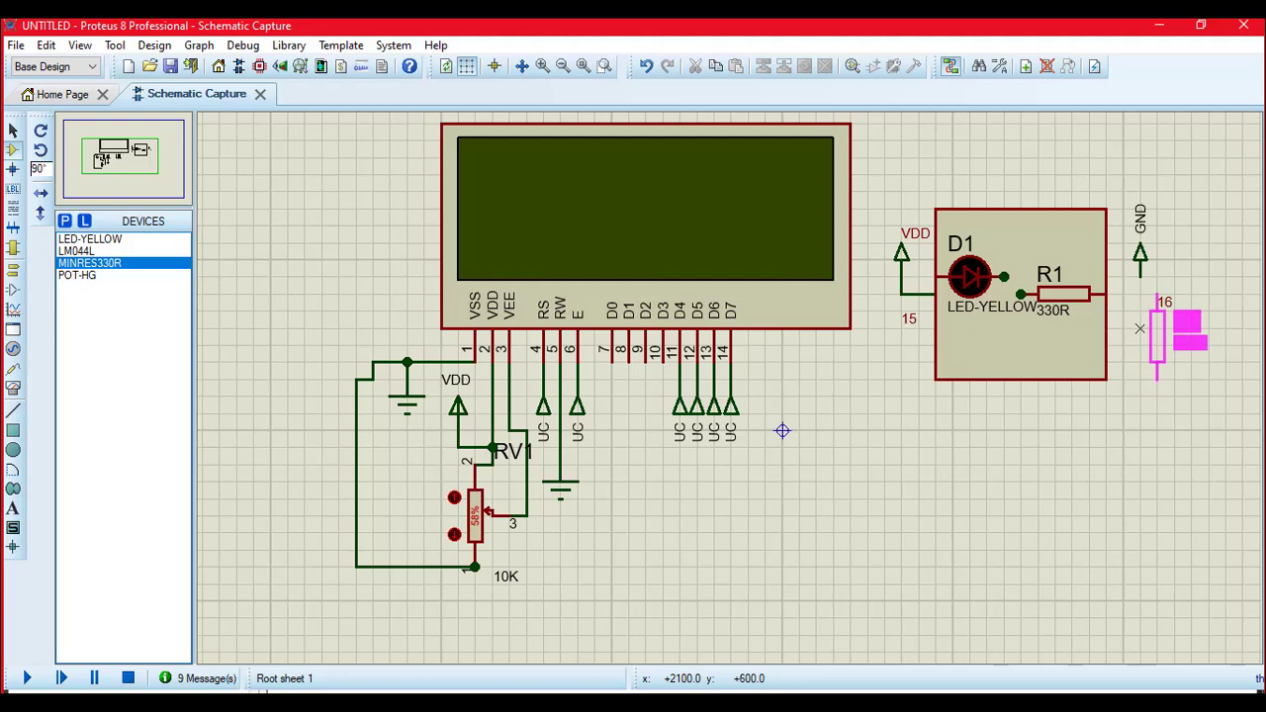
click(1140, 348)
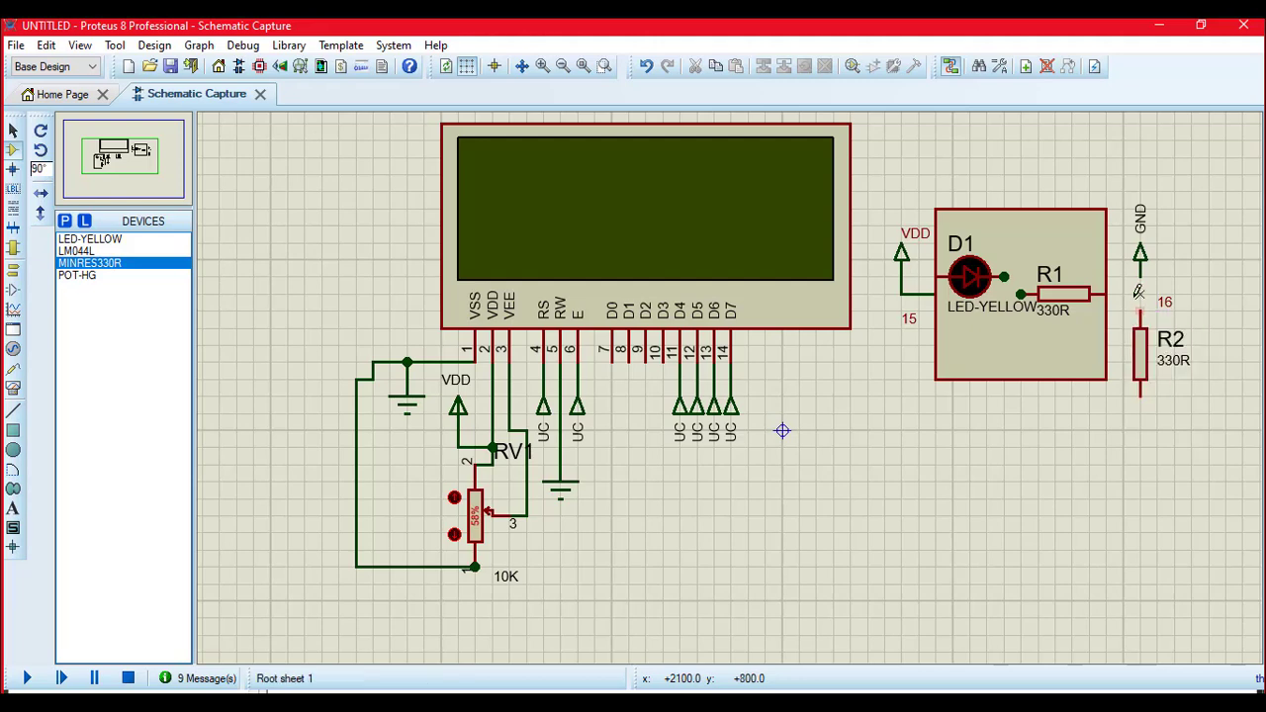
click(1109, 294)
click(1140, 310)
Step: Move the GND terminal below the backlight box and wire it to the lower pin of resistor R2
drag(1140, 253, 1072, 461)
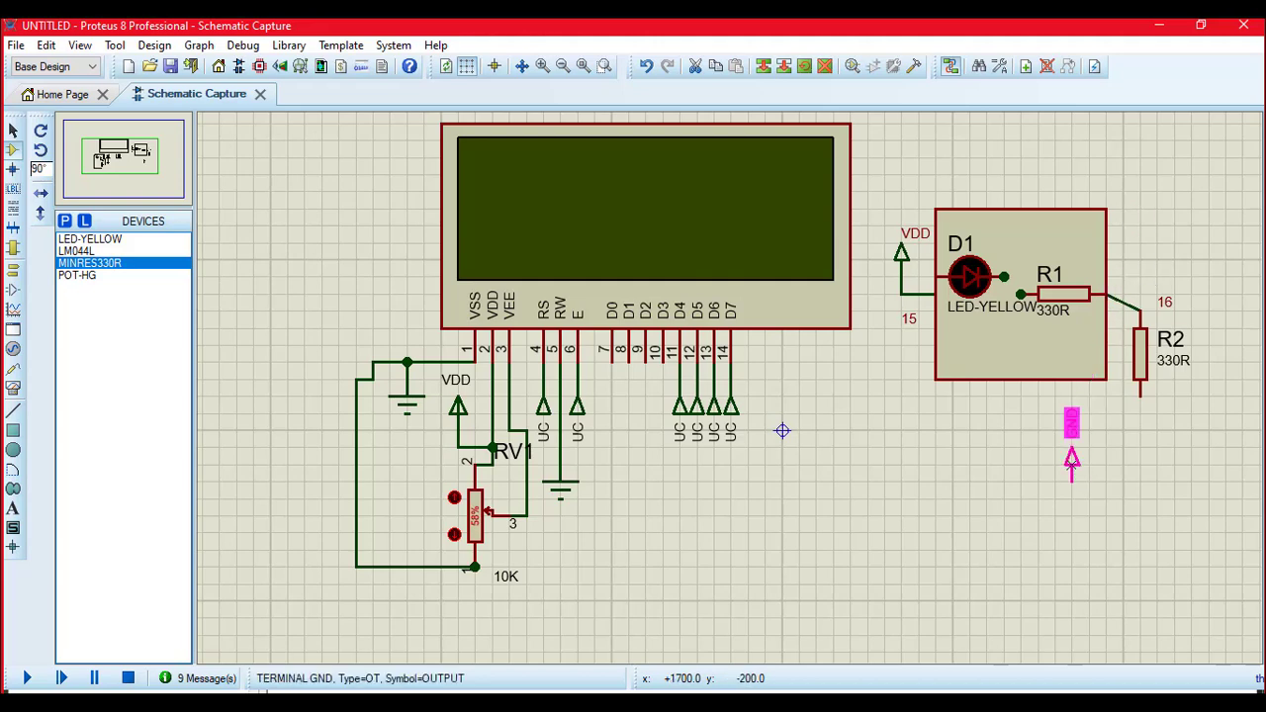
double_click(1072, 461)
click(769, 538)
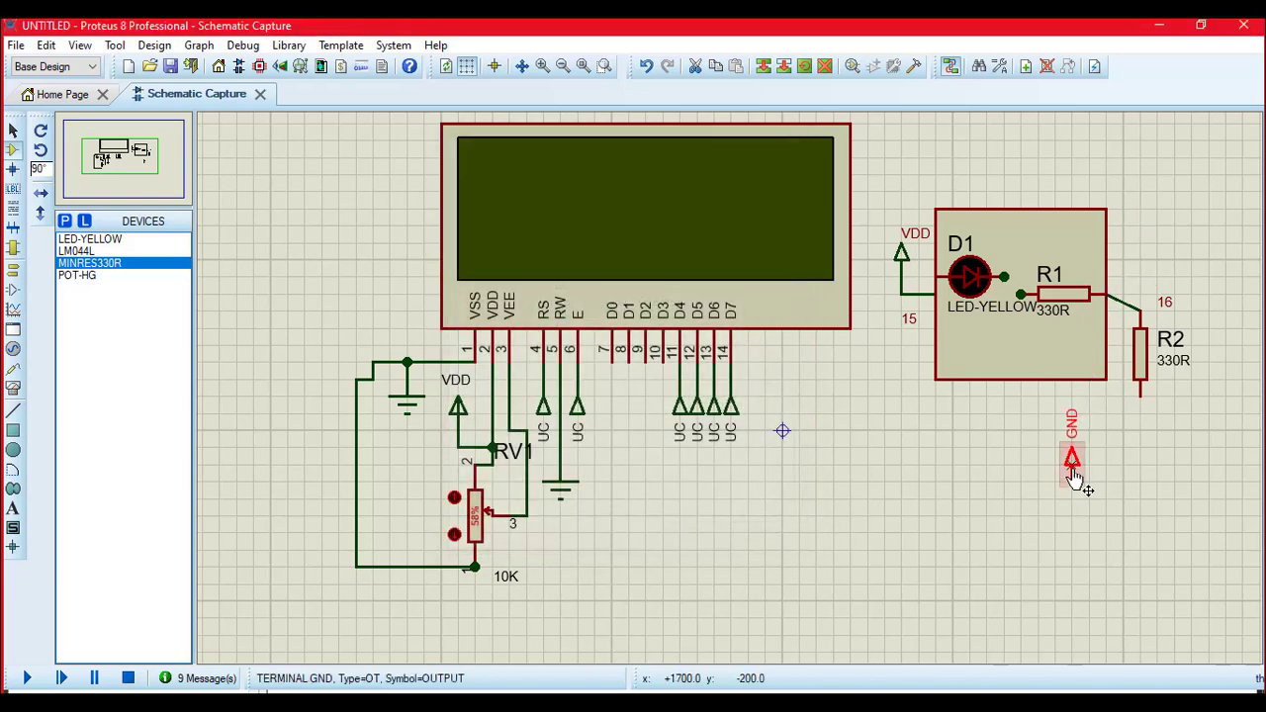
click(1073, 489)
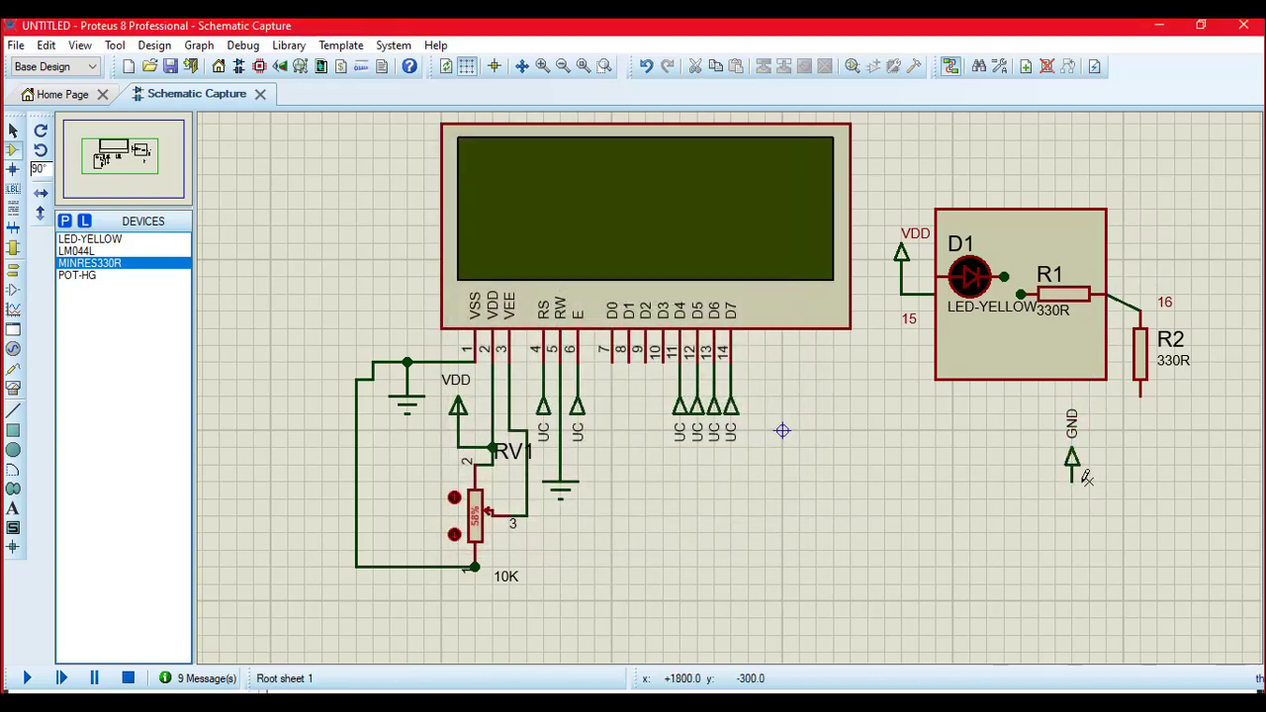
click(1073, 482)
click(1141, 394)
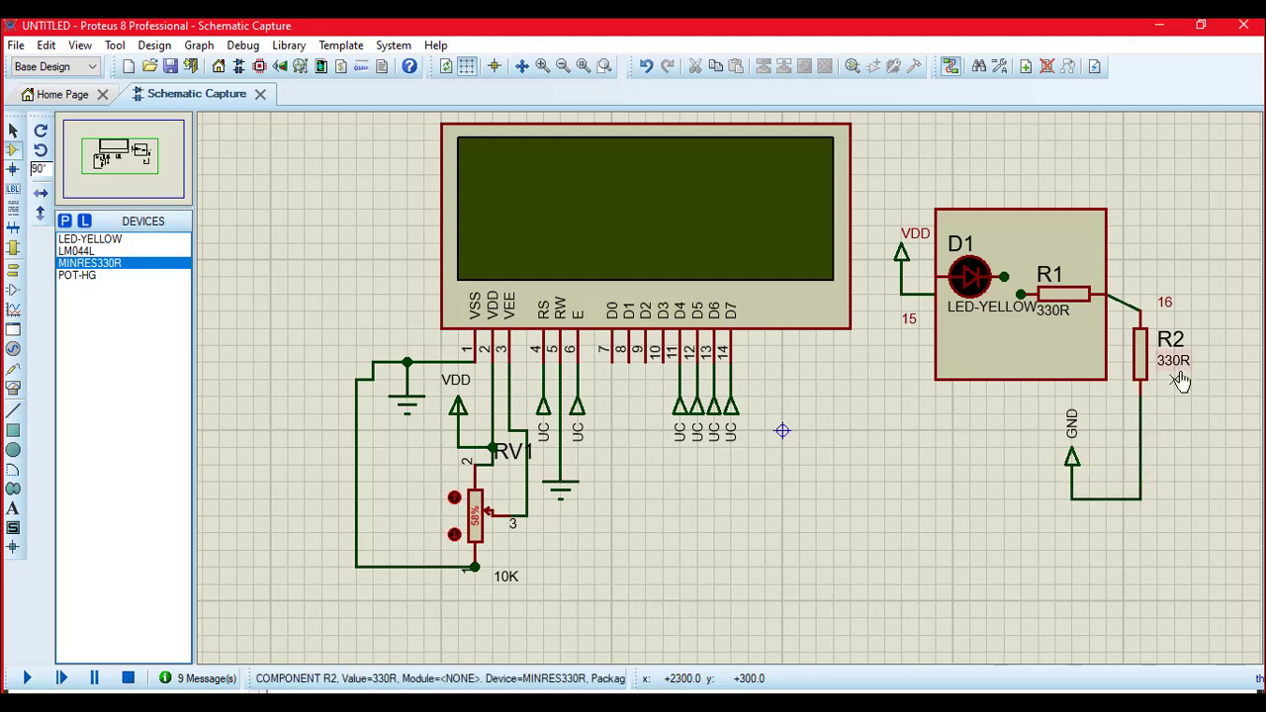
Step: Change the value of resistor R2 to "180 220"
double_click(1174, 362)
text(18)
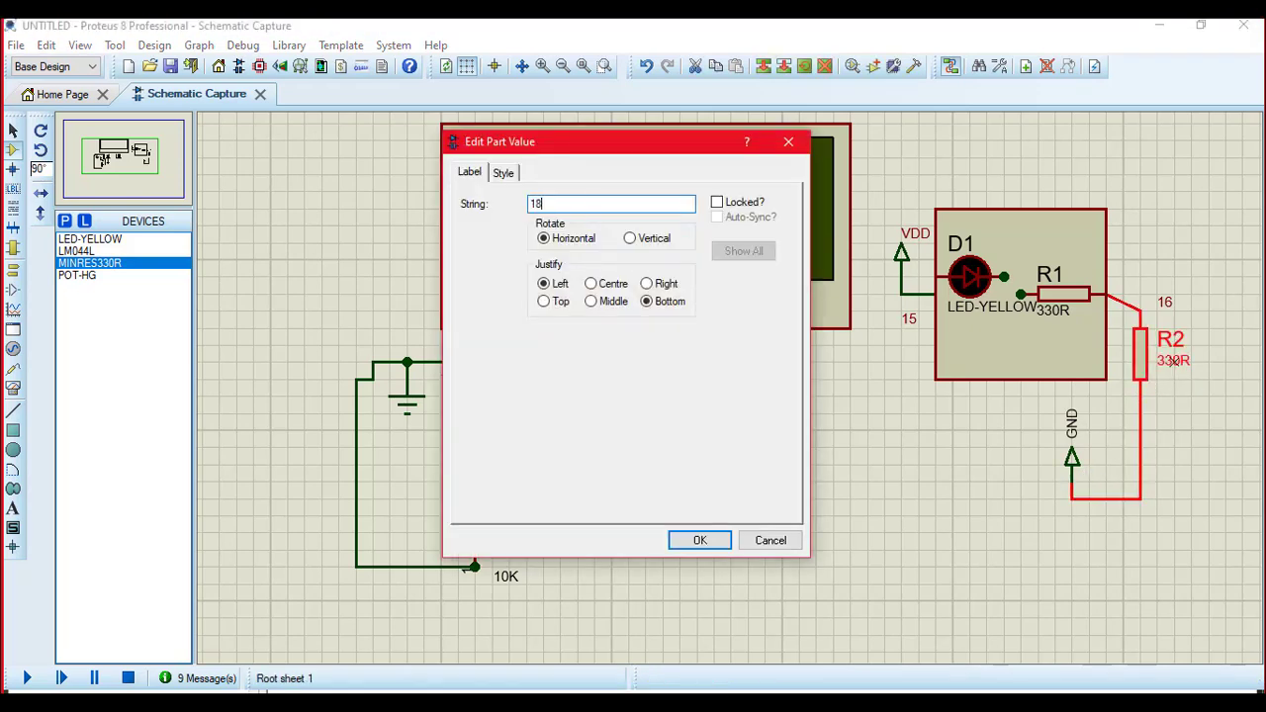
text(0 220)
key(Return)
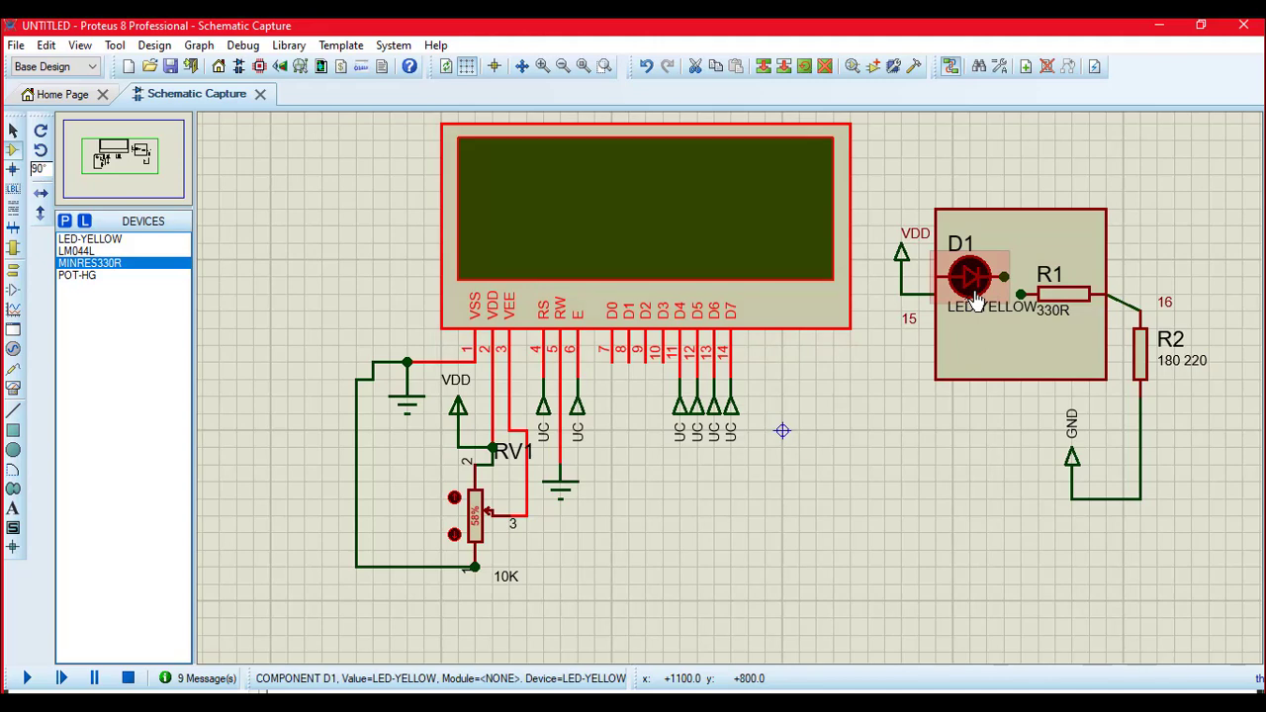
Step: Delete the whole backlight circuit beside the LCD, including its box, LED, resistors, terminals and pin numbers
drag(886, 176, 1233, 559)
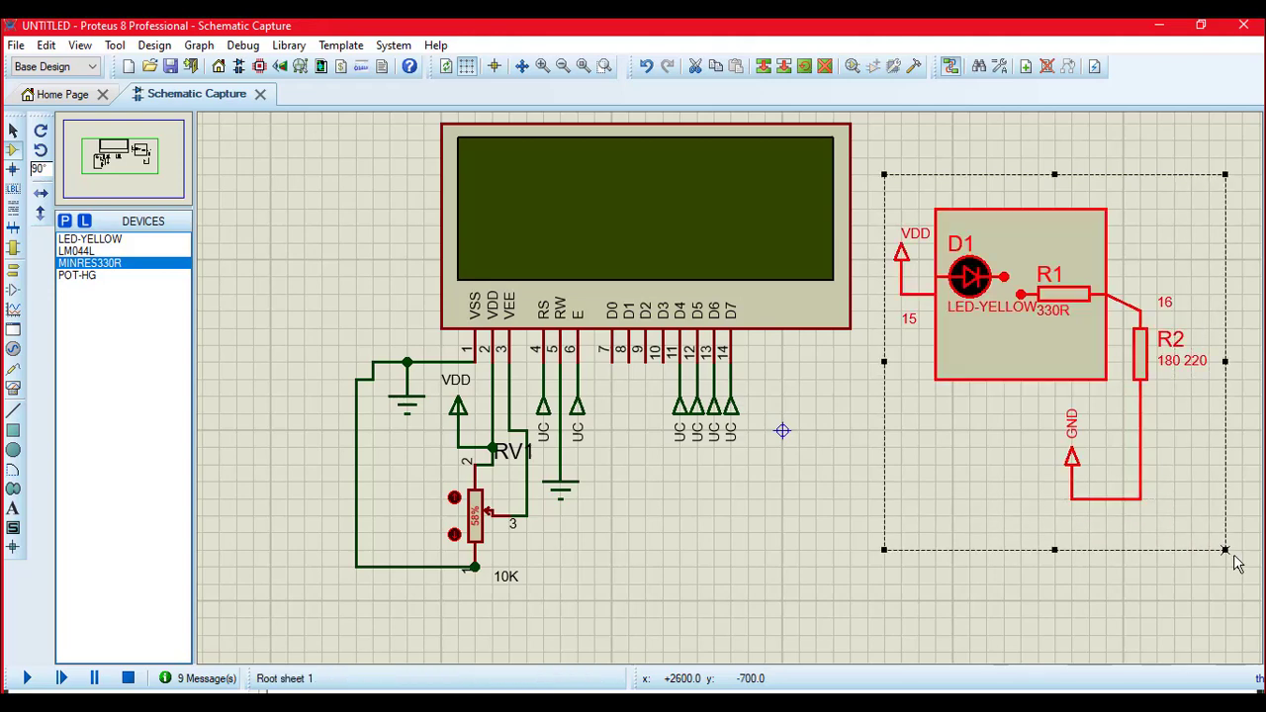
key(Delete)
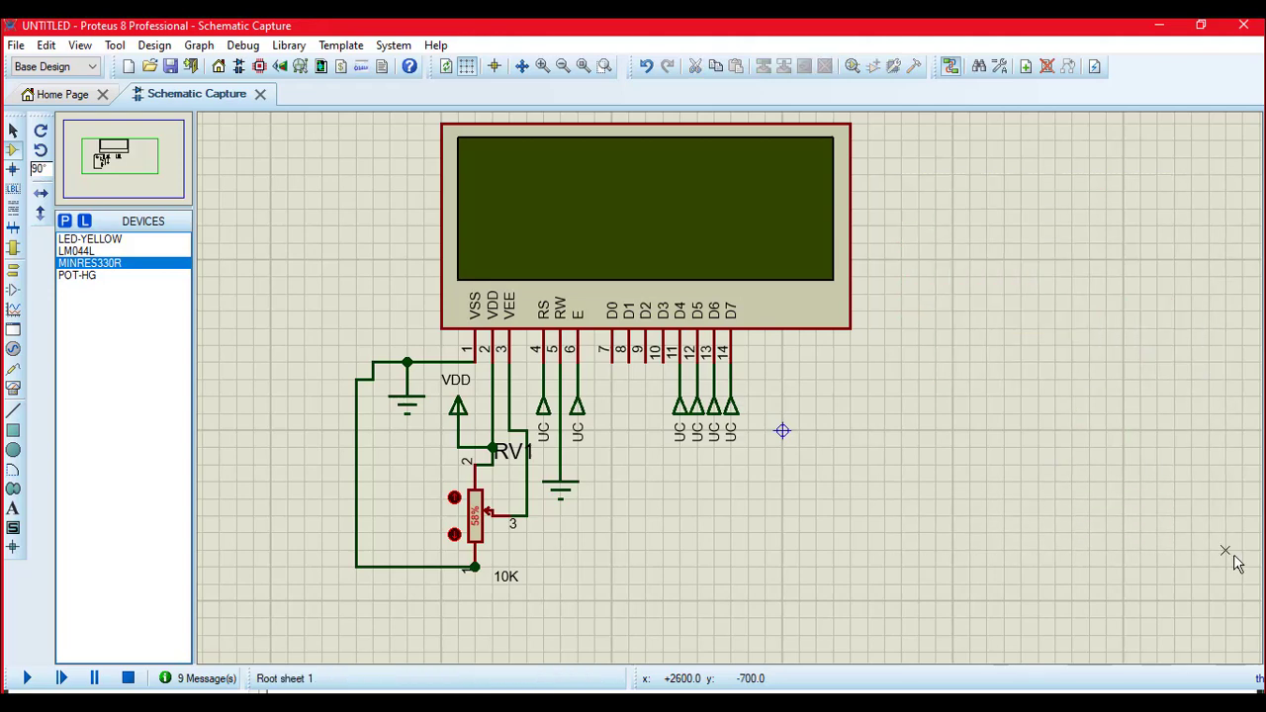
Step: Search the device library for the 16F877 microcontroller
mouse_move(117, 153)
mouse_down()
mouse_move(102, 164)
mouse_move(103, 139)
mouse_move(107, 164)
mouse_up()
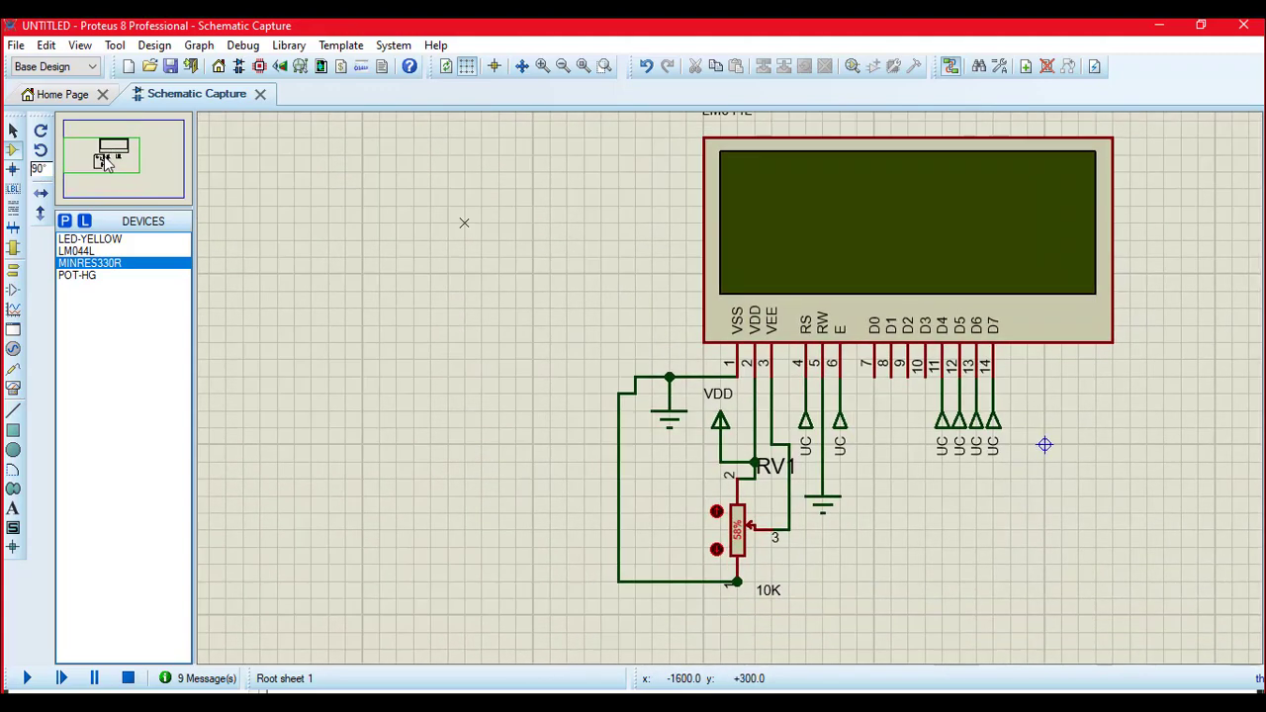
click(65, 223)
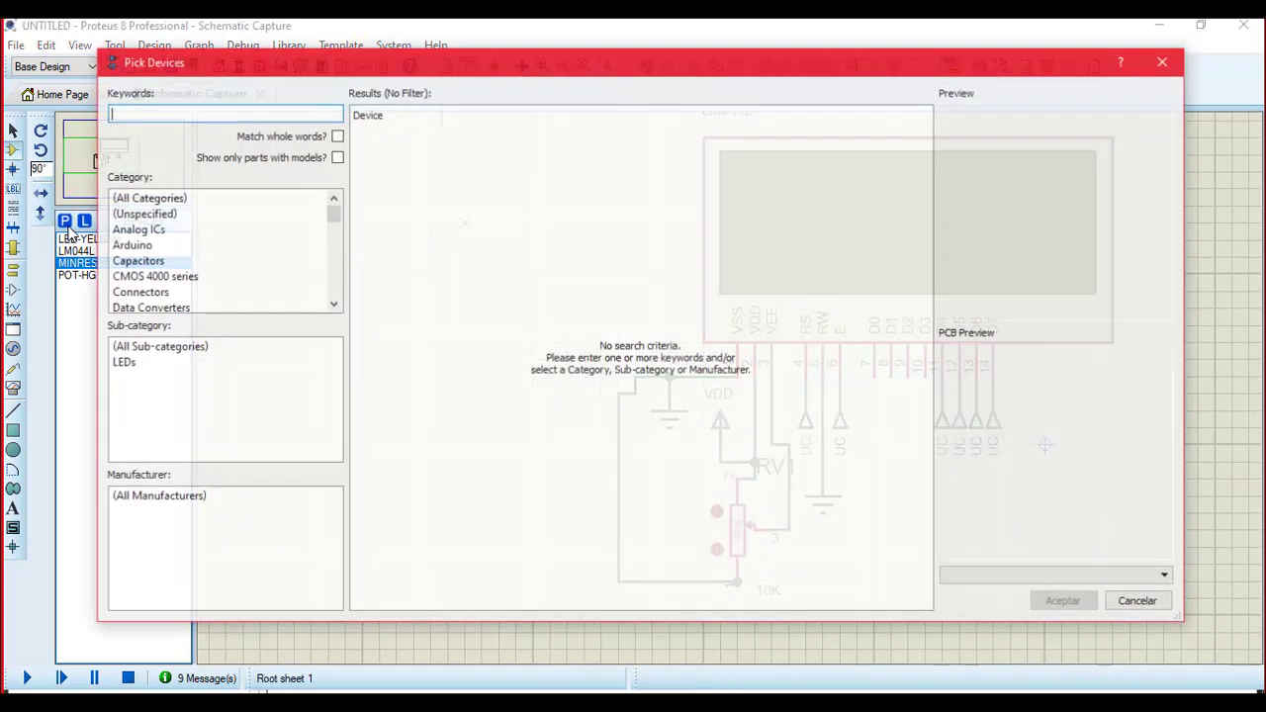
text(16F)
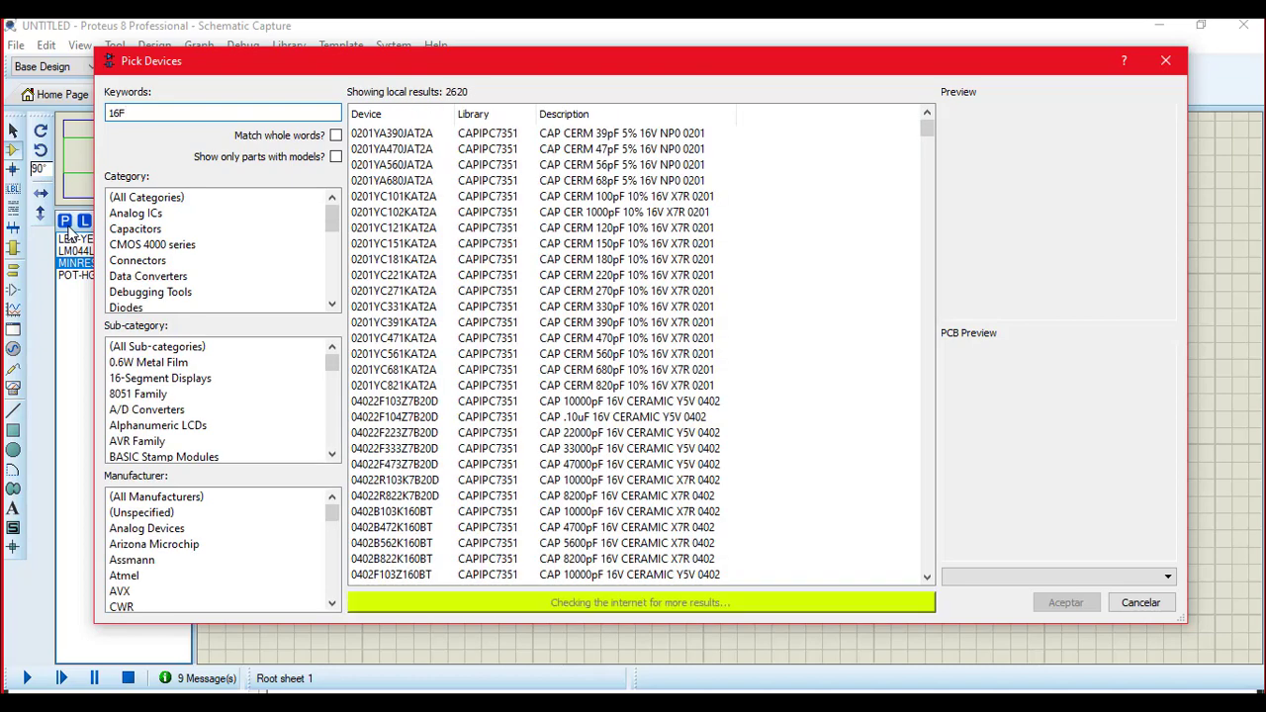
text(877)
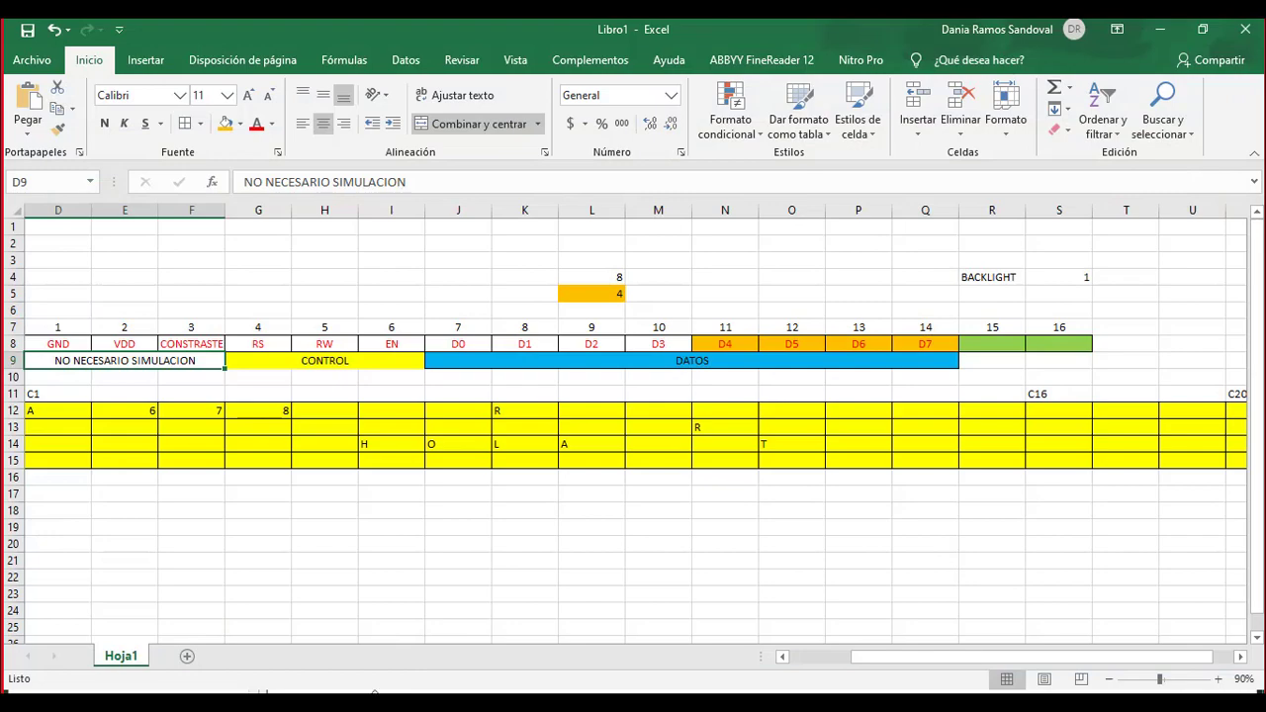
Step: Discard the unsaved Excel workbook Libro1 and reopen Proteus, recovering the autosaved UNTITLED project
mouse_move(341, 702)
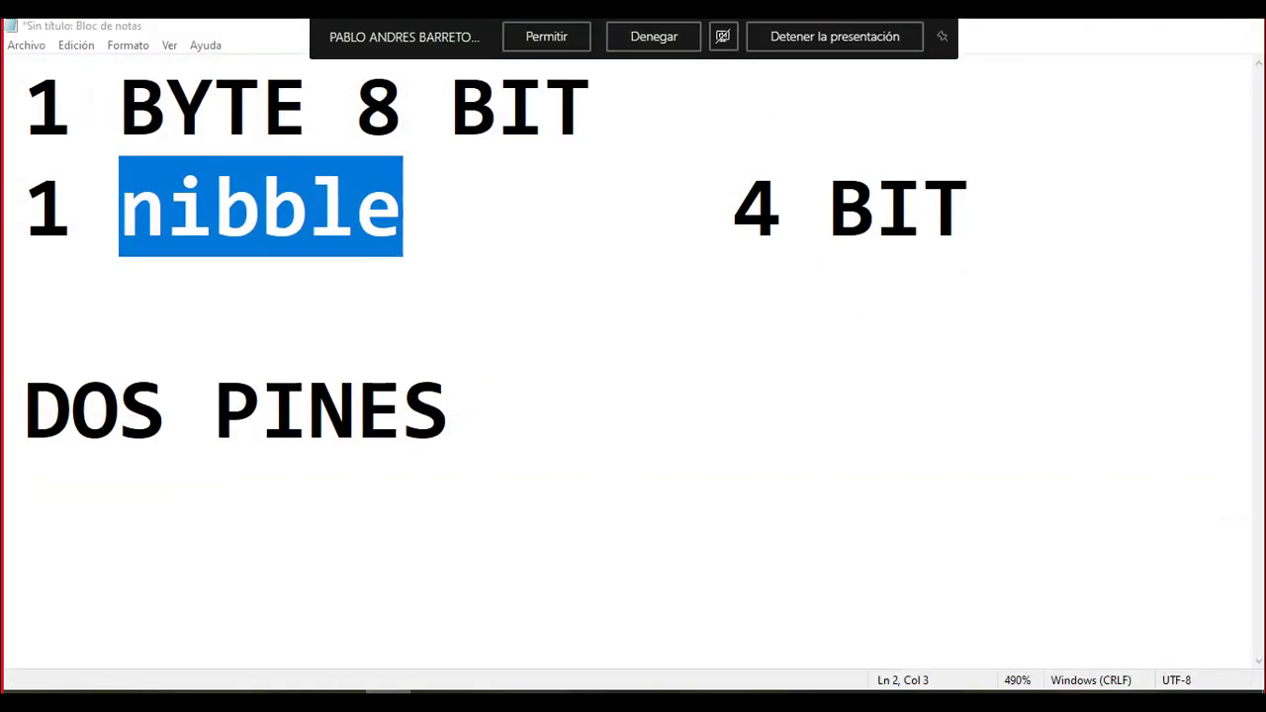
key(super)
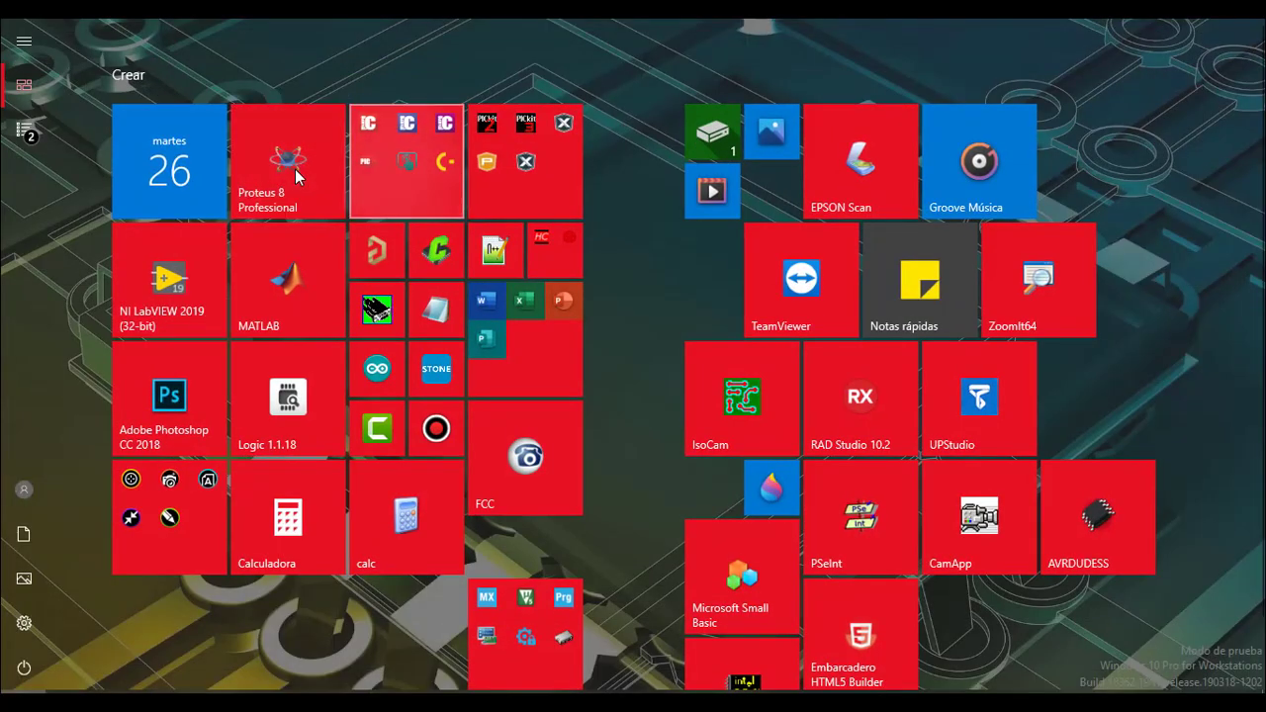
key(Escape)
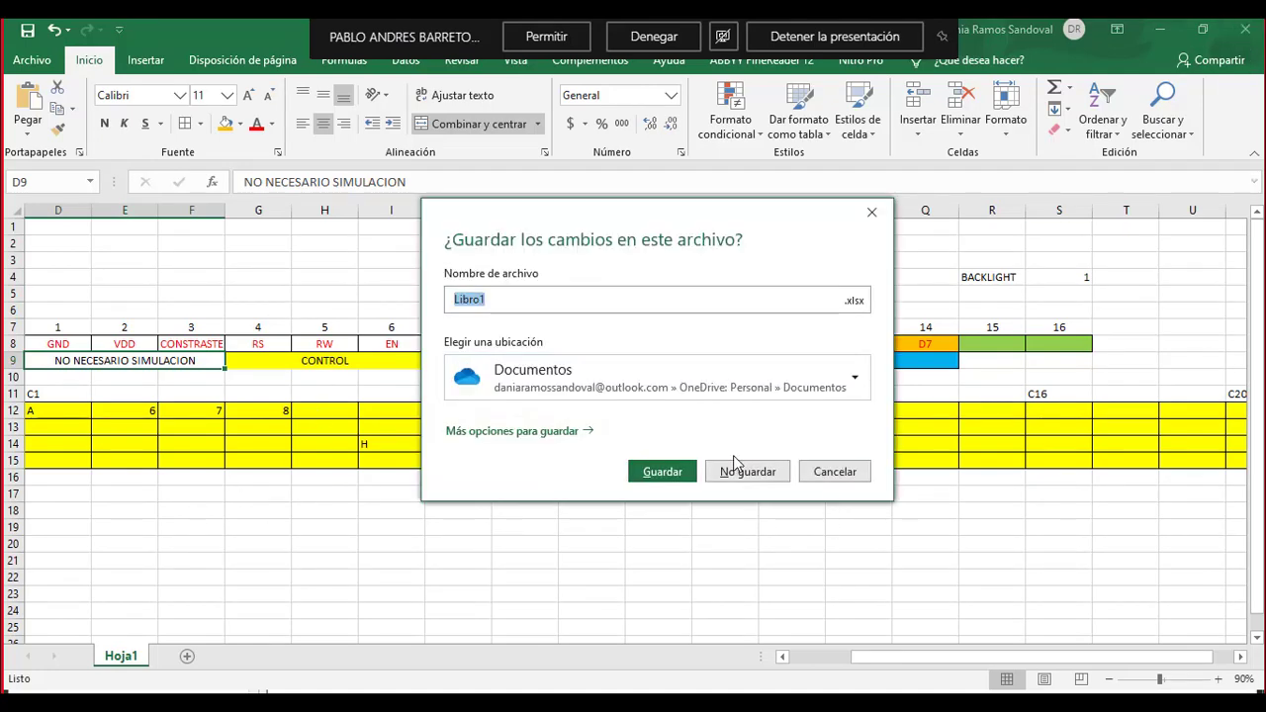
click(750, 475)
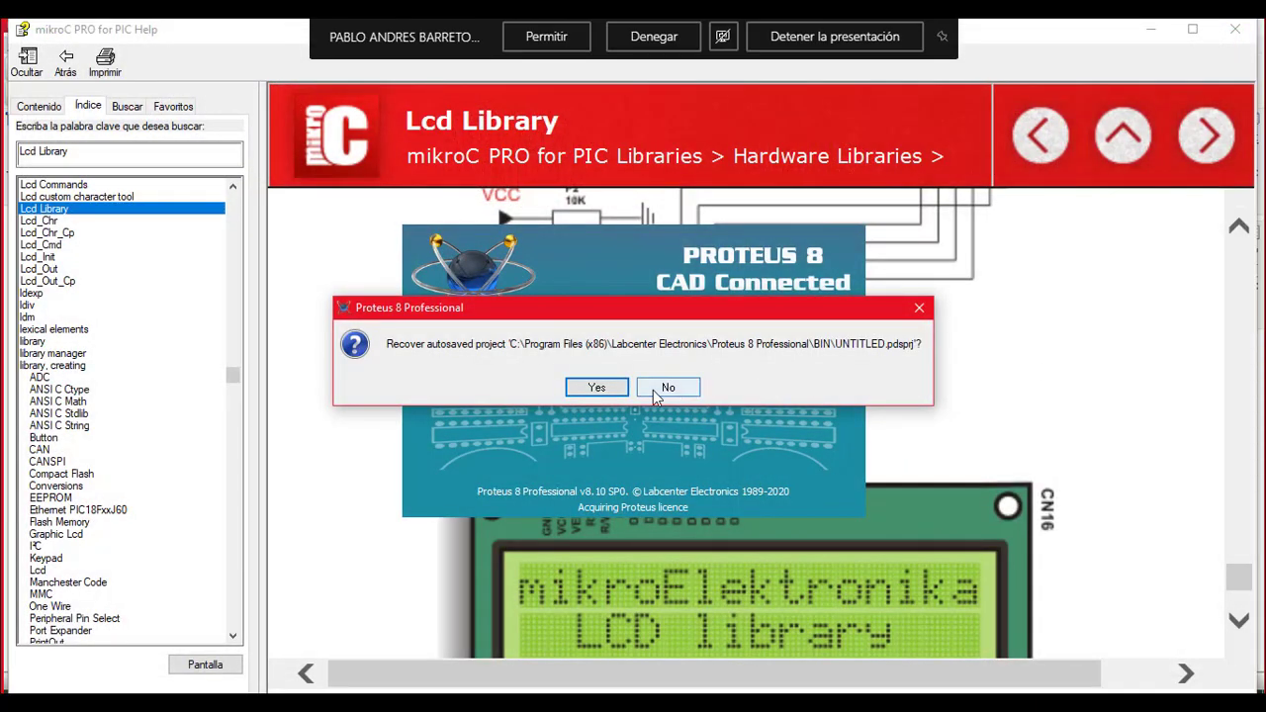
click(602, 388)
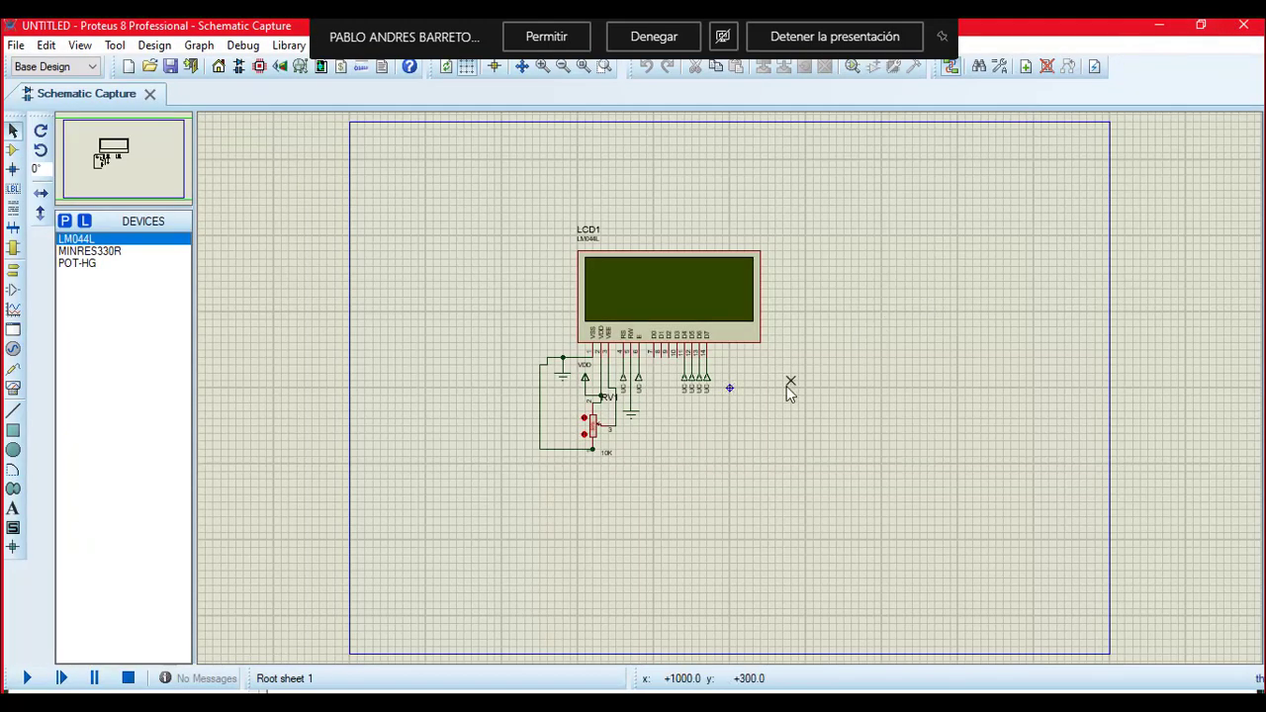
Step: Add the PIC16F877A from the device library and place it below the LCD and potentiometer circuit
scroll(788, 391, up, 2)
drag(139, 163, 115, 176)
click(13, 151)
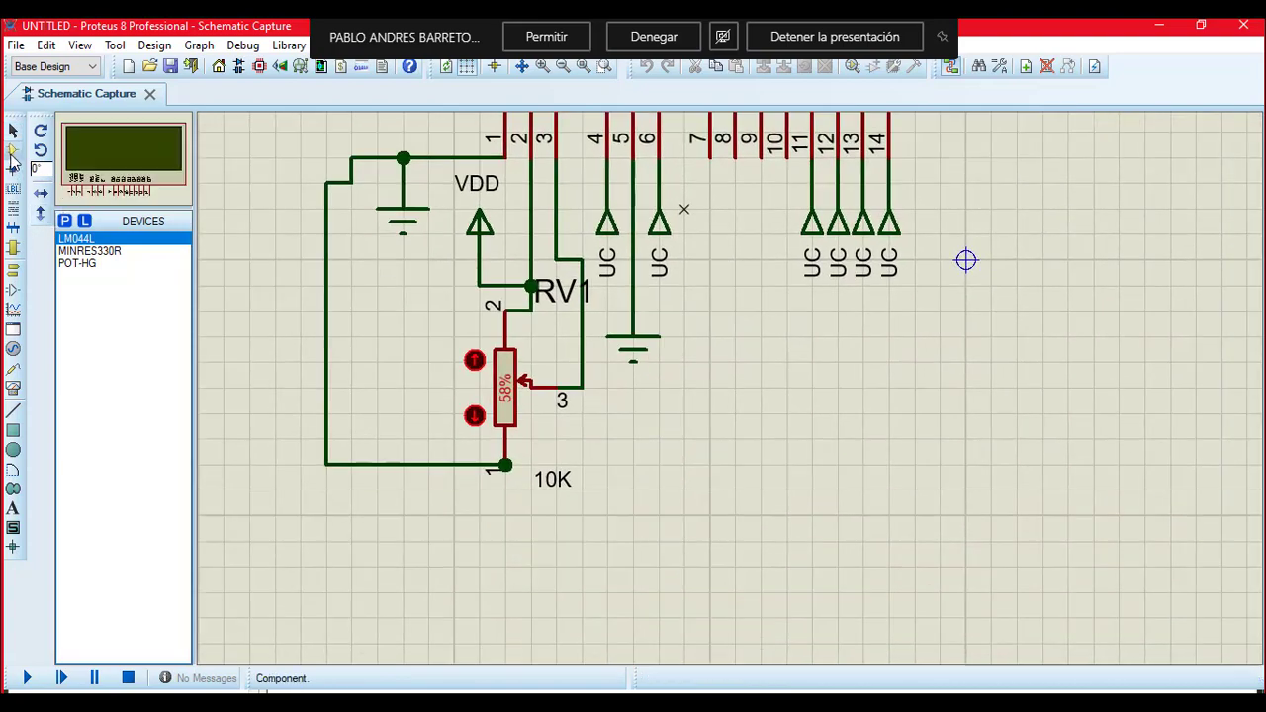
click(64, 222)
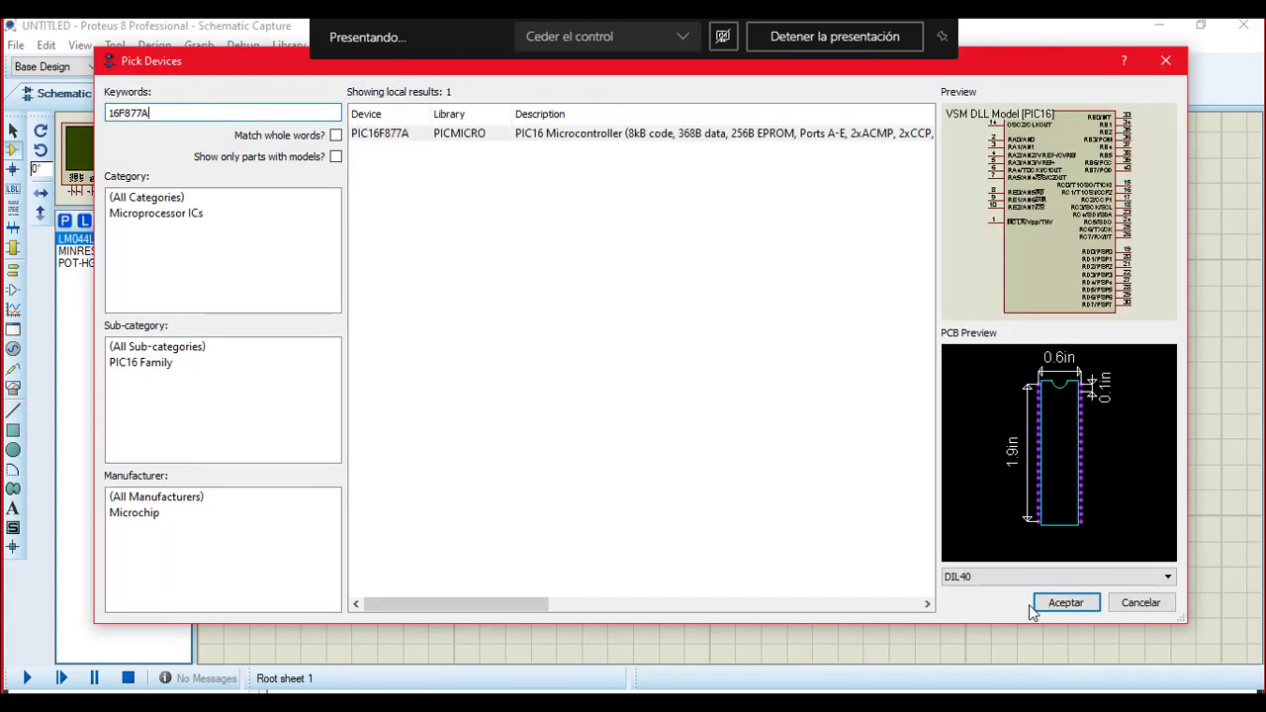
click(1052, 605)
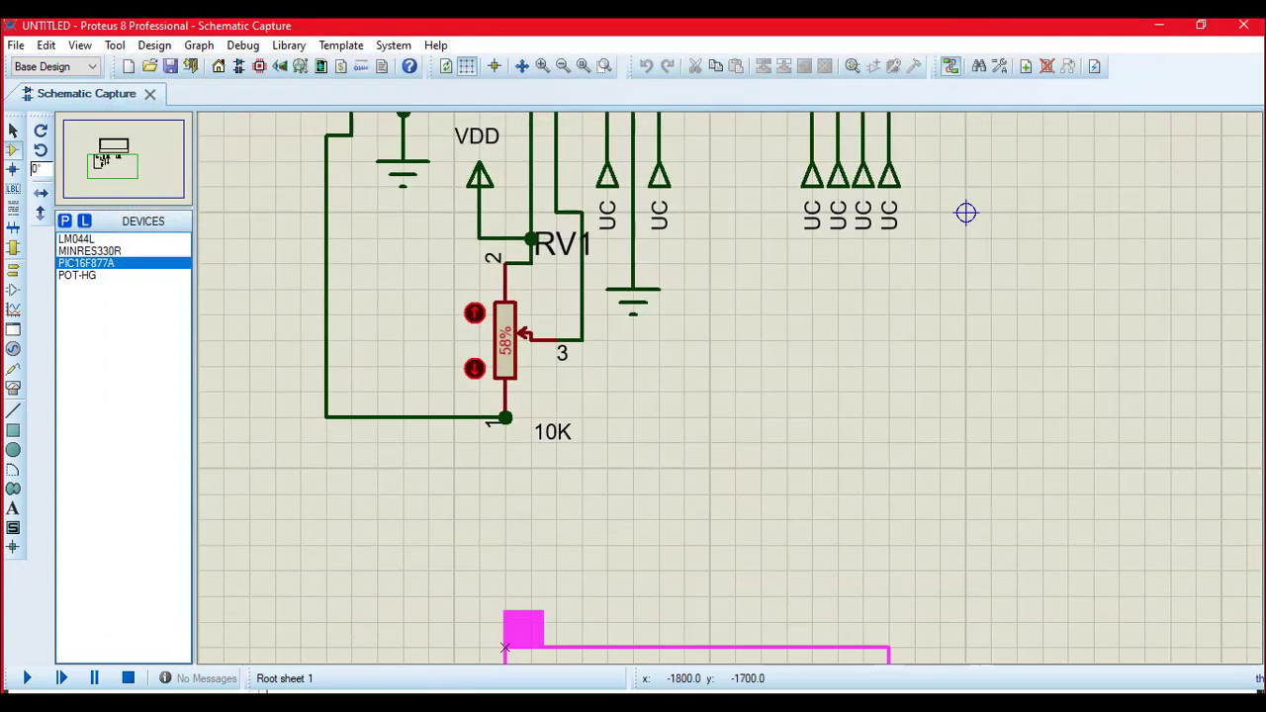
click(374, 318)
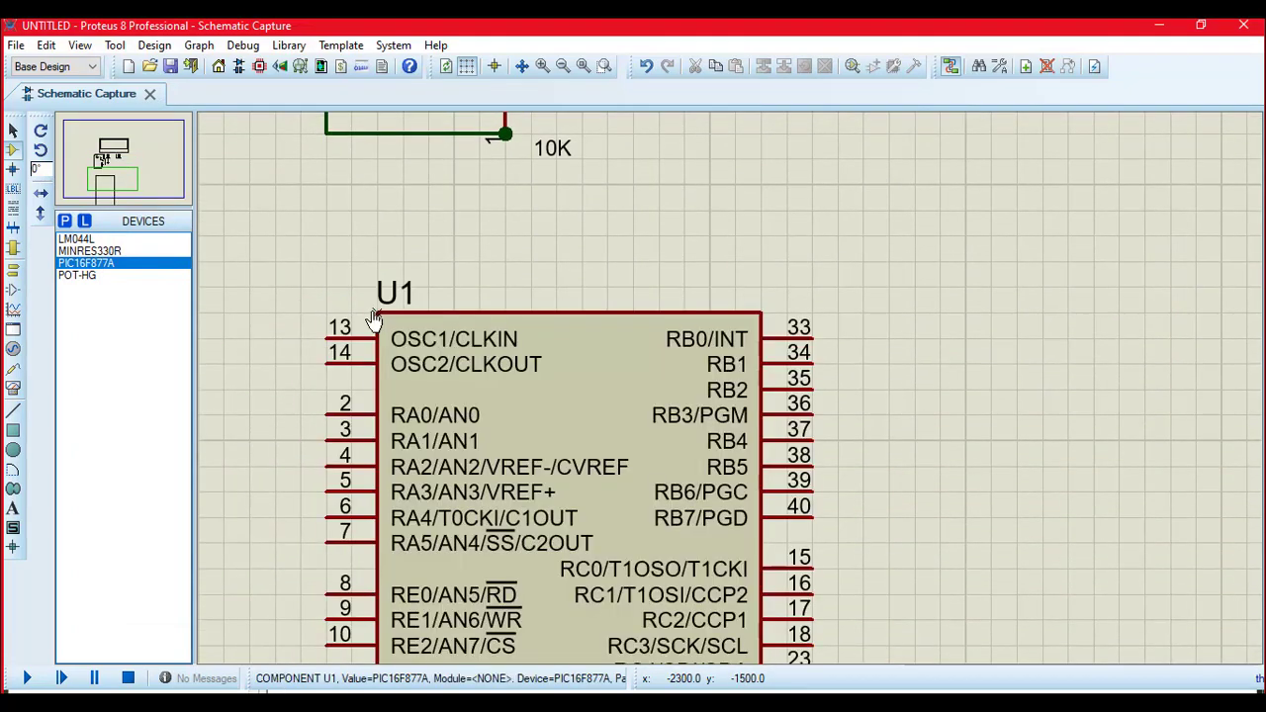
Step: Rename the terminals on the LCD's RS and E pins to RS and EN
click(115, 138)
mouse_move(116, 139)
mouse_down()
mouse_move(116, 126)
mouse_move(112, 156)
mouse_up()
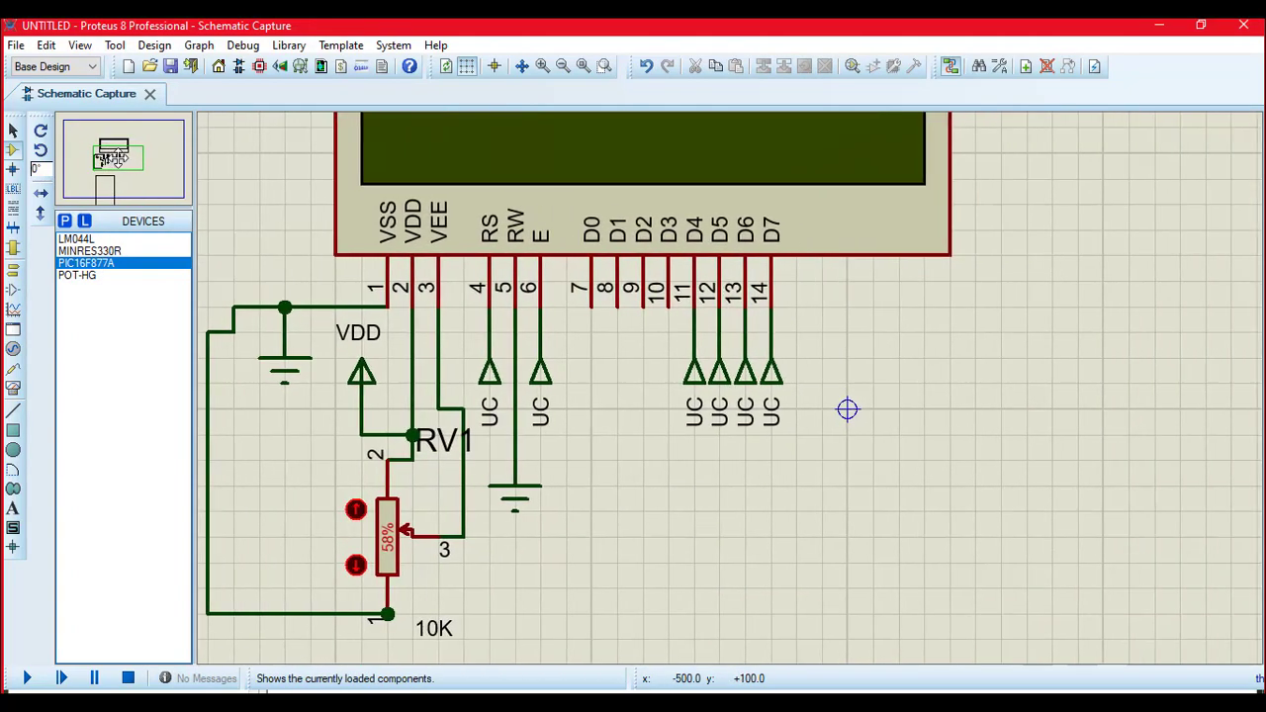
double_click(489, 380)
text(RS)
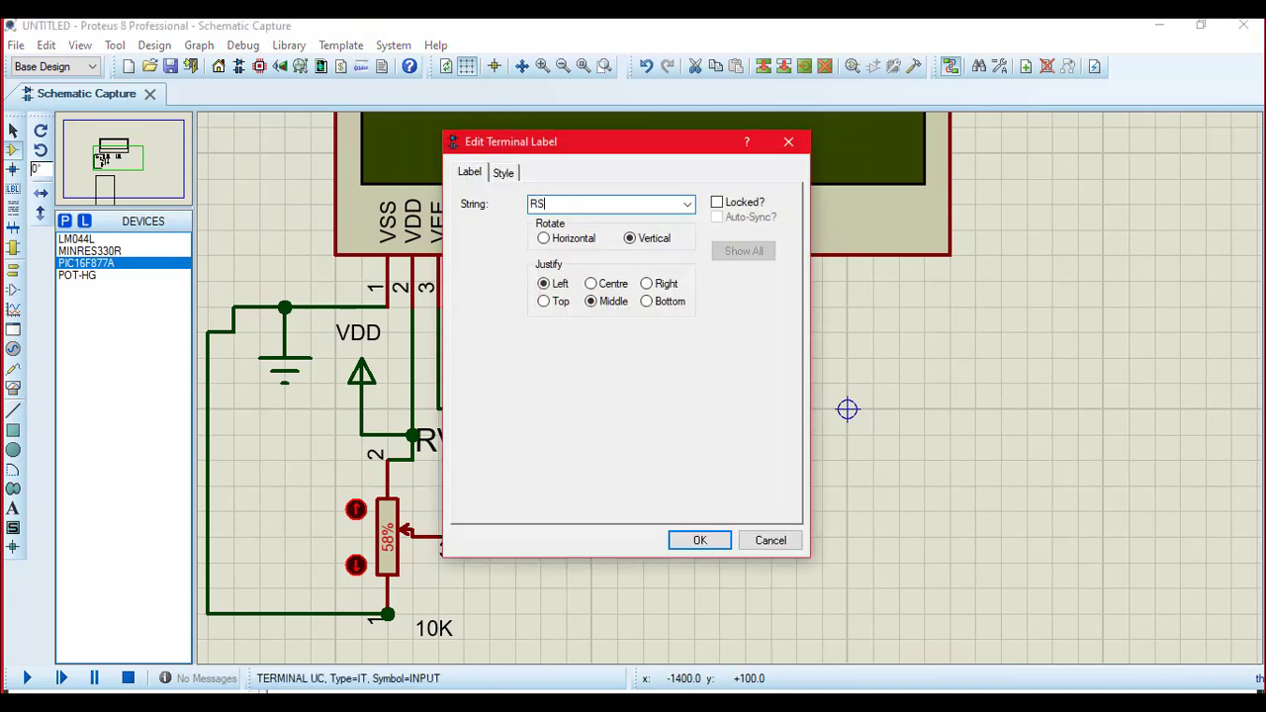
key(Return)
double_click(539, 405)
text(EN)
key(Return)
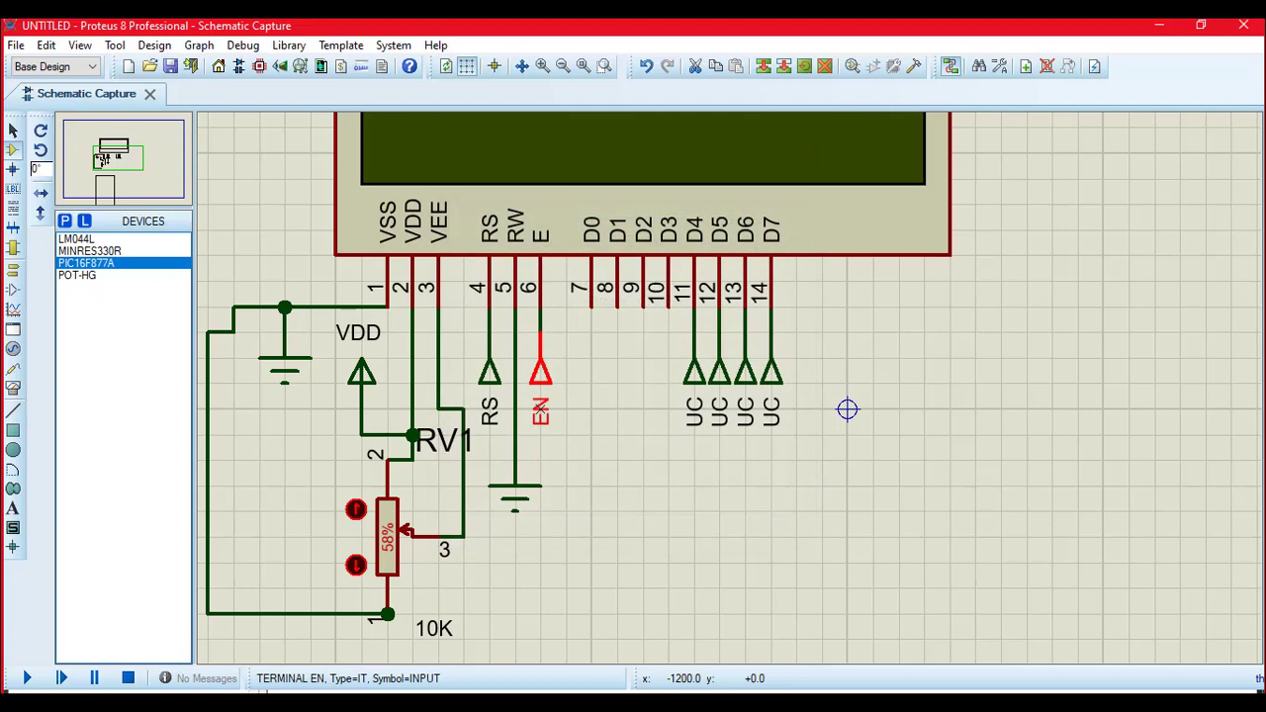
Step: Rename the terminals on LCD pins 11 and 12 to D4 and D5
double_click(693, 434)
text(D4)
key(Return)
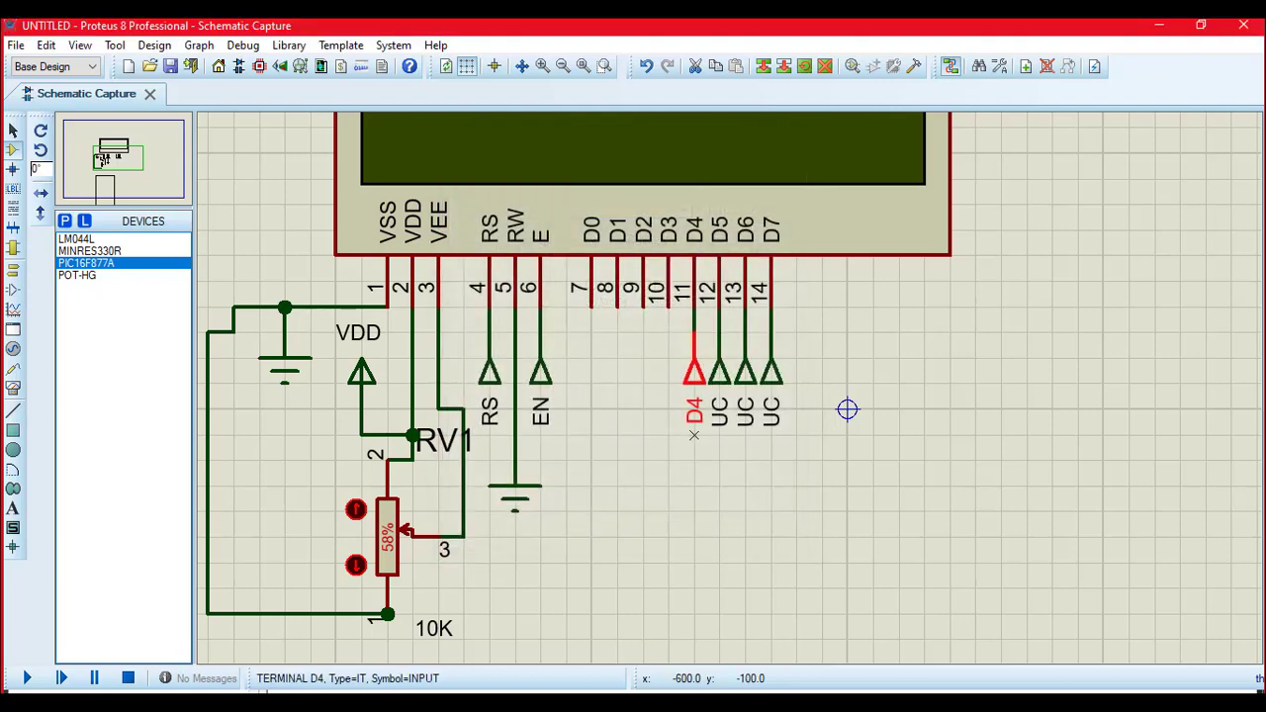
double_click(718, 434)
text(D5)
key(Return)
Step: Rename the terminals on LCD pins 13 and 14 to D6 and D7
double_click(743, 433)
text(D)
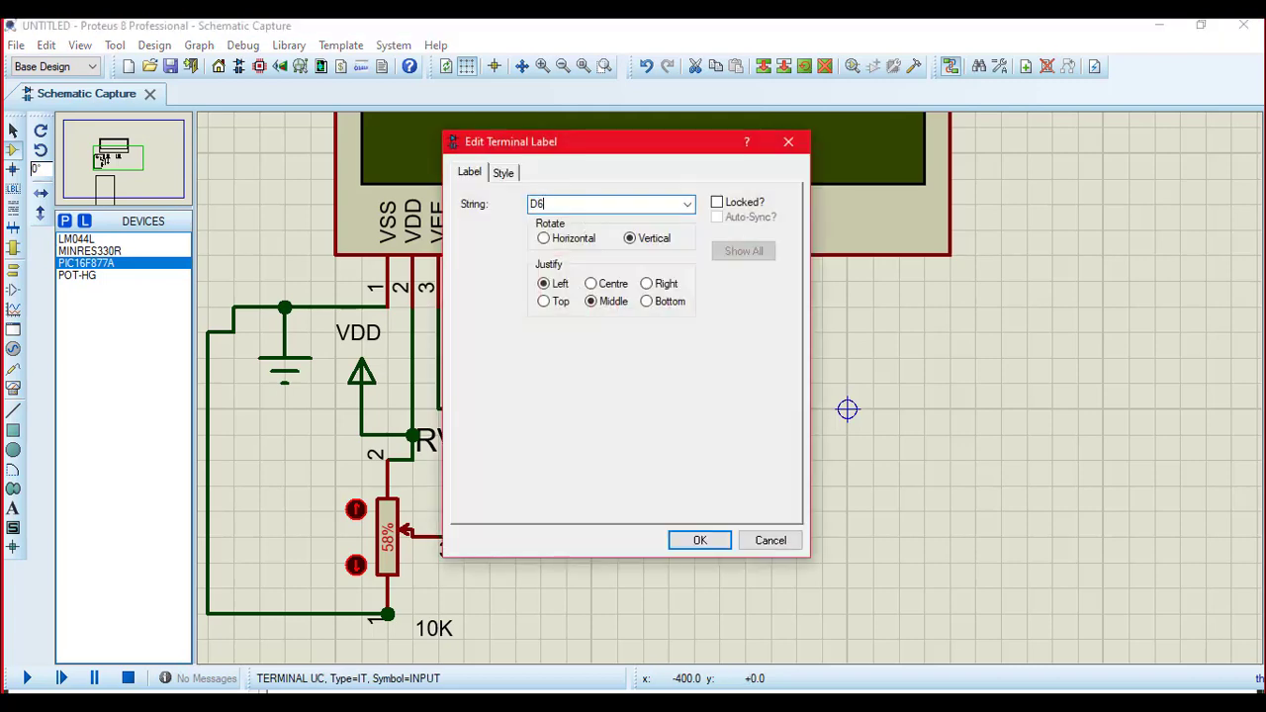
text(6)
key(Return)
double_click(767, 434)
text(D7)
key(Return)
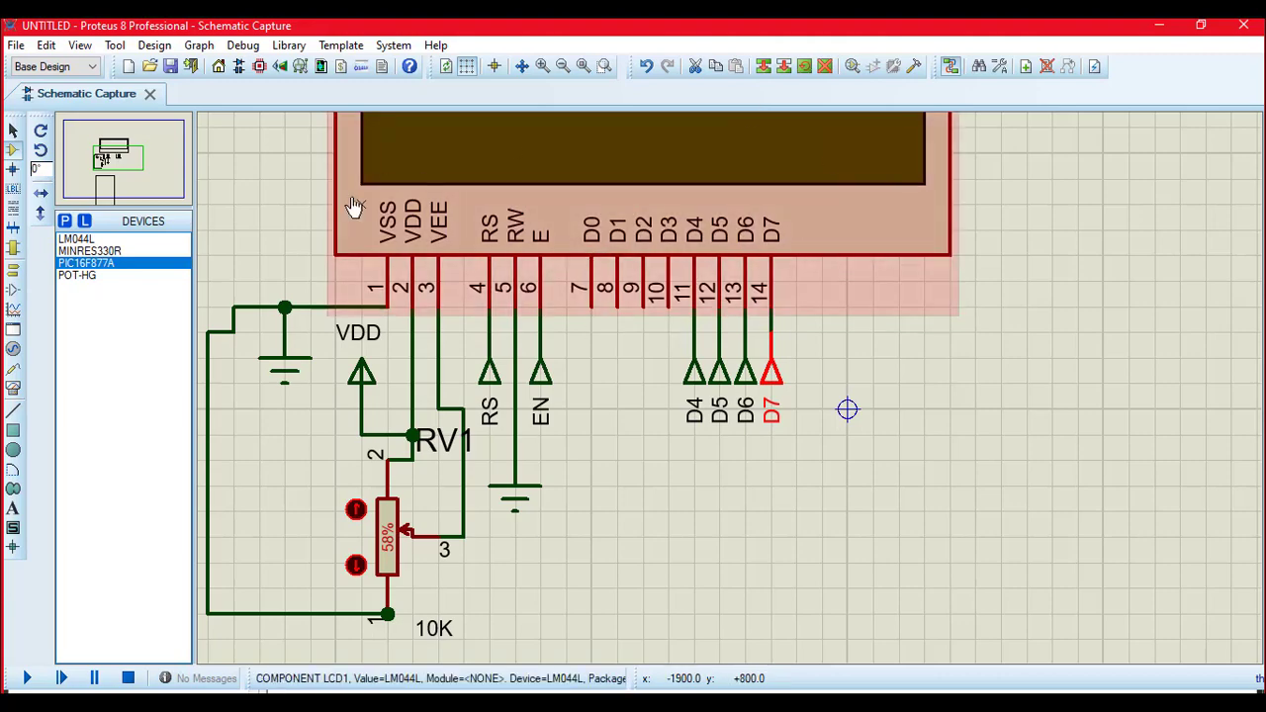
Step: Place a power terminal beside the PIC16F877A and wire it to the MCLR/Vpp/THV pin (pin 1)
drag(119, 158, 108, 191)
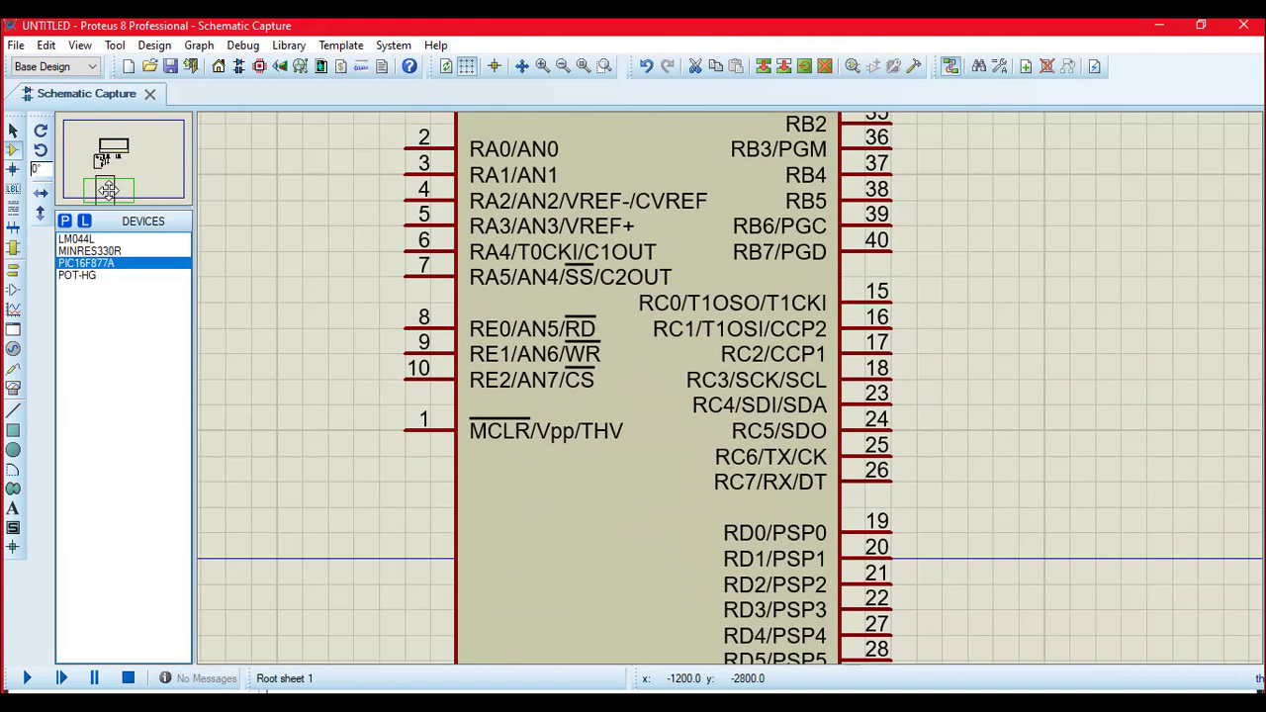
click(13, 269)
click(94, 287)
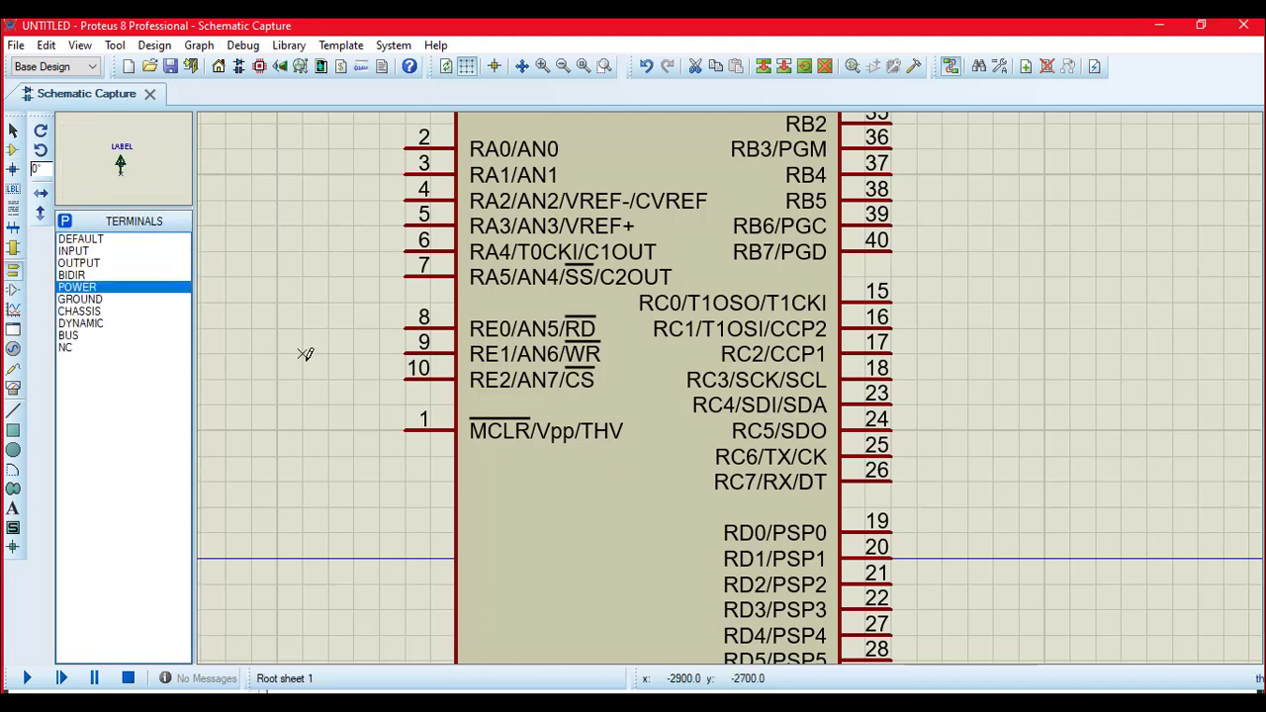
click(327, 406)
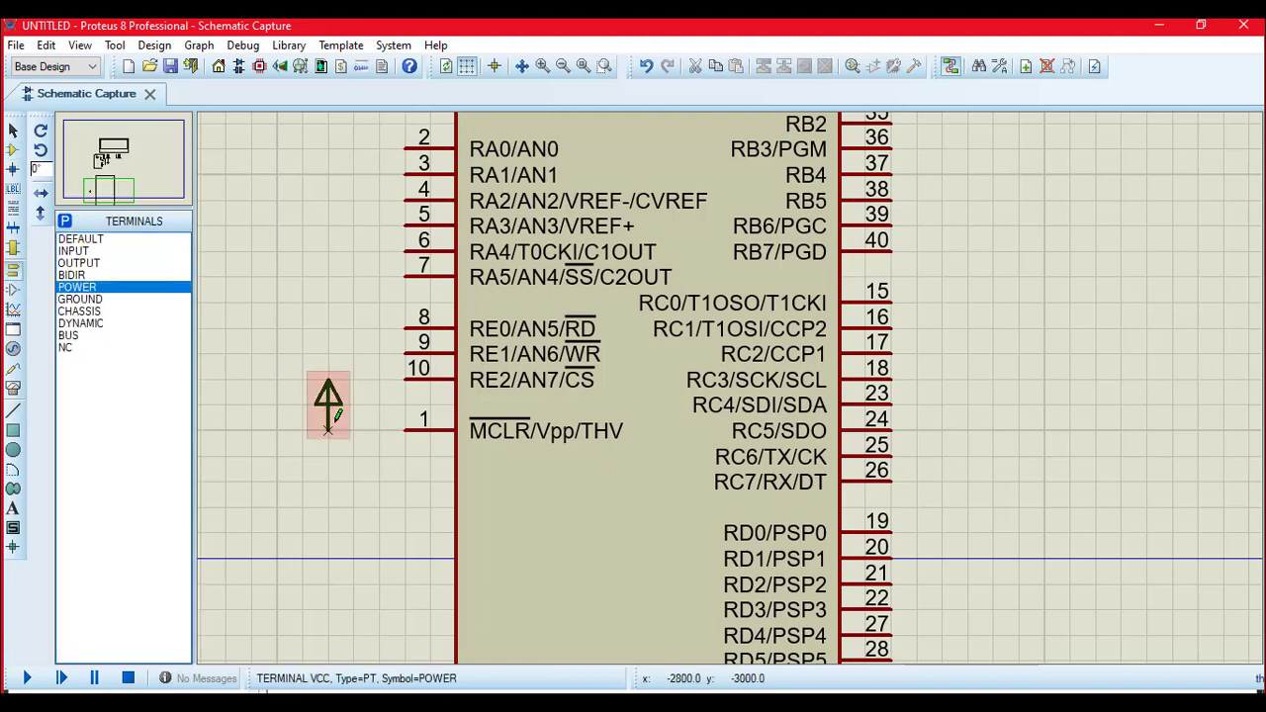
click(328, 429)
click(404, 408)
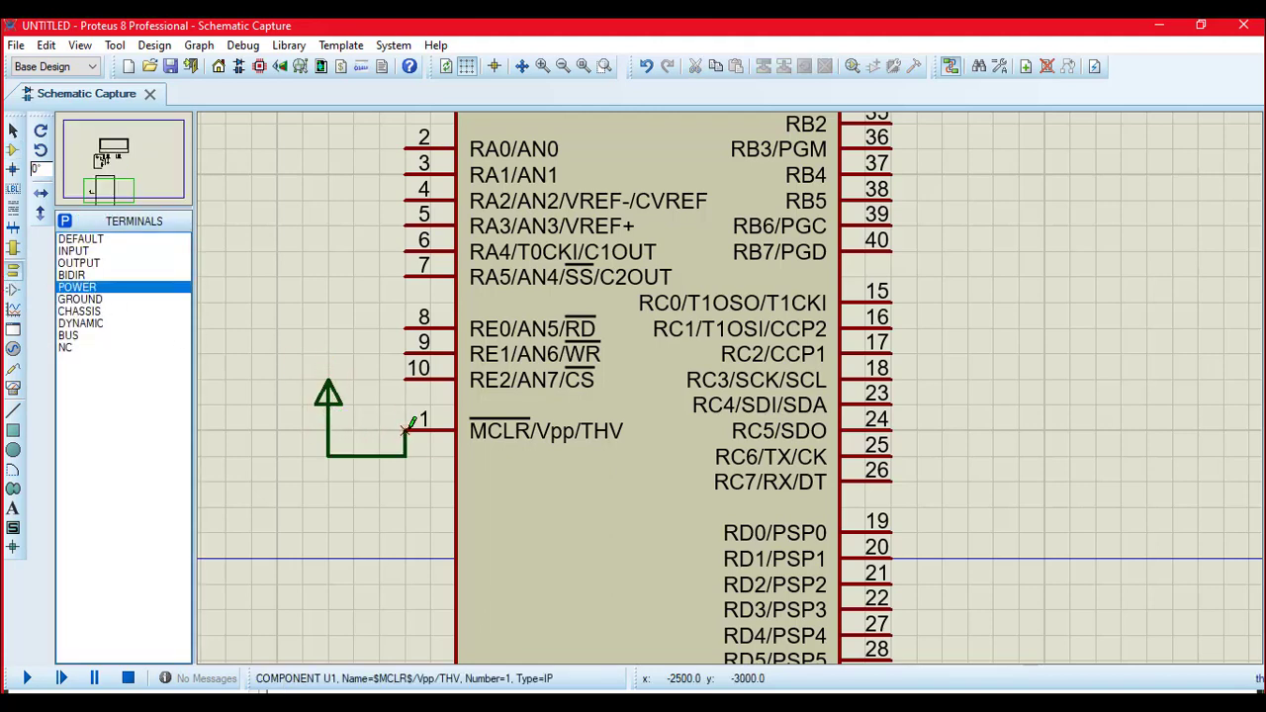
Step: Label the power terminal wired to the MCLR pin as VDD
click(327, 398)
click(327, 399)
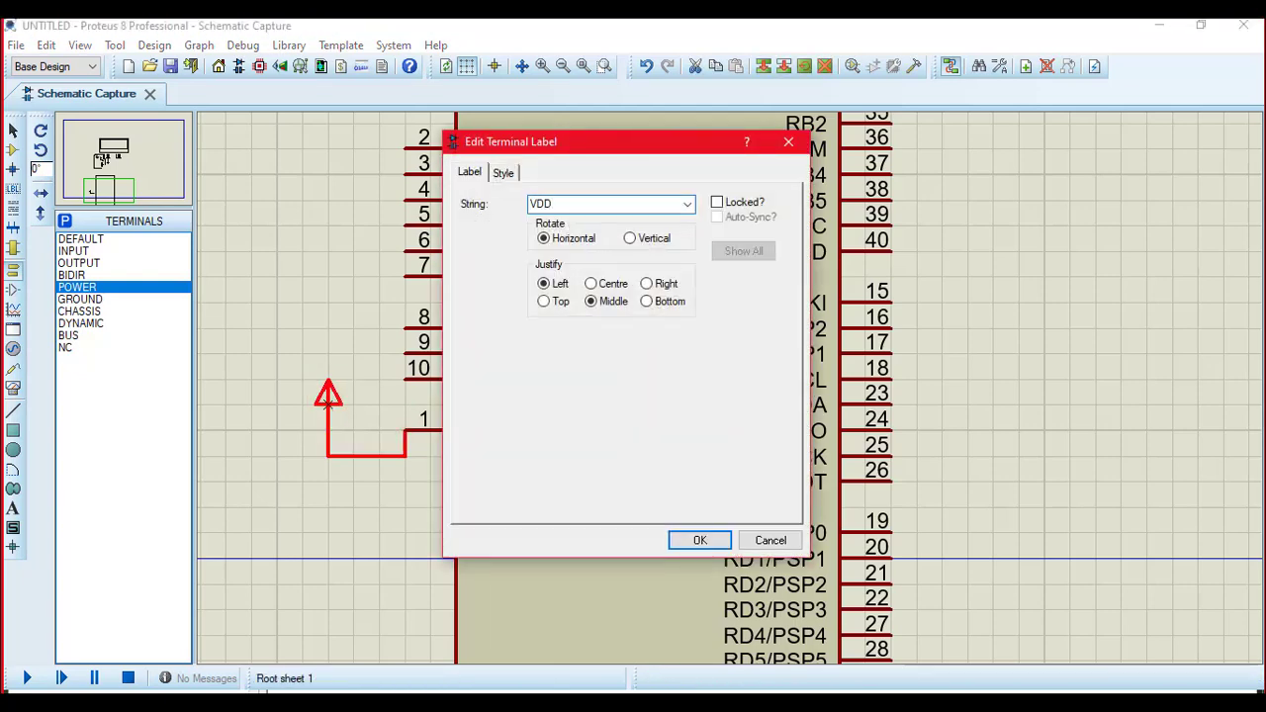
key(Return)
Step: Place an output terminal beside the PIC's RB0/INT pin (pin 33) and wire the two together
click(113, 161)
mouse_move(114, 162)
mouse_down()
mouse_move(130, 198)
mouse_move(124, 180)
mouse_up()
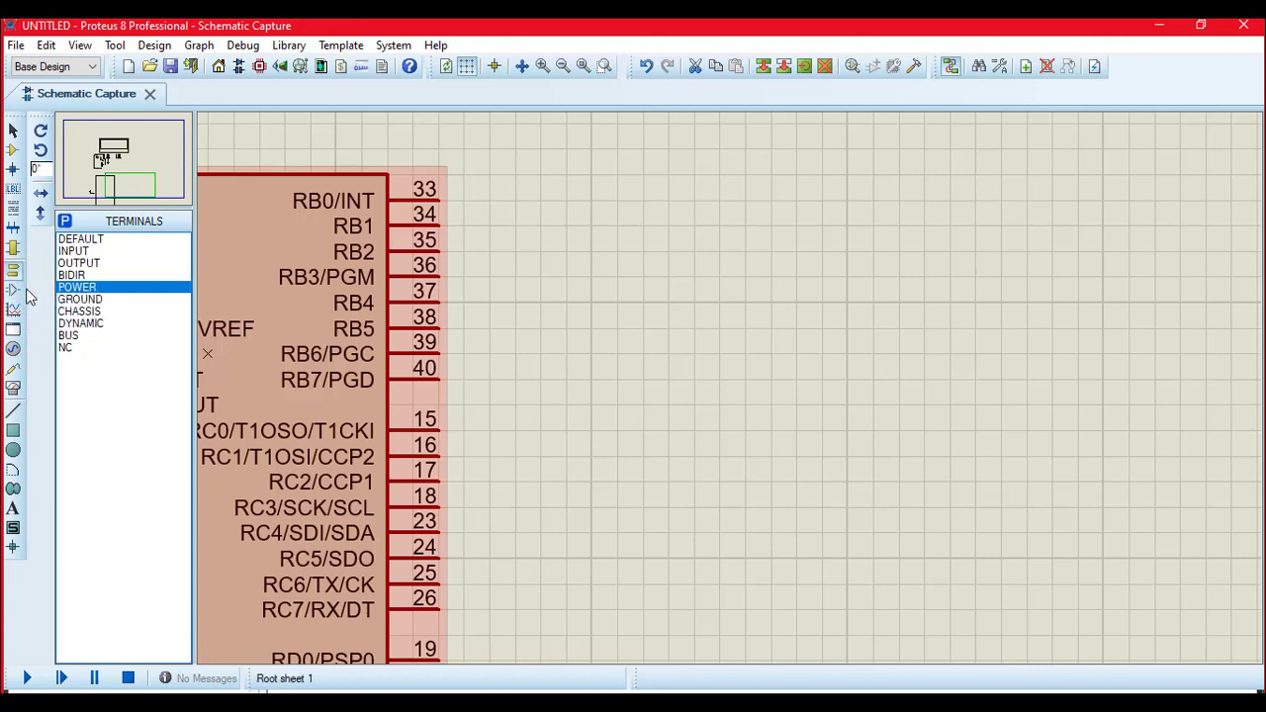
click(83, 264)
click(512, 174)
click(514, 201)
click(441, 200)
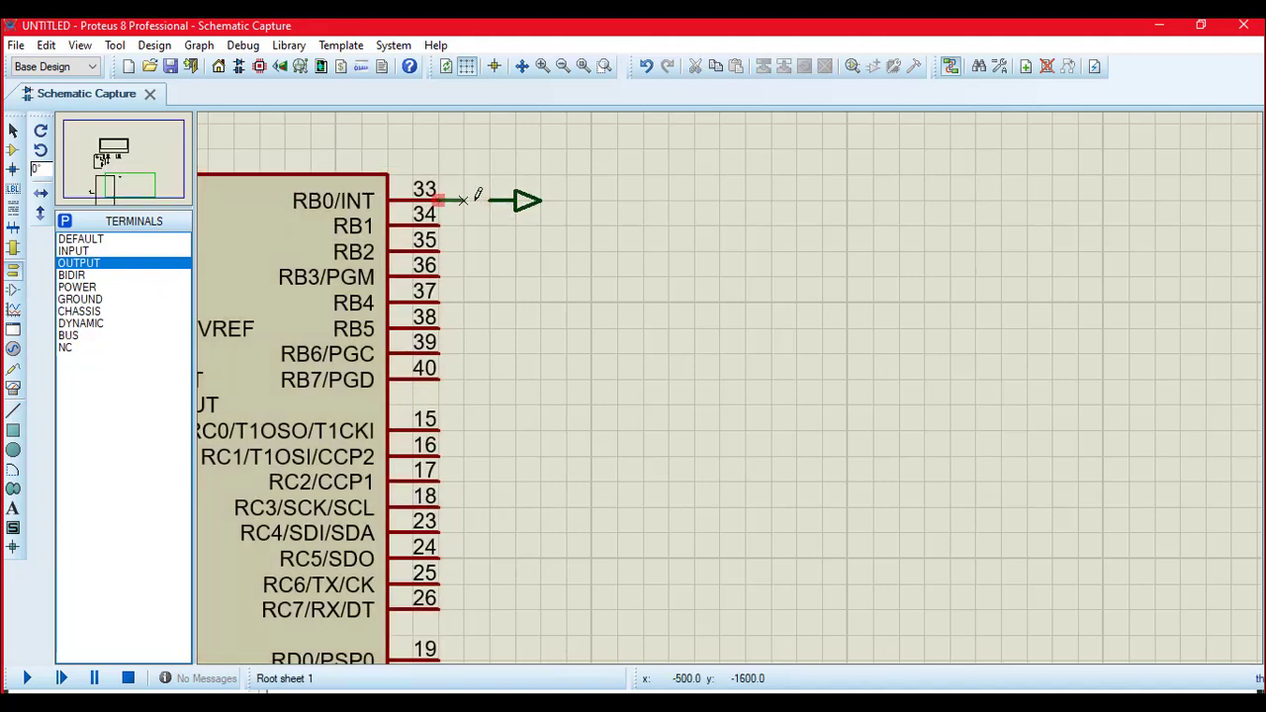
click(500, 201)
Step: Add output terminals wired to the PIC's RB3/PGM (pin 36) and RB6/PGC (pin 39) pins
click(515, 277)
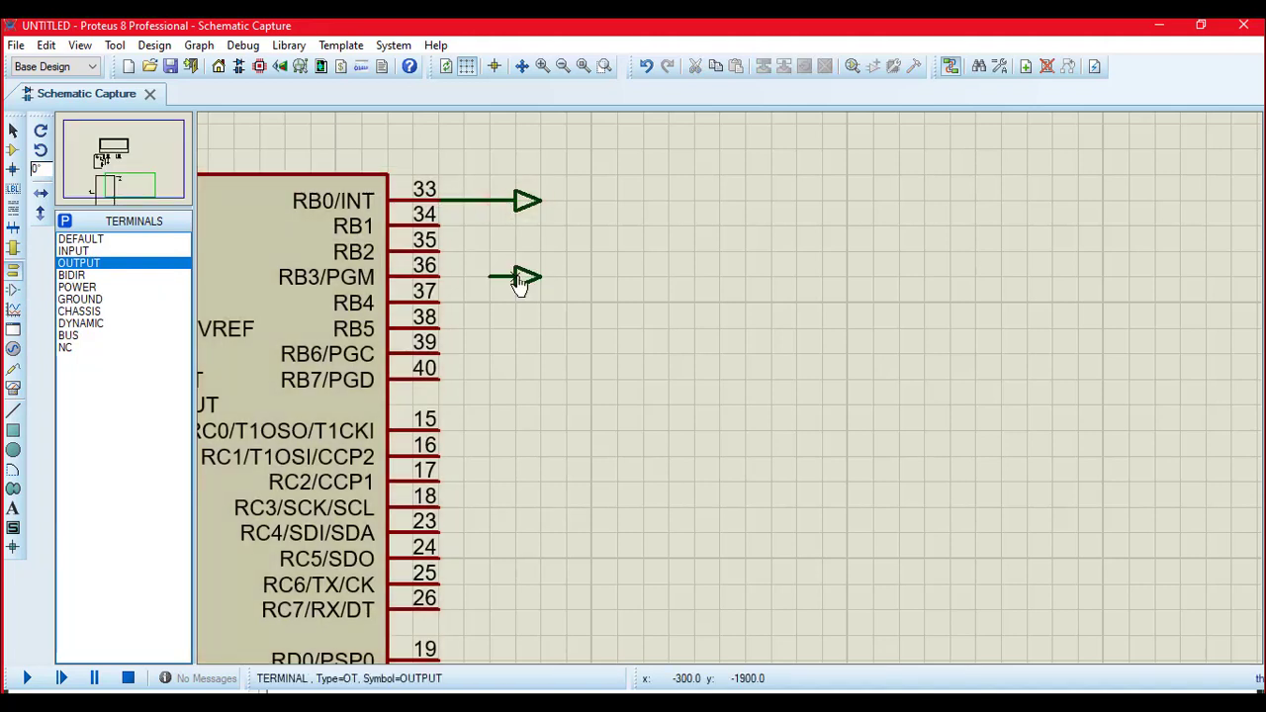
click(441, 277)
click(490, 277)
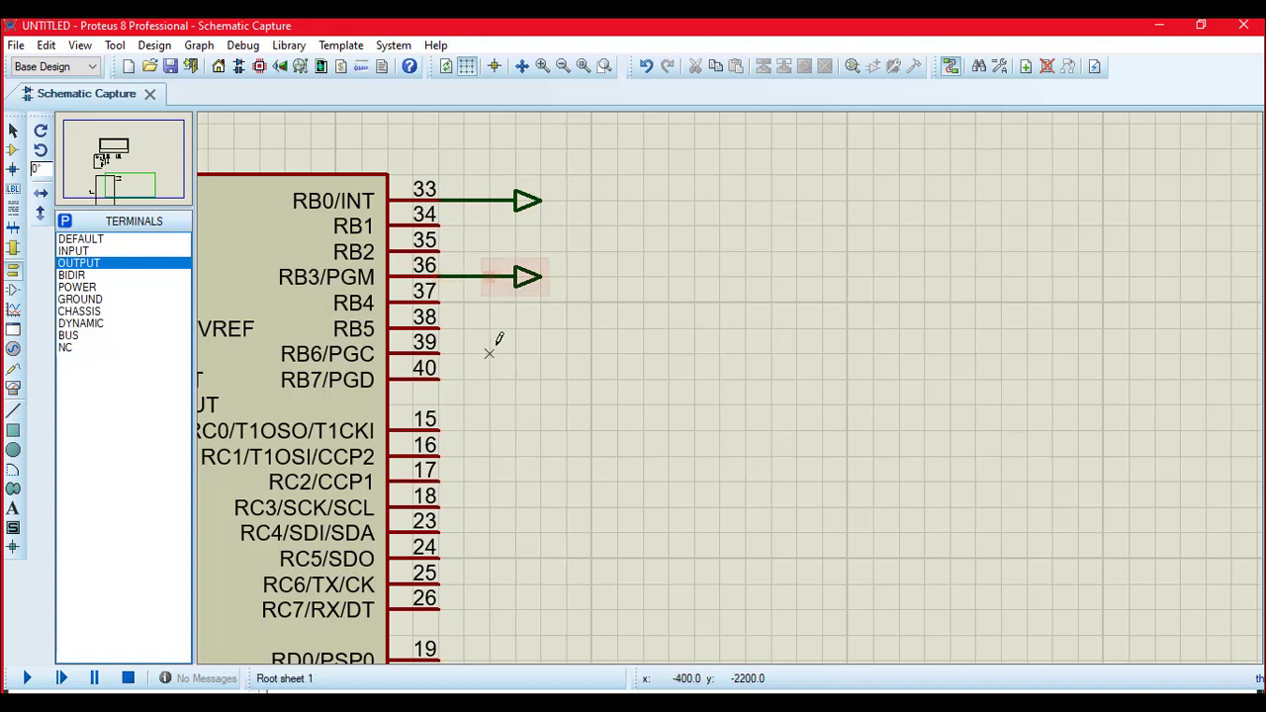
click(515, 353)
click(441, 353)
click(489, 353)
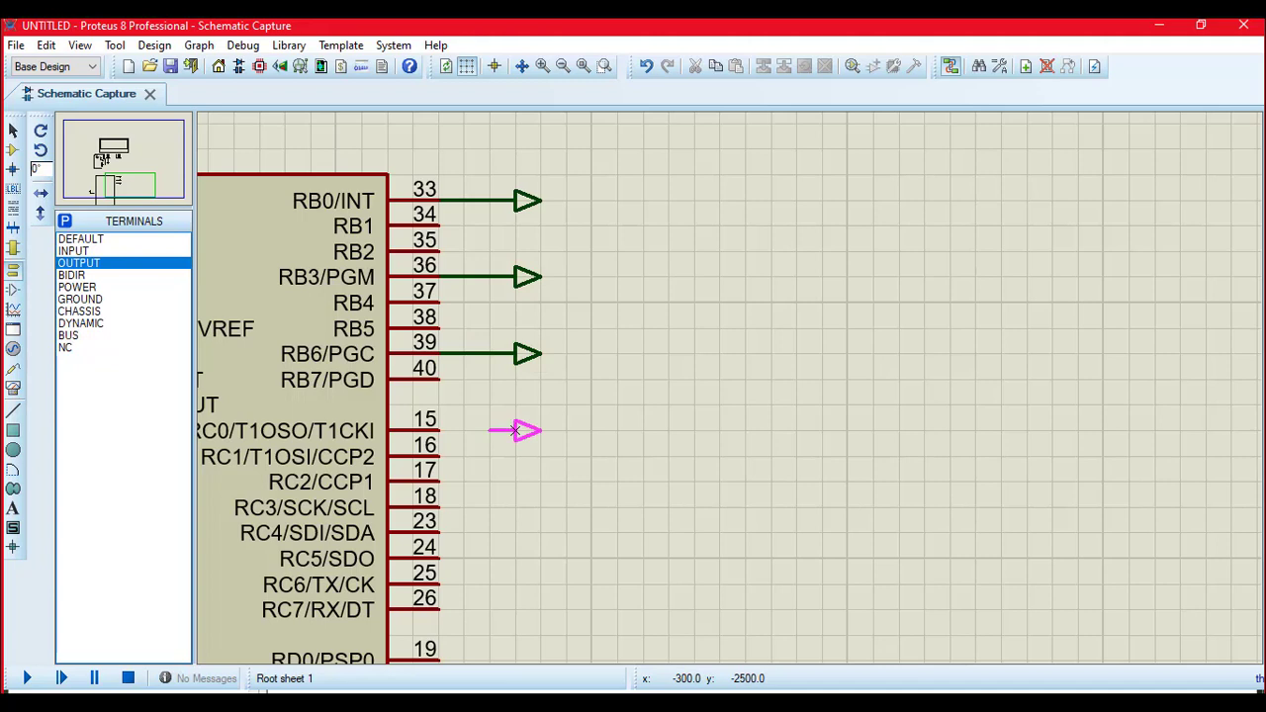
Step: Add output terminals wired to the PIC's RC0 (pin 15), RC1 (pin 16) and RC3 (pin 18) pins
click(514, 431)
click(441, 430)
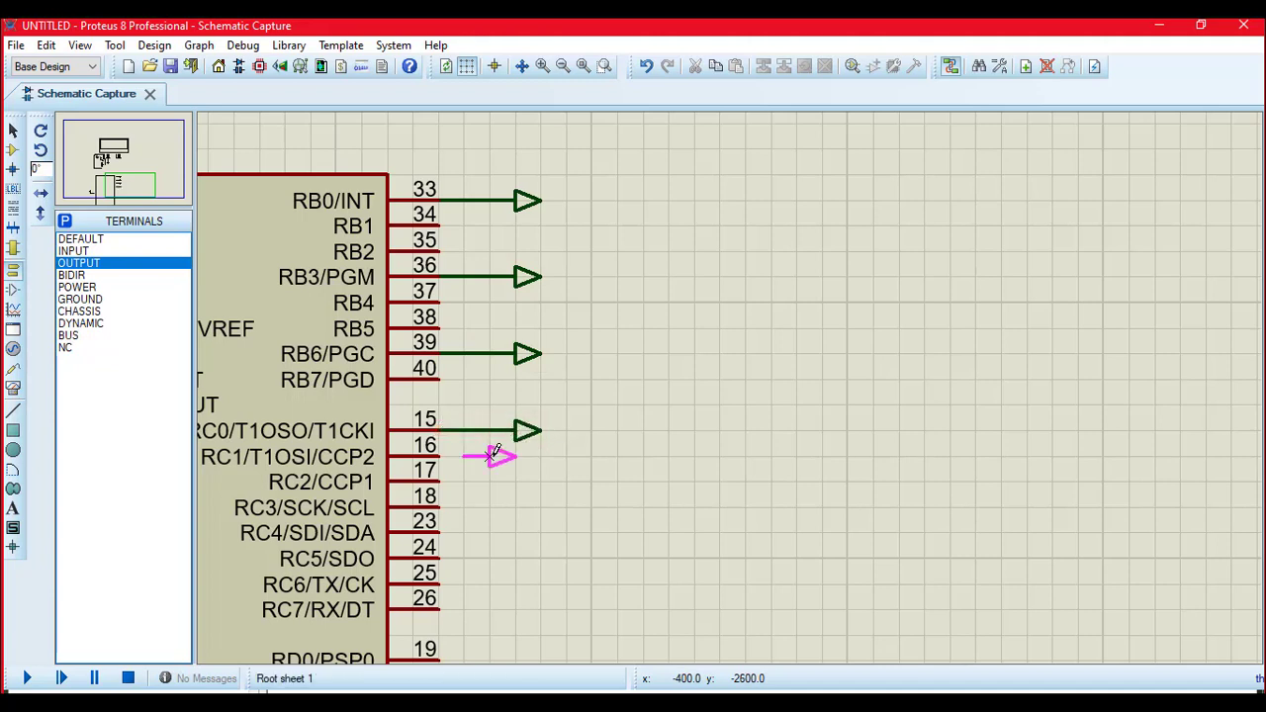
click(490, 456)
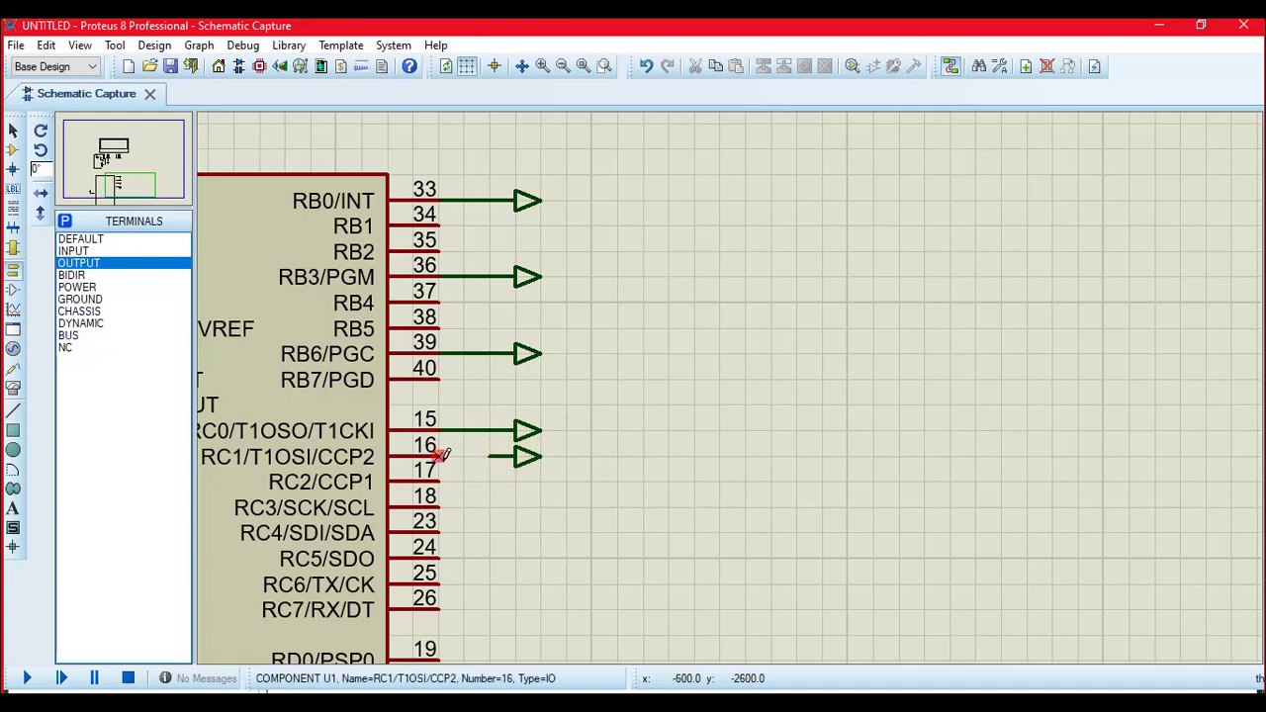
click(441, 456)
click(490, 456)
click(515, 508)
click(441, 508)
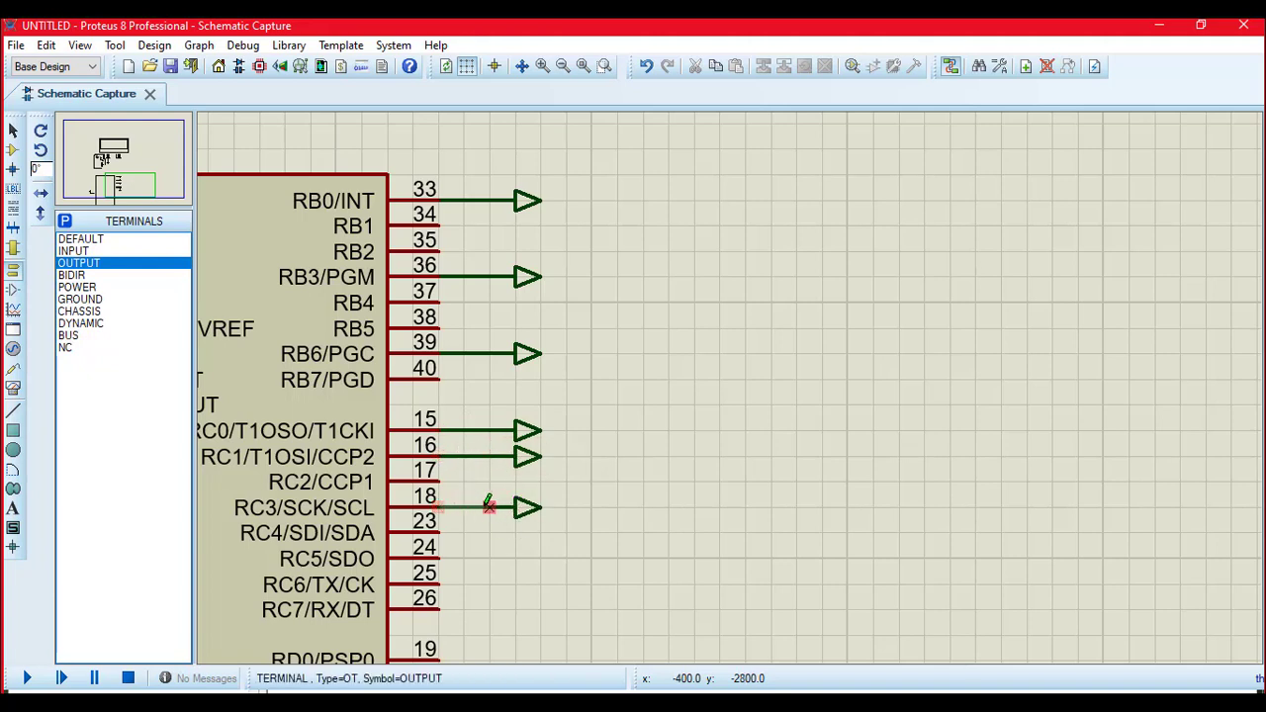
Step: Label the output terminals on the PIC's RB0 and RB3 pins RS and EN
double_click(529, 203)
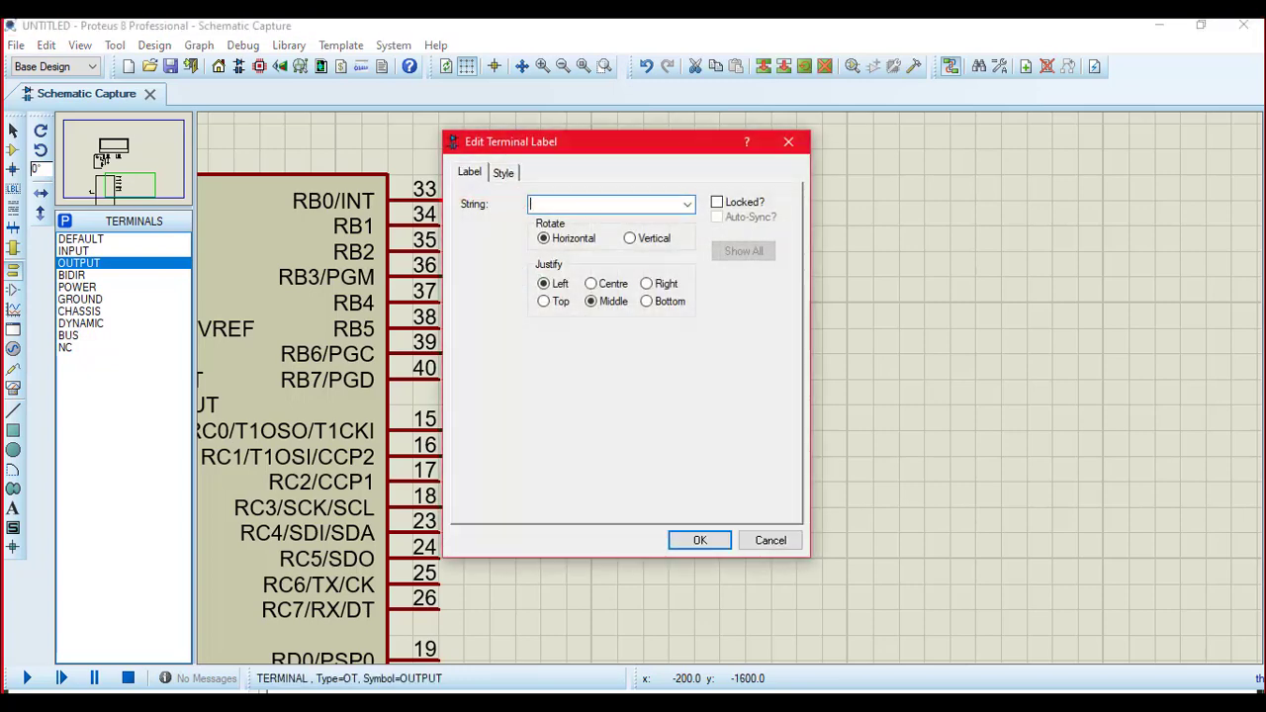
text(RS)
key(Return)
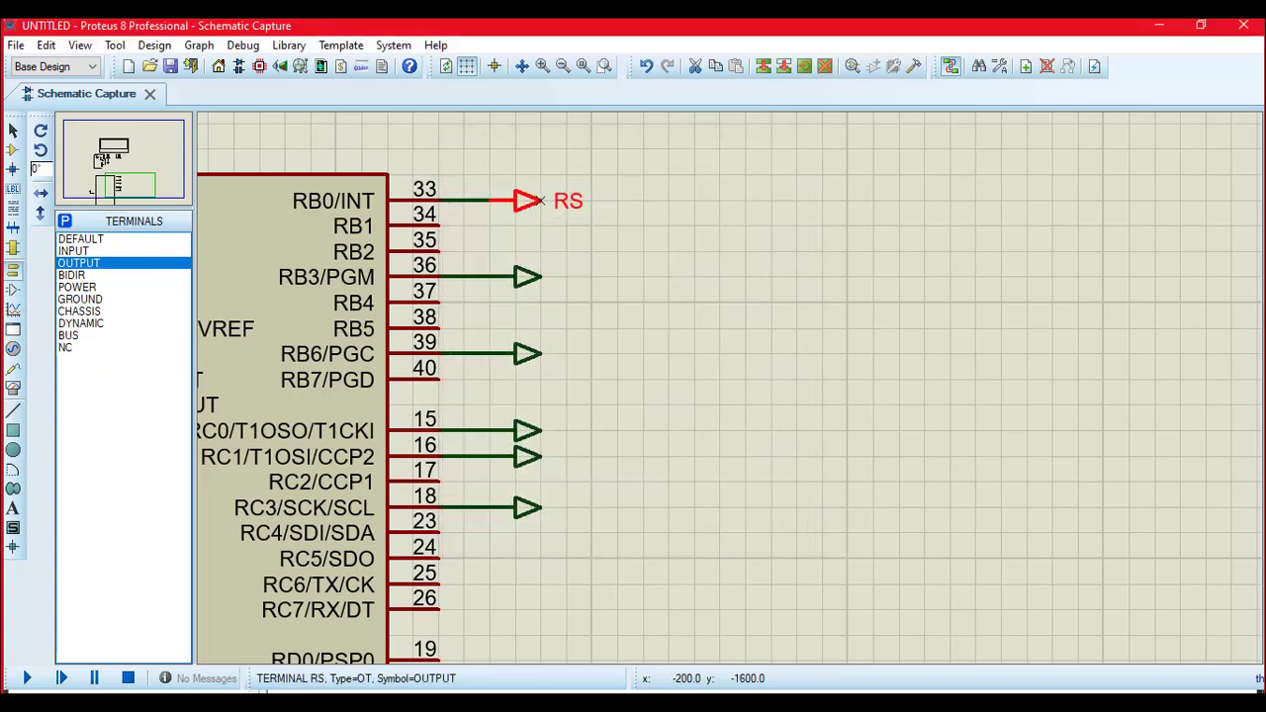
double_click(530, 275)
text(EN)
key(Return)
Step: Label the output terminals on the PIC's RB6 and RC0 pins D4 and D5
double_click(529, 358)
text(D4)
key(Return)
double_click(529, 430)
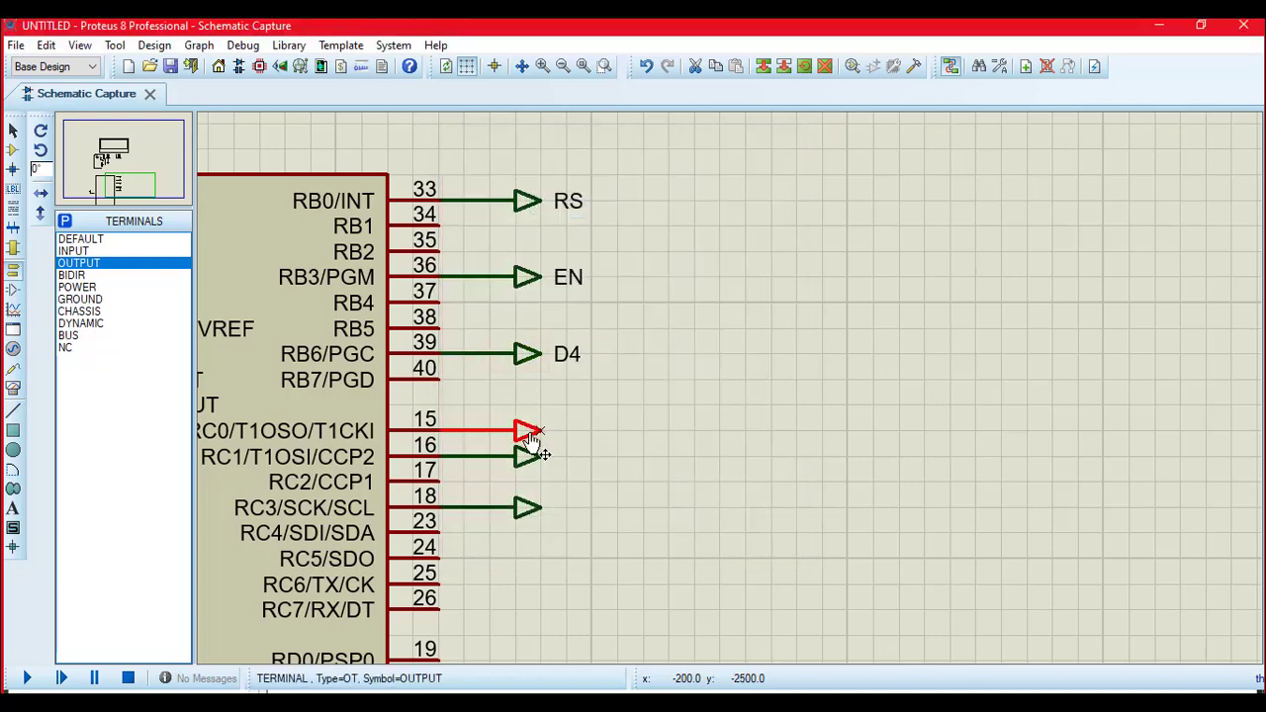
text(D5)
key(Return)
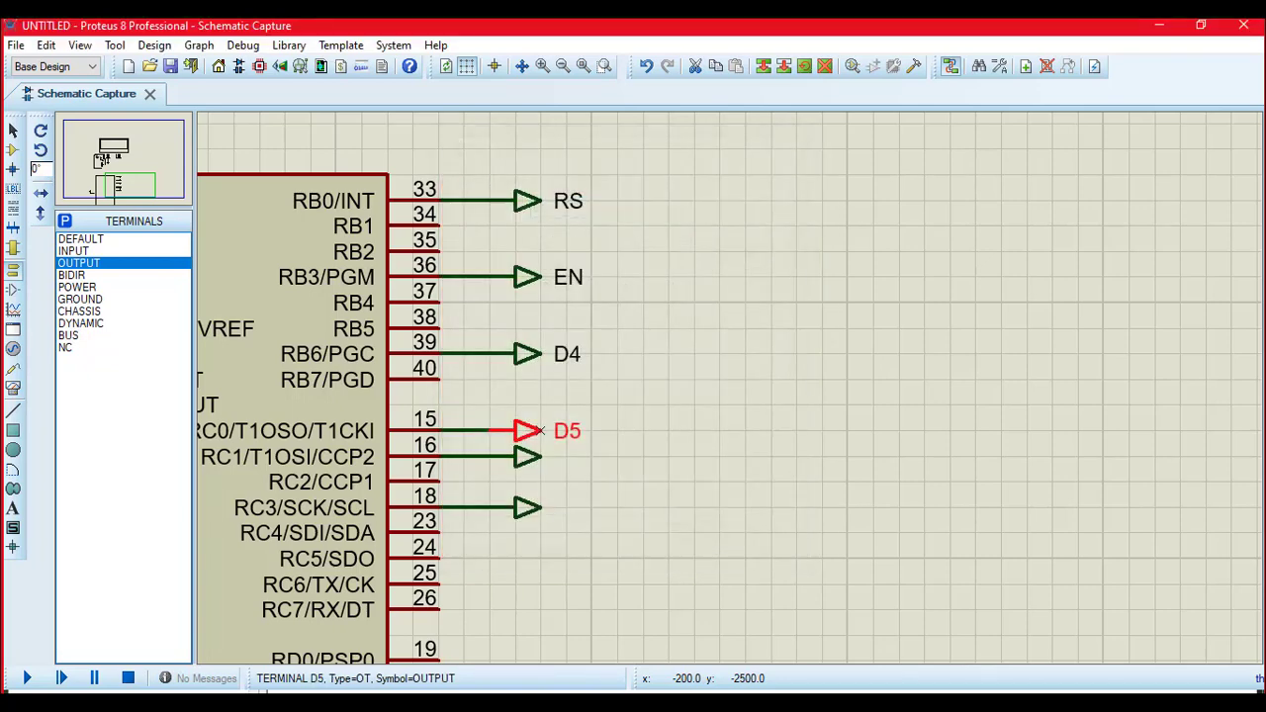
Step: Label the output terminal on the PIC's RC1 pin D7 and the one on RC3 D6
double_click(525, 461)
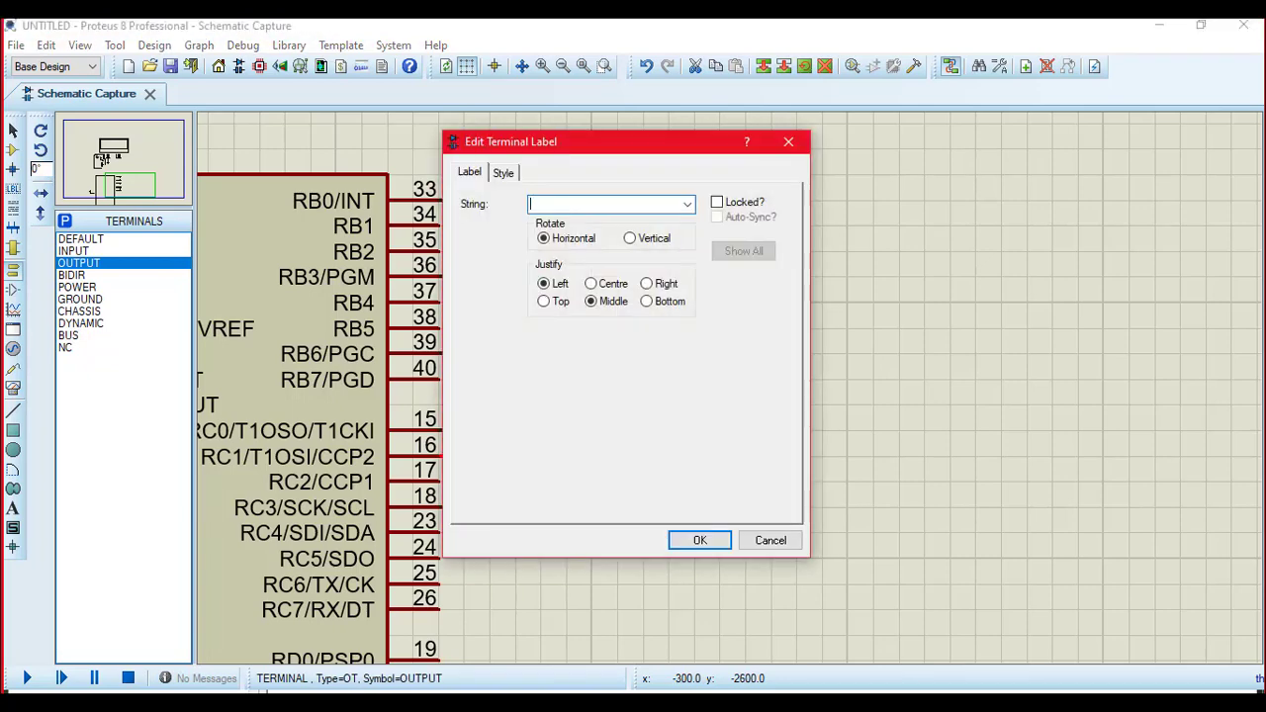
text(D7)
key(Return)
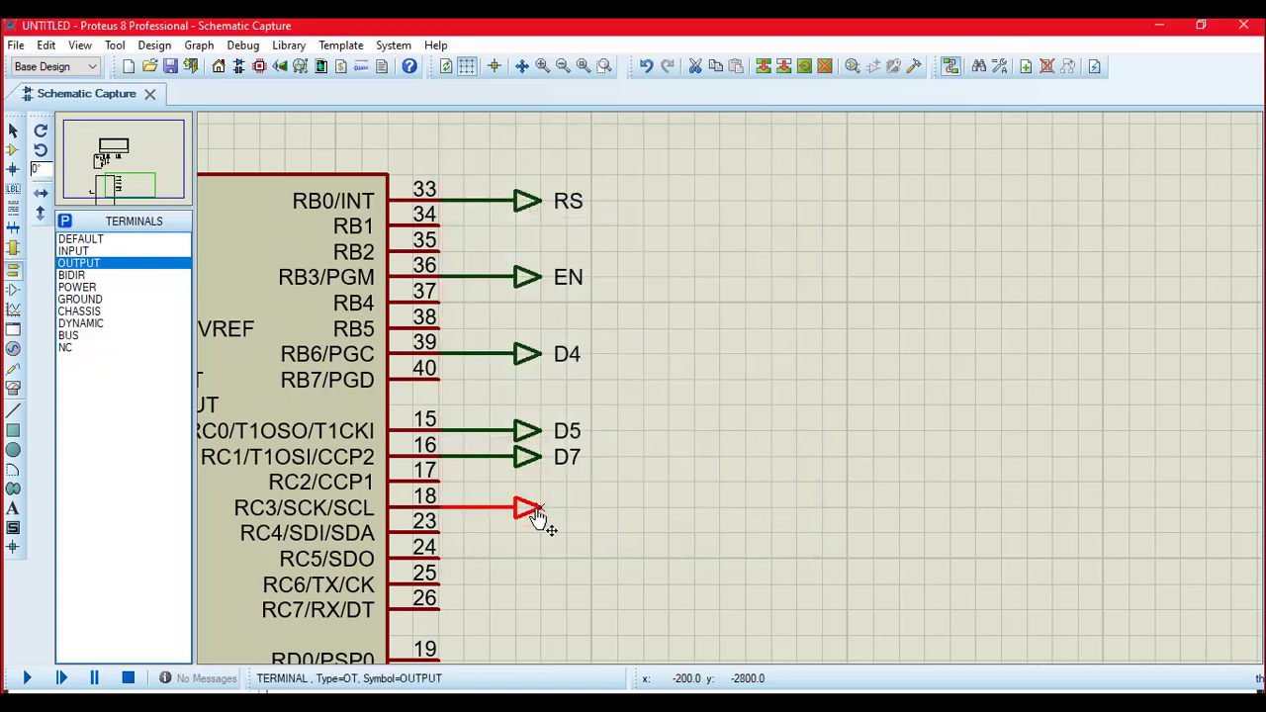
double_click(525, 508)
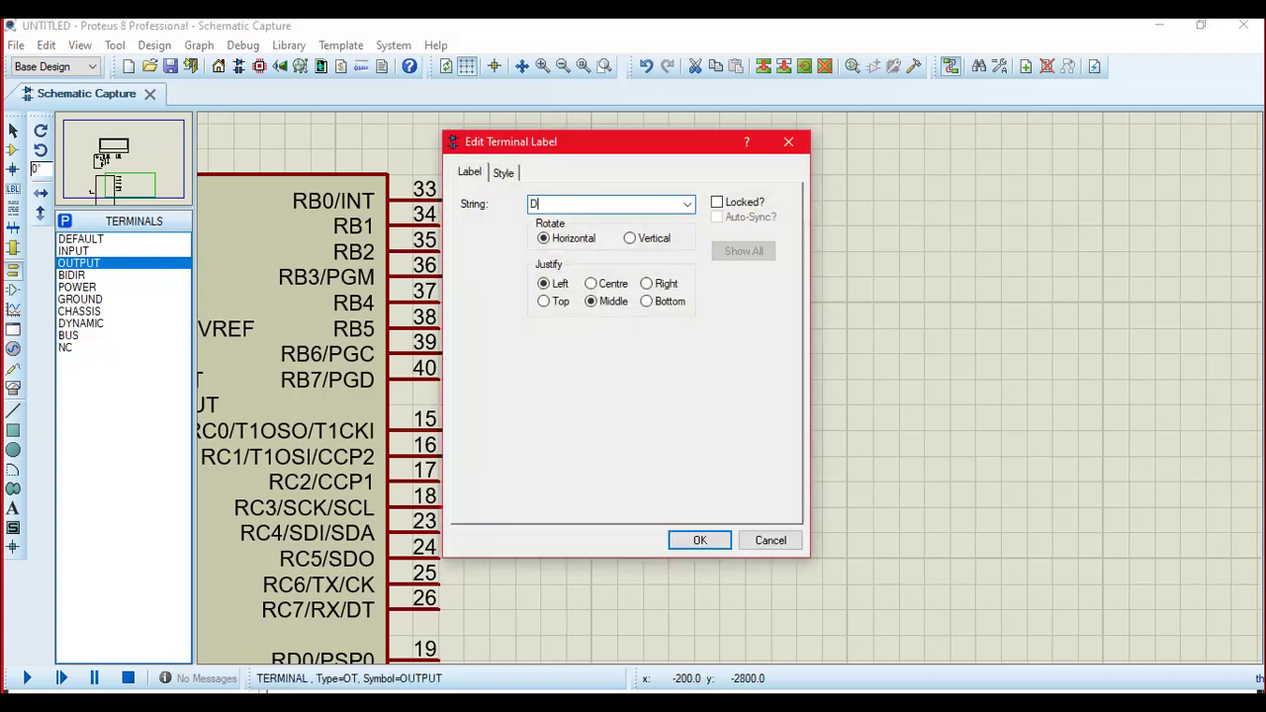
text(D6)
key(Return)
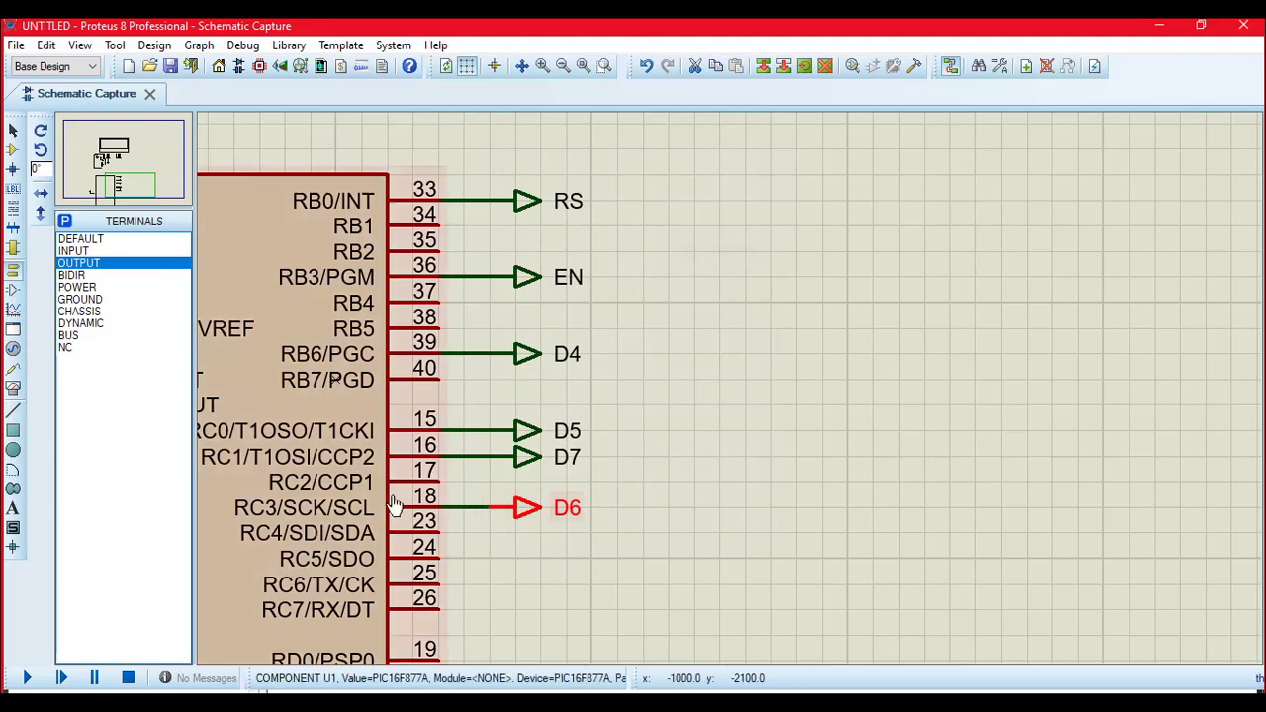
Step: Move the PIC16F877A together with its wired terminals up and to the right, closer beneath the LCD, and deselect it
scroll(347, 234, down, 1)
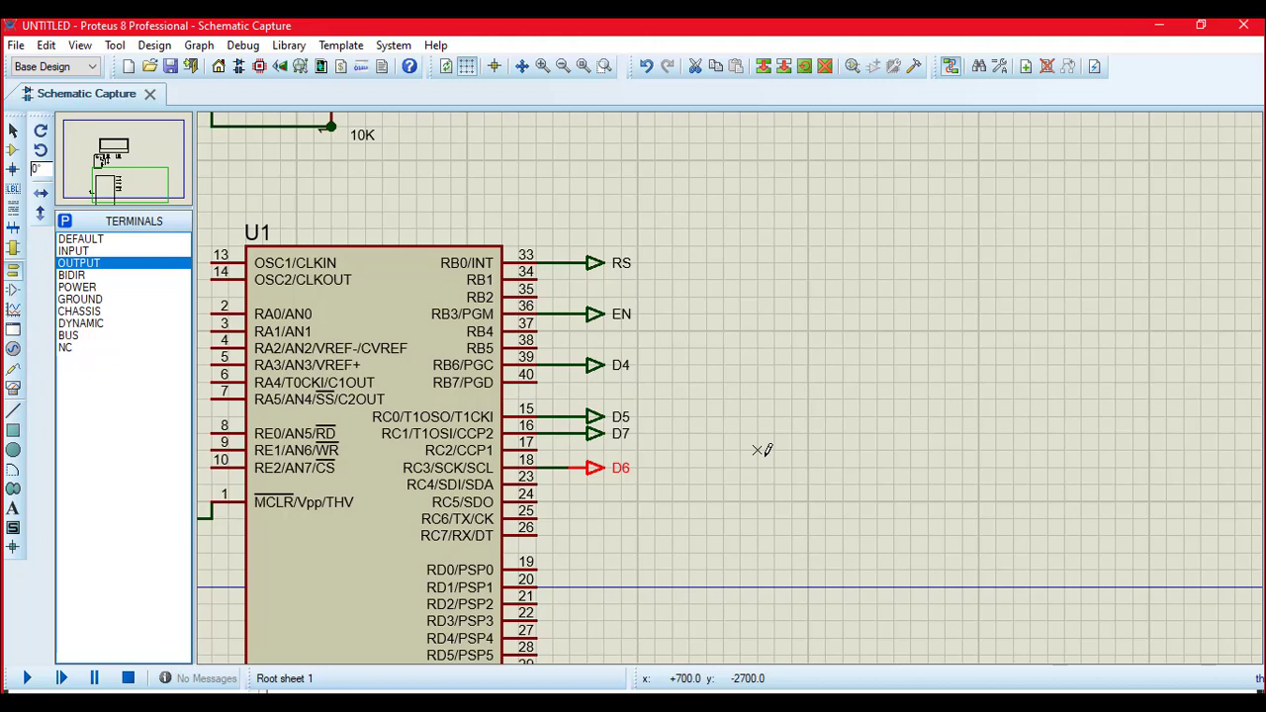
drag(111, 158, 107, 186)
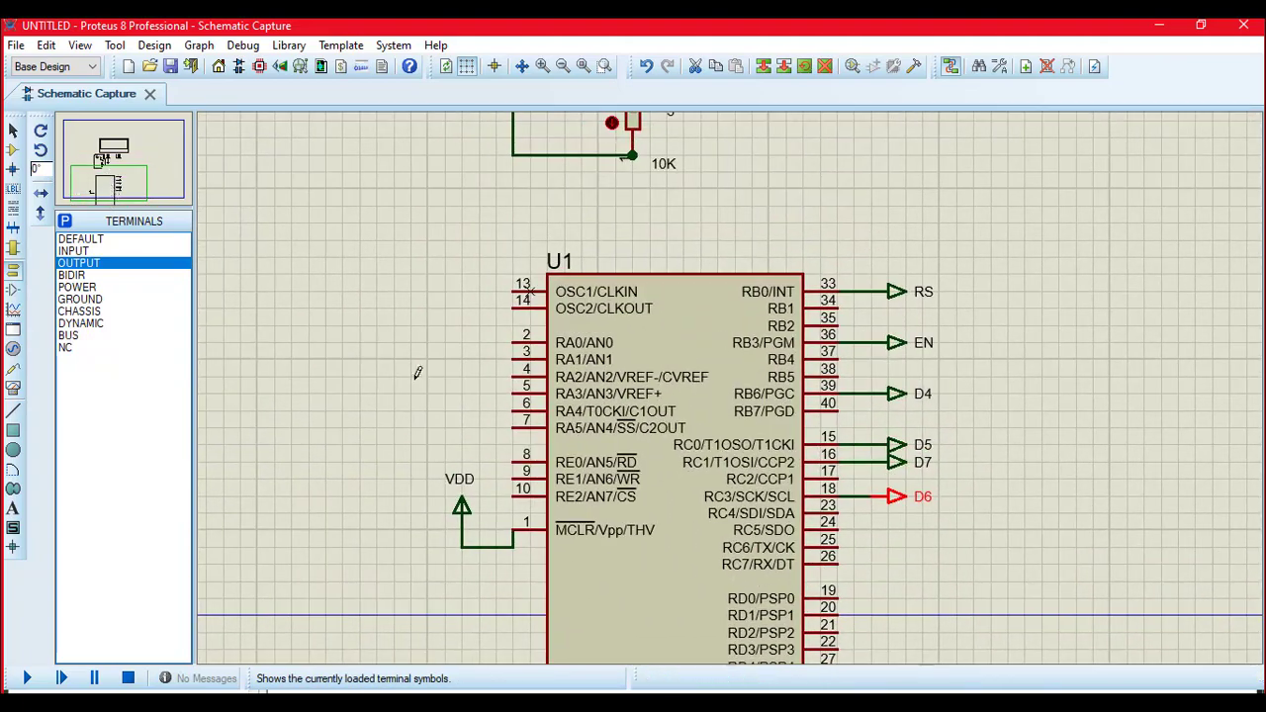
drag(359, 223, 1024, 657)
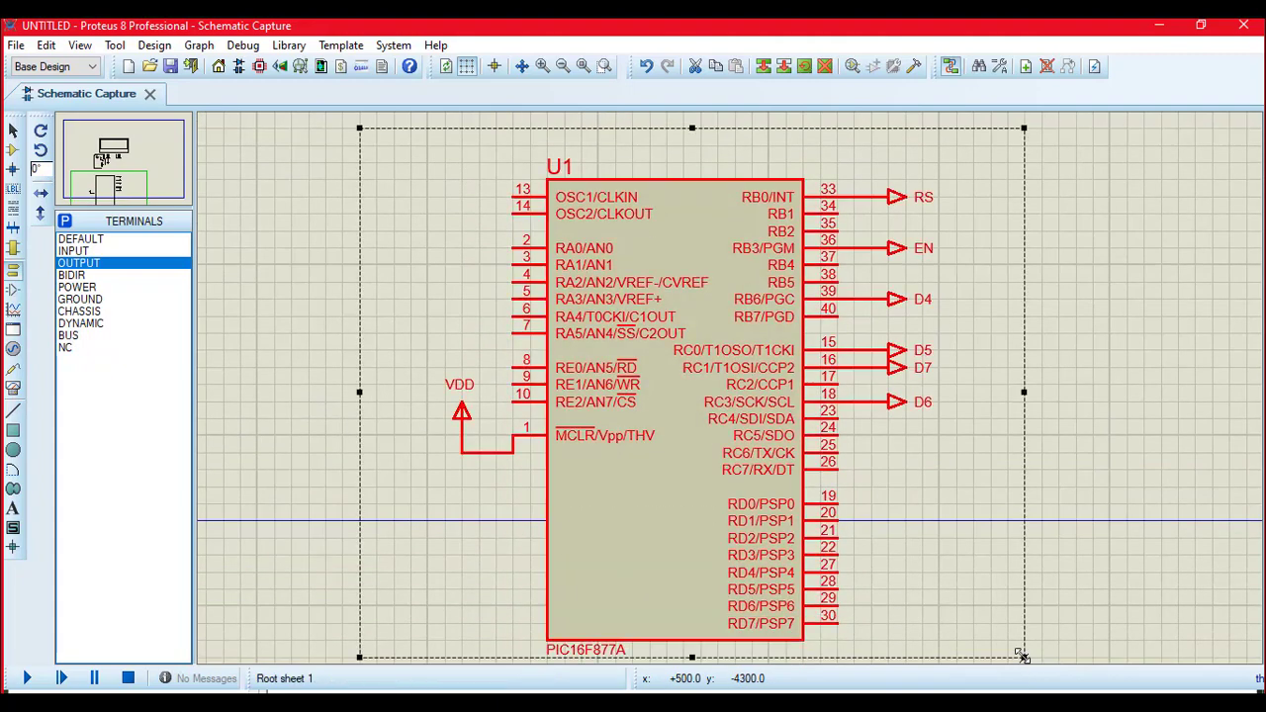
drag(729, 560, 915, 407)
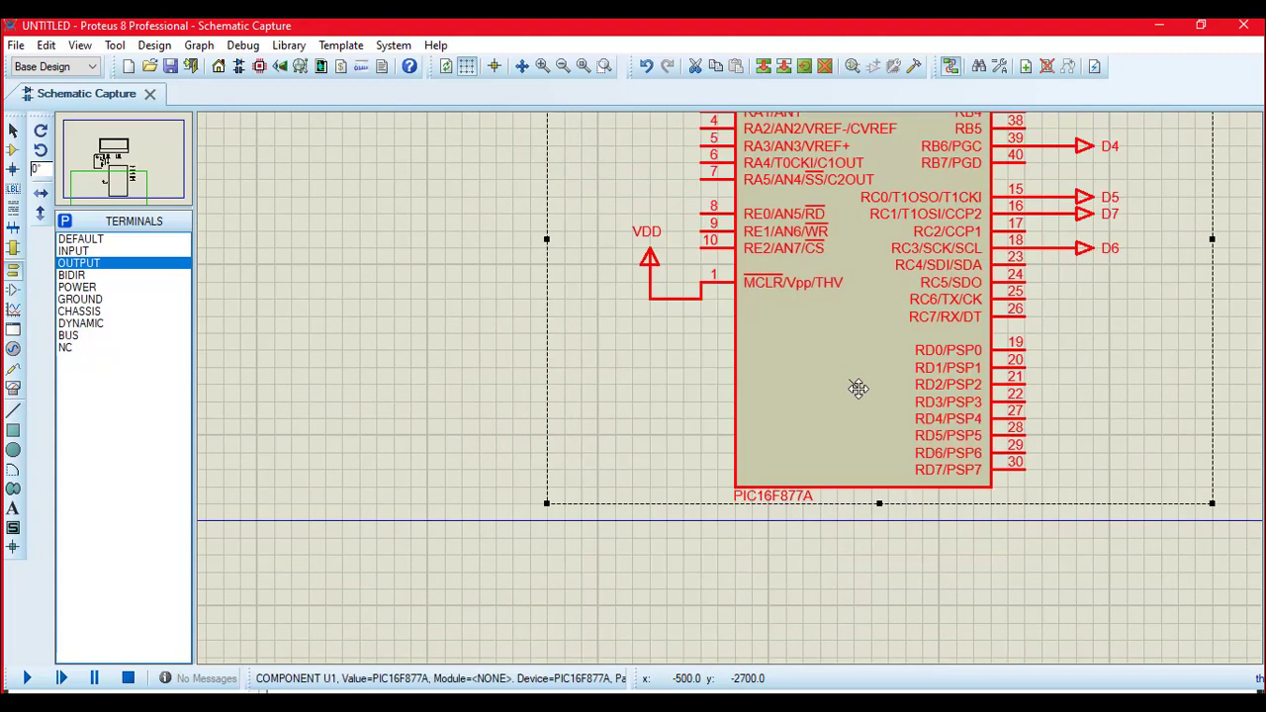
scroll(535, 309, down, 3)
scroll(124, 163, up, 2)
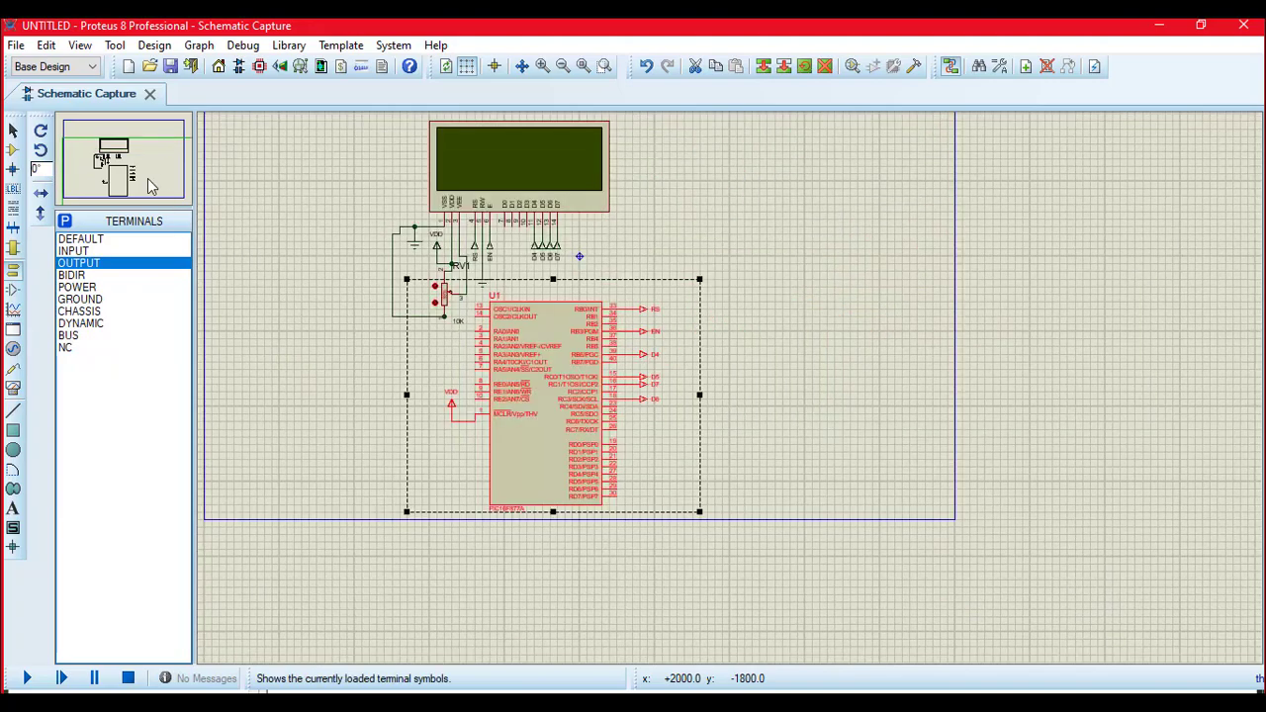
click(127, 162)
scroll(533, 473, up, 1)
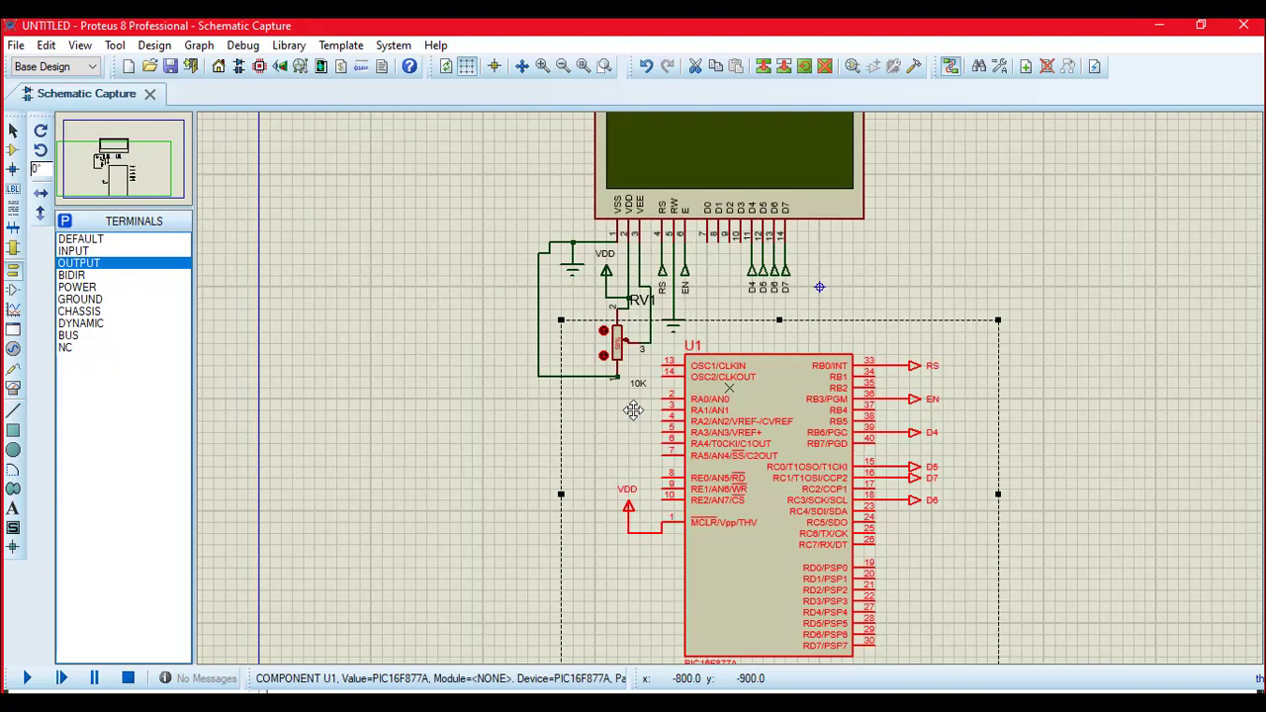
click(553, 484)
drag(123, 193, 119, 163)
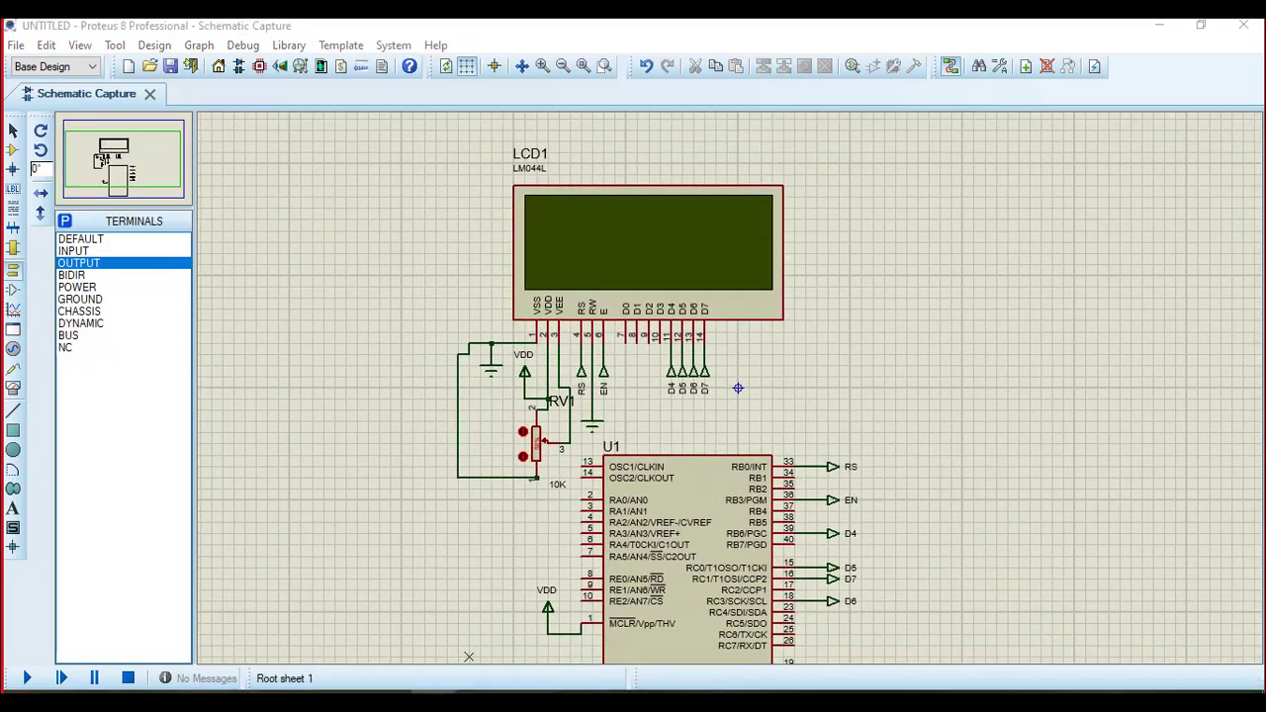
Step: Switch to the Microsoft Teams meeting and admit the guest waiting in the lobby
mouse_move(466, 691)
click(516, 630)
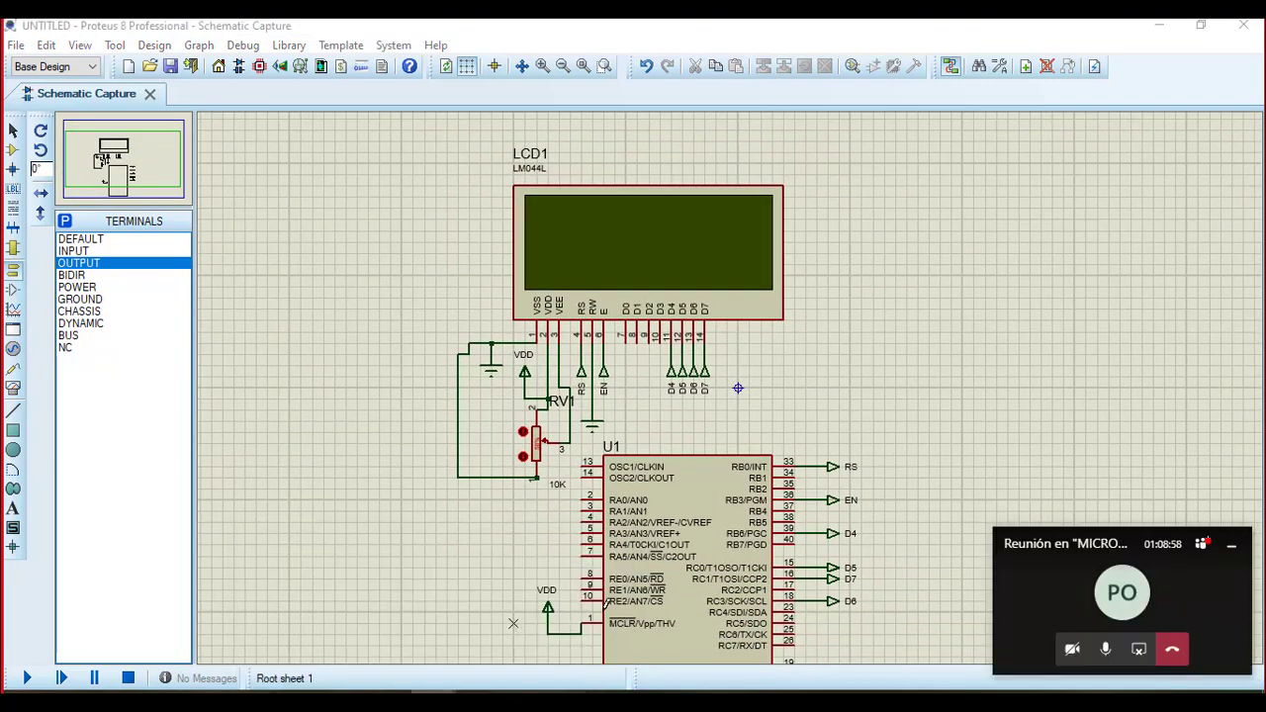
click(1231, 551)
click(344, 614)
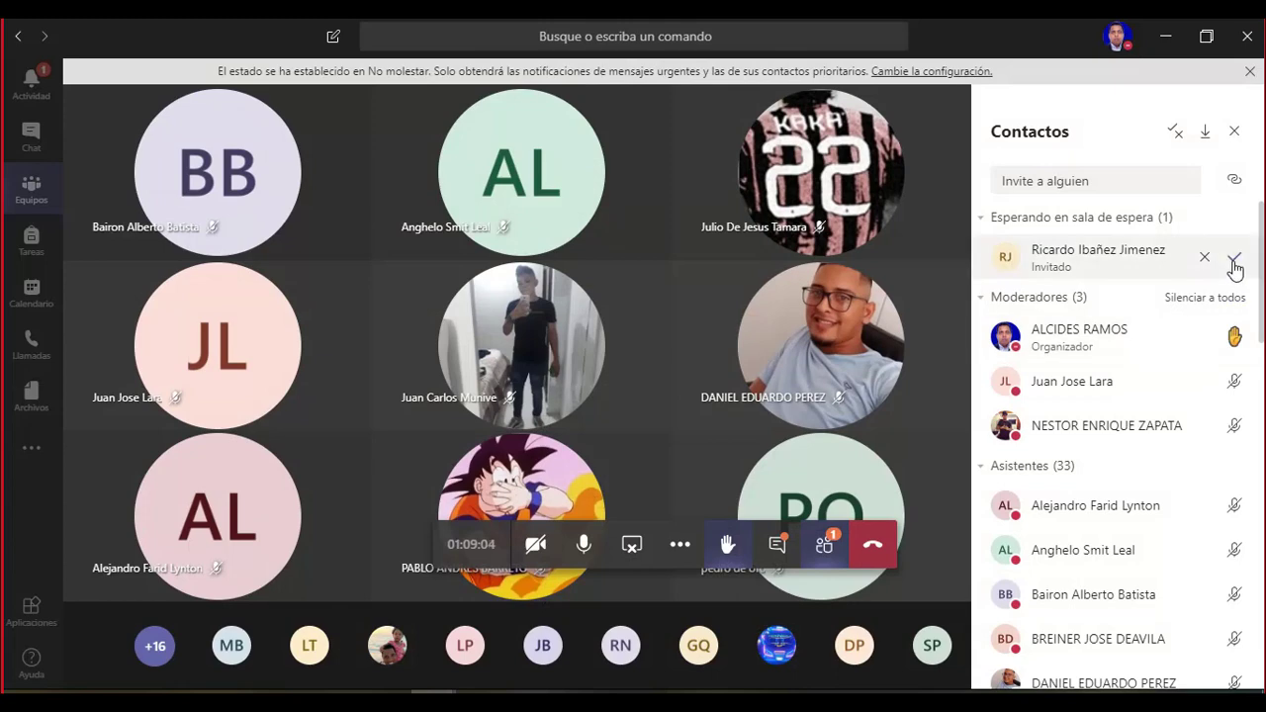
click(1234, 261)
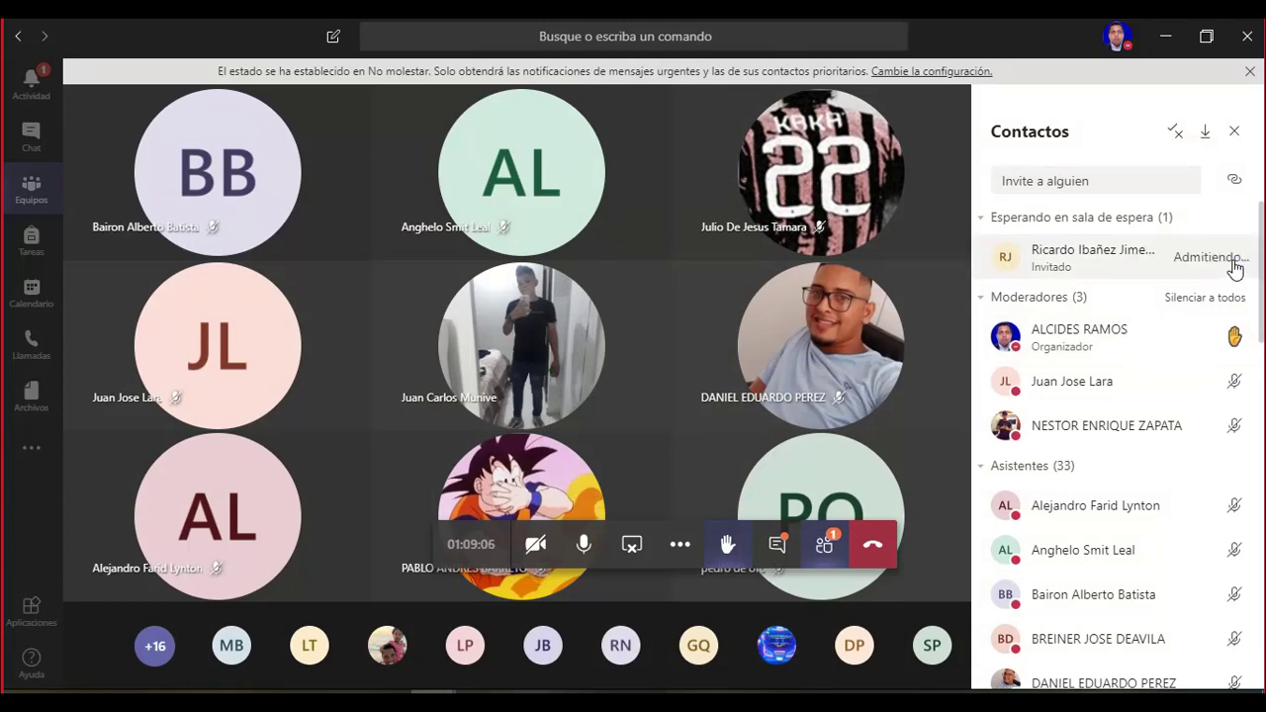
Step: Convert the first moderator listed after the organizer and the newly admitted guest into attendees
click(1235, 384)
click(1181, 516)
click(745, 405)
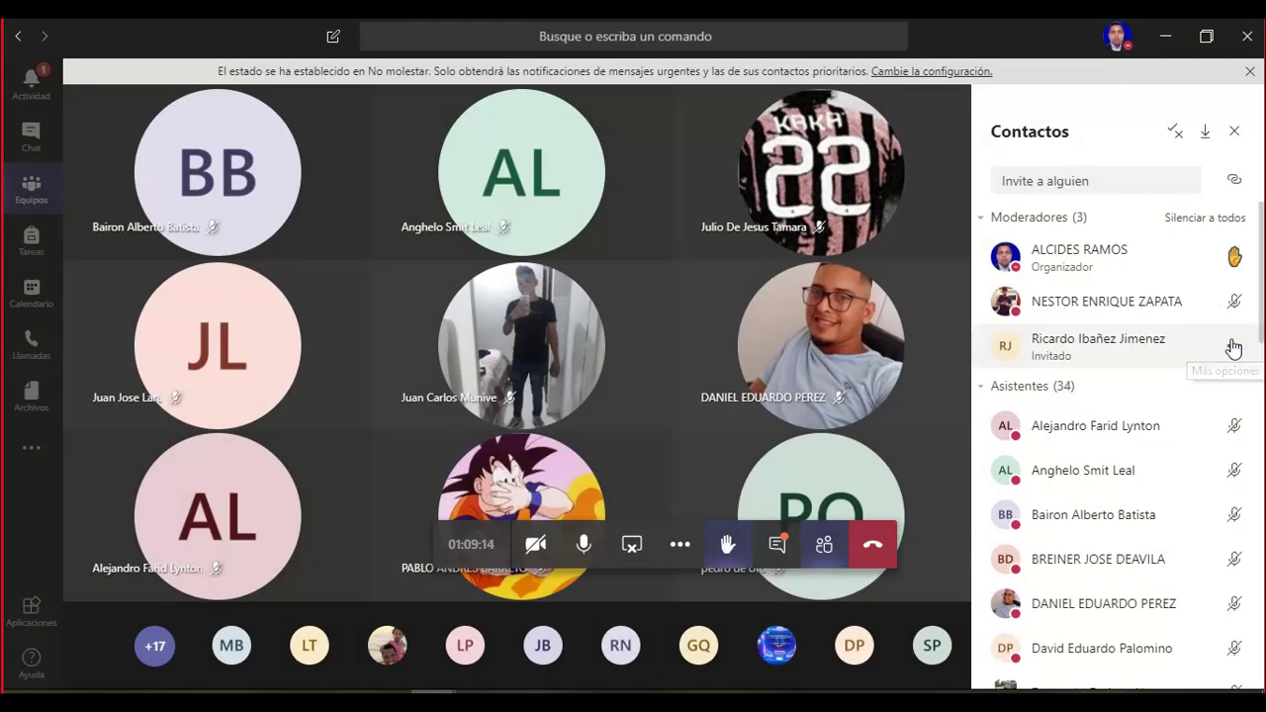
click(1234, 347)
click(1145, 470)
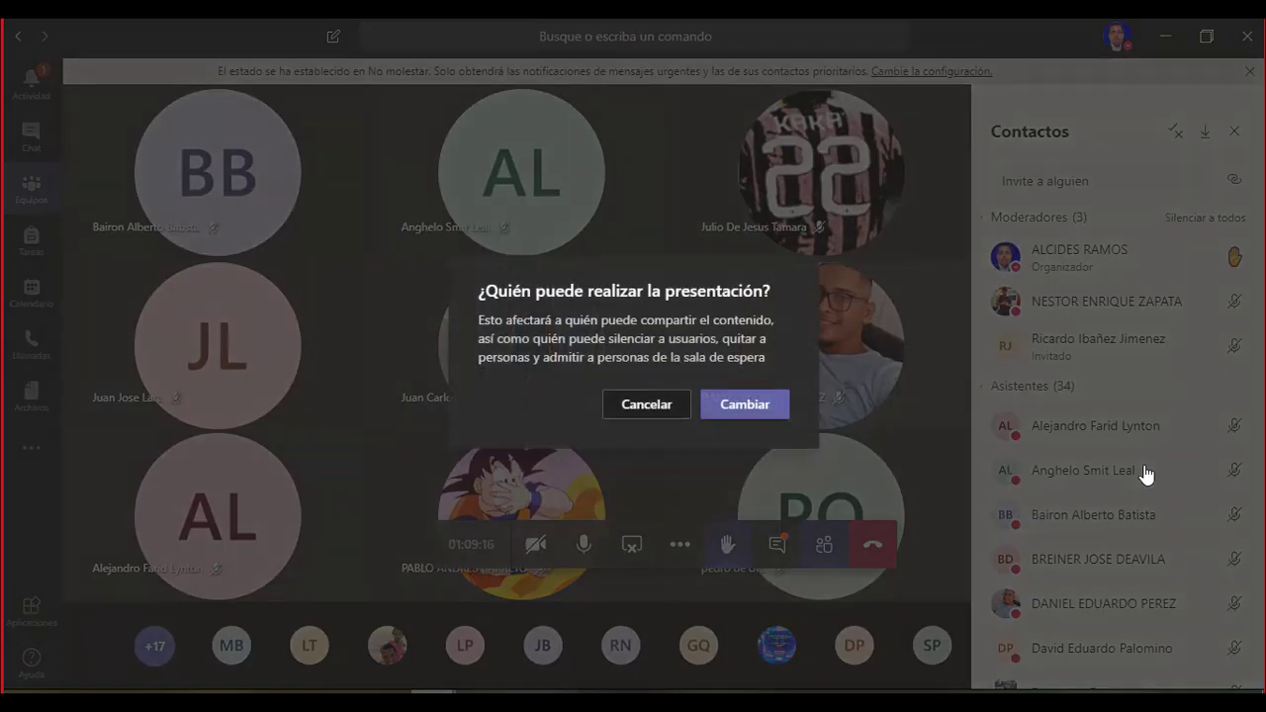
click(781, 409)
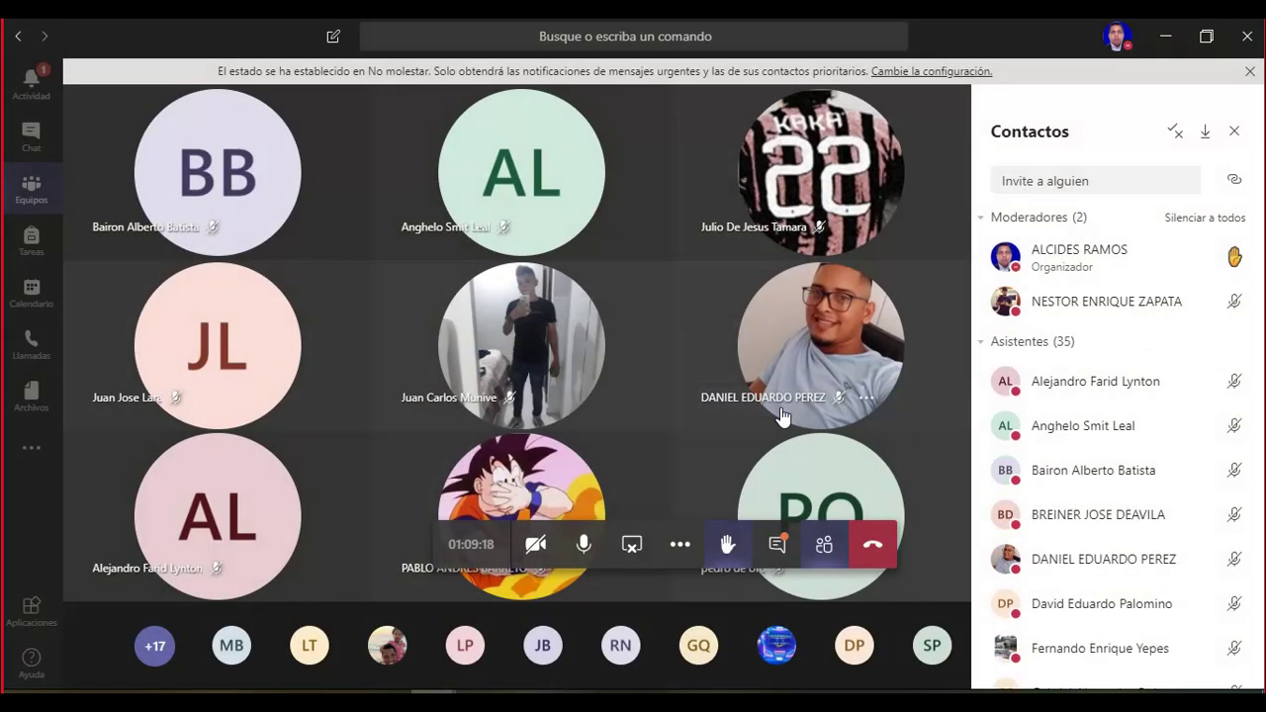
Step: Convert the remaining moderator below the organizer into an attendee and return to the Proteus schematic
click(1237, 302)
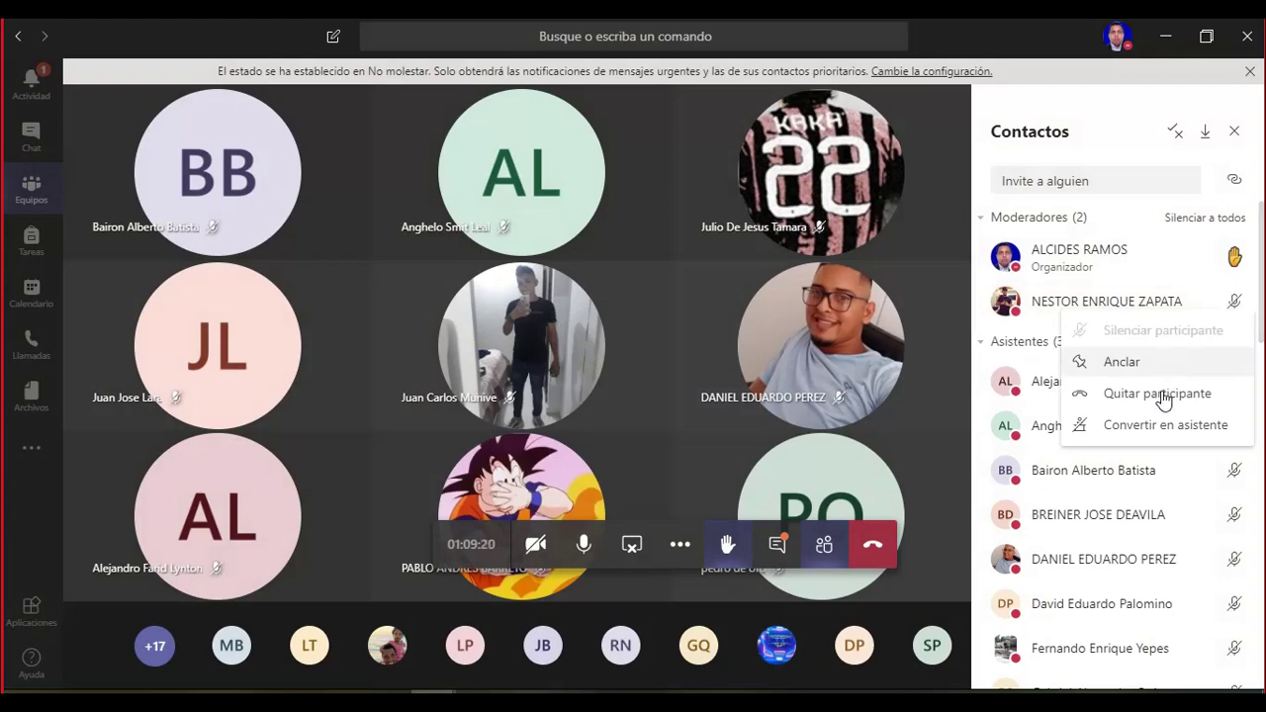
click(1138, 423)
click(769, 415)
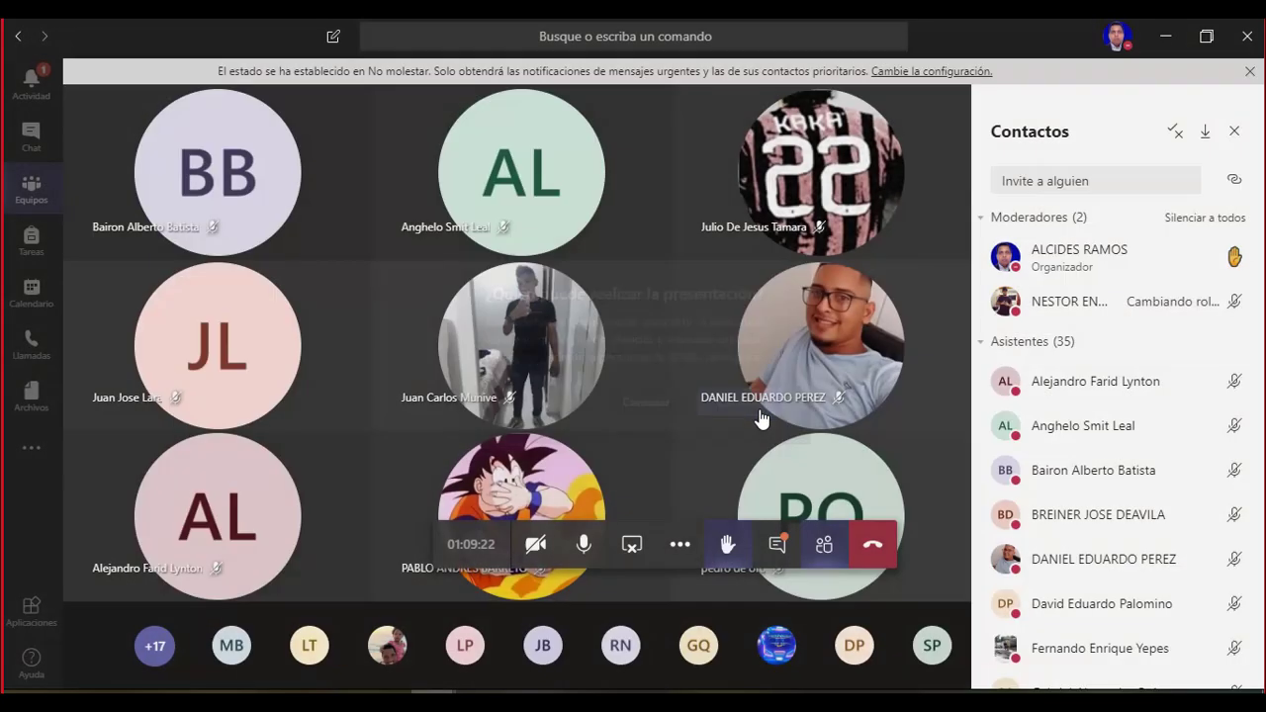
click(1168, 36)
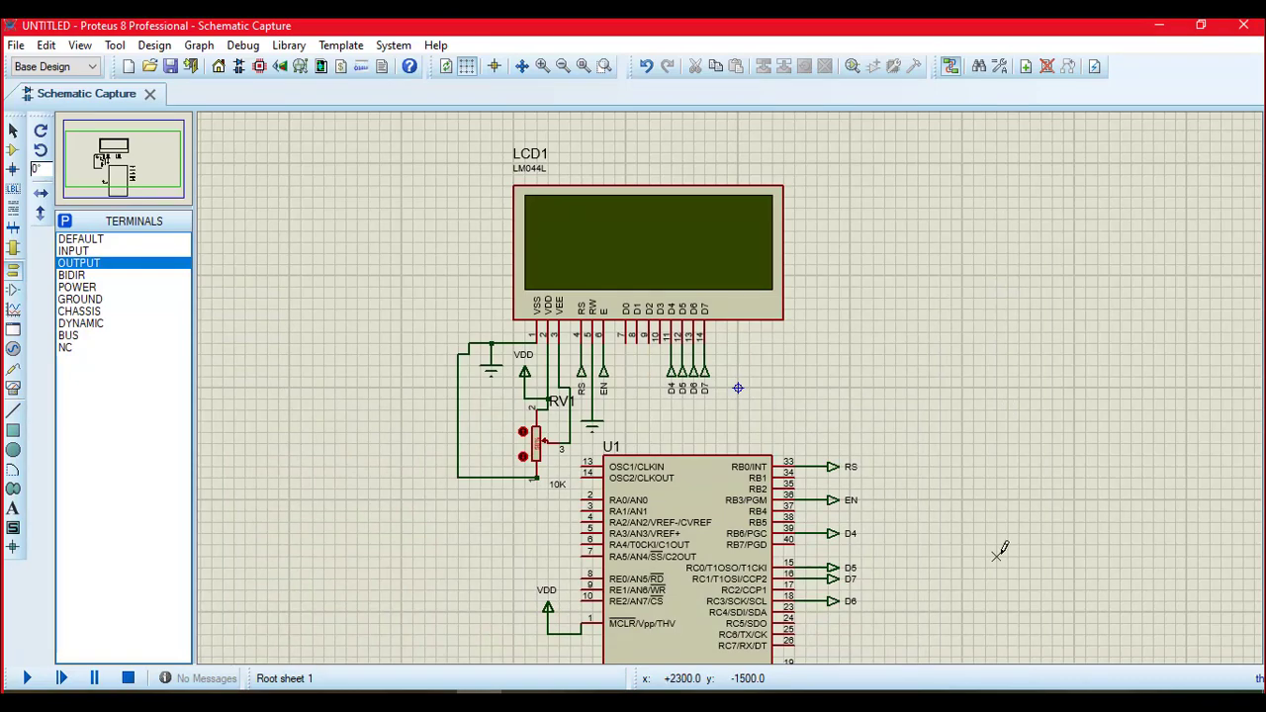
Step: Save the Proteus project as LCD in the lcd basica folder on the desktop
scroll(997, 576, up, 1)
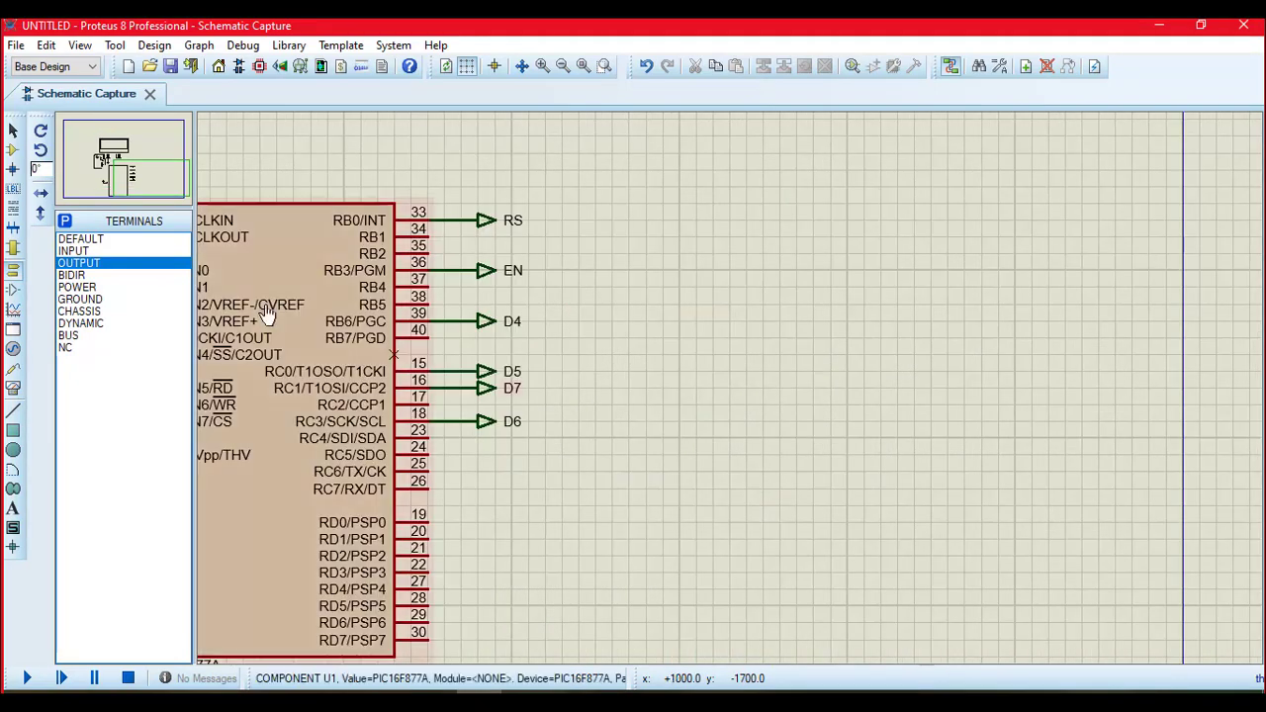
drag(110, 197, 115, 159)
click(16, 46)
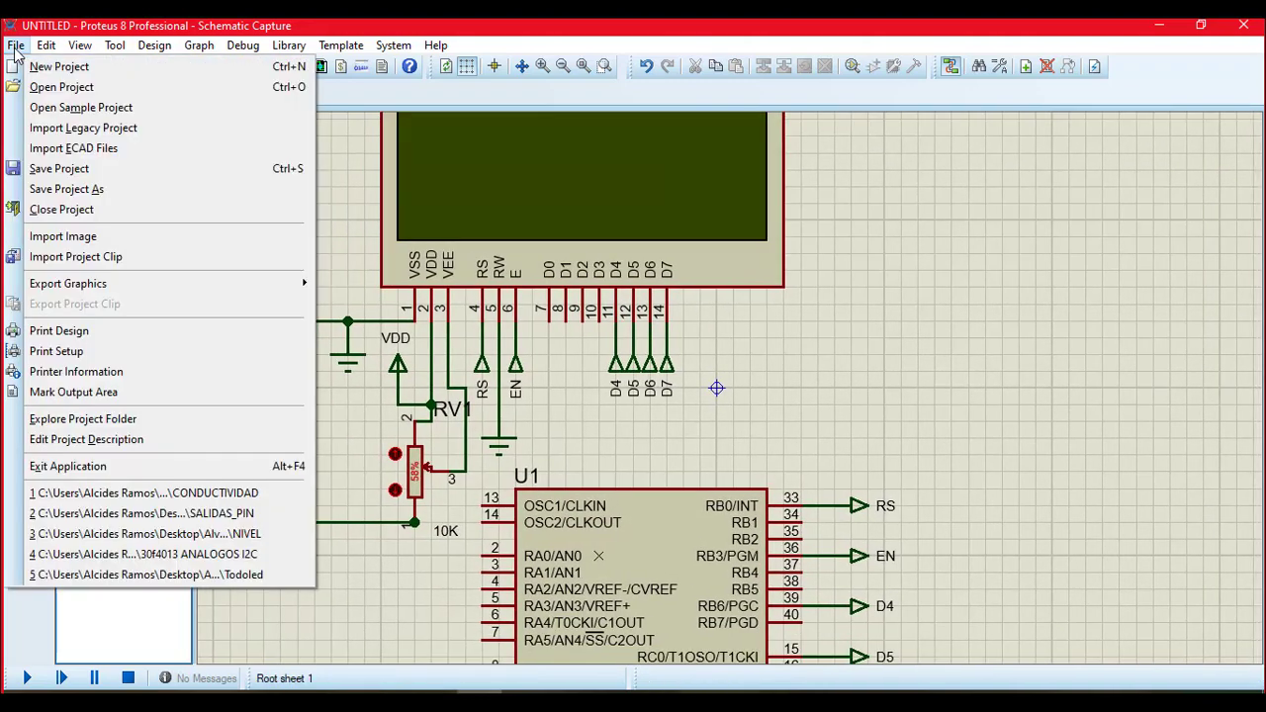
click(95, 189)
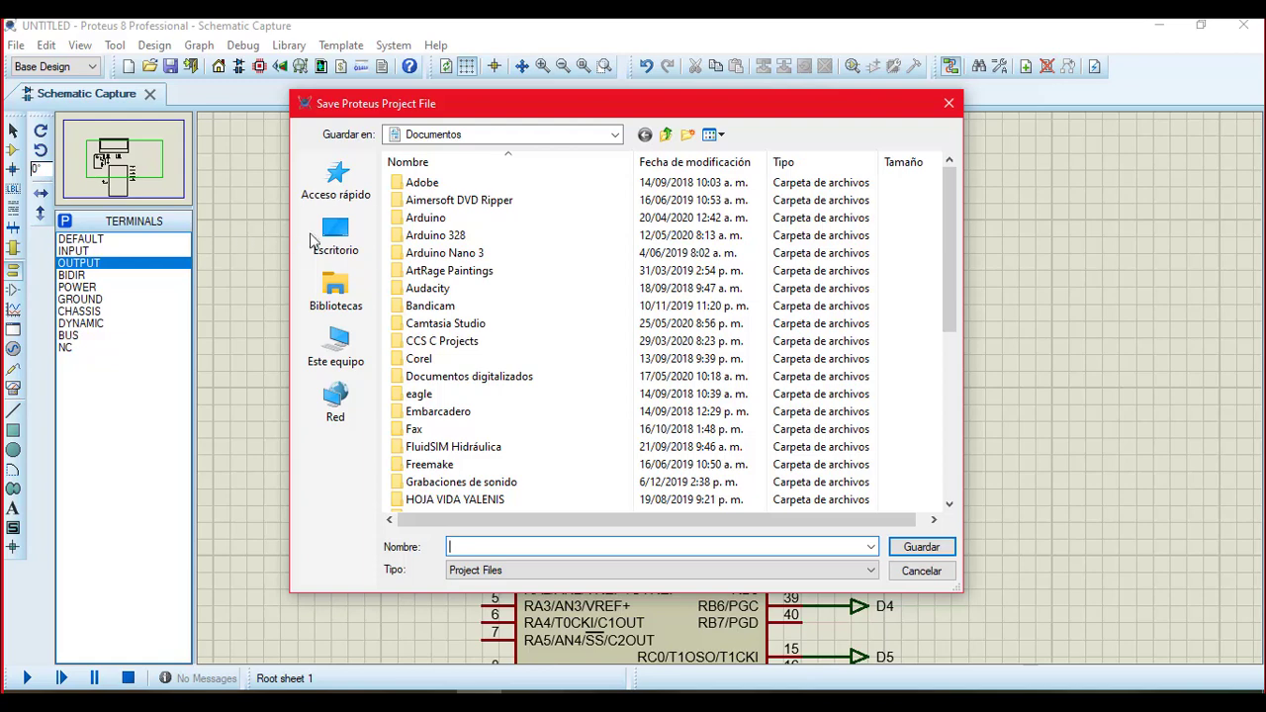
click(332, 237)
click(433, 366)
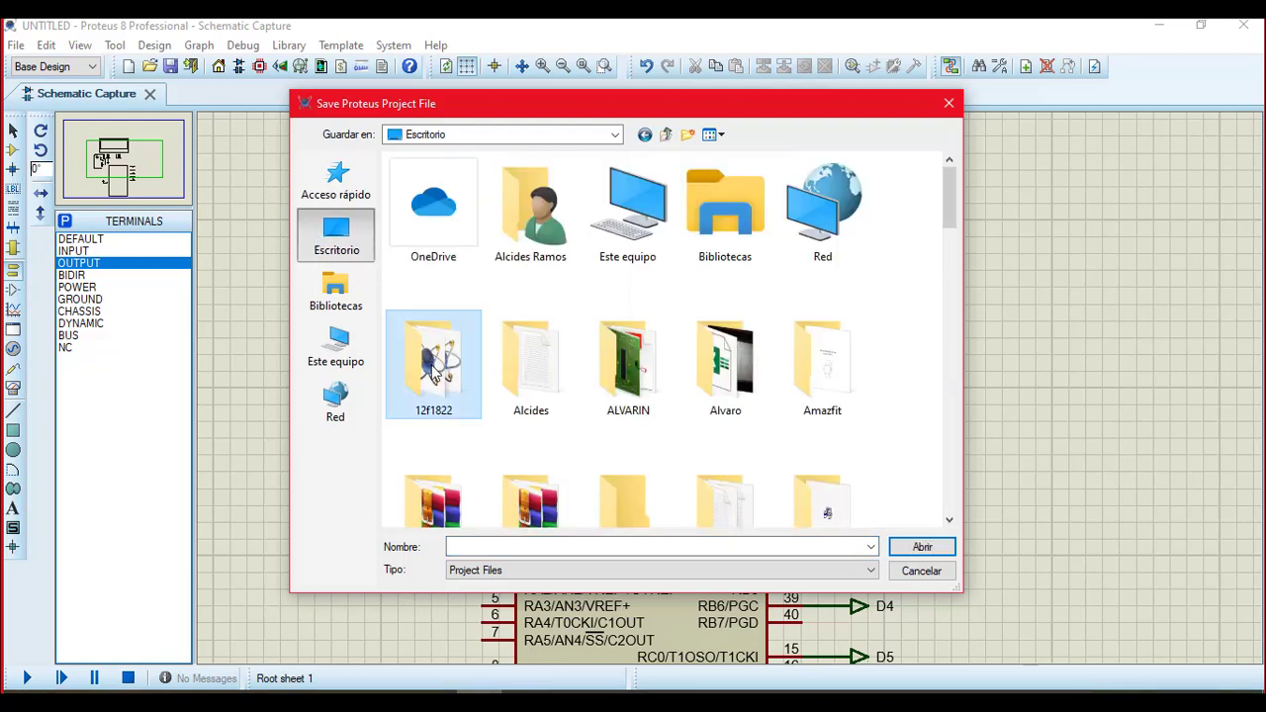
key(l)
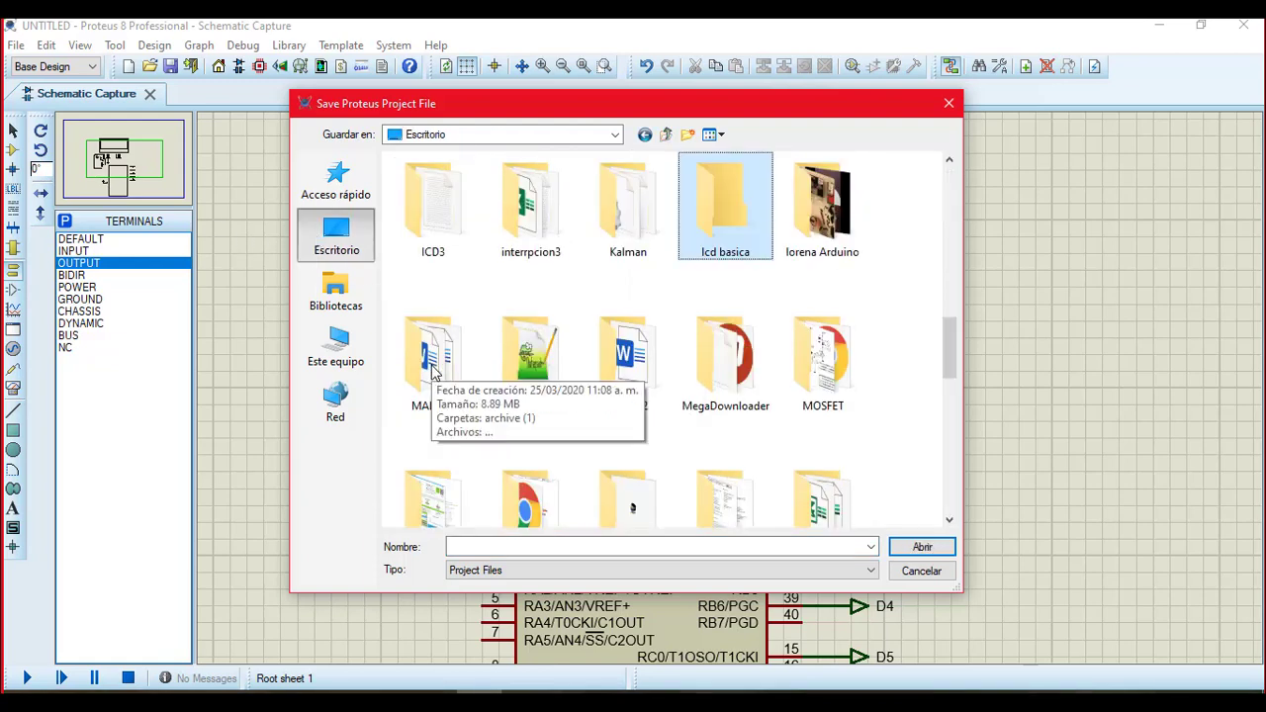
key(Return)
click(518, 546)
text(LCD)
key(Return)
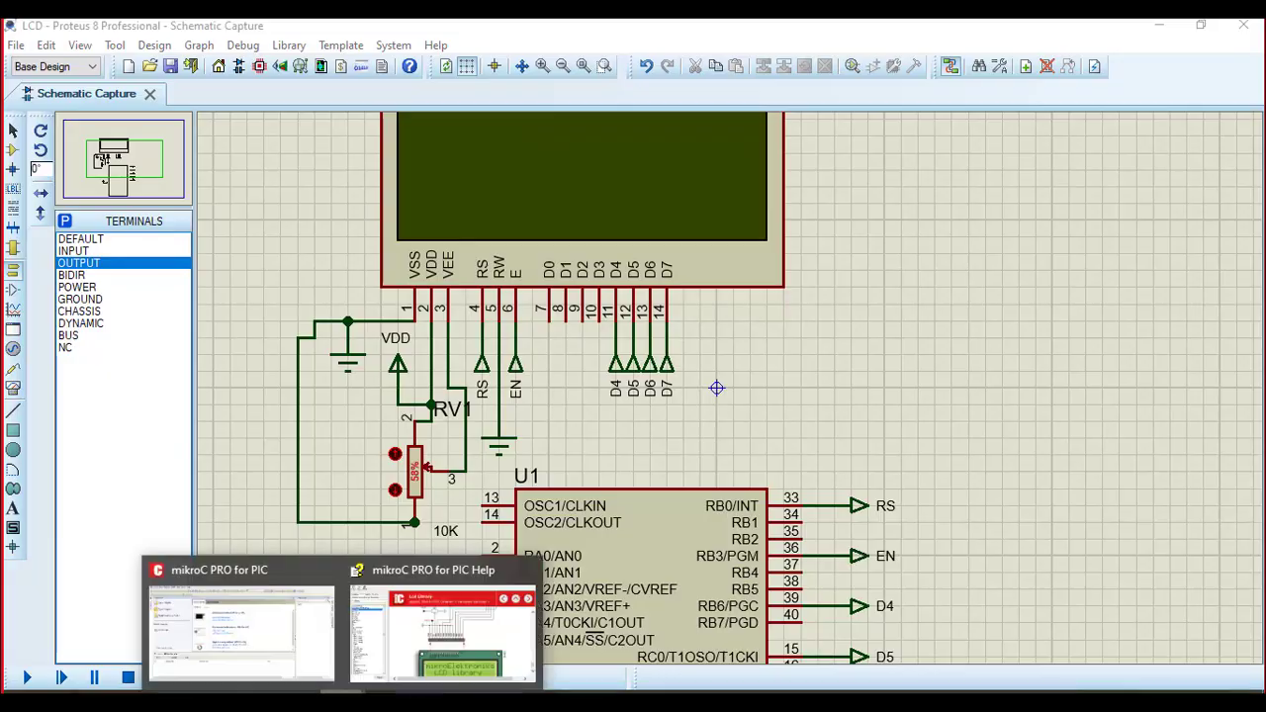
Step: Switch to the mikroC PRO for PIC Help and copy the LCD module connections block from the Lcd Library example code
click(417, 644)
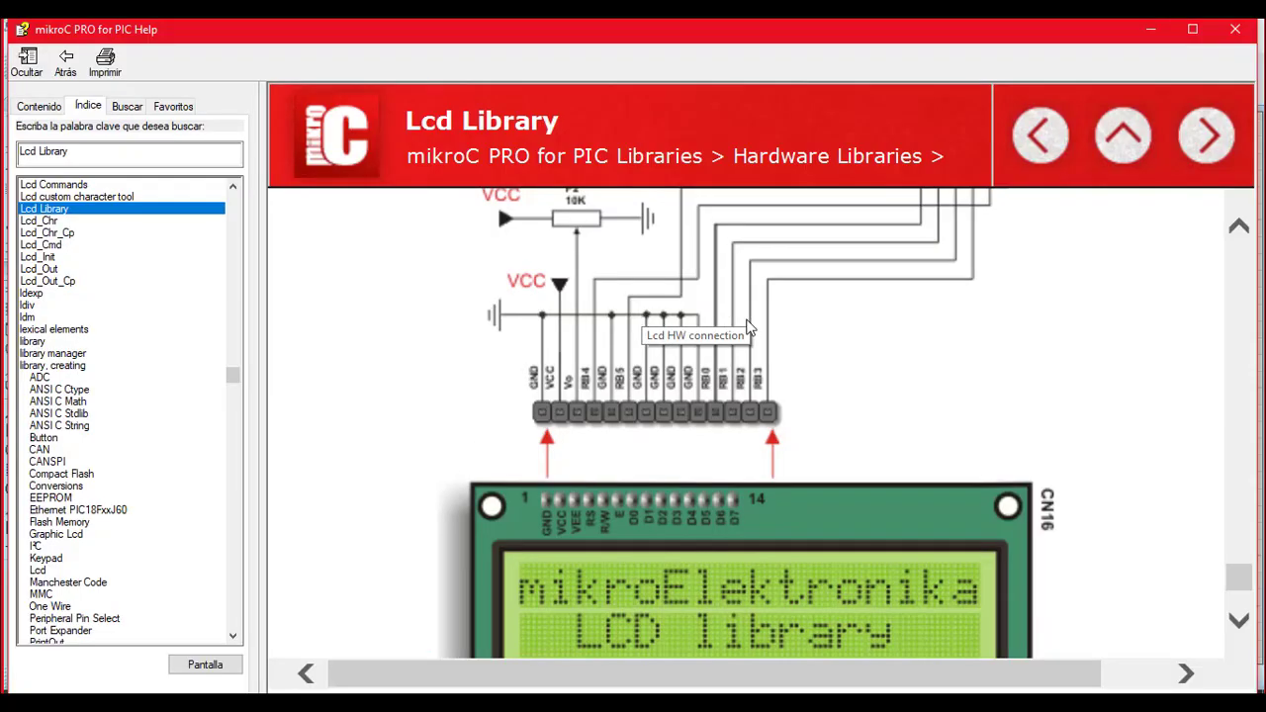
scroll(767, 342, down, 5)
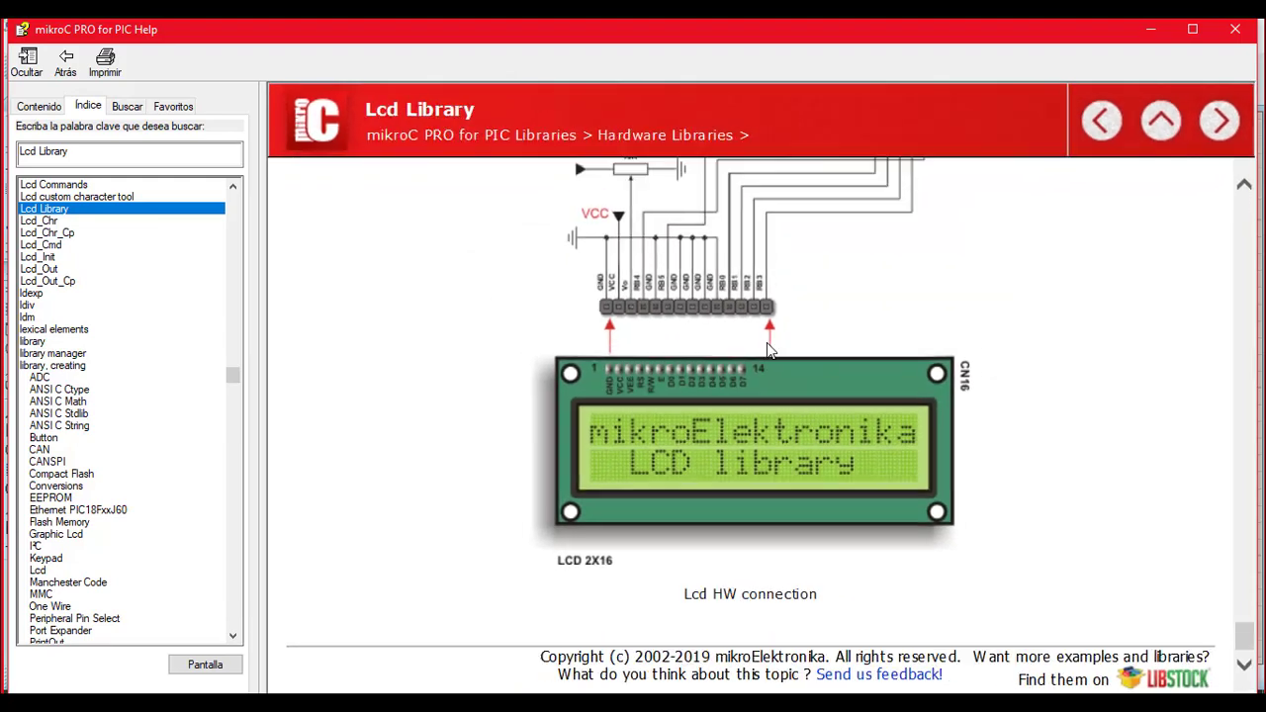
scroll(766, 342, down, 2)
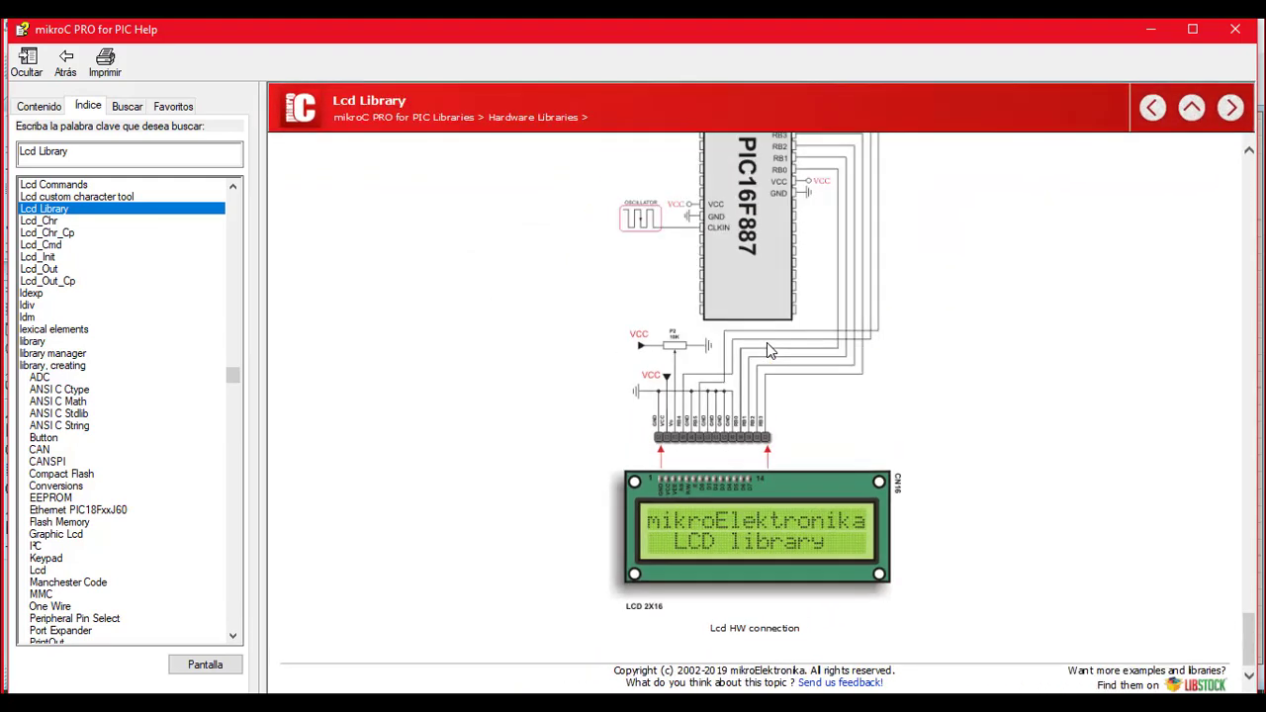
scroll(767, 342, up, 15)
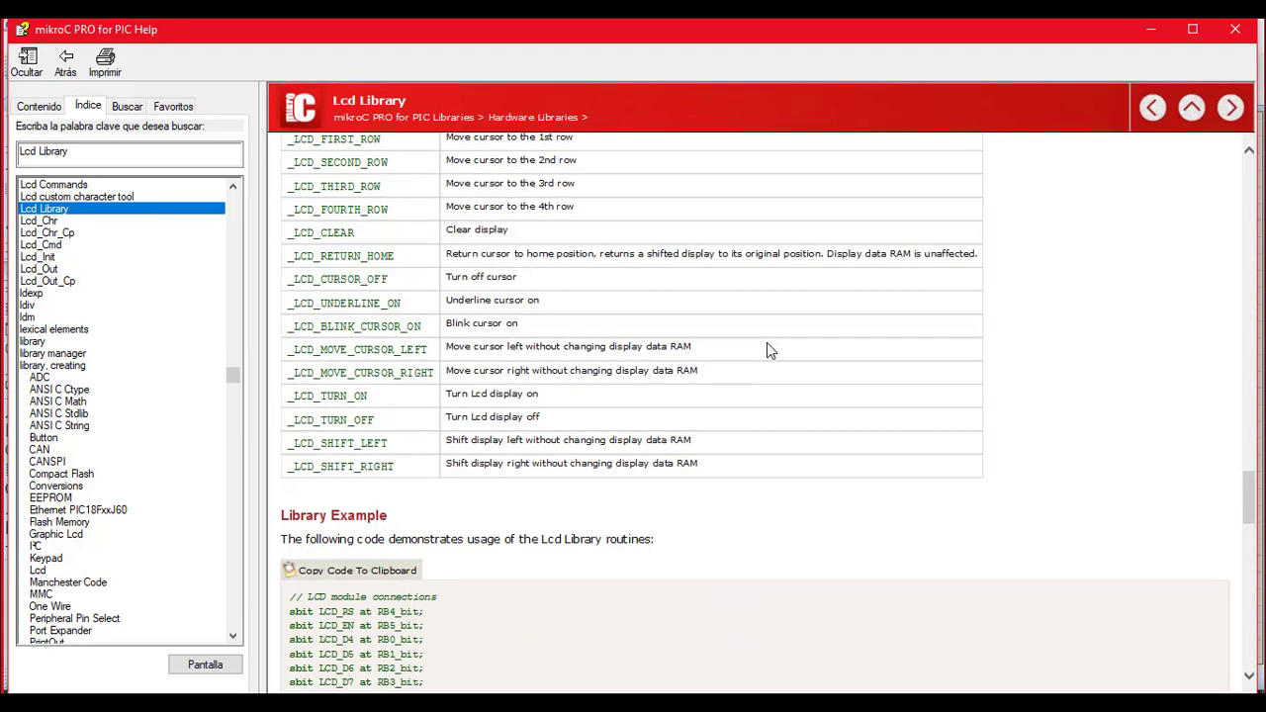
scroll(766, 343, up, 20)
scroll(766, 351, down, 20)
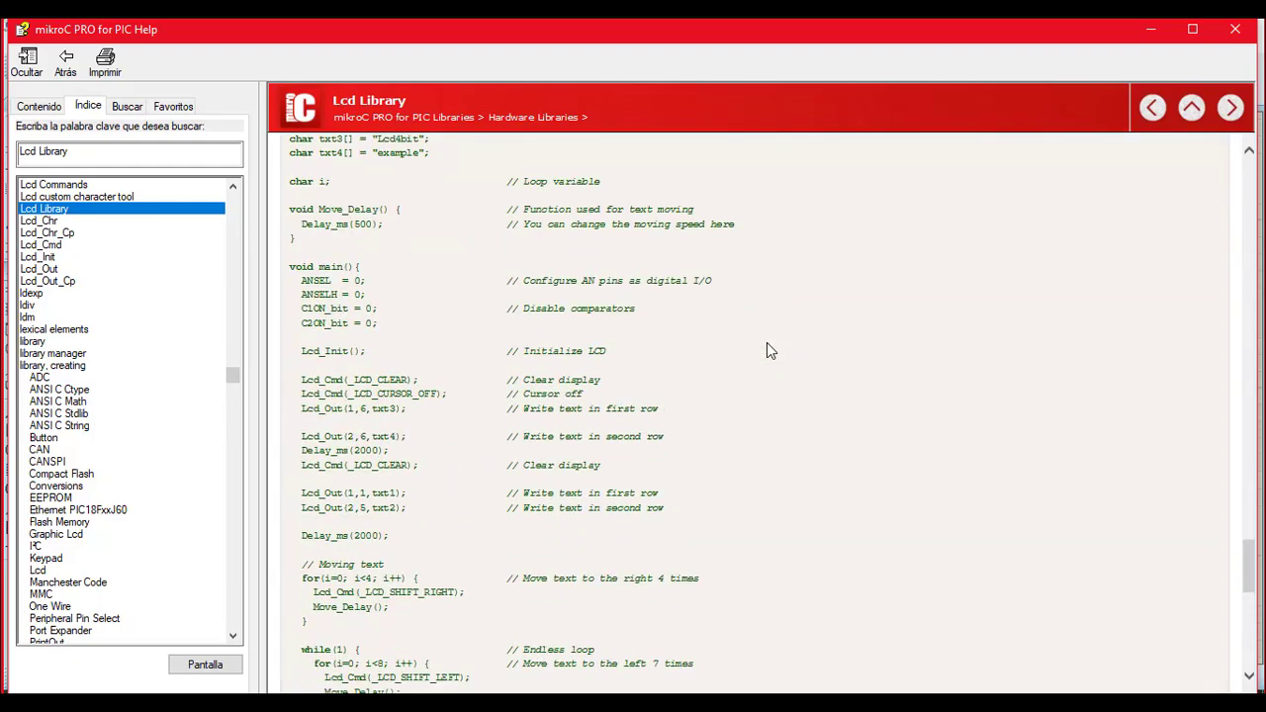
scroll(770, 350, up, 10)
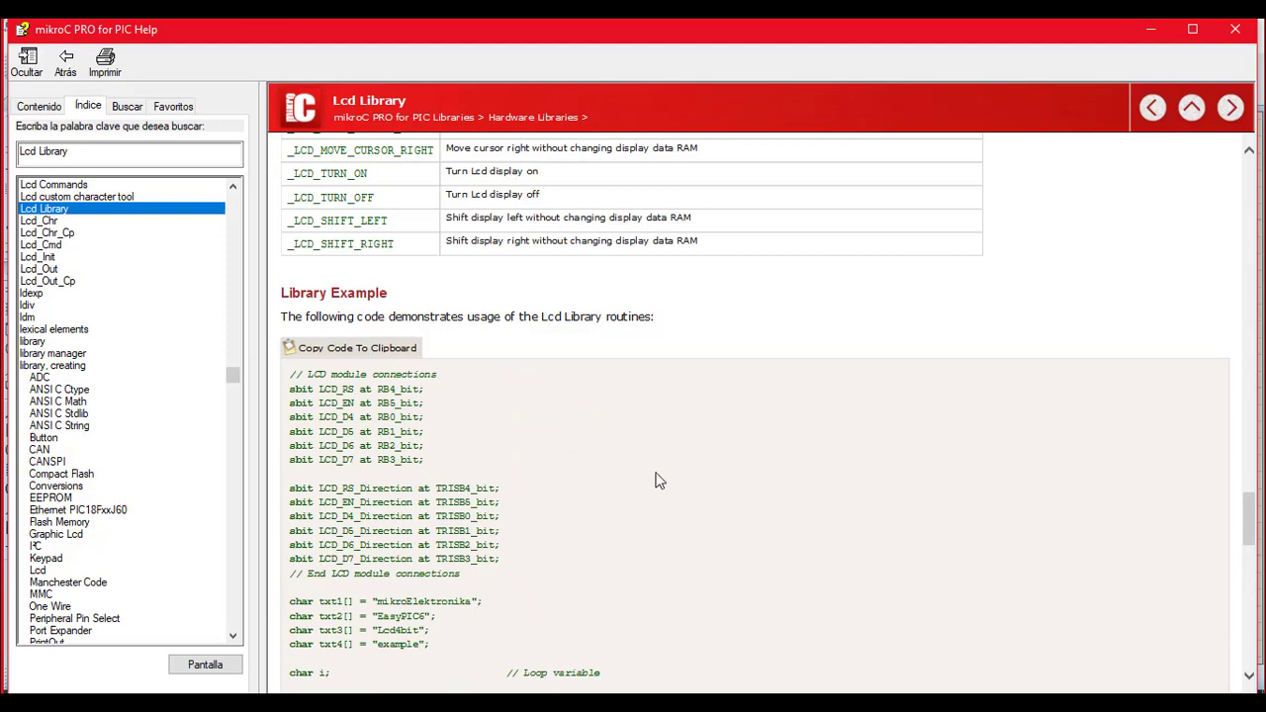
scroll(655, 481, down, 3)
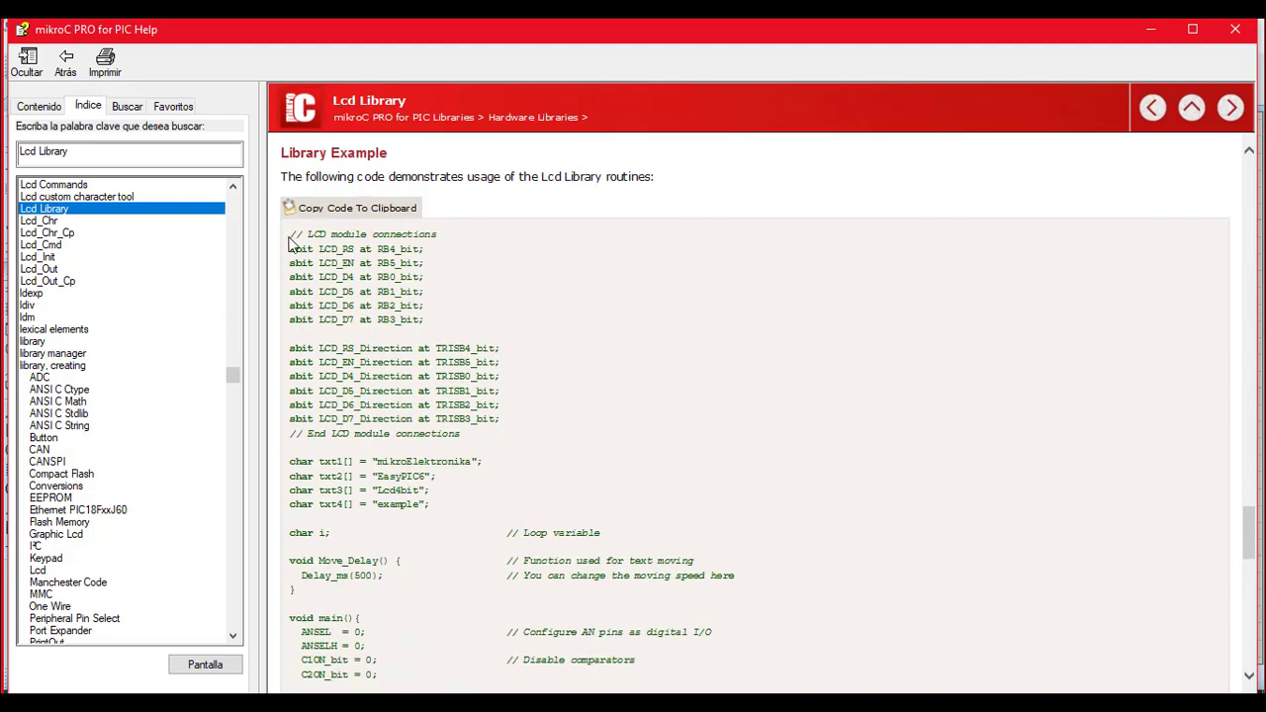
drag(293, 234, 500, 428)
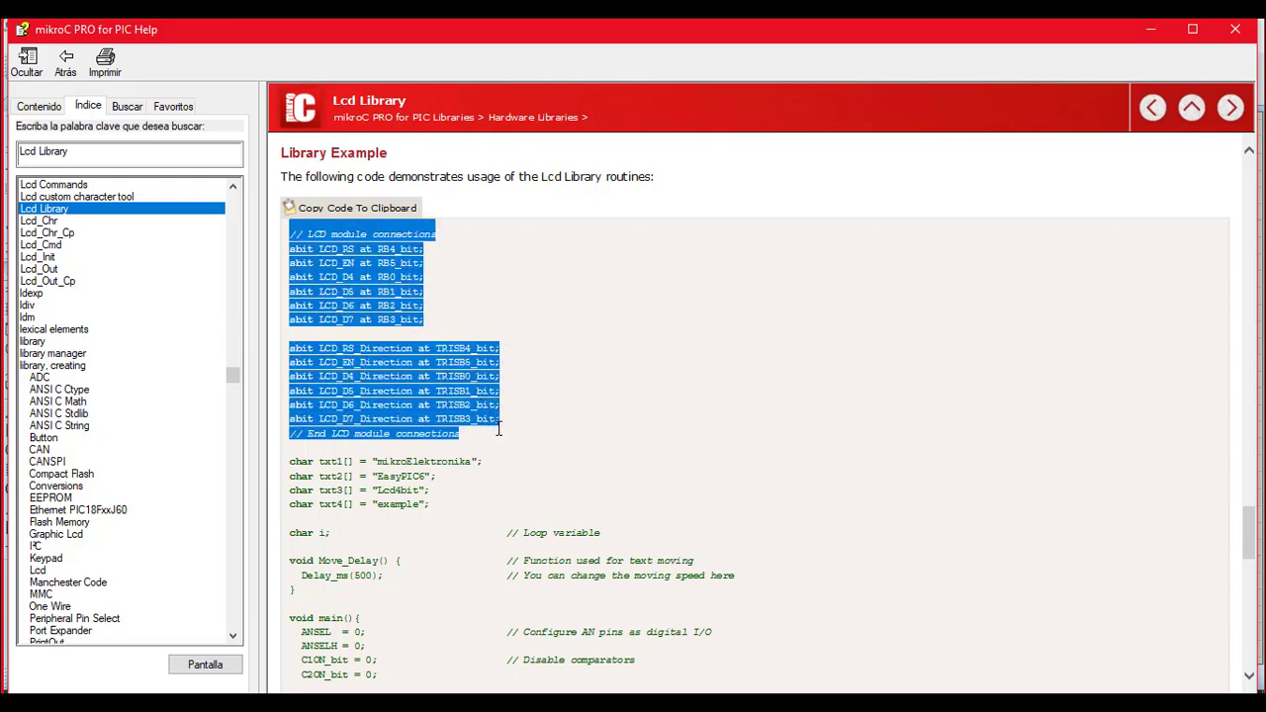
right_click(442, 416)
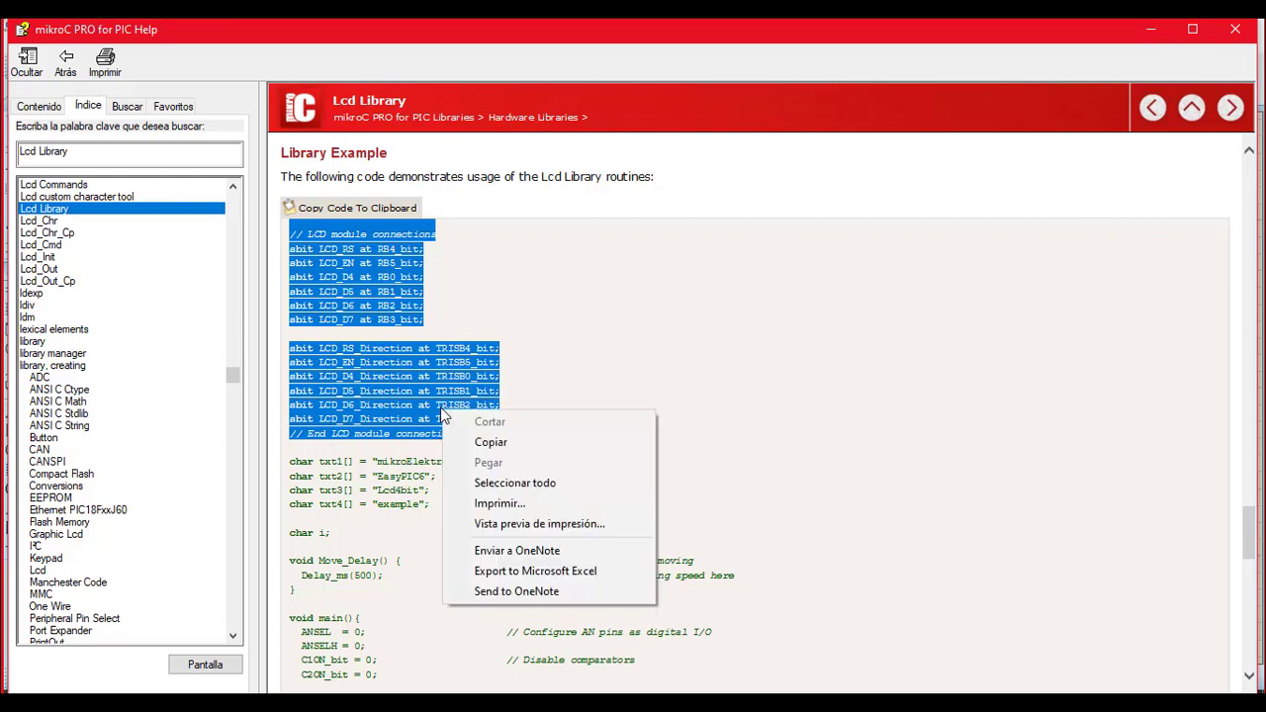
click(489, 440)
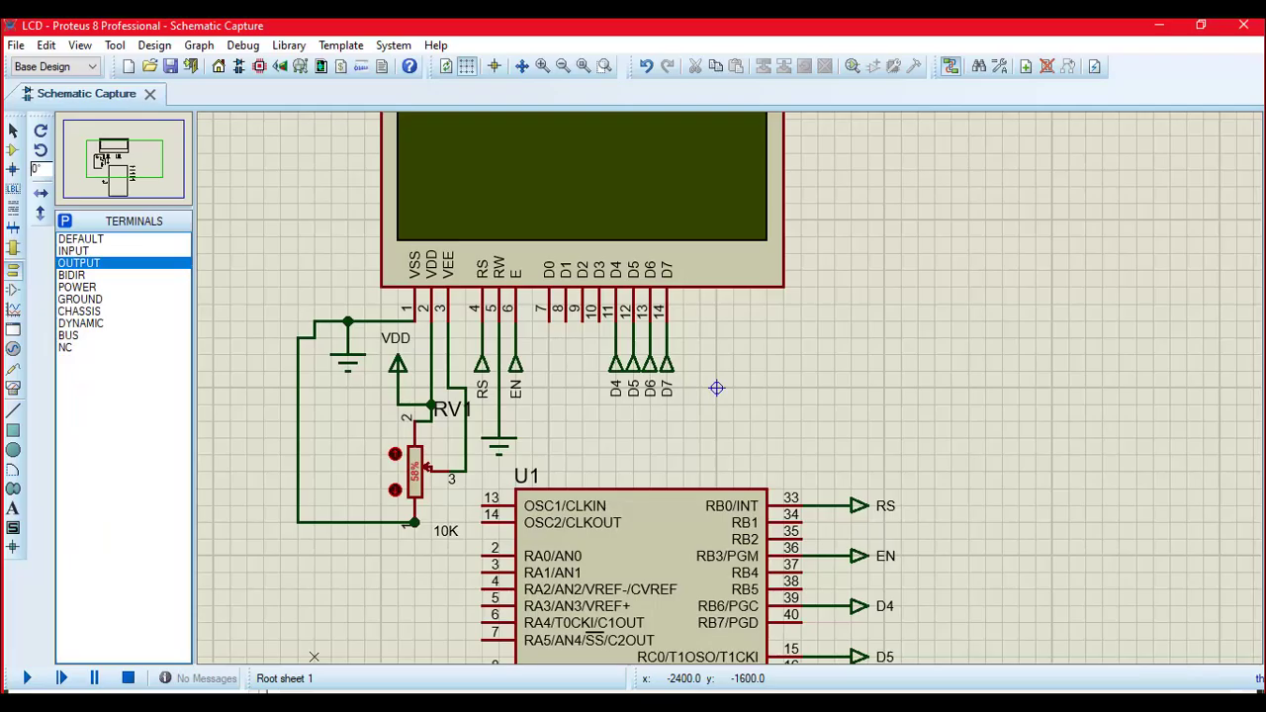
Step: Switch to mikroC PRO for PIC, start a new standard project named LCD and open the project folder browser
click(341, 704)
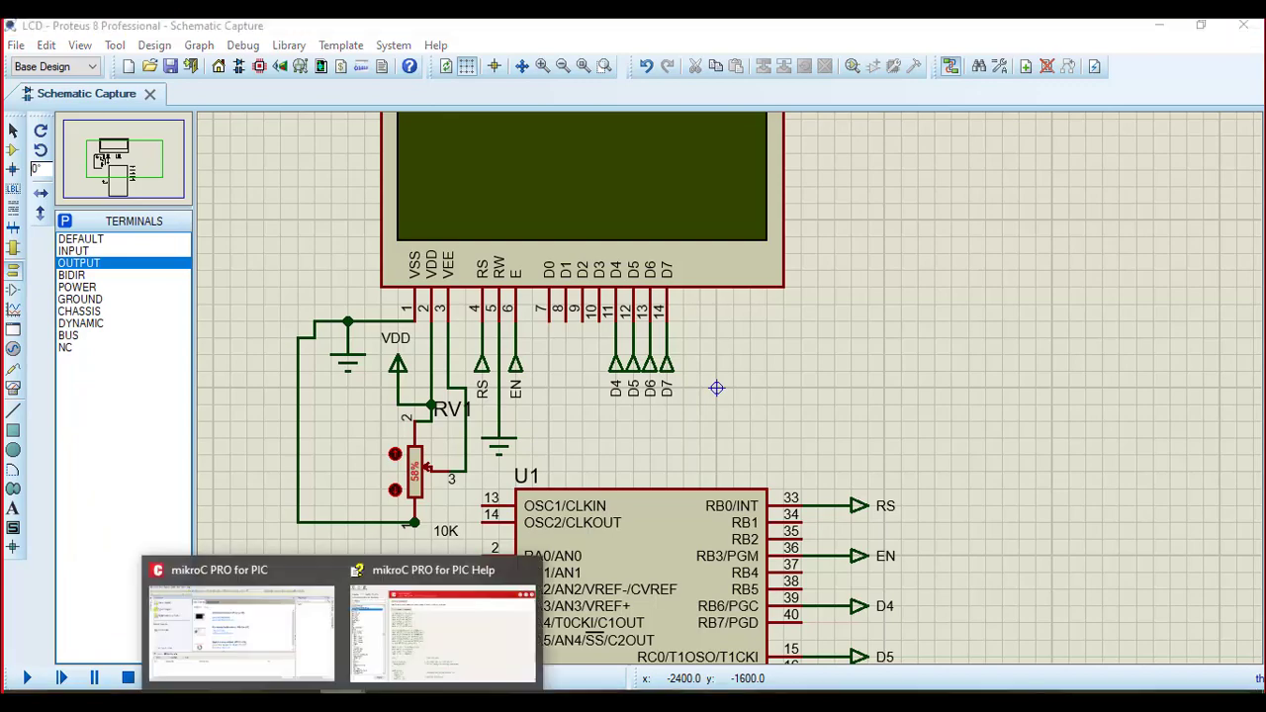
click(287, 645)
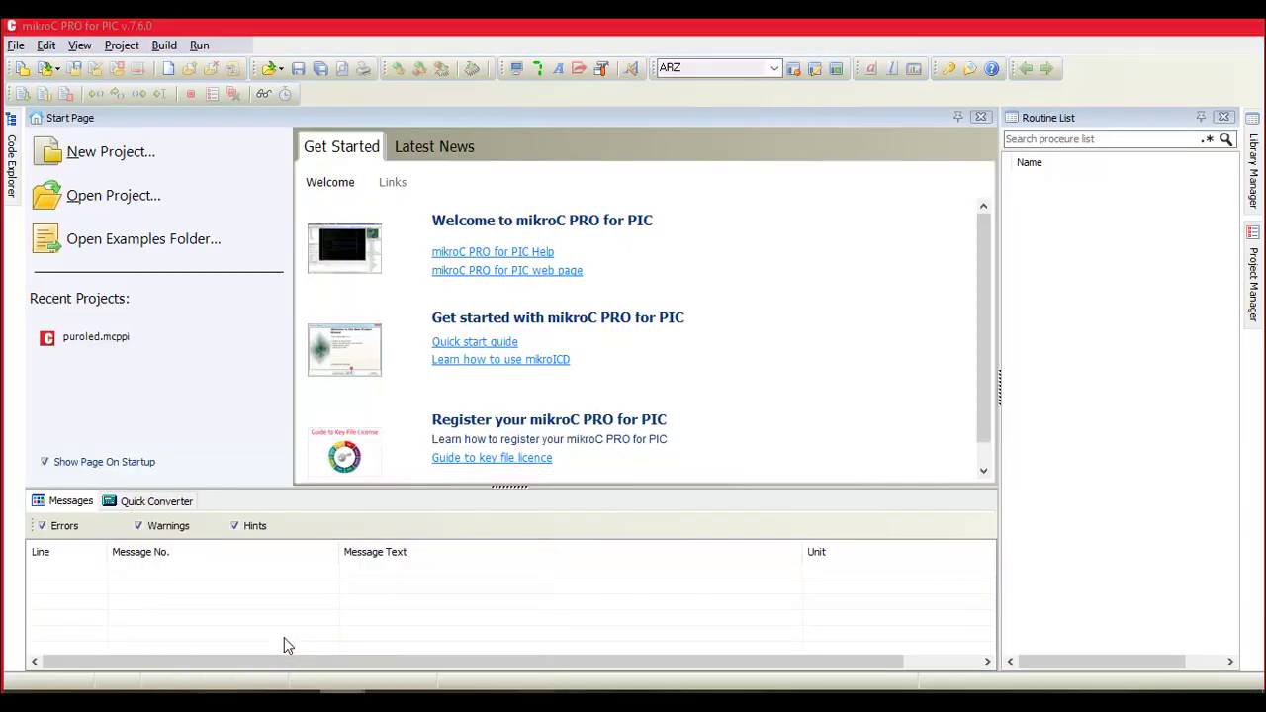
click(111, 47)
click(144, 68)
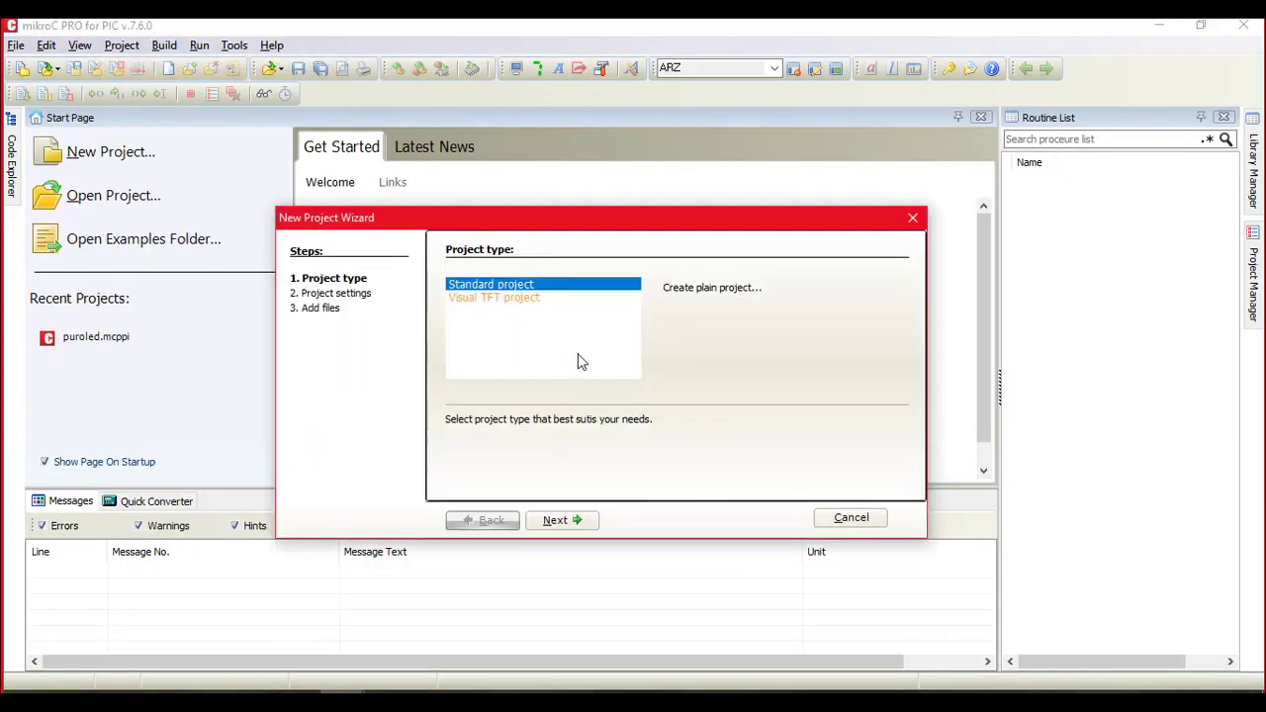
click(562, 521)
double_click(645, 291)
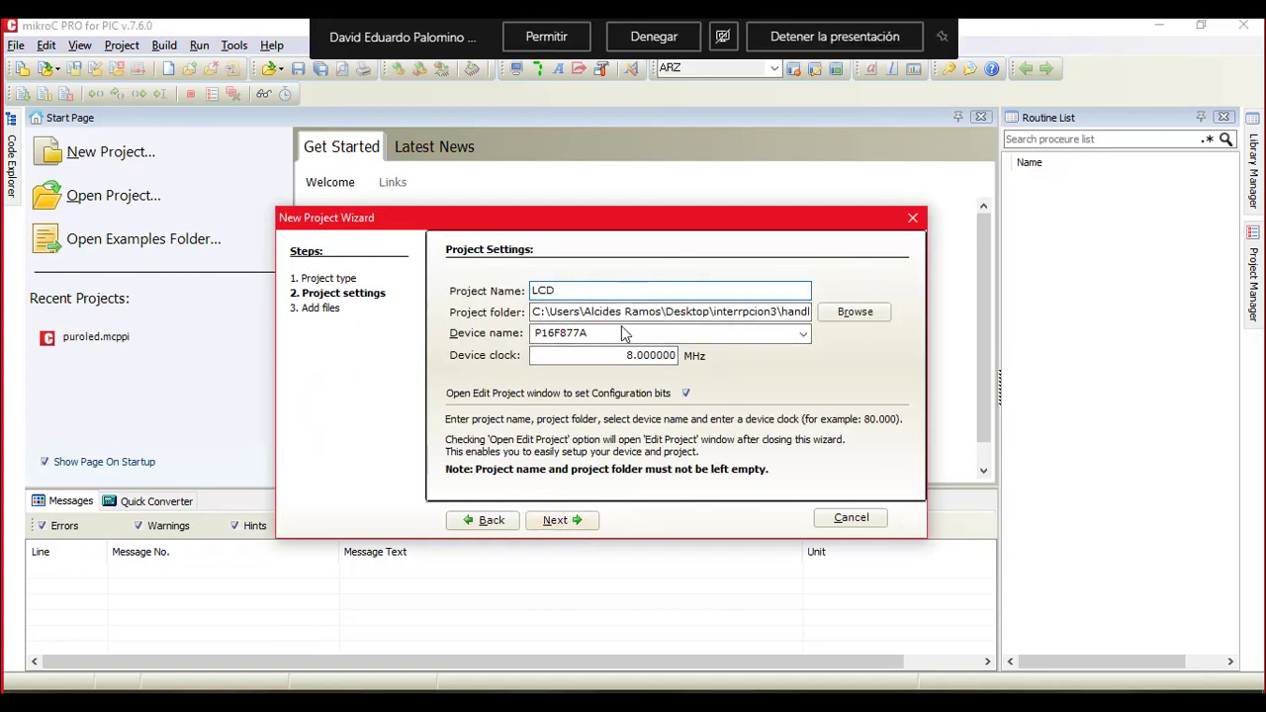
click(854, 314)
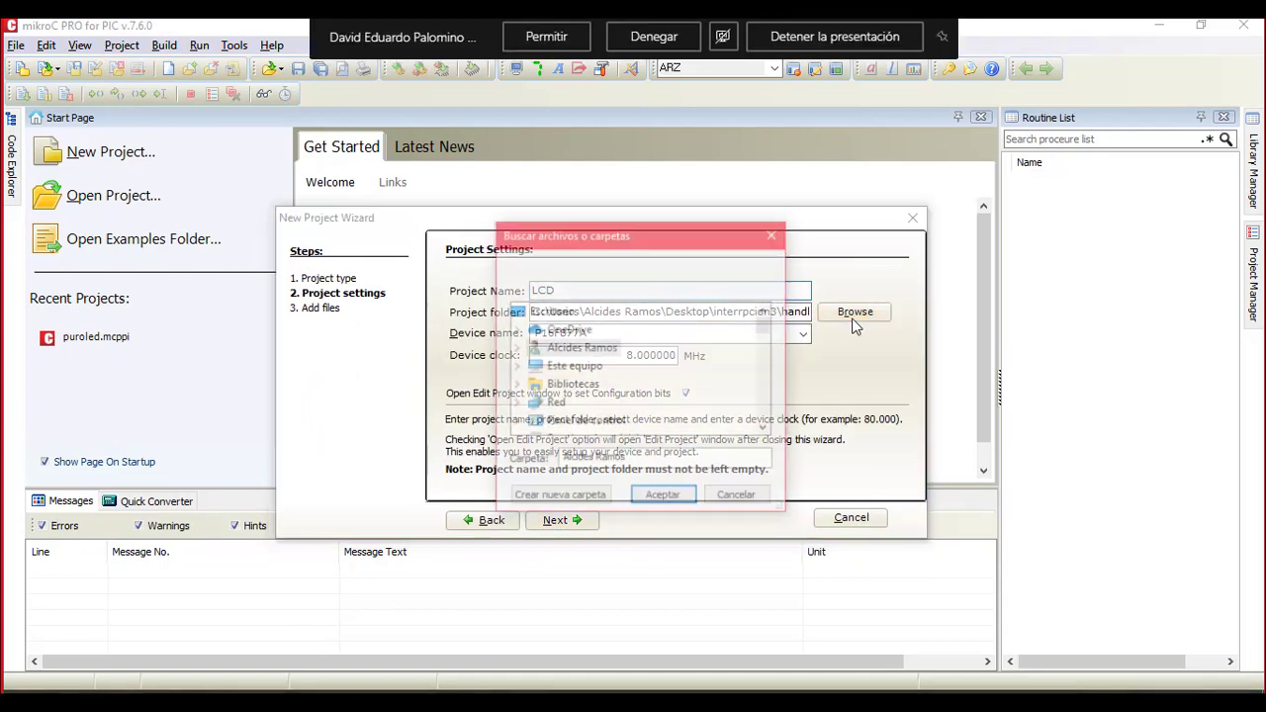
Step: Allow the requesting participant to take control of the shared screen and switch to the Microsoft Teams meeting
click(561, 37)
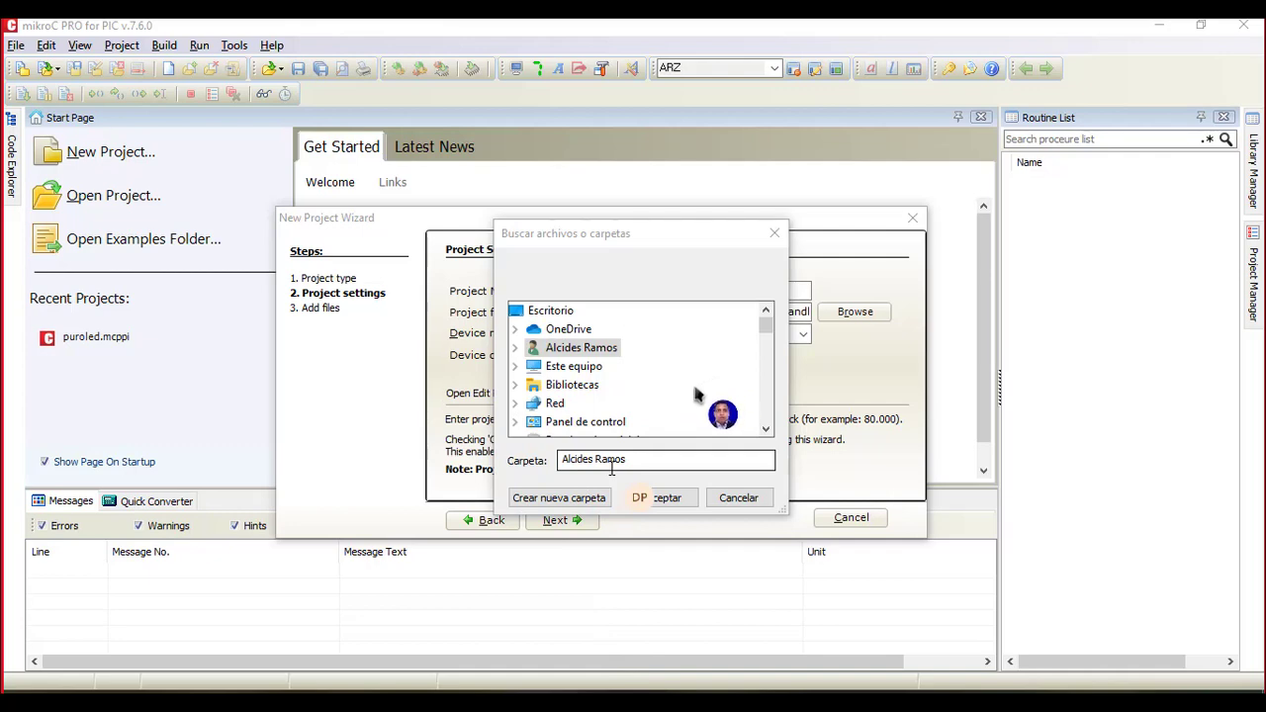
click(517, 538)
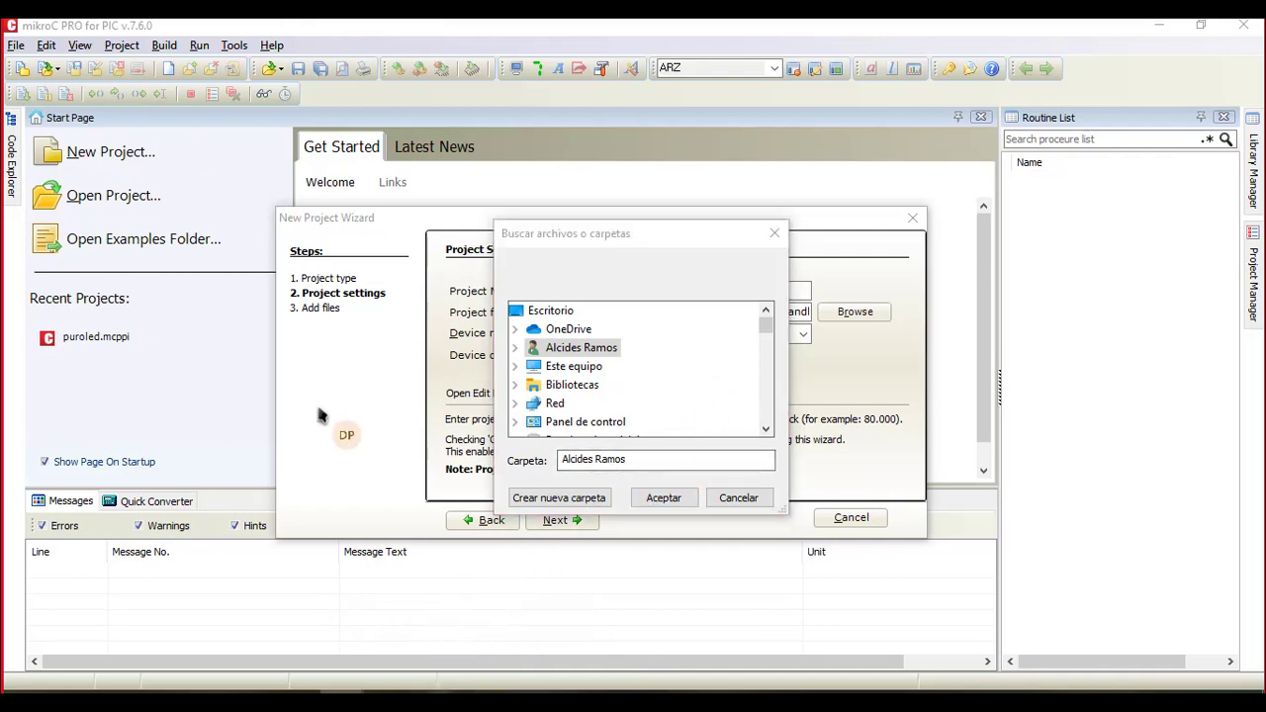
click(376, 623)
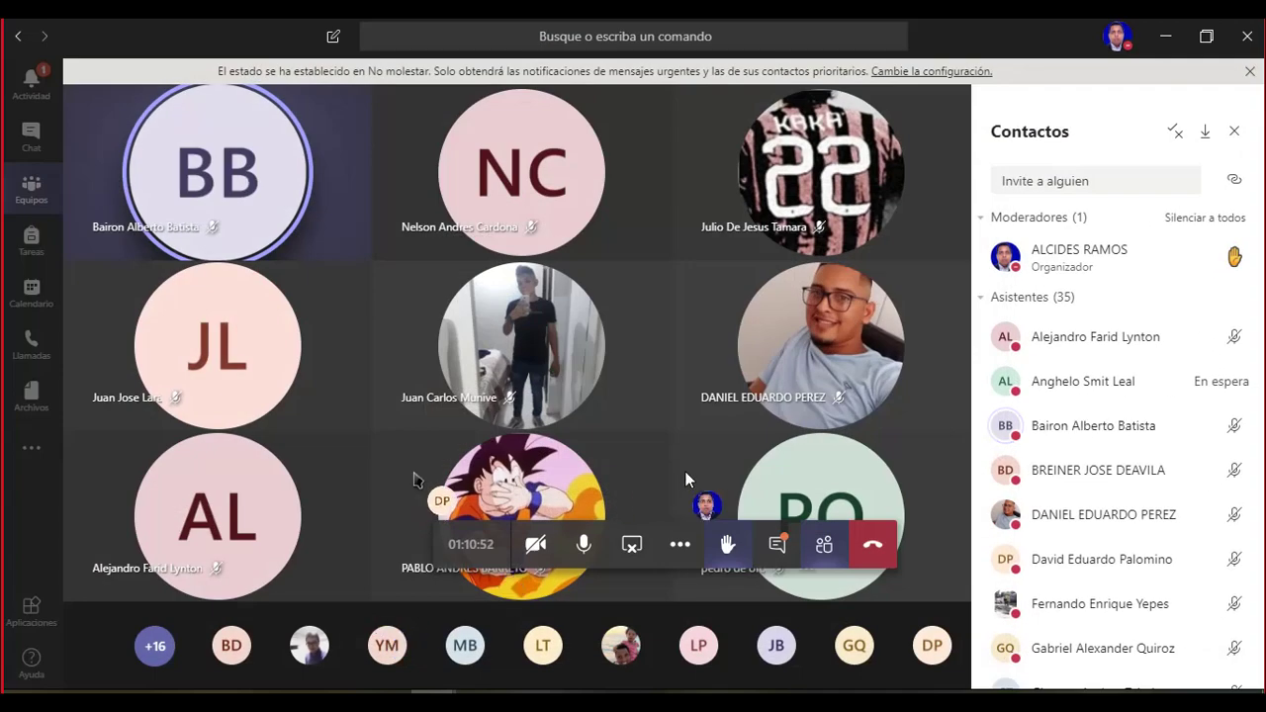
mouse_move(478, 509)
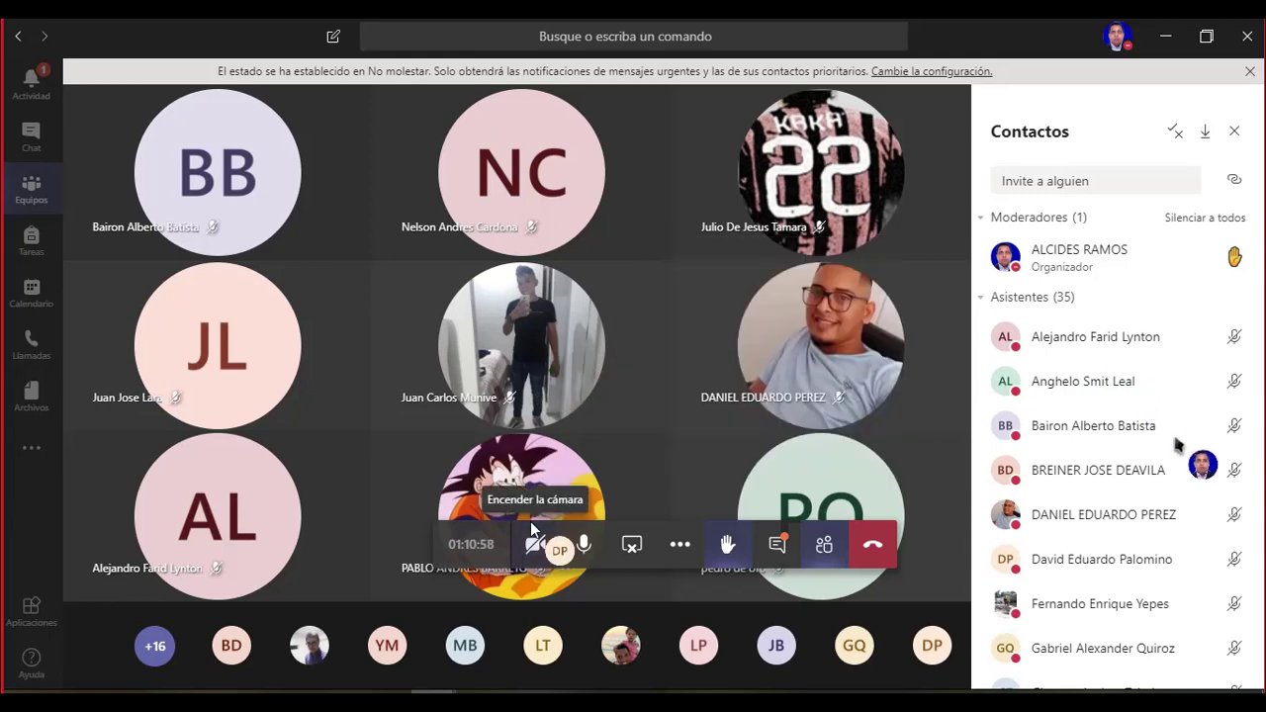
click(569, 571)
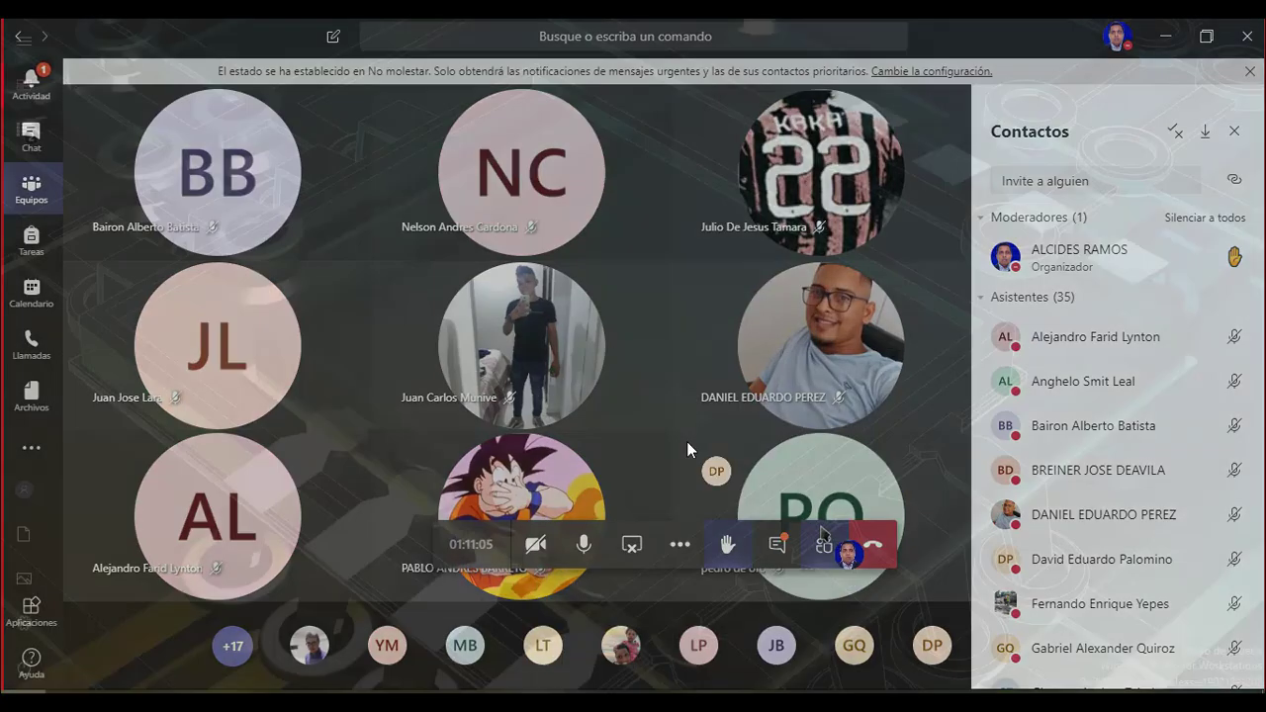
key(super)
key(super)
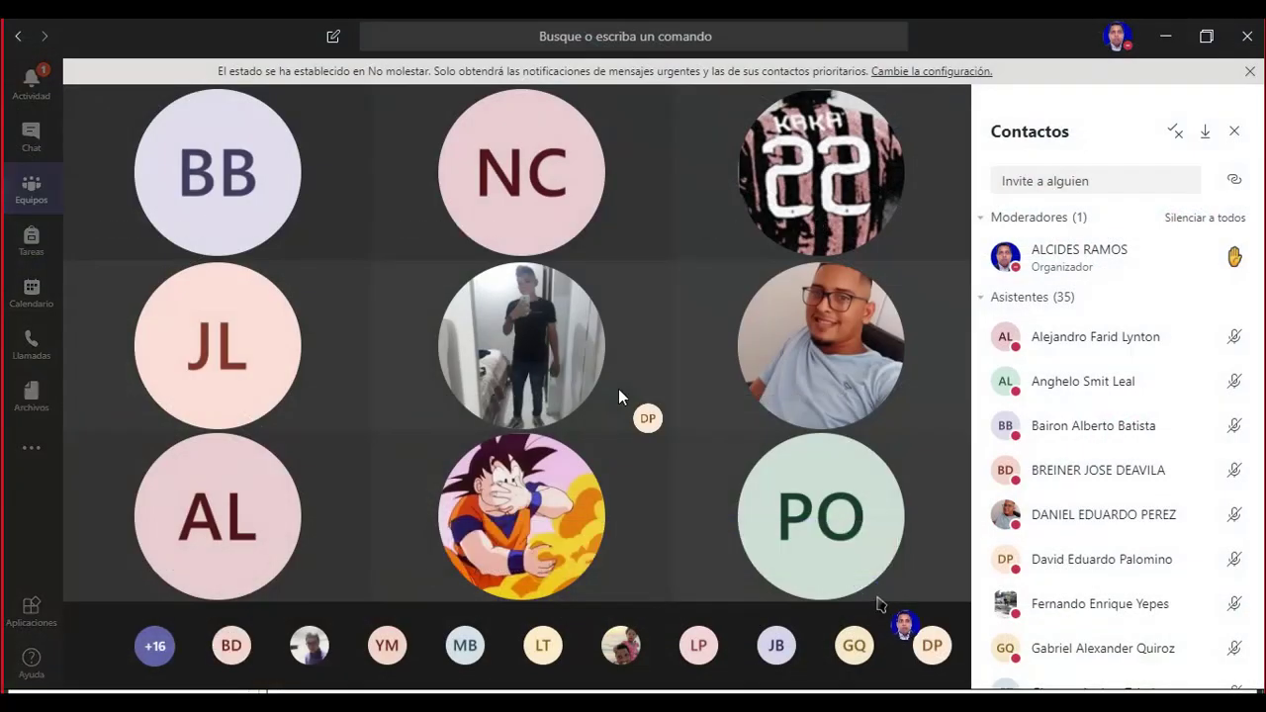
Step: Look through the attendees in the meeting's participant list down to the end
mouse_move(770, 536)
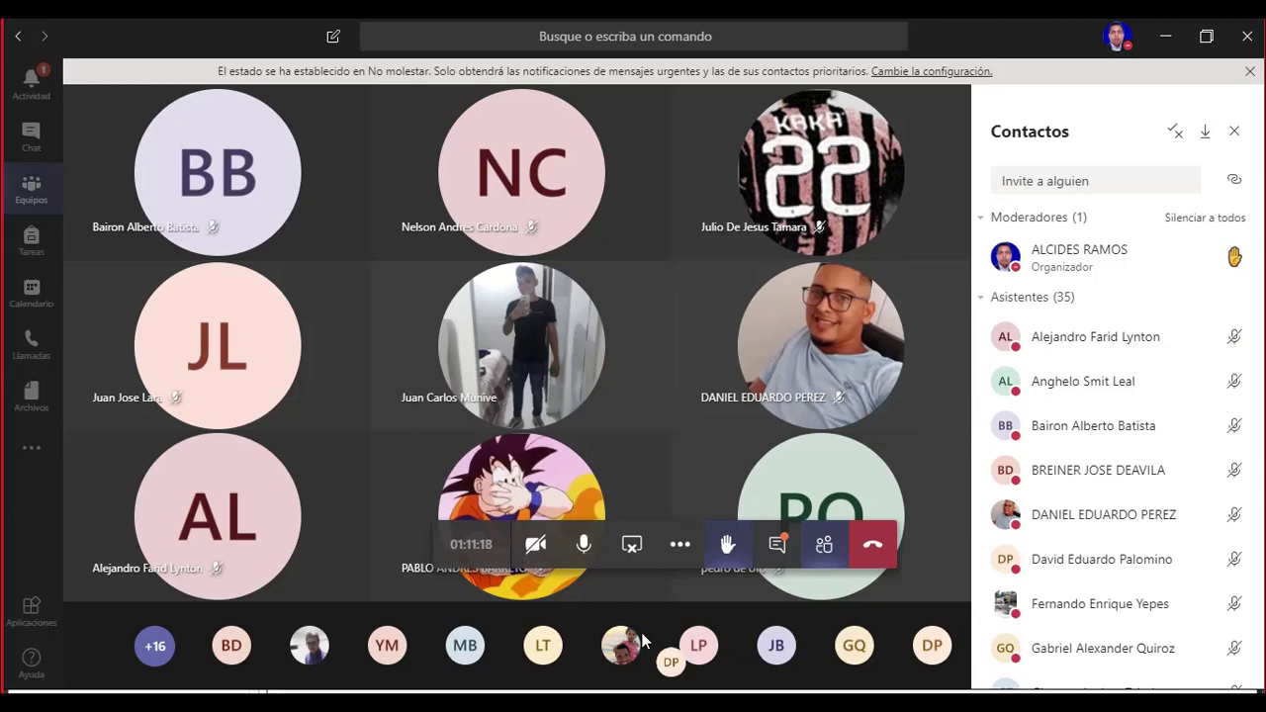
scroll(1078, 330, down, 5)
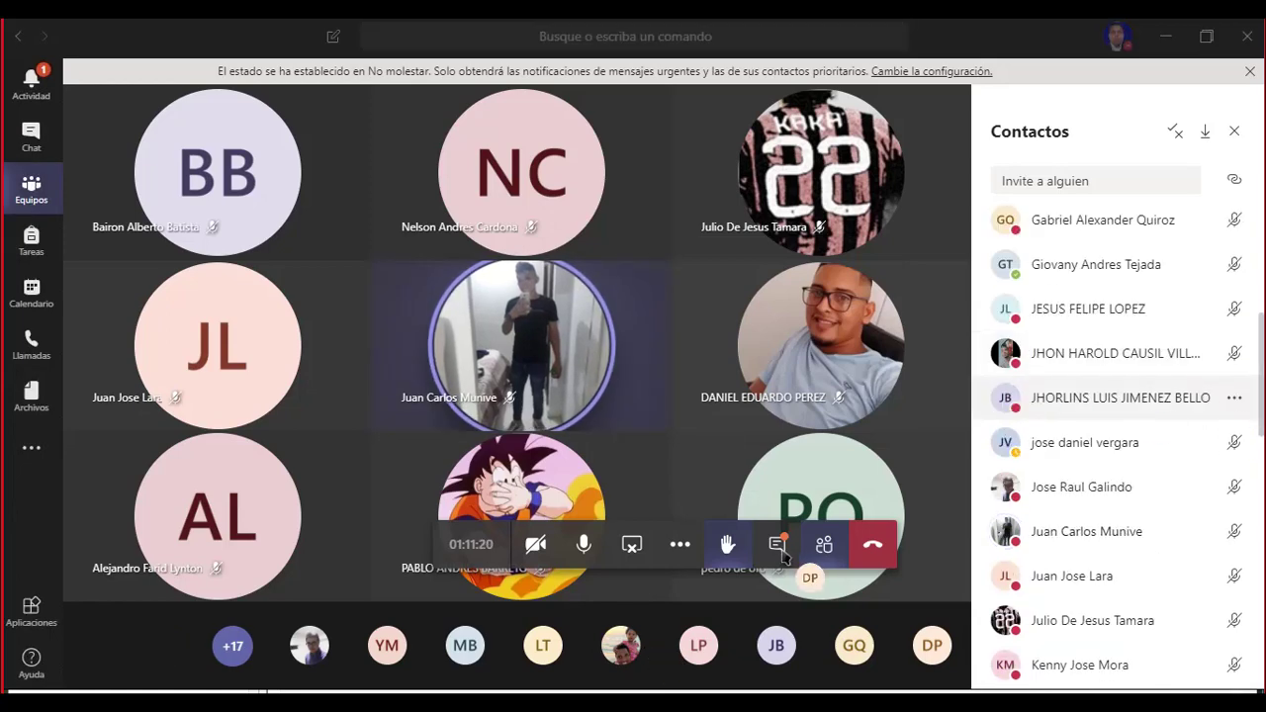
scroll(1257, 440, down, 5)
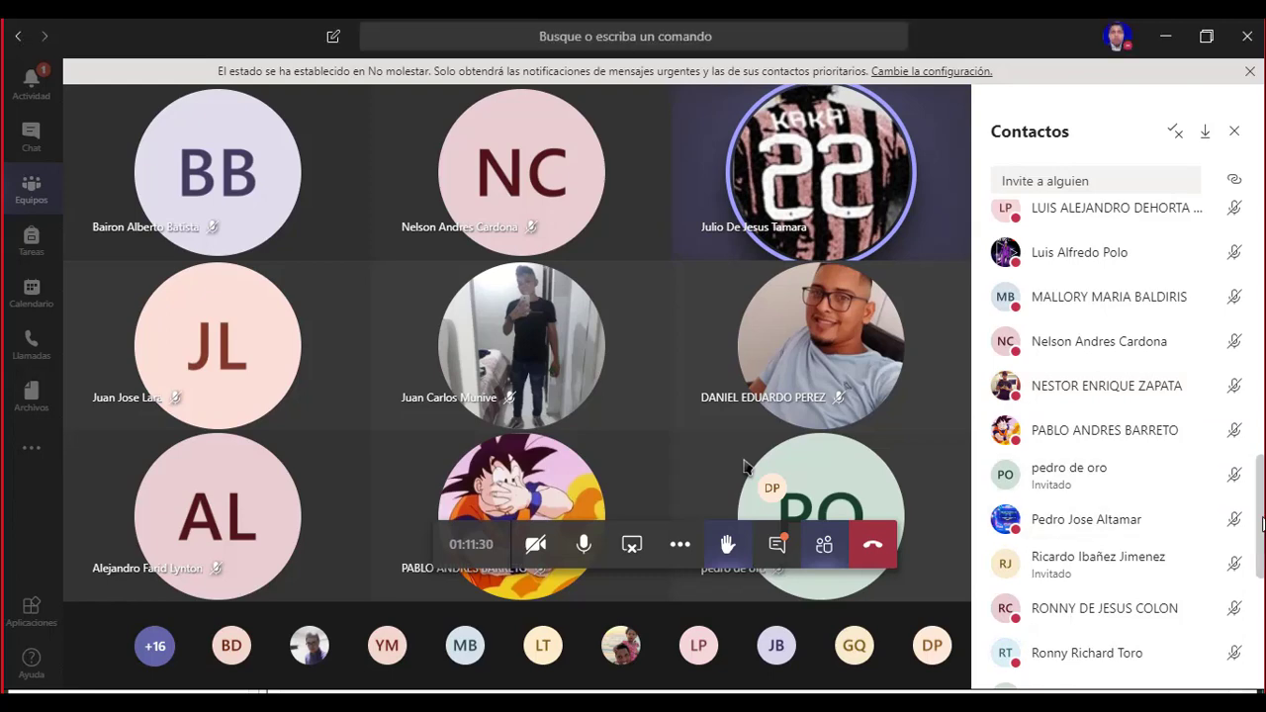
scroll(1262, 522, down, 5)
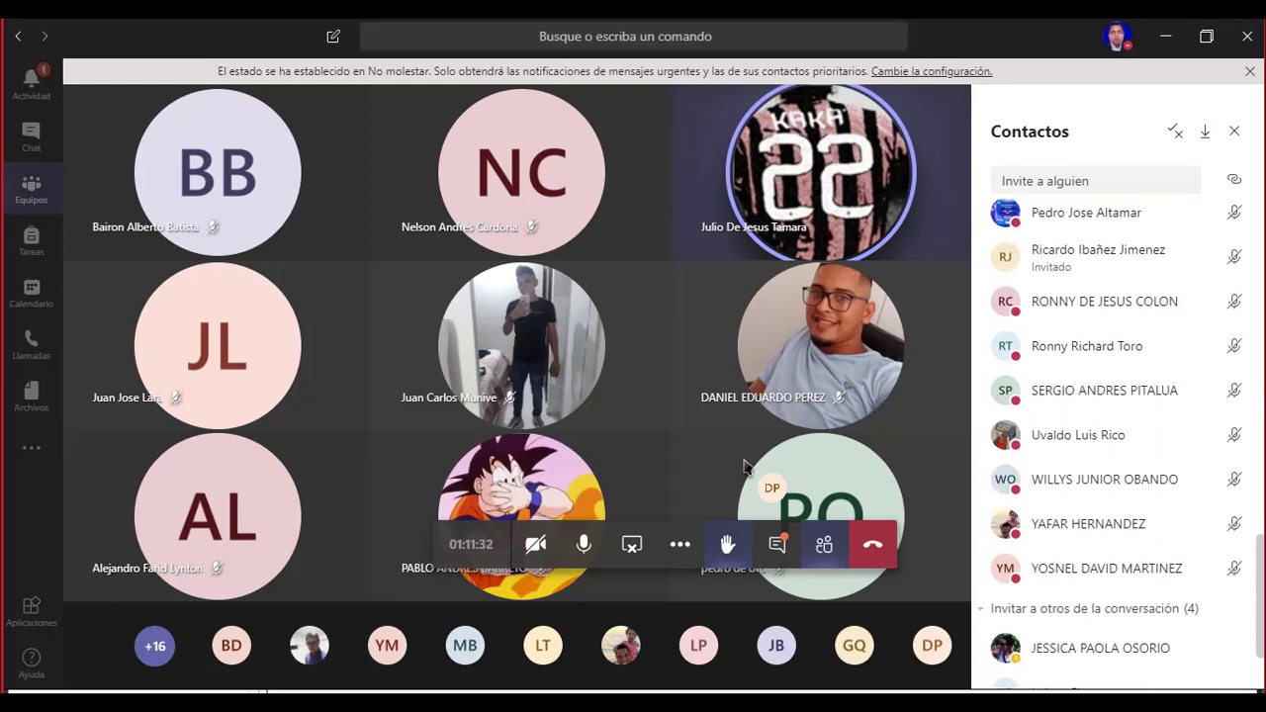
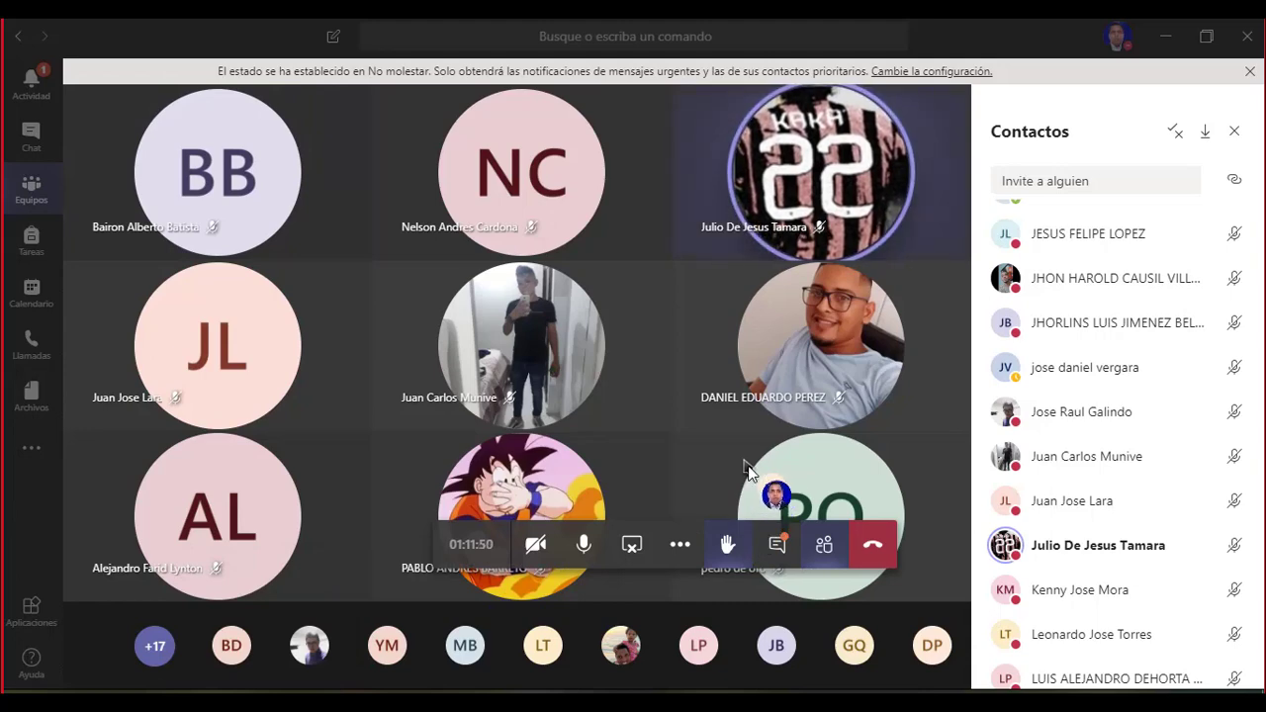
Step: Show the meeting chat instead of the participant list and restore the Teams window to a smaller size
click(663, 552)
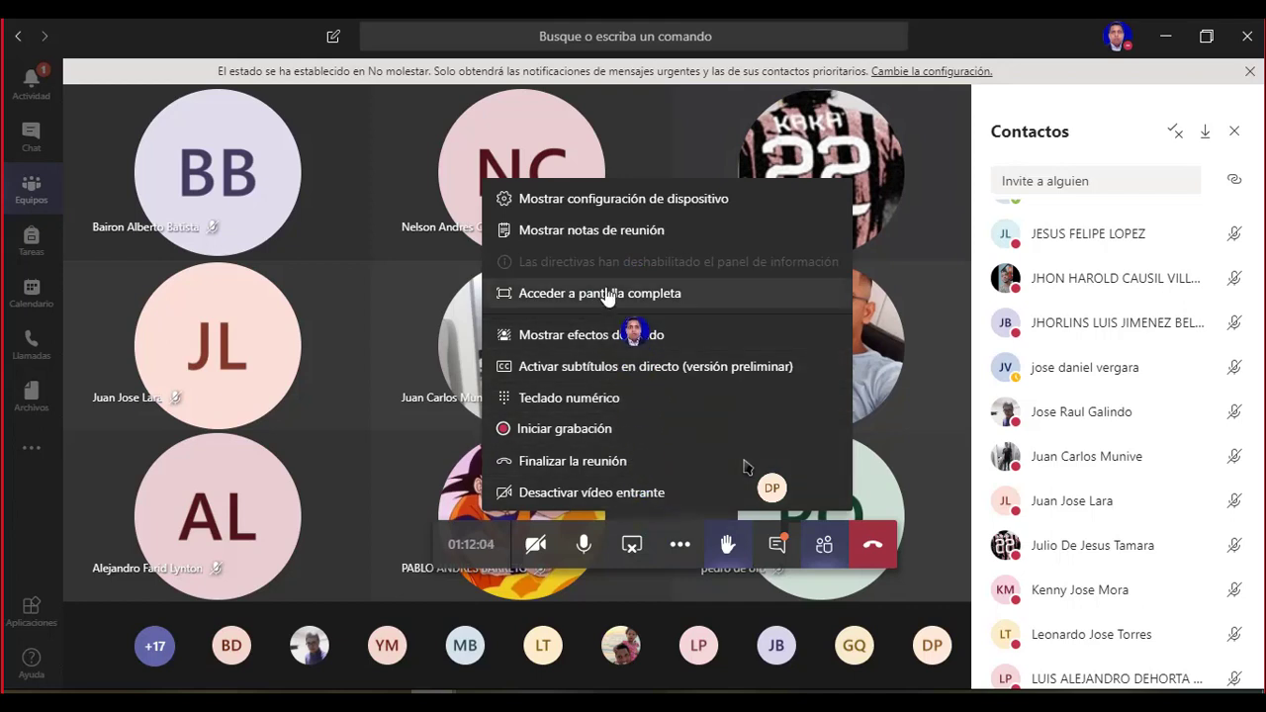
click(360, 473)
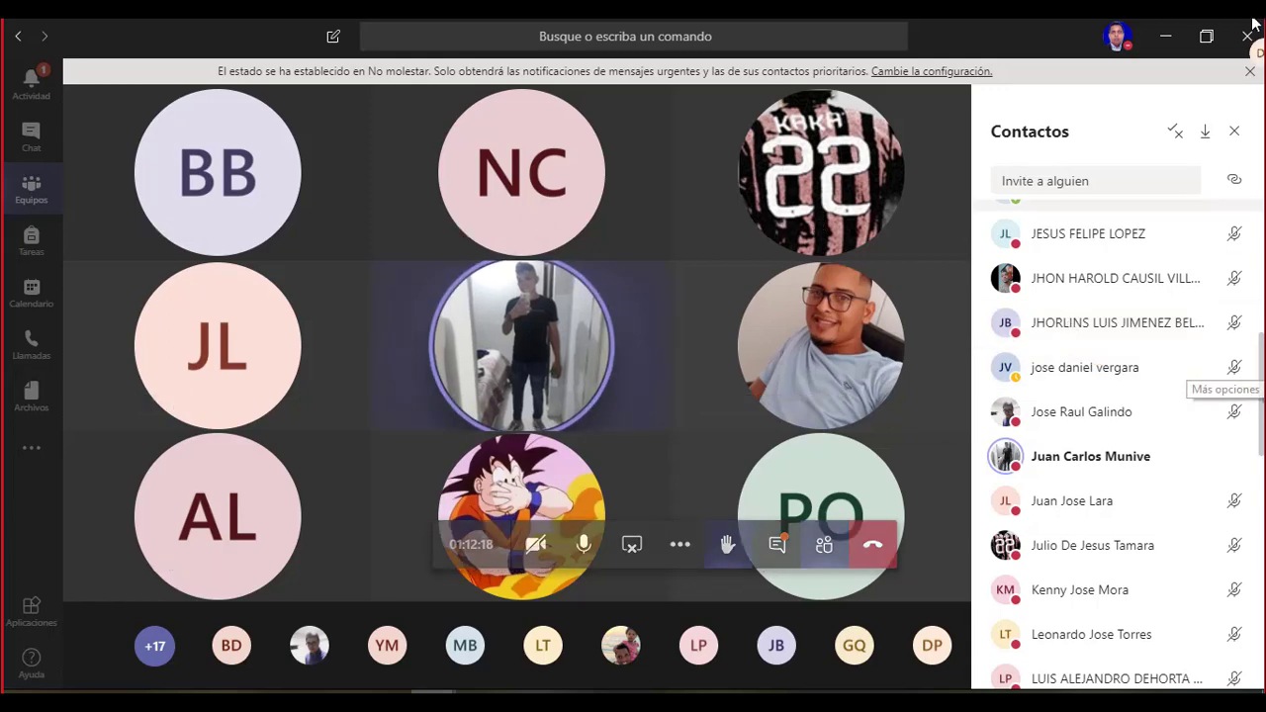
click(1234, 131)
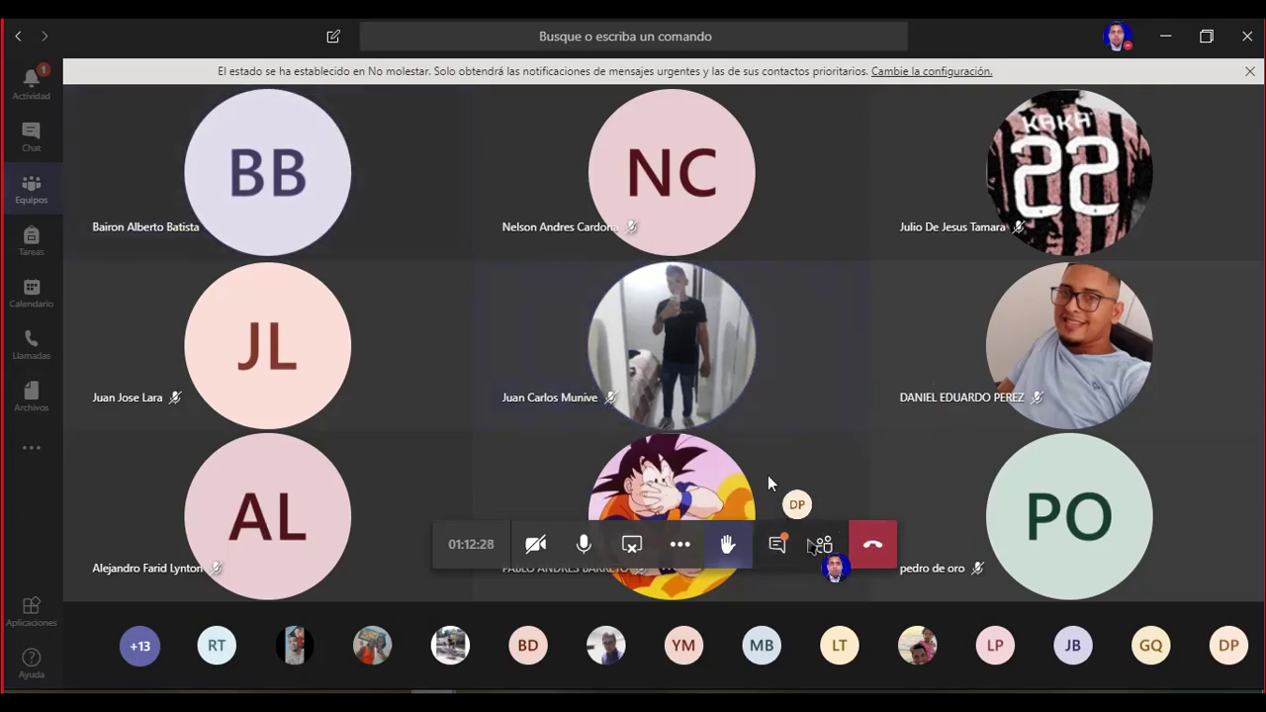
click(779, 550)
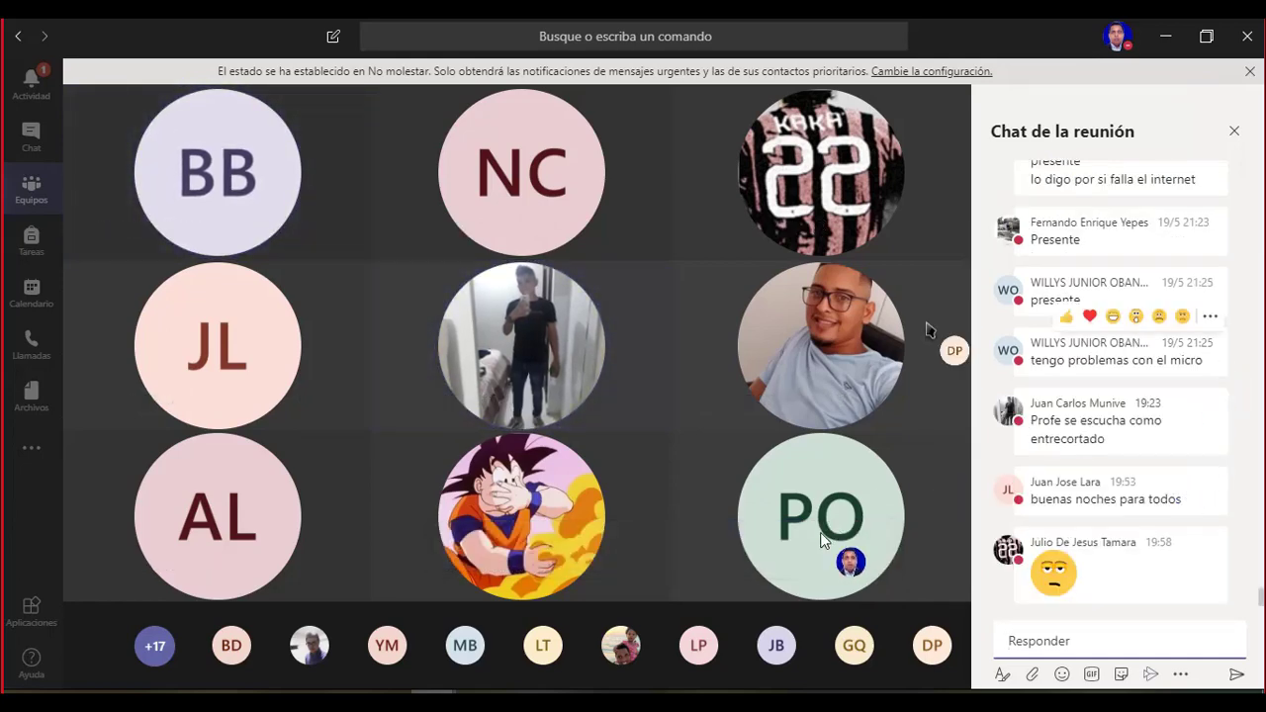
mouse_move(851, 598)
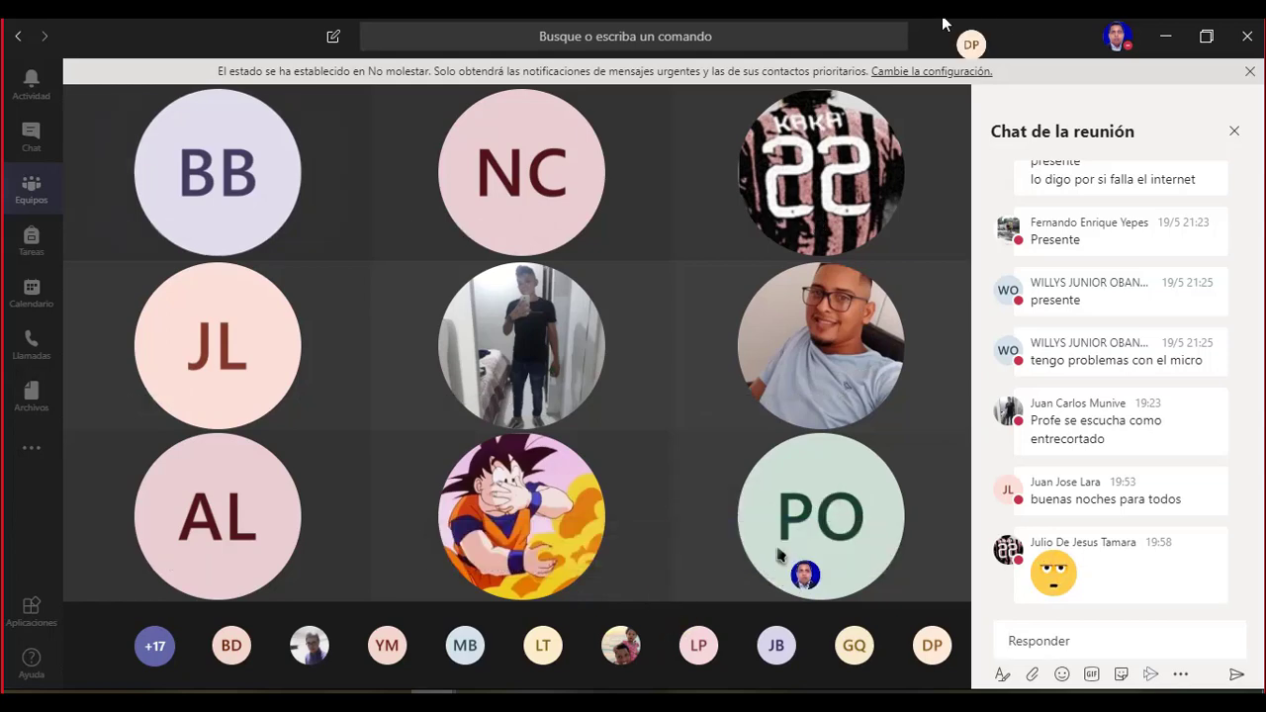
drag(1073, 30, 1160, 42)
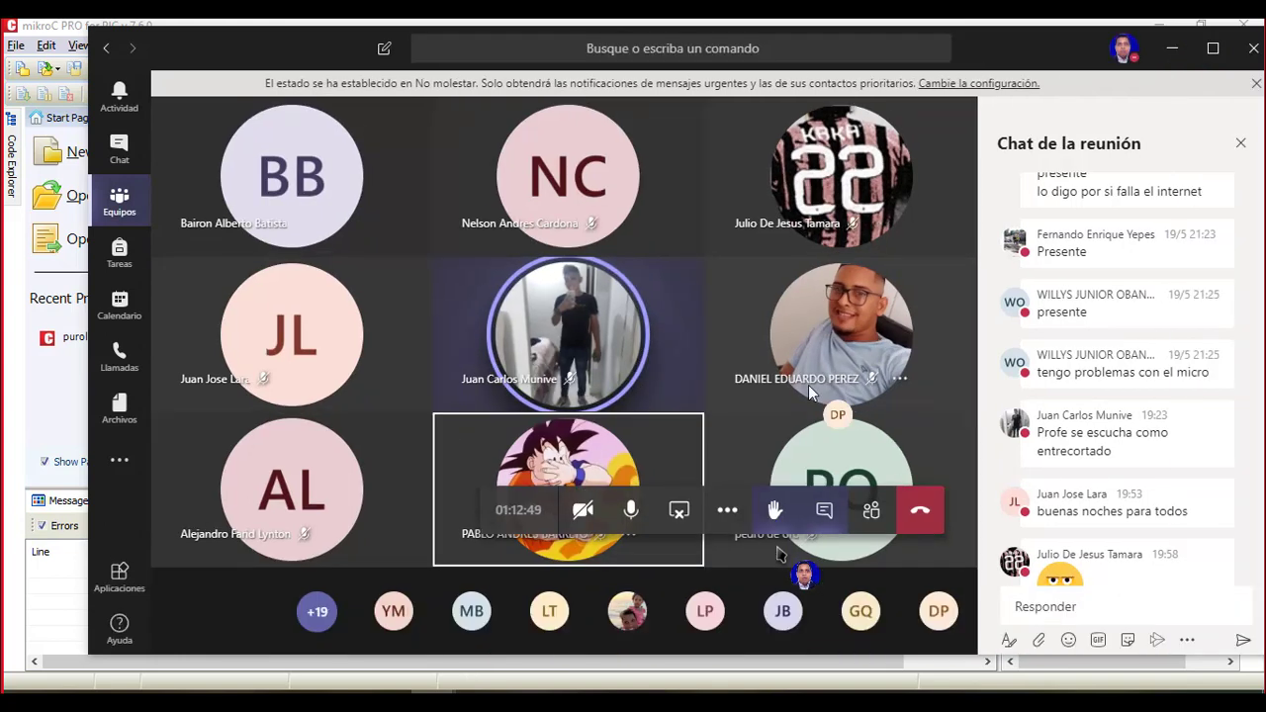
mouse_move(808, 385)
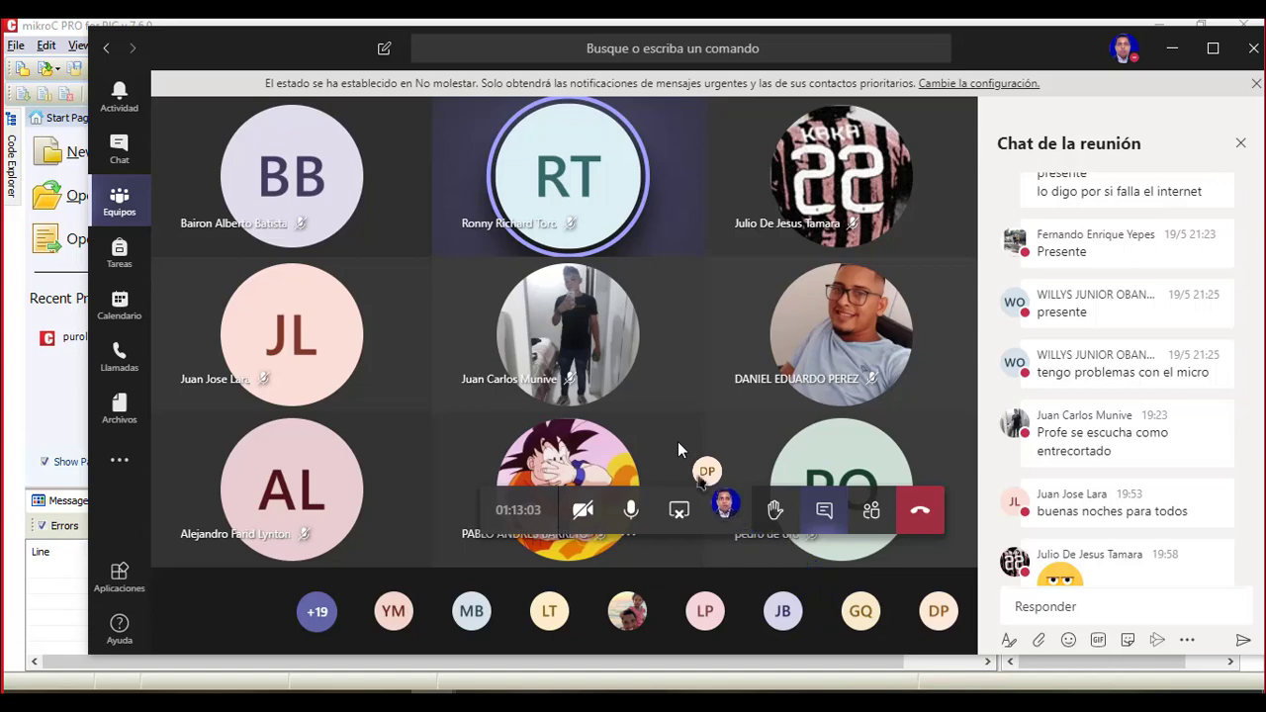
Step: Return to the Teams meeting window and replace the meeting chat with the participant list
key(super)
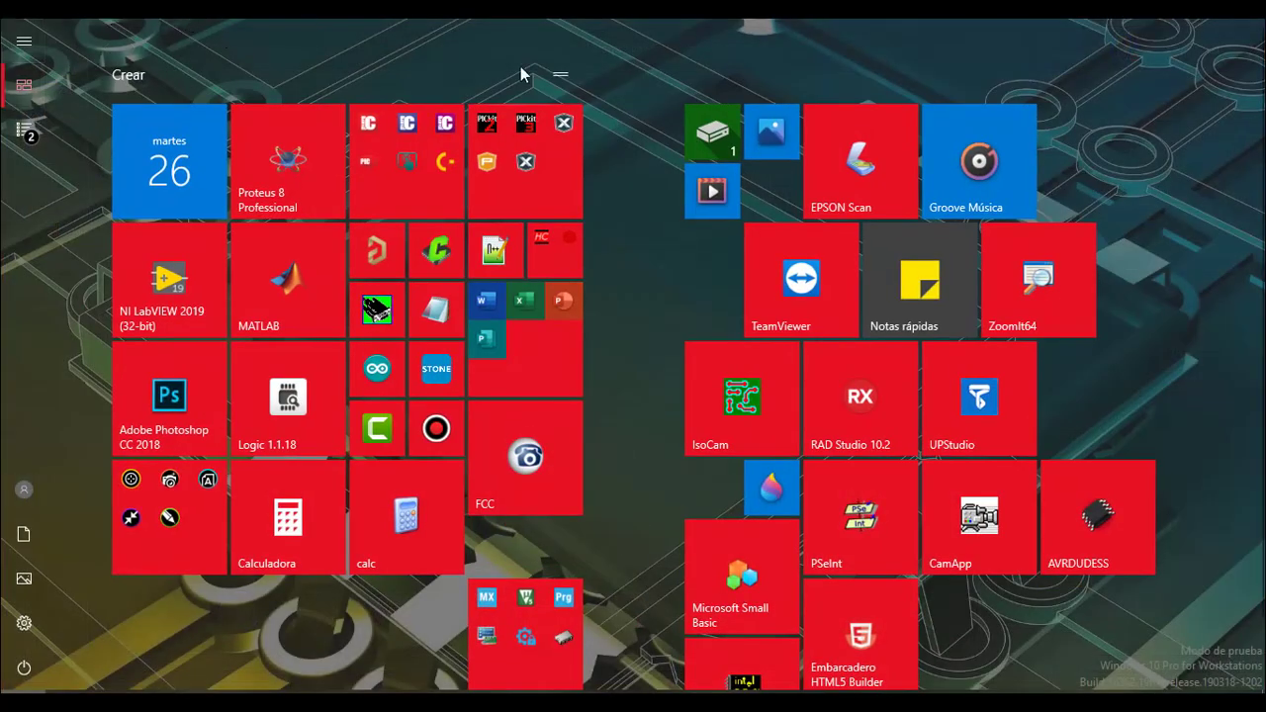
mouse_move(390, 692)
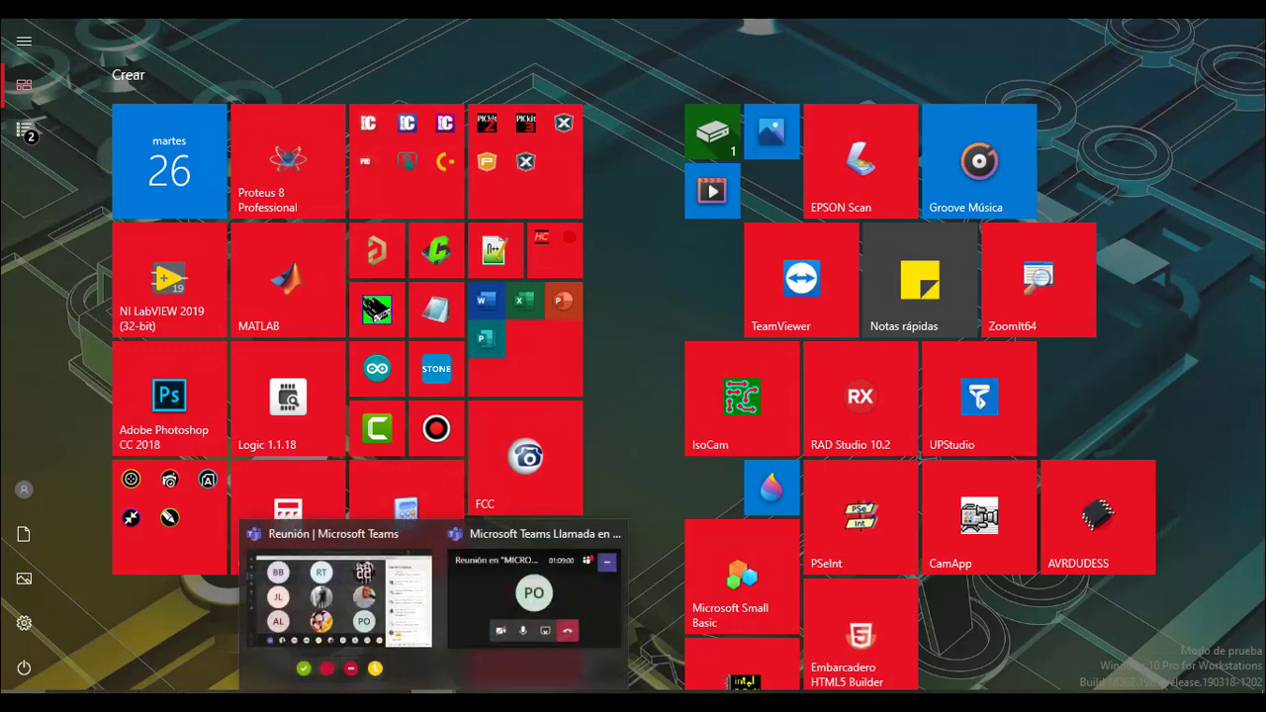
click(390, 626)
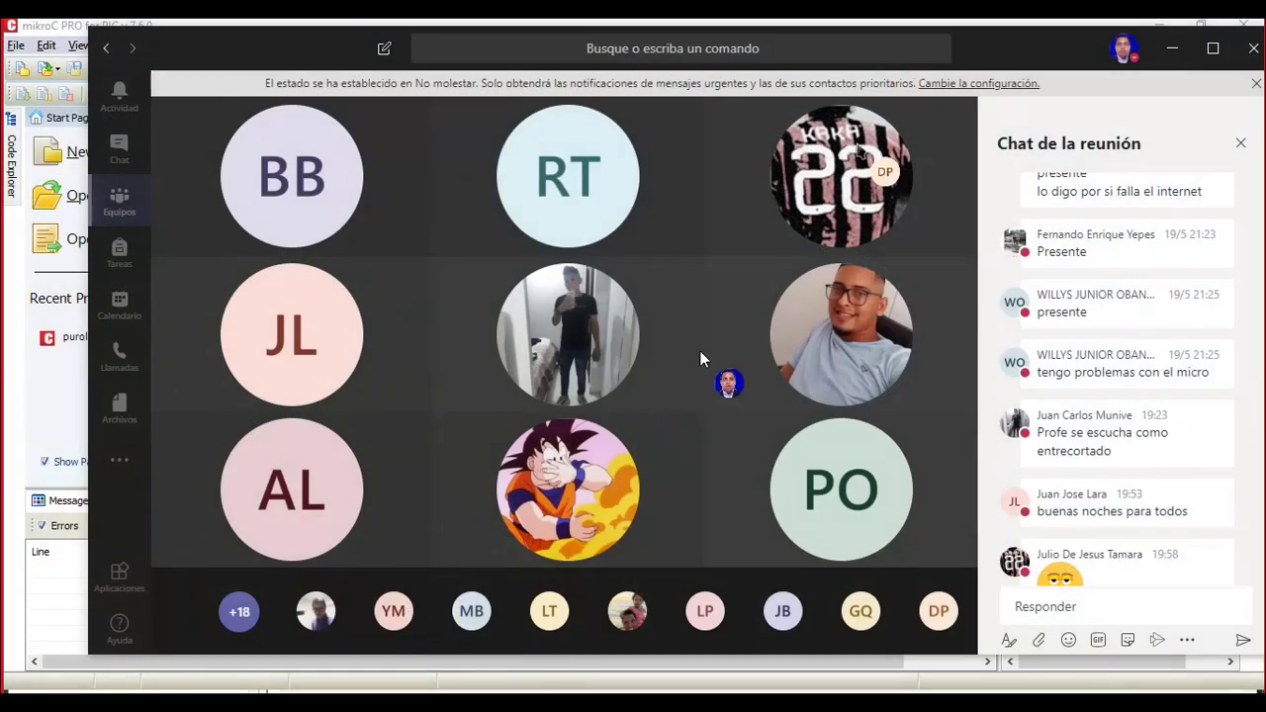
mouse_move(665, 534)
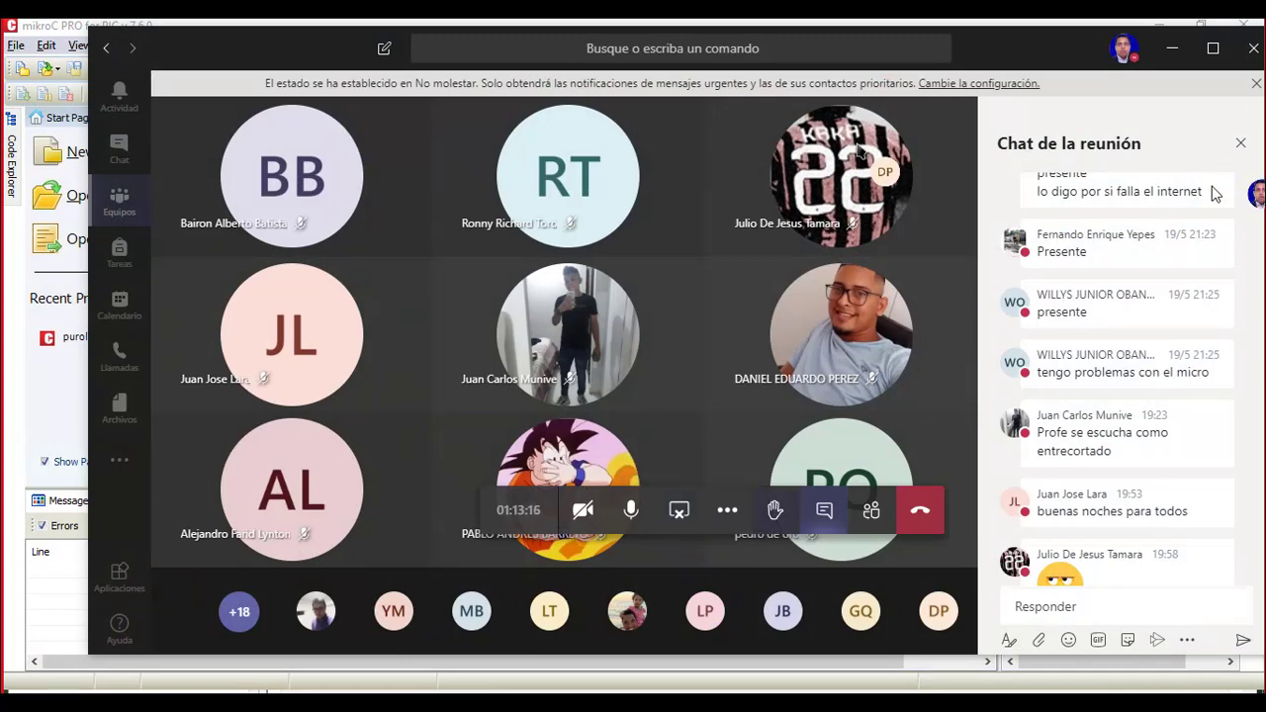
click(823, 512)
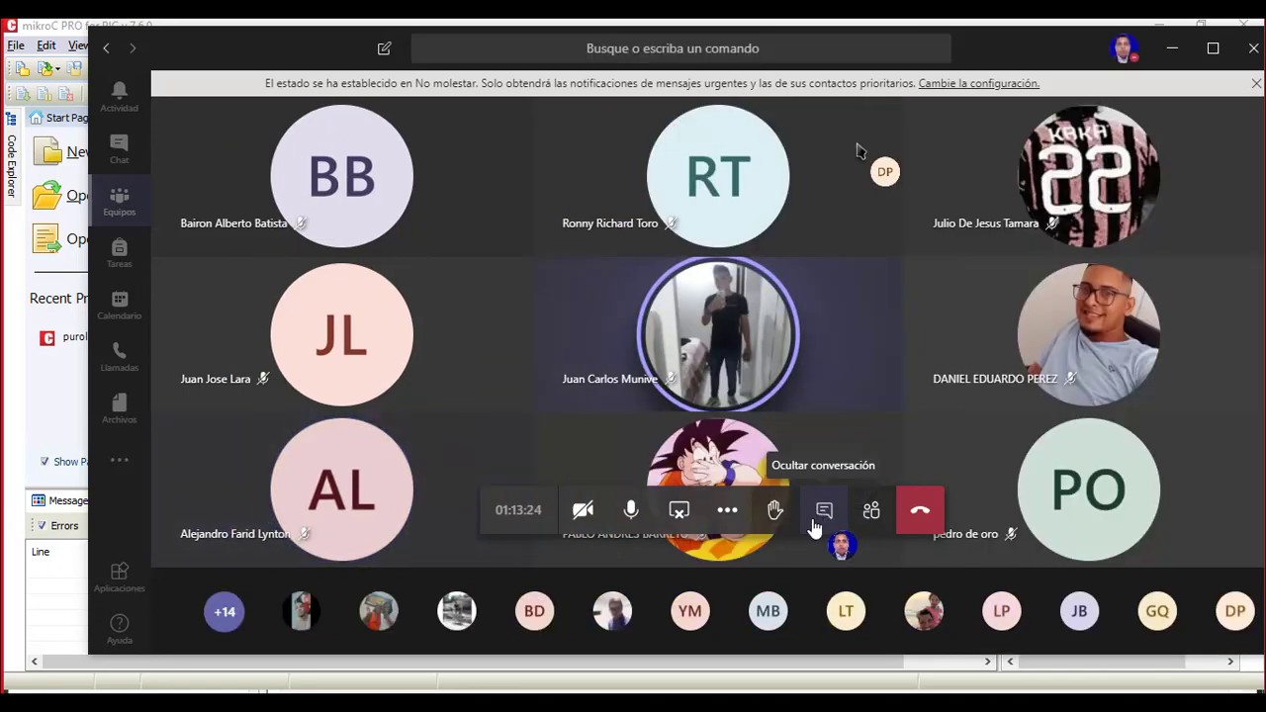
click(868, 510)
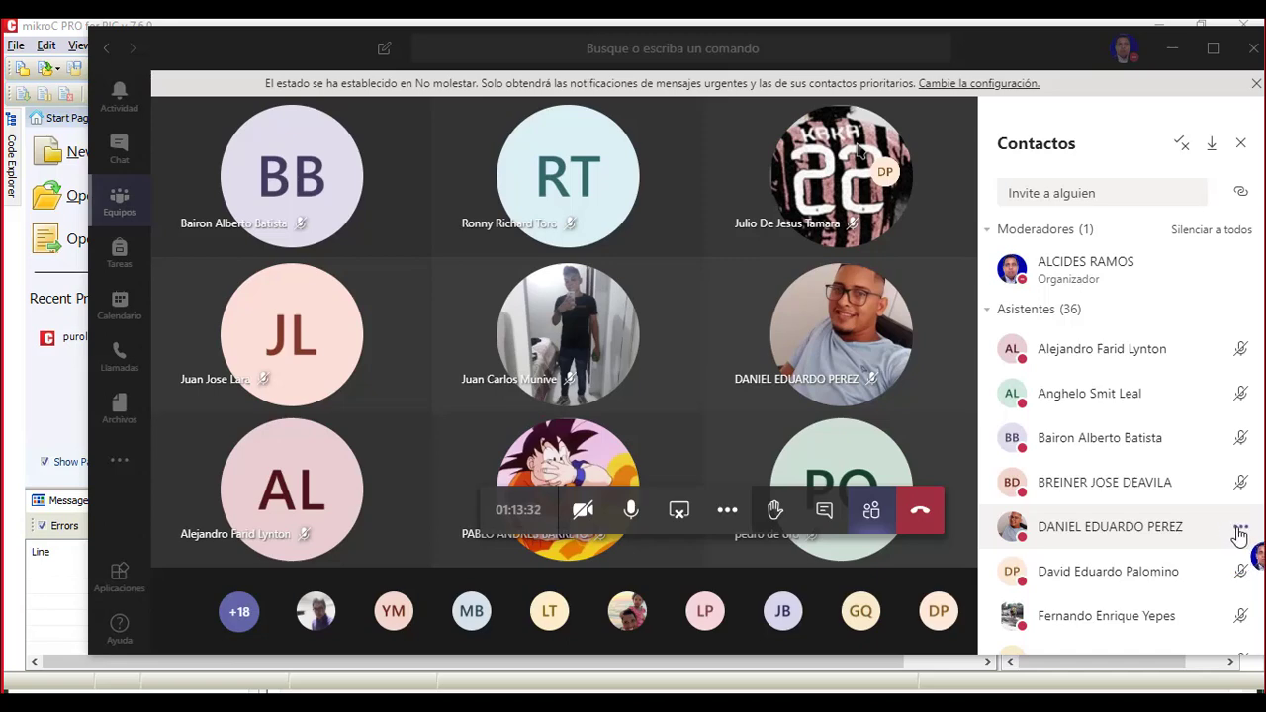
Step: Examine the management options for one attendee and the additional options of the meeting
click(1240, 530)
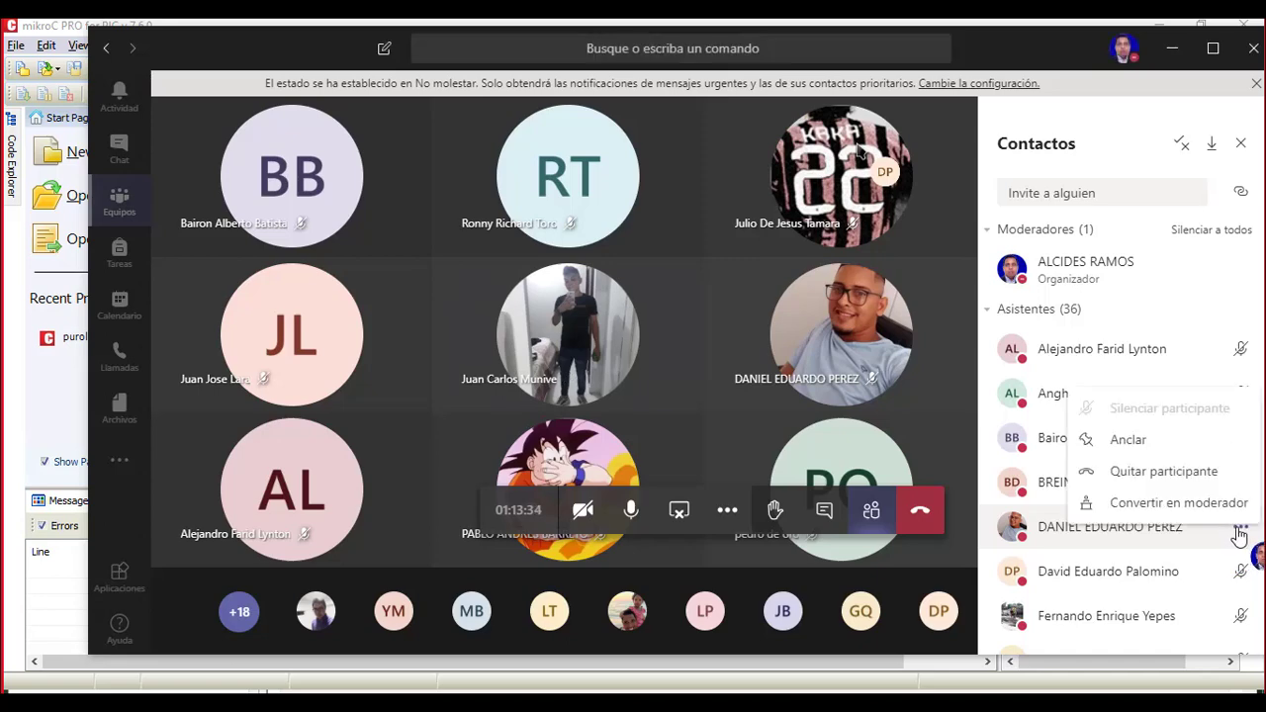
click(1240, 531)
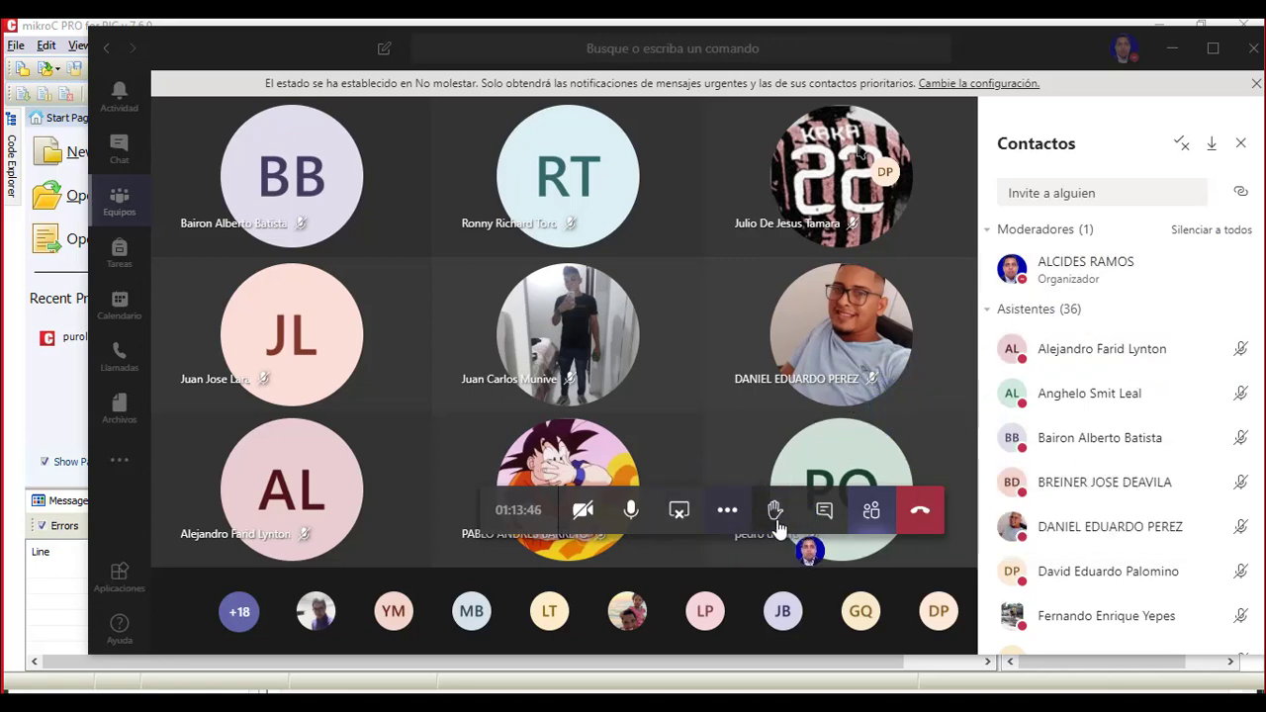
click(729, 517)
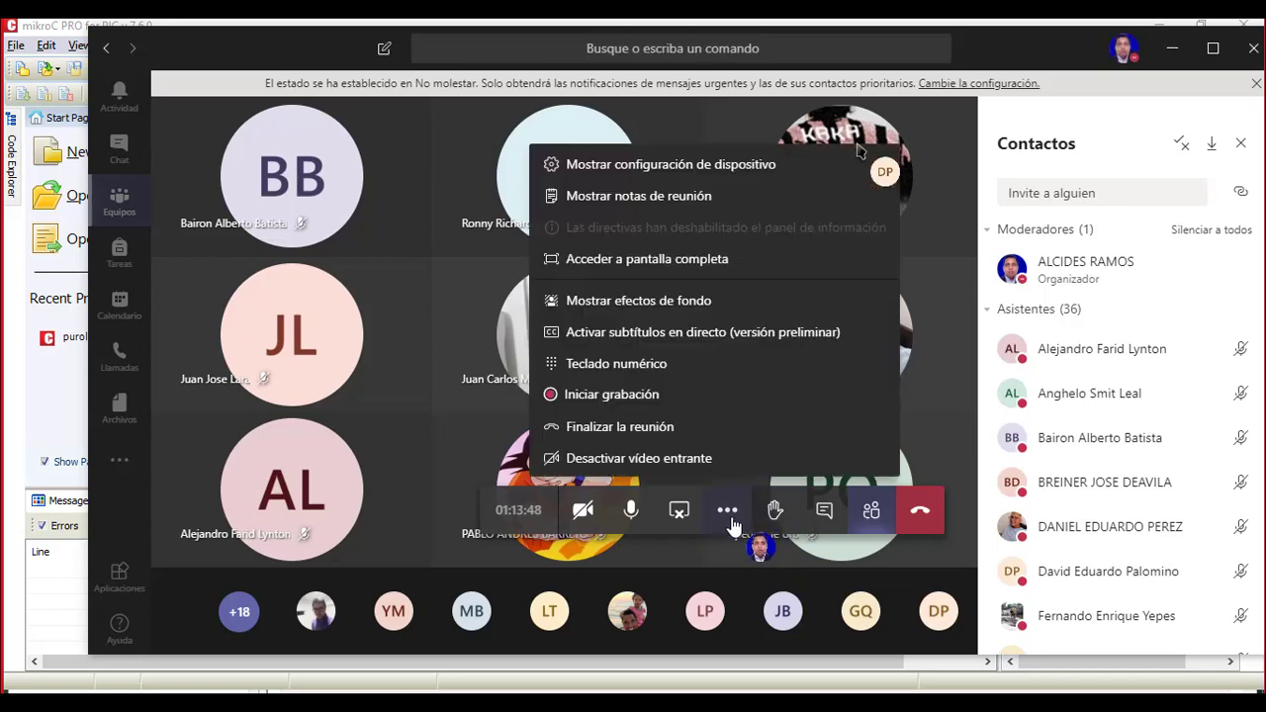
click(729, 514)
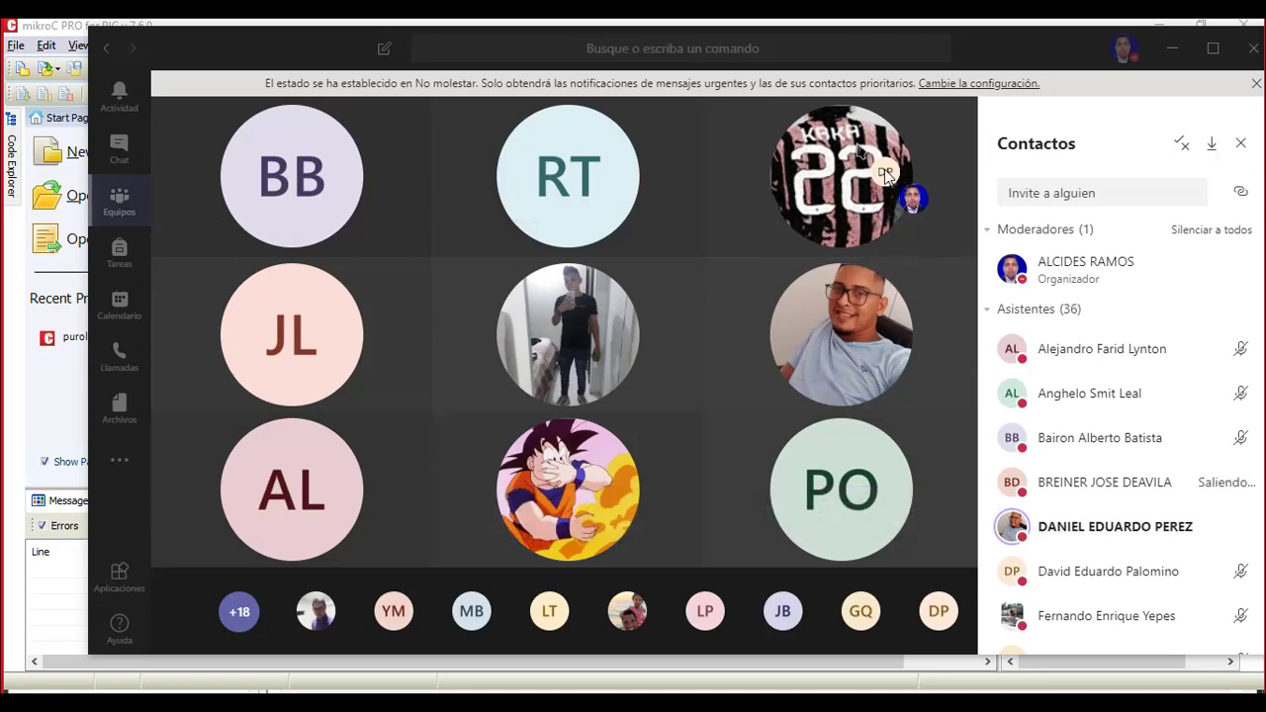
click(1240, 528)
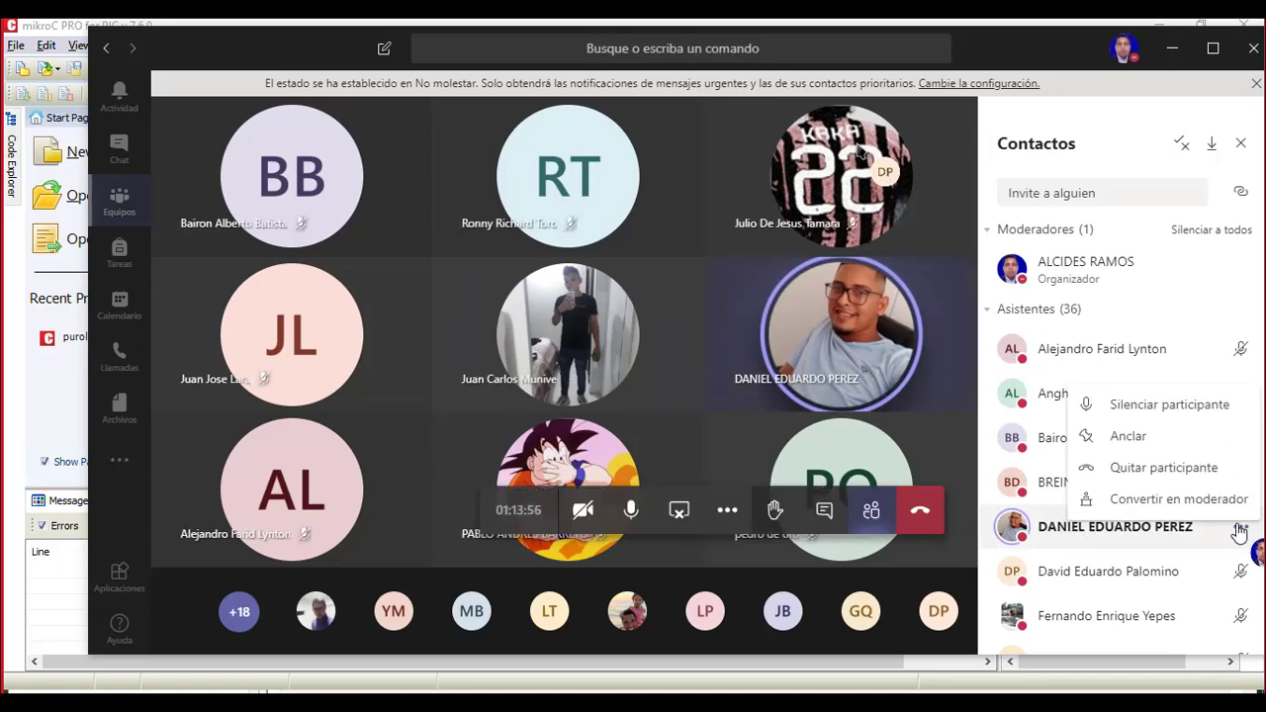
Step: Remove the attendee who is controlling the shared screen from the Teams meeting
key(super)
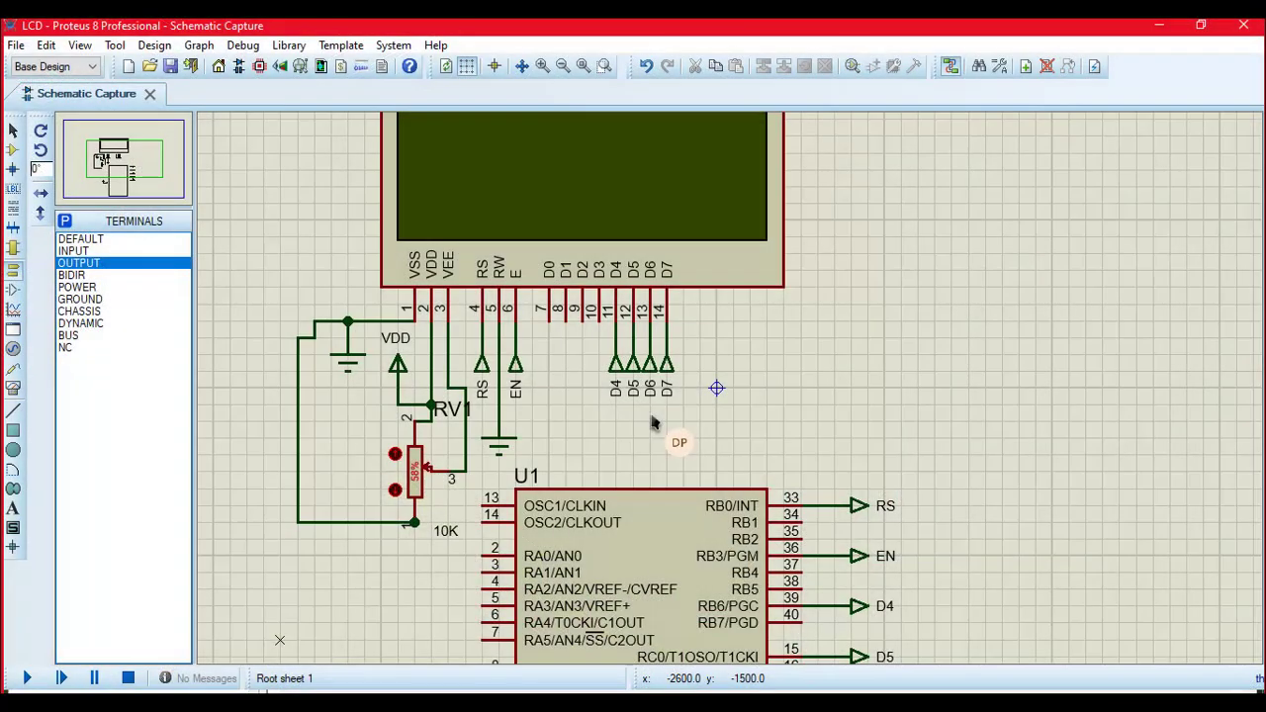
mouse_move(678, 448)
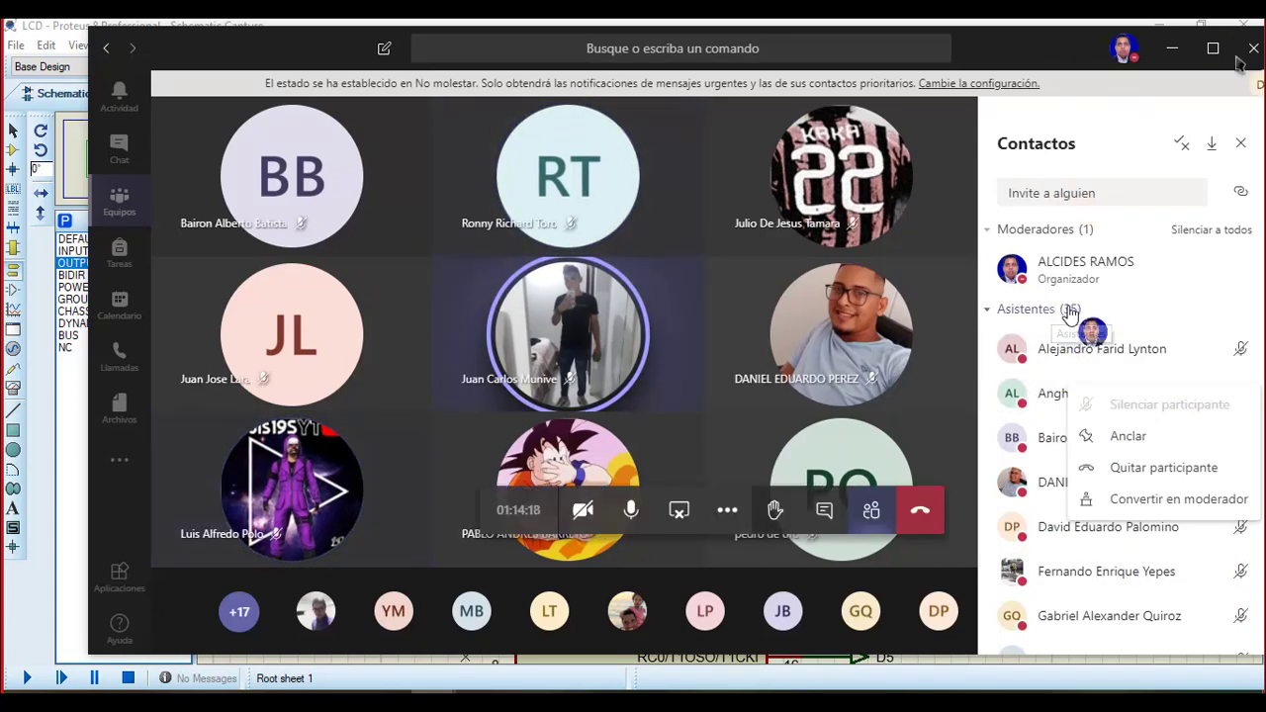
mouse_move(1024, 358)
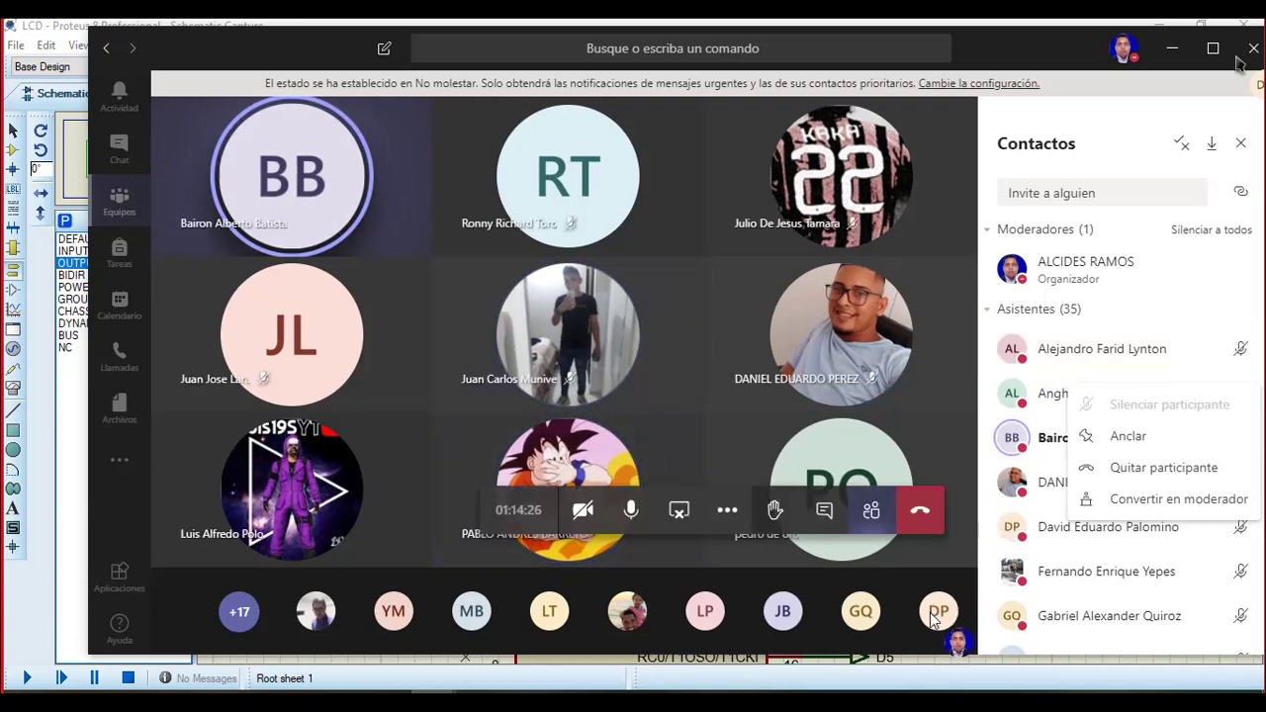
mouse_move(933, 618)
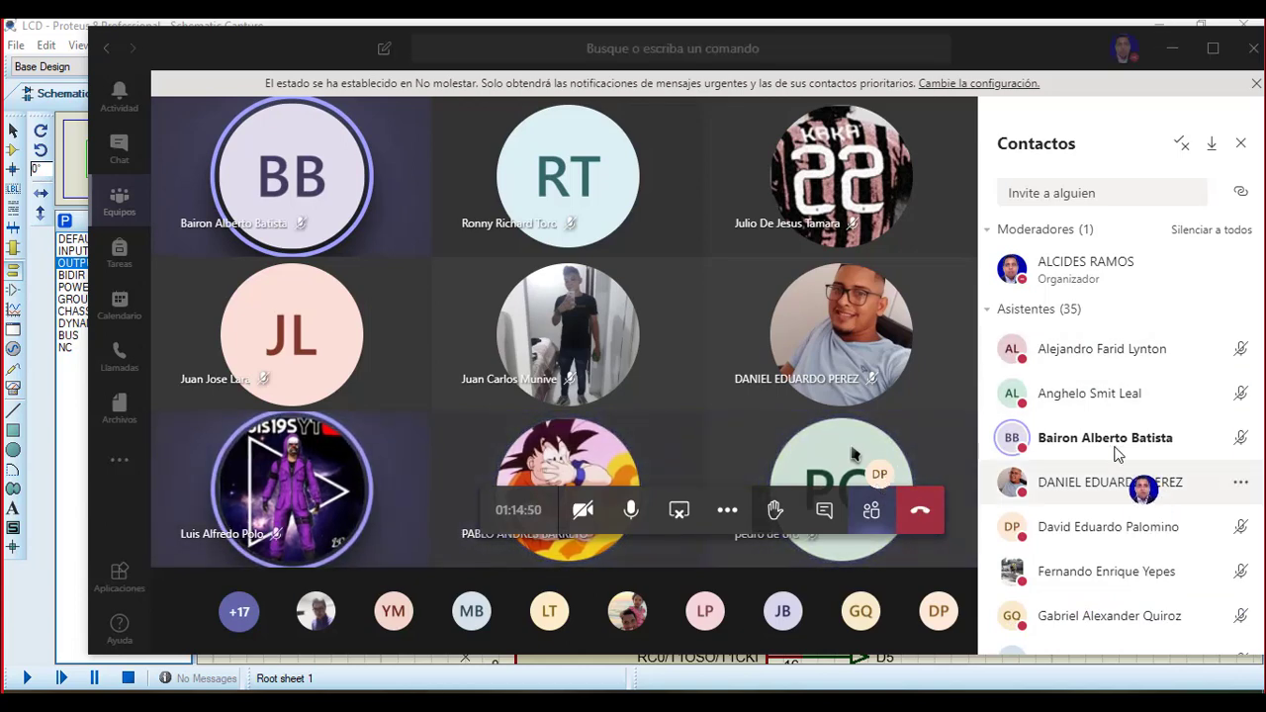
scroll(1118, 450, down, 1)
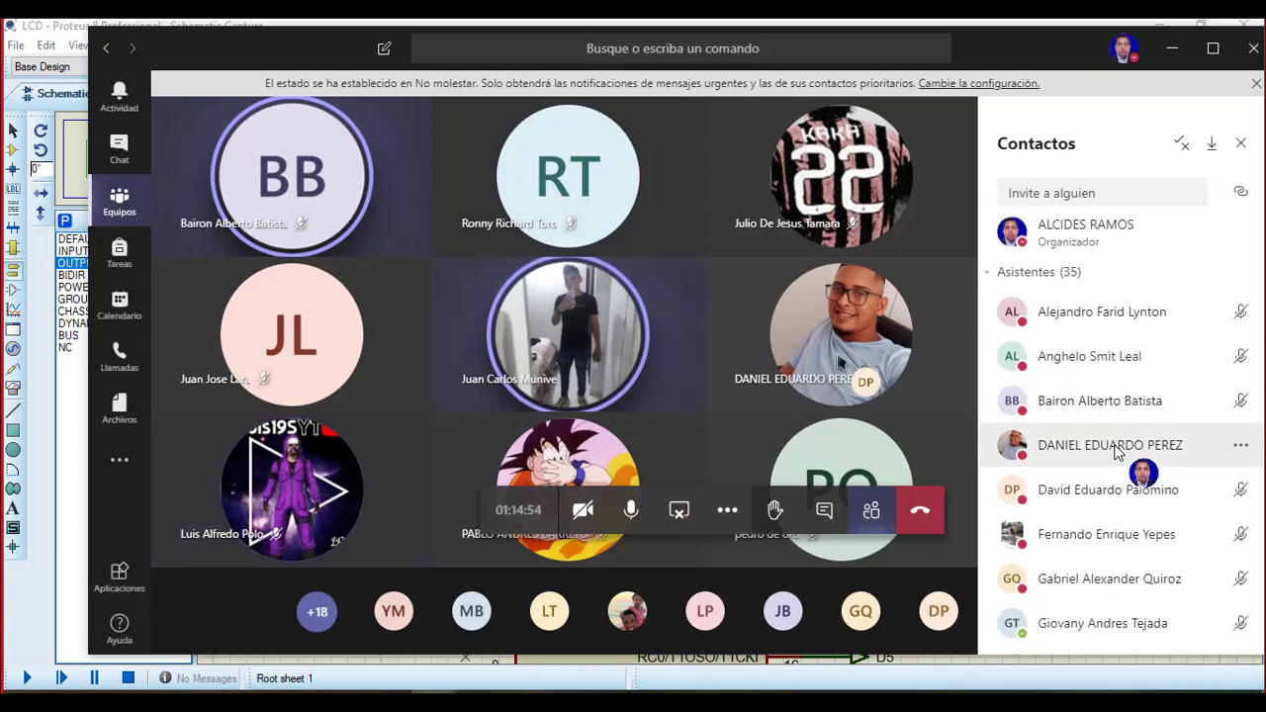
click(1241, 492)
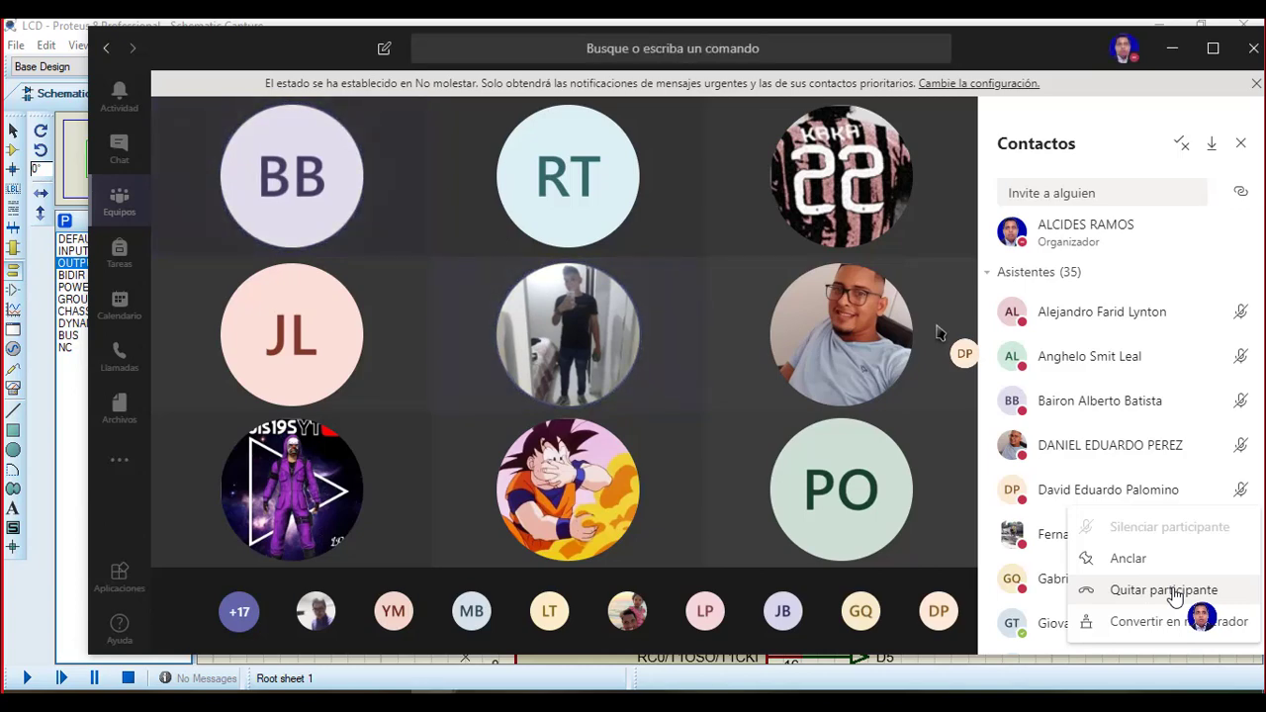
click(1174, 591)
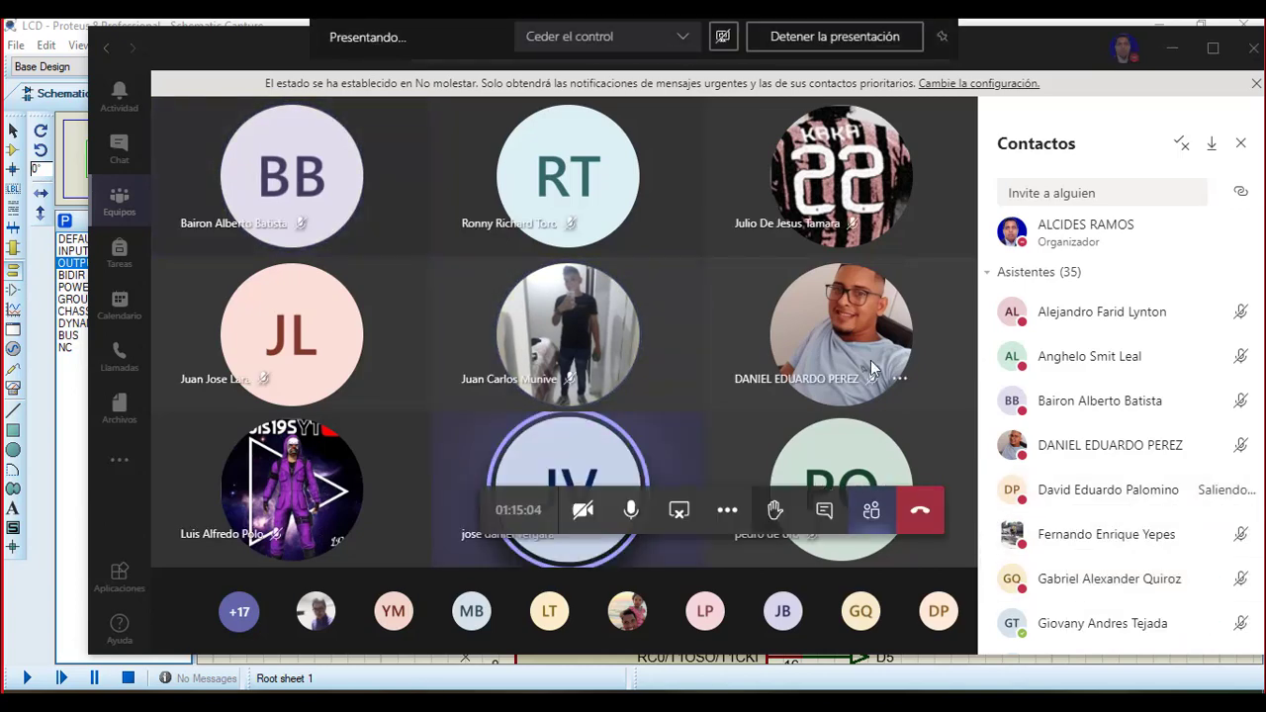
mouse_move(842, 379)
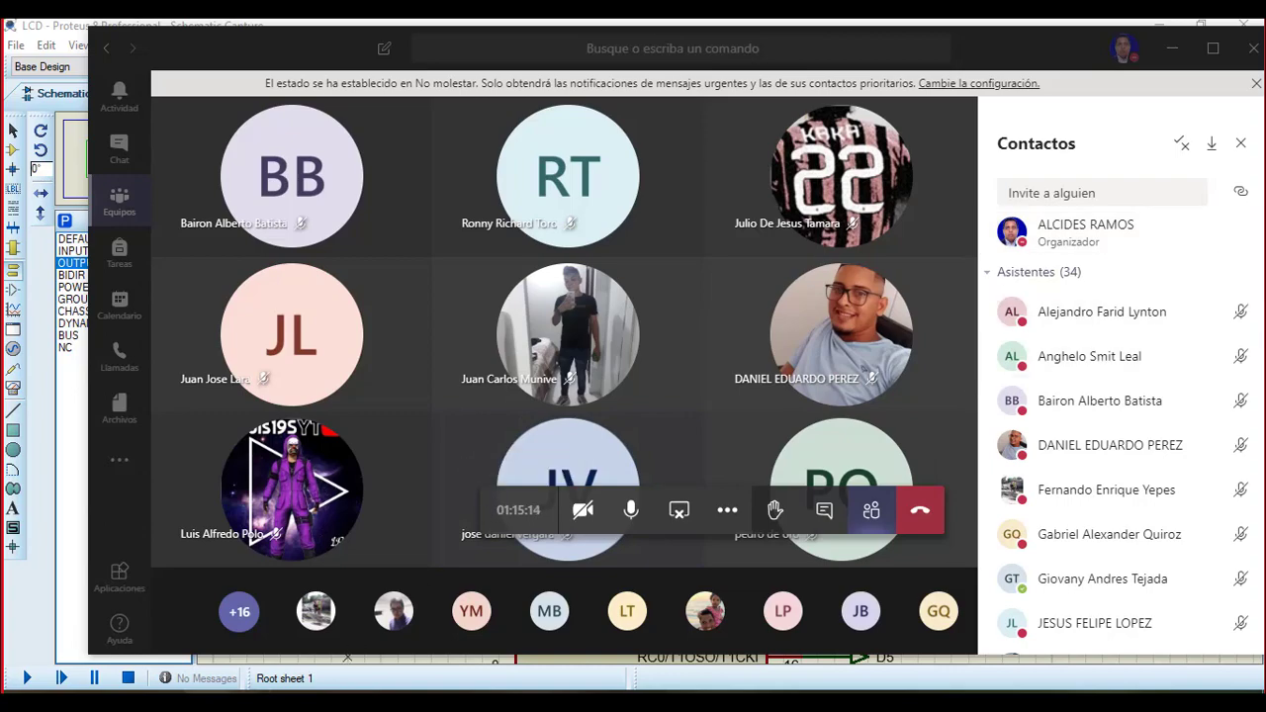
Step: Switch to WhatsApp Web, send "ENTRAS" to the Microcontroladores 1 group and minimize the browser
key(alt+Tab)
click(151, 33)
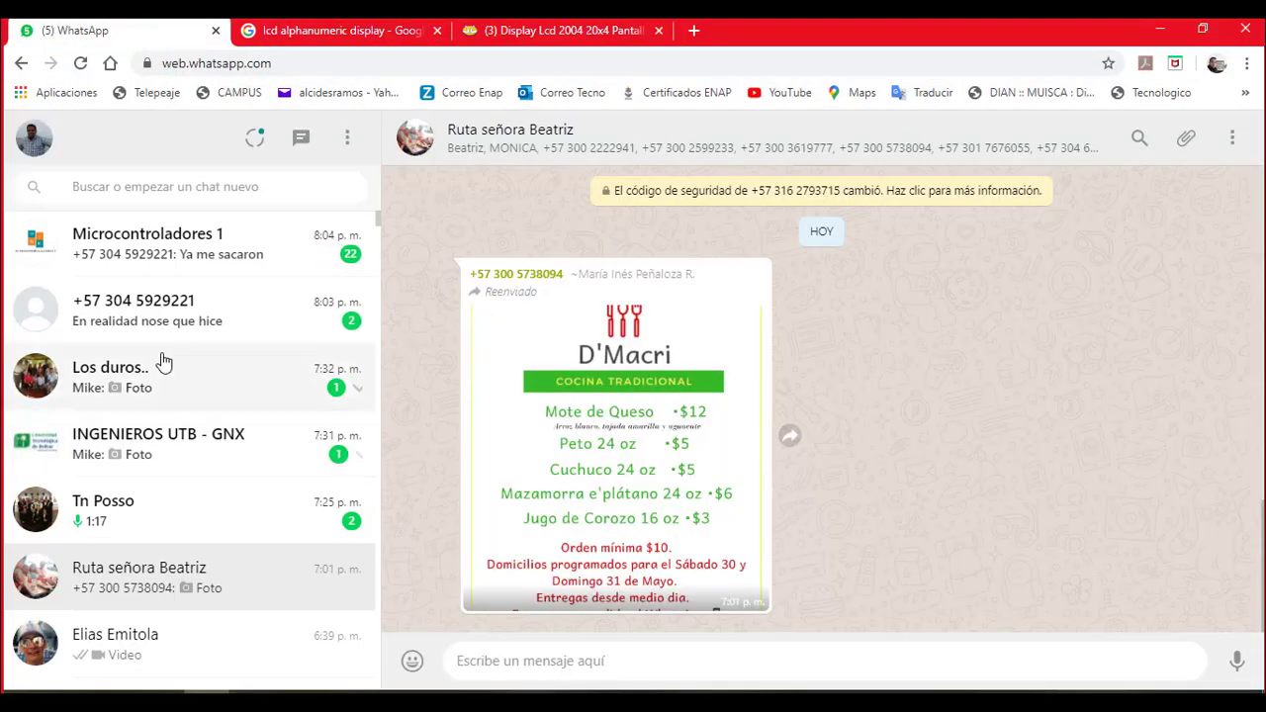
click(187, 257)
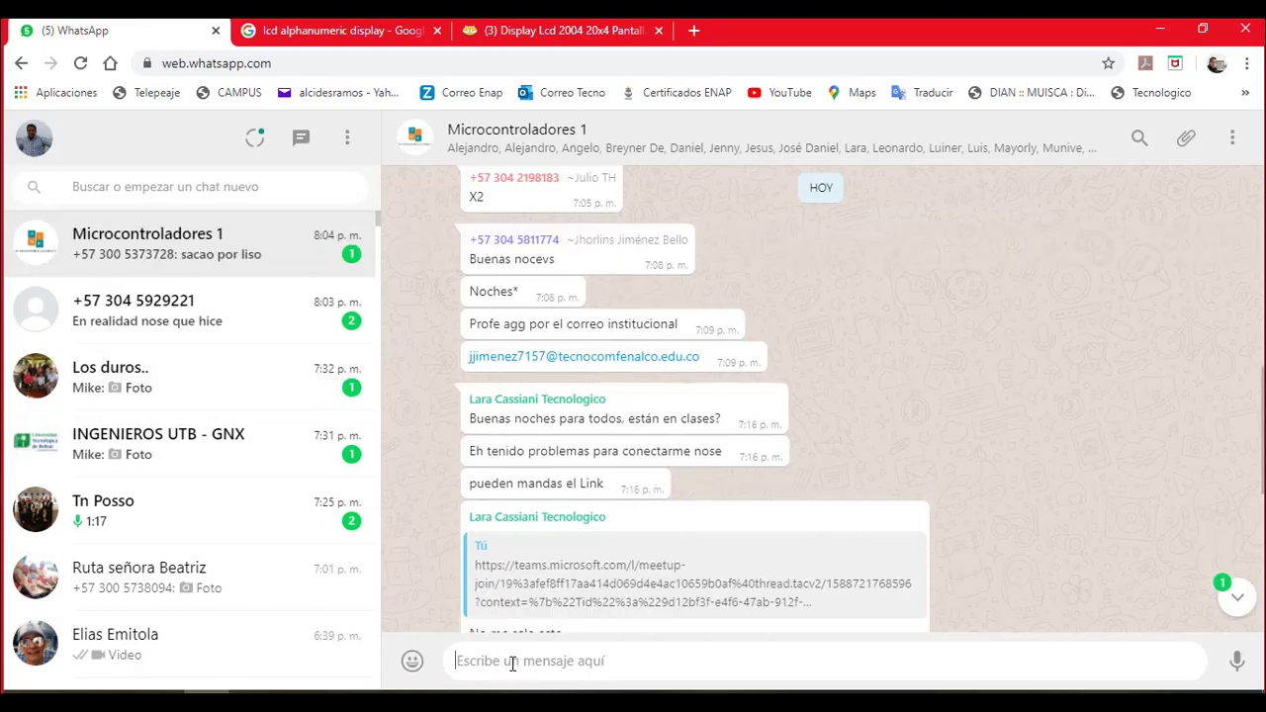
click(510, 662)
text(ENTRAS)
key(Return)
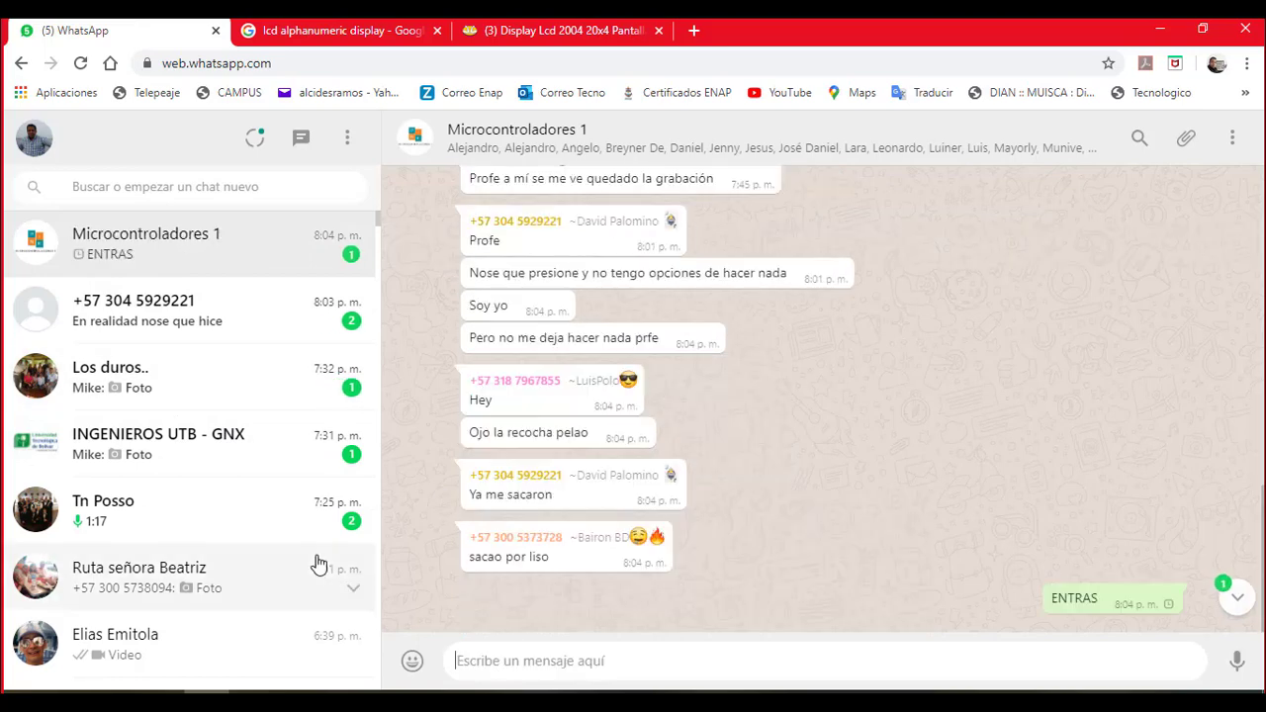
click(1150, 32)
Step: Minimize the Teams meeting, switch to the Lcd Library example in mikroC PRO for PIC Help and clear the code selection
mouse_move(944, 354)
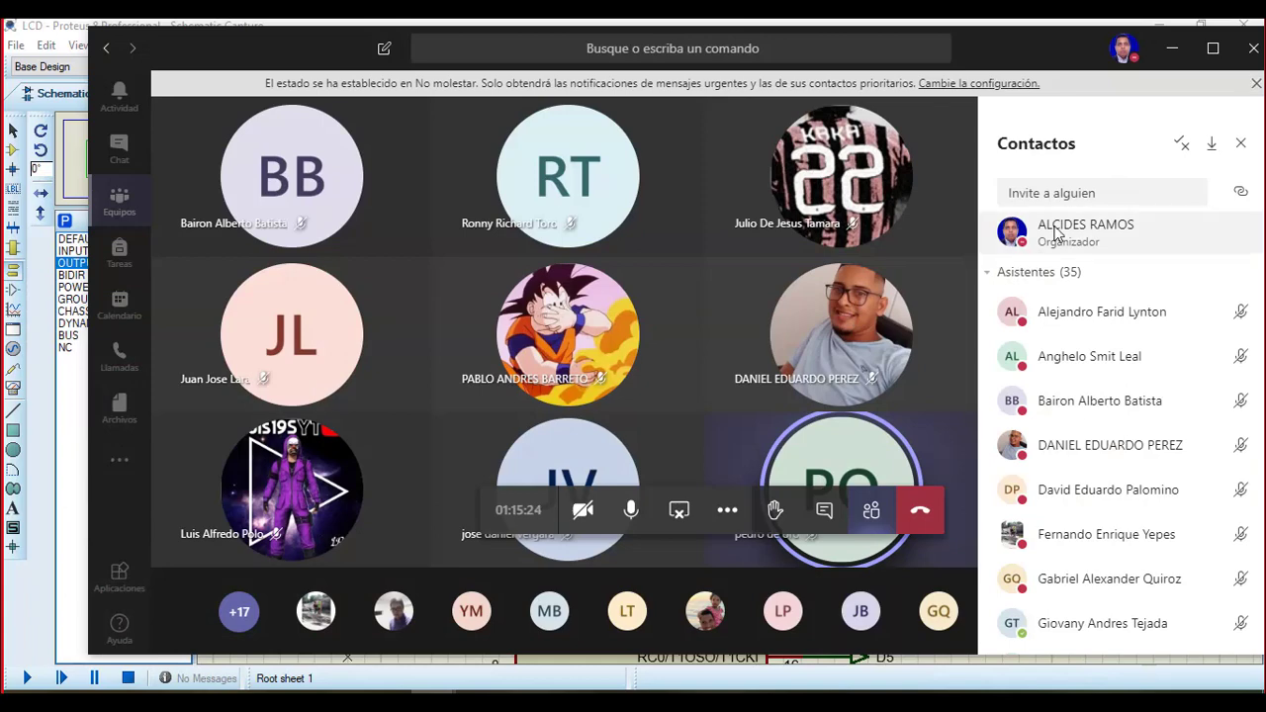
mouse_move(836, 322)
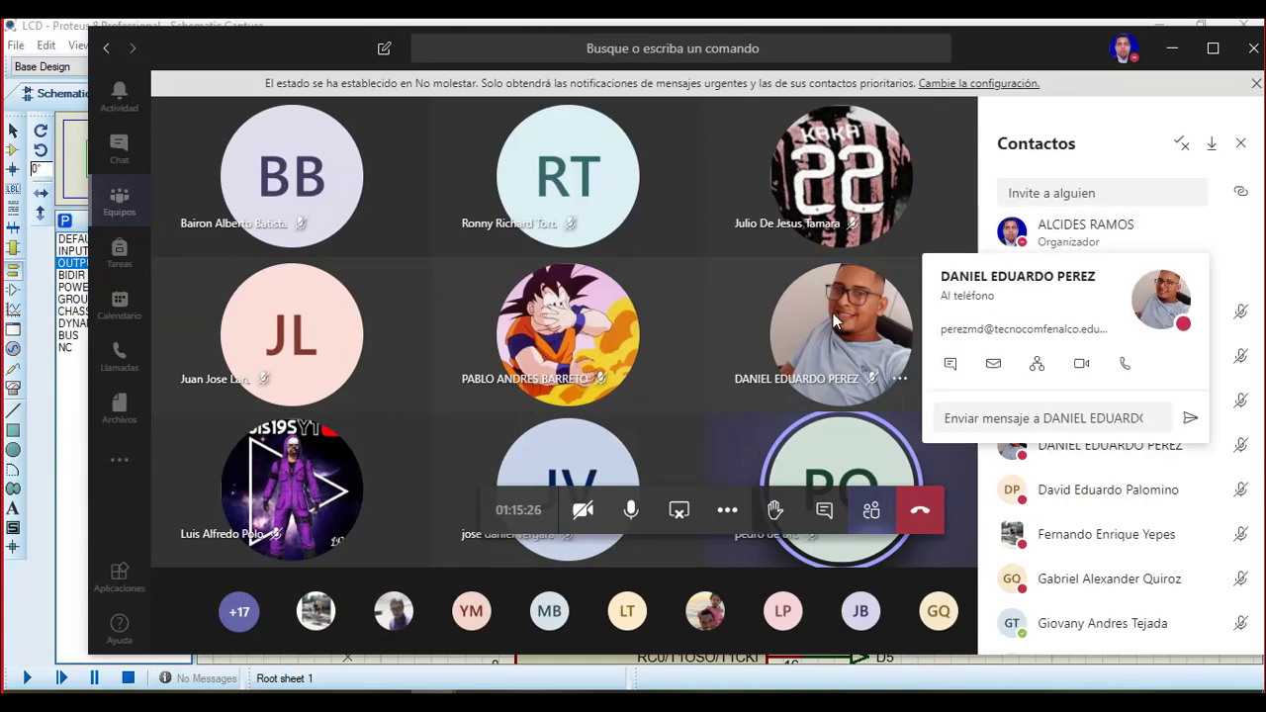
mouse_move(623, 146)
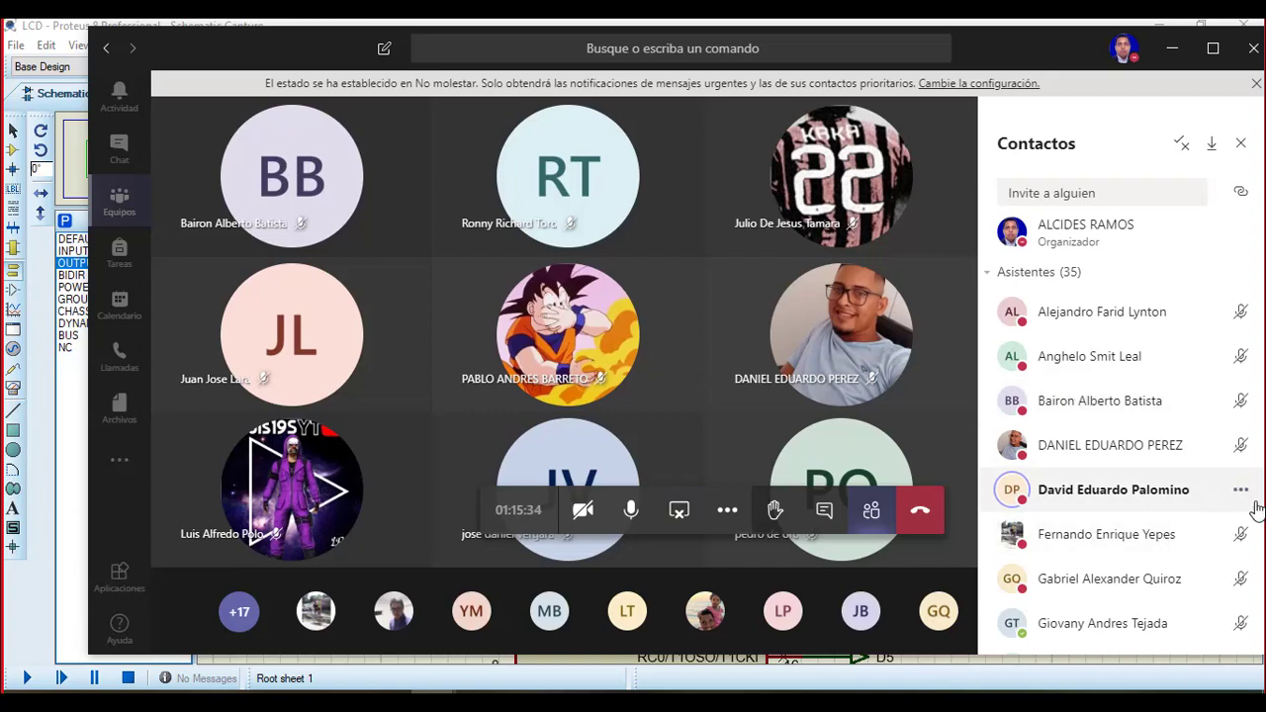
click(1173, 49)
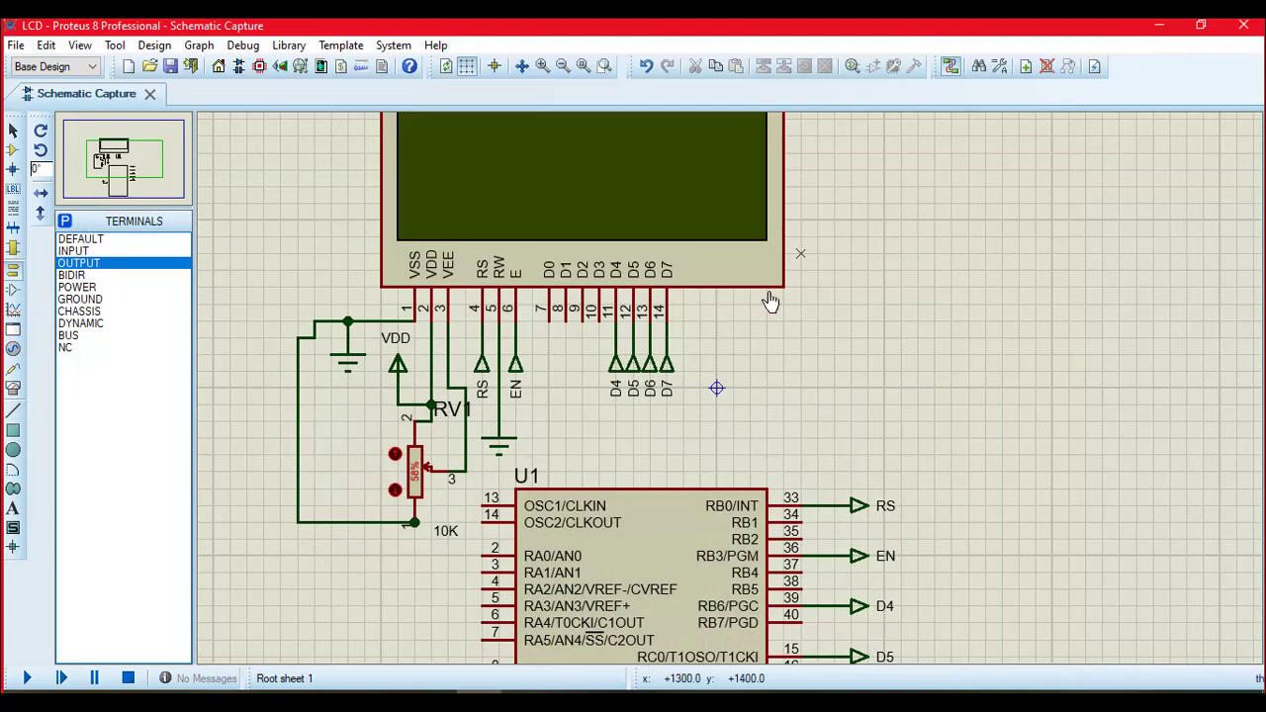
click(441, 651)
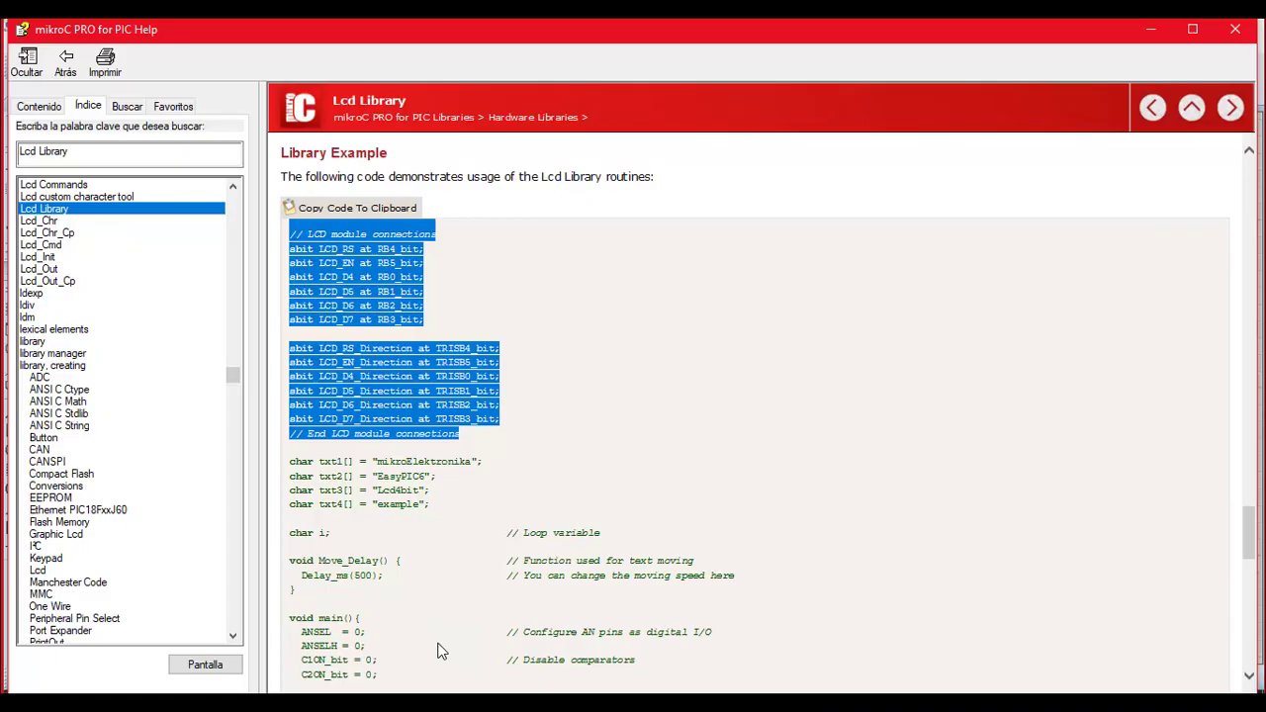
click(605, 489)
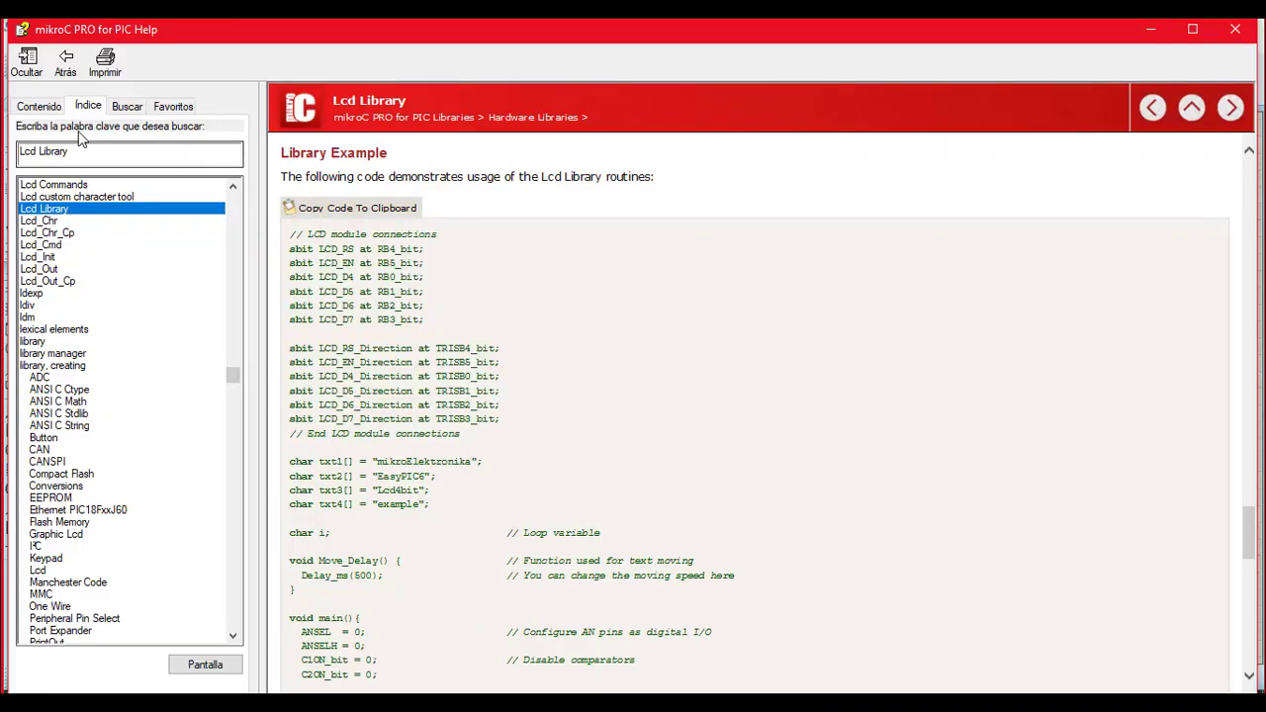
Step: Examine the Lcd HW connection diagram below the Lcd Library example, focusing on the wiring between the PIC16F887 and the LCD
scroll(665, 388, down, 10)
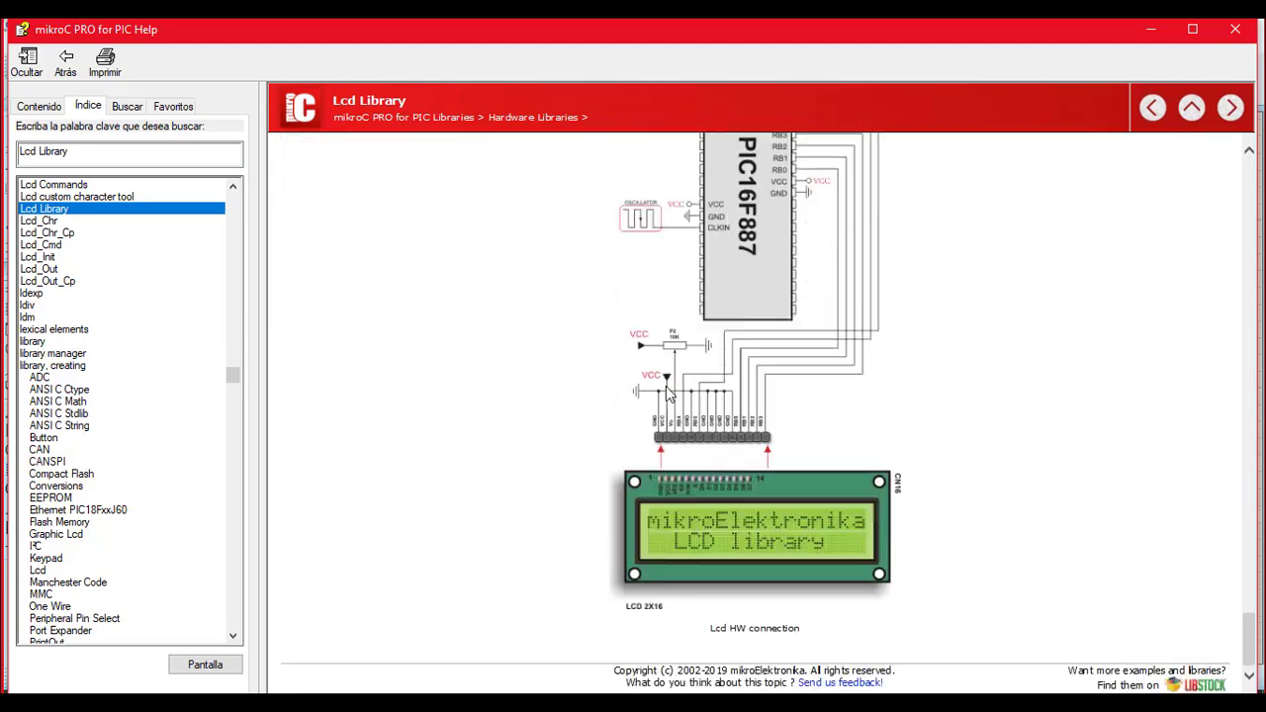
scroll(771, 405, up, 1)
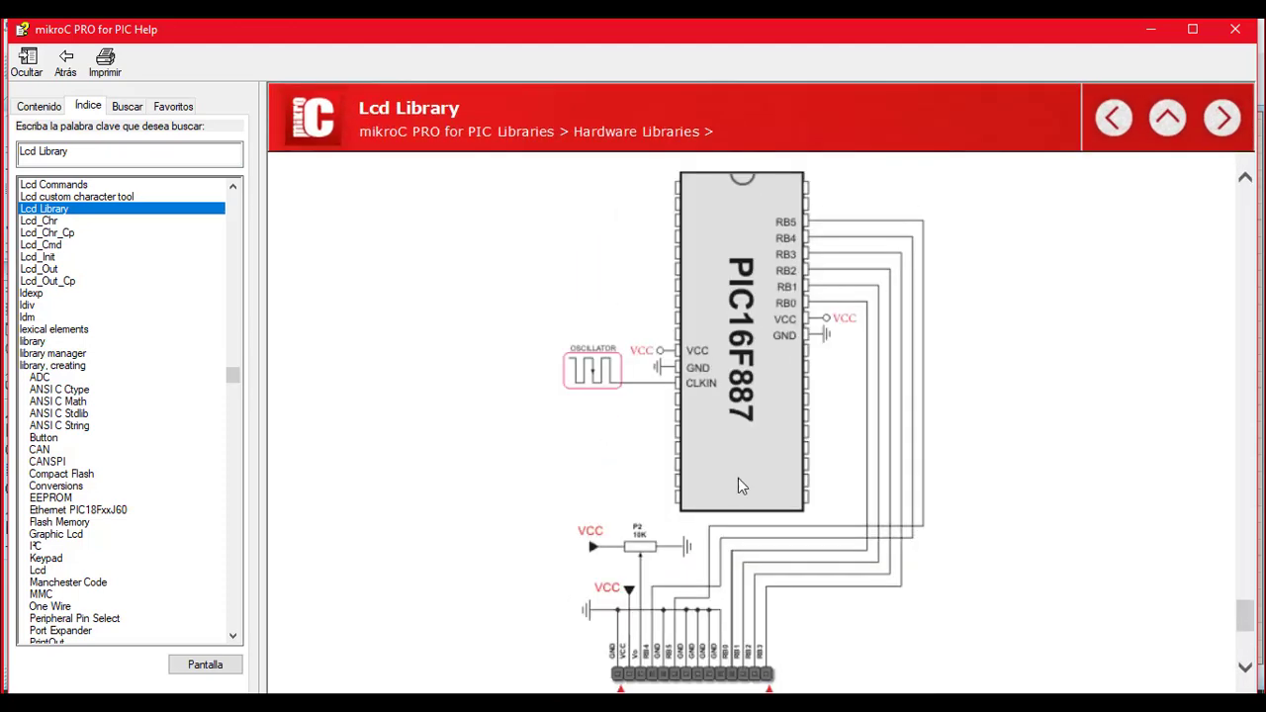
drag(1243, 619, 1243, 637)
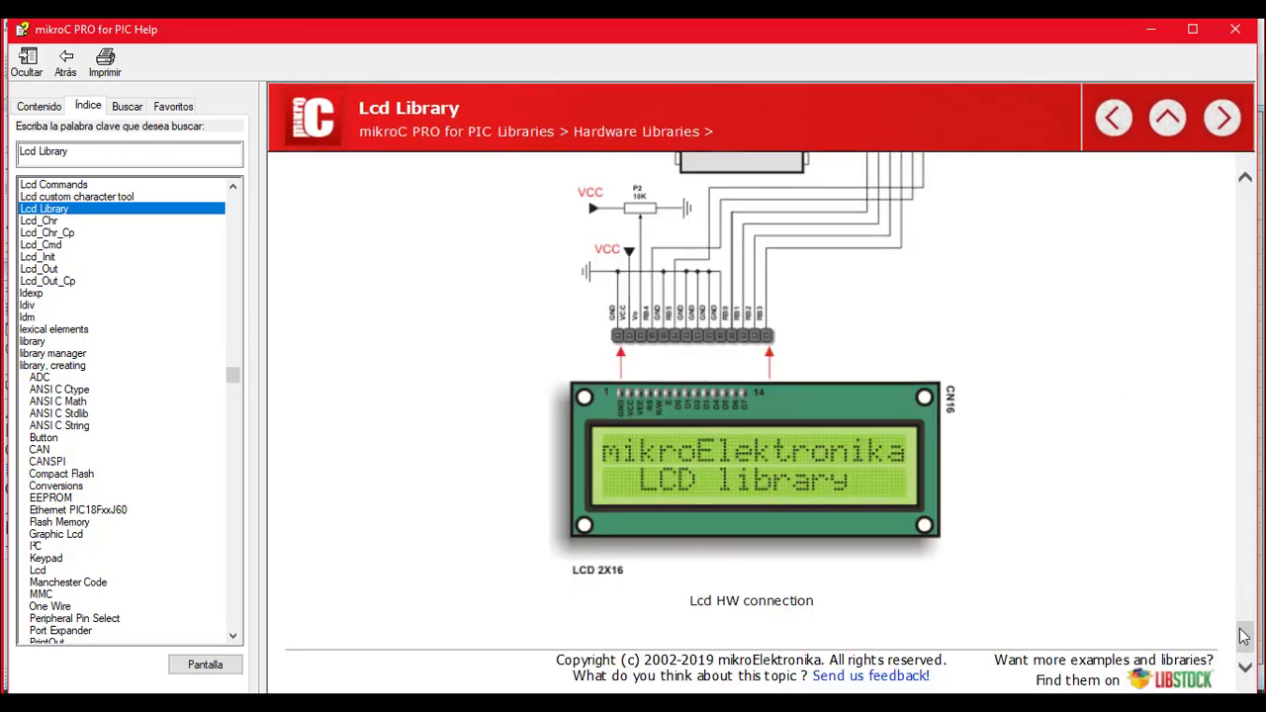
scroll(738, 438, up, 1)
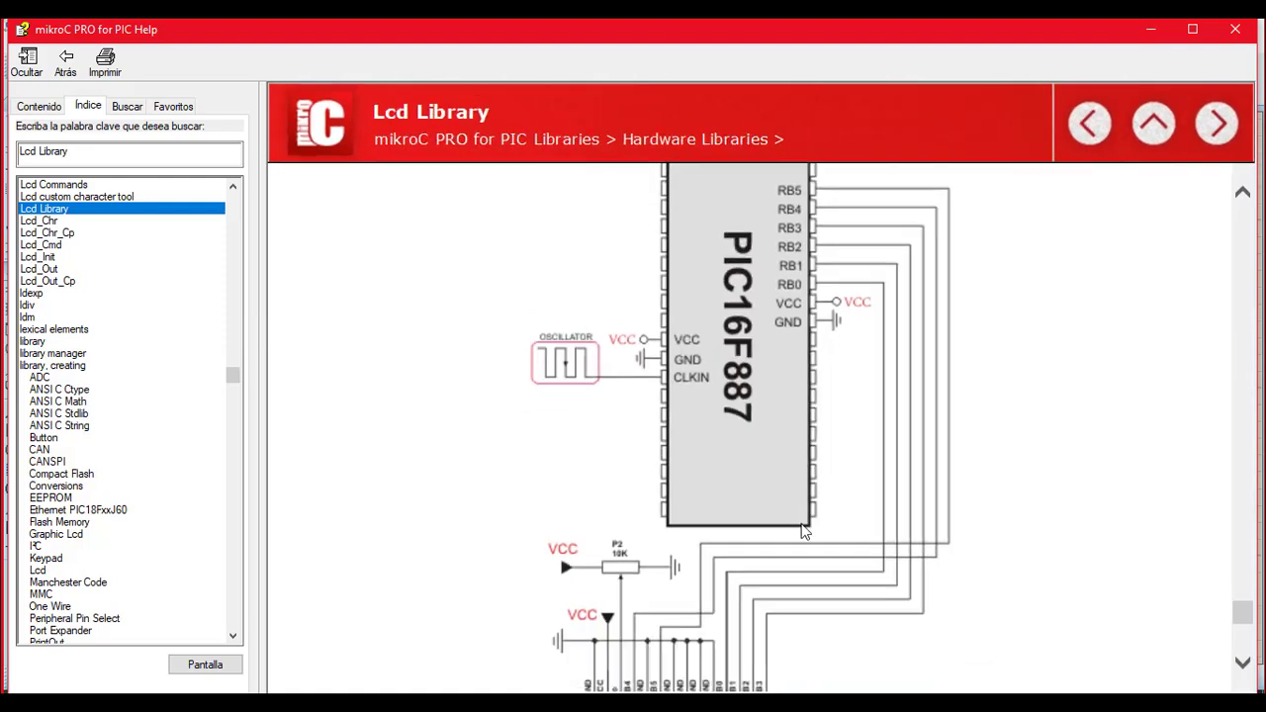
click(1244, 665)
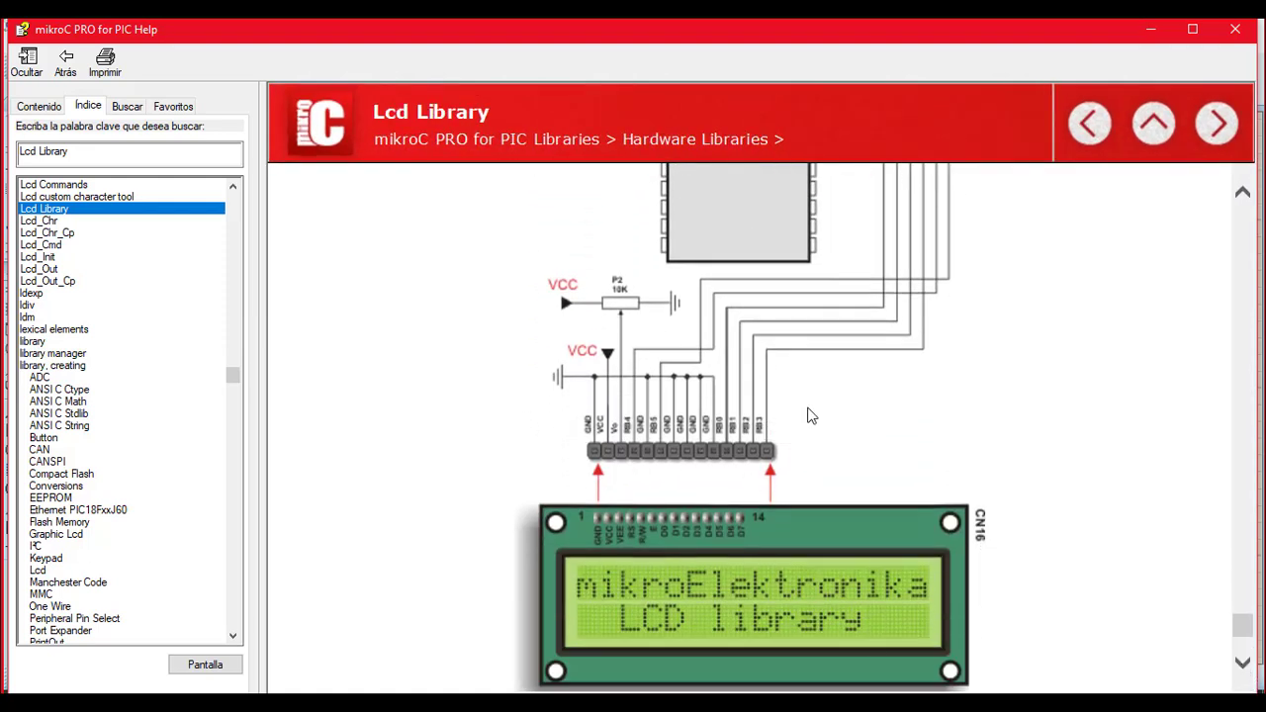
scroll(808, 416, up, 10)
scroll(808, 416, up, 7)
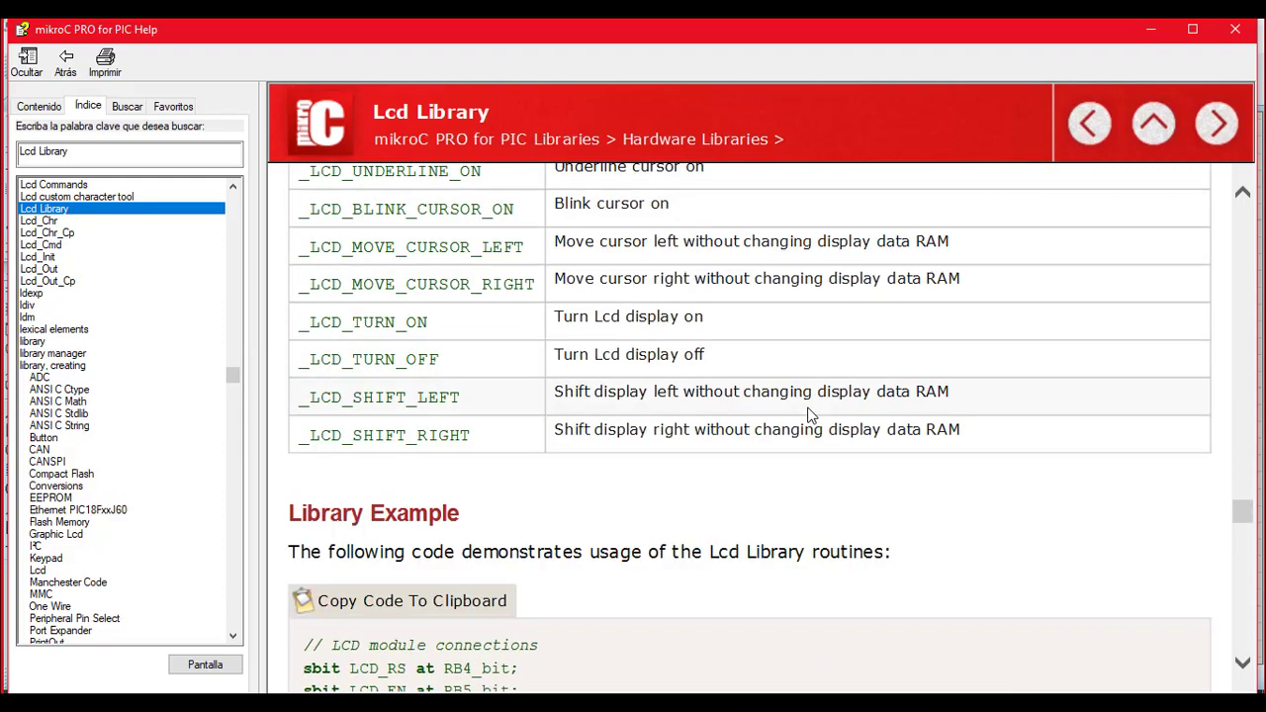
Step: Copy the LCD module connections block from the Library Example, including its opening and closing comment lines
scroll(808, 415, down, 7)
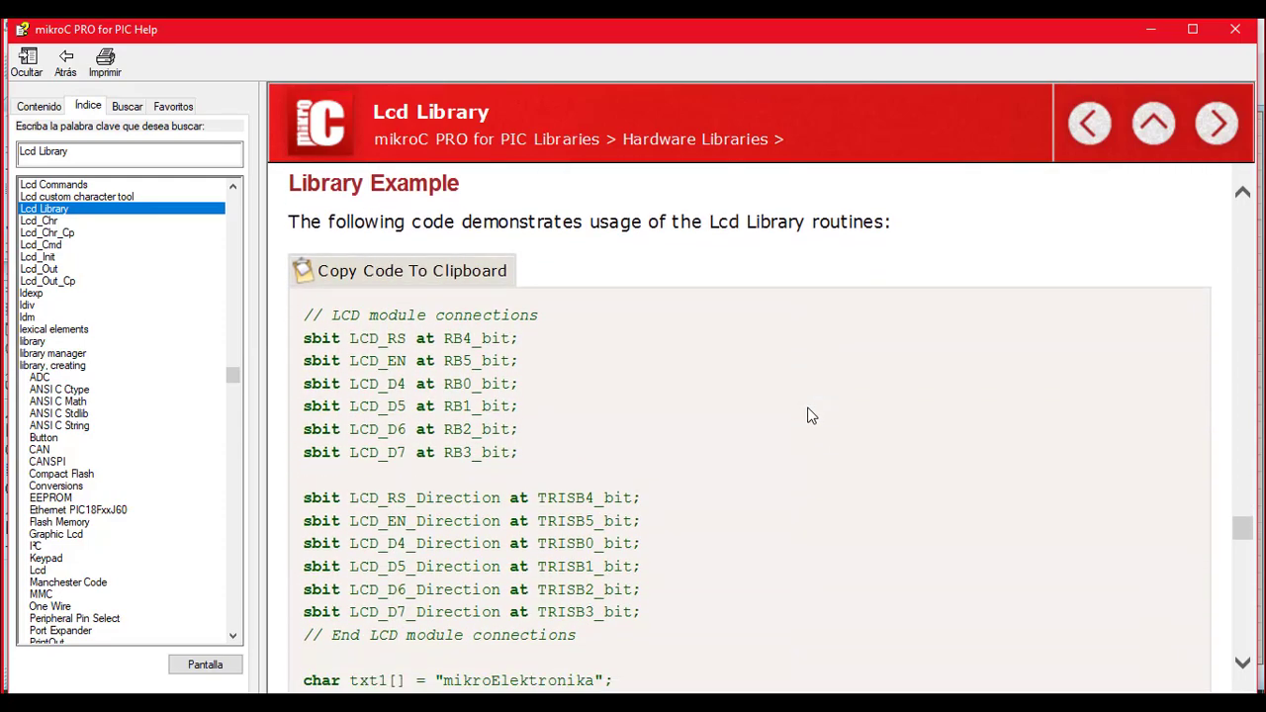
scroll(808, 415, down, 1)
scroll(808, 415, up, 2)
scroll(809, 416, down, 1)
drag(307, 315, 784, 616)
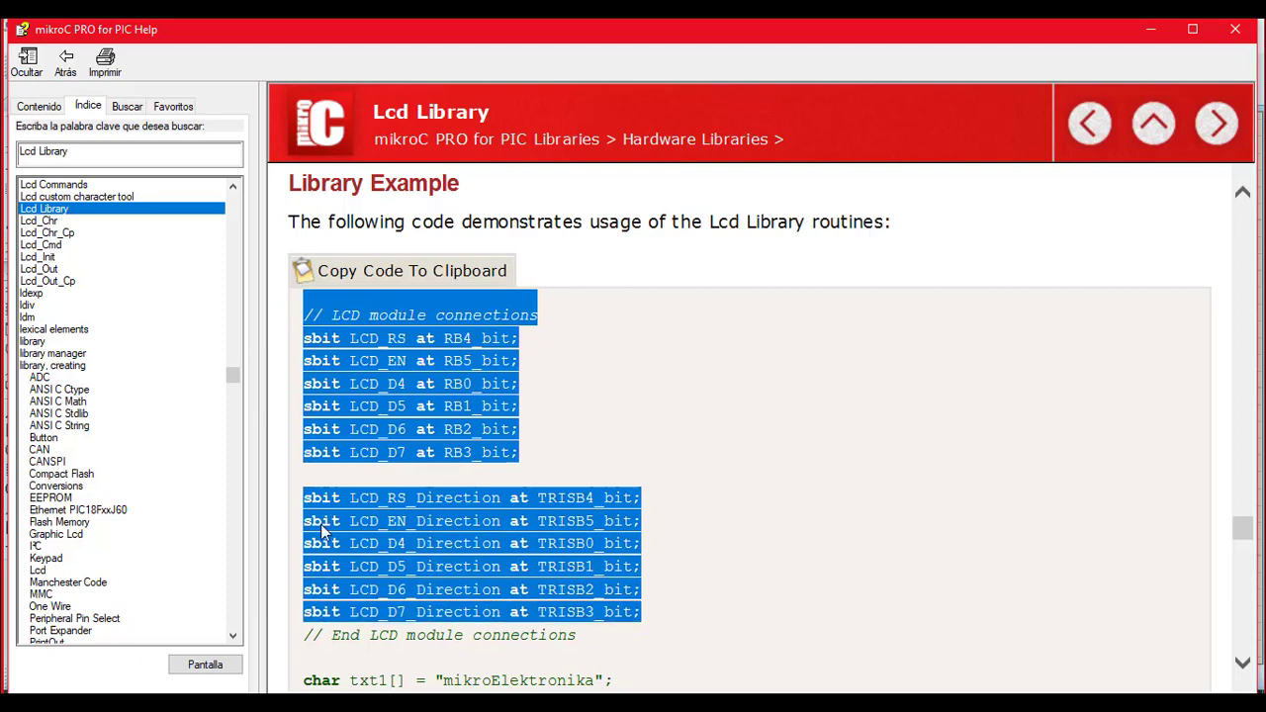
double_click(500, 638)
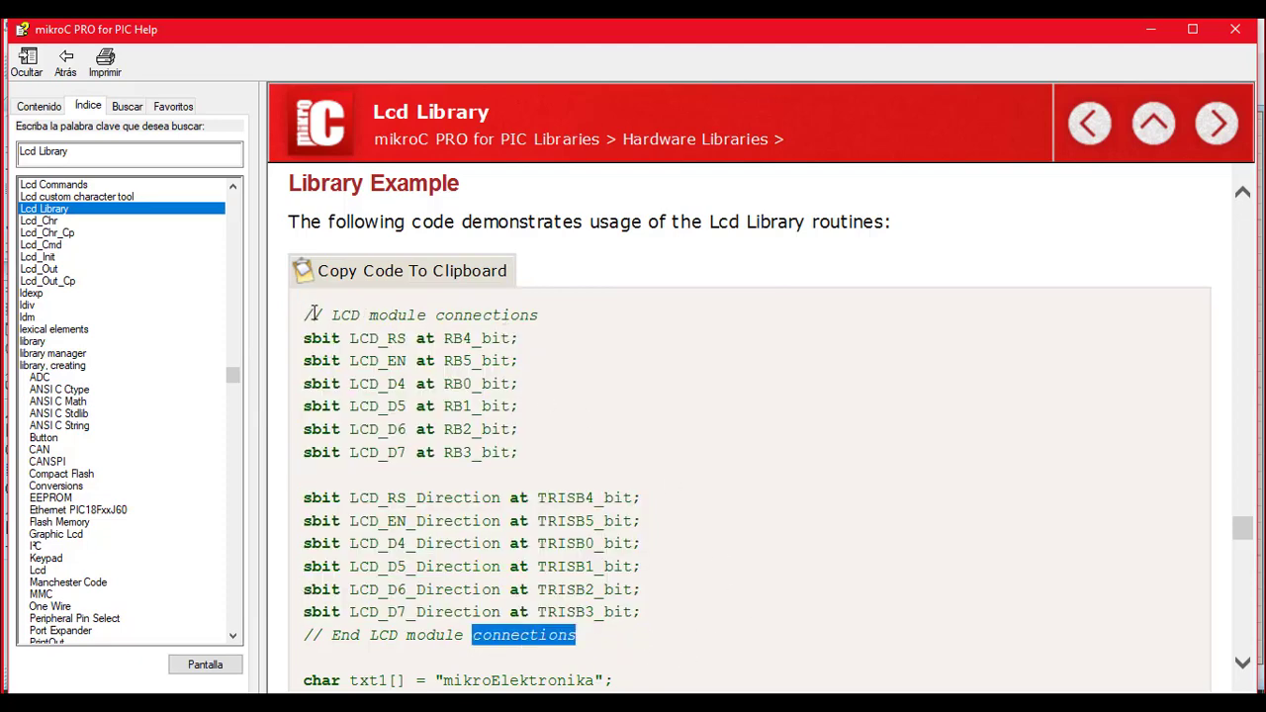
drag(307, 315, 643, 630)
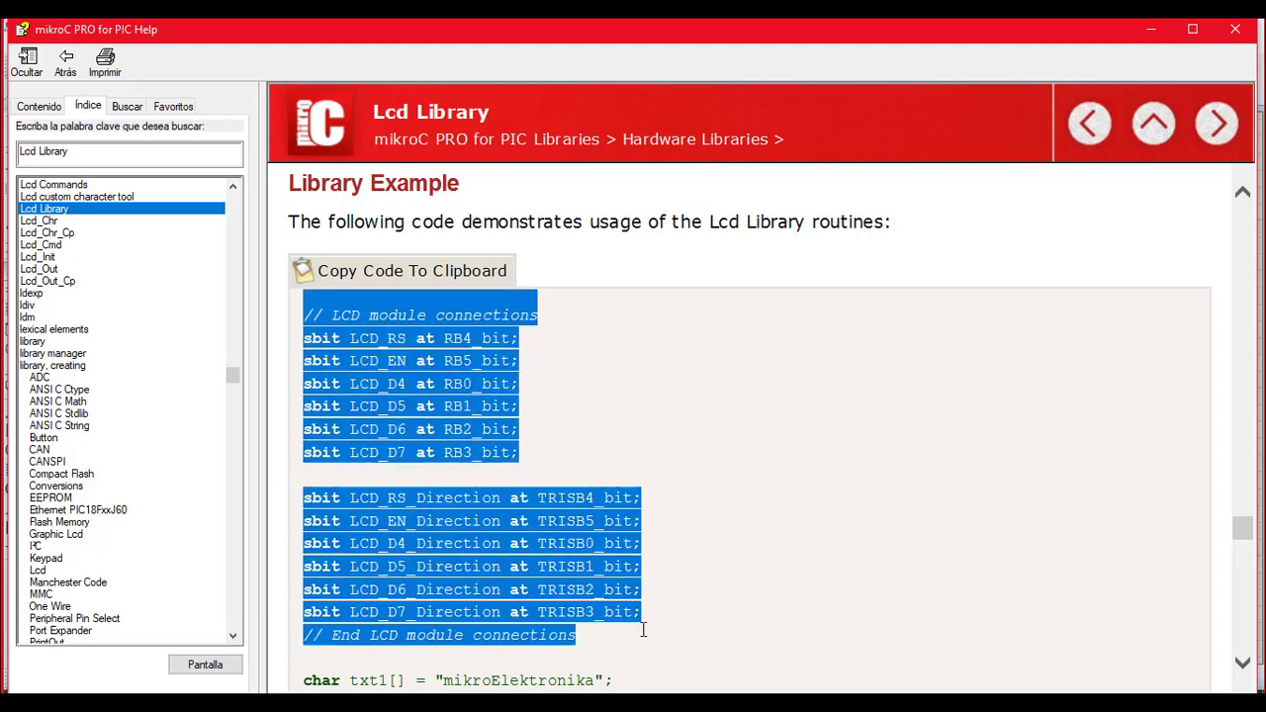
right_click(528, 567)
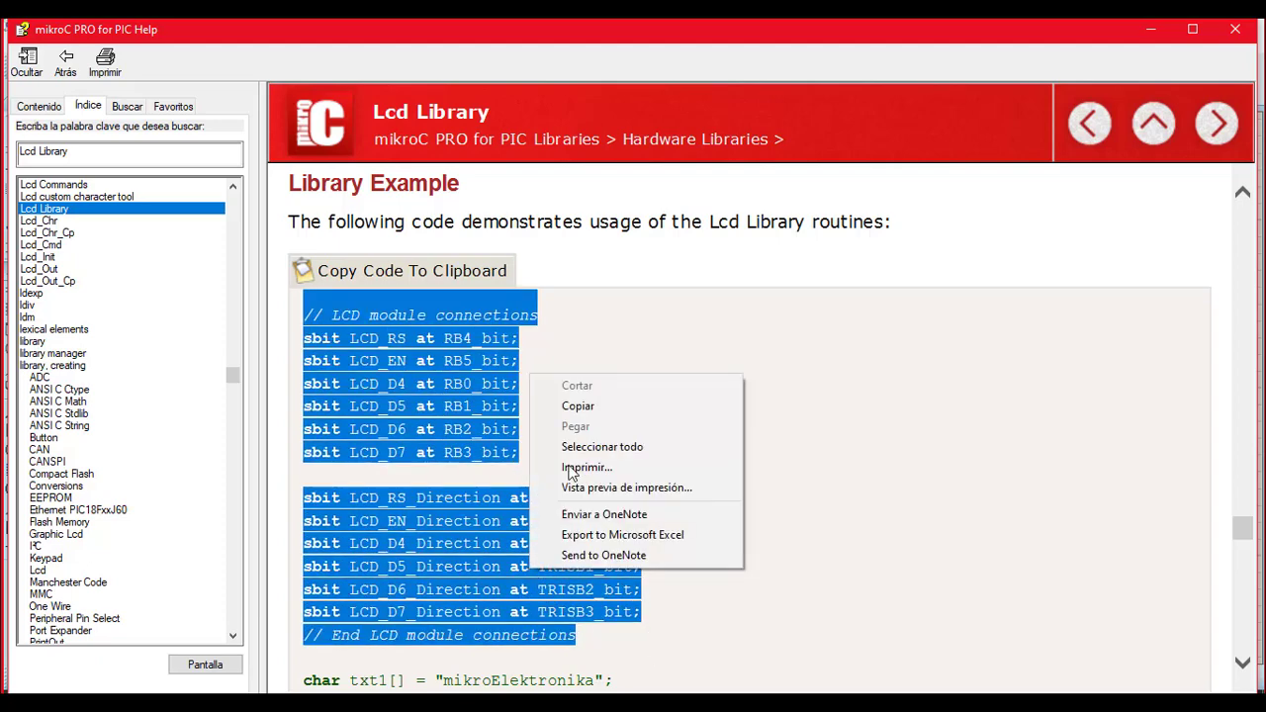
click(578, 406)
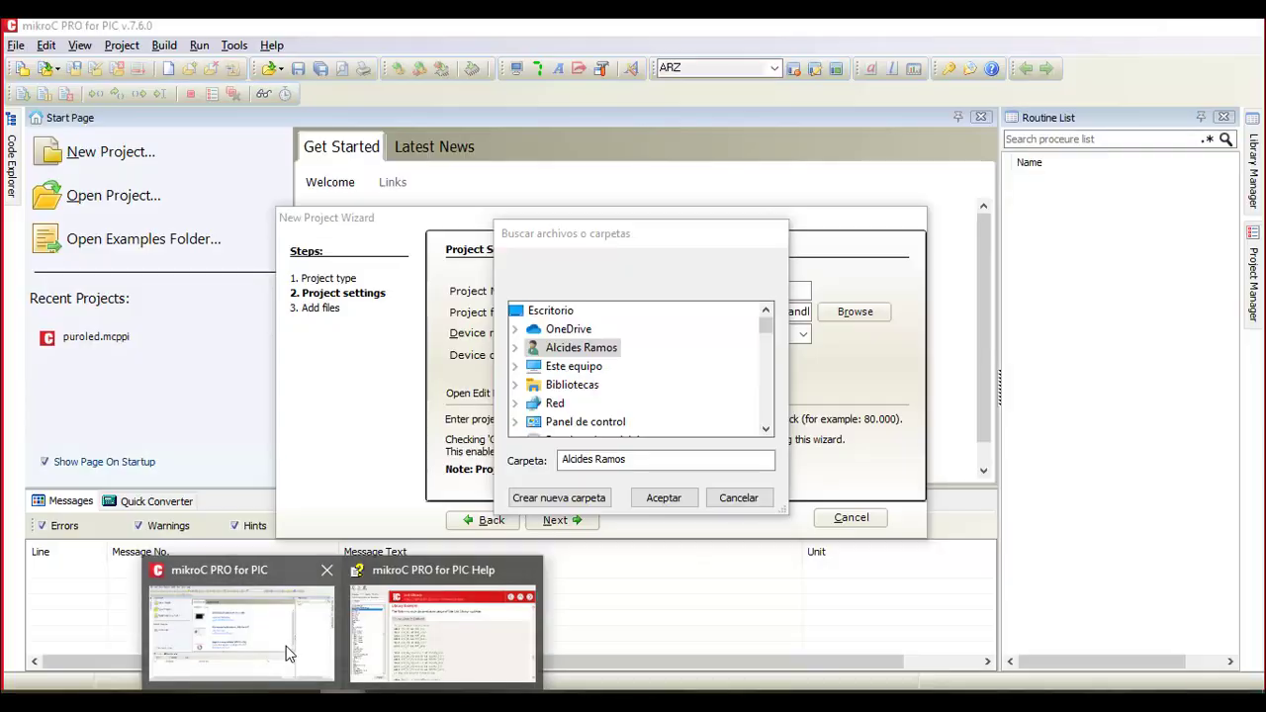
Step: Switch to the mikroC New Project Wizard, cancel the open folder browser and set the device clock to 4.000000 MHz
click(289, 648)
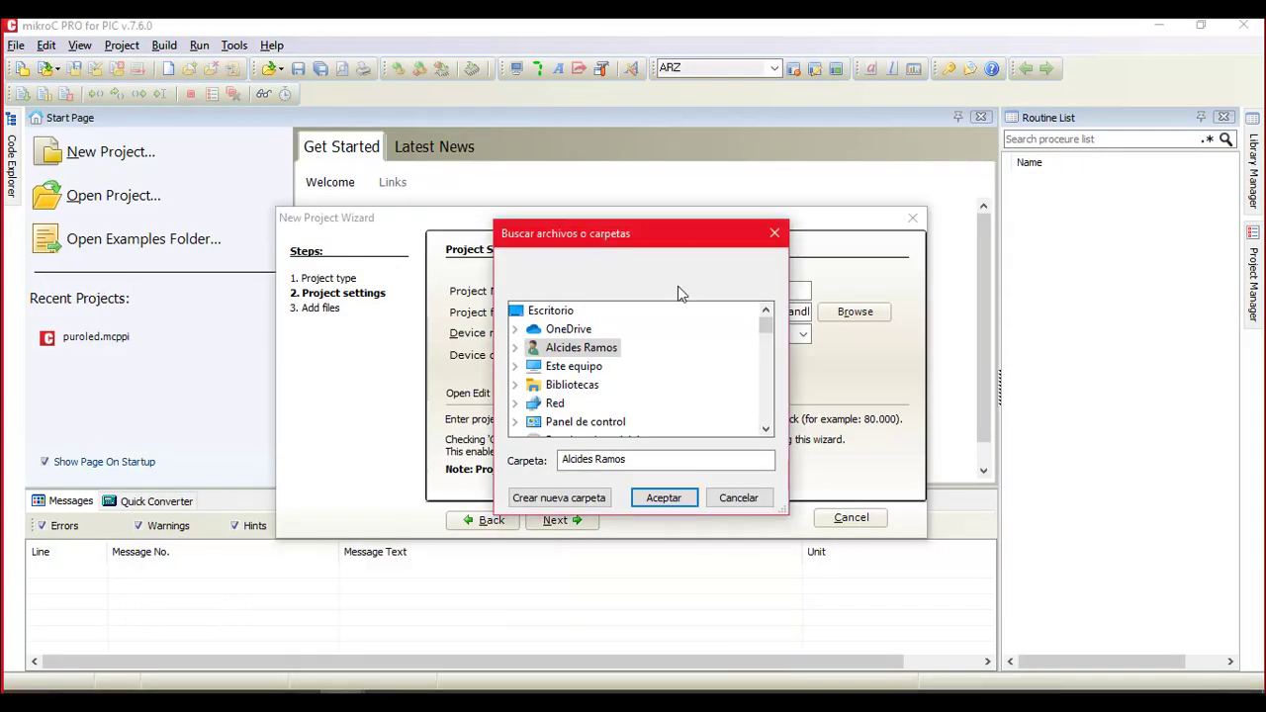
click(739, 498)
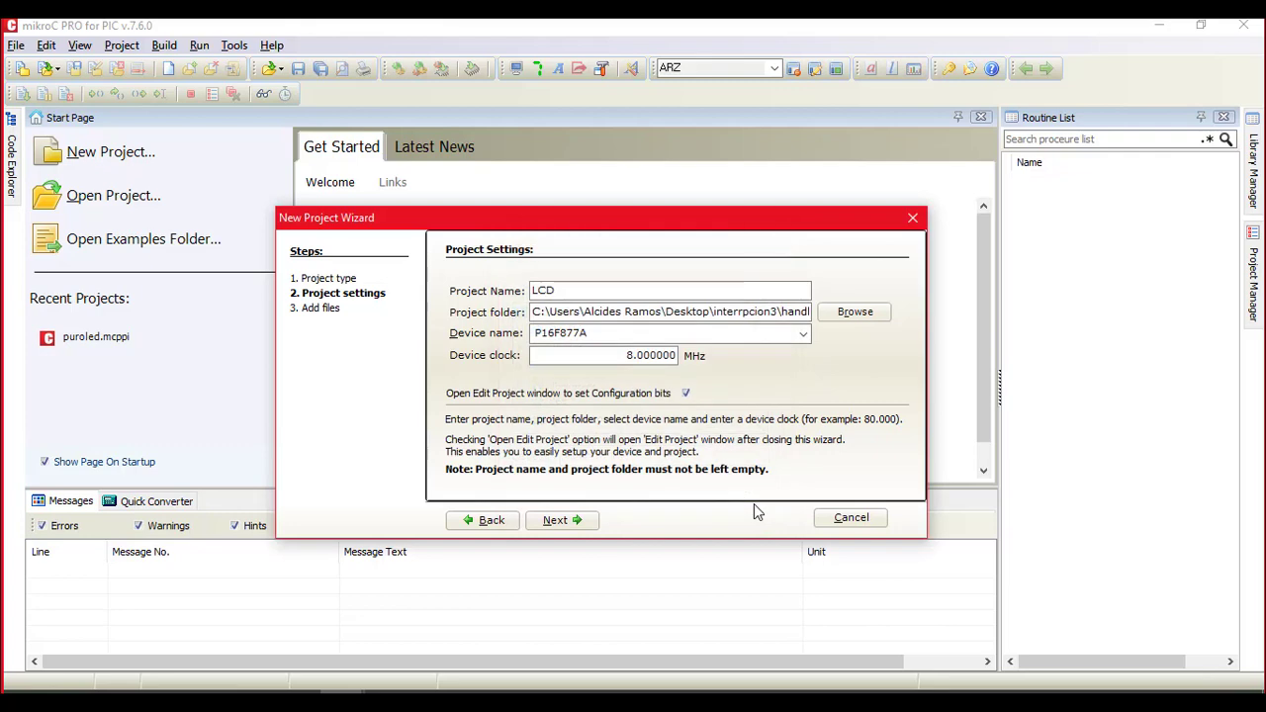
click(623, 356)
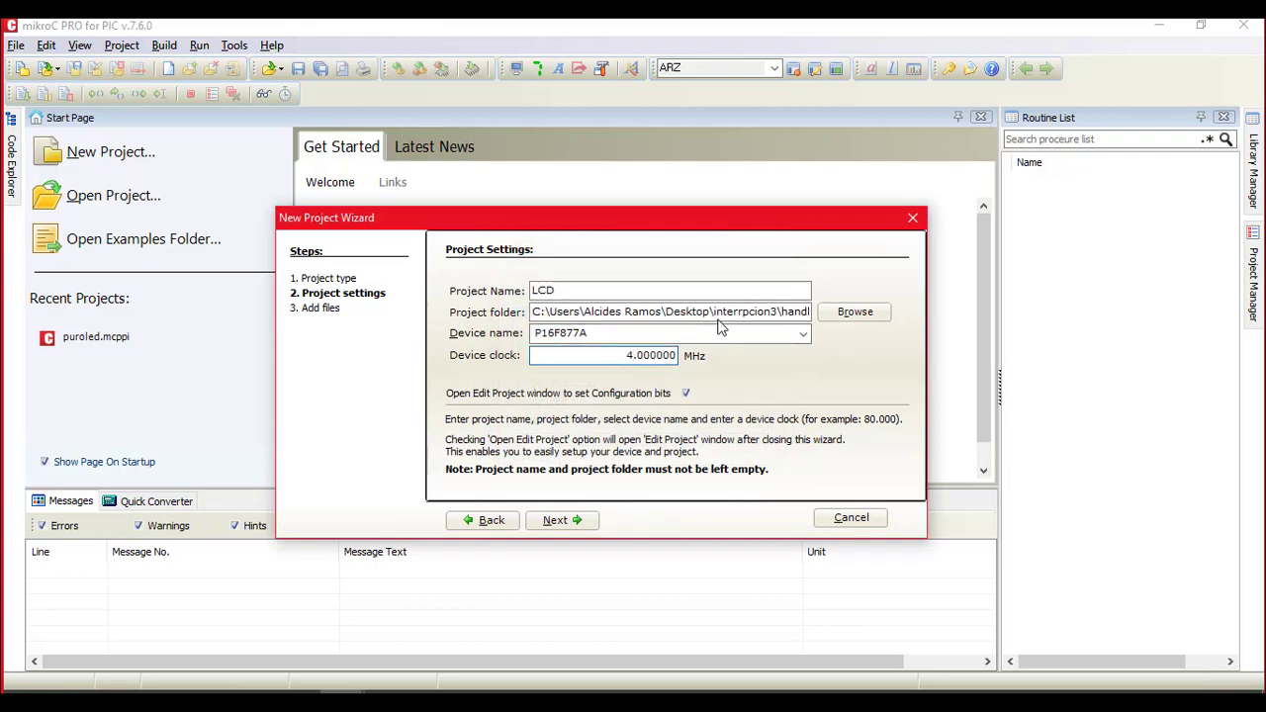
Step: Choose the "lcd basica" folder on the desktop as the project folder and complete the New Project Wizard
click(855, 312)
click(551, 313)
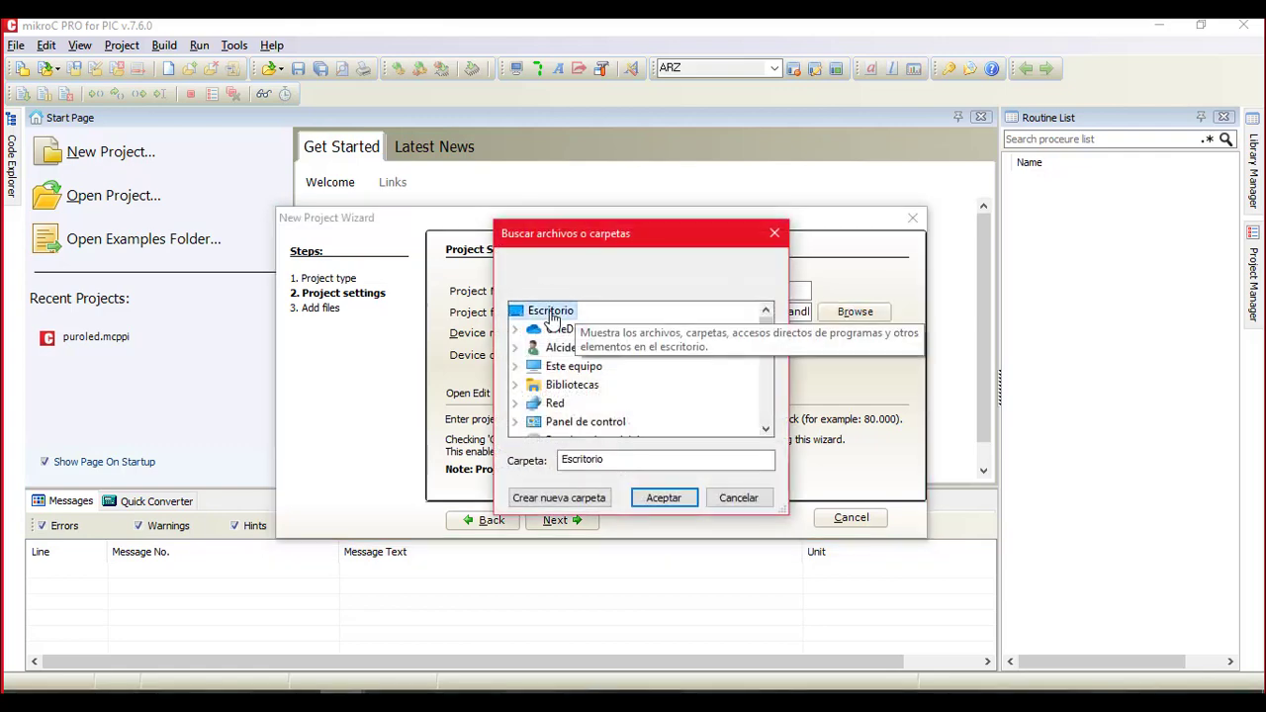
scroll(559, 342, down, 5)
click(570, 422)
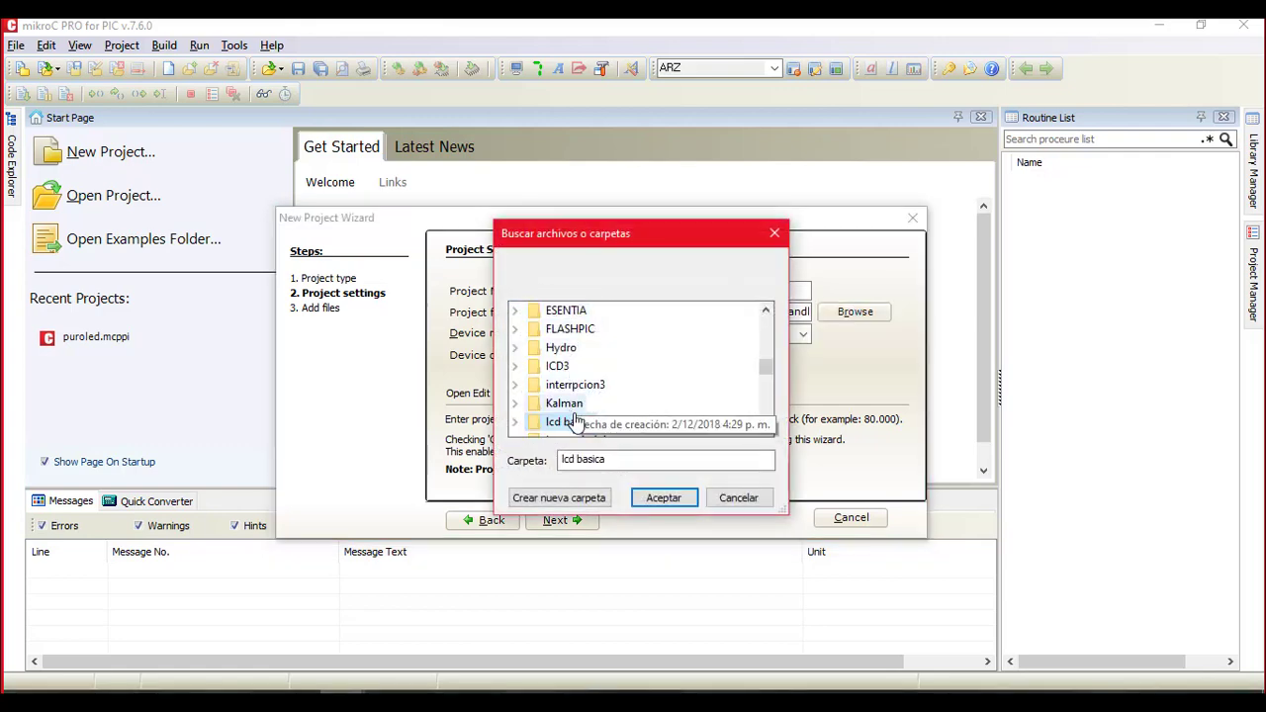
click(667, 498)
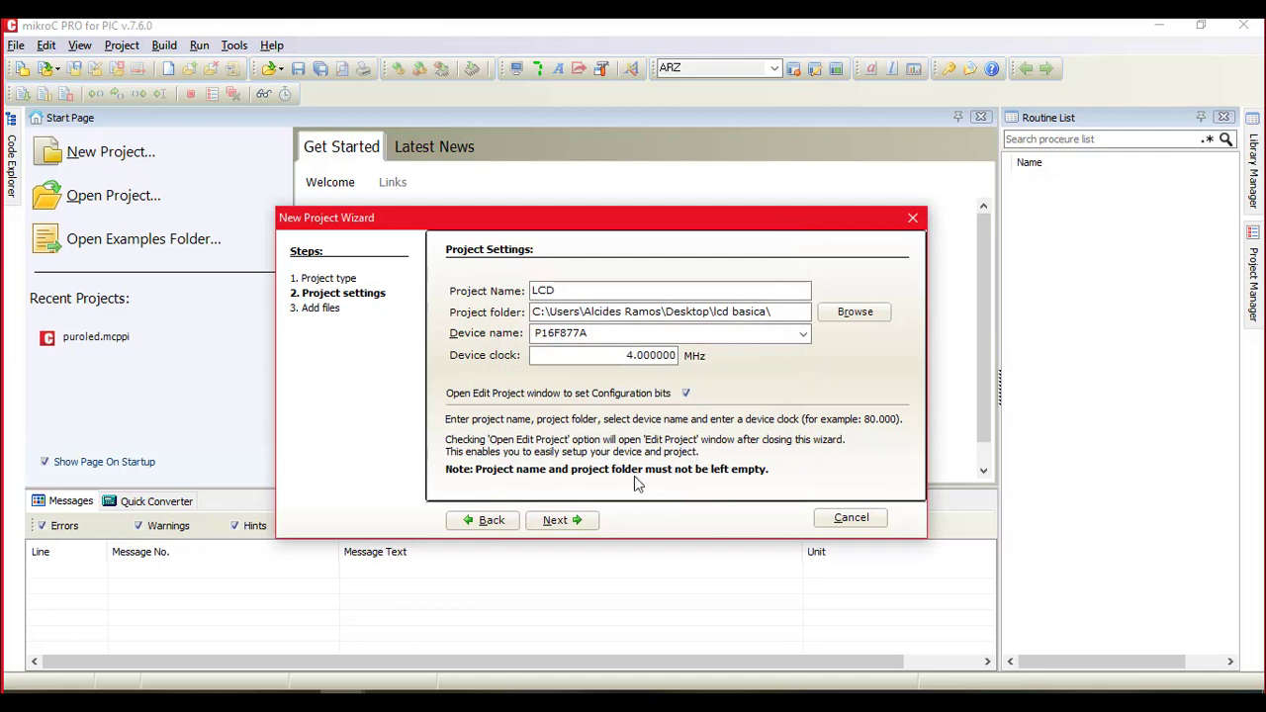
click(569, 521)
click(570, 521)
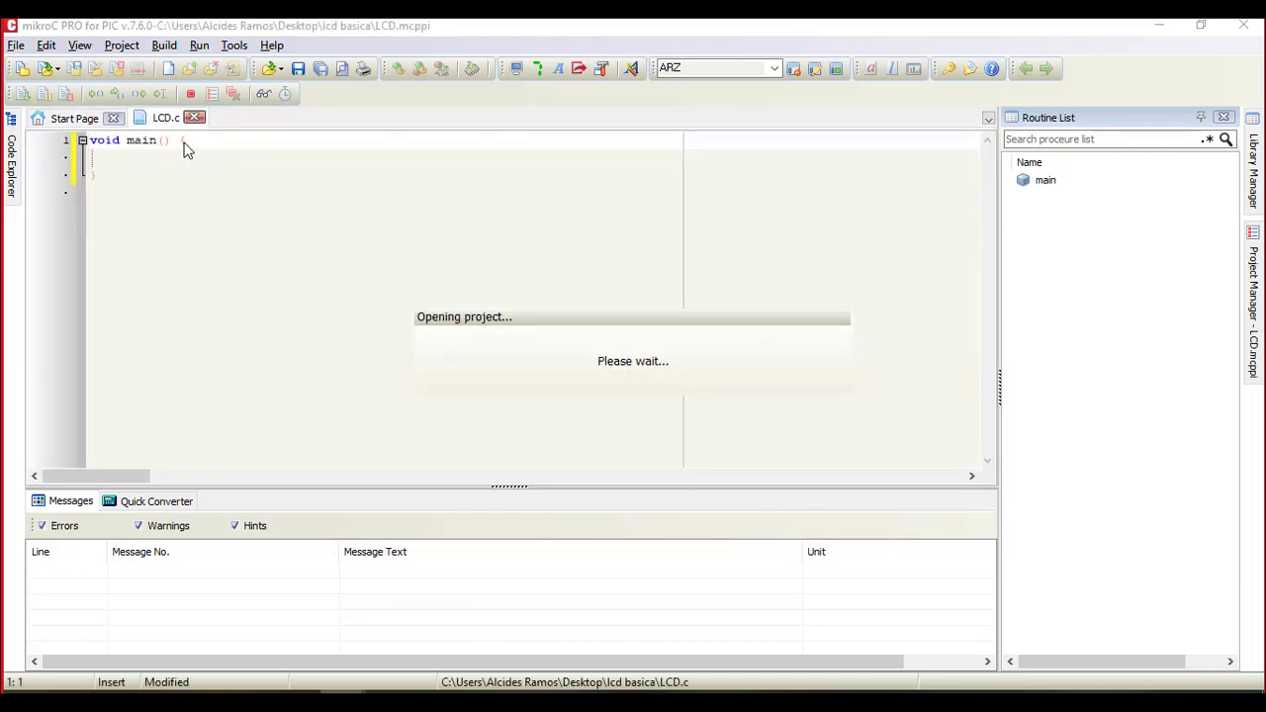
Step: Configure the project with the XT oscillator and the Power-up Timer enabled, and accept the settings
click(361, 197)
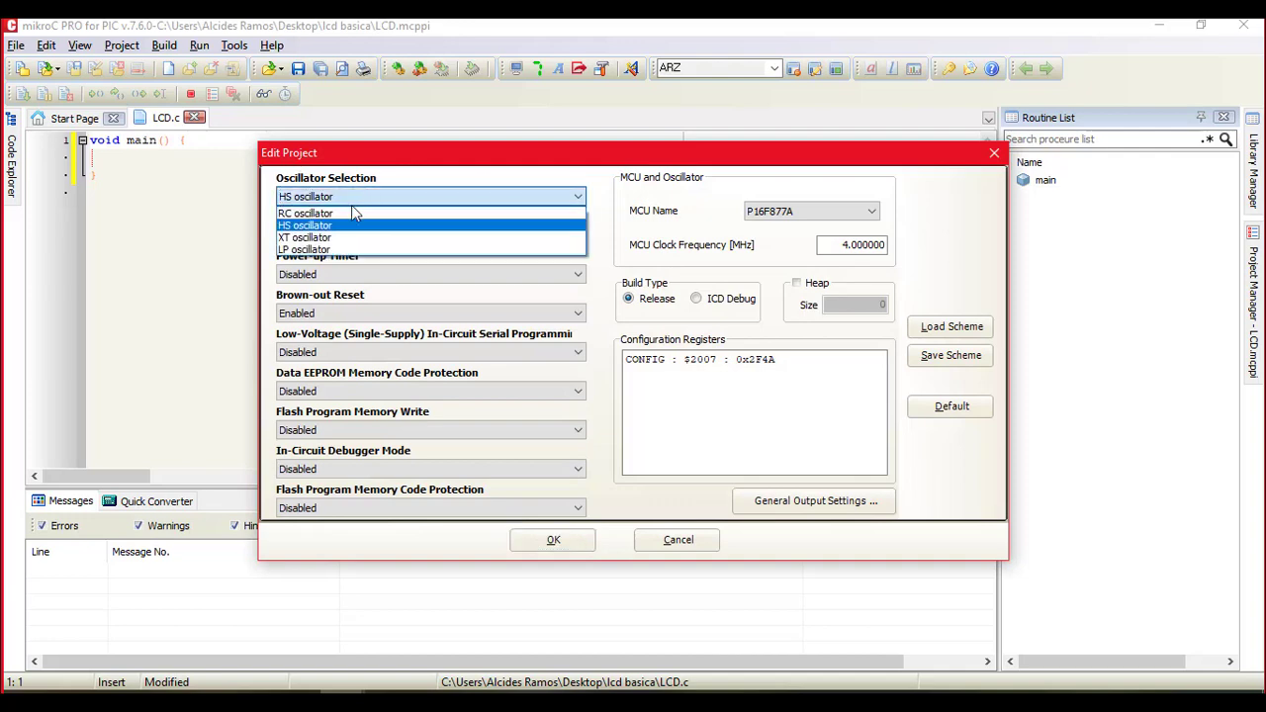
click(333, 238)
click(352, 275)
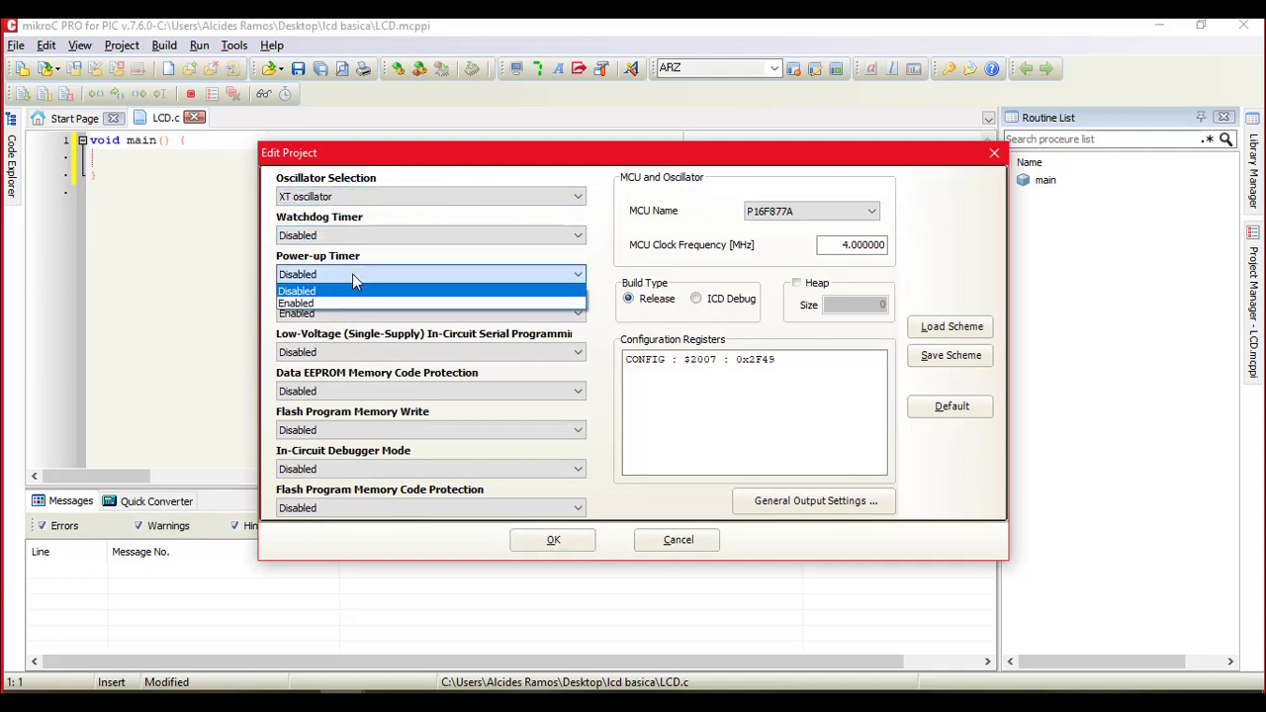
click(354, 302)
click(590, 542)
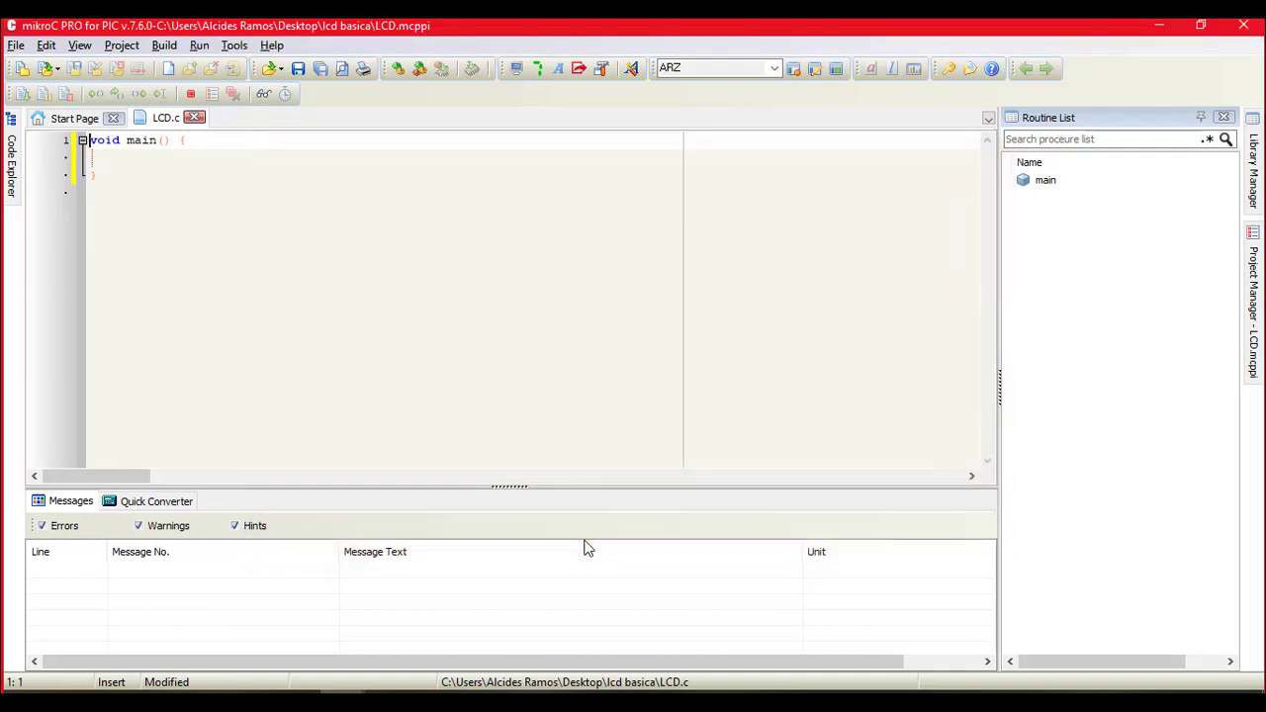
Step: Put main's opening brace on its own line, add blank lines above main and insert the copied LCD connections there
key(Return)
key(Return)
key(Return)
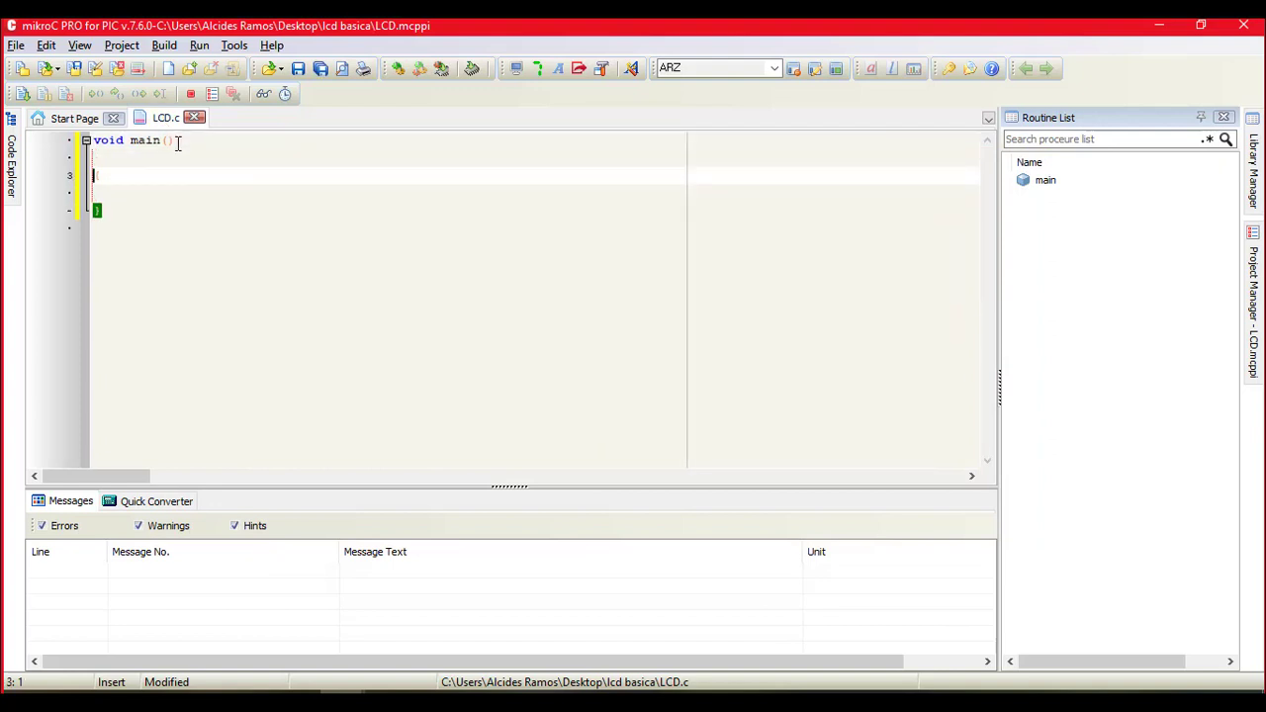
key(Up)
key(Up)
key(Up)
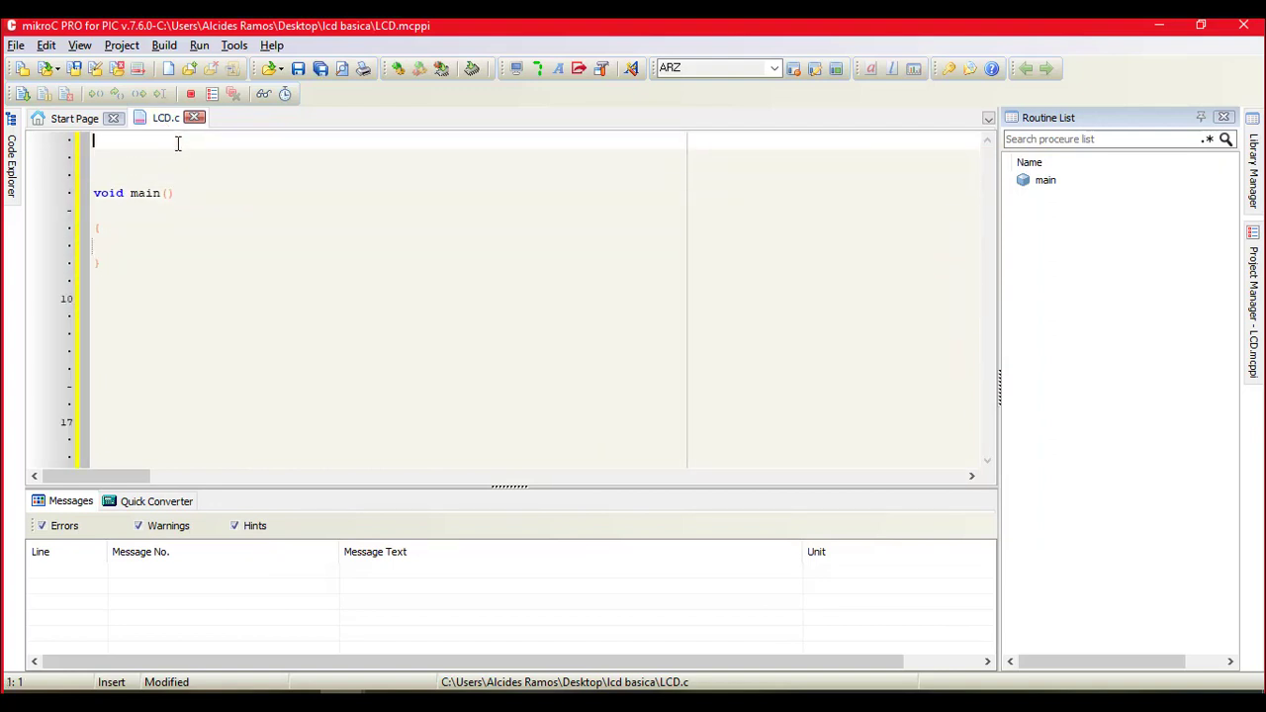
key(ctrl+v)
Step: Review the pasted pin definitions, highlighting the LCD_RS and LCD_EN pin assignments in LCD.c
key(Up)
key(Up)
key(Up)
key(Up)
key(Up)
key(Up)
key(Up)
key(Up)
key(Up)
key(Up)
key(Up)
key(Up)
key(Right)
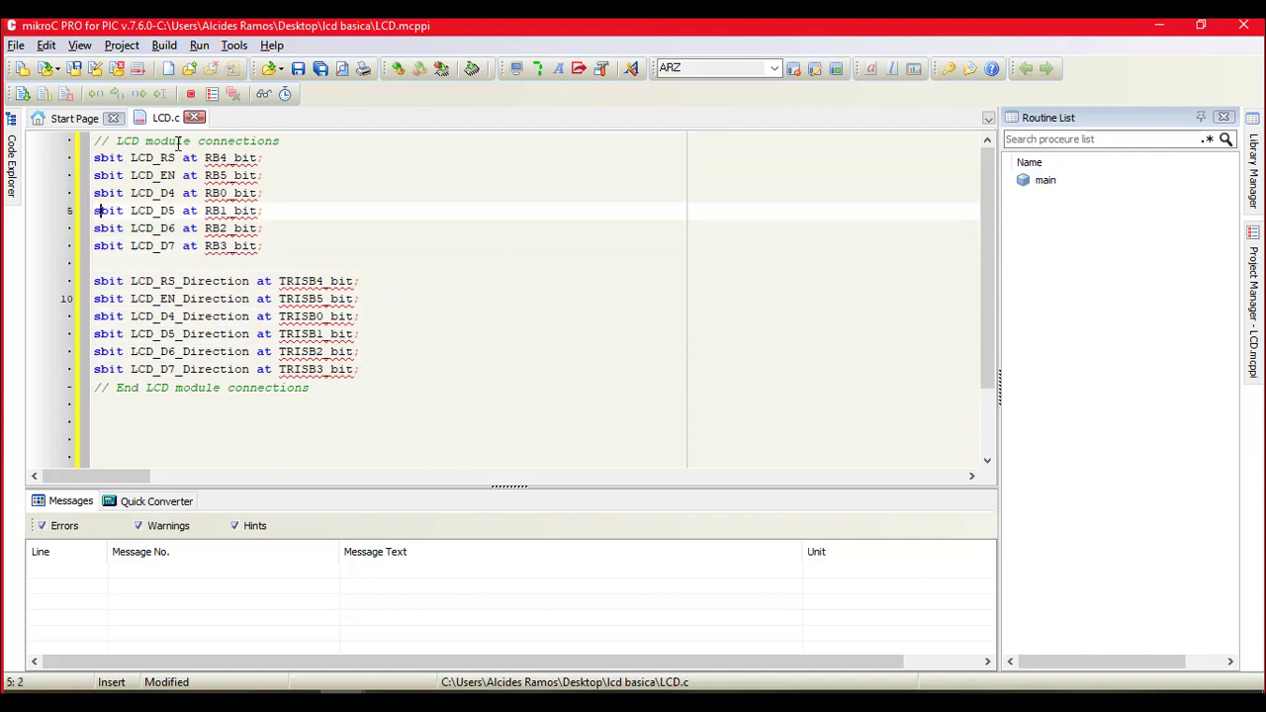
key(Right)
key(Right)
key(Right)
key(Right)
key(Right)
key(Right)
key(Right)
key(Right)
key(Up)
key(Up)
key(Up)
key(Right)
key(Right)
key(Right)
key(Right)
key(Right)
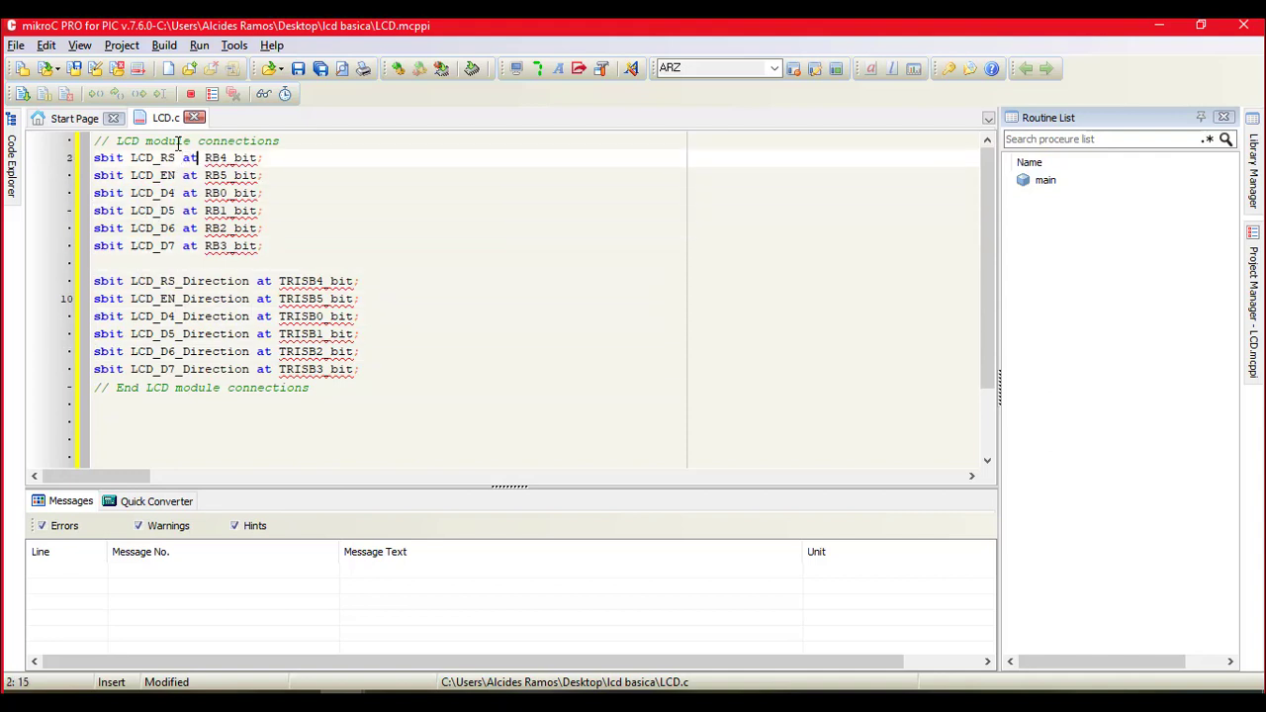
key(shift+Right)
key(shift+Right)
key(shift+Right)
key(shift+Right)
key(shift+Right)
key(shift+Right)
key(shift+Down)
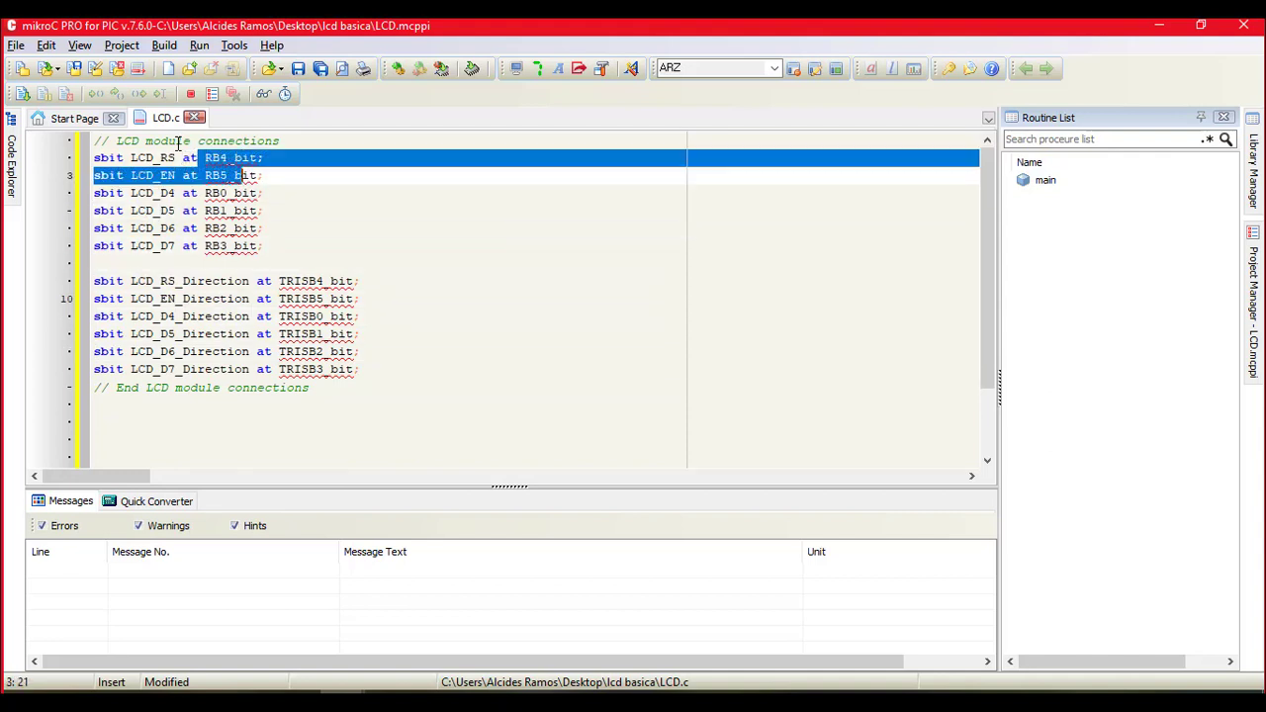
key(Right)
click(175, 159)
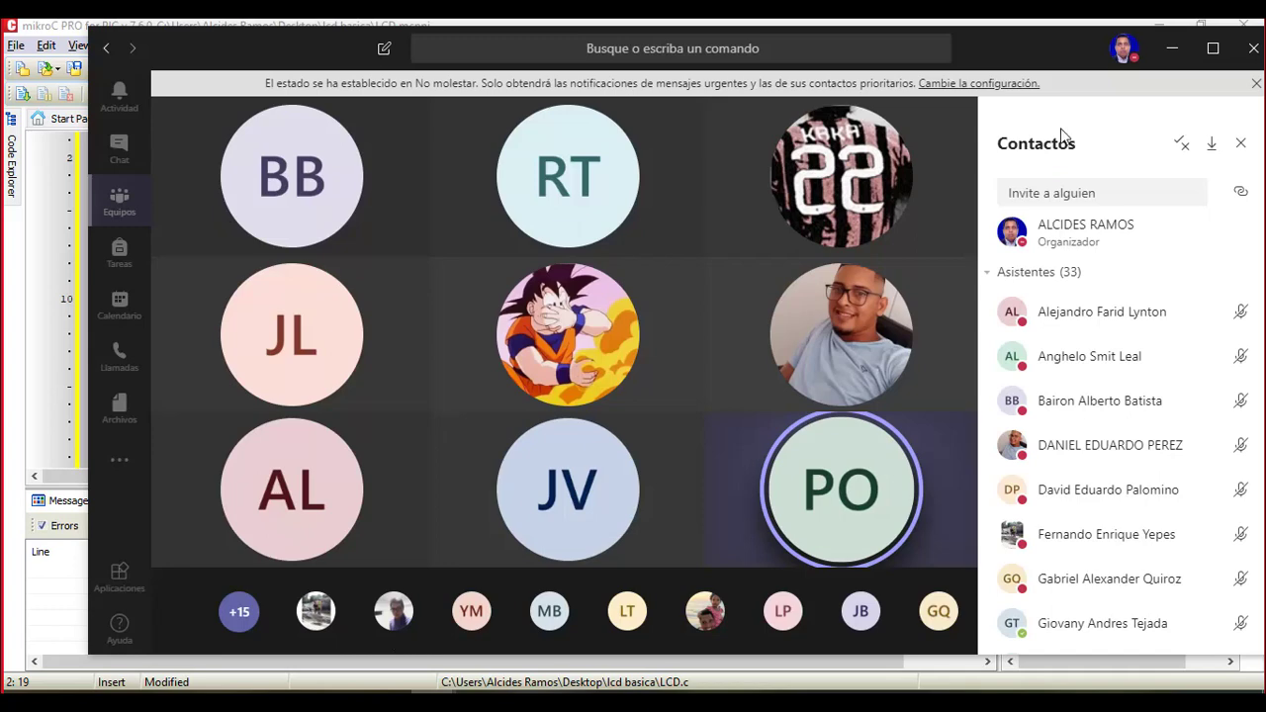
Step: Minimize the Teams meeting and reassign LCD_RS to RB0_bit in LCD.c
click(1173, 48)
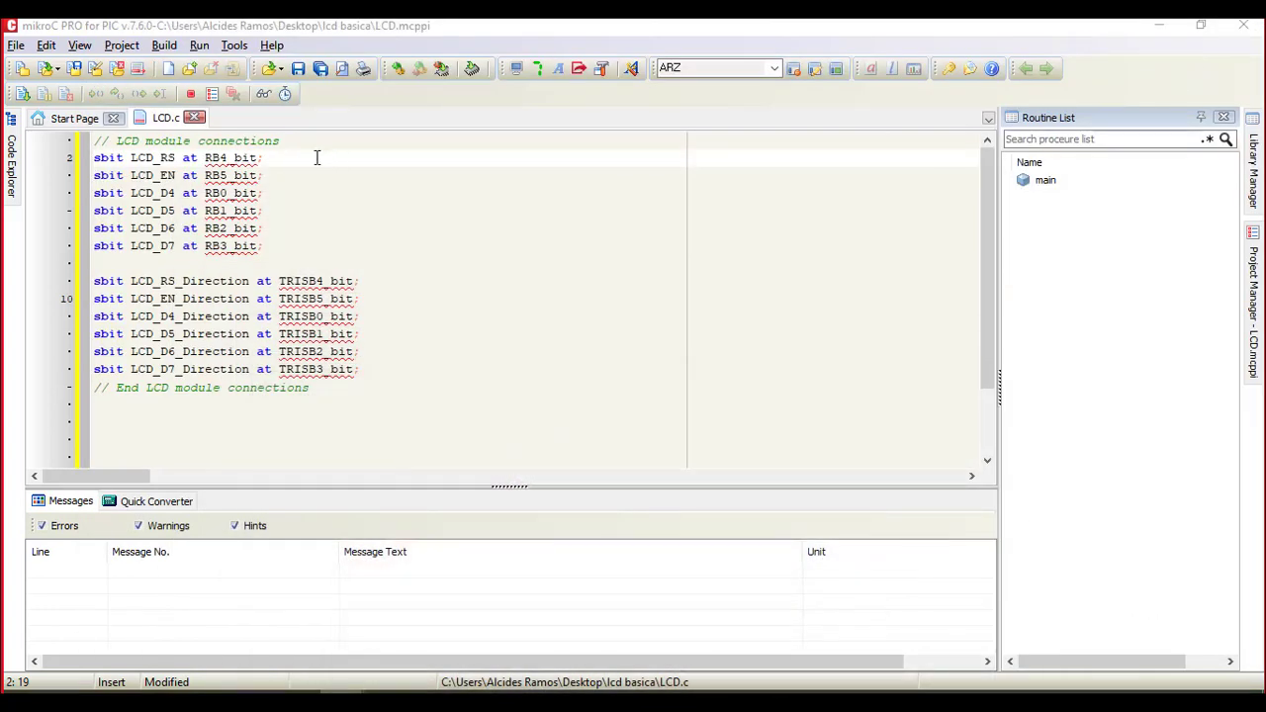
click(227, 162)
key(BackSpace)
text(0)
Step: Reassign LCD_EN to RB3_bit and LCD_D4 to RB6_bit in the connection definitions
click(227, 175)
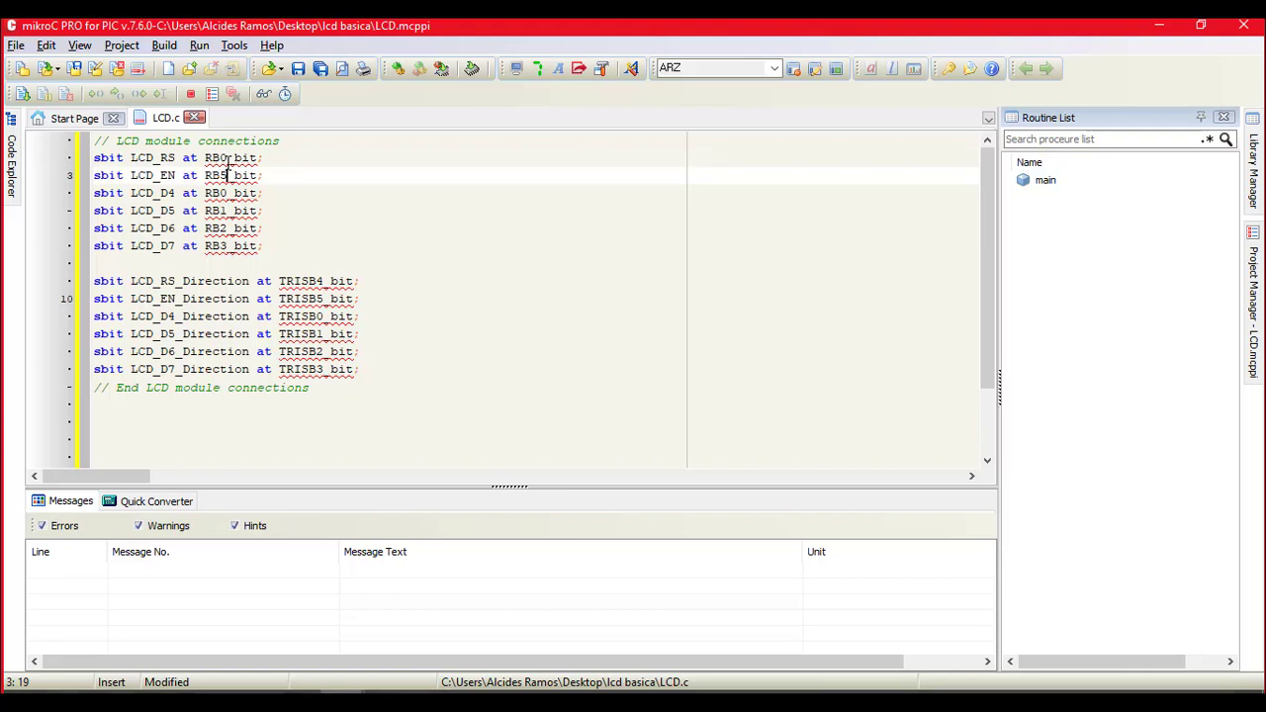
key(BackSpace)
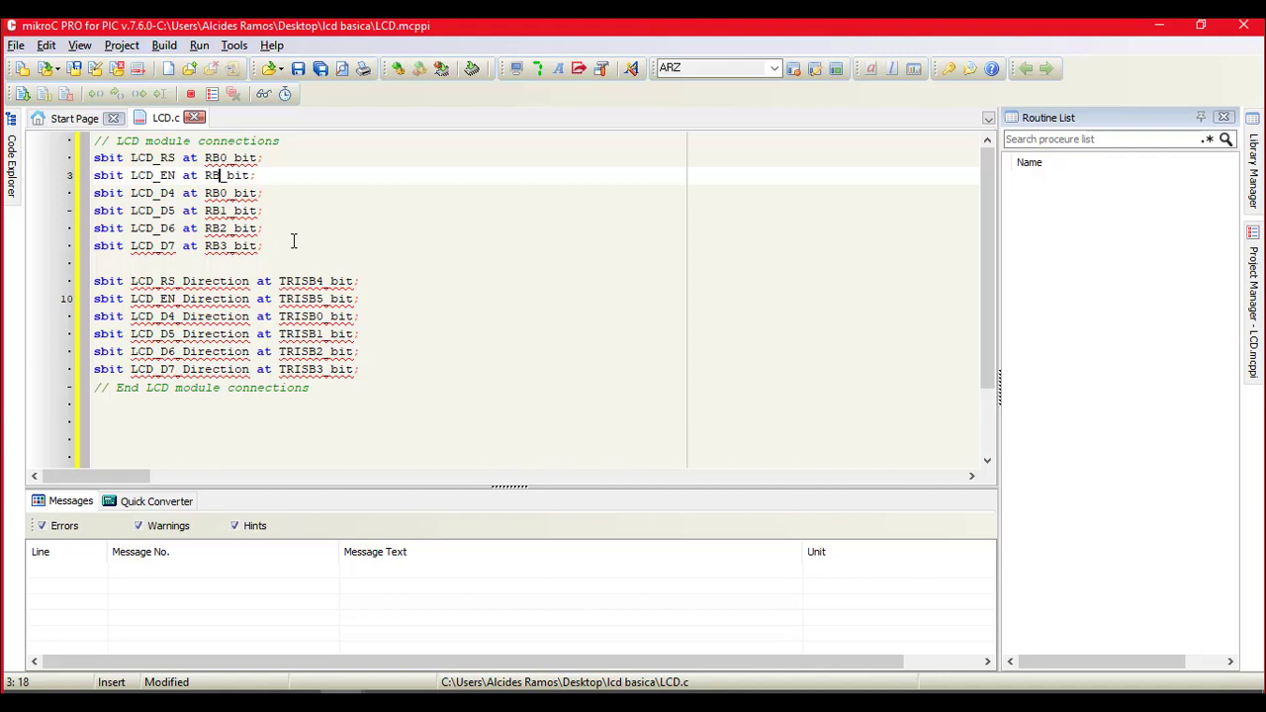
text(3)
key(Down)
key(BackSpace)
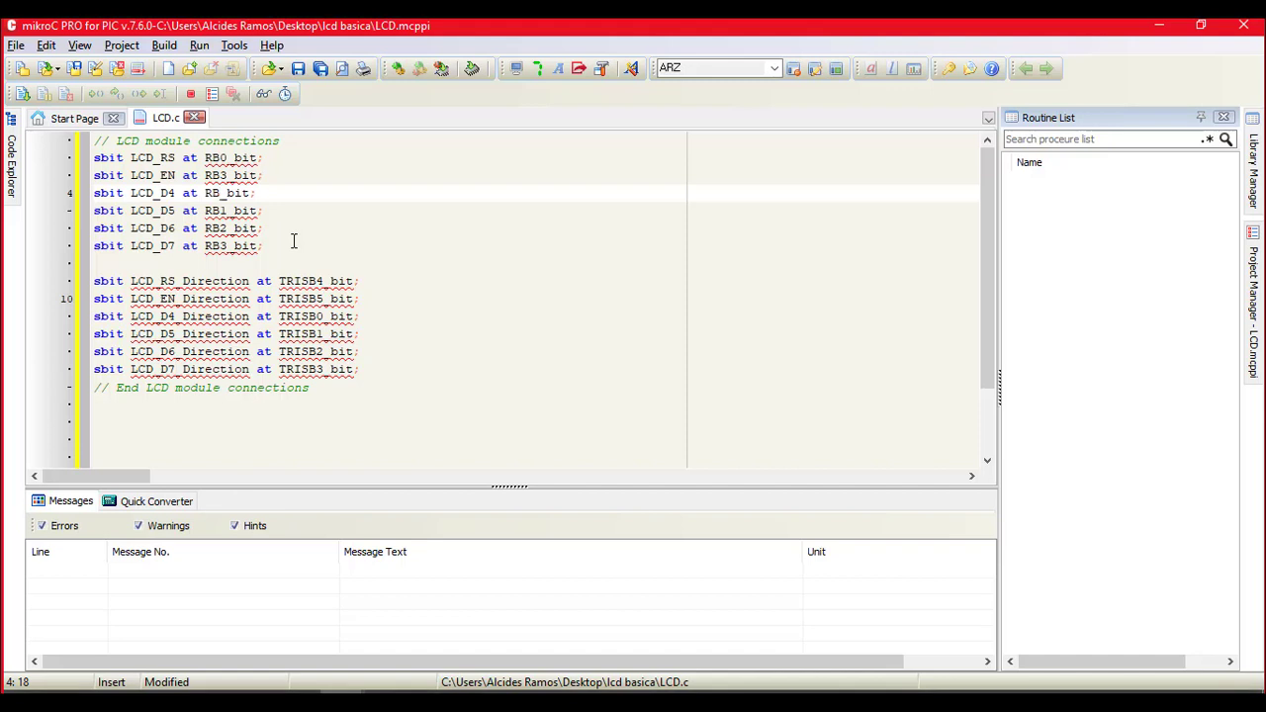
text(6)
Step: Reassign LCD_D5 to RC0_bit in the connection definitions
click(227, 213)
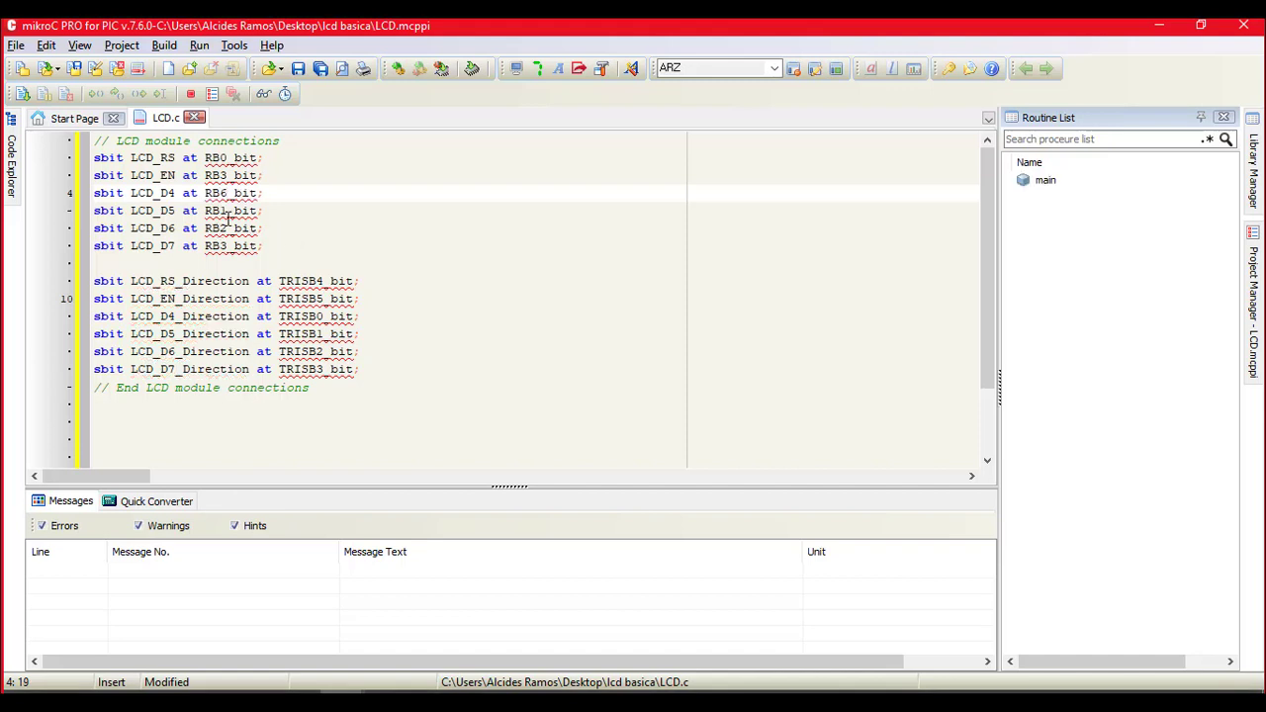
key(BackSpace)
key(BackSpace)
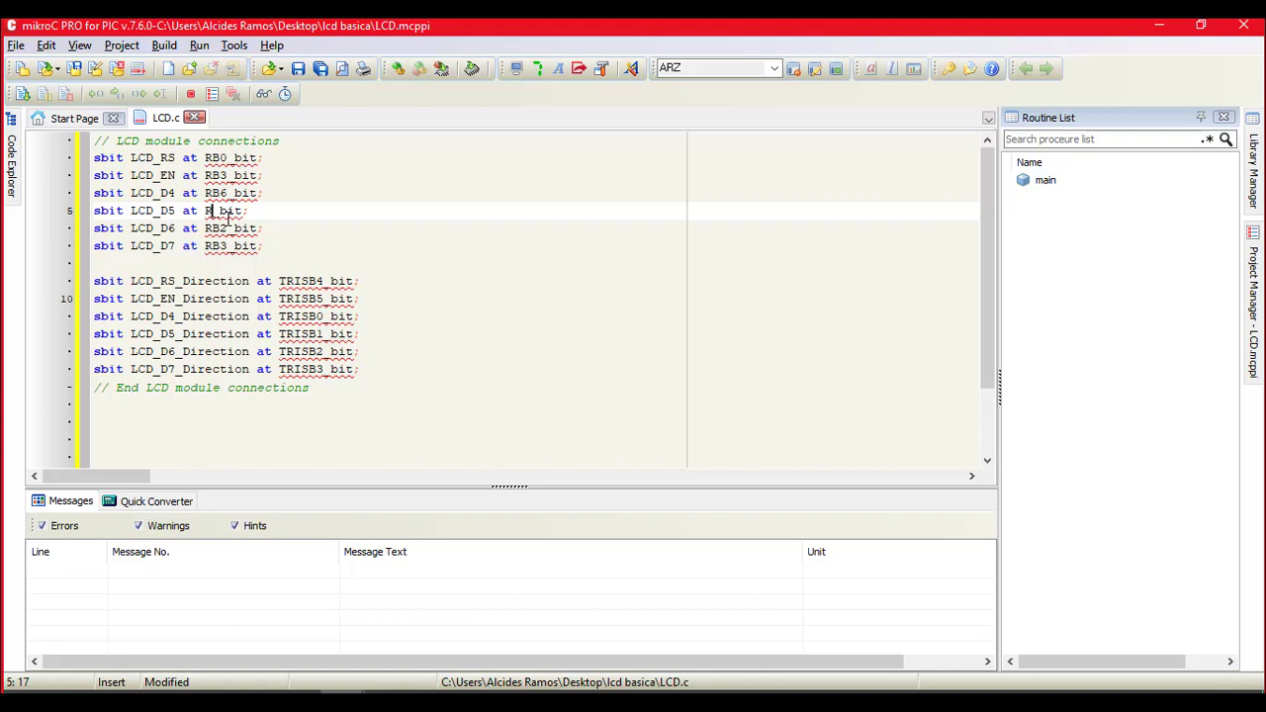
text(C0)
Step: Reassign LCD_D6 to RC3_bit in the LCD connection definitions
click(227, 227)
key(BackSpace)
key(BackSpace)
text(C)
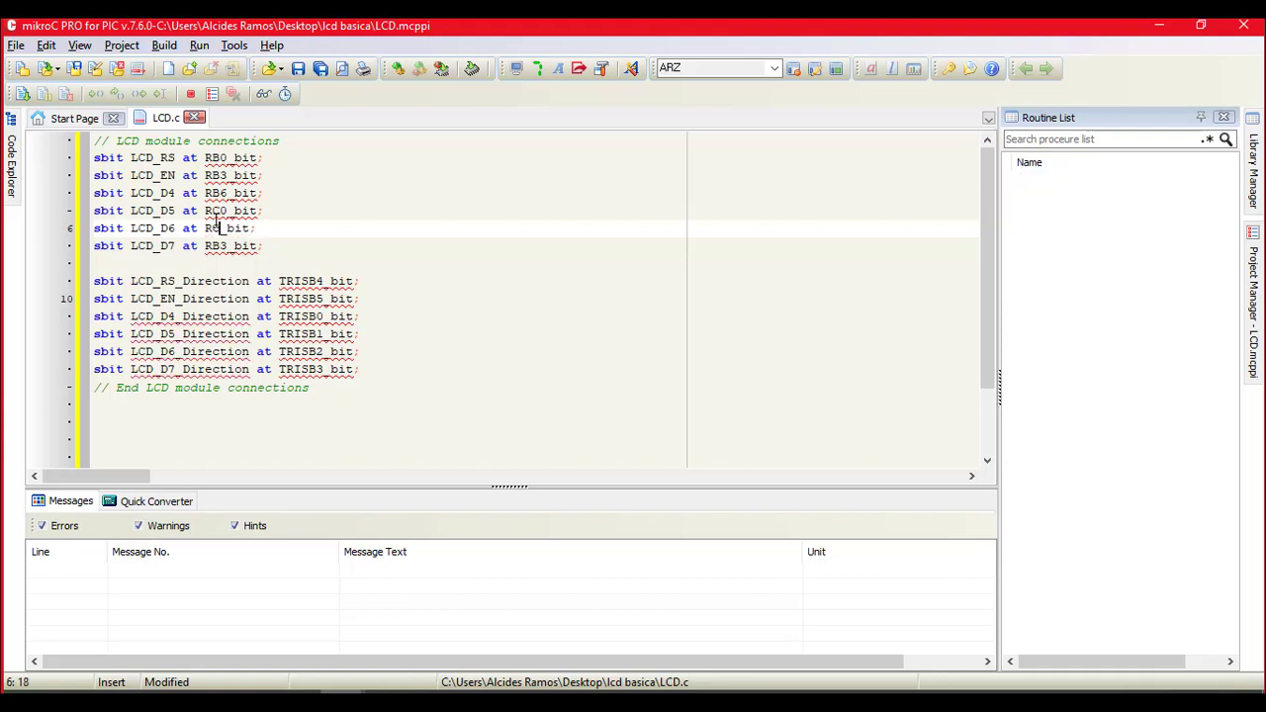
text(1)
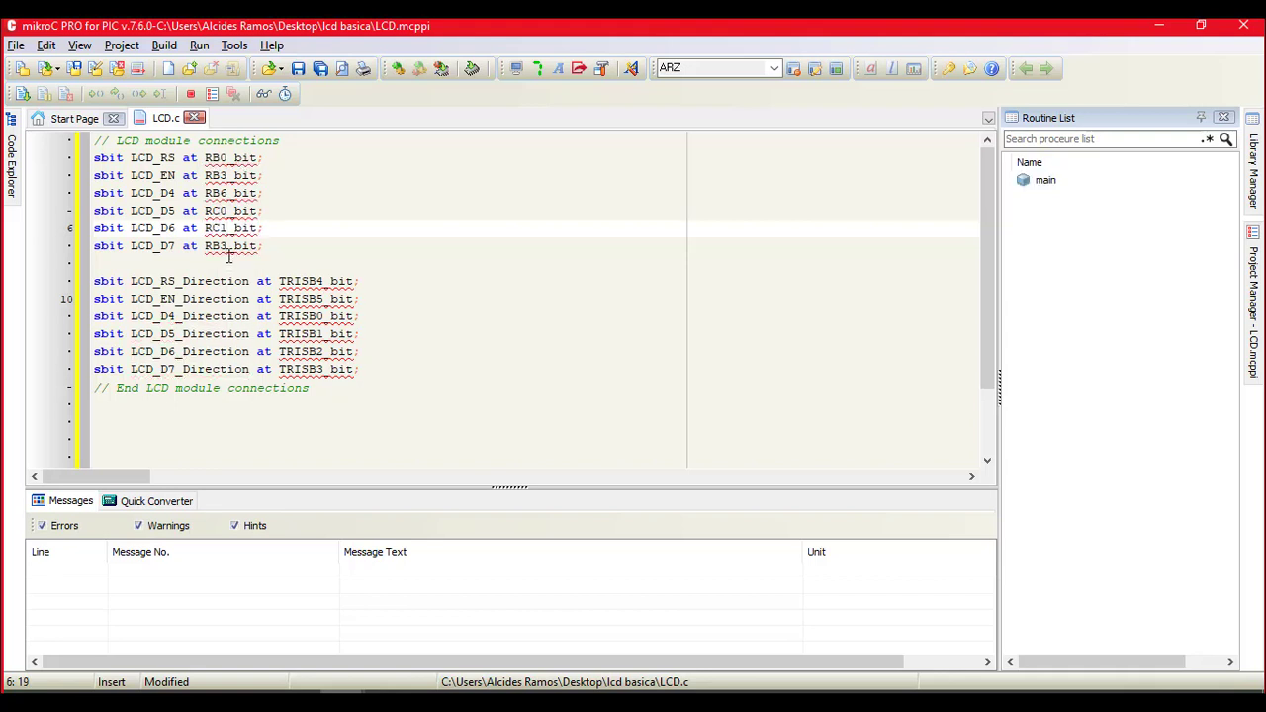
key(BackSpace)
text(3)
Step: Reassign LCD_D7 to RC1_bit in the LCD connection definitions
click(224, 255)
click(224, 255)
key(BackSpace)
key(BackSpace)
text(C1)
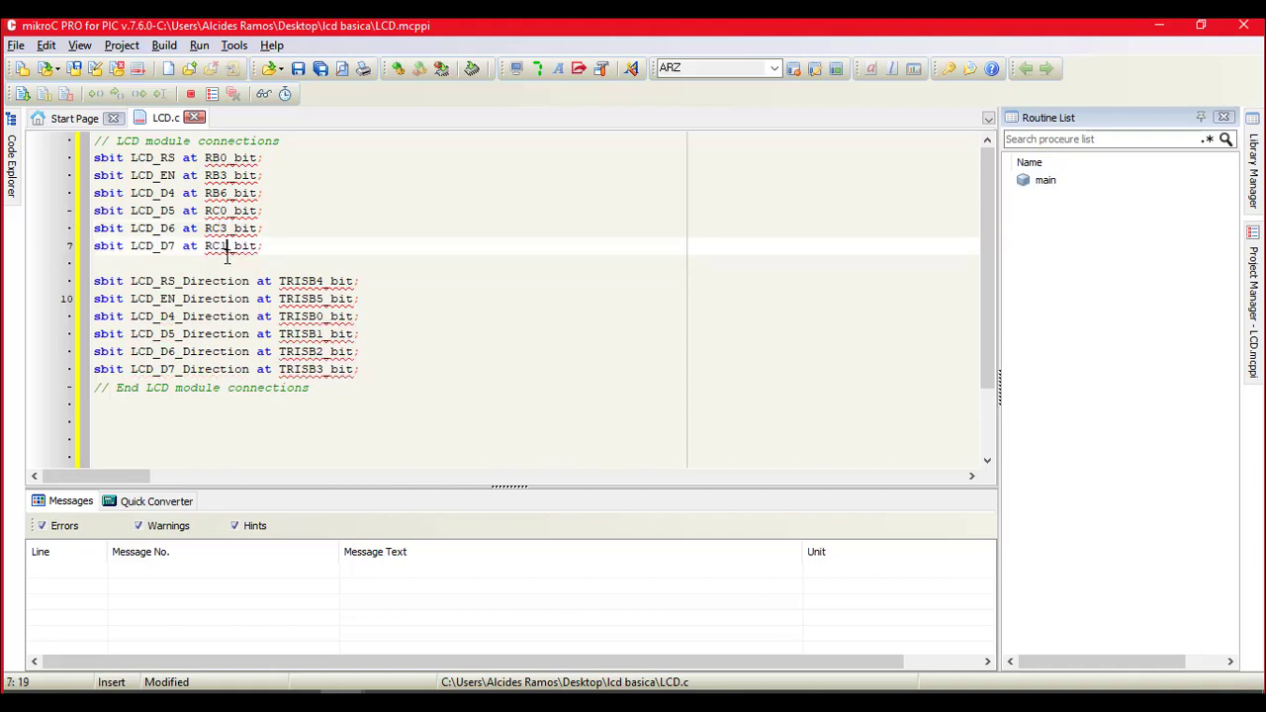
click(316, 229)
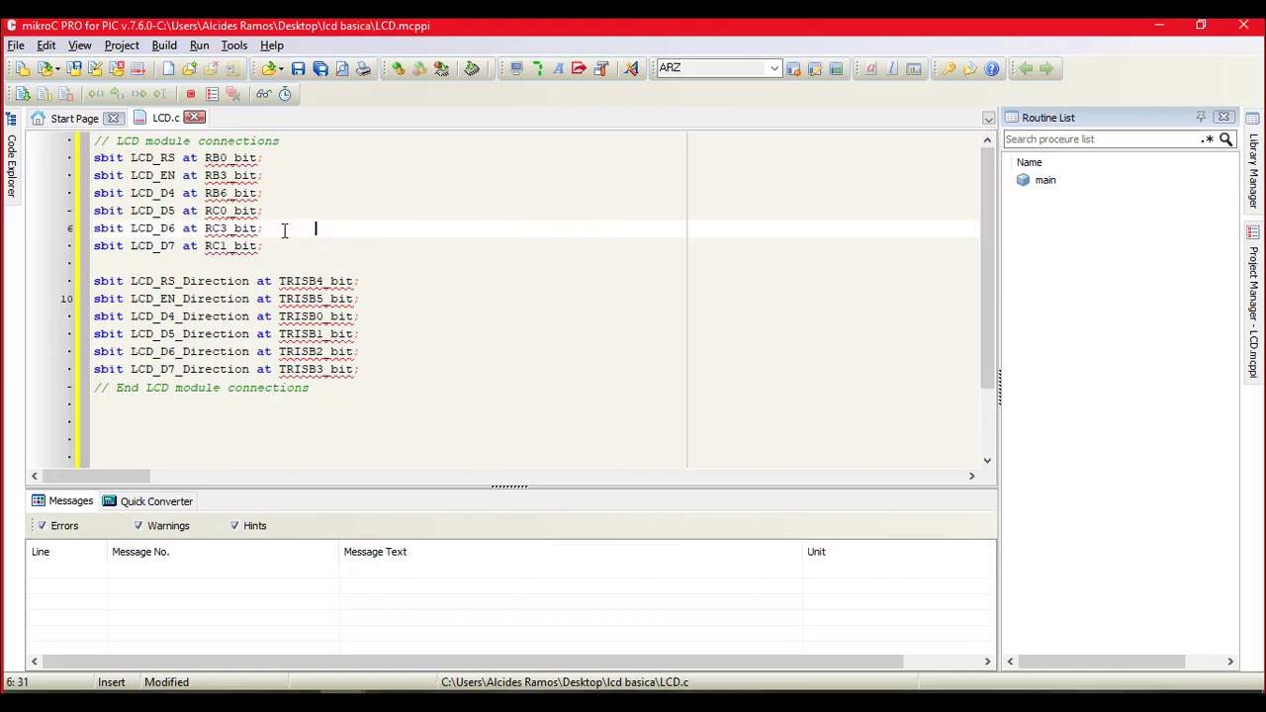
Step: Set LCD_RS_Direction to TRISB0_bit and LCD_EN_Direction to TRISB3_bit to match their pin assignments
click(219, 158)
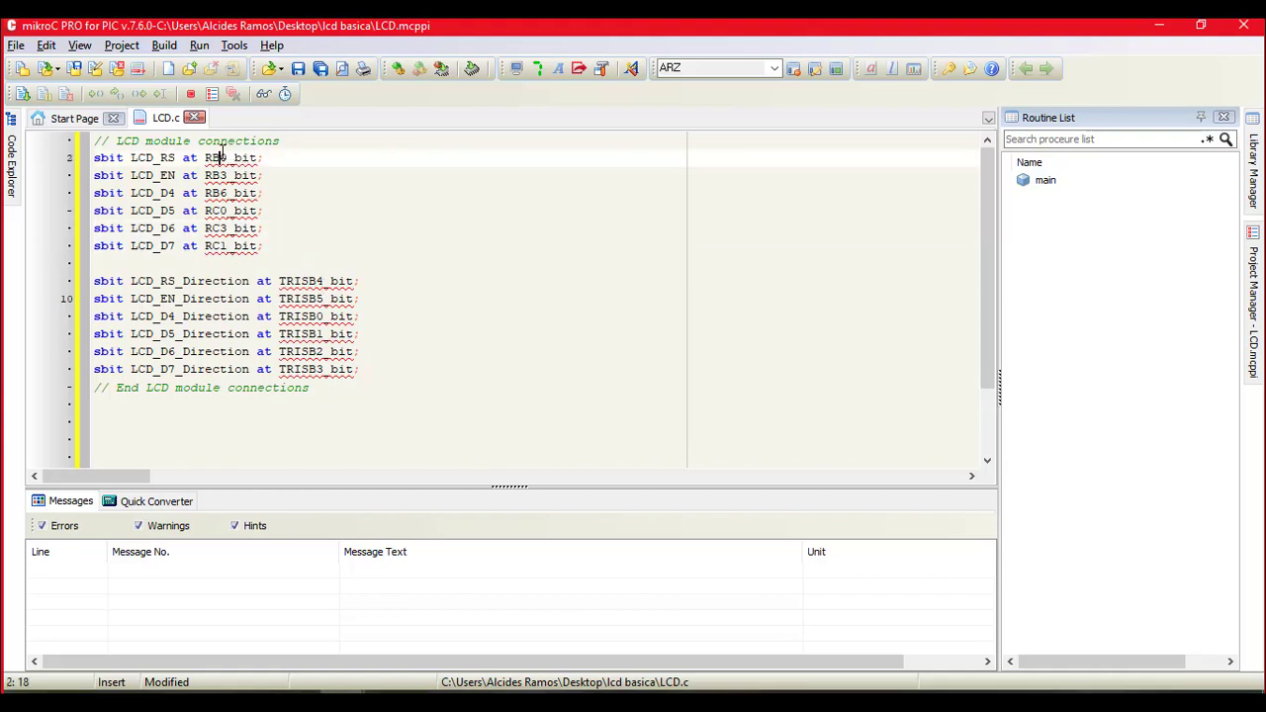
click(324, 282)
key(BackSpace)
text(0)
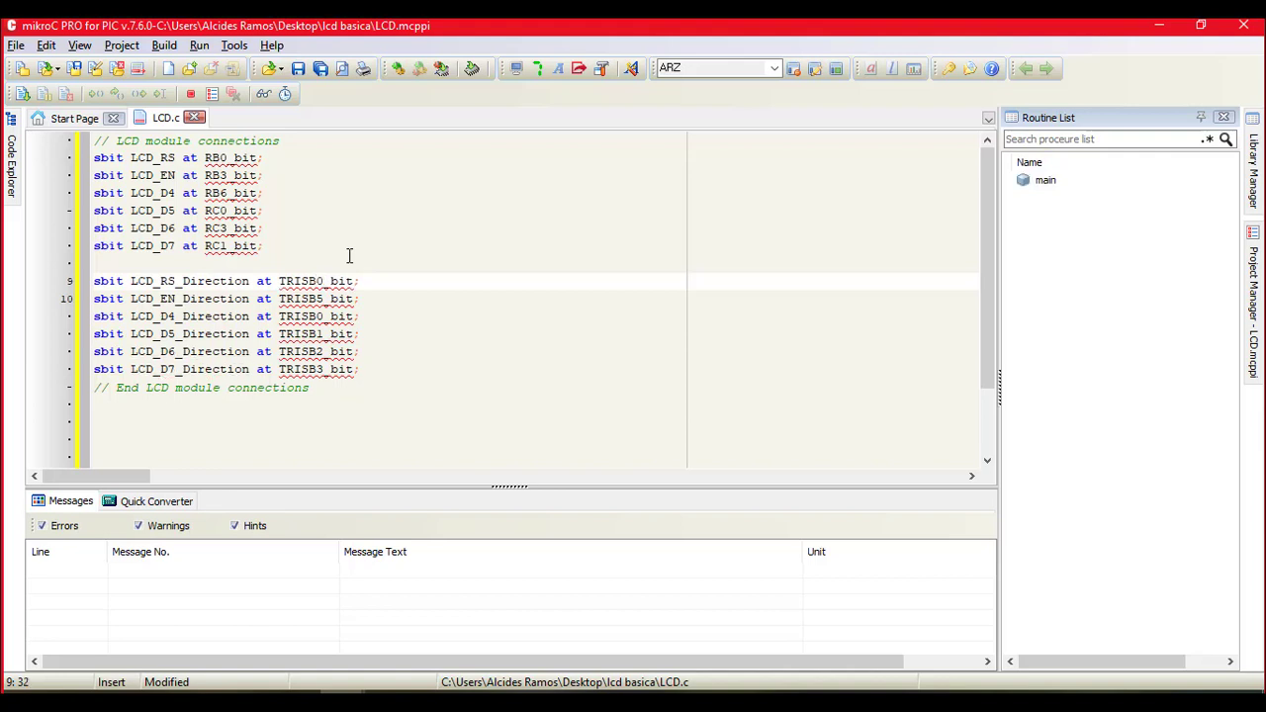
key(Down)
key(BackSpace)
text(3)
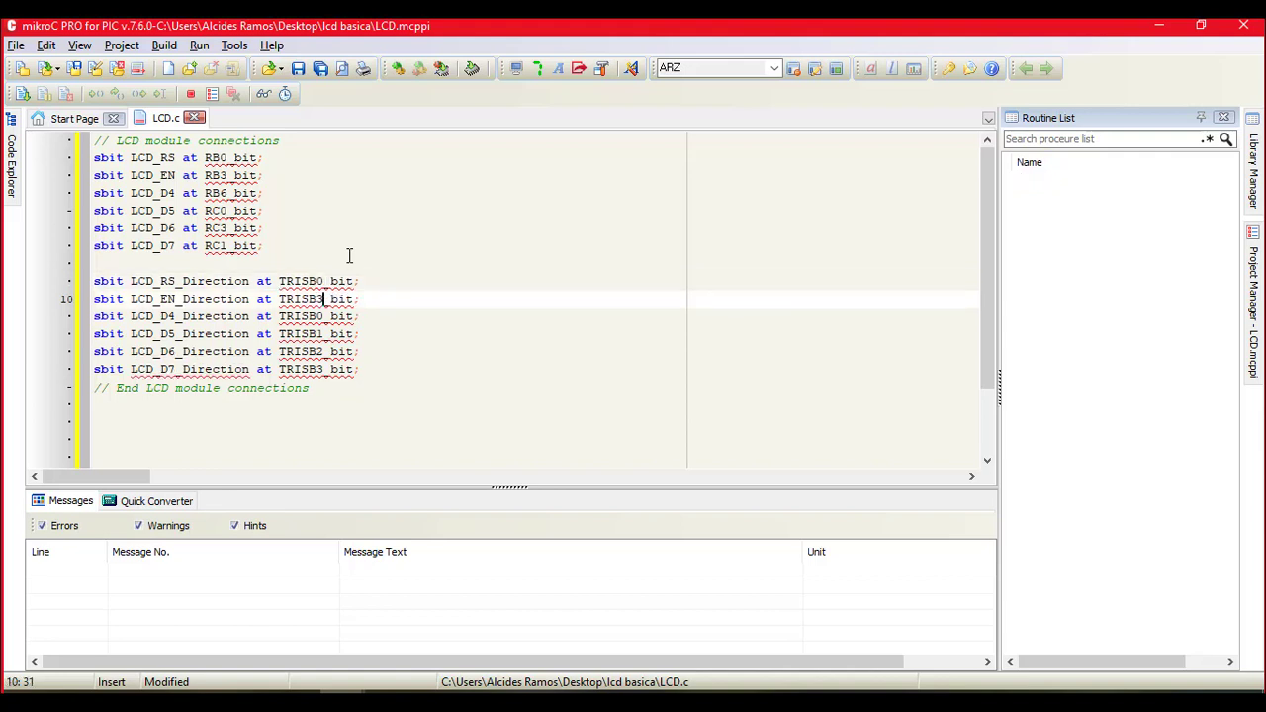
Step: Set LCD_D4_Direction to TRISB6_bit and LCD_D5_Direction to TRISC0_bit in the direction definitions
click(234, 193)
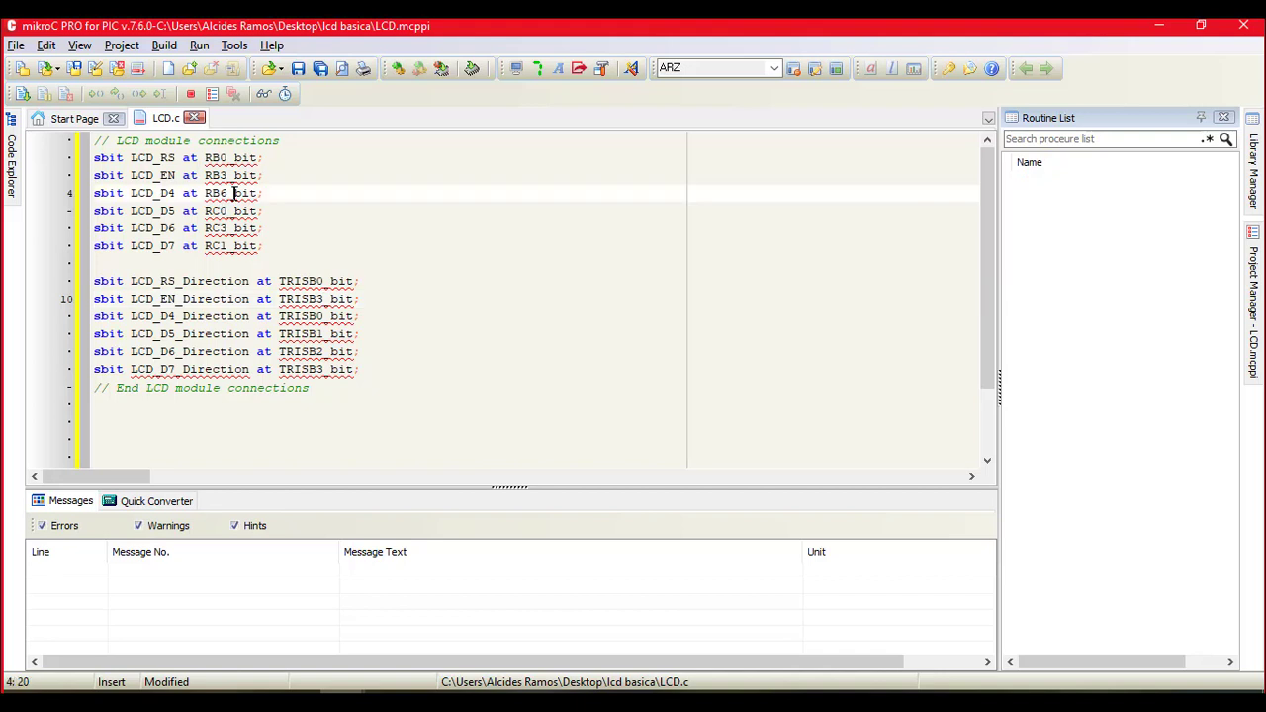
click(325, 316)
key(BackSpace)
text(6)
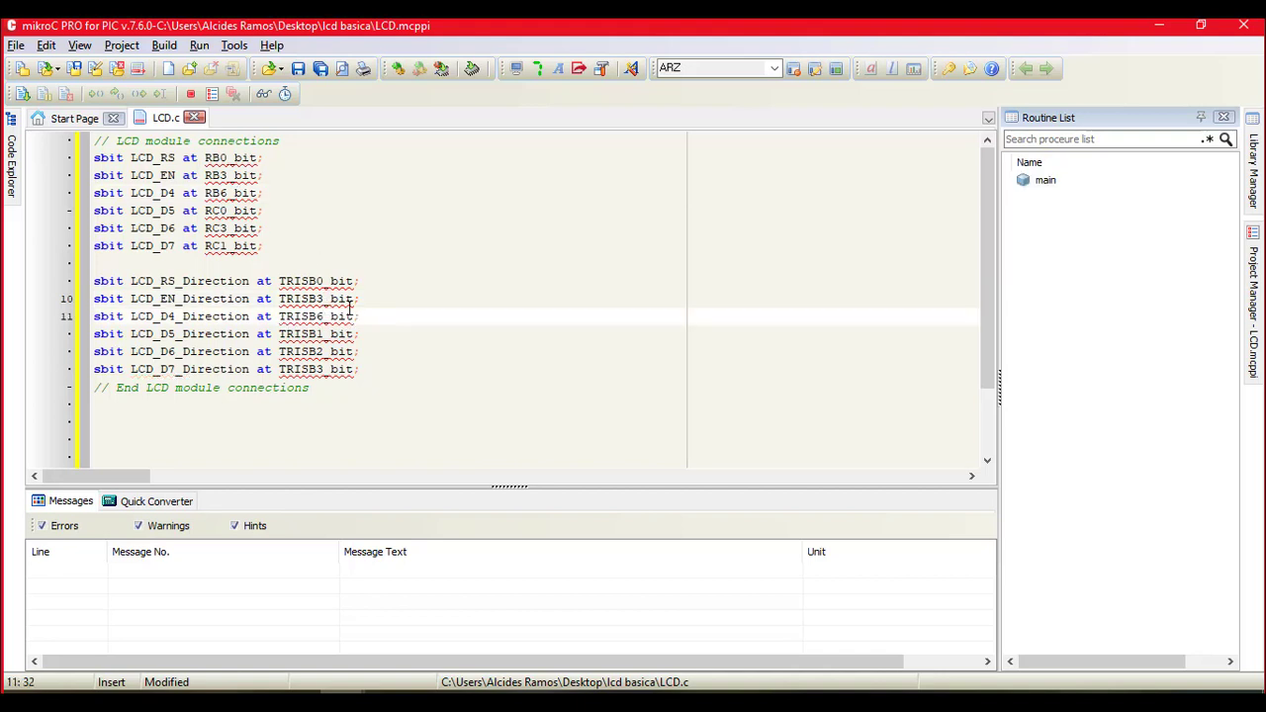
key(Down)
key(BackSpace)
key(BackSpace)
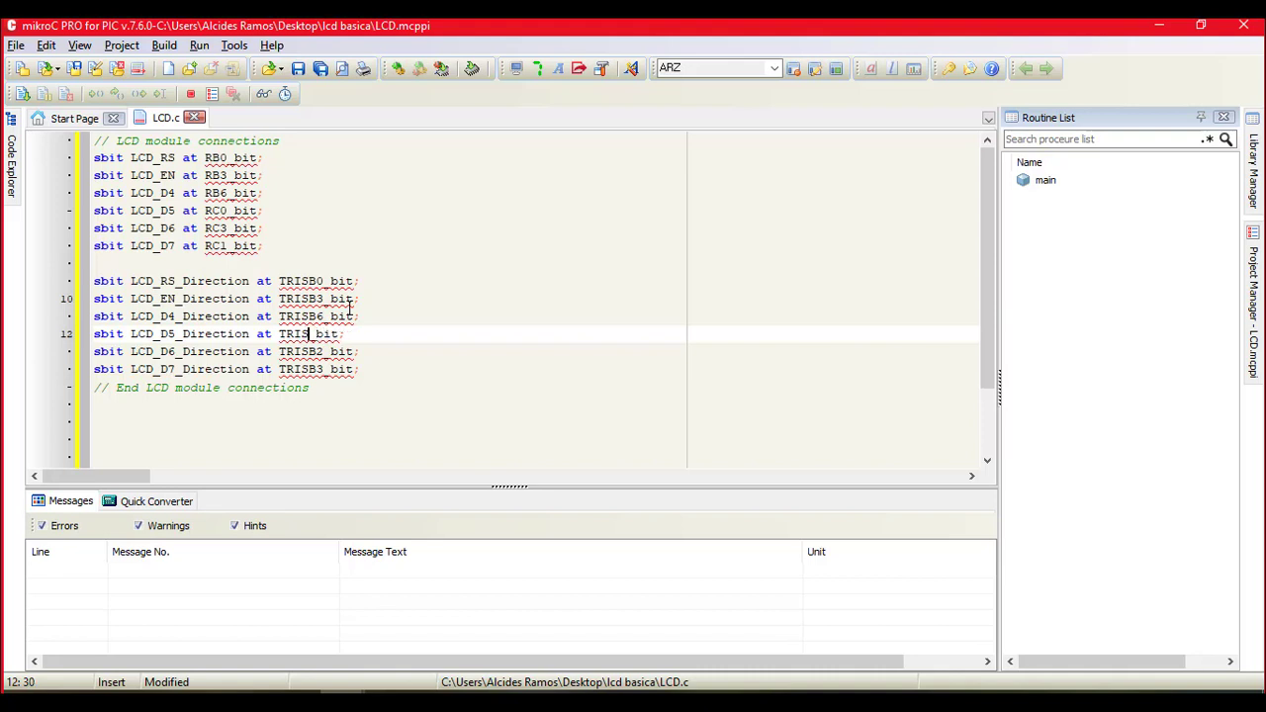
text(C0)
Step: Set LCD_D6_Direction to TRISC3_bit and LCD_D7_Direction to TRISC1_bit in the direction definitions
key(Down)
key(BackSpace)
key(BackSpace)
text(C3)
key(Down)
key(BackSpace)
key(BackSpace)
text(C1)
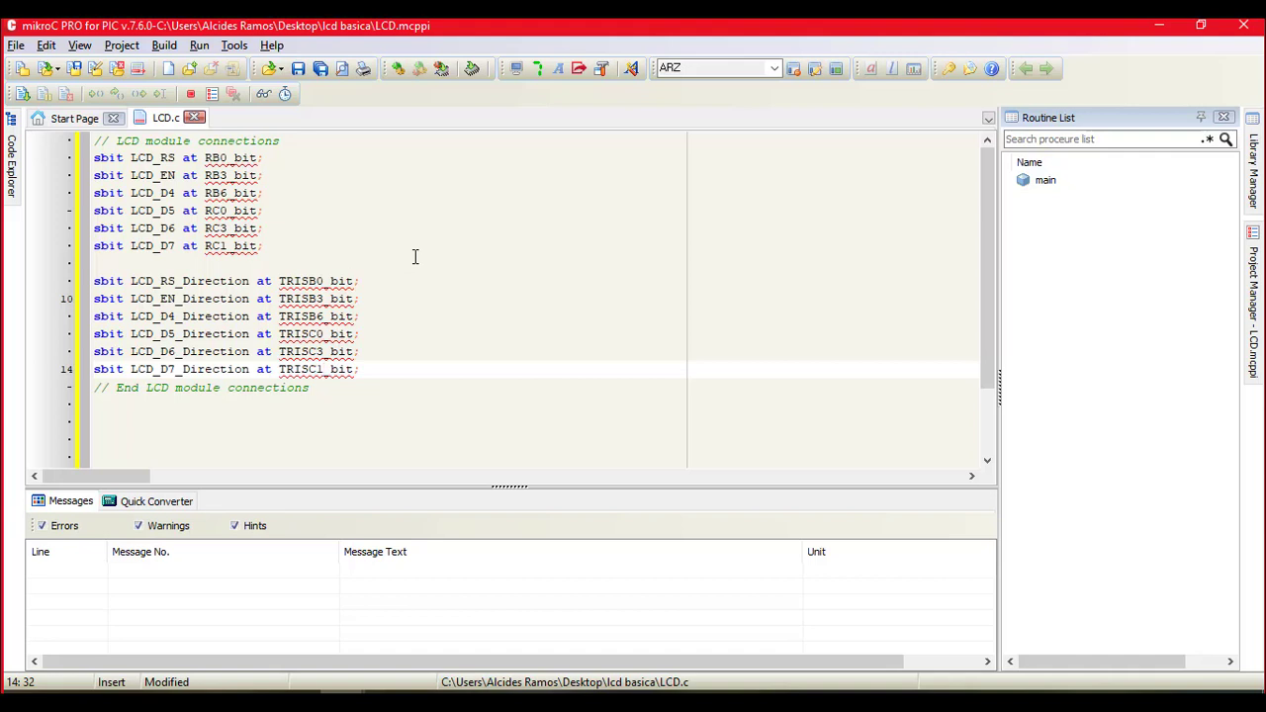
key(Up)
key(Up)
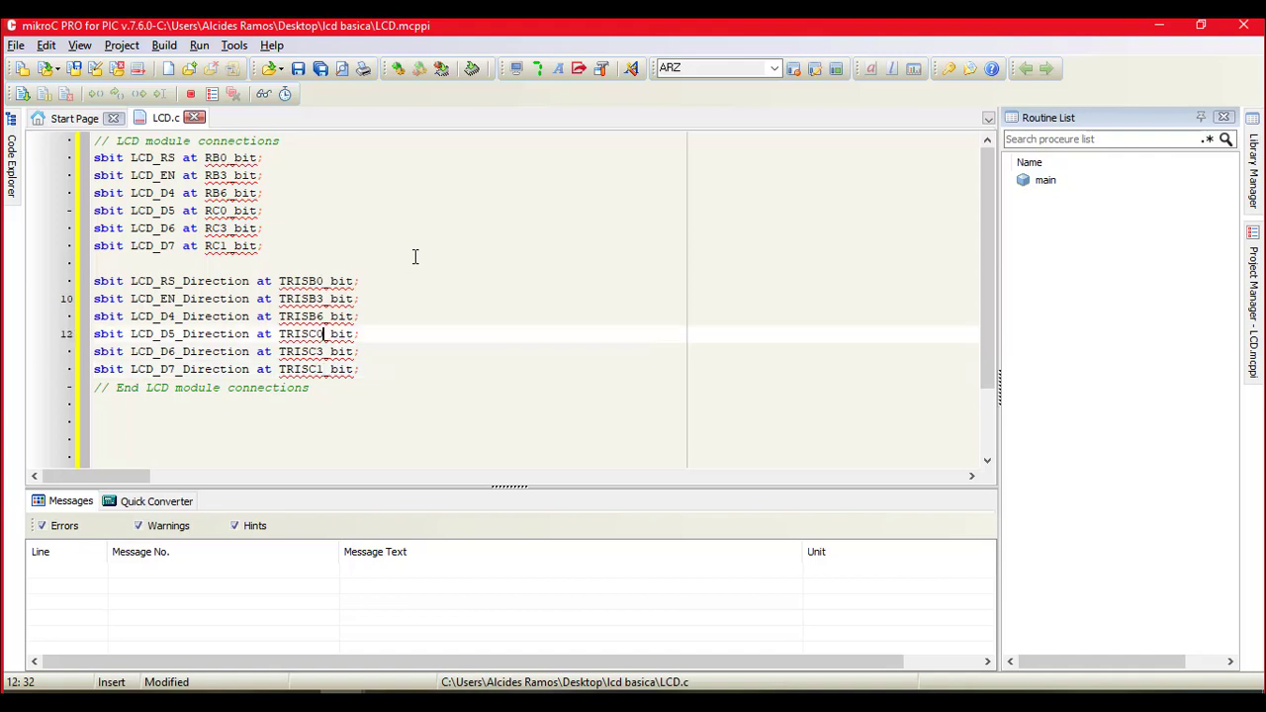
Step: Build the LCD project with the remapped pin definitions
click(395, 68)
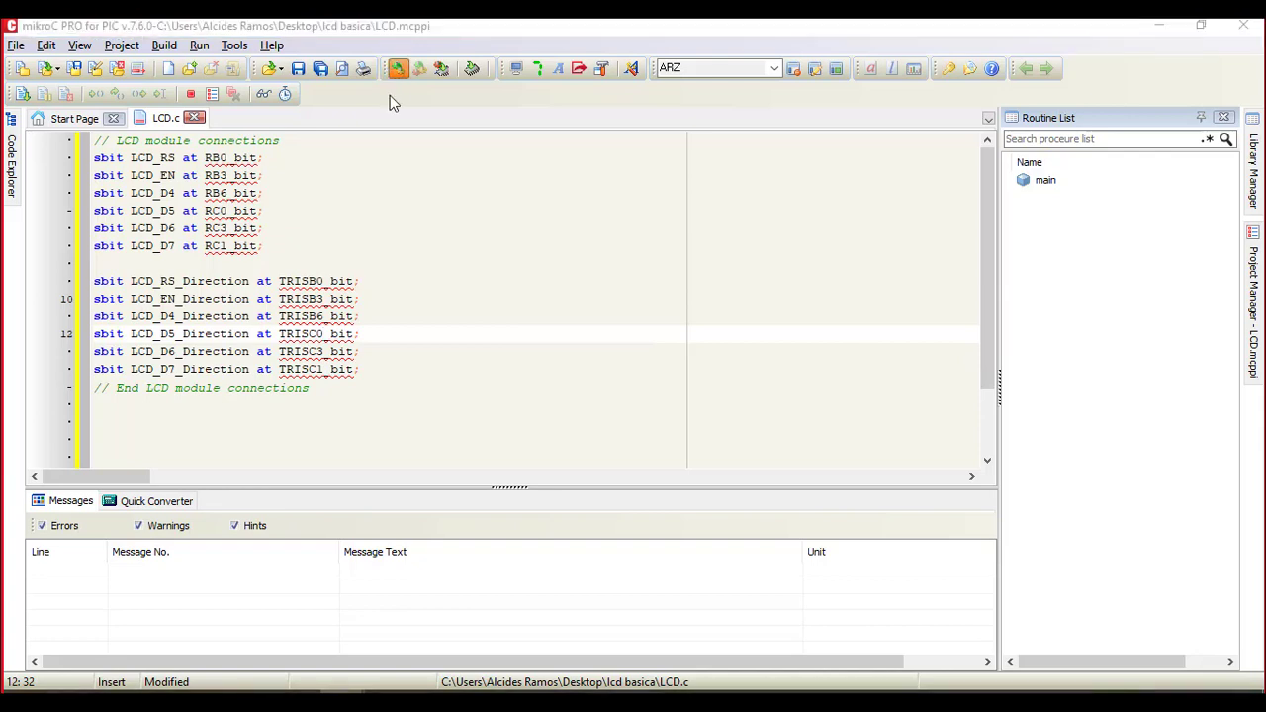
click(1051, 553)
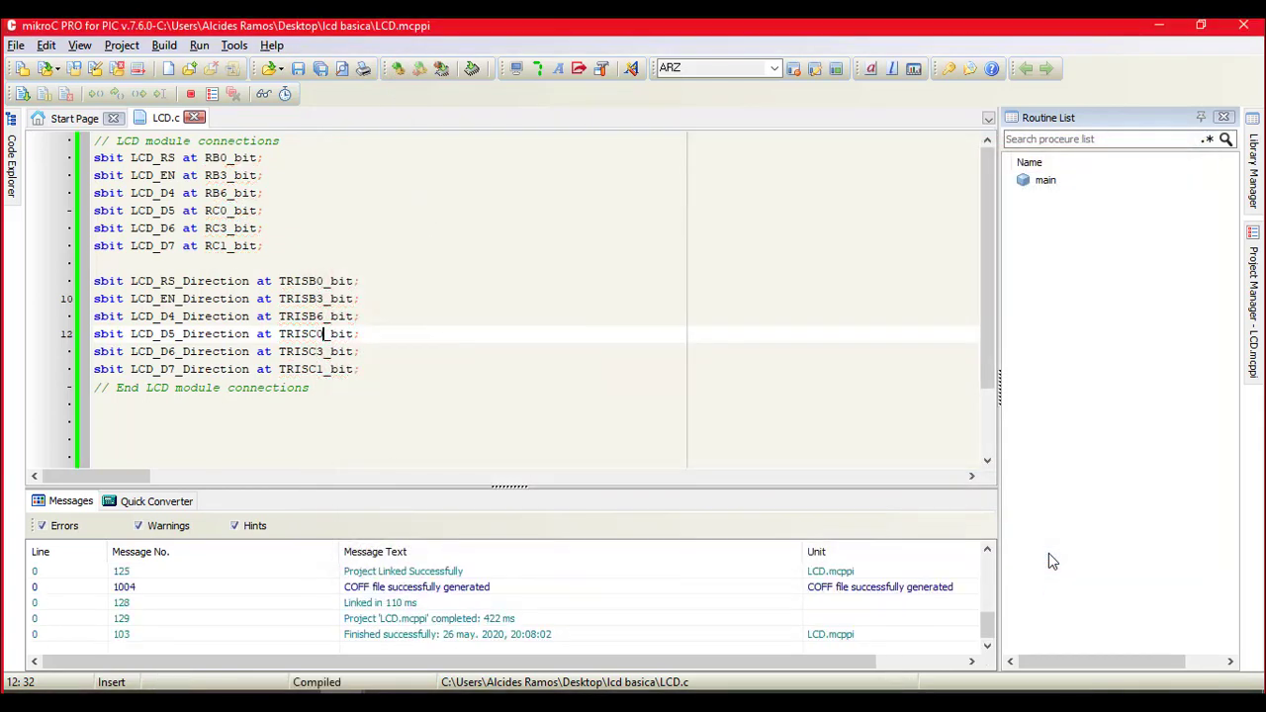
click(282, 298)
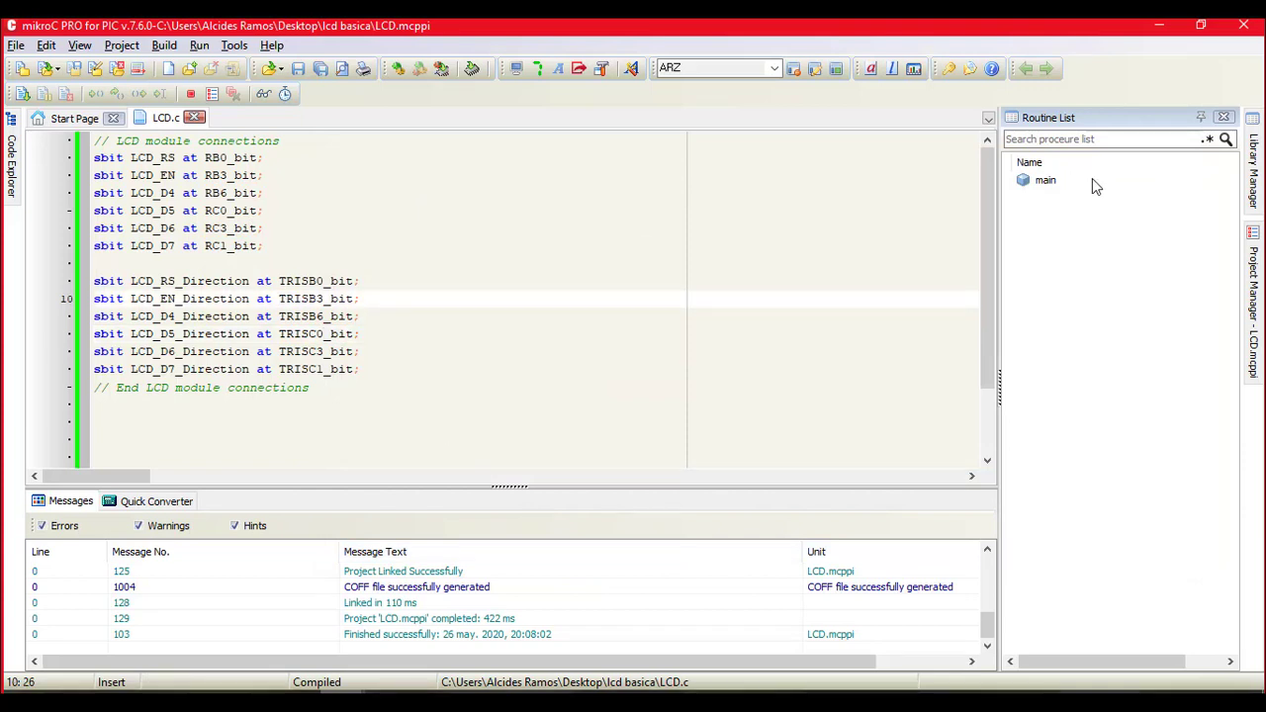
Step: Search the Library Manager for LCD and collapse the Glcd group to reach the Lcd library
click(1254, 197)
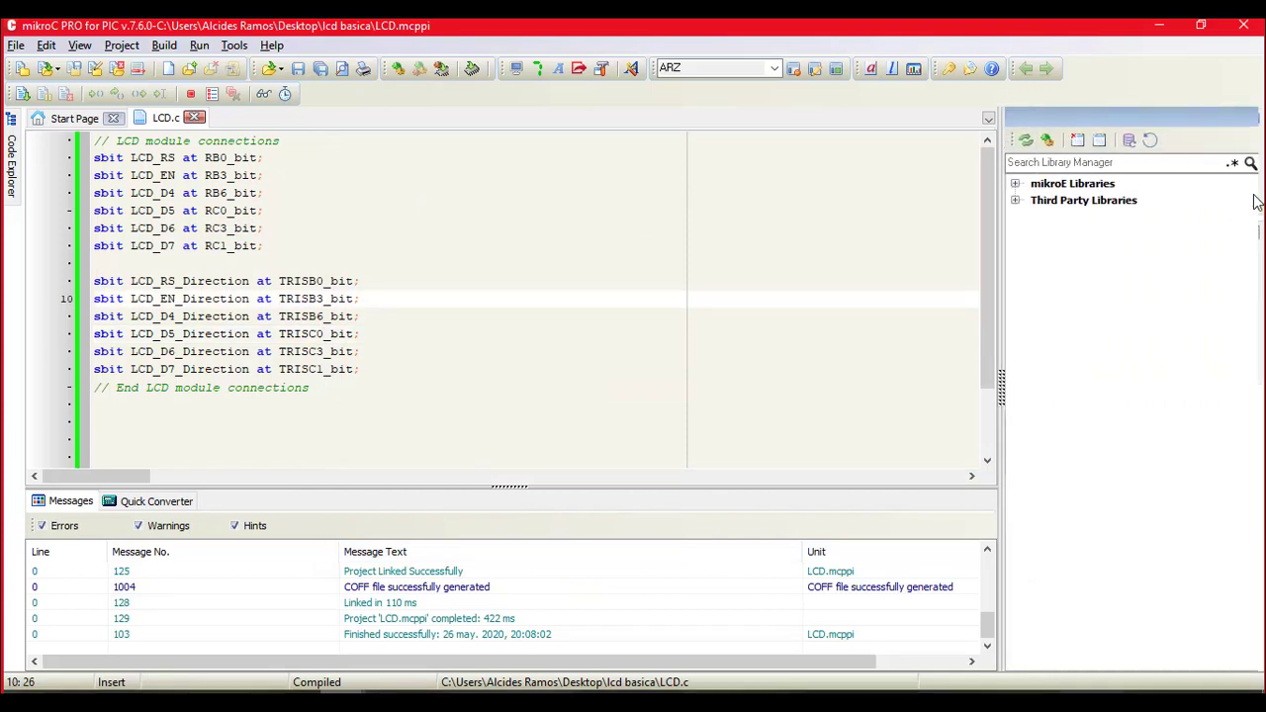
click(1083, 164)
text(LCD)
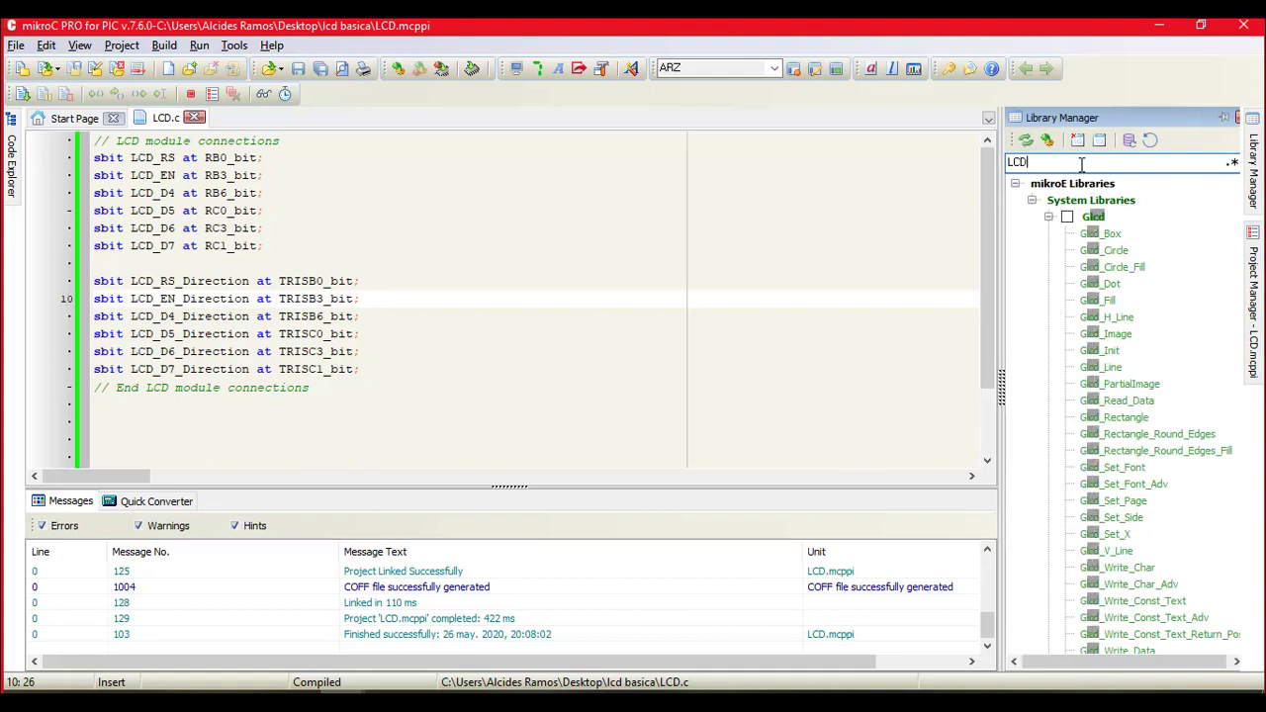
click(1050, 217)
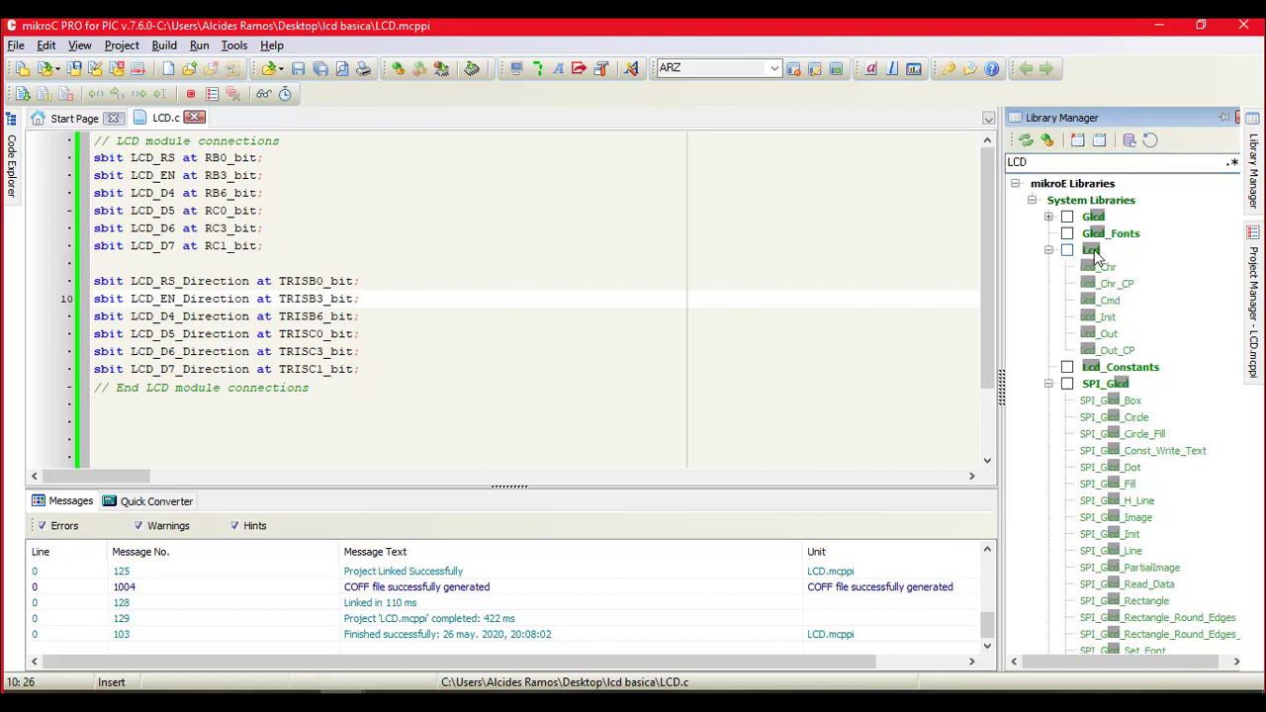
Step: Enable the Lcd library for the project and build it
click(1068, 250)
click(420, 245)
click(398, 68)
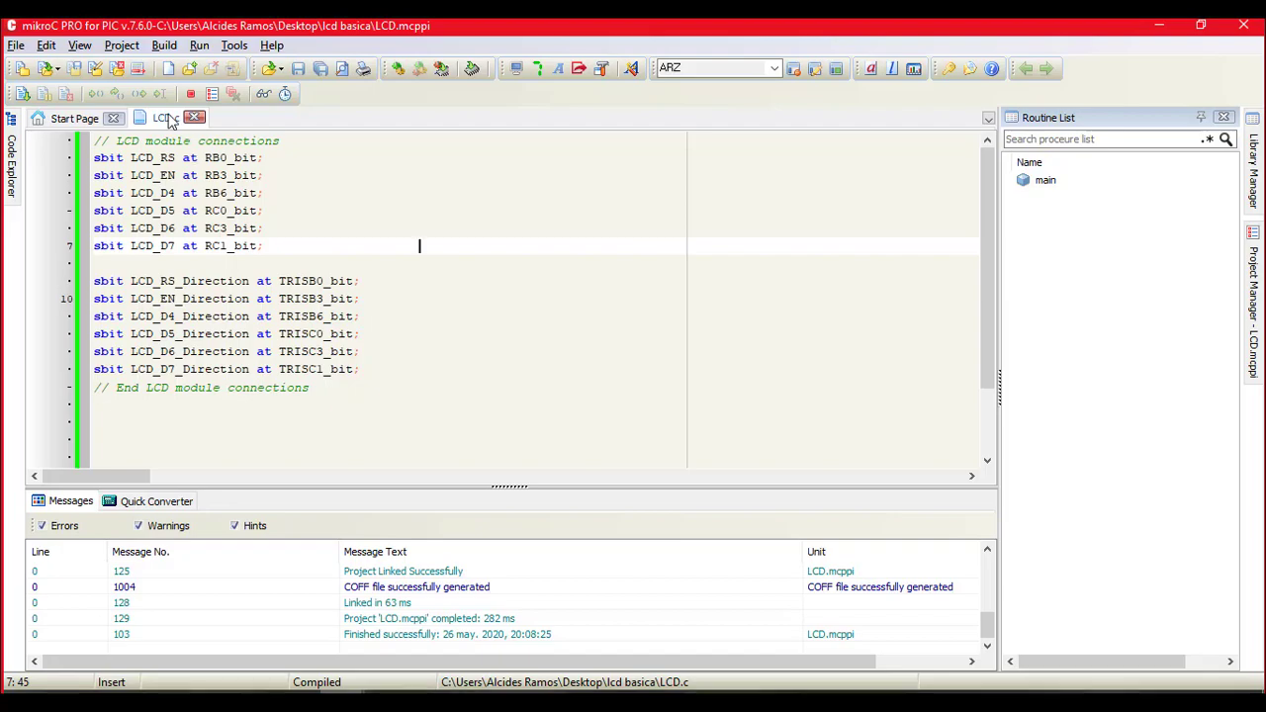
Step: Check the LCD connection code in the Lcd Library help example, and rebuild the project from LCD.c
click(342, 700)
click(455, 626)
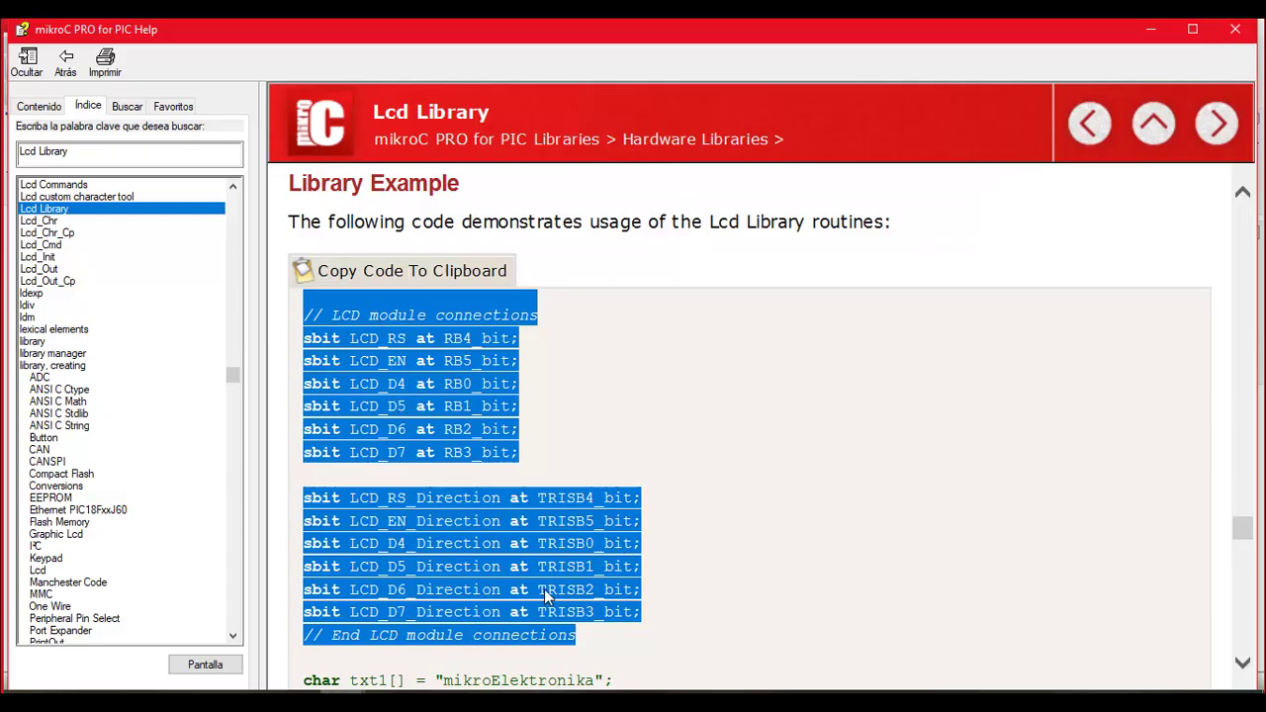
click(341, 700)
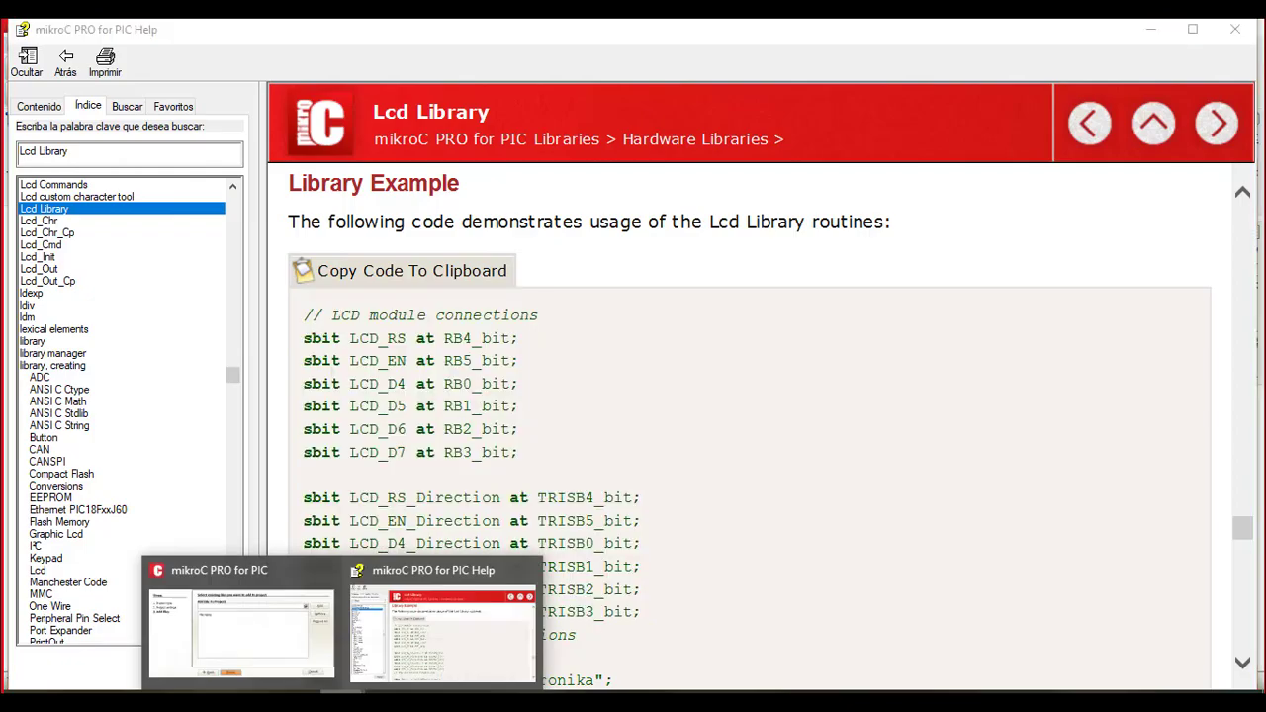
click(240, 624)
click(244, 175)
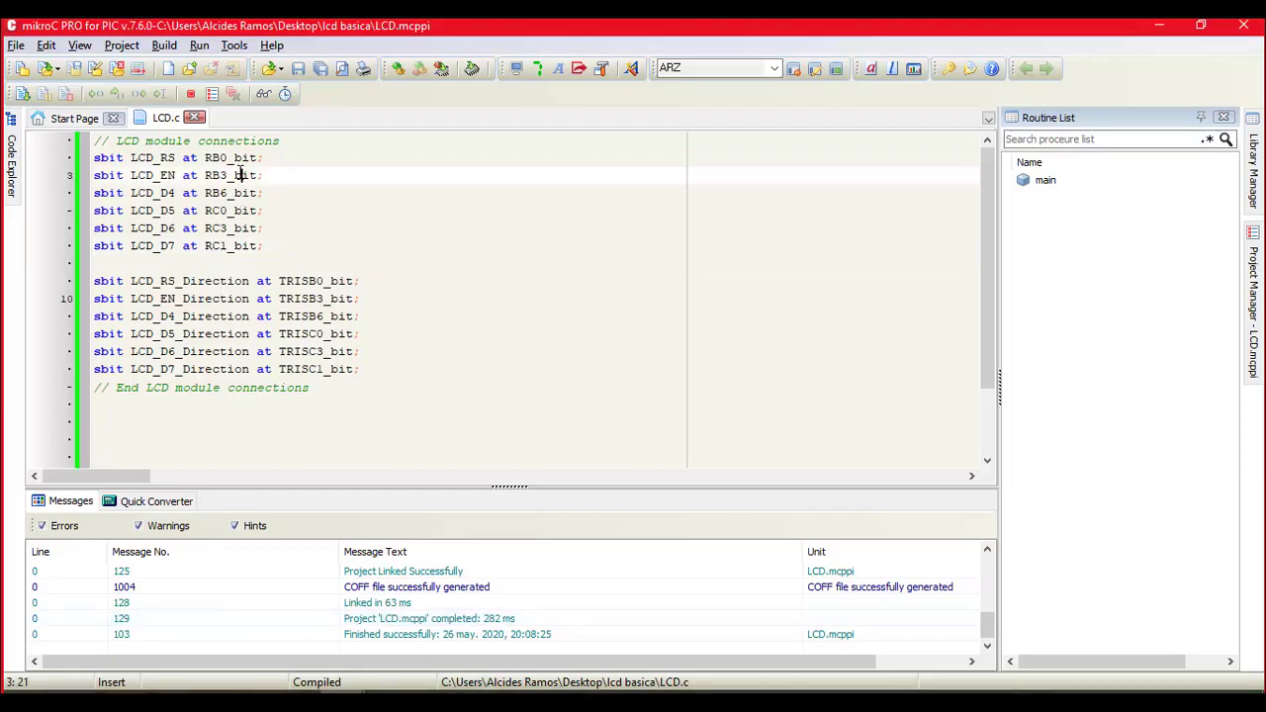
click(397, 68)
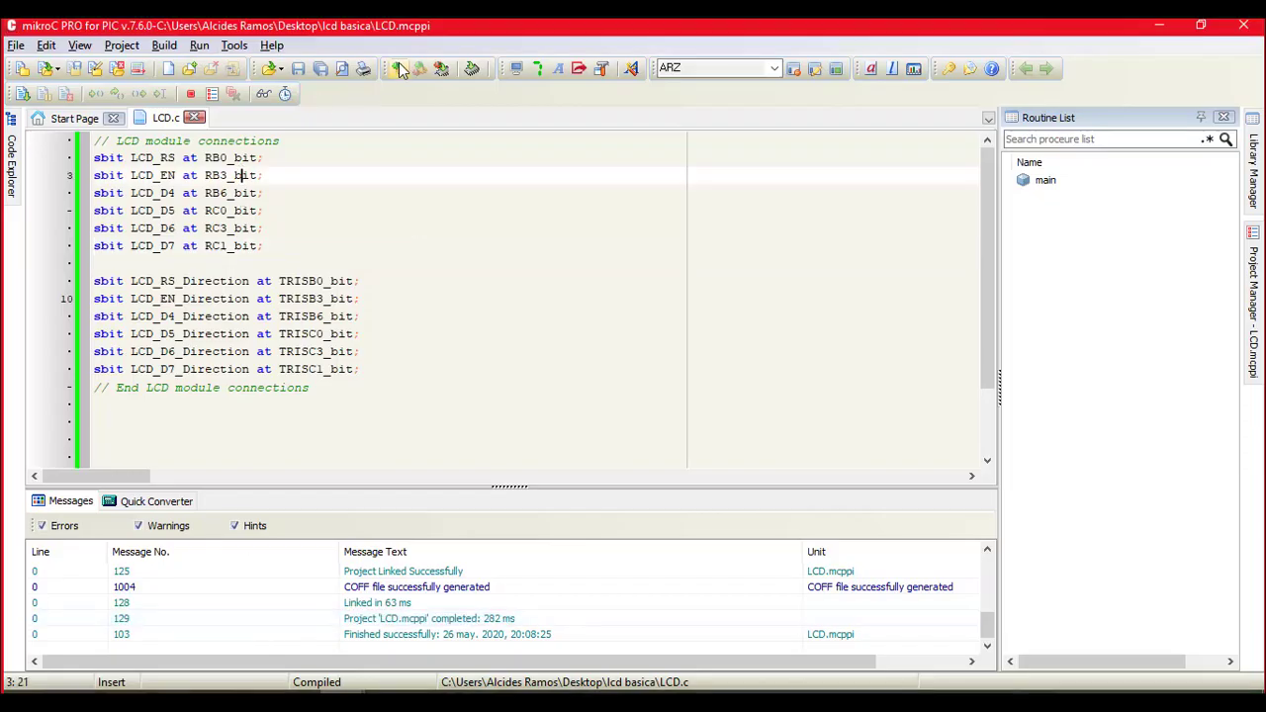
Step: Tidy main() so the opening brace sits directly below the function header, with blank lines inside the body
click(220, 353)
key(Down)
key(Down)
key(Down)
key(Down)
key(Down)
key(Down)
key(Down)
key(Down)
key(Down)
key(Down)
key(Down)
click(123, 420)
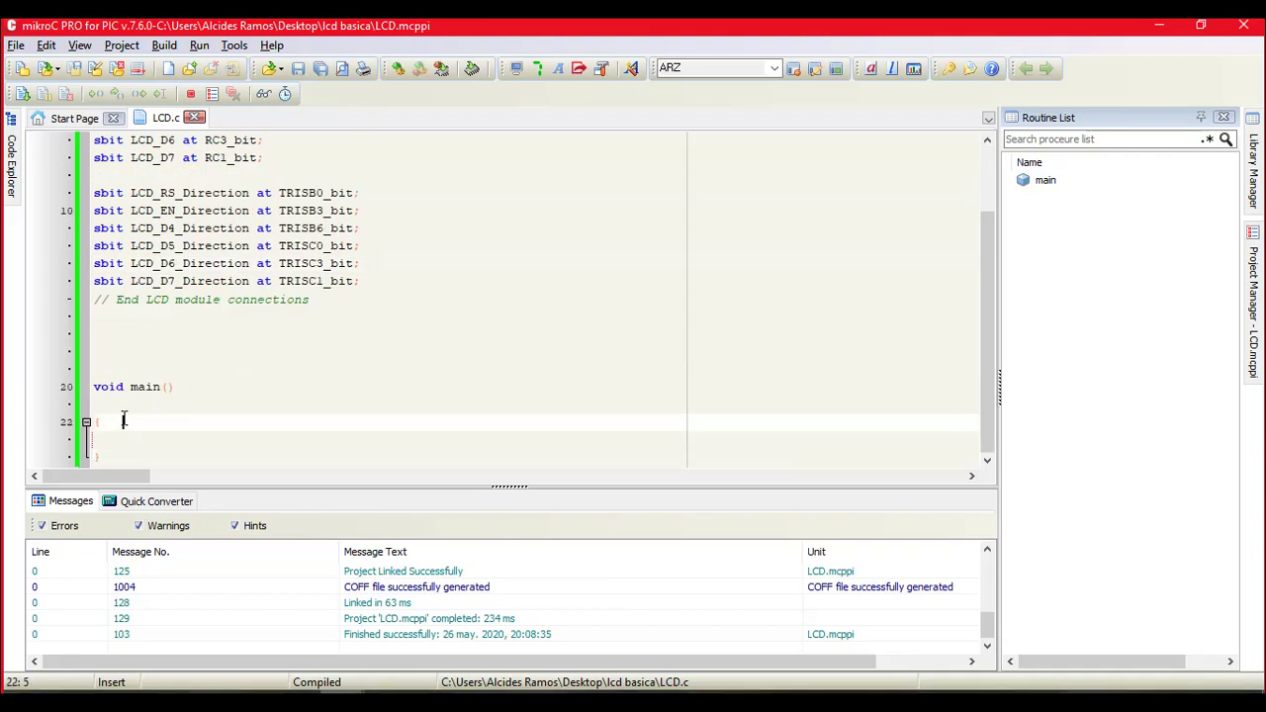
key(Return)
key(Return)
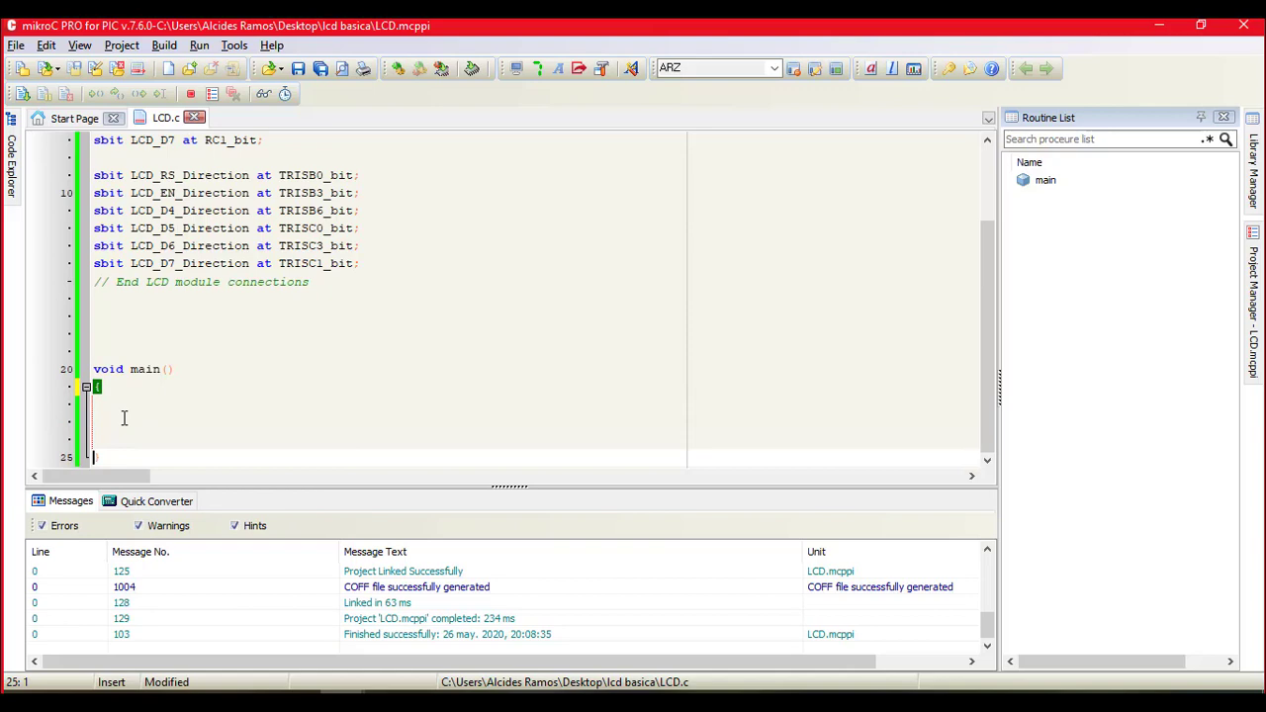
click(109, 387)
click(111, 394)
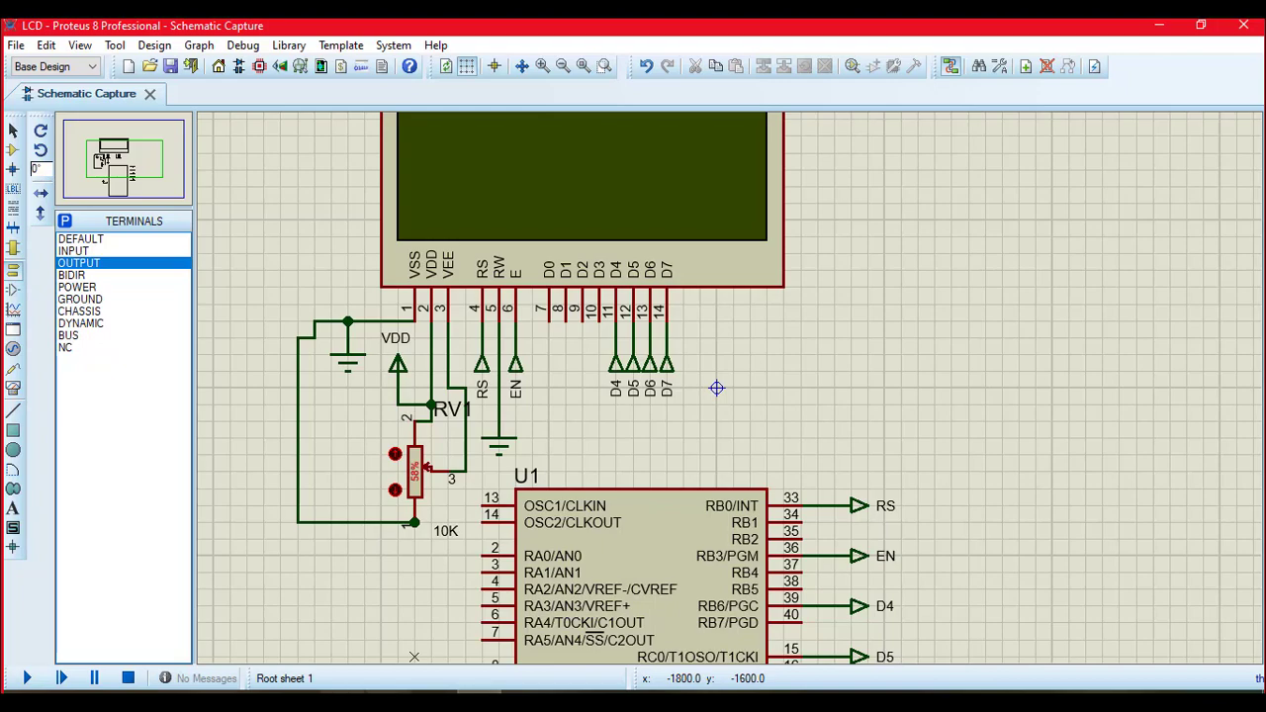
Step: Switch to mikroC PRO for PIC Help and copy the example's Lcd_Init, _LCD_CLEAR and _LCD_CURSOR_OFF lines with their comments
mouse_move(387, 692)
click(399, 650)
click(413, 517)
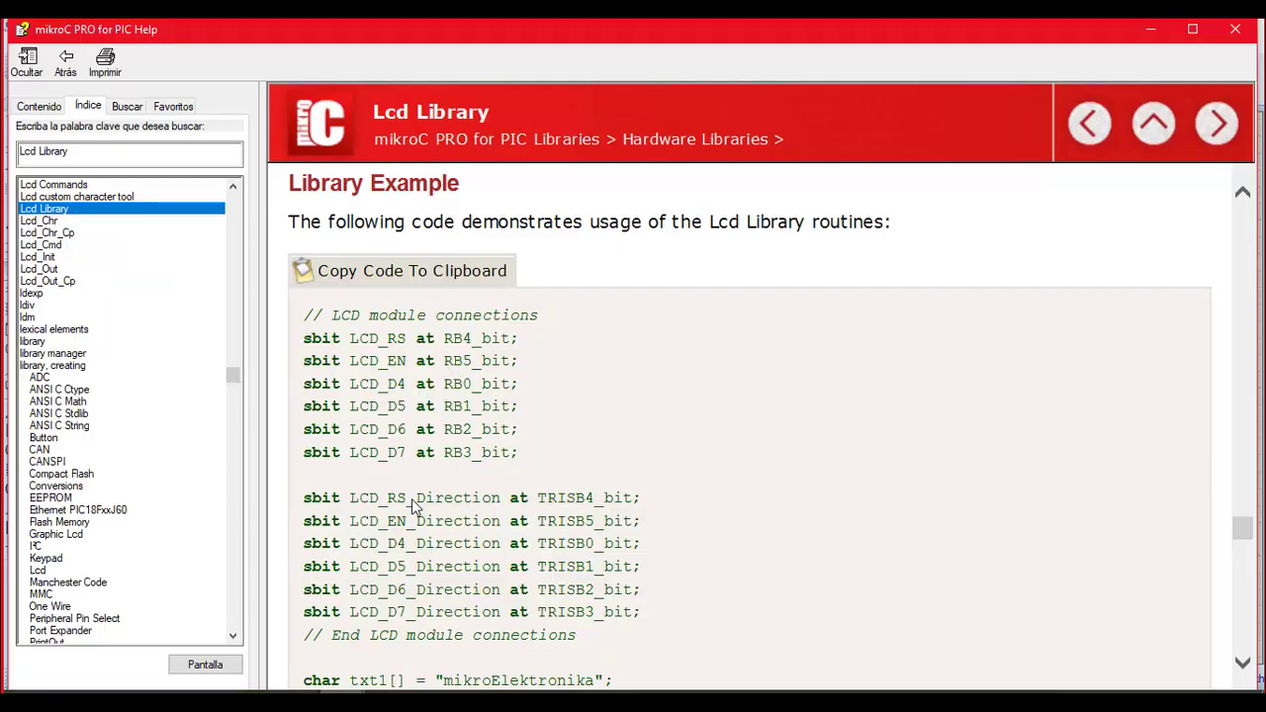
scroll(412, 512, down, 10)
scroll(413, 504, up, 1)
drag(319, 542, 443, 544)
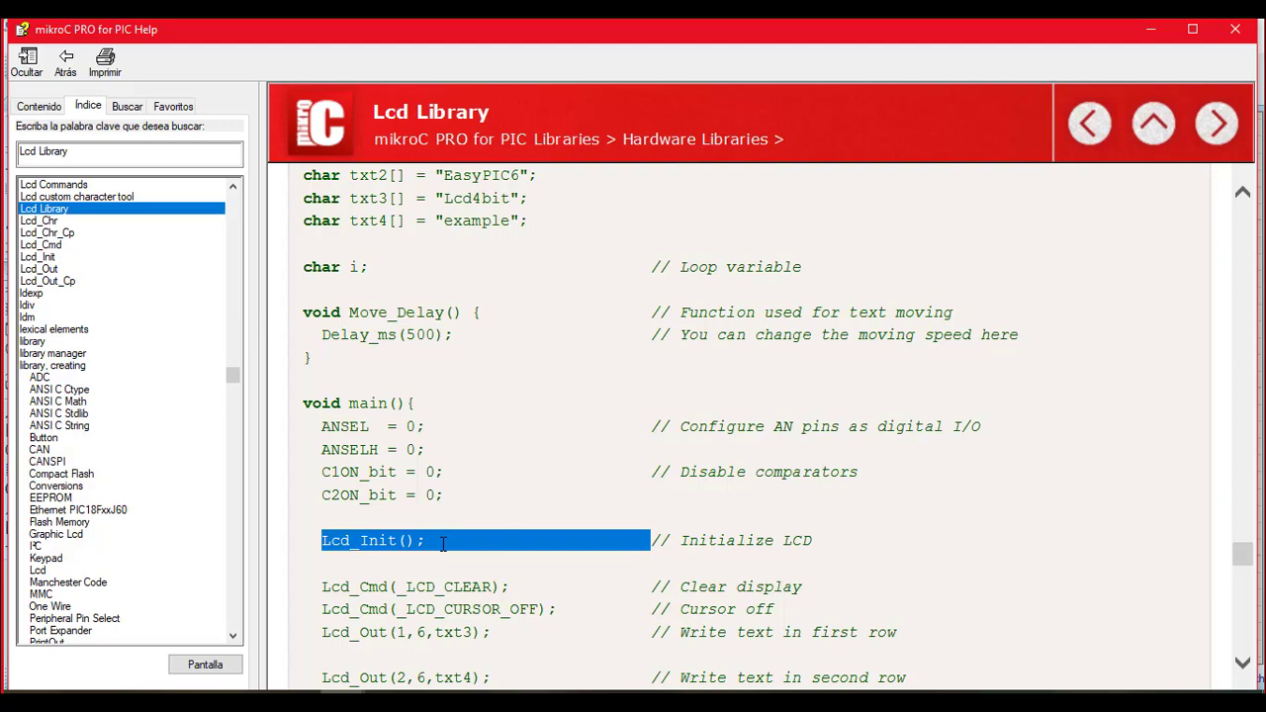
scroll(444, 543, down, 1)
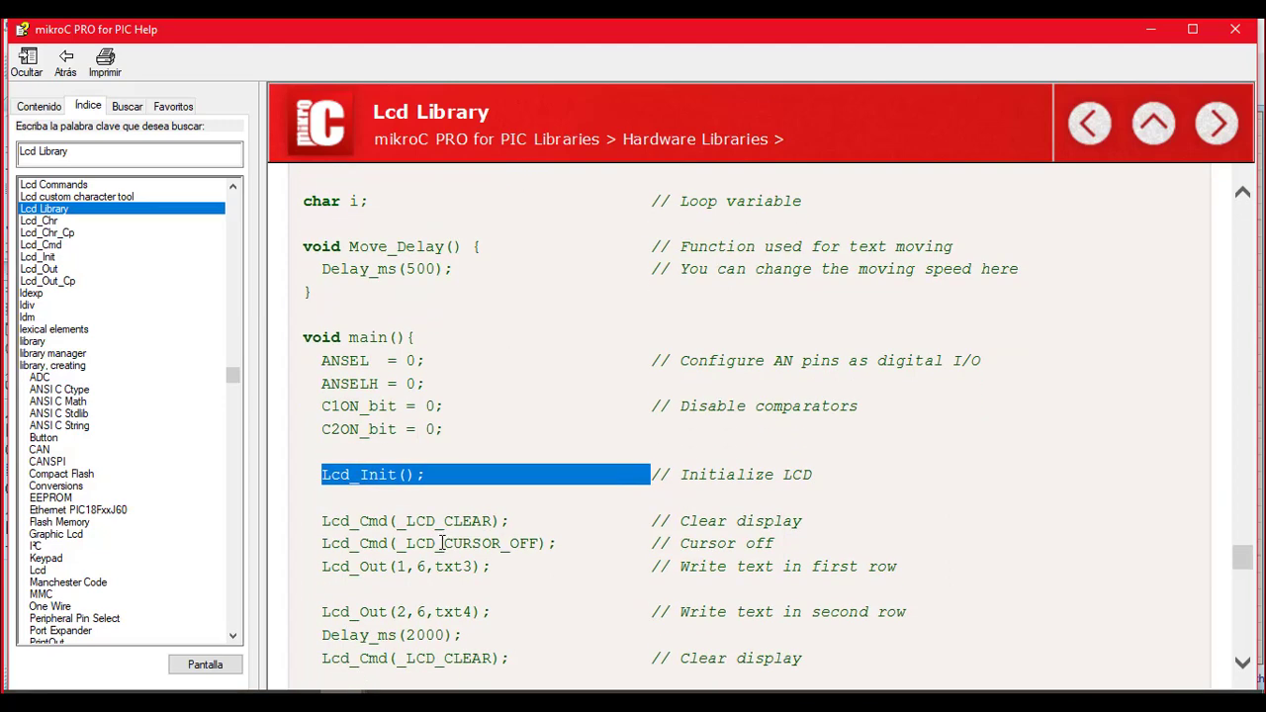
click(443, 543)
drag(323, 472, 817, 534)
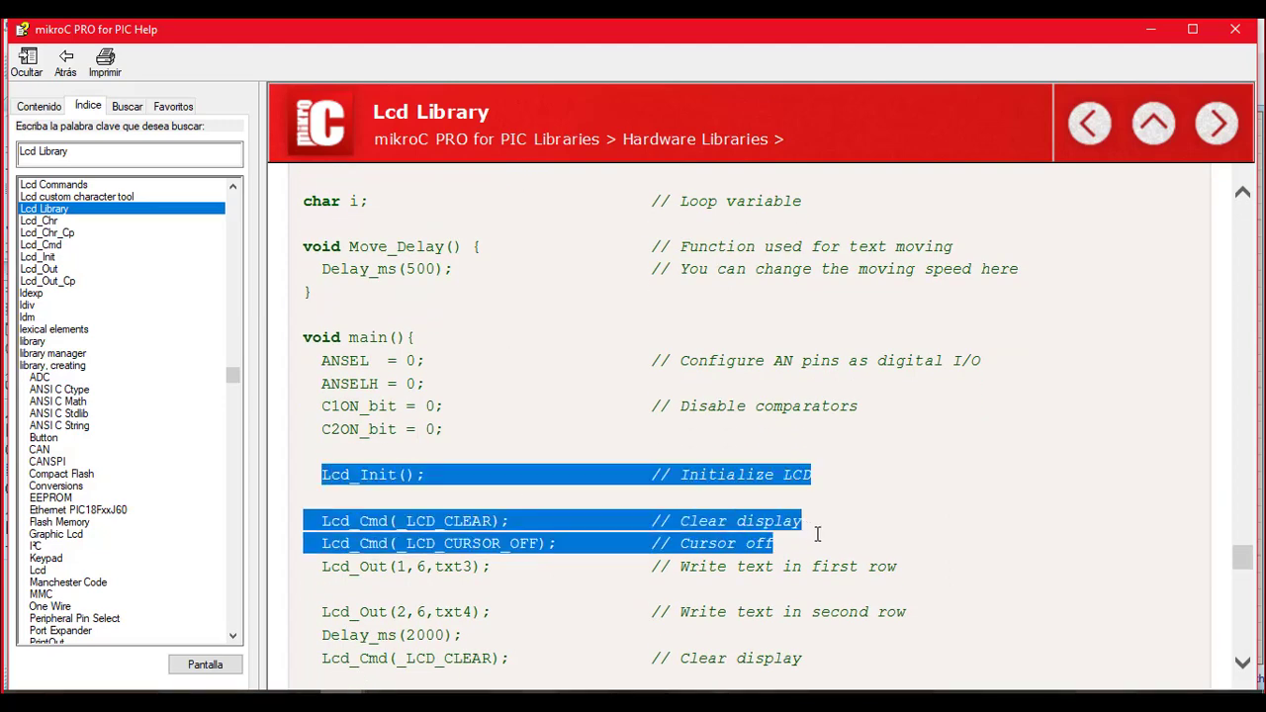
right_click(661, 521)
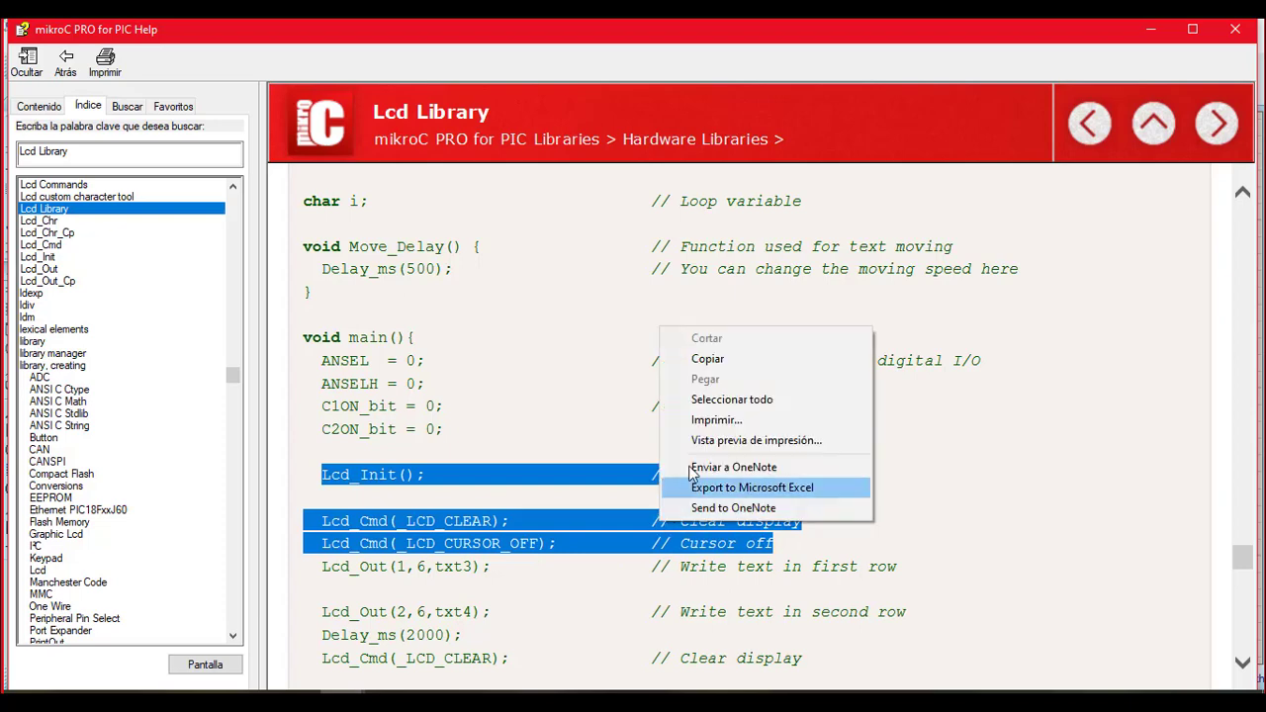
click(723, 359)
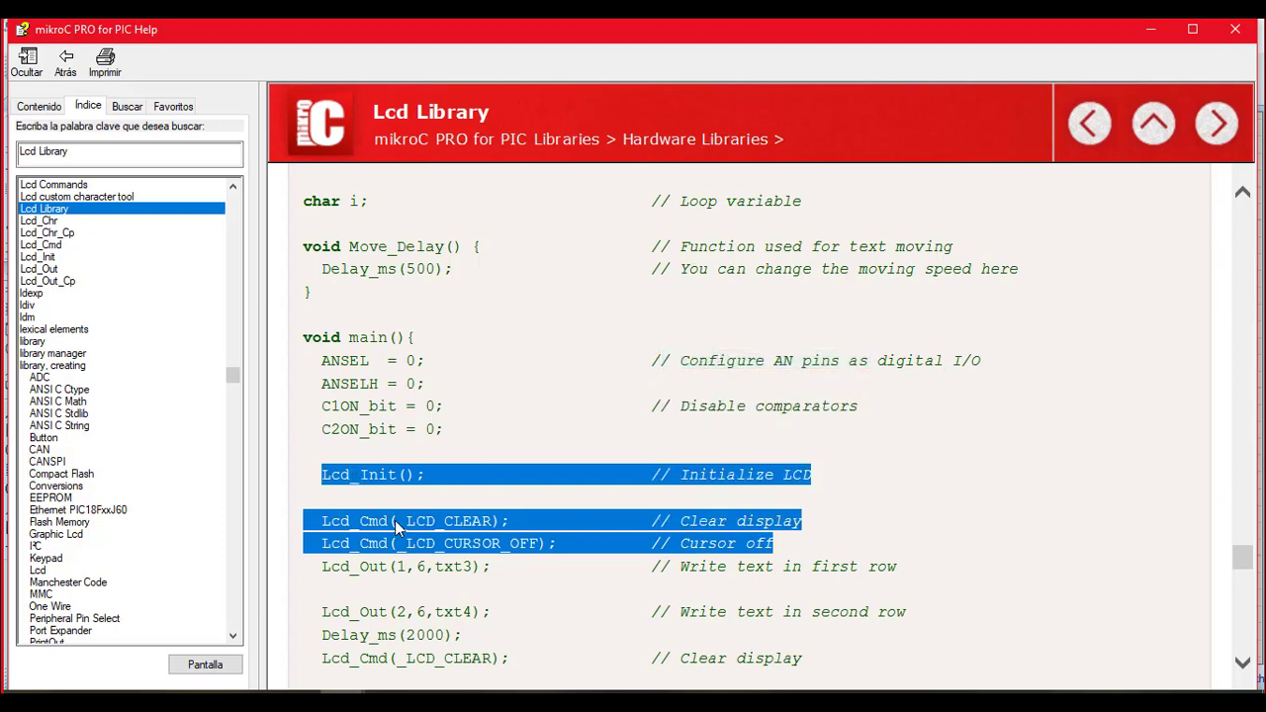
Step: Paste the copied initialization lines into main() in LCD.c and remove the blank line between Lcd_Init and the first Lcd_Cmd
scroll(395, 521, up, 12)
scroll(394, 520, down, 12)
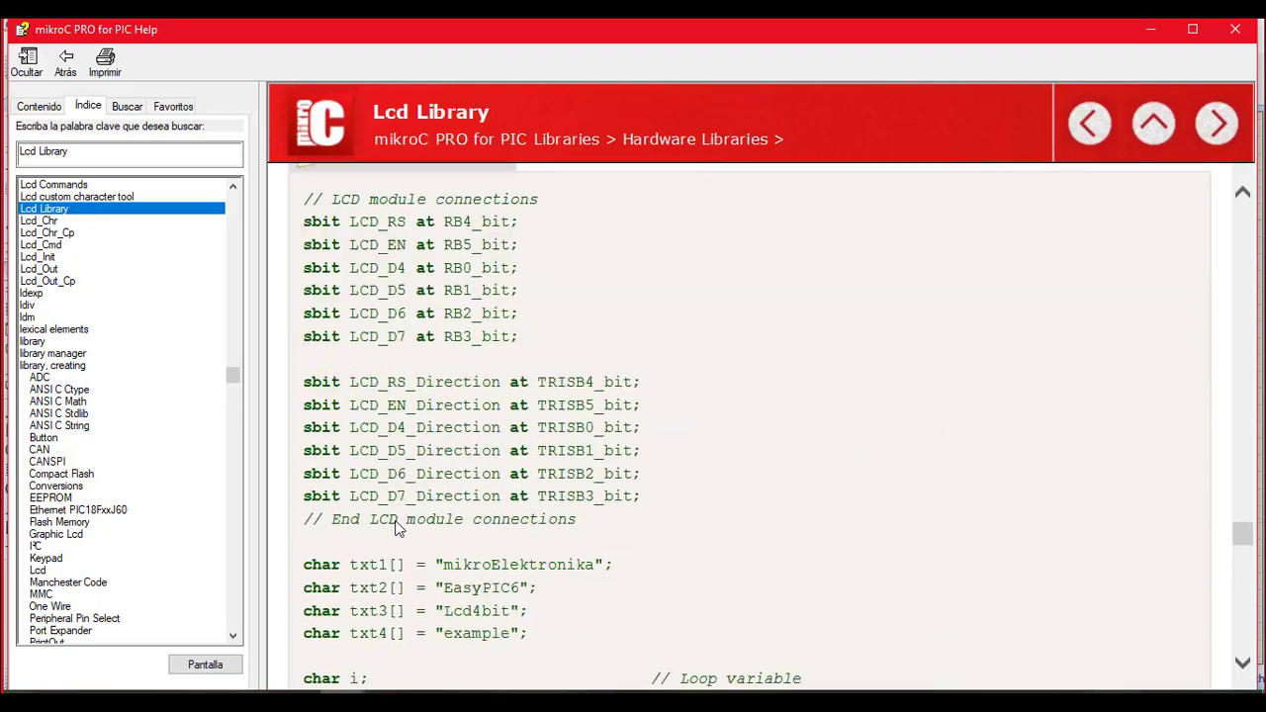
scroll(395, 520, down, 7)
scroll(394, 520, up, 7)
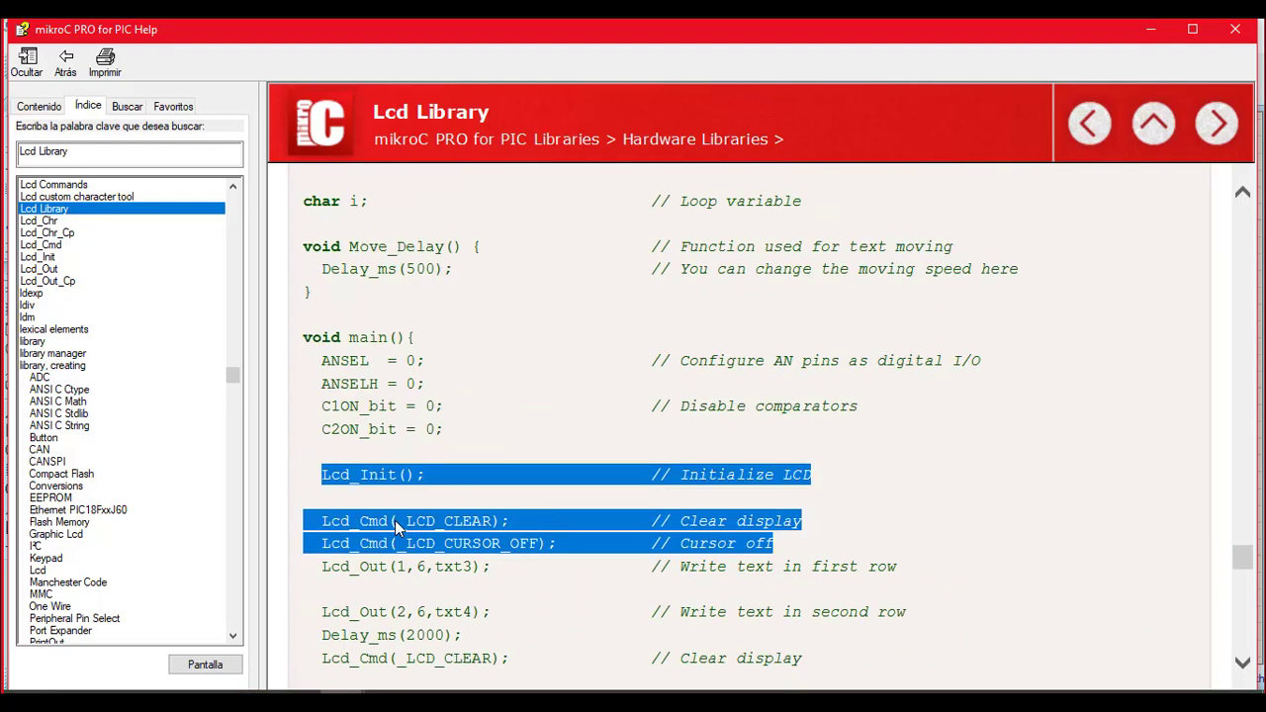
scroll(395, 521, up, 7)
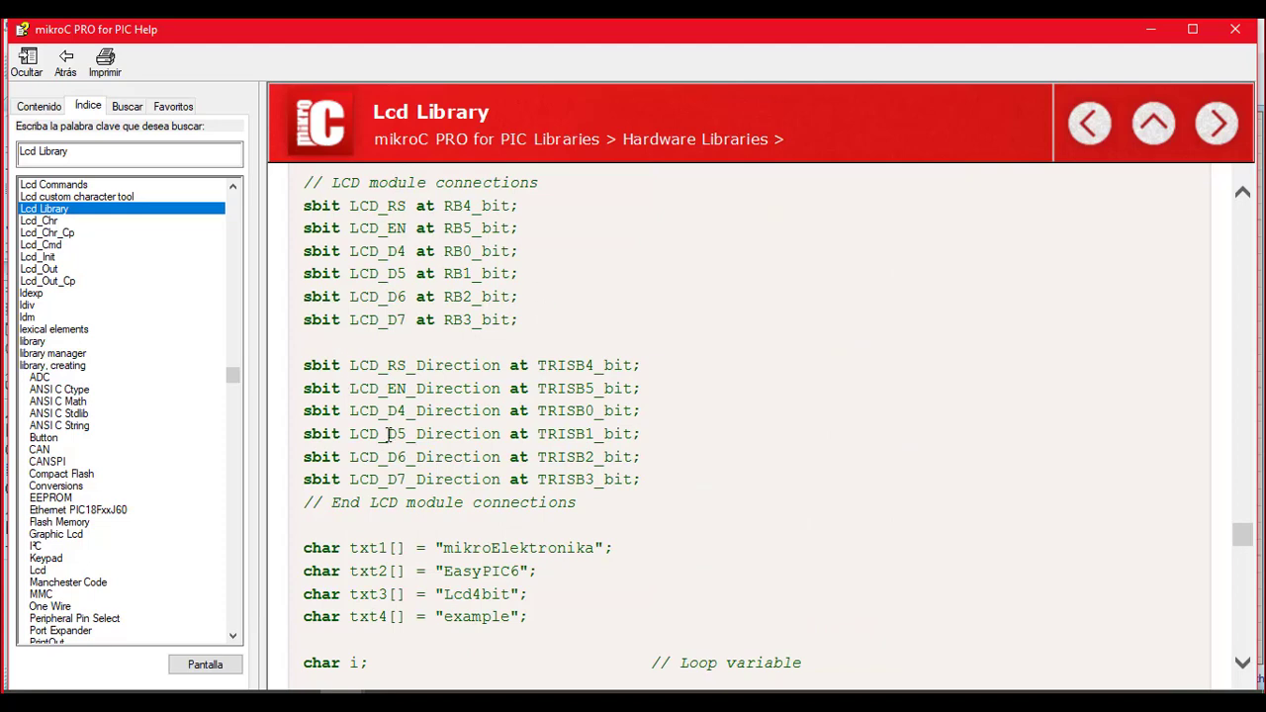
scroll(491, 370, down, 7)
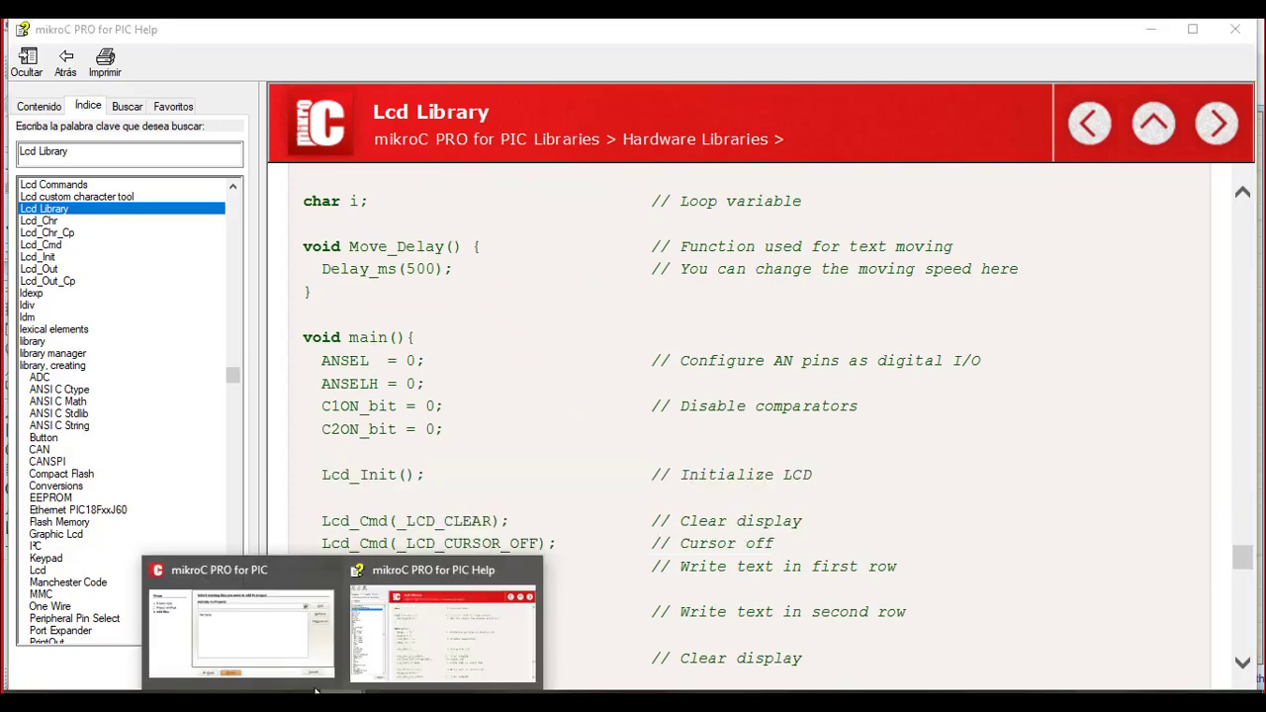
click(260, 652)
key(Tab)
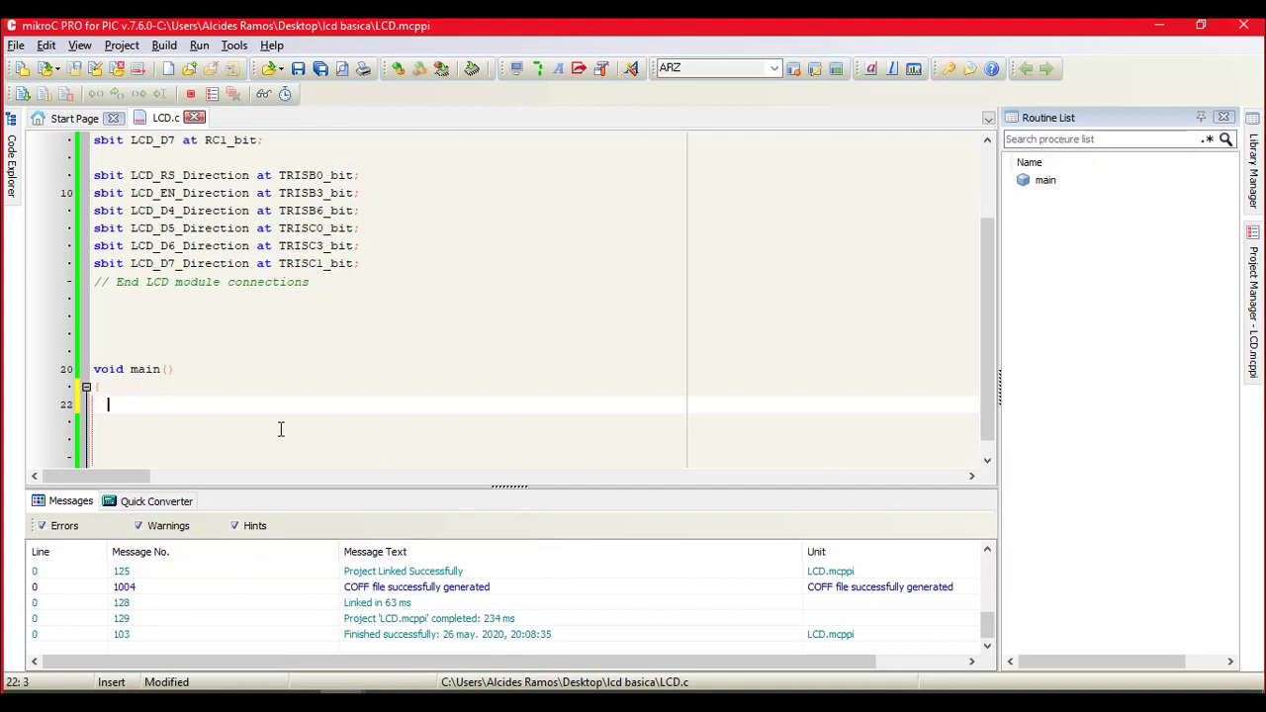
key(ctrl+v)
key(Up)
key(Up)
key(Up)
key(Up)
key(Up)
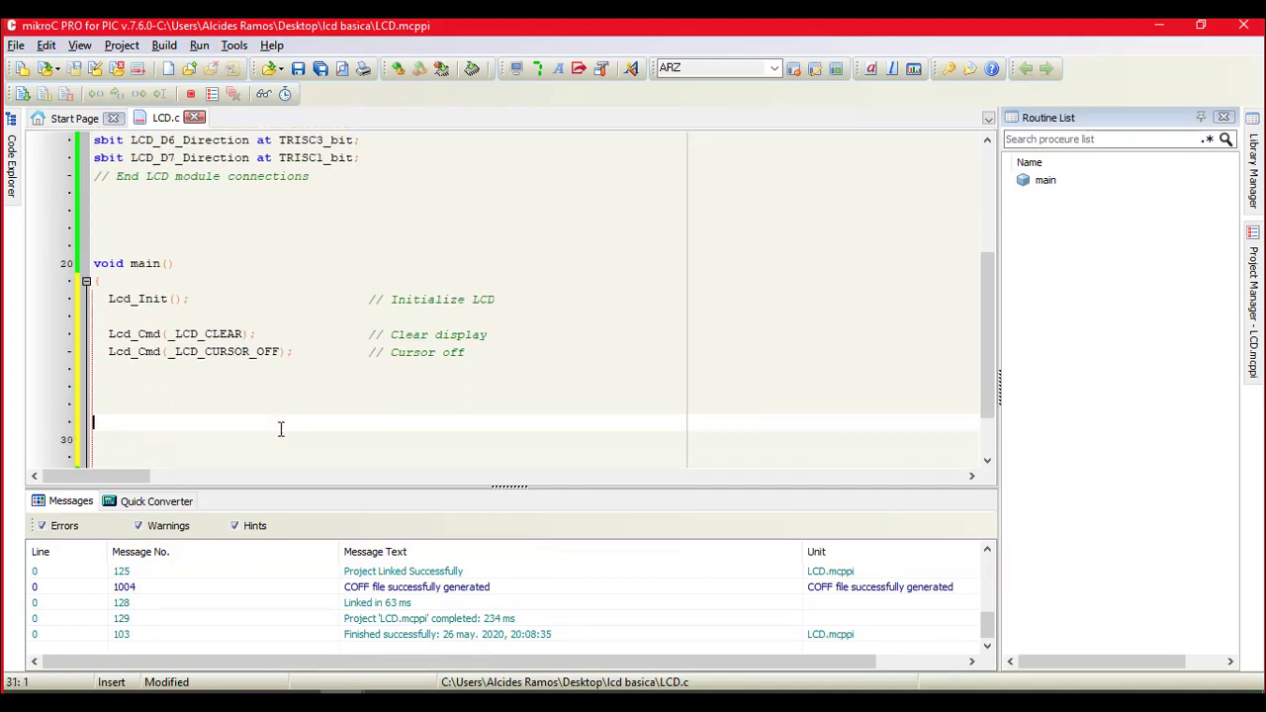
key(Up)
key(Delete)
key(Delete)
Step: Add an empty while (1) loop with braces below the LCD commands and build the project
key(Down)
key(Down)
key(Down)
text(while (1))
key(Return)
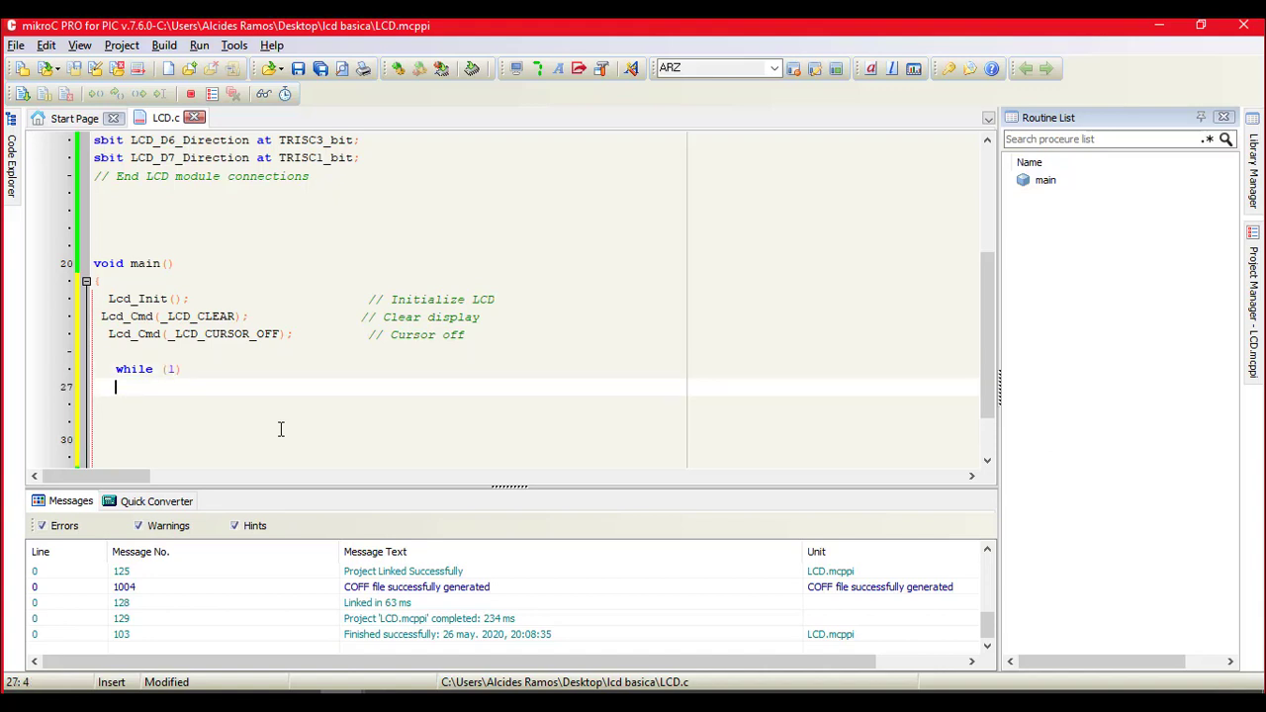
text({)
key(Return)
key(Return)
key(Return)
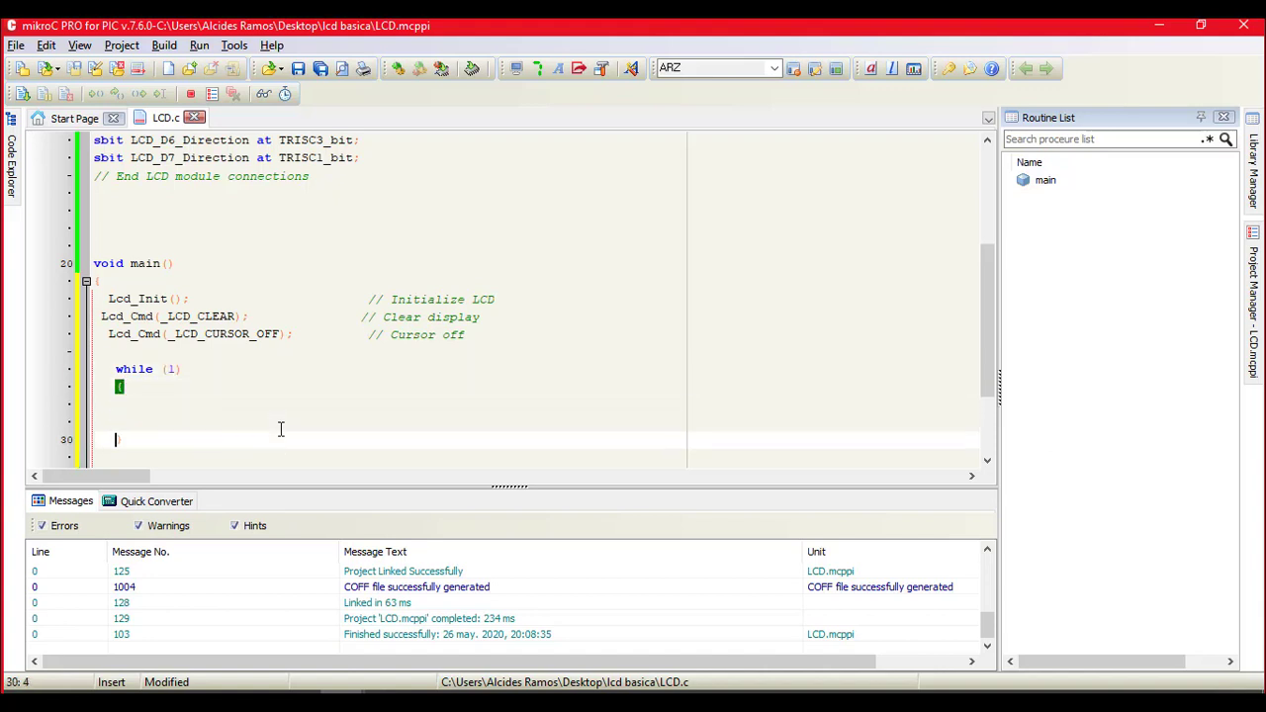
click(397, 69)
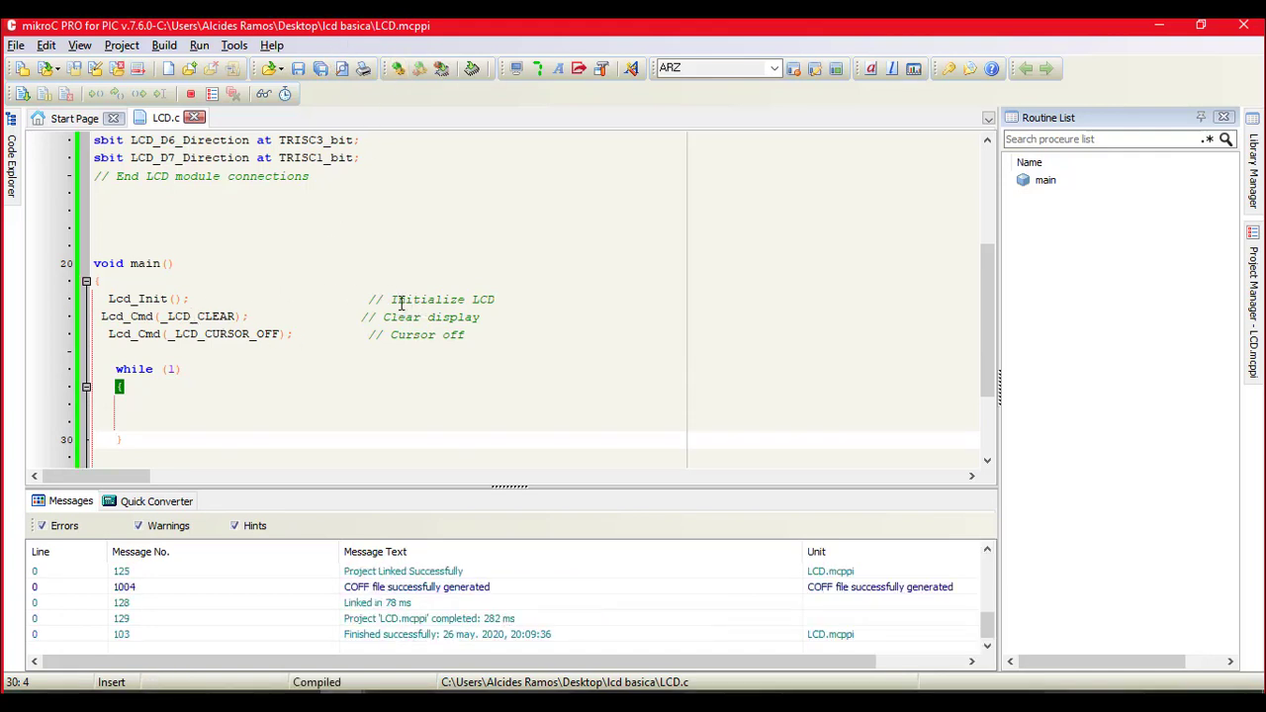
Step: Replace the Lcd_Init line's comment text with "INCIA EL LCD"
drag(393, 299, 517, 297)
key(Delete)
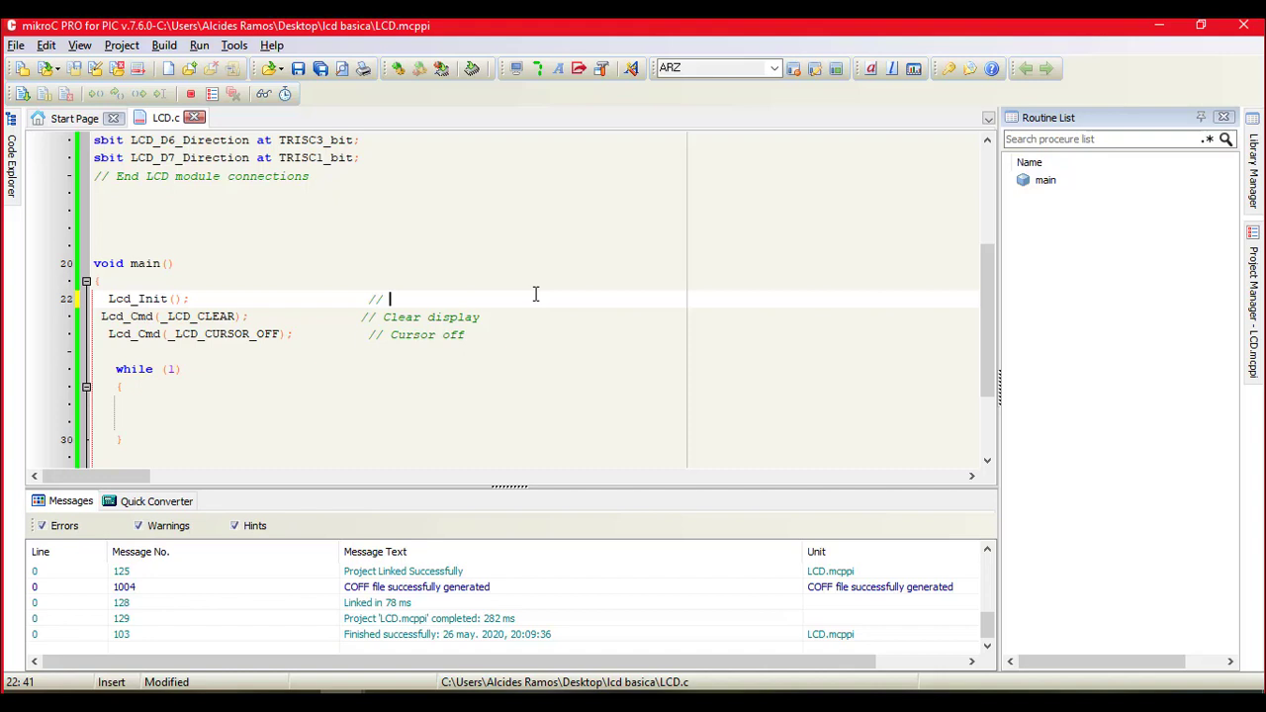
text(INCIA EL LCD)
Step: Replace the _LCD_CLEAR line's comment text with "BORRA LA PANTALLA"
click(487, 317)
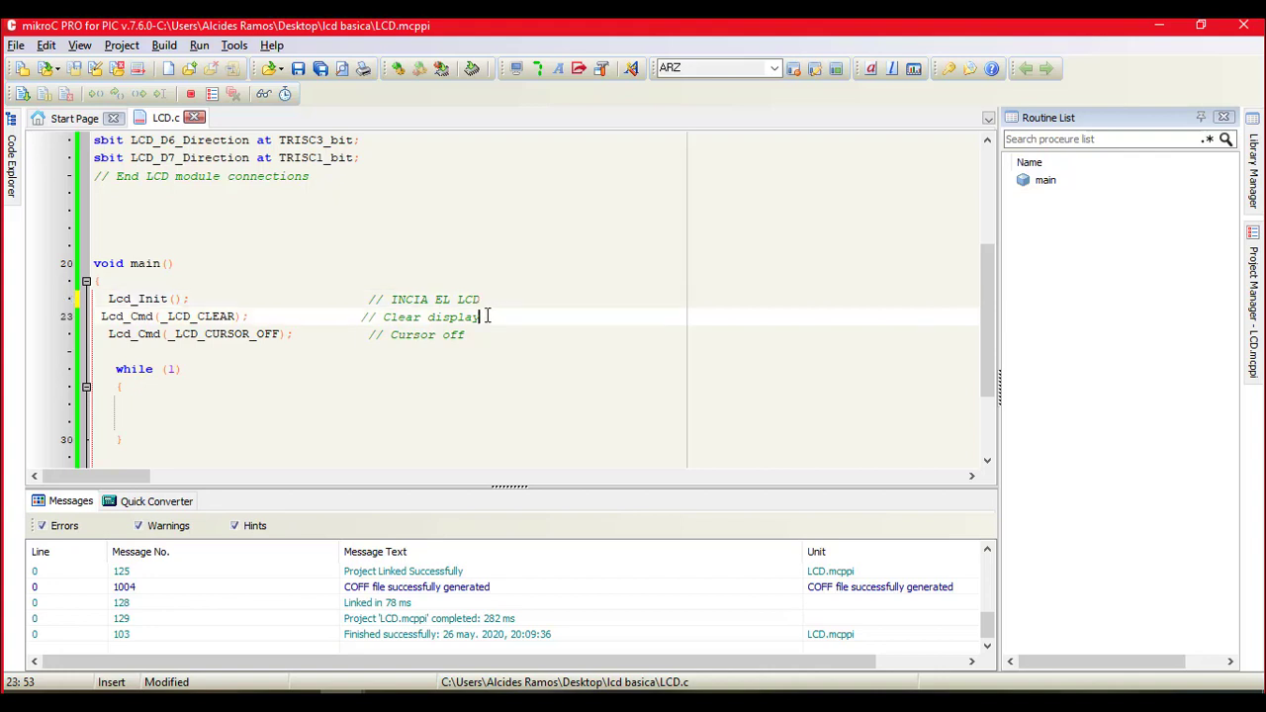
key(BackSpace)
key(BackSpace)
key(BackSpace)
key(BackSpace)
key(BackSpace)
key(BackSpace)
key(BackSpace)
key(BackSpace)
key(BackSpace)
key(BackSpace)
key(BackSpace)
key(BackSpace)
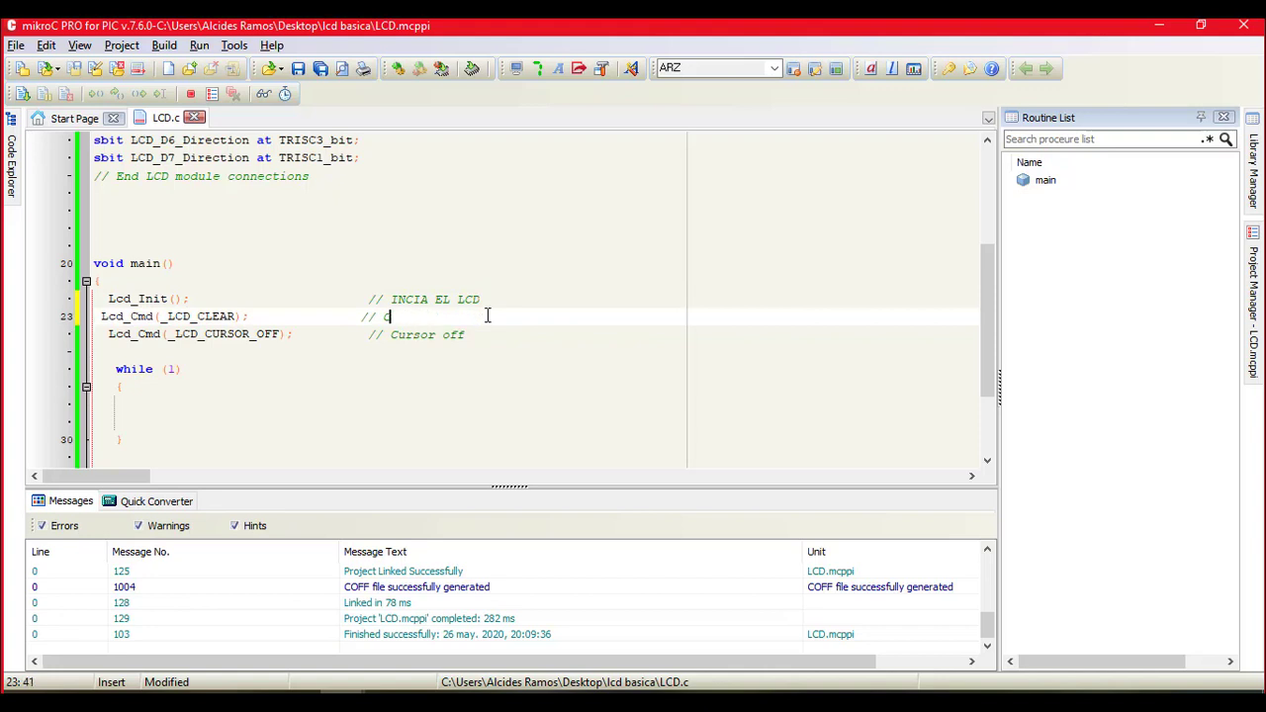
key(BackSpace)
text(BORRA LA PANTALLA)
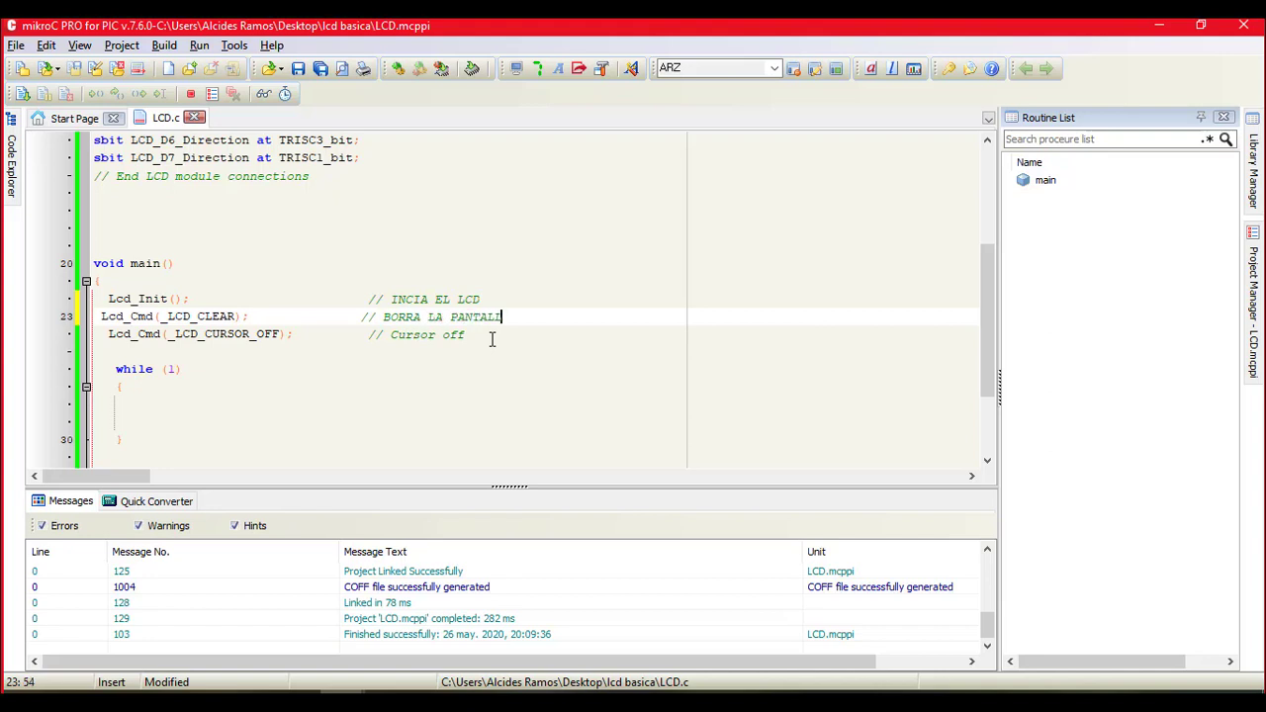
Step: Replace the _LCD_CURSOR_OFF line's comment text with "APAGA EL CURSO" and save the file
click(468, 336)
key(BackSpace)
key(BackSpace)
key(BackSpace)
key(BackSpace)
key(BackSpace)
key(BackSpace)
key(BackSpace)
key(BackSpace)
key(BackSpace)
key(BackSpace)
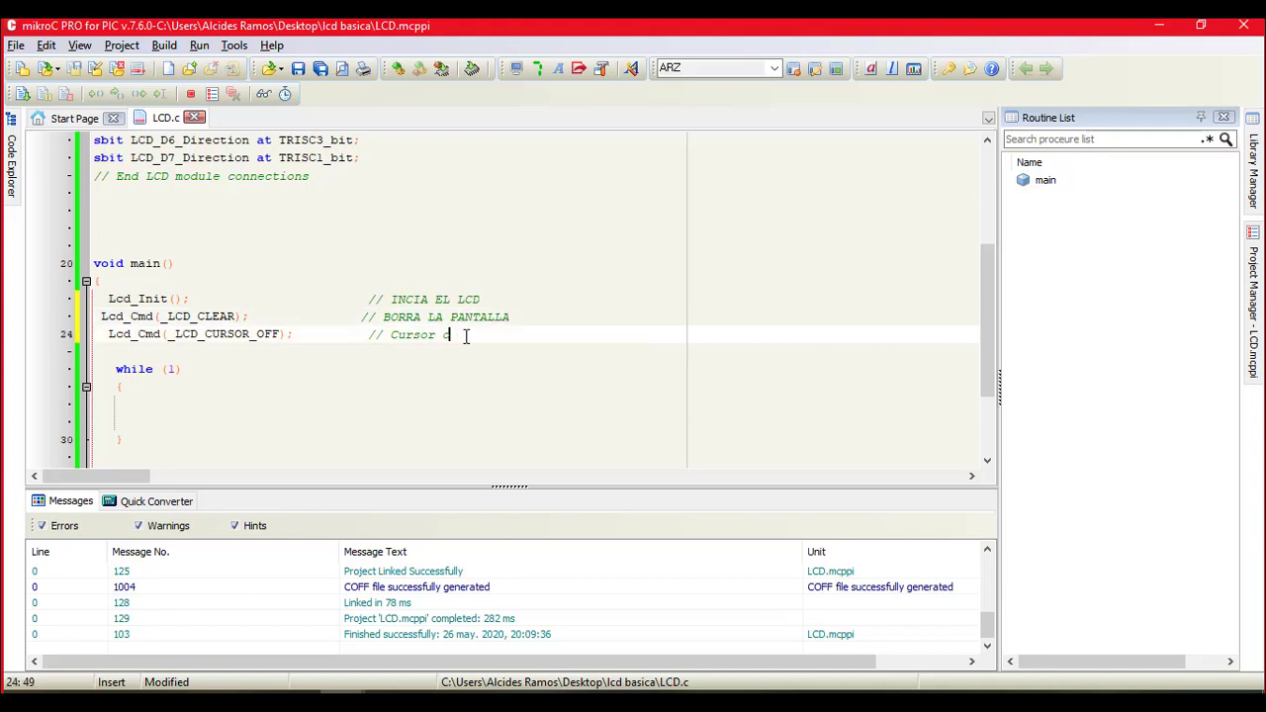
text(PAGA EL CUR)
text(SO)
key(BackSpace)
text(O)
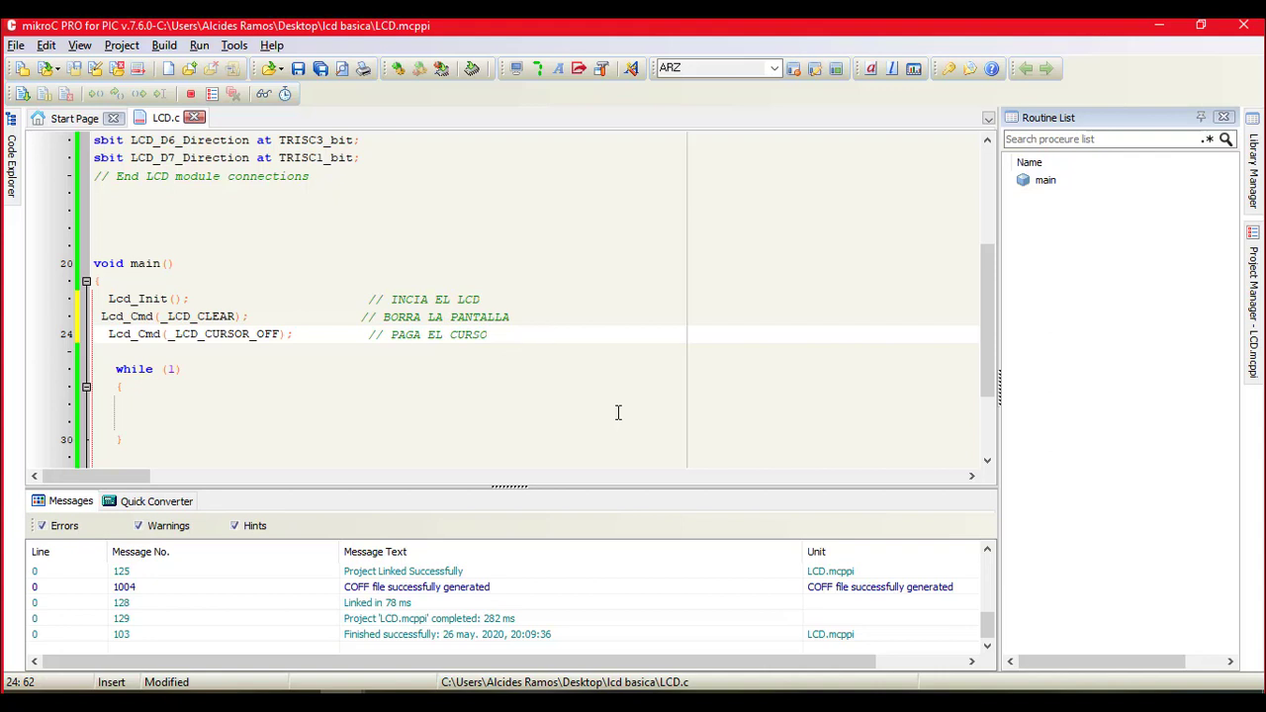
click(394, 335)
text(A)
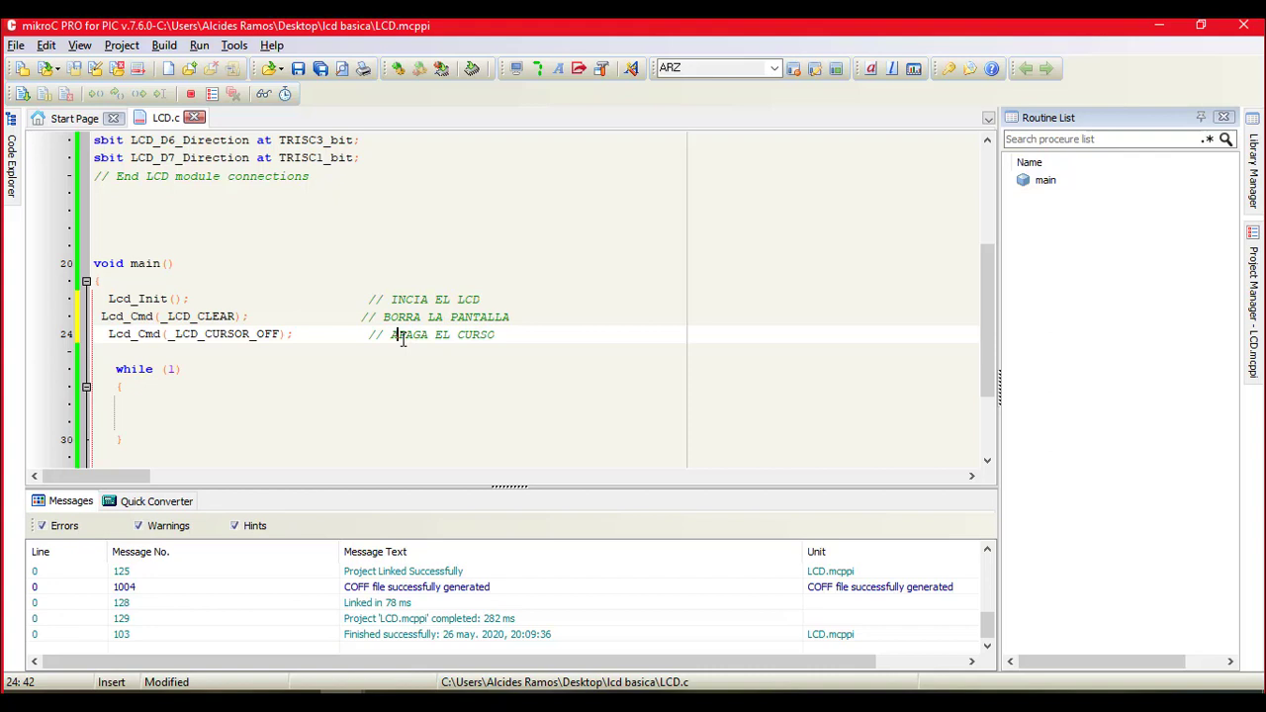
click(554, 334)
click(551, 334)
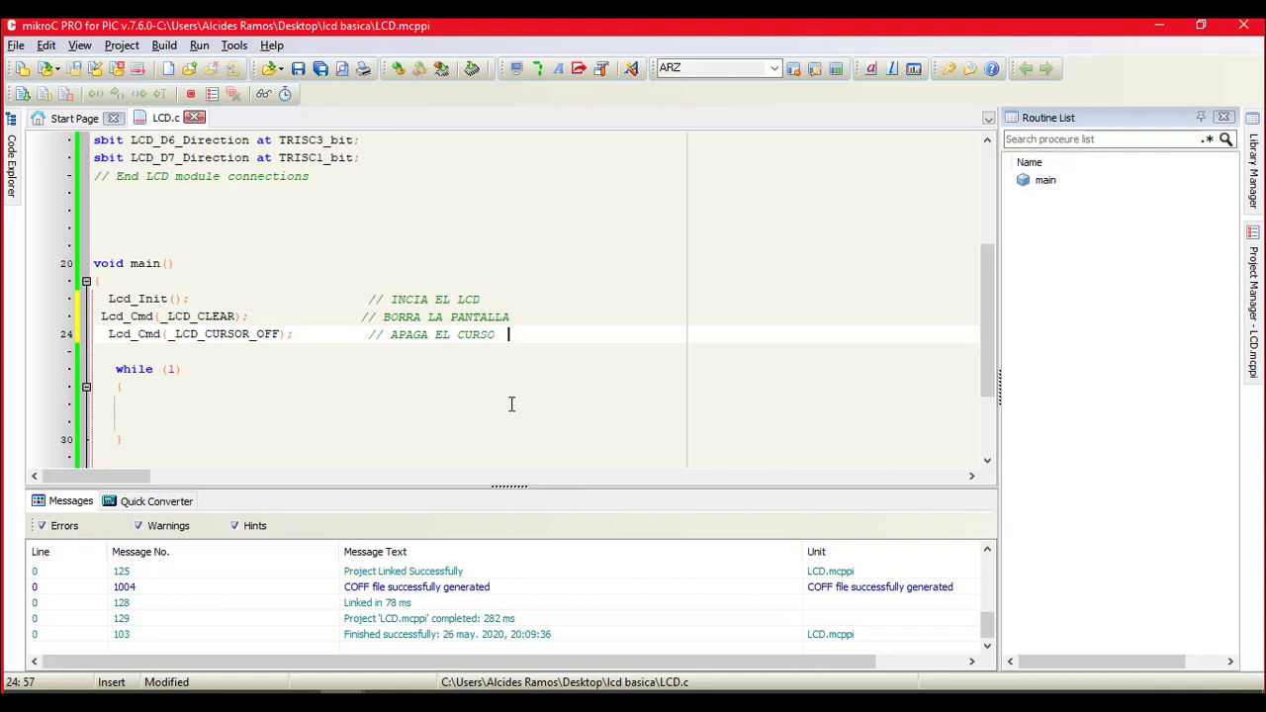
key(BackSpace)
key(ctrl+s)
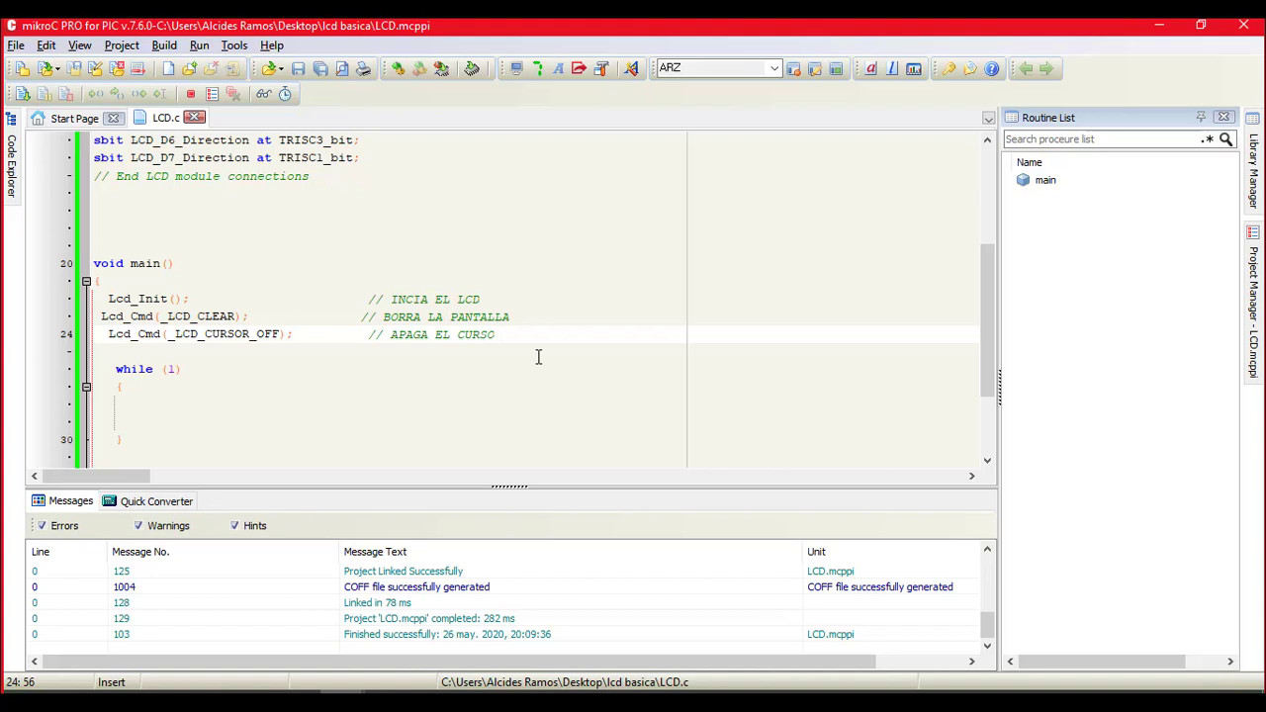
Step: Align the _LCD_CLEAR line with its neighbouring commands and insert blank lines before the while loop
key(Return)
key(Return)
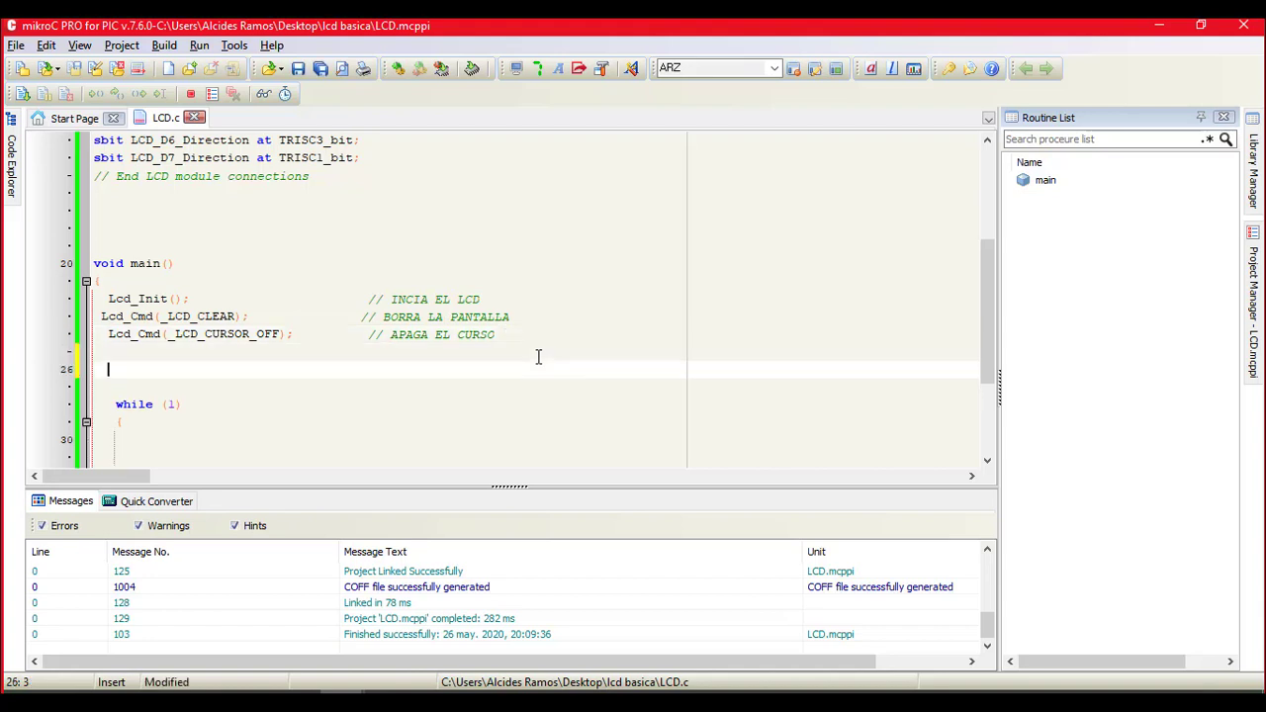
key(Up)
key(Up)
key(Up)
key(Up)
key(Left)
key(Down)
key(Down)
key(Down)
key(Return)
key(Return)
key(Up)
key(Up)
key(Return)
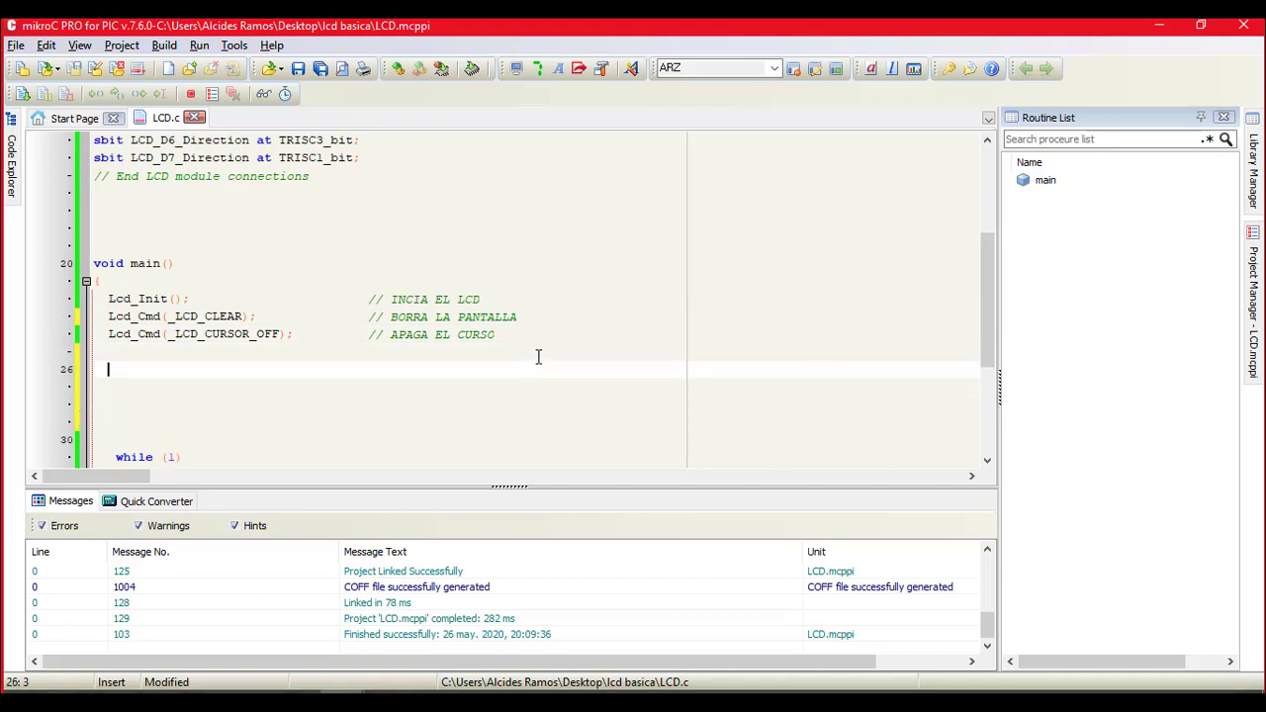
Step: Add the comment "///1) CADENAS" between the LCD commands and the while loop
text(////)
text()  CADE)
text(NAS)
key(Return)
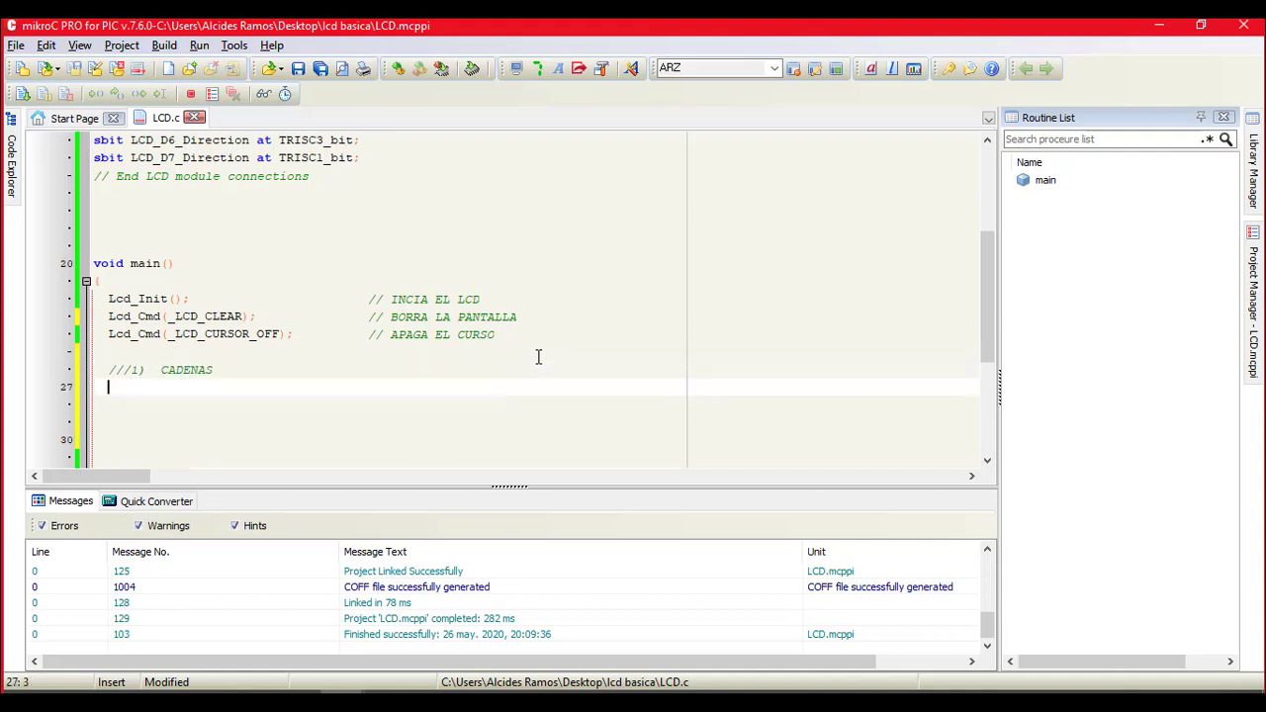
Step: Extend the CADENAS comment with the word "TEXTO" and leave an empty line below it
key(BackSpace)
key(BackSpace)
key(BackSpace)
text(TEX)
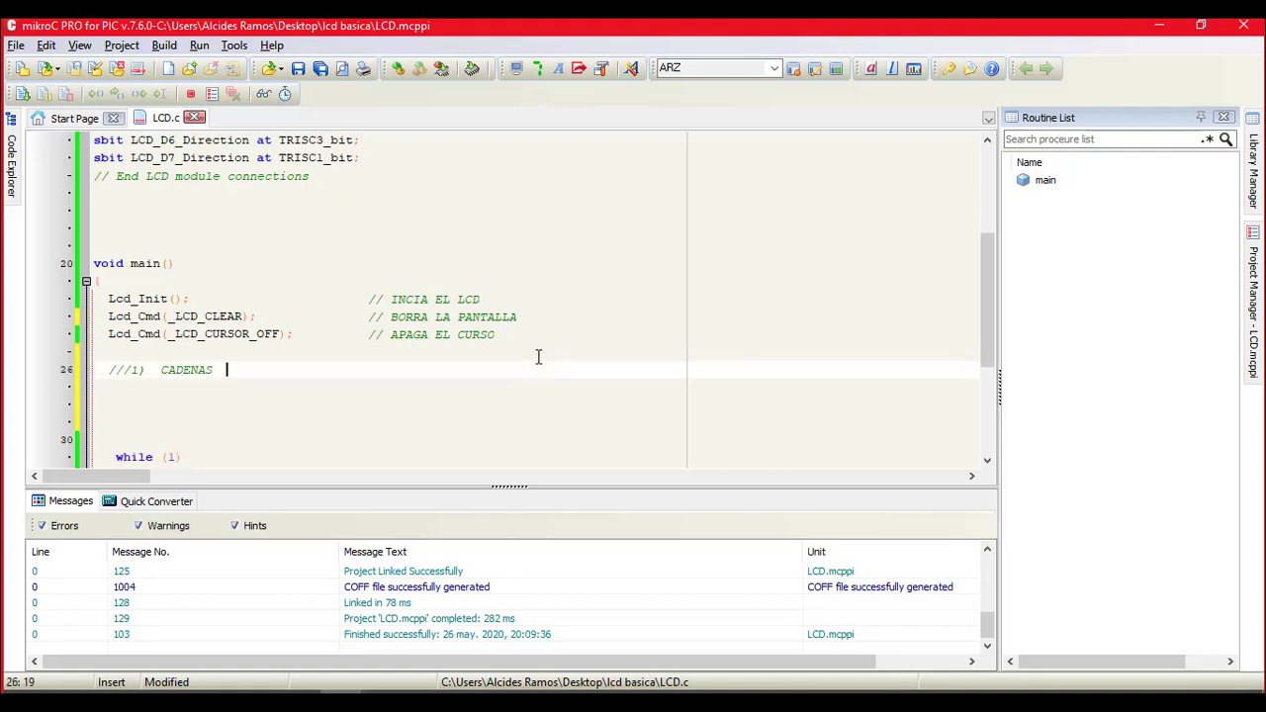
text(T)
key(Return)
key(Return)
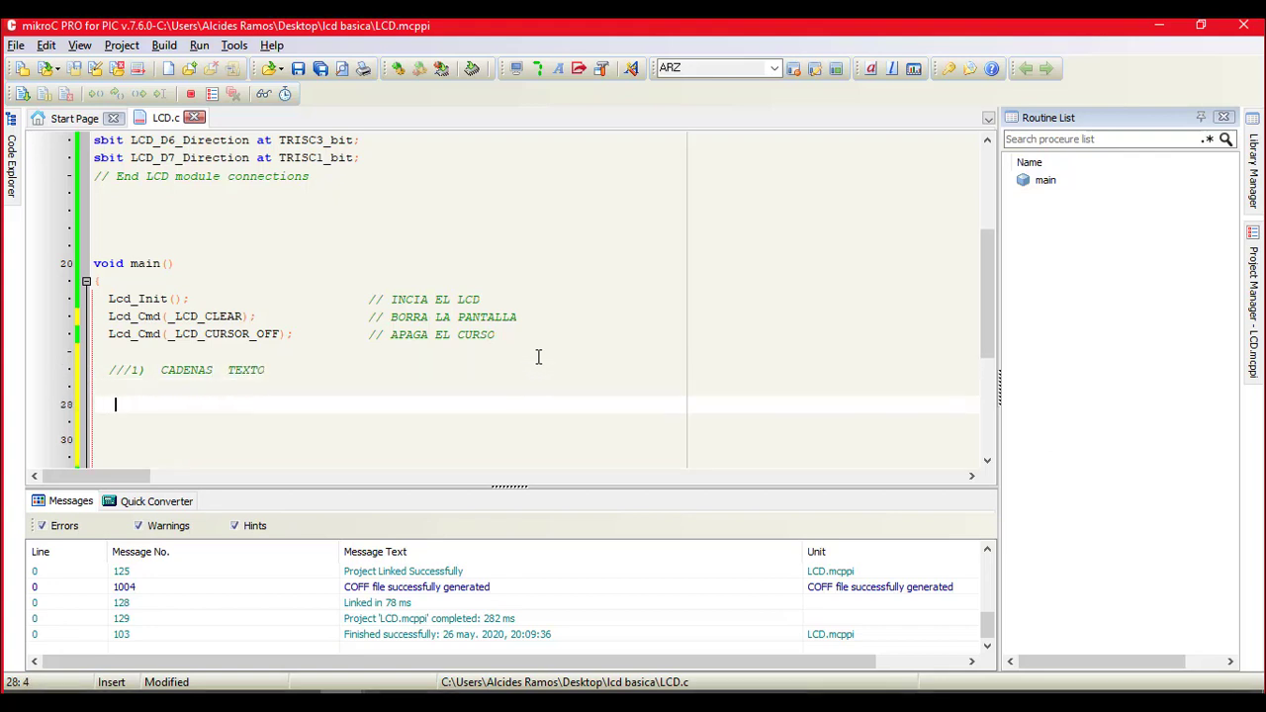
Step: Insert an Lcd_Out() call below the CADENAS TEXTO comment using code completion
text(LCD)
key(Down)
key(Down)
key(Down)
key(Down)
key(Down)
key(Down)
key(Down)
key(Down)
key(Down)
key(Down)
key(Down)
key(Down)
key(Down)
key(Down)
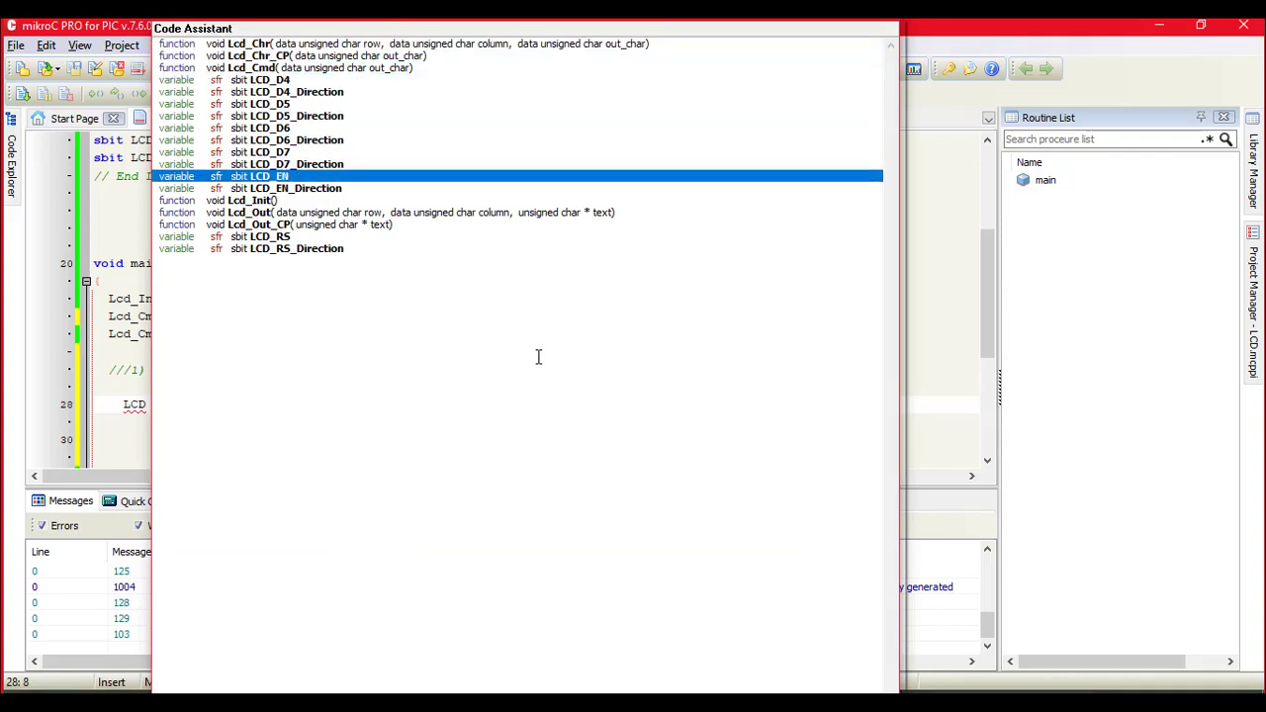
key(Return)
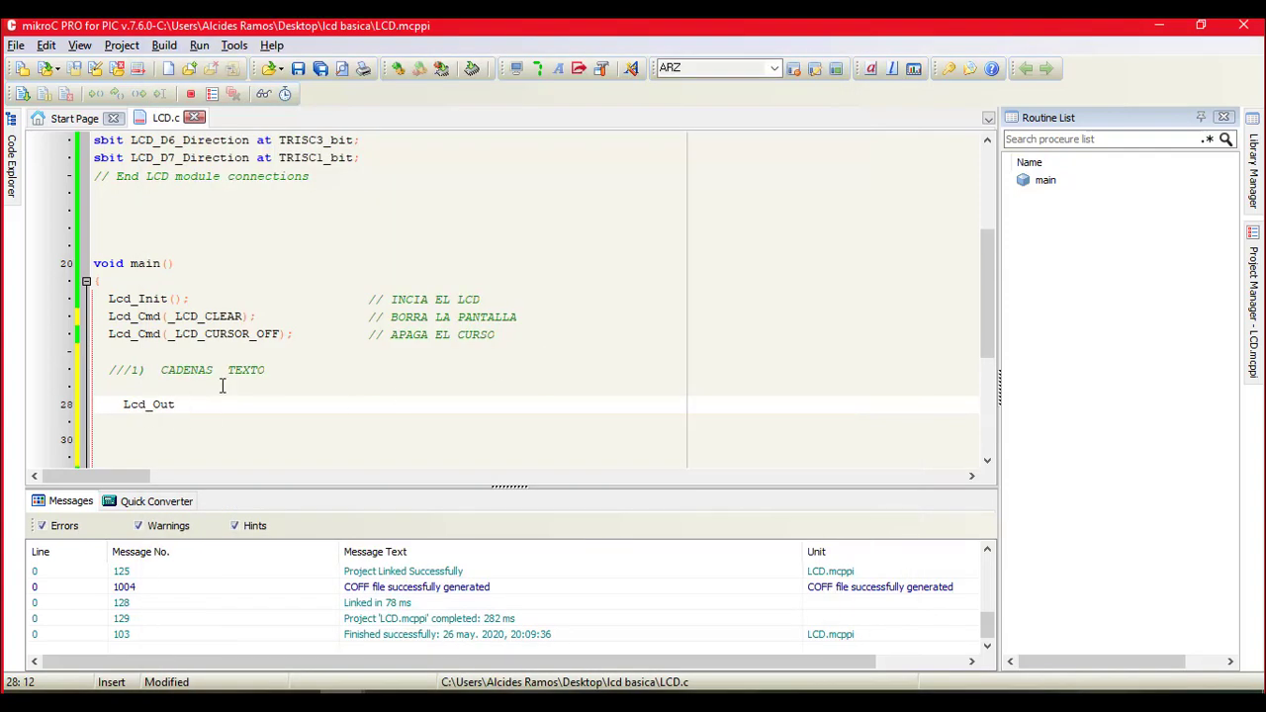
text(()
Step: Start a // comment line directly above the Lcd_Out call, aligned with the CADENAS TEXTO comment
key(Up)
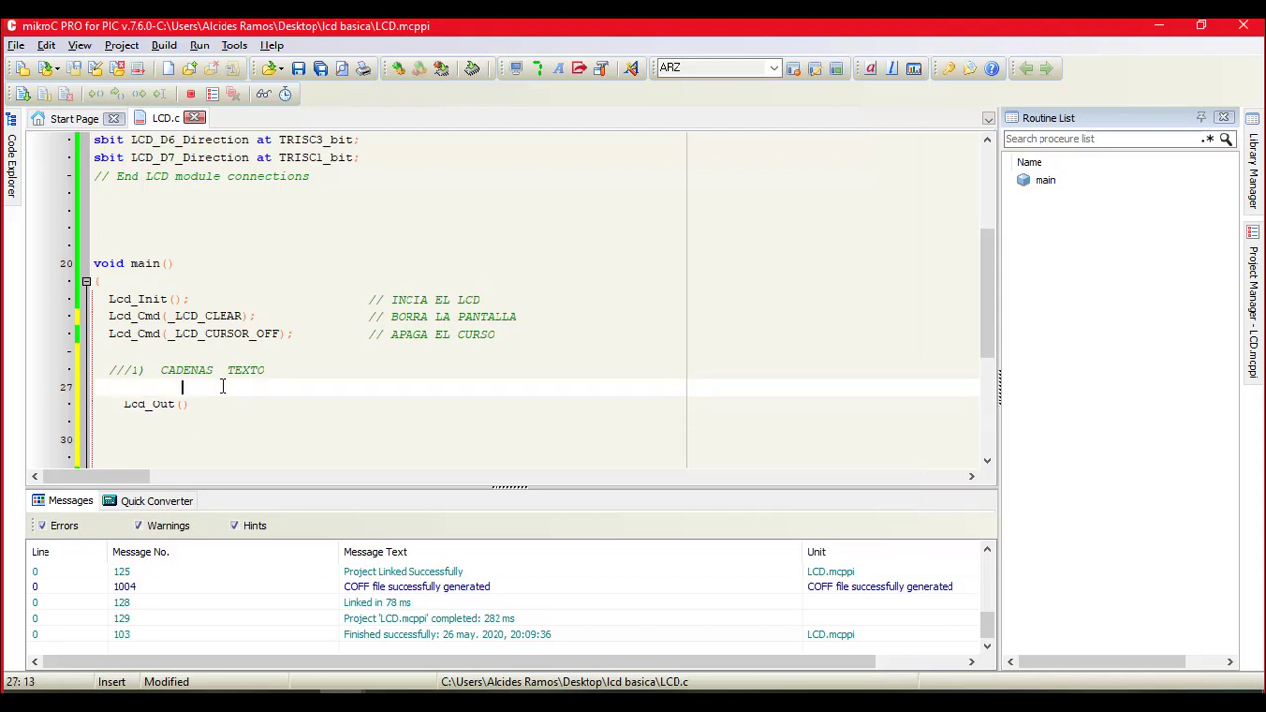
text(//)
key(Down)
key(Down)
text(11)
key(BackSpace)
key(BackSpace)
key(Up)
key(Up)
key(Left)
key(Left)
key(BackSpace)
key(BackSpace)
key(BackSpace)
key(BackSpace)
key(BackSpace)
key(BackSpace)
key(BackSpace)
key(BackSpace)
key(BackSpace)
key(BackSpace)
Step: Open the Windows Magnifier (Lupa) to enlarge the screen to 200% and minimize its window
scroll(222, 386, up, 4)
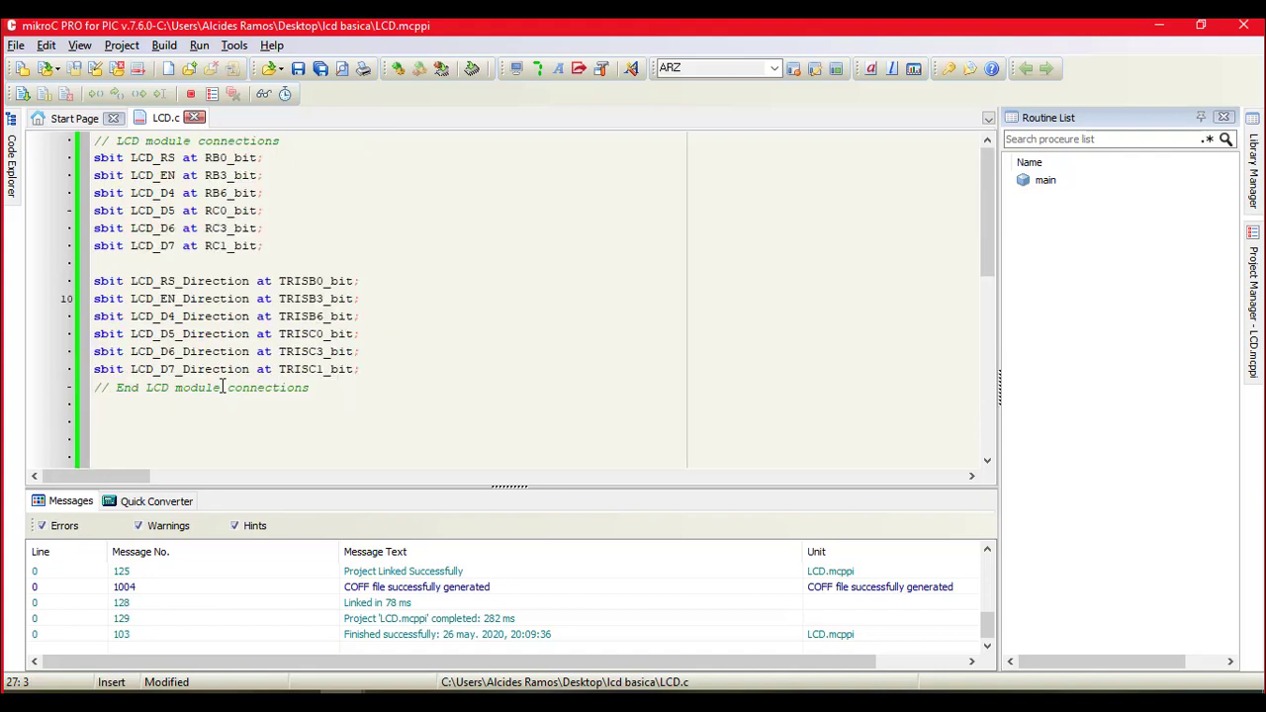
key(Page_Down)
key(super)
text(LEUPA)
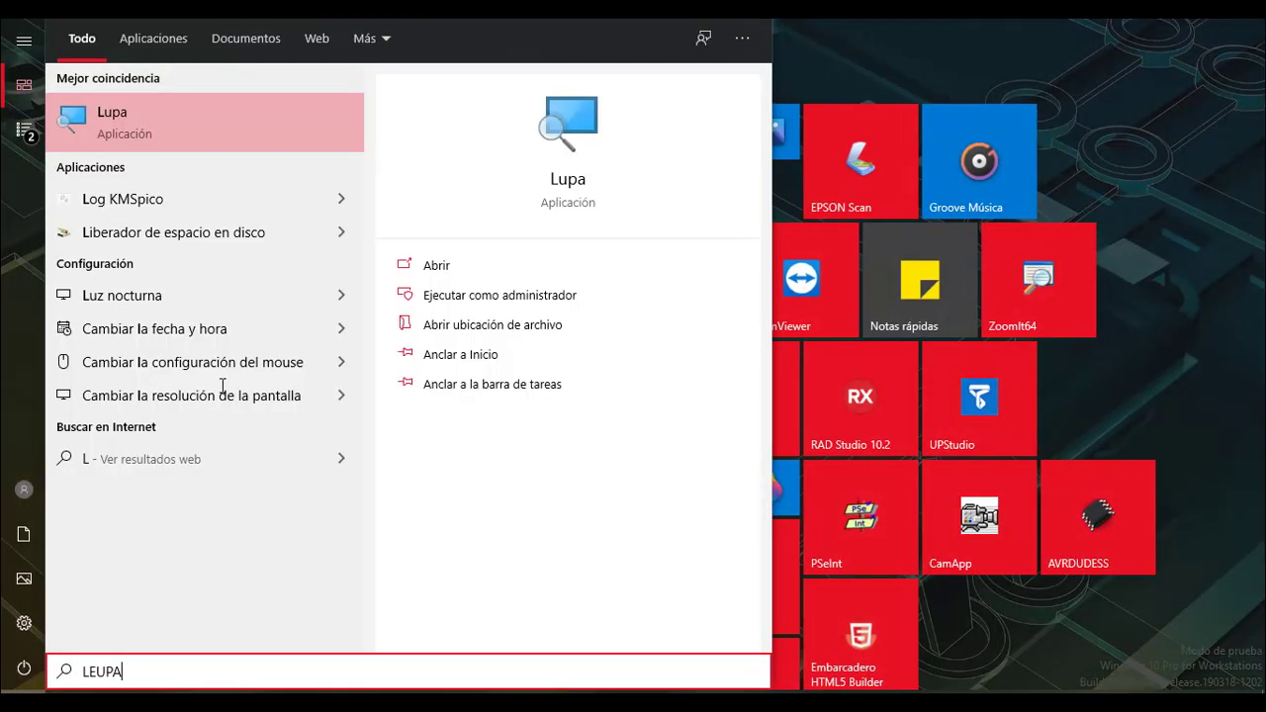
key(BackSpace)
key(BackSpace)
key(BackSpace)
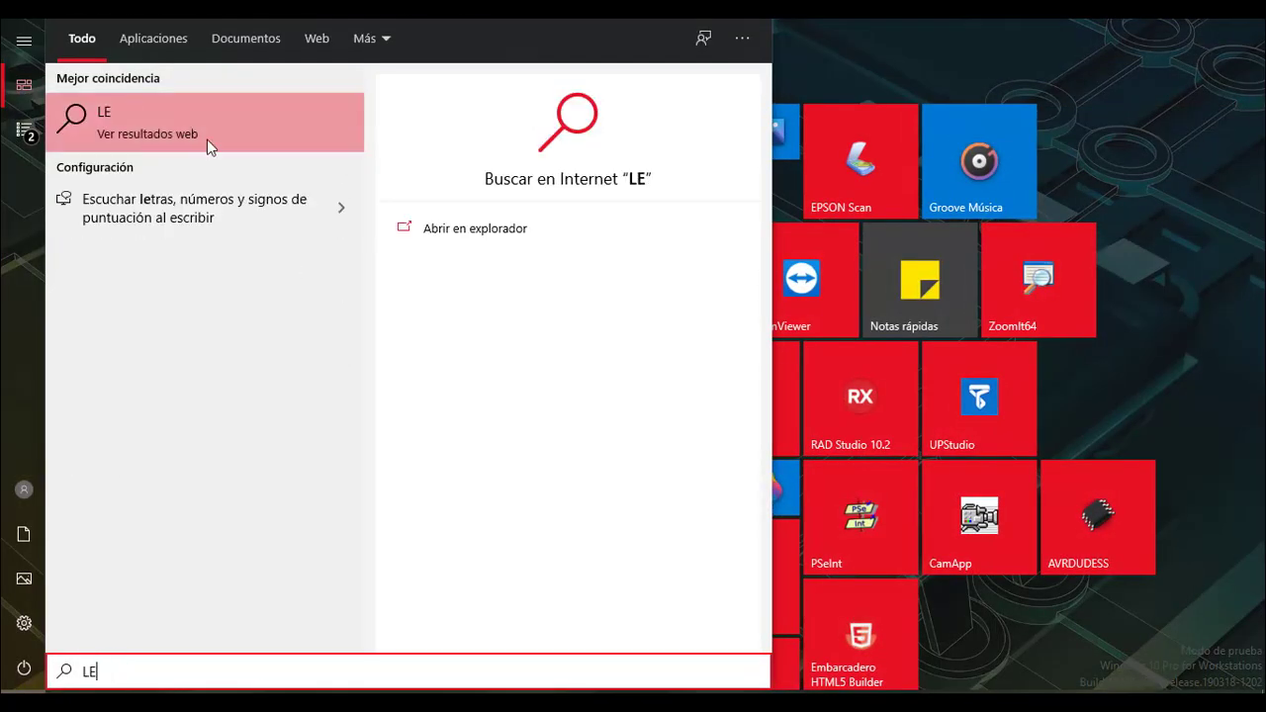
key(BackSpace)
text(UPA)
click(209, 139)
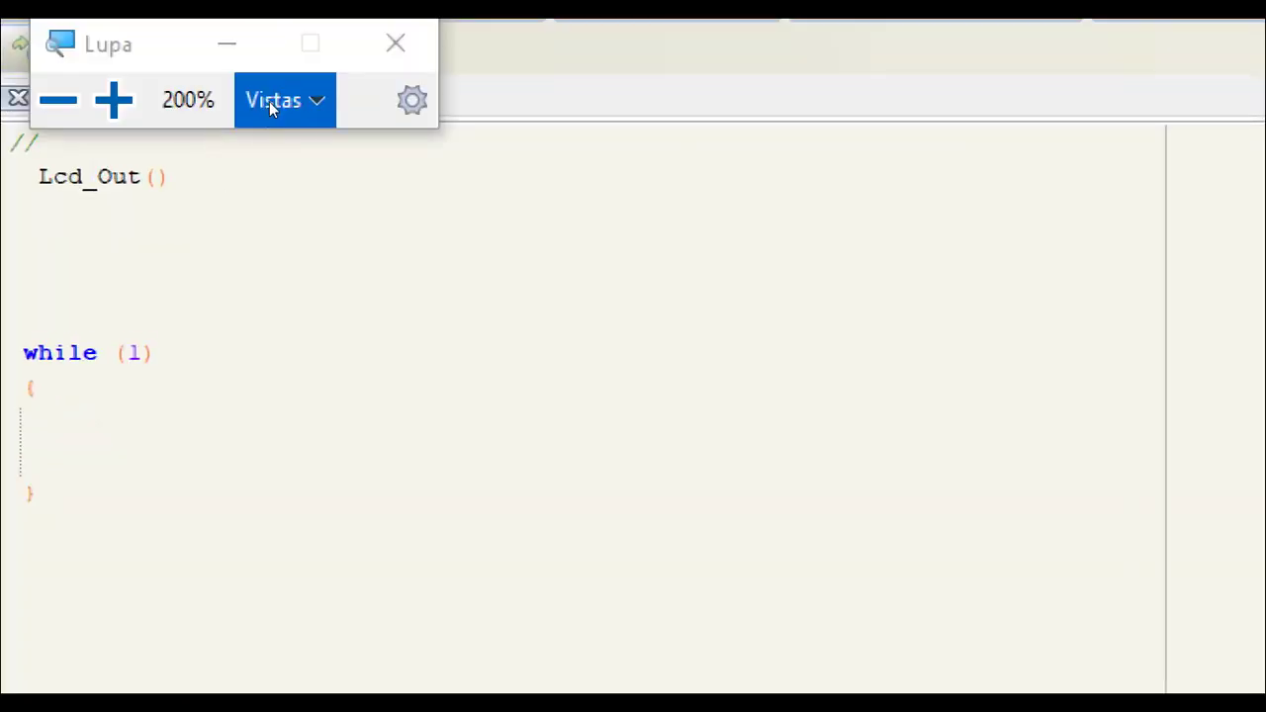
click(226, 43)
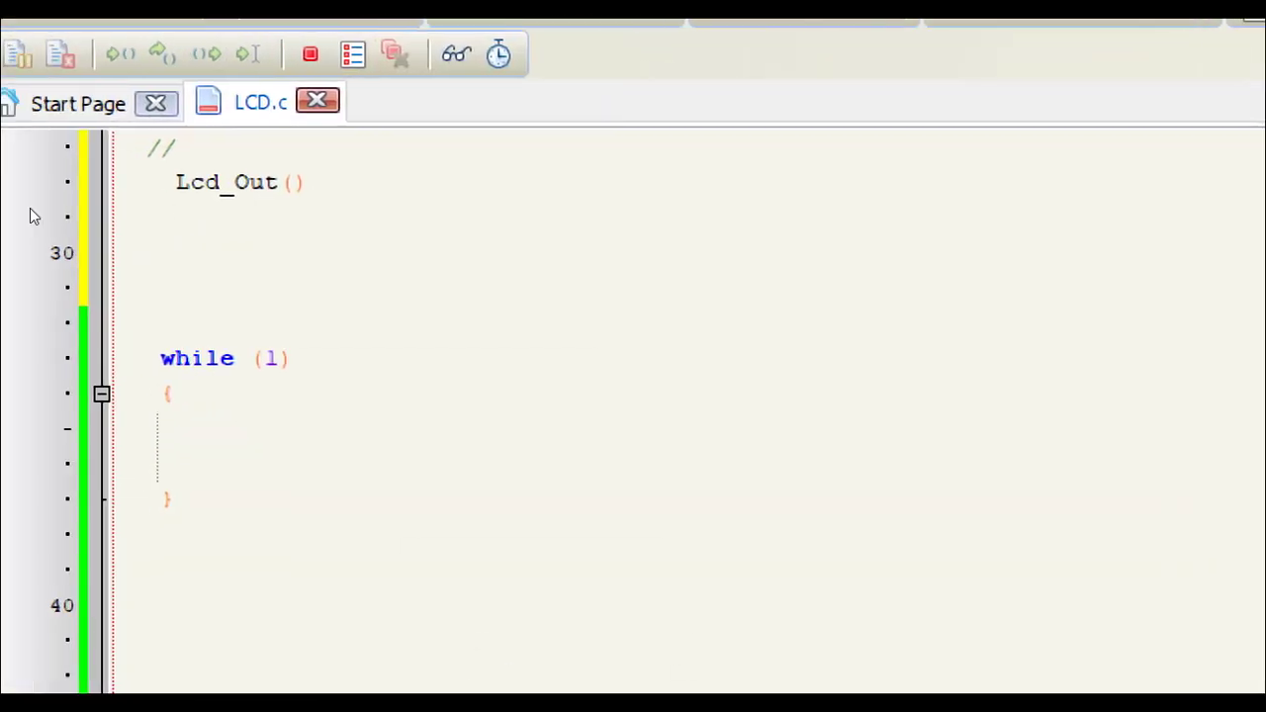
Step: Add "F,C" to the comment above Lcd_Out and enter 1,3, as the call's row and column arguments
key(Up)
key(Up)
key(Up)
key(Up)
key(Up)
key(Up)
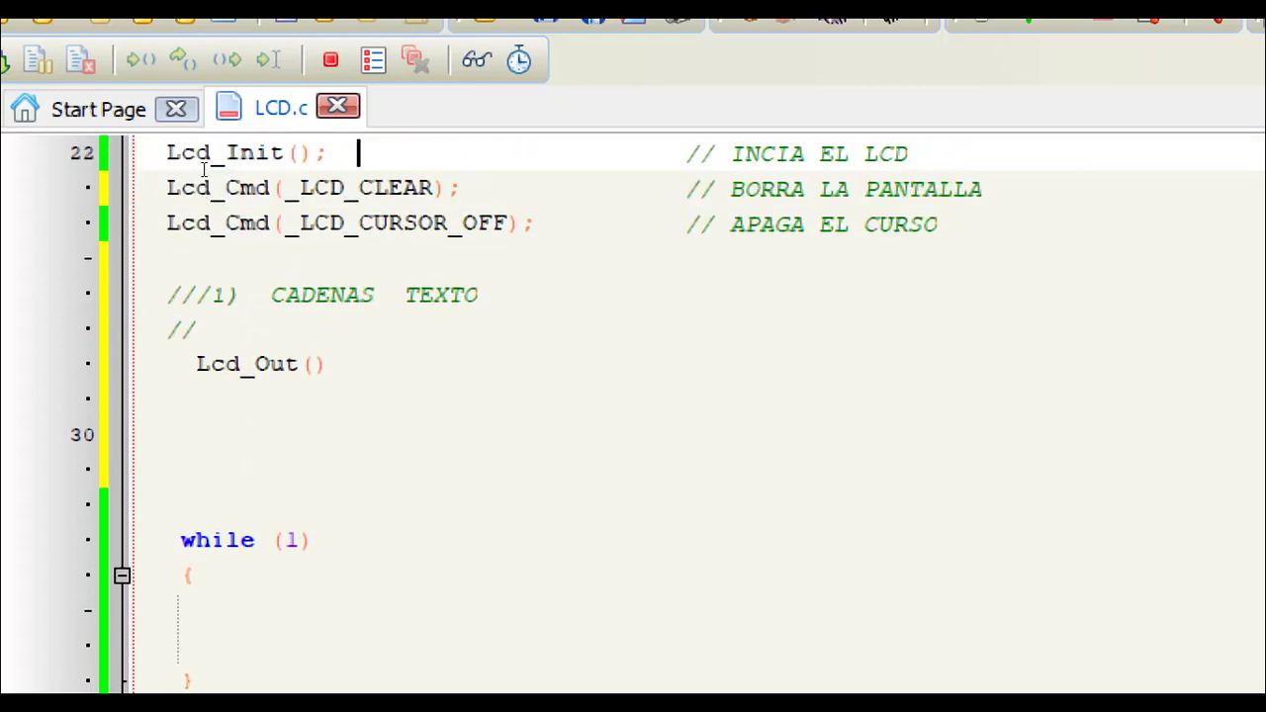
key(Down)
key(Down)
key(Down)
key(Down)
key(Down)
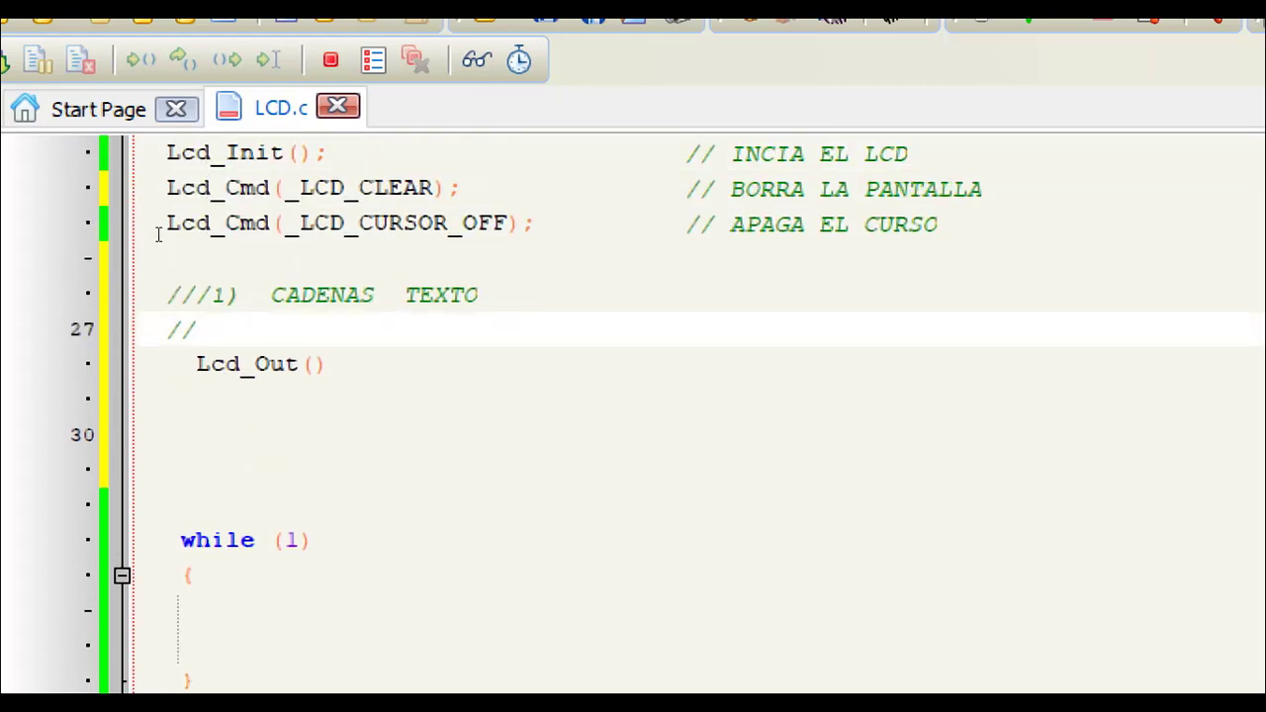
text(F,C)
key(Down)
text(1,3,)
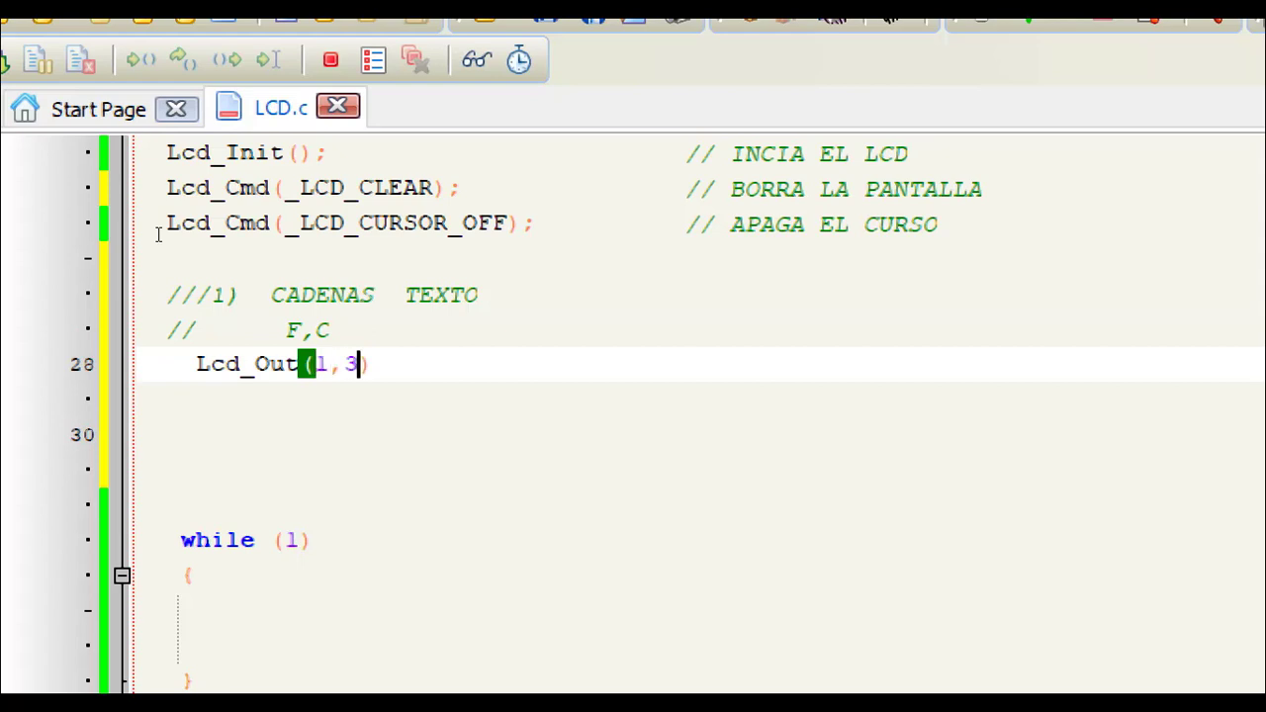
Step: Append ,"LO QUIERA" to the F,C comment to describe the text argument
key(Up)
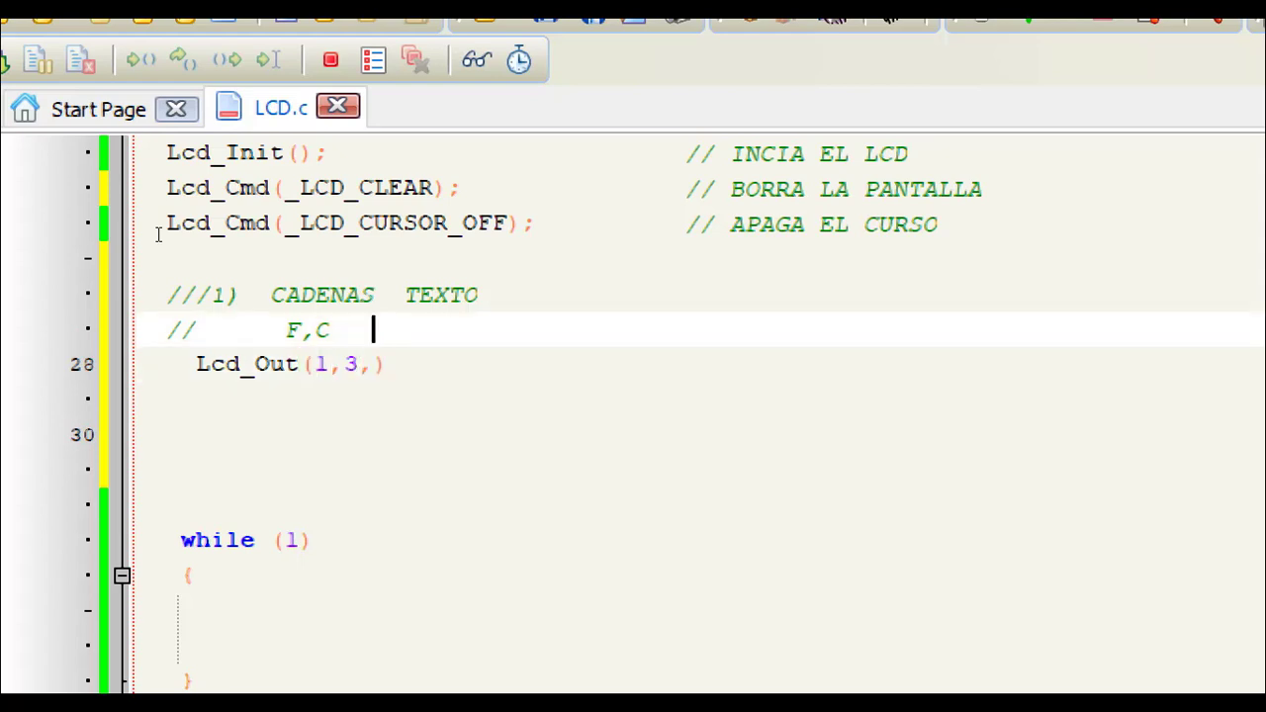
text(,)
text("LC)
text( QUIERA)
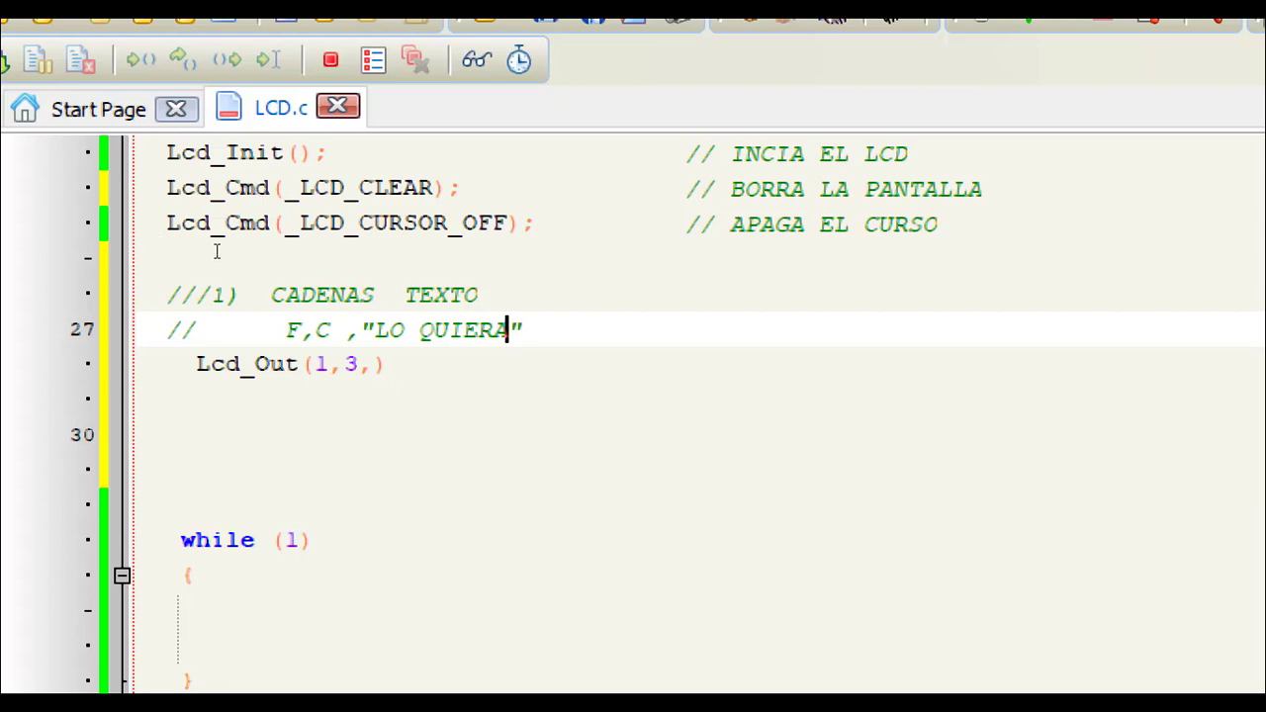
Step: Pass "HOLA" as the text argument of the Lcd_Out call and end the statement with a semicolon
key(Down)
text("")
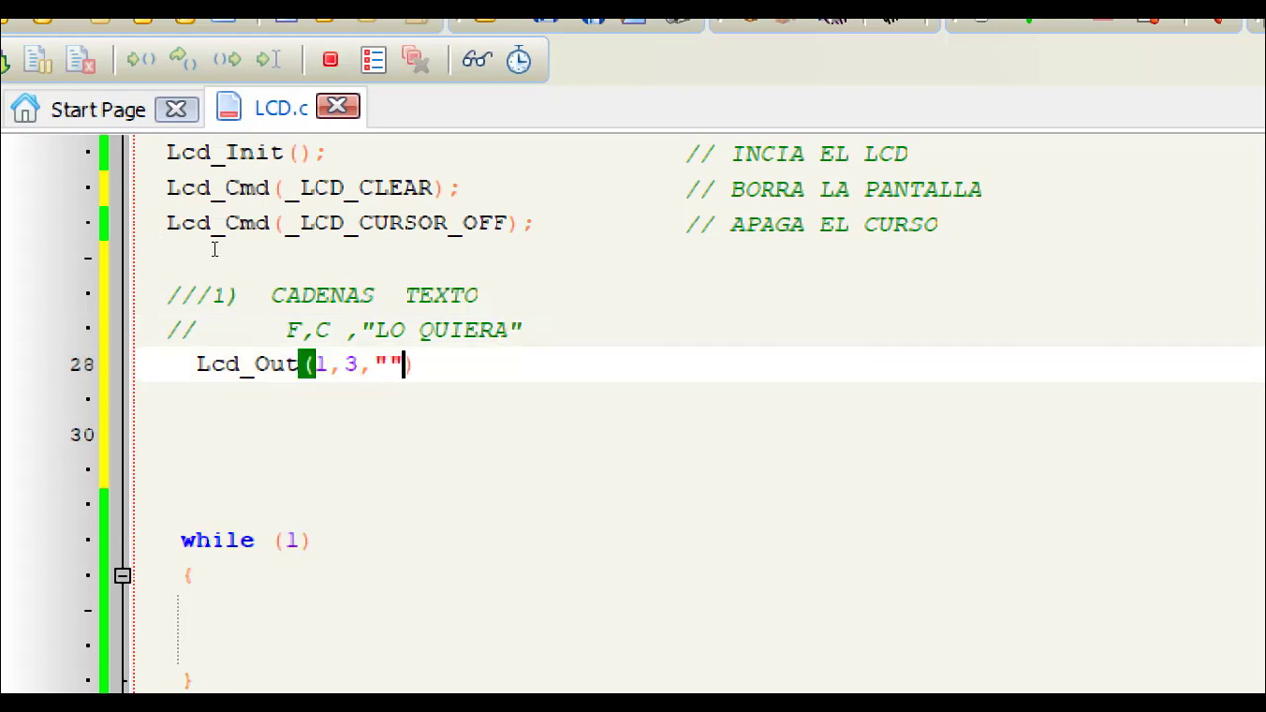
key(Left)
text(HOLA)
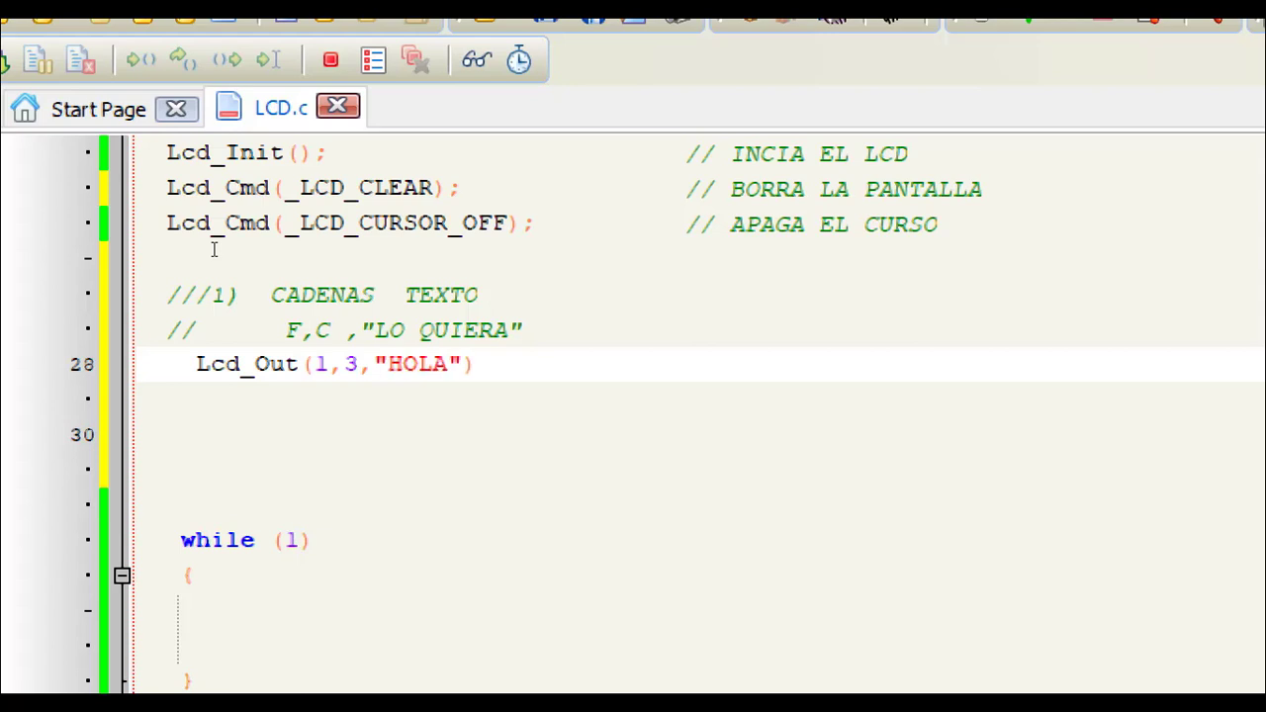
key(End)
text(;)
key(Return)
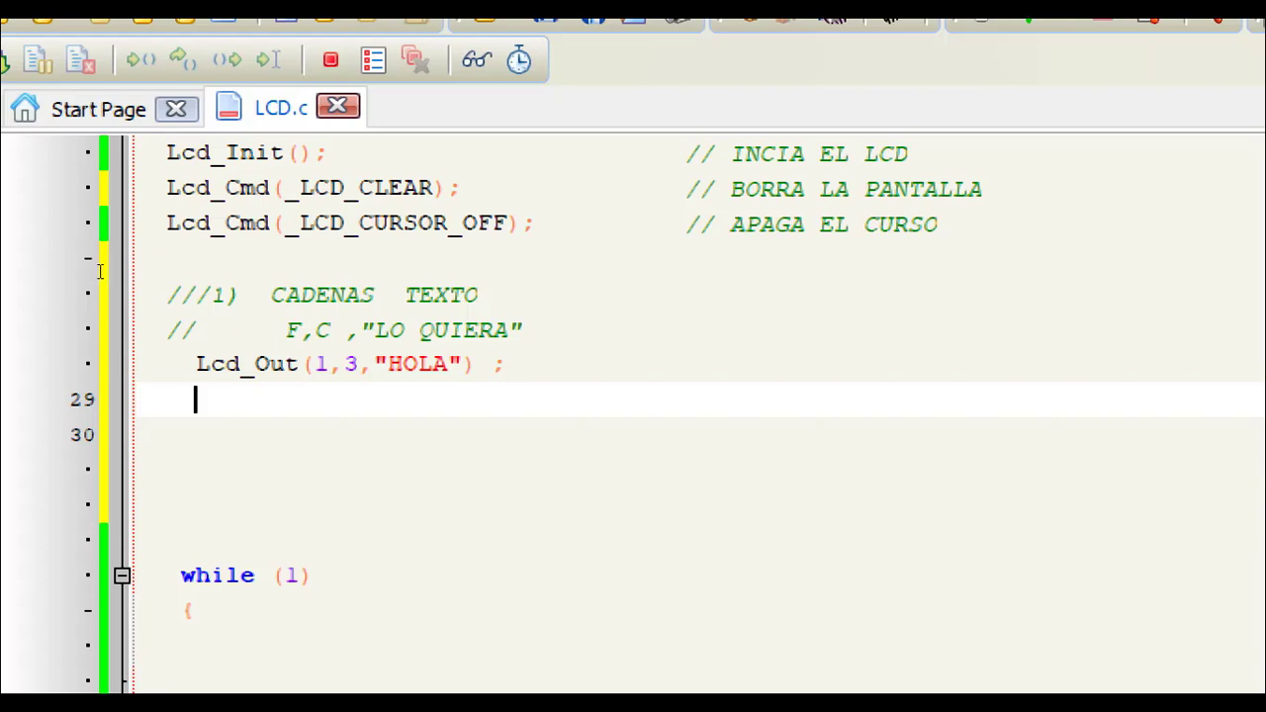
Step: Duplicate the Lcd_Out "HOLA" line directly below itself
key(Home)
key(Up)
key(shift+Down)
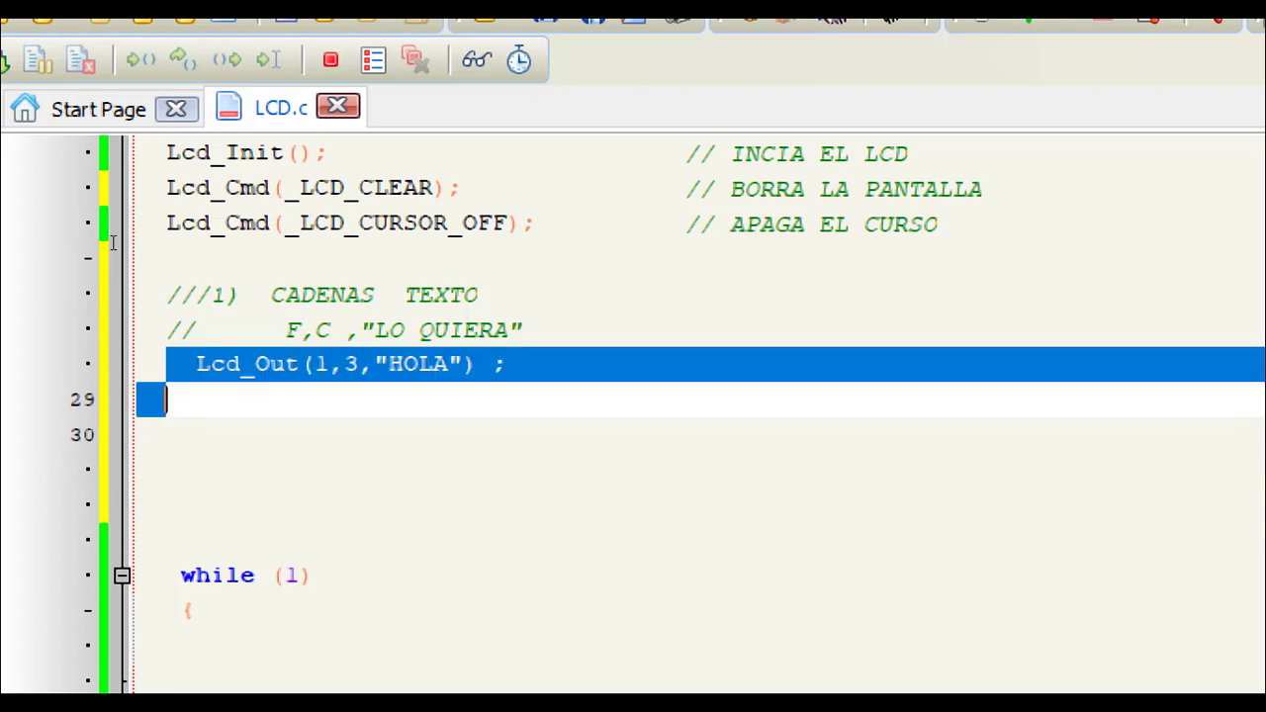
key(ctrl+c)
key(ctrl+v)
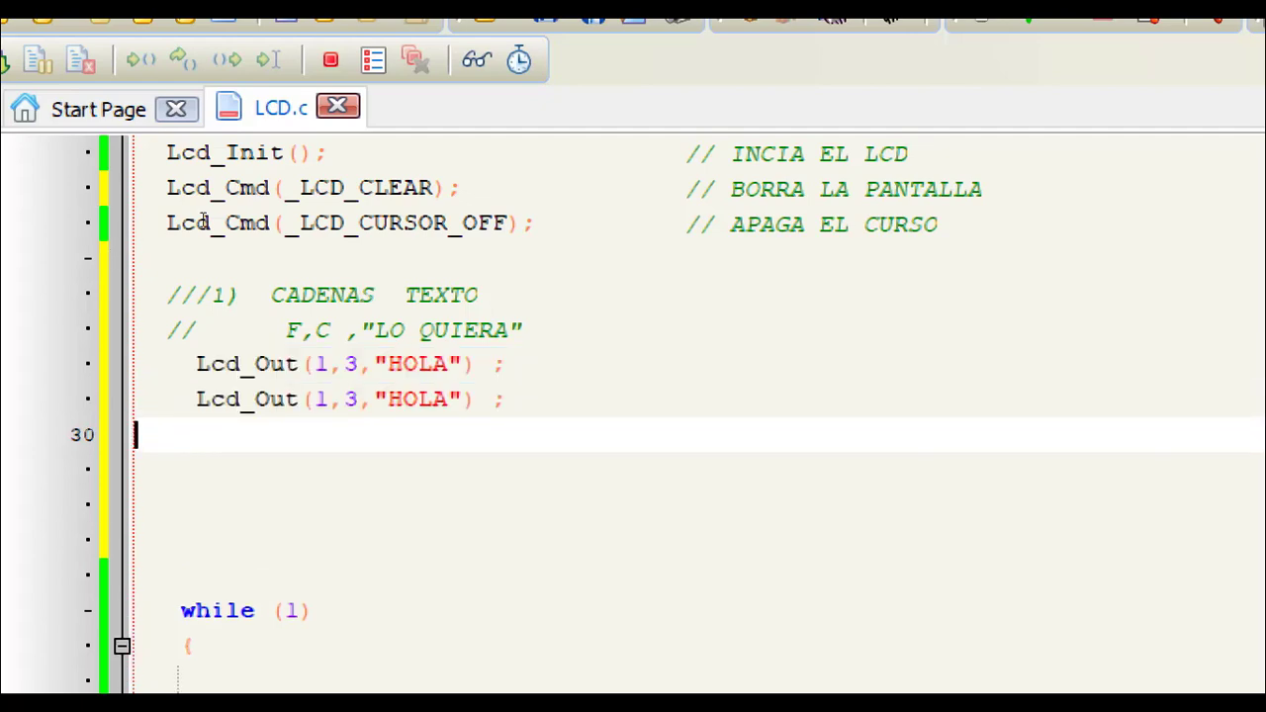
Step: Set the duplicated Lcd_Out call's position to row 2, column 1
key(Up)
key(Right)
key(Right)
key(Right)
key(Right)
key(Right)
key(Right)
key(Right)
key(Right)
key(Right)
key(Right)
key(Right)
key(BackSpace)
text(2)
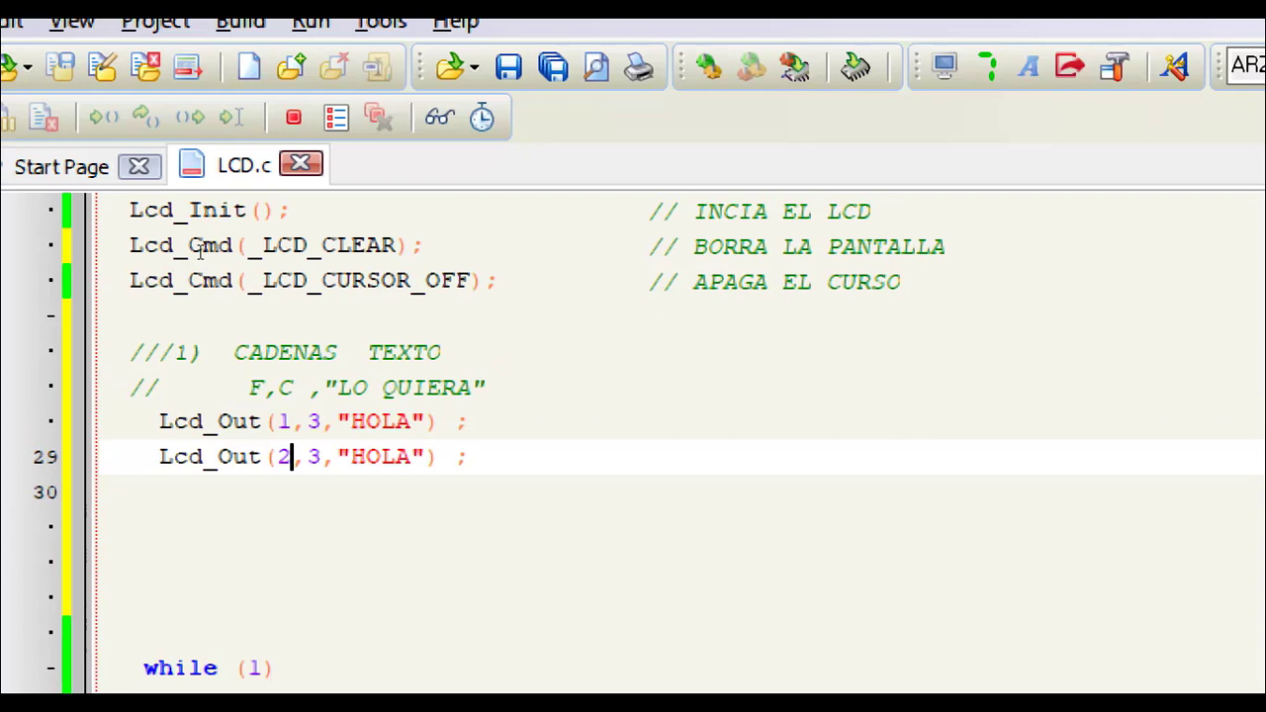
key(Right)
key(Right)
text(0)
key(BackSpace)
key(BackSpace)
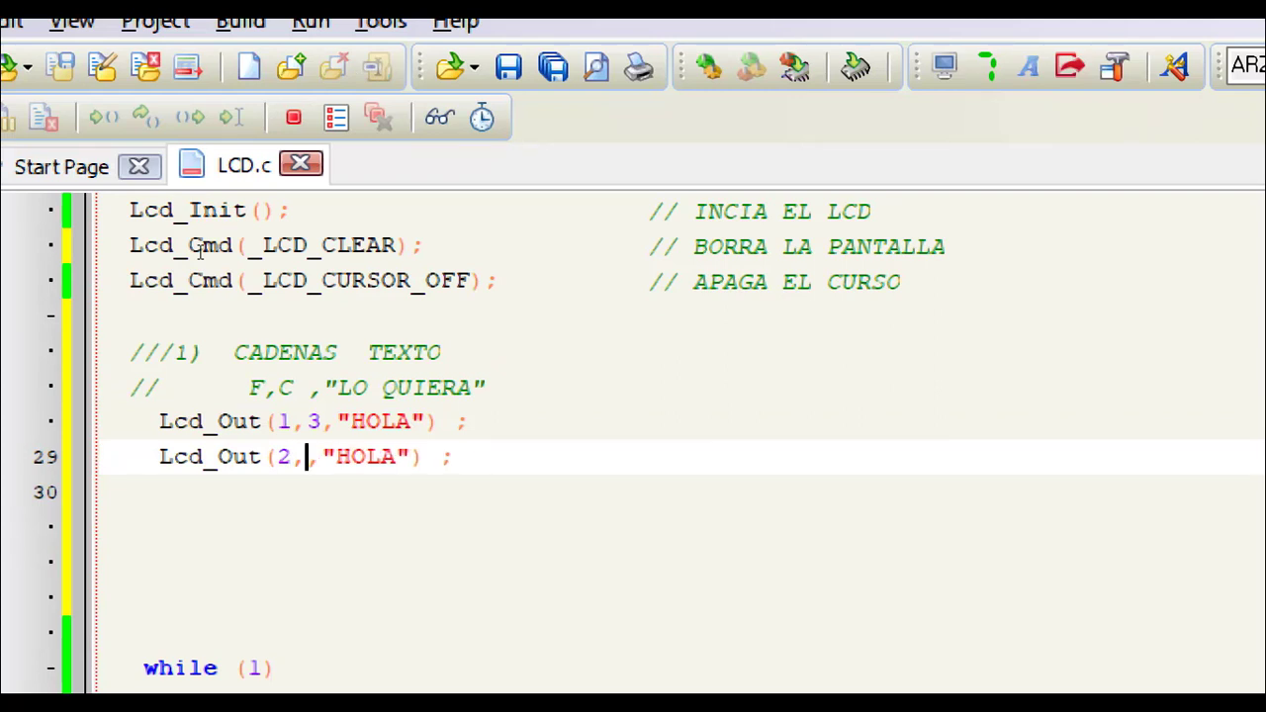
text(1)
Step: Replace the second Lcd_Out call's text with "QUE VAINA"
key(Right)
key(Right)
key(Right)
key(Right)
key(Right)
key(Right)
key(BackSpace)
key(BackSpace)
key(BackSpace)
key(BackSpace)
text(QUE VAINA)
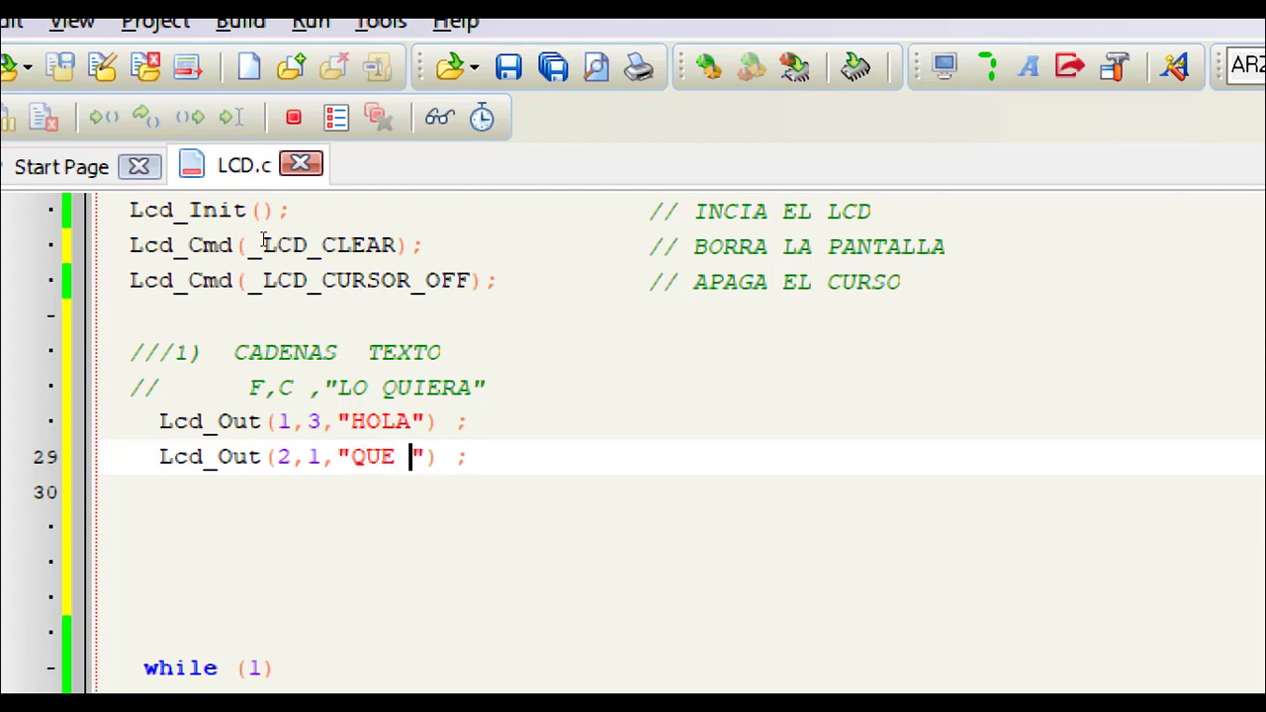
Step: Duplicate the Lcd_Out "QUE VAINA" line below itself and remove the extra line after it
key(Down)
key(Up)
key(shift+Down)
key(ctrl+c)
key(Right)
key(Return)
key(BackSpace)
key(ctrl+v)
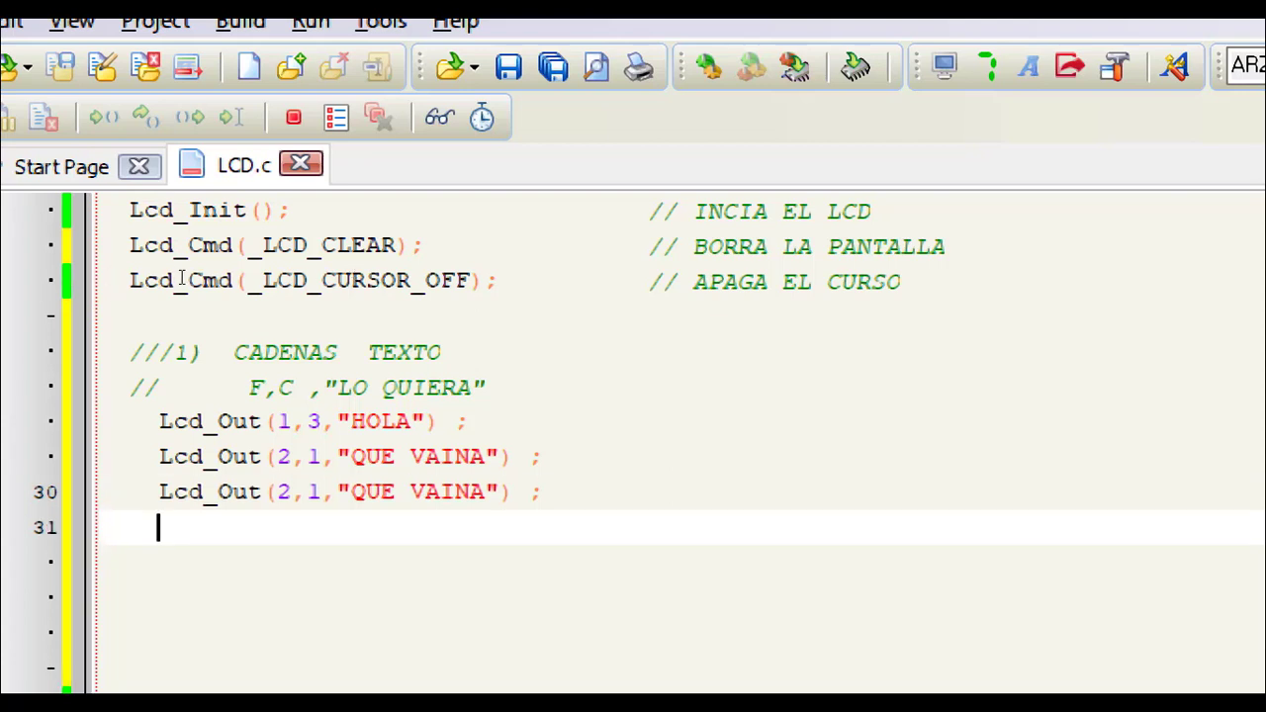
key(BackSpace)
Step: Set the third Lcd_Out call's position to row 3, column 5
key(Home)
key(Right)
key(Right)
key(Right)
key(Right)
key(Right)
key(Right)
key(Right)
key(Right)
key(Delete)
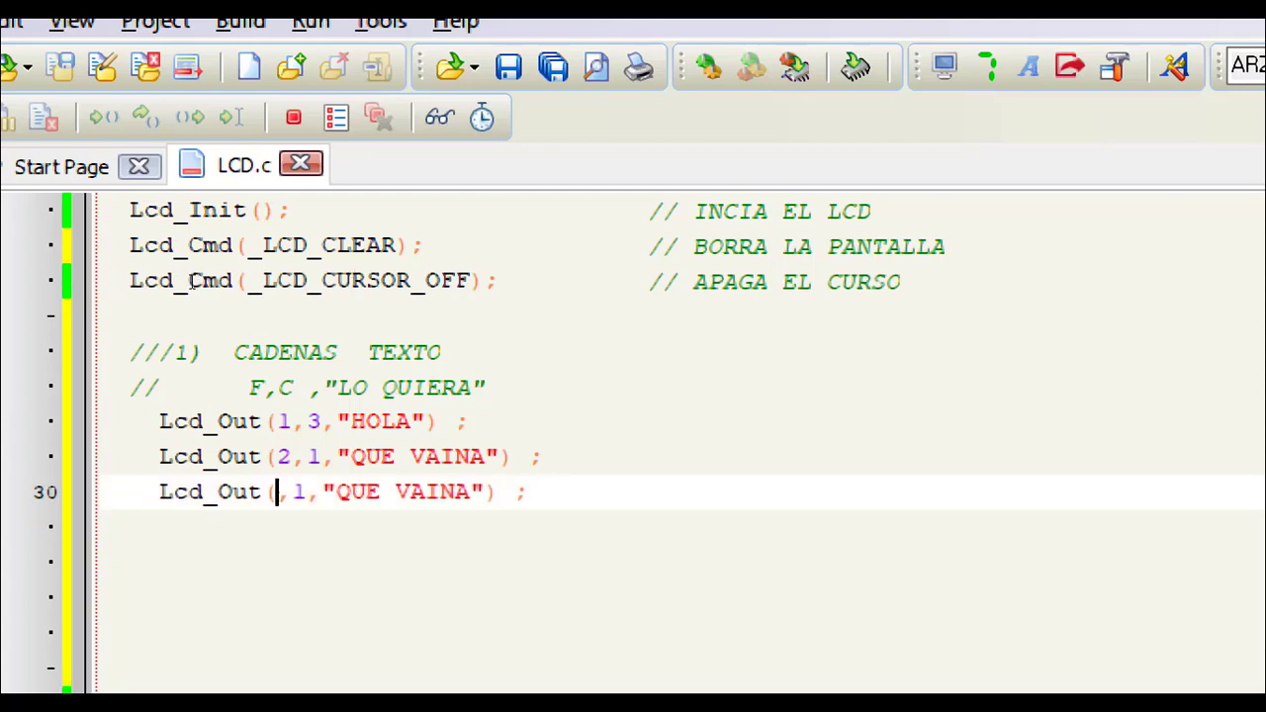
text(3)
key(Right)
key(Delete)
text(5)
key(Right)
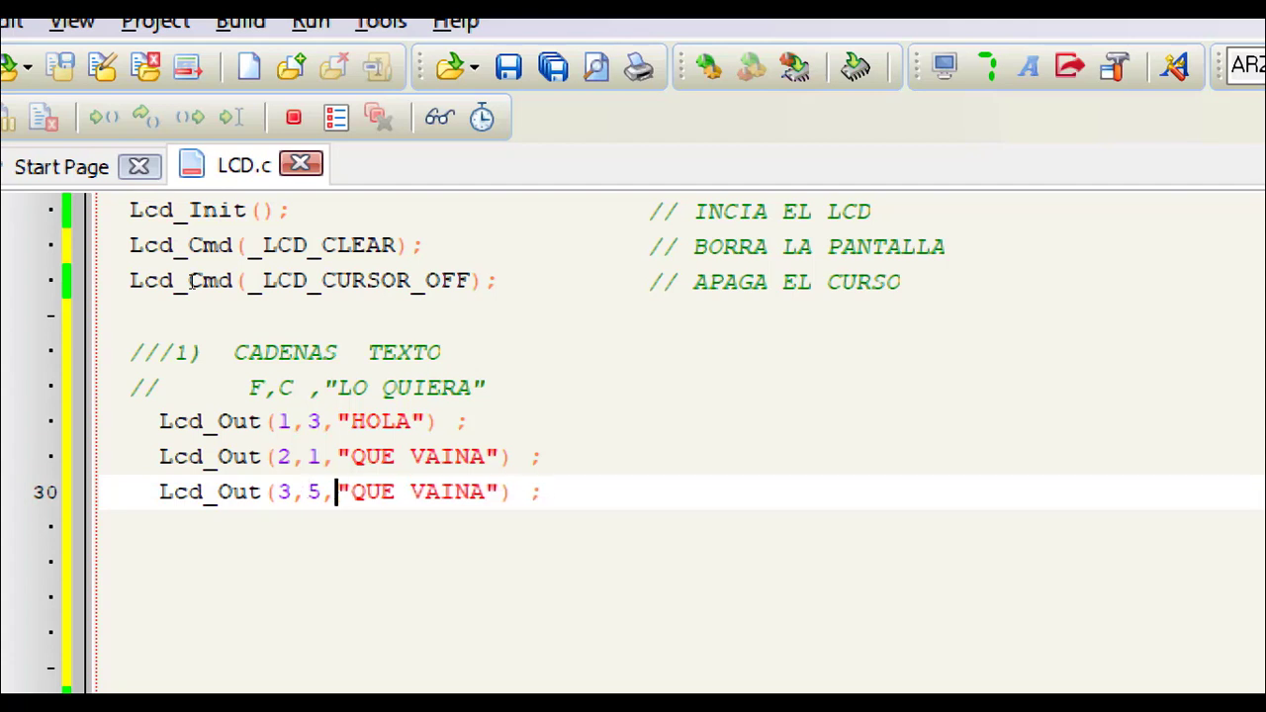
Step: Replace the third Lcd_Out call's text with "LENTA" and save the file
key(Right)
key(Delete)
key(Delete)
key(Delete)
key(Delete)
key(Delete)
key(Delete)
key(Delete)
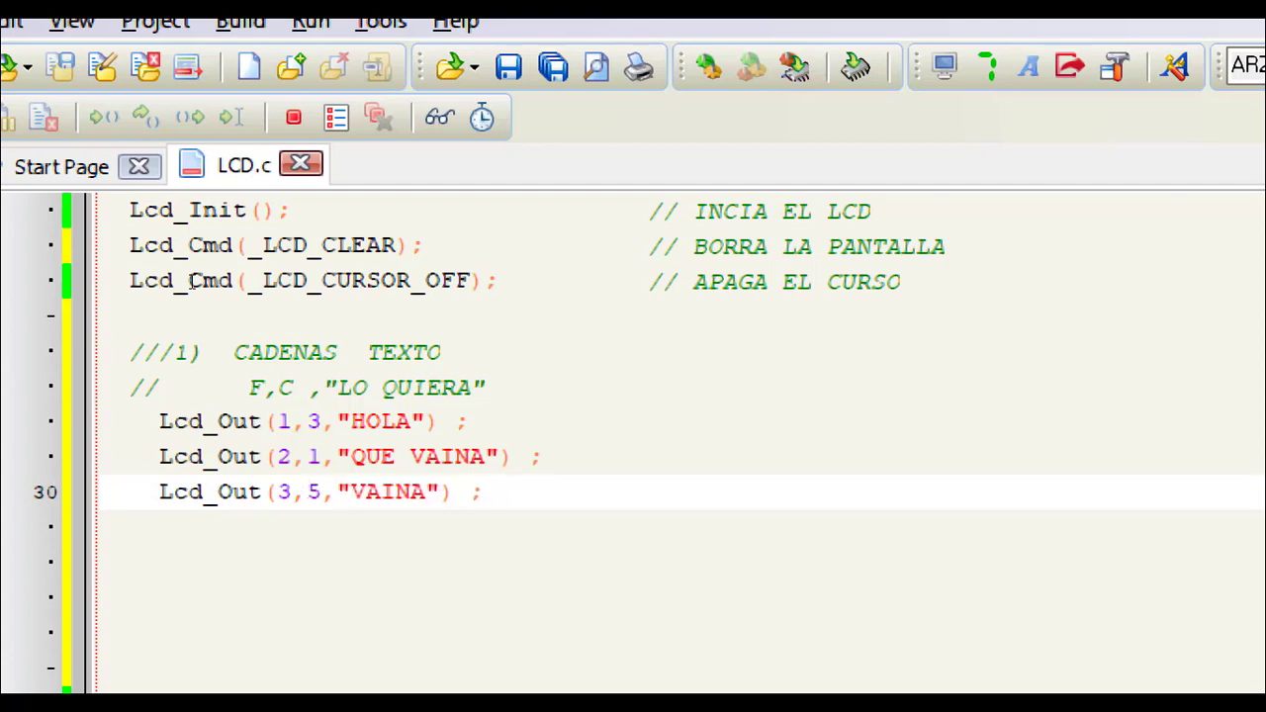
key(Delete)
key(Delete)
text(LENTA)
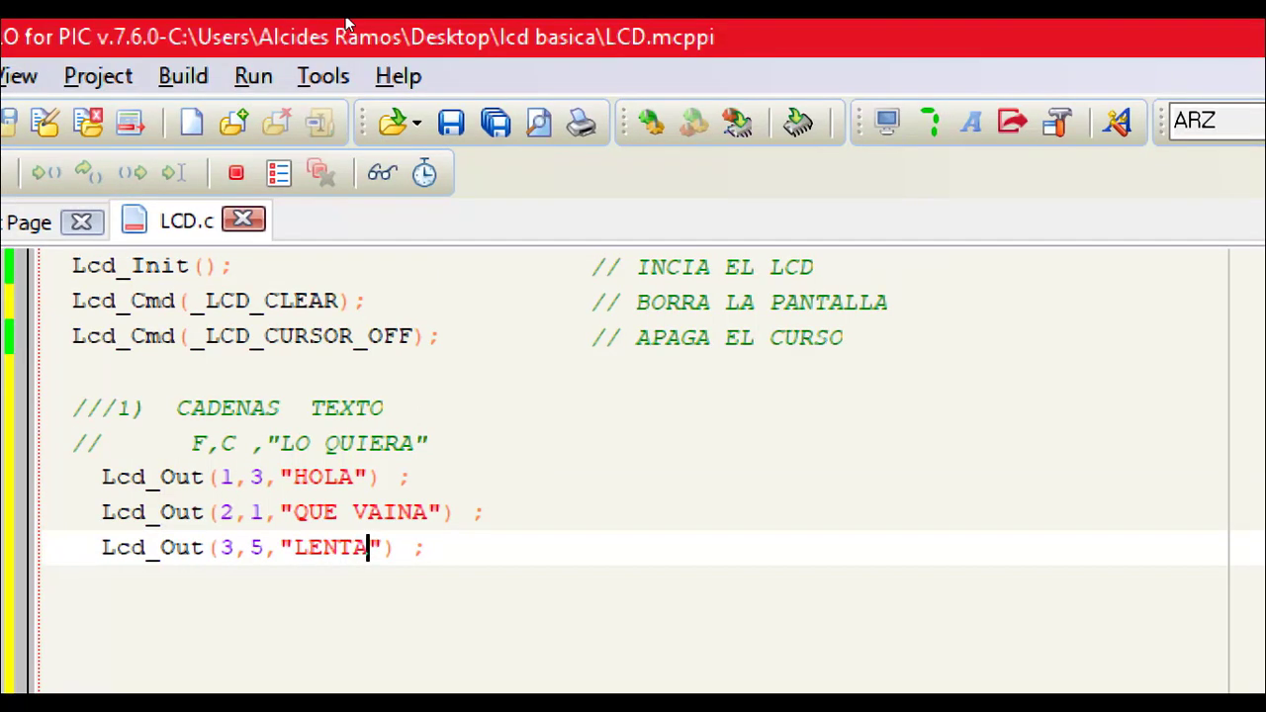
key(ctrl+s)
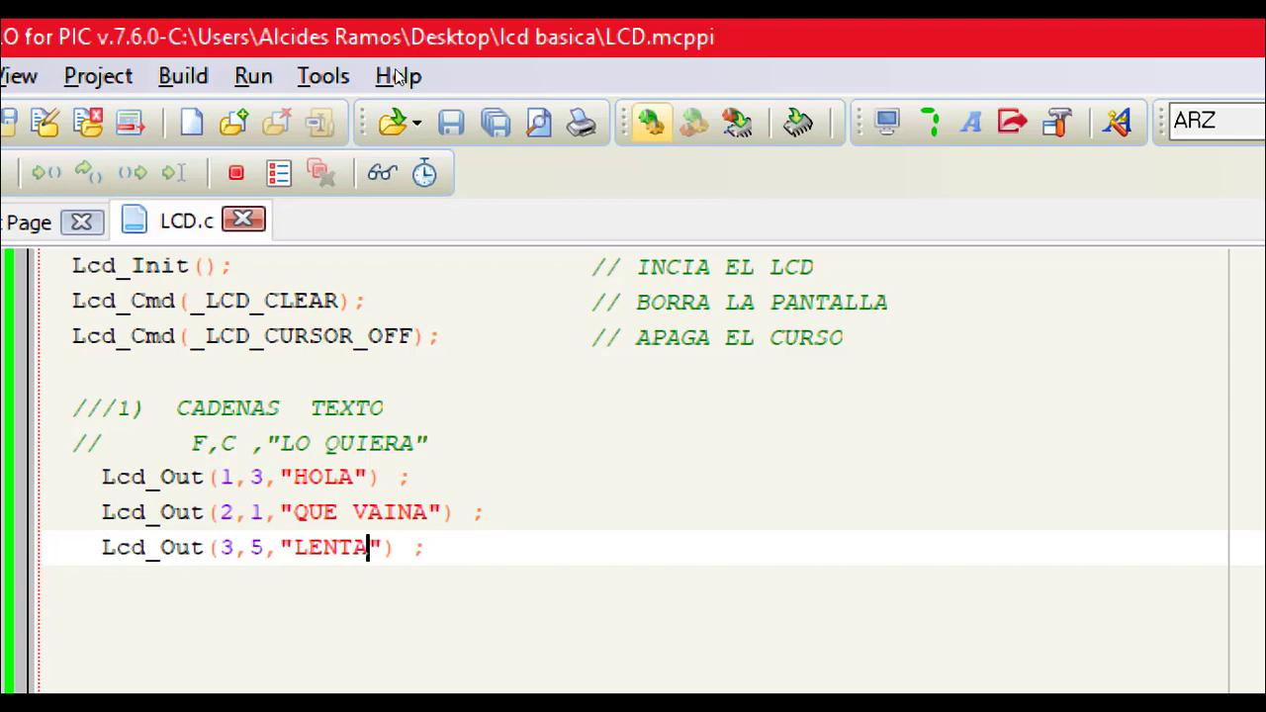
Step: Close the Windows Magnifier and return to the LCD.c code in mikroC
key(super)
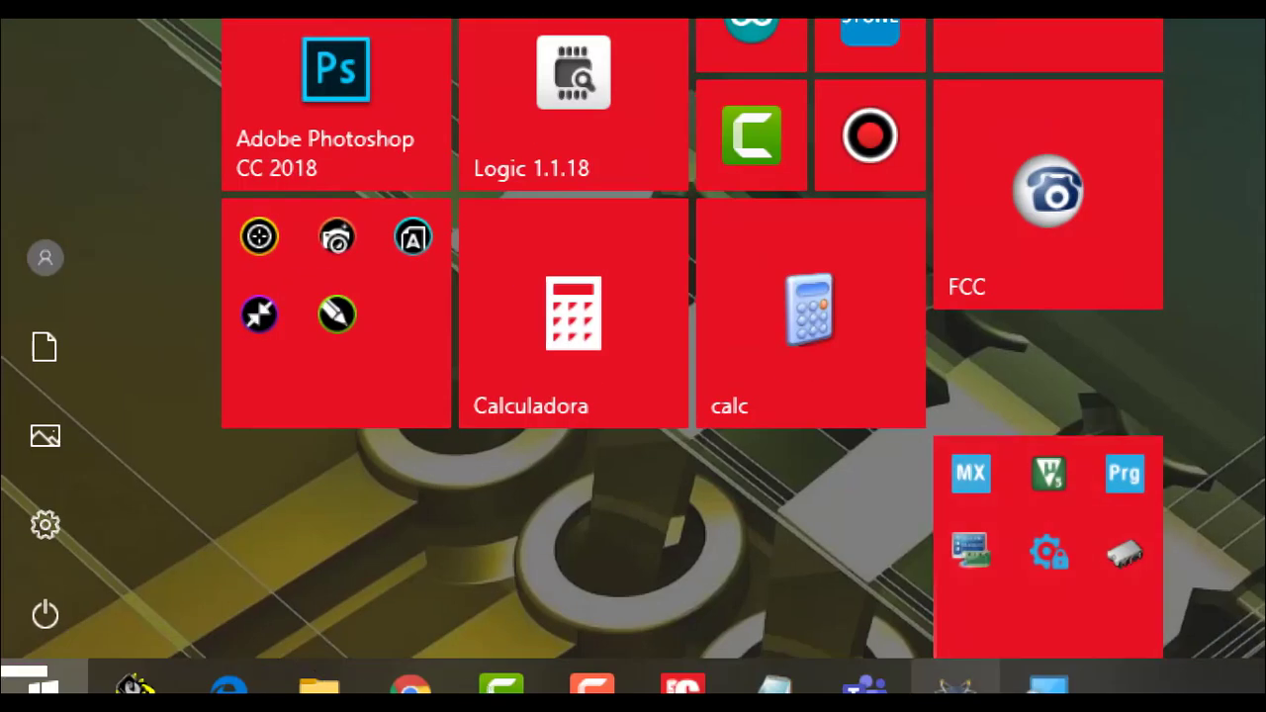
key(super+plus)
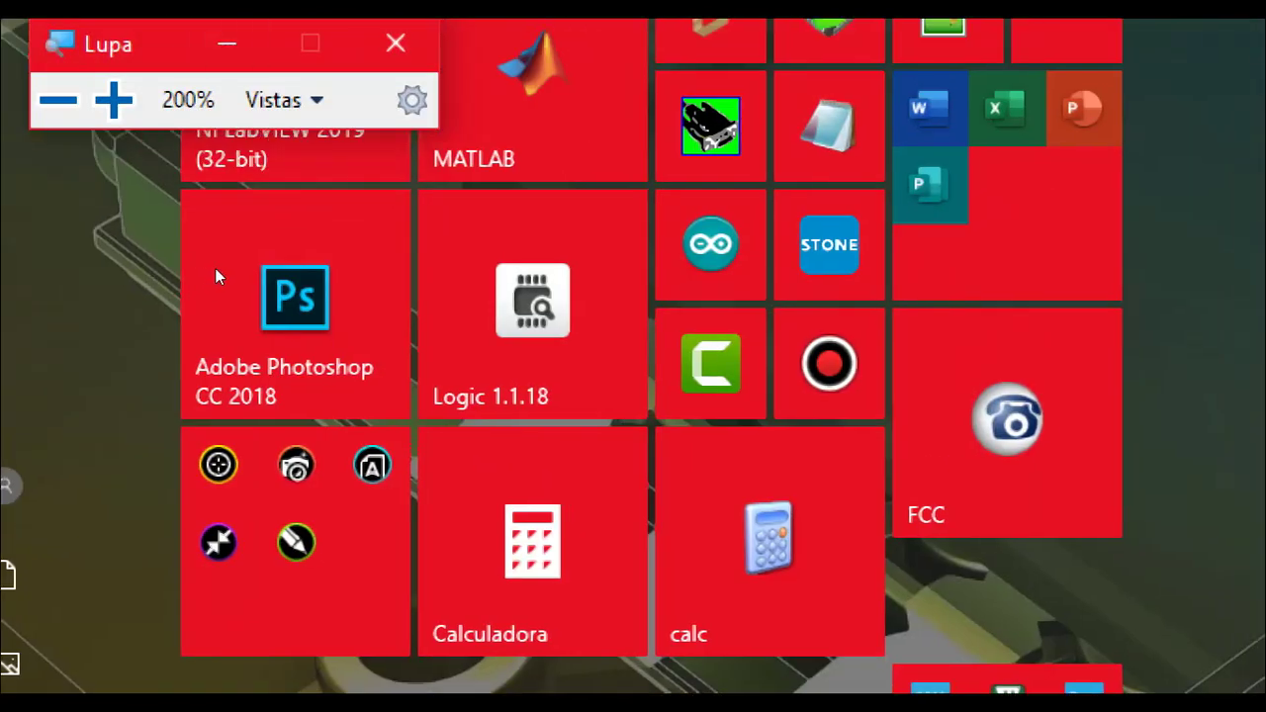
key(super+Escape)
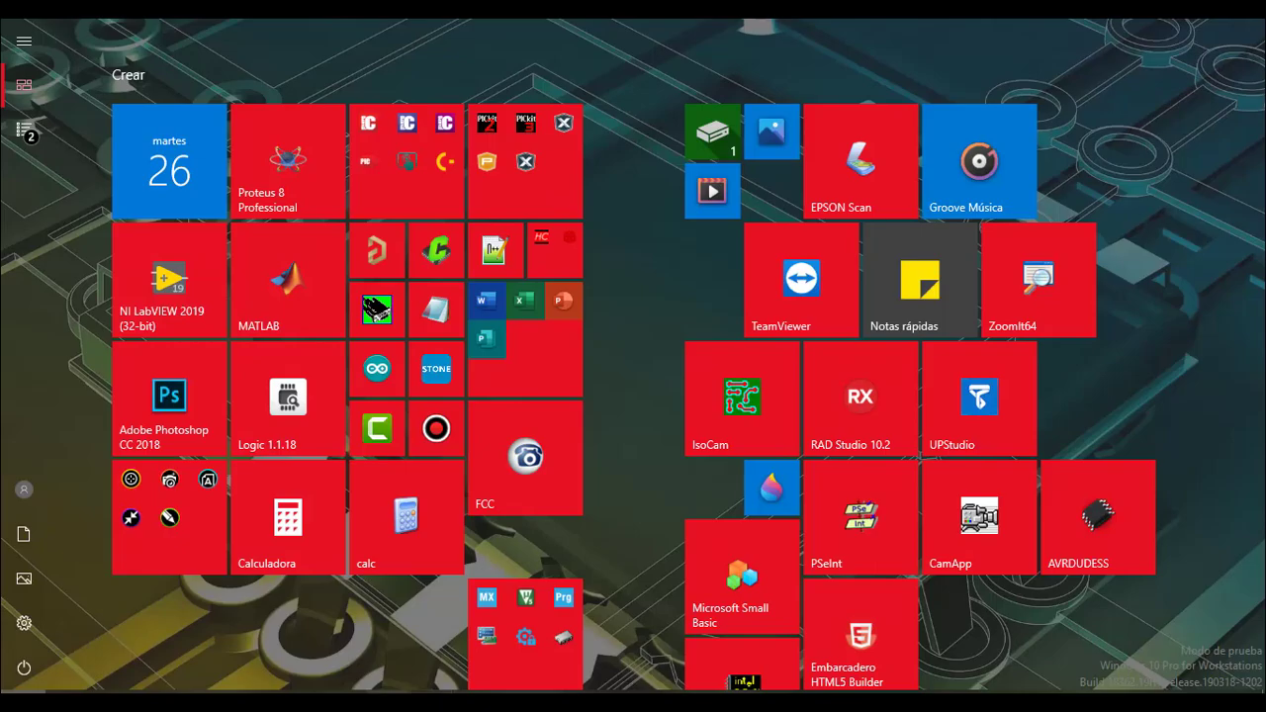
mouse_move(396, 693)
click(246, 630)
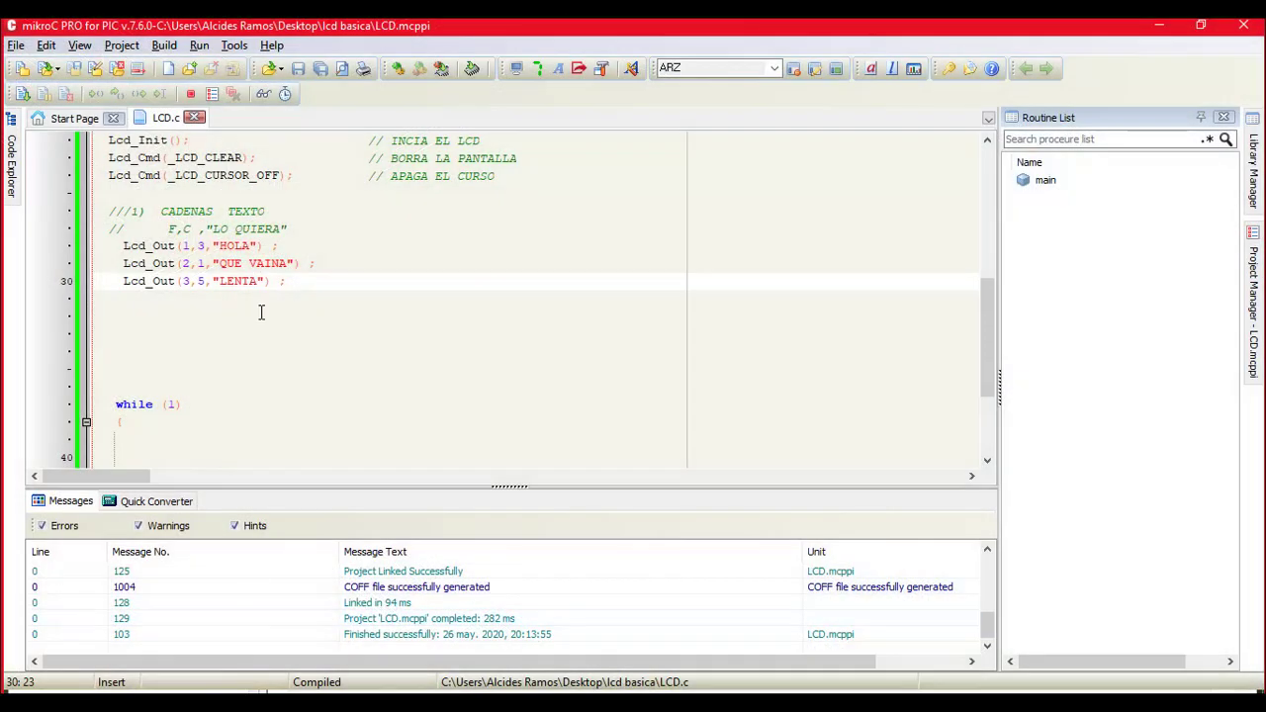
Step: Review the three Lcd_Out calls and the while loop below them in LCD.c
click(203, 248)
key(BackSpace)
text(3)
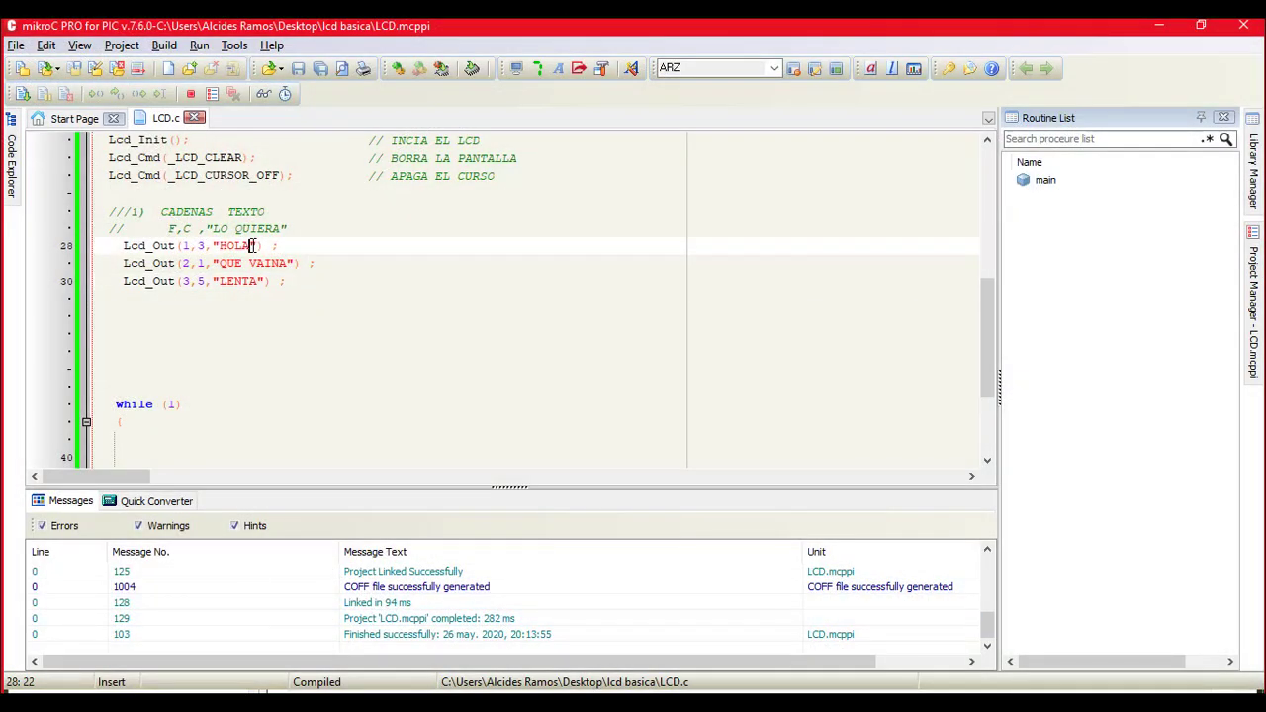
key(Down)
key(Down)
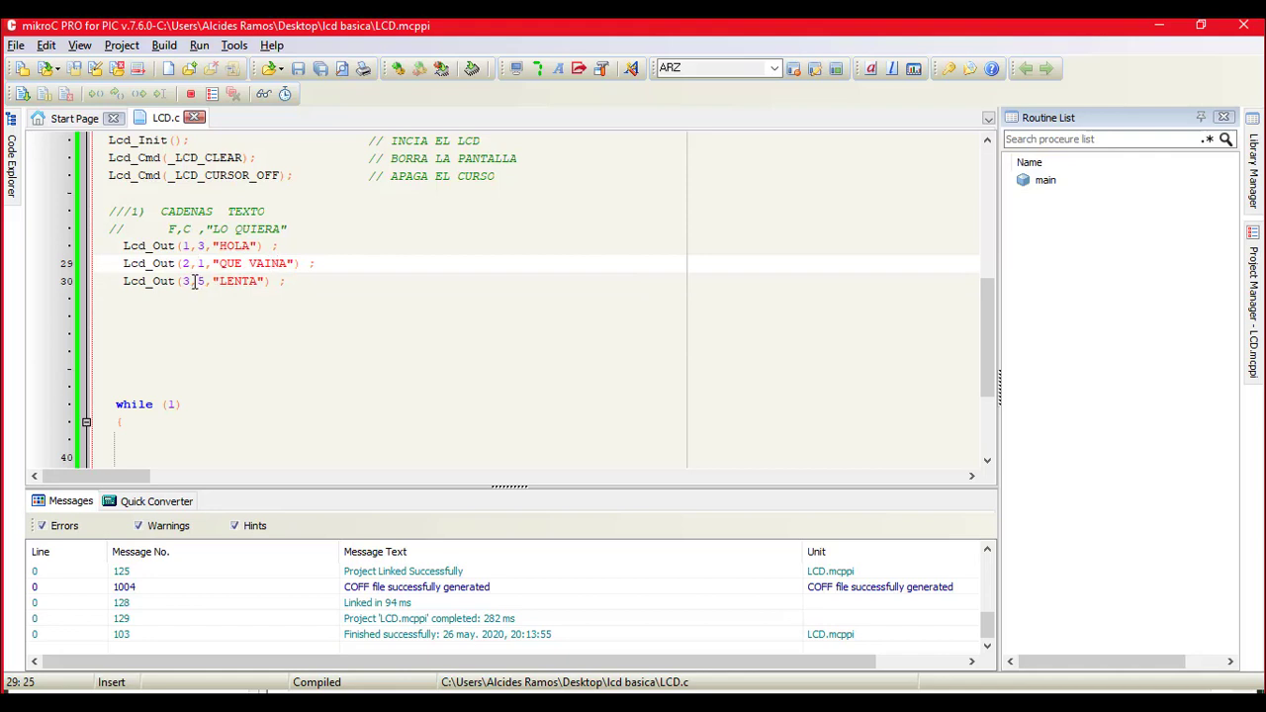
click(293, 282)
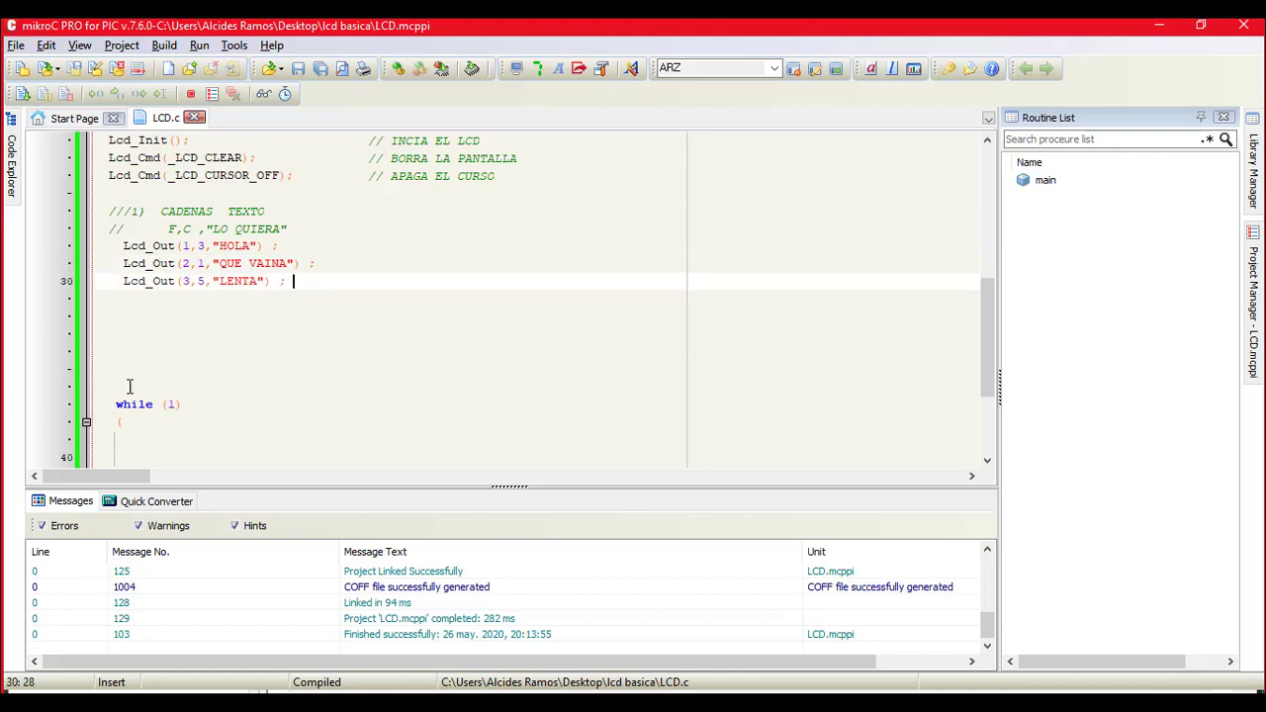
drag(119, 404, 201, 468)
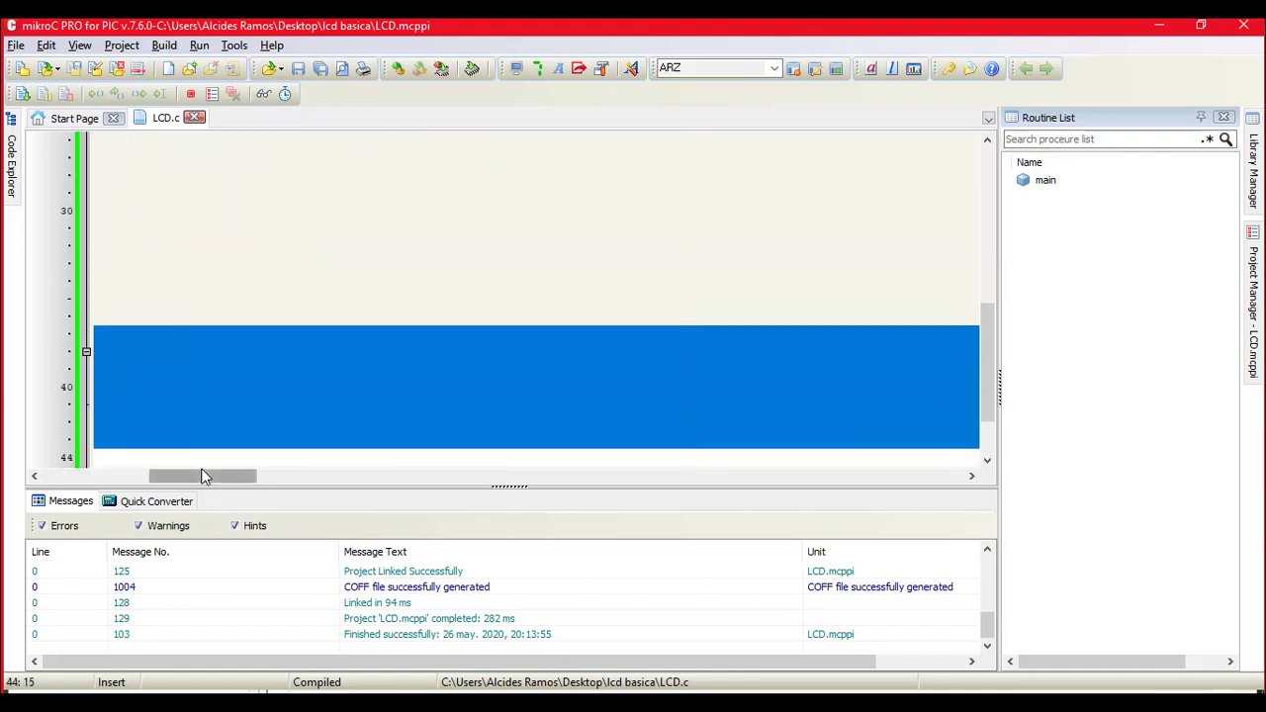
click(200, 290)
key(Page_Up)
key(Page_Up)
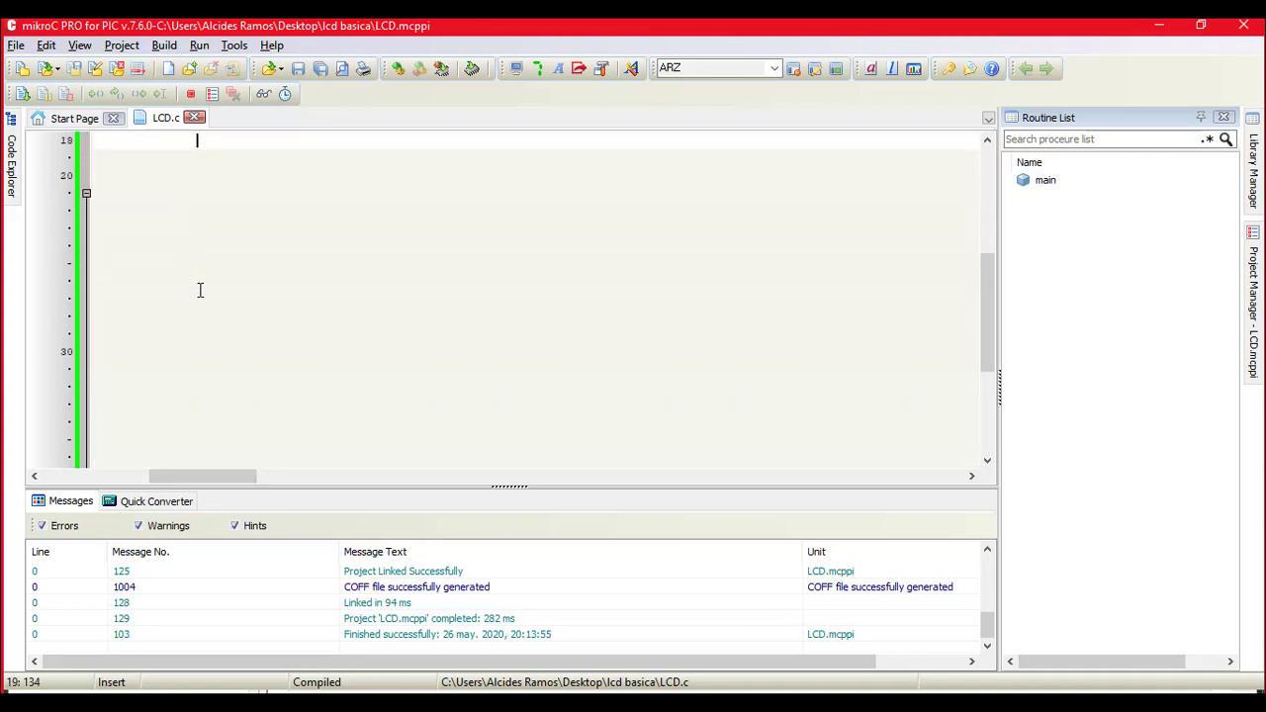
key(Page_Down)
click(69, 476)
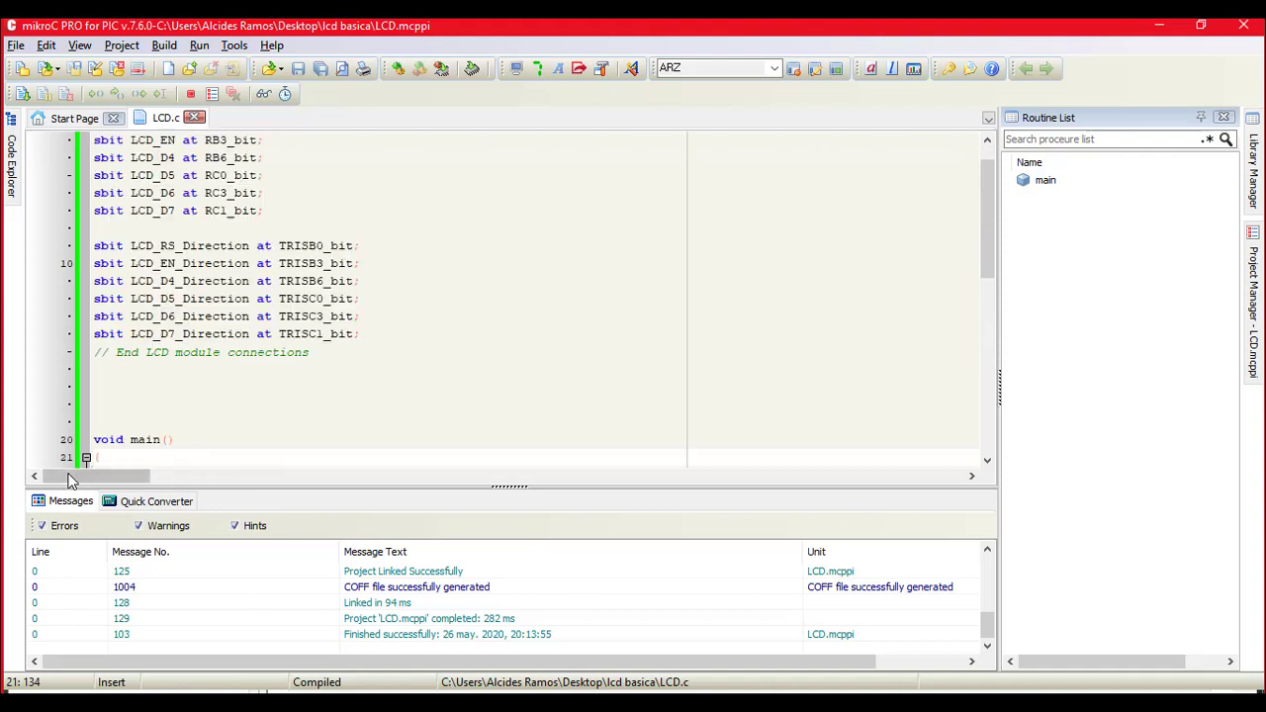
click(136, 334)
scroll(139, 336, down, 7)
click(138, 336)
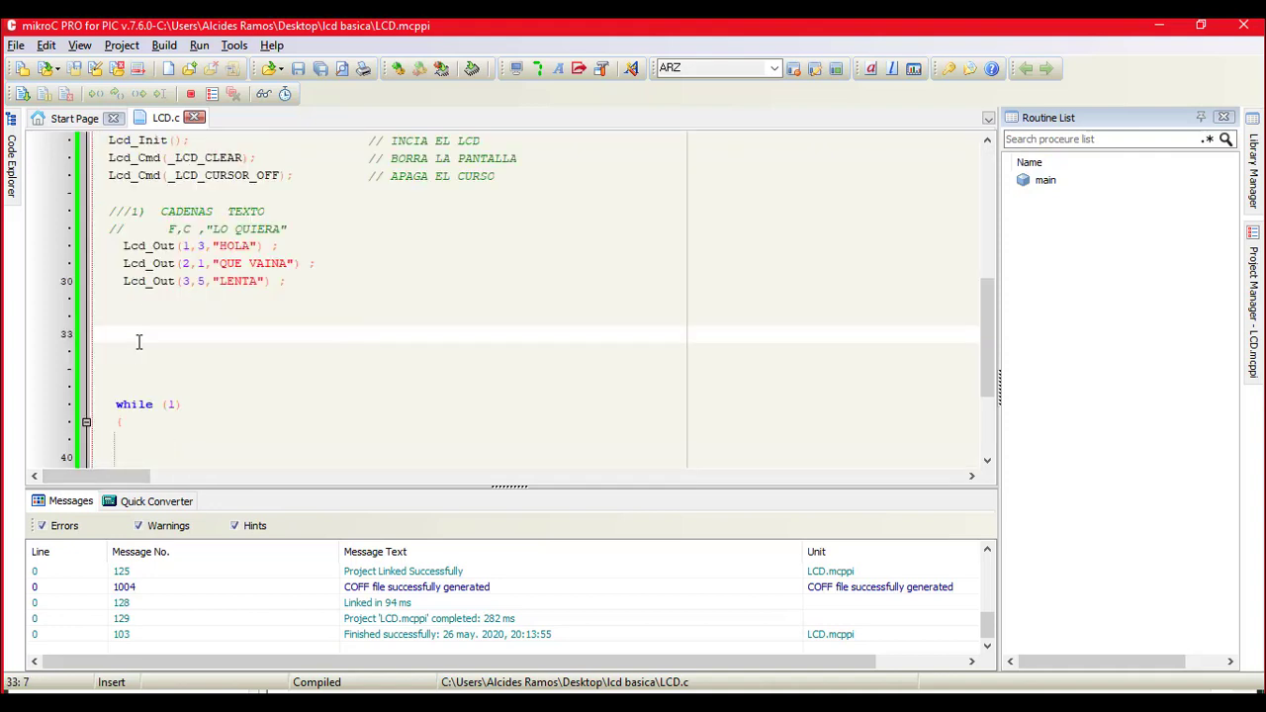
drag(117, 245, 249, 303)
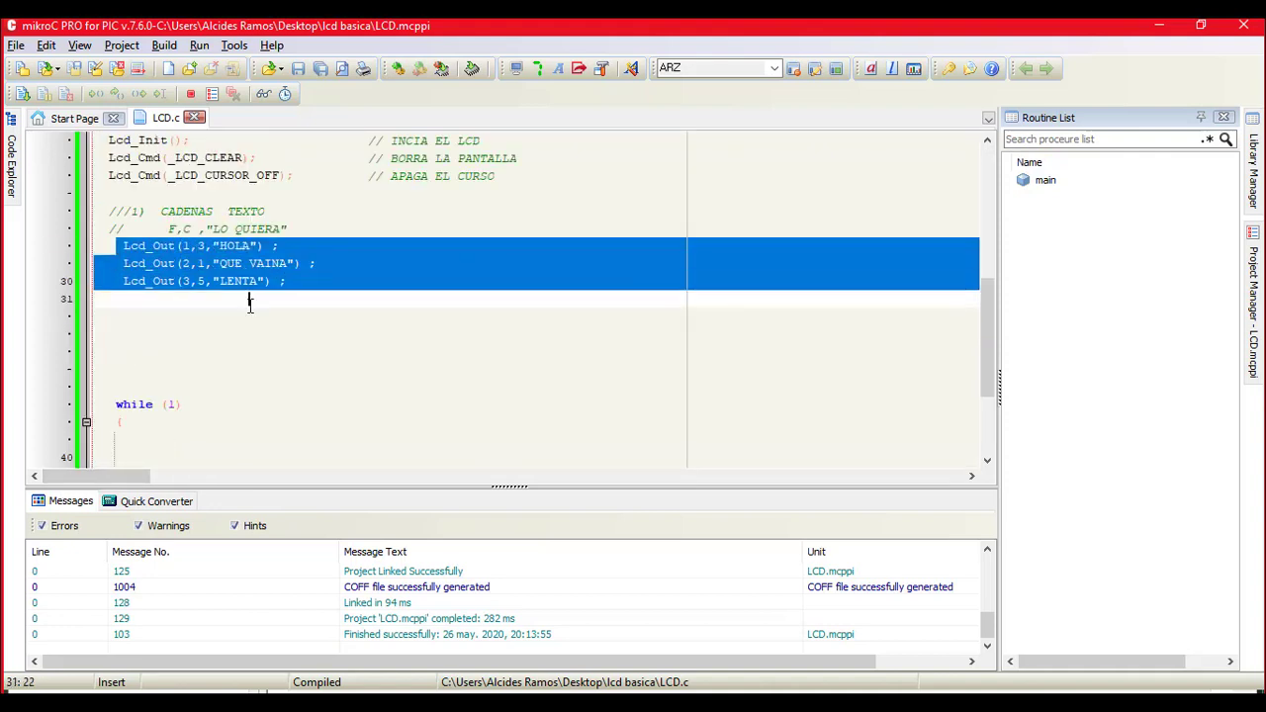
Step: Delete the surplus blank lines between the Lcd_Out calls and the while loop, and build the project
click(197, 329)
key(Delete)
key(Delete)
key(Delete)
key(Delete)
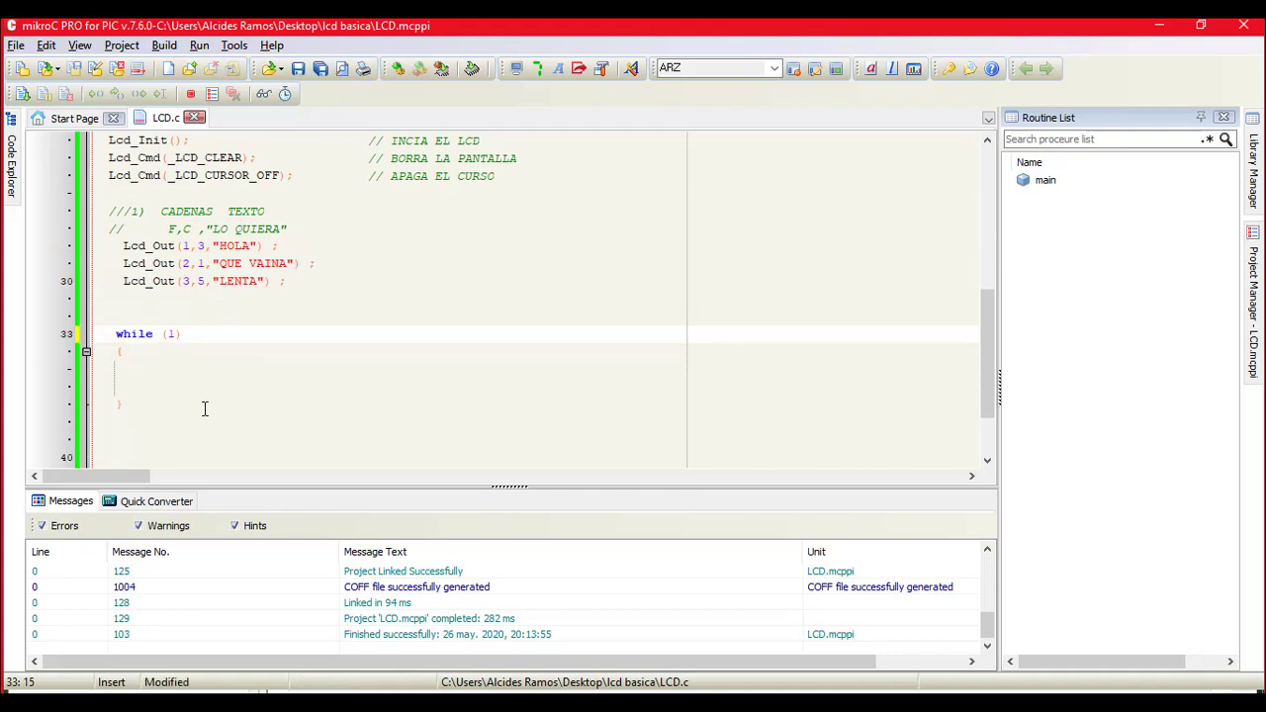
click(398, 66)
Step: Review the LCD initialization commands at the start of main
click(211, 175)
key(Up)
key(Up)
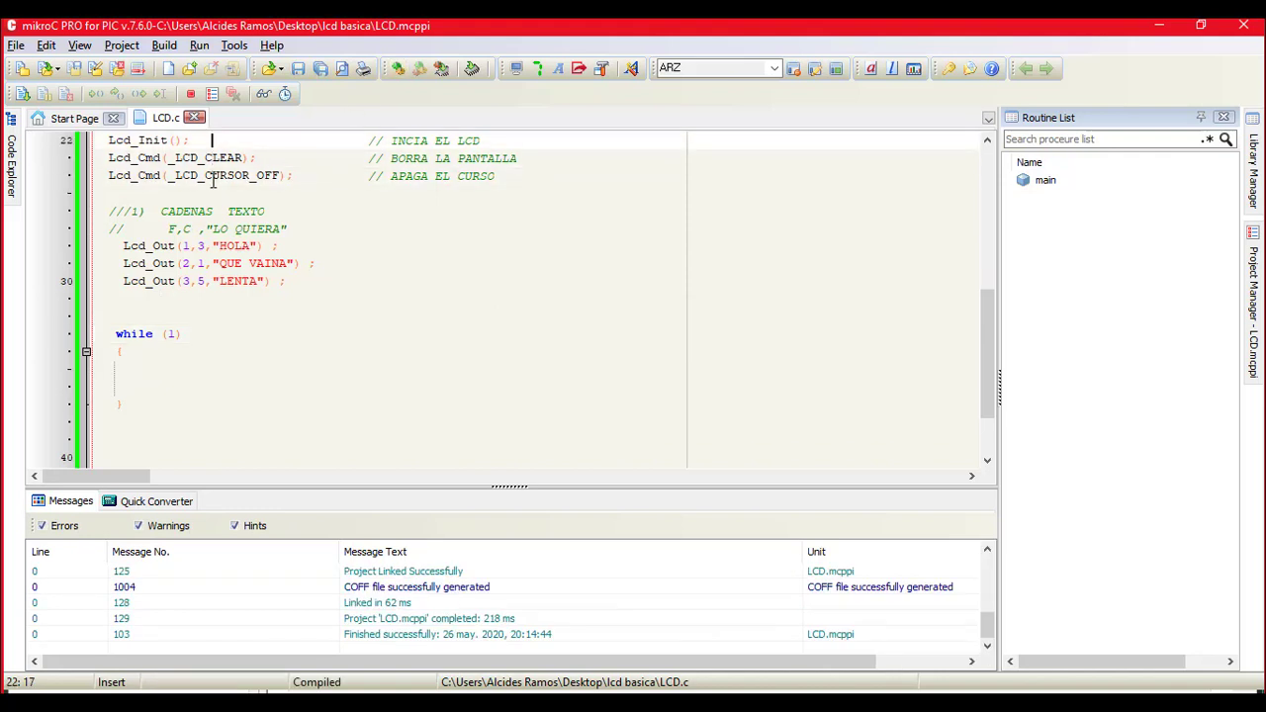
key(Up)
key(Up)
key(Up)
key(Up)
key(Up)
key(Down)
key(Down)
key(Down)
key(Down)
key(Down)
key(Down)
key(Down)
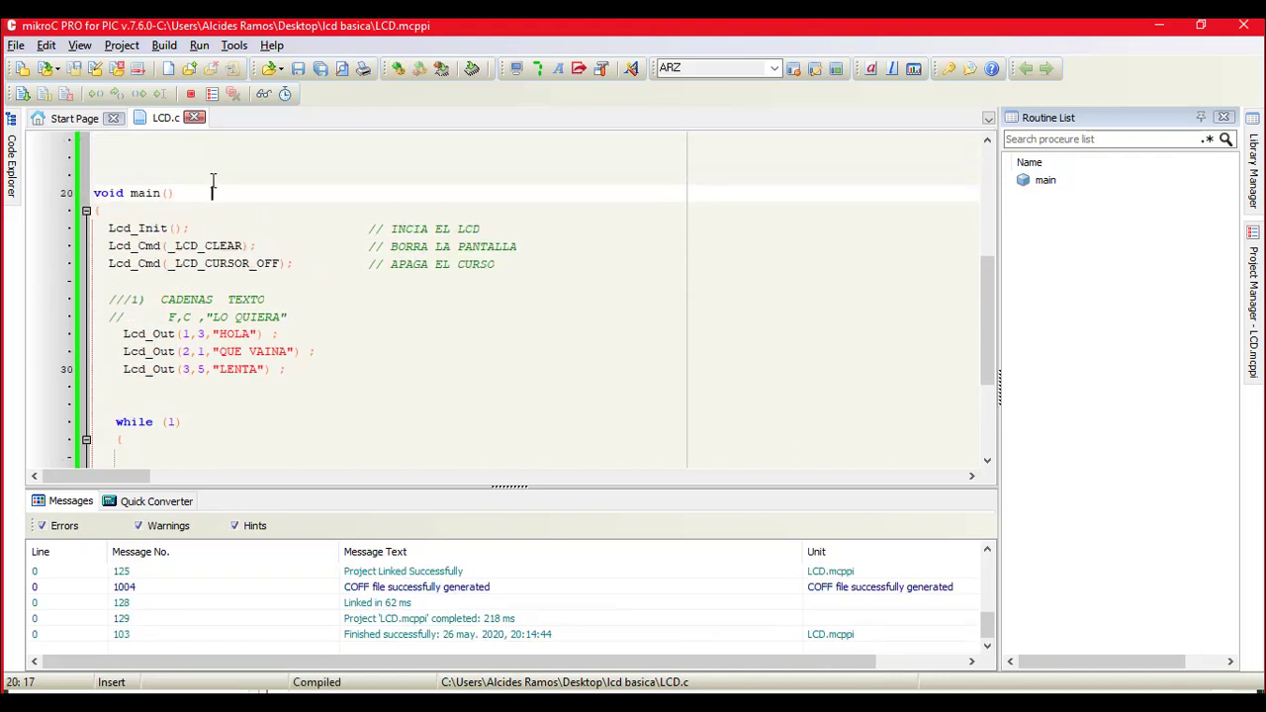
Step: Try to replace the _LCD_CURSOR_OFF argument of Lcd_Cmd with another cursor constant from the code completion
key(Right)
key(Right)
key(Right)
key(Right)
key(Right)
key(Right)
key(Right)
key(Right)
key(Right)
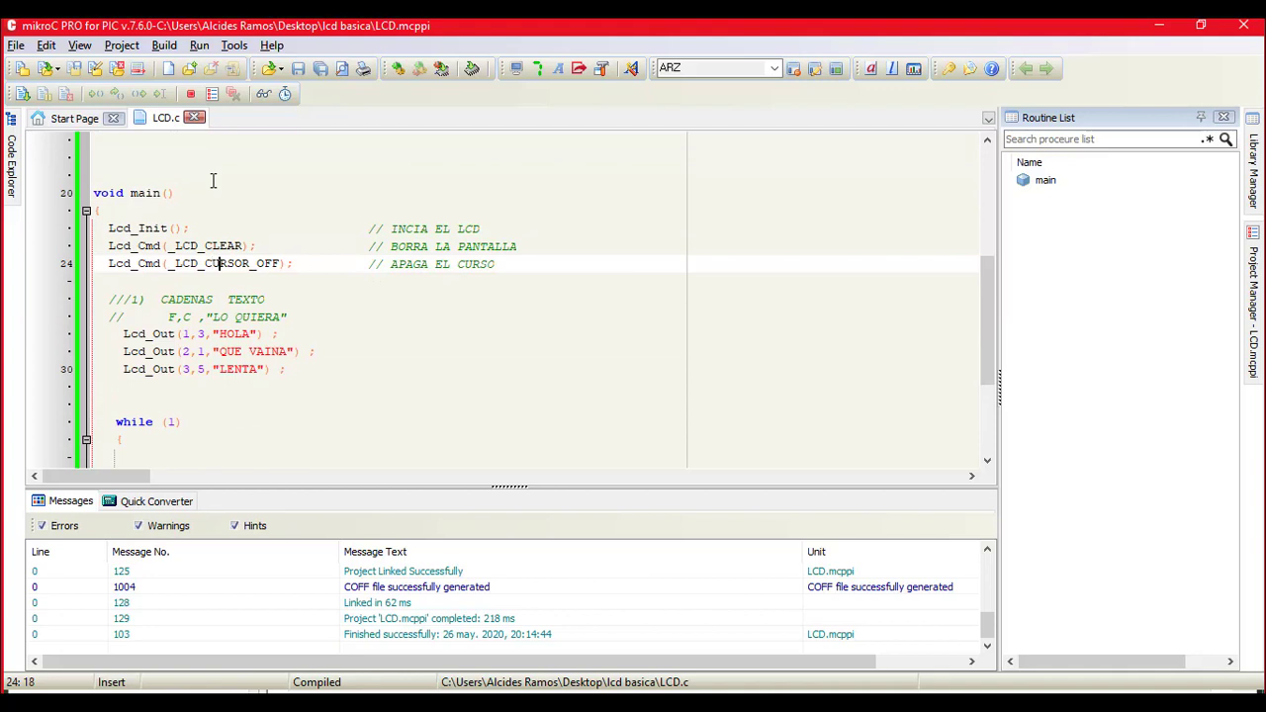
key(BackSpace)
key(BackSpace)
key(BackSpace)
text(C)
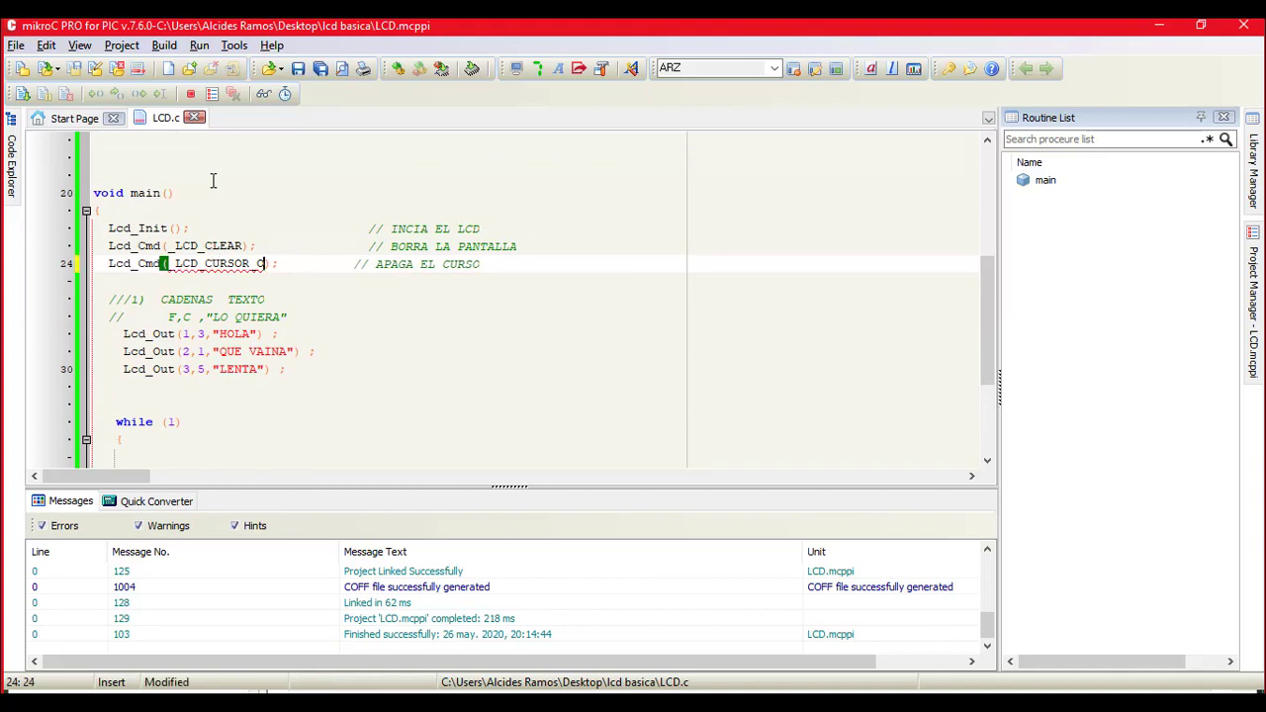
key(ctrl+space)
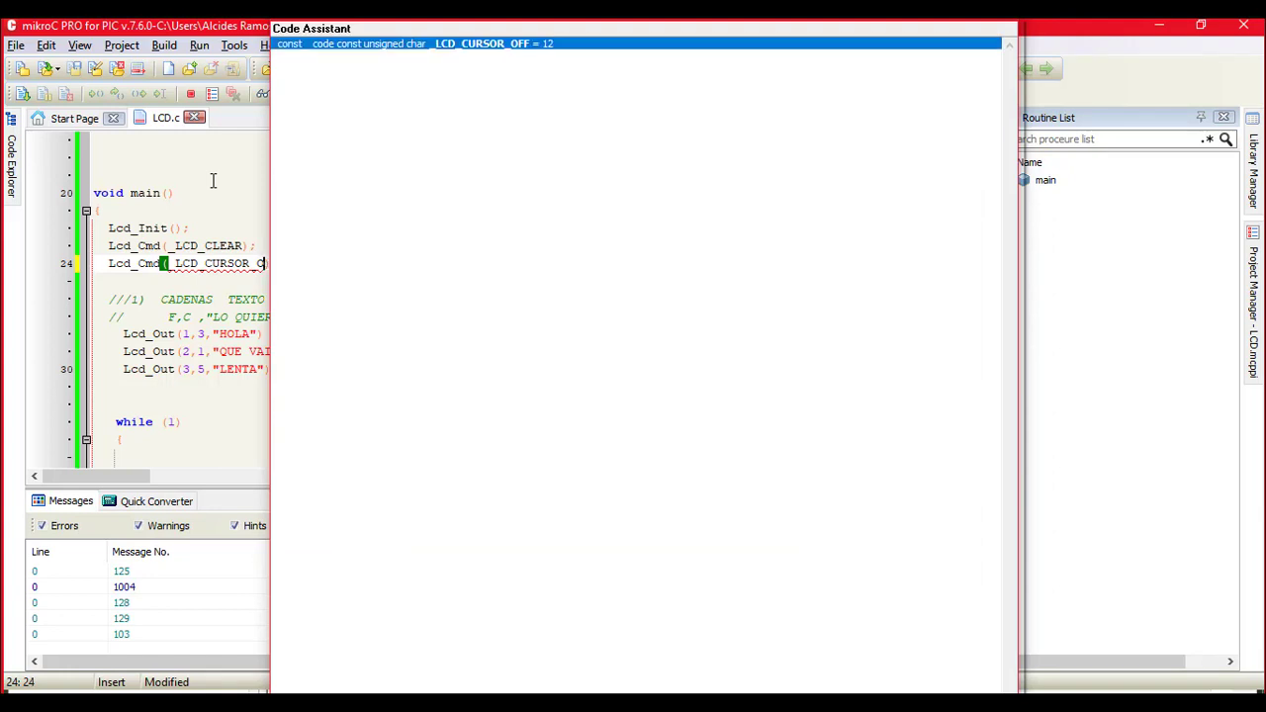
key(BackSpace)
key(Return)
key(BackSpace)
key(BackSpace)
key(BackSpace)
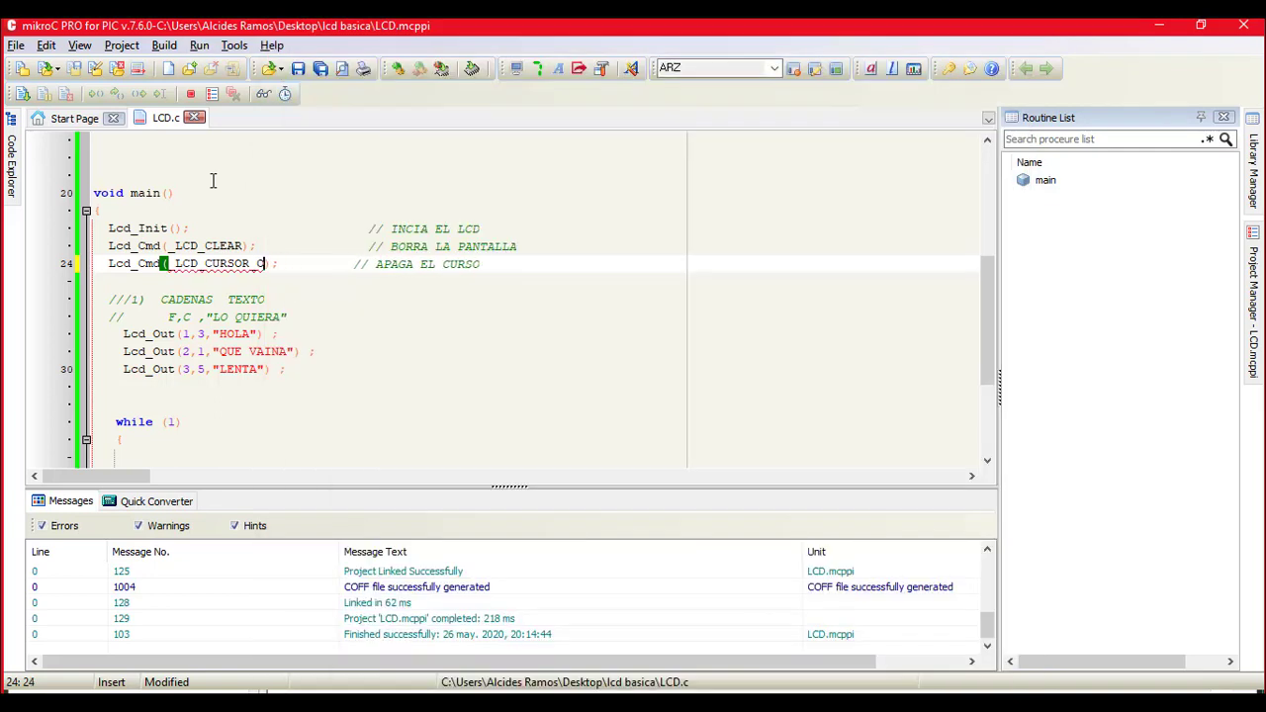
key(BackSpace)
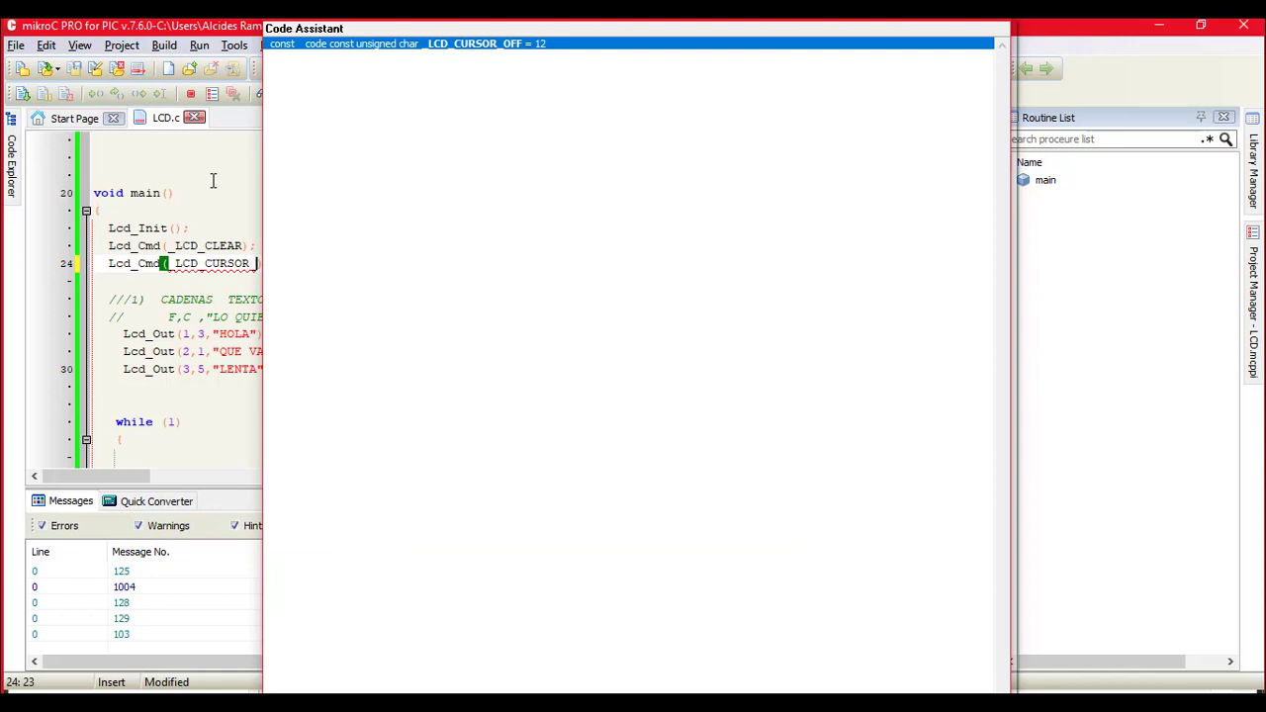
key(Escape)
key(Down)
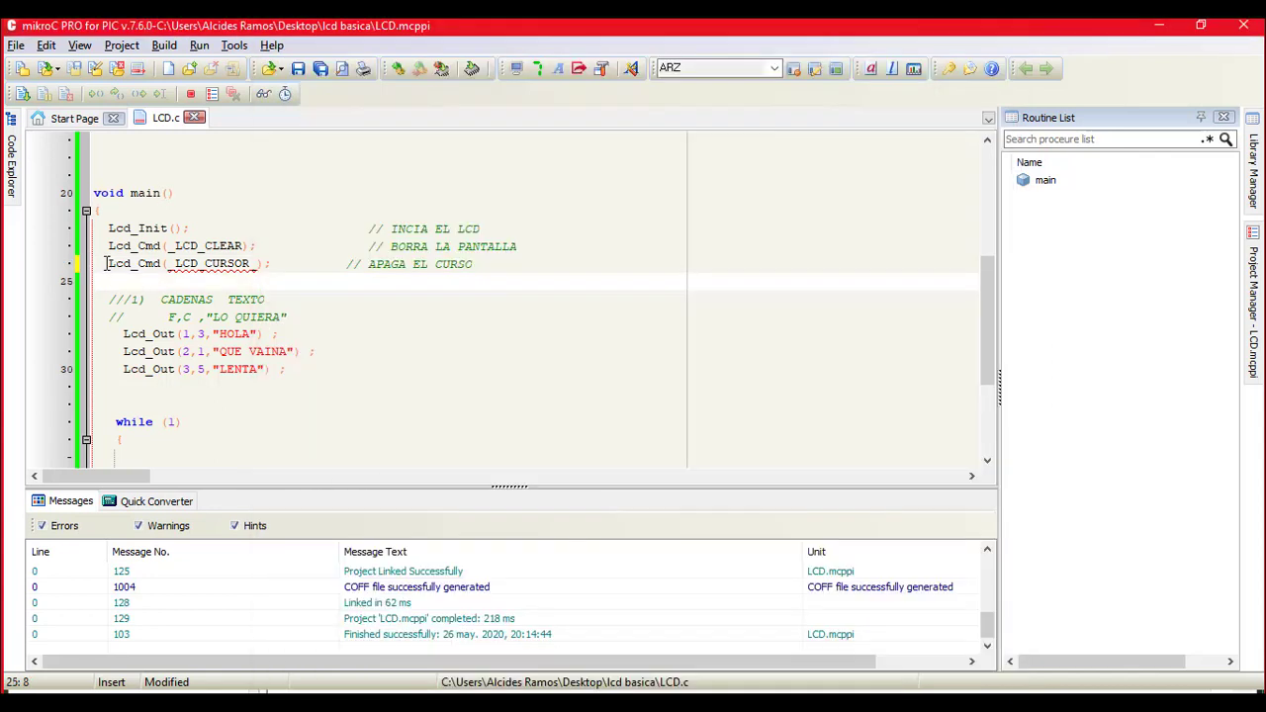
Step: Undo the edits to the cursor command's argument so it reads _LCD_CURSOR_OFF
key(ctrl+z)
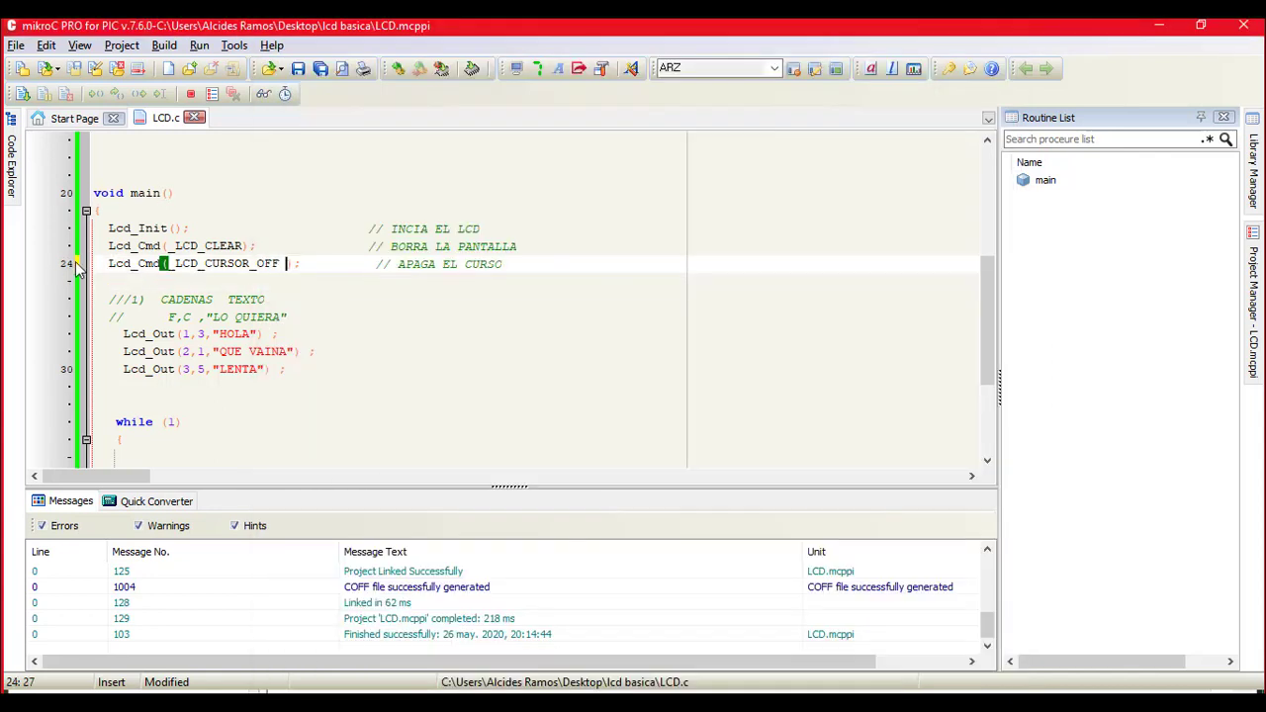
key(ctrl+z)
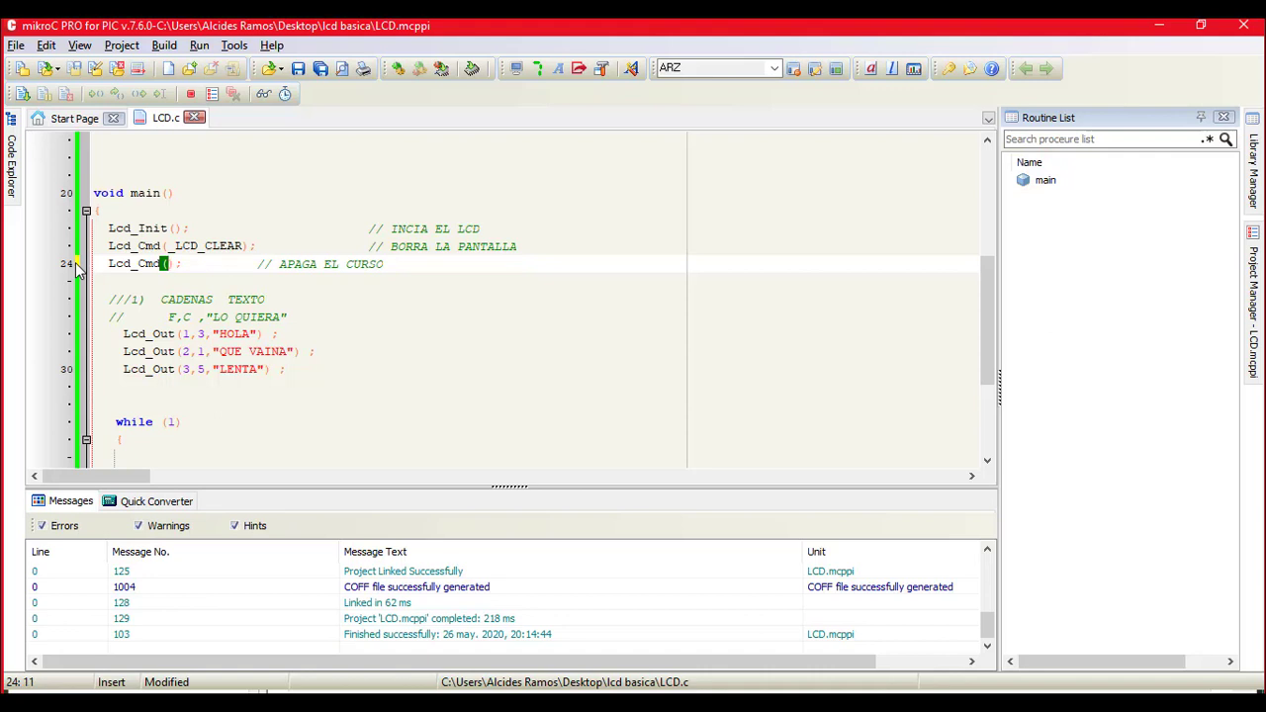
key(ctrl+shift+z)
Step: Comment out the Lcd_Cmd(_LCD_CURSOR_OFF) line and build the project
click(103, 265)
text(//)
click(395, 74)
Step: Switch to Proteus, set the PIC16F877A's processor clock frequency to 4MHz and load LCD.hex as its program file
key(alt+Tab)
double_click(598, 589)
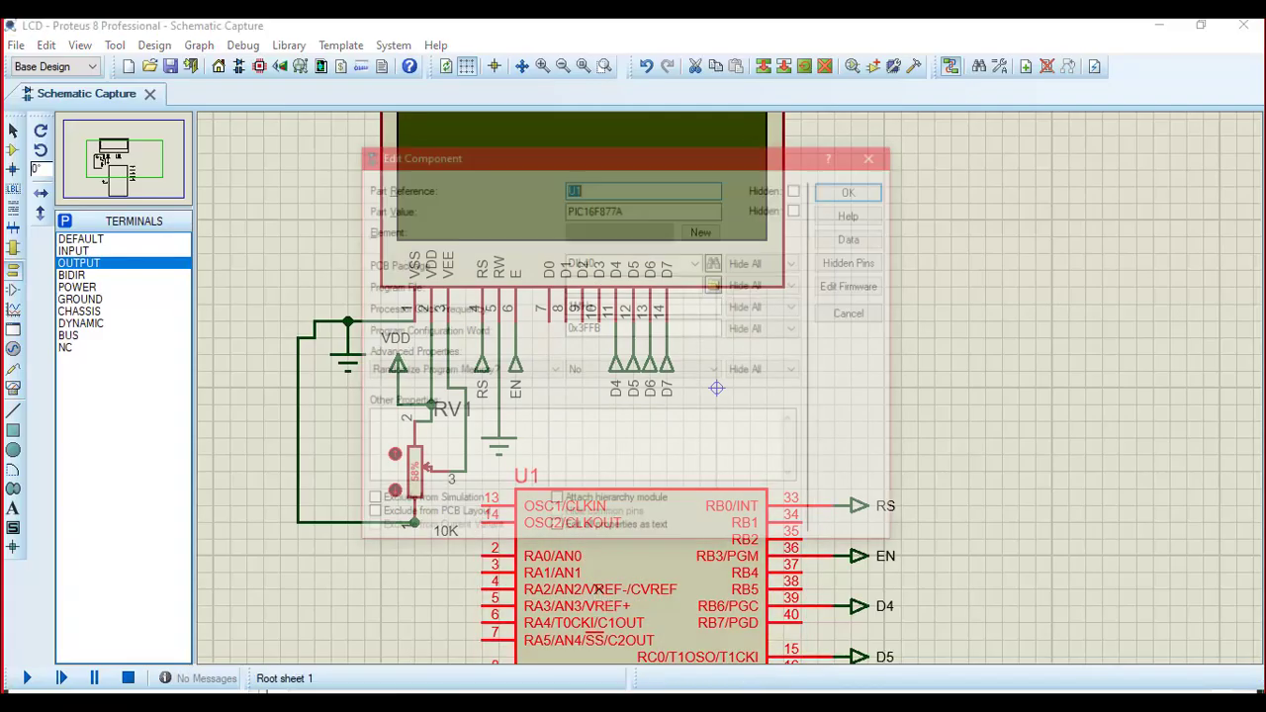
click(576, 301)
key(BackSpace)
text(4MHz)
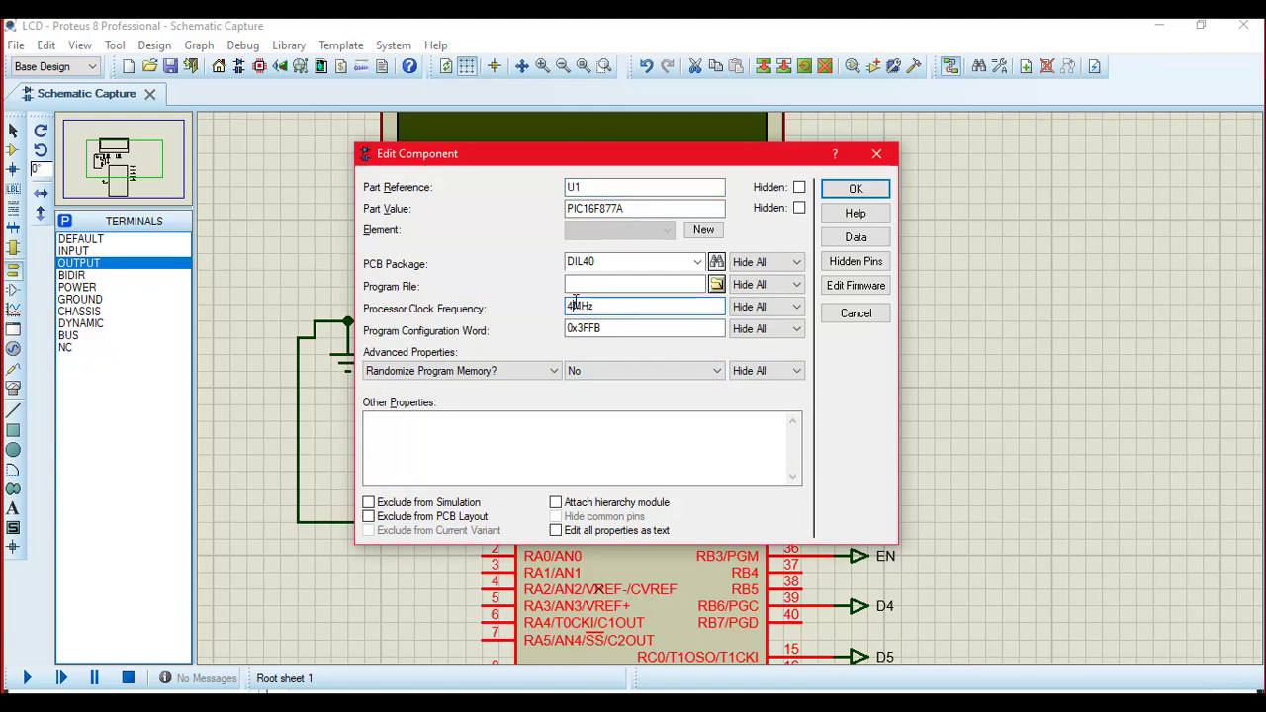
click(716, 284)
click(498, 247)
double_click(498, 247)
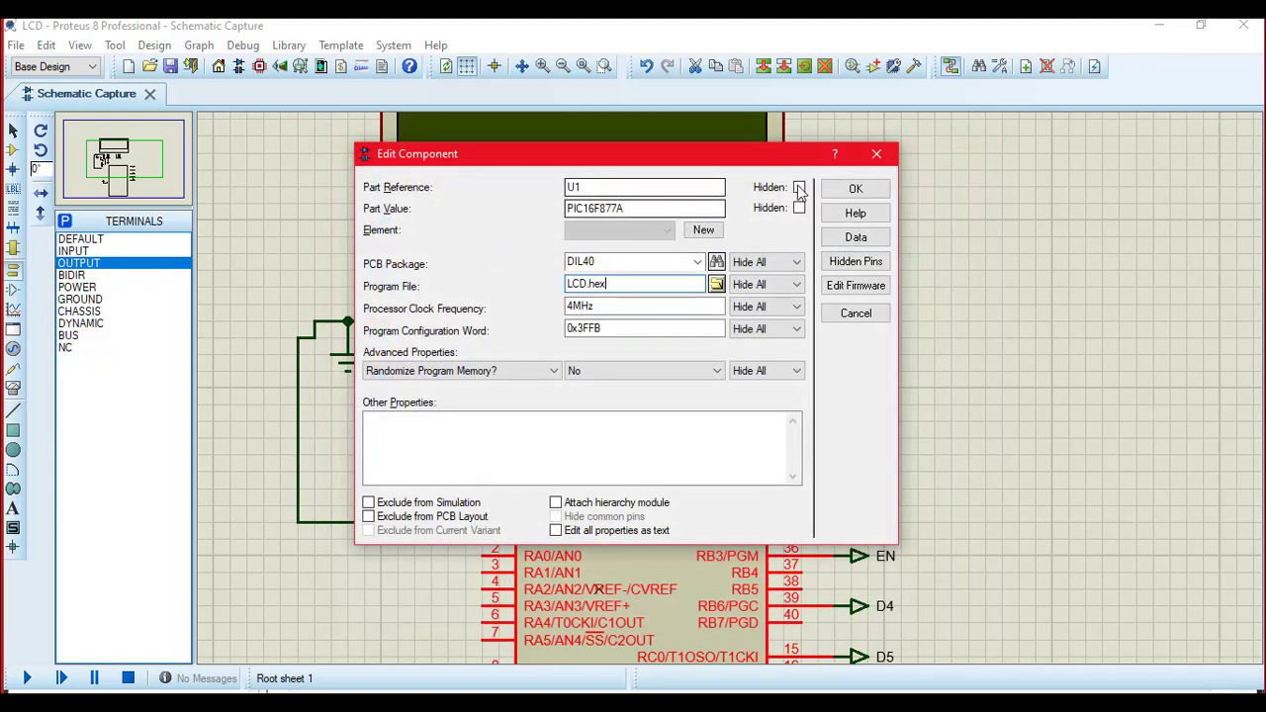
click(857, 187)
Step: Run the simulation to check the text and cursor on the LCD, and stop it
click(153, 170)
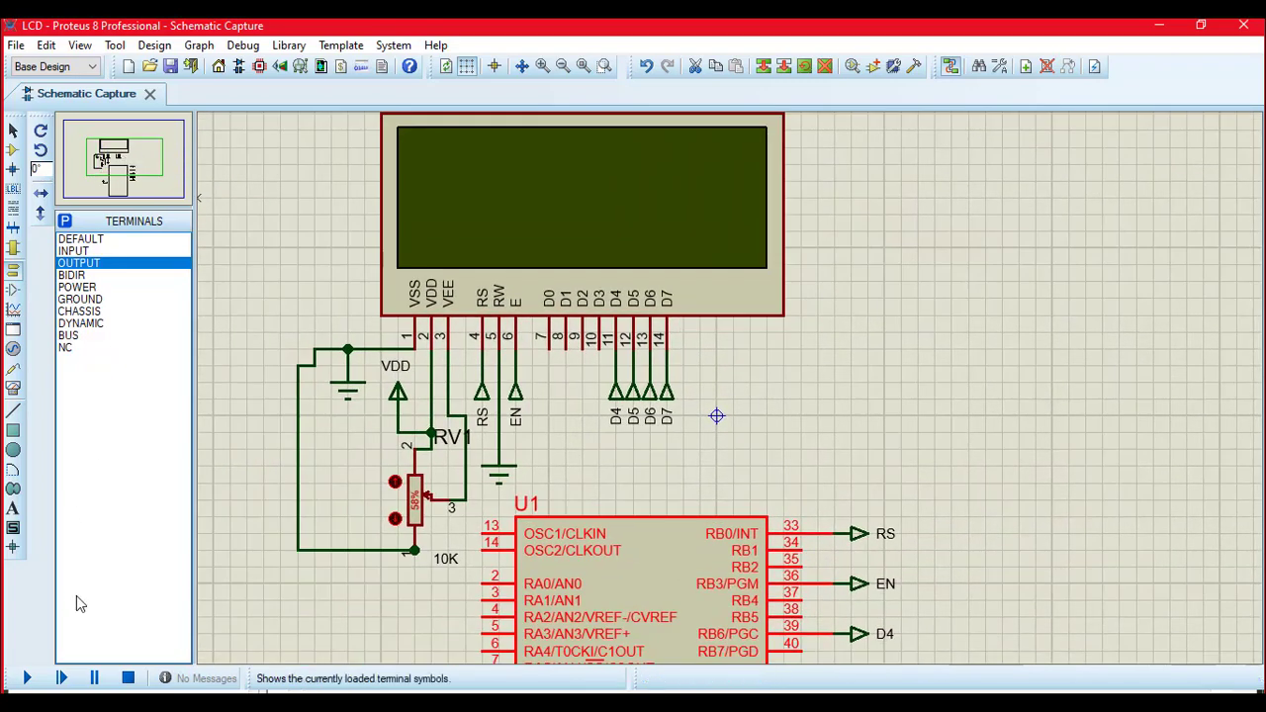
click(27, 679)
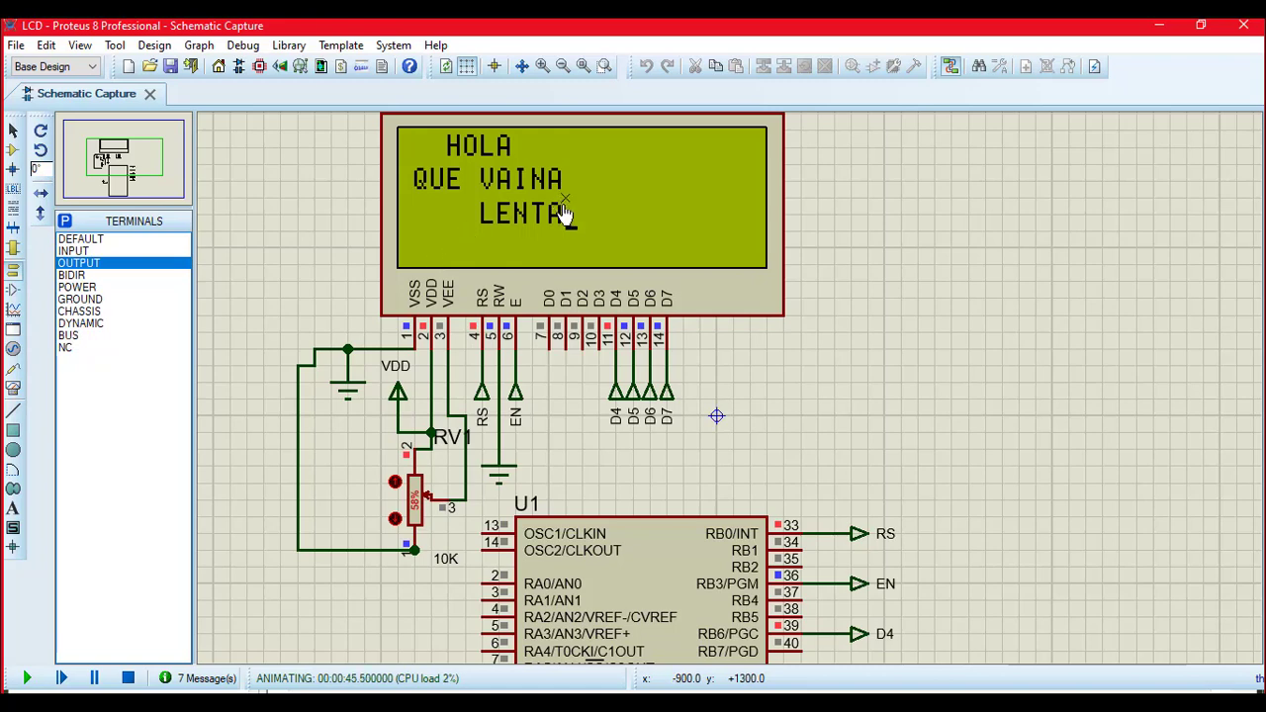
click(129, 679)
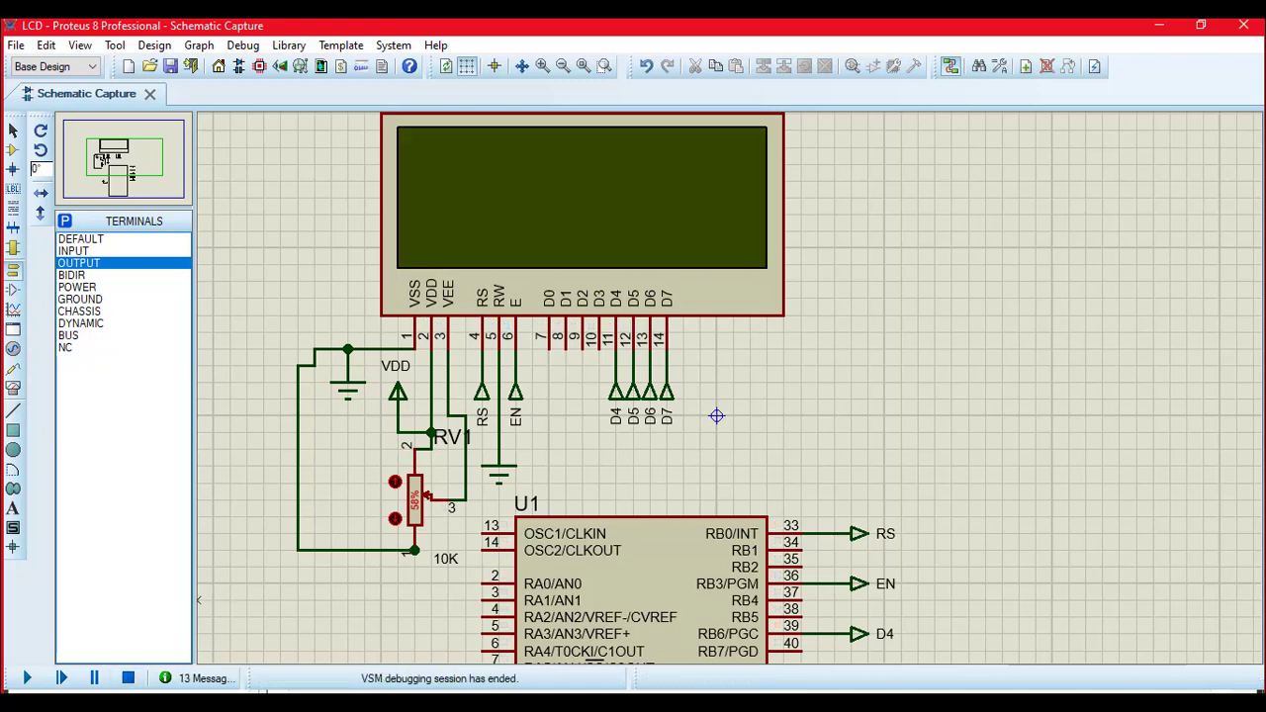
Step: Return to mikroC, uncomment the Lcd_Cmd(_LCD_CURSOR_OFF) line and rebuild the project
click(268, 645)
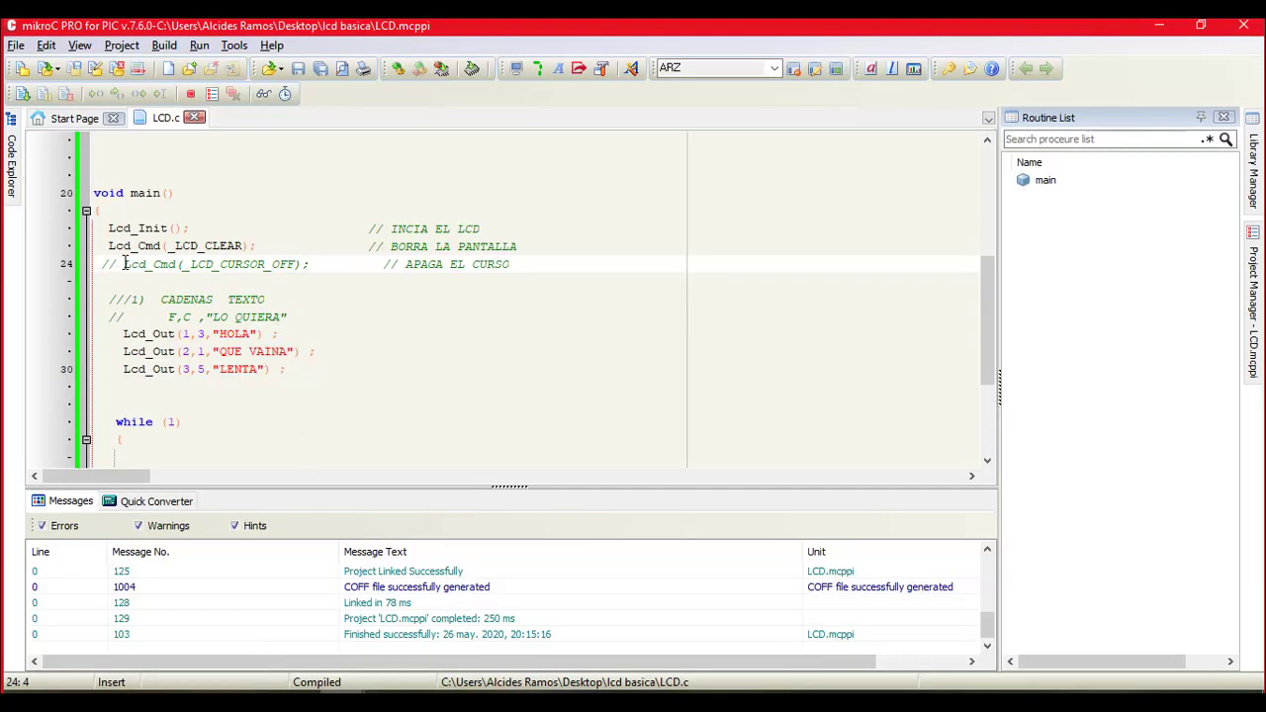
key(BackSpace)
key(BackSpace)
click(426, 74)
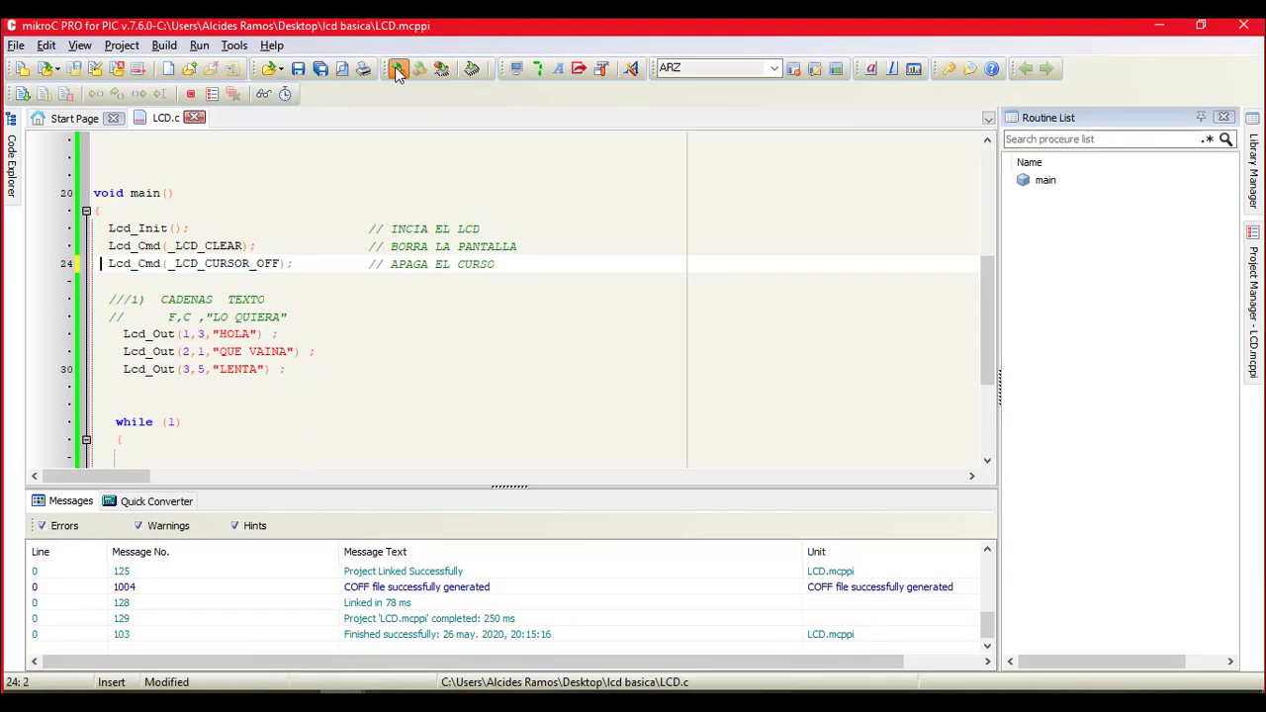
Step: Switch to Proteus and run the simulation to check the LCD with the cursor-off command active
key(alt+Tab)
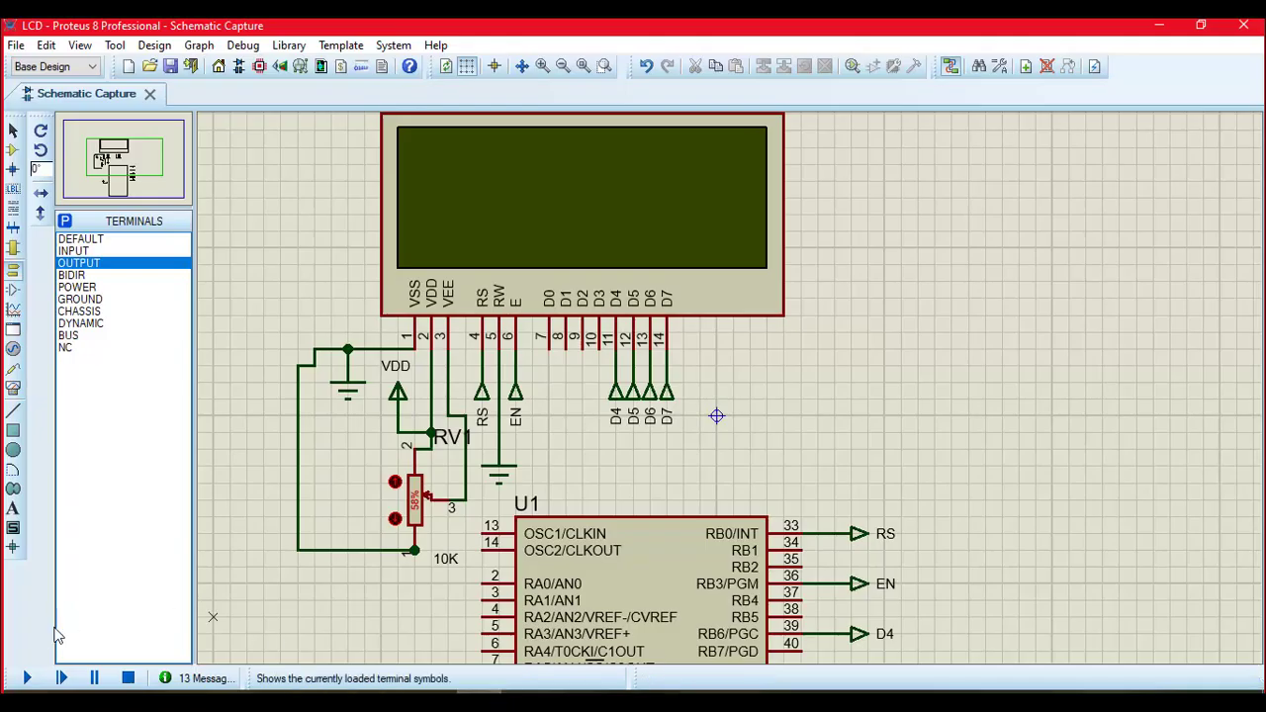
click(27, 678)
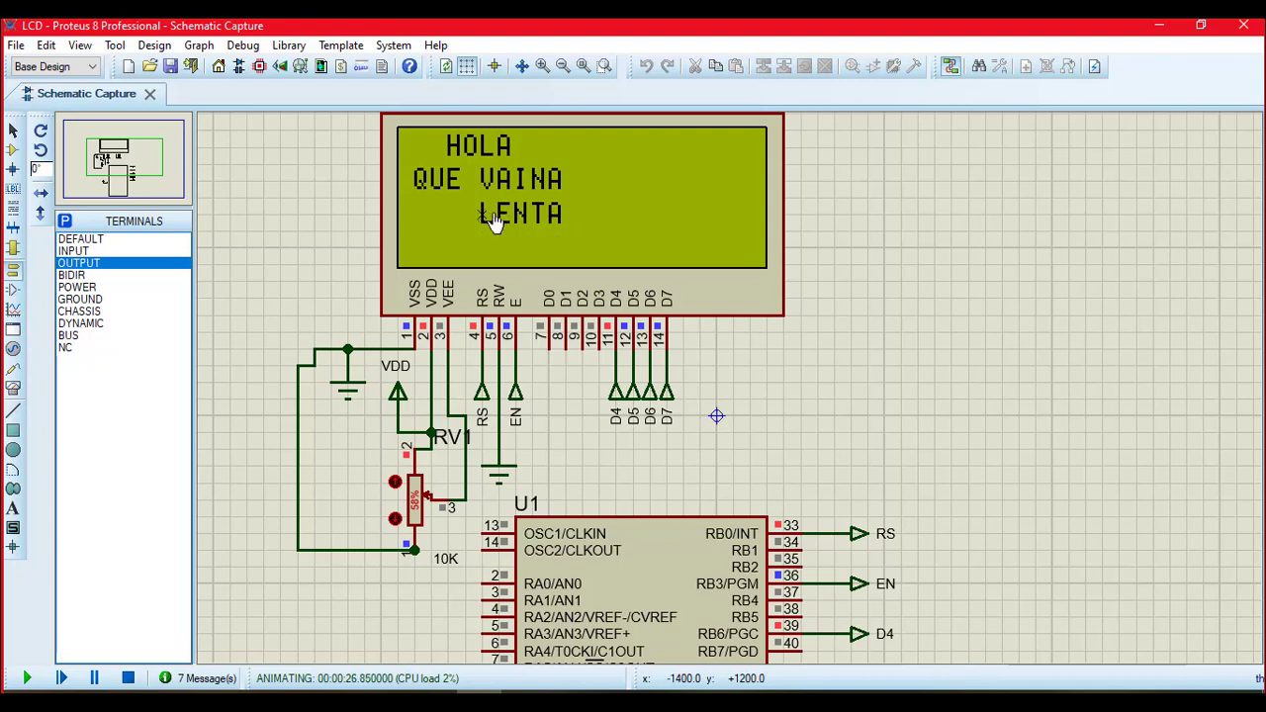
click(569, 222)
Step: Open Notepad, enter the sample text "XJKSJSAJKJSJ" at enlarged zoom to show a text cursor, and close it without saving
key(super)
click(438, 311)
scroll(486, 295, up, 20)
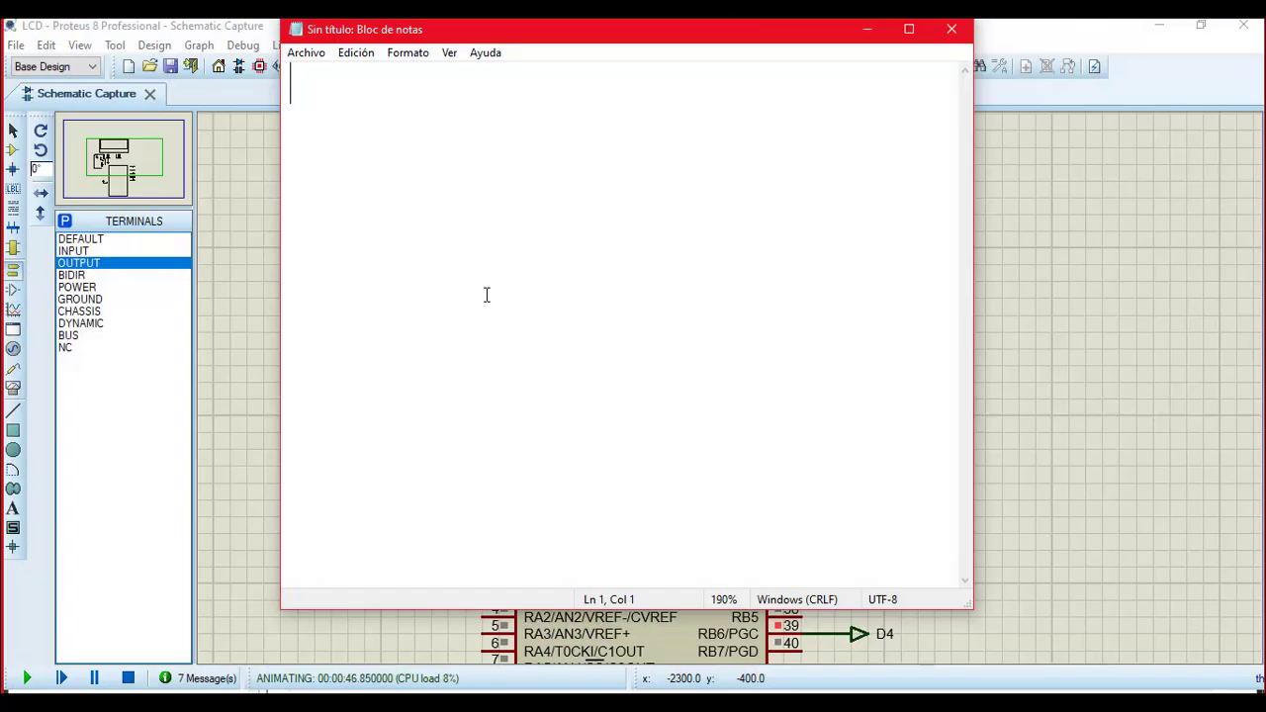
text(XJKSJSAJKJSJ)
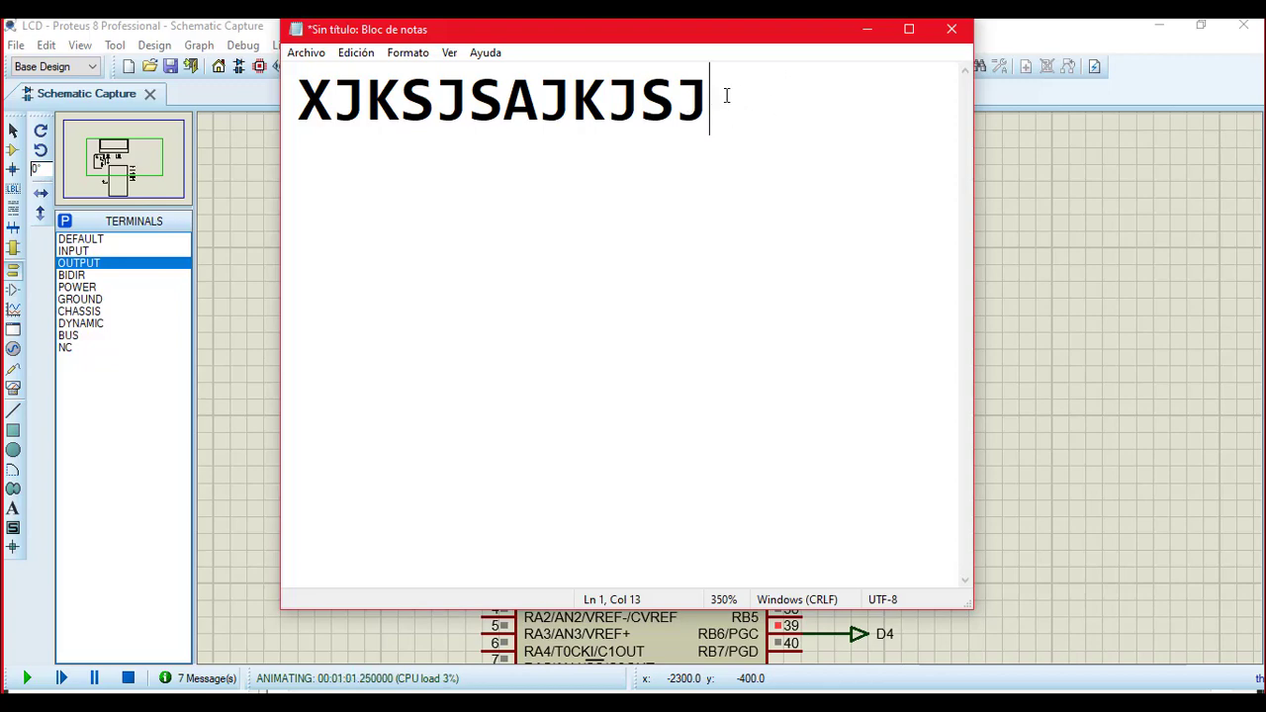
drag(713, 96, 297, 99)
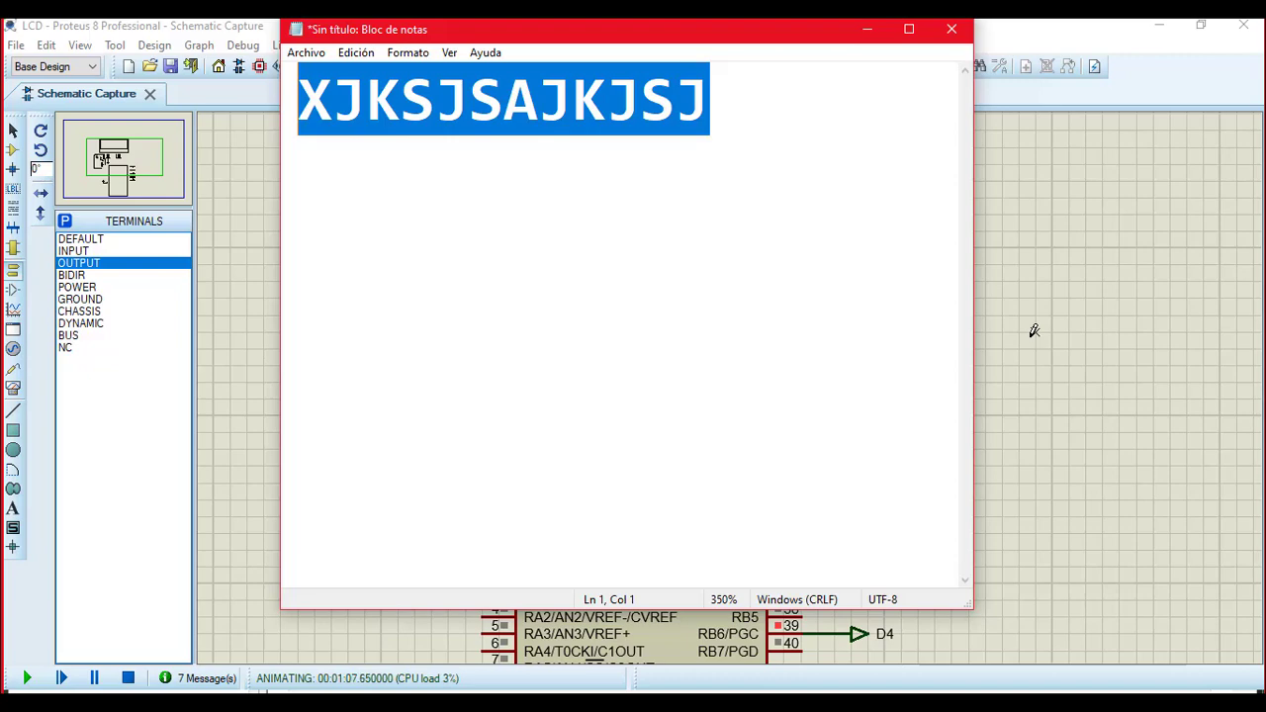
click(952, 30)
click(667, 362)
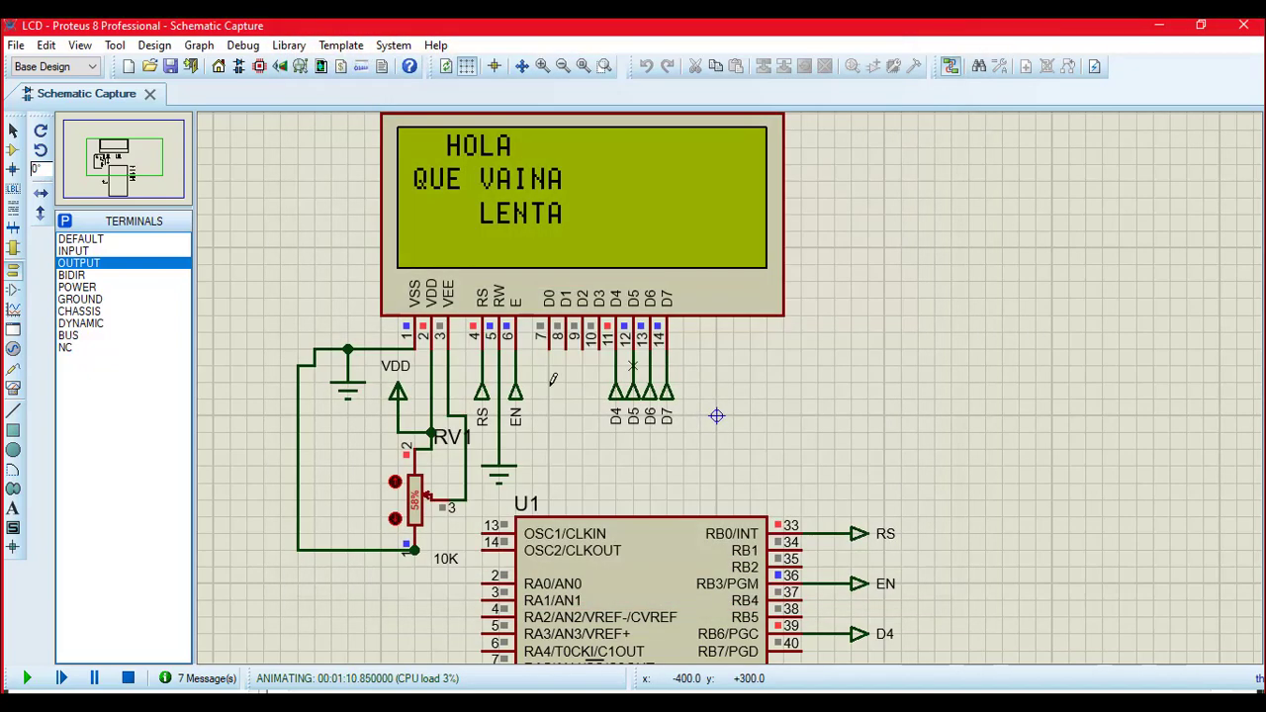
Step: Stop the LCD simulation and switch back to the LCD.c code in mikroC
click(127, 679)
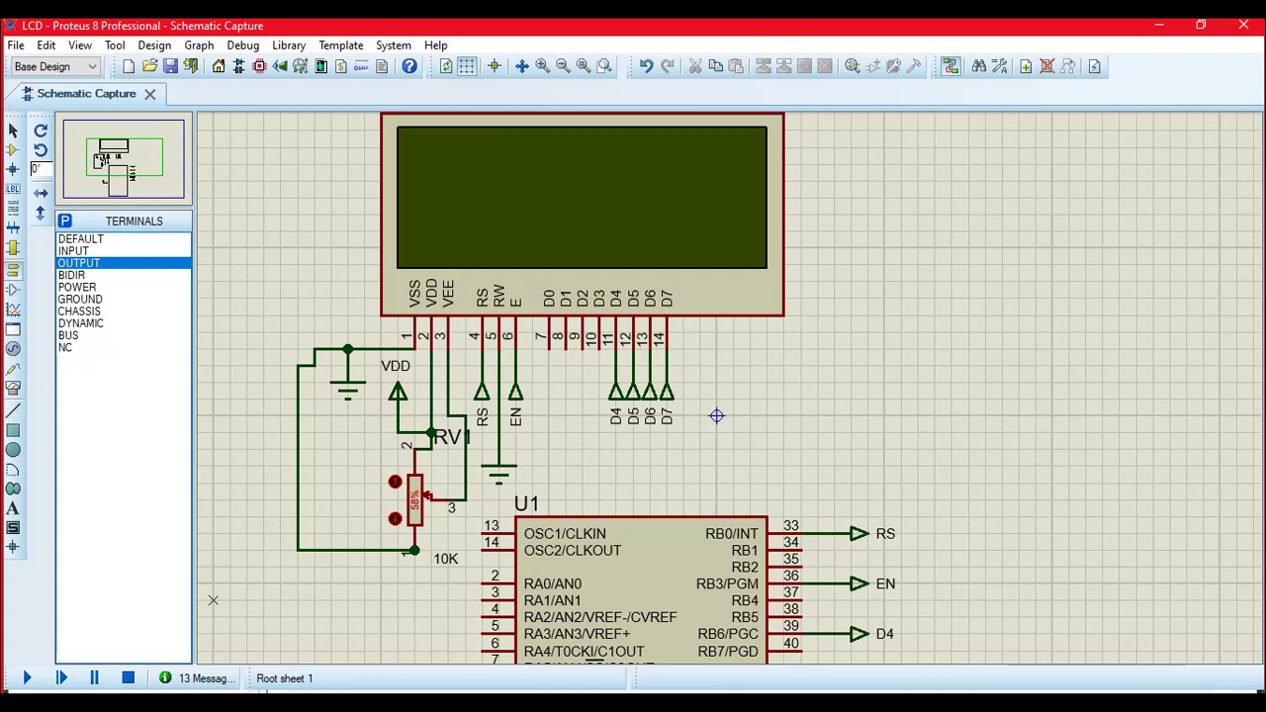
click(255, 626)
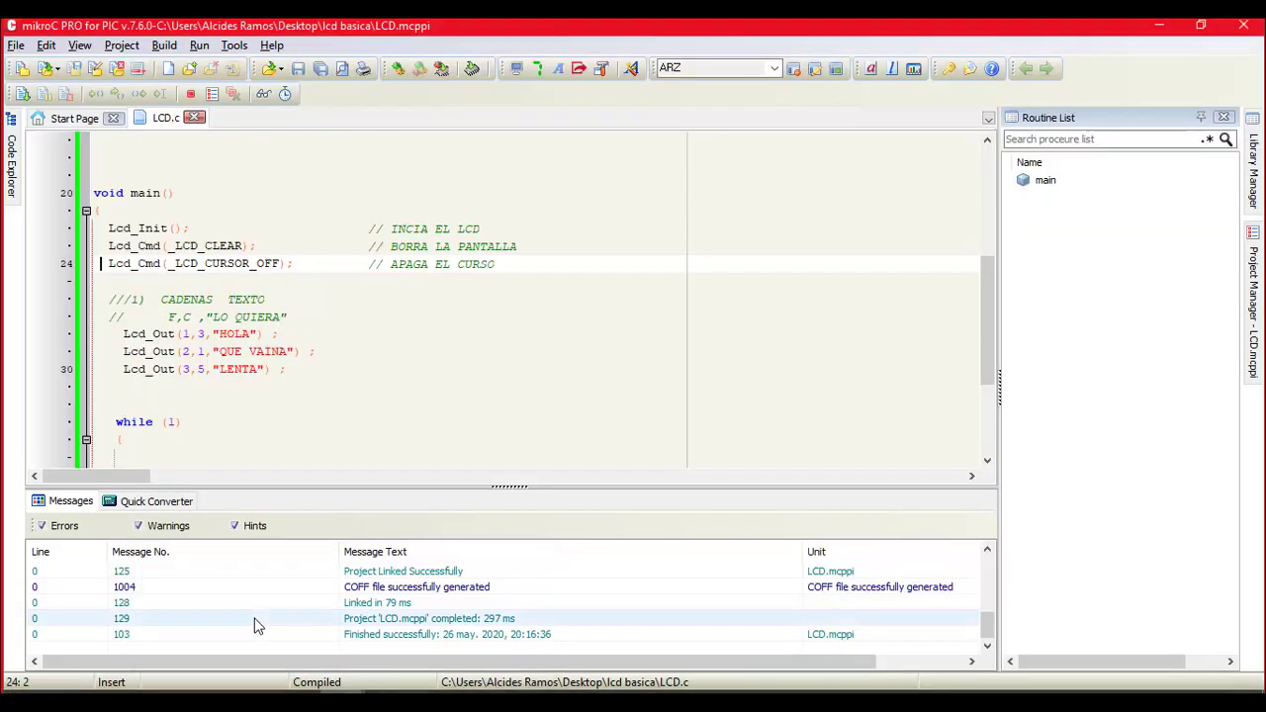
click(295, 371)
key(Return)
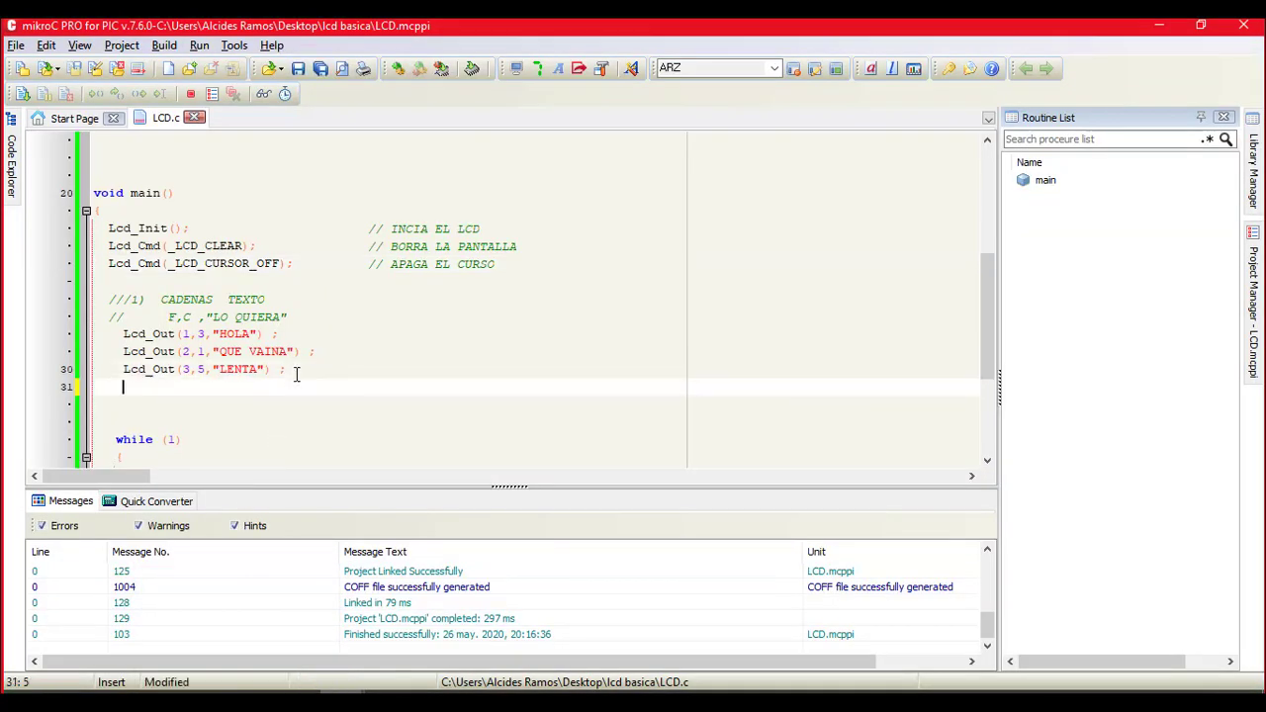
text(LCD)
key(BackSpace)
key(BackSpace)
key(BackSpace)
Step: Switch to the mikroC help window and find the Available Lcd Commands table in the Lcd Library topic
click(341, 701)
click(440, 633)
click(492, 449)
scroll(492, 449, up, 10)
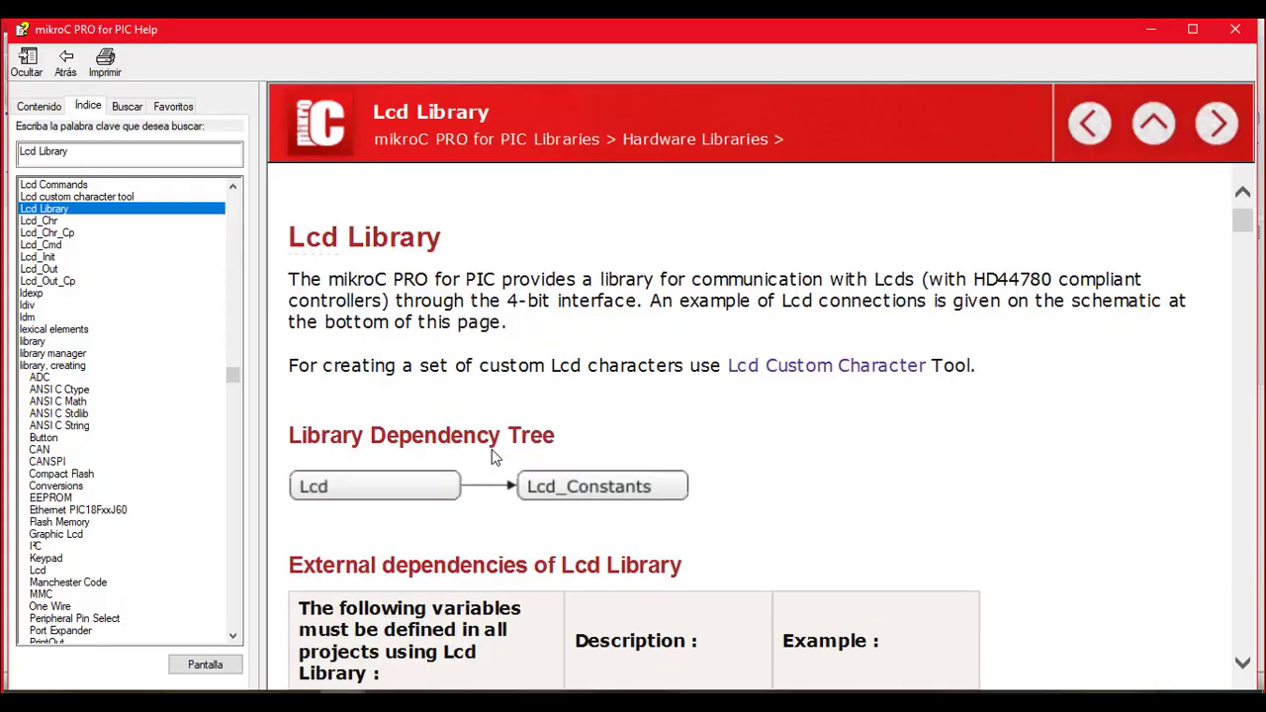
scroll(492, 451, down, 15)
scroll(492, 450, down, 20)
scroll(492, 449, up, 4)
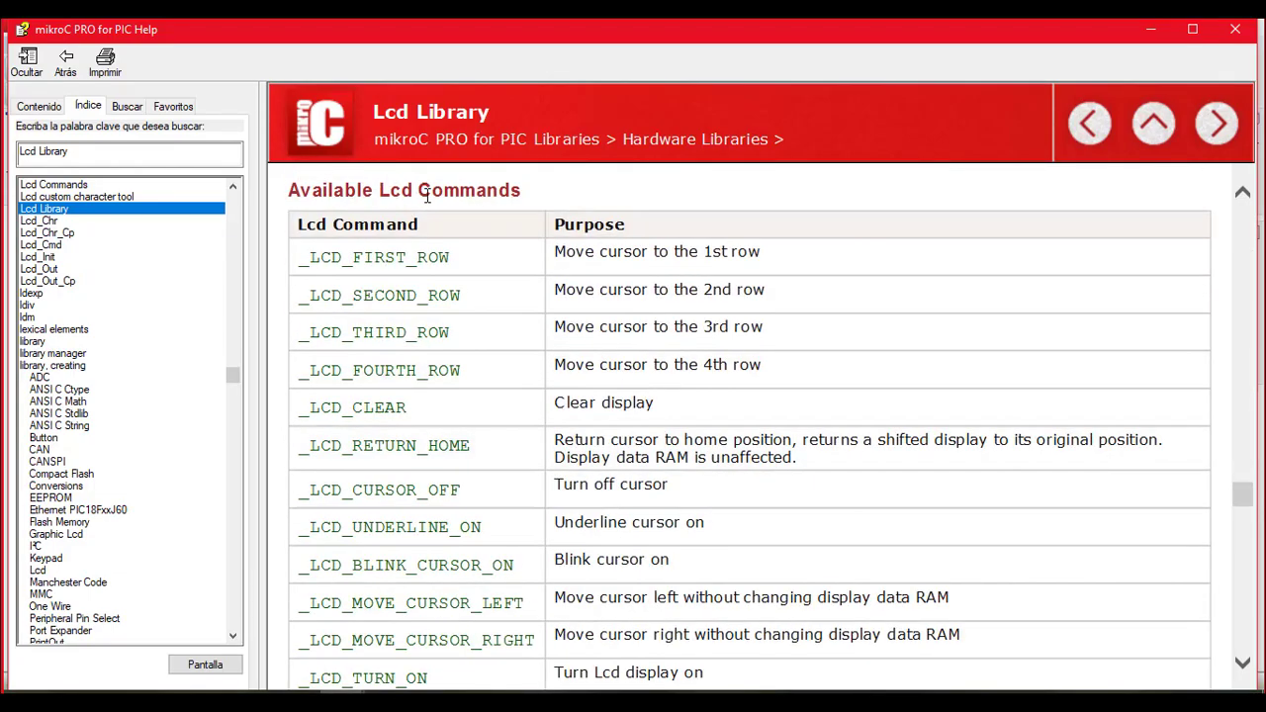
Step: Examine the available LCD commands, including _LCD_SHIFT_LEFT and _LCD_SHIFT_RIGHT, and return to the LCD.c code
double_click(524, 195)
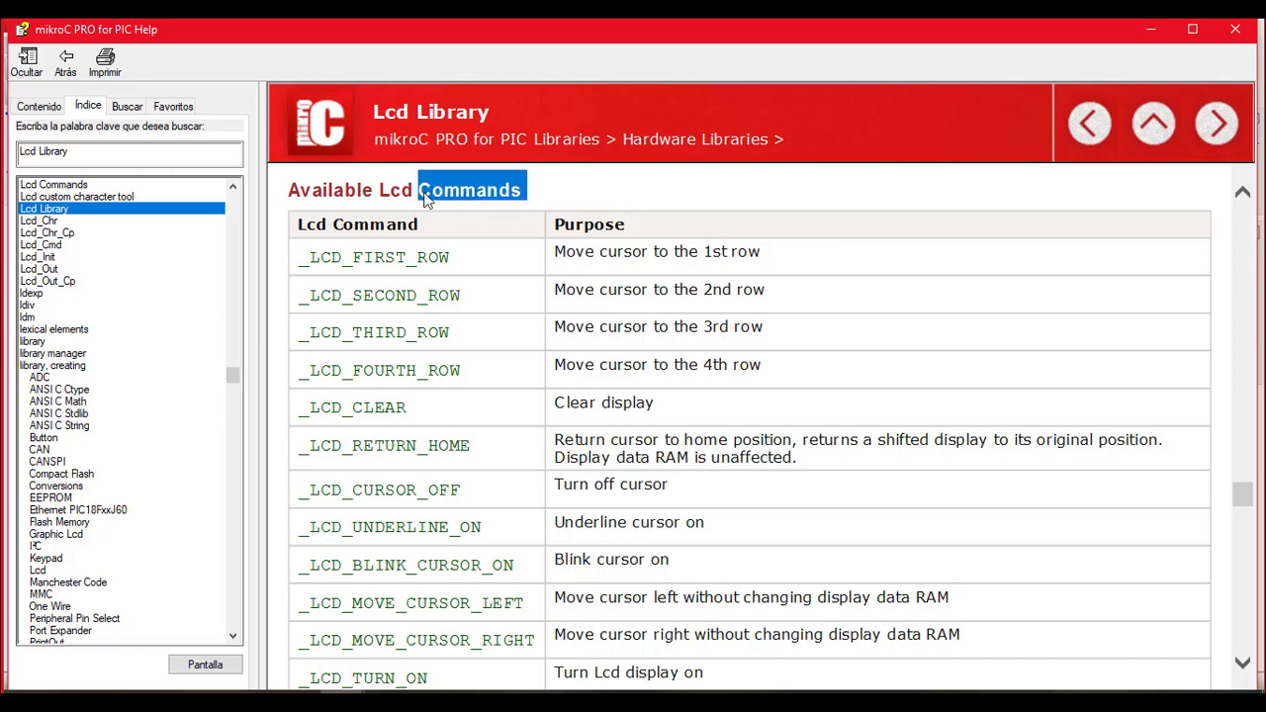
click(426, 297)
scroll(429, 359, down, 3)
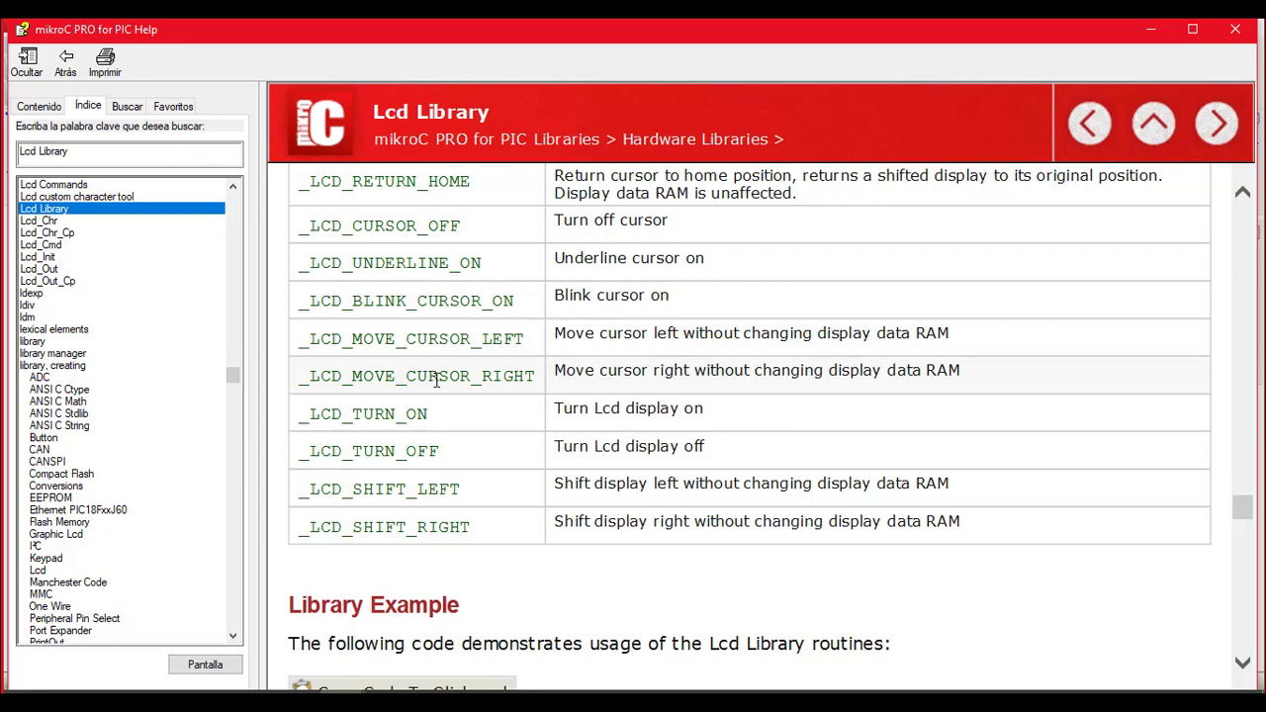
scroll(435, 380, up, 2)
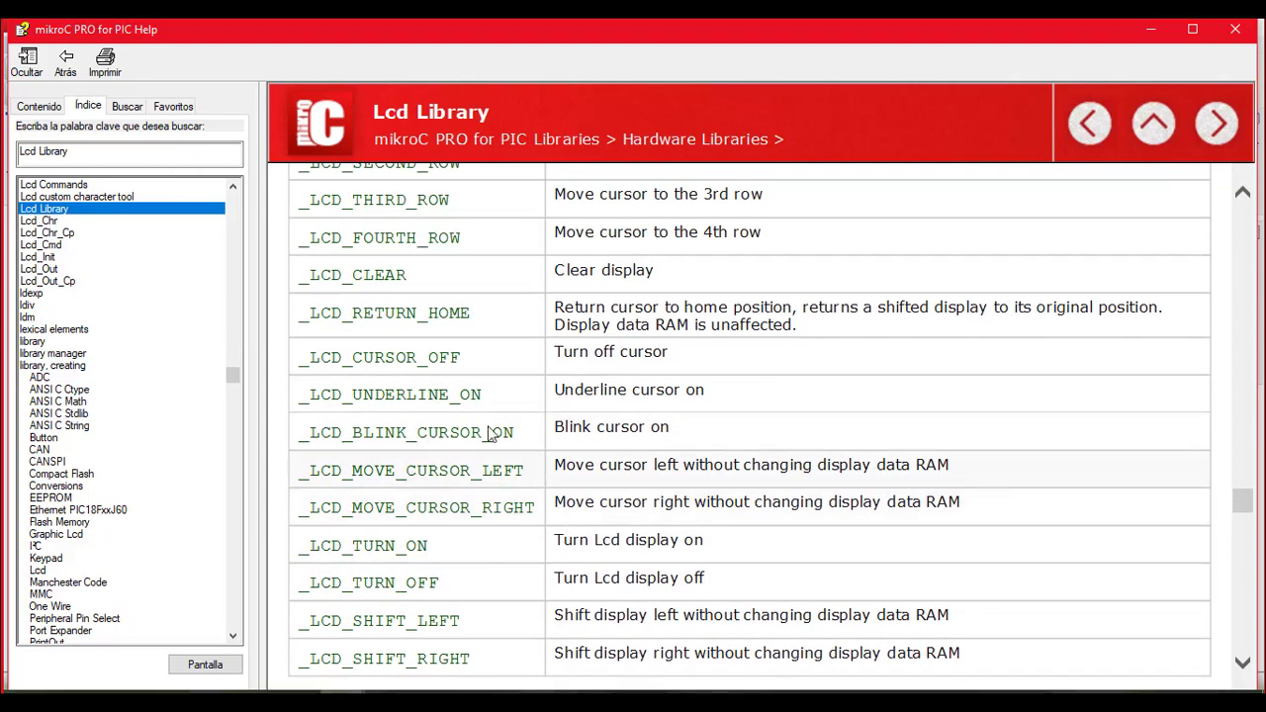
scroll(485, 429, down, 3)
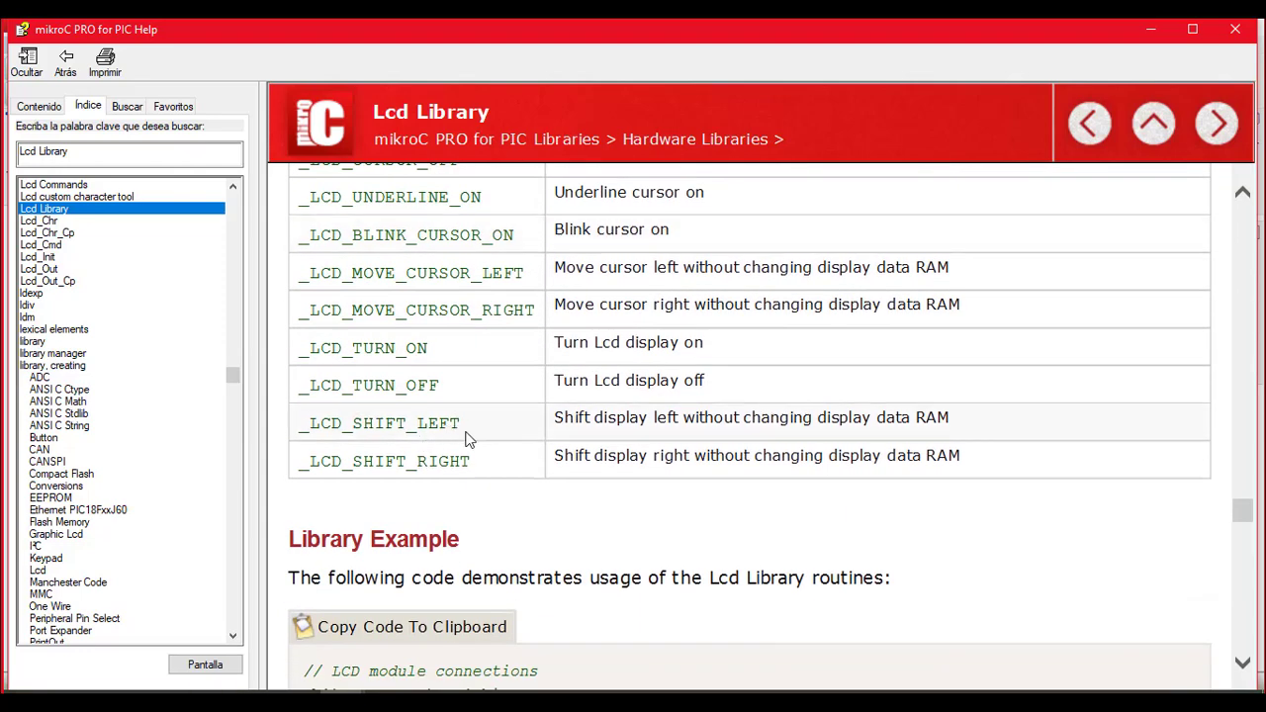
drag(470, 431, 310, 438)
drag(471, 461, 320, 462)
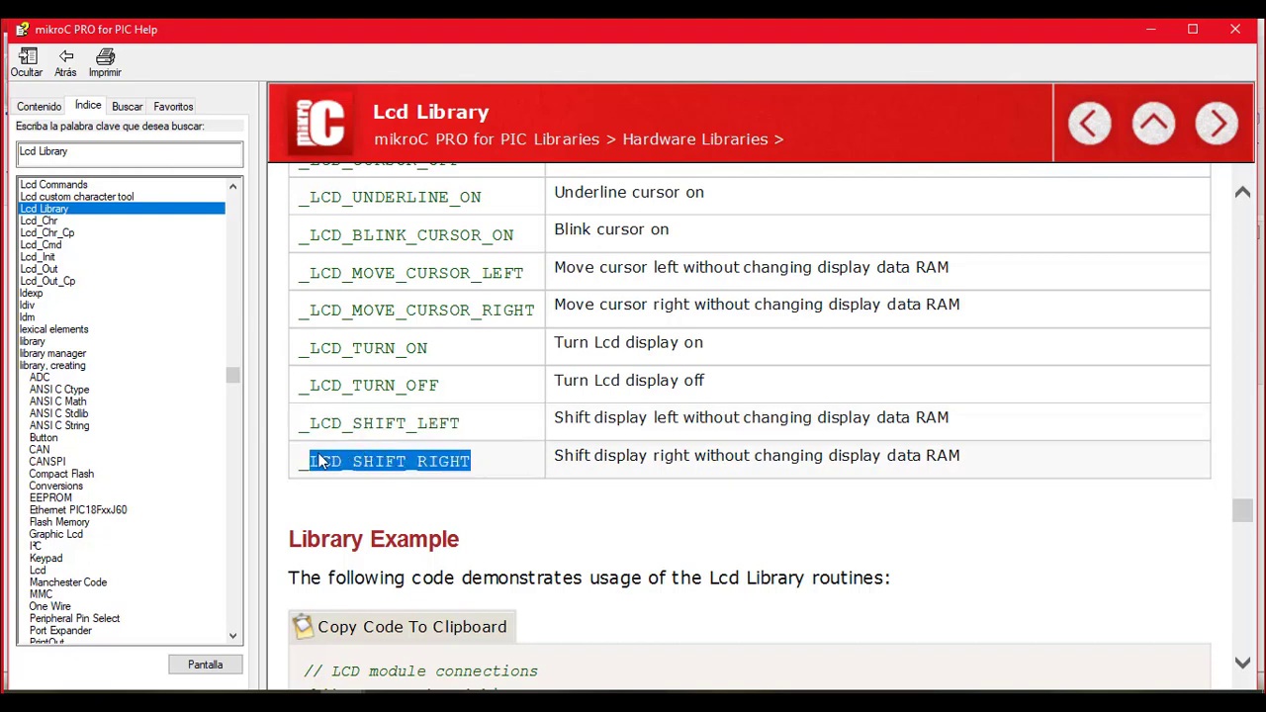
scroll(320, 461, up, 5)
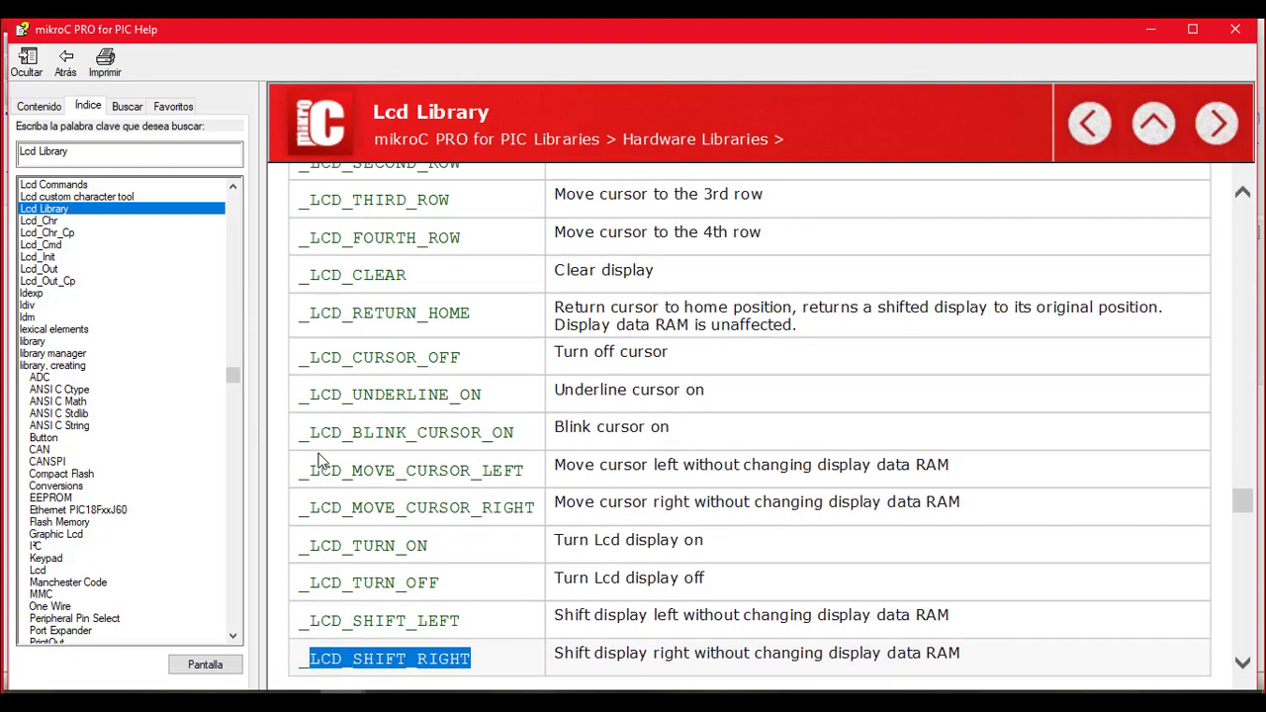
scroll(320, 461, down, 5)
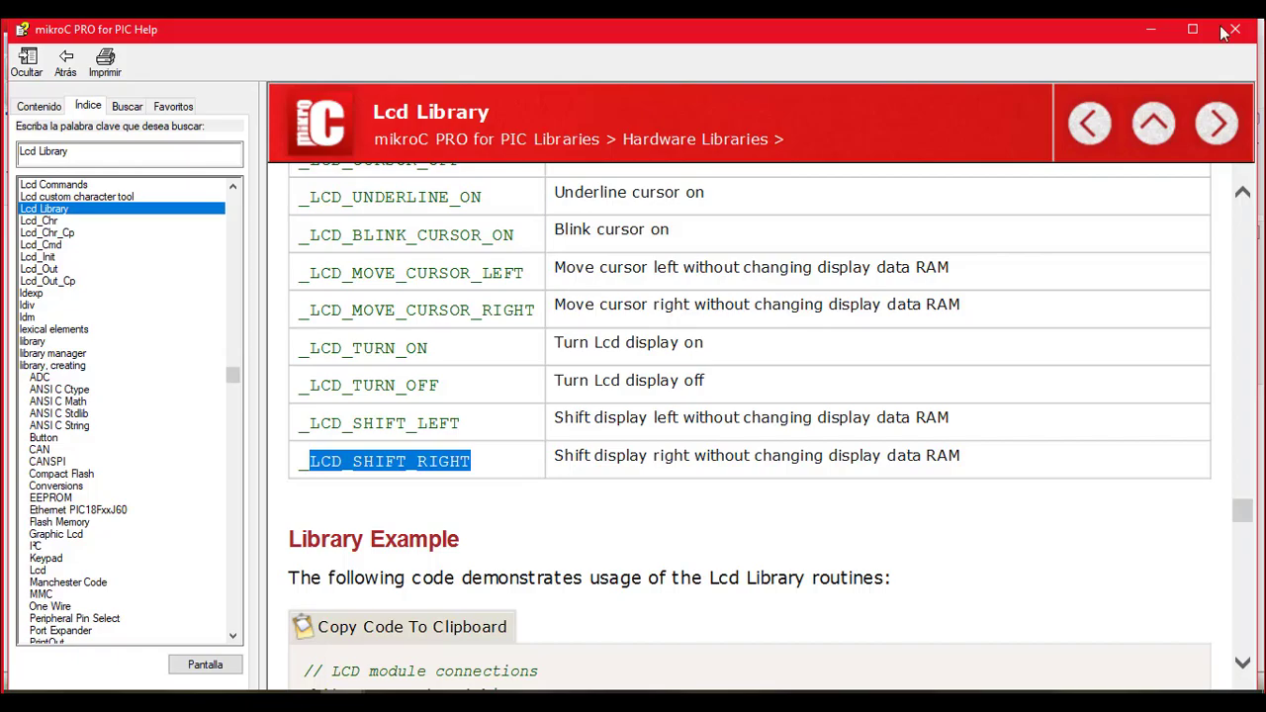
click(1147, 31)
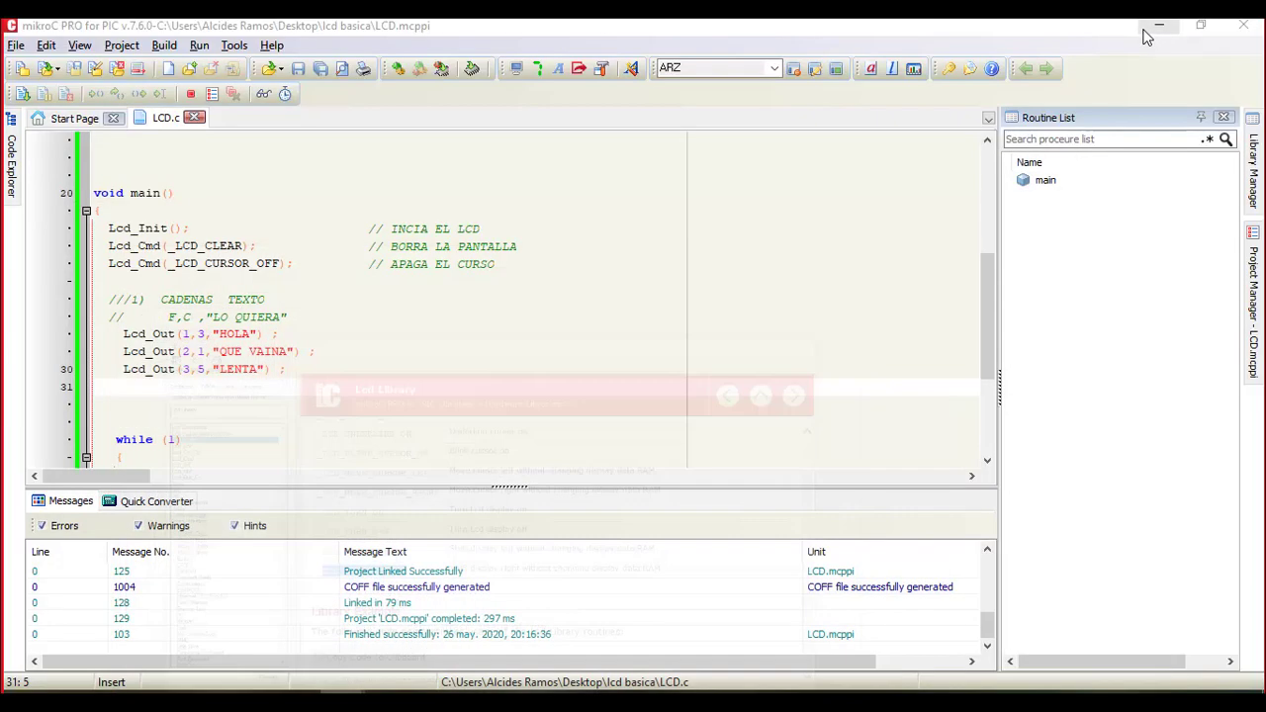
Step: Insert the Lcd_Chr function name from code completion on a new line below the "LENTA" Lcd_Out call
click(317, 368)
key(Return)
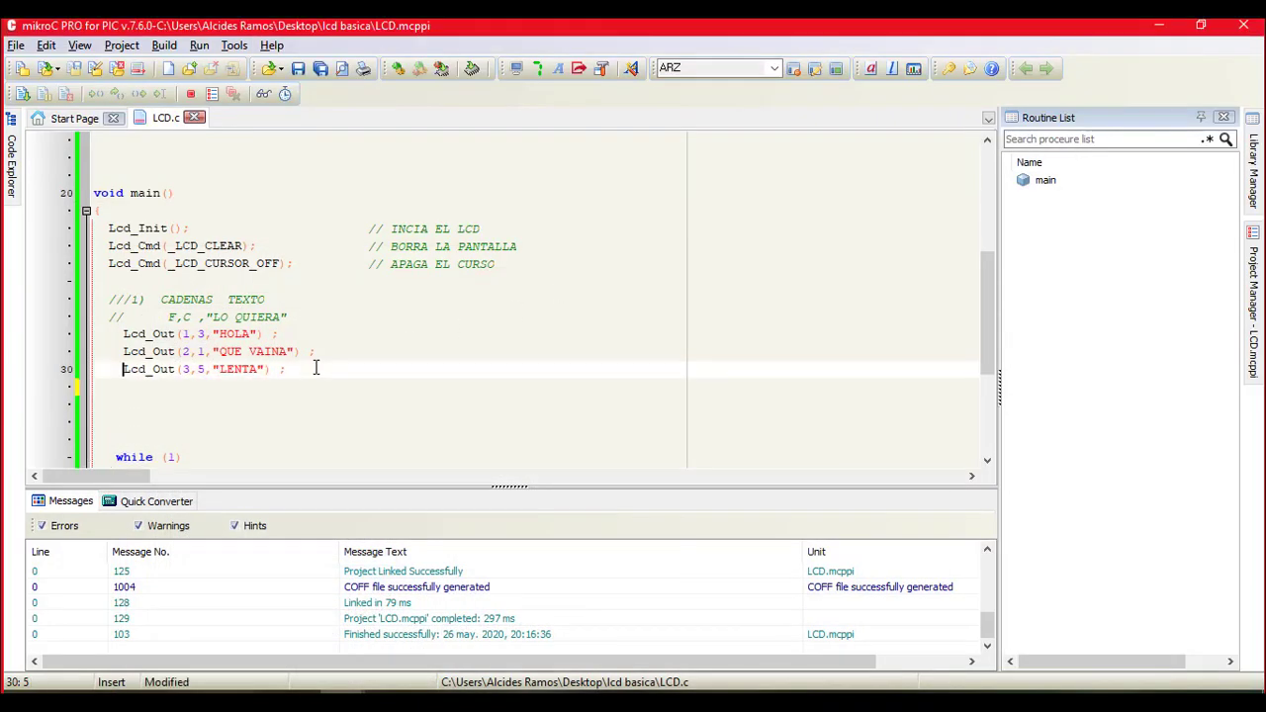
text(Lc)
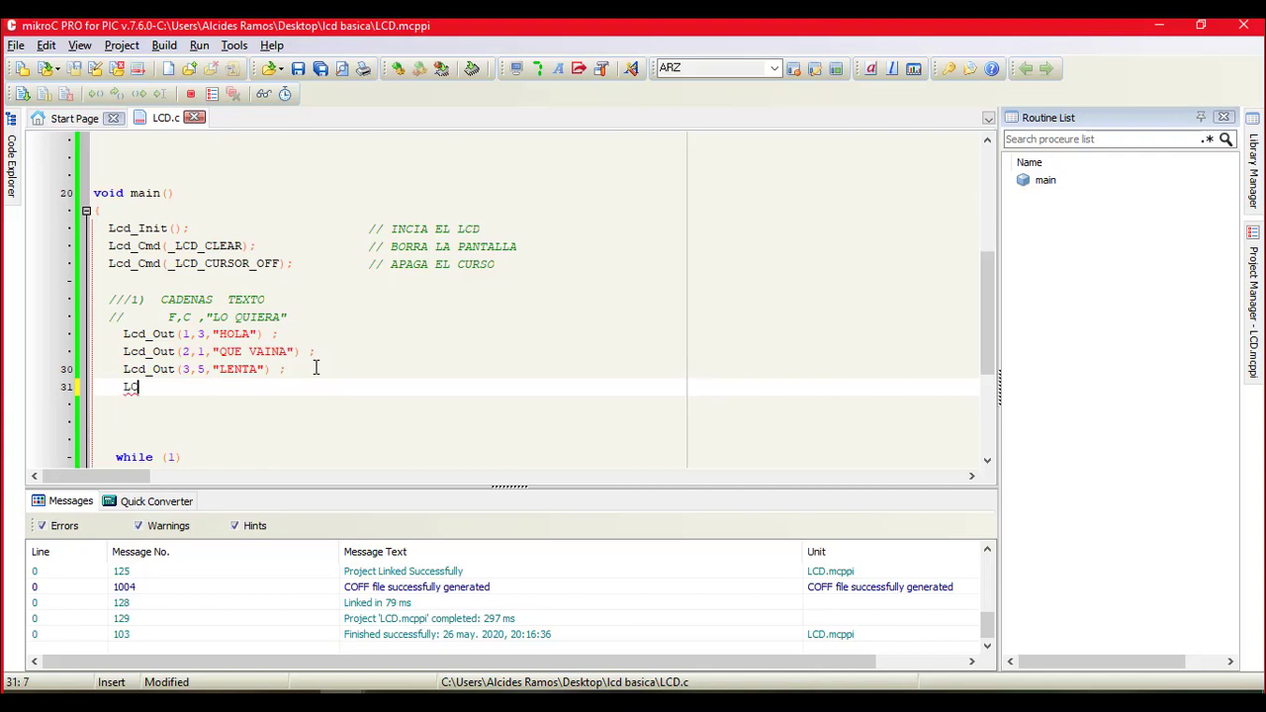
key(ctrl+space)
key(Down)
key(Down)
key(Down)
key(Down)
key(Down)
key(Down)
key(Down)
key(Down)
key(Down)
key(Down)
key(Down)
key(Down)
key(Up)
key(Up)
key(Up)
key(Up)
key(Up)
key(Up)
key(Up)
key(Up)
key(Up)
key(Up)
key(Up)
key(Up)
key(Return)
Step: Complete the Lcd_Chr call with row 3, column 7 and the character "%", ending it with a semicolon
text((3,7)
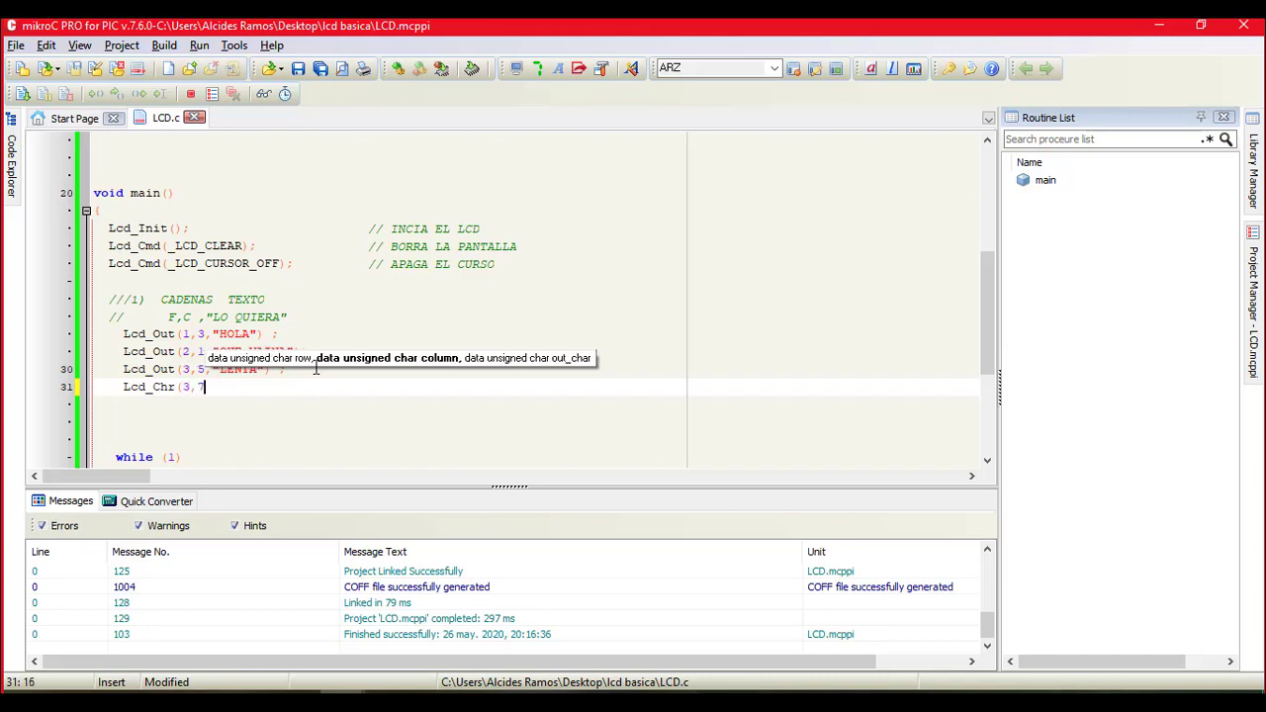
text(,)
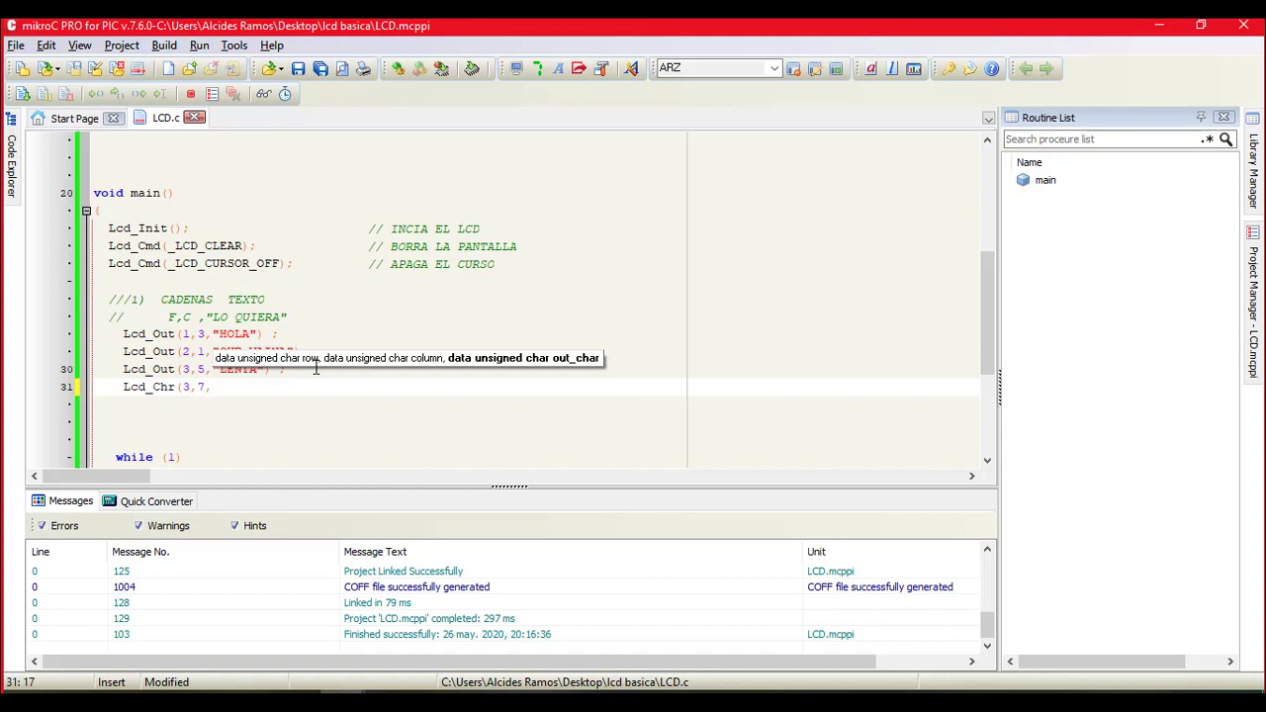
text(")
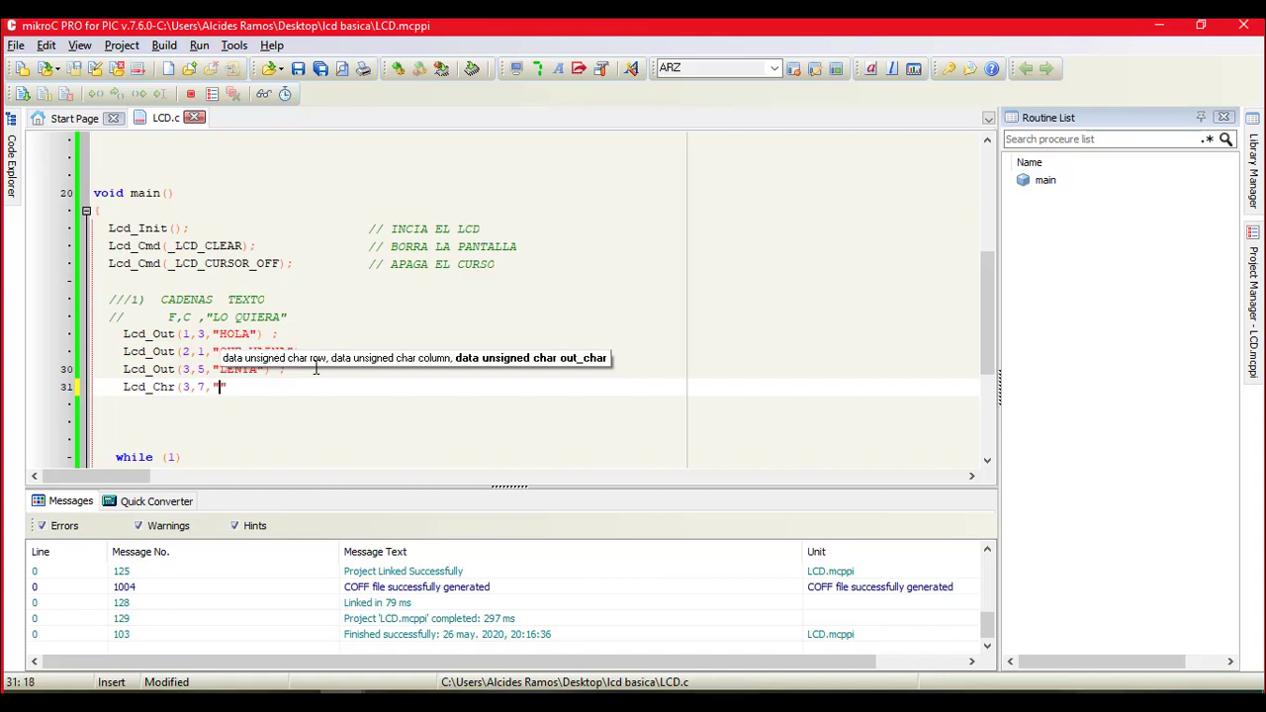
text(%")
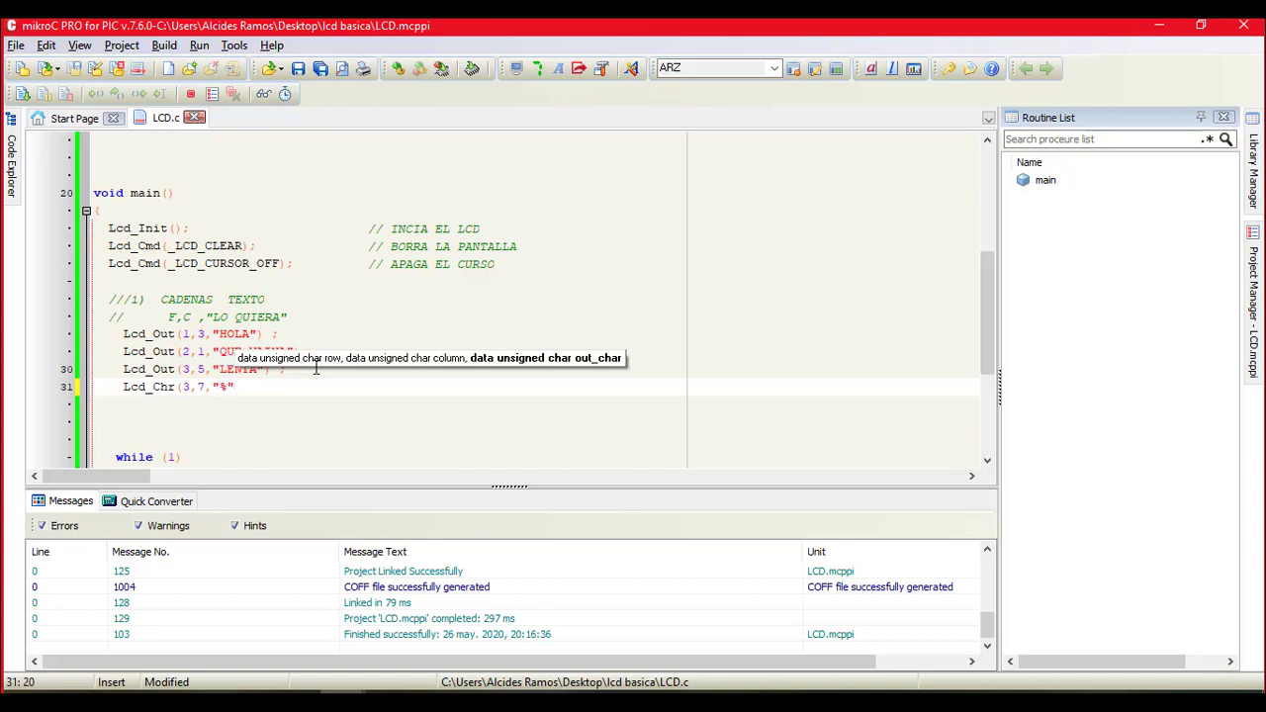
text();)
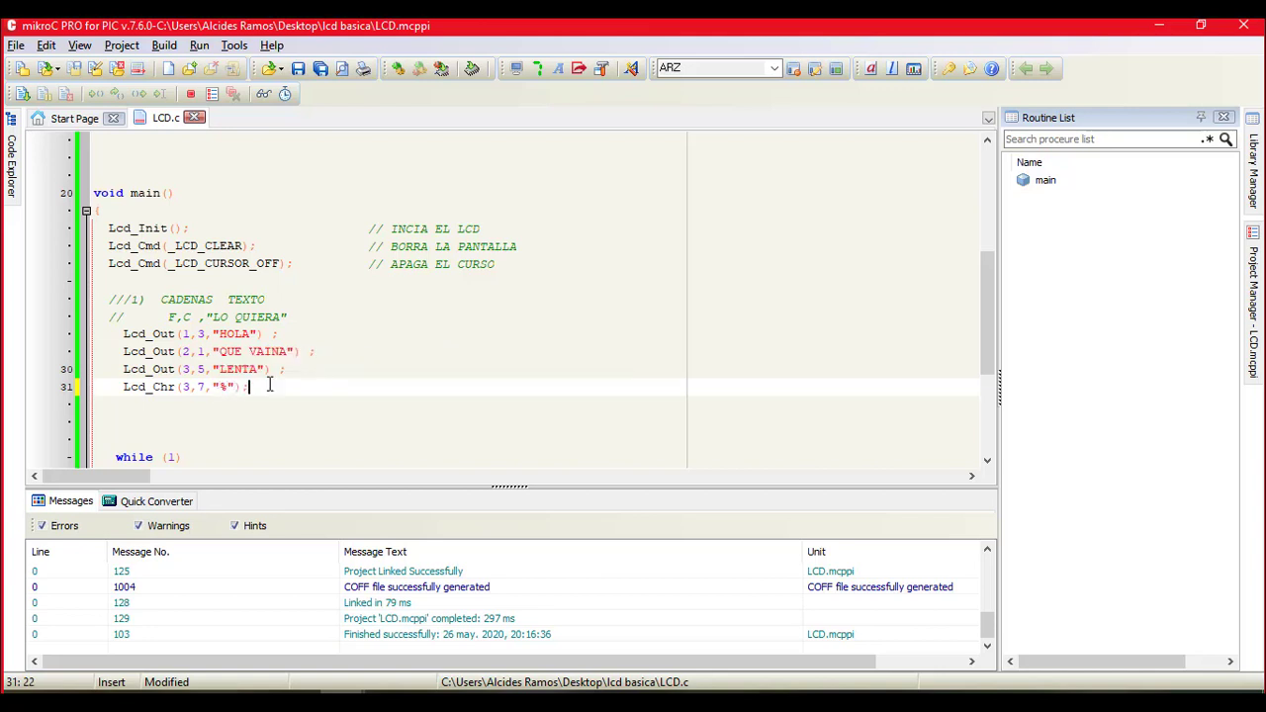
Step: Replace the double quotes around % in the Lcd_Chr call with single quotes and build the project
click(216, 385)
key(Delete)
key(Right)
key(Delete)
text(')
click(398, 68)
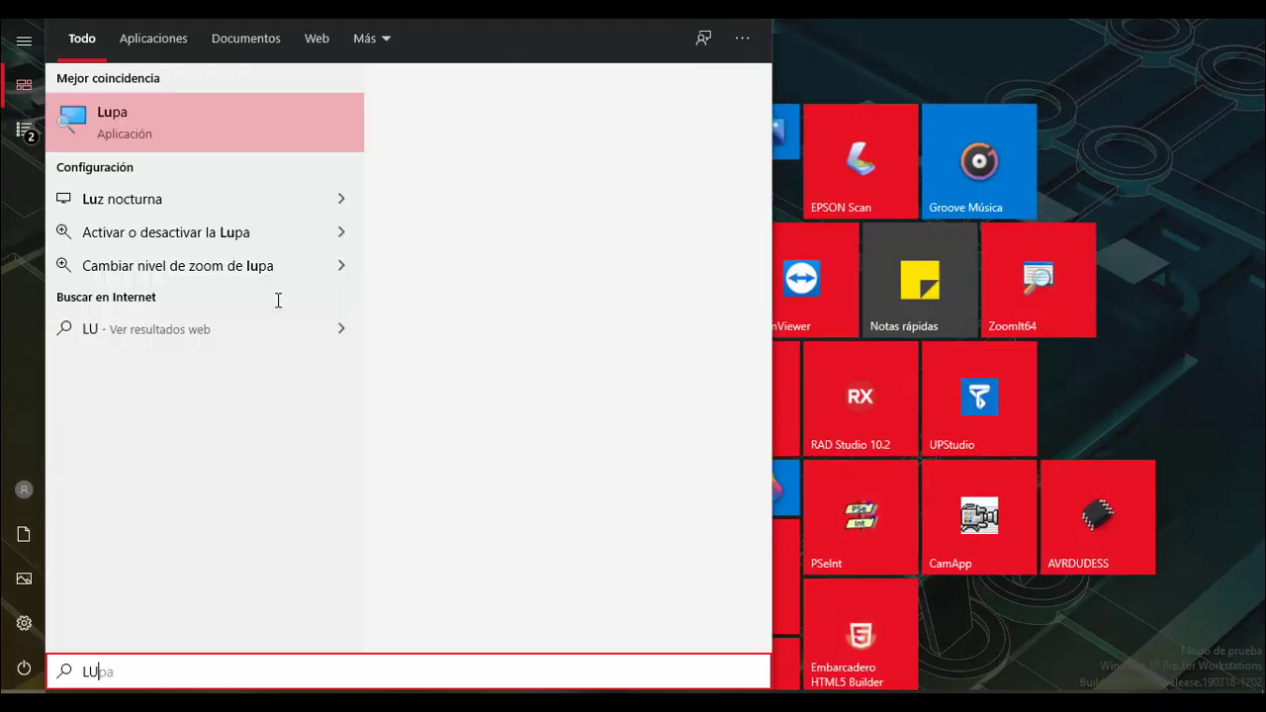
Step: Magnify the screen to 200% with Lupa and highlight the Lcd_Chr line in the code
text(A)
click(247, 126)
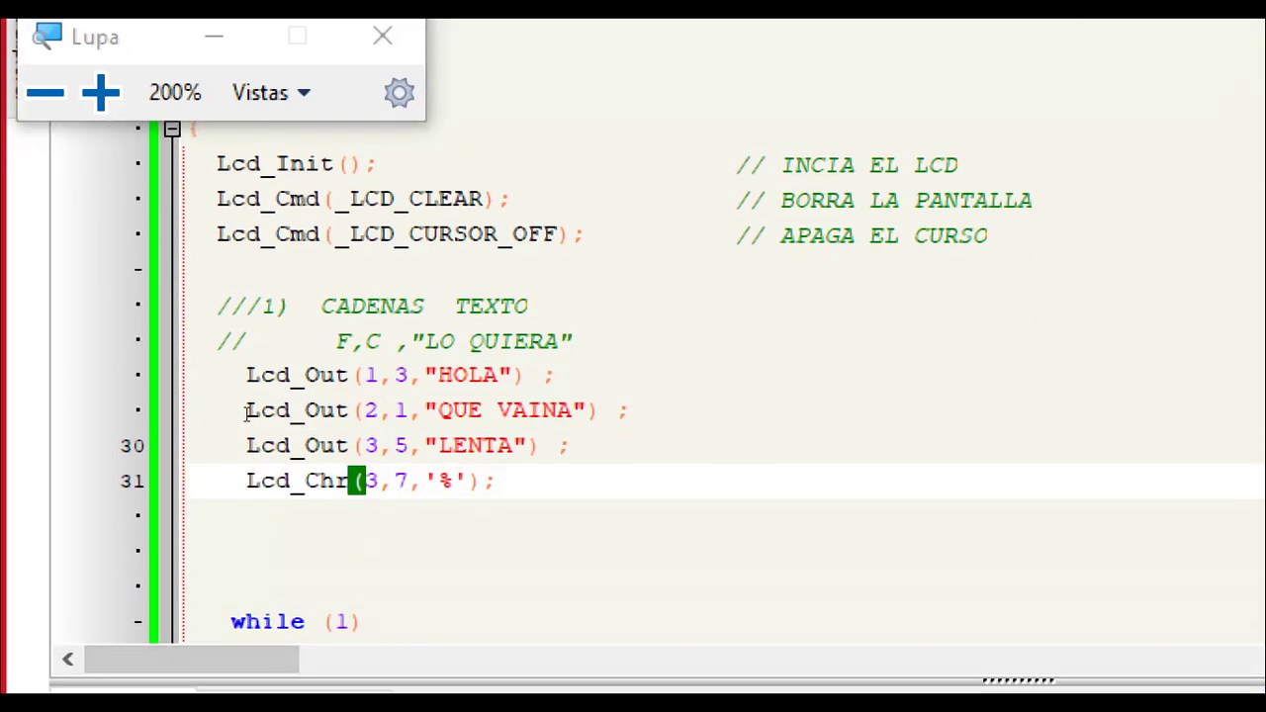
key(Down)
key(Down)
key(Up)
key(Up)
key(End)
key(shift+ctrl+Left)
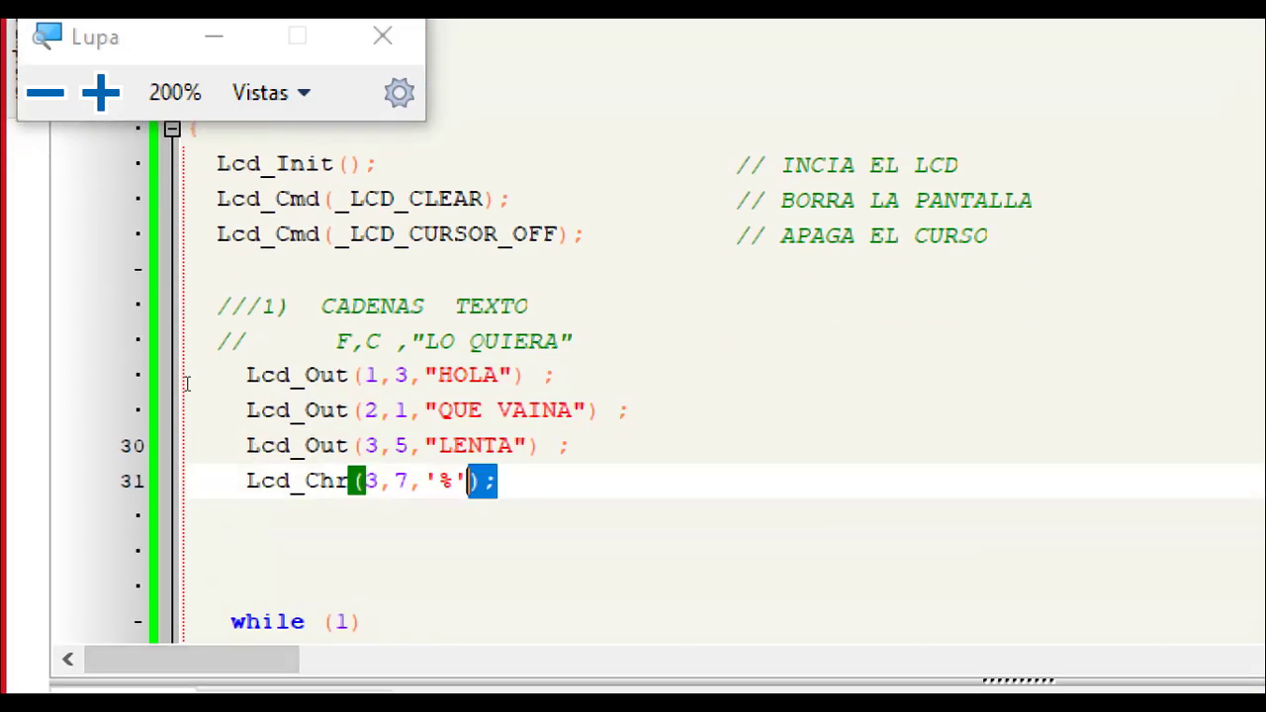
key(shift+Up)
key(shift+Down)
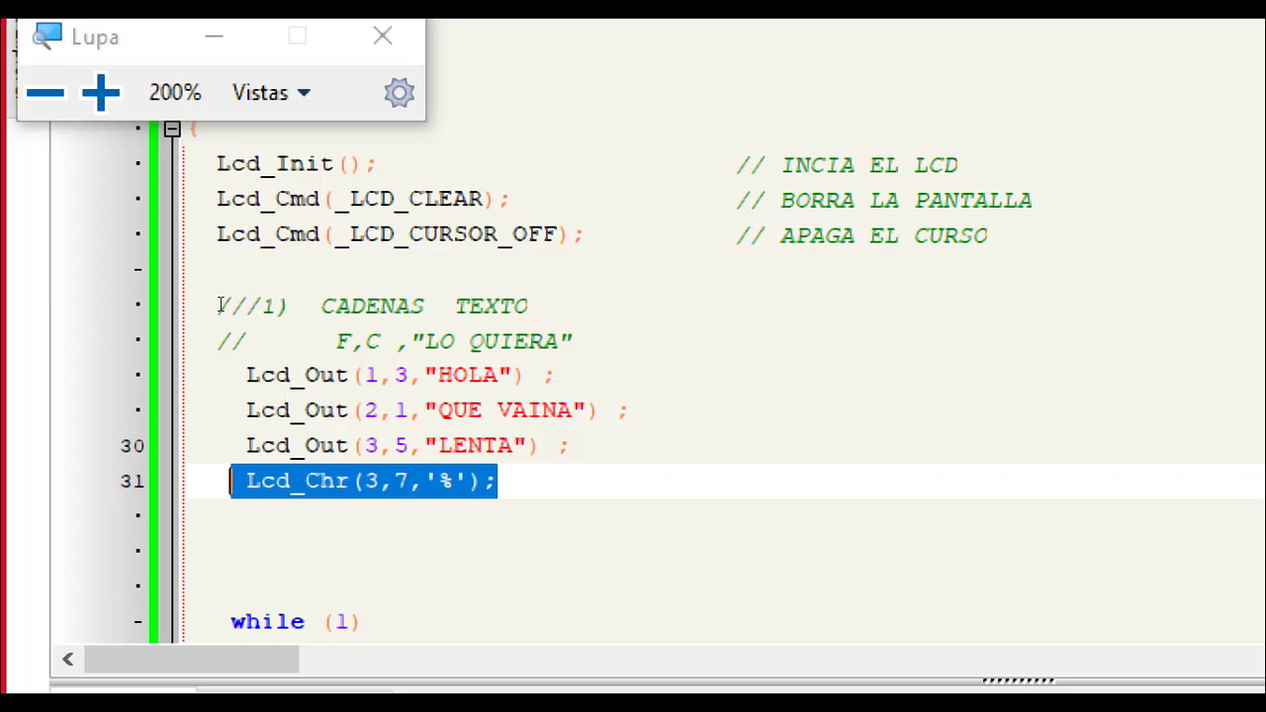
Step: Add the comment "// 2)CARACTER" on a new line above the Lcd_Chr call
key(Up)
key(End)
key(Return)
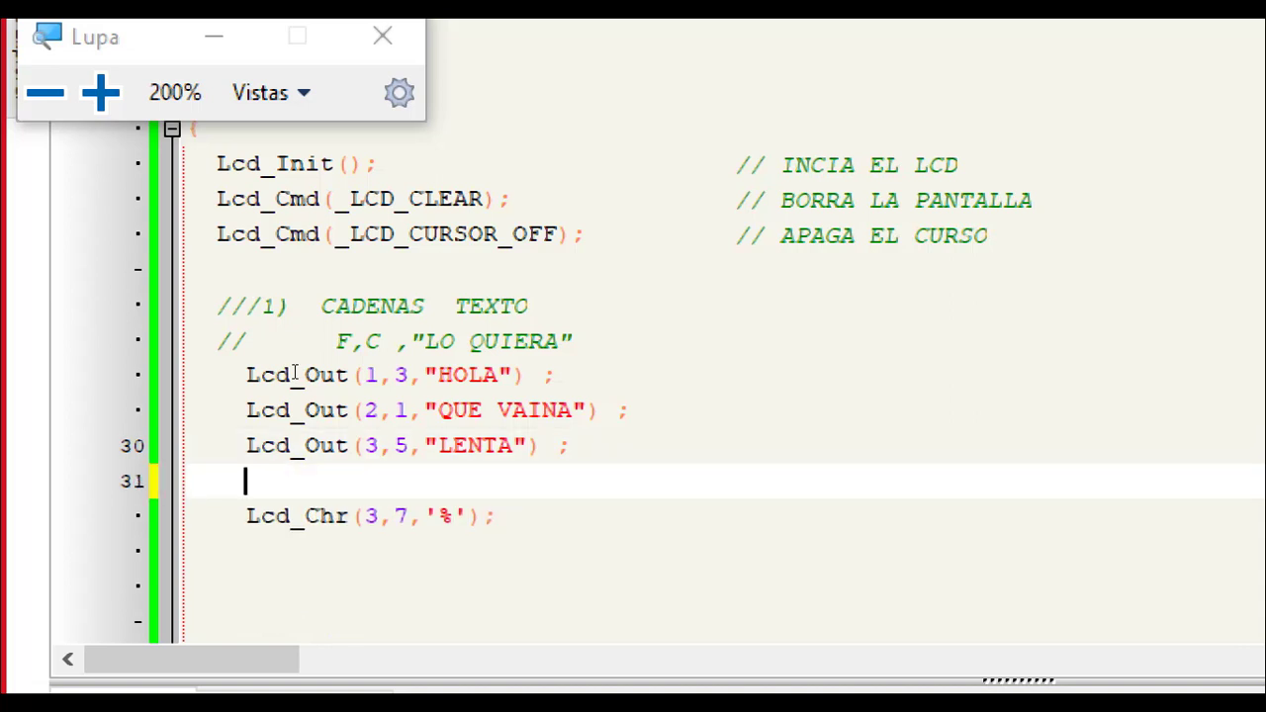
text(2)CARACTER)
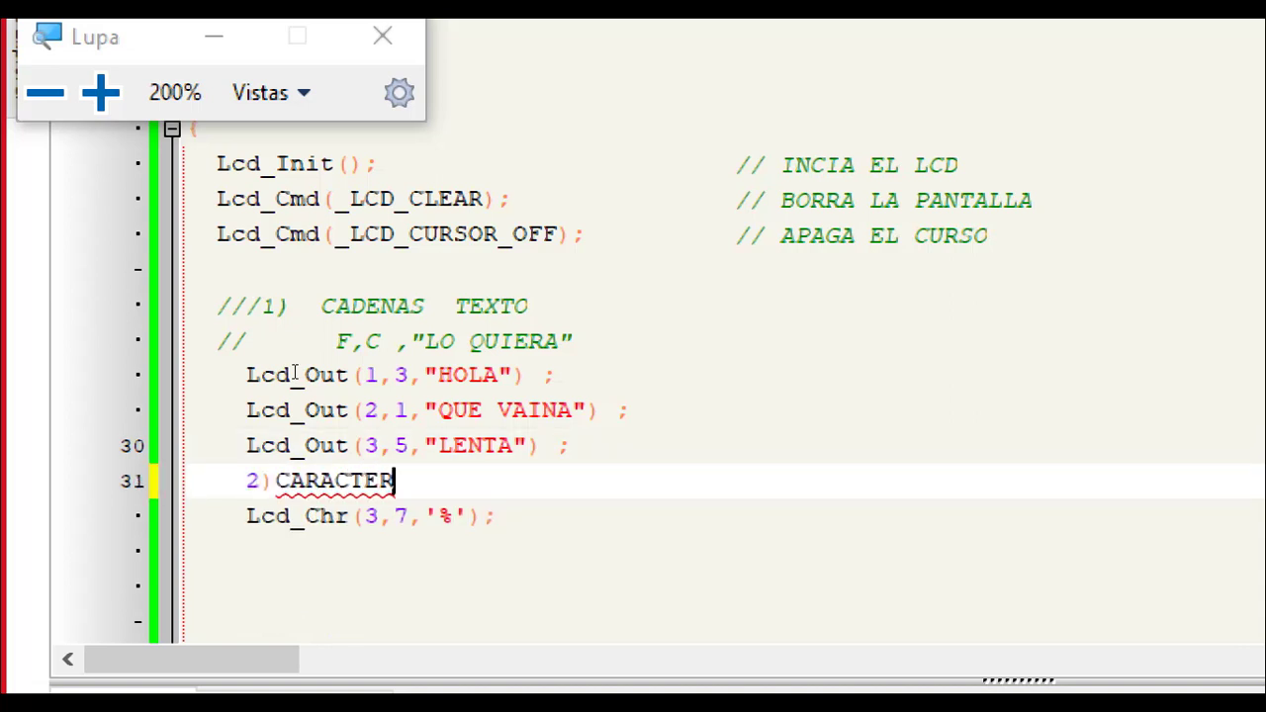
key(Home)
text(//)
Step: Compare the double-quoted strings in the Lcd_Out calls with the single-quoted character in the Lcd_Chr call
drag(197, 550, 86, 345)
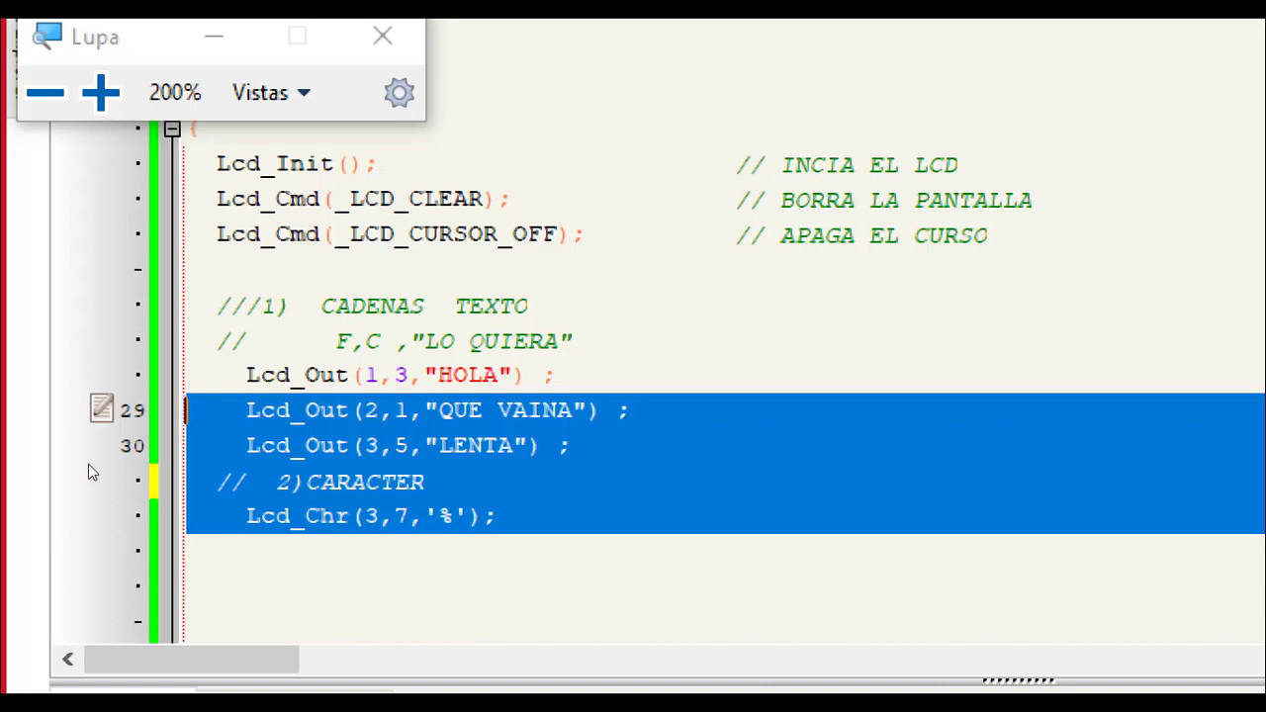
key(Down)
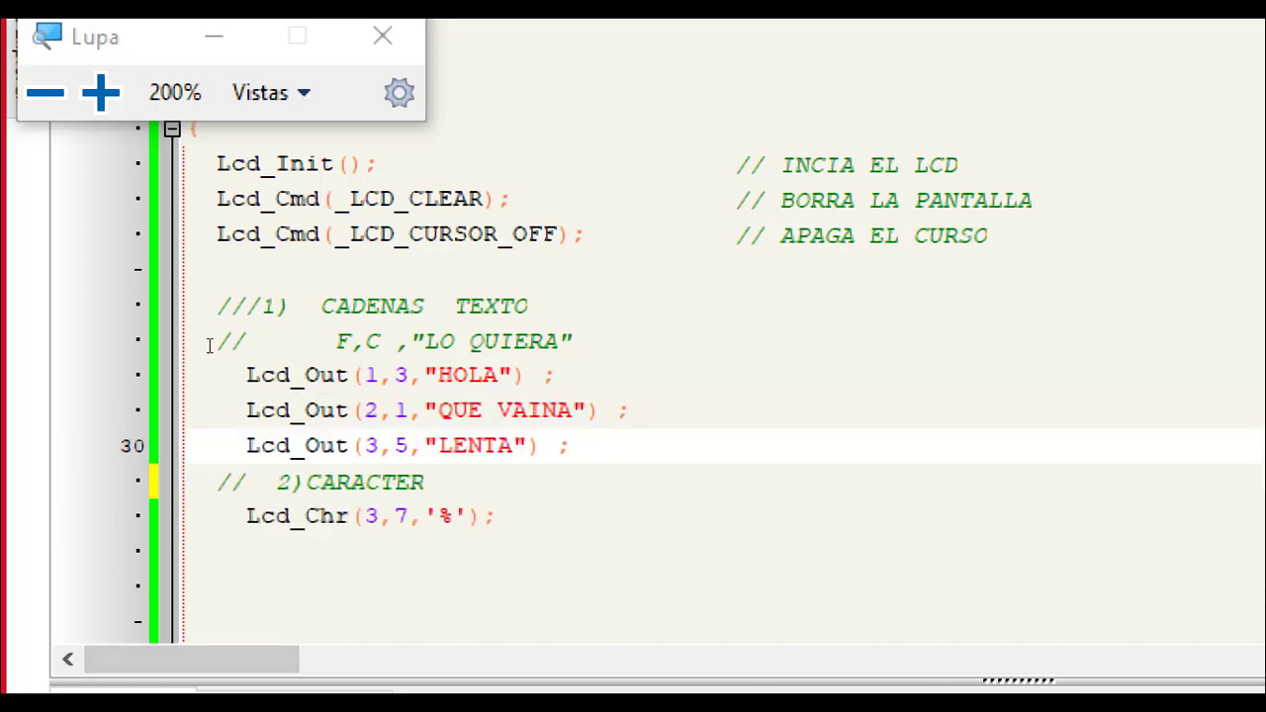
key(Up)
key(Up)
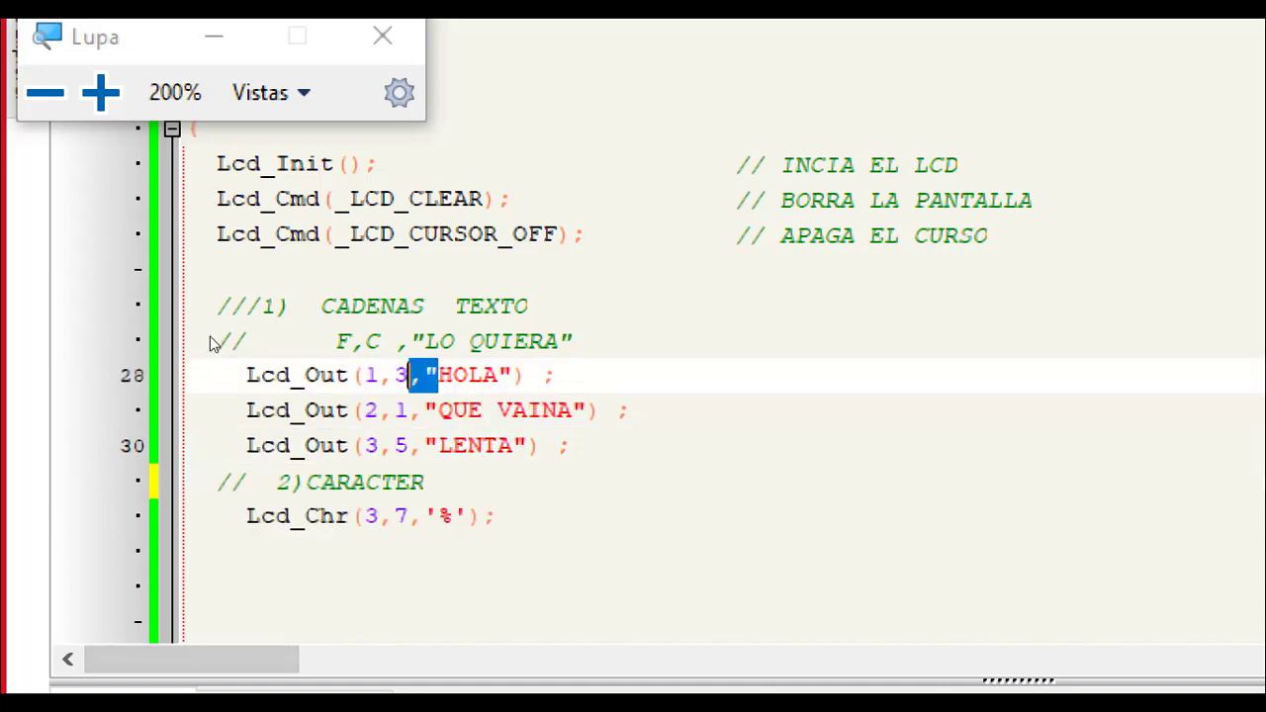
key(Down)
key(Down)
key(Down)
key(Down)
key(Left)
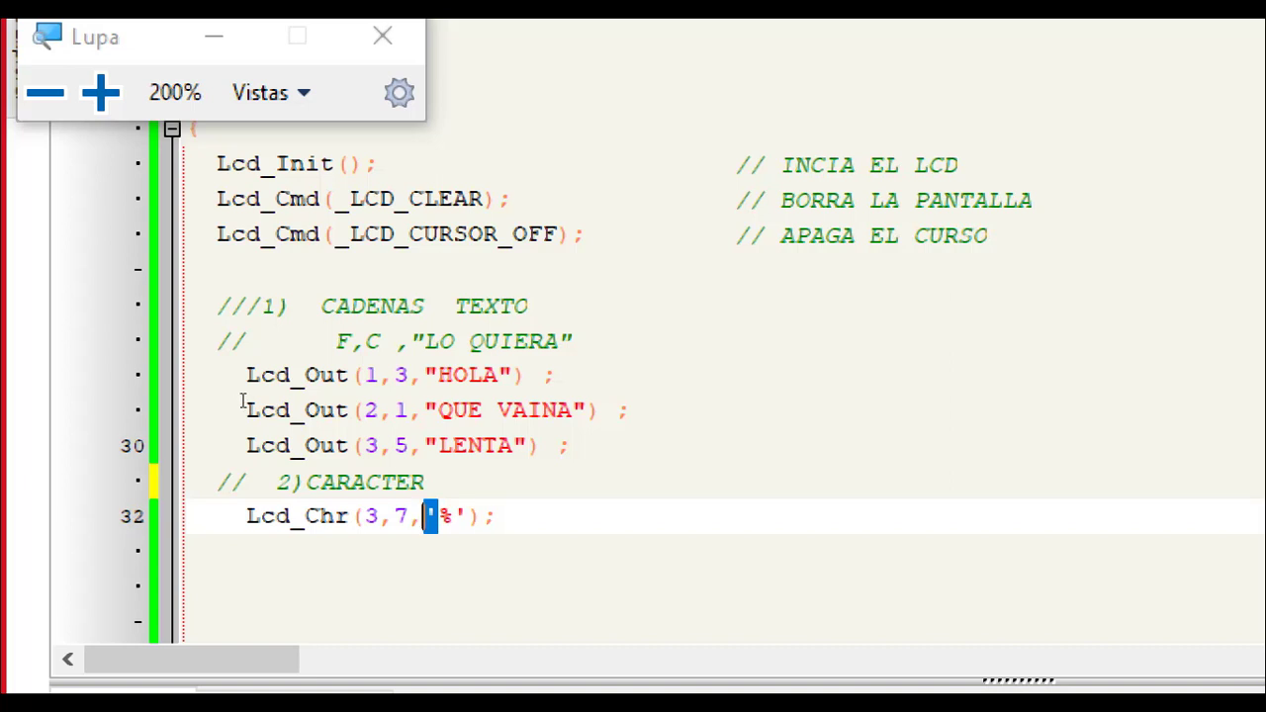
key(Right)
key(Right)
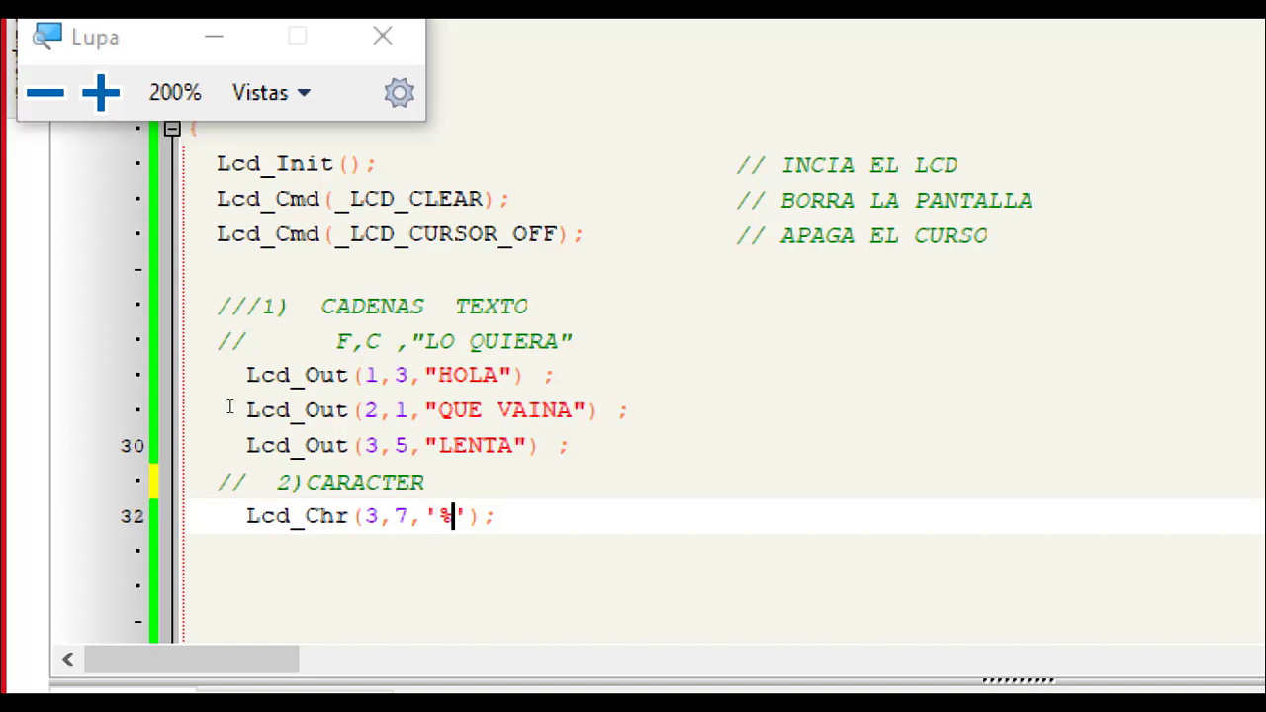
Step: Try 'I' as the character in the Lcd_Chr call and restore '%'
key(shift+Left)
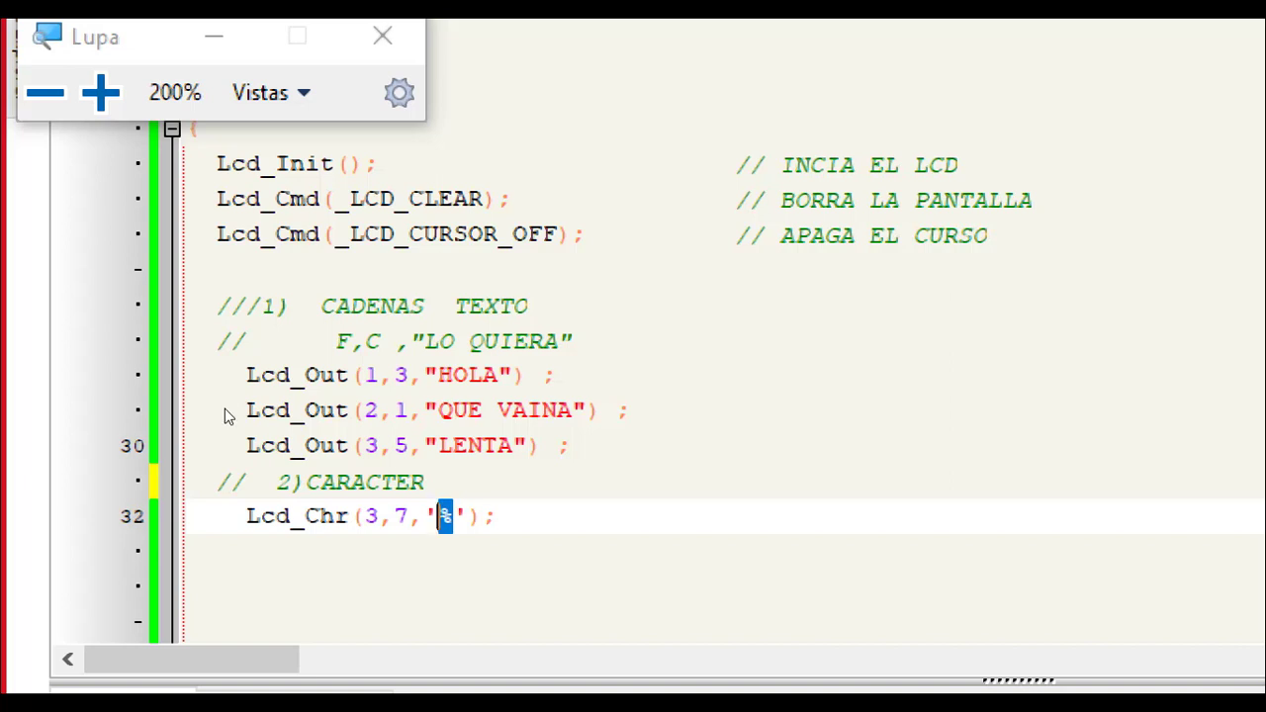
text(I)
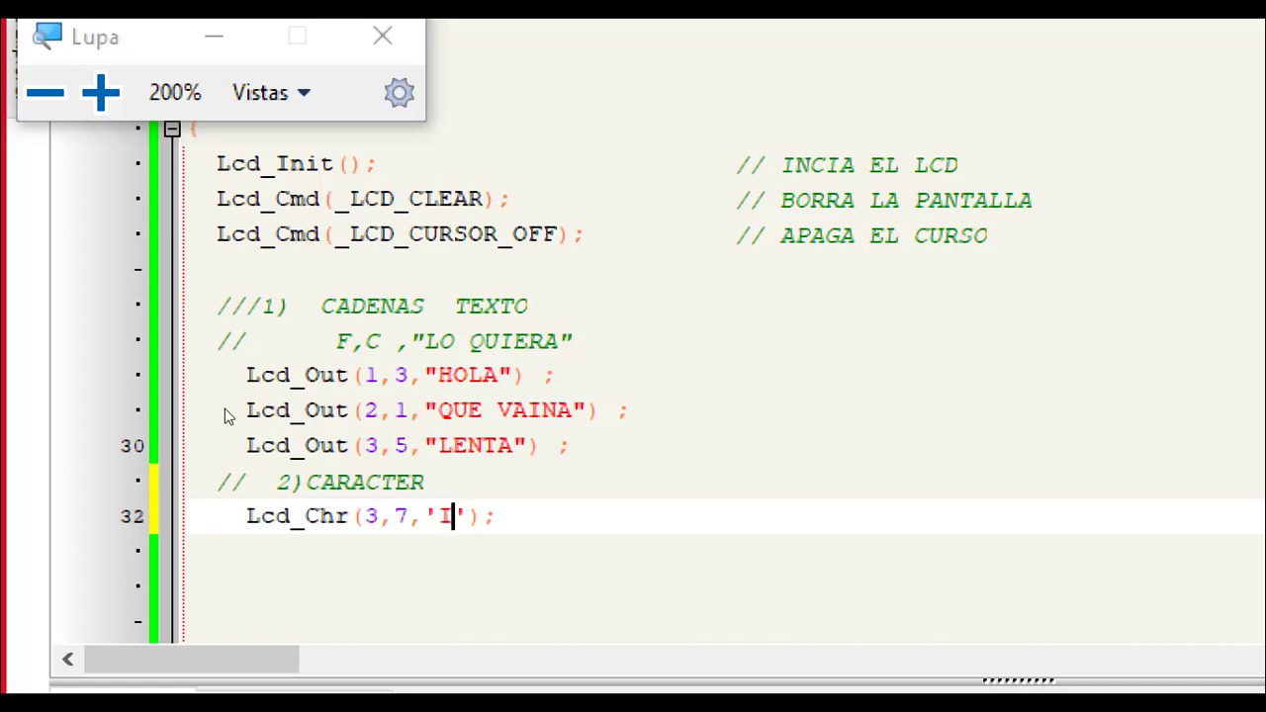
key(BackSpace)
text(%)
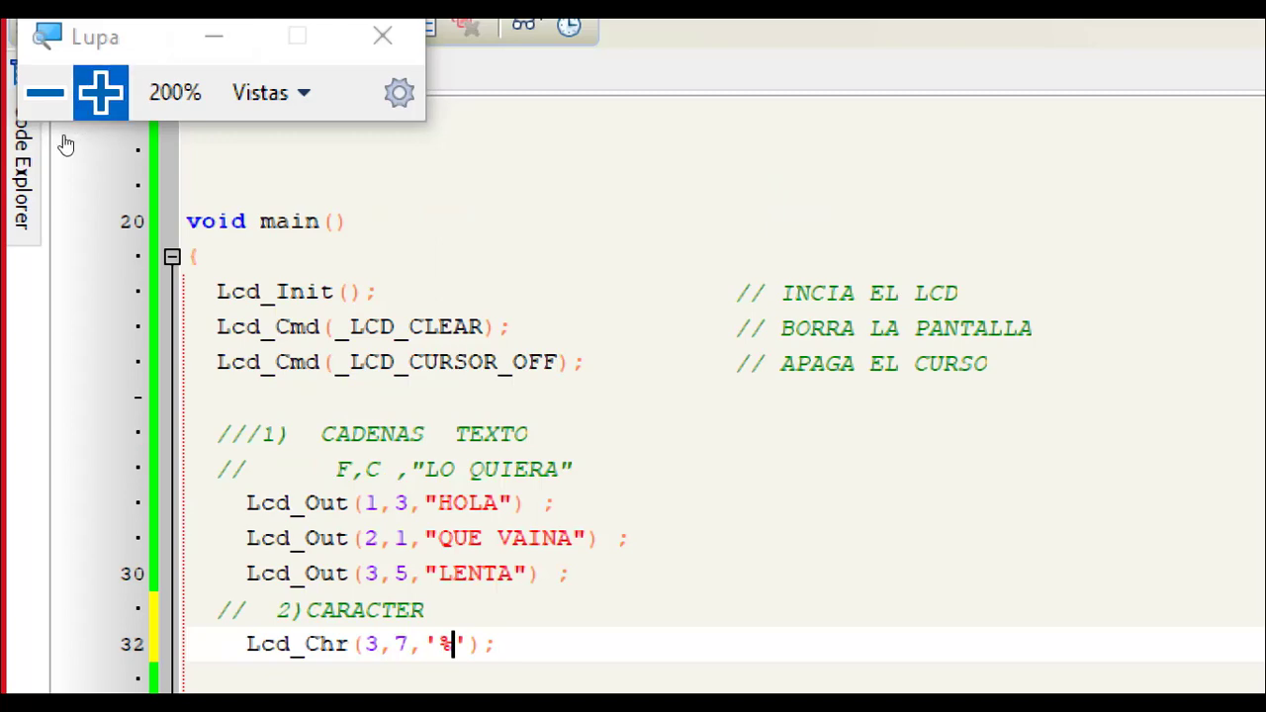
Step: Close the magnifier and rebuild the project, switching to Proteus to run the LCD simulation with the % character
click(382, 36)
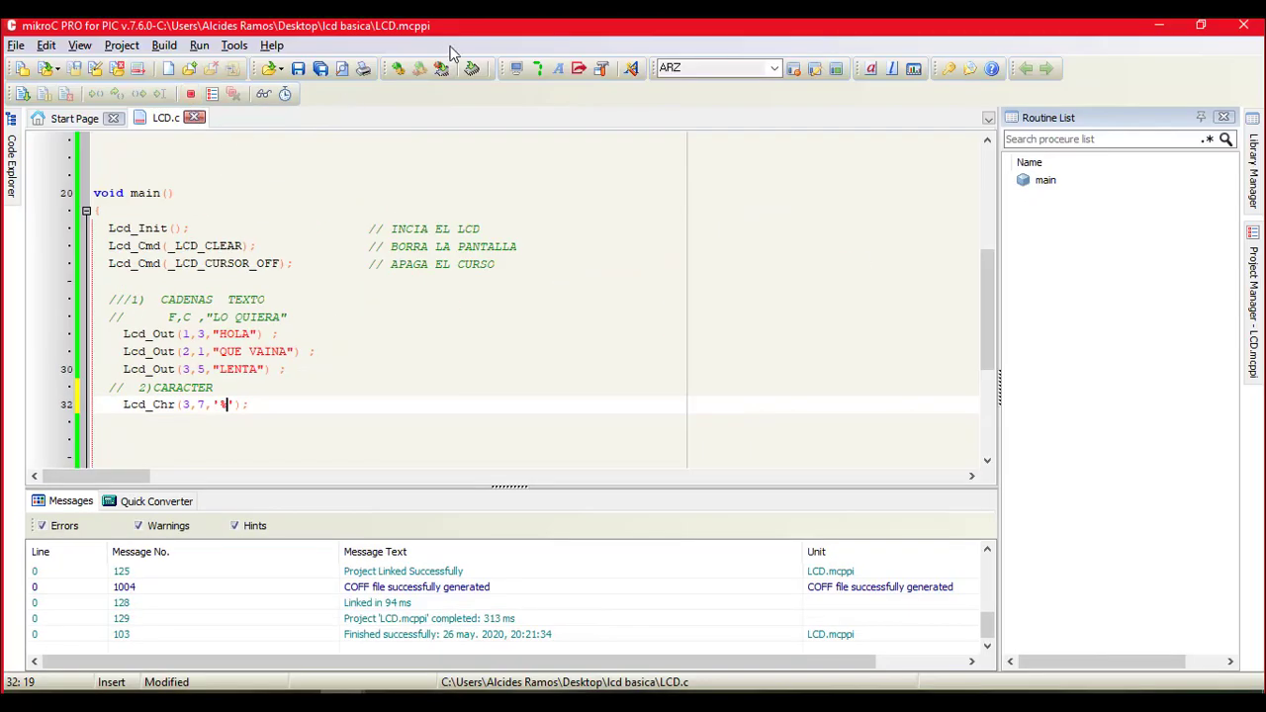
click(396, 73)
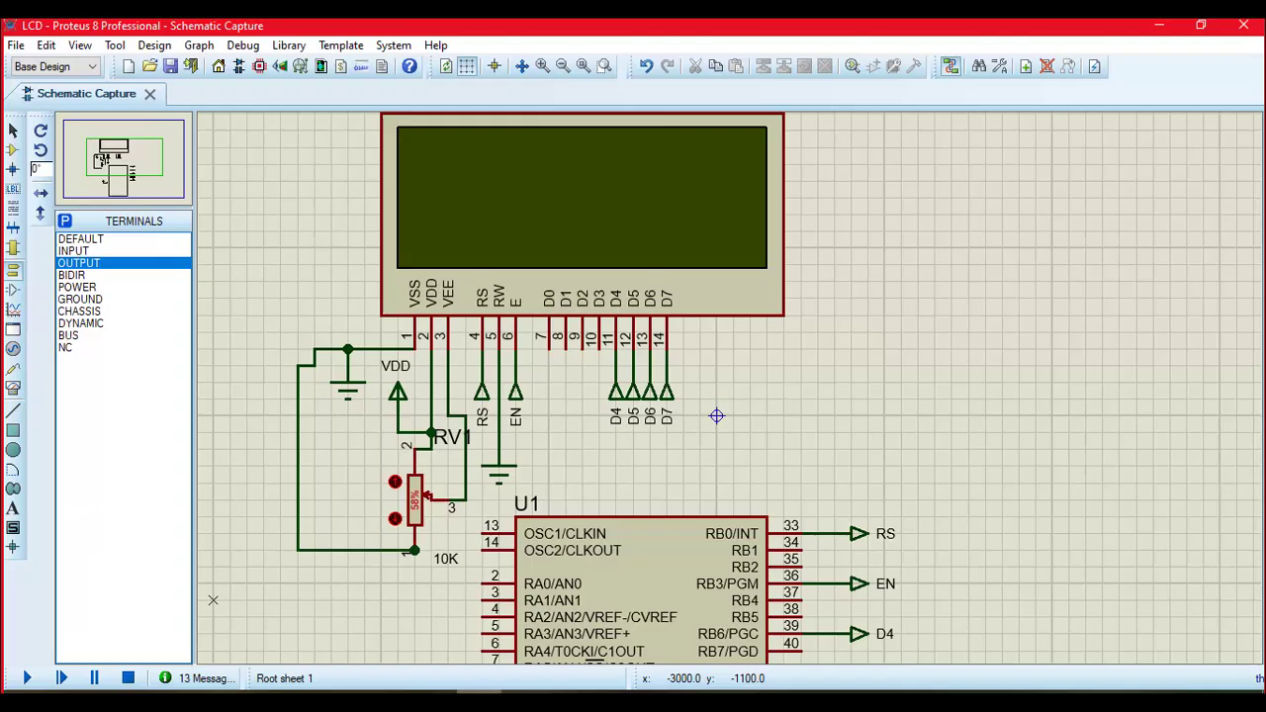
click(27, 679)
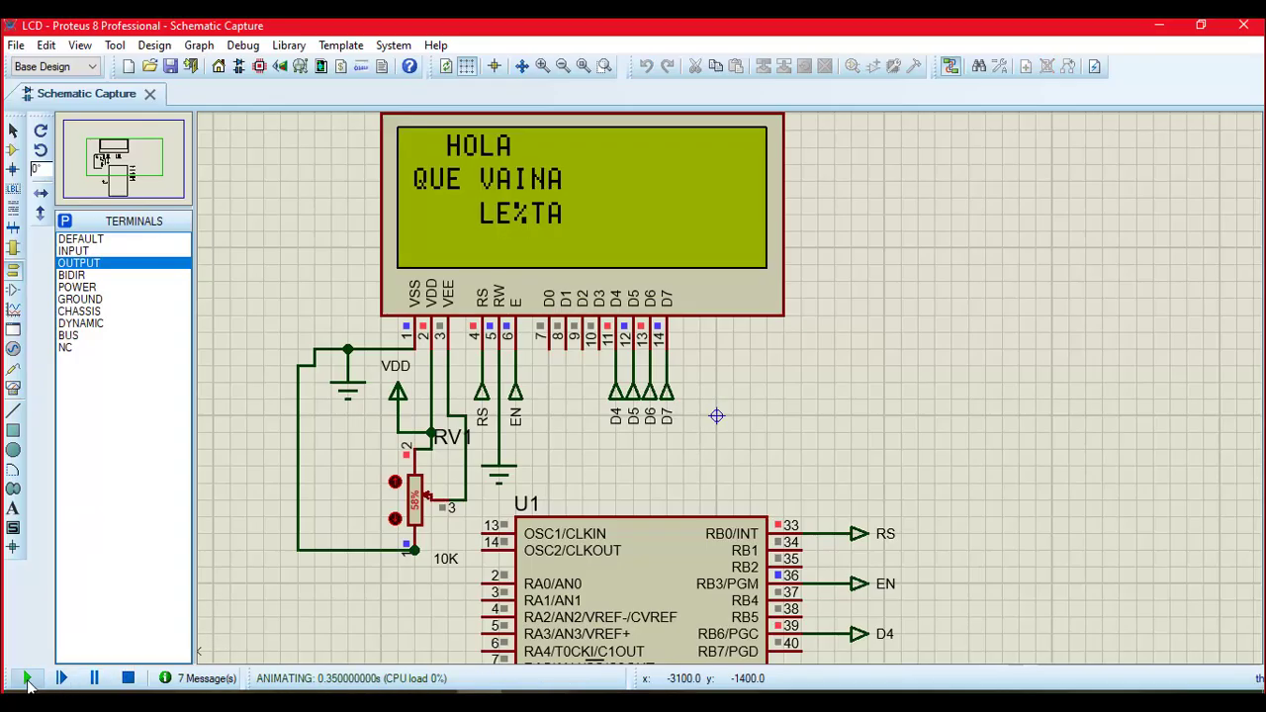
Step: Stop the LCD simulation in Proteus and switch back to the LCD.c code in mikroC
click(126, 679)
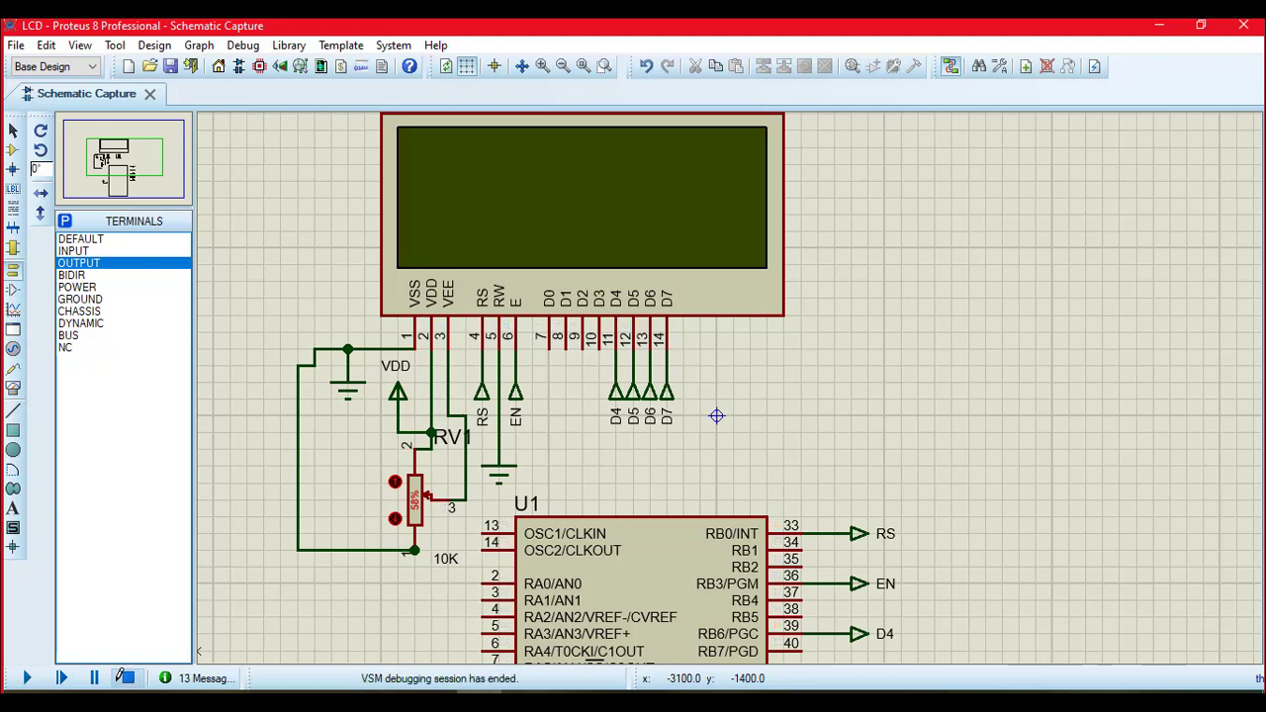
click(341, 707)
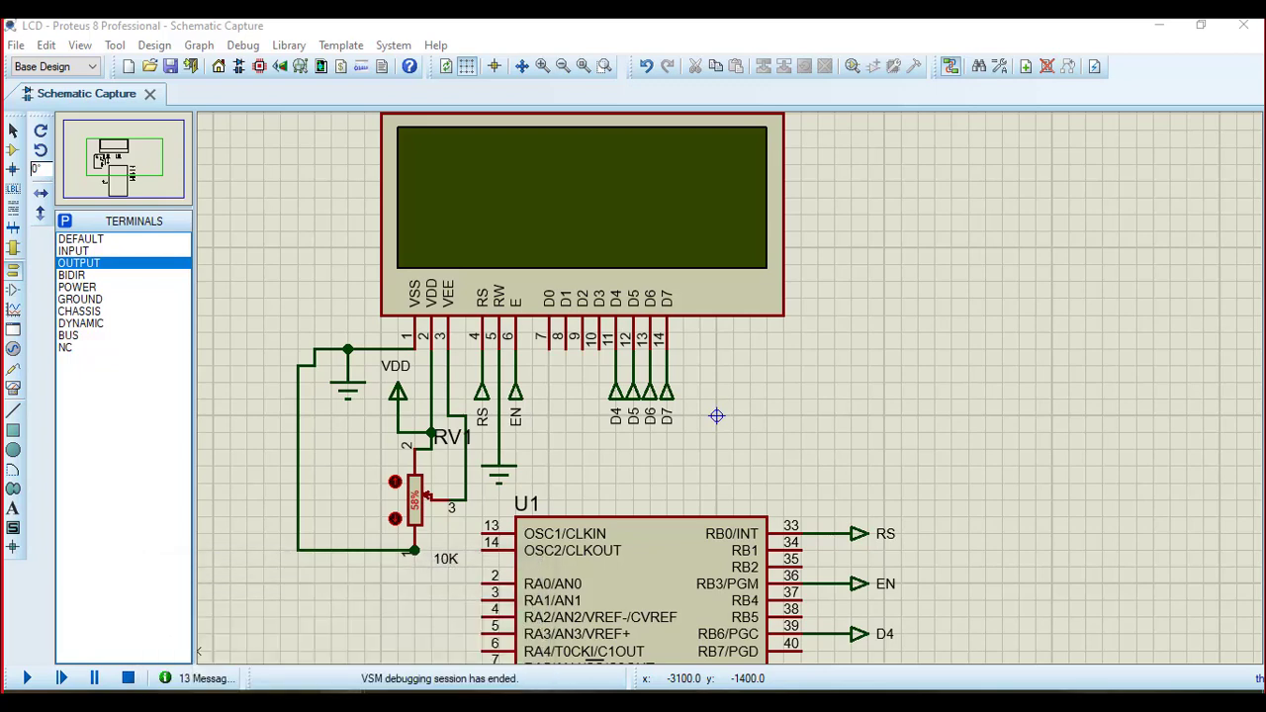
mouse_move(341, 707)
click(279, 648)
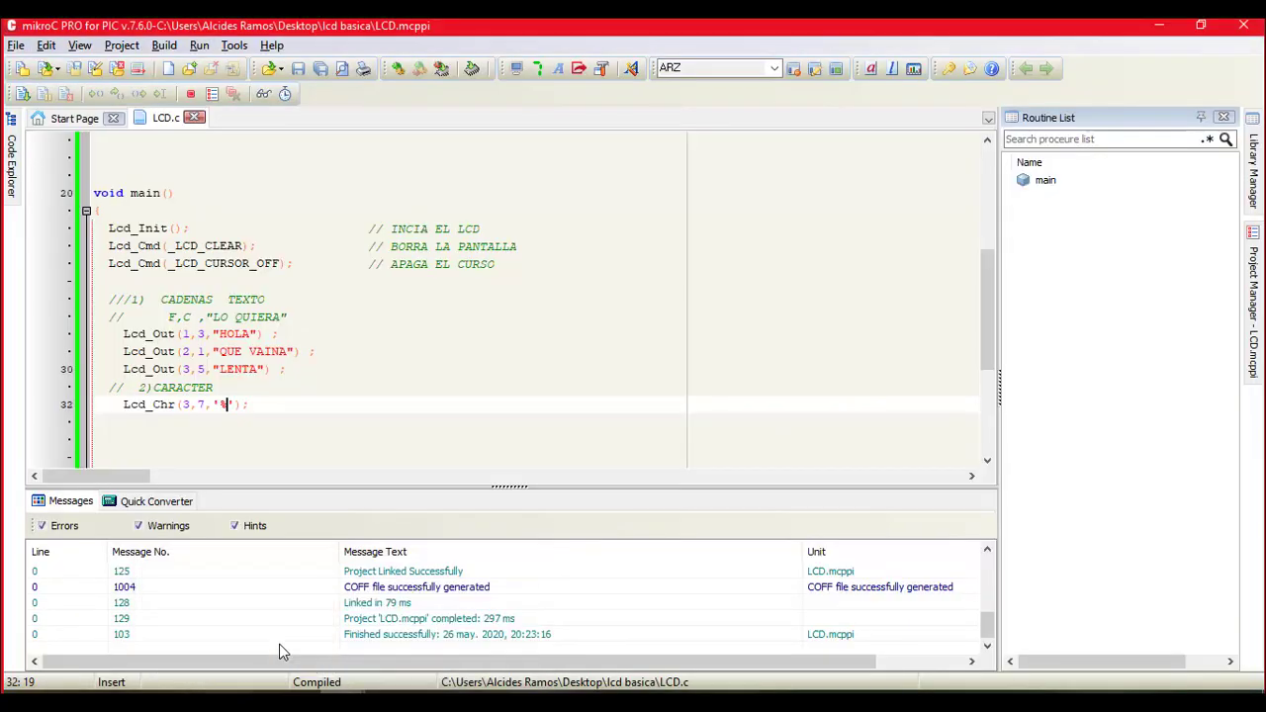
Step: Examine the length of the string "LENTA" in the third Lcd_Out call by highlighting its characters one by one
click(217, 369)
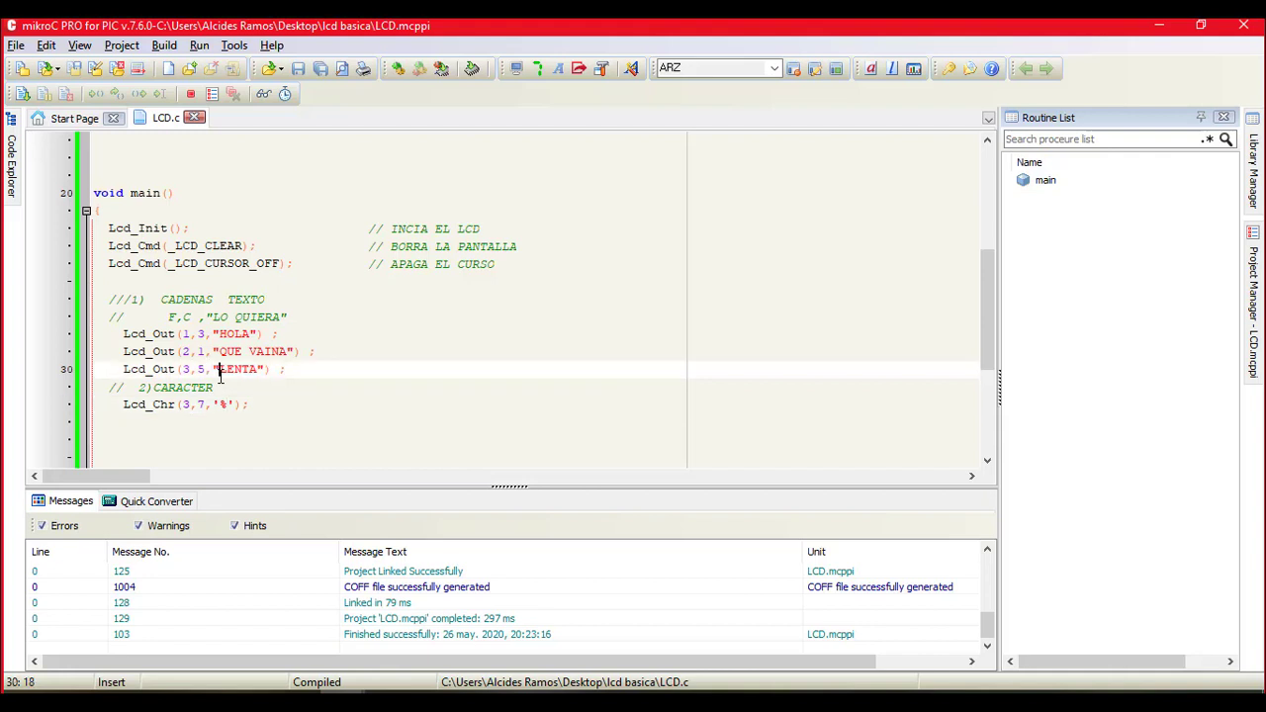
key(shift+Right)
key(shift+Right)
key(shift+Right)
key(shift+Right)
key(shift+Right)
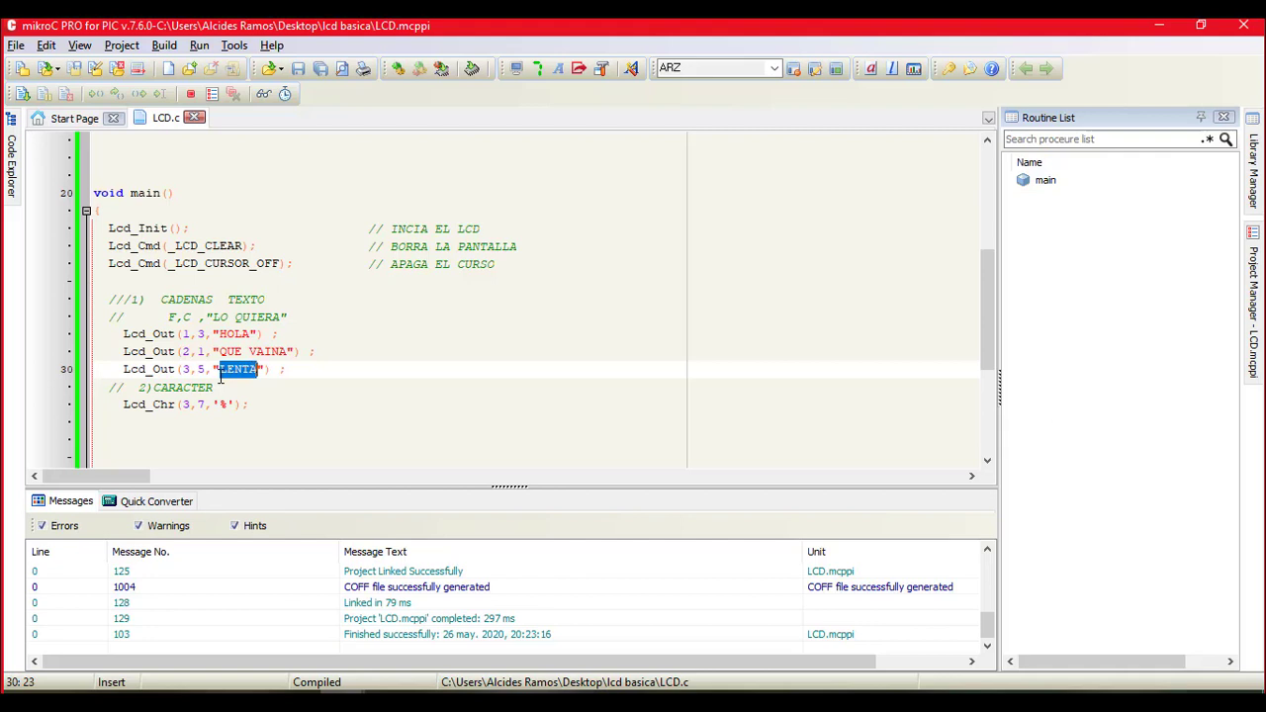
key(shift+Right)
Step: Set the column argument of the Lcd_Chr call to 10
key(Down)
key(Down)
key(Left)
key(Left)
key(Left)
key(Left)
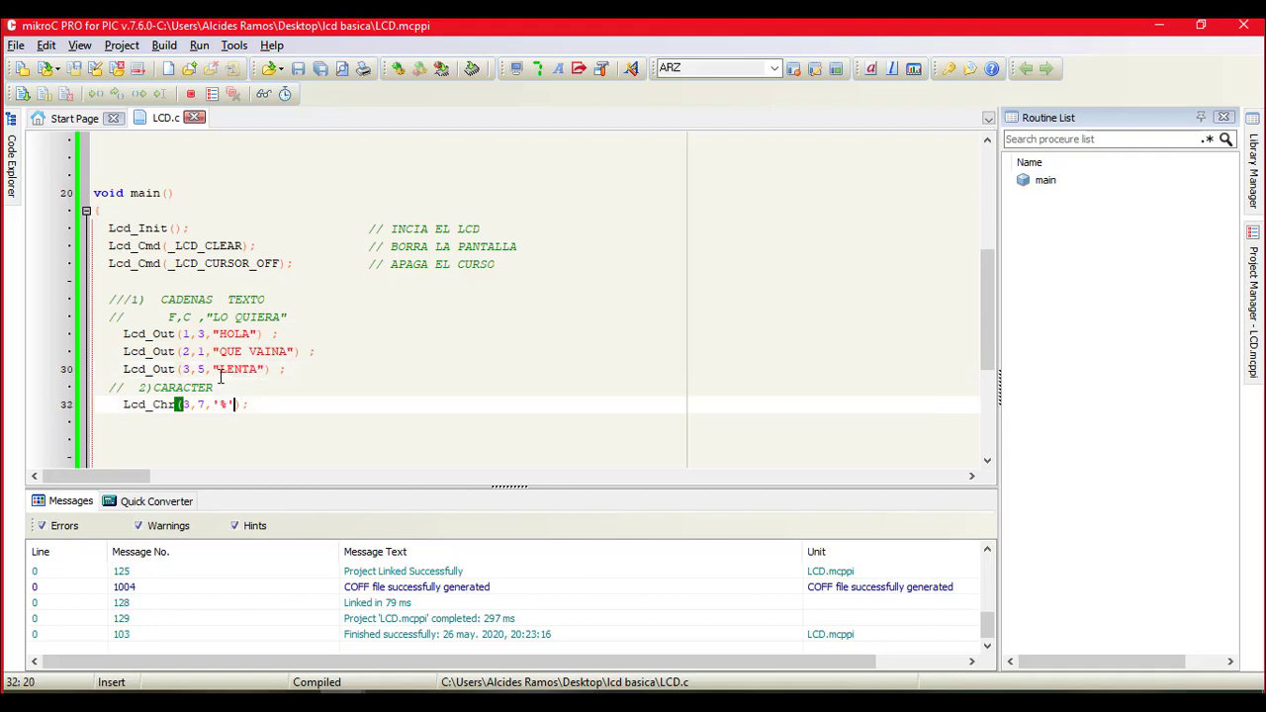
key(Left)
key(Left)
key(BackSpace)
text(10)
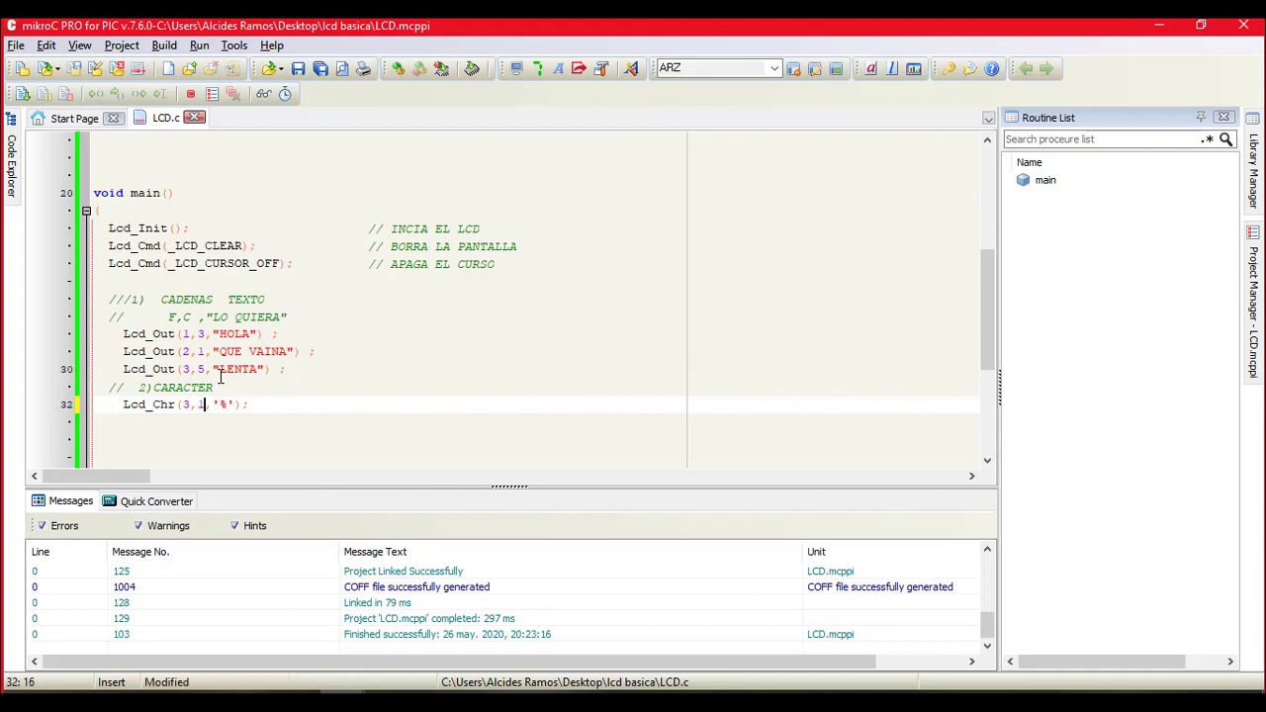
Step: Rebuild the project and test it in the Proteus LCD simulation, stopping the run to return to mikroC
click(402, 69)
click(408, 74)
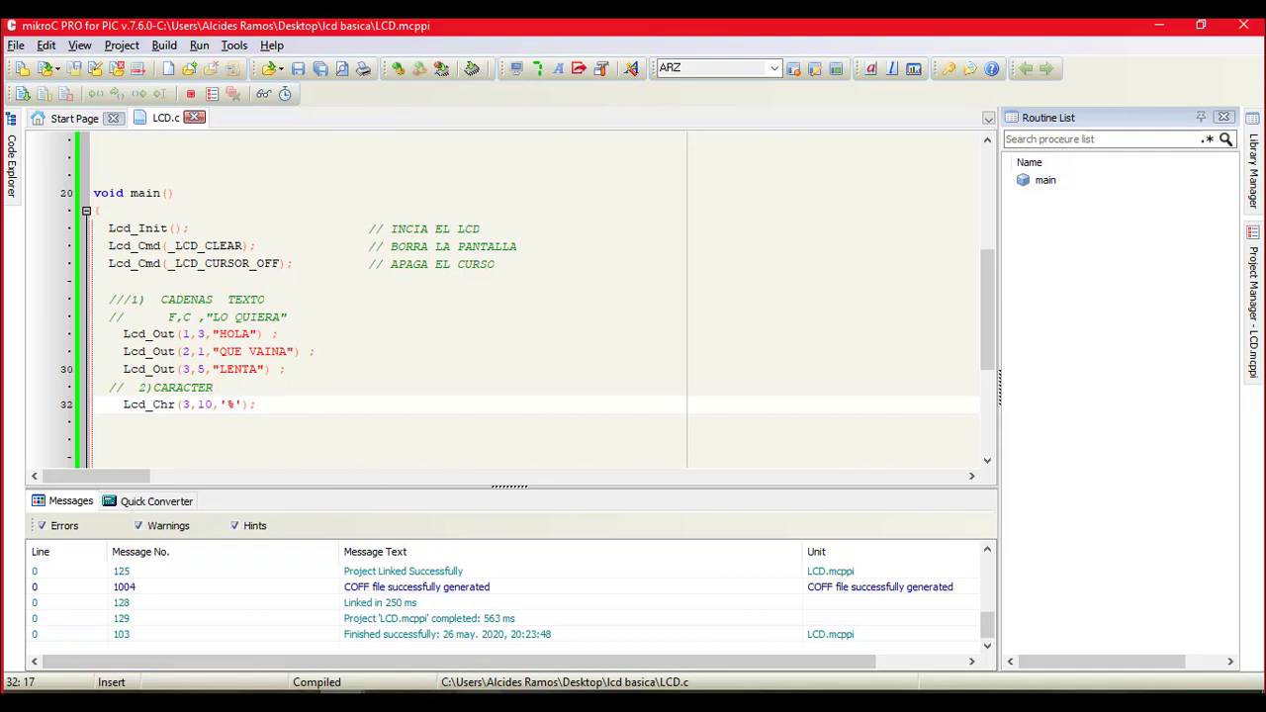
key(alt+Tab)
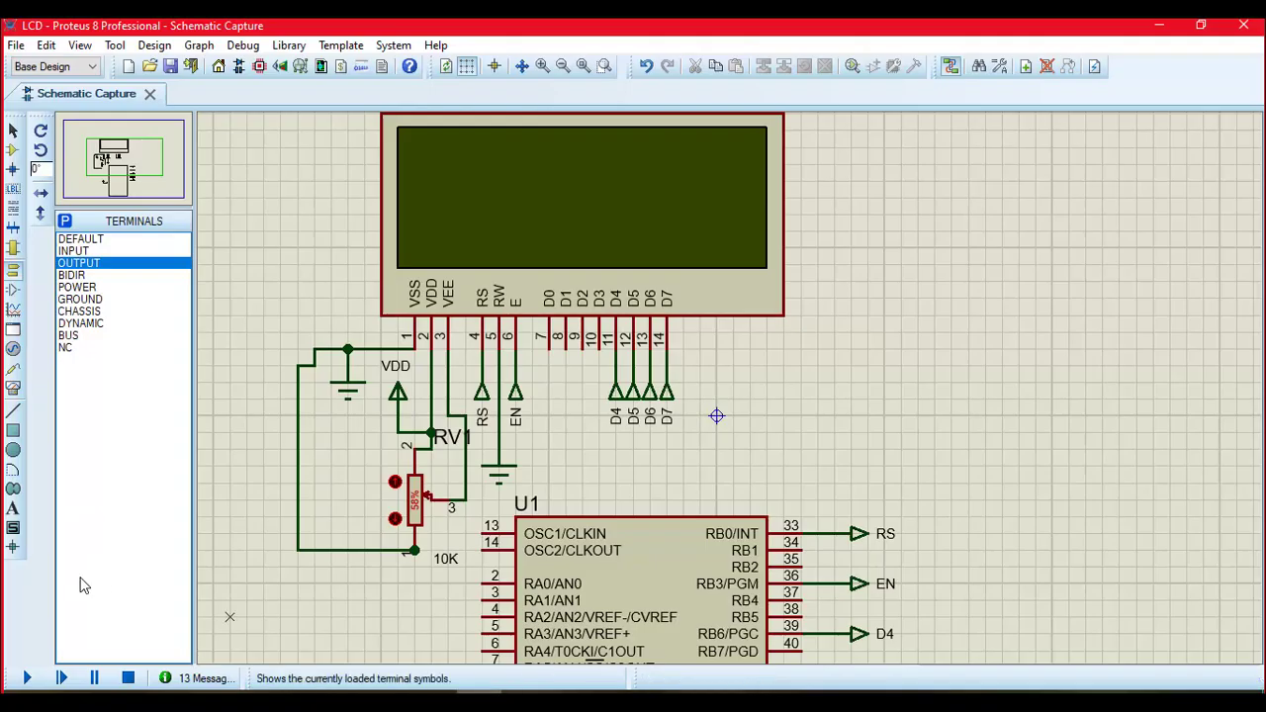
click(26, 678)
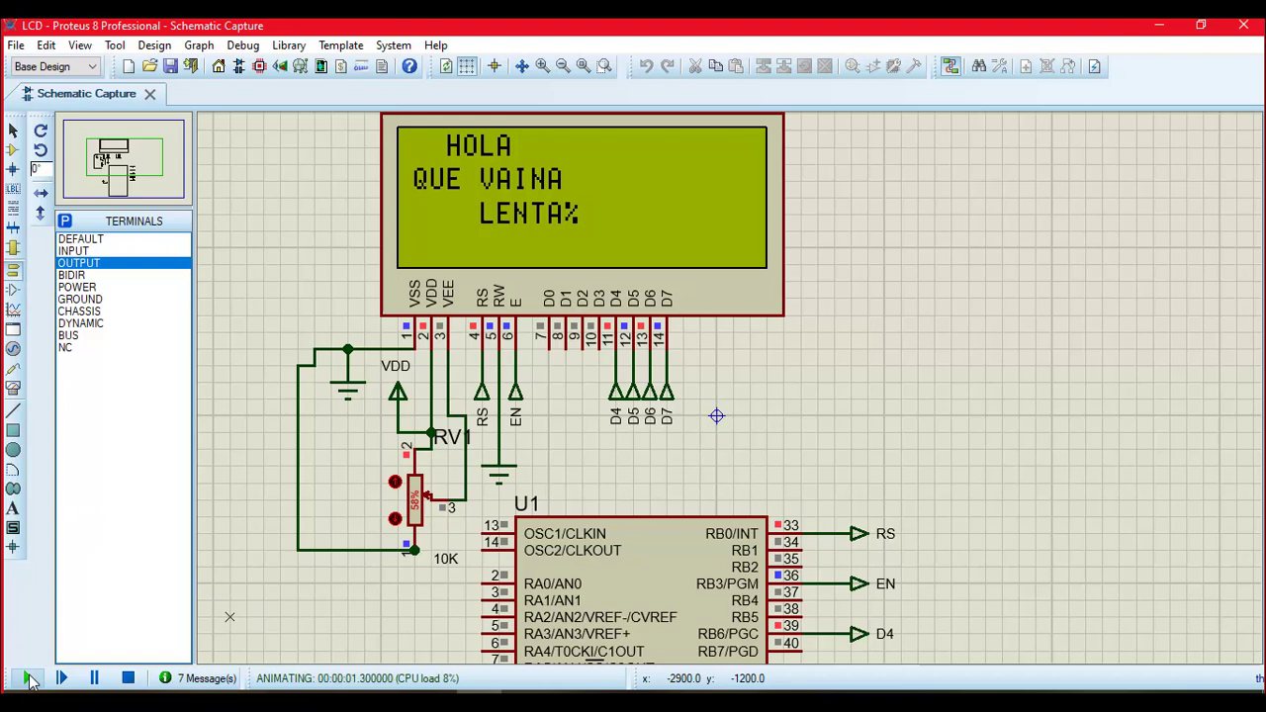
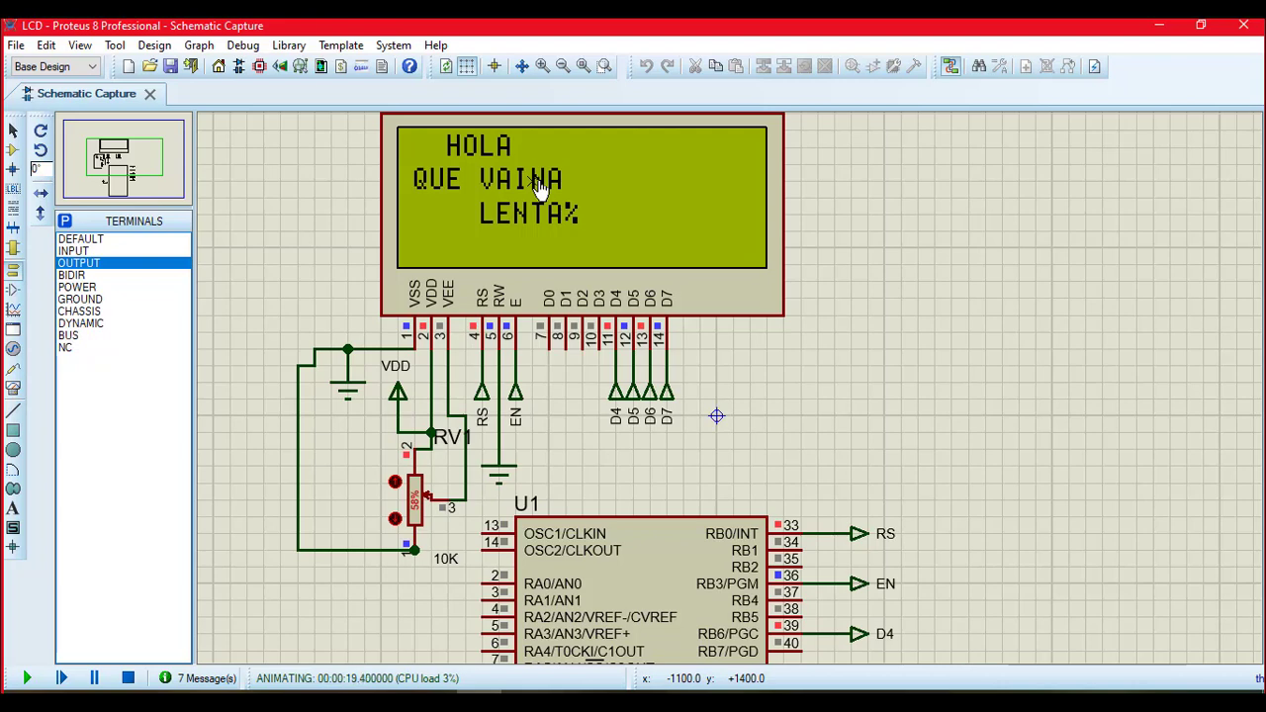
click(128, 678)
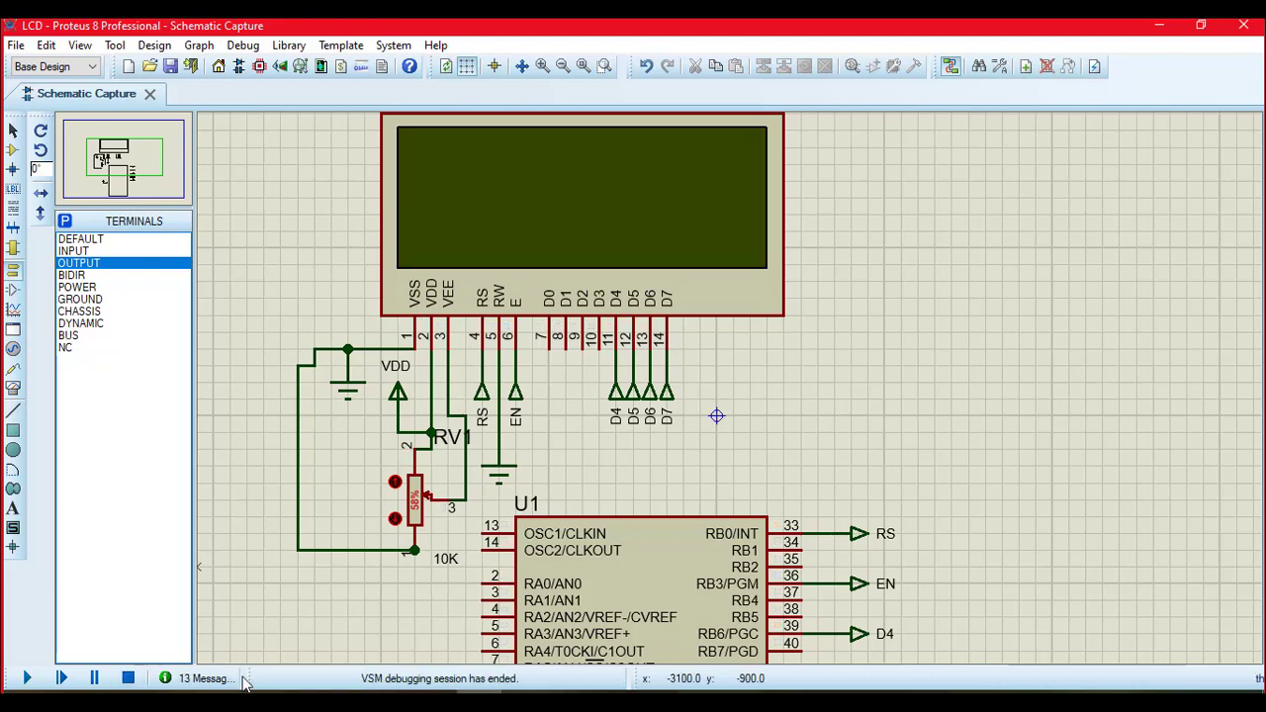
click(237, 623)
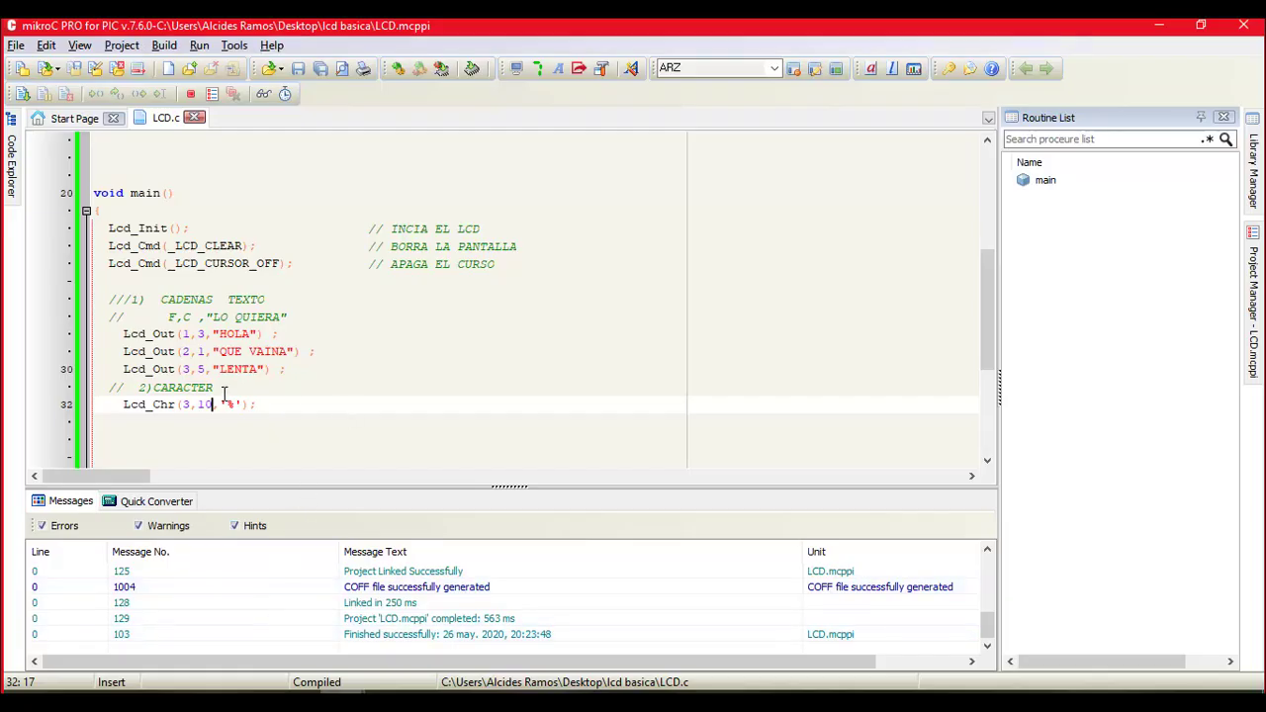
key(super)
text(LUPA)
key(BackSpace)
text(Á)
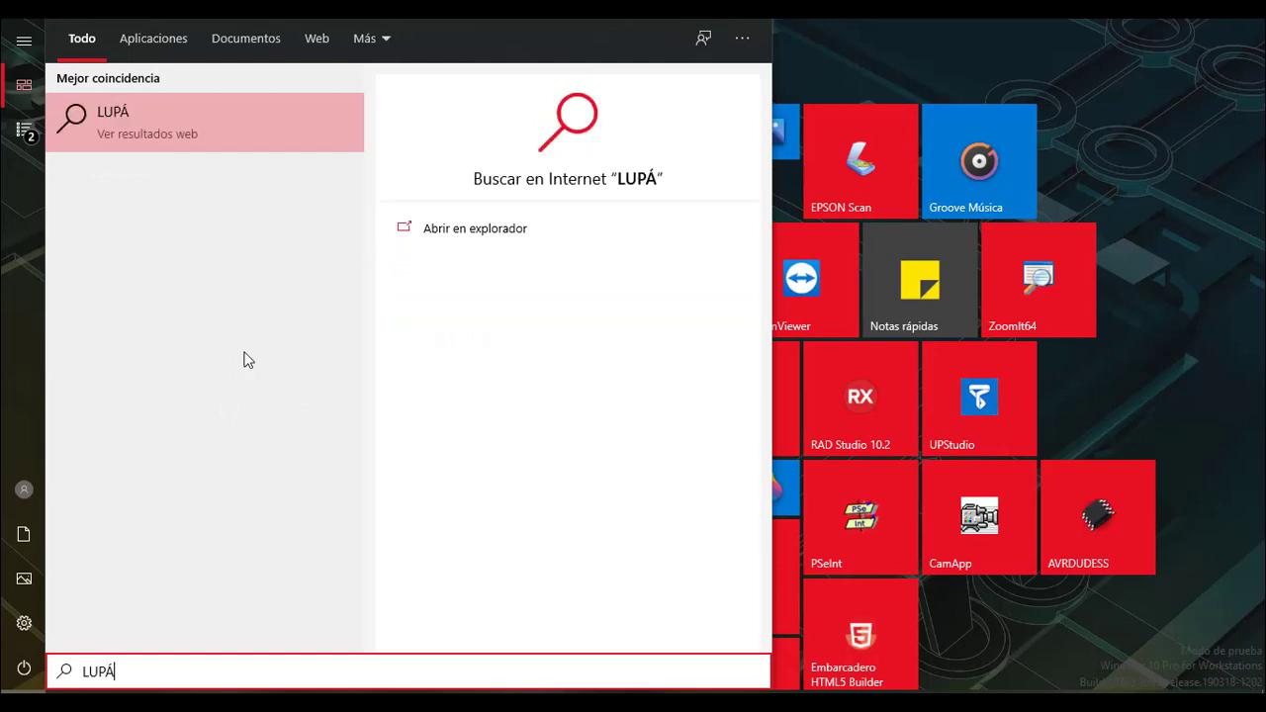
click(219, 135)
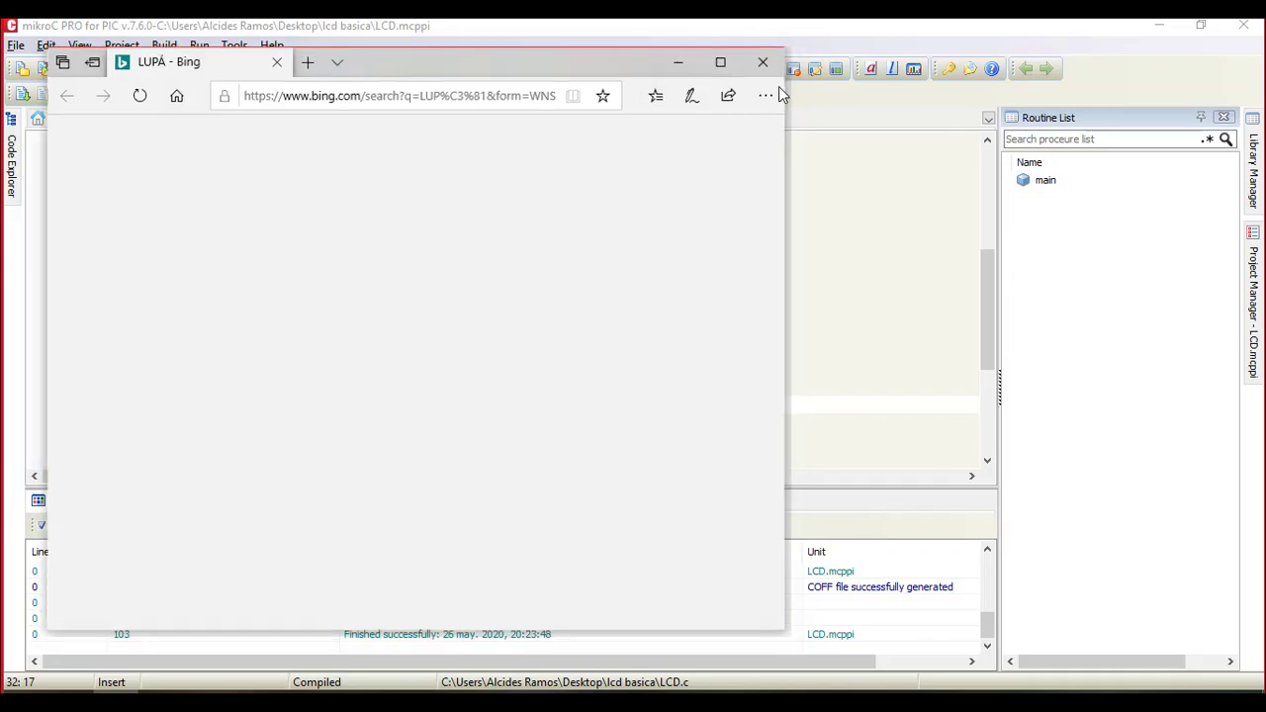
click(765, 61)
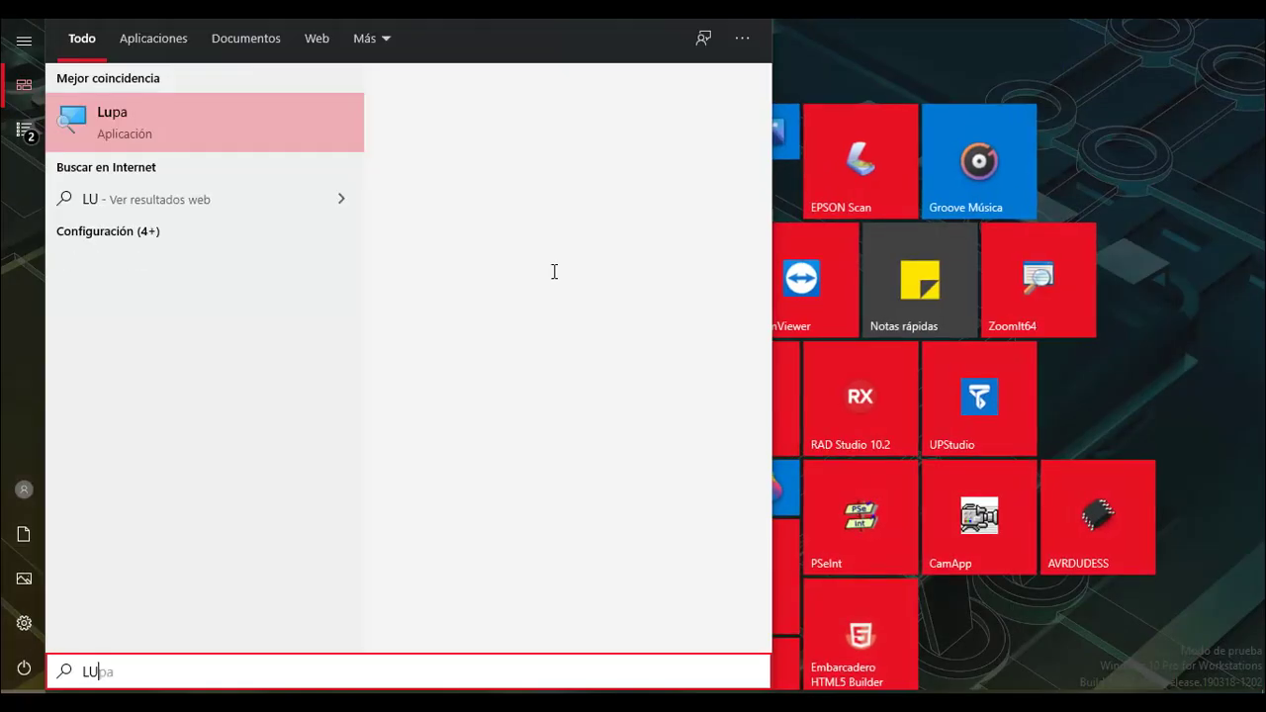
Step: Find and open the Lupa magnifier through Windows search and minimize its control window
text(PA)
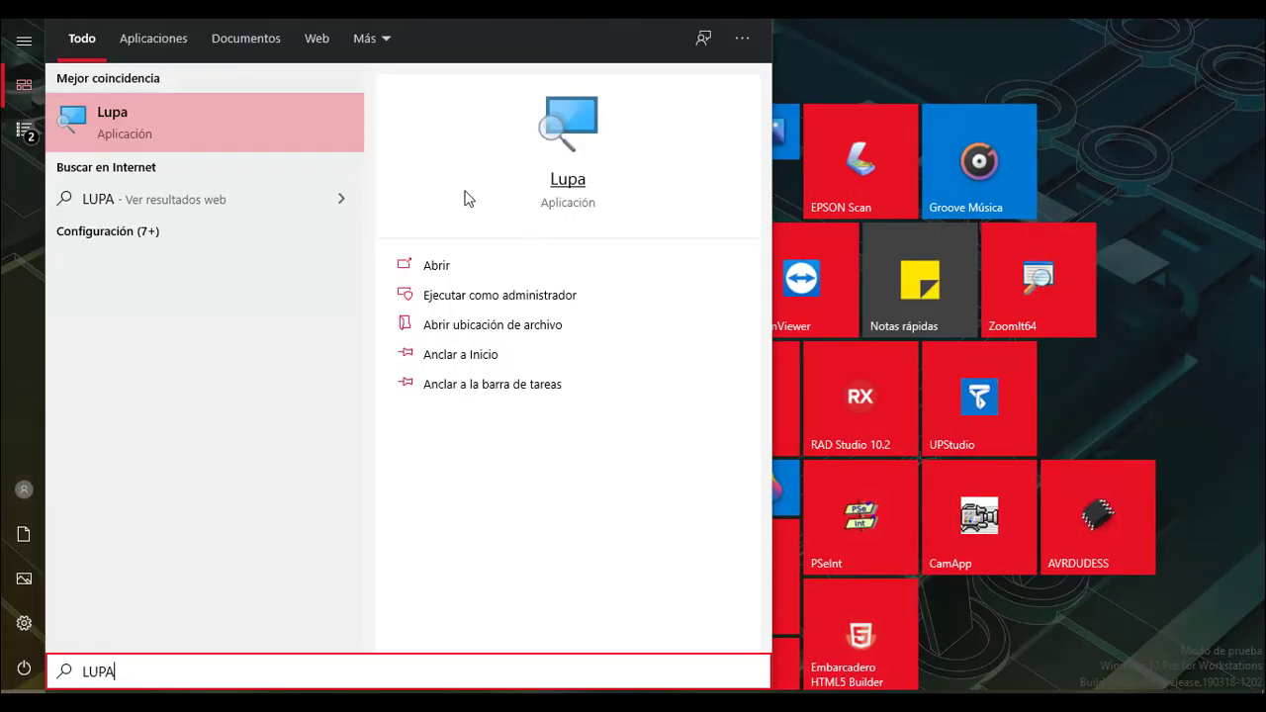
click(144, 131)
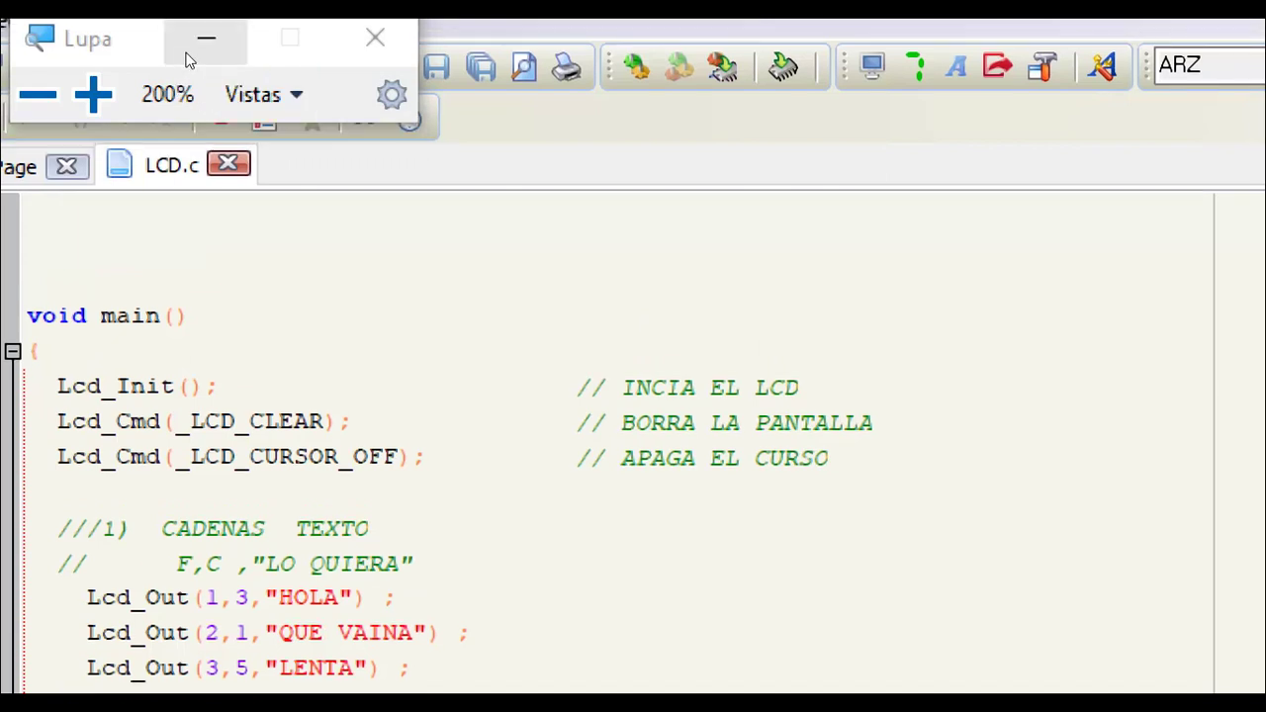
click(205, 39)
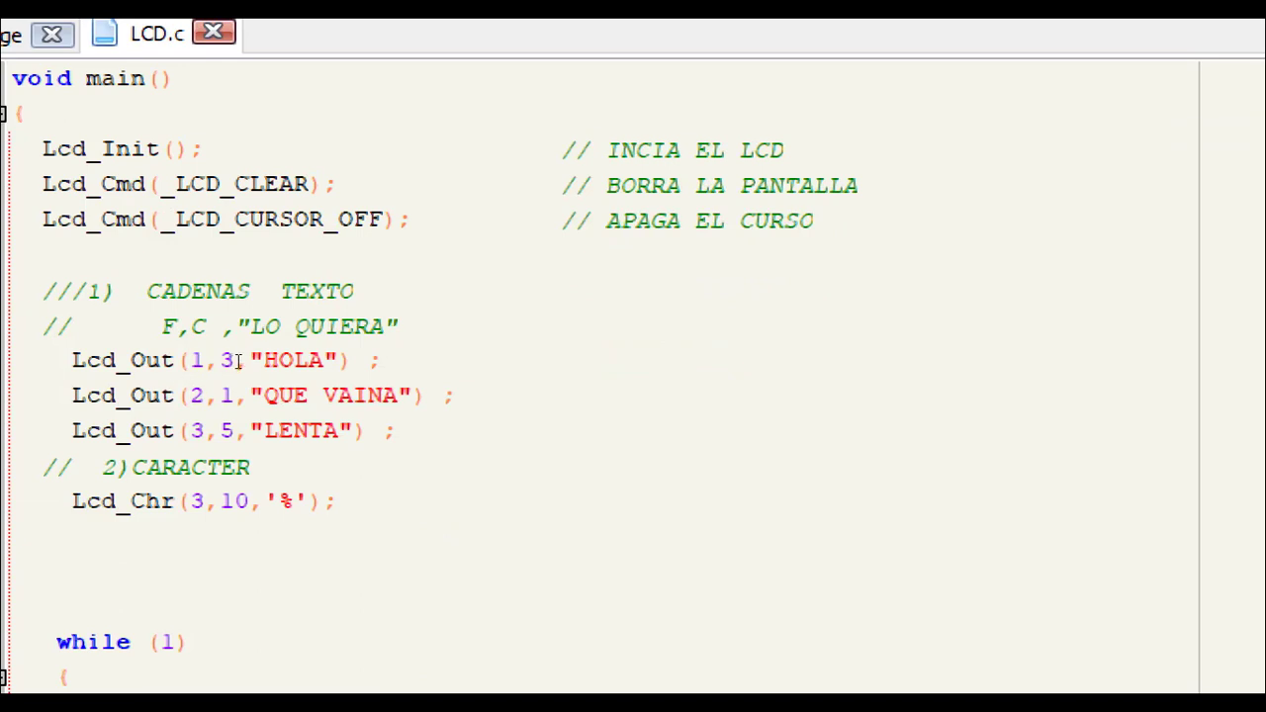
Step: Examine the characters of "LENTA" in the third Lcd_Out call and compare them with the column used in the Lcd_Chr call
key(Up)
key(Up)
key(Left)
key(Left)
key(Left)
key(Left)
key(Left)
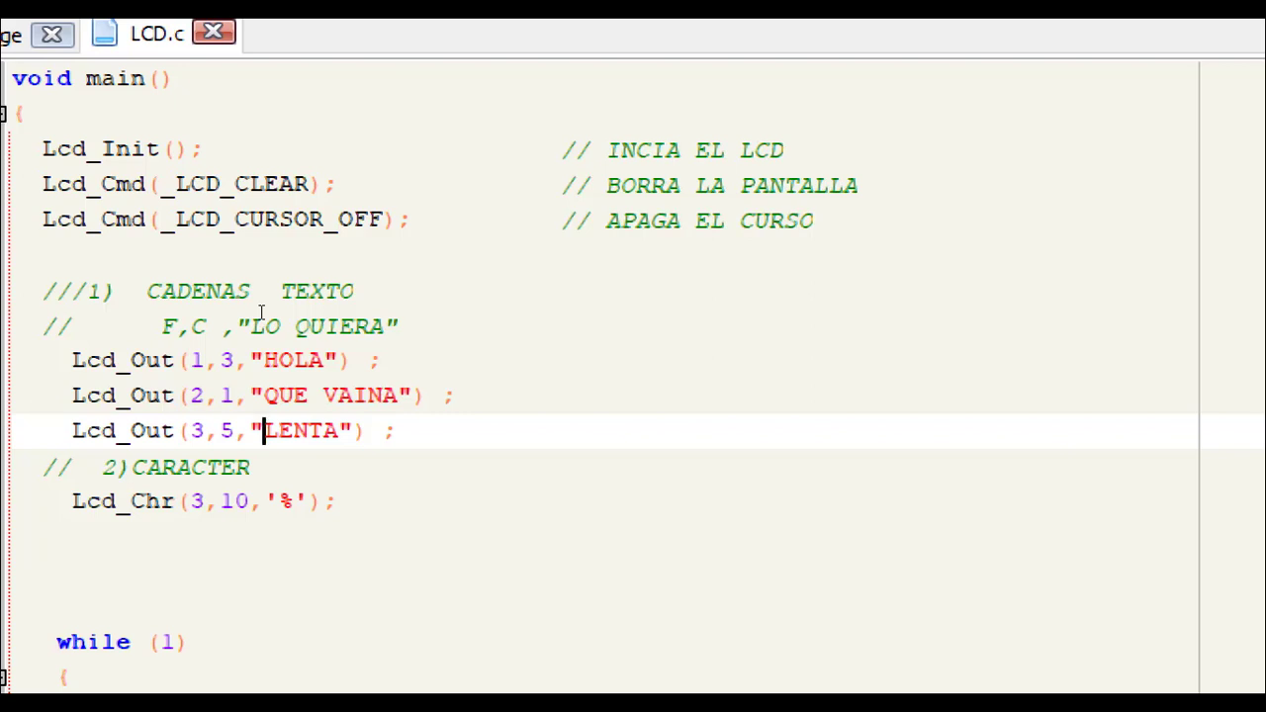
key(Left)
key(Left)
key(Right)
key(Right)
key(Right)
key(Left)
key(shift+Right)
key(shift+Right)
key(shift+Right)
key(shift+Right)
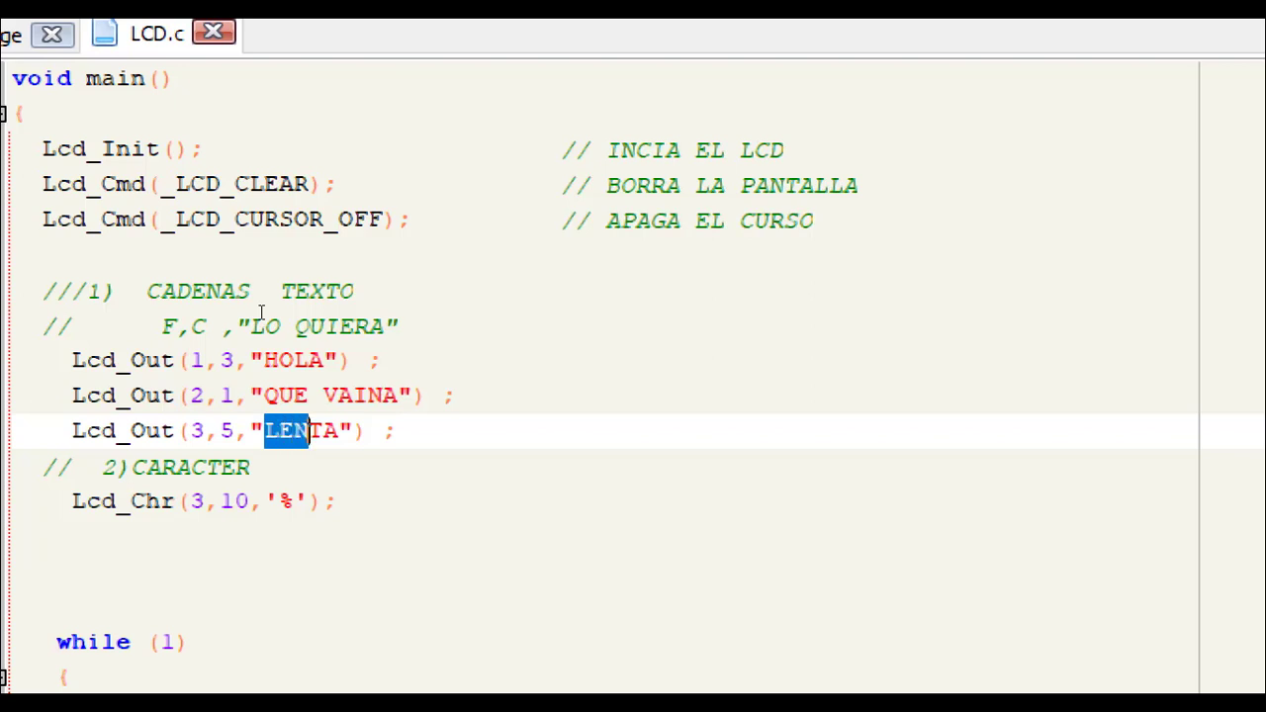
key(shift+Right)
key(shift+Right)
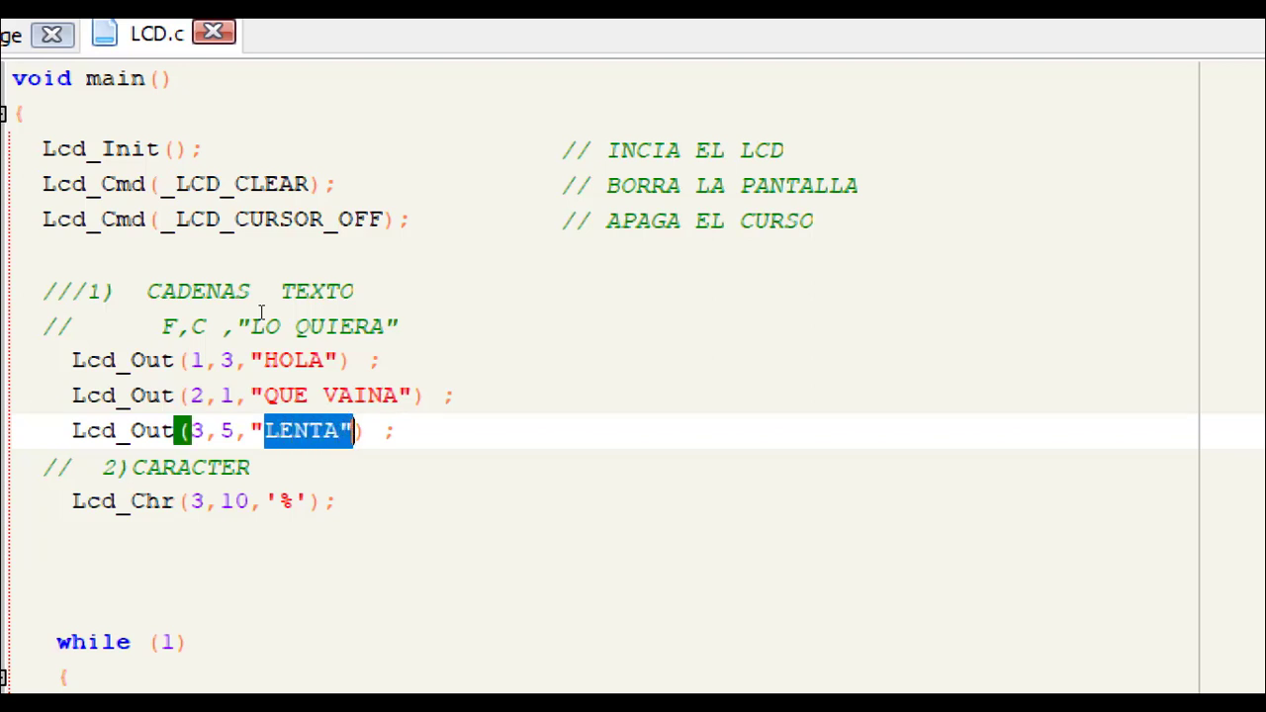
key(Down)
key(Down)
key(Down)
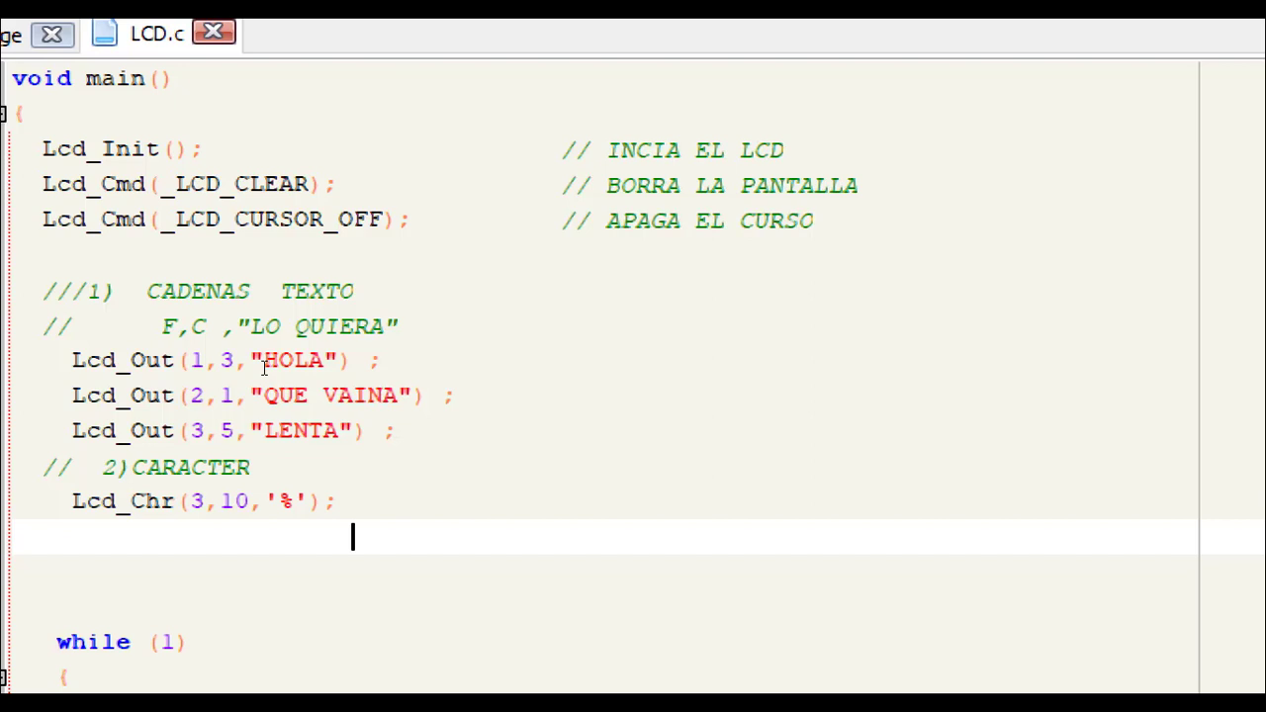
Step: Comment out the Lcd_Chr(3,10,'%') line with "//"
key(Up)
key(Home)
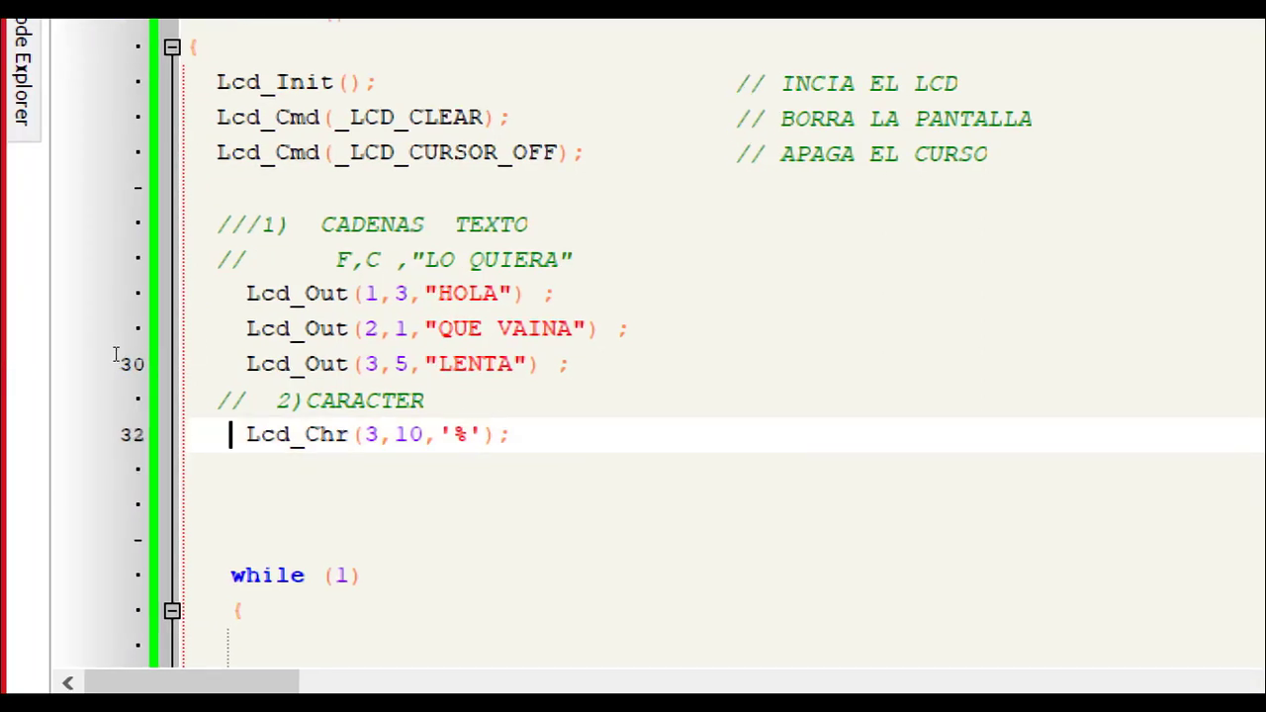
text(//)
Step: Insert the Lcd_Chr_CP function name from the Code Assistant on the line below the commented-out Lcd_Chr call
key(Down)
key(Down)
key(Up)
key(Down)
key(Up)
key(Right)
text(LCD)
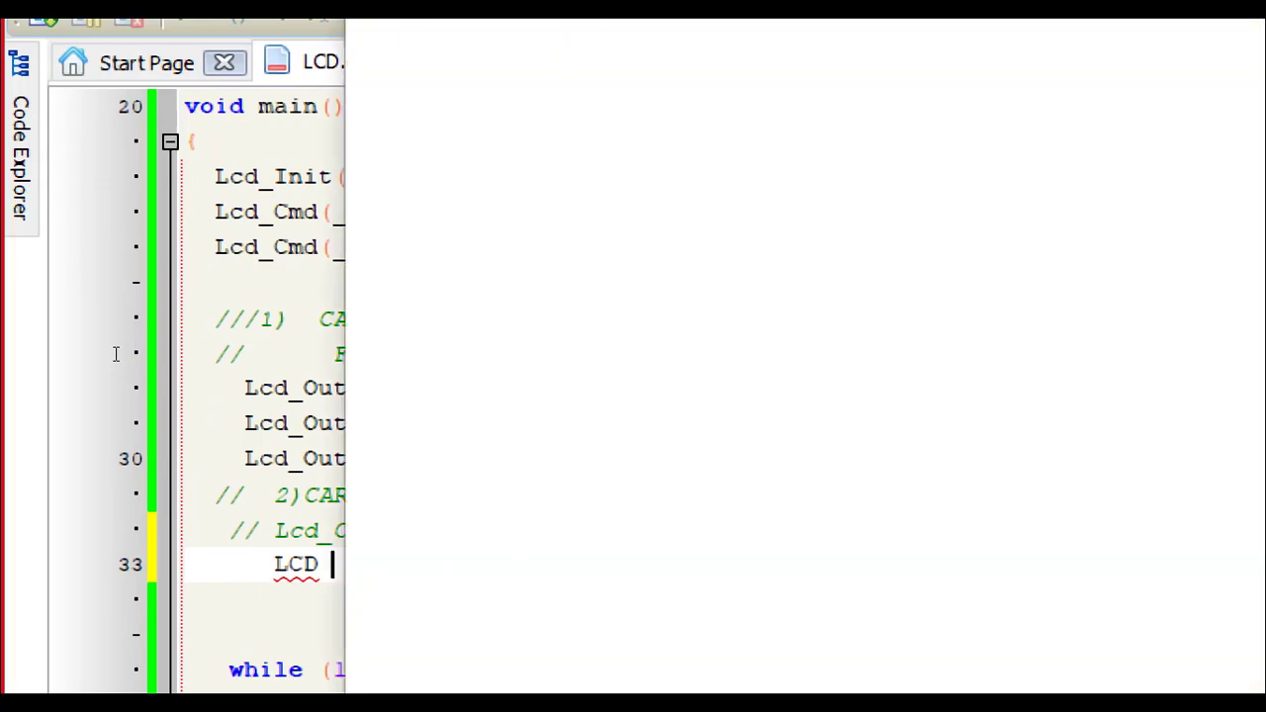
key(ctrl+space)
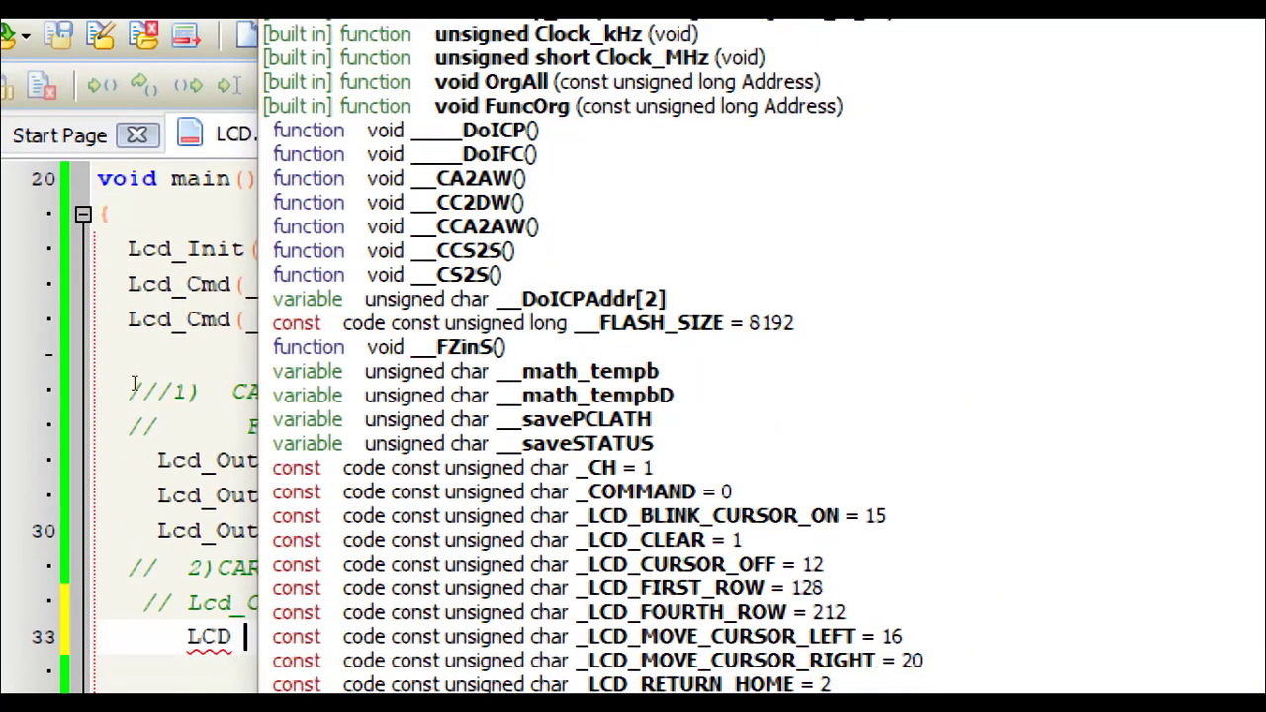
key(Escape)
key(ctrl+space)
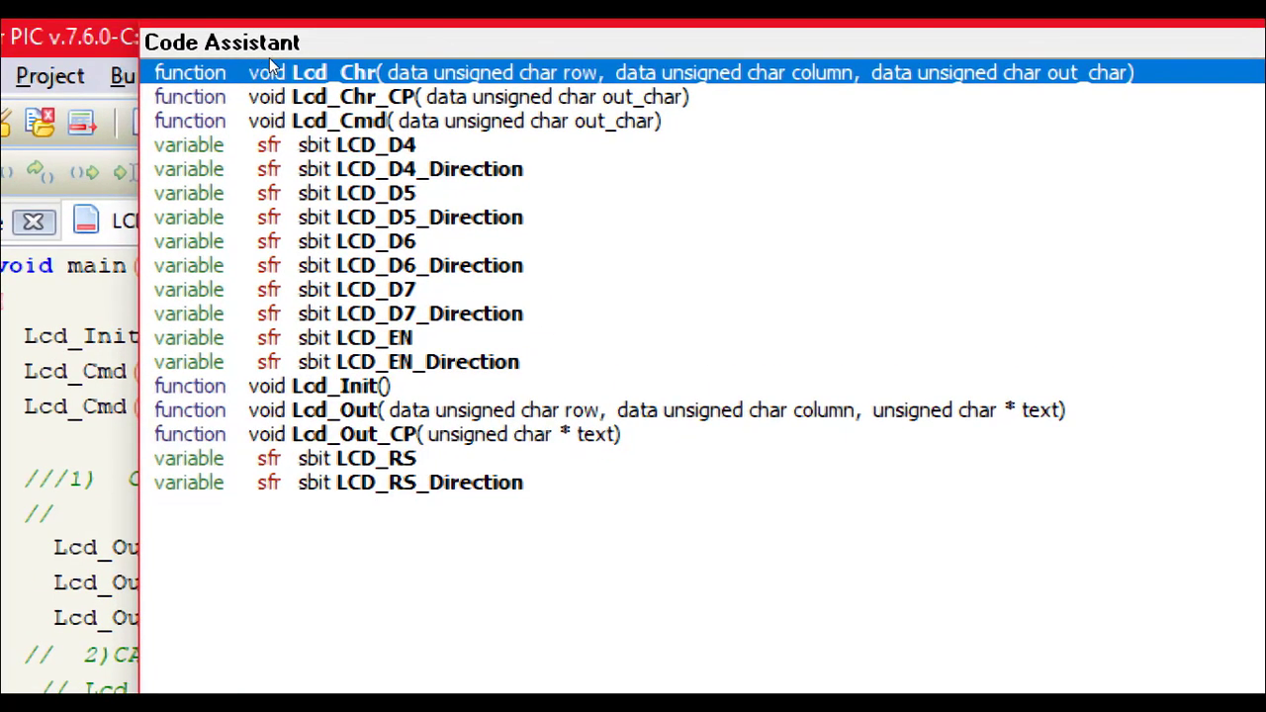
key(Down)
key(Return)
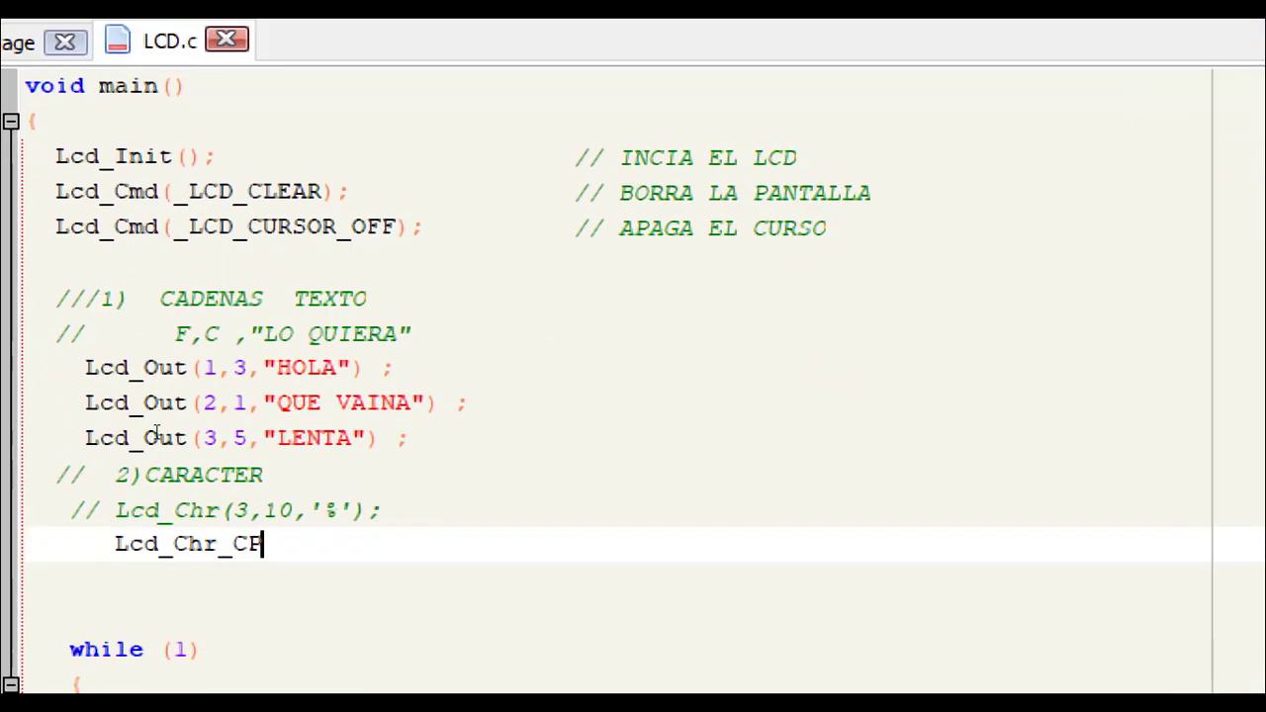
Step: Add the comment "//CURSOR POSIRTION" on a new line above Lcd_Chr_CP, after highlighting its CP suffix
key(shift+Left)
key(shift+Left)
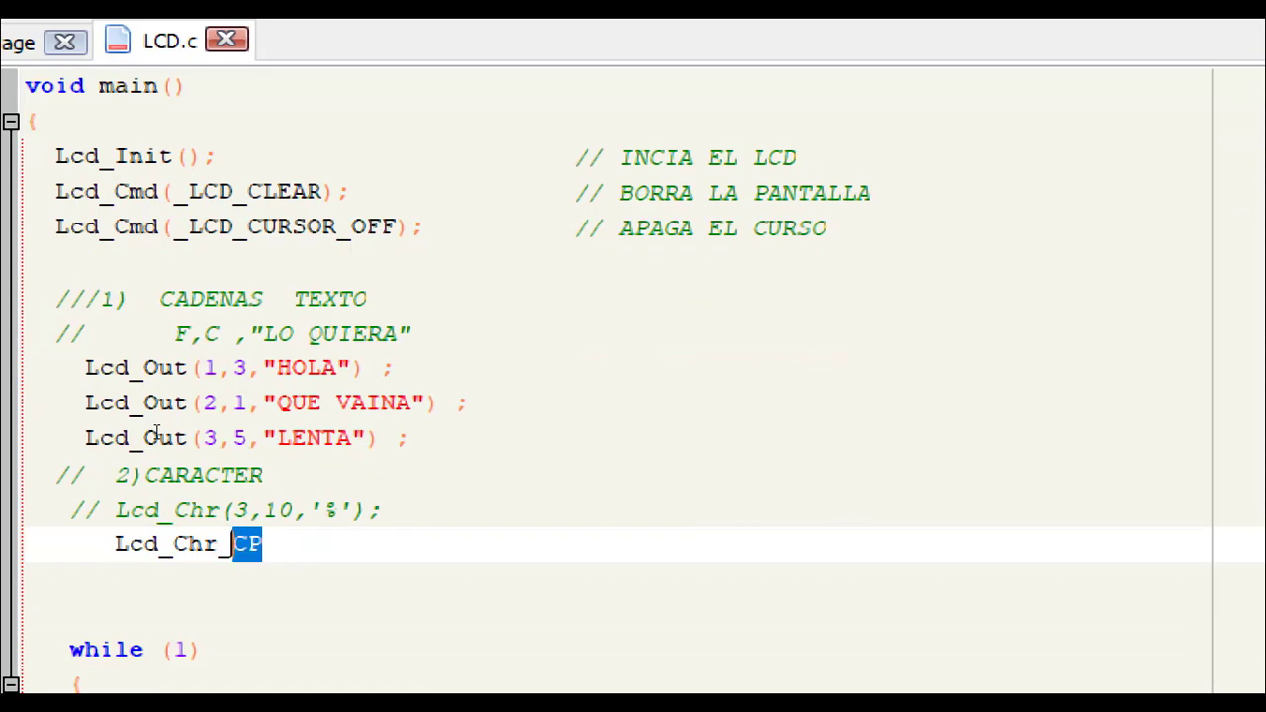
key(Right)
key(Up)
key(Right)
key(Right)
key(Right)
key(Right)
key(Right)
key(Right)
key(Right)
key(Right)
key(Right)
key(Return)
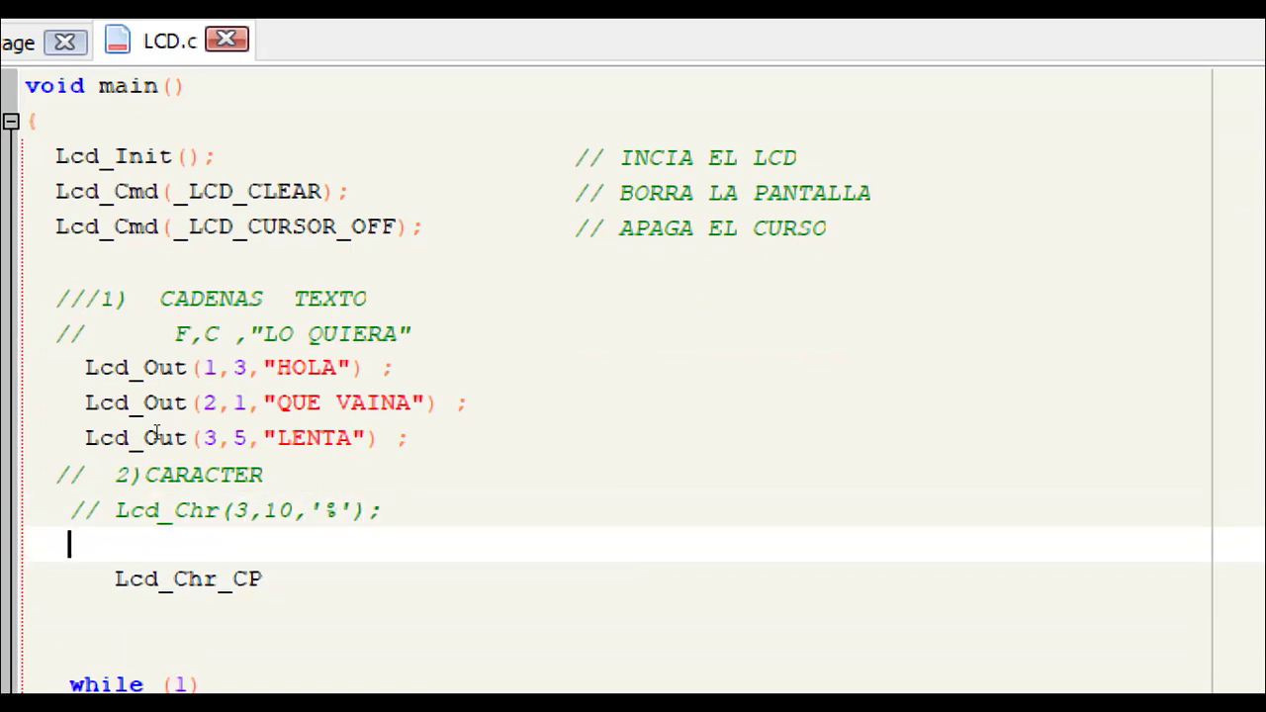
text(//CURSOR POSIRTION)
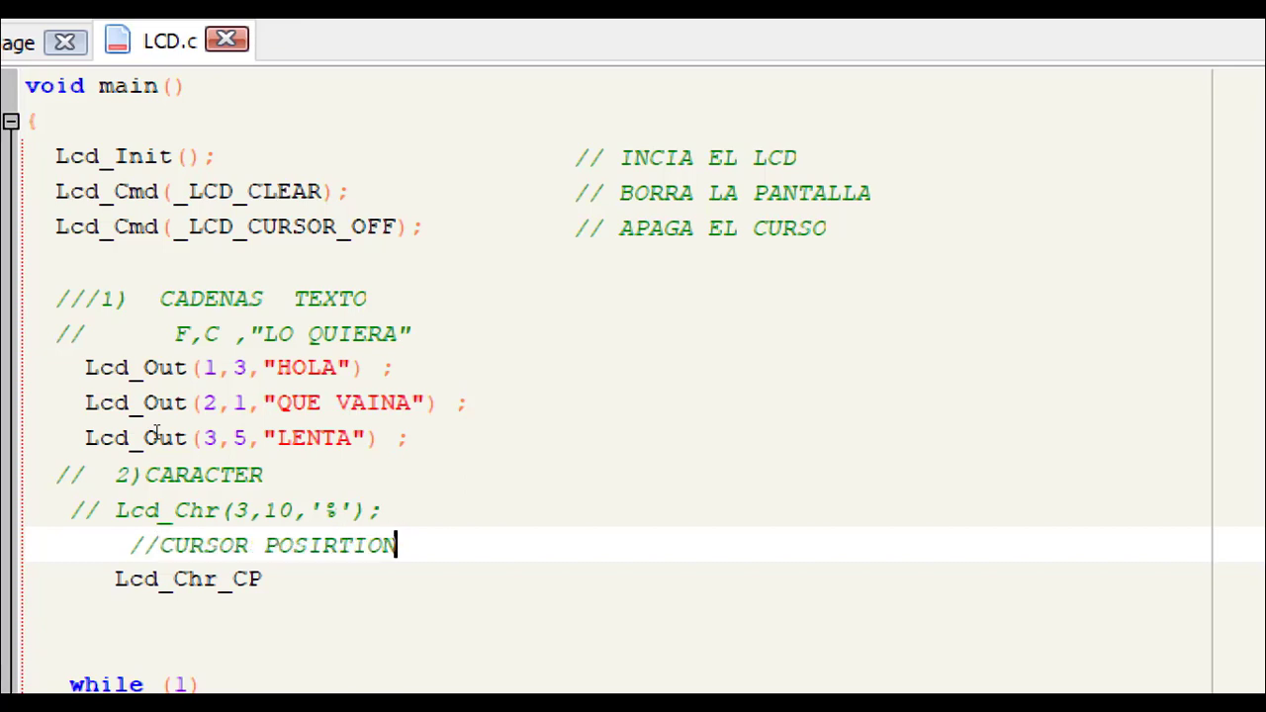
Step: Correct the comment above Lcd_Chr_CP to read "//CURSOR POSITION" and return to the Lcd_Chr_CP line
key(Down)
key(Down)
key(Down)
key(Down)
key(Down)
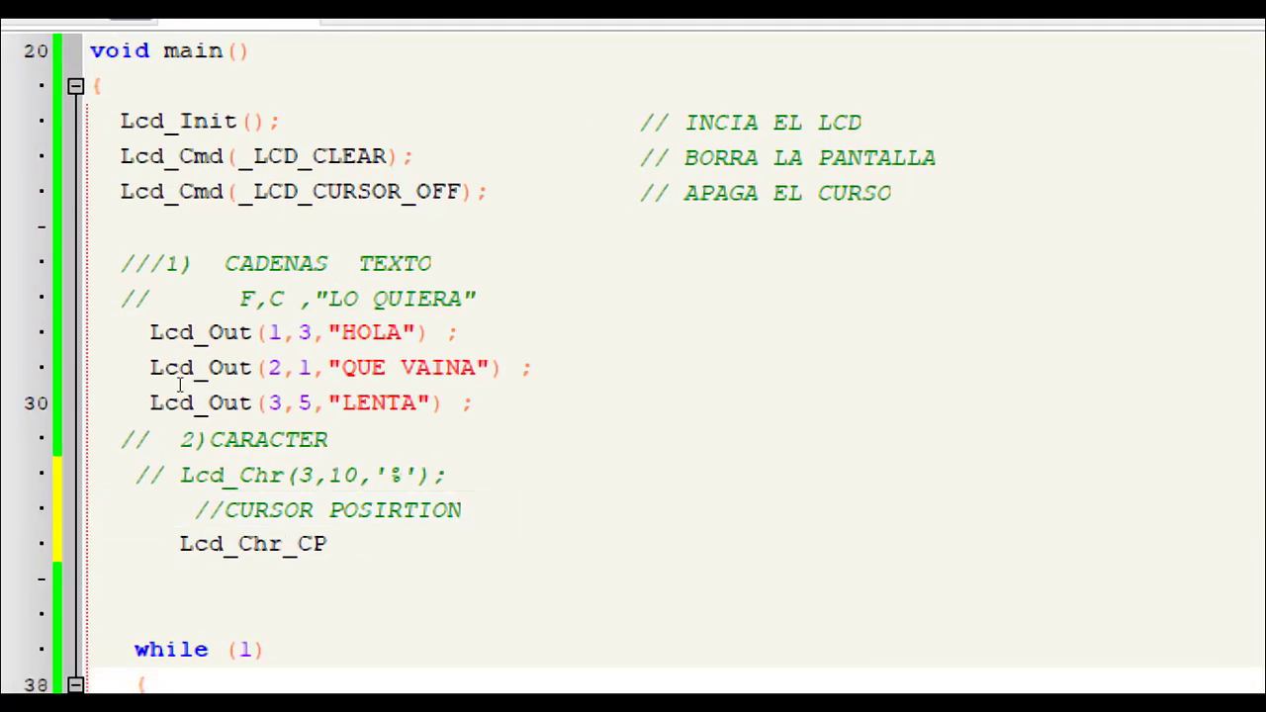
key(Up)
key(Up)
key(Up)
key(Up)
key(Up)
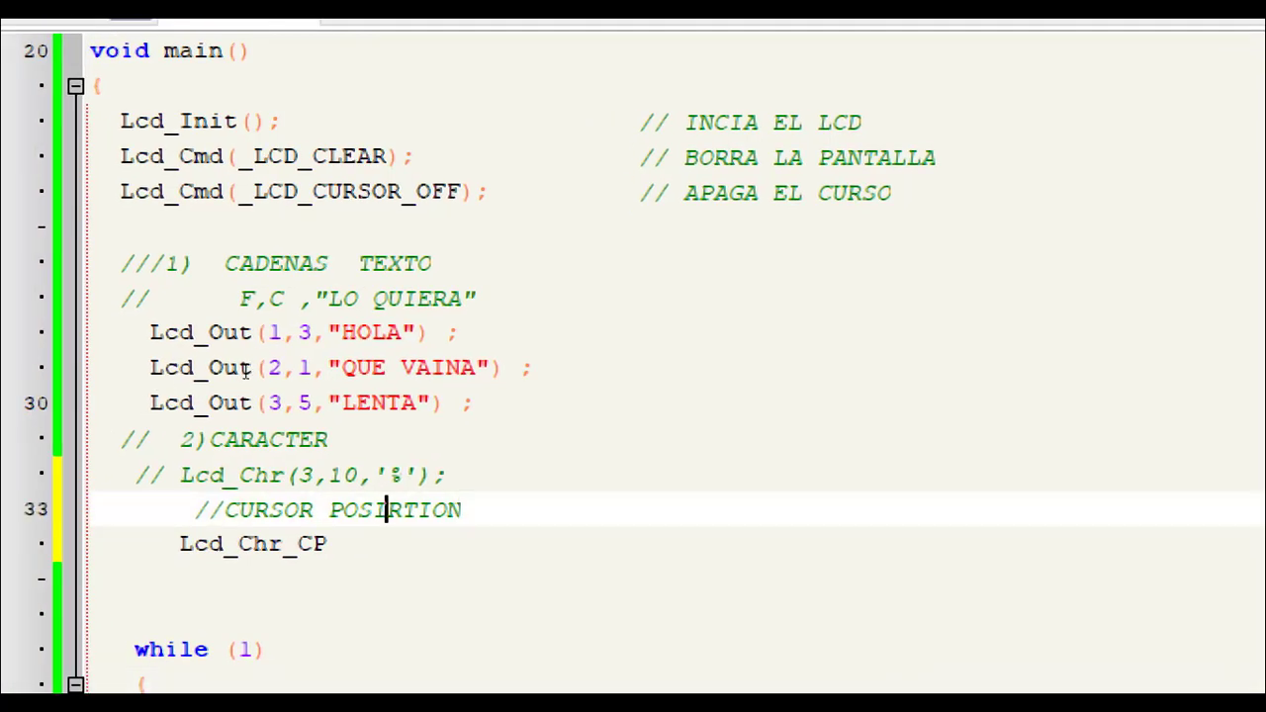
key(BackSpace)
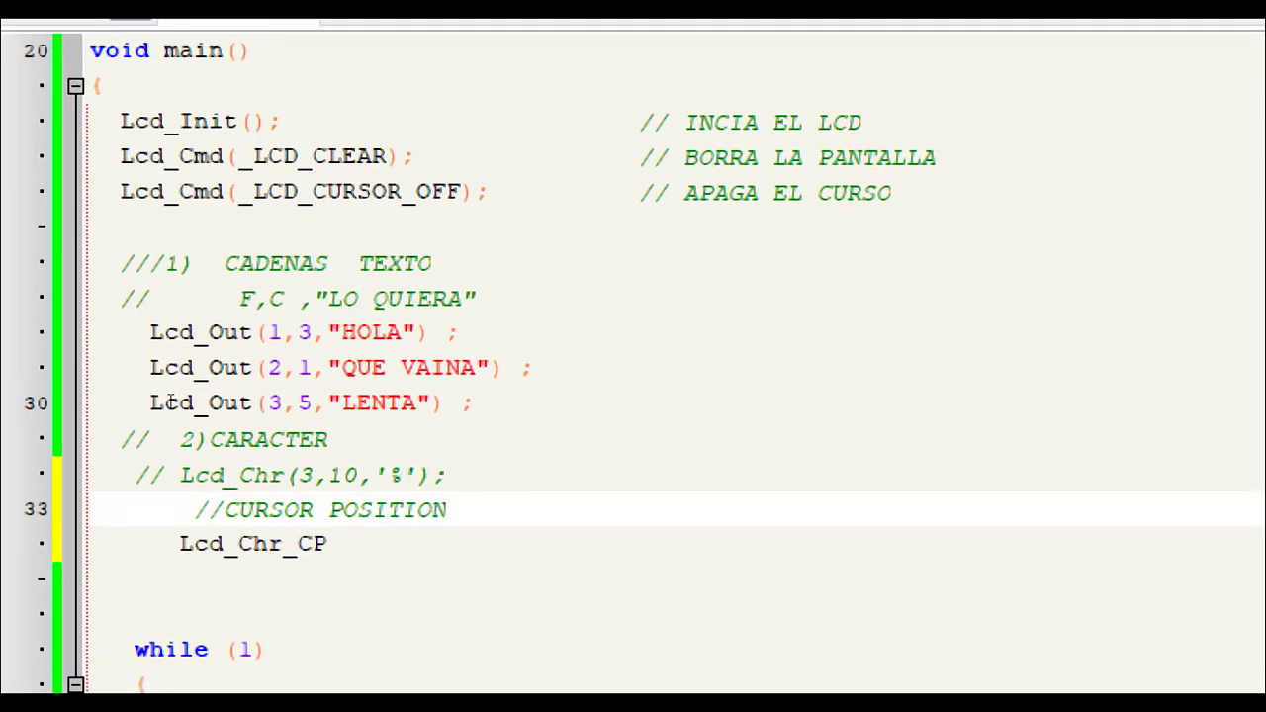
key(Down)
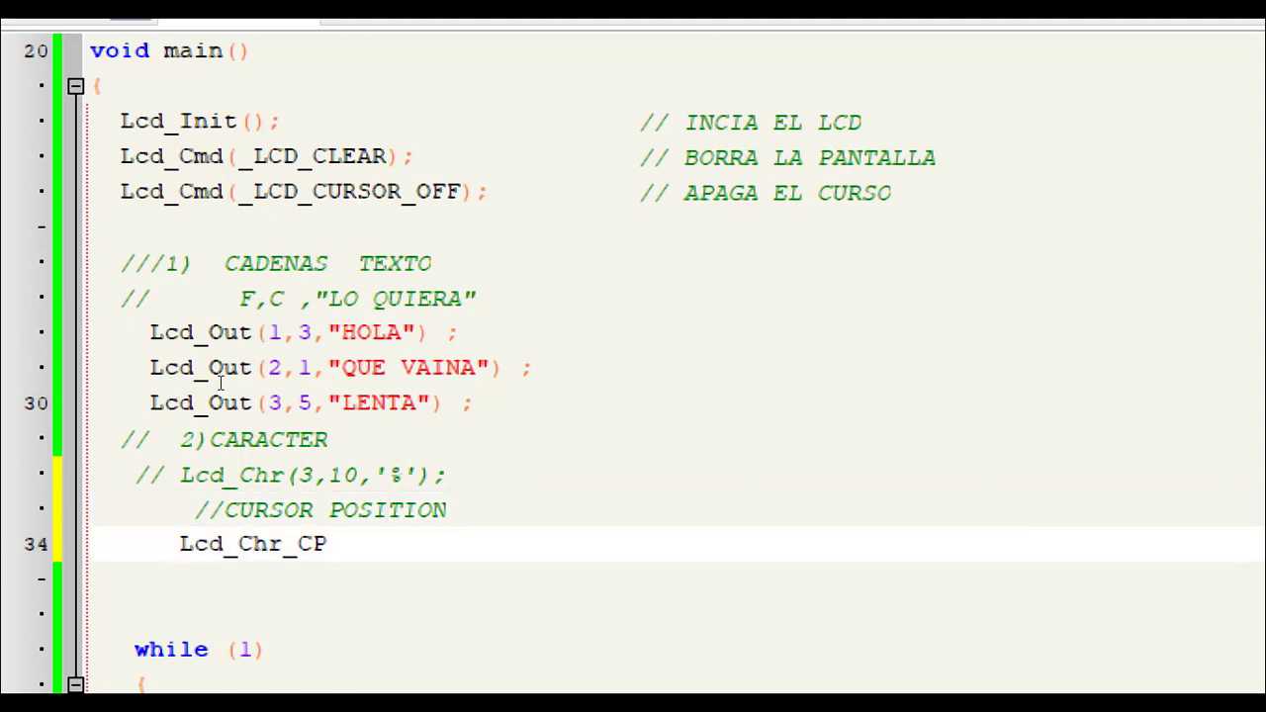
Step: Append "();" to the Lcd_Chr_CP function name below the cursor position comment
key(Right)
key(Right)
key(Right)
key(Right)
key(Right)
text(/ ()
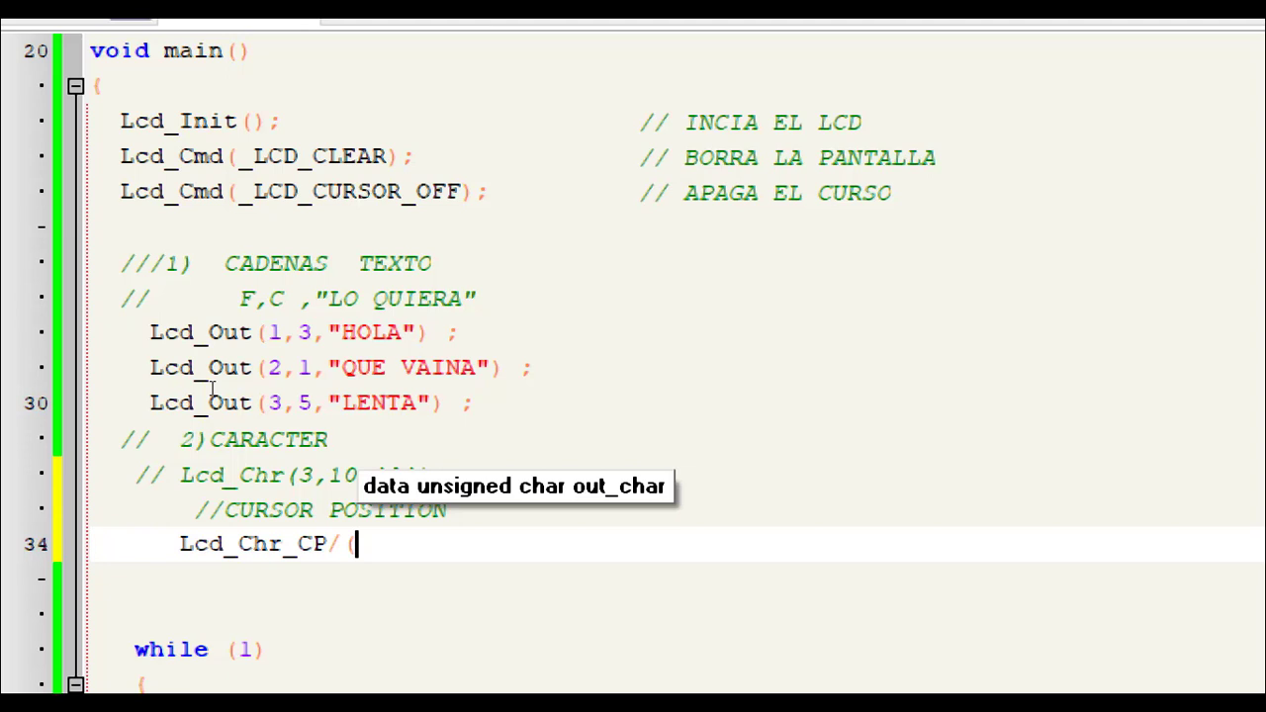
key(Escape)
key(BackSpace)
key(BackSpace)
key(BackSpace)
text(();)
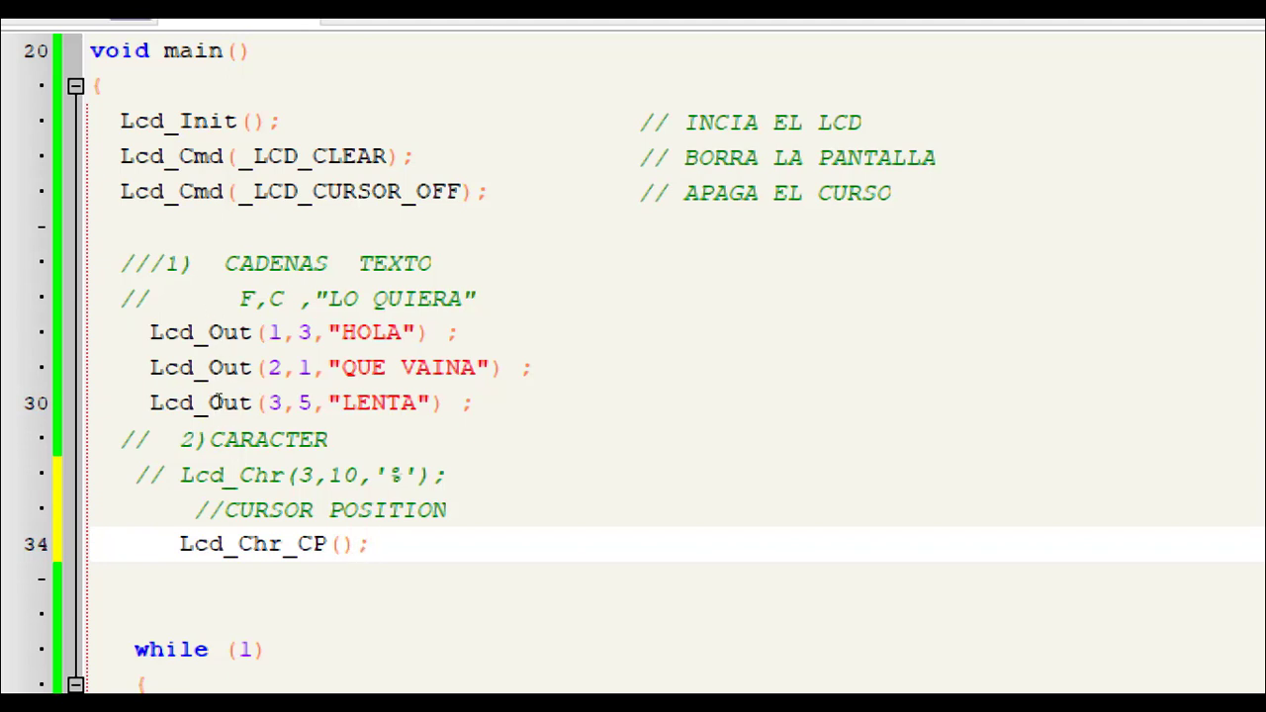
Step: Enter the character '%' in single quotes as the argument of Lcd_Chr_CP
key(Left)
key(Left)
text('')
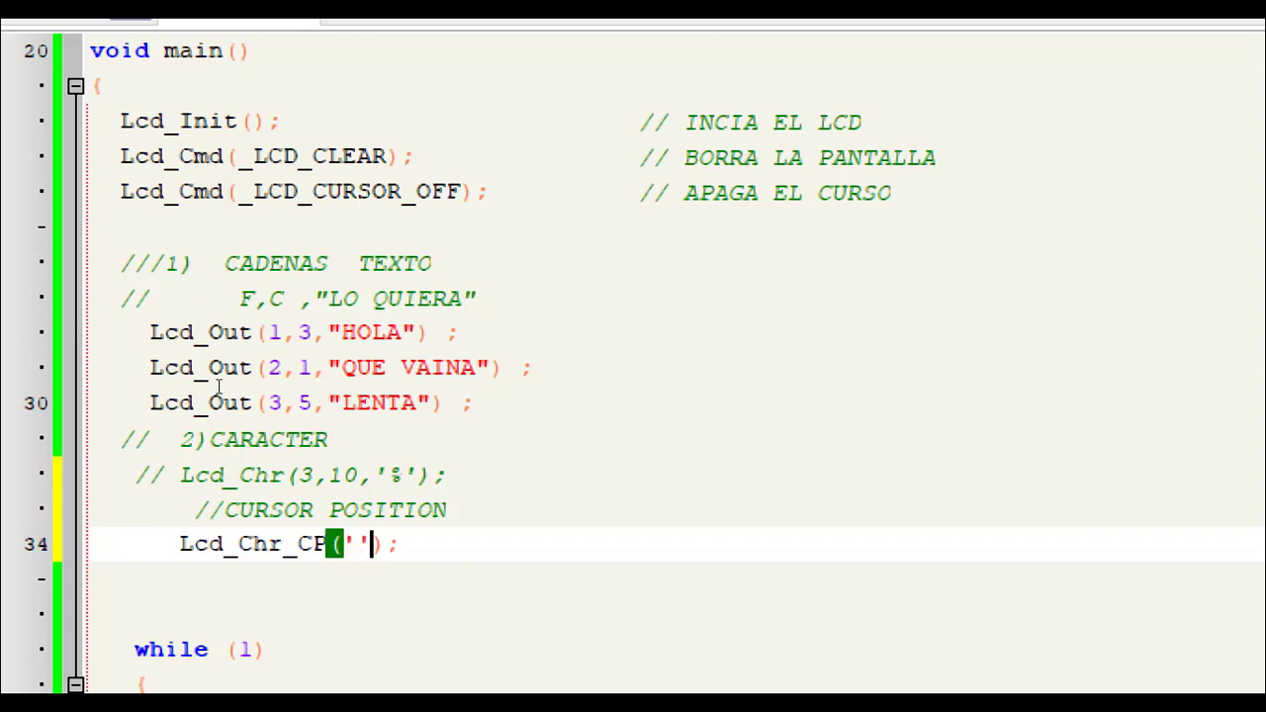
key(Left)
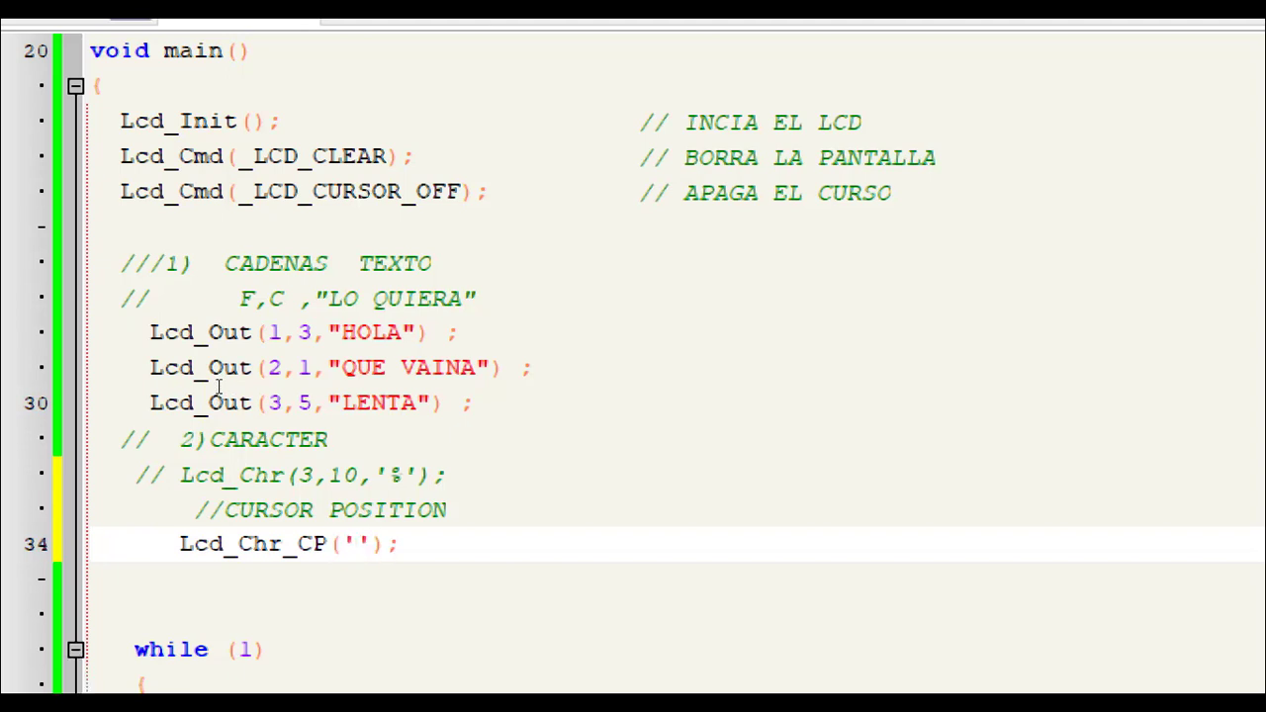
text(%)
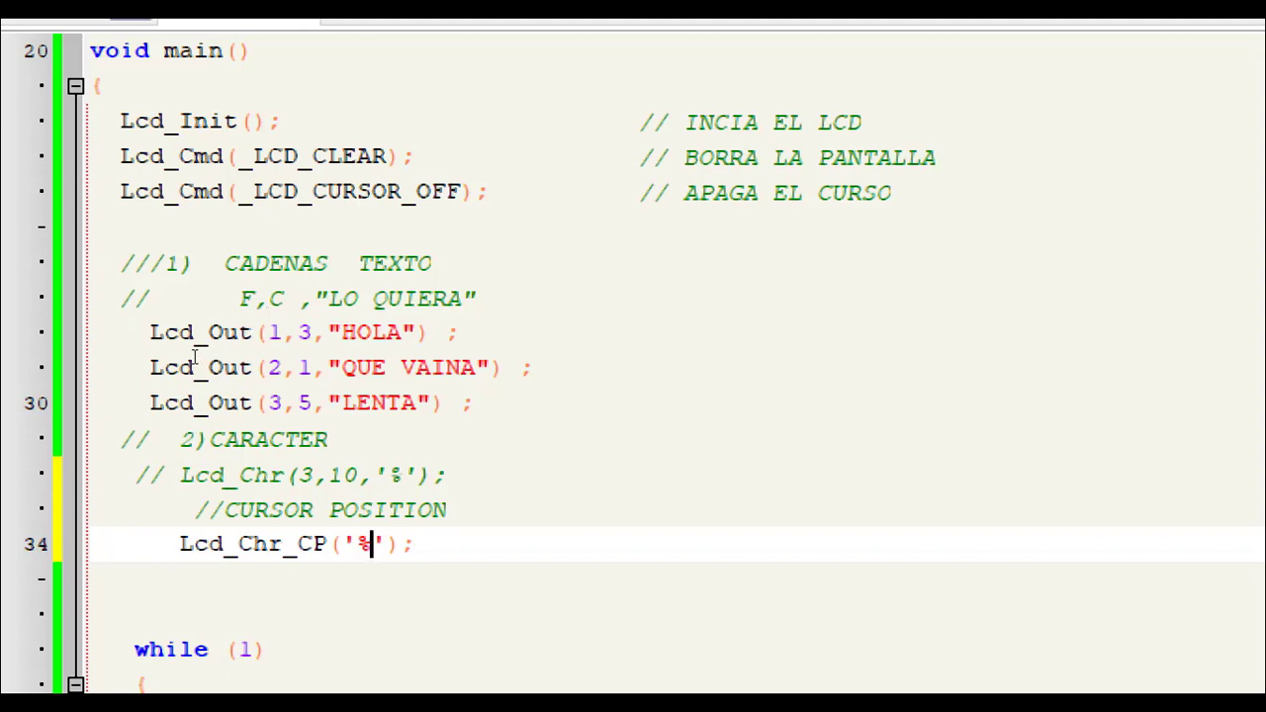
key(Left)
key(Left)
key(Left)
key(Left)
key(Left)
key(Right)
key(Right)
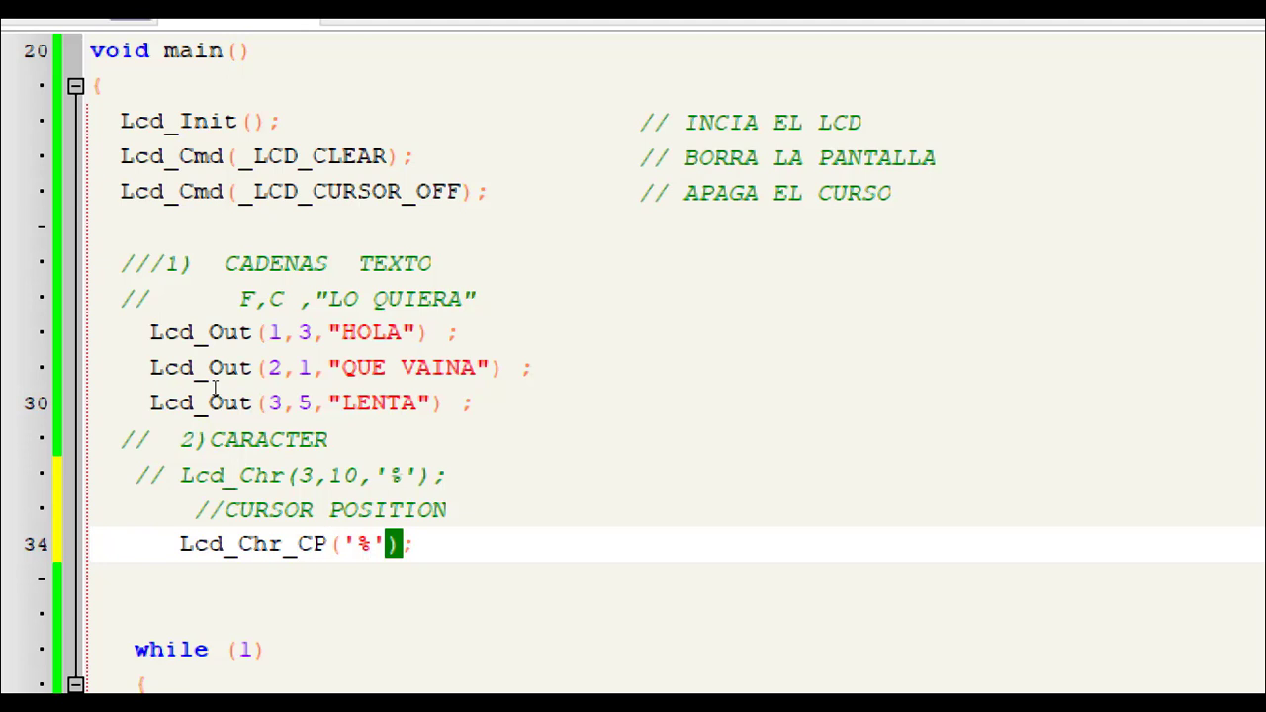
Step: Insert Lcd_Out_CP("") on a new line below Lcd_Chr_CP('%'), taking the function name from the Code Assistant
key(End)
key(Return)
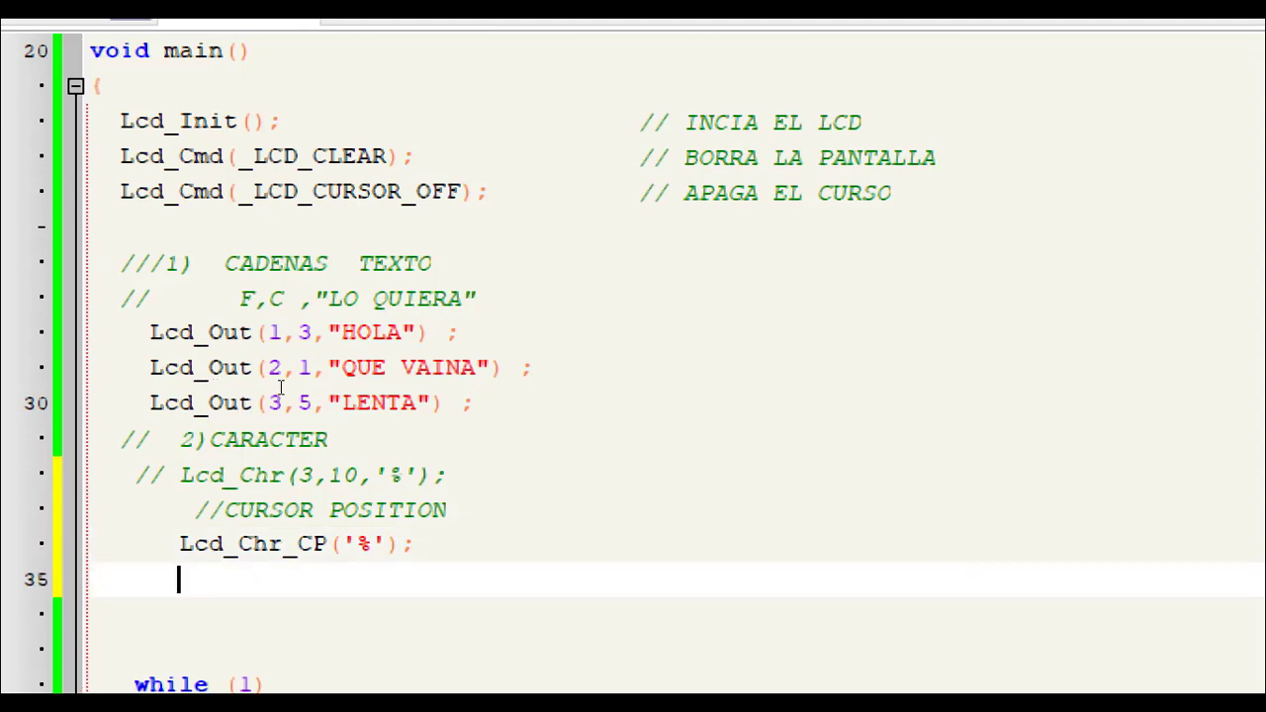
text(LcD_OU)
key(ctrl+space)
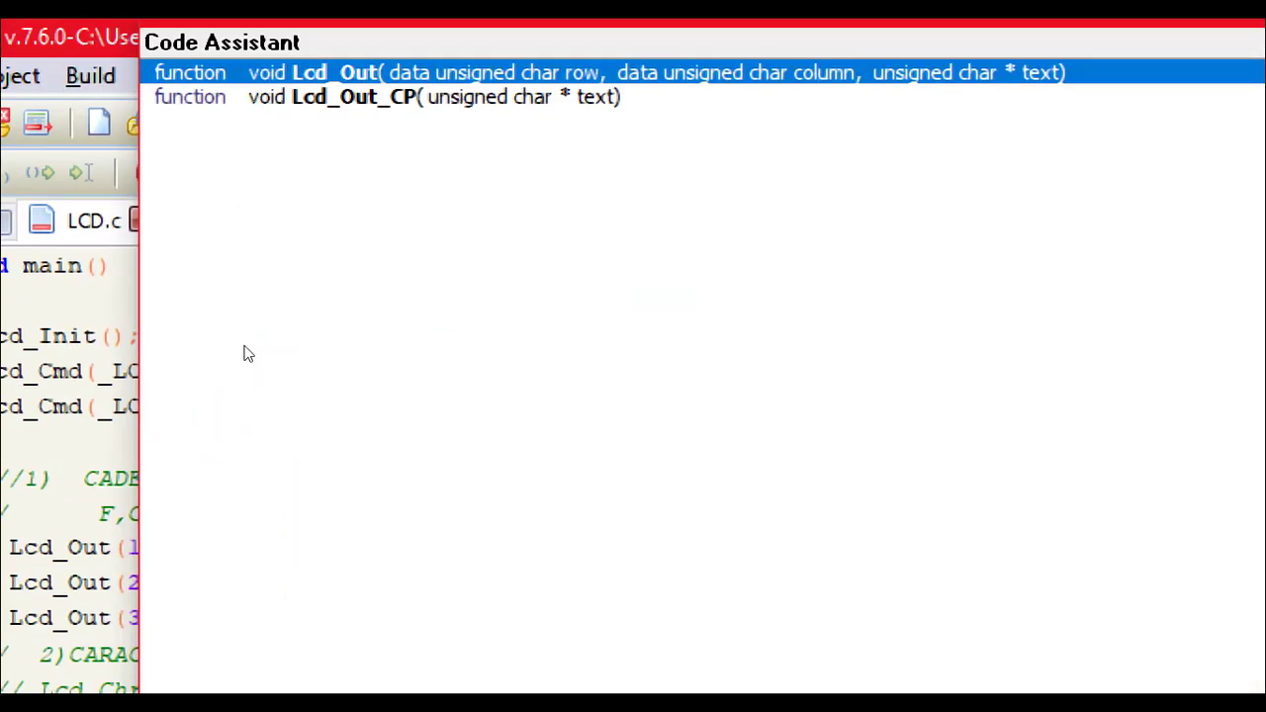
key(Return)
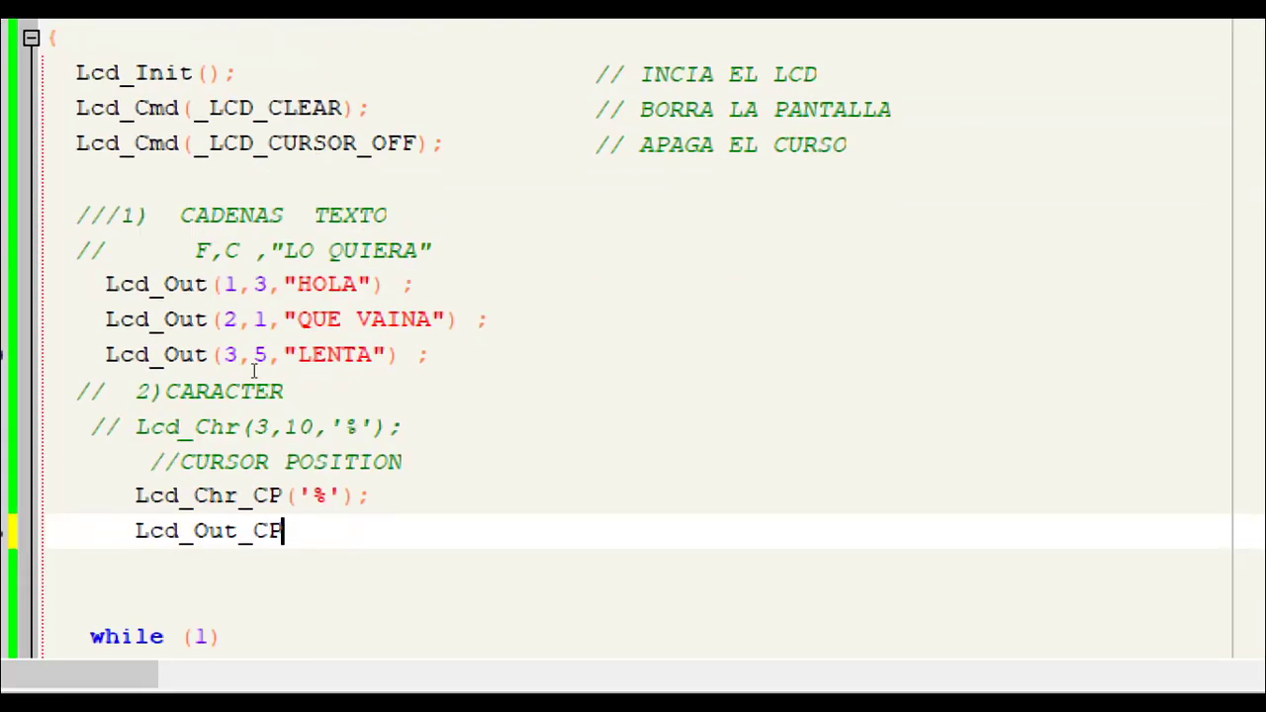
text(())
key(Left)
text("")
key(Left)
key(Up)
key(Up)
text(BIEN)
key(BackSpace)
key(BackSpace)
key(BackSpace)
key(BackSpace)
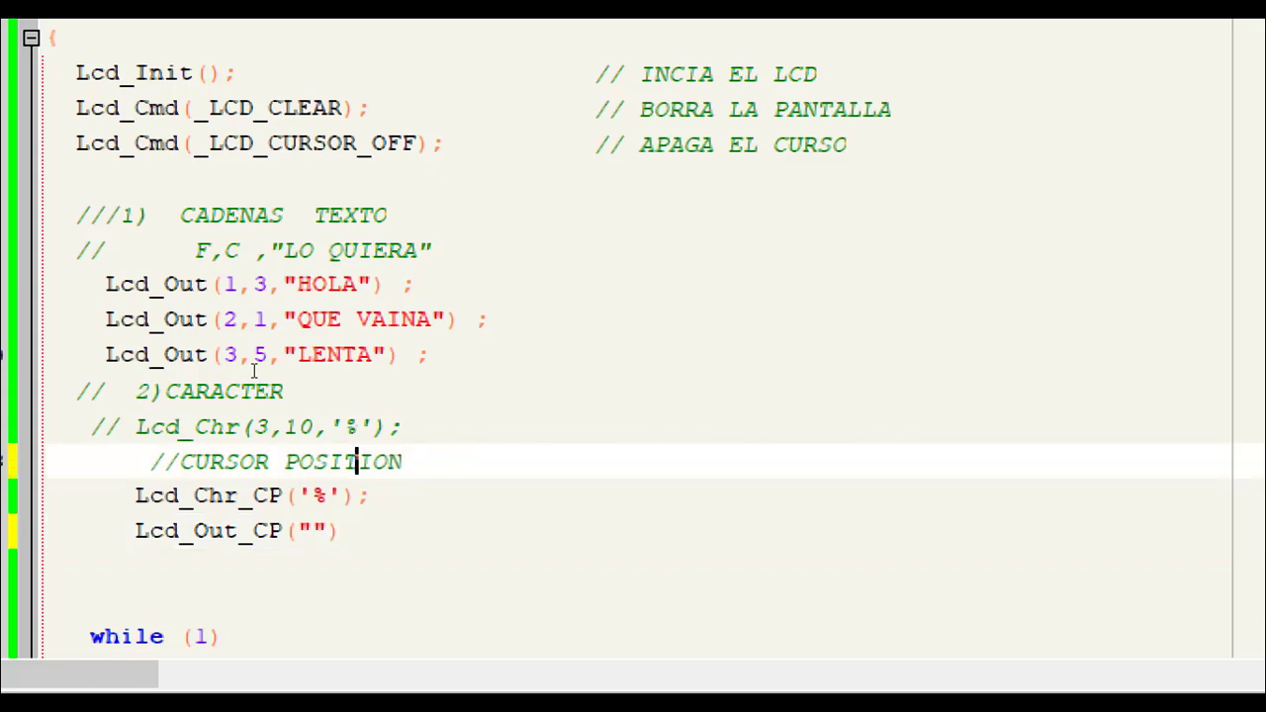
key(Down)
key(Down)
Step: Enter BIEN between the quotes of the Lcd_Out_CP call
key(Left)
key(Left)
text(BIEN)
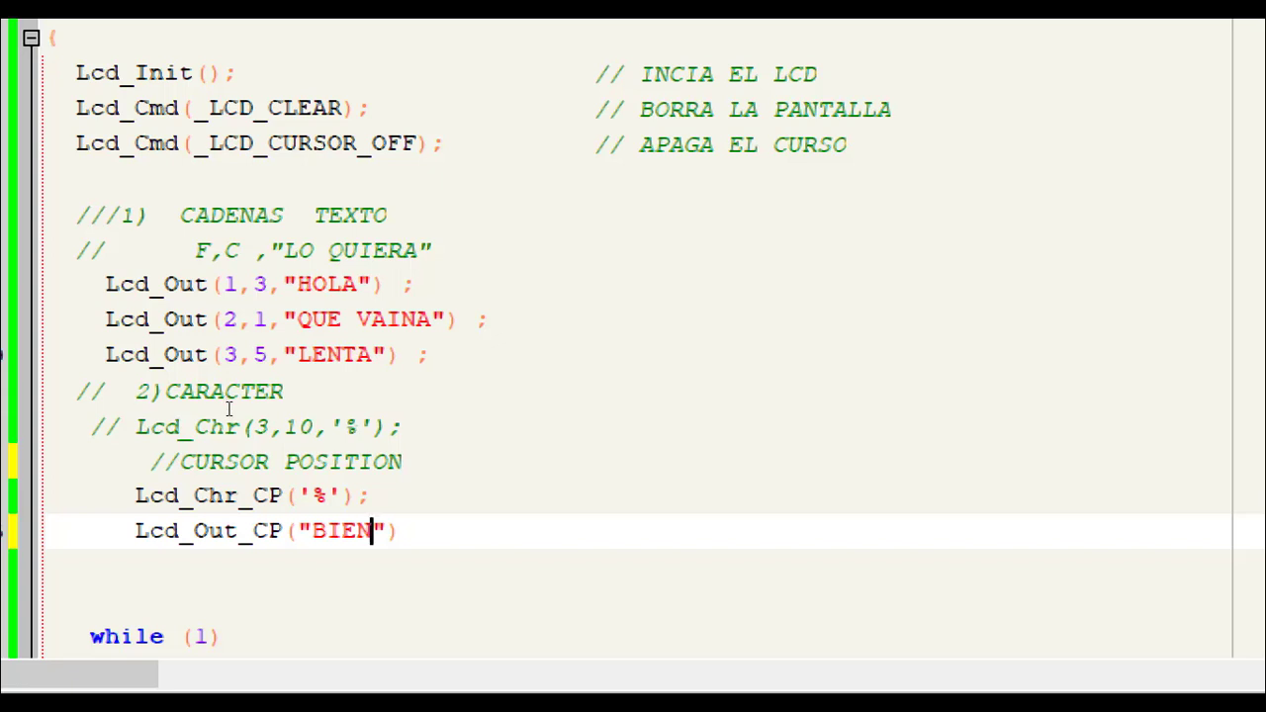
key(Up)
key(Left)
key(Left)
key(Left)
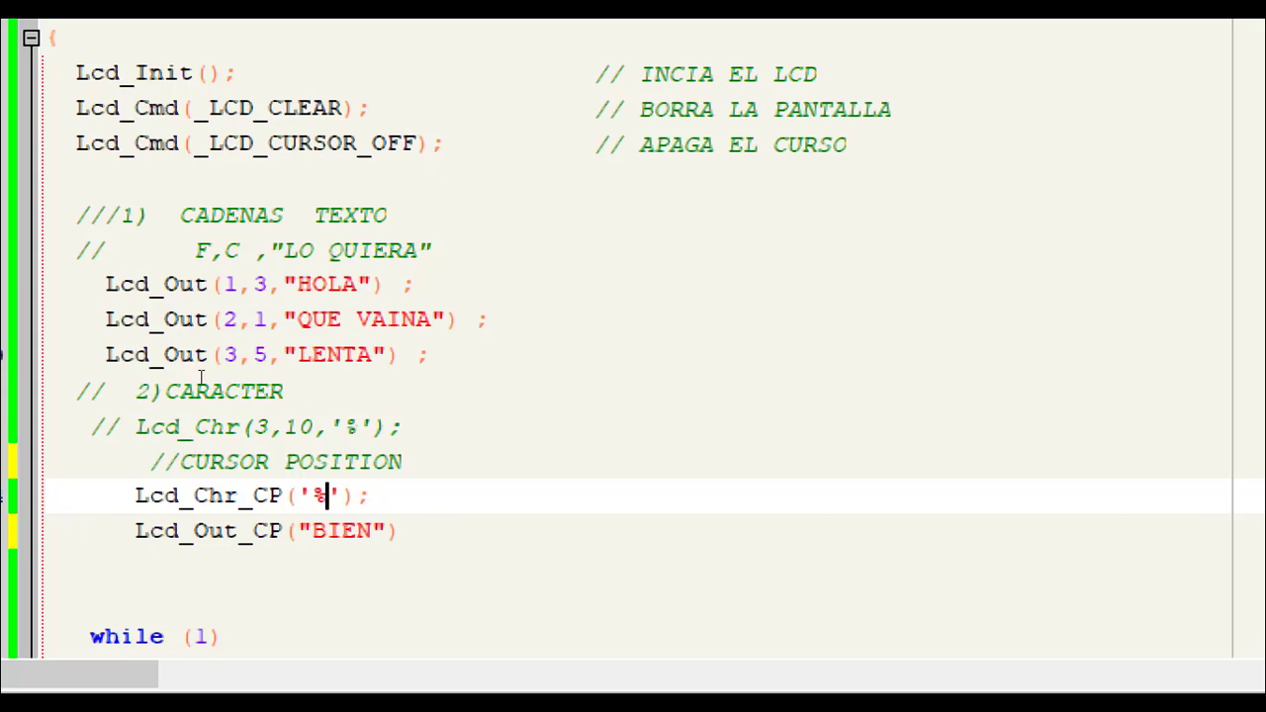
key(Up)
key(Up)
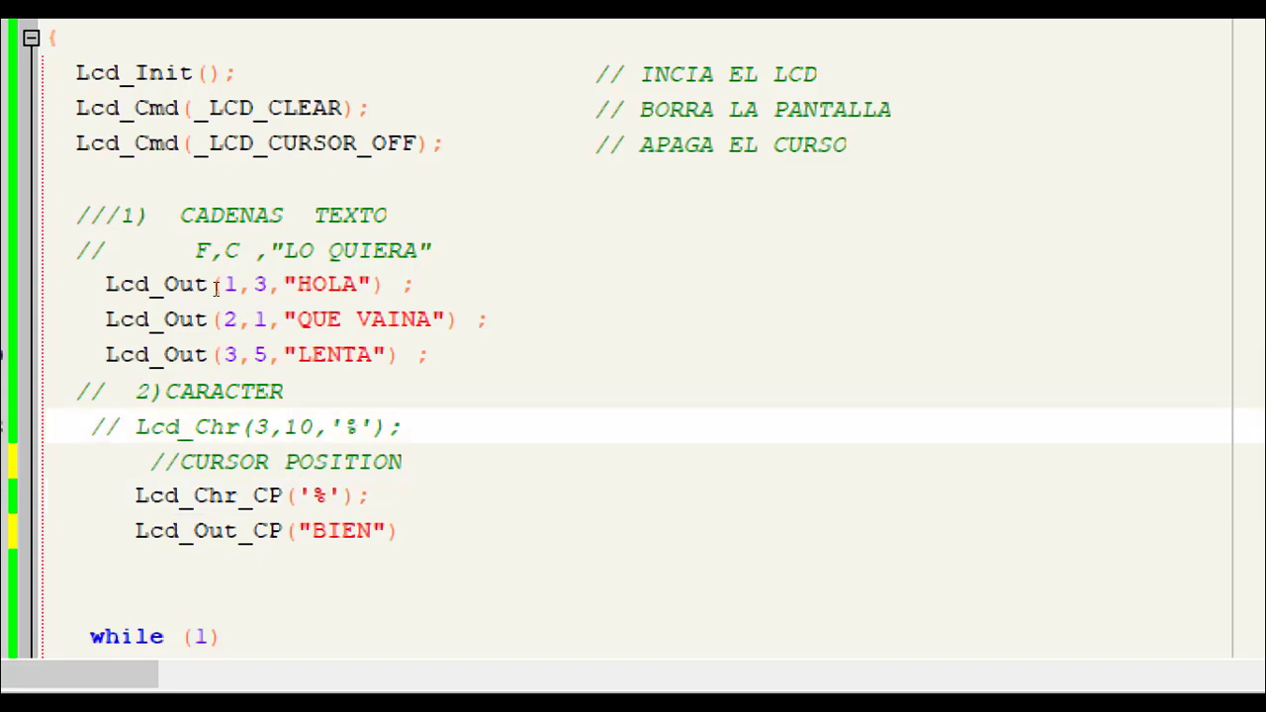
Step: Build the LCD project with the new cursor-position calls
scroll(230, 263, down, 4)
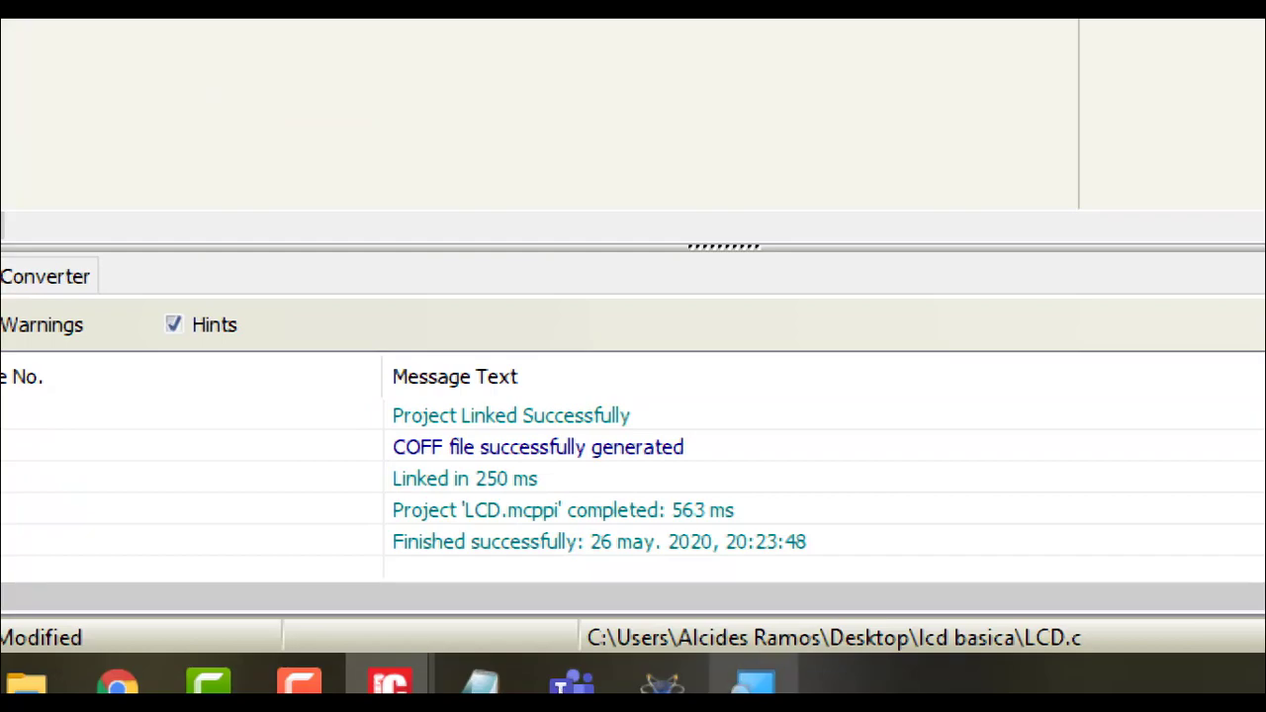
click(754, 683)
key(super+Escape)
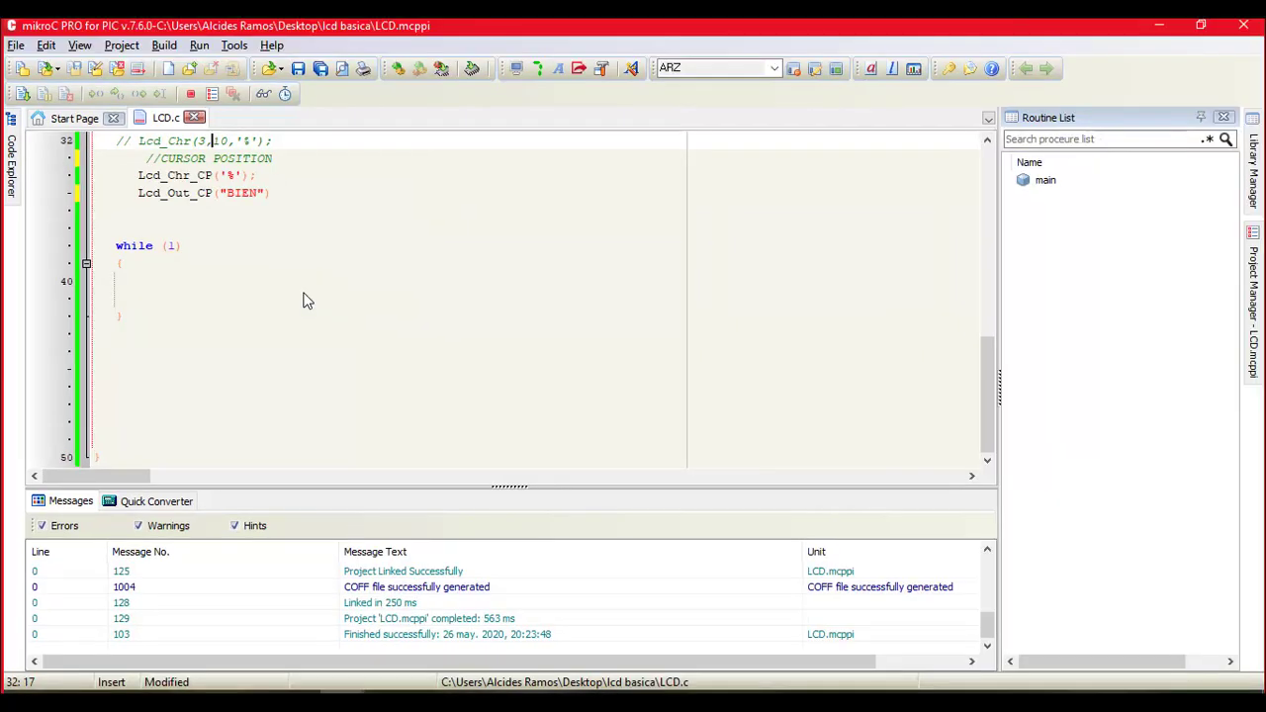
click(397, 68)
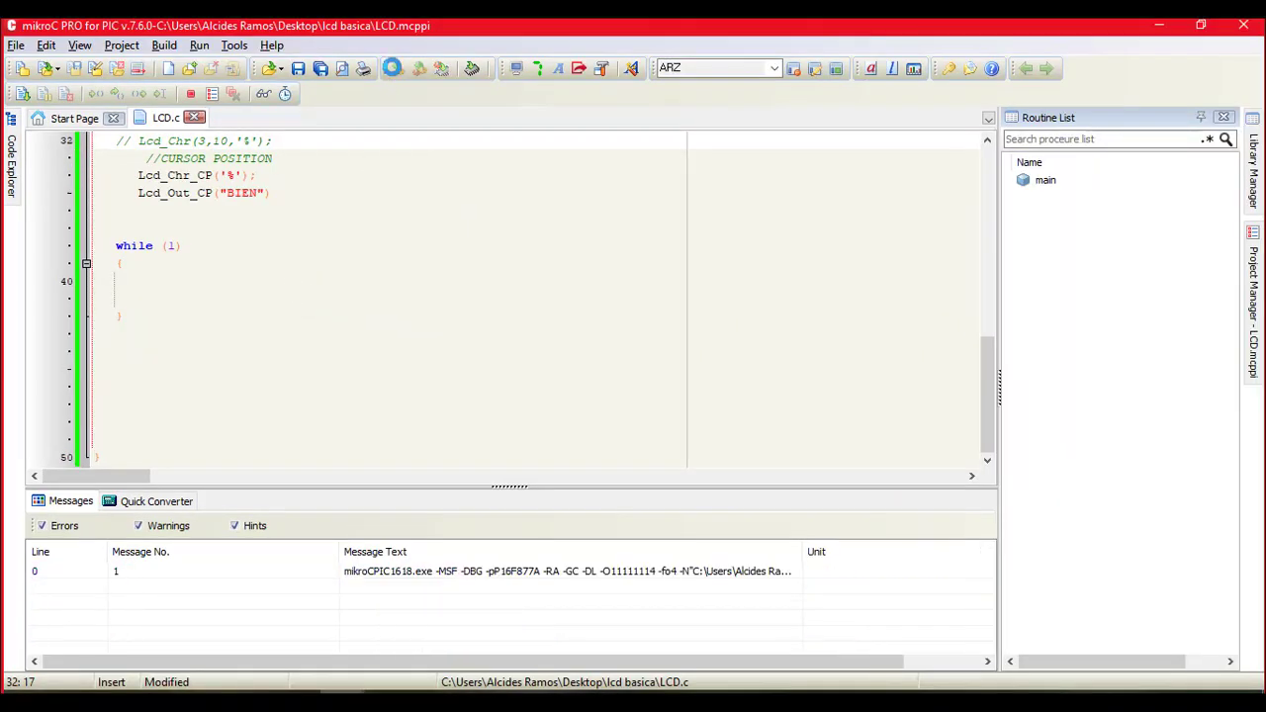
Step: Add the missing semicolon after Lcd_Out_CP("BIEN") and build the project again
click(277, 194)
text(;)
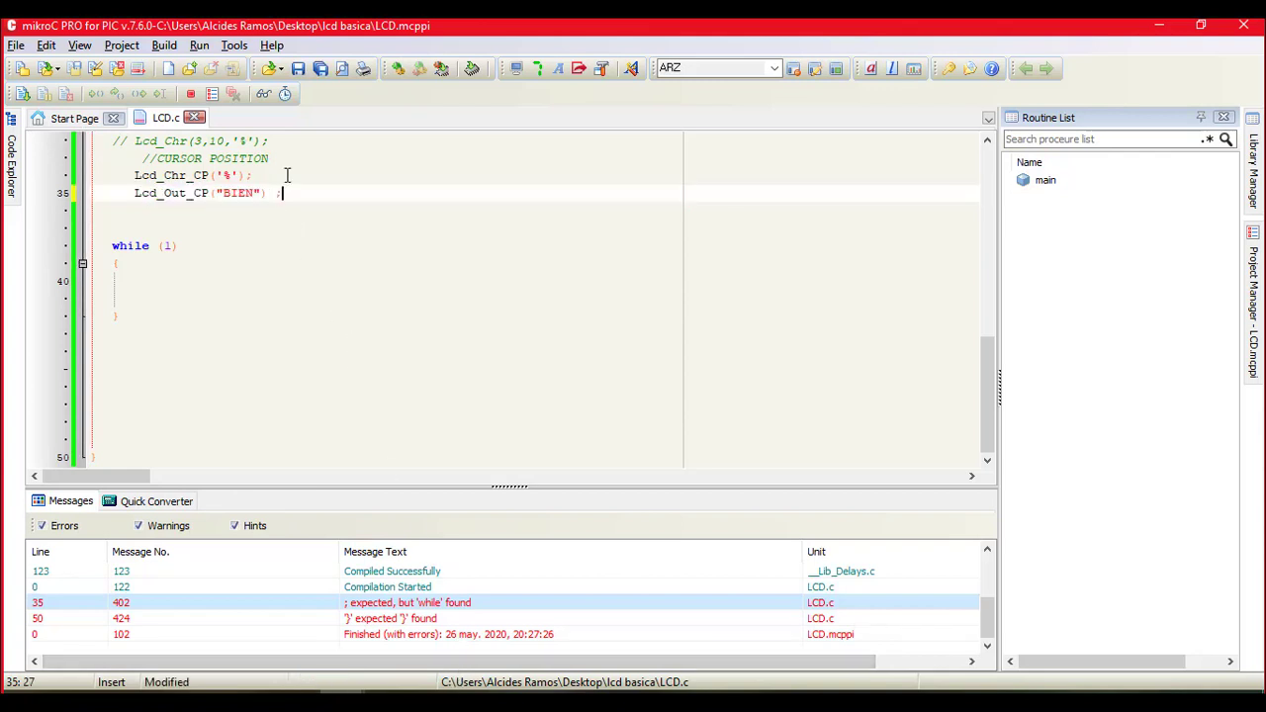
click(397, 70)
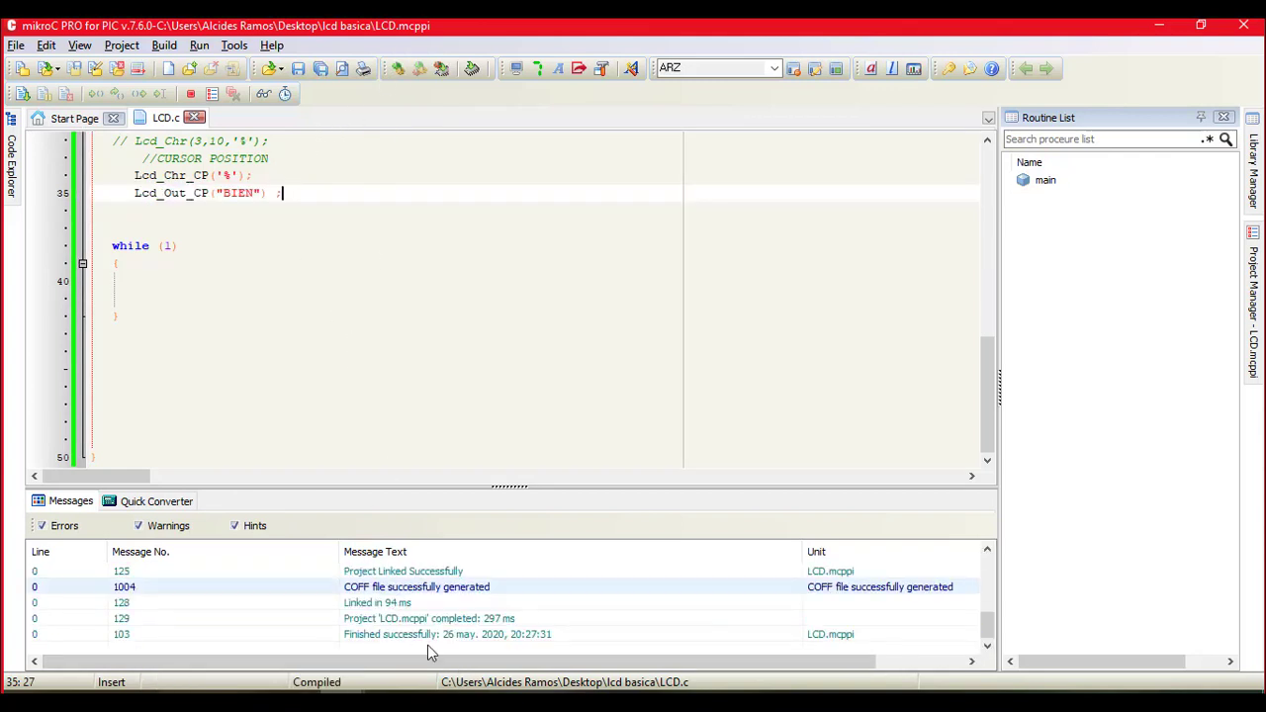
Step: Switch to Proteus, run the simulation to check the cursor-position output on the LCD, and stop it
key(alt+Tab)
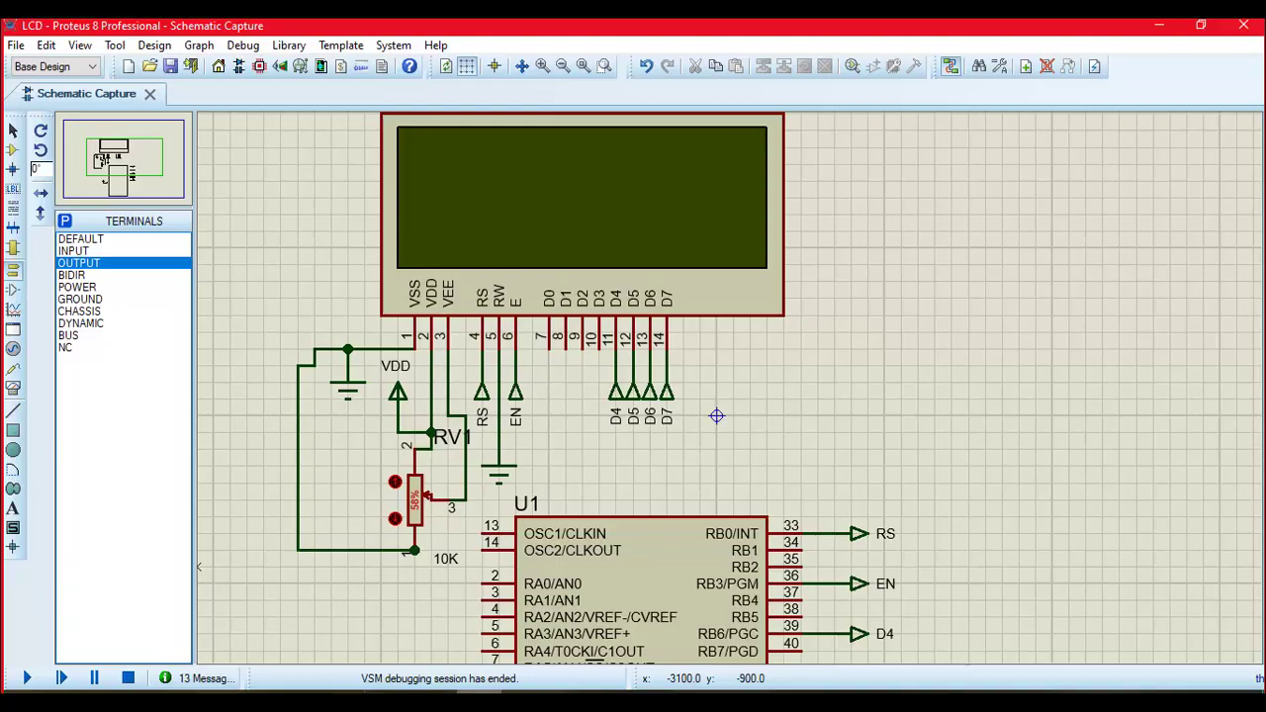
click(30, 678)
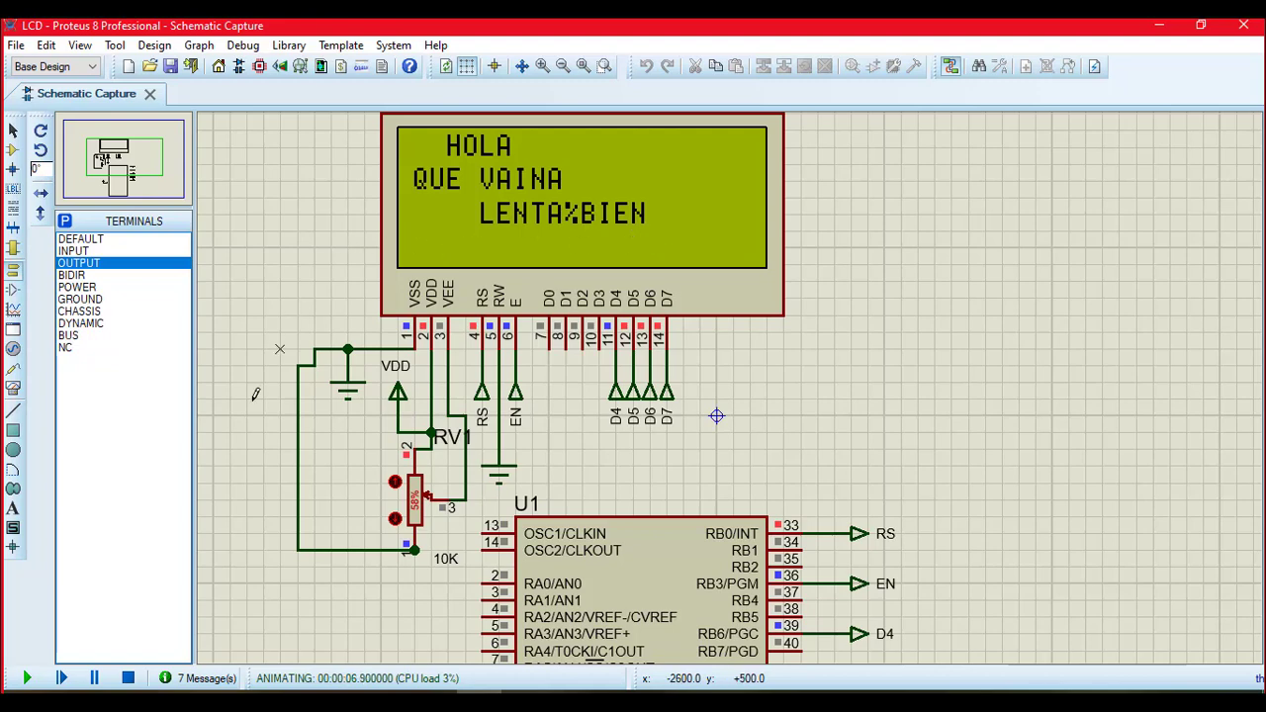
click(128, 679)
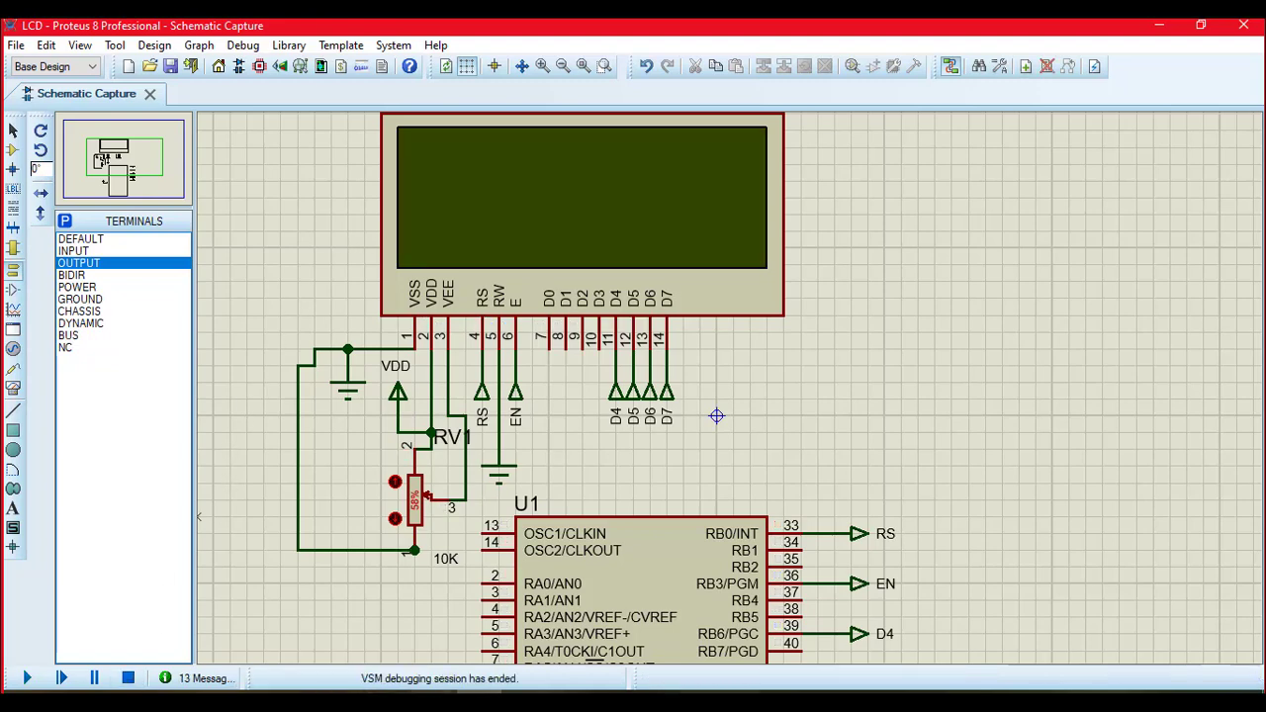
Step: Switch back to the LCD.c code in mikroC PRO for PIC
click(481, 698)
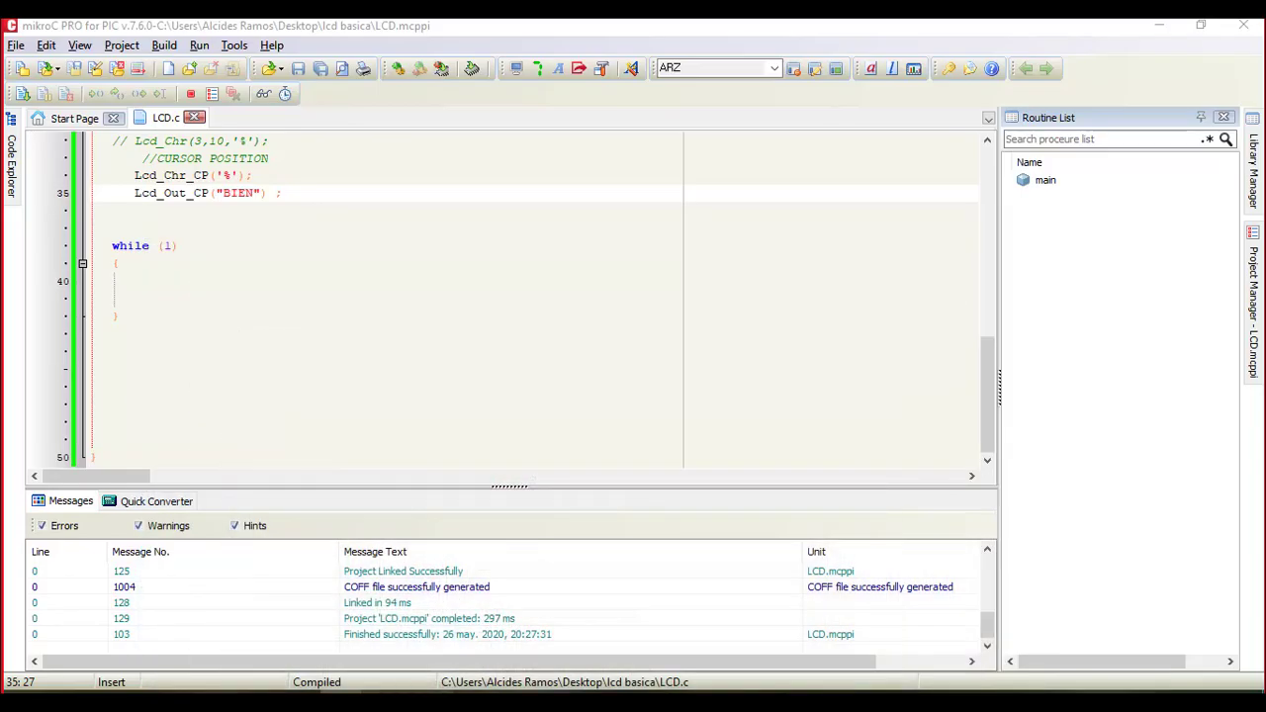
mouse_move(341, 701)
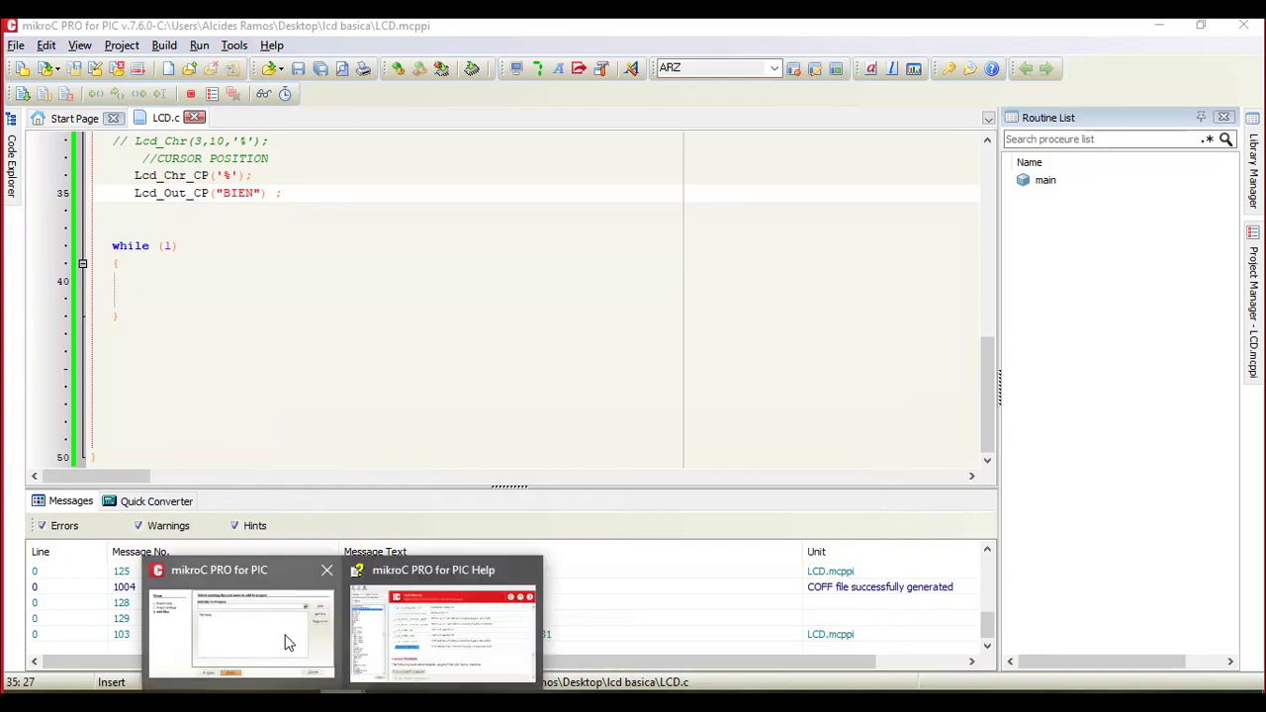
click(386, 634)
click(275, 641)
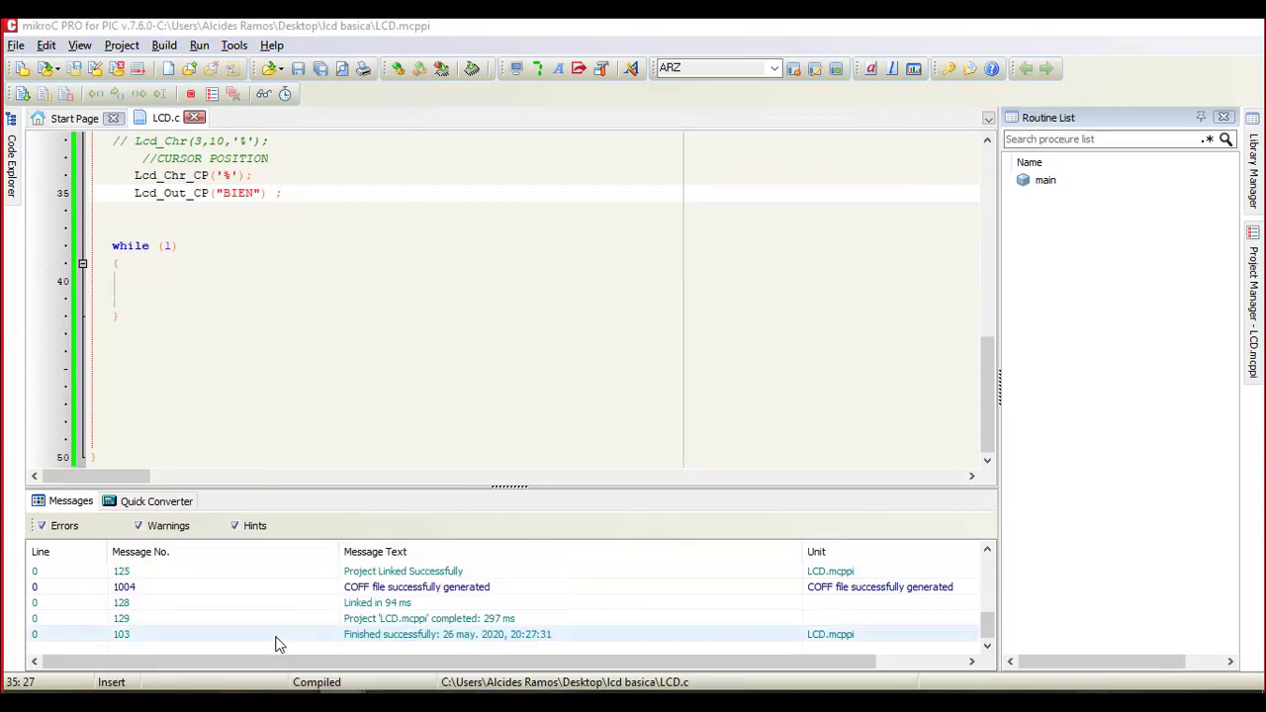
Step: Extend the "HOLA" string in the first Lcd_Out call to "HOLA 125.6" and rebuild the project
click(296, 195)
key(Up)
key(Up)
key(Up)
key(Up)
key(Up)
key(Up)
key(Up)
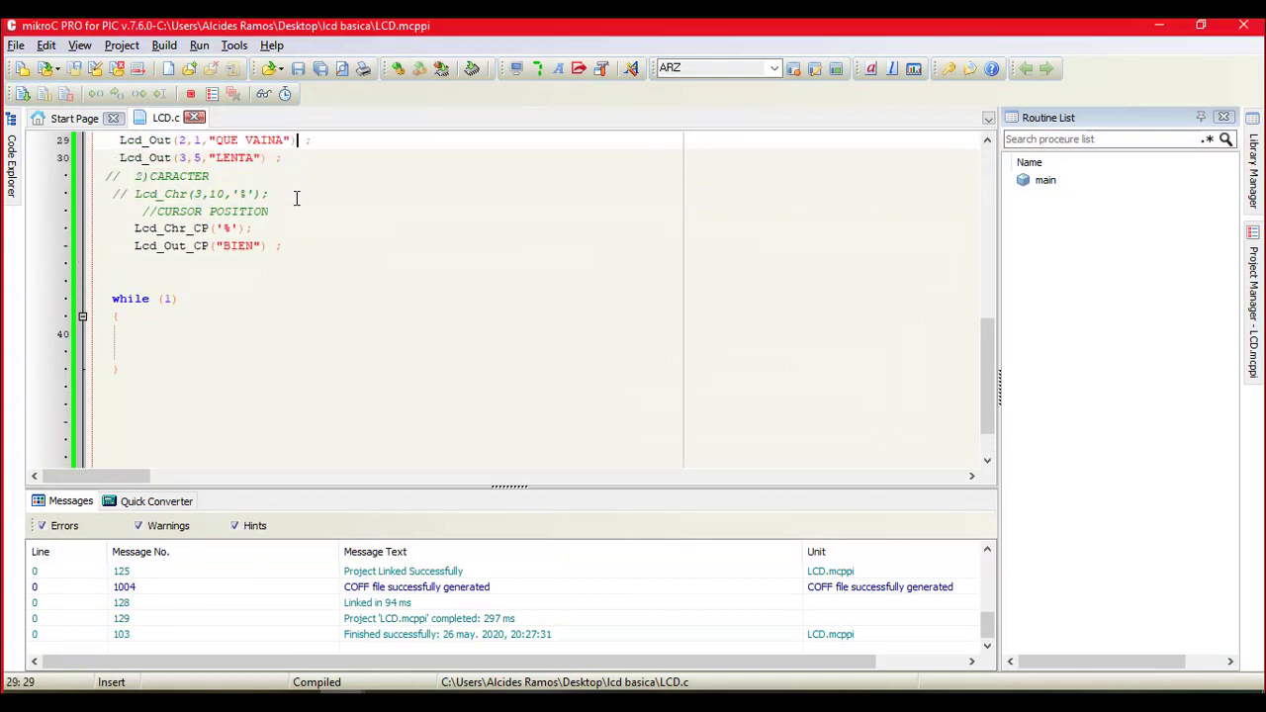
key(Left)
key(Left)
key(Left)
key(Left)
key(Left)
key(Left)
key(Left)
key(Left)
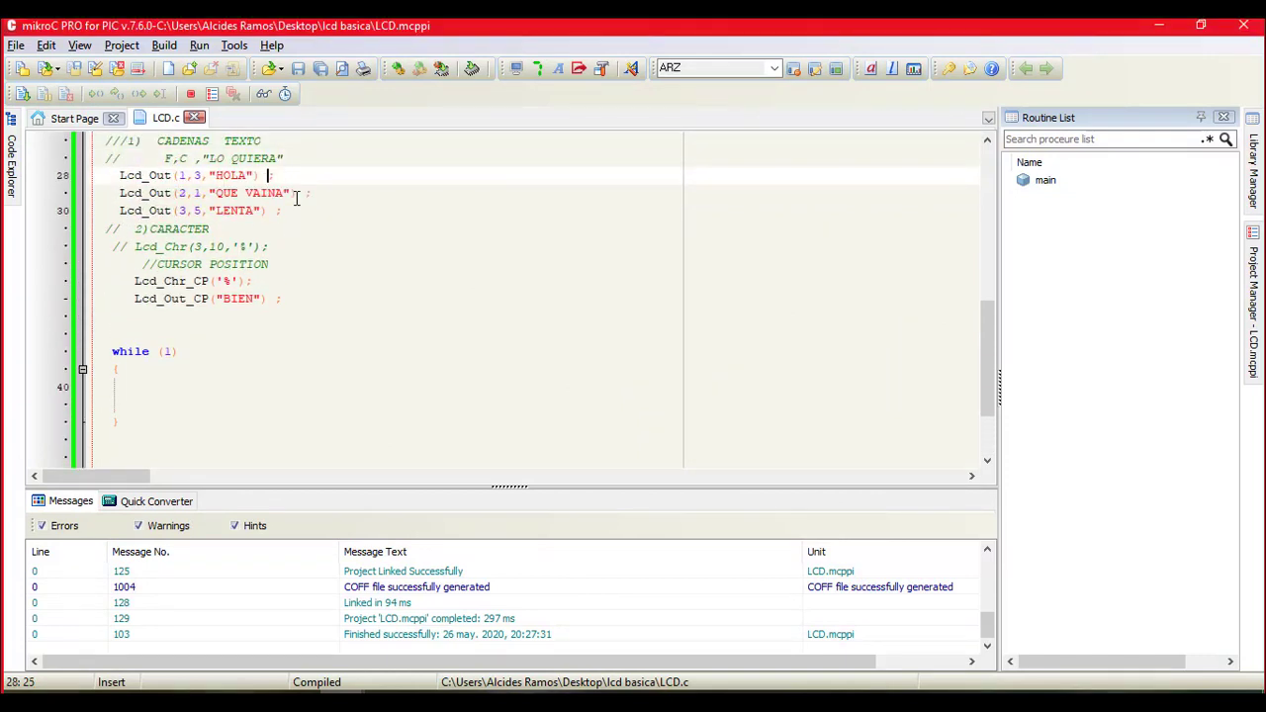
key(Right)
text(125.6)
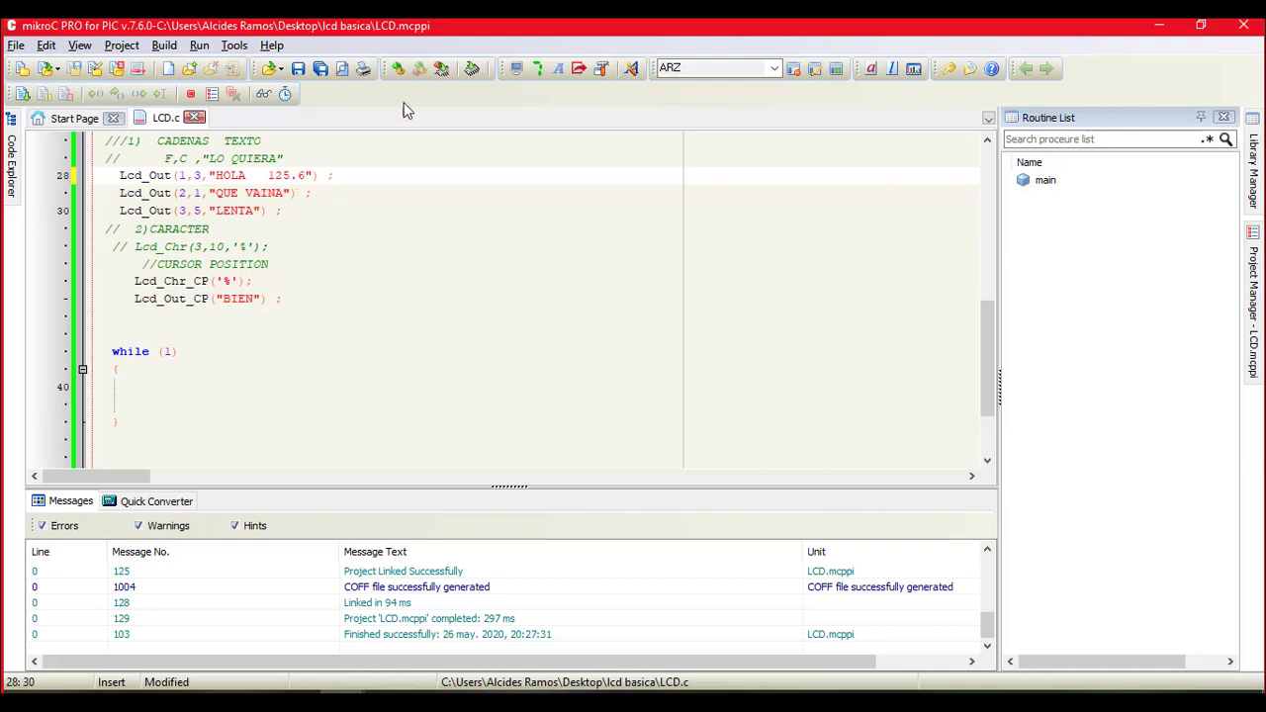
click(397, 68)
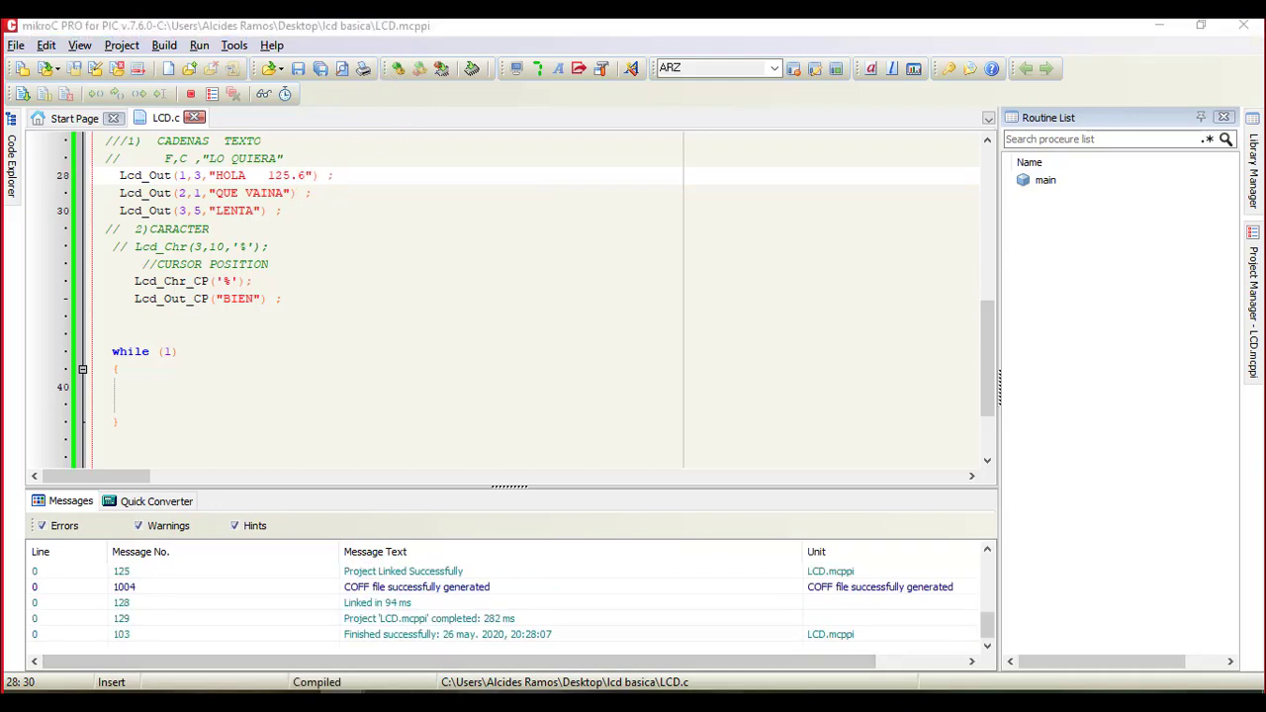
Step: Run the Proteus simulation to check the number in the LCD's first row, and stop it
key(alt+Tab)
click(30, 679)
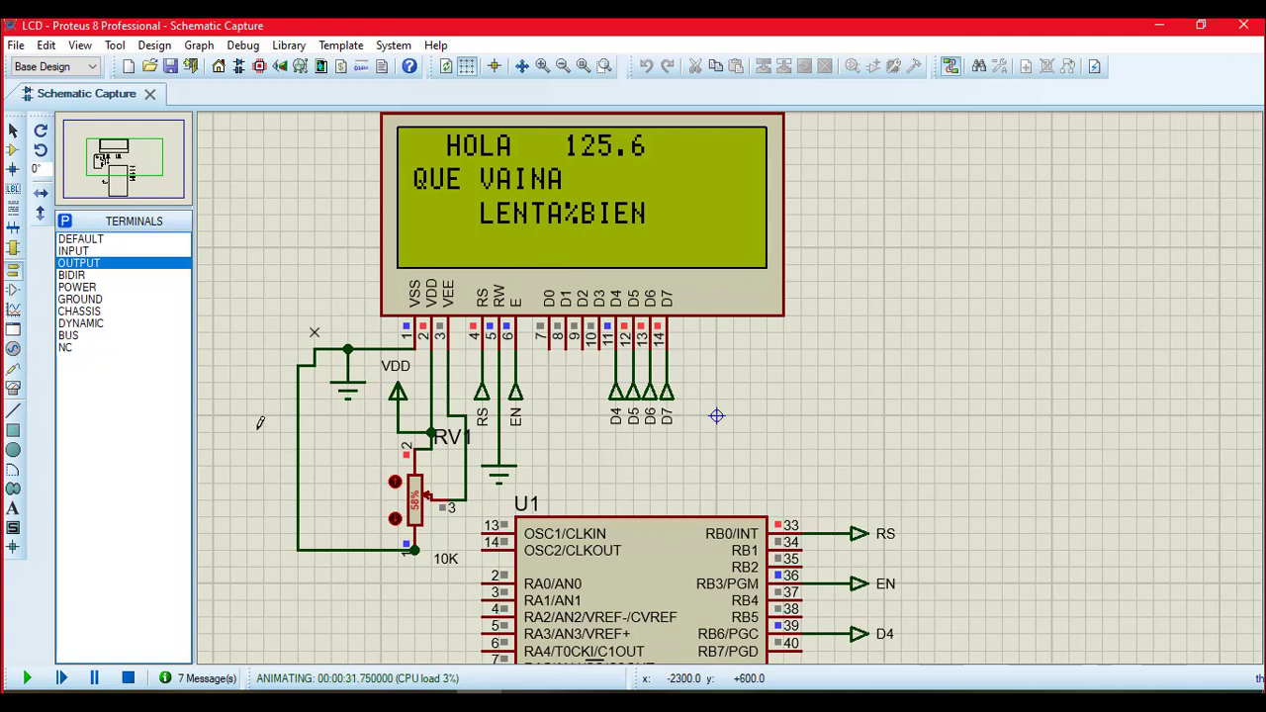
click(128, 678)
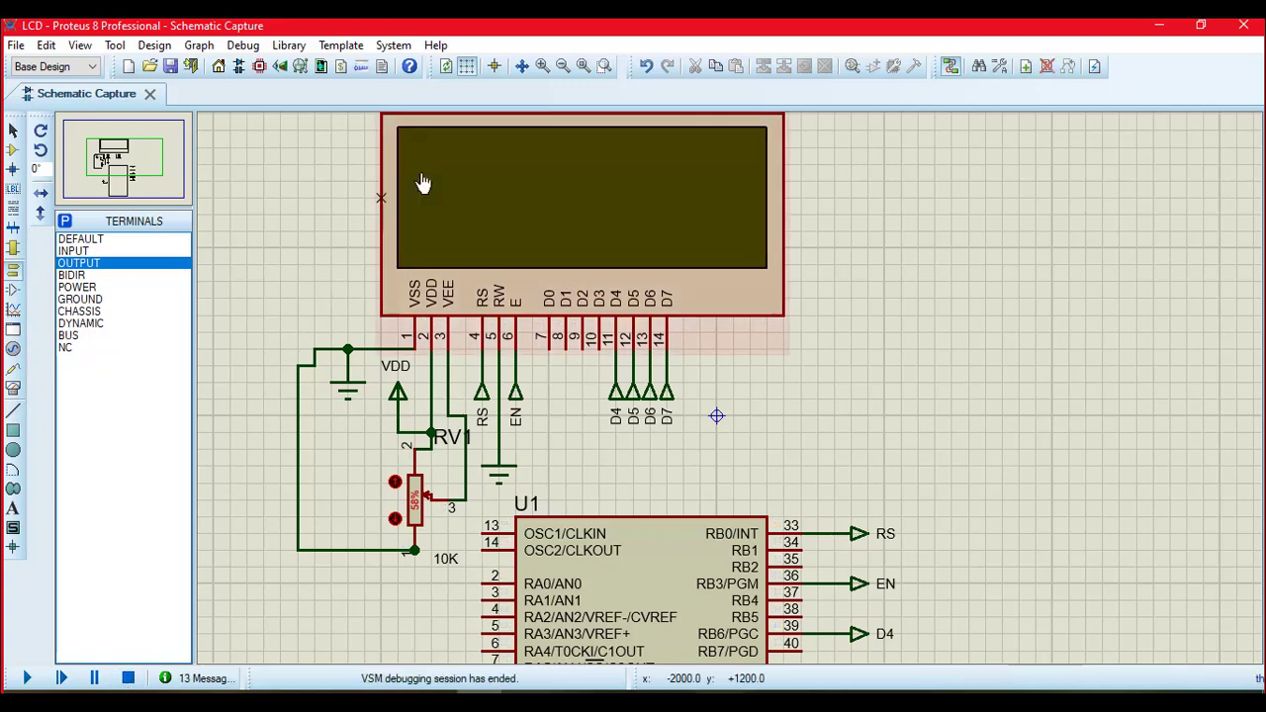
Step: Switch from the Proteus schematic back to the LCD.c code in mikroC PRO for PIC
click(545, 71)
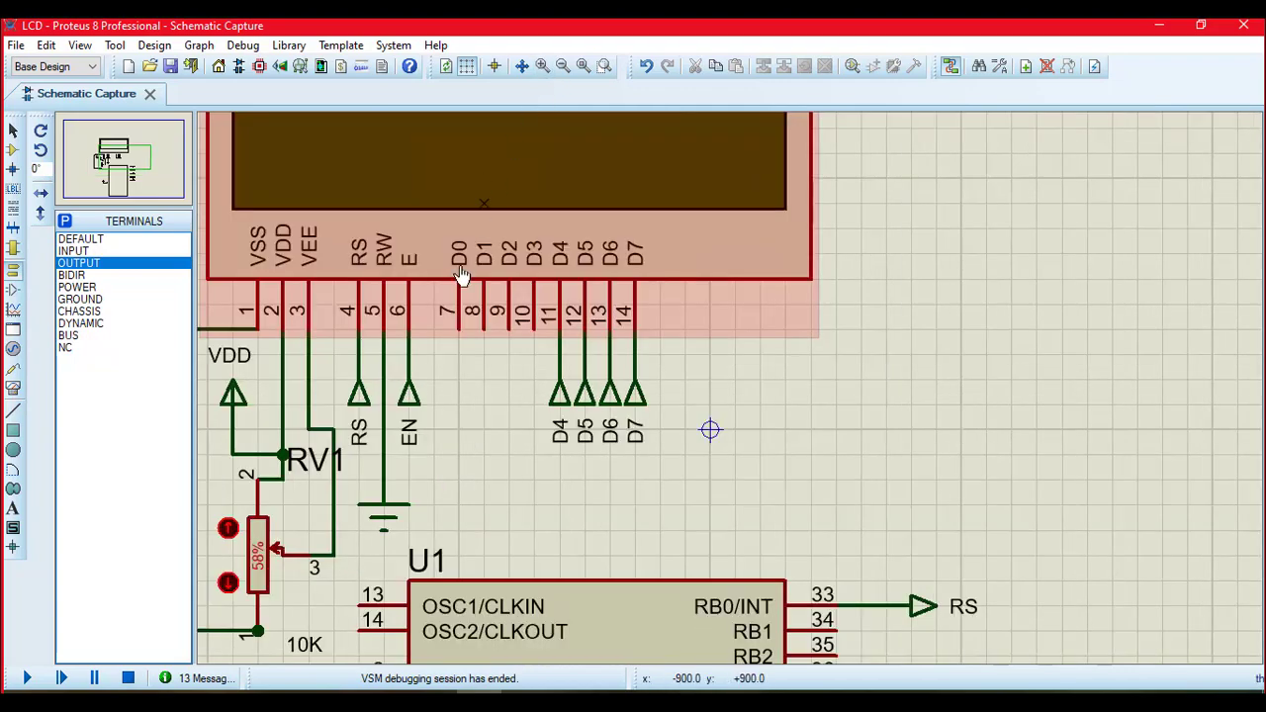
scroll(727, 396, down, 2)
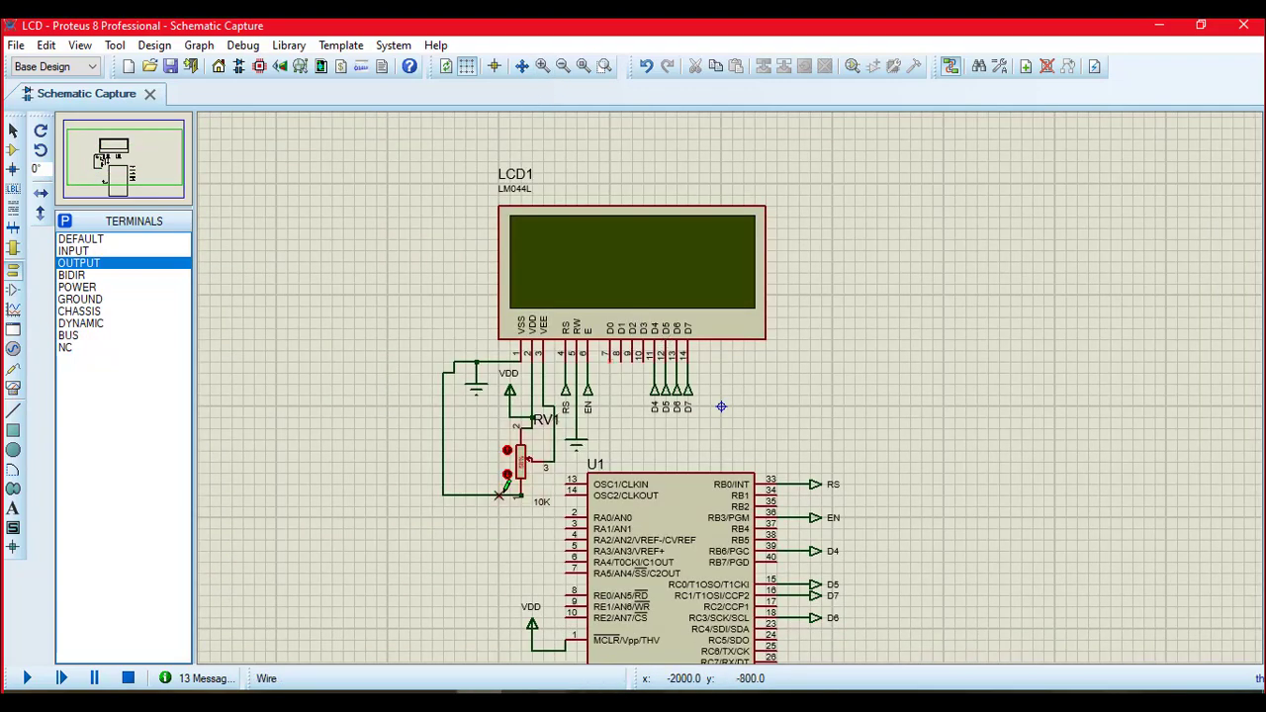
click(342, 704)
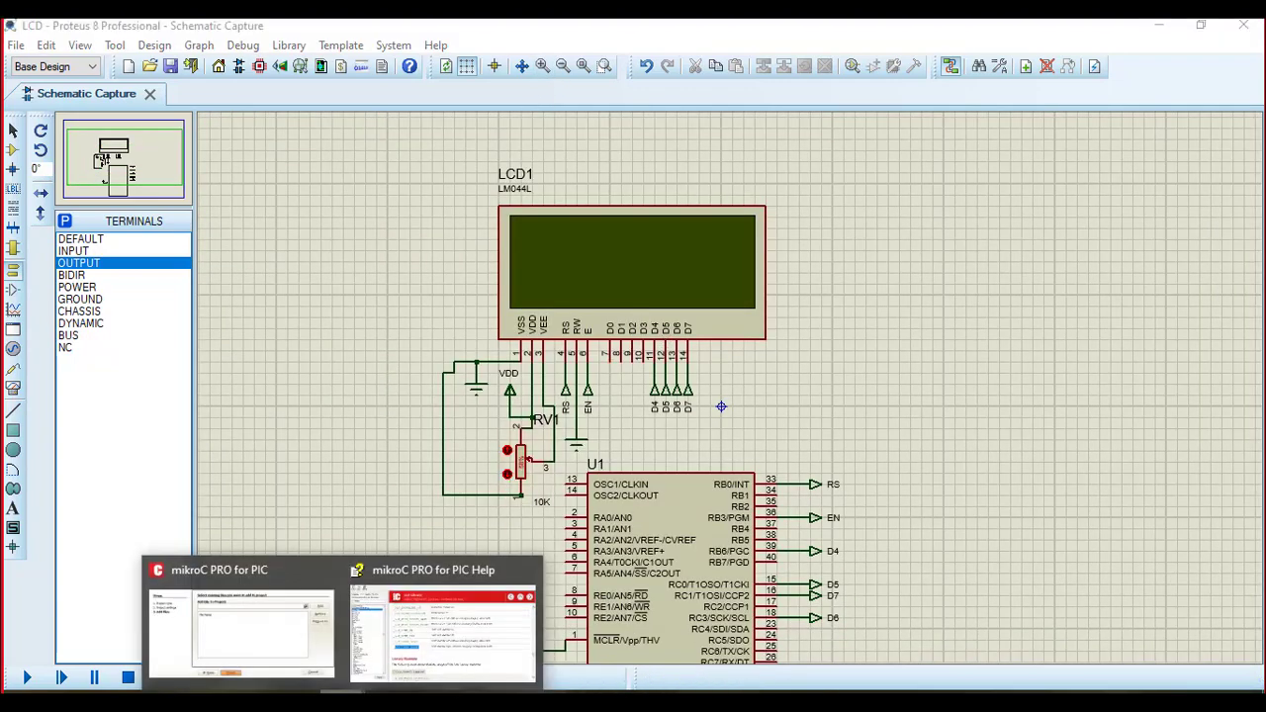
click(425, 653)
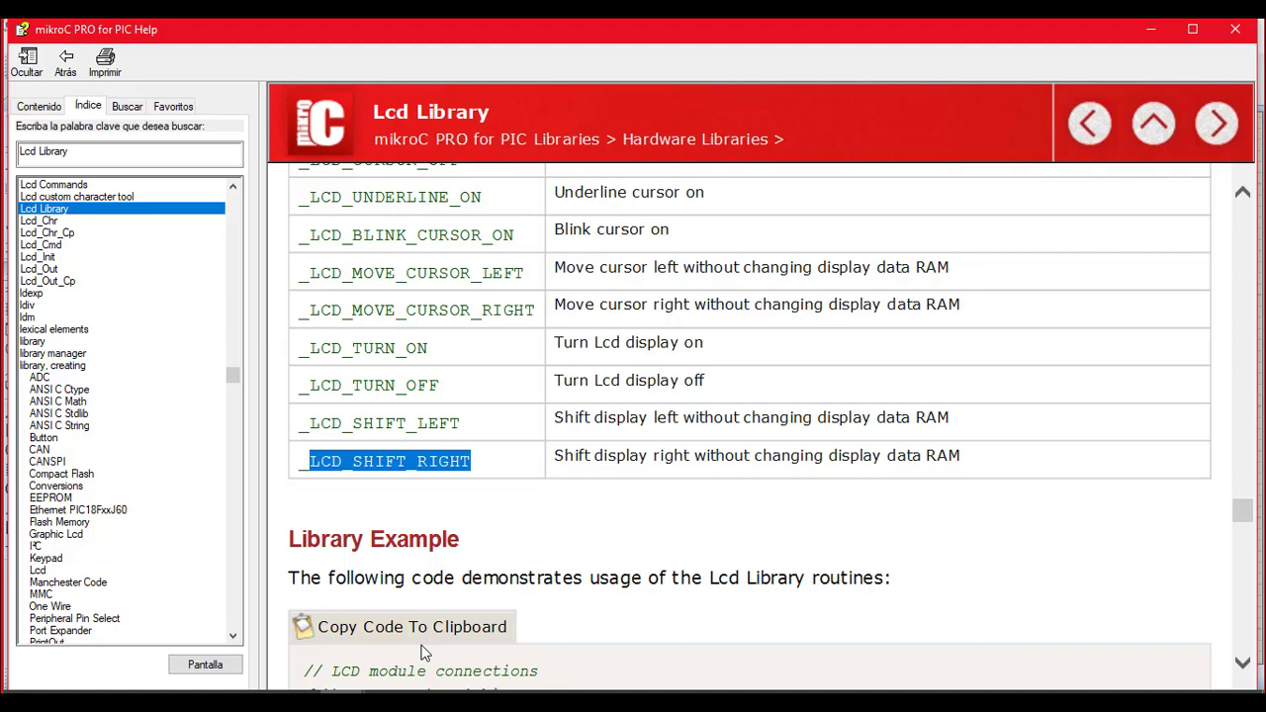
click(347, 704)
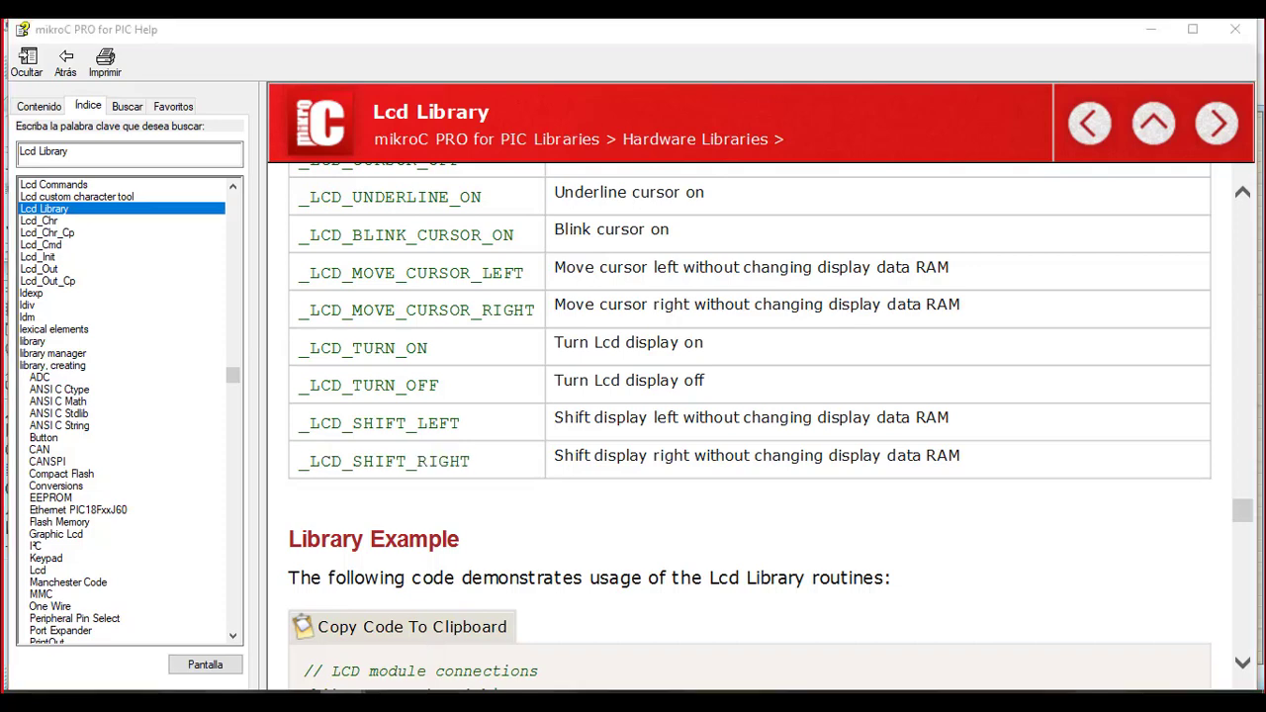
click(306, 658)
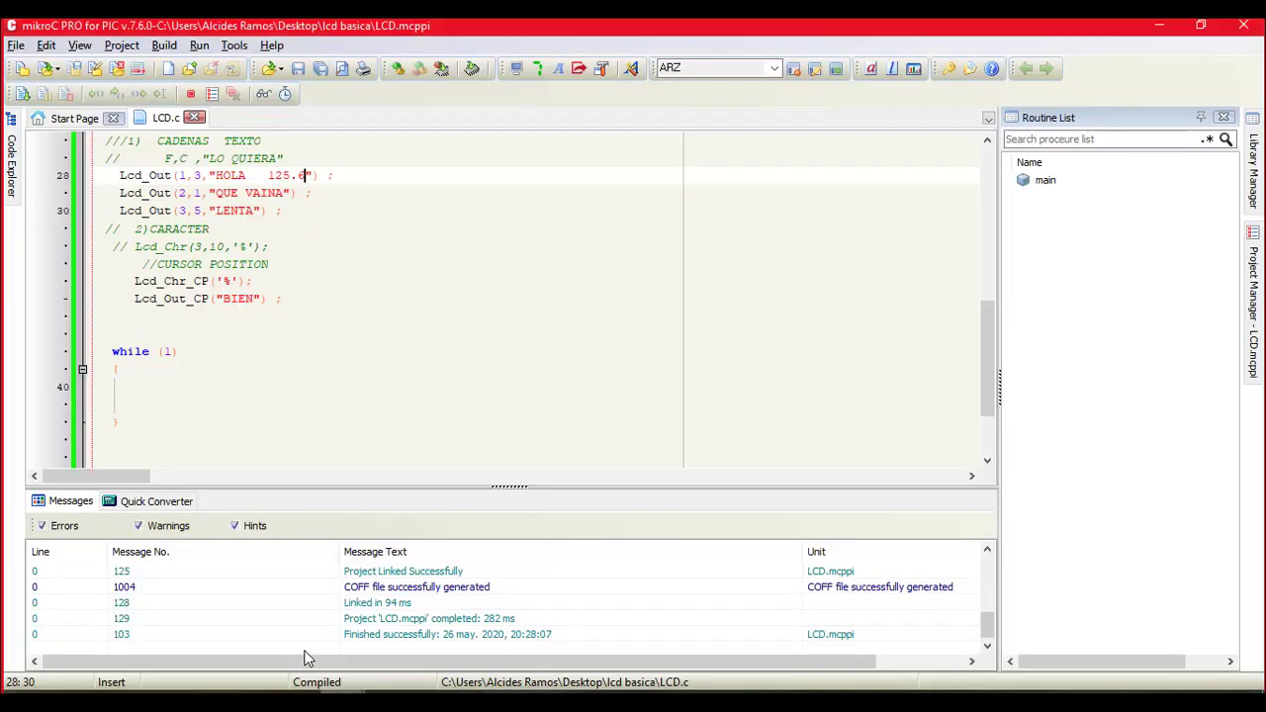
Step: Open the LCD Custom Character generator and move its window so the pixel grid and options are reachable
click(236, 47)
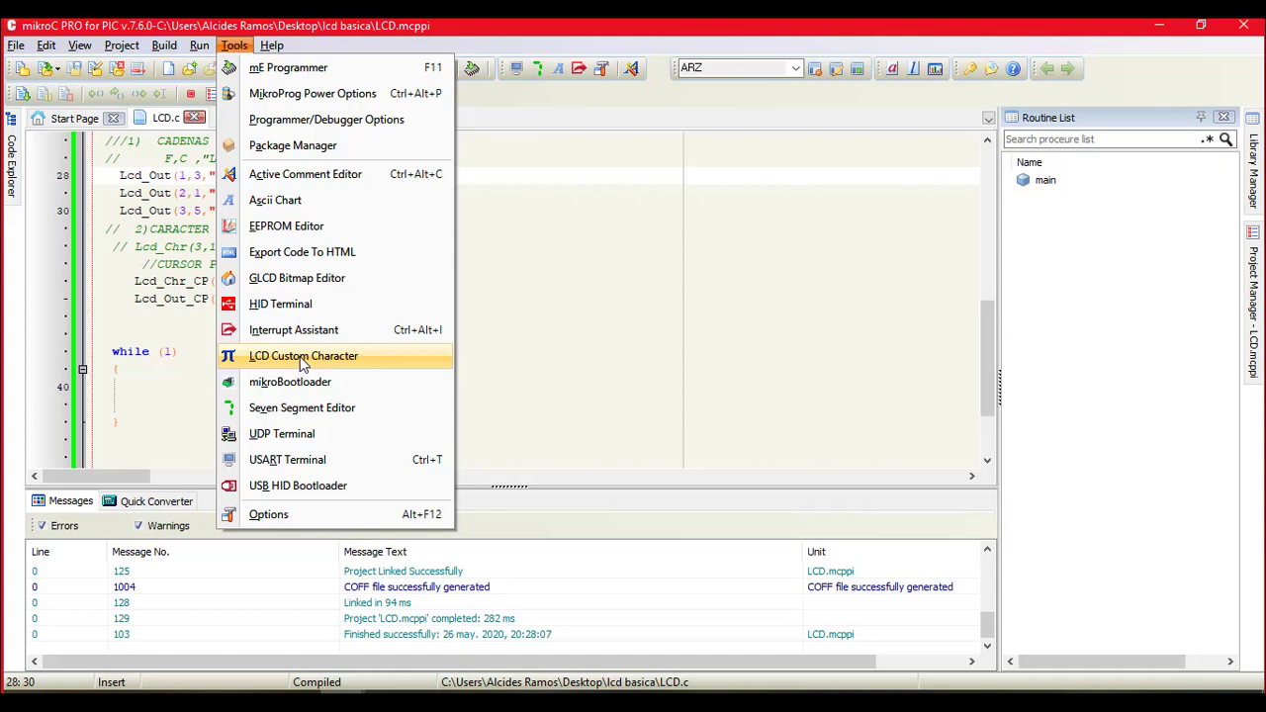
click(303, 358)
drag(598, 296, 509, 127)
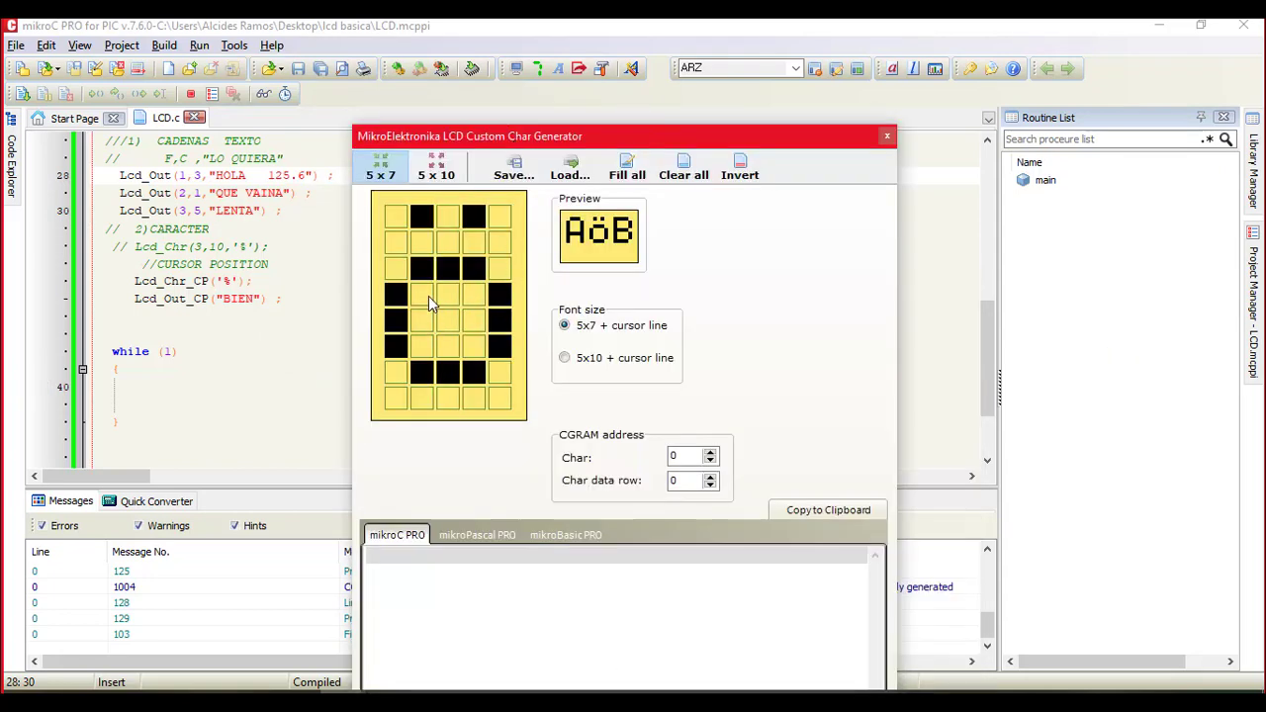
Step: Redraw the 5x7 pattern as a smiley face with eyes in row 2, a one-pixel nose in row 4 and a U-shaped mouth in rows 5 to 7
click(447, 271)
click(473, 274)
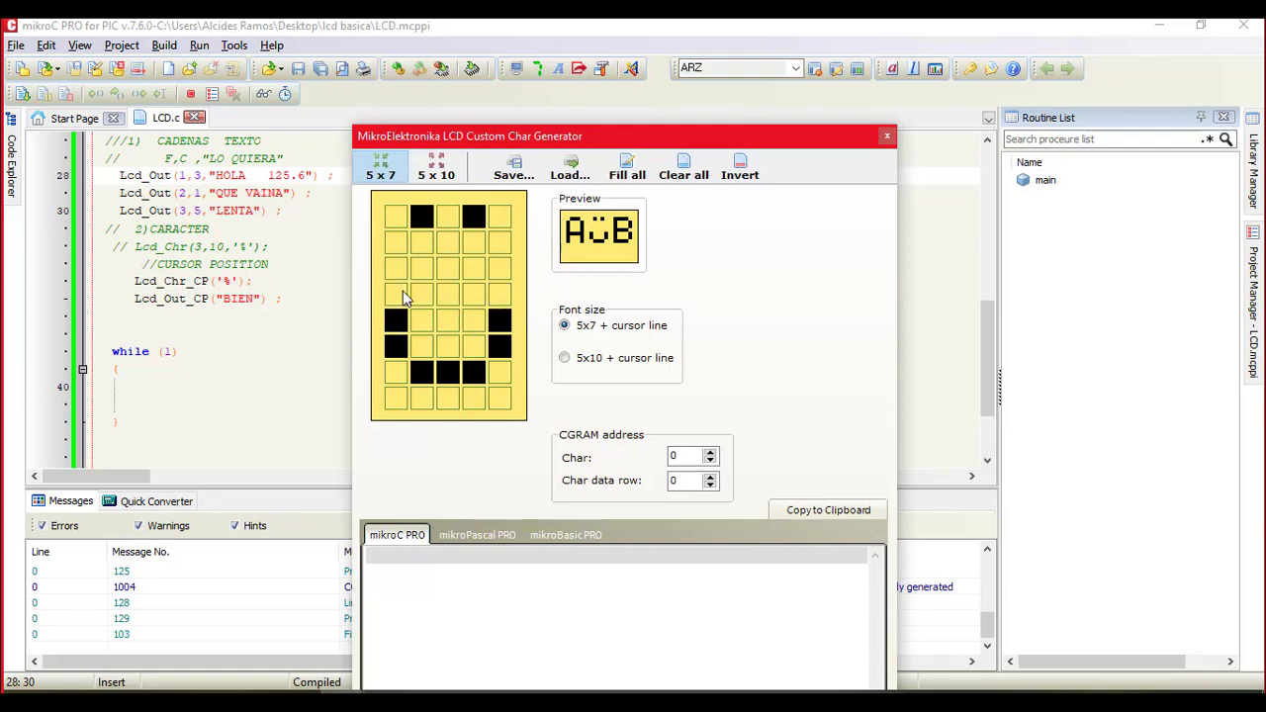
click(449, 269)
click(449, 294)
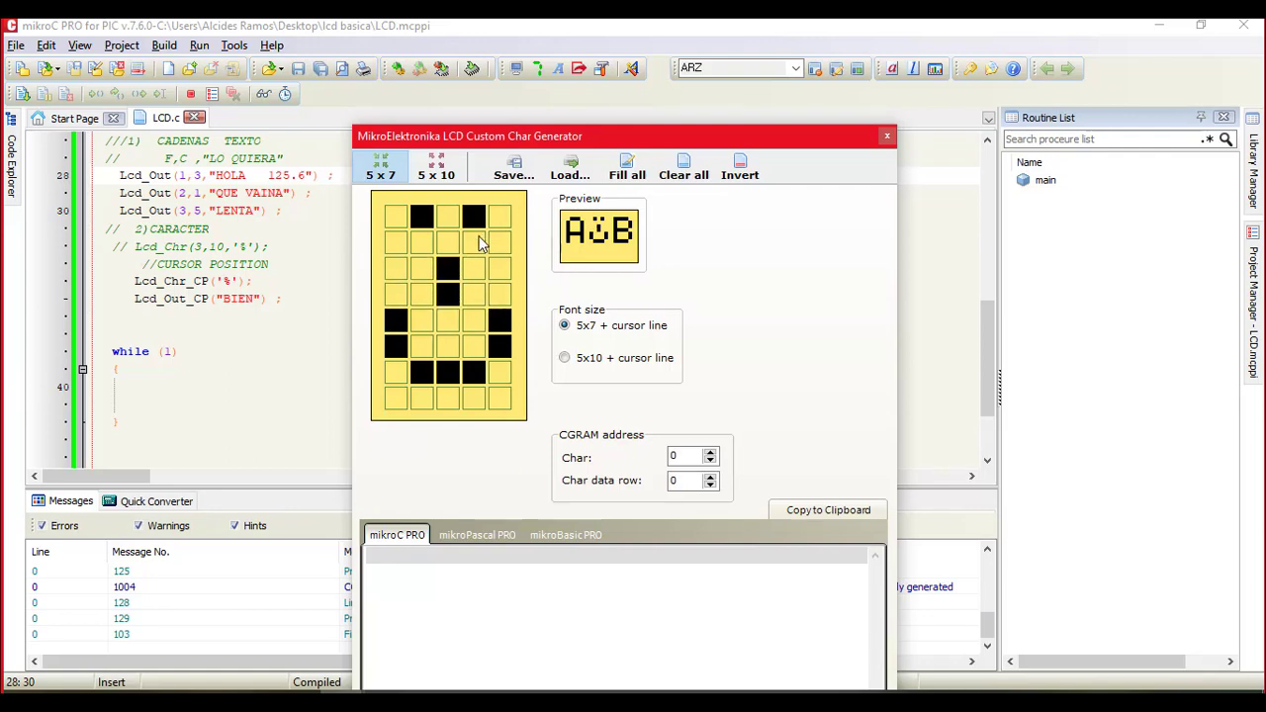
click(477, 243)
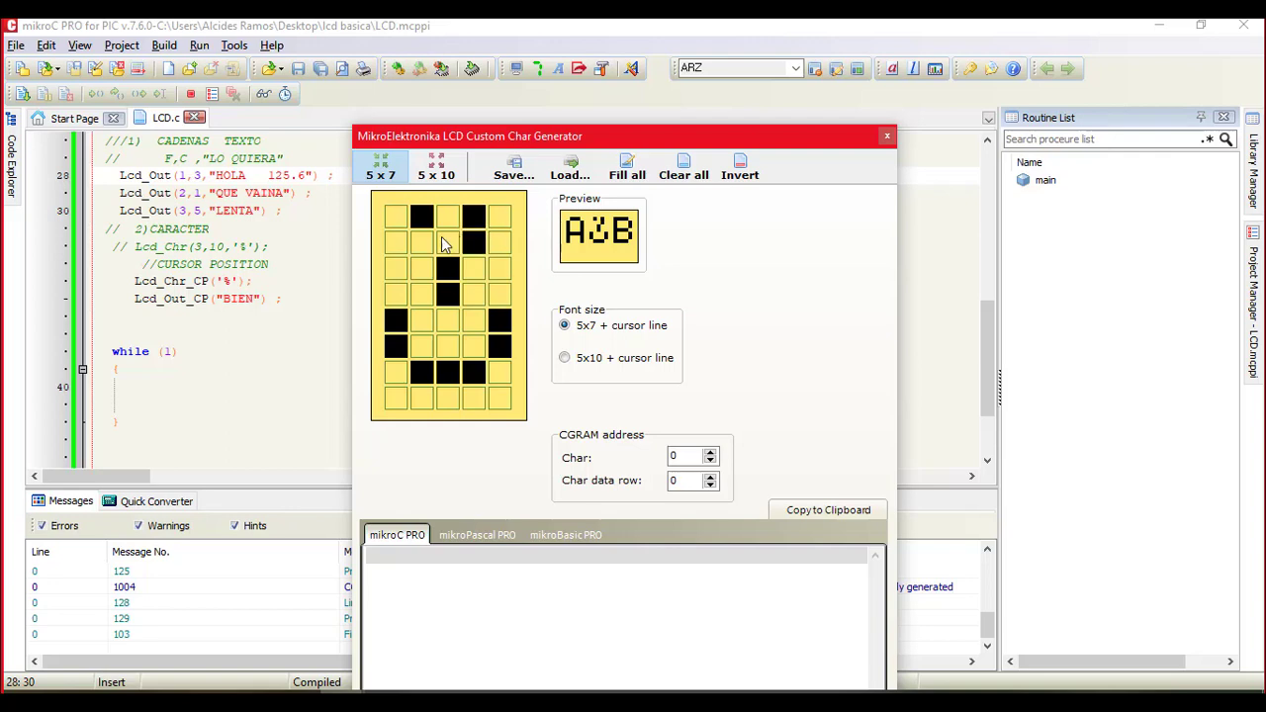
click(473, 218)
click(422, 217)
click(448, 271)
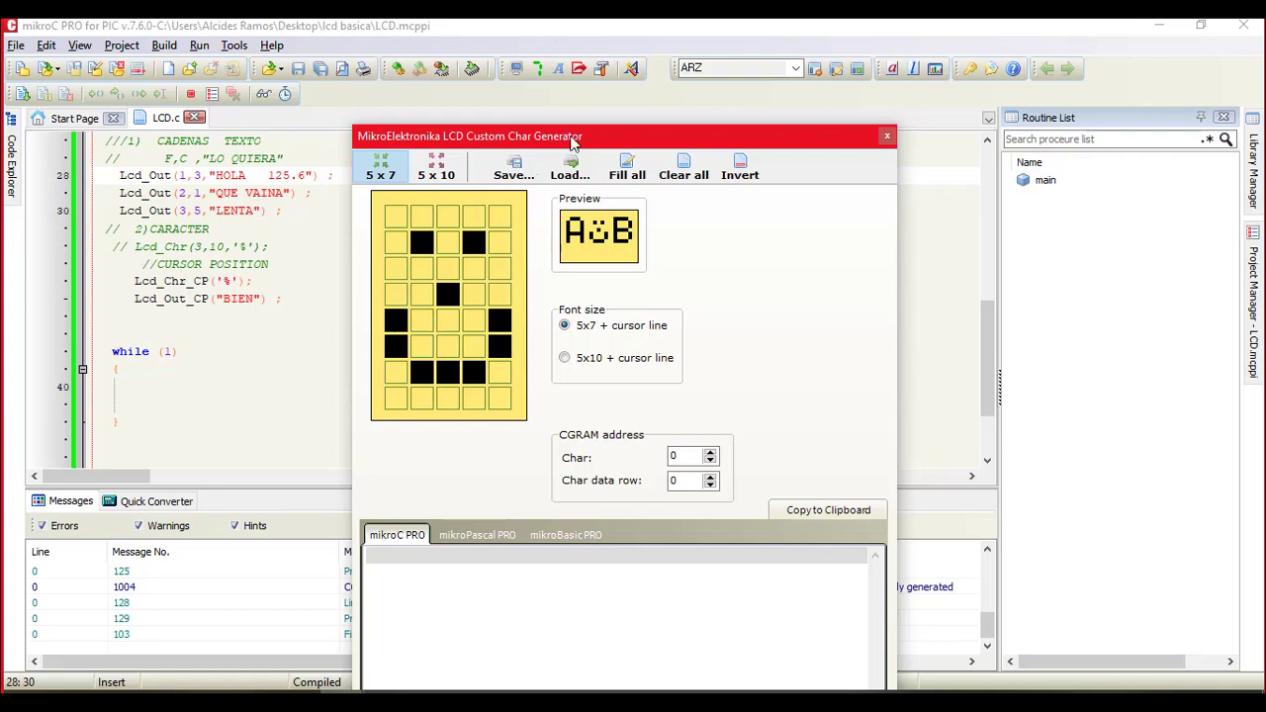
Step: Generate the mikroC code for the smiley character, copy it to the clipboard and close the generator
drag(572, 144, 512, 70)
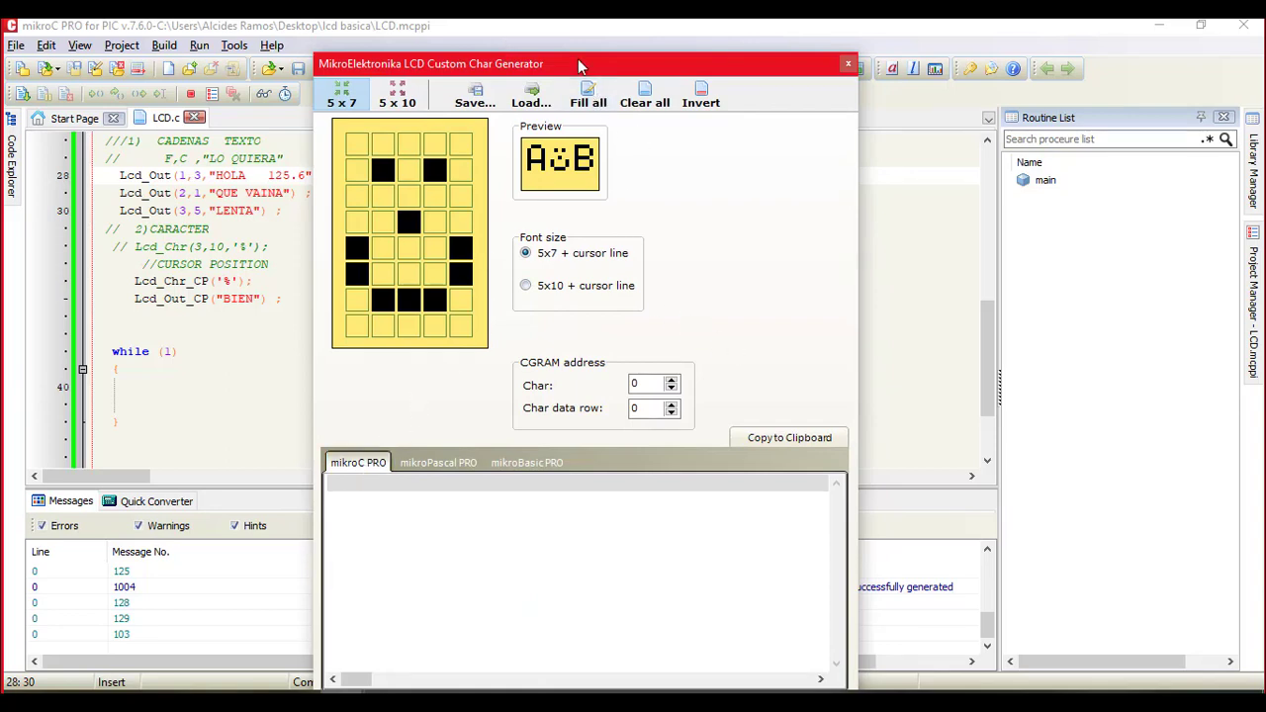
drag(529, 64, 469, 46)
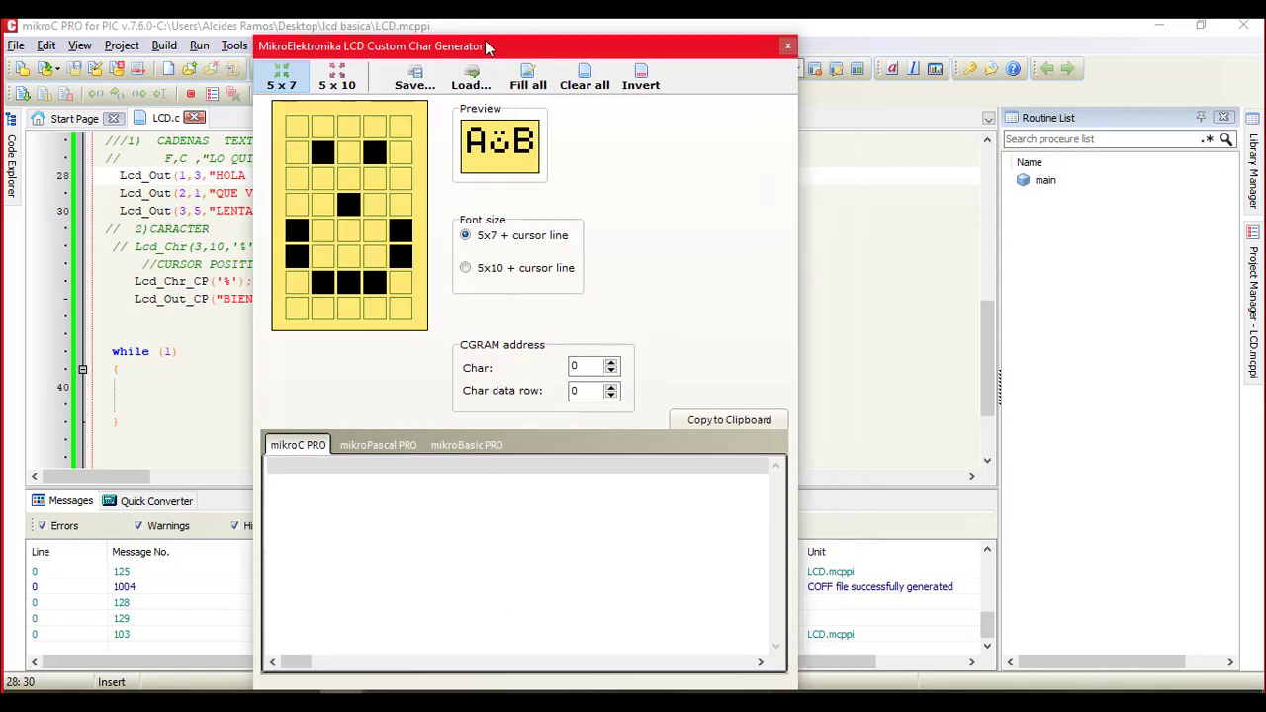
drag(486, 46, 431, 26)
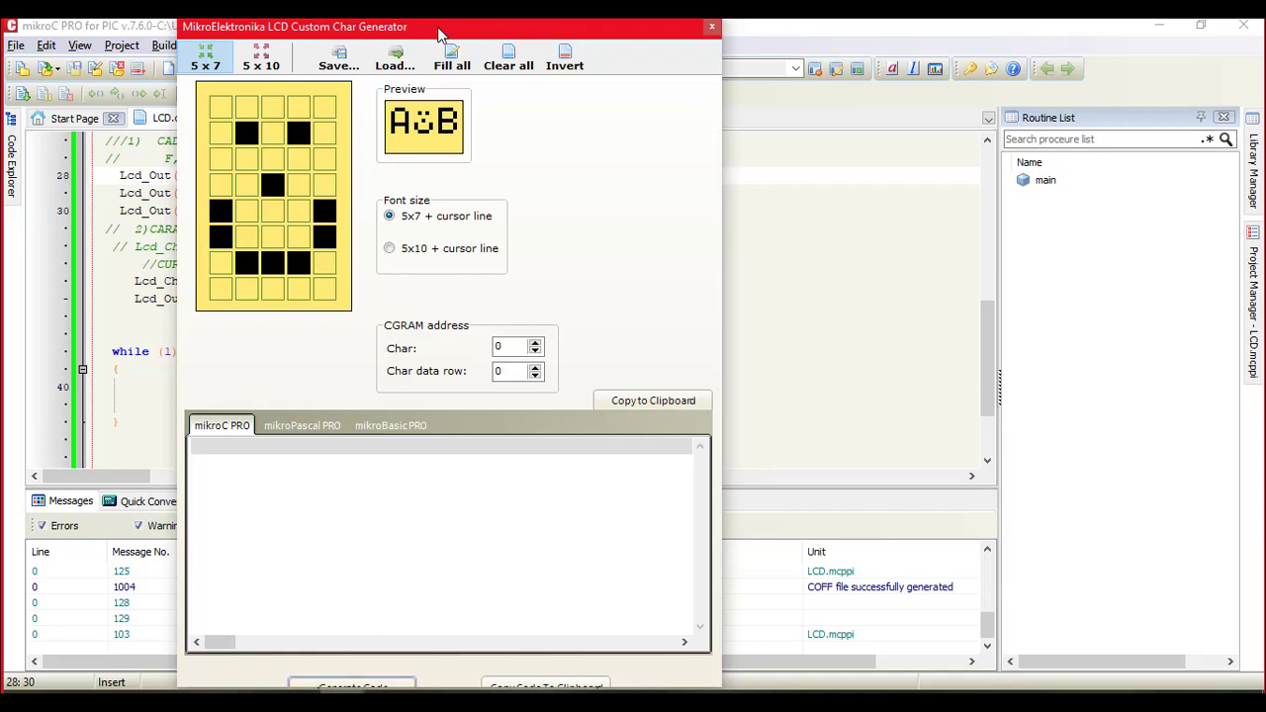
drag(437, 28, 430, 28)
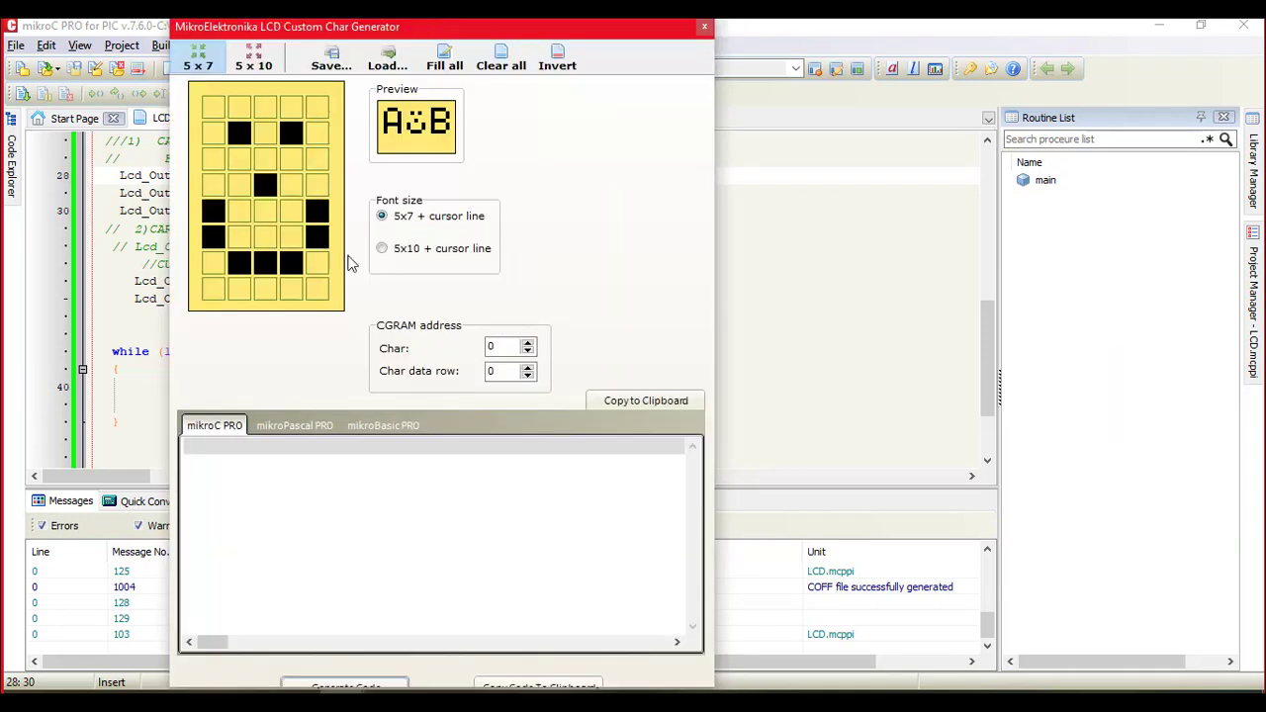
click(373, 688)
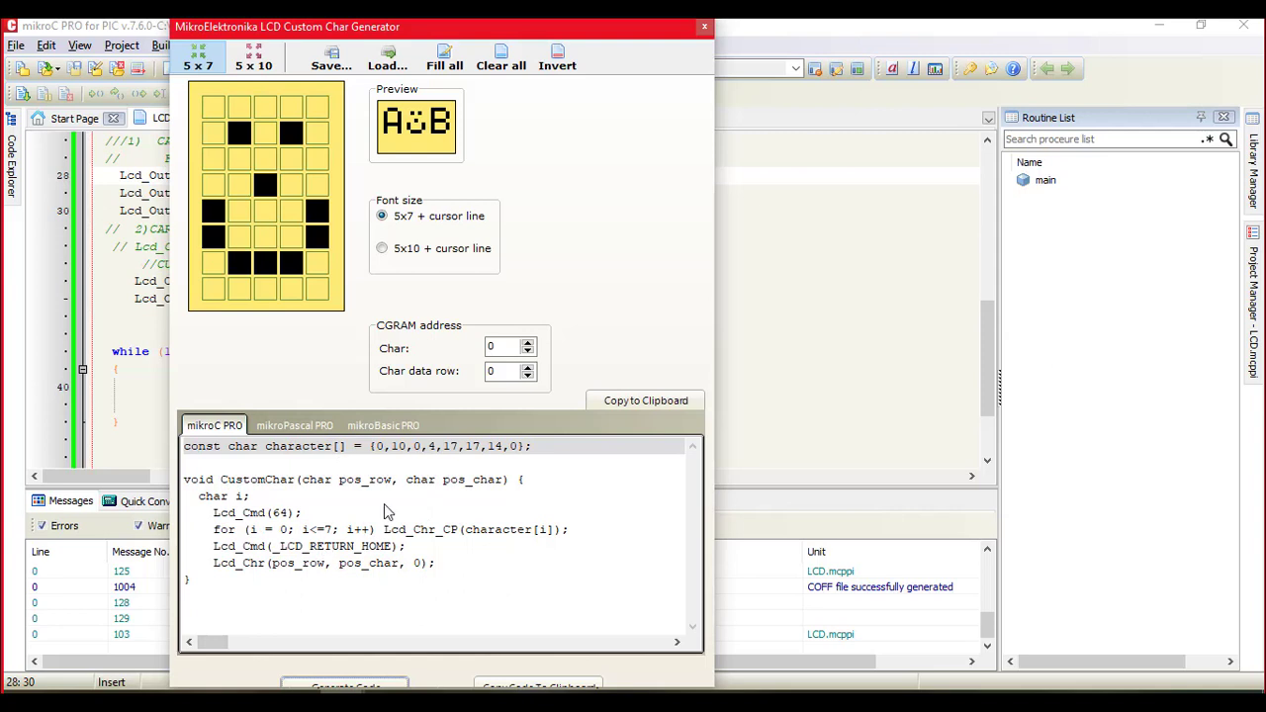
click(559, 687)
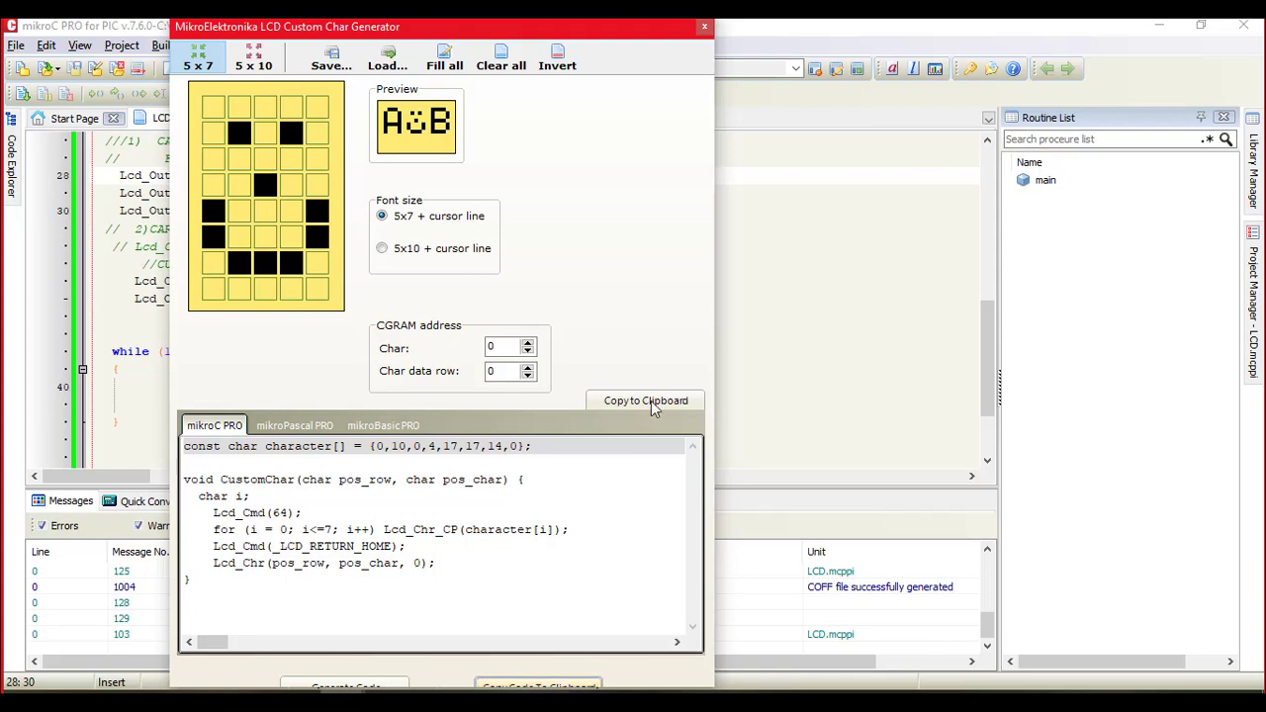
click(809, 335)
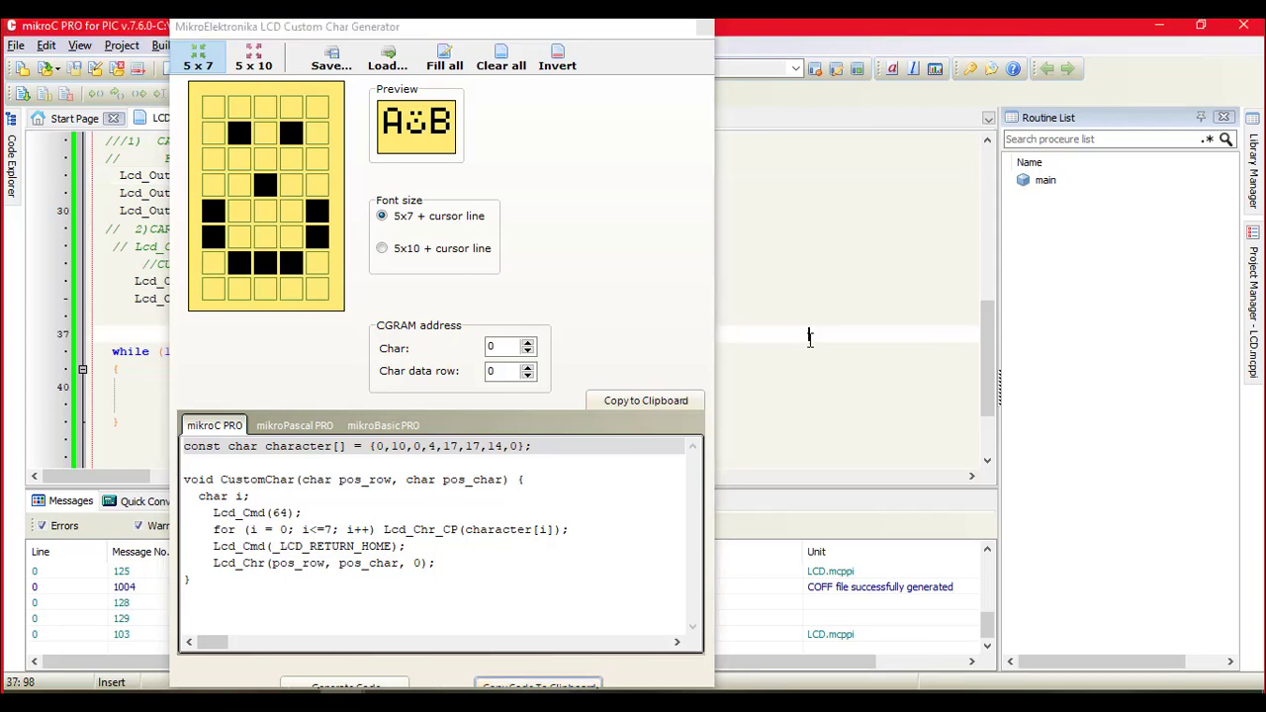
click(701, 27)
Step: Paste the copied character array {0,10,0,4,17,17,14,0} and CustomChar function between the LCD module connections and void main()
click(275, 265)
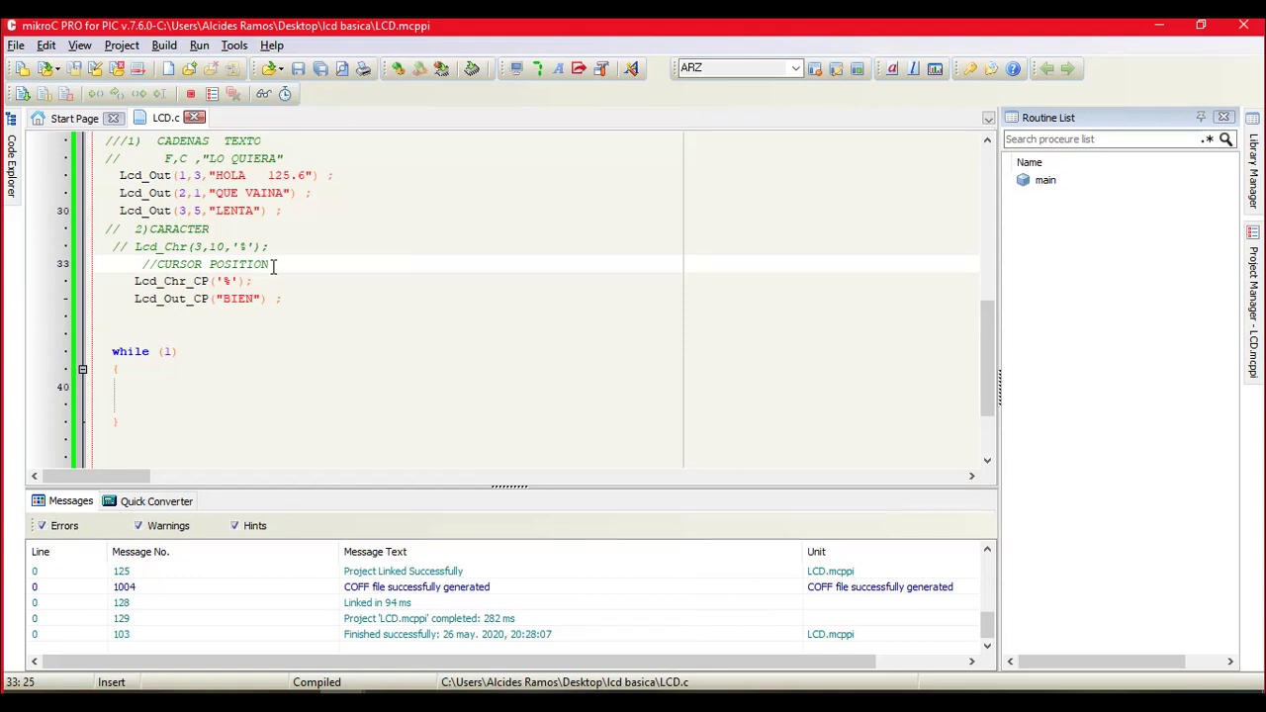
key(Up)
key(Up)
key(Up)
key(Up)
key(Up)
key(Up)
key(Up)
key(Up)
key(Up)
key(Up)
key(Up)
key(Up)
key(Up)
key(Up)
key(Up)
key(Up)
key(Up)
key(Up)
key(Up)
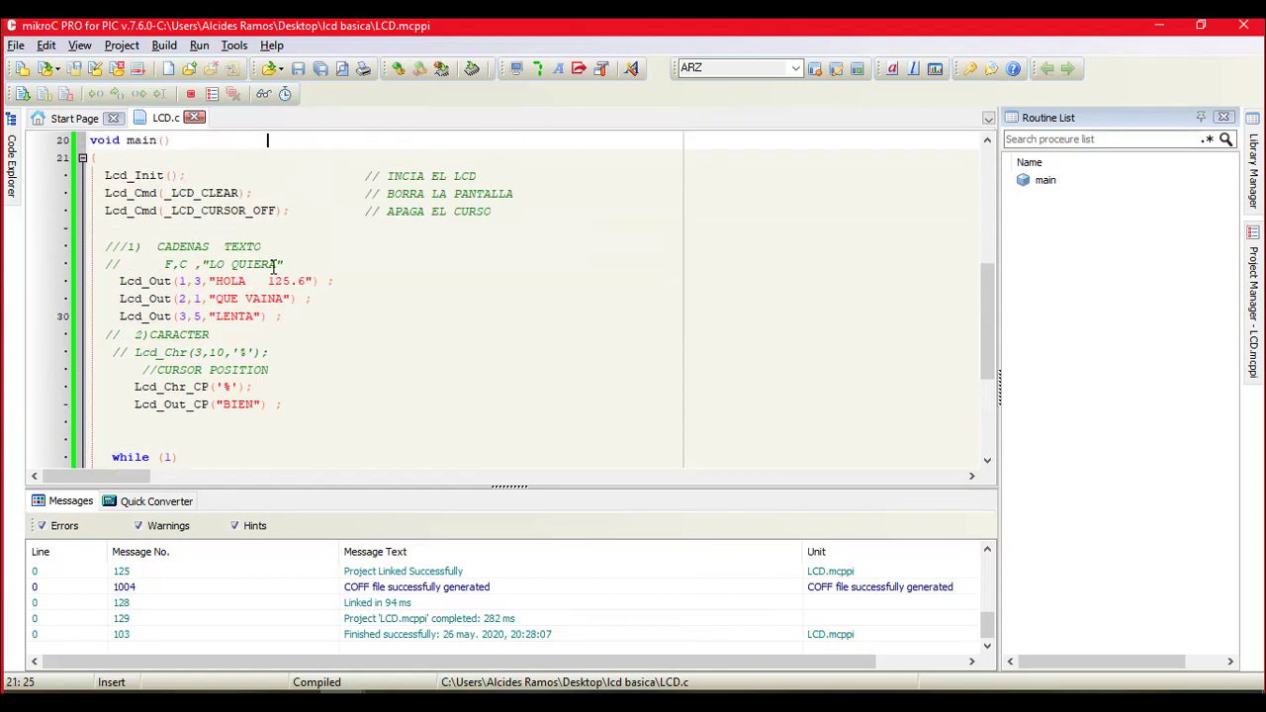
key(Down)
key(Up)
key(Down)
key(Down)
key(Down)
key(Left)
key(Left)
key(Left)
key(Left)
key(Left)
key(Left)
key(Left)
key(Left)
key(Left)
key(Left)
key(Left)
key(Left)
key(Left)
key(Left)
key(Left)
key(Left)
key(Left)
key(Left)
key(Left)
key(Left)
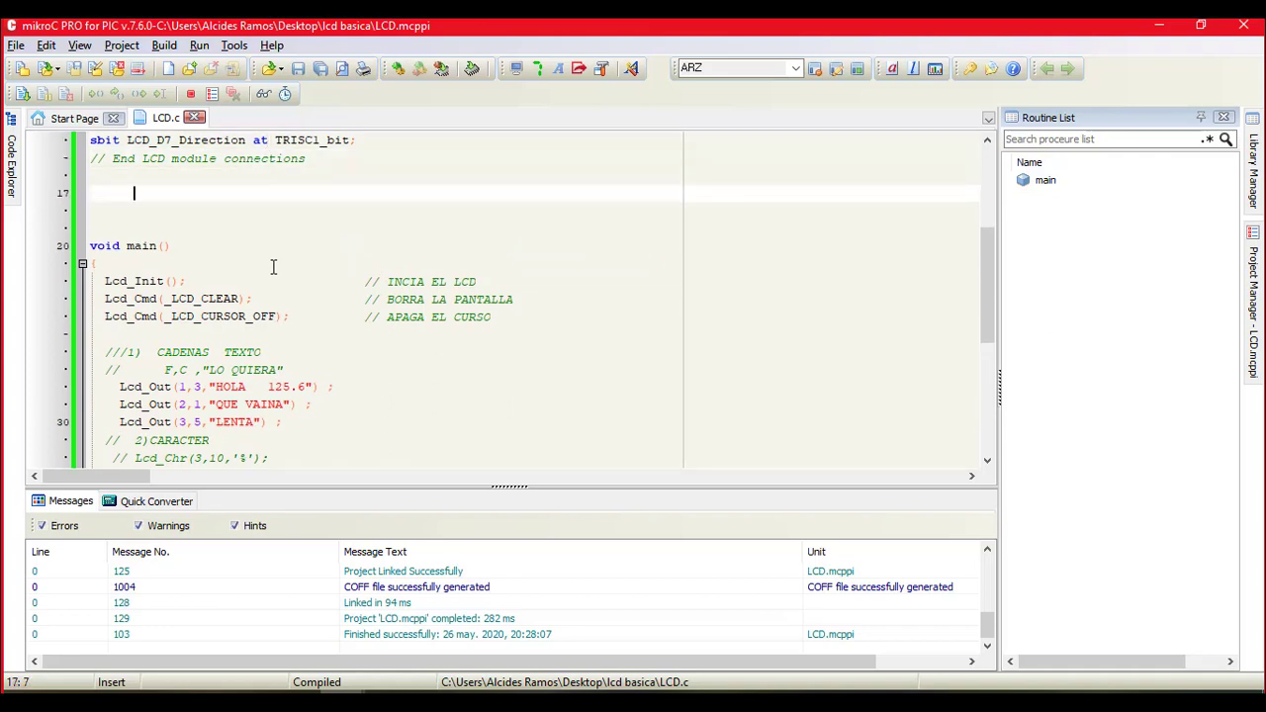
key(Return)
key(Up)
key(Down)
text(const char character[] = {0,10,0,4,17,17,14,0};  void CustomChar(char pos_row, char pos_char) {   char i;     Lcd_Cmd(64);     for (i = 0; i<=7; i++) Lcd_Chr_CP(character[i]);     Lcd_Cmd(_LCD_RETURN_HOME);     Lcd_Chr(pos_row, pos_char, 0); })
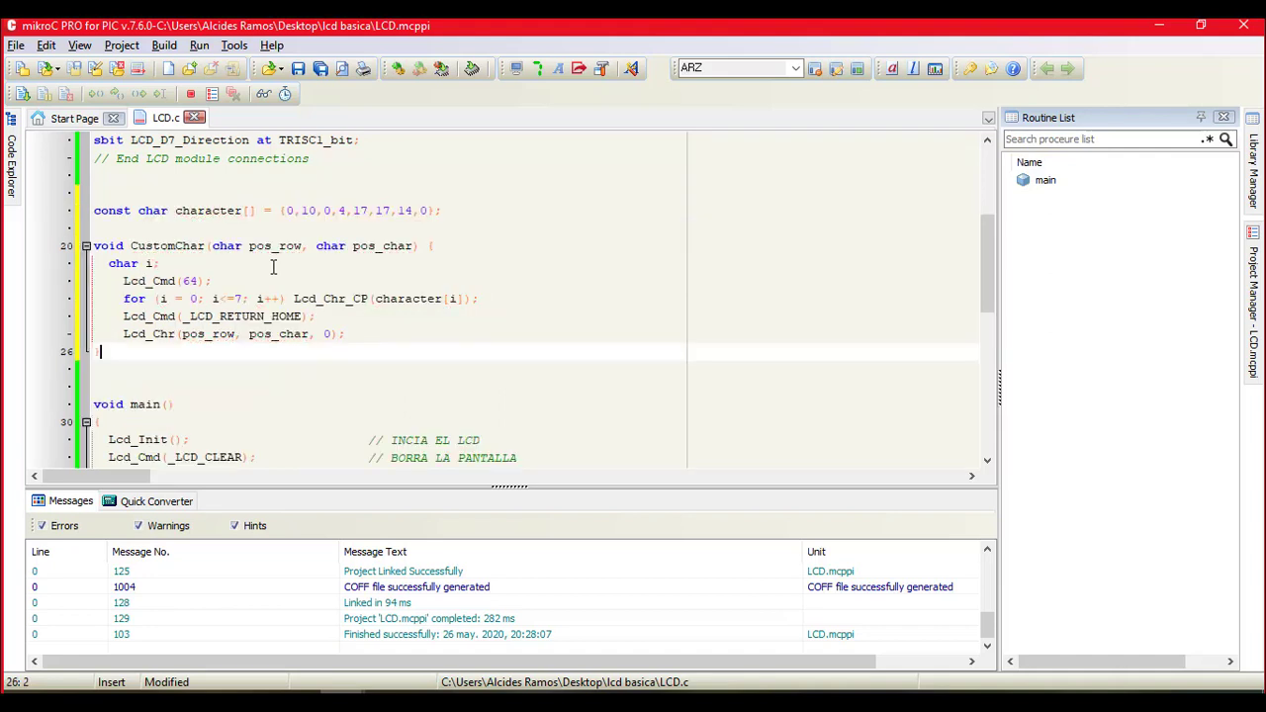
Step: Build the project with the pasted custom character code
click(249, 210)
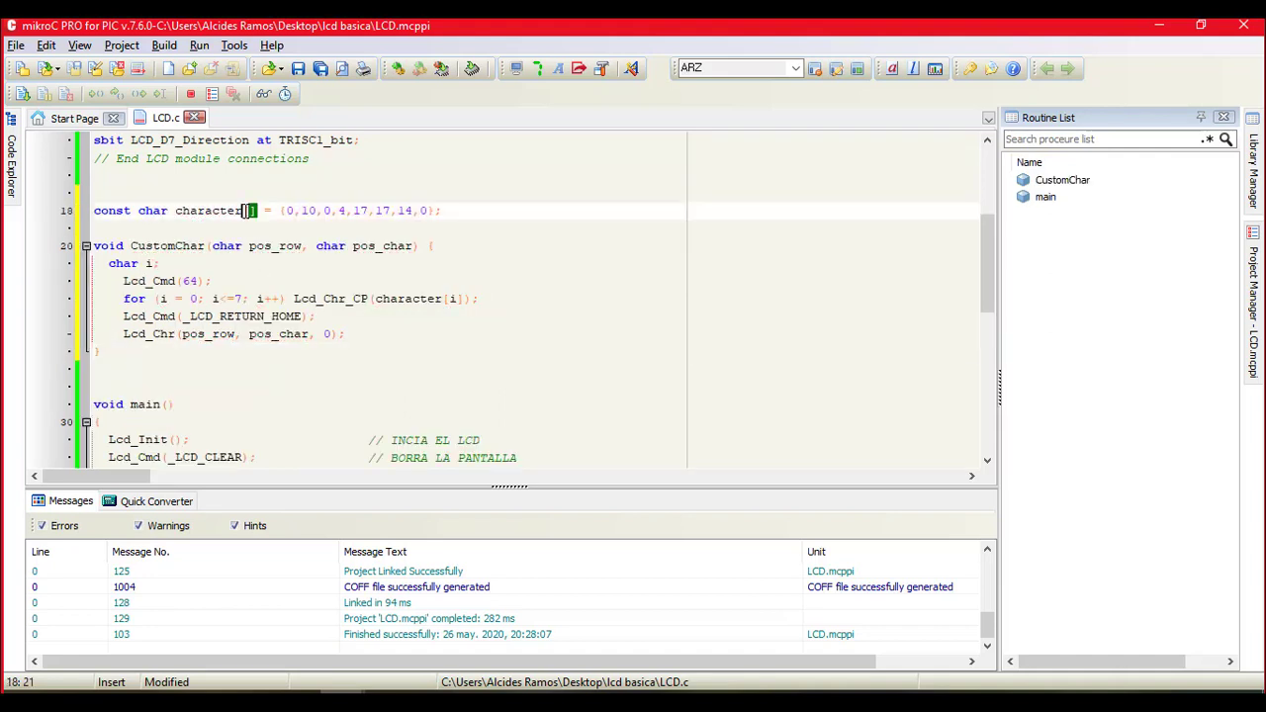
click(397, 70)
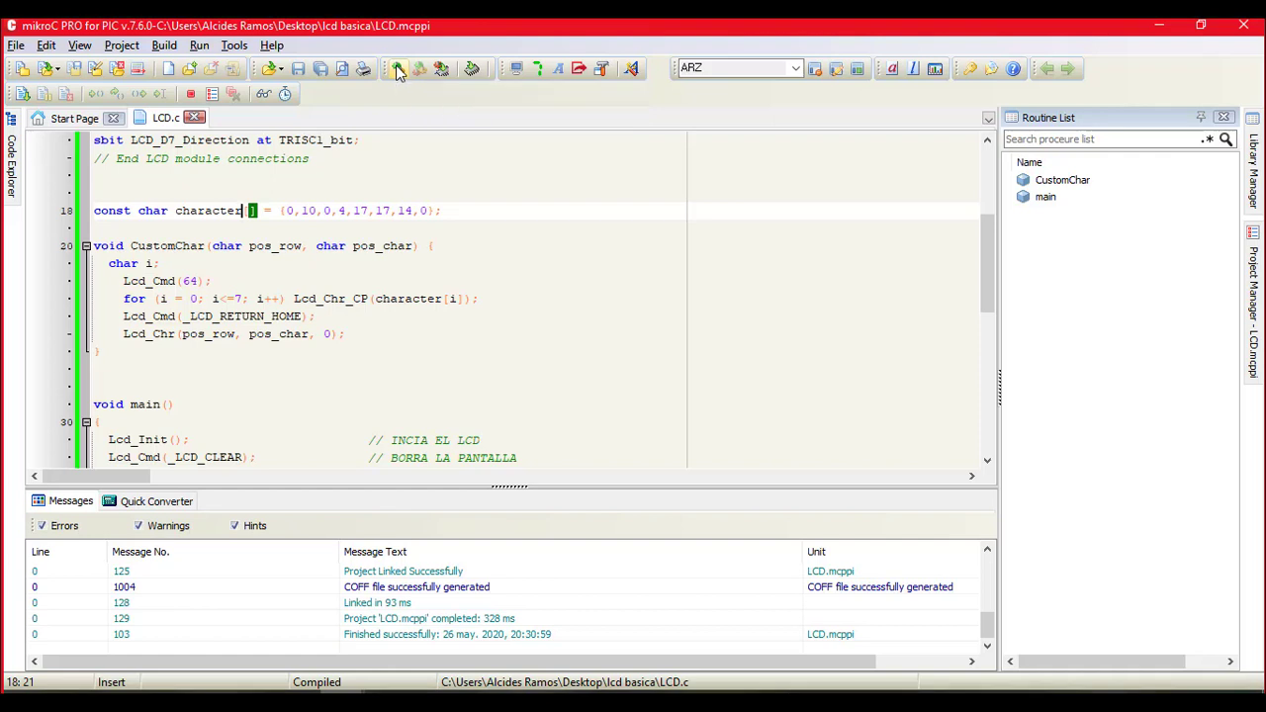
click(317, 262)
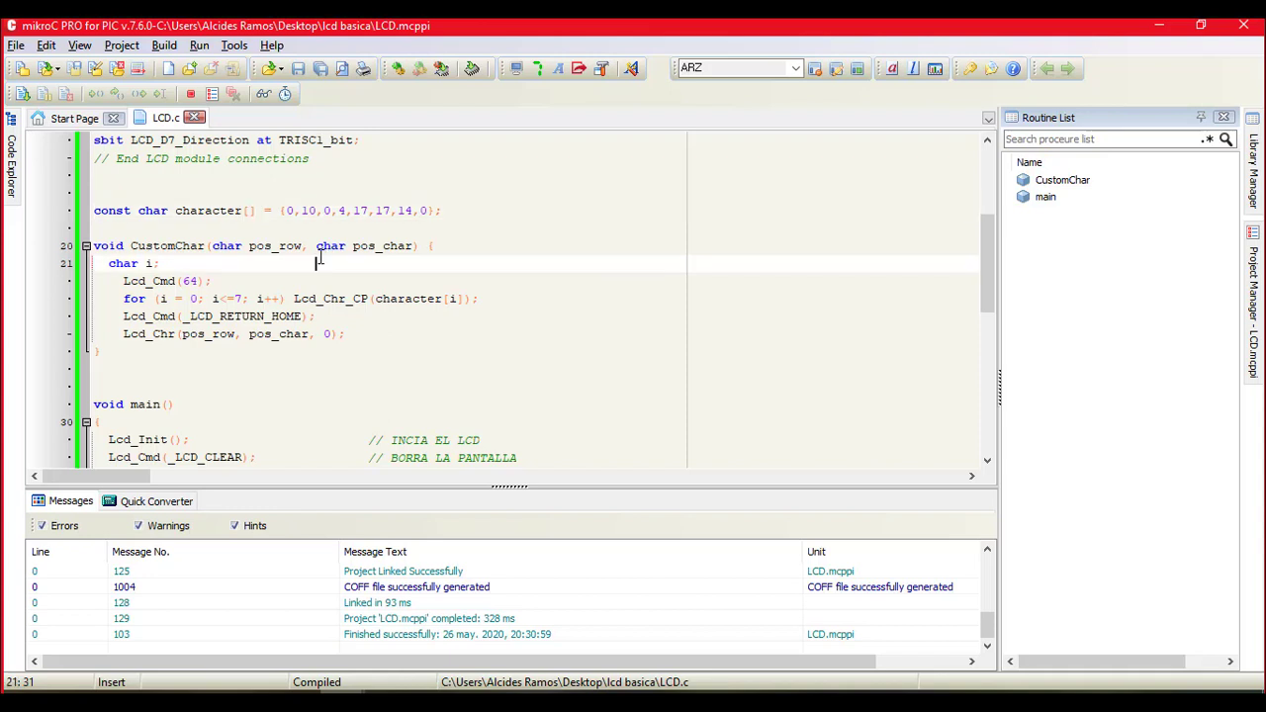
key(ctrl+F9)
Step: Examine the CustomChar function header and its row and column position parameters, pos_row and pos_char
click(270, 248)
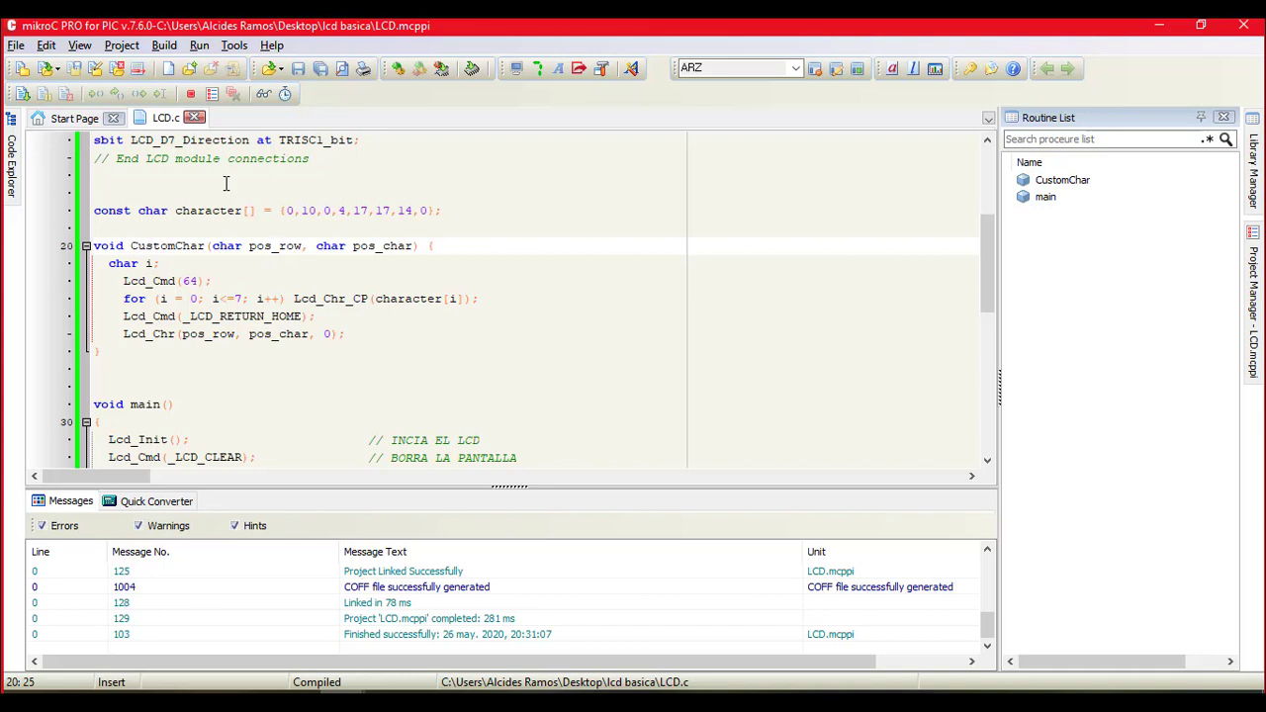
key(Up)
key(Up)
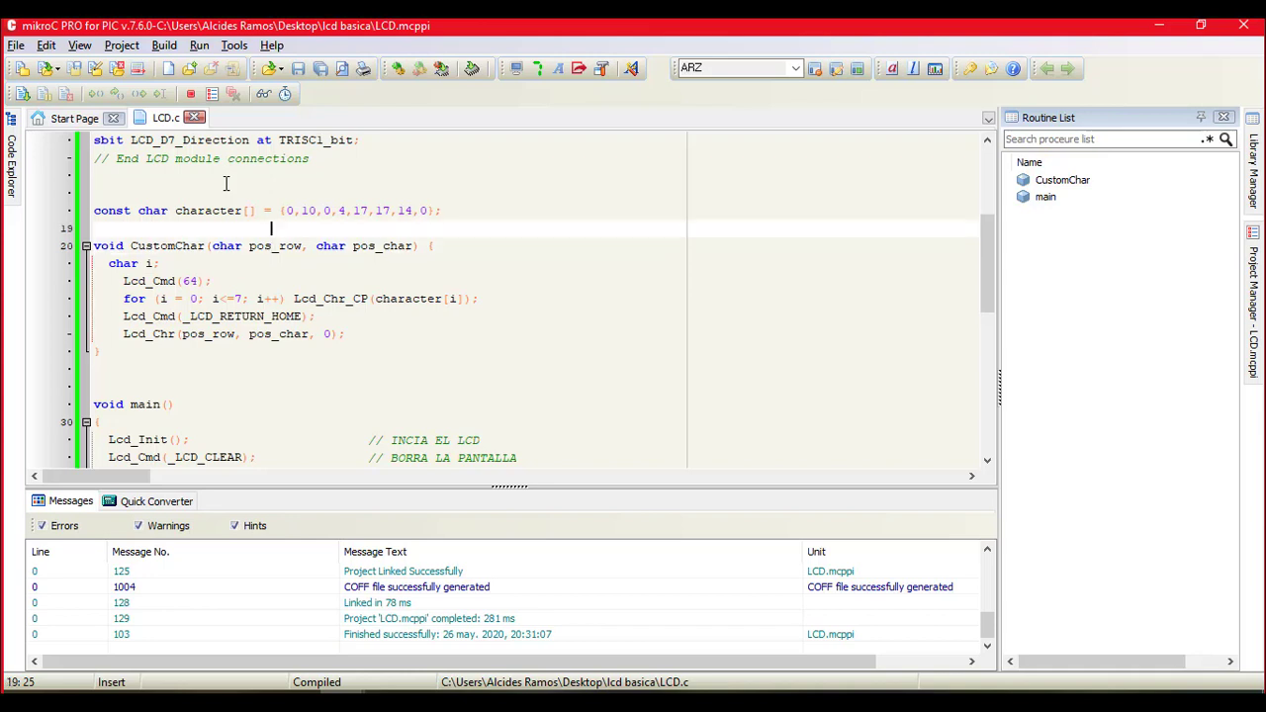
key(Down)
key(Down)
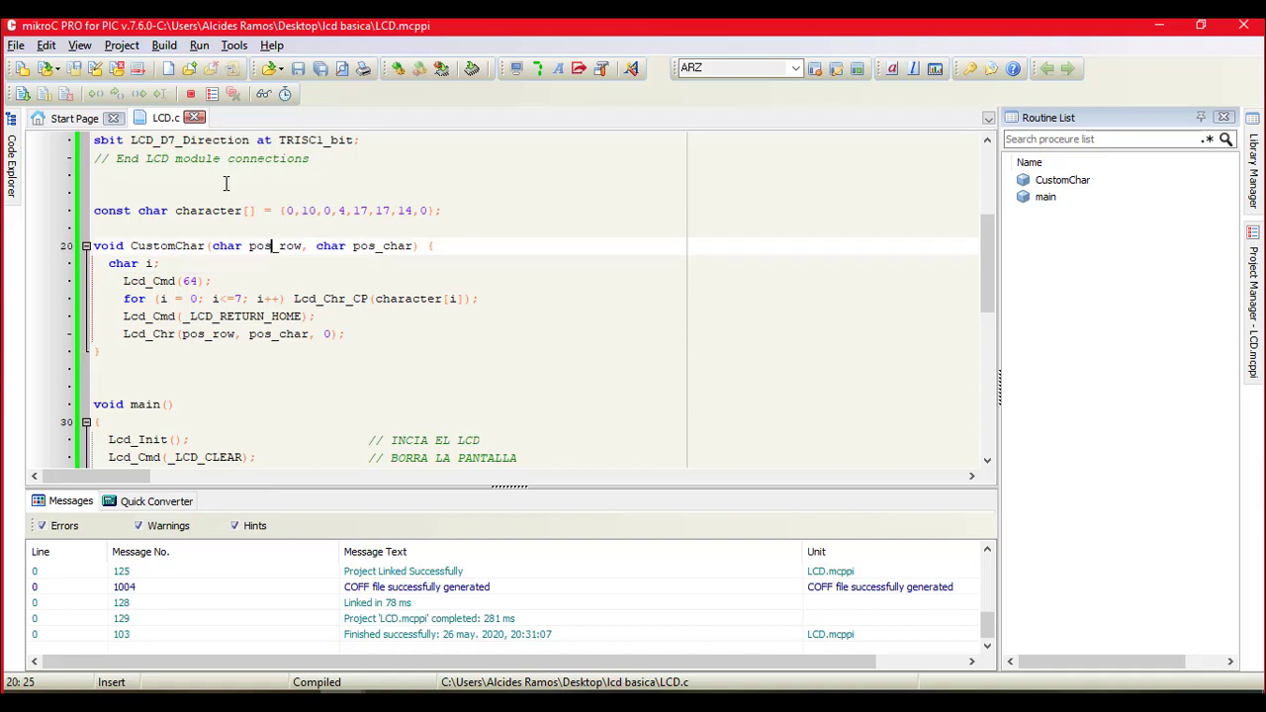
key(Left)
key(Left)
key(Left)
key(Left)
key(Left)
key(Left)
key(Left)
key(Left)
key(shift+Left)
key(shift+Left)
key(shift+Left)
key(shift+Left)
key(Left)
key(Right)
key(Right)
key(Right)
key(Right)
key(Right)
key(shift+Right)
key(shift+Right)
key(shift+Right)
key(shift+Right)
key(shift+Right)
key(shift+Right)
key(shift+Right)
key(shift+Right)
key(shift+Right)
key(shift+Right)
key(shift+Right)
key(shift+Right)
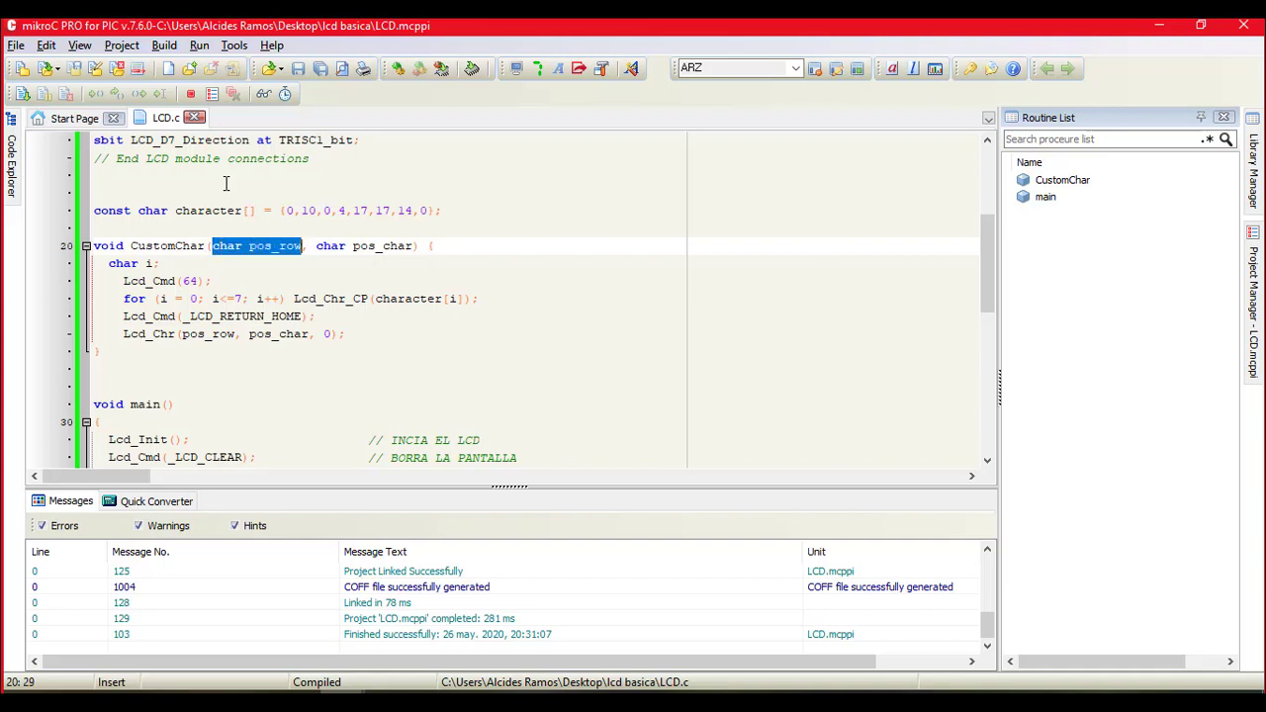
key(Right)
key(Right)
key(Right)
key(Right)
key(Right)
key(Right)
key(Right)
key(Right)
key(Right)
key(Right)
key(Right)
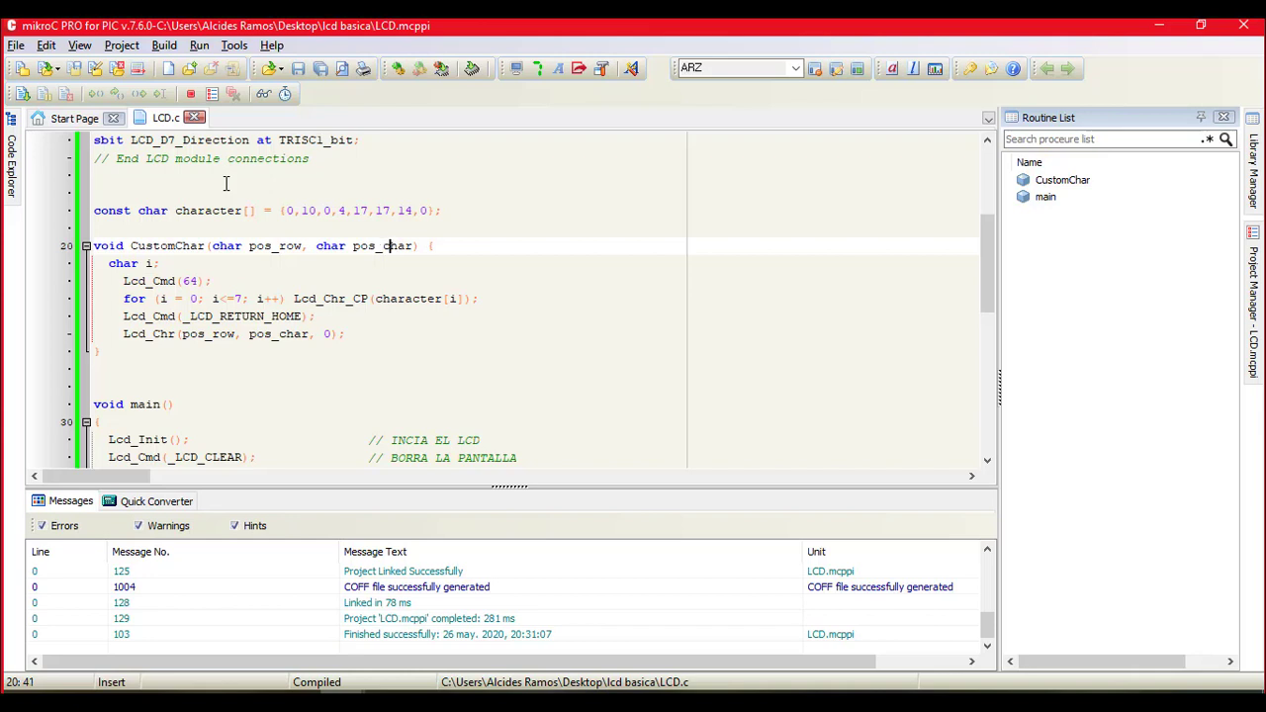
Step: Copy the CustomChar function name from its header line
key(Left)
key(Left)
key(Left)
key(Left)
key(Left)
key(Left)
key(Left)
key(Left)
key(Left)
key(Left)
key(Left)
key(Left)
key(Left)
key(Left)
key(Left)
key(Left)
key(Left)
key(Left)
key(Left)
key(Left)
key(Right)
key(shift+Left)
key(shift+Left)
key(shift+Left)
key(shift+Left)
key(shift+Left)
key(shift+Left)
key(shift+Left)
key(shift+Left)
key(shift+Left)
key(shift+Left)
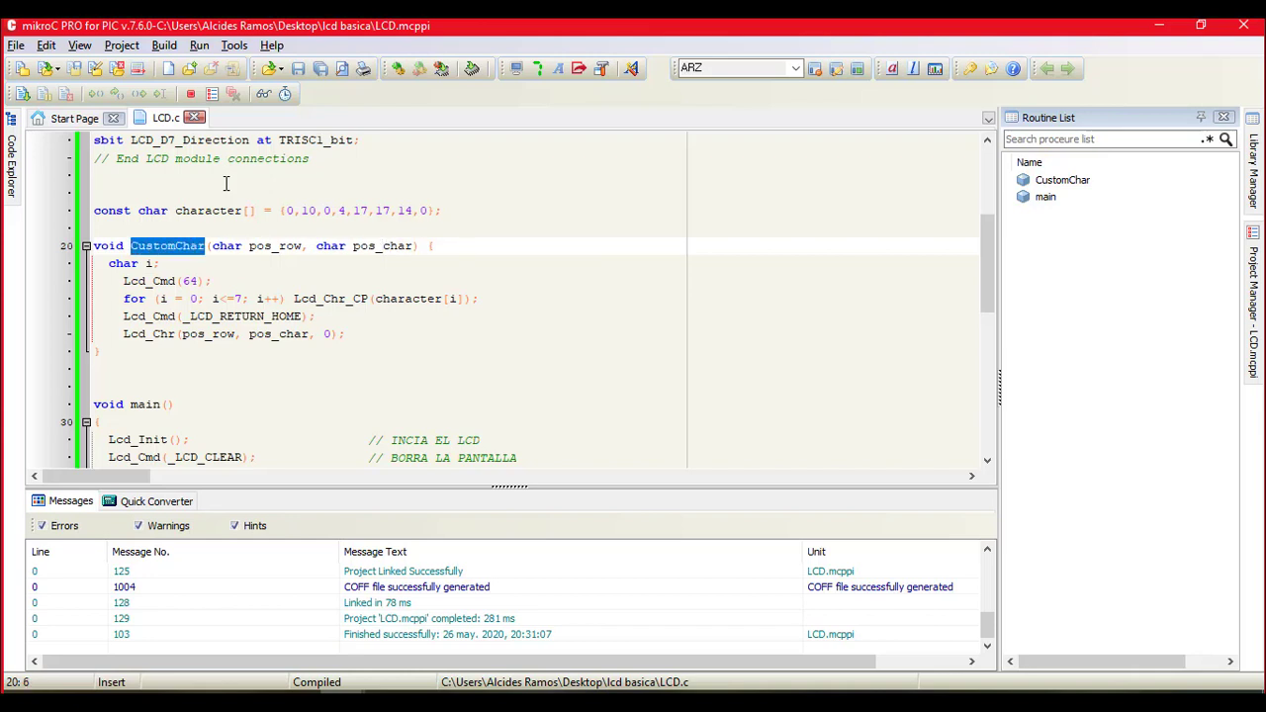
click(226, 179)
click(201, 246)
key(Right)
key(shift+Left)
key(shift+Left)
key(shift+Left)
key(shift+Left)
key(shift+Left)
key(shift+Left)
key(shift+Left)
key(shift+Left)
key(shift+Left)
key(shift+Left)
key(ctrl+c)
Step: Add the call CustomChar(4,8); below the Lcd_Out_CP("BIEN") line, ahead of the while loop
key(Page_Down)
key(Page_Down)
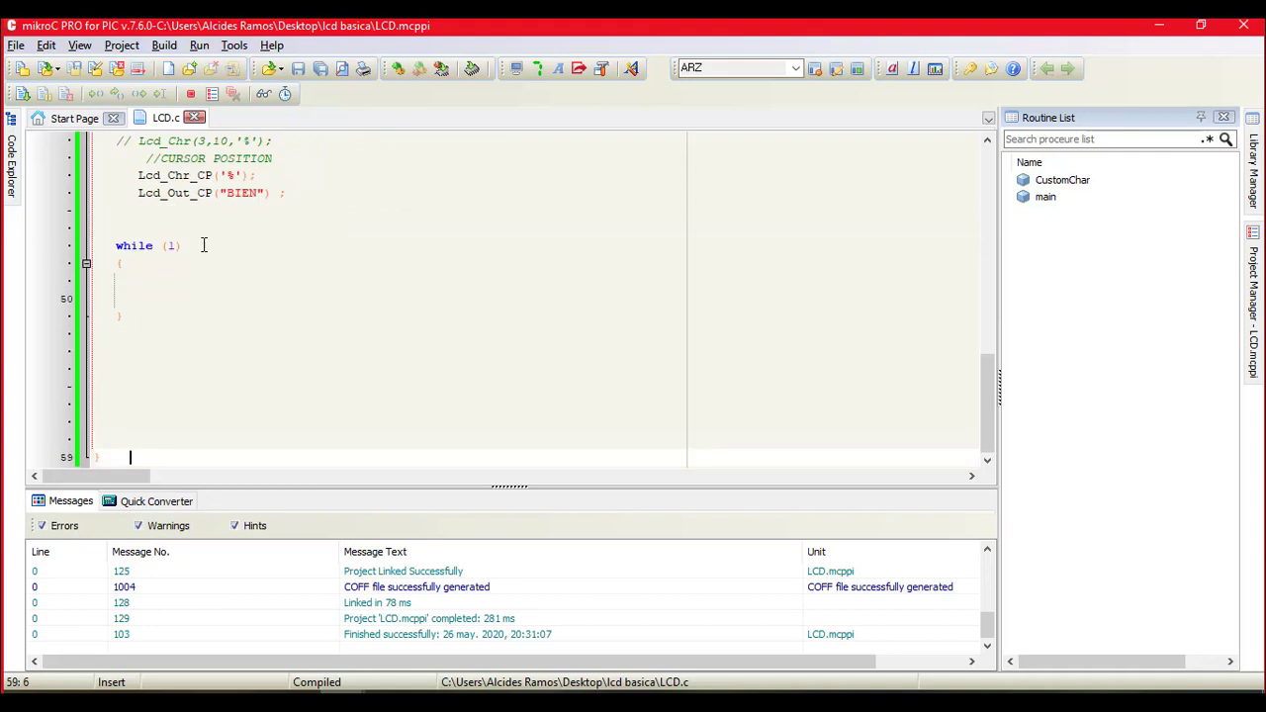
click(291, 191)
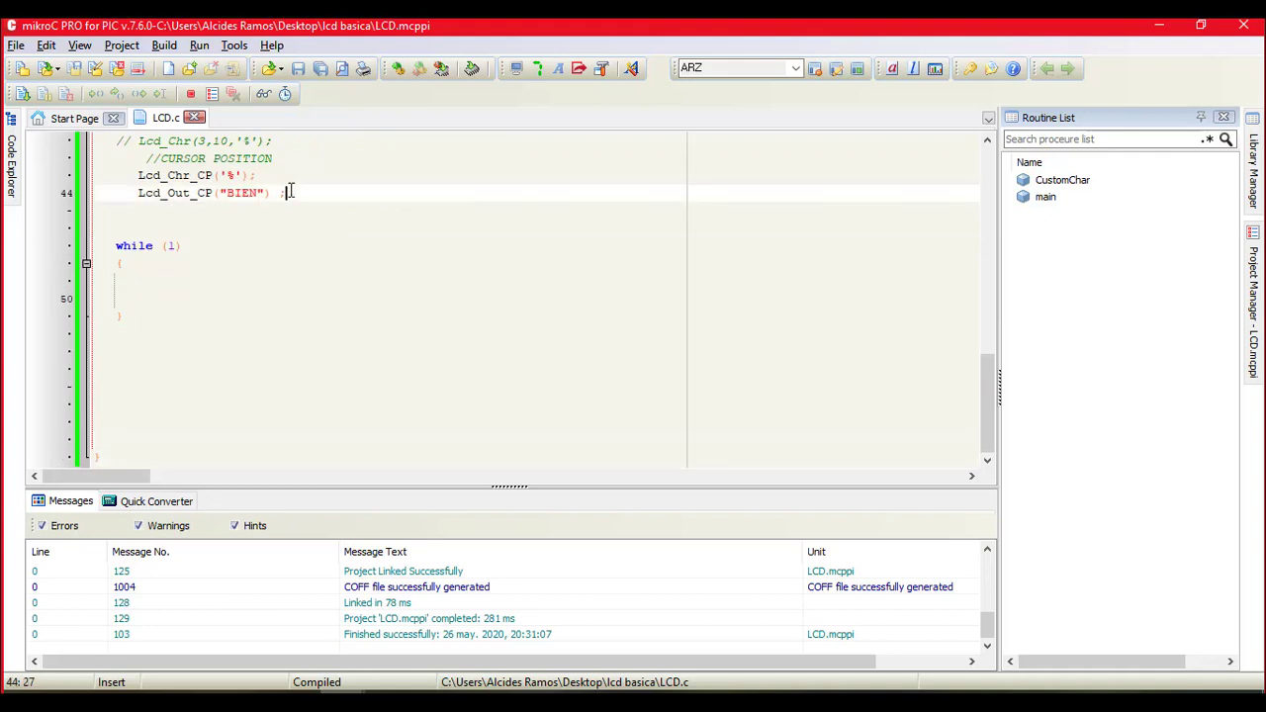
key(Return)
key(Return)
key(ctrl+v)
text((4,)
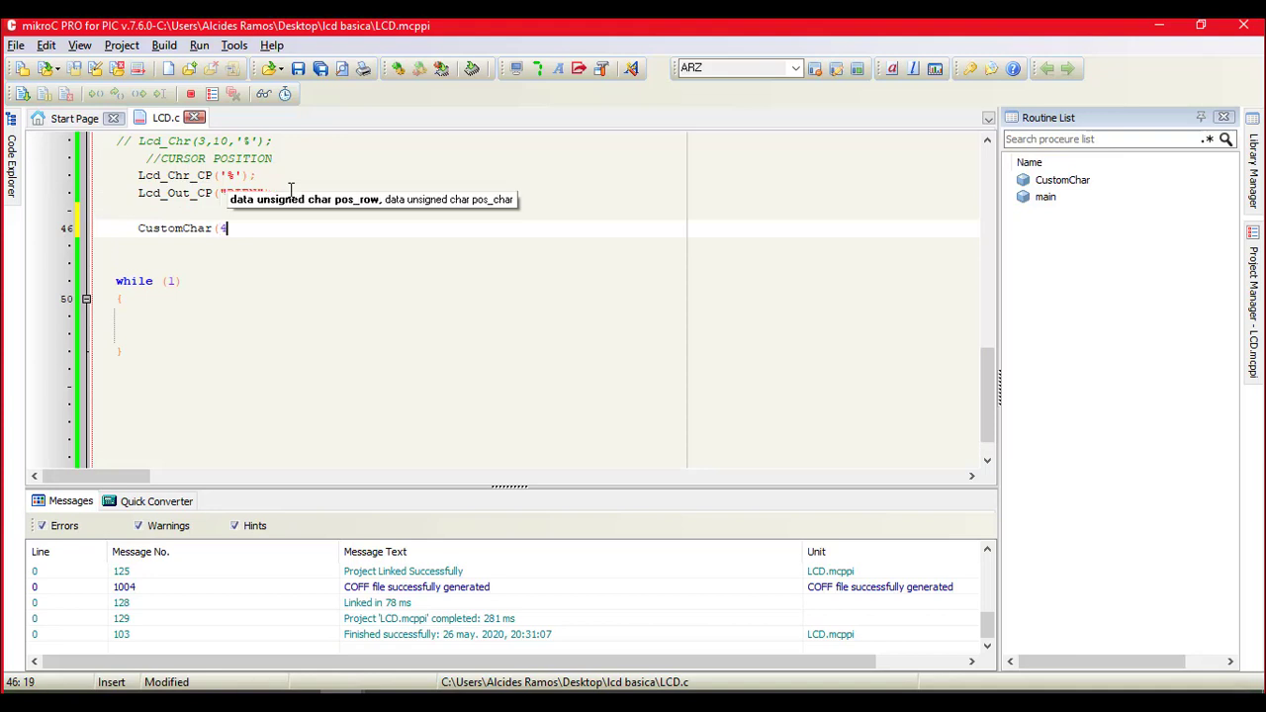
text(-)
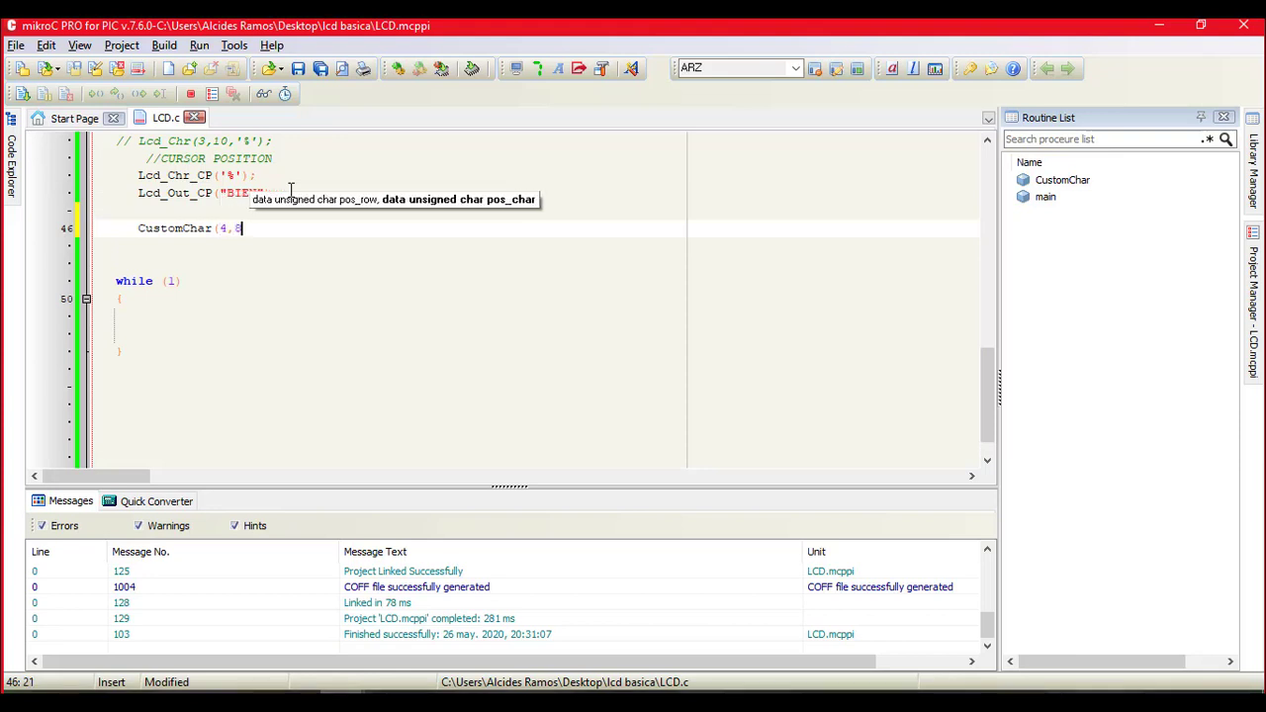
key(BackSpace)
key(BackSpace)
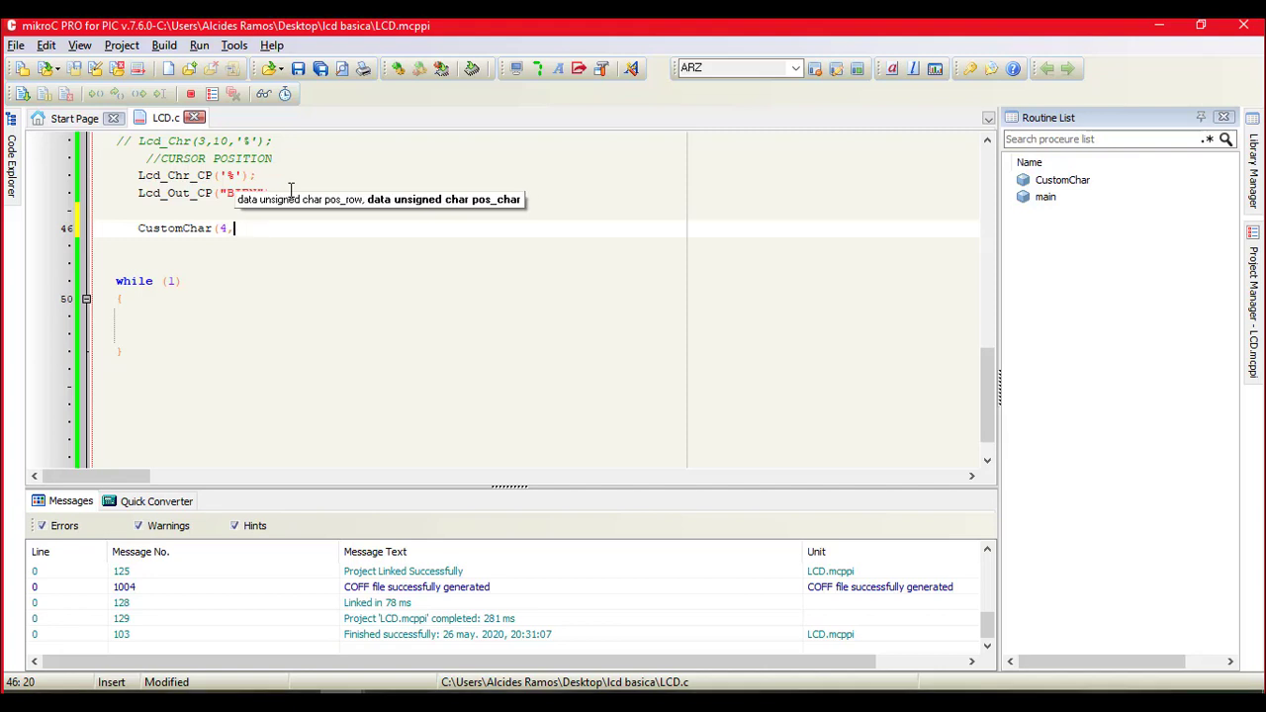
text(8);)
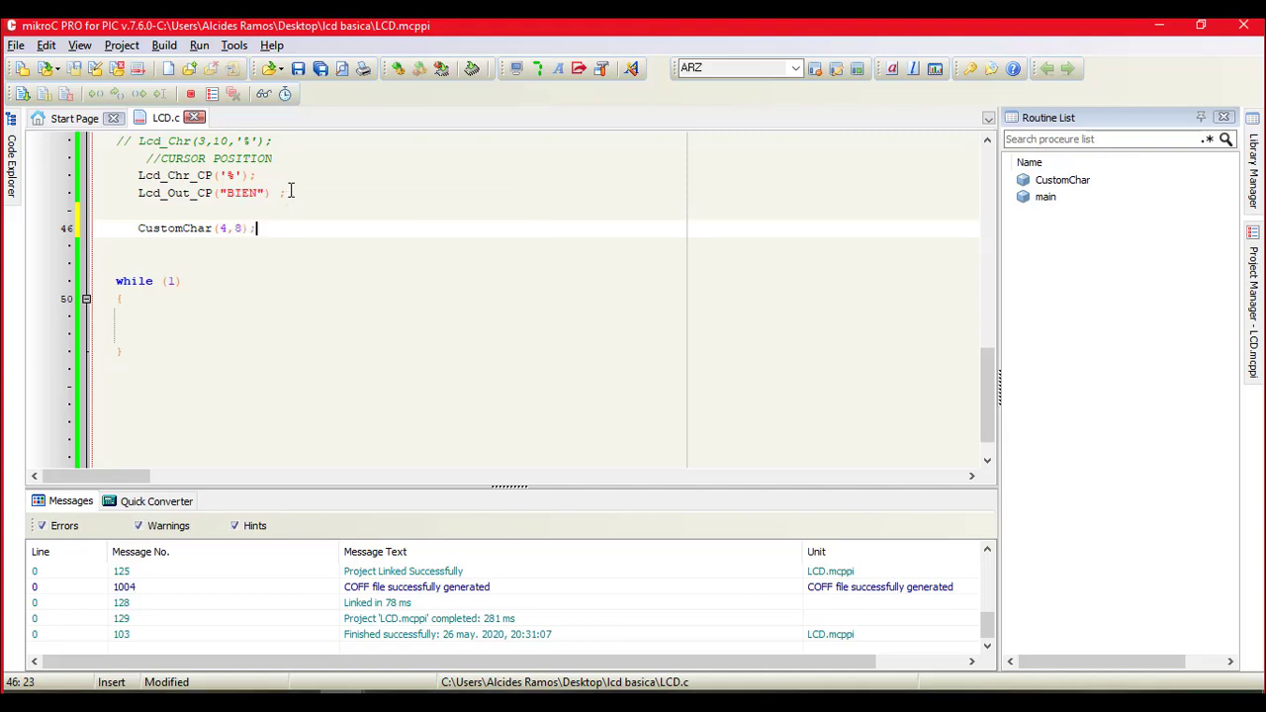
Step: Build the project, run the simulation in Proteus and zoom in on the LCD to check the smiley character
click(398, 68)
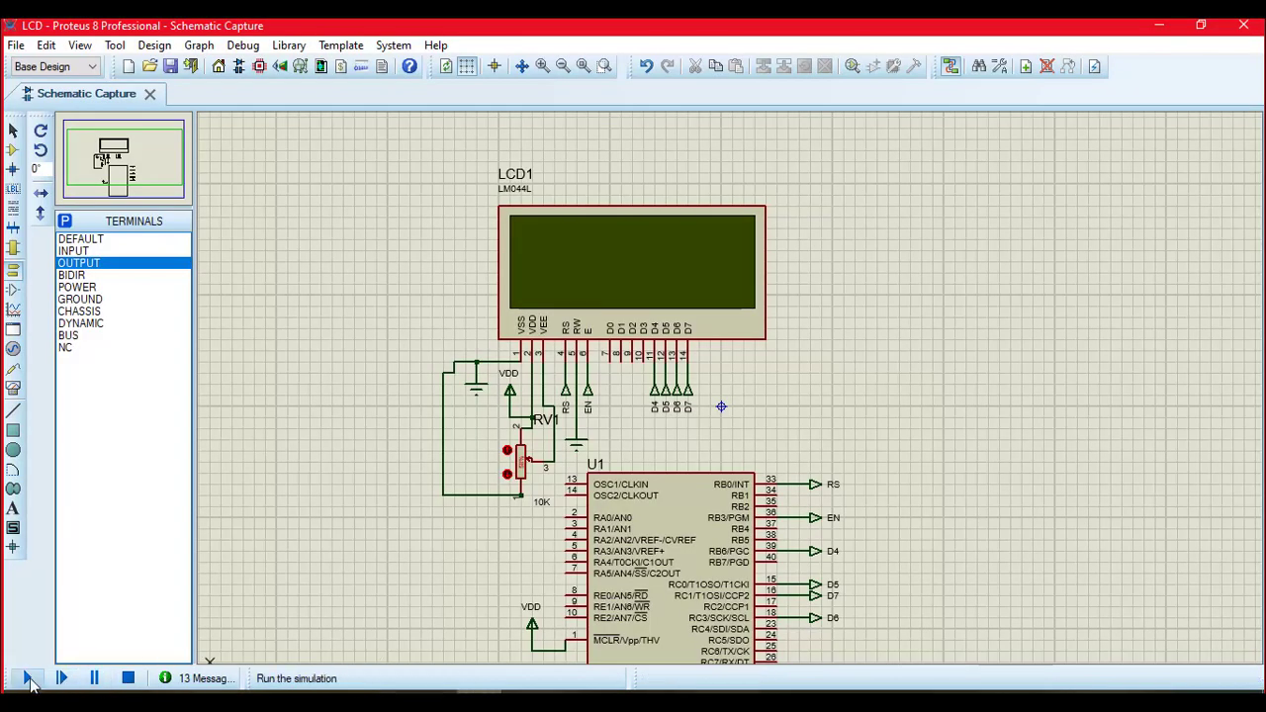
click(28, 678)
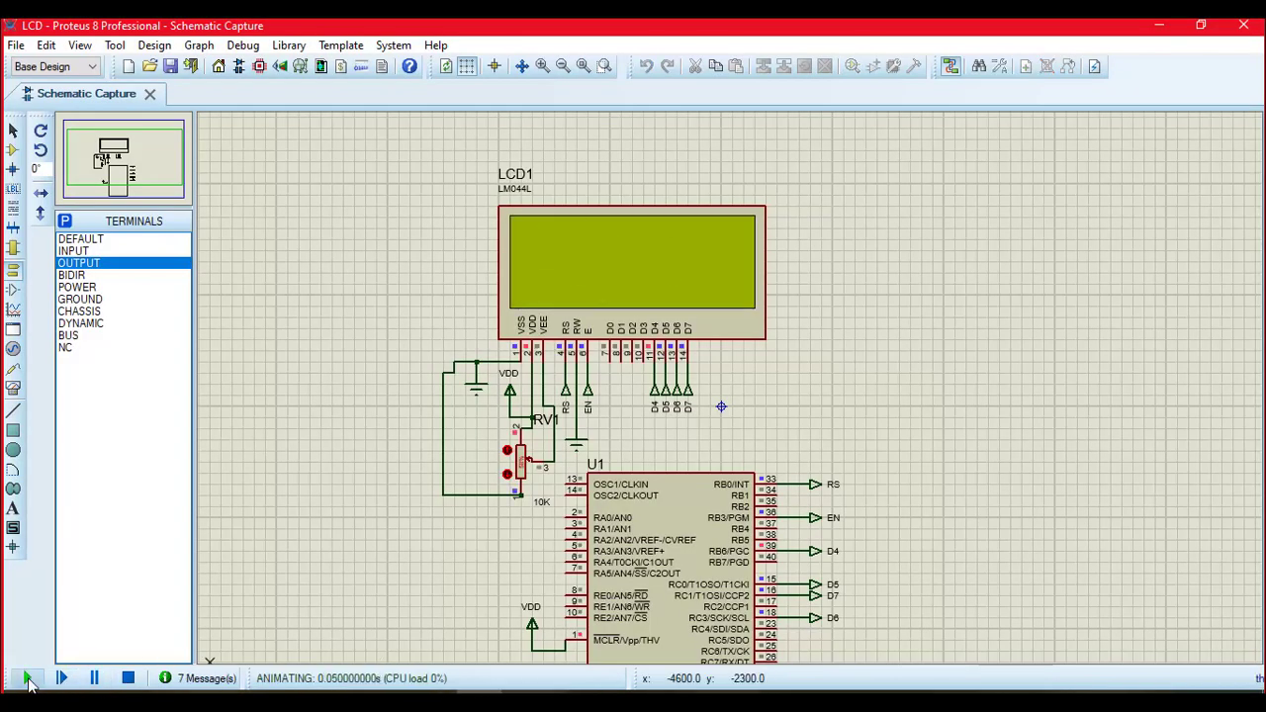
scroll(613, 366, up, 3)
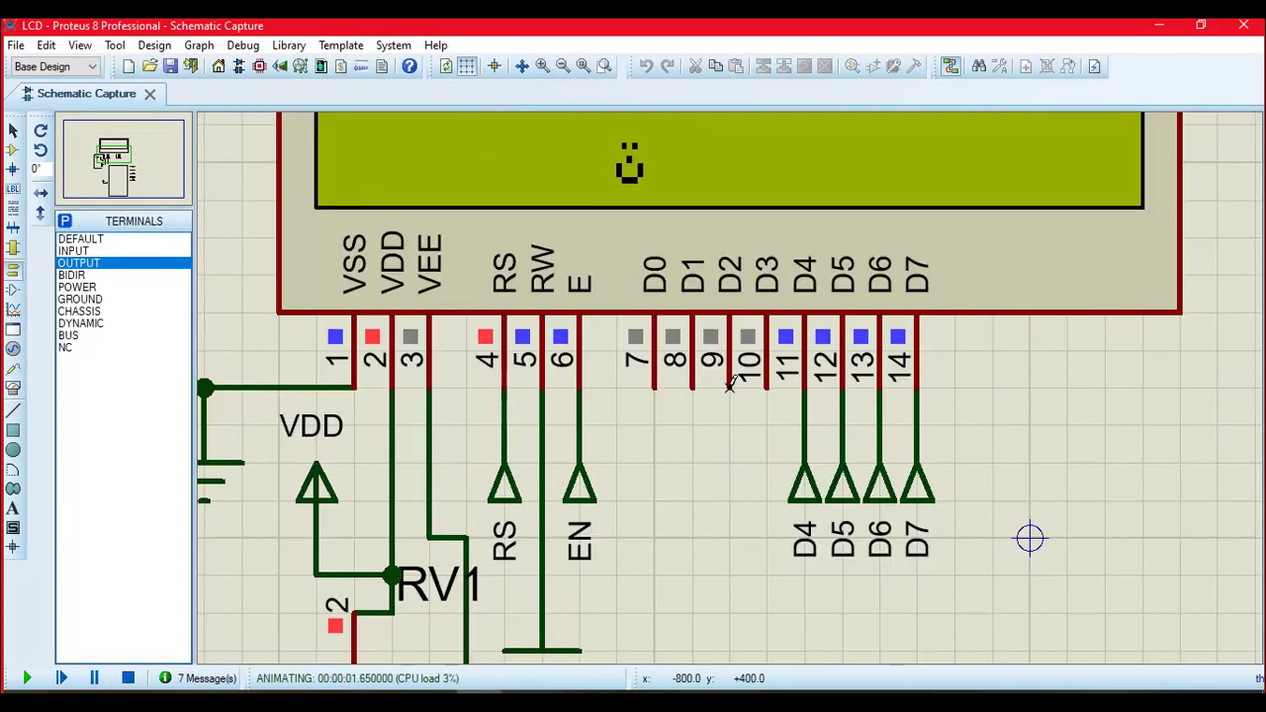
mouse_move(113, 151)
mouse_down()
mouse_move(117, 188)
mouse_move(109, 124)
mouse_move(89, 134)
mouse_move(108, 148)
mouse_up()
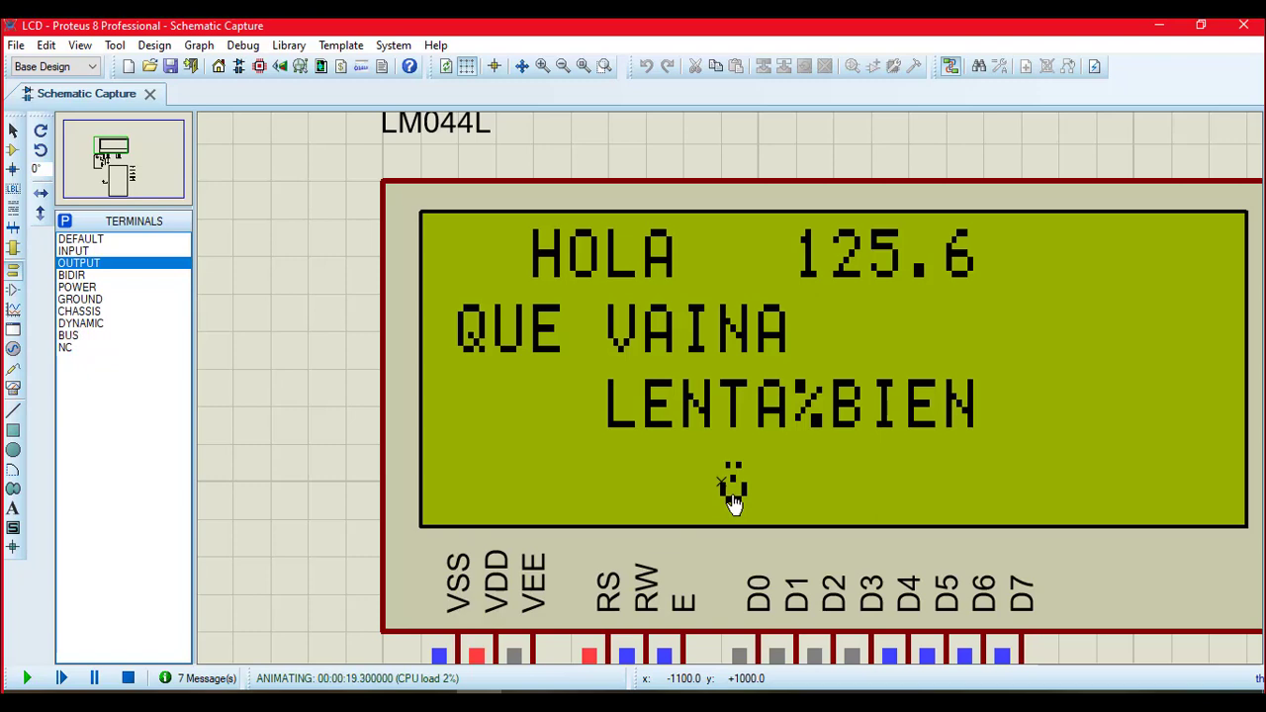
Step: Switch back to mikroC, review the character array and CustomChar code, and rebuild the project
mouse_move(337, 693)
click(280, 637)
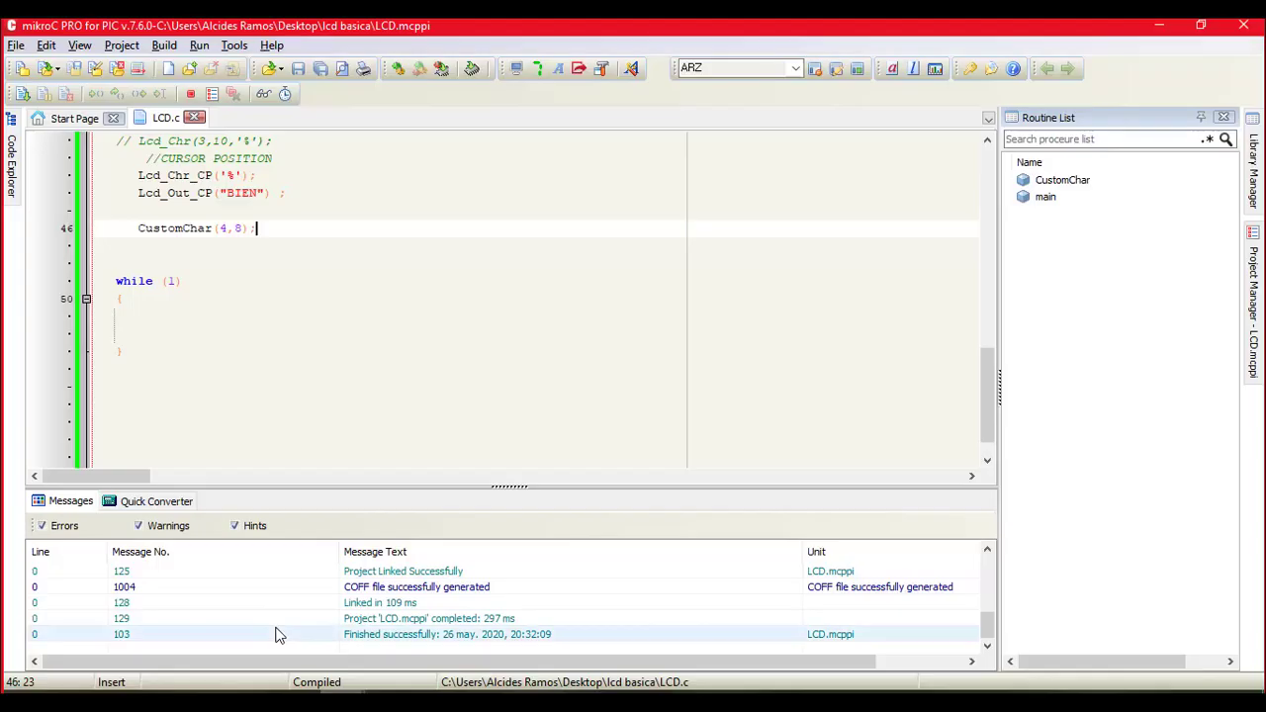
click(249, 299)
key(Page_Up)
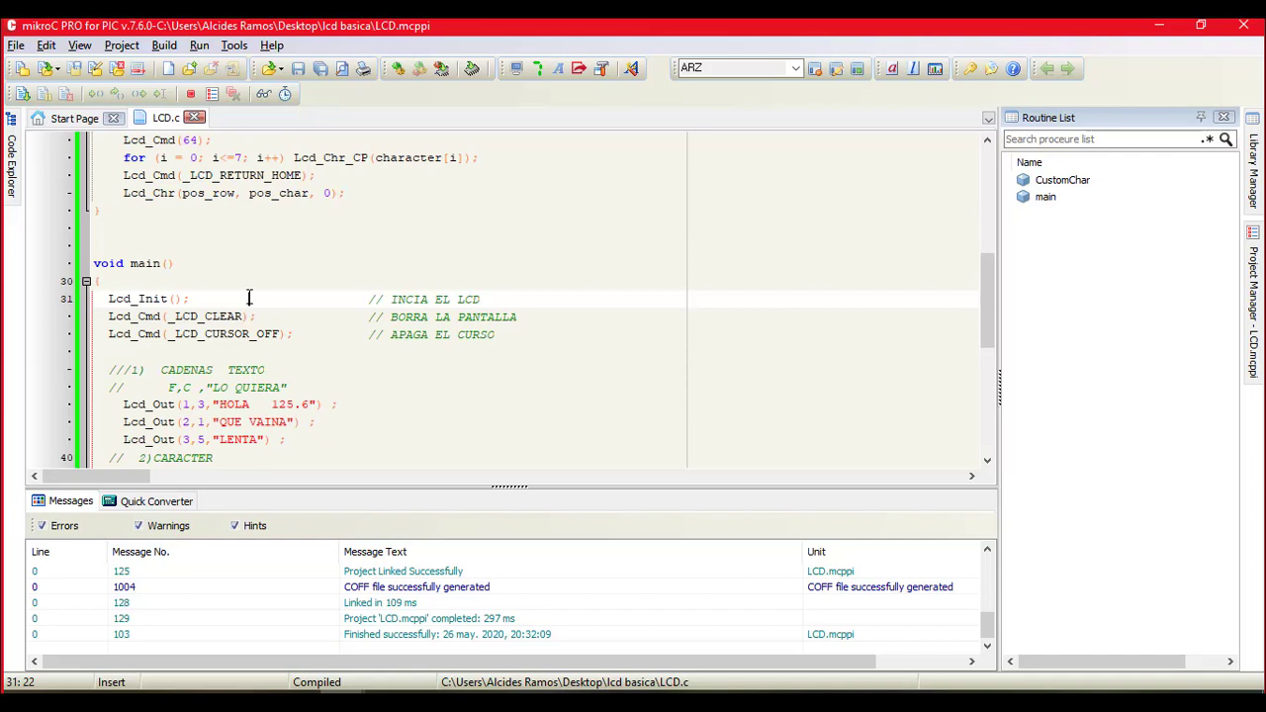
key(Page_Up)
click(136, 441)
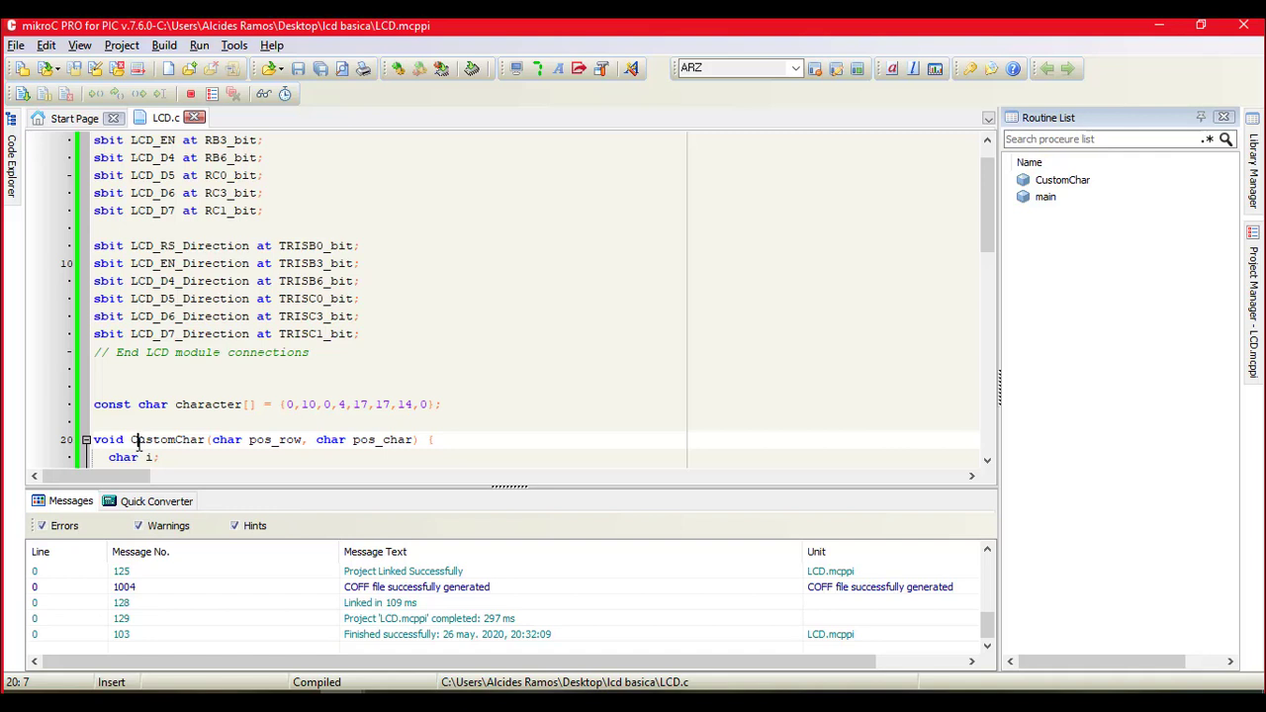
click(254, 403)
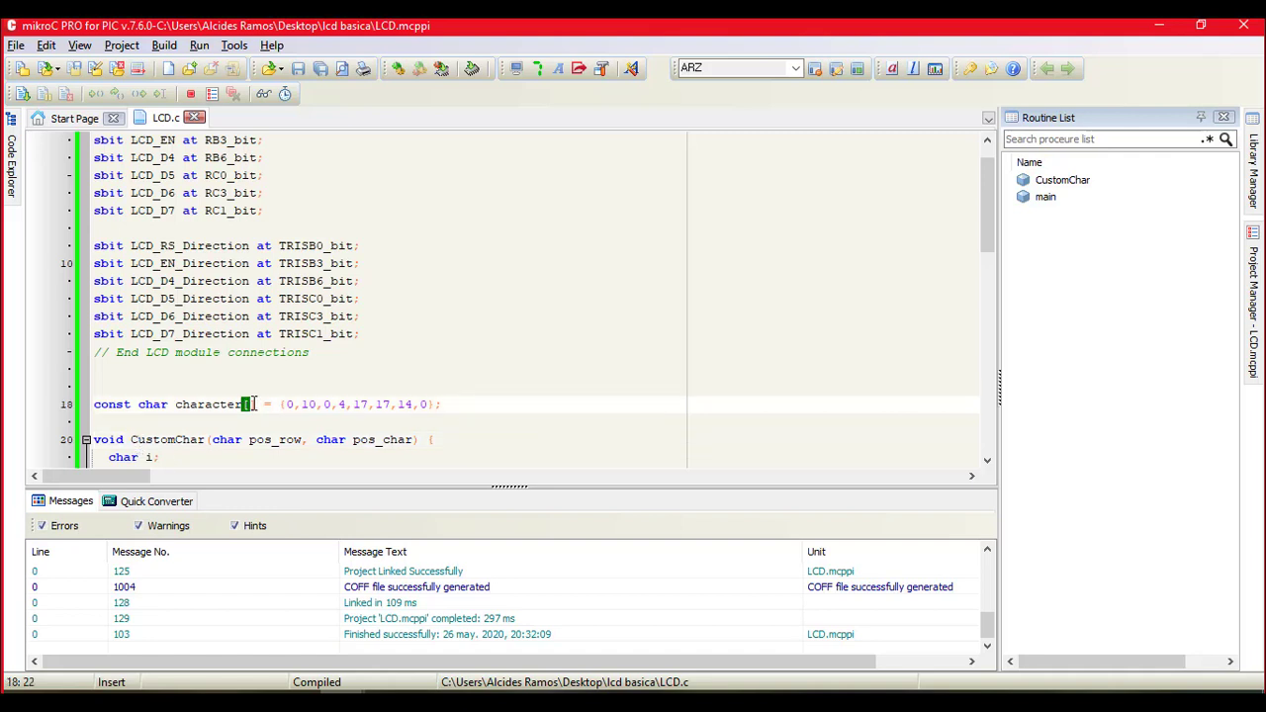
key(Page_Down)
key(Page_Down)
key(Page_Down)
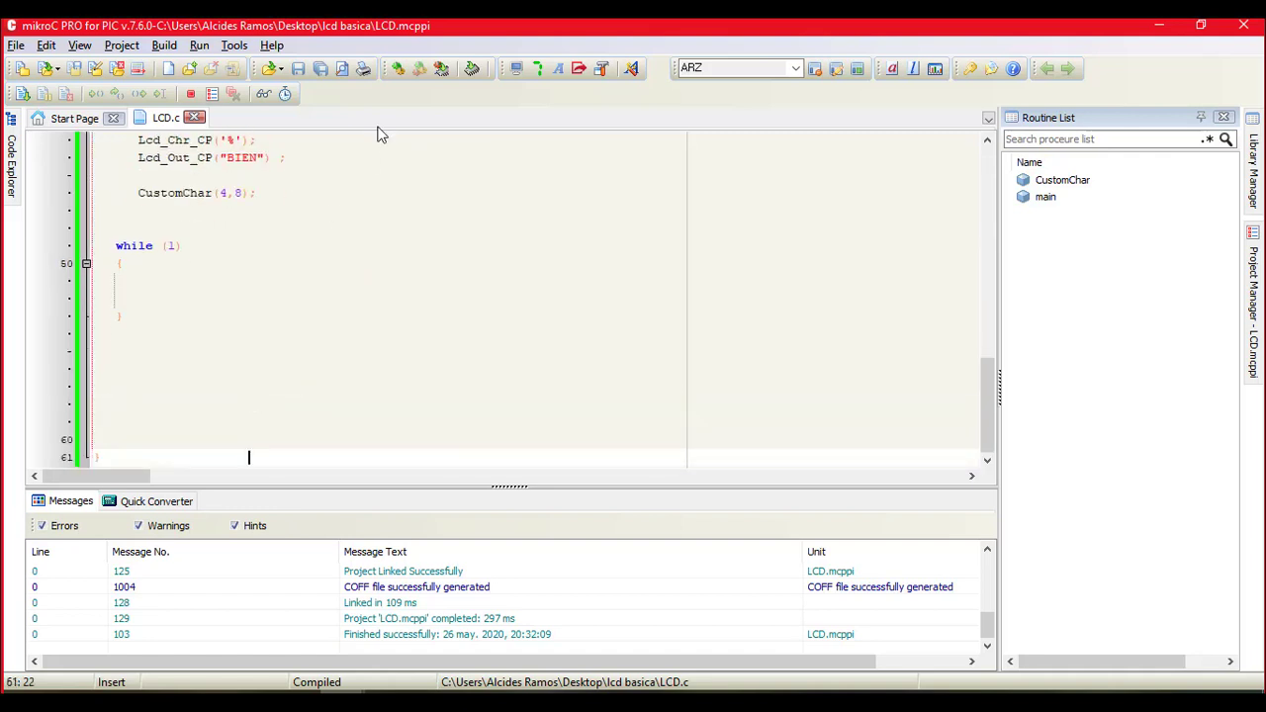
click(399, 69)
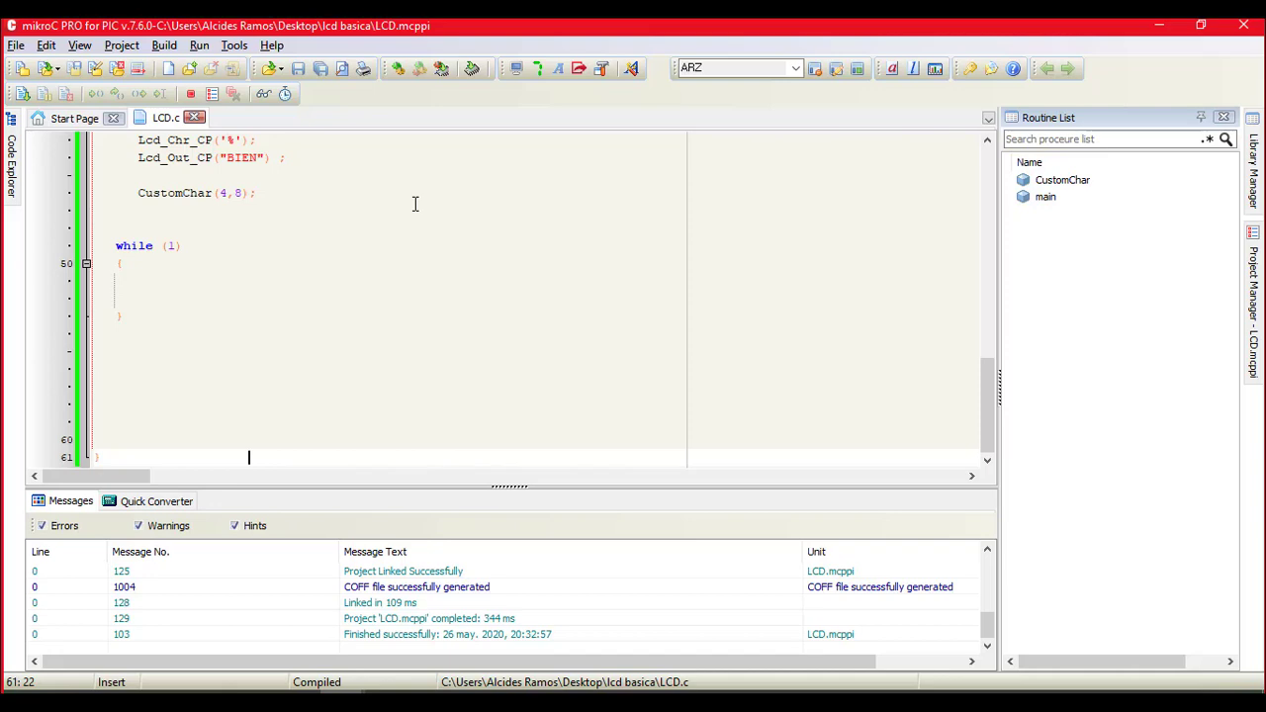
Step: Switch to Notepad and replace all existing notes with the line "TAREA ESCRIBIR EN UN LCD"
key(alt+Tab)
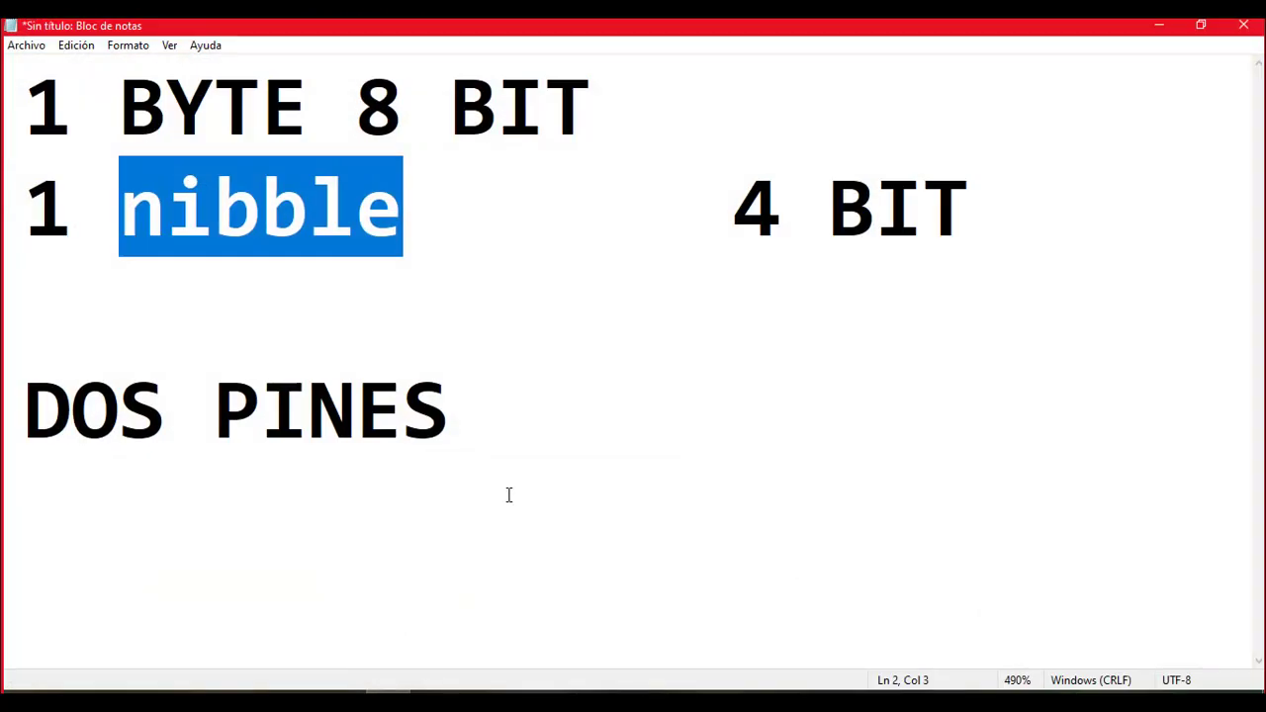
key(ctrl+a)
key(BackSpace)
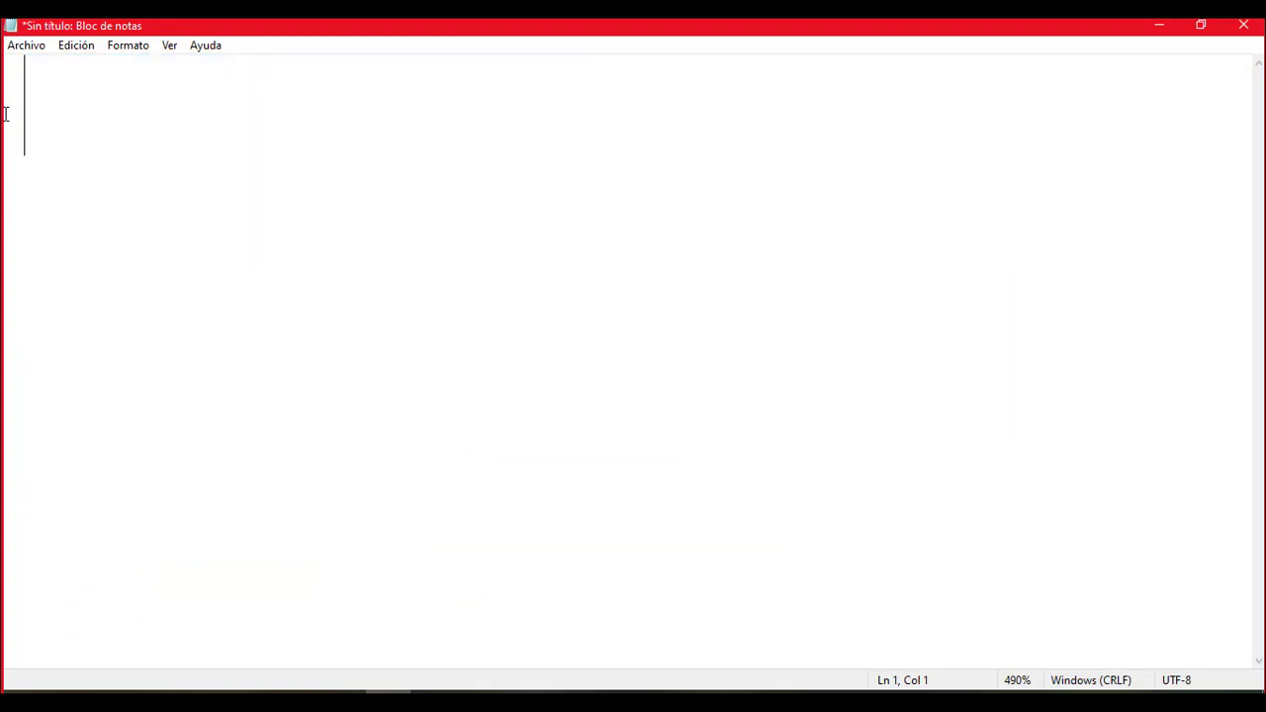
text(TAREA ES)
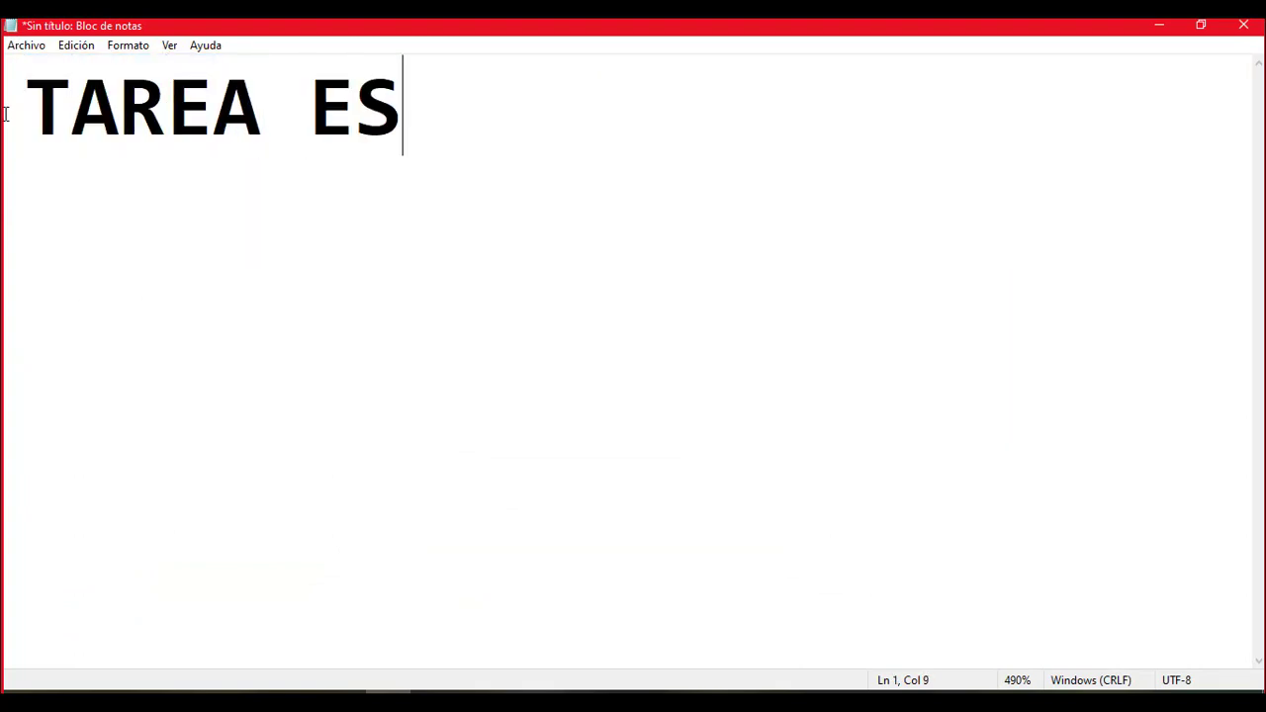
text(CRIBIR )
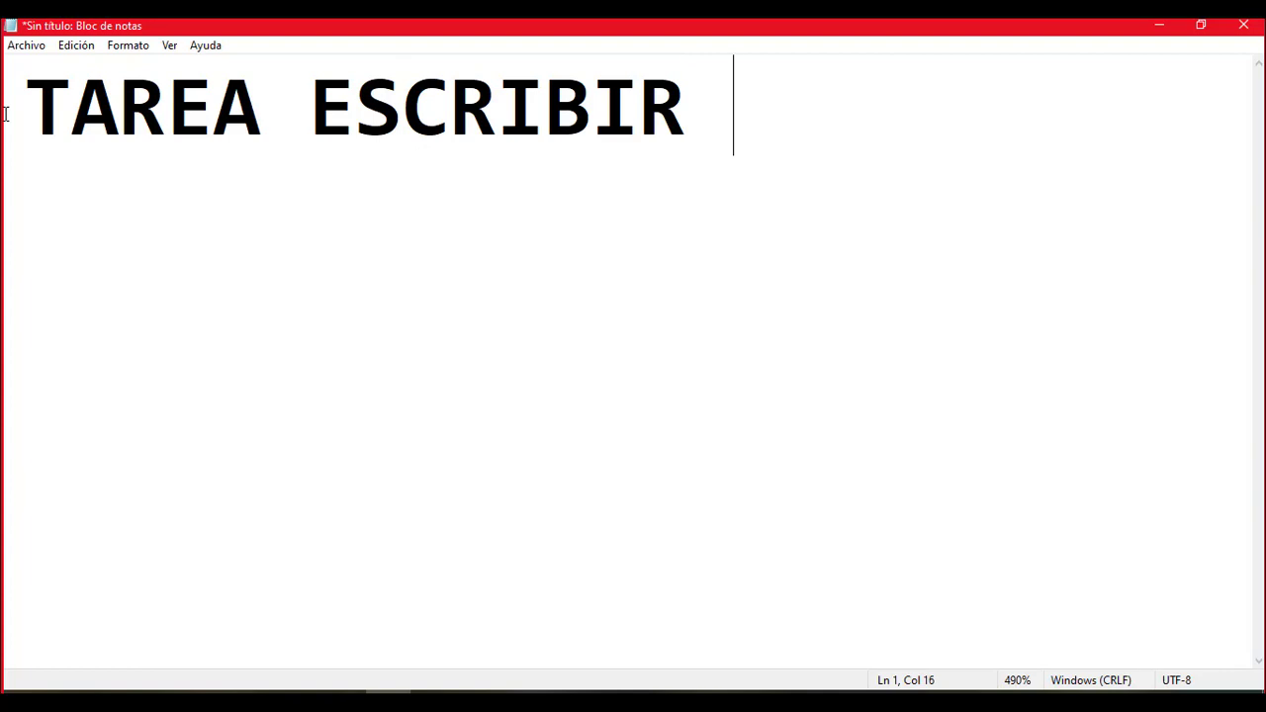
text(EN UN LCD)
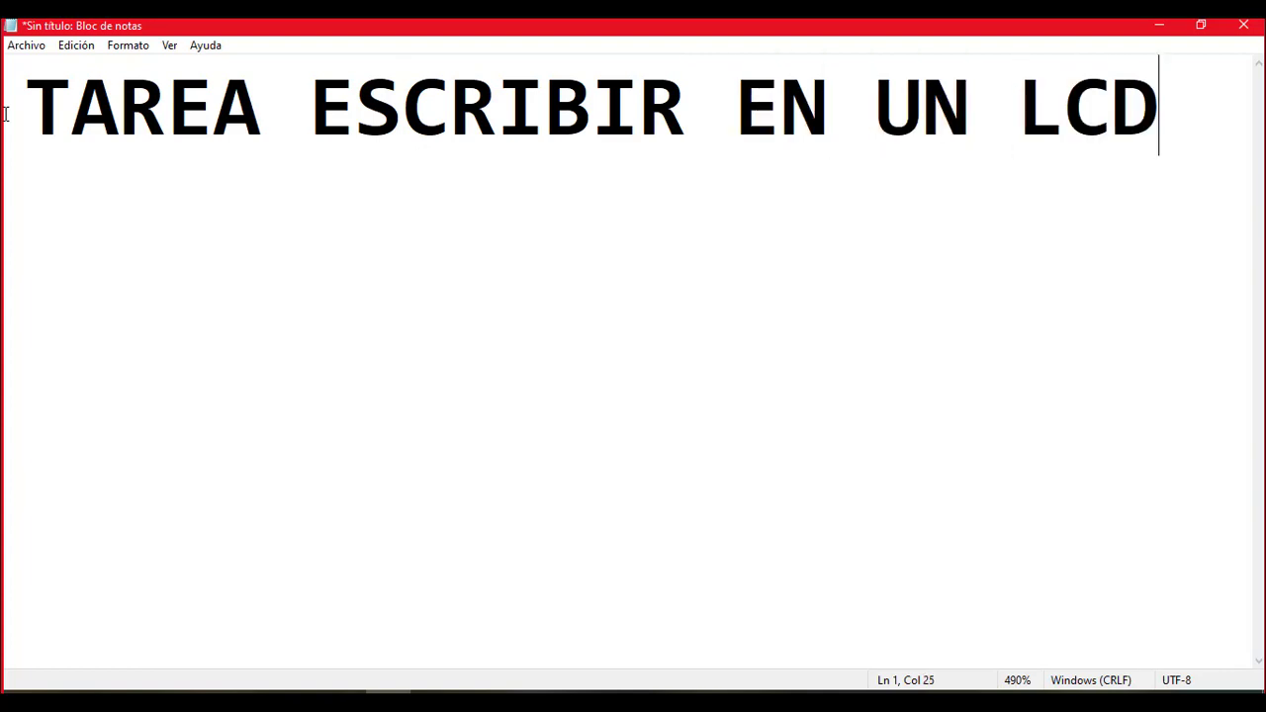
Step: Continue the assignment on new lines with "LO QUIERAS PERO" and "DEBEN HABER 2 CARACTERES PERSONALIZADOS DIFERENTES"
key(Return)
text(LO QUI)
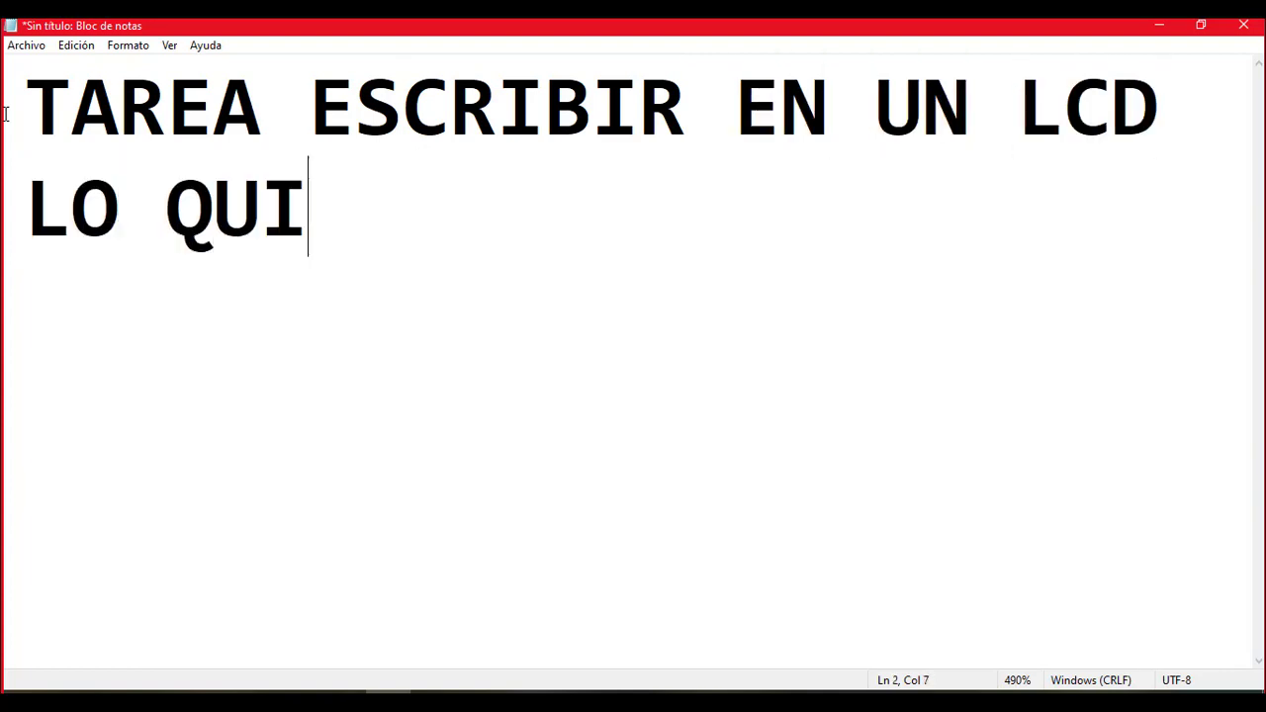
text(ERAS PERO)
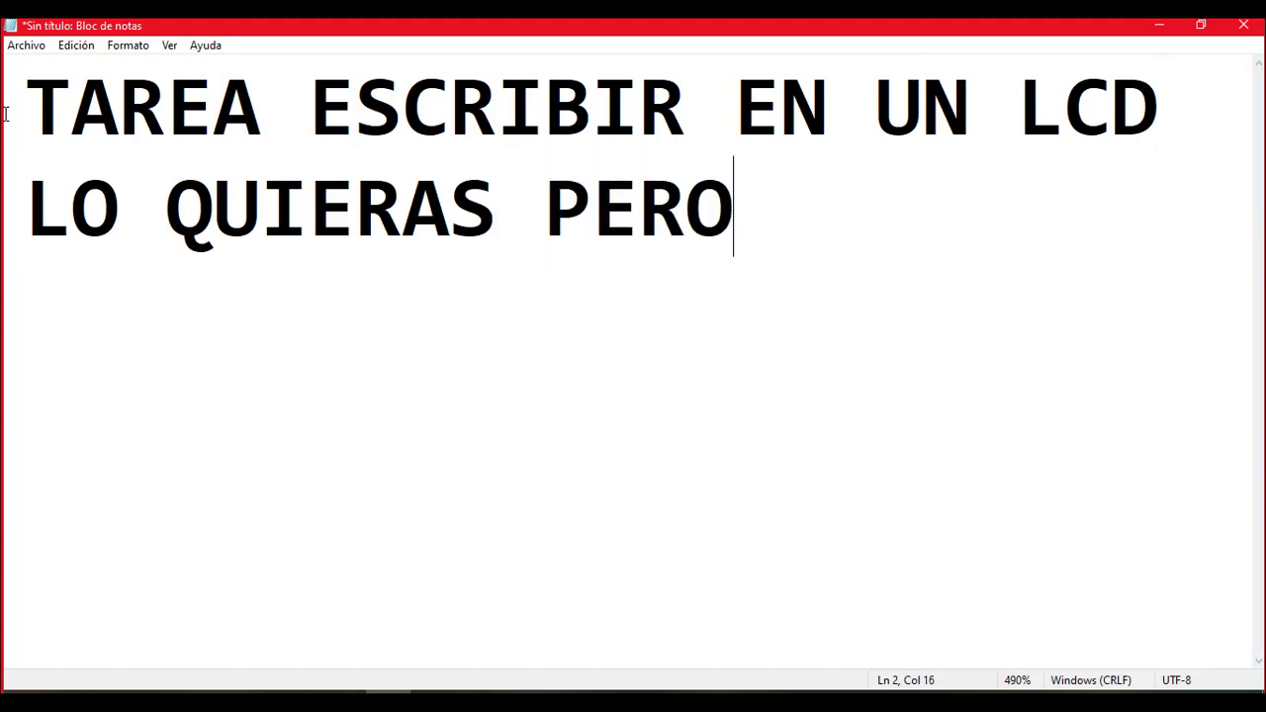
key(Return)
text(DEBEN )
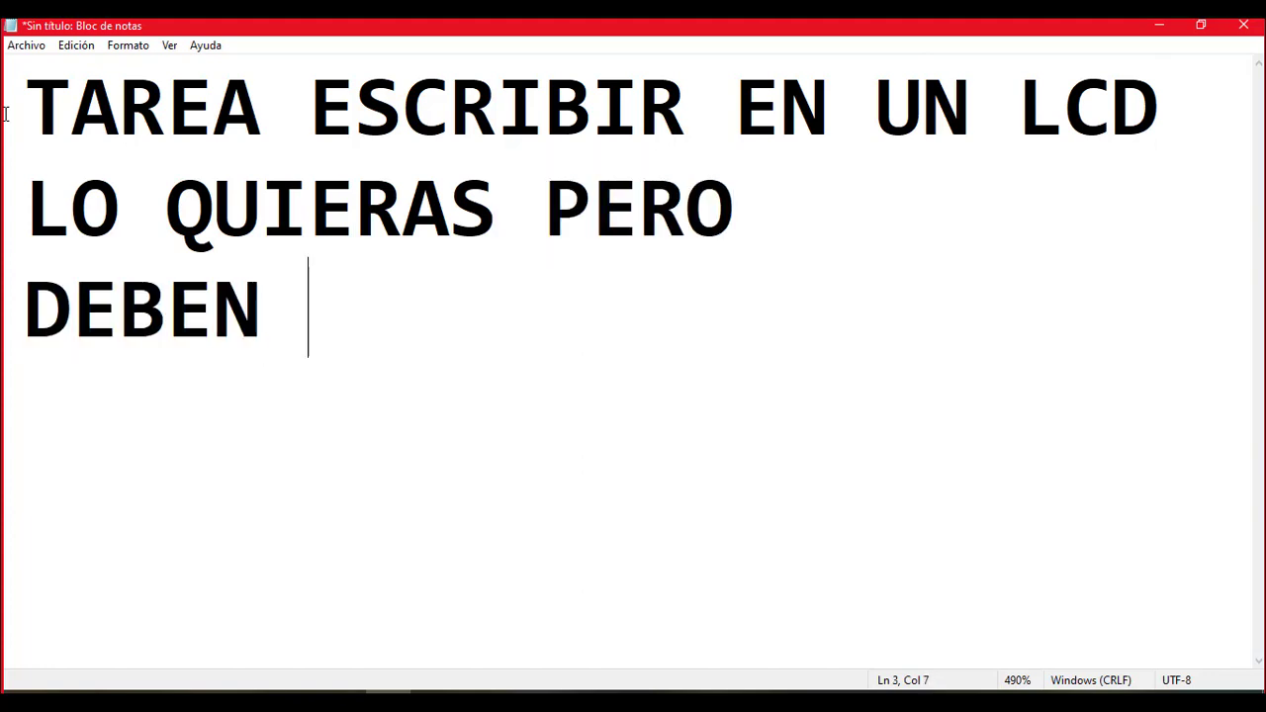
text(HABER 2)
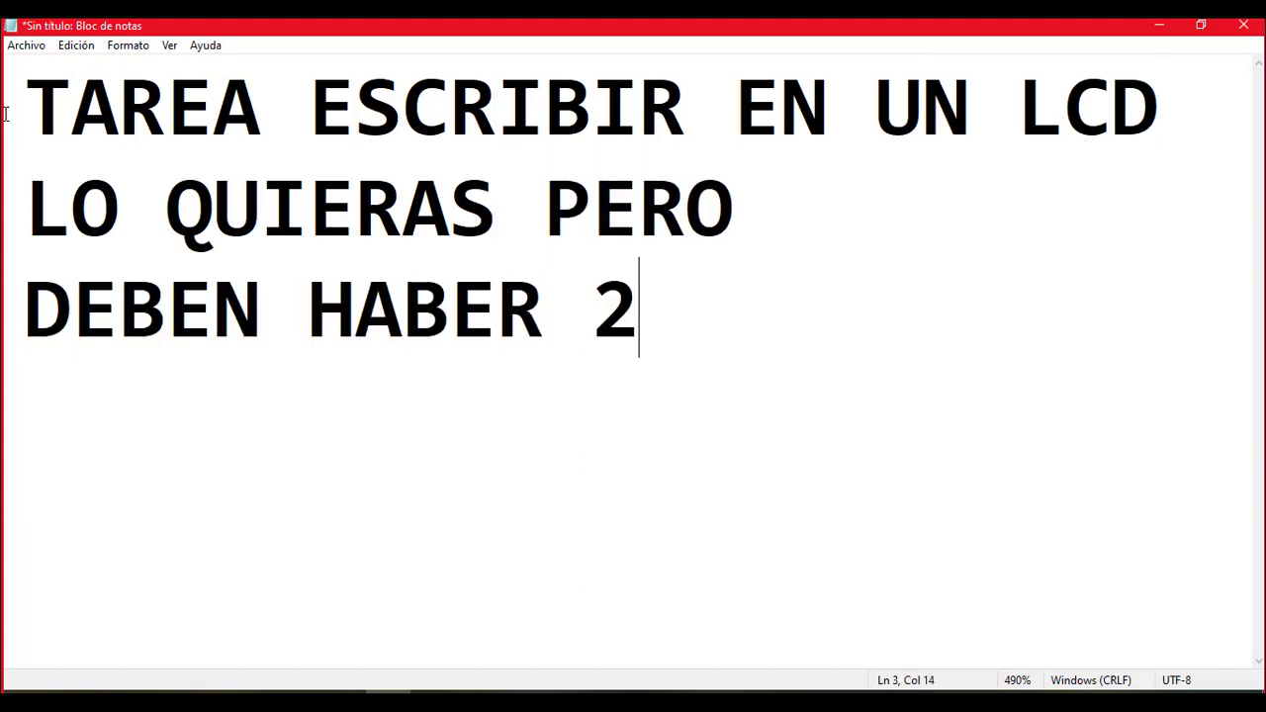
text( CARACTERES )
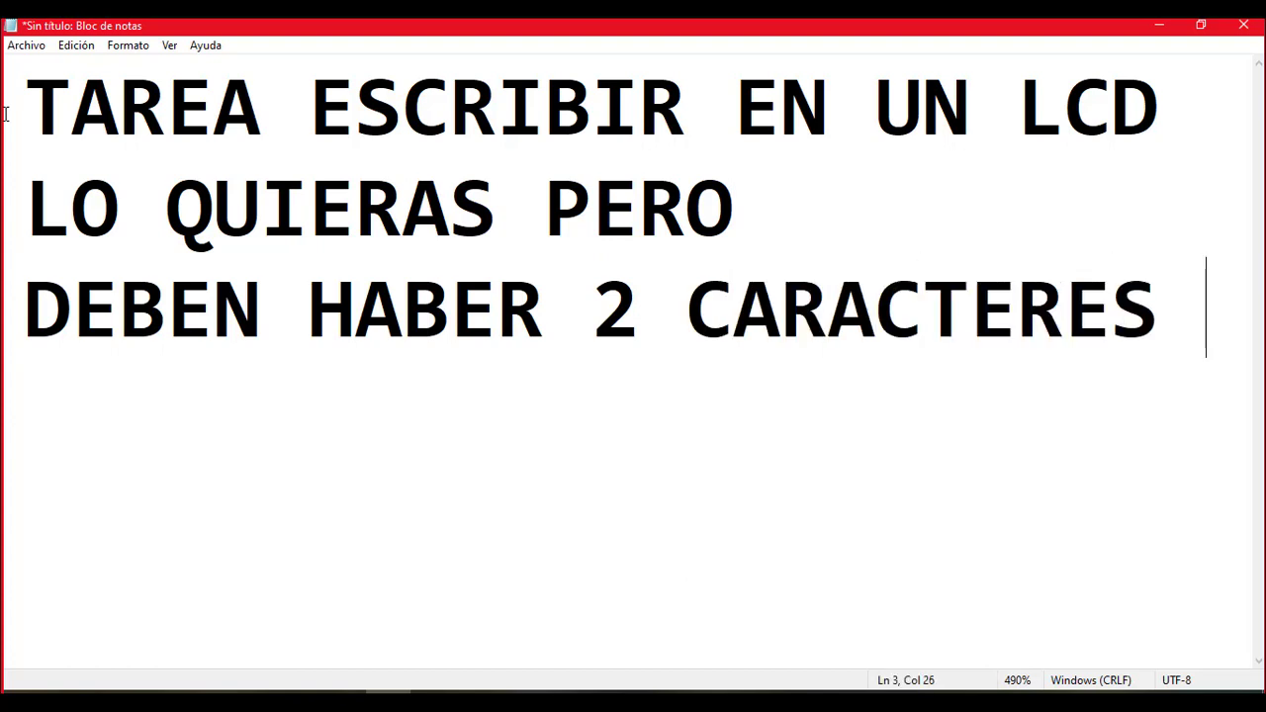
text(PERSONALIZADOS)
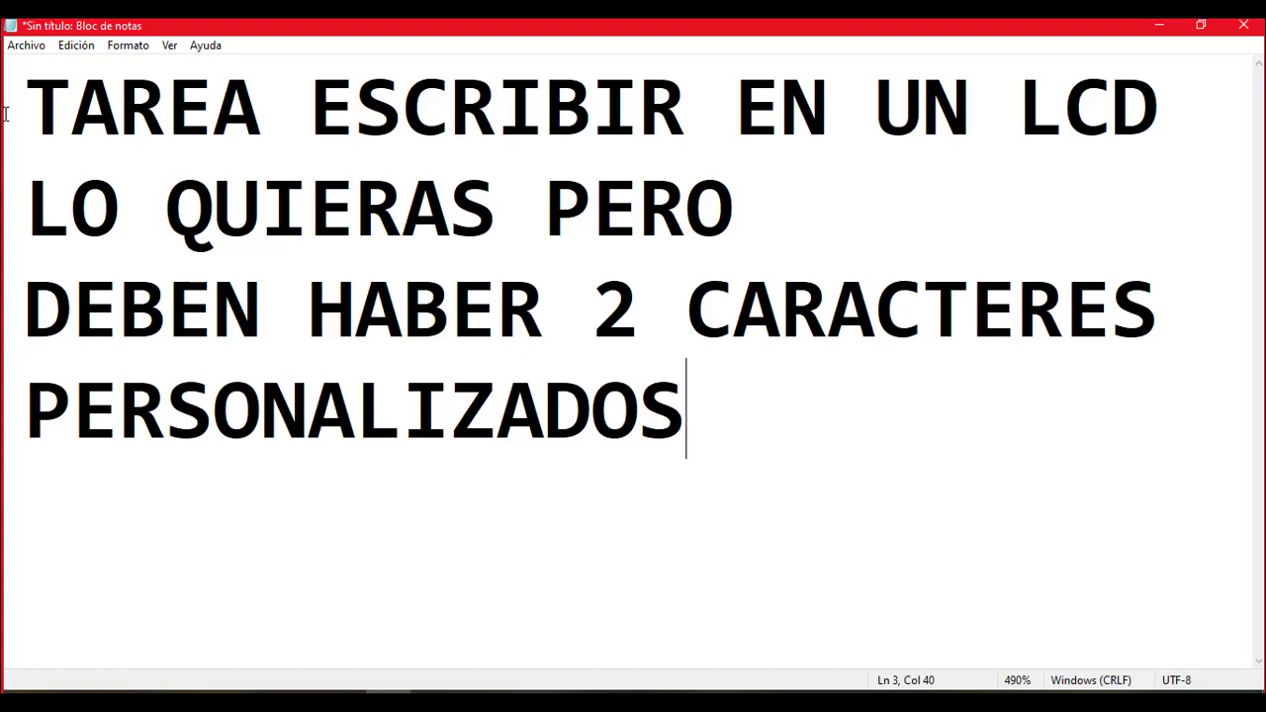
text( DIFERENTES)
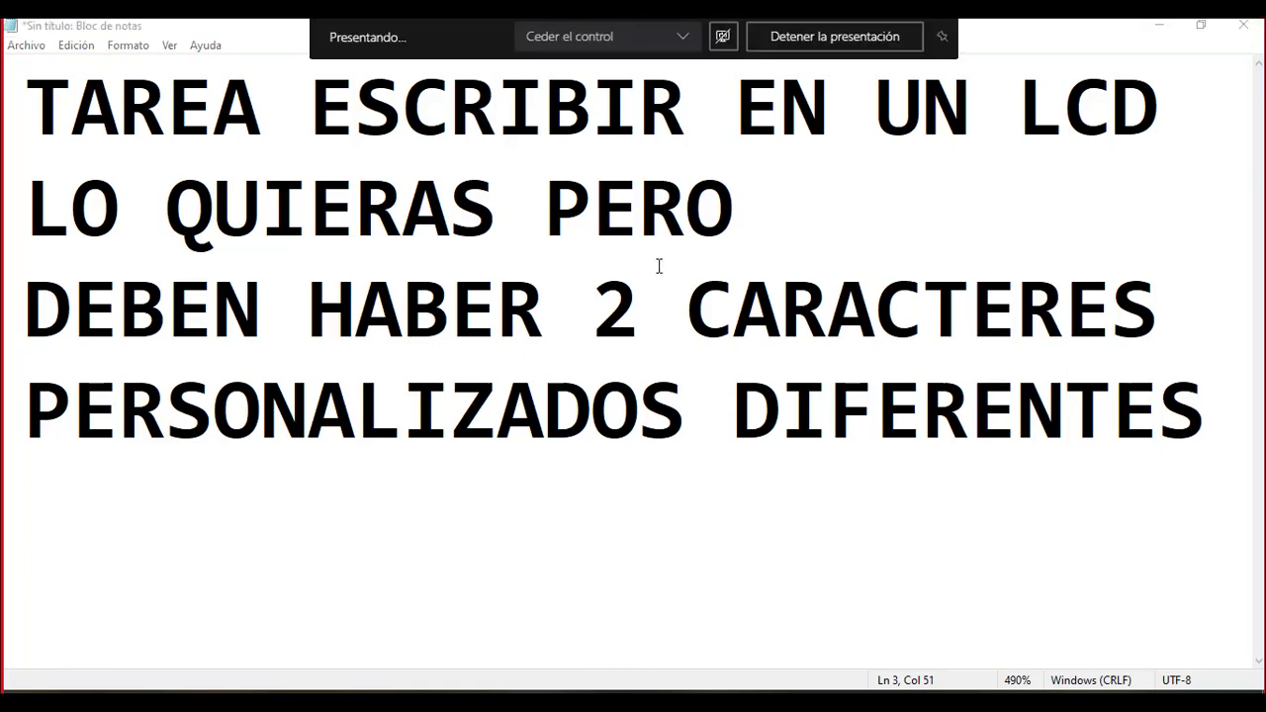
Step: Minimize the assignment notes to return to mikroC and rebuild the LCD project several times
click(778, 263)
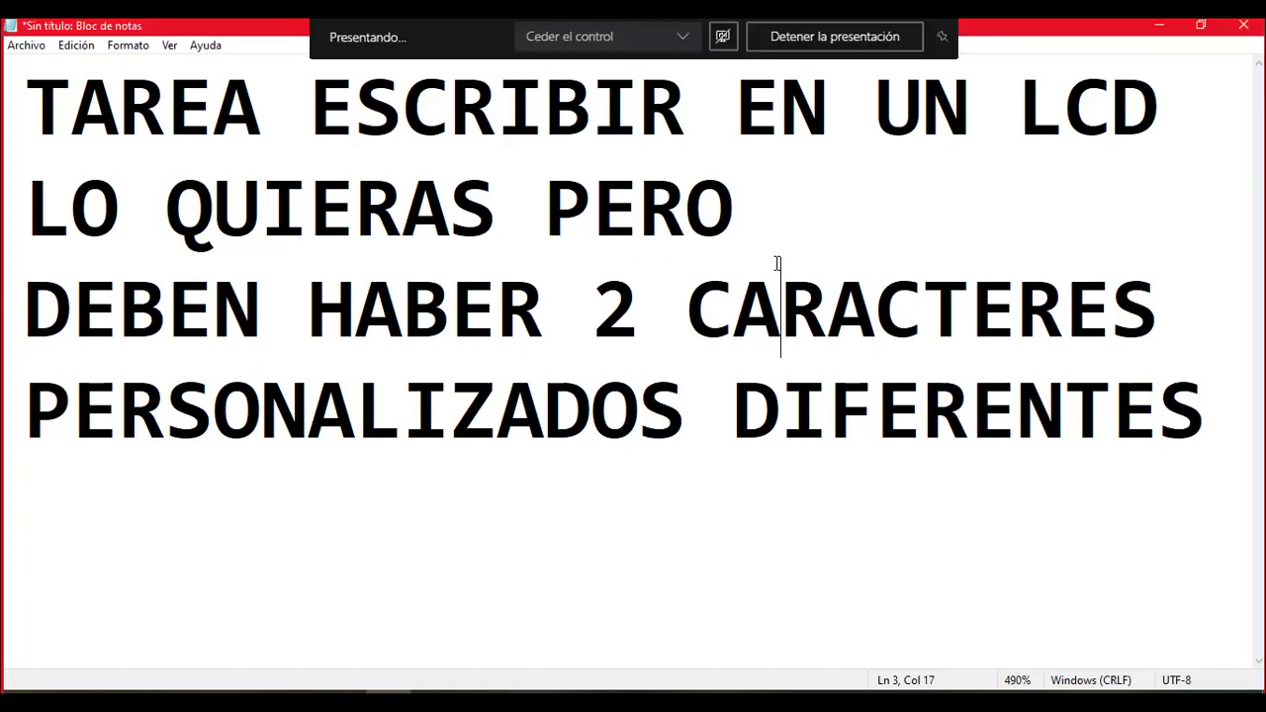
click(1161, 26)
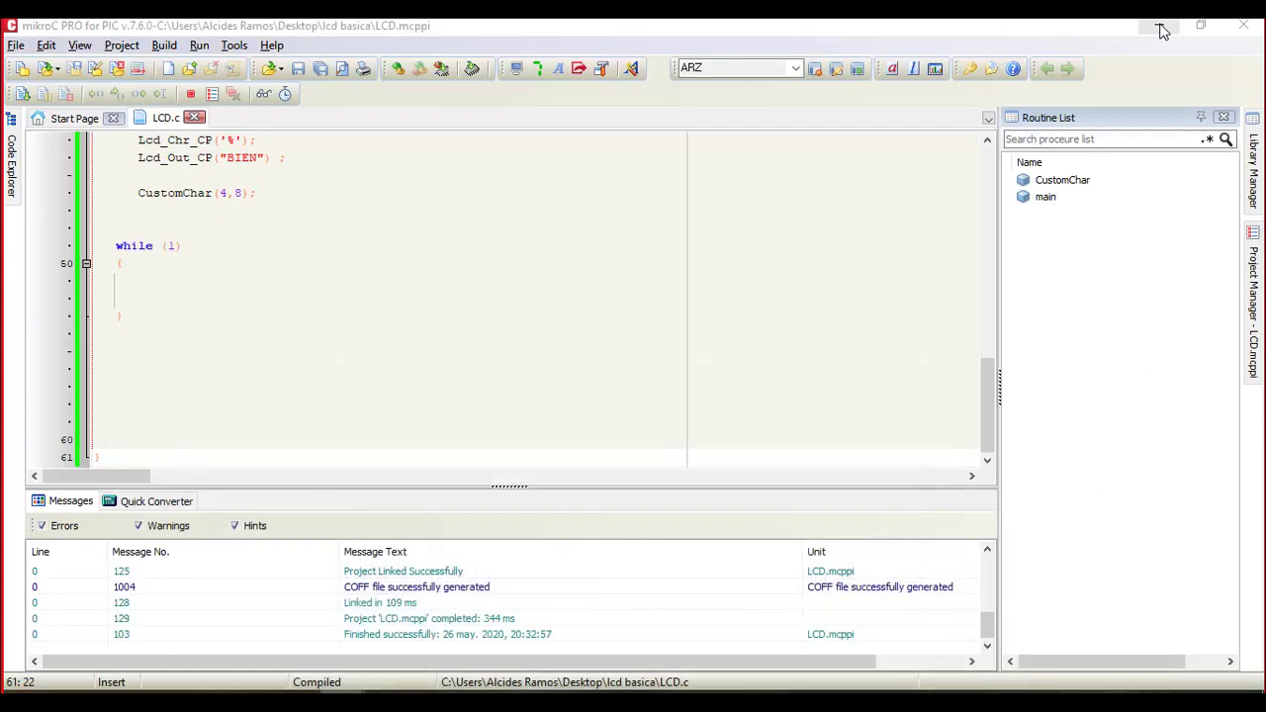
click(400, 69)
click(402, 68)
click(281, 194)
click(399, 71)
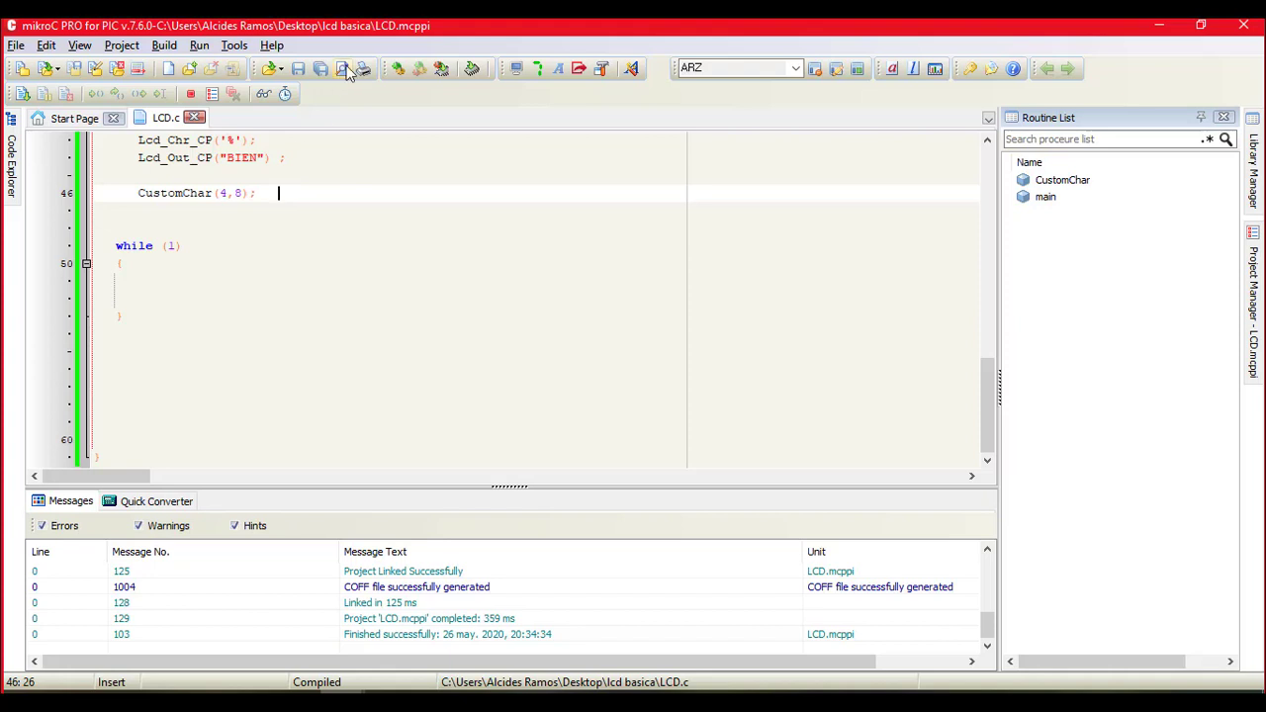
click(398, 69)
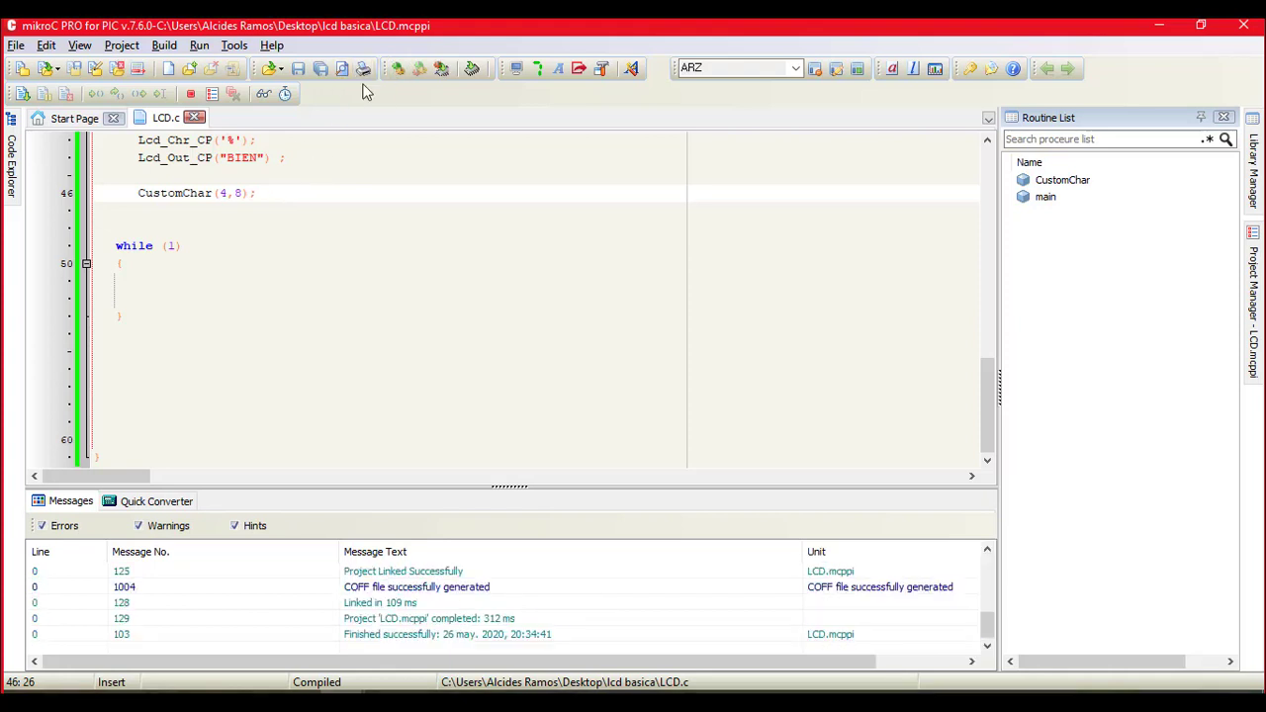
click(399, 67)
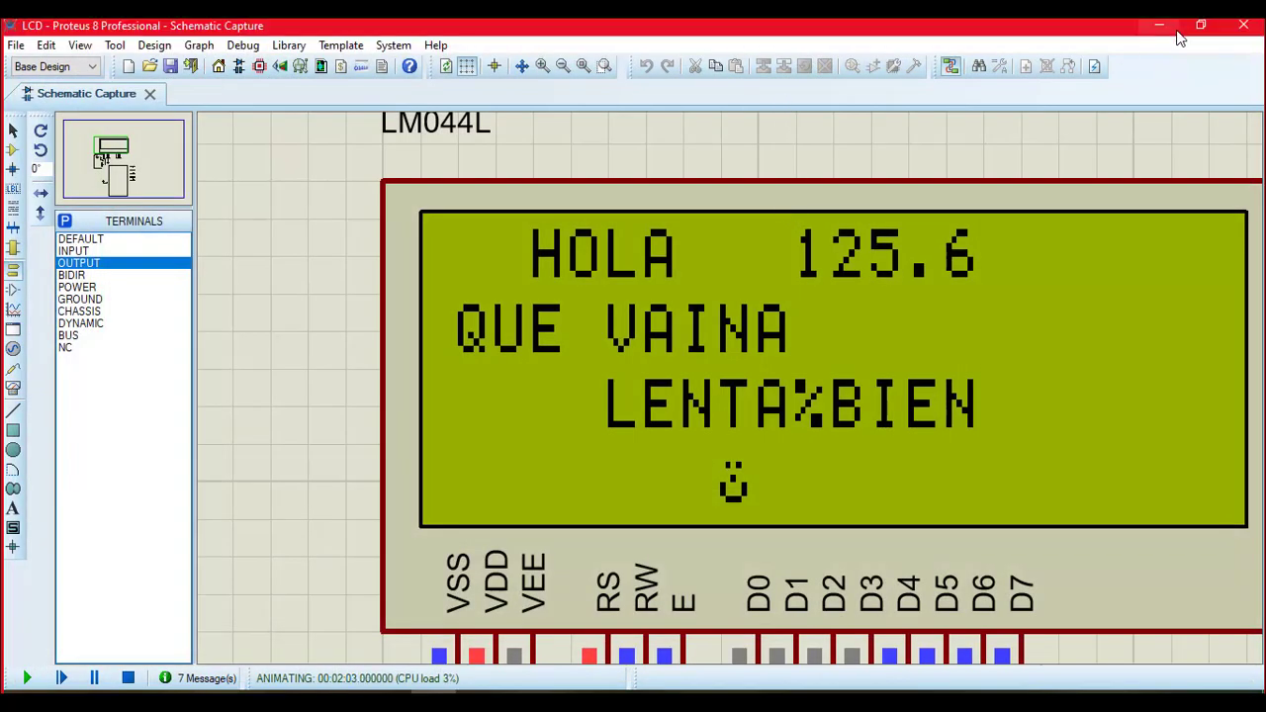
Step: Close the Proteus LCD project and save its changes
click(1244, 27)
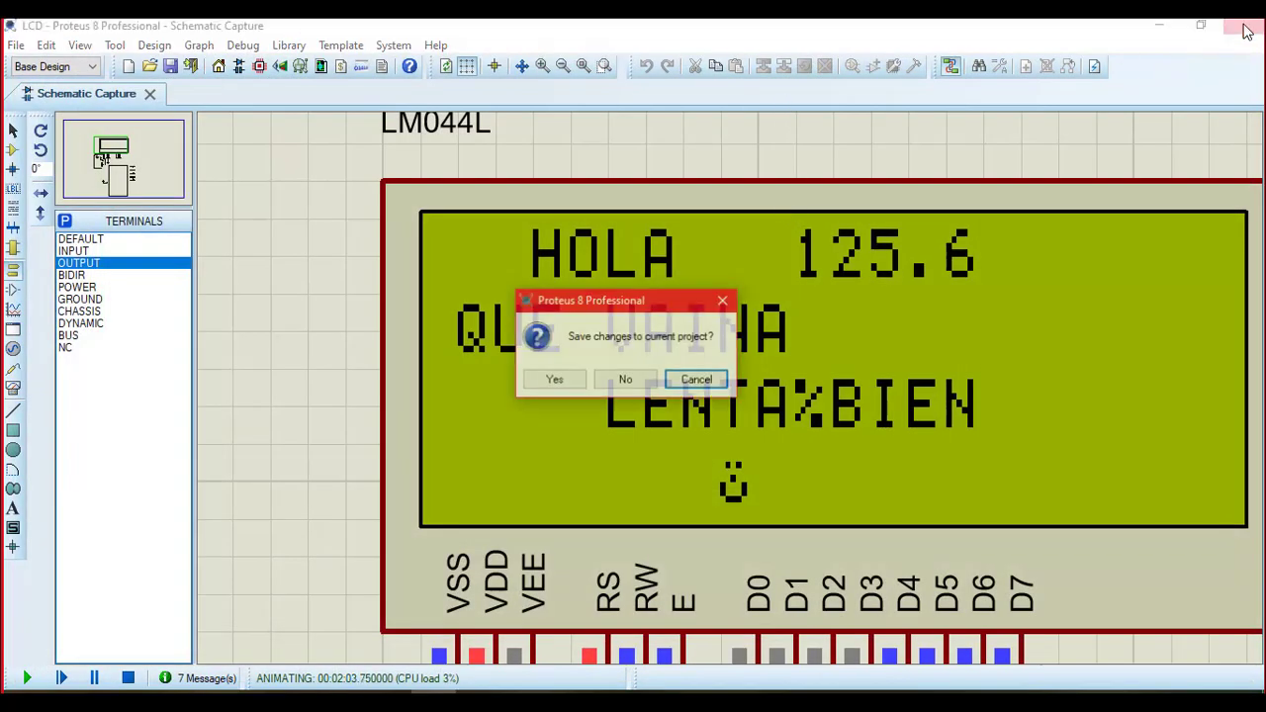
click(580, 384)
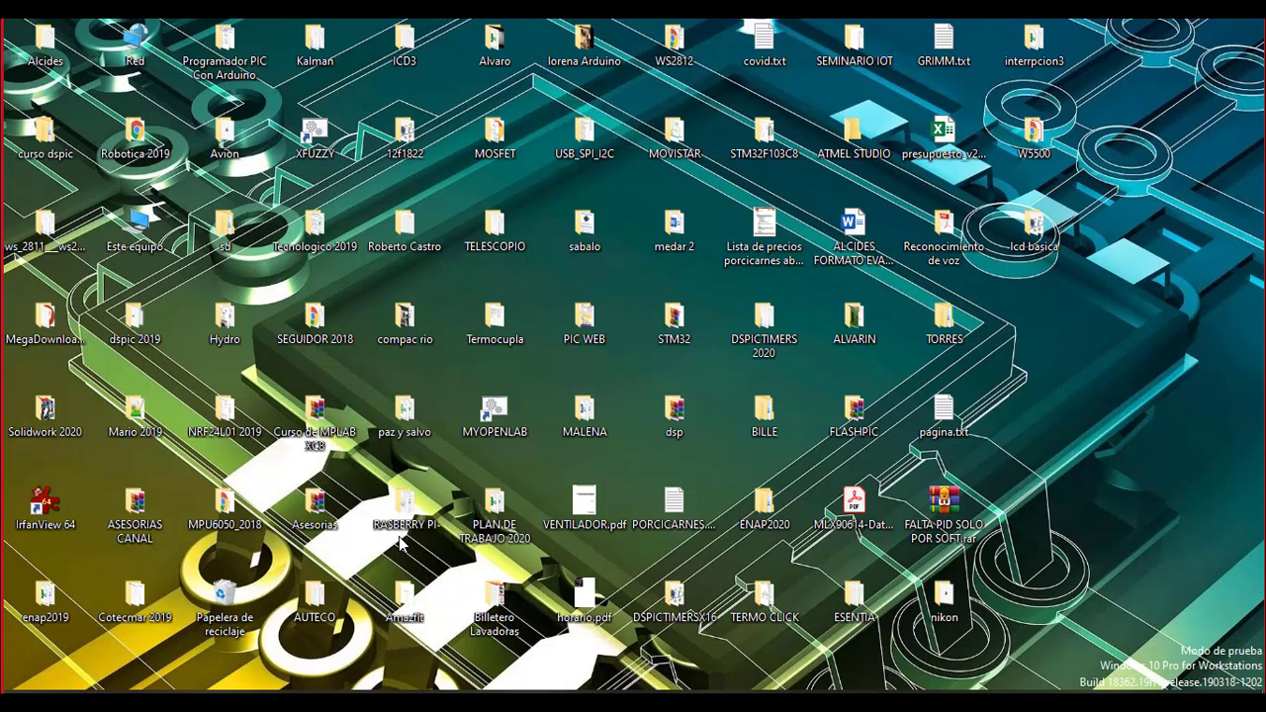
Step: Open a new blank note in Notepad and write the heading "ADC" followed by a blank line
key(super)
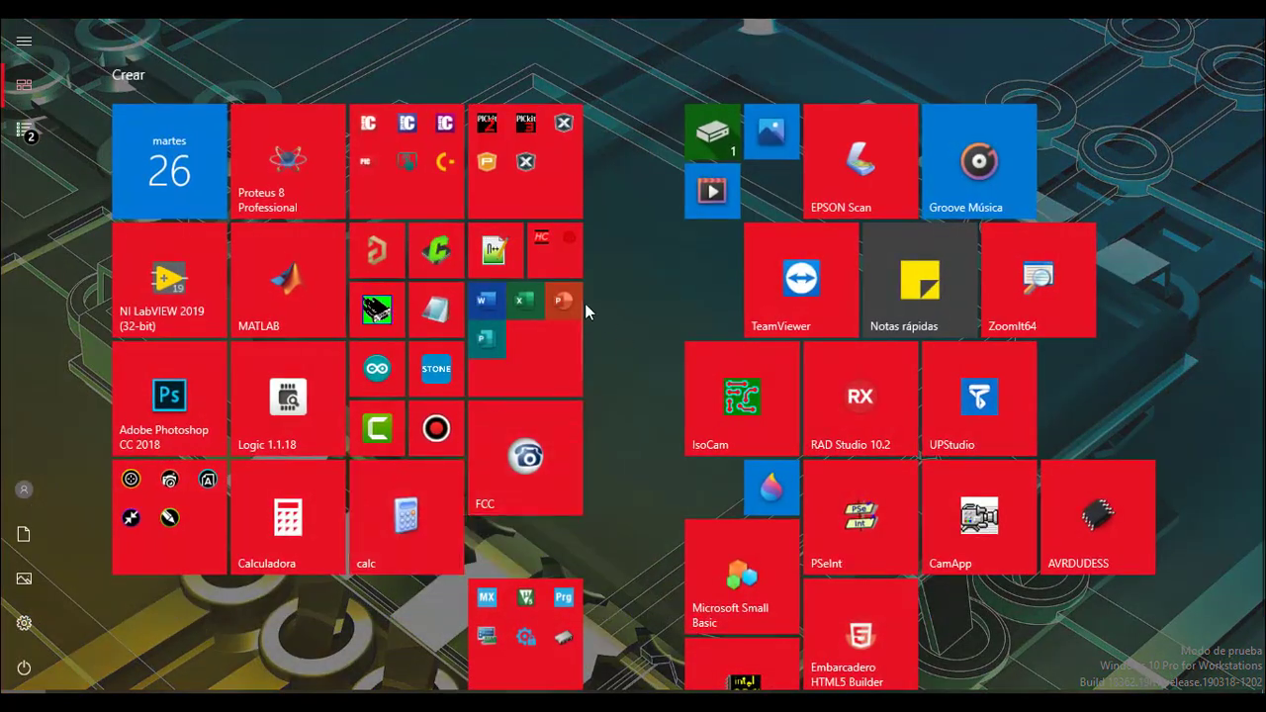
click(437, 309)
scroll(562, 287, up, 16)
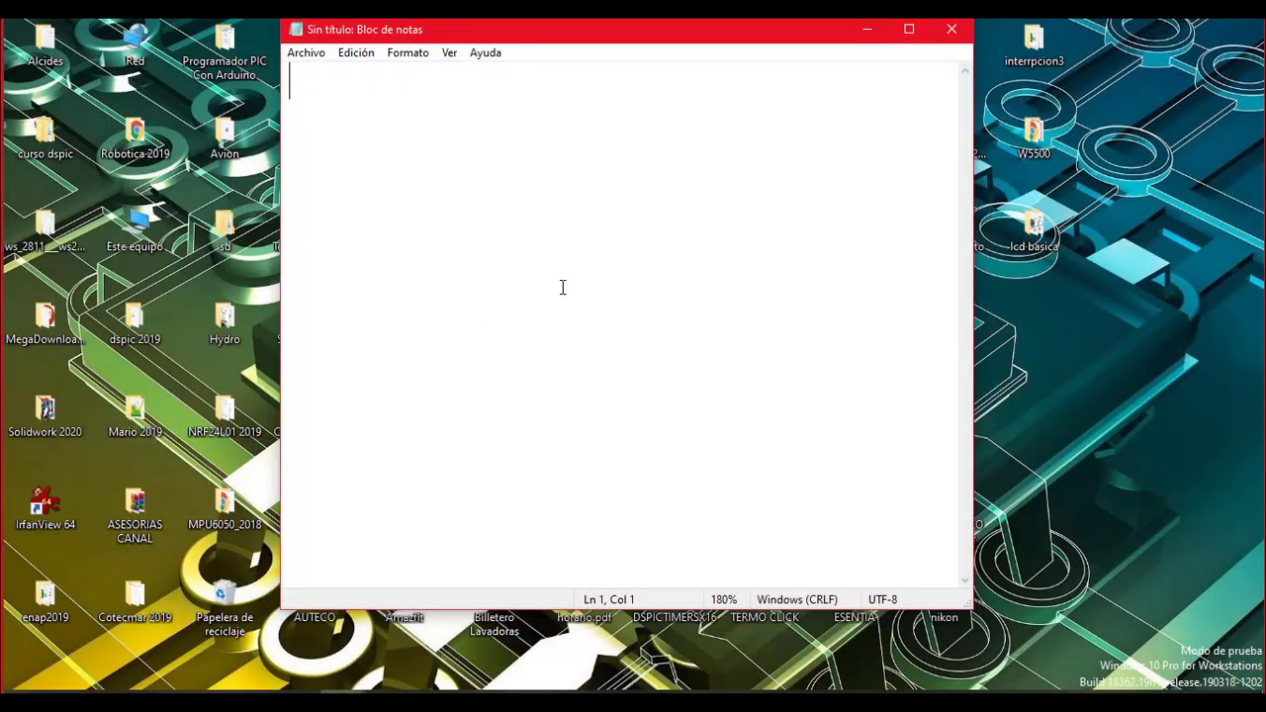
scroll(562, 287, up, 9)
text(ADC)
key(Return)
key(Return)
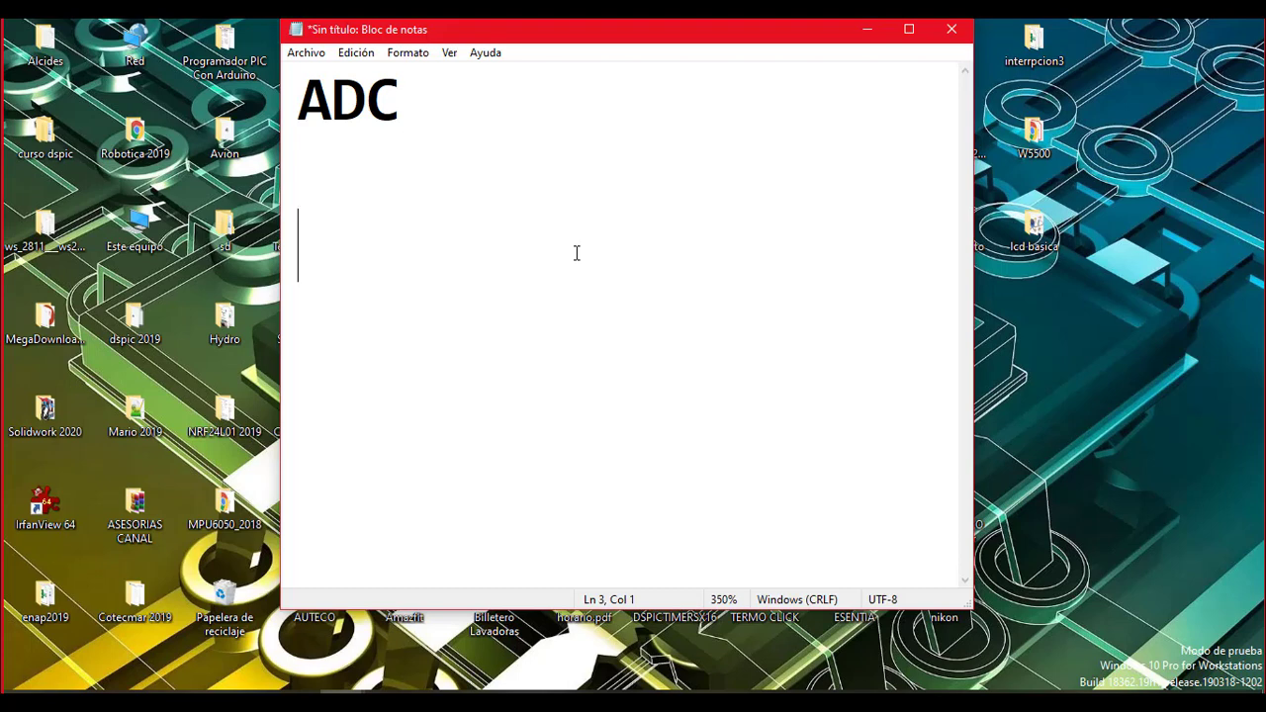
Step: Write the line "CONVERTIDOR ANALOGO A DIGITAL" below the ADC heading
text(CONVER)
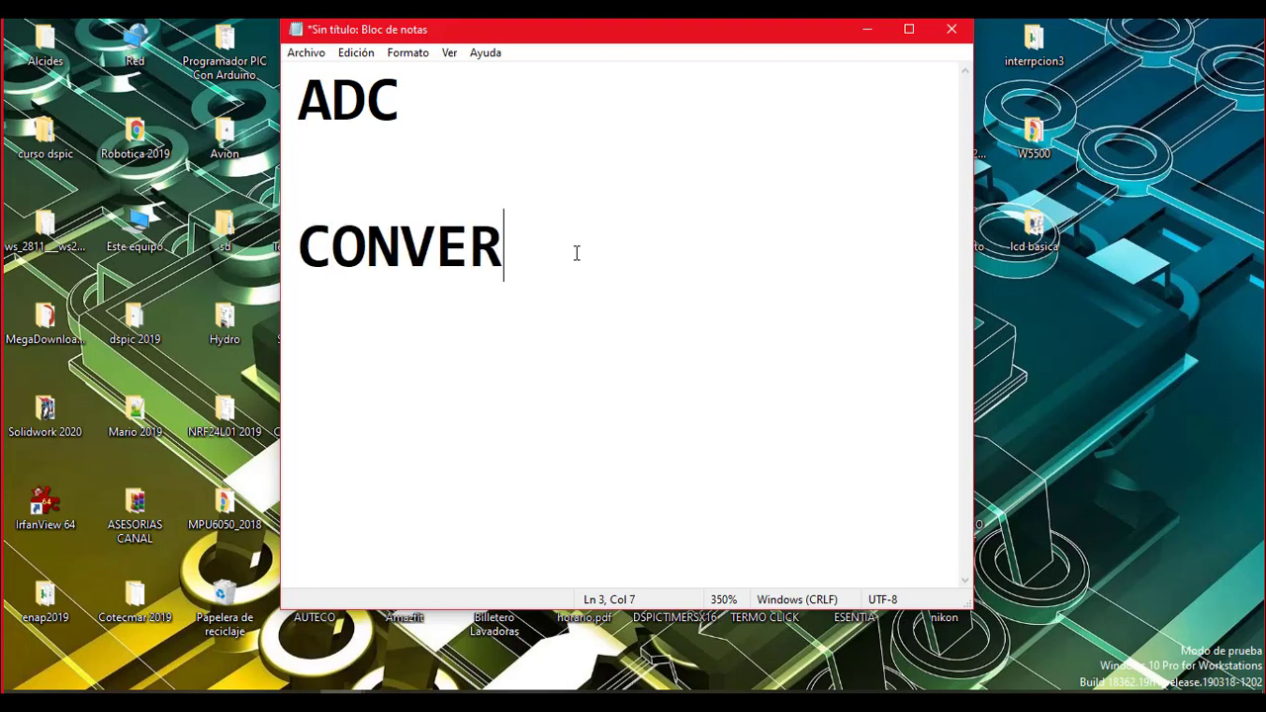
text(TIDOR DIF)
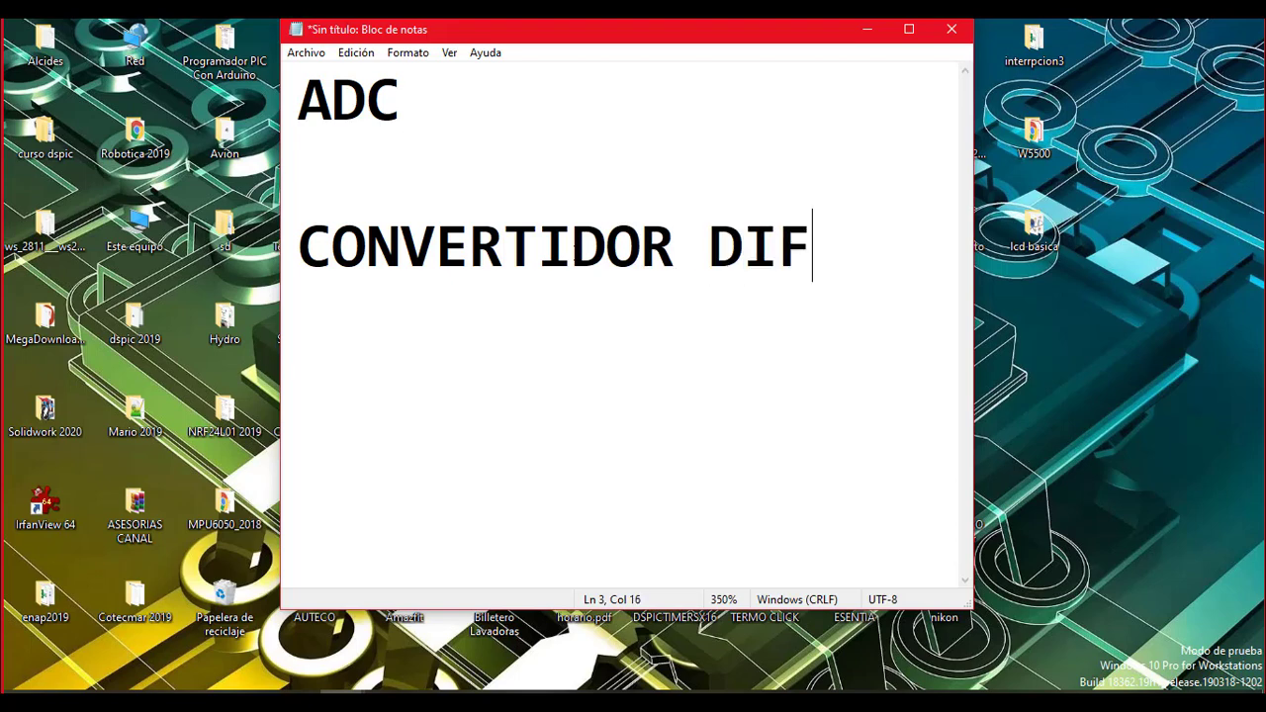
key(BackSpace)
key(BackSpace)
key(BackSpace)
text(ANALOGO)
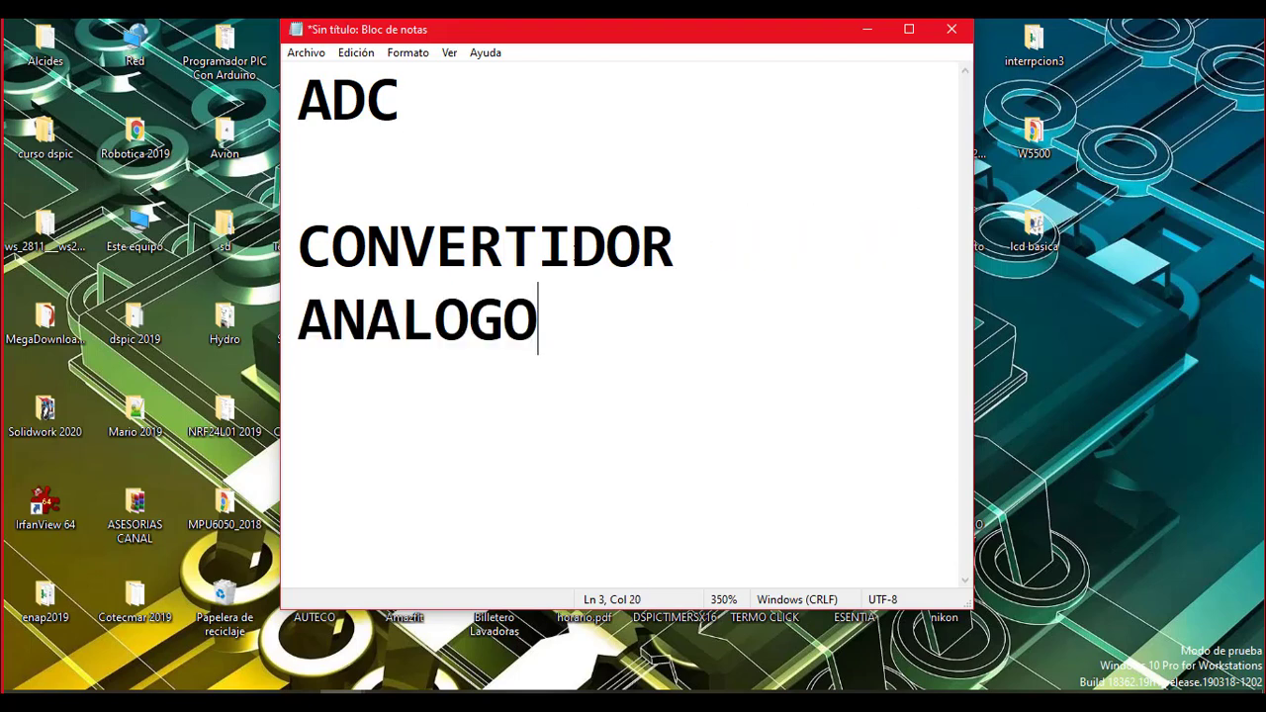
text( A DIGITZÑ)
key(BackSpace)
key(BackSpace)
text(AL)
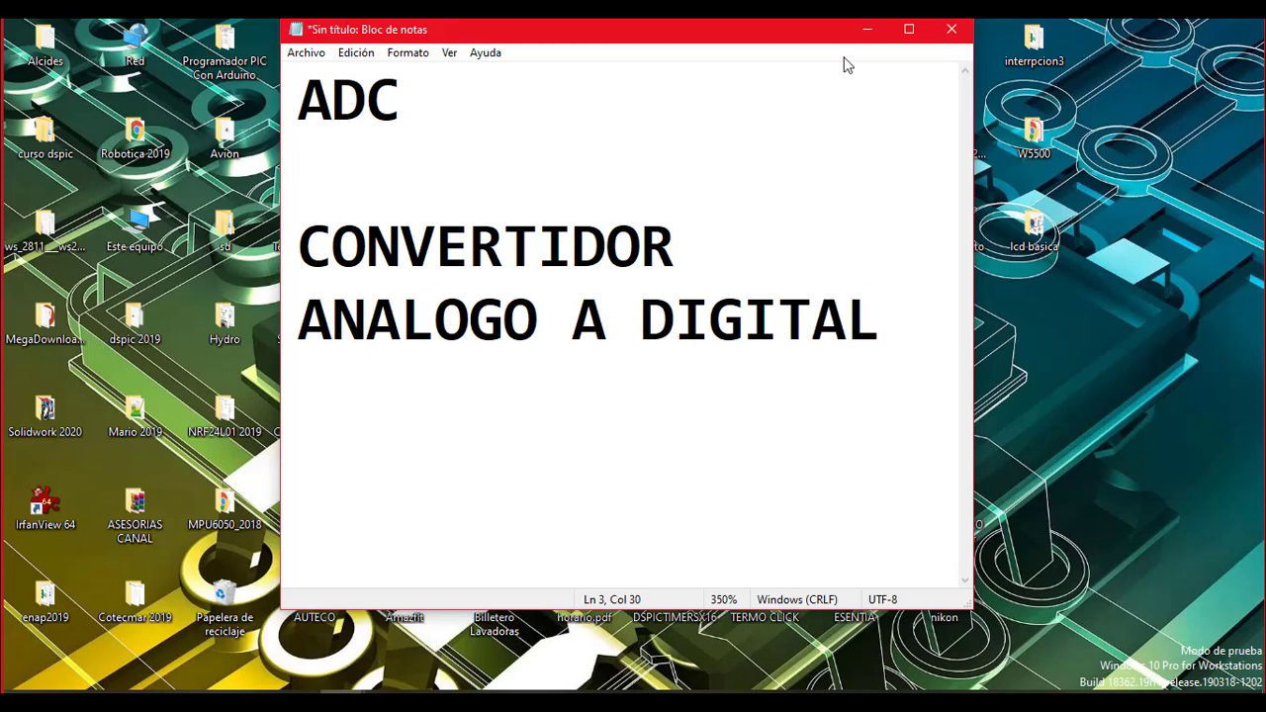
Step: Maximize the note and add the line "PR4ESCIION", a blank line and "NUMERO BITS" below the text
click(909, 29)
click(873, 237)
click(1047, 237)
key(Return)
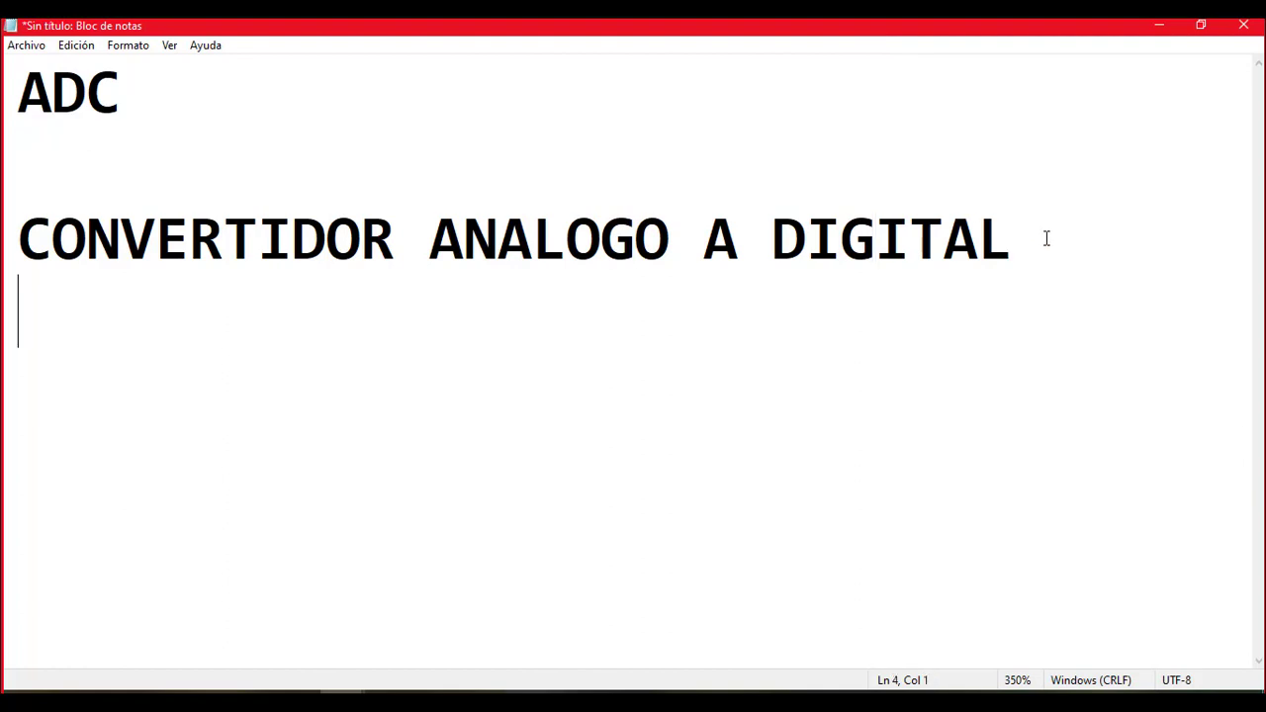
text(PR4ESCIION)
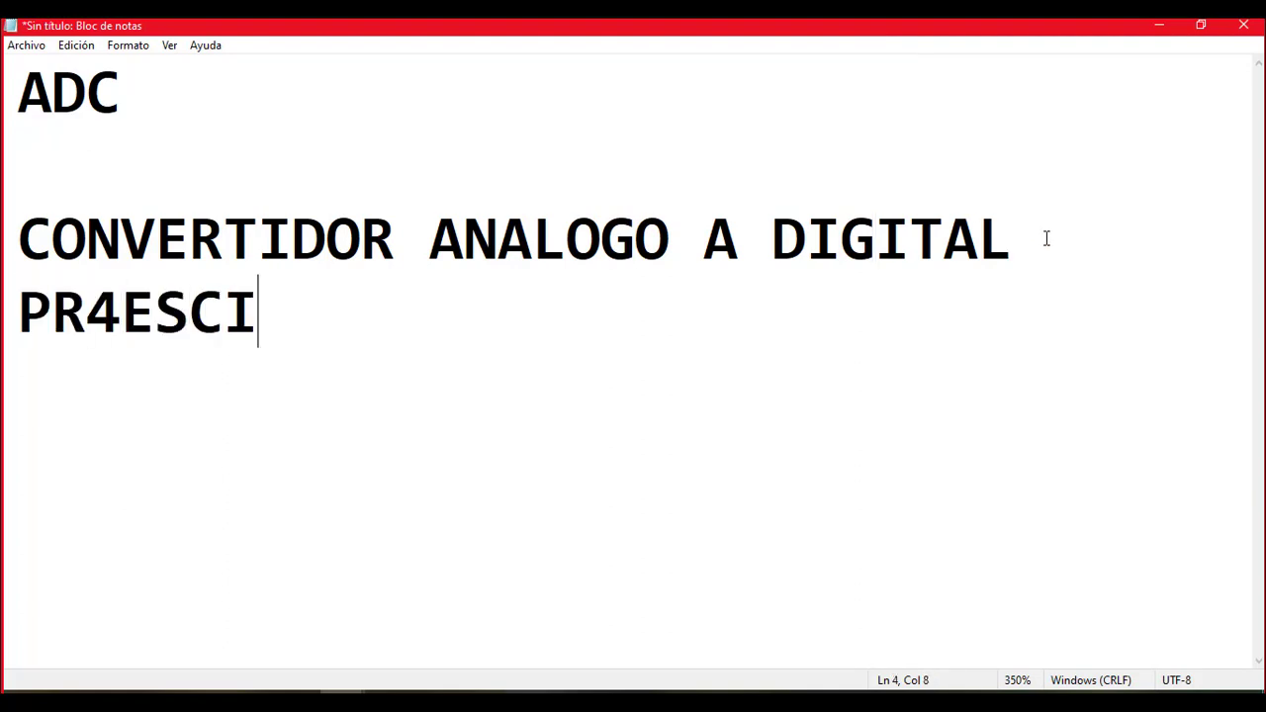
key(Return)
key(Return)
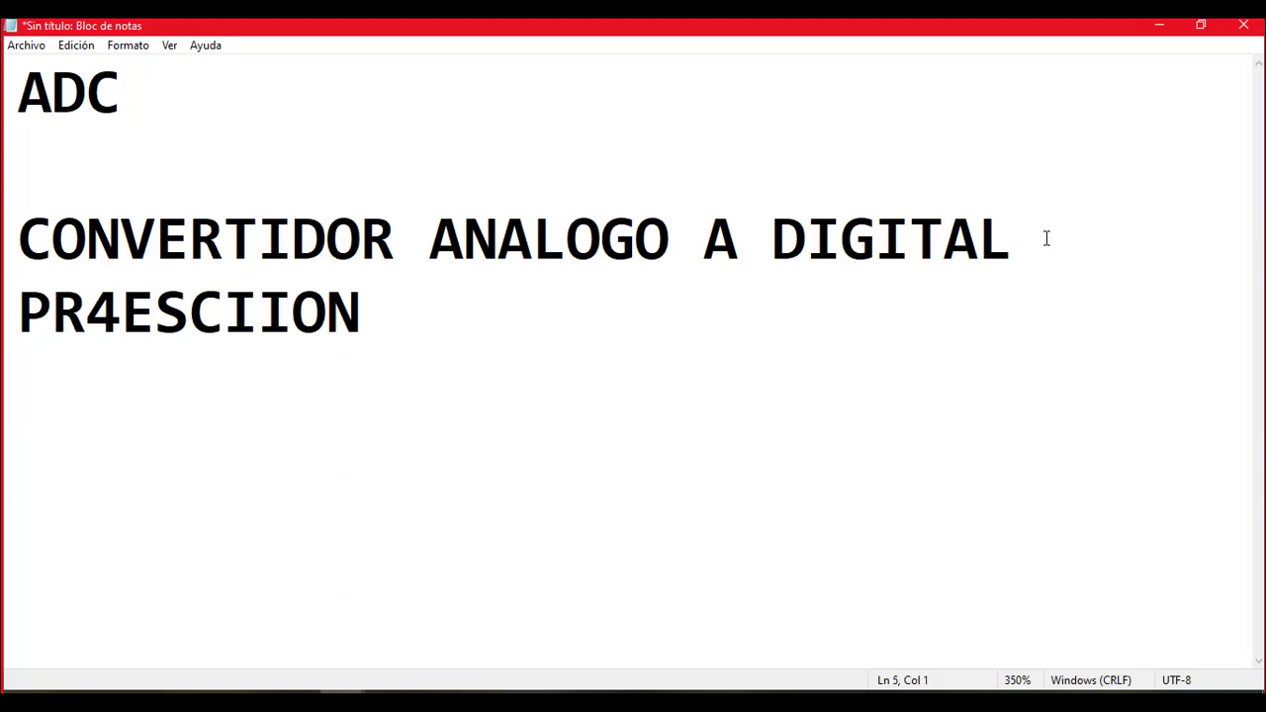
text(NUMERO )
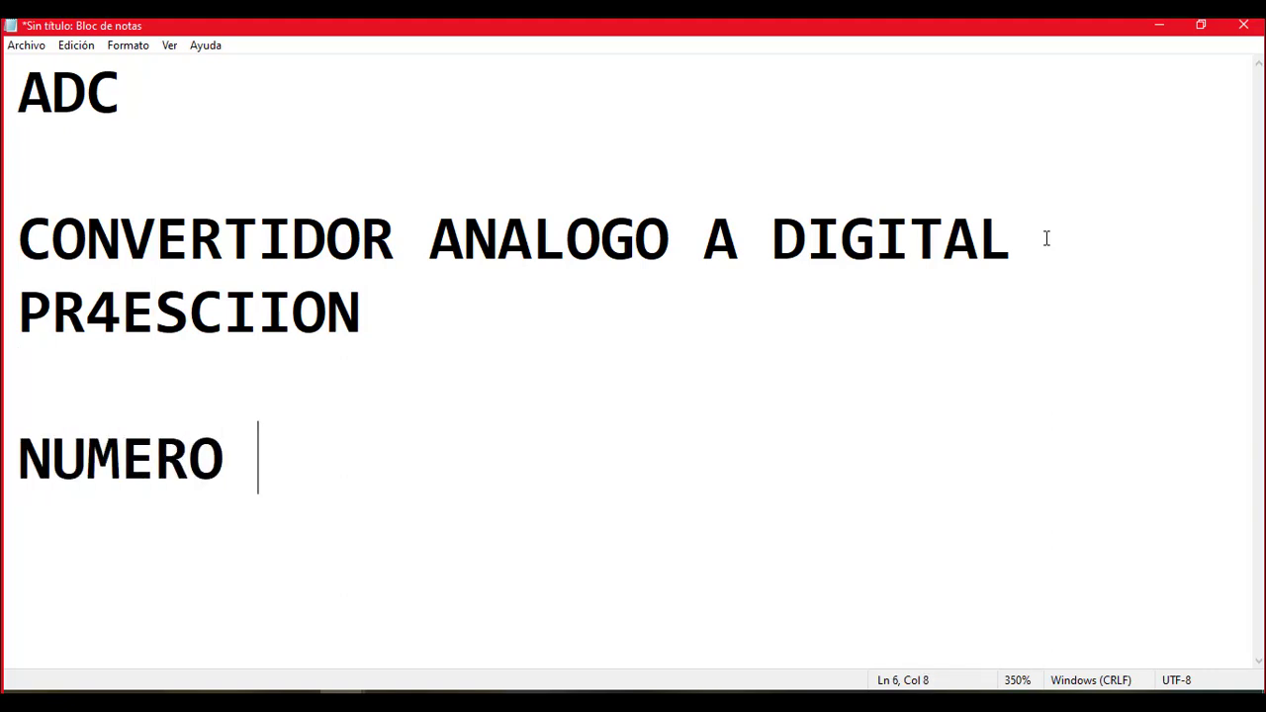
text(BITS)
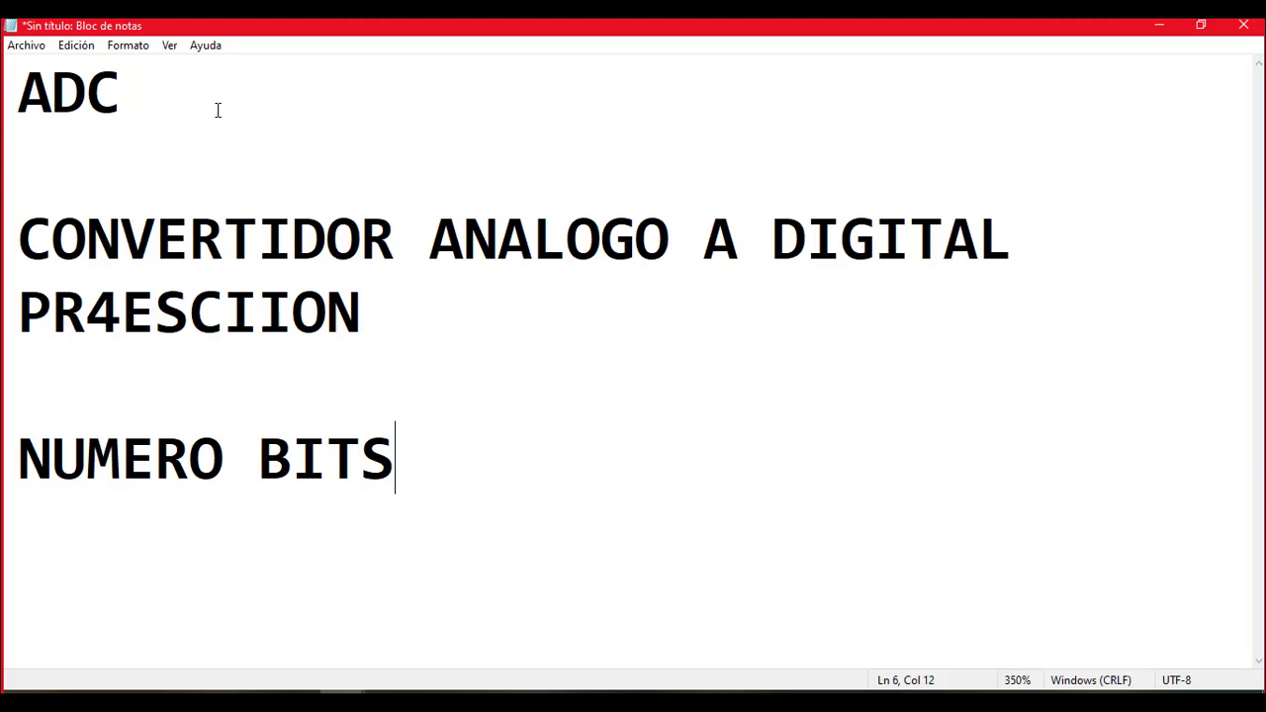
Step: Close the ADC note without saving it
drag(44, 77, 441, 403)
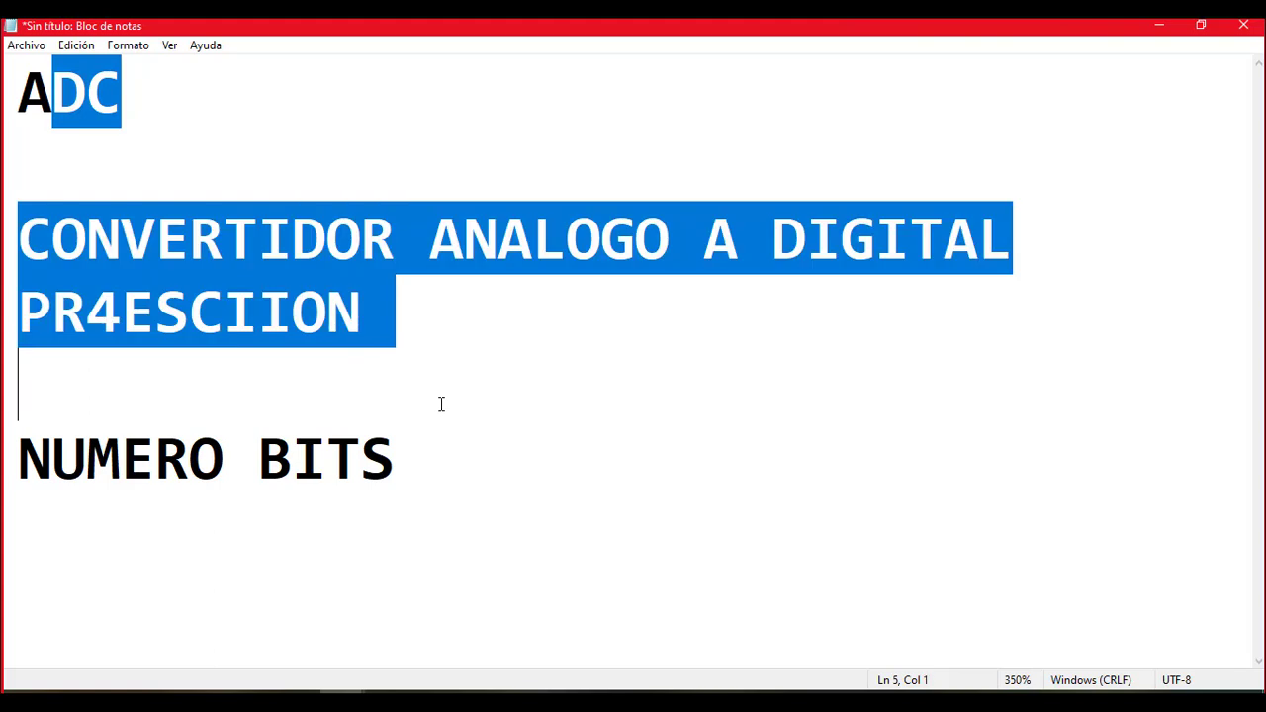
click(458, 452)
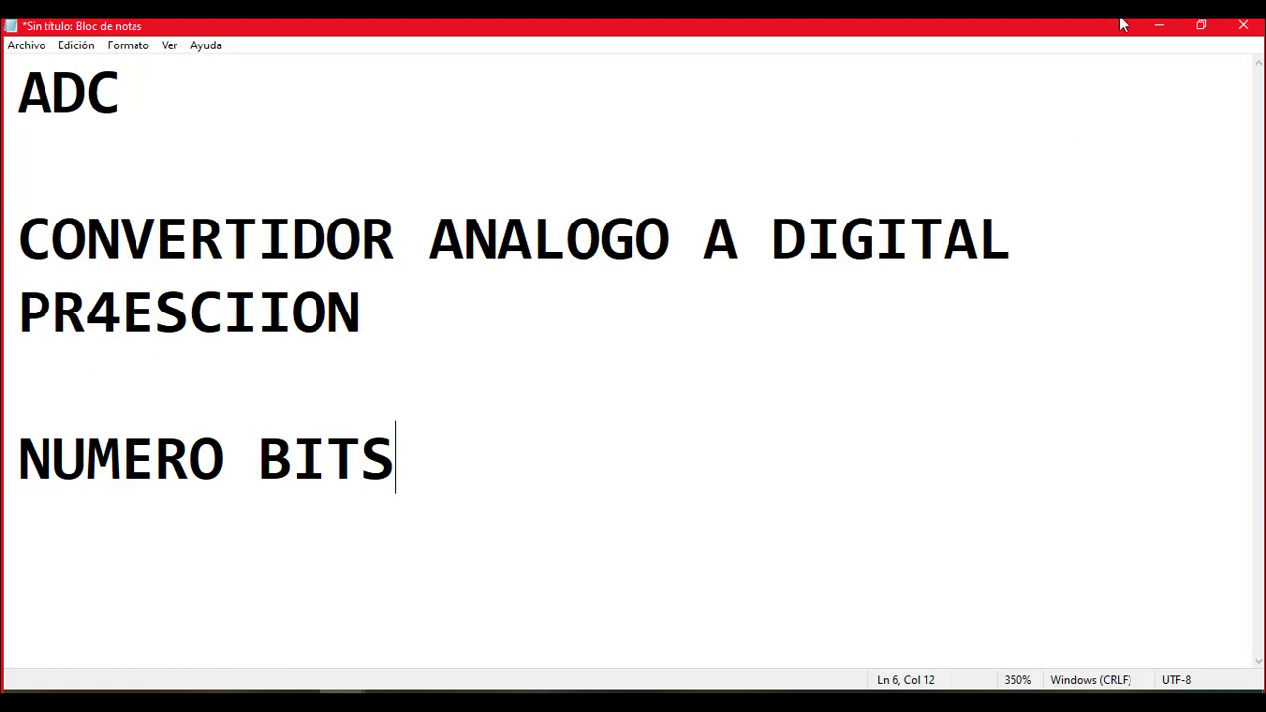
click(1244, 25)
click(659, 363)
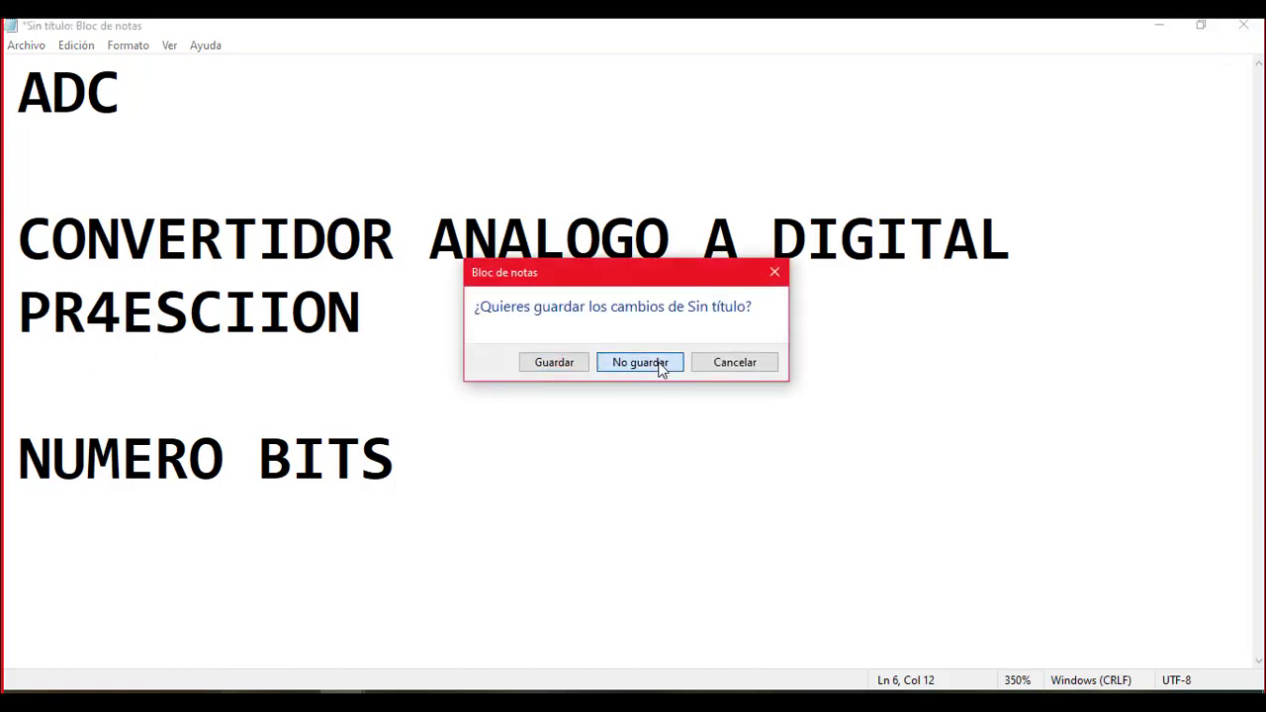
mouse_move(388, 692)
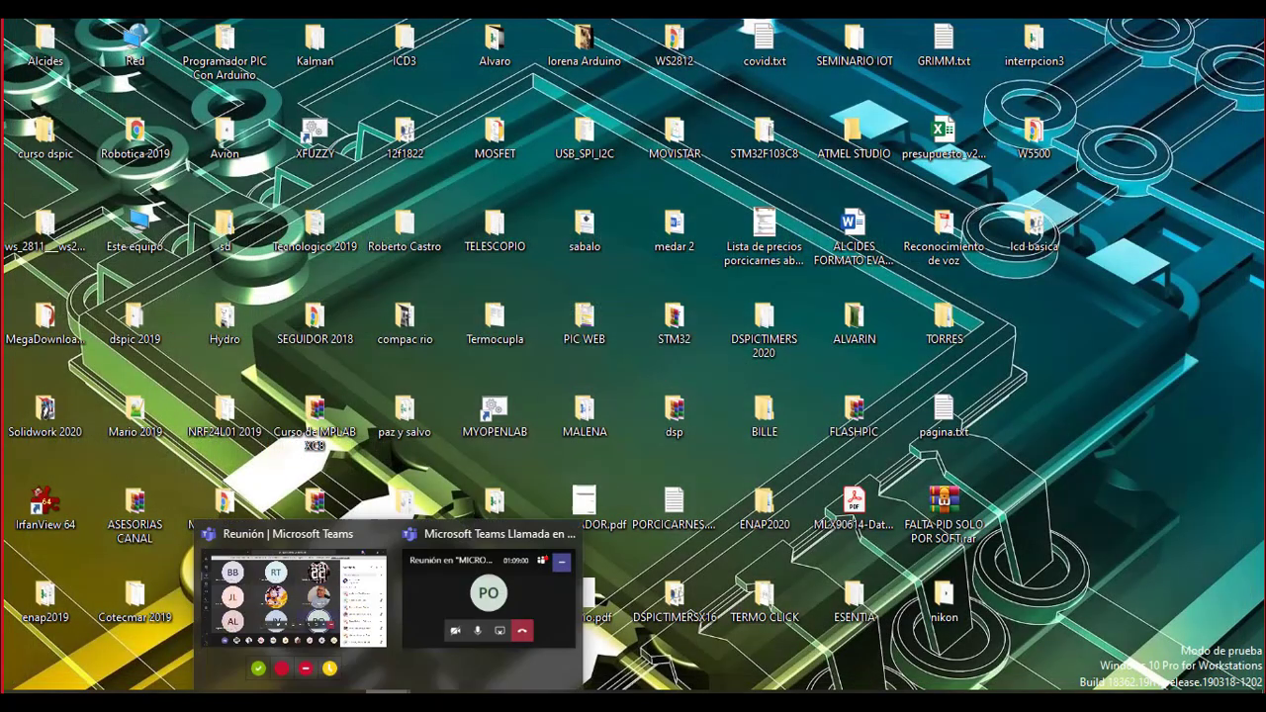
click(317, 693)
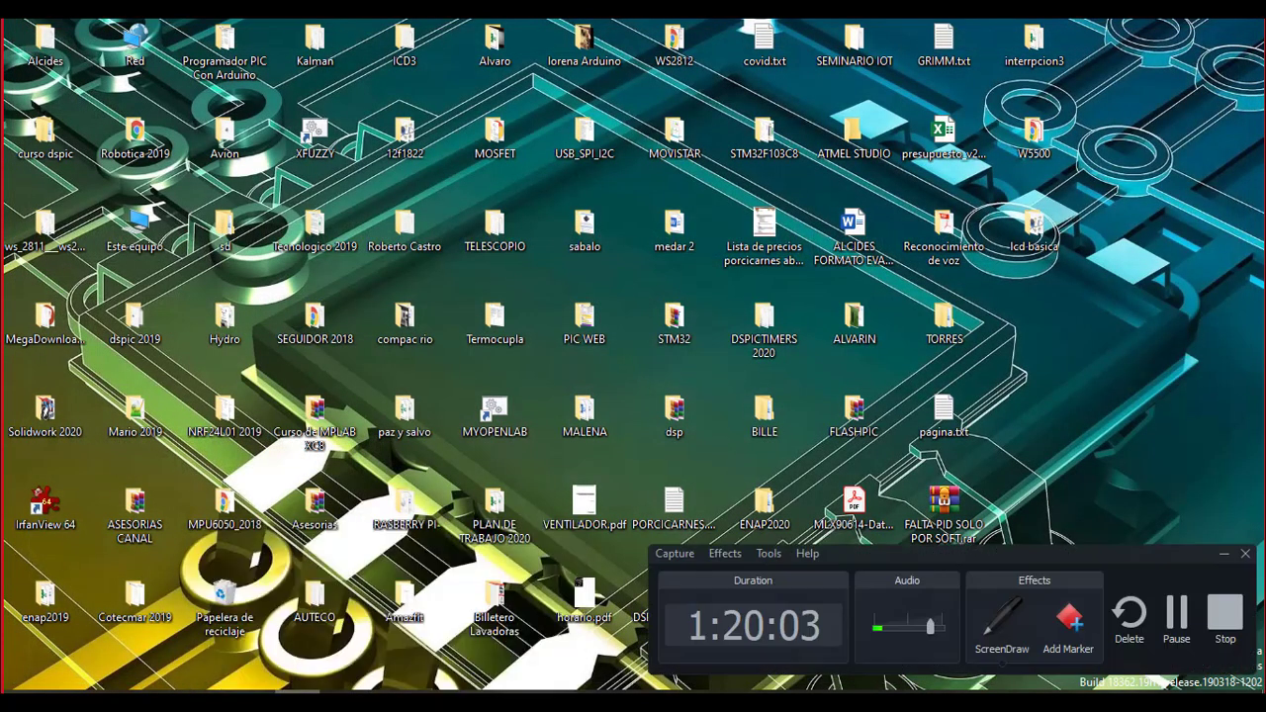